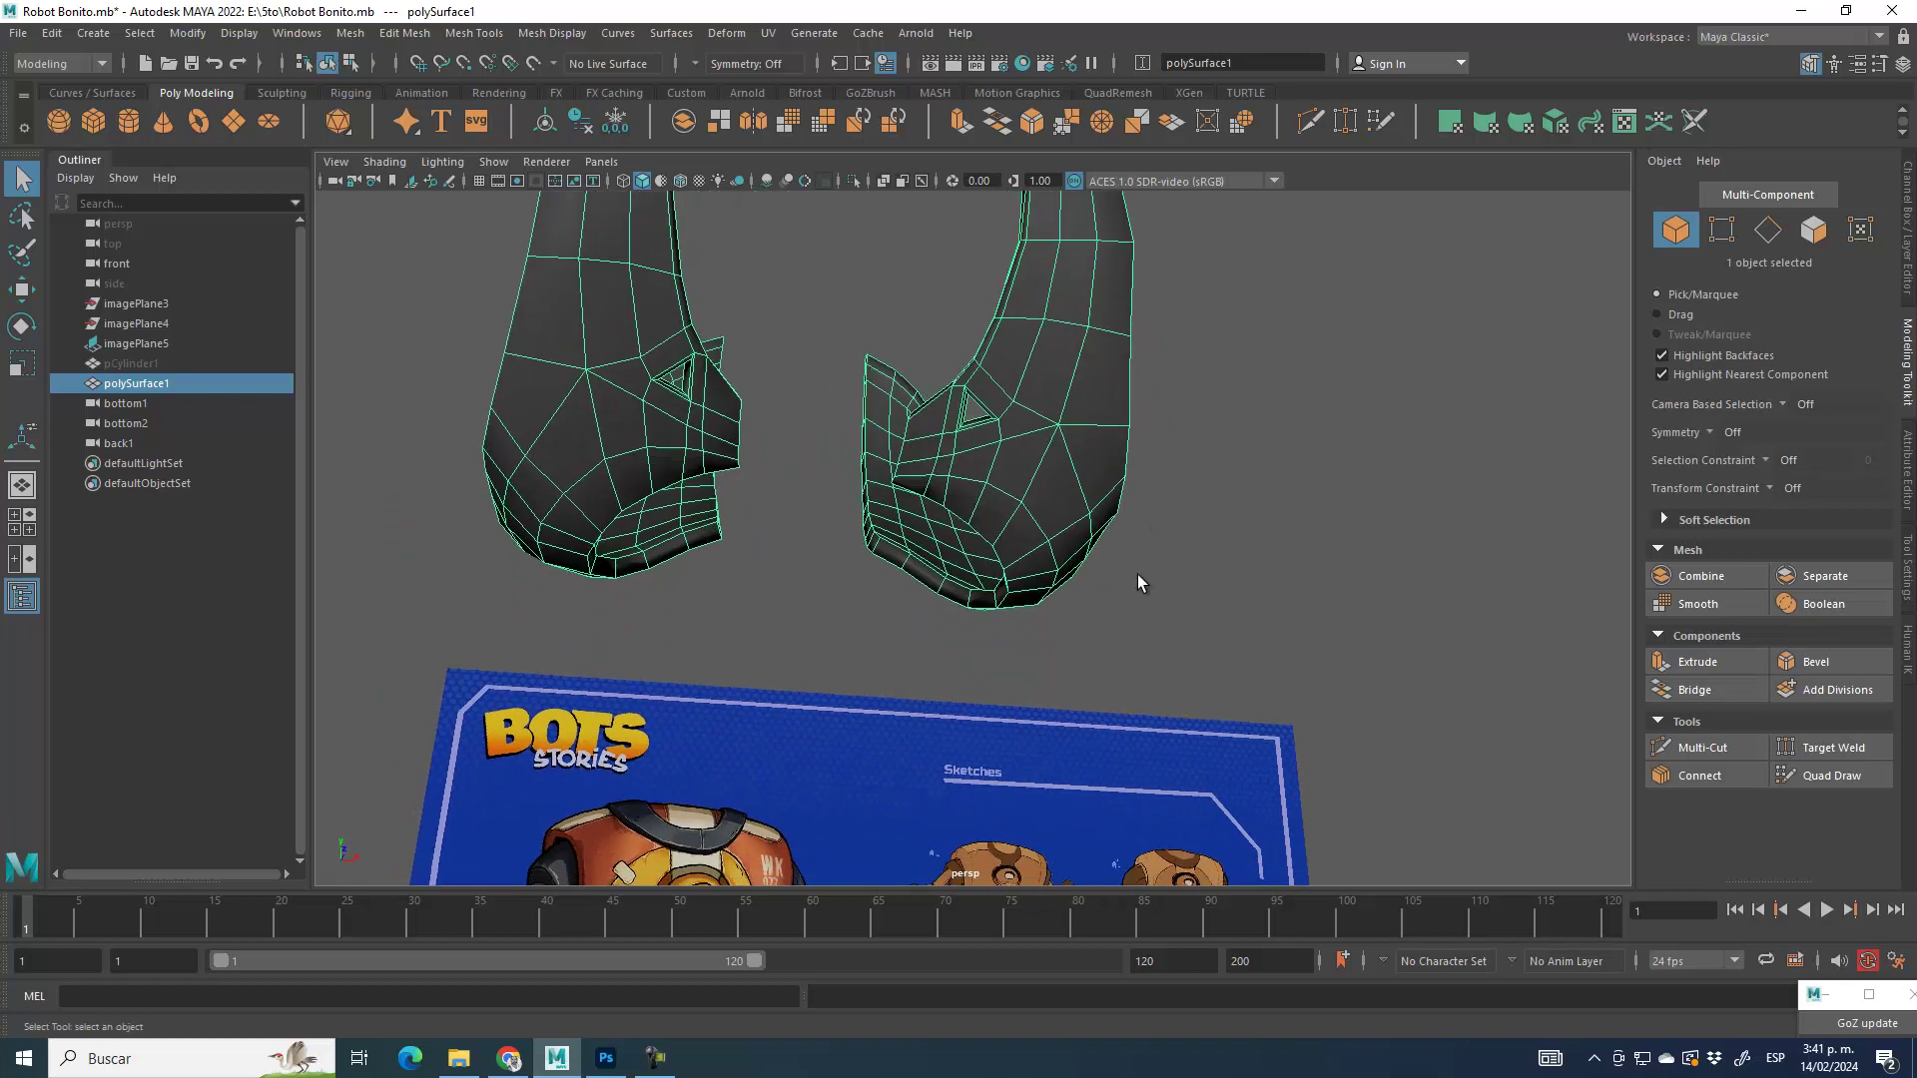
# Step: Examine the curved claw mesh from several sides in smooth preview, returning it to the unsmoothed display
pyautogui.keyDown('alt'); pyautogui.moveTo(1128, 621); pyautogui.dragTo(1048, 471); pyautogui.keyUp('alt')
pyautogui.press('3')
pyautogui.click(1205, 318)
pyautogui.keyDown('alt'); pyautogui.moveTo(1089, 654); pyautogui.dragTo(1185, 670); pyautogui.keyUp('alt')
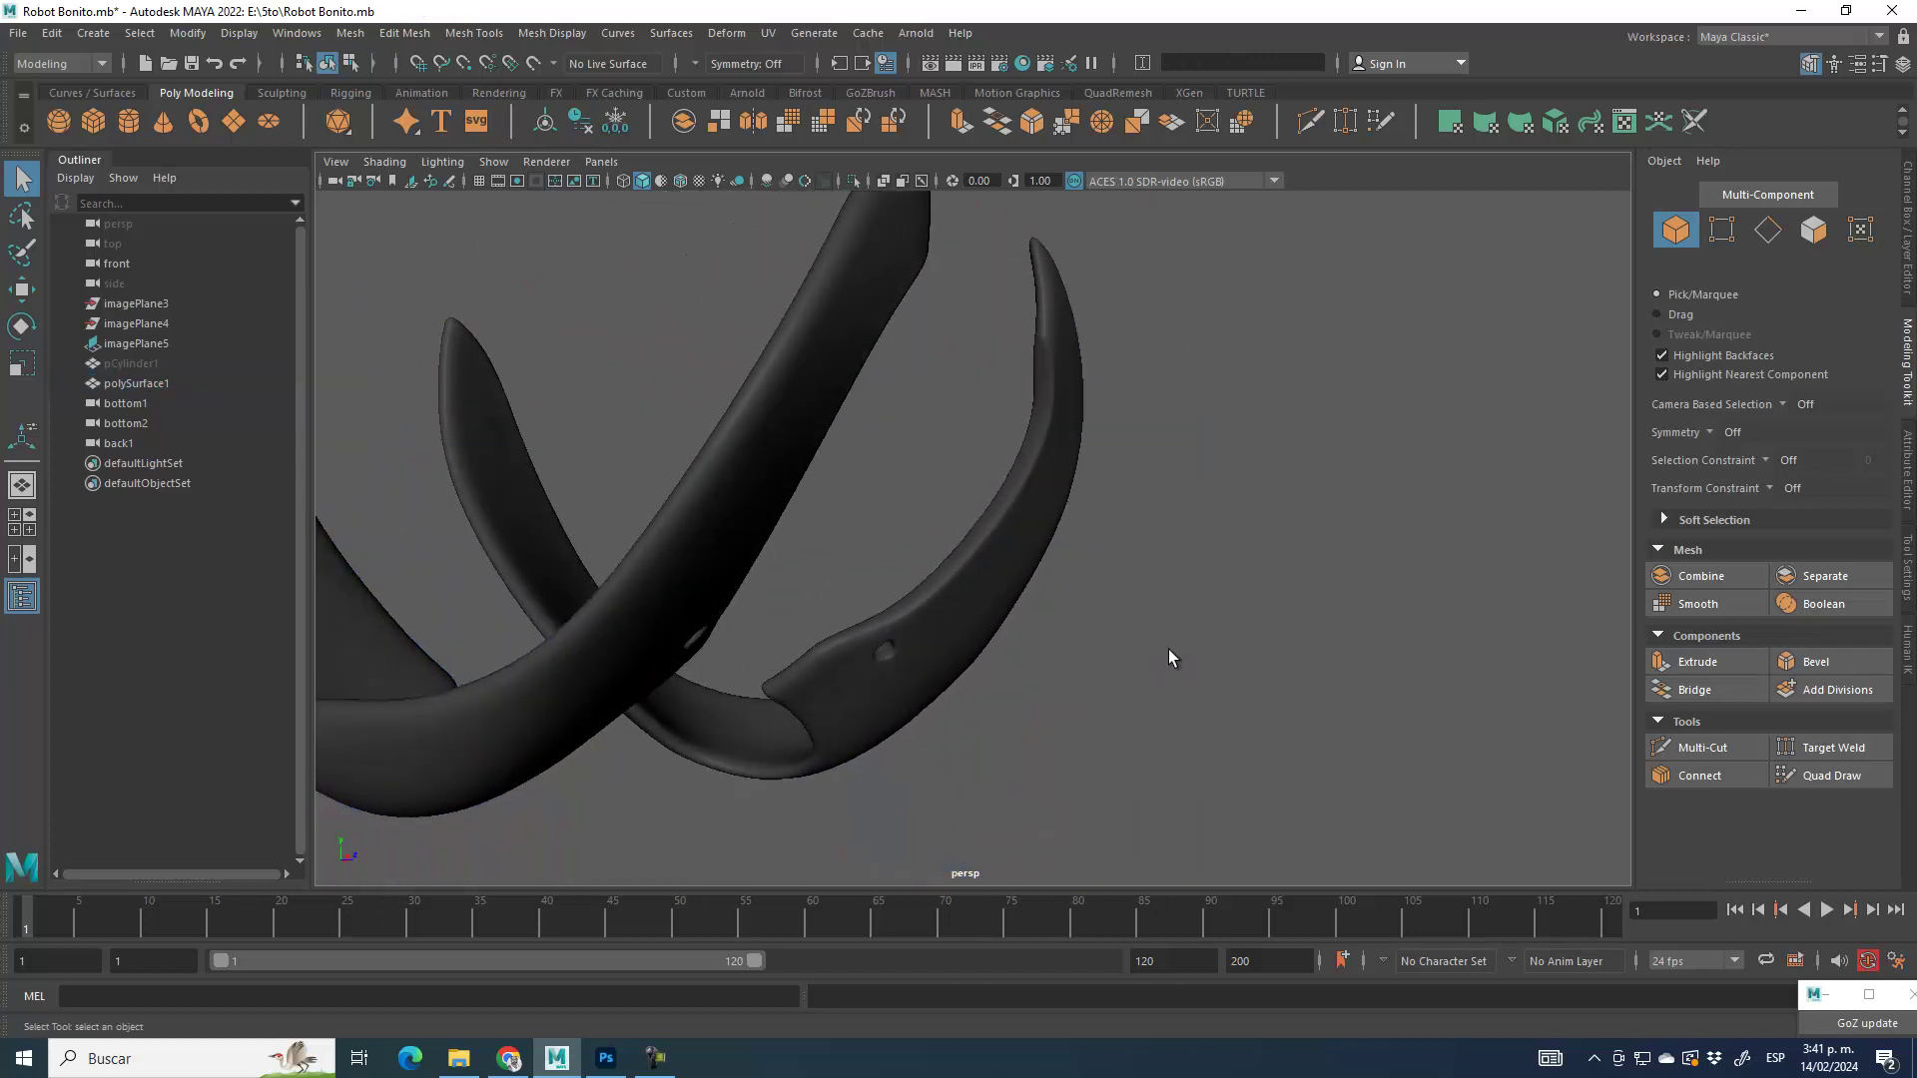
pyautogui.keyDown('alt'); pyautogui.moveTo(1239, 388); pyautogui.dragTo(884, 291); pyautogui.keyUp('alt')
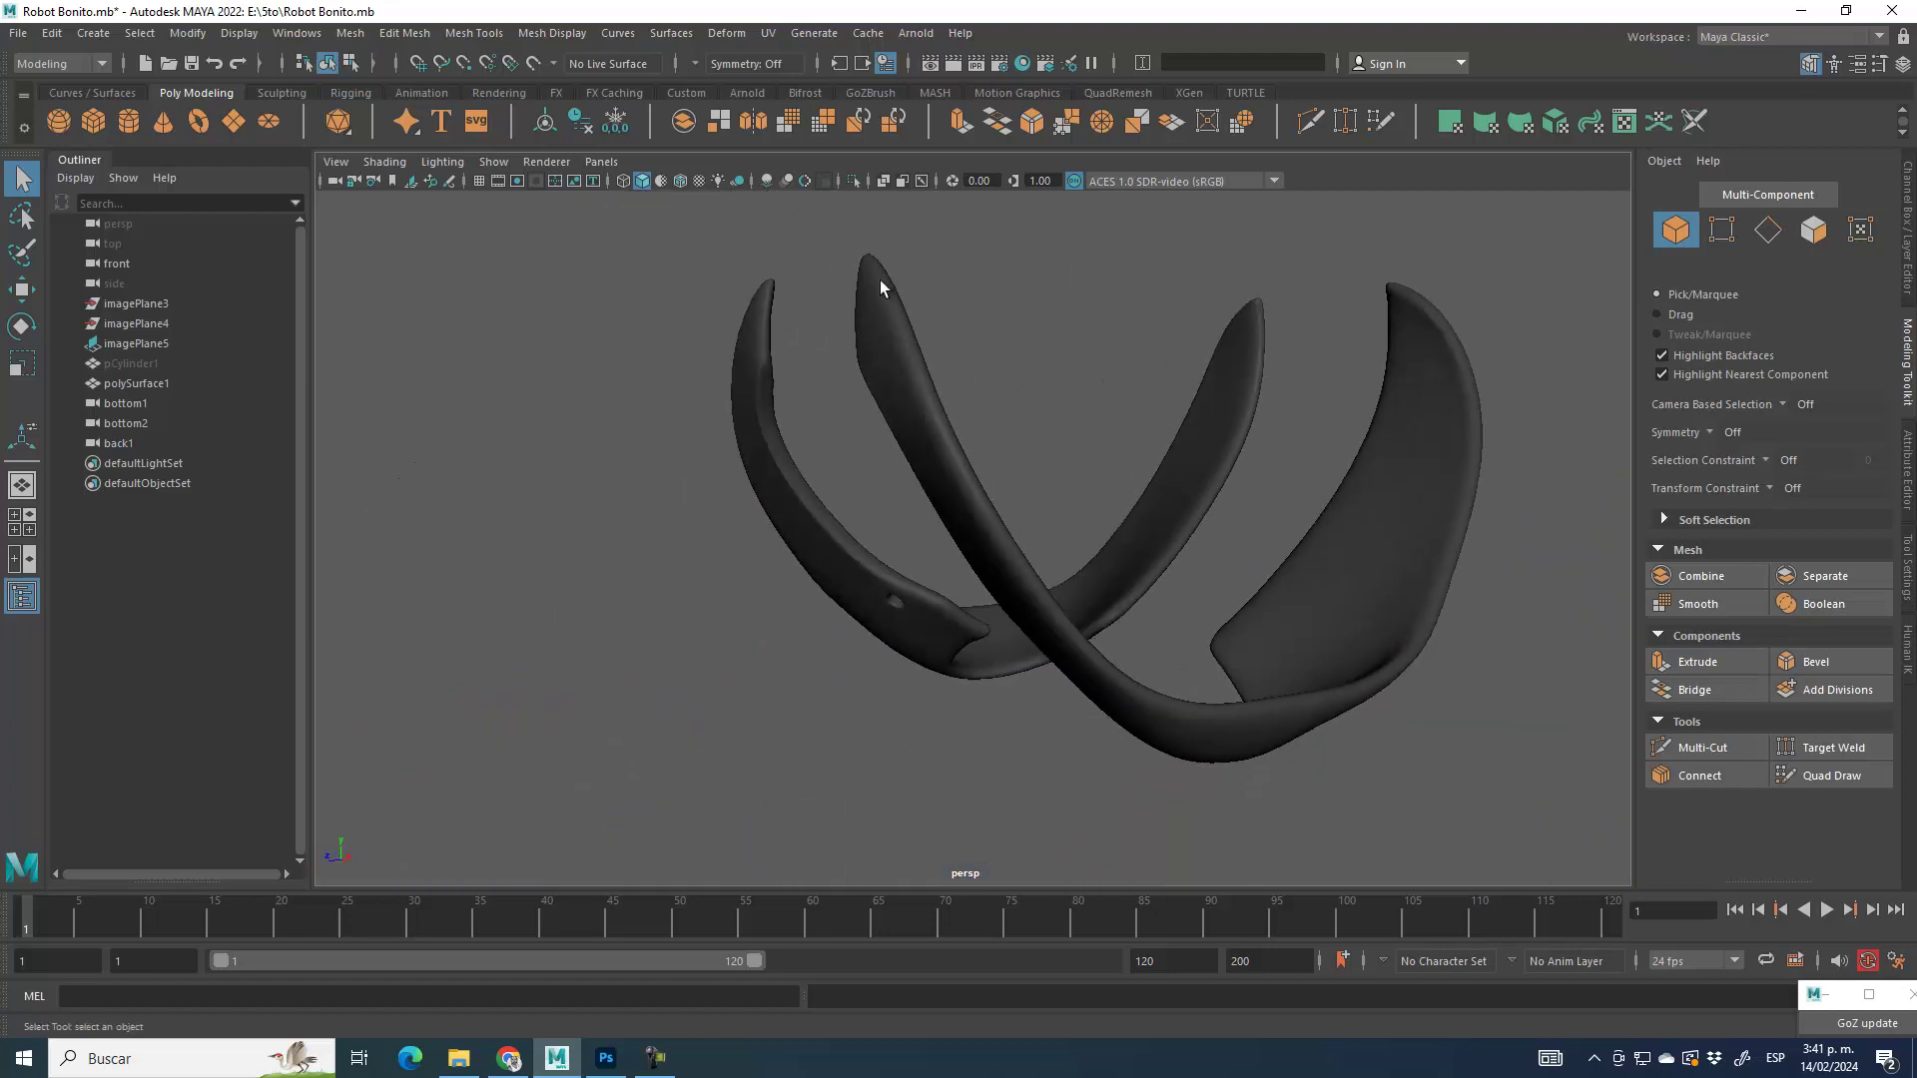
pyautogui.keyDown('alt'); pyautogui.moveTo(926, 636); pyautogui.dragTo(1179, 526); pyautogui.keyUp('alt')
pyautogui.keyDown('alt'); pyautogui.moveTo(966, 635); pyautogui.dragTo(1075, 544); pyautogui.keyUp('alt')
pyautogui.click(1063, 537)
pyautogui.press('1')
# Step: Switch to edge selection and cycle the symmetry setting through World X and Object Z, ending on Object X
pyautogui.click(1767, 230)
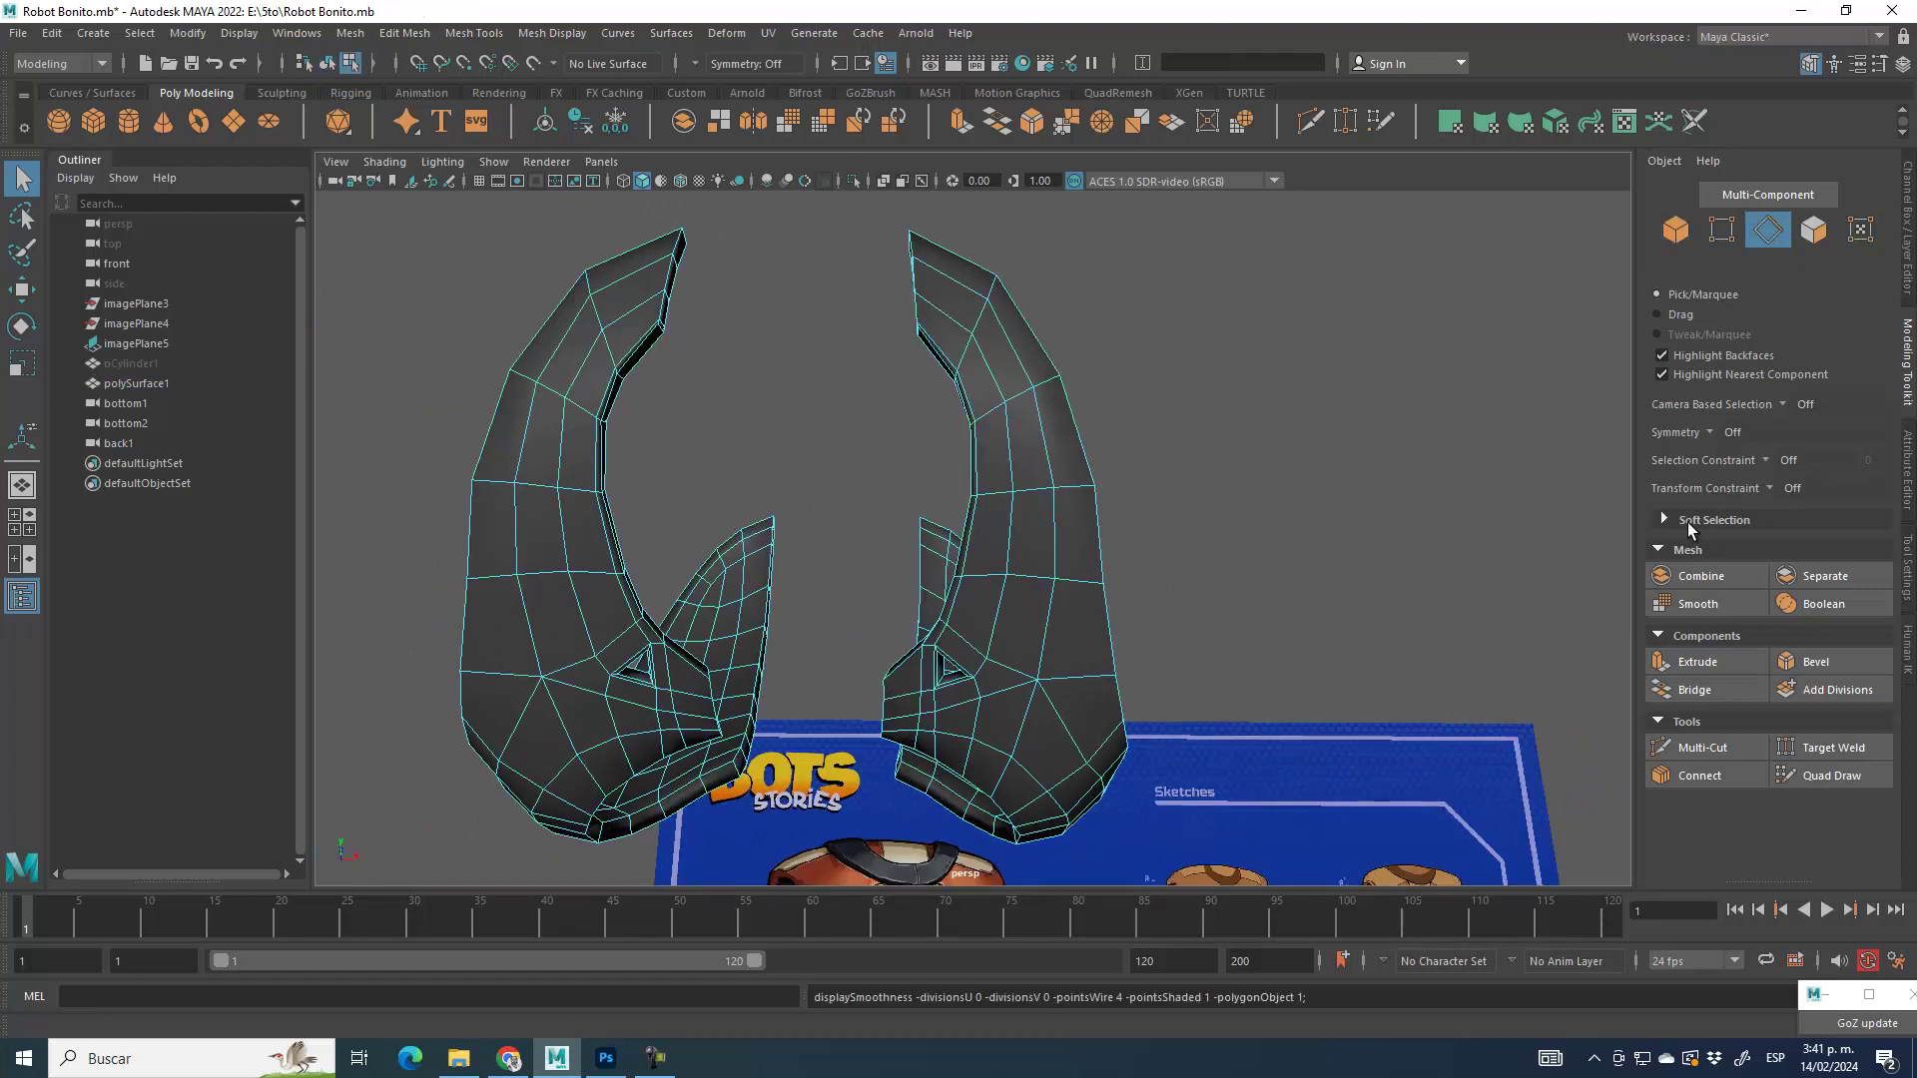
pyautogui.click(1707, 430)
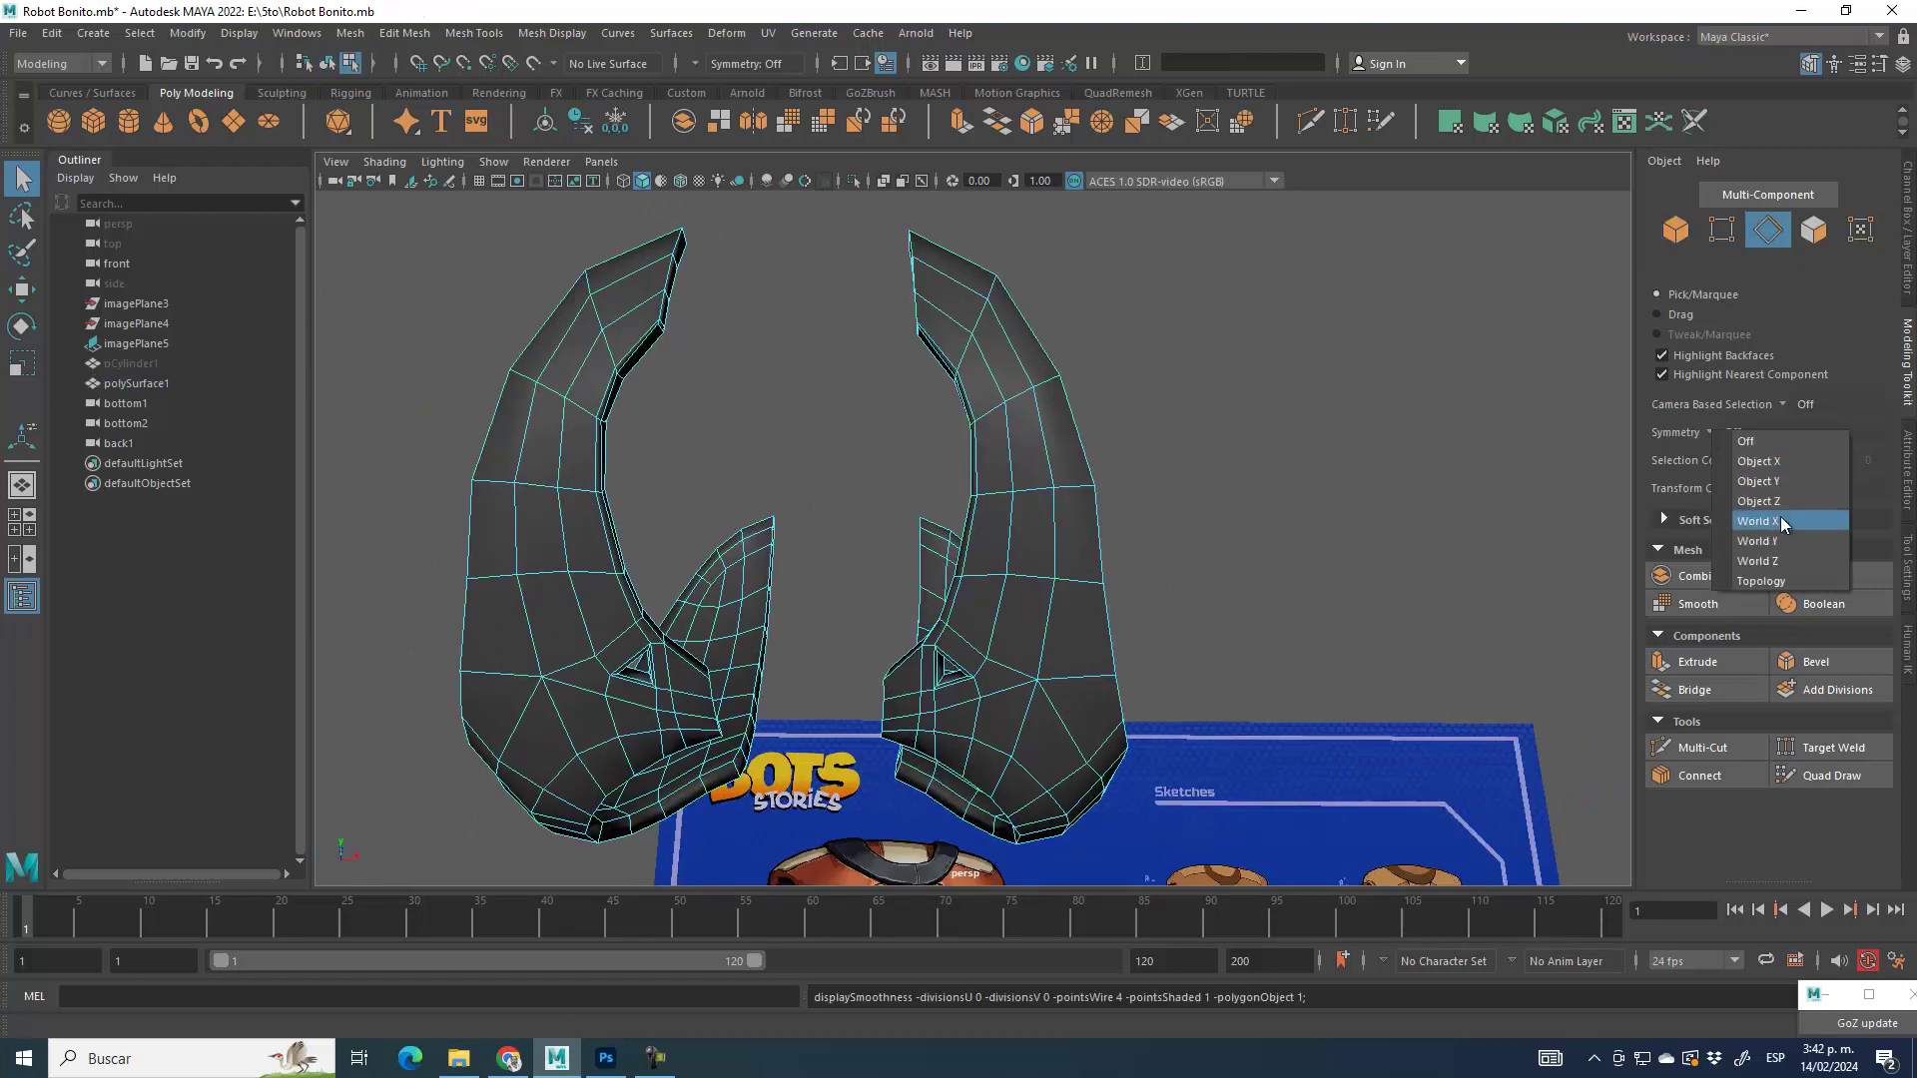
pyautogui.click(1781, 519)
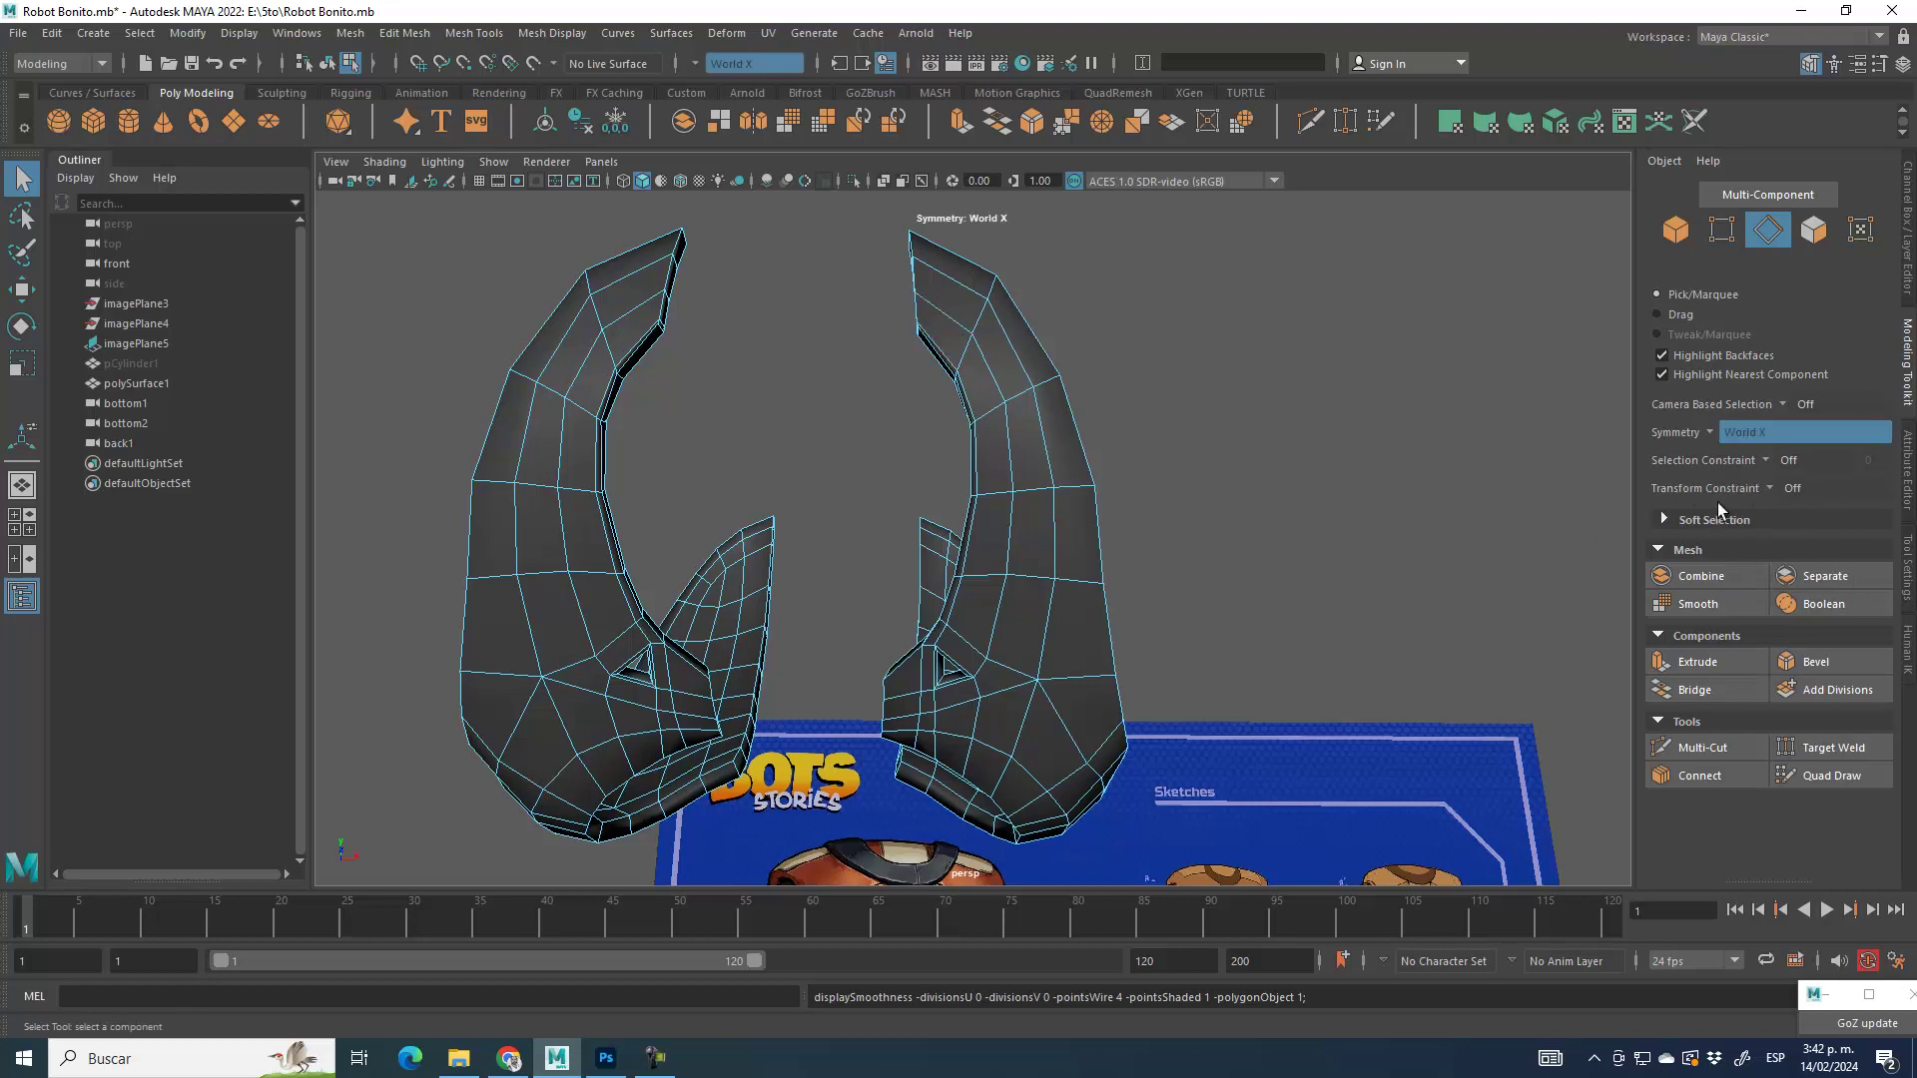
pyautogui.click(1717, 429)
pyautogui.click(1773, 499)
pyautogui.click(1717, 431)
pyautogui.click(1779, 449)
pyautogui.click(1727, 436)
pyautogui.click(1773, 466)
pyautogui.keyDown('alt'); pyautogui.moveTo(577, 323); pyautogui.dragTo(1026, 356); pyautogui.keyUp('alt')
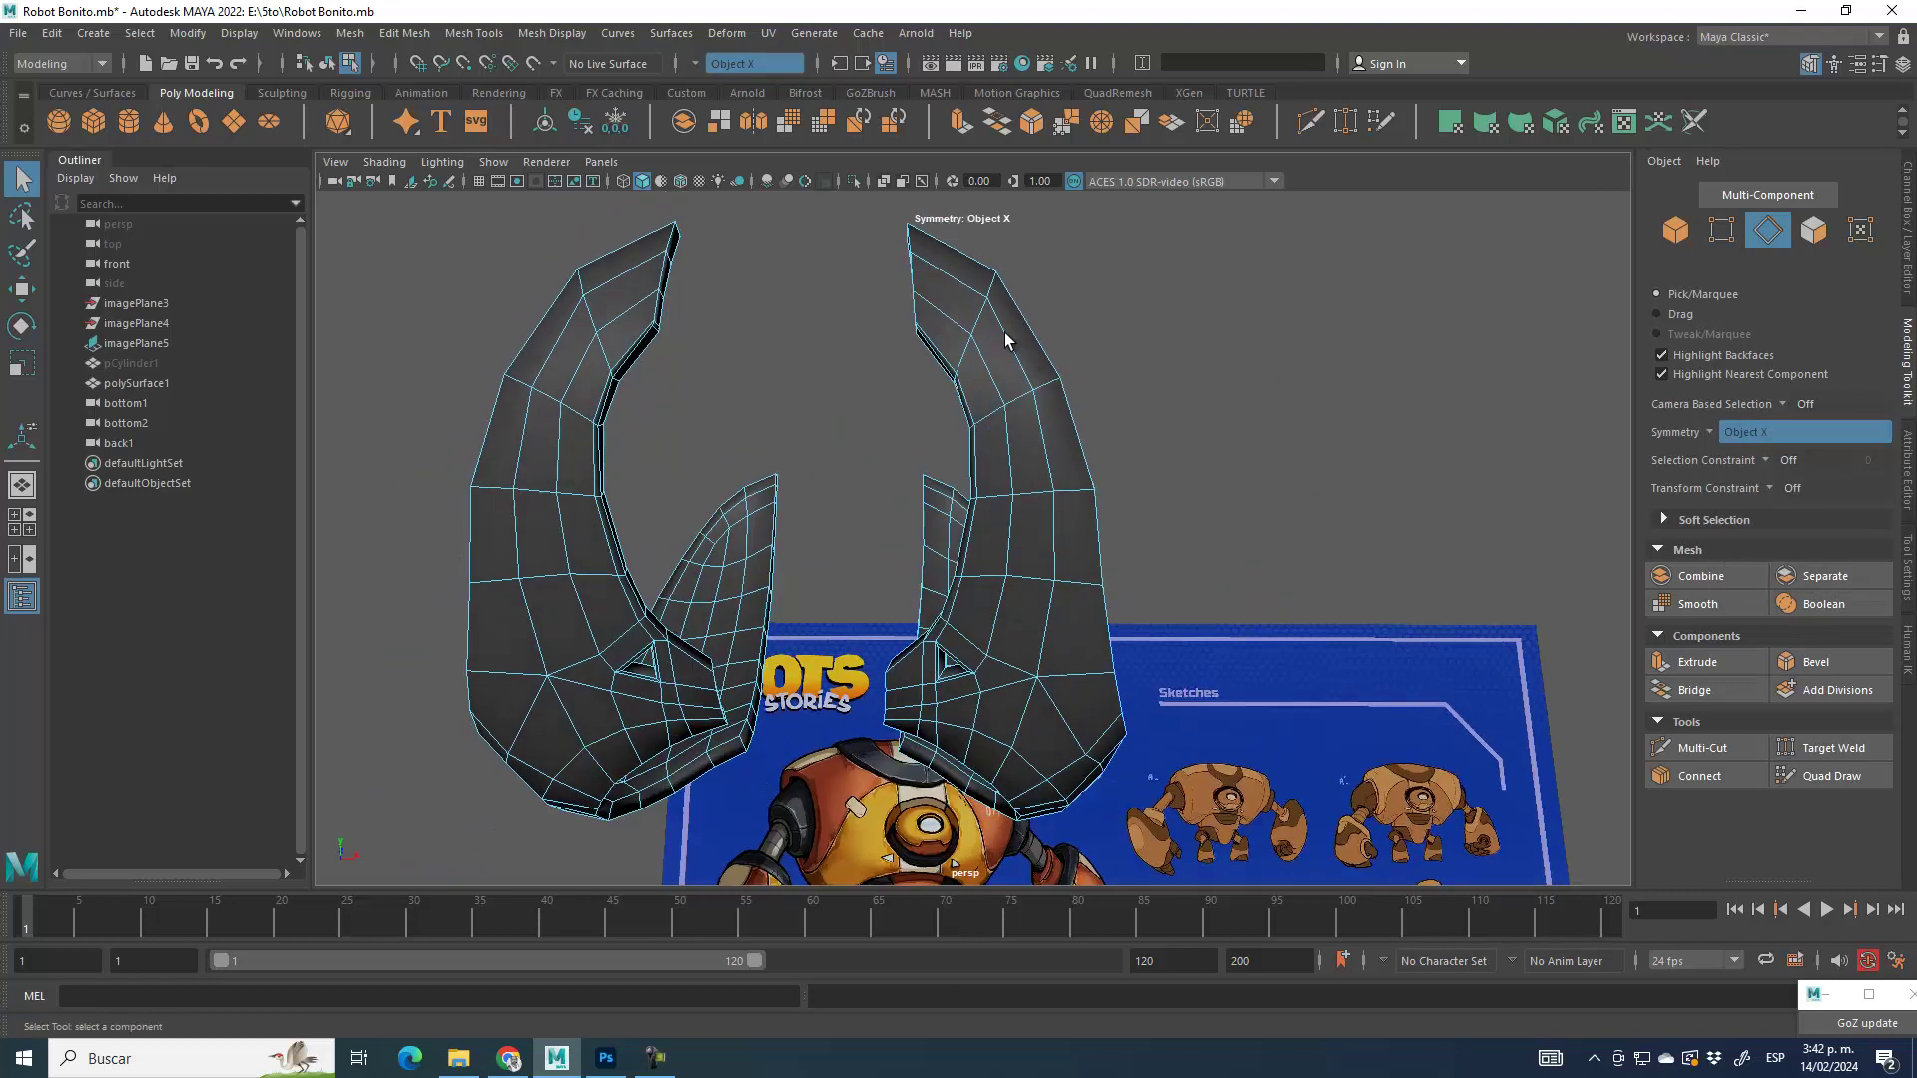
# Step: Set symmetry to World X and test it by selecting vertices on the upper part of one piece
pyautogui.click(1713, 431)
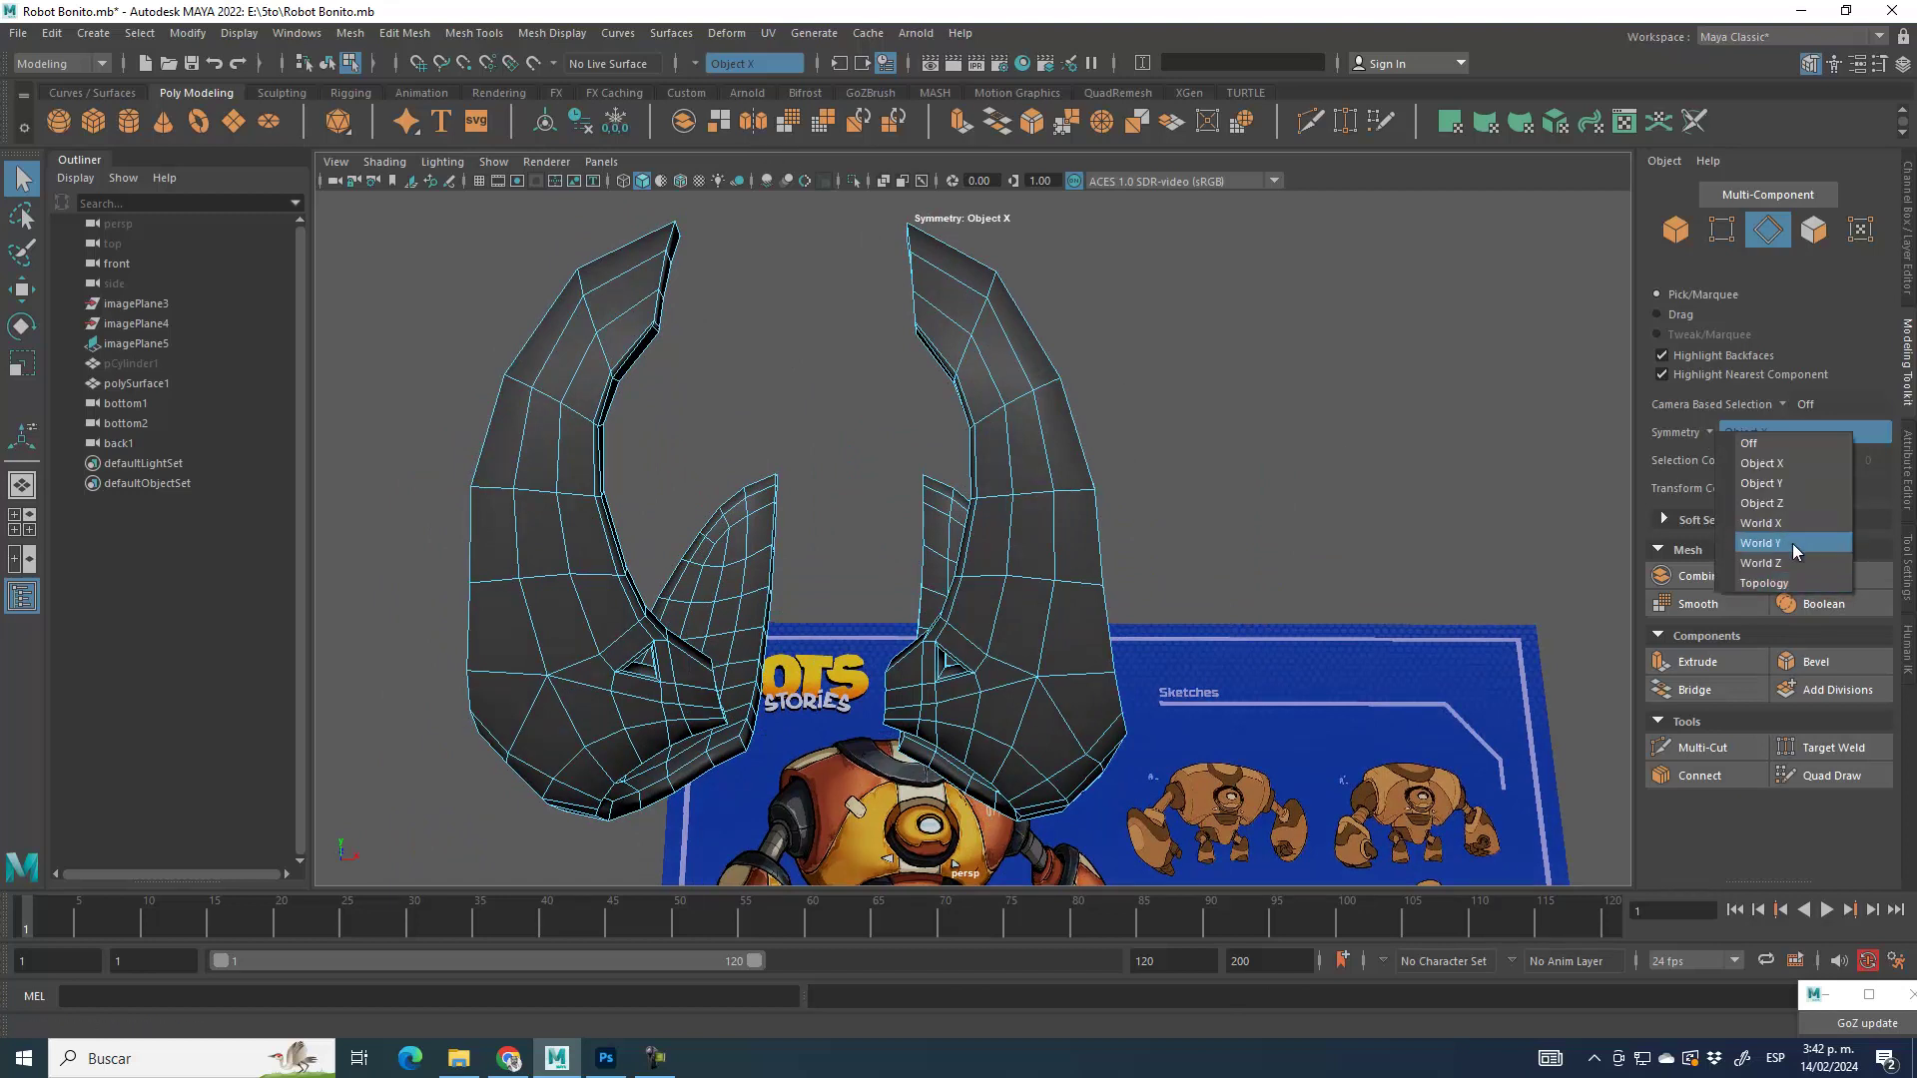
pyautogui.click(1785, 521)
pyautogui.keyDown('alt'); pyautogui.moveTo(1228, 347); pyautogui.dragTo(1295, 357); pyautogui.keyUp('alt')
pyautogui.click(1723, 238)
pyautogui.moveTo(917, 291); pyautogui.dragTo(1104, 445)
pyautogui.moveTo(807, 341)
pyautogui.keyDown('alt'); pyautogui.mouseDown()
pyautogui.moveTo(761, 380)
pyautogui.moveTo(908, 411)
pyautogui.moveTo(829, 354)
pyautogui.mouseUp(); pyautogui.keyUp('alt')
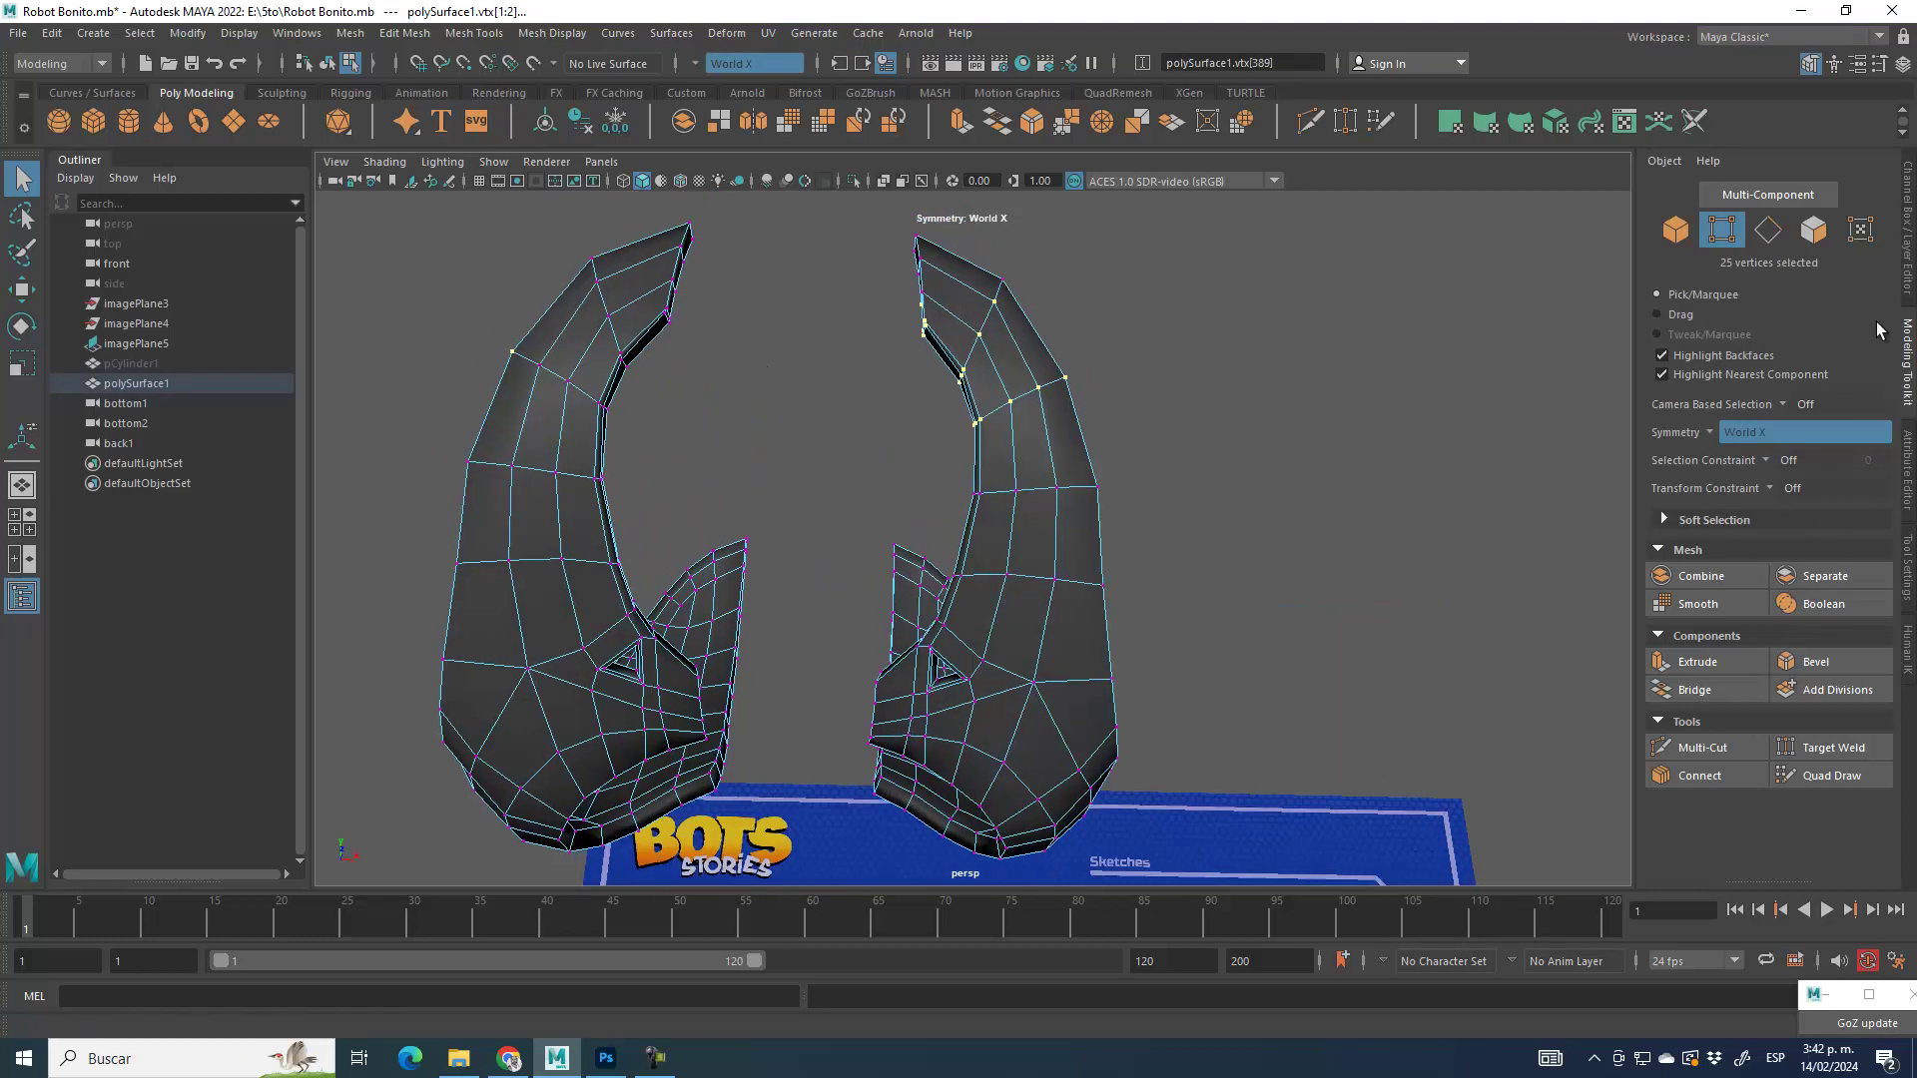
# Step: Select the whole mesh as an object and center its pivot
pyautogui.click(1679, 238)
pyautogui.scroll(-4, 1202, 516)
pyautogui.keyDown('alt'); pyautogui.moveTo(1202, 516); pyautogui.dragTo(1191, 419, button='middle'); pyautogui.keyUp('alt')
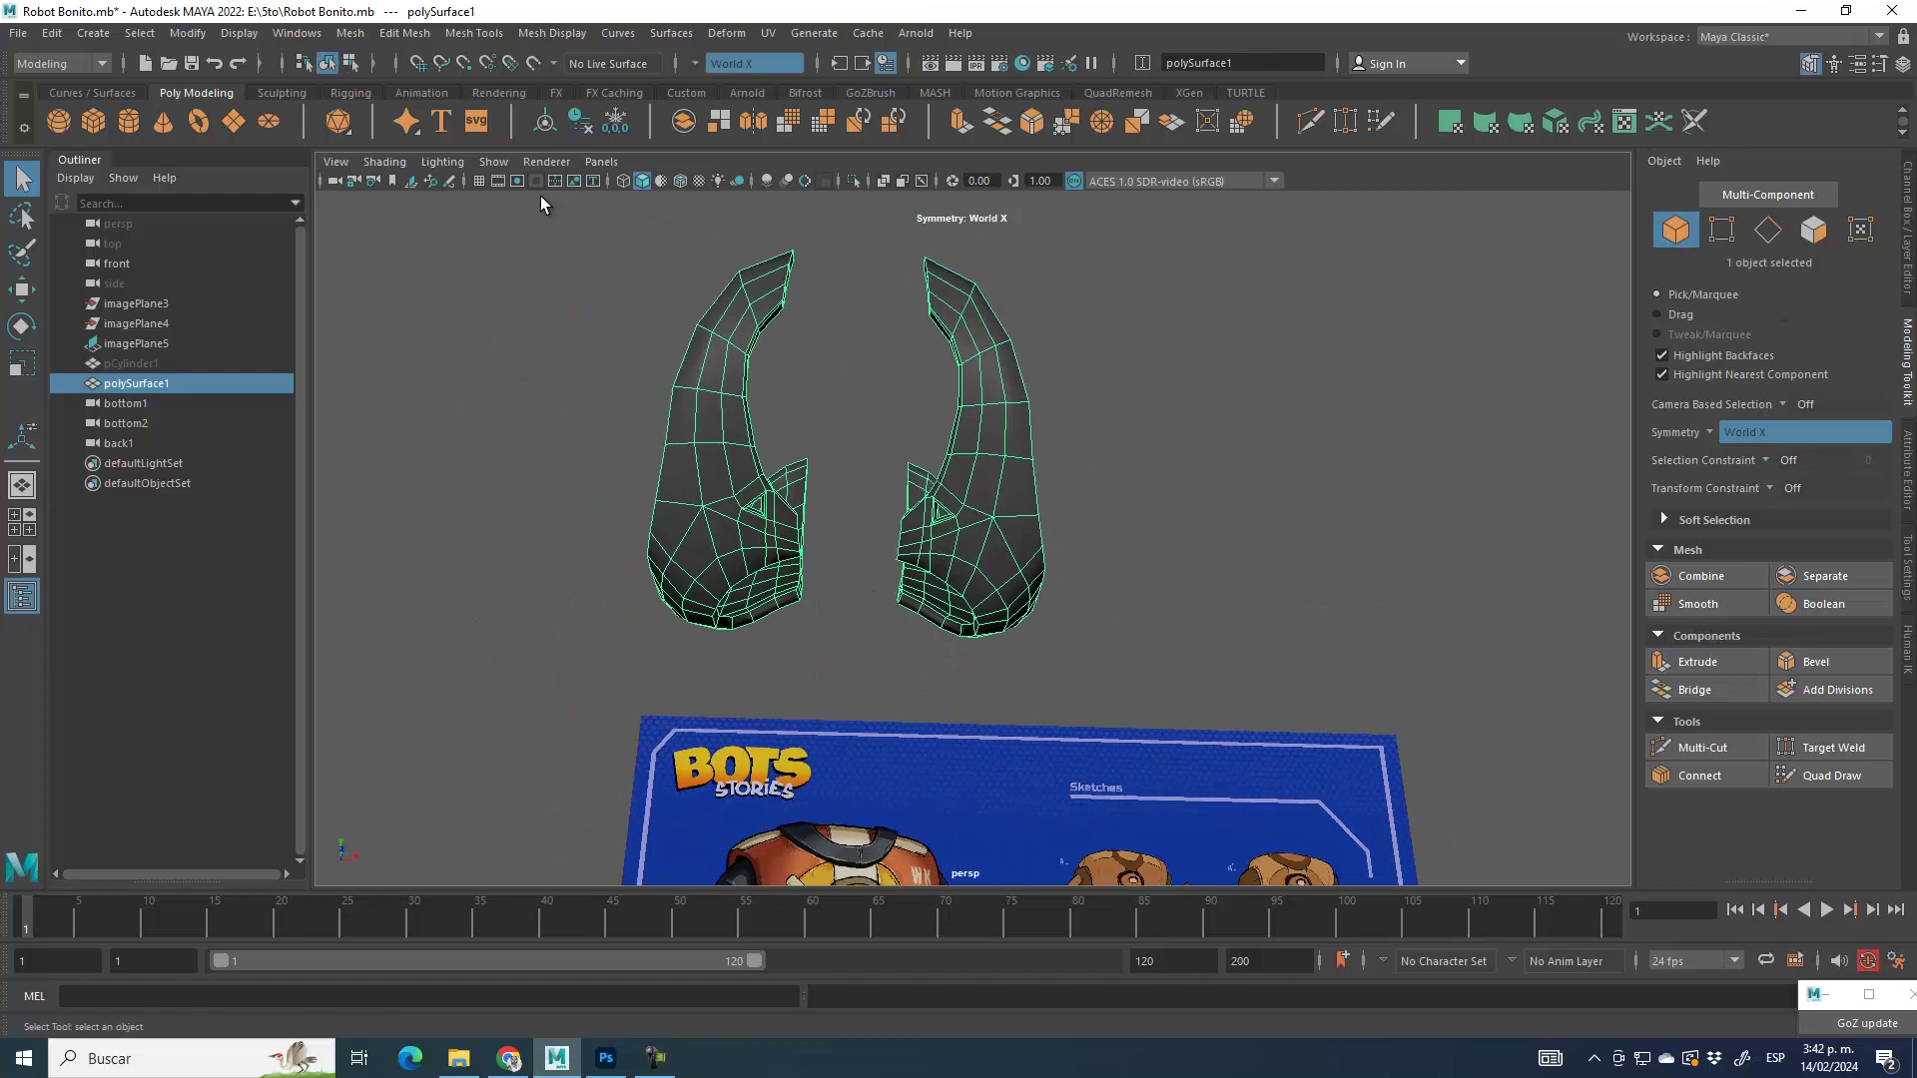
pyautogui.click(20, 293)
pyautogui.moveTo(1235, 491)
pyautogui.keyDown('alt'); pyautogui.mouseDown()
pyautogui.moveTo(1242, 537)
pyautogui.moveTo(1224, 471)
pyautogui.mouseUp(); pyautogui.keyUp('alt')
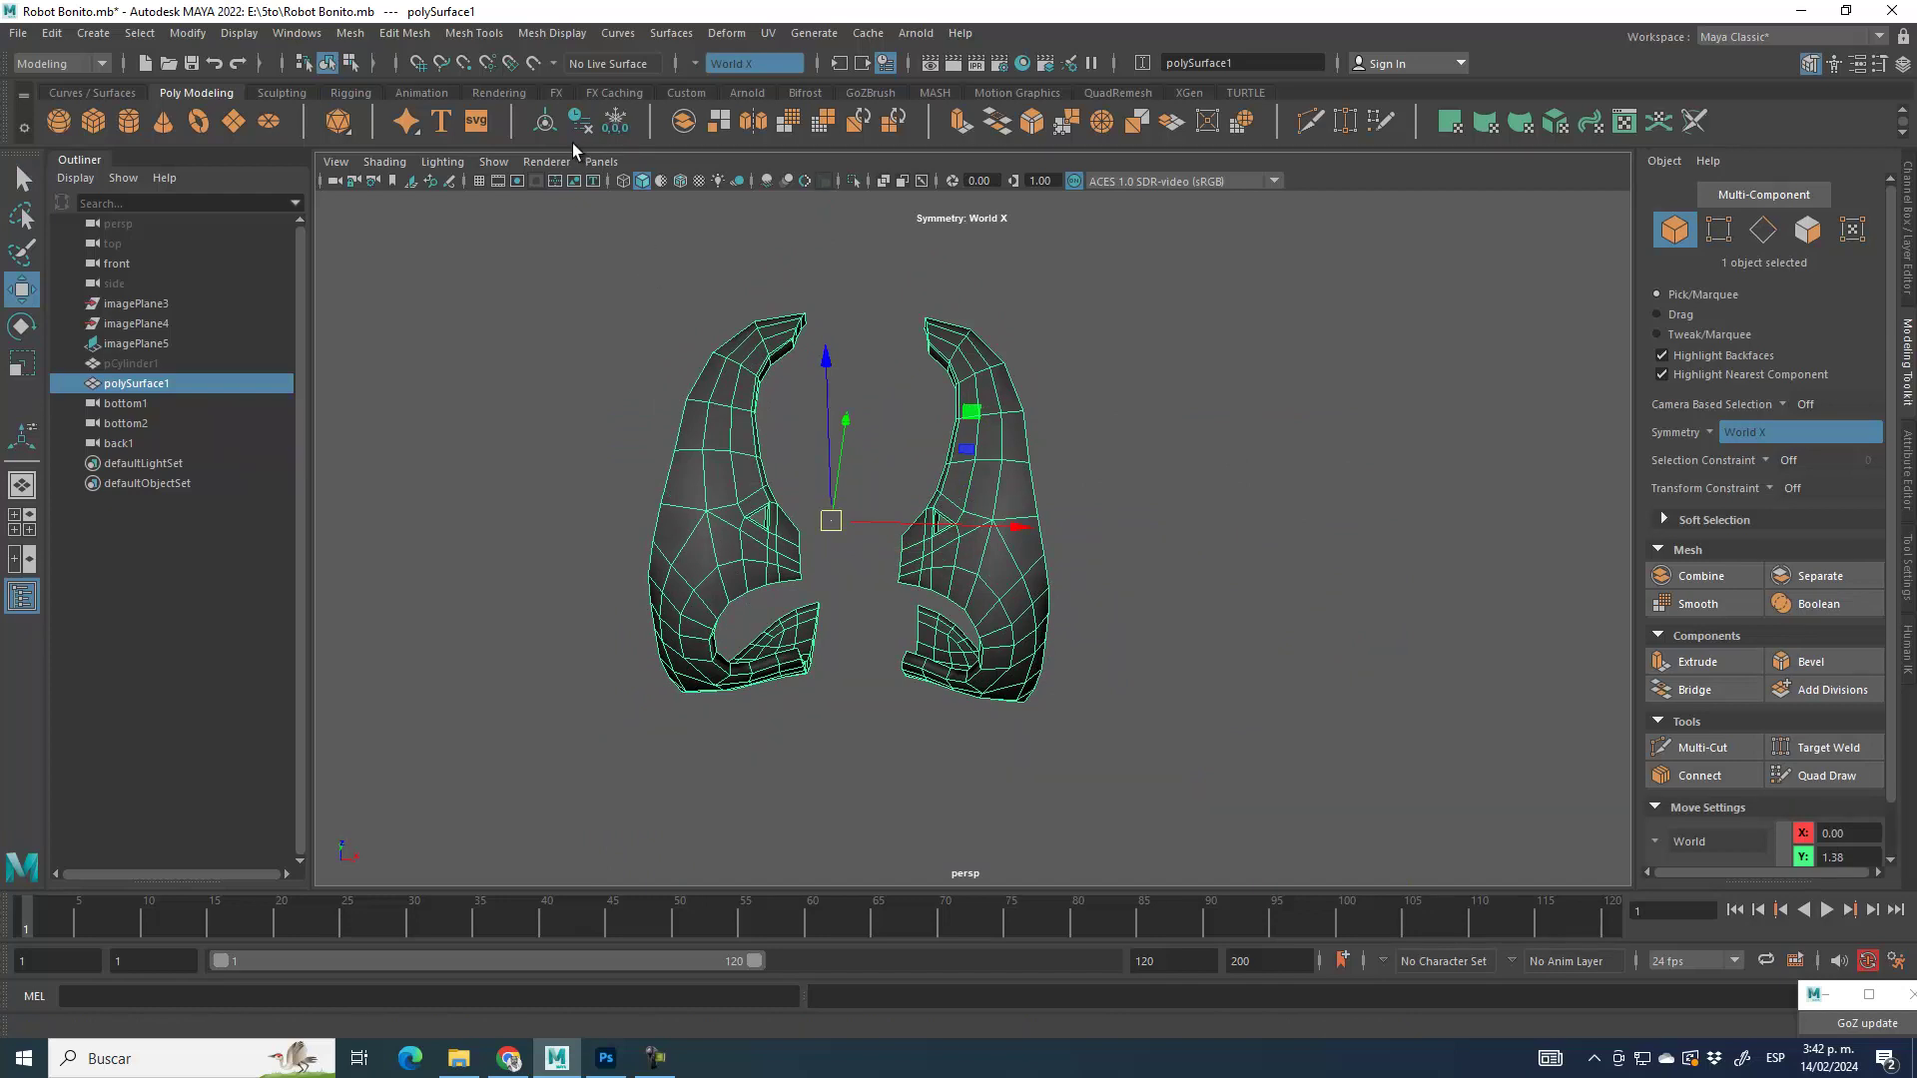
pyautogui.click(545, 121)
pyautogui.keyDown('alt'); pyautogui.moveTo(1394, 460); pyautogui.dragTo(1394, 531); pyautogui.keyUp('alt')
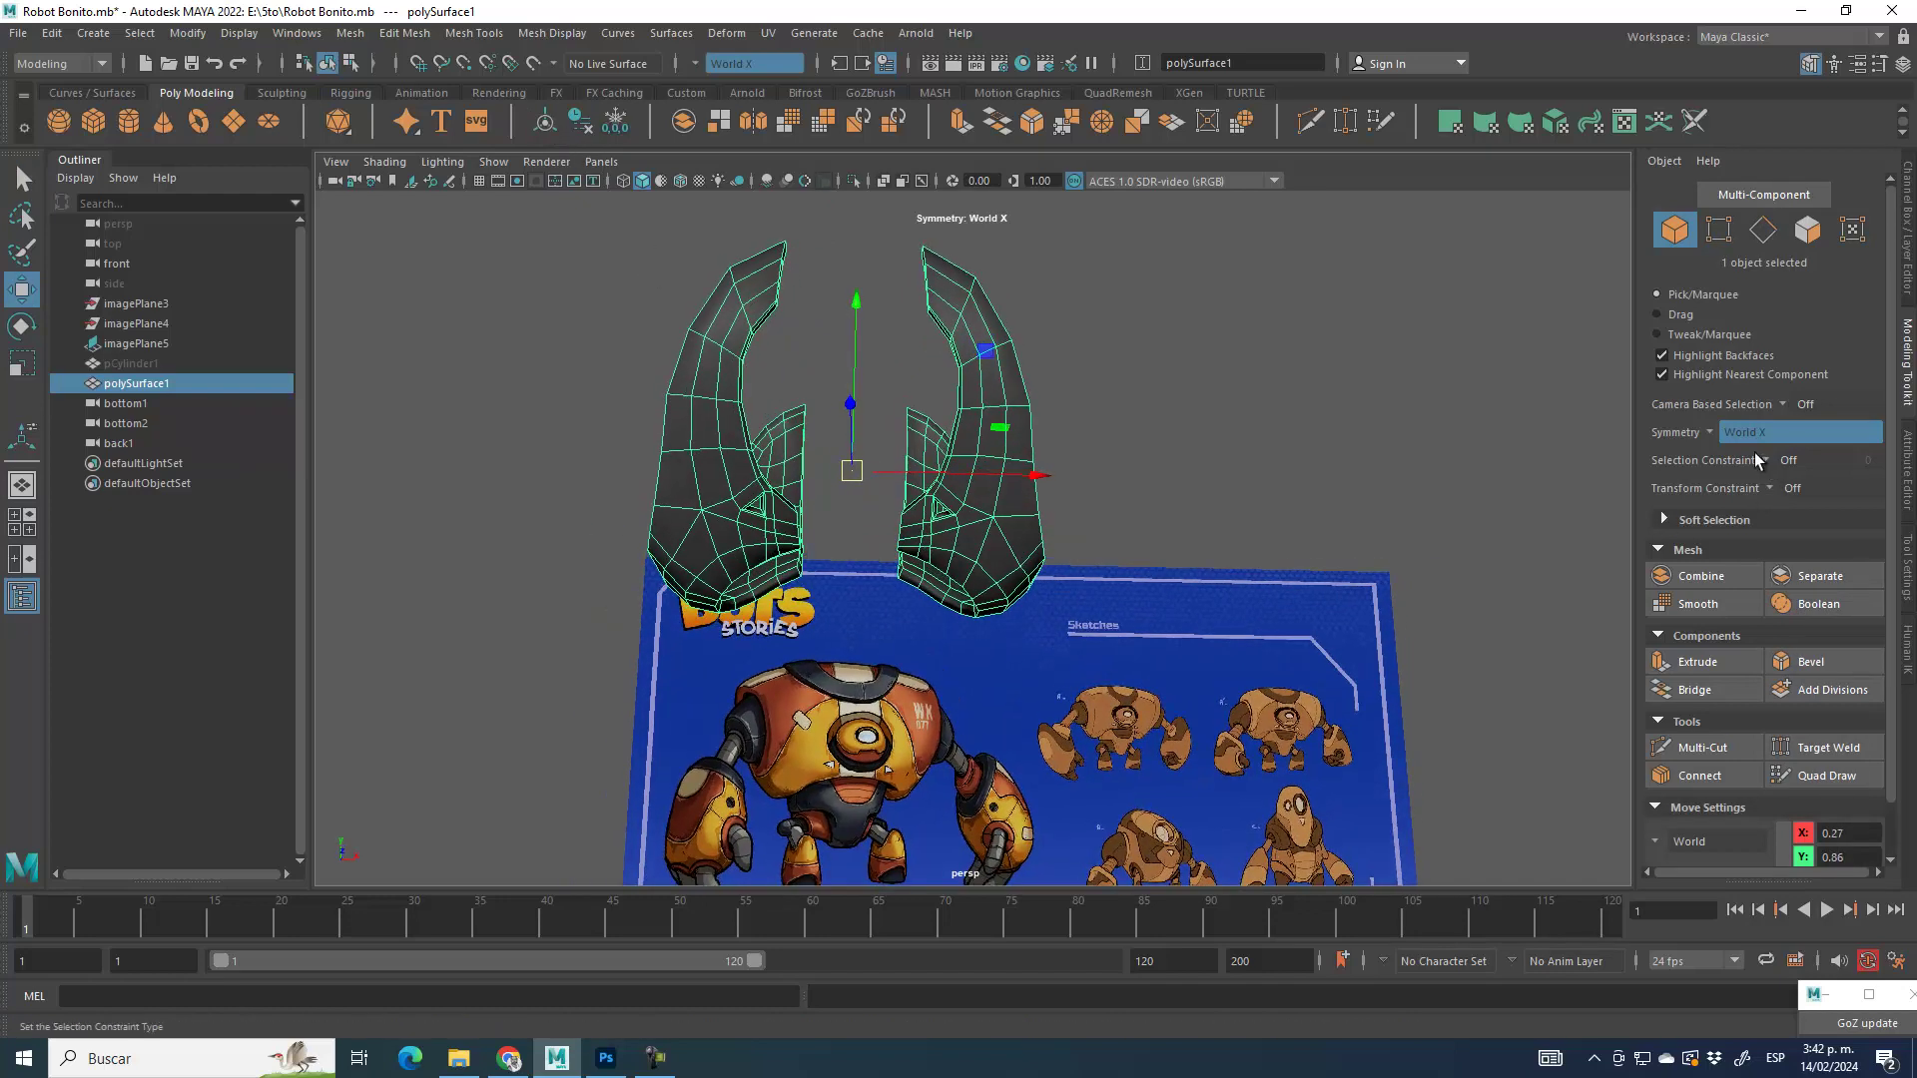
# Step: Test World X symmetry again by selecting a band of vertices halfway up one piece
pyautogui.click(1718, 229)
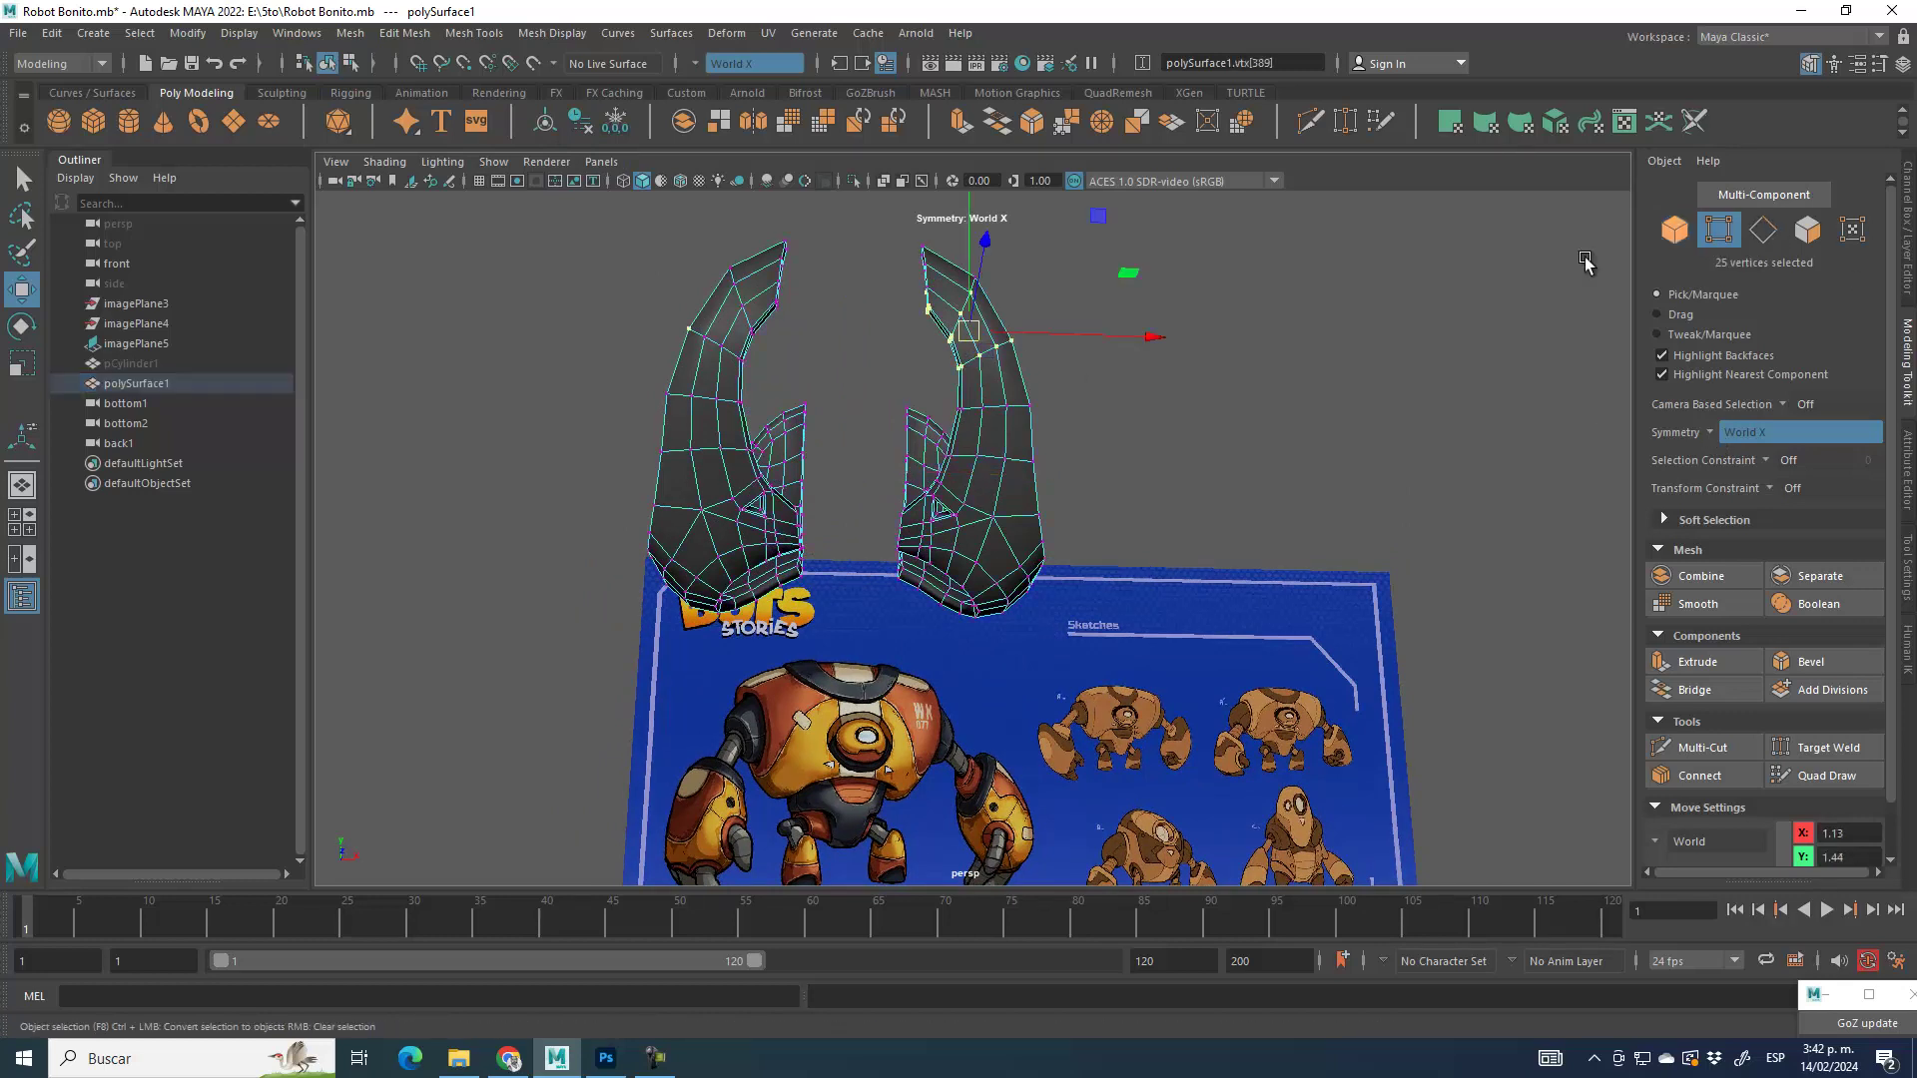
pyautogui.moveTo(1134, 407); pyautogui.dragTo(879, 472)
pyautogui.keyDown('alt'); pyautogui.moveTo(1276, 409); pyautogui.dragTo(1273, 447); pyautogui.keyUp('alt')
pyautogui.keyDown('alt'); pyautogui.moveTo(1184, 379); pyautogui.dragTo(1190, 429); pyautogui.keyUp('alt')
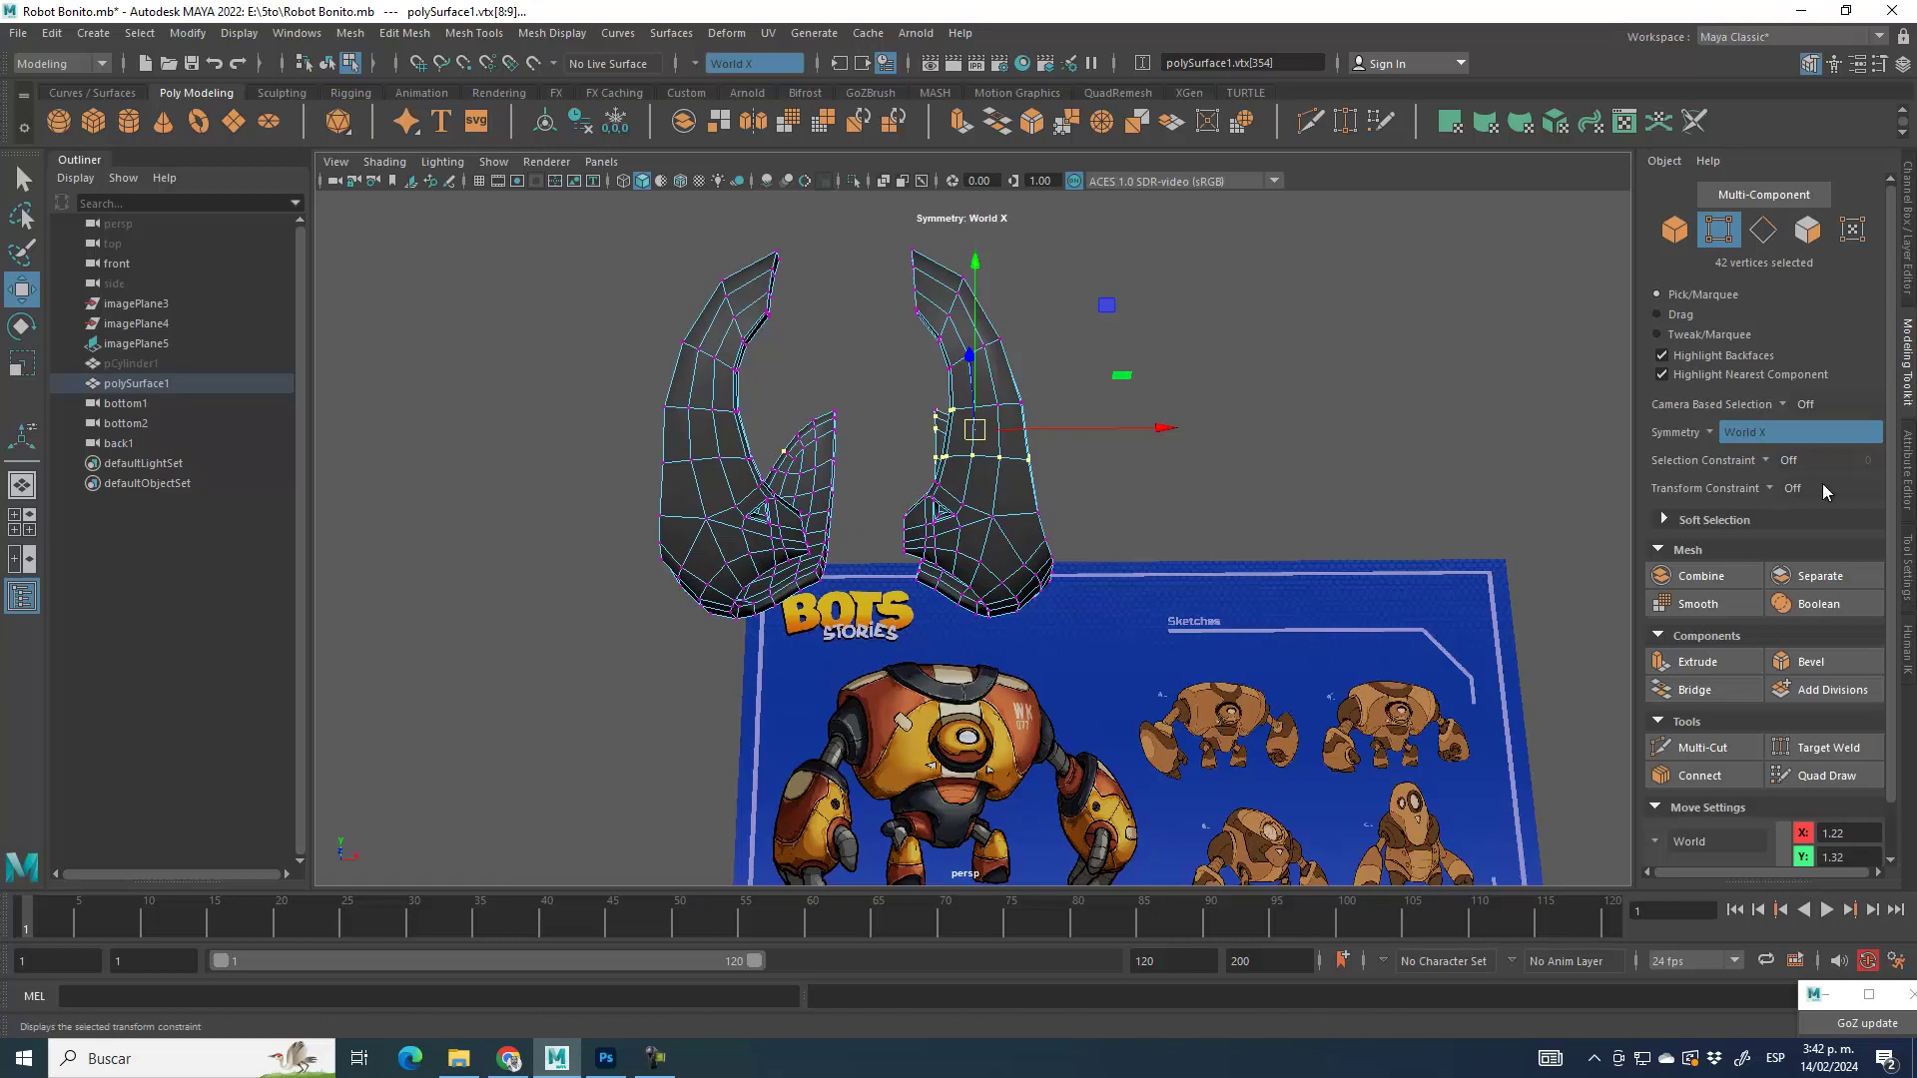
# Step: Test Object X symmetry on a small vertex selection, turning symmetry off and clearing the selection at the end
pyautogui.click(1711, 427)
pyautogui.click(1779, 457)
pyautogui.moveTo(1096, 312); pyautogui.dragTo(947, 436)
pyautogui.keyDown('alt'); pyautogui.moveTo(1198, 470); pyautogui.dragTo(1200, 483); pyautogui.keyUp('alt')
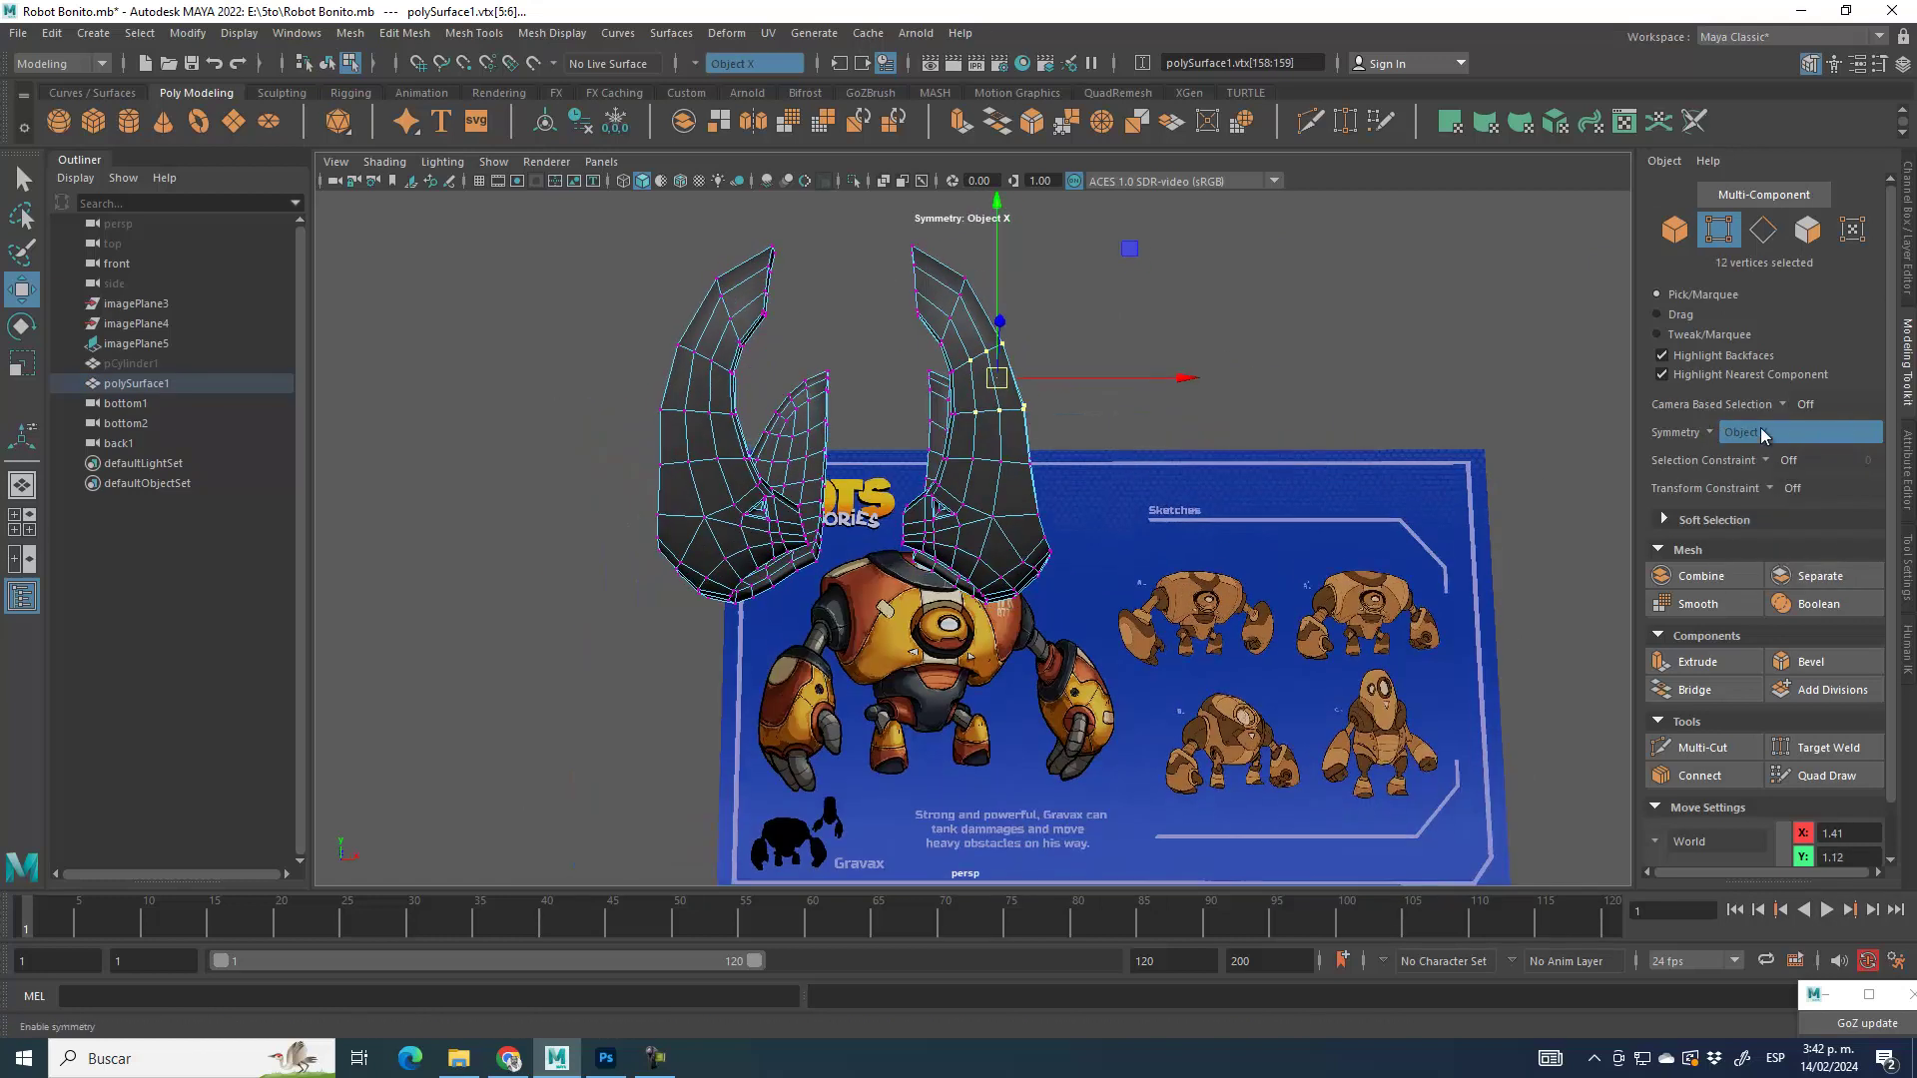
pyautogui.click(1711, 431)
pyautogui.click(1757, 446)
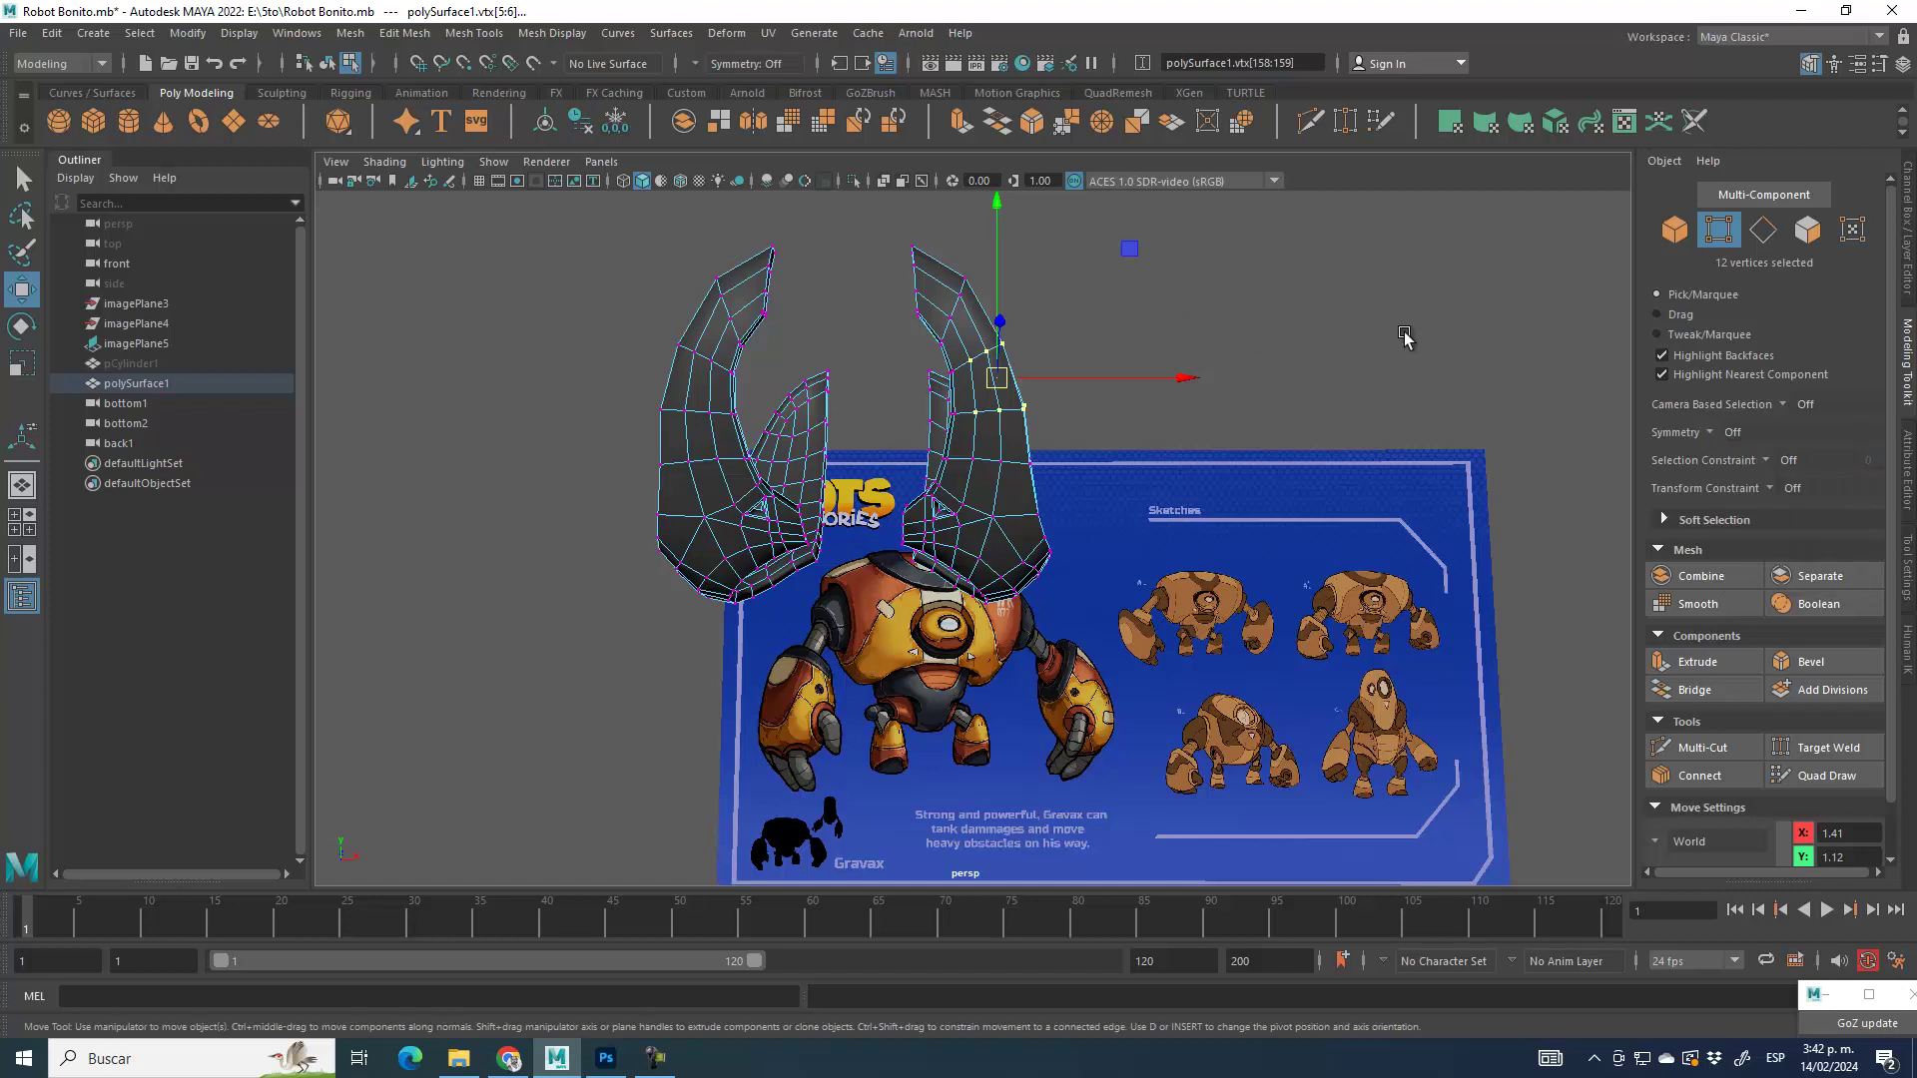
pyautogui.click(1370, 341)
# Step: Try the Symmetrize command on the mesh without component selection, first in vertex mode and again in object mode
pyautogui.click(351, 33)
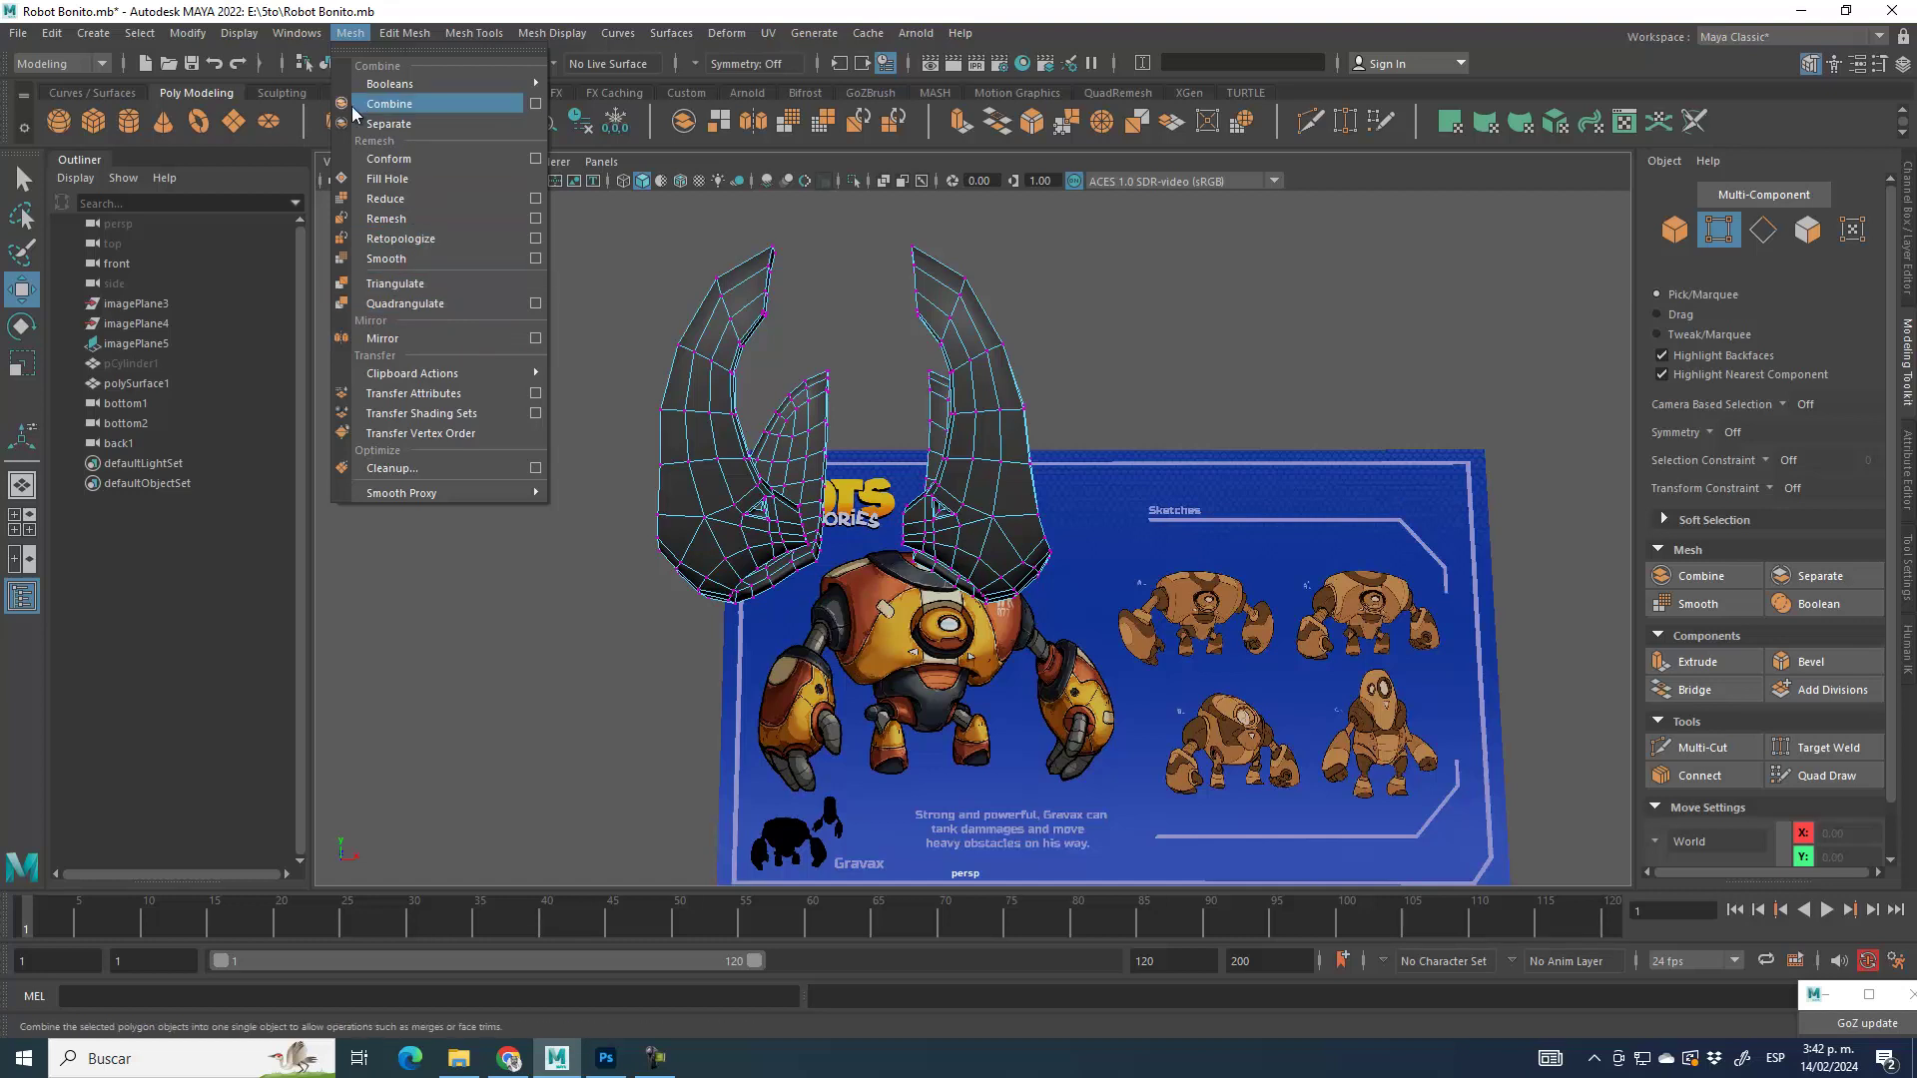
pyautogui.moveTo(307, 34)
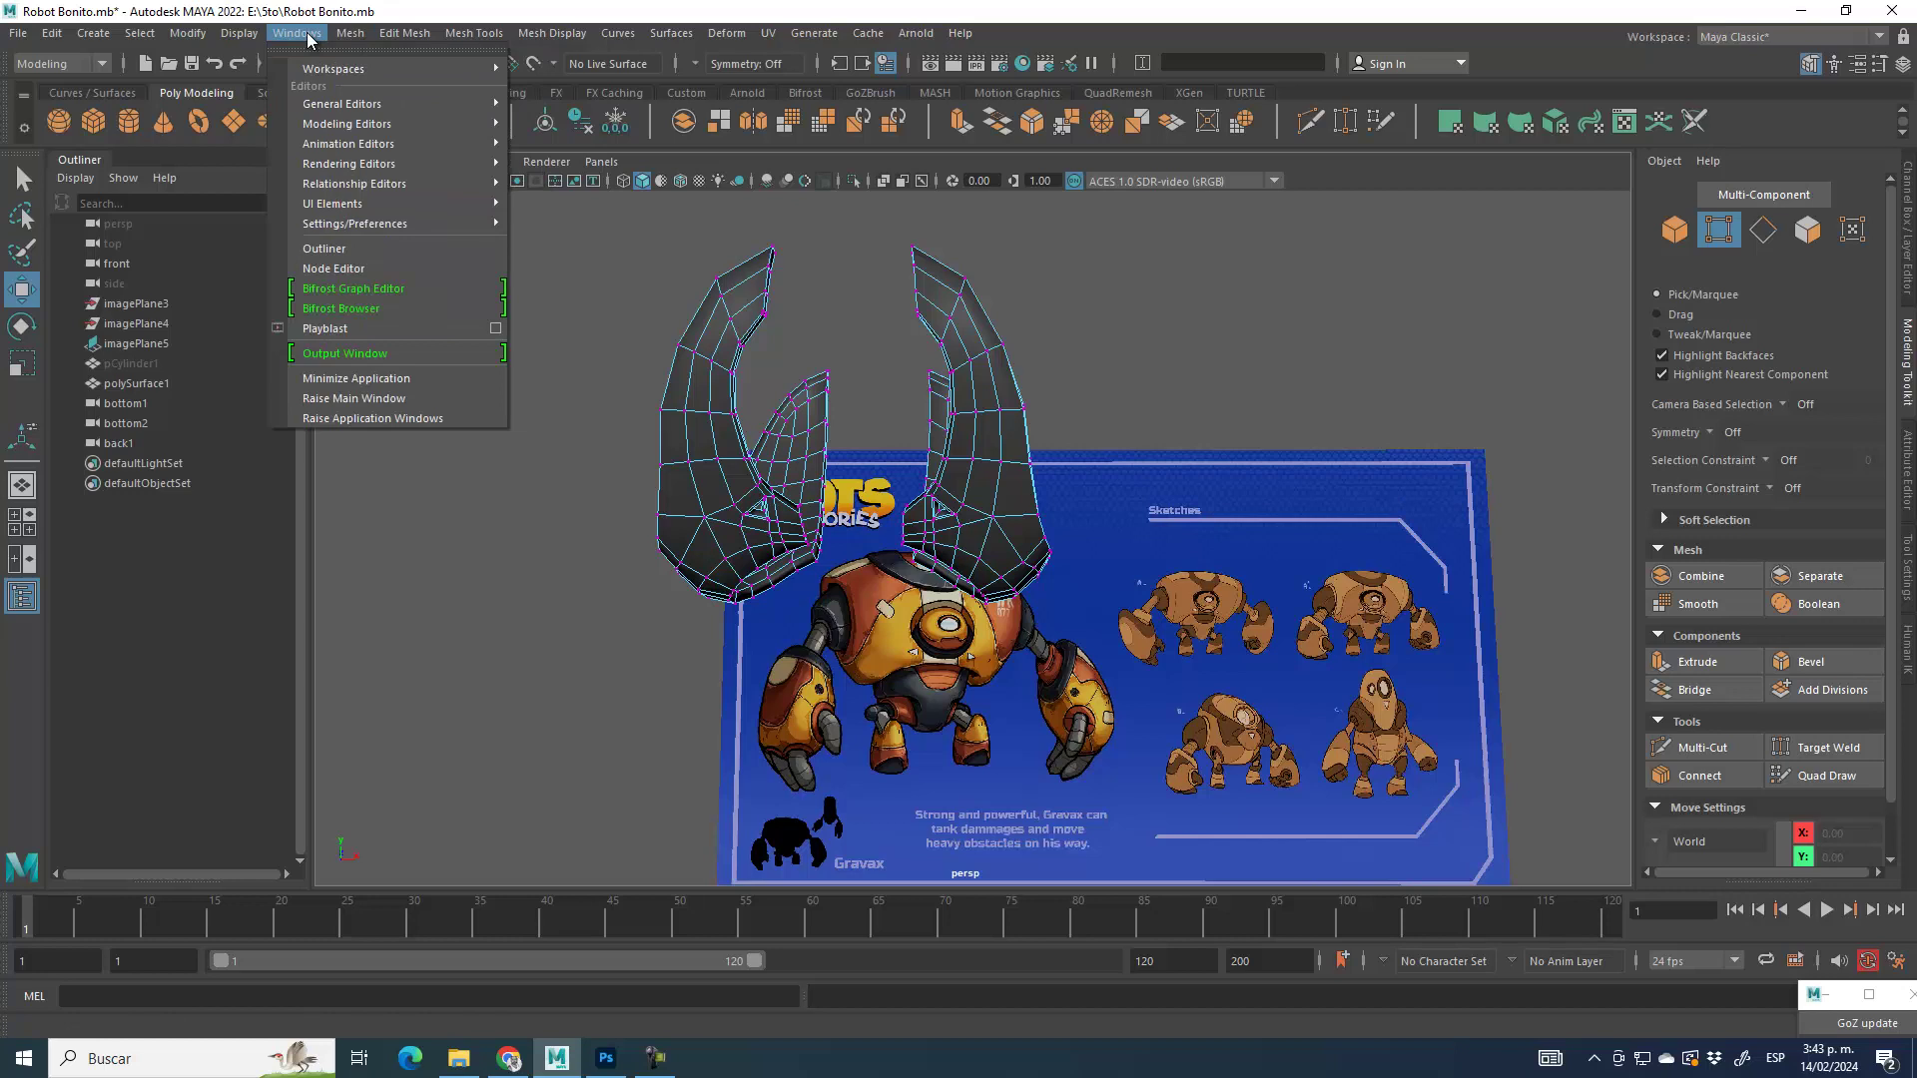
pyautogui.moveTo(195, 32)
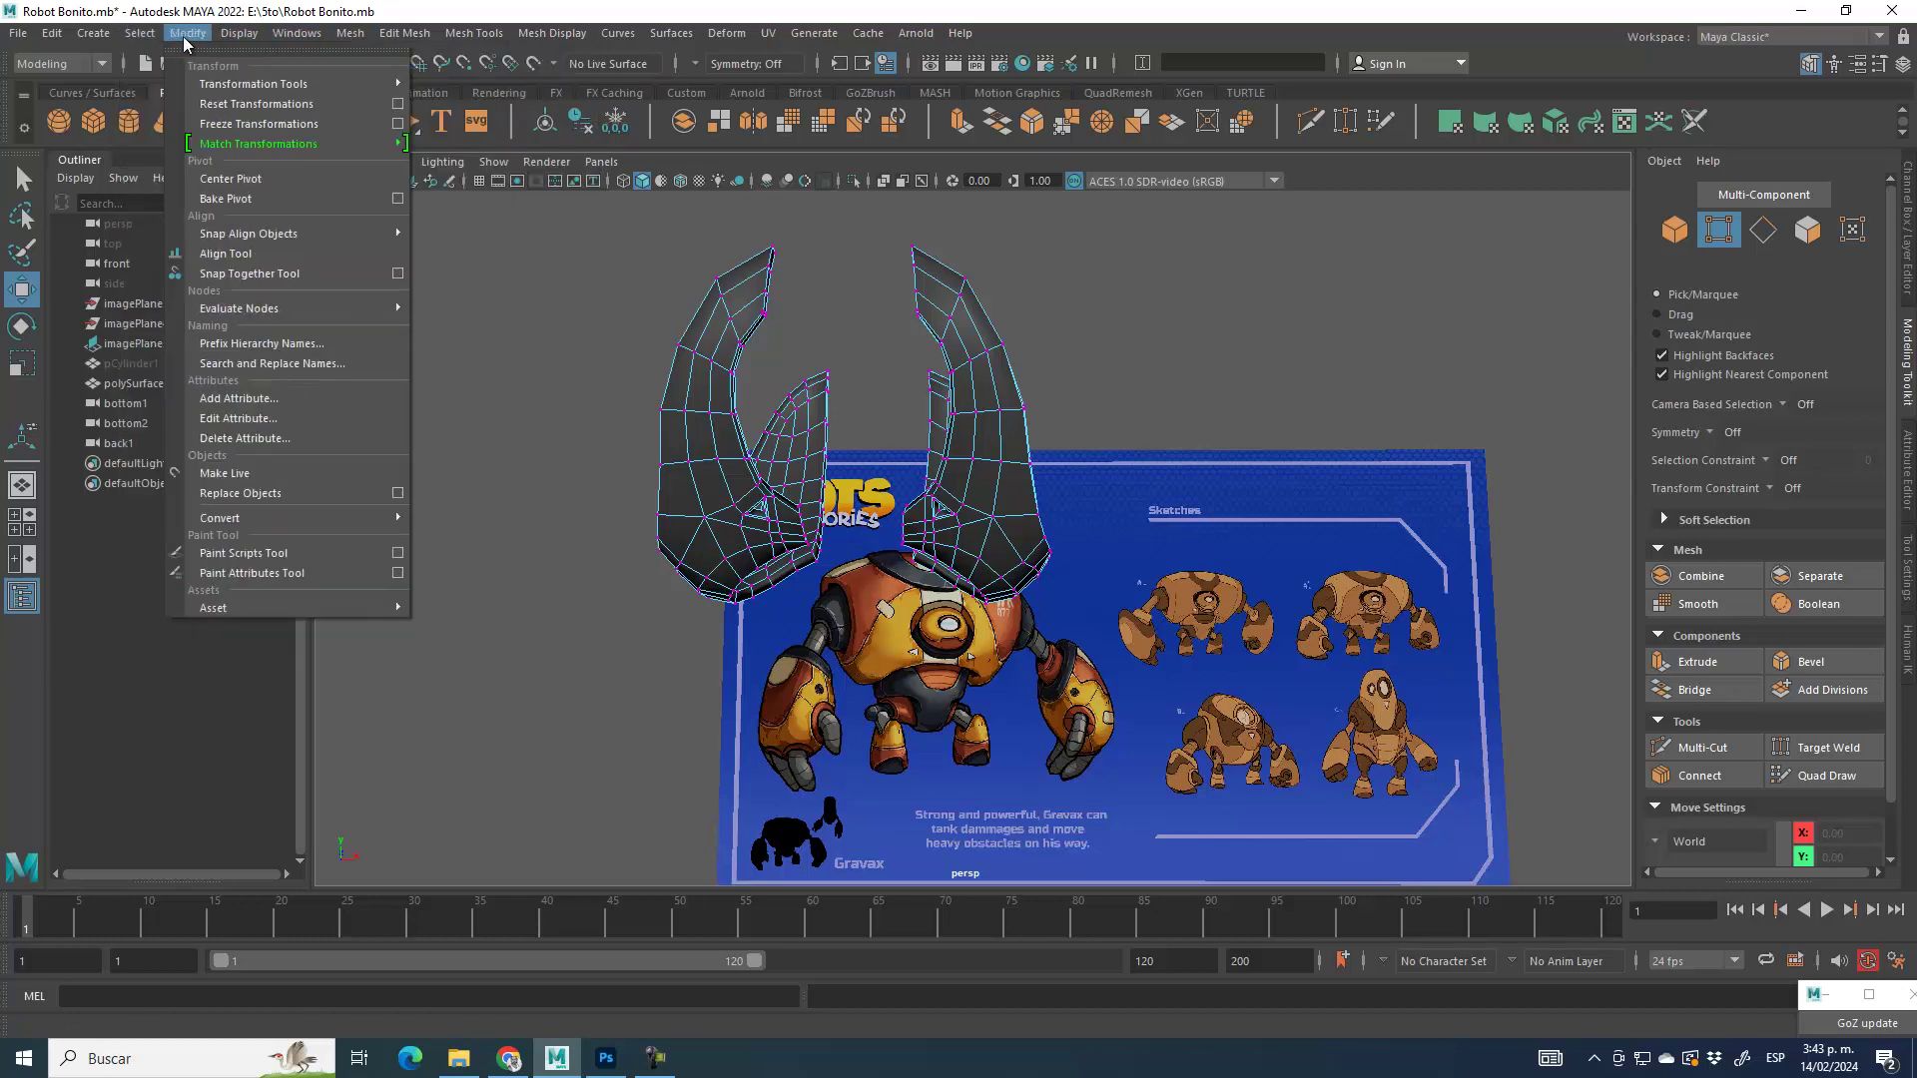
pyautogui.moveTo(391, 38)
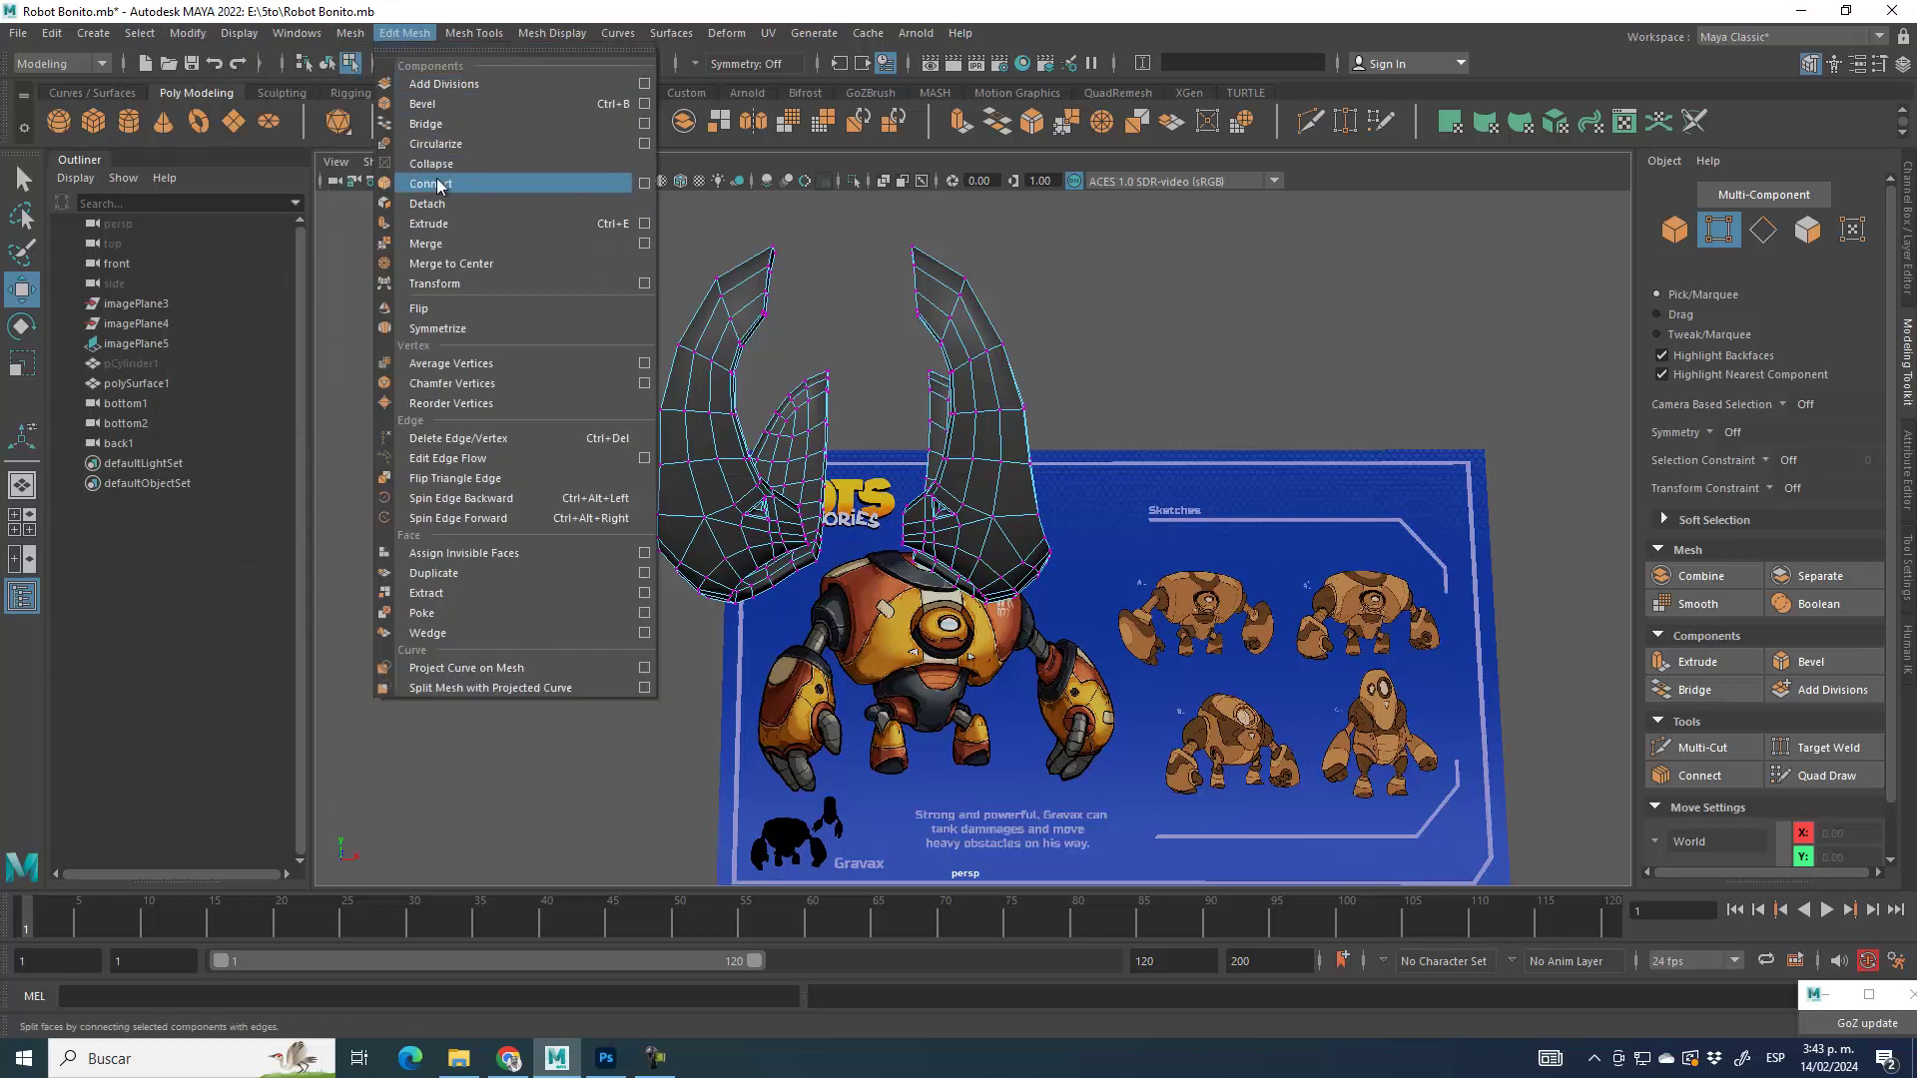
pyautogui.click(464, 330)
pyautogui.click(1686, 237)
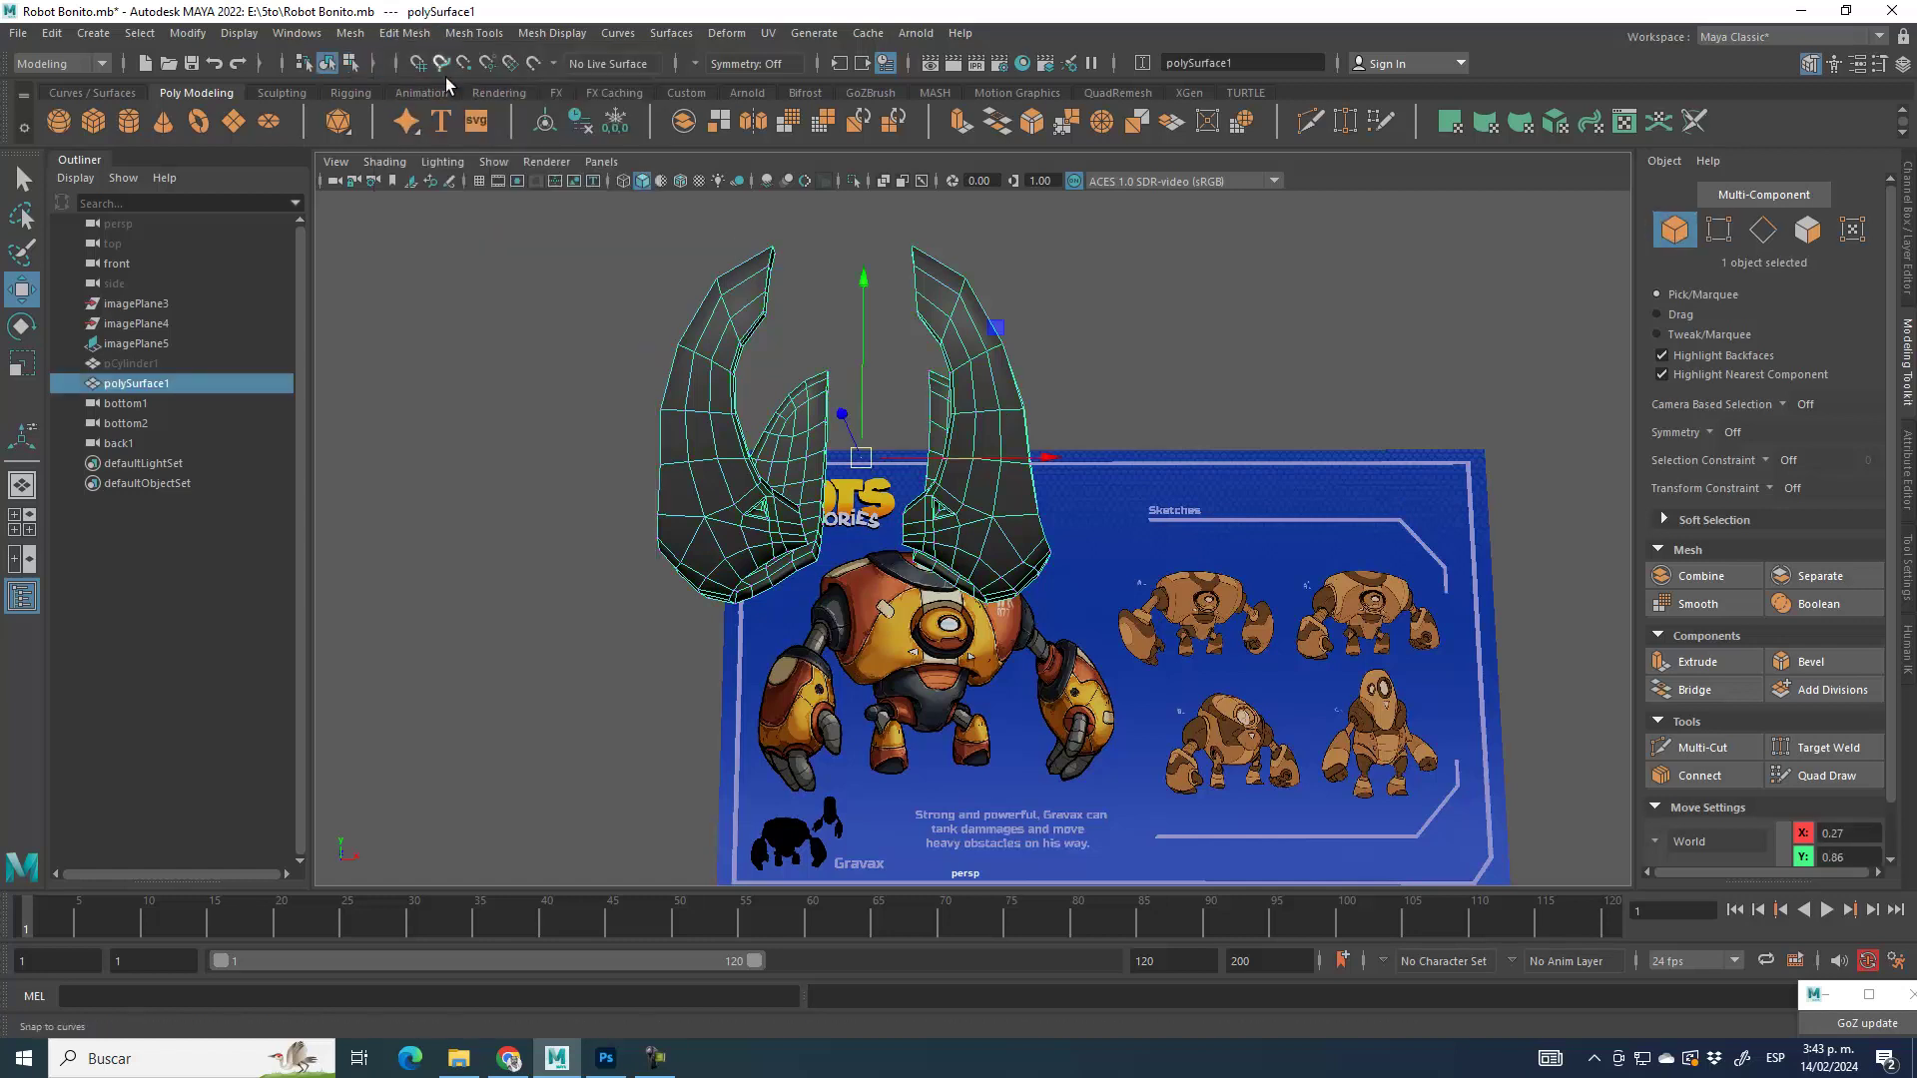
pyautogui.click(474, 33)
pyautogui.moveTo(403, 37)
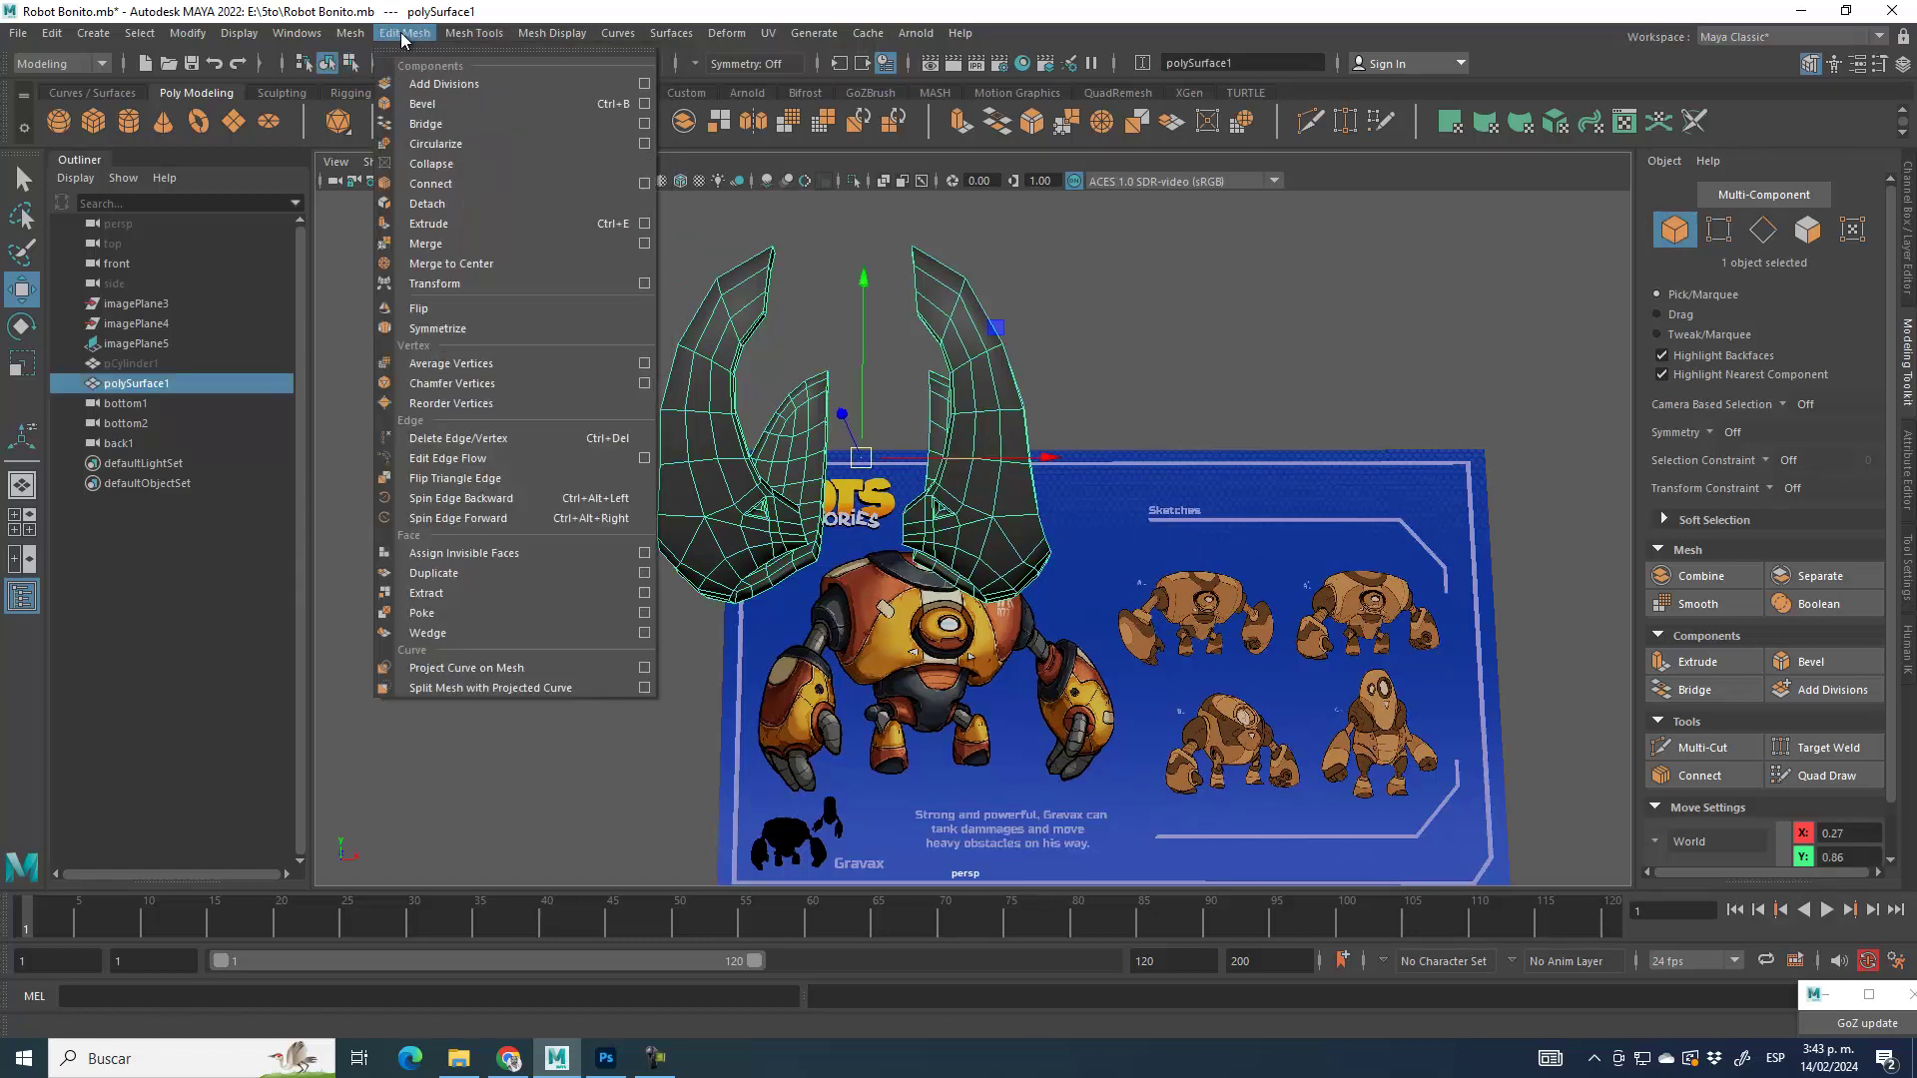
pyautogui.click(456, 329)
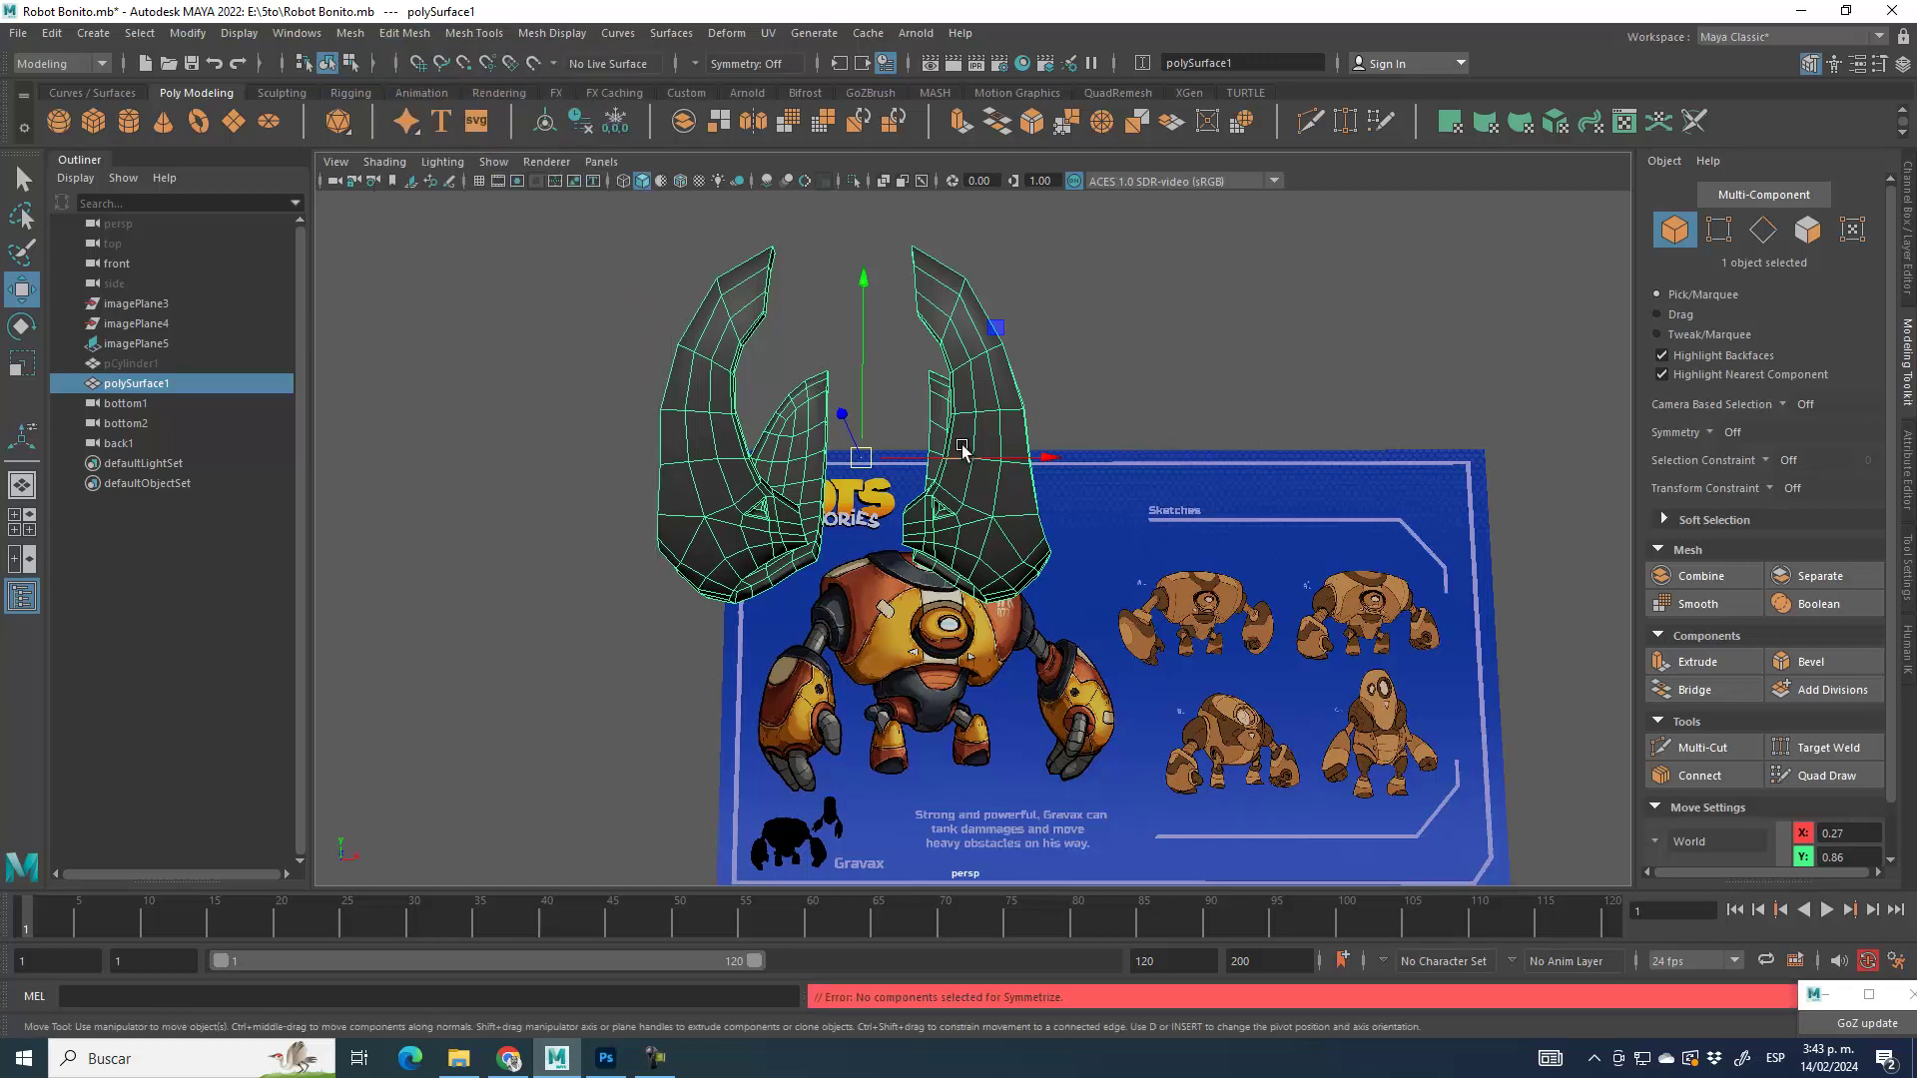
# Step: Try Symmetrize on all faces of both pieces, using Object X symmetry and a border edge as the symmetry edge
pyautogui.click(1807, 232)
pyautogui.doubleClick(986, 440)
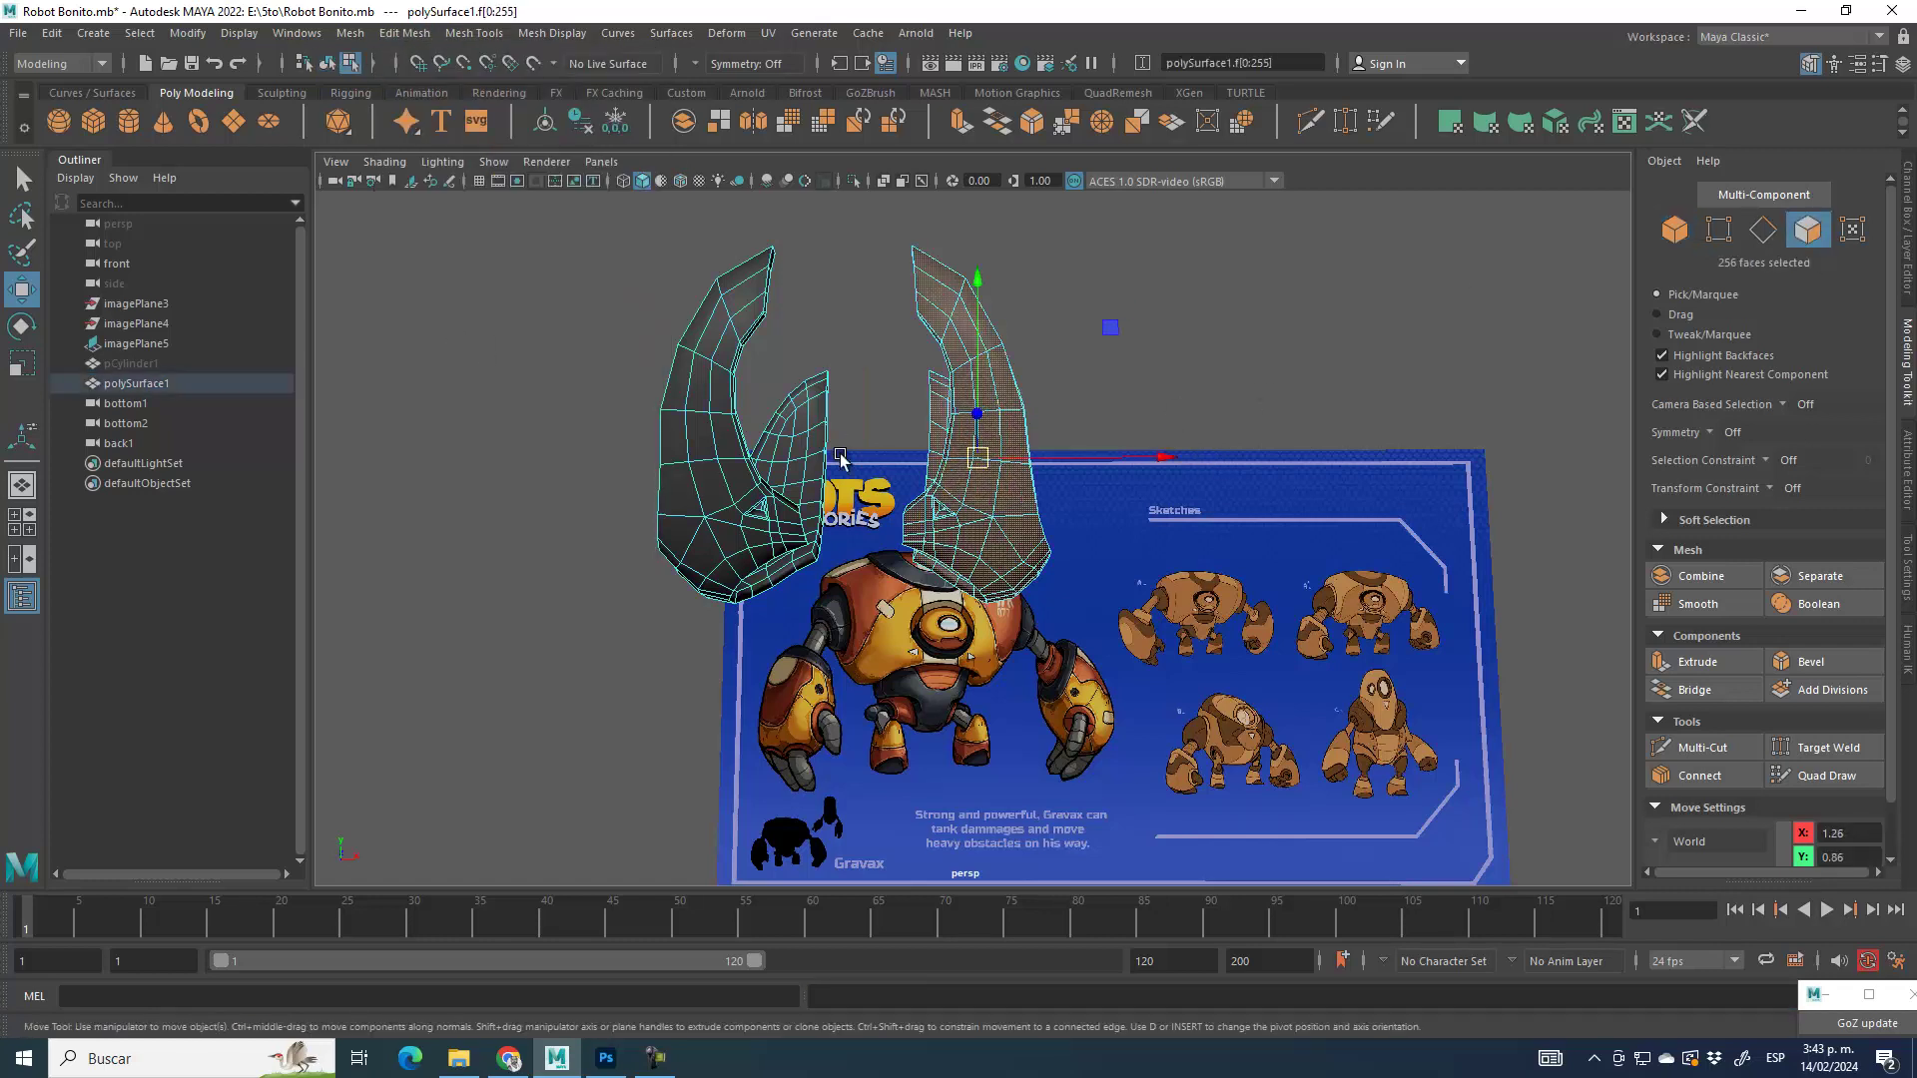
pyautogui.keyDown('shift'); pyautogui.doubleClick(689, 442); pyautogui.keyUp('shift')
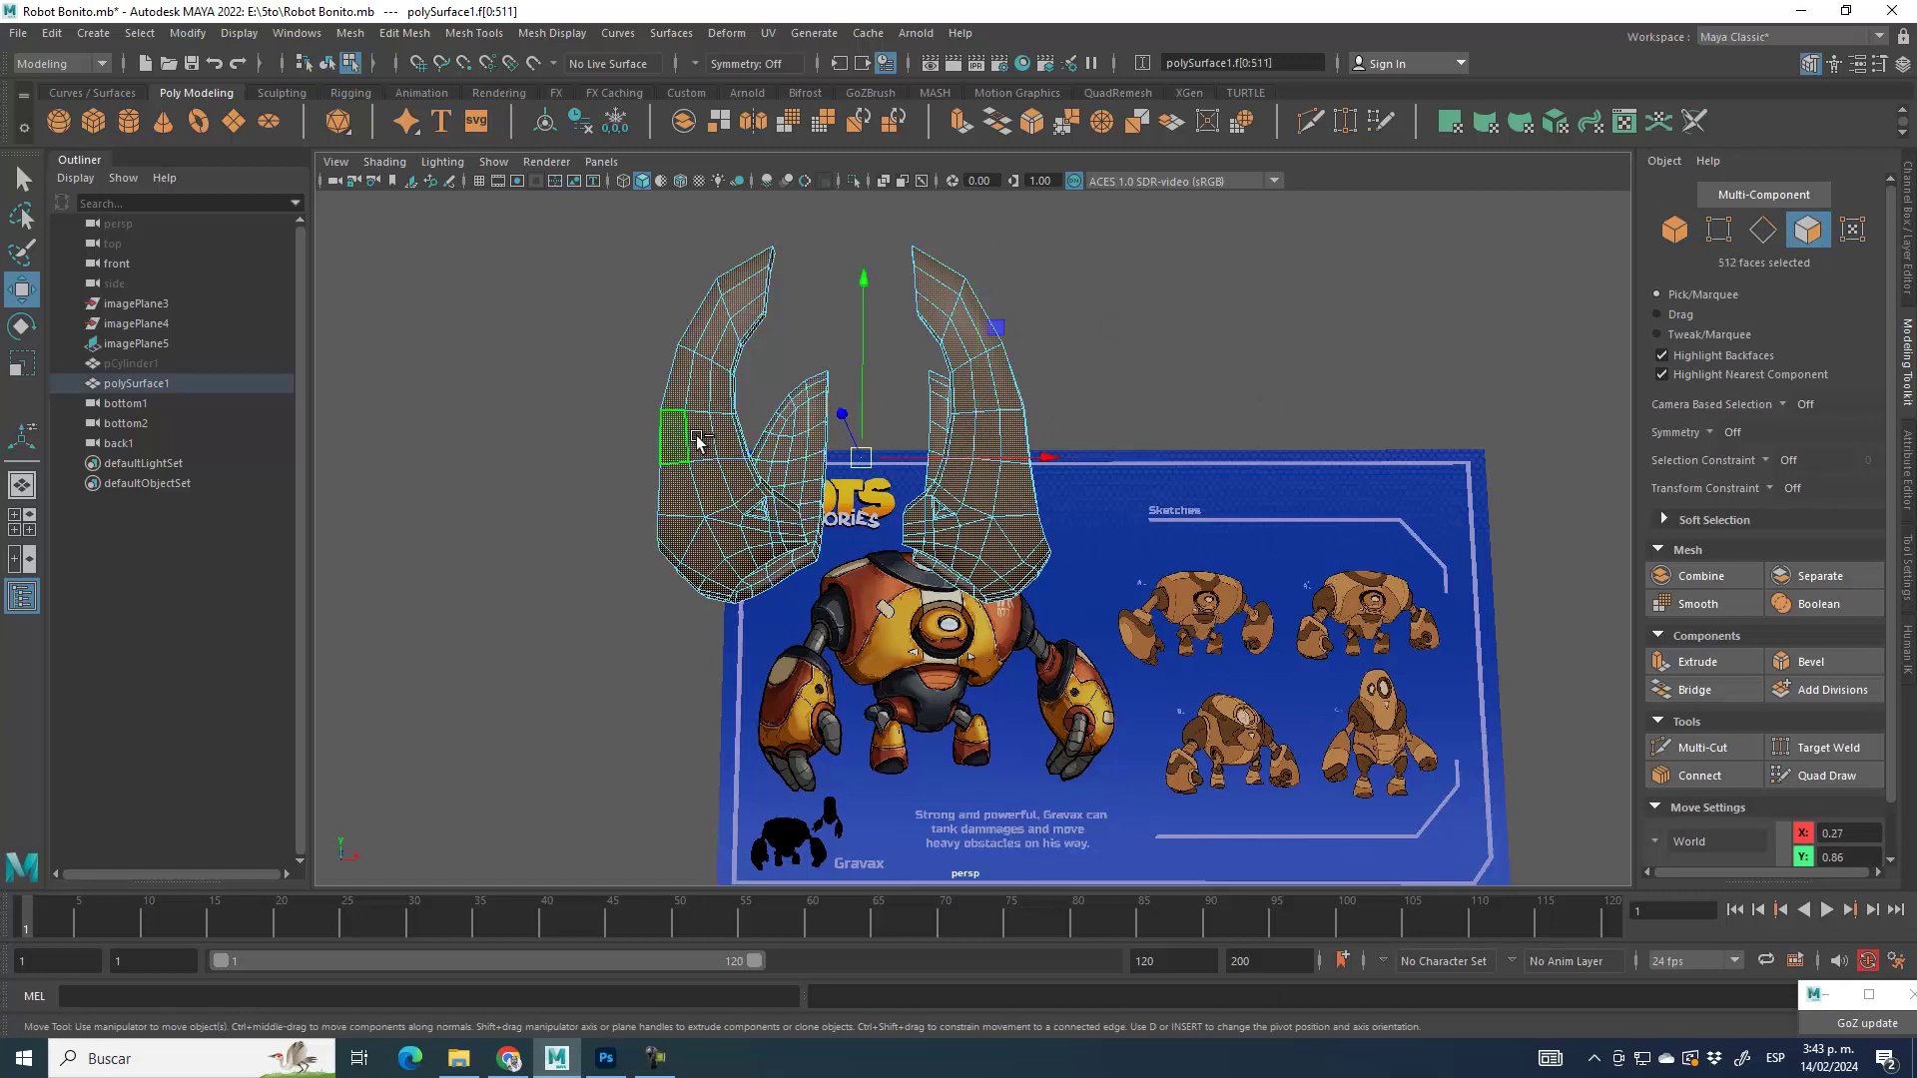
pyautogui.click(406, 33)
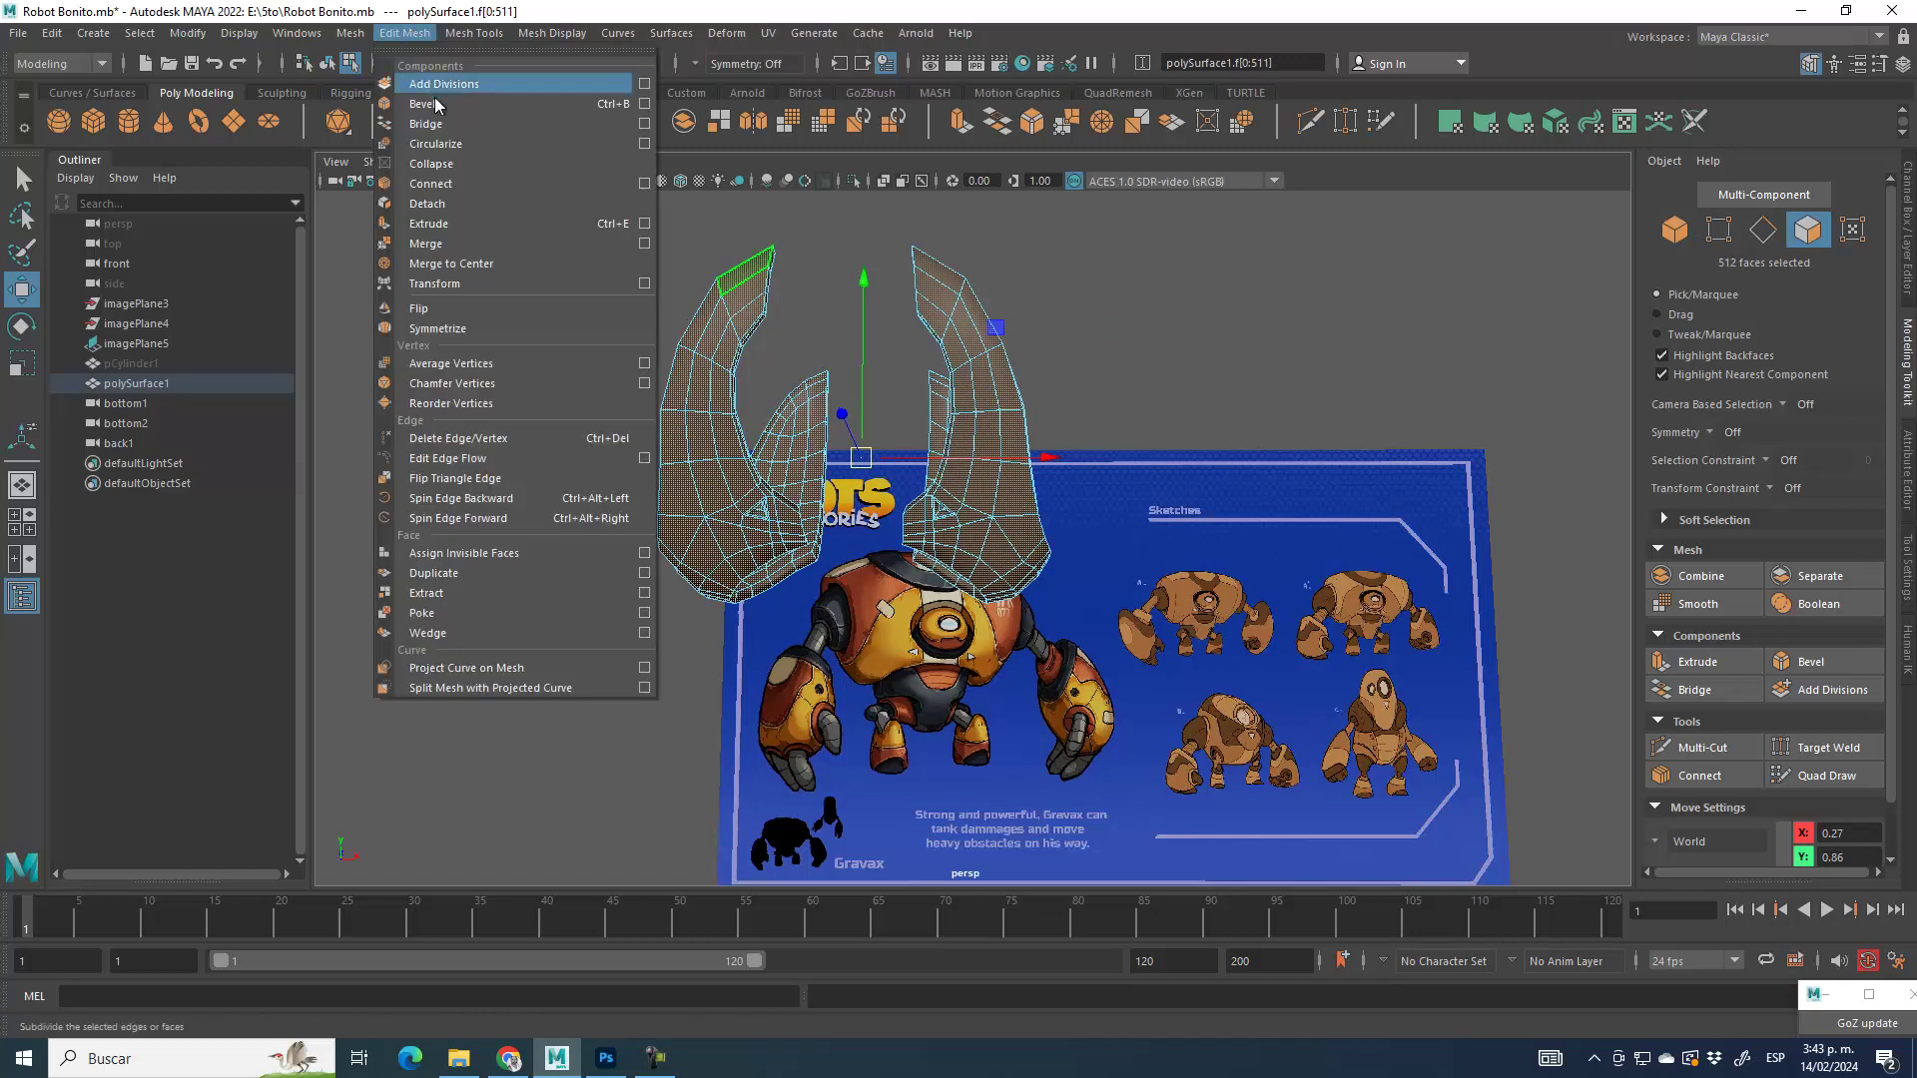
pyautogui.click(471, 329)
pyautogui.click(1721, 230)
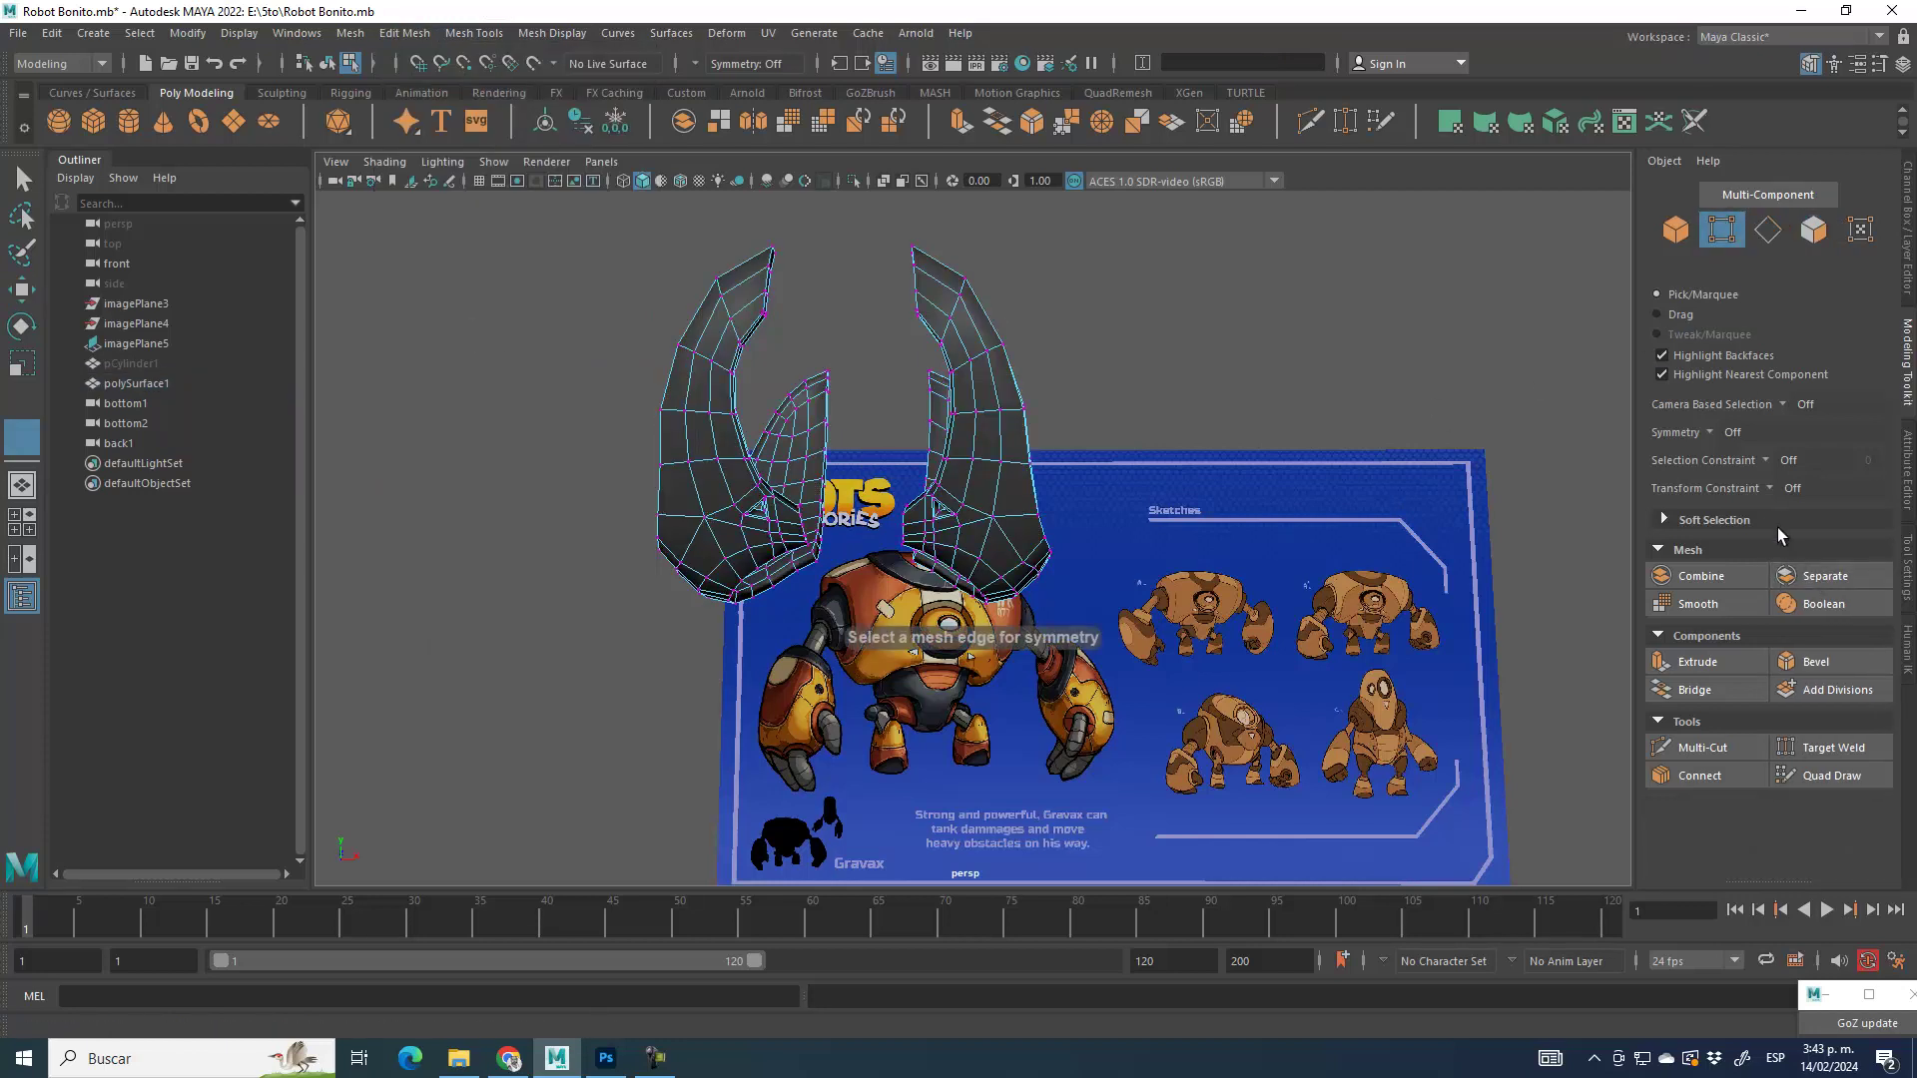
pyautogui.click(1705, 436)
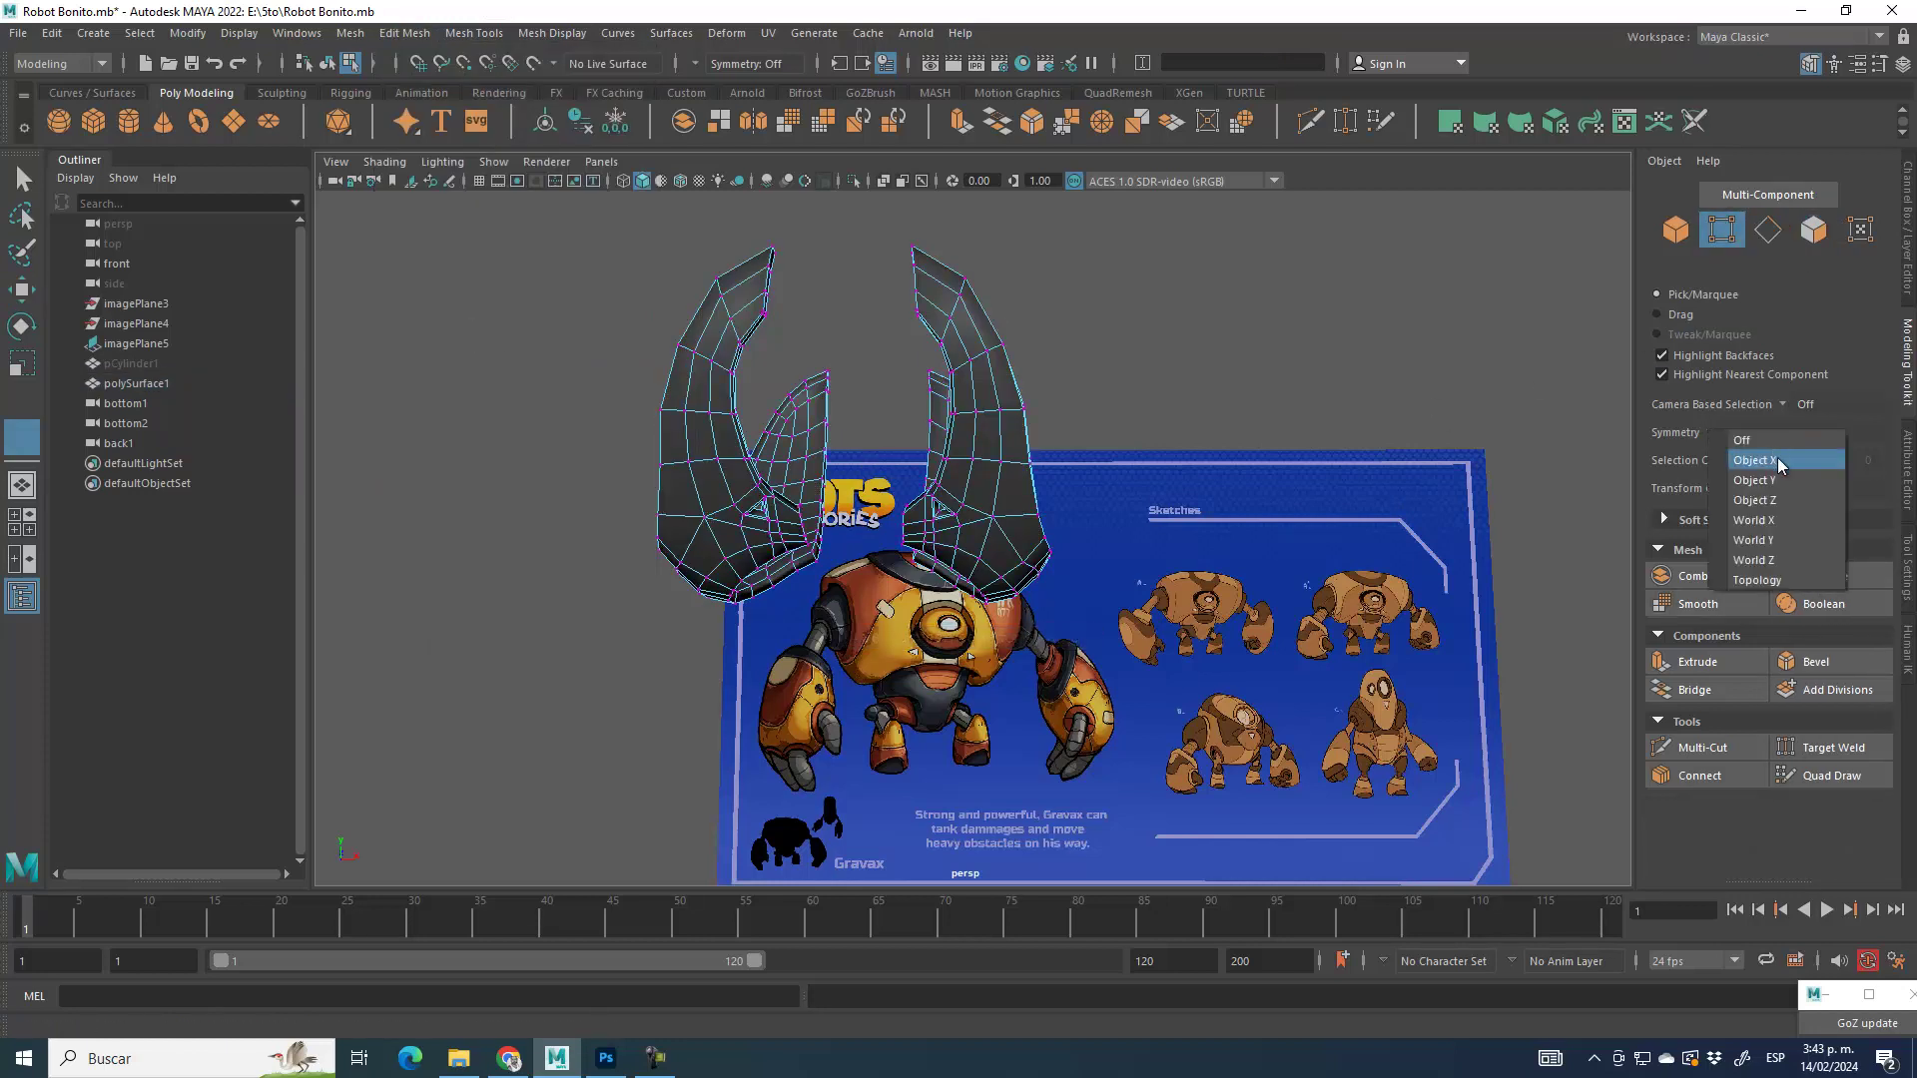
pyautogui.click(1777, 460)
pyautogui.click(920, 320)
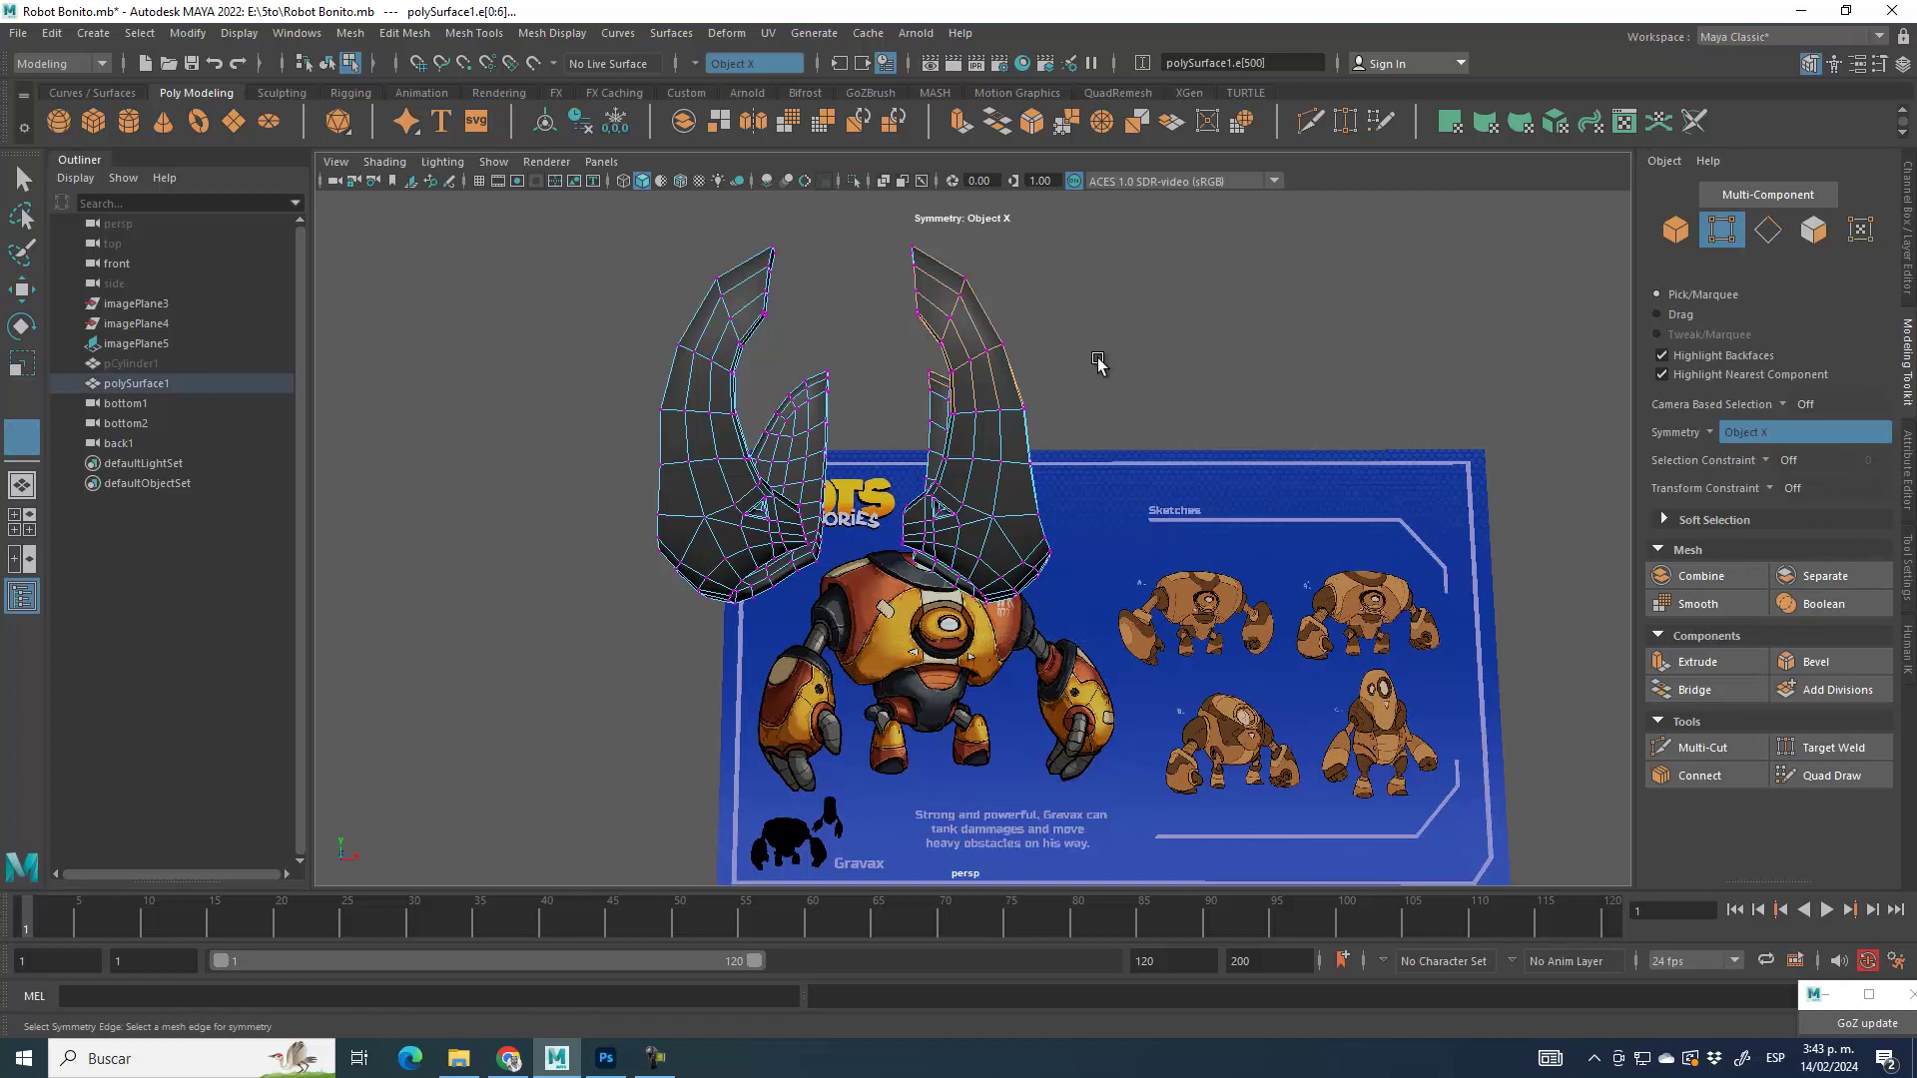
# Step: Set symmetry to World X and test it with a vertex selection, returning to object mode with nothing selected
pyautogui.click(1719, 435)
pyautogui.click(1767, 521)
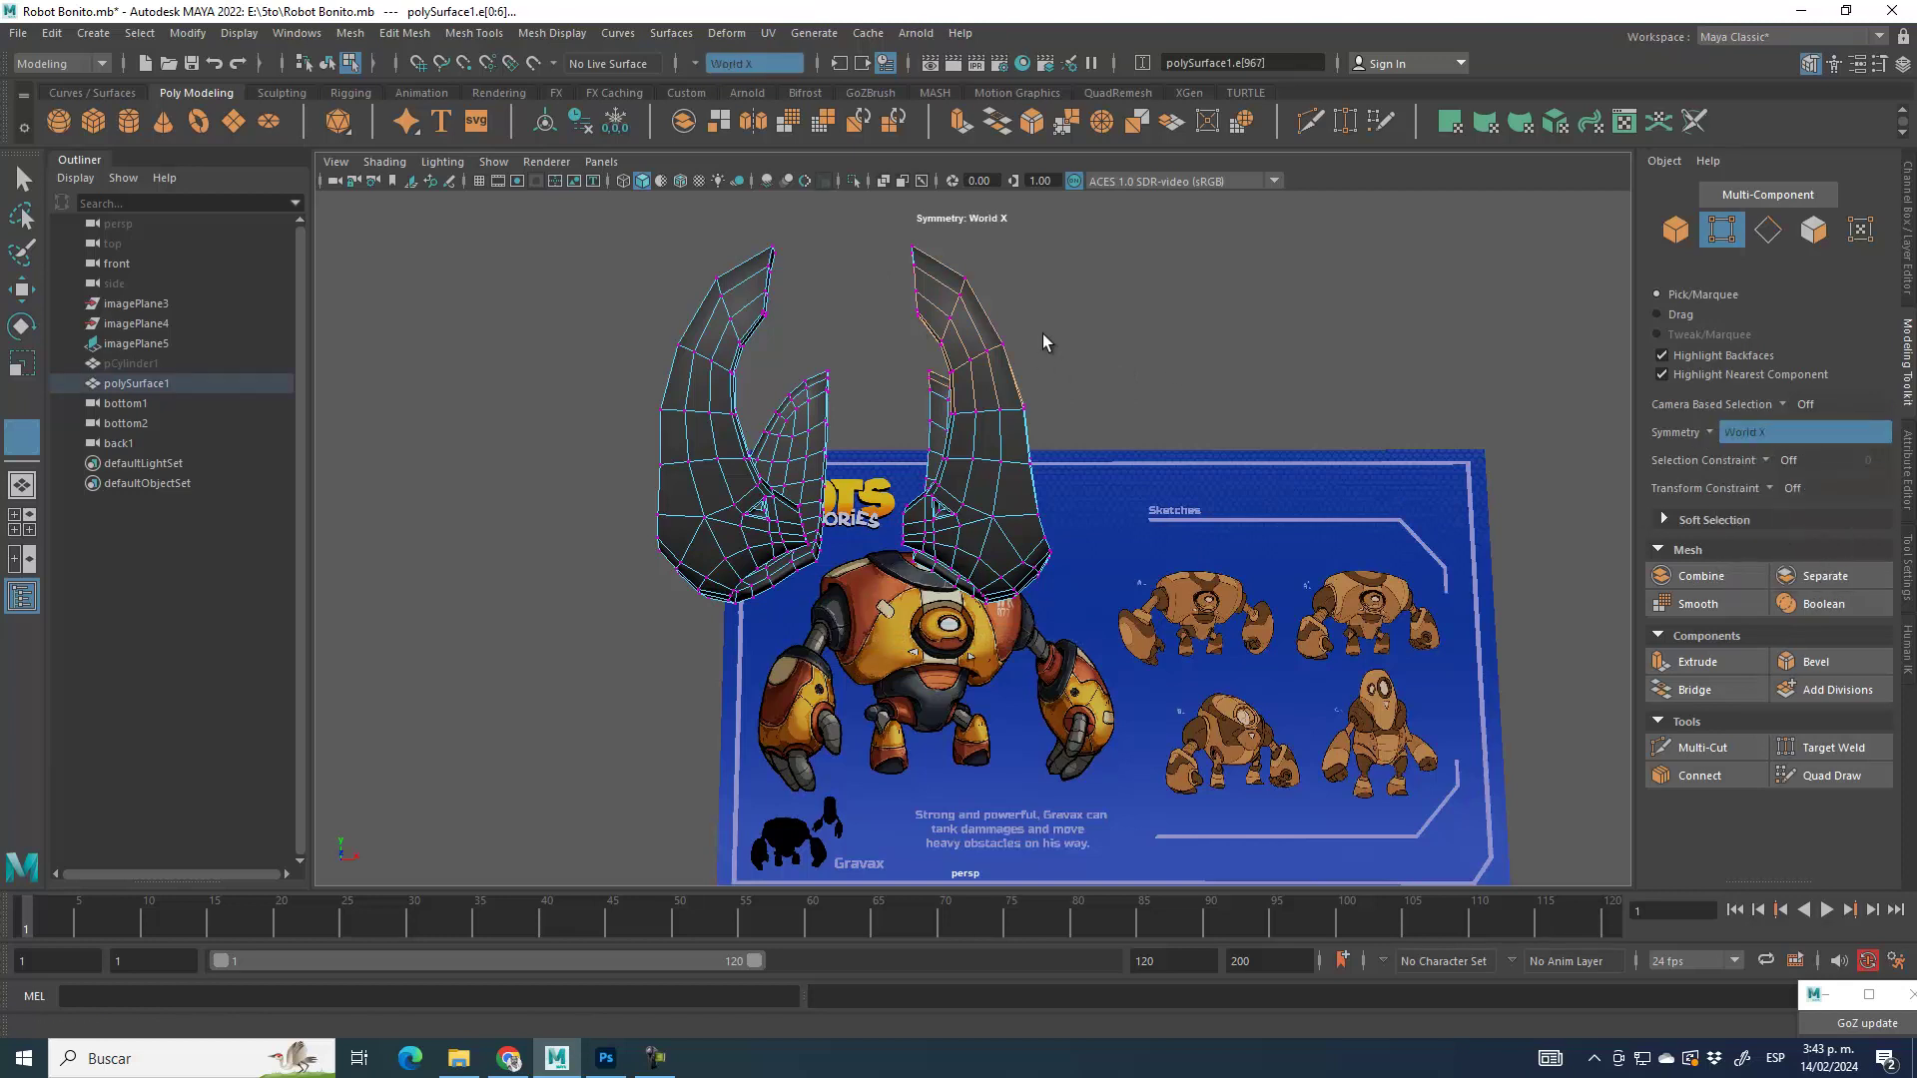
pyautogui.click(1721, 239)
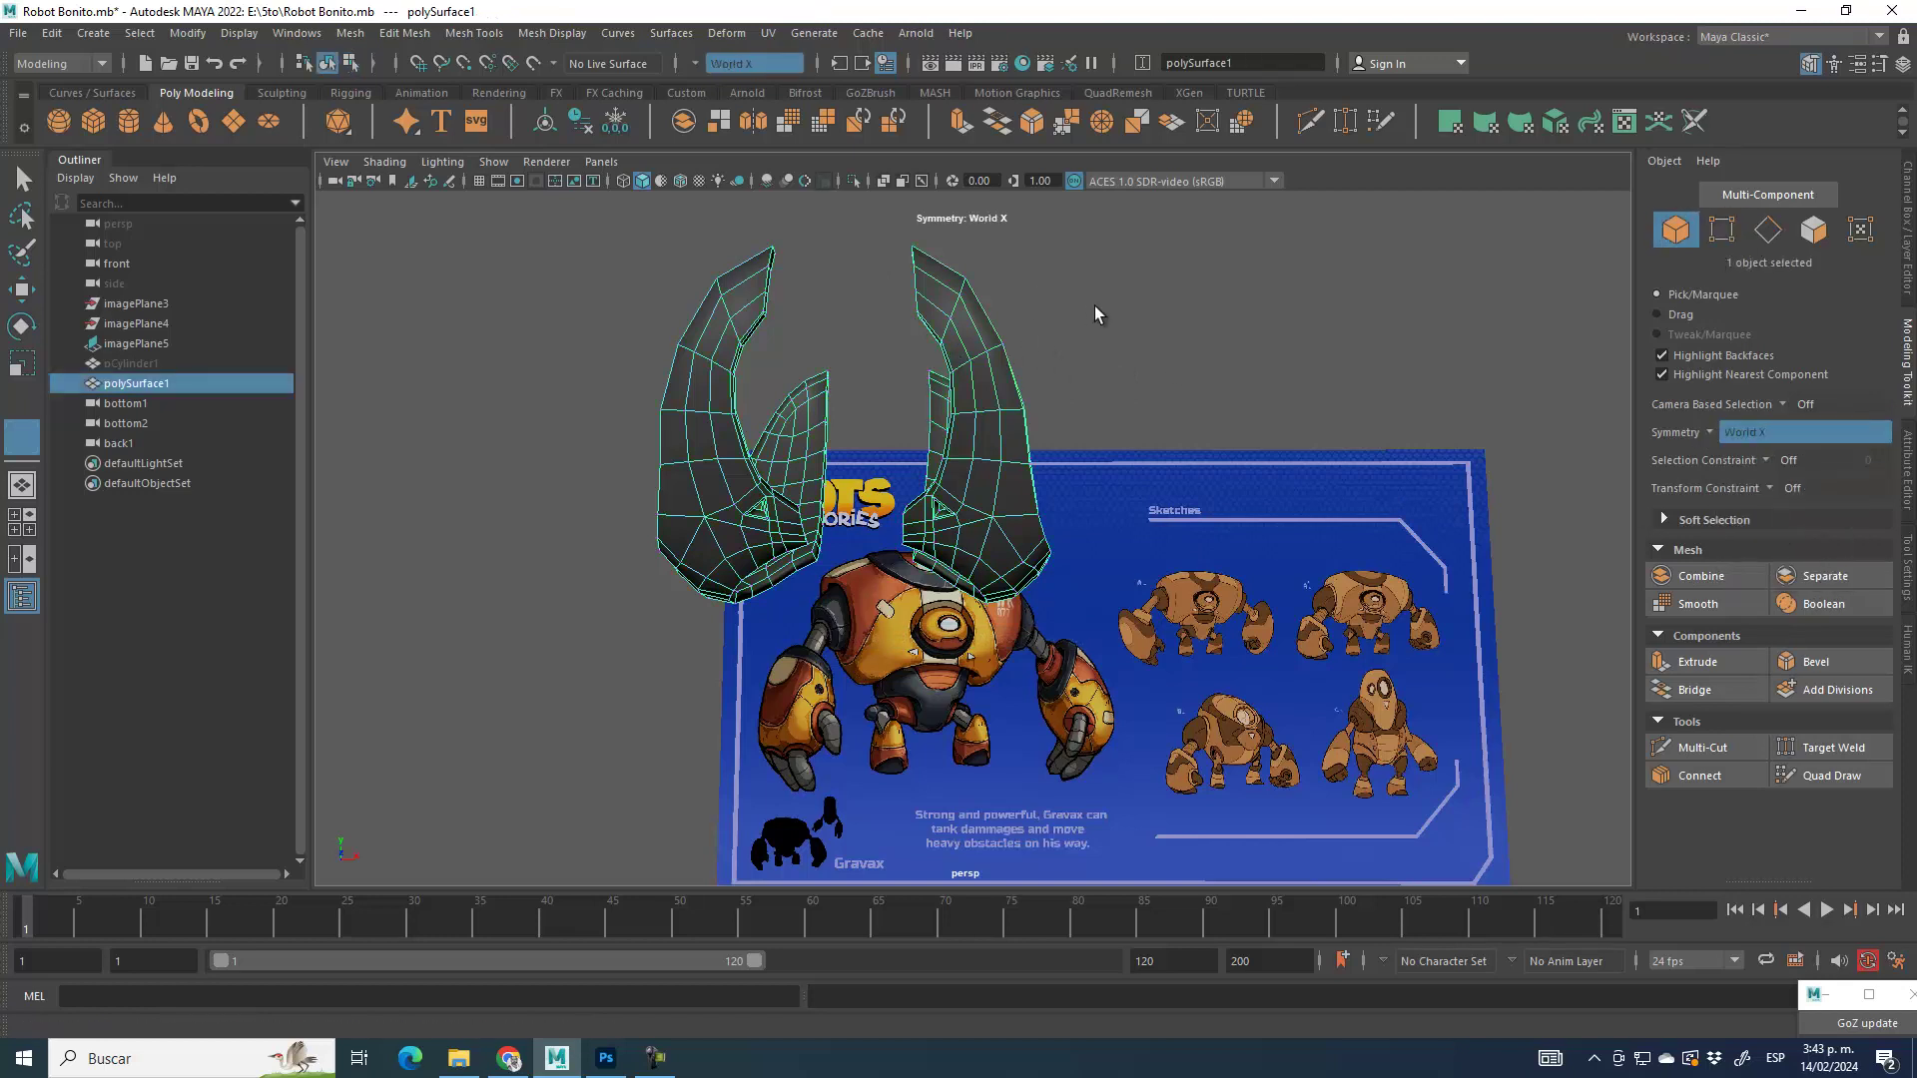
pyautogui.click(1091, 314)
pyautogui.click(1722, 229)
pyautogui.moveTo(1038, 300); pyautogui.dragTo(855, 439)
pyautogui.click(1690, 235)
pyautogui.click(1235, 352)
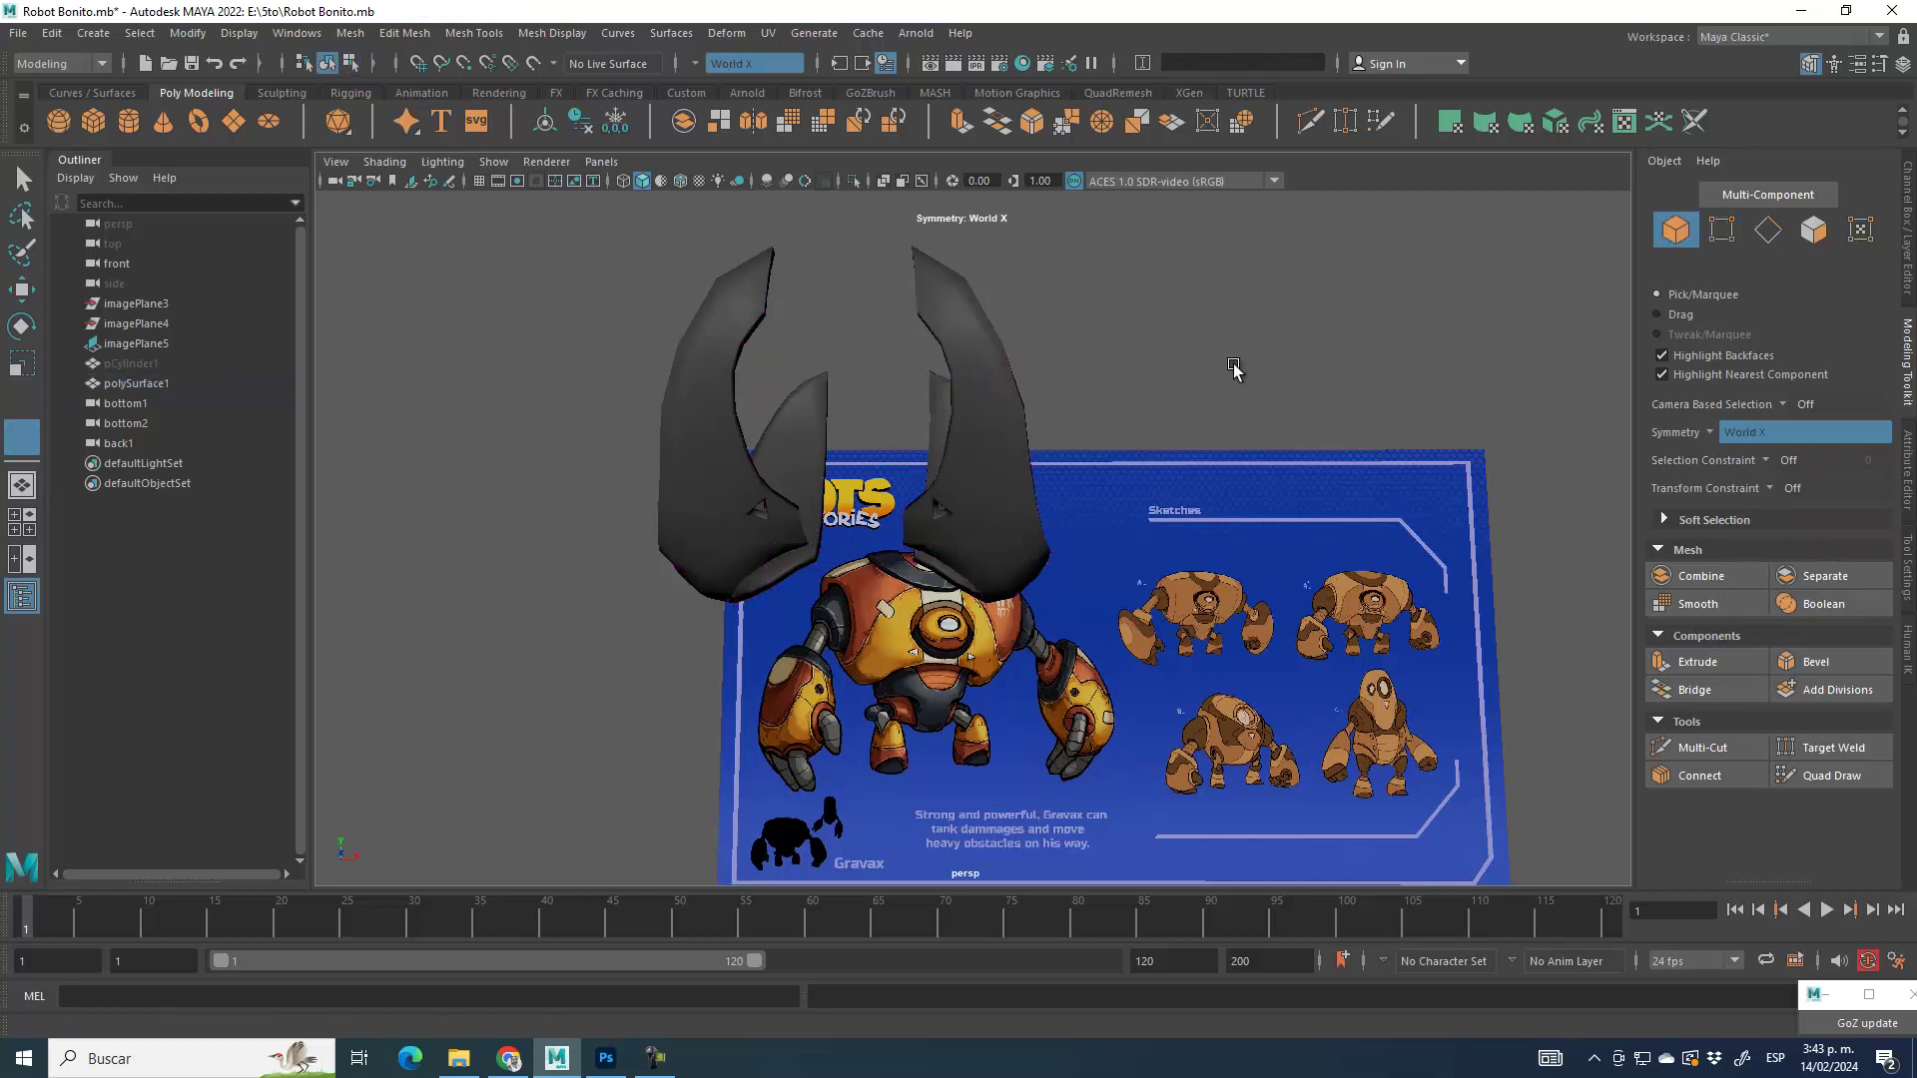
# Step: Reselect the whole mesh in object mode with the Move tool active and symmetry off
pyautogui.click(960, 369)
pyautogui.press('F11')
pyautogui.press('w')
pyautogui.moveTo(864, 347)
pyautogui.mouseDown()
pyautogui.moveTo(884, 358)
pyautogui.moveTo(880, 306)
pyautogui.moveTo(865, 426)
pyautogui.moveTo(871, 287)
pyautogui.moveTo(871, 331)
pyautogui.mouseUp()
pyautogui.click(1674, 230)
pyautogui.moveTo(1140, 377)
pyautogui.keyDown('alt'); pyautogui.mouseDown()
pyautogui.moveTo(1139, 411)
pyautogui.moveTo(1119, 407)
pyautogui.mouseUp(); pyautogui.keyUp('alt')
# Step: Compare the mesh's position with the robot reference image in the front and perspective views
pyautogui.press('space')
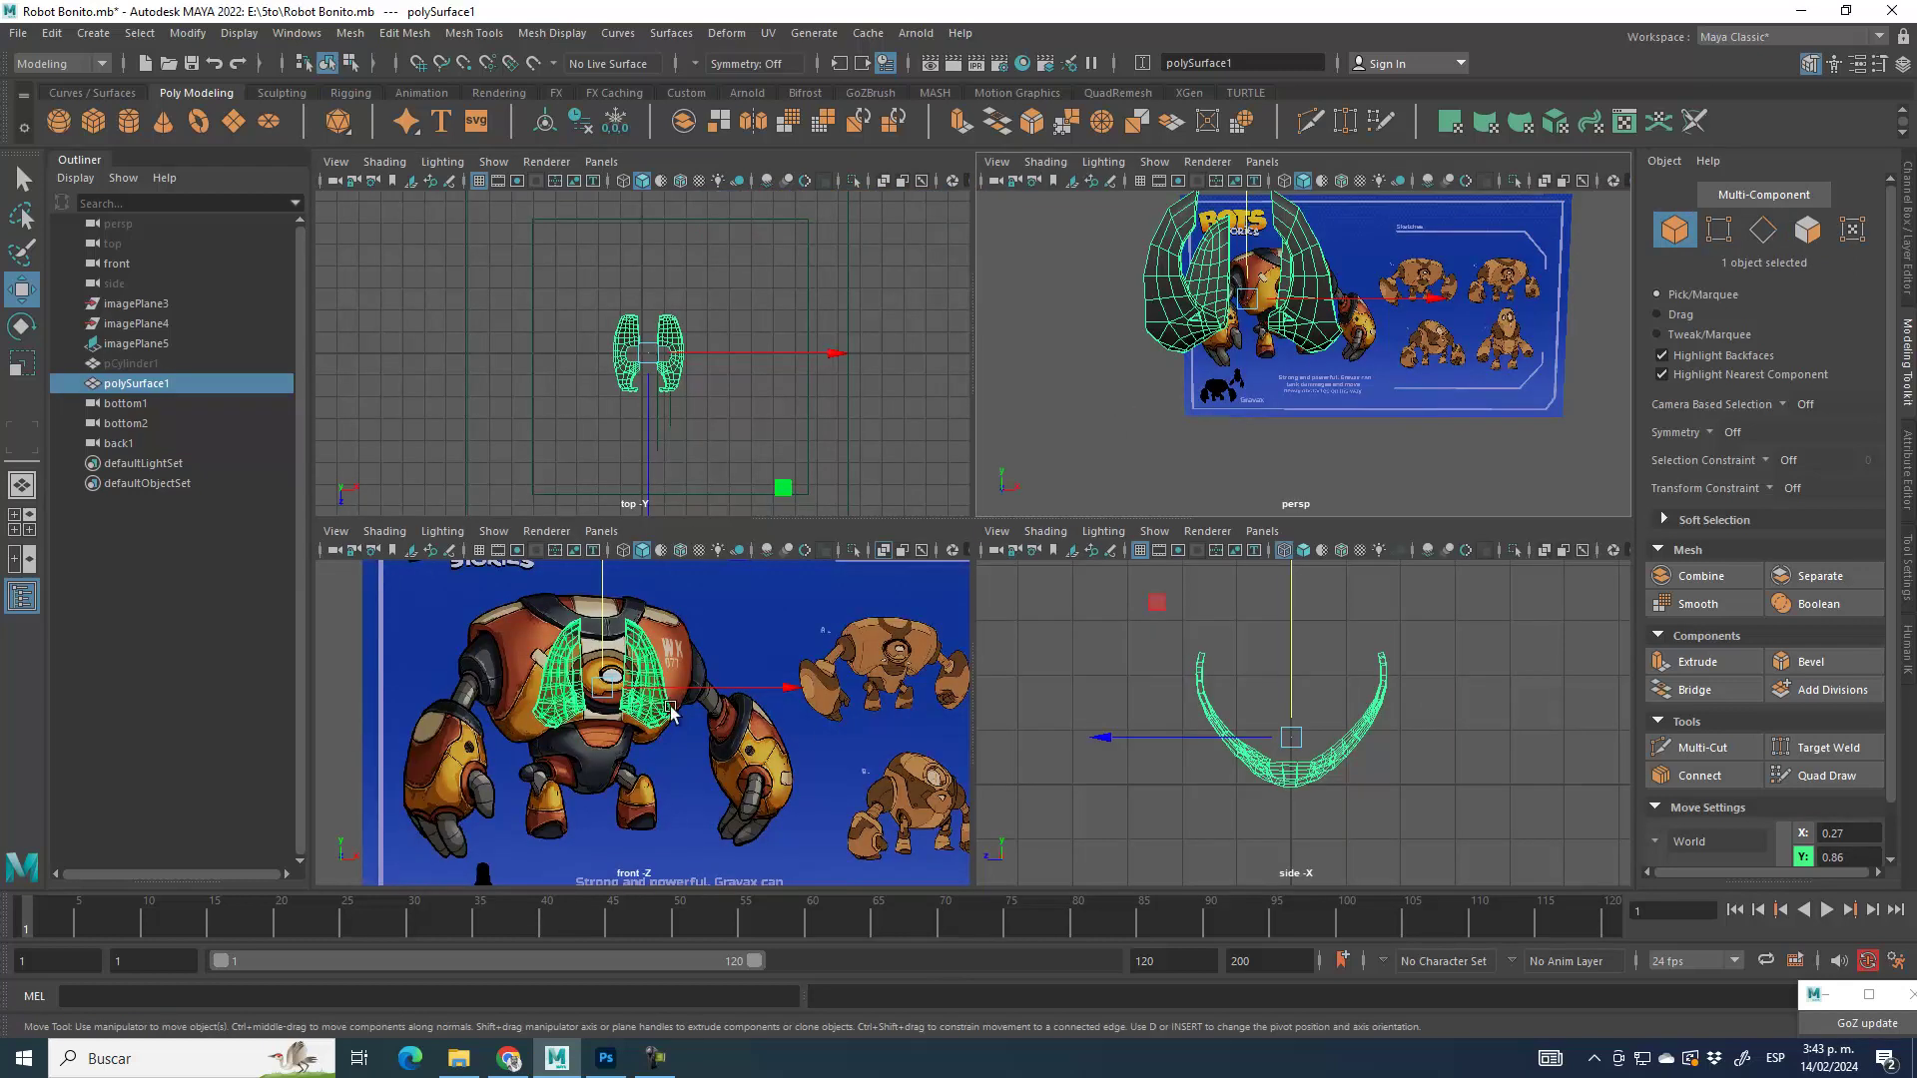
pyautogui.press('space')
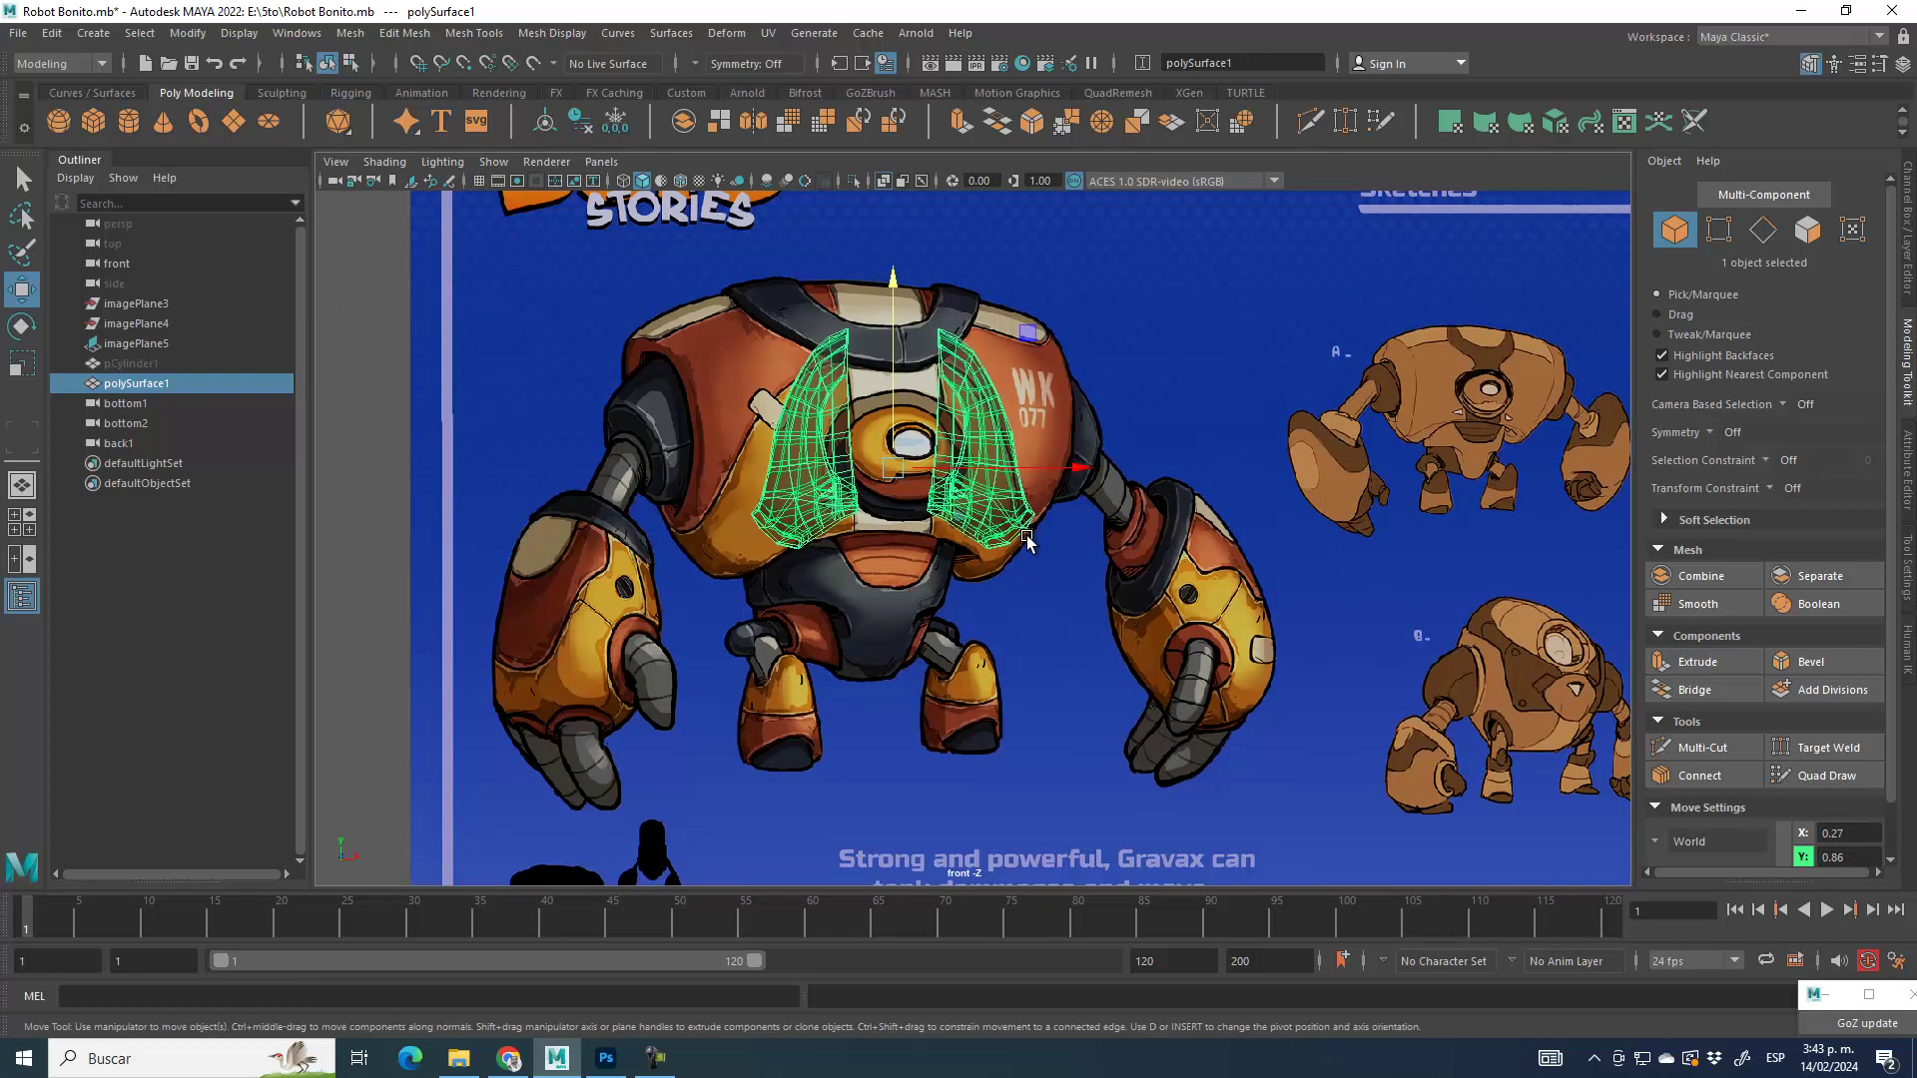
pyautogui.scroll(-5, 1028, 540)
pyautogui.press('space')
pyautogui.press('space')
pyautogui.keyDown('alt'); pyautogui.moveTo(941, 526); pyautogui.dragTo(891, 534); pyautogui.keyUp('alt')
pyautogui.scroll(-4, 875, 489)
pyautogui.scroll(6, 872, 478)
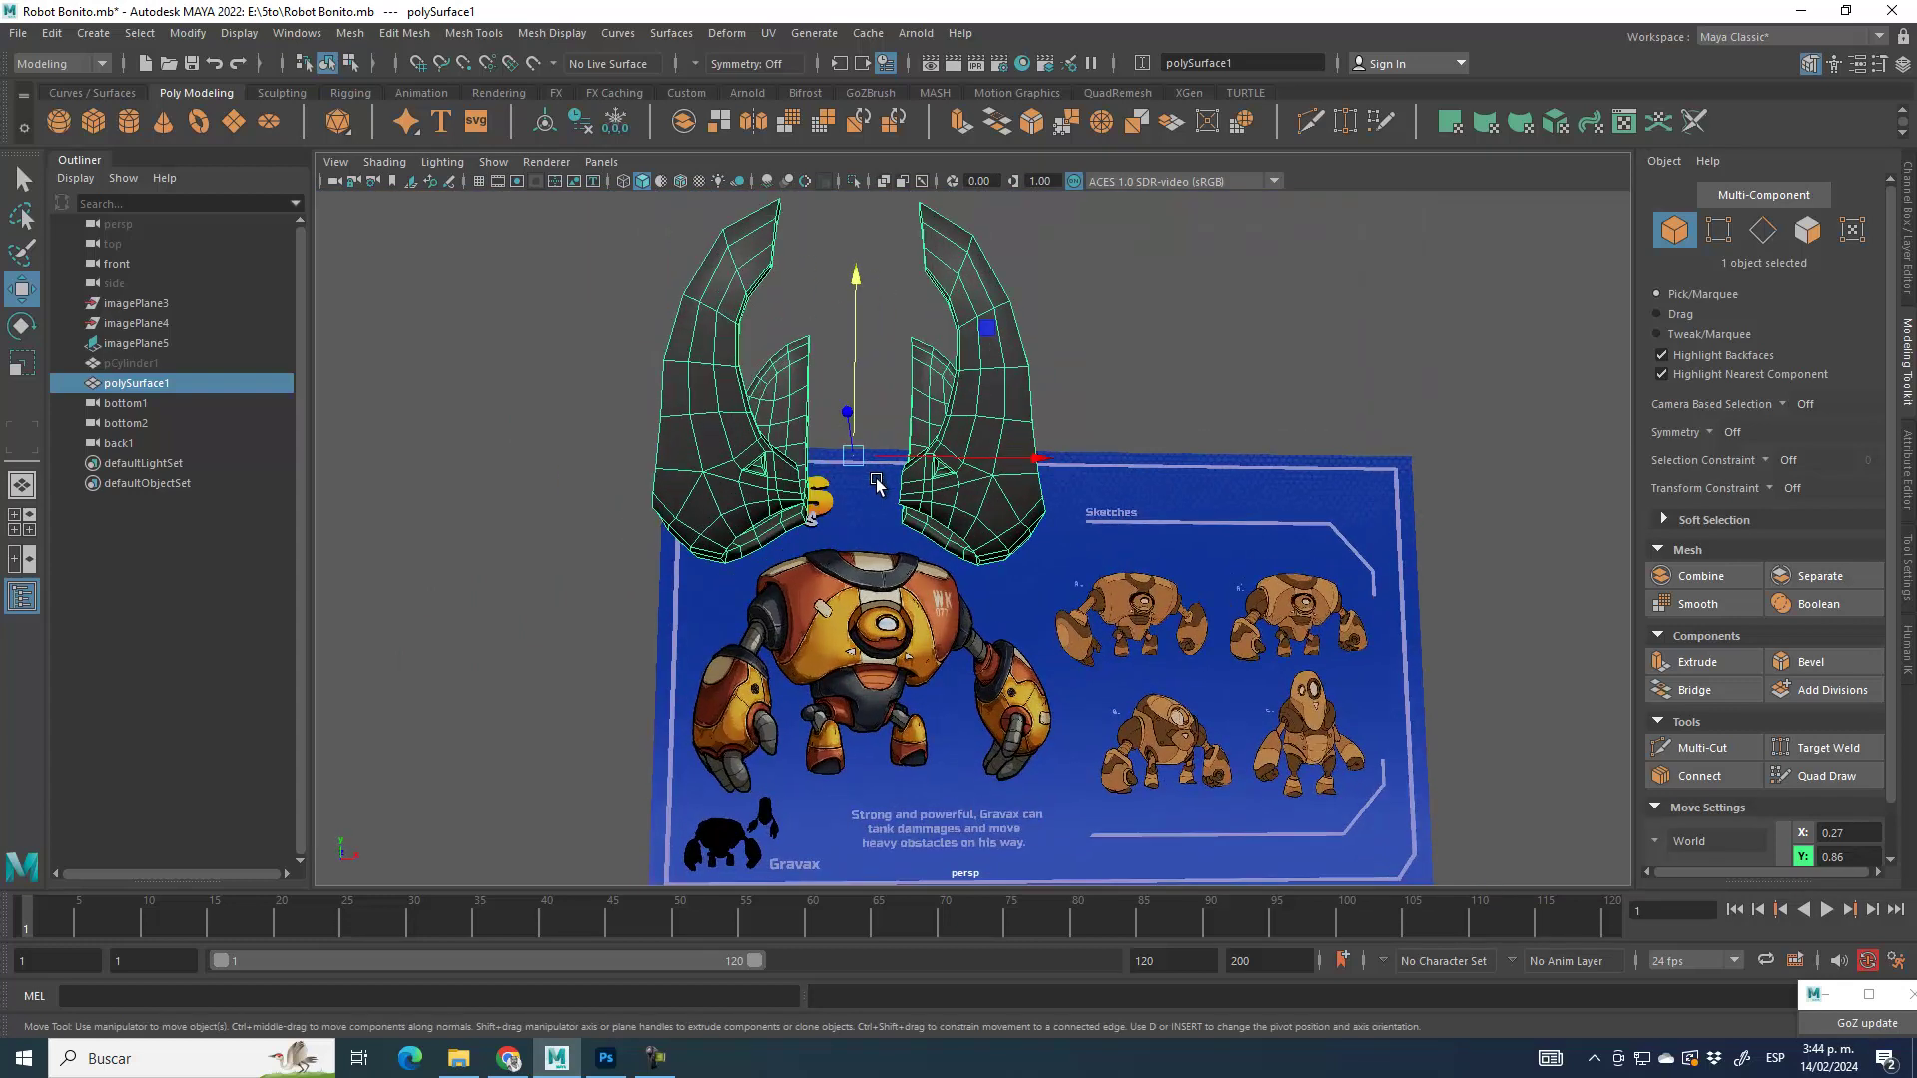
pyautogui.scroll(-2, 845, 479)
pyautogui.scroll(-2, 944, 365)
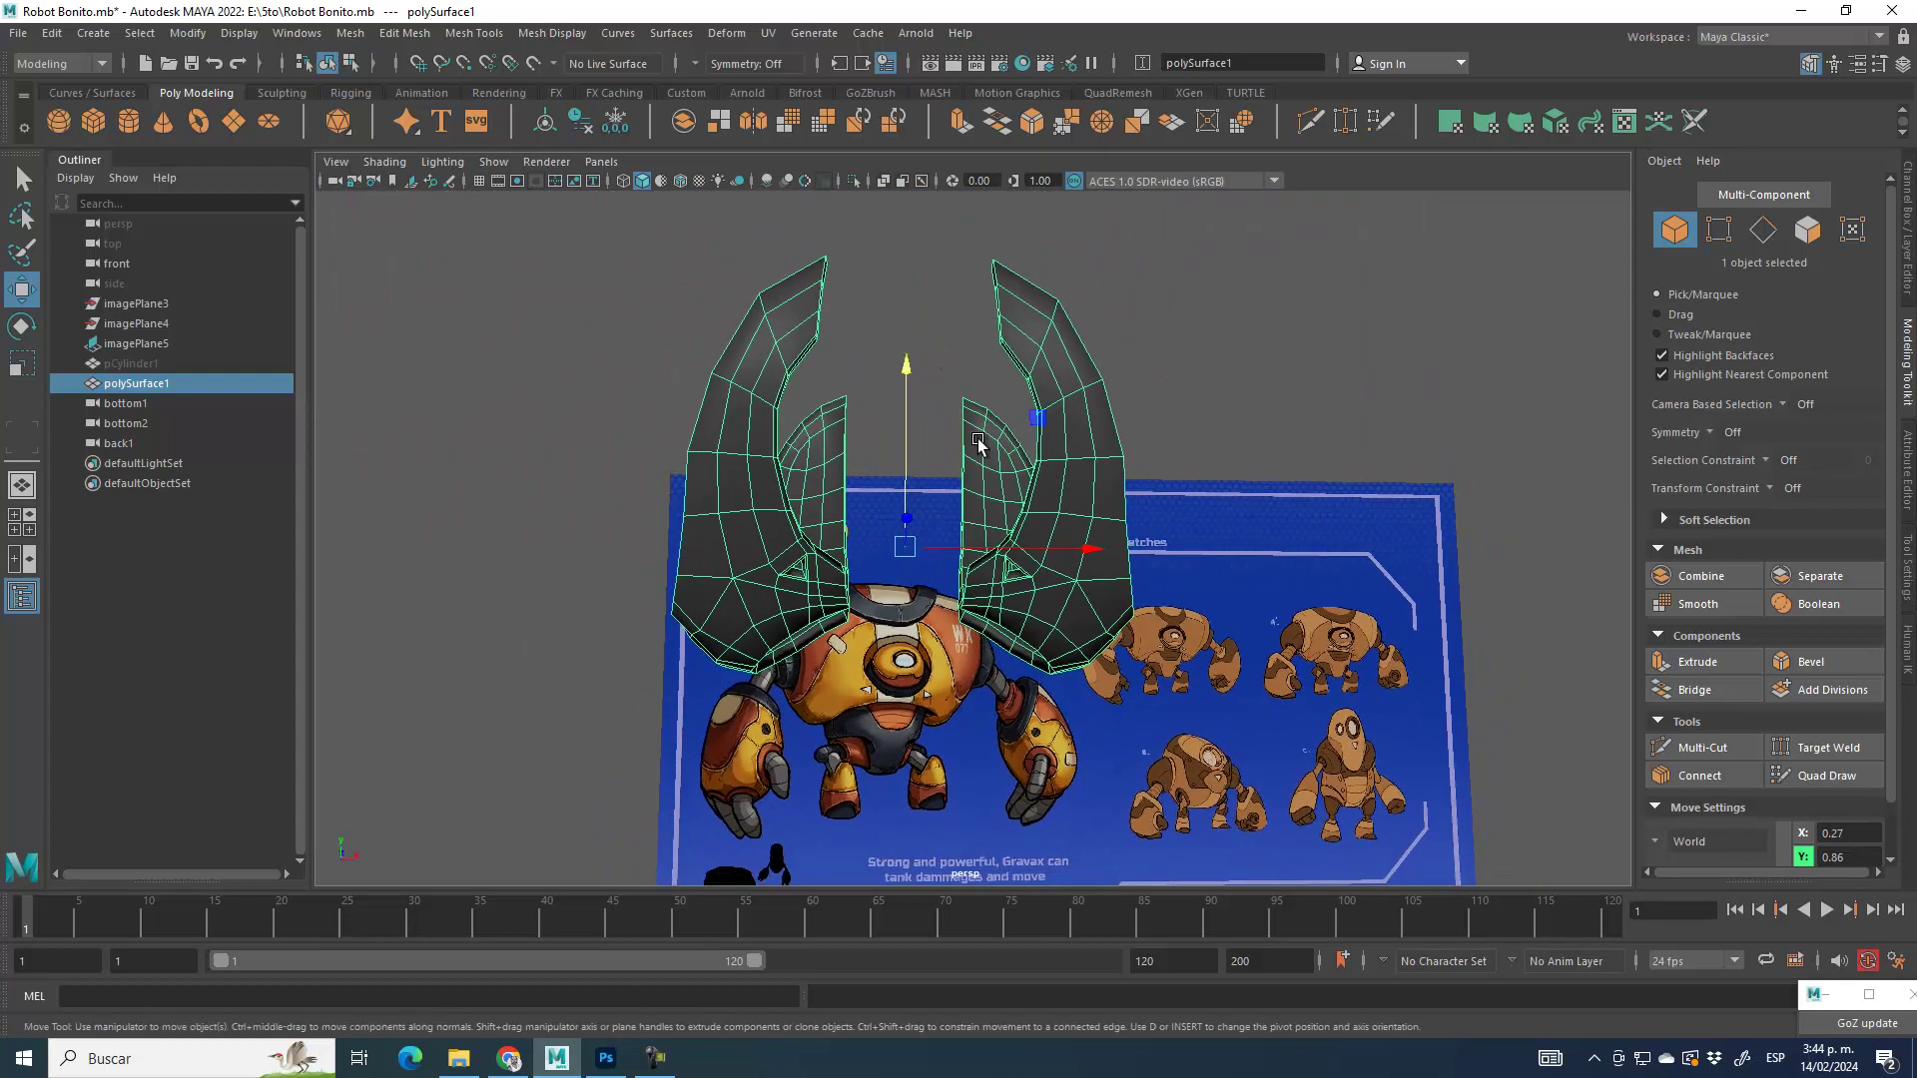
# Step: Select the vertices at the upper tip of the right-hand piece
pyautogui.keyDown('alt'); pyautogui.moveTo(1098, 544); pyautogui.dragTo(1148, 557); pyautogui.keyUp('alt')
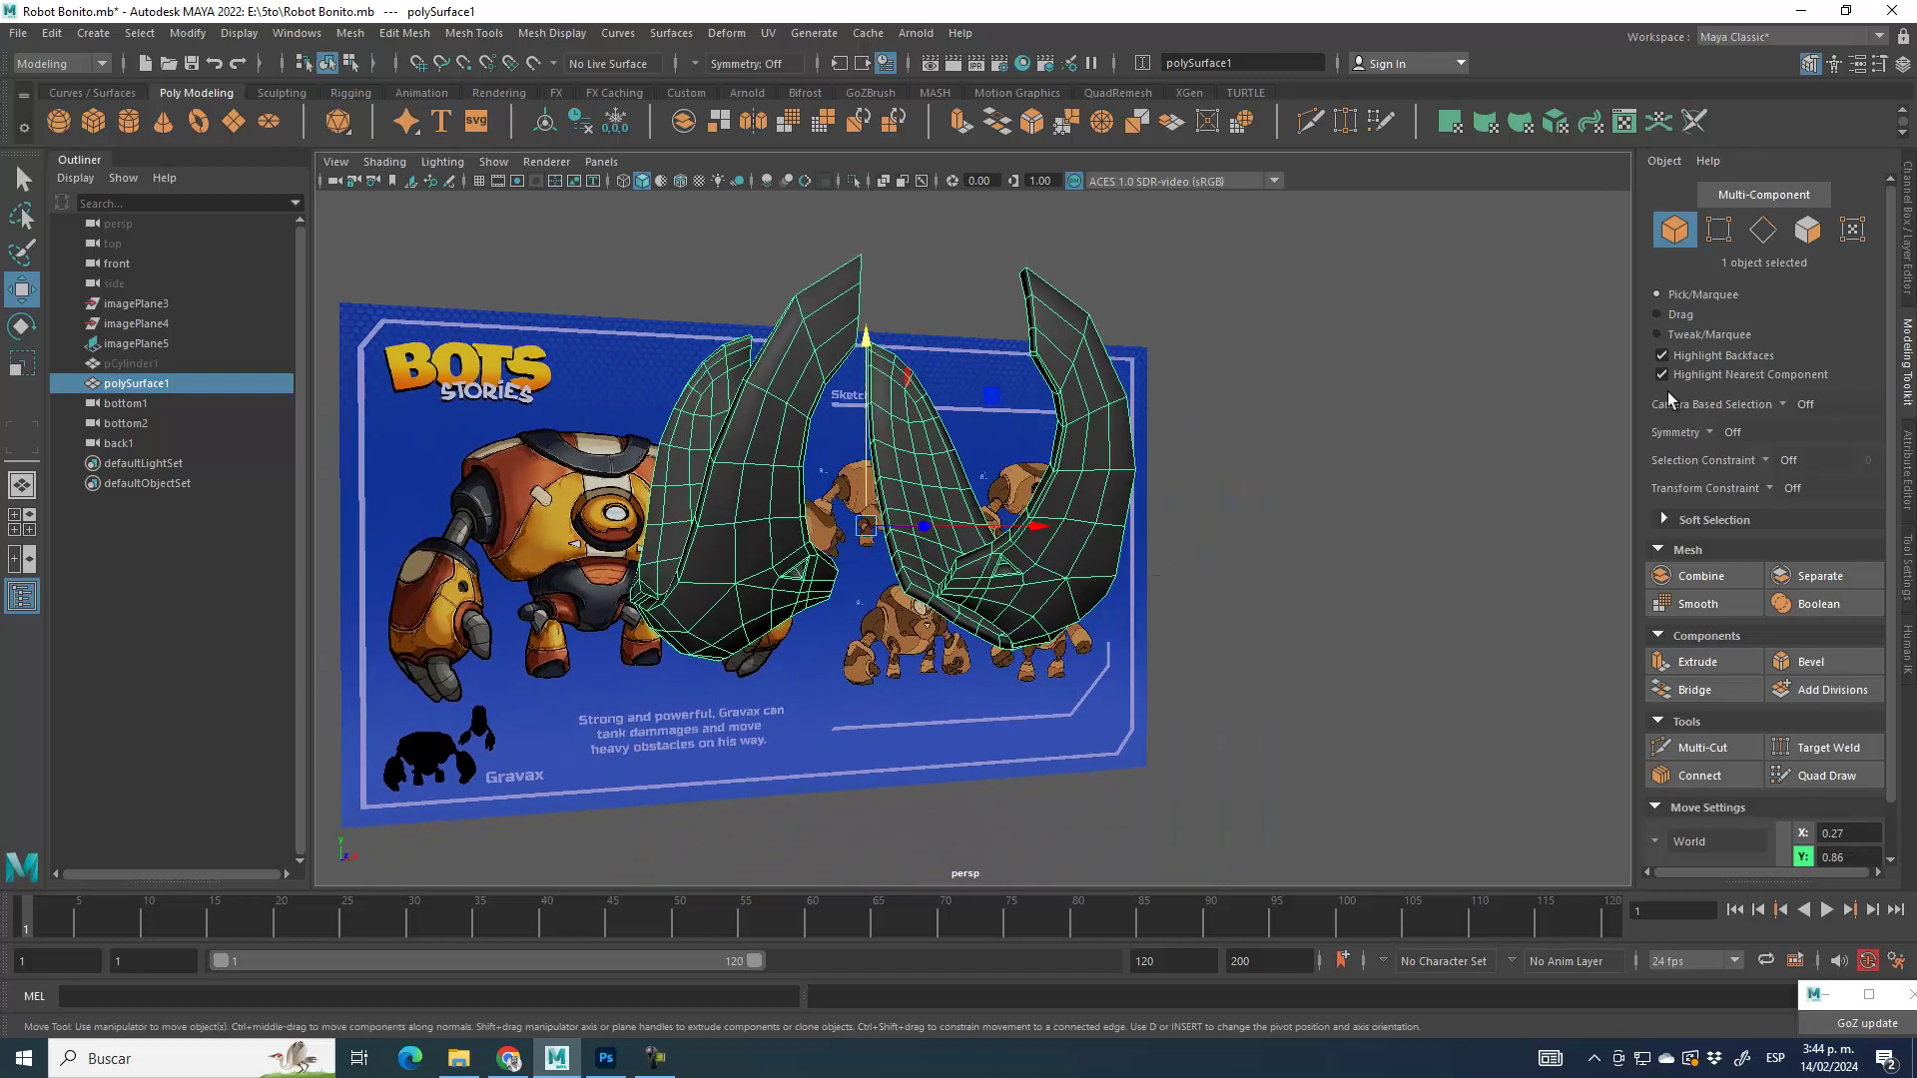
pyautogui.click(1732, 231)
pyautogui.click(1088, 330)
pyautogui.moveTo(1010, 243); pyautogui.dragTo(1070, 314)
pyautogui.keyDown('alt'); pyautogui.moveTo(1391, 578); pyautogui.dragTo(1352, 556); pyautogui.keyUp('alt')
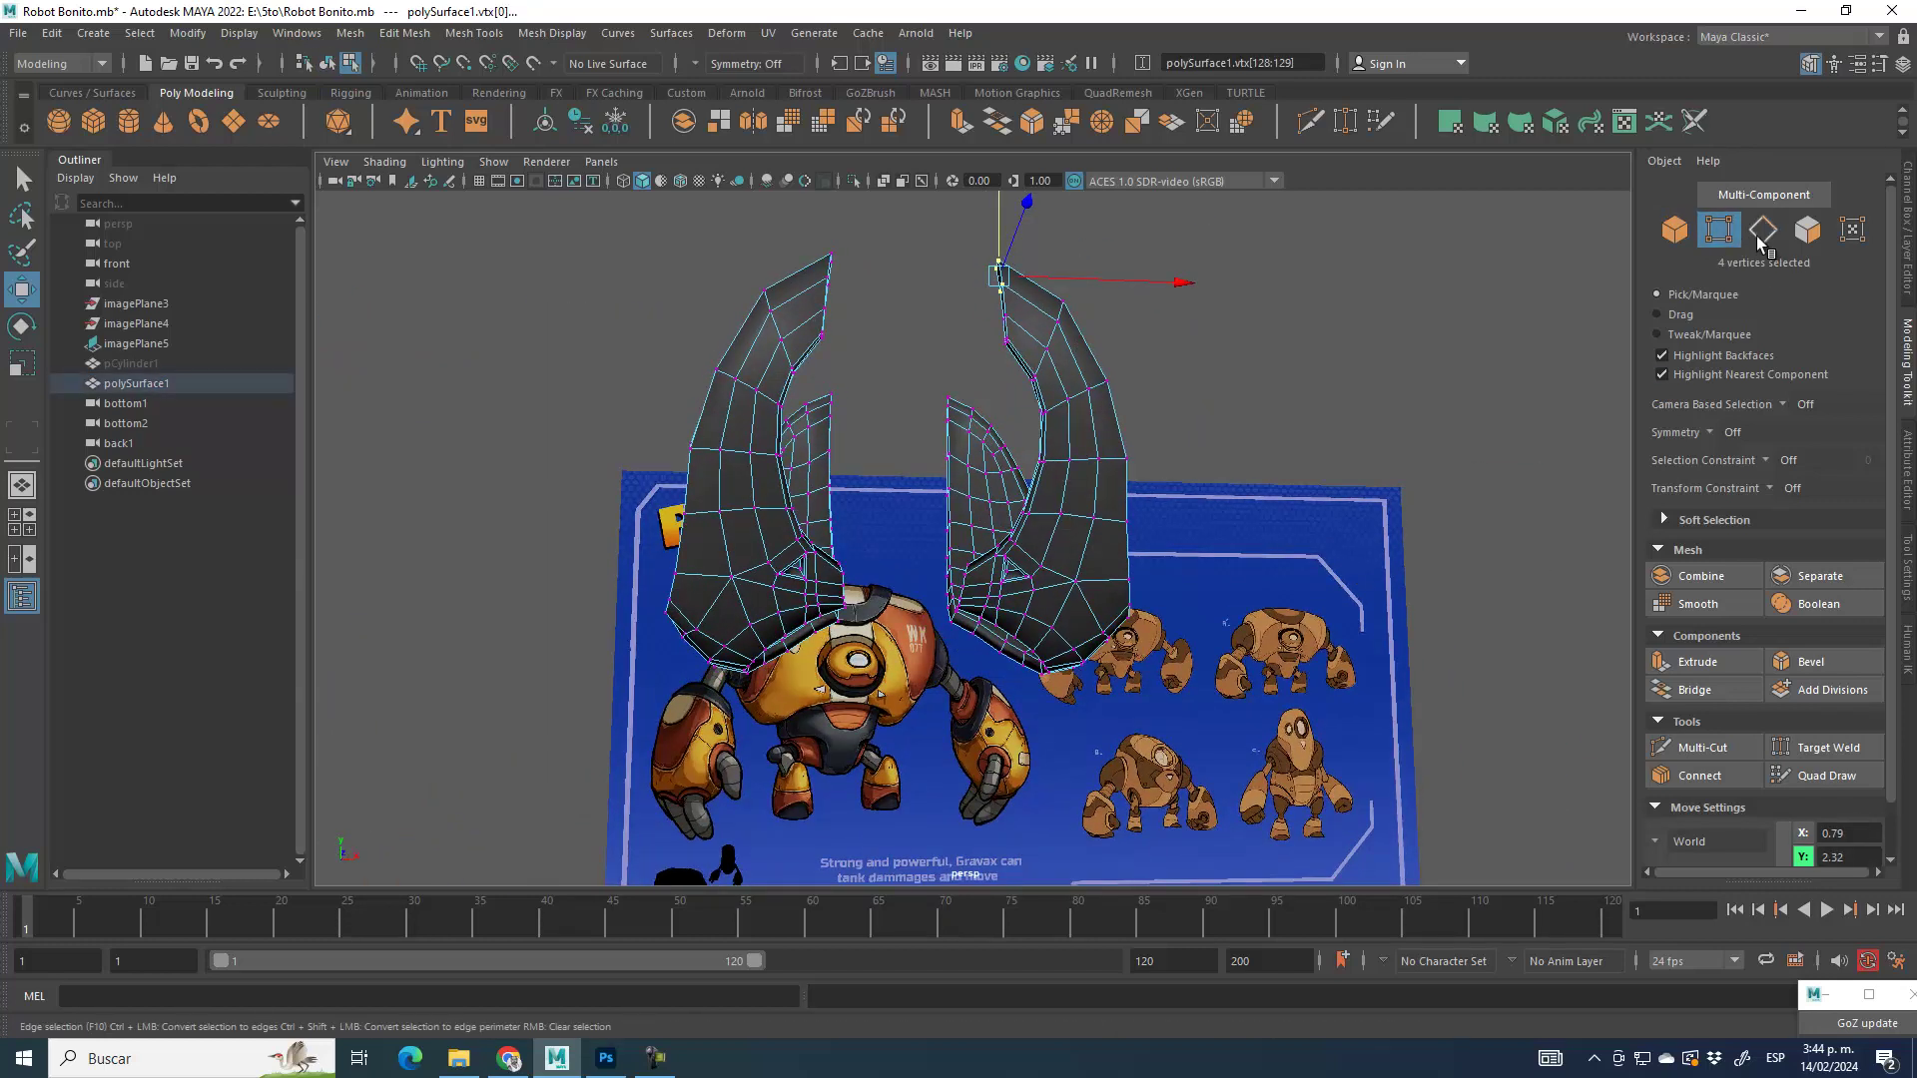
# Step: Delete all faces of the left-hand piece and reselect the remaining mesh in object mode
pyautogui.click(1806, 230)
pyautogui.click(747, 487)
pyautogui.doubleClick(749, 489)
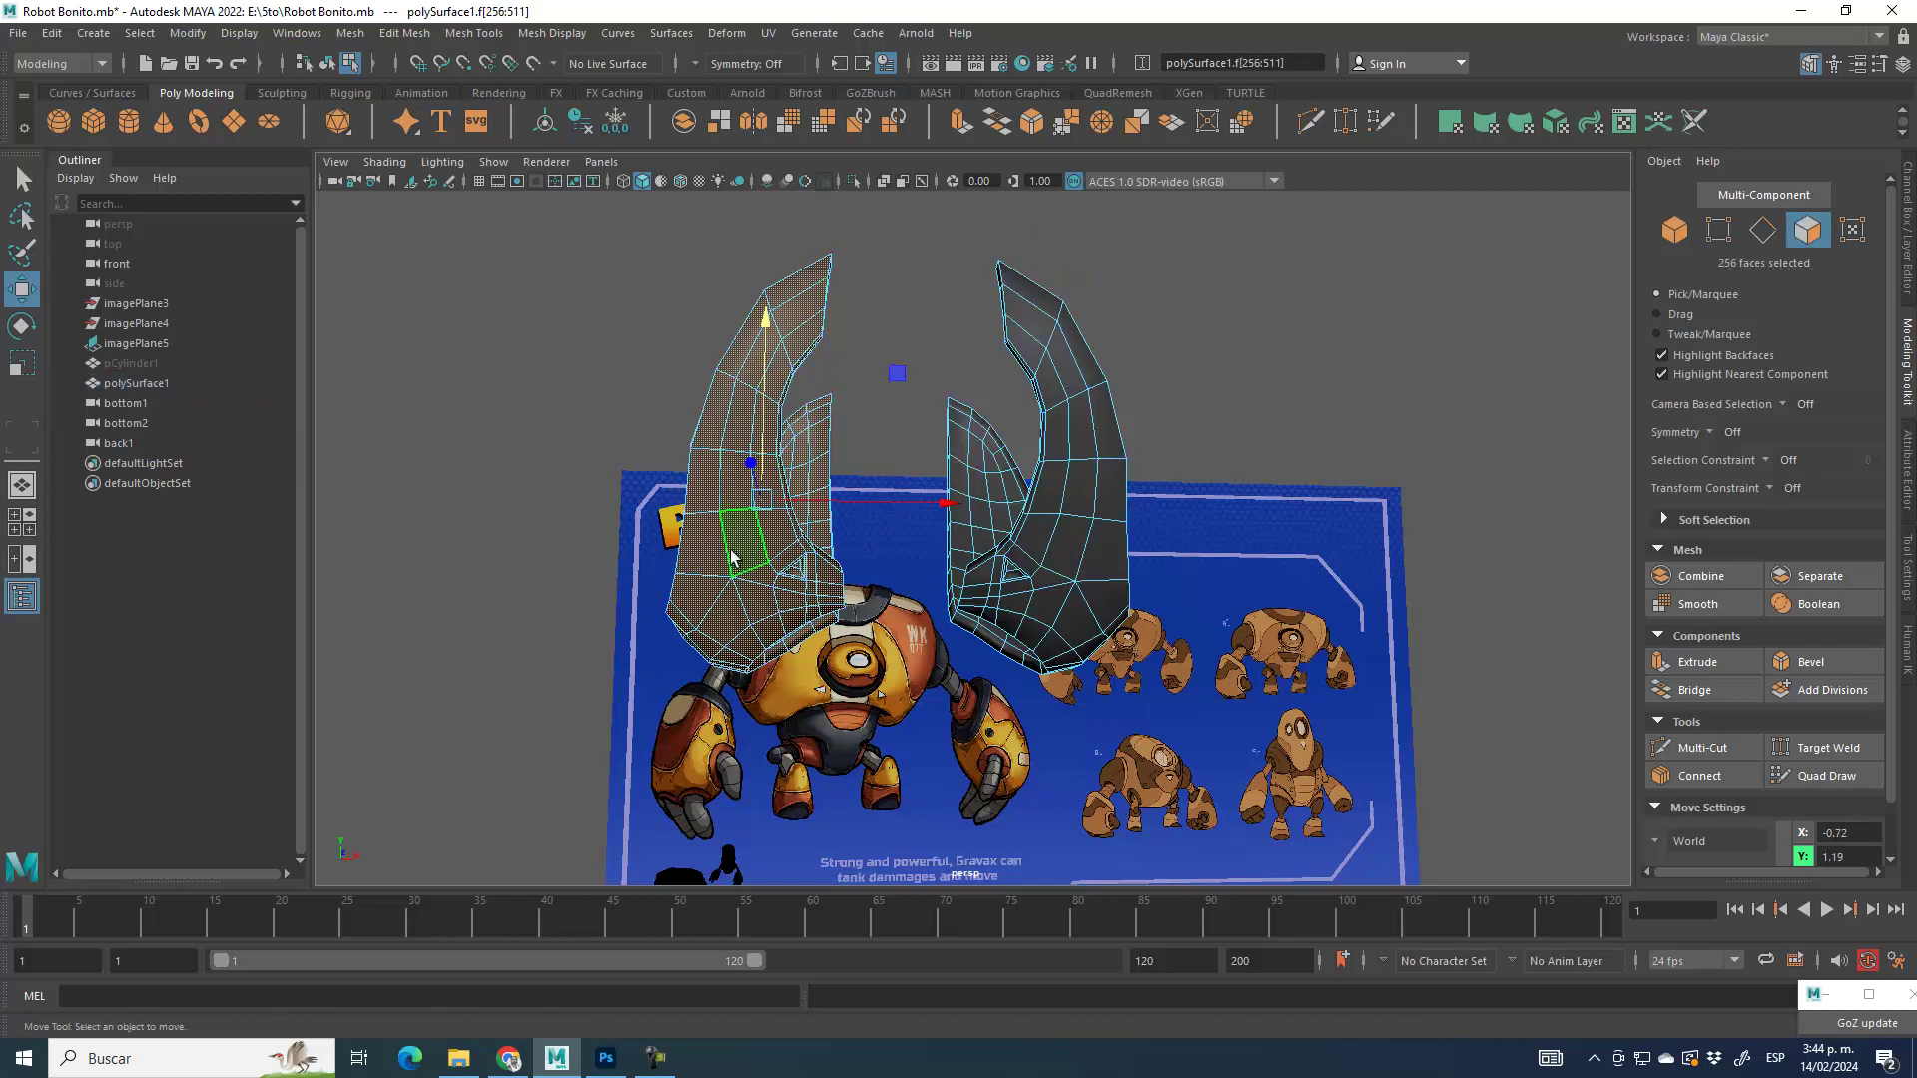
pyautogui.press('Delete')
pyautogui.click(1674, 229)
pyautogui.click(1044, 469)
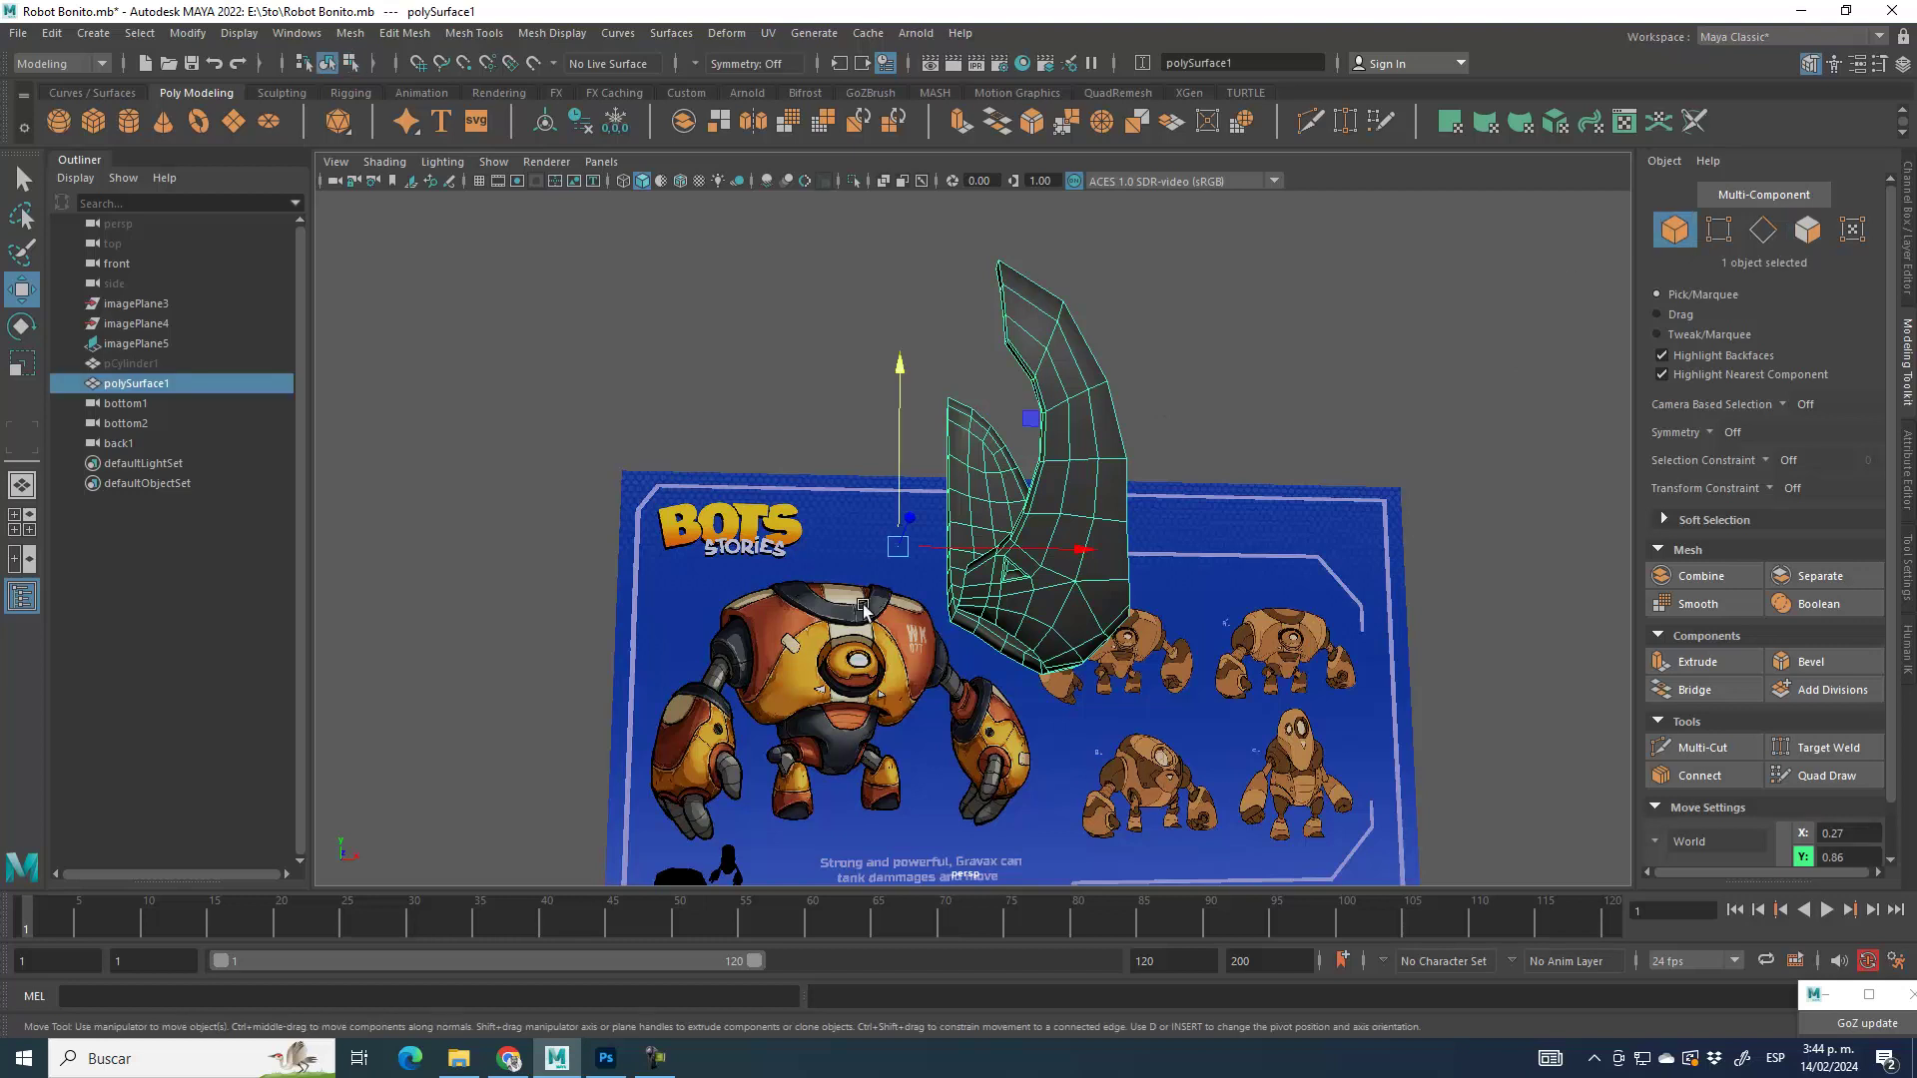
# Step: Lower the mesh to about Y 0.51 against the robot reference in the front view and return to the perspective view
pyautogui.press('space')
pyautogui.press('space')
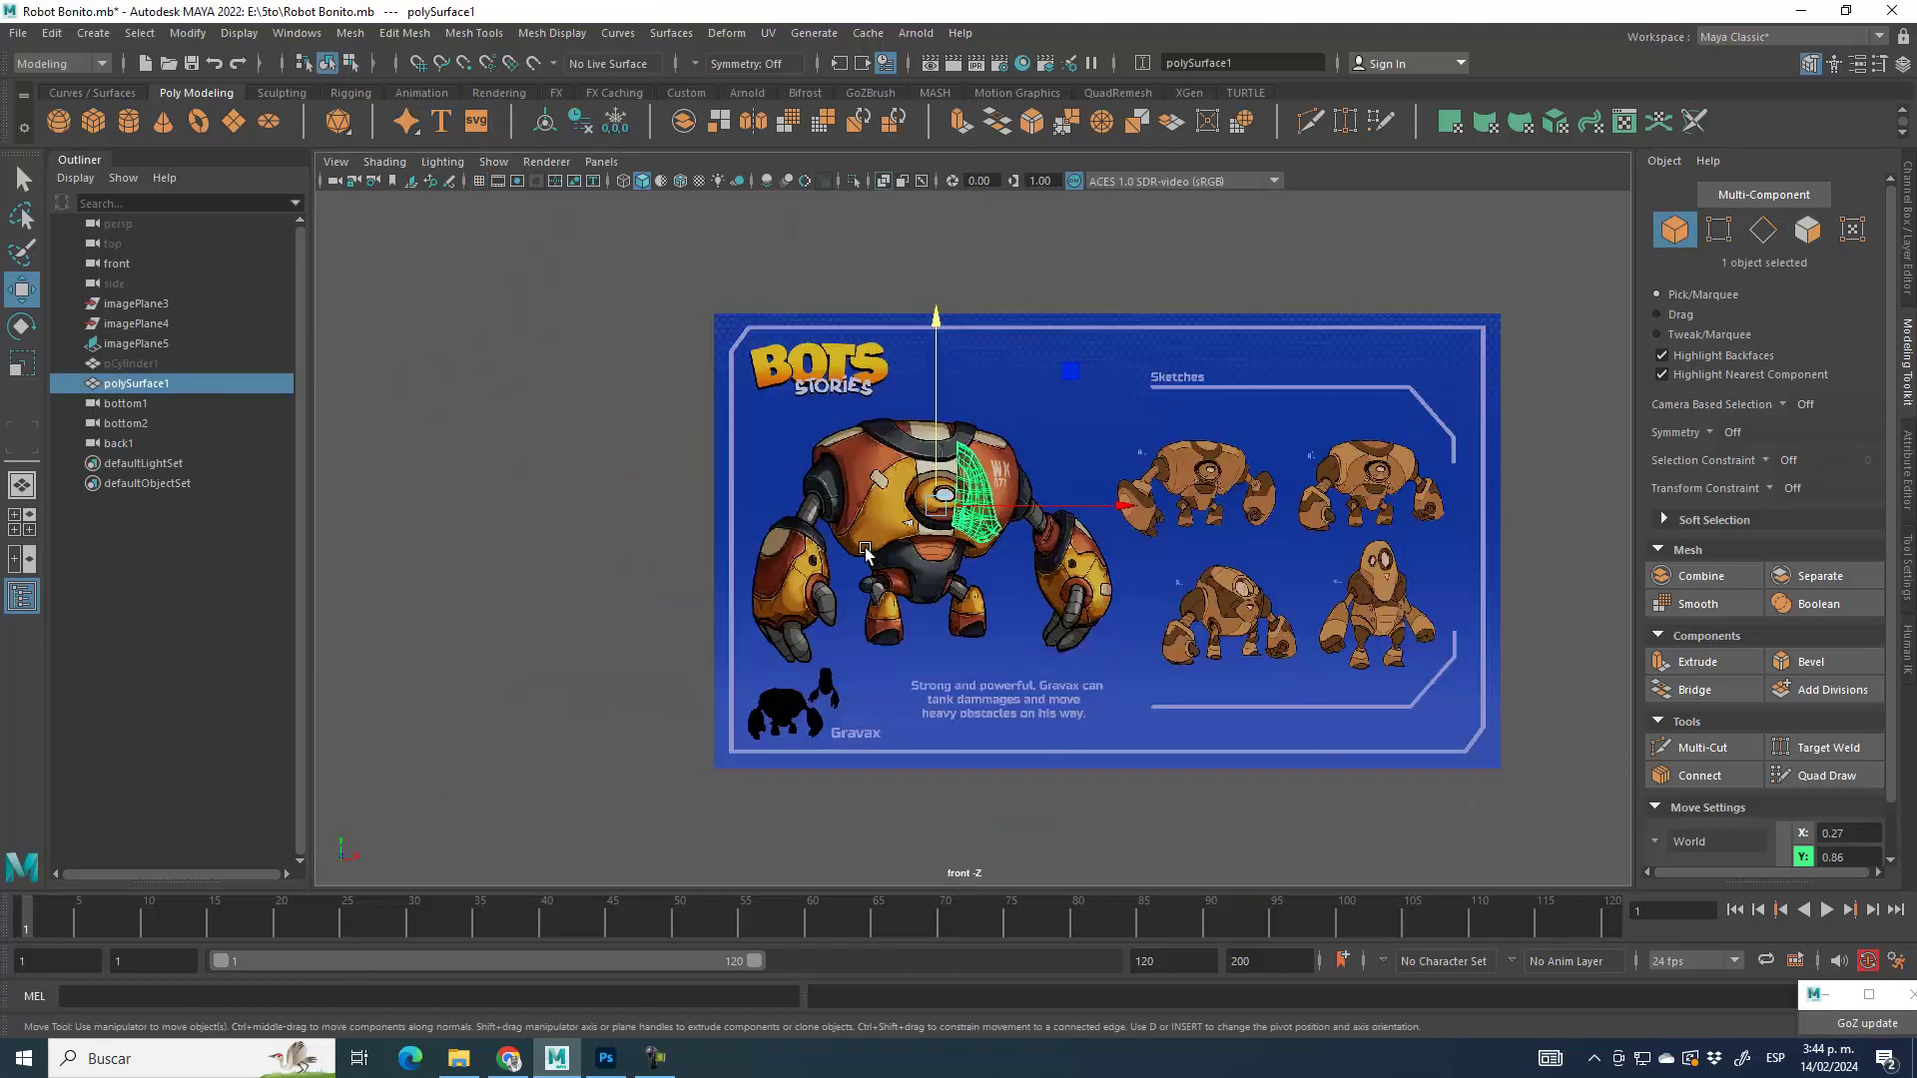
pyautogui.scroll(6, 947, 485)
pyautogui.keyDown('alt'); pyautogui.moveTo(947, 484); pyautogui.dragTo(930, 543, button='middle'); pyautogui.keyUp('alt')
pyautogui.scroll(1, 927, 441)
pyautogui.moveTo(812, 321); pyautogui.dragTo(807, 375)
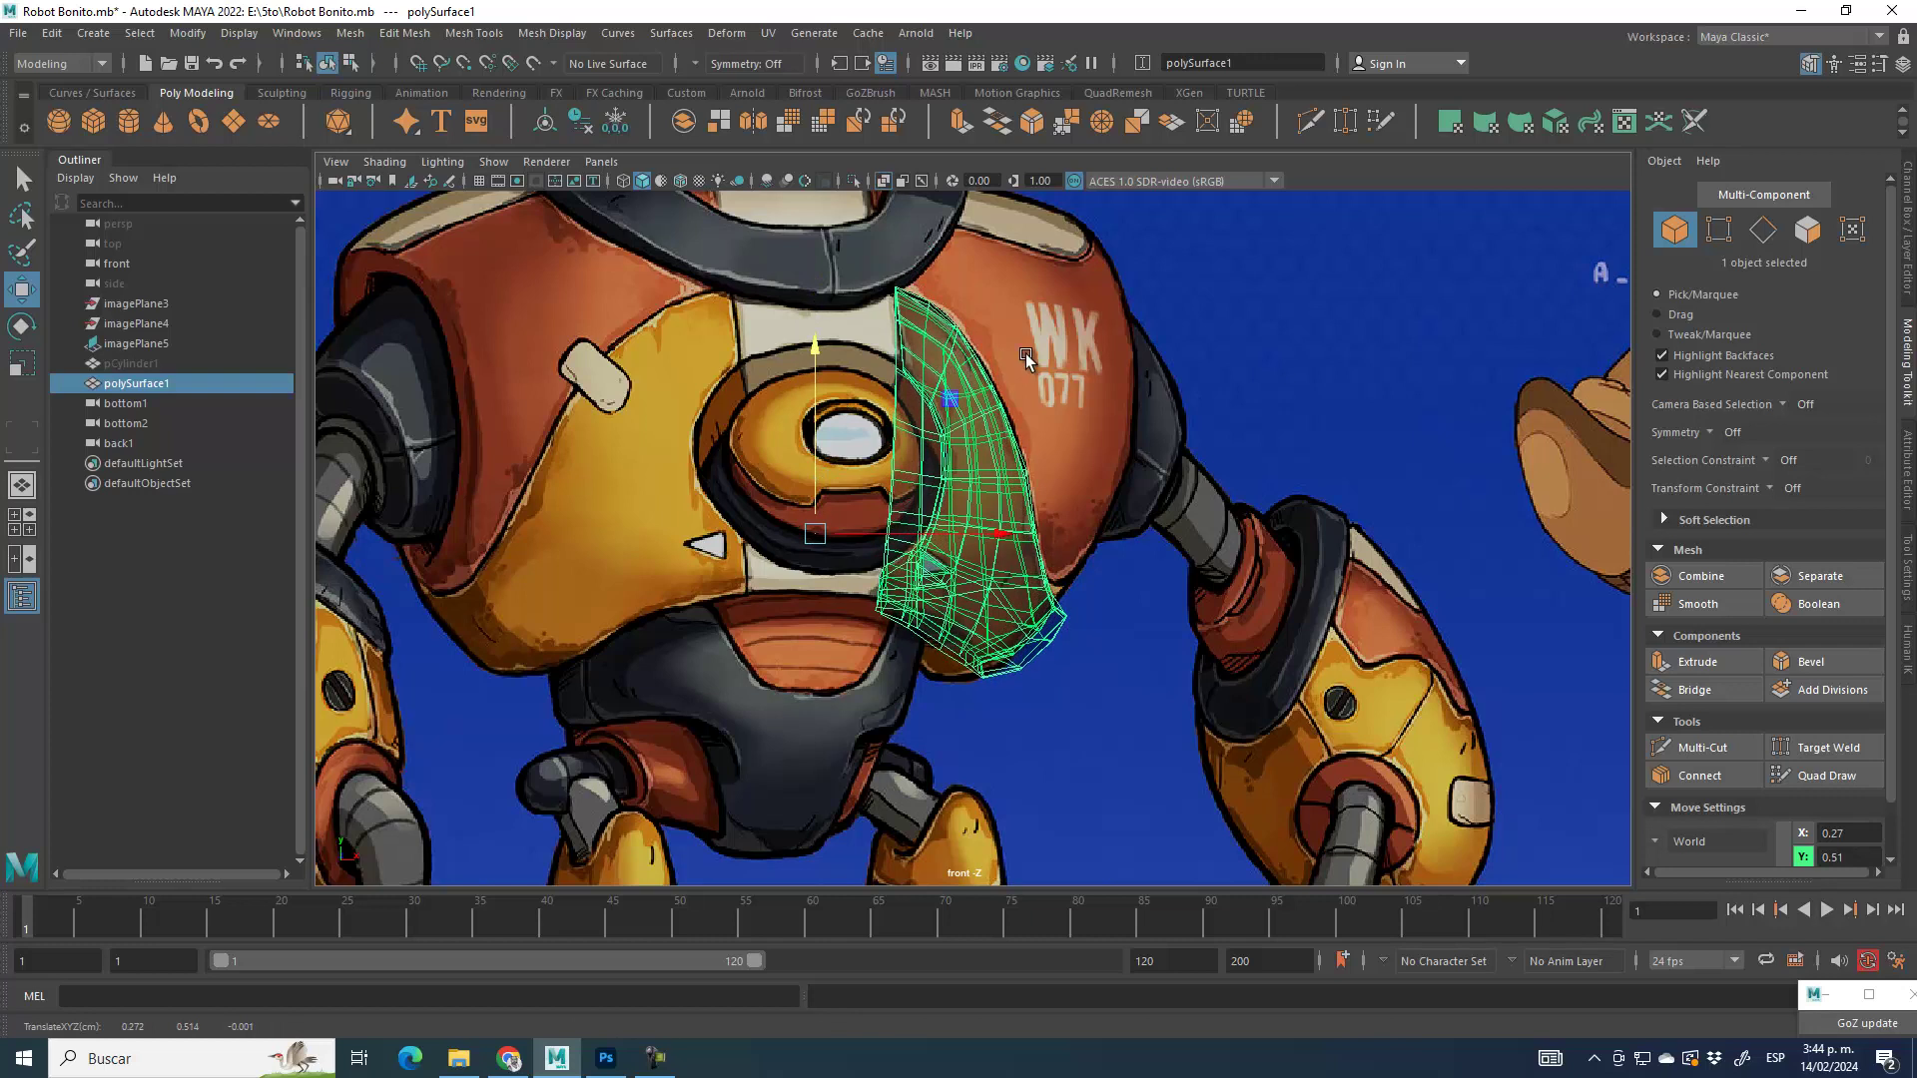
pyautogui.press('space')
pyautogui.press('space')
# Step: Select the edge loop along the tall curved part's inner rim and deselect the extra edges at its lower end
pyautogui.keyDown('alt'); pyautogui.moveTo(894, 524); pyautogui.dragTo(960, 445); pyautogui.keyUp('alt')
pyautogui.scroll(3, 1031, 393)
pyautogui.keyDown('alt'); pyautogui.moveTo(1083, 385); pyautogui.dragTo(1033, 440); pyautogui.keyUp('alt')
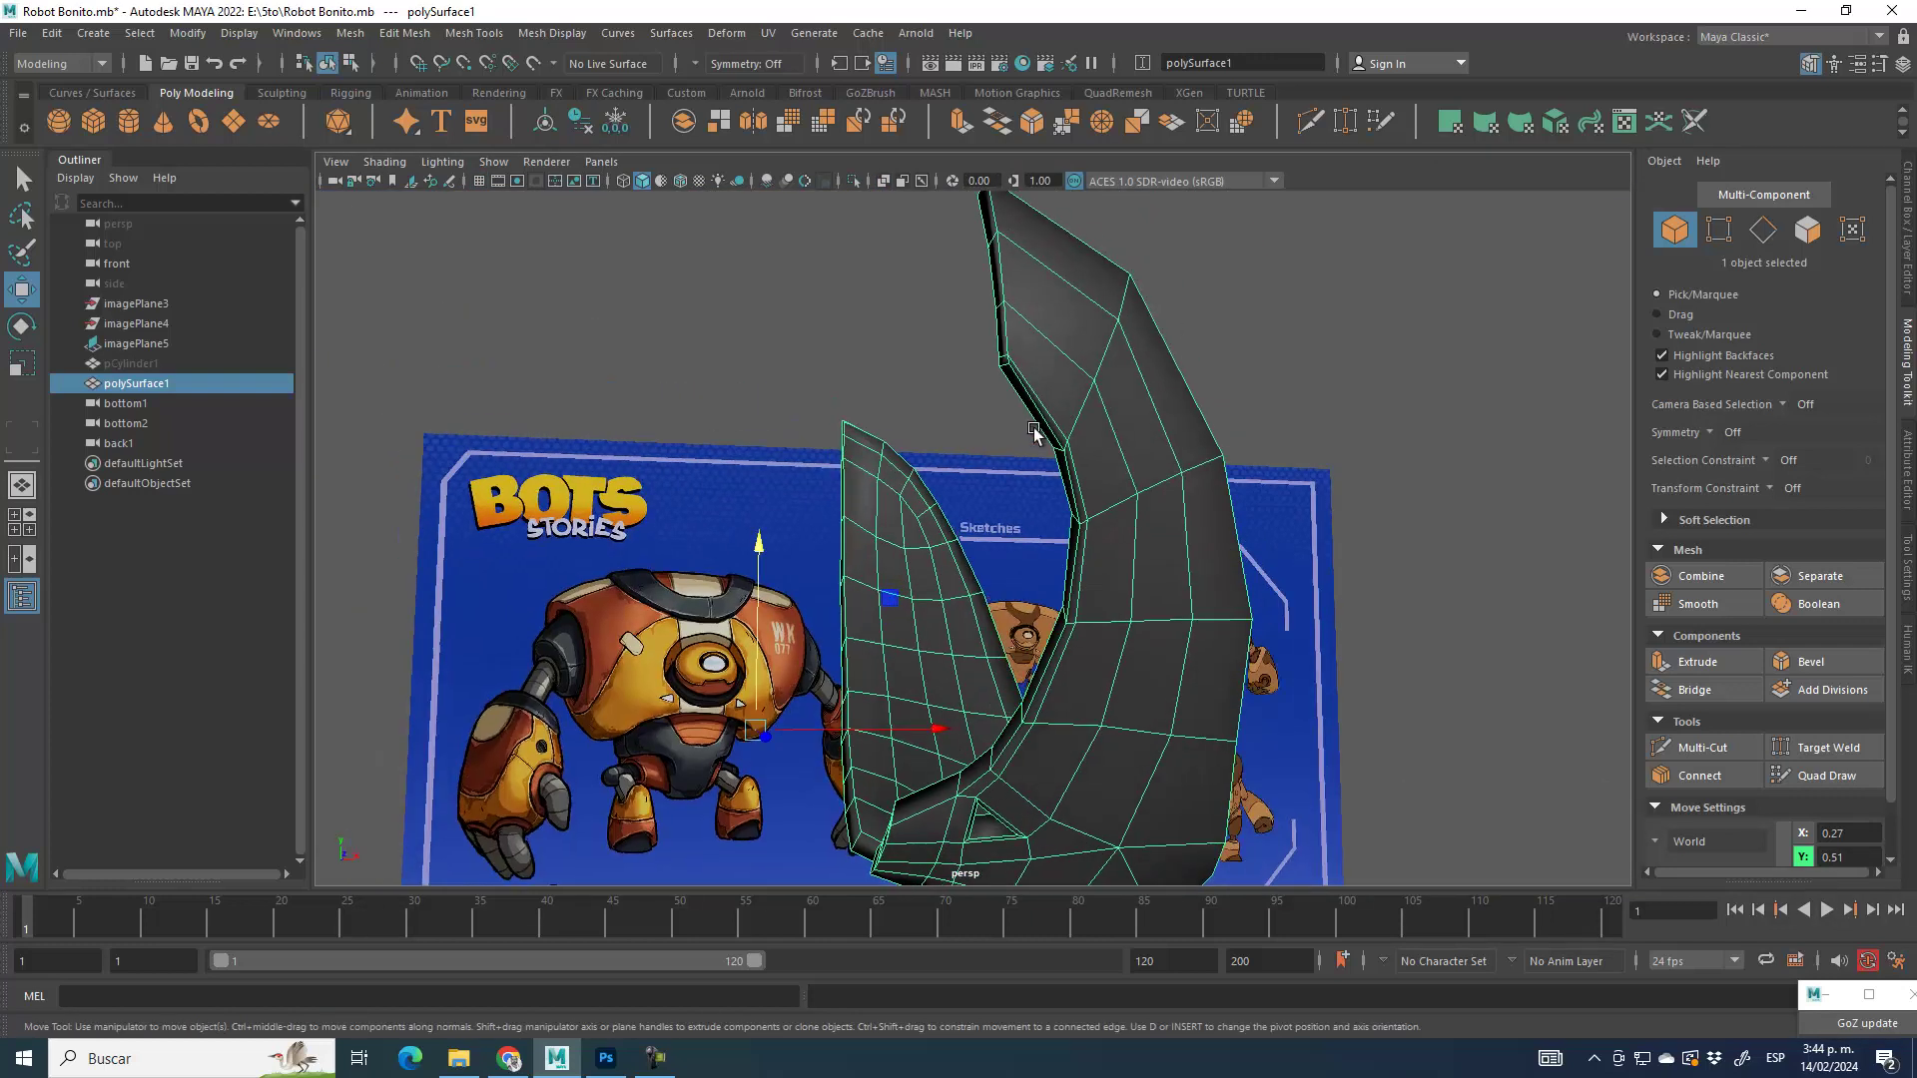
pyautogui.press('F10')
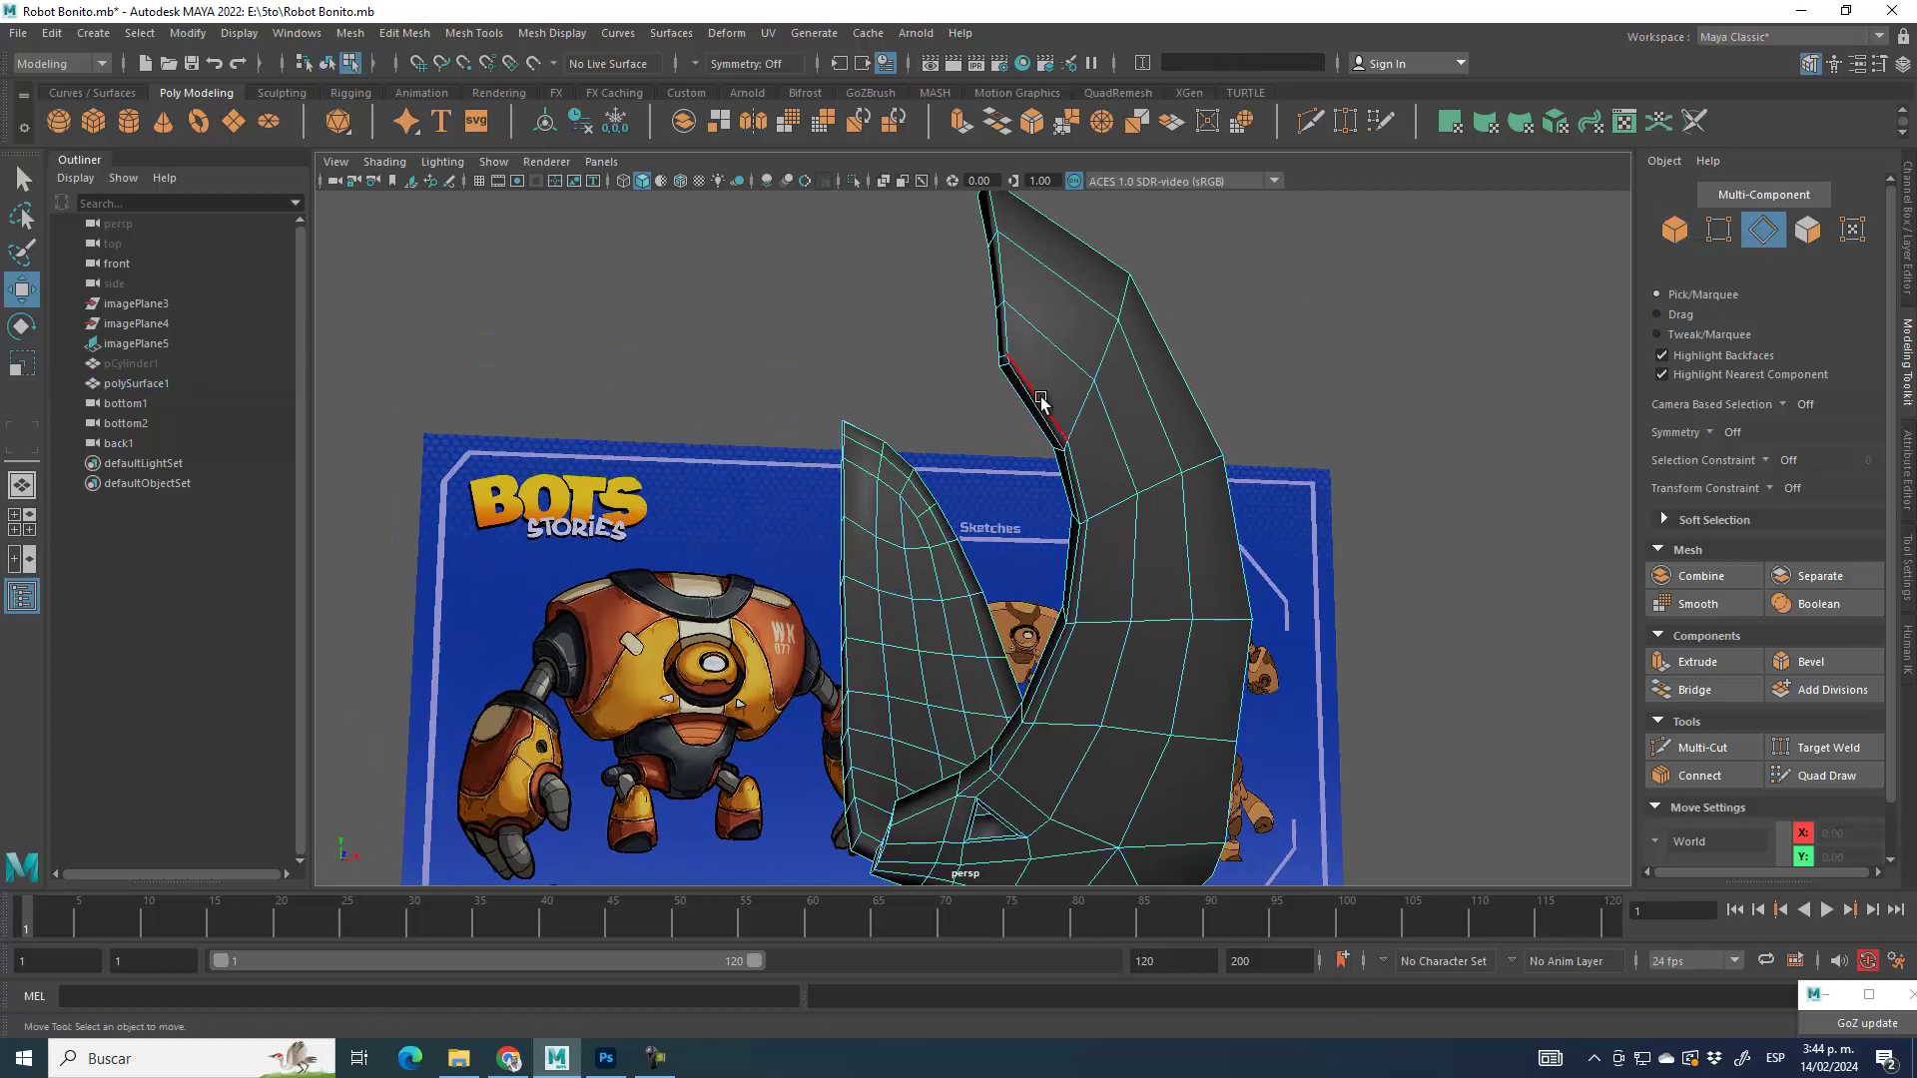
pyautogui.doubleClick(1040, 404)
pyautogui.keyDown('alt'); pyautogui.moveTo(1130, 676); pyautogui.dragTo(1084, 611); pyautogui.keyUp('alt')
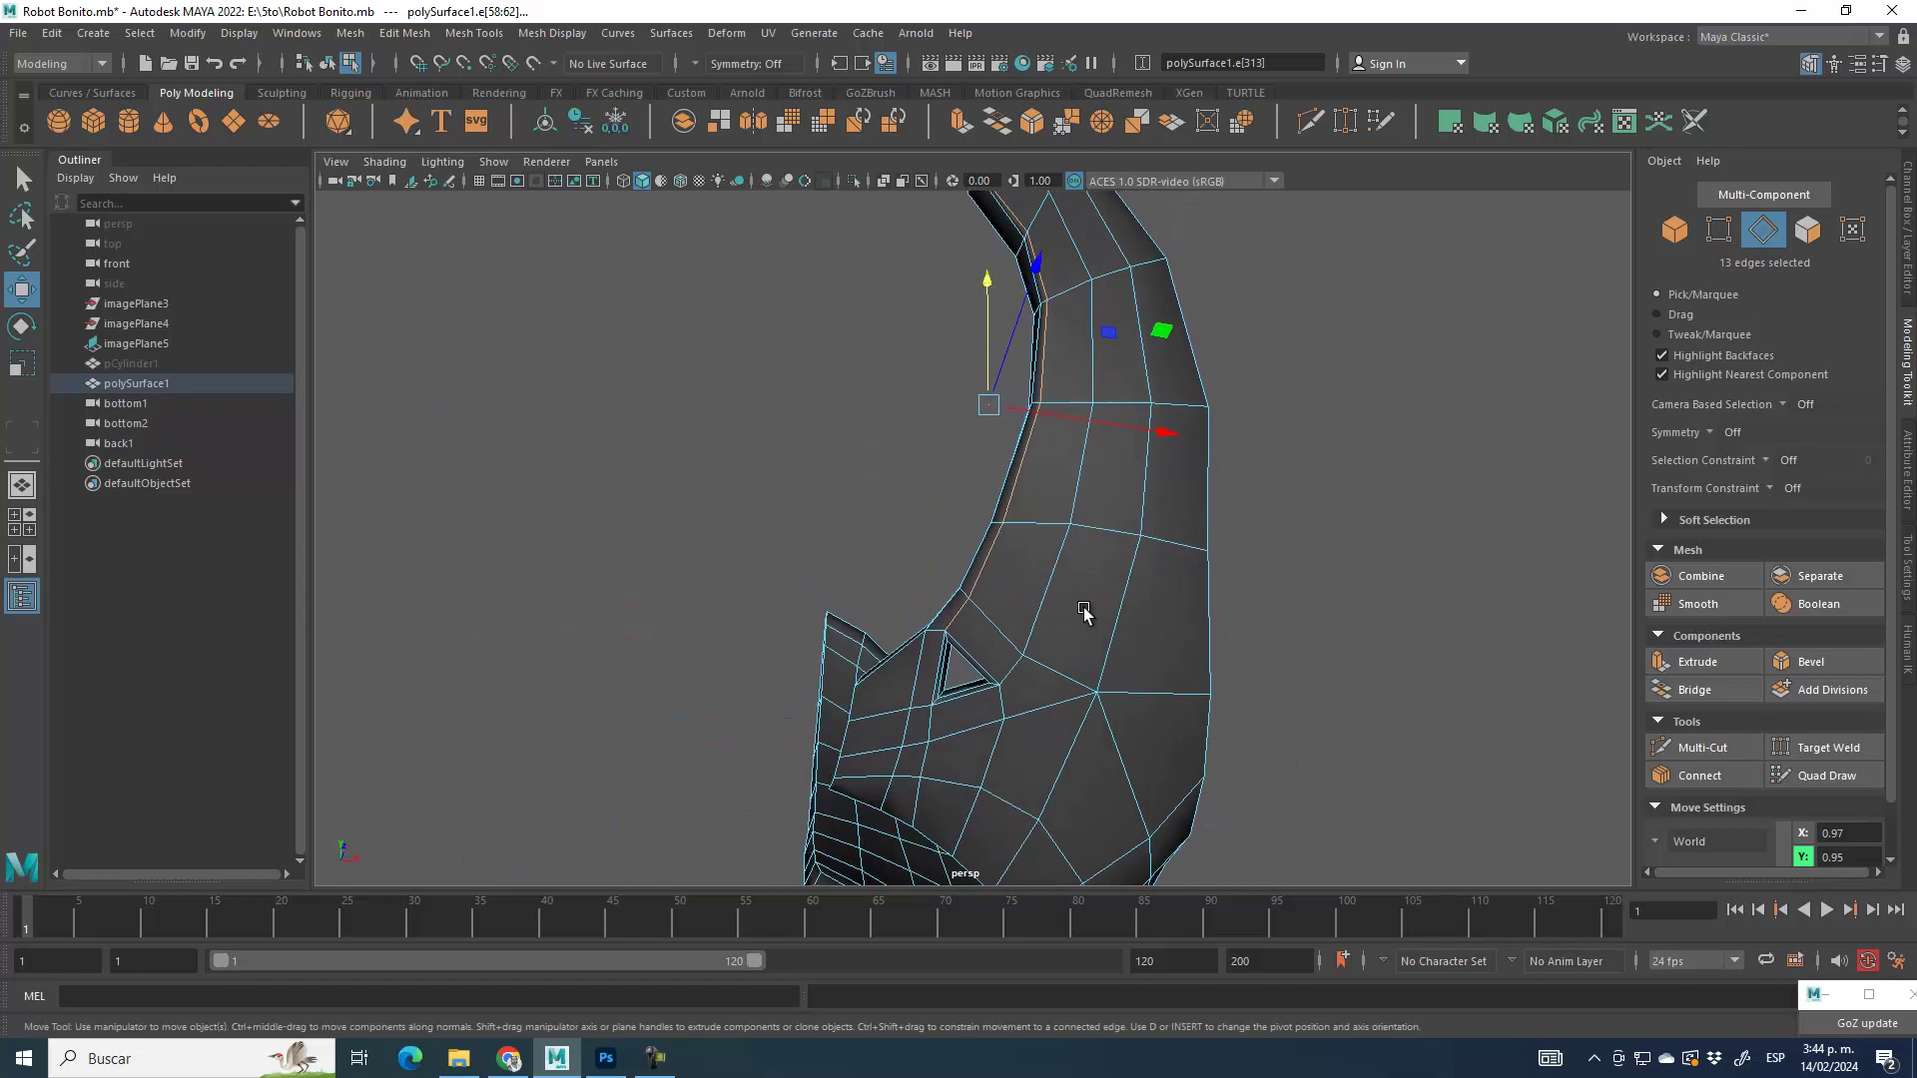
pyautogui.keyDown('ctrl'); pyautogui.moveTo(938, 626); pyautogui.dragTo(1548, 535); pyautogui.keyUp('ctrl')
# Step: Set the transform constraint to Edge Slide and slide a short cross edge on the inner rim upward near the tip
pyautogui.click(1764, 489)
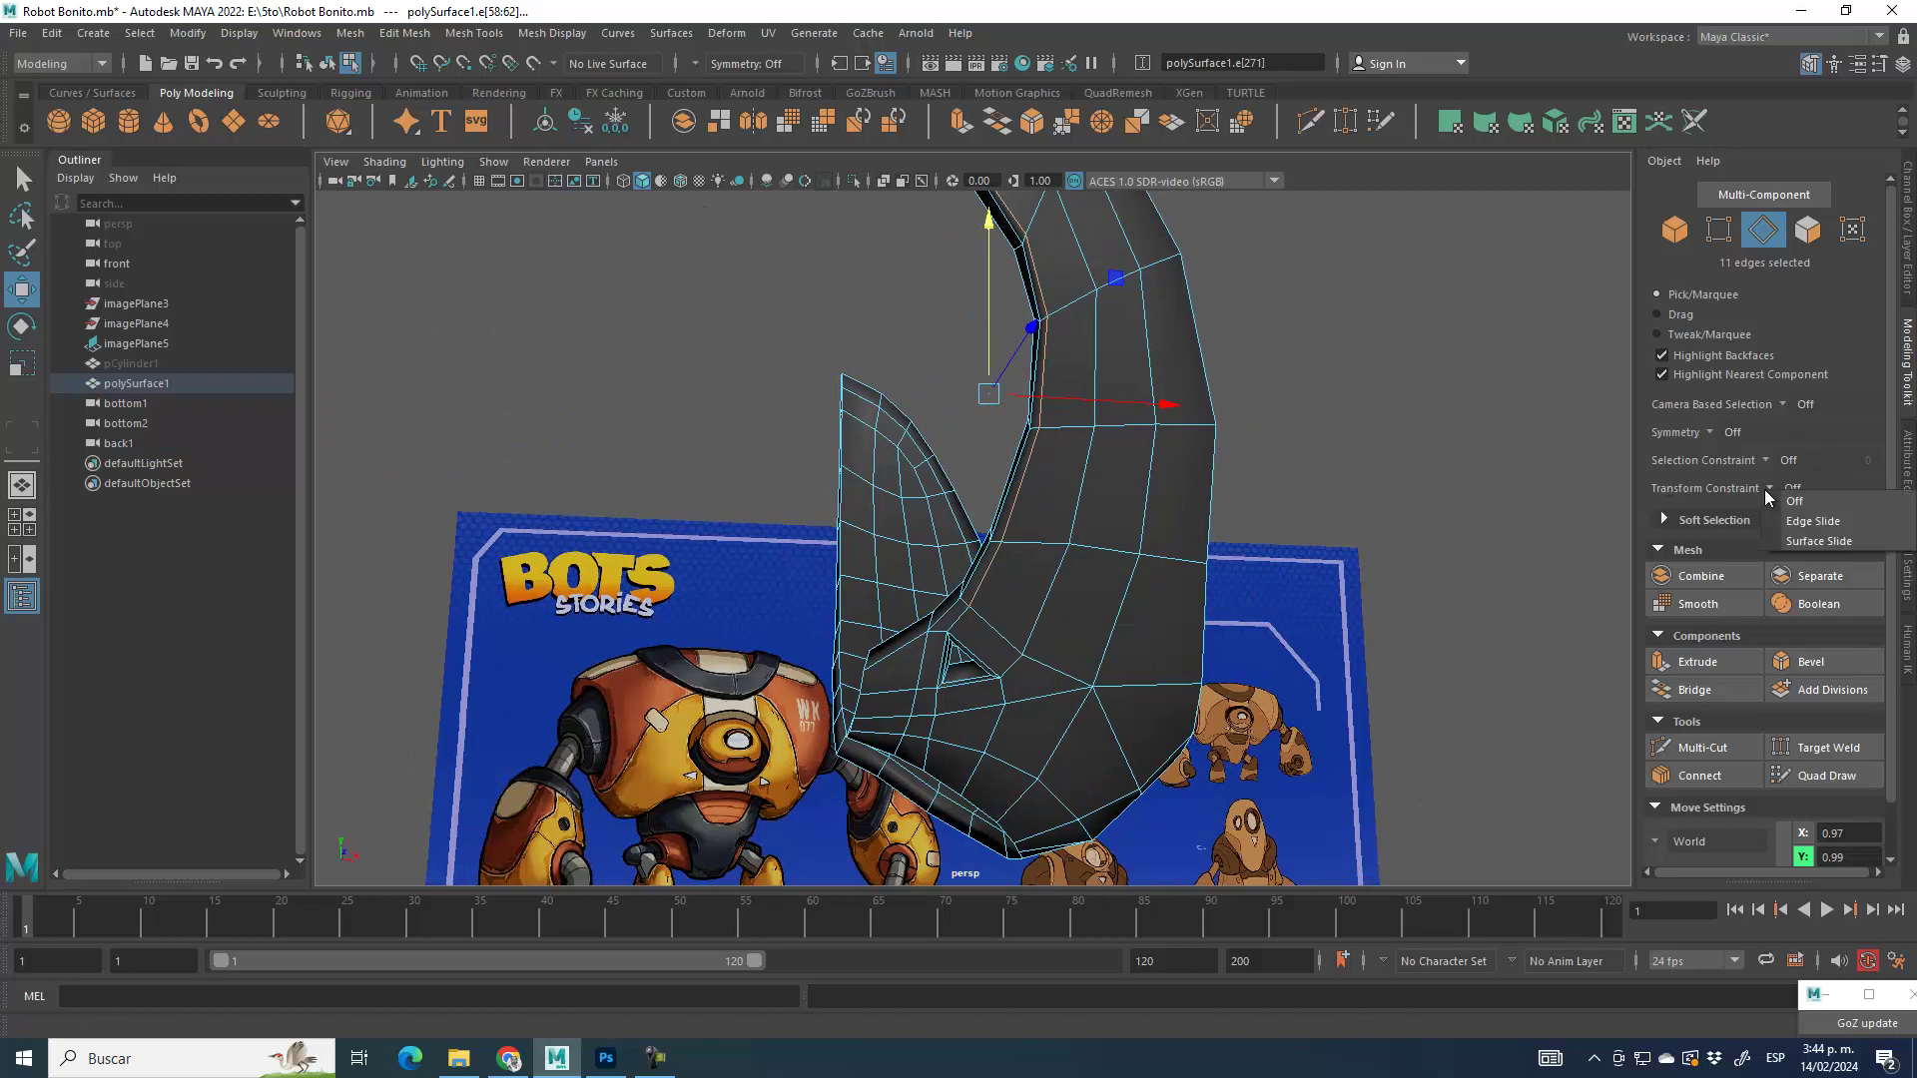
pyautogui.click(1855, 522)
pyautogui.keyDown('alt'); pyautogui.moveTo(951, 365); pyautogui.dragTo(1104, 556); pyautogui.keyUp('alt')
pyautogui.keyDown('alt'); pyautogui.moveTo(799, 400); pyautogui.dragTo(1082, 505); pyautogui.keyUp('alt')
pyautogui.scroll(3, 1089, 489)
pyautogui.click(1111, 439)
pyautogui.moveTo(1102, 345); pyautogui.dragTo(1096, 314)
pyautogui.moveTo(1186, 525)
pyautogui.keyDown('alt'); pyautogui.mouseDown()
pyautogui.moveTo(1275, 529)
pyautogui.moveTo(1184, 529)
pyautogui.mouseUp(); pyautogui.keyUp('alt')
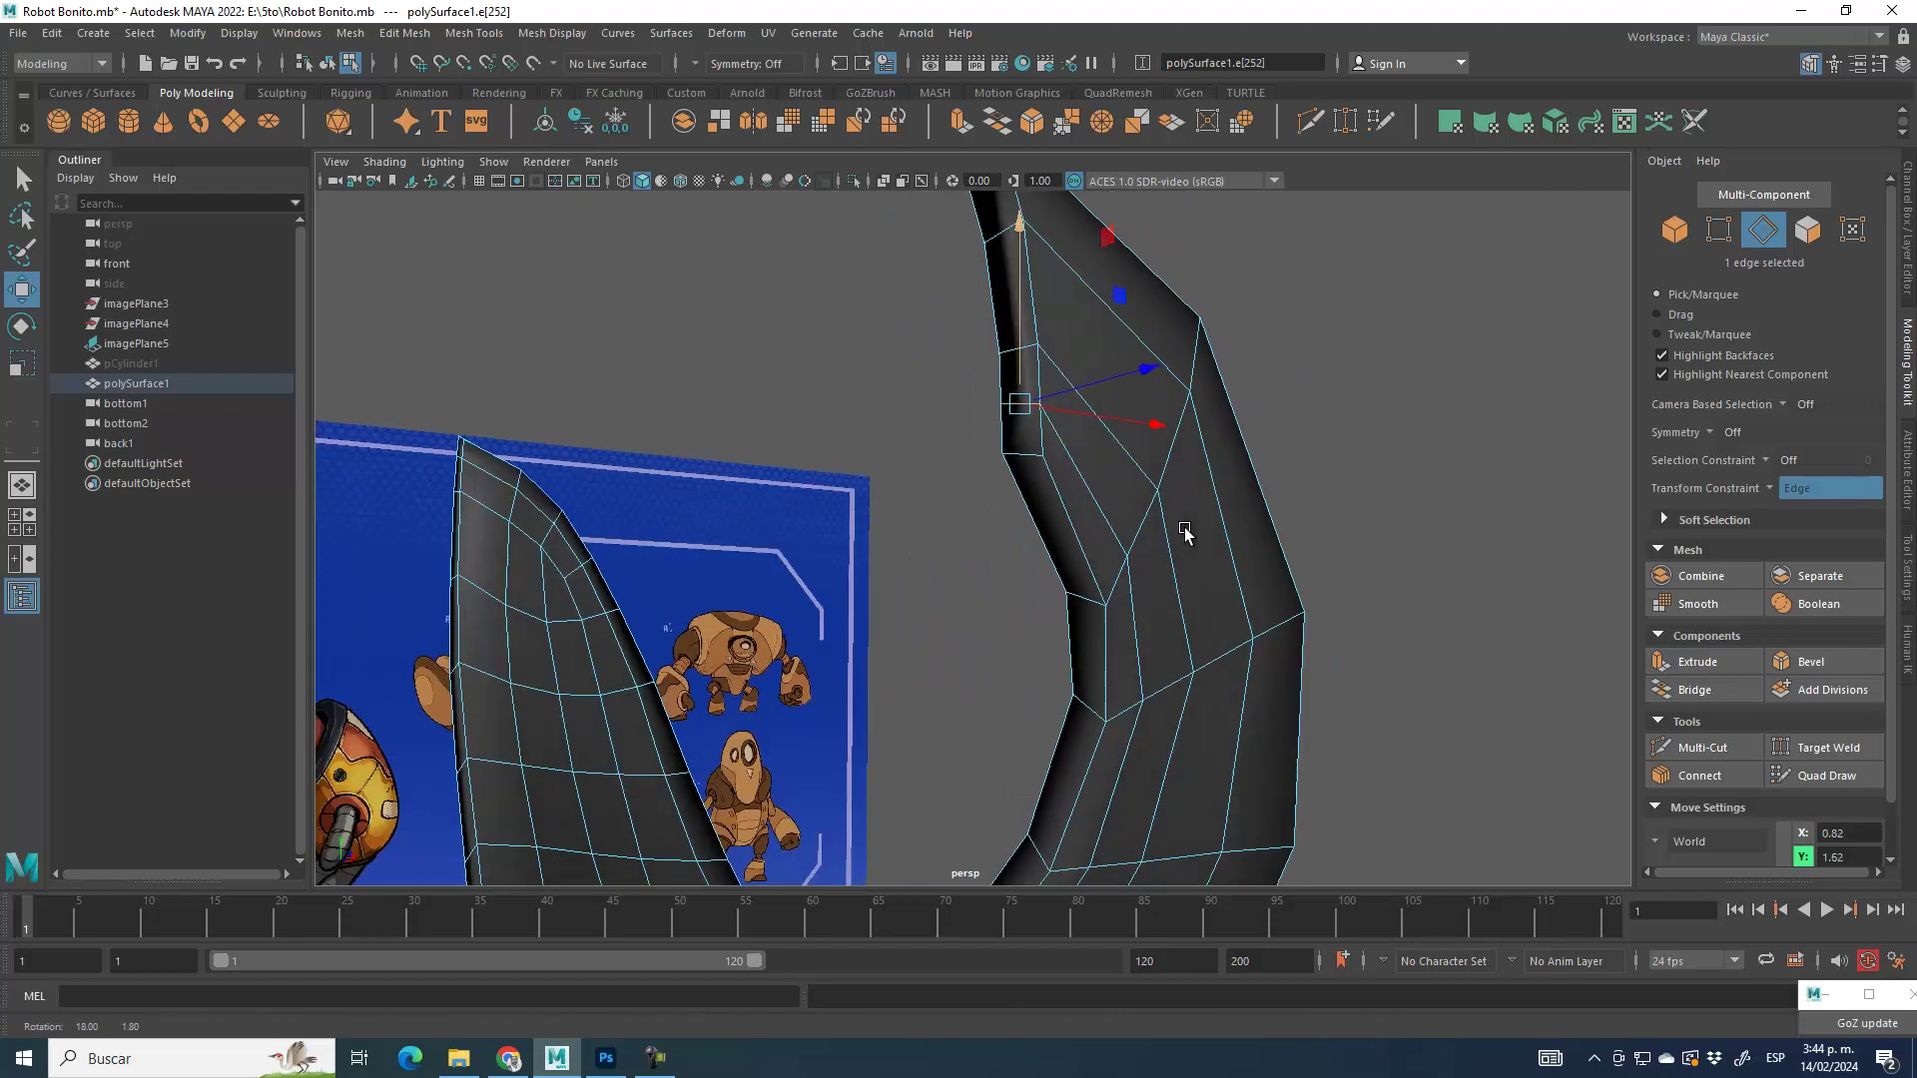
# Step: Slide the adjoining rim vertex slightly upward along its edge and turn the transform constraint off
pyautogui.click(1727, 240)
pyautogui.click(1036, 402)
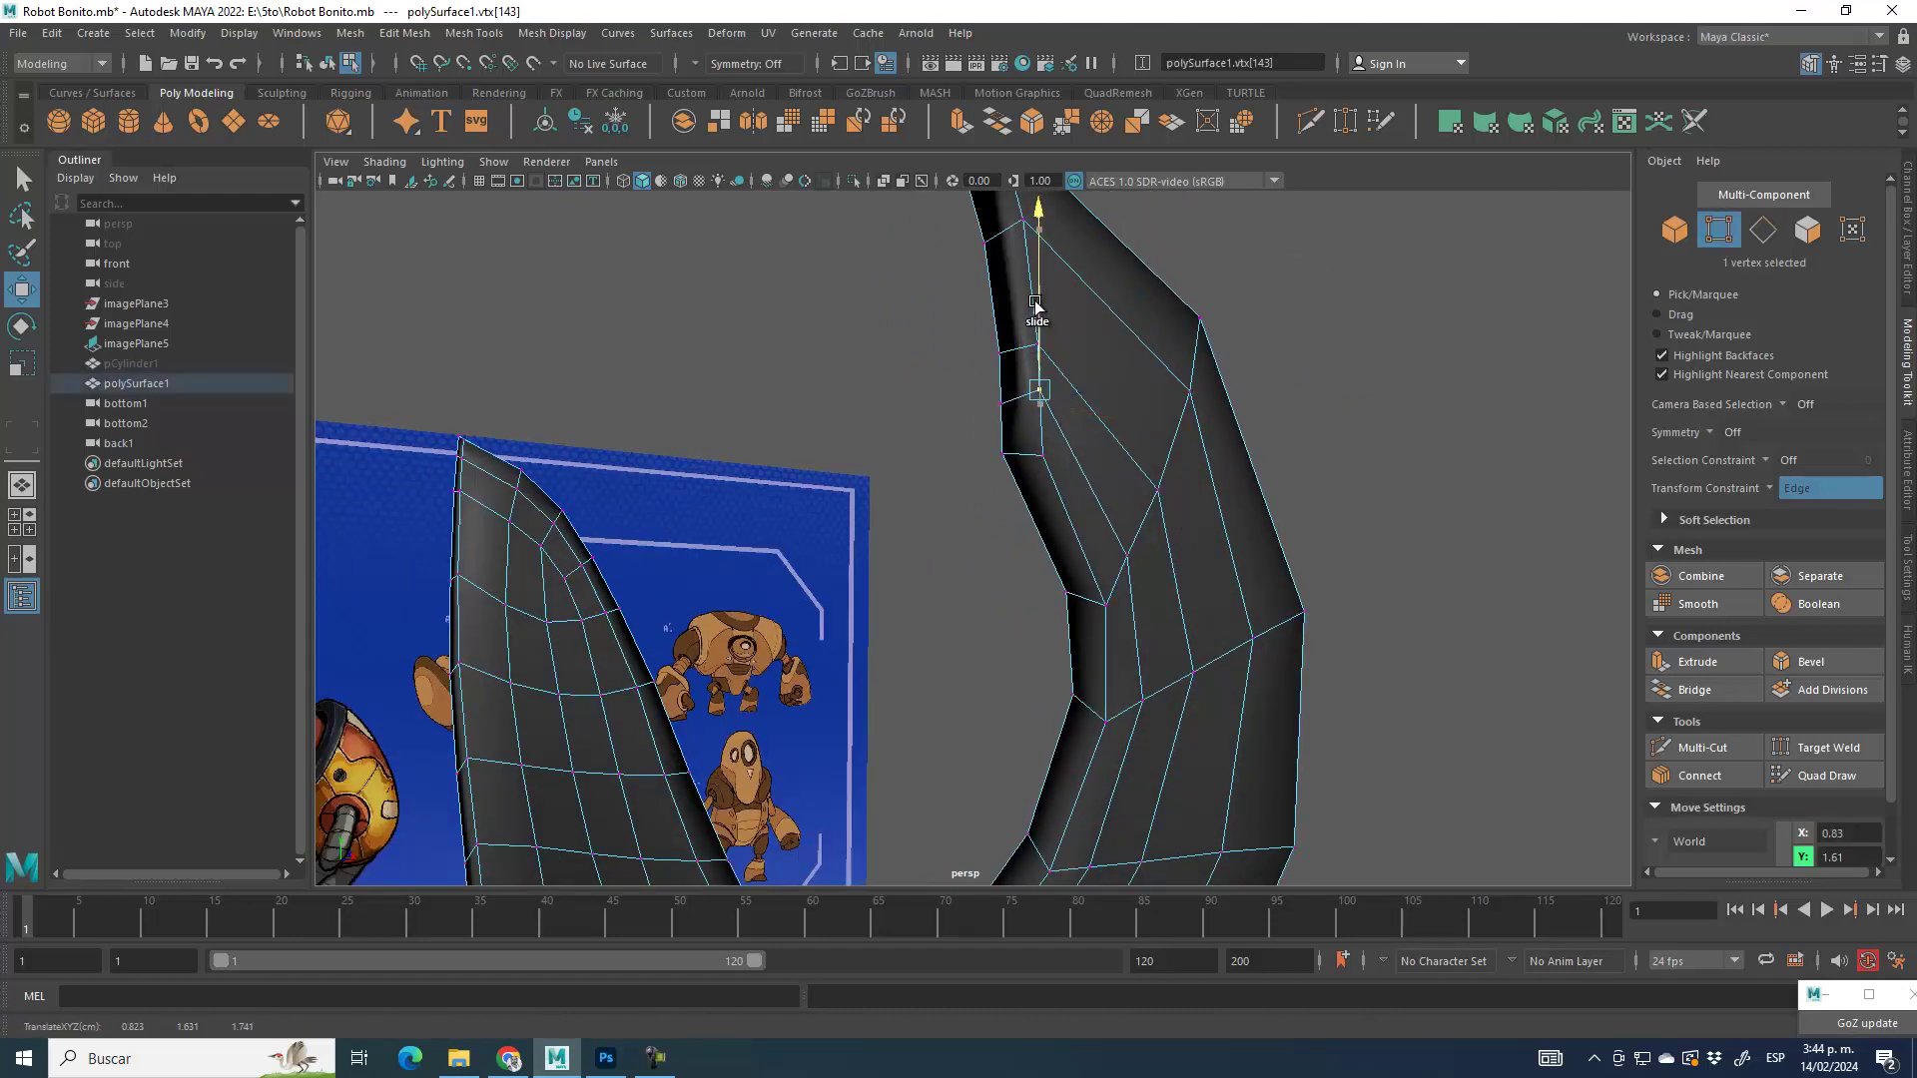
pyautogui.click(1673, 232)
pyautogui.press('f')
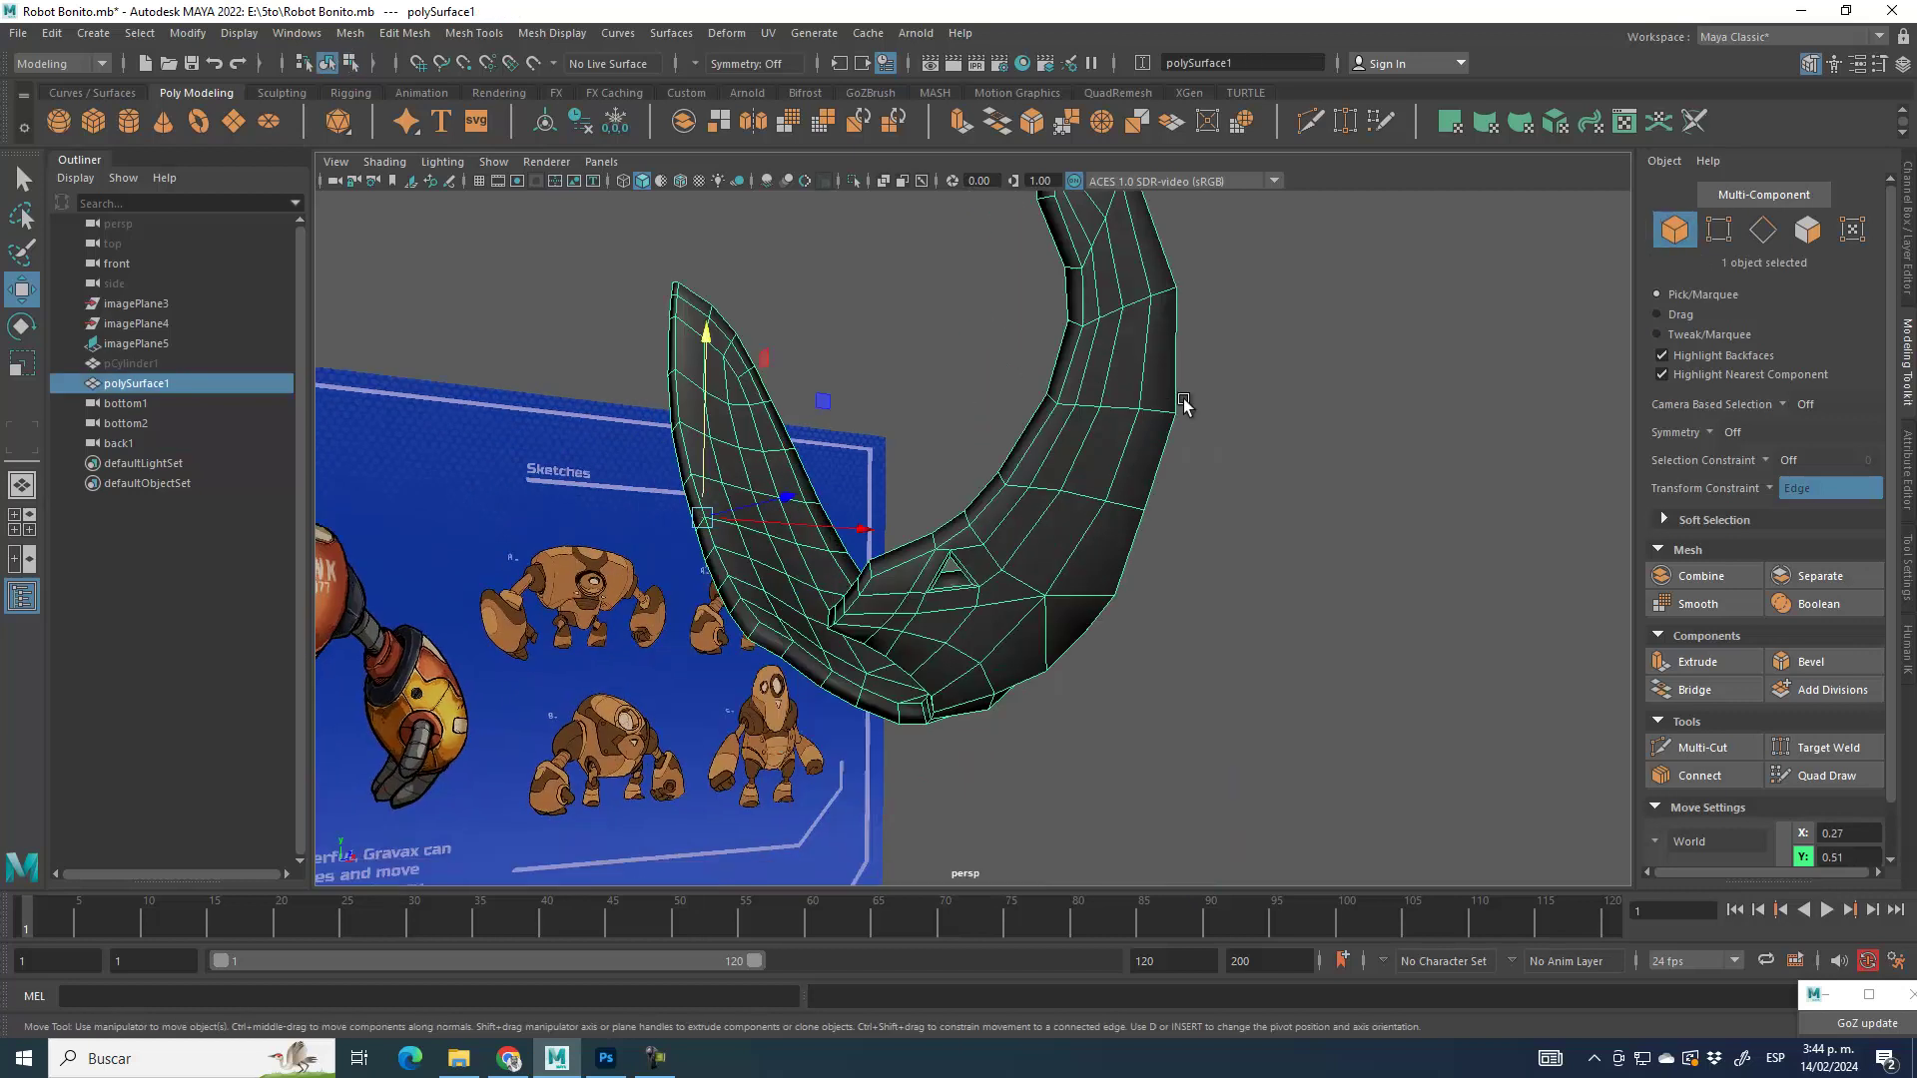
pyautogui.click(1793, 491)
# Step: Select the run of hard edges along the tall curved part's inner rim
pyautogui.click(1762, 229)
pyautogui.click(1009, 518)
pyautogui.keyDown('alt'); pyautogui.moveTo(1009, 518); pyautogui.dragTo(984, 519); pyautogui.keyUp('alt')
pyautogui.scroll(2, 958, 529)
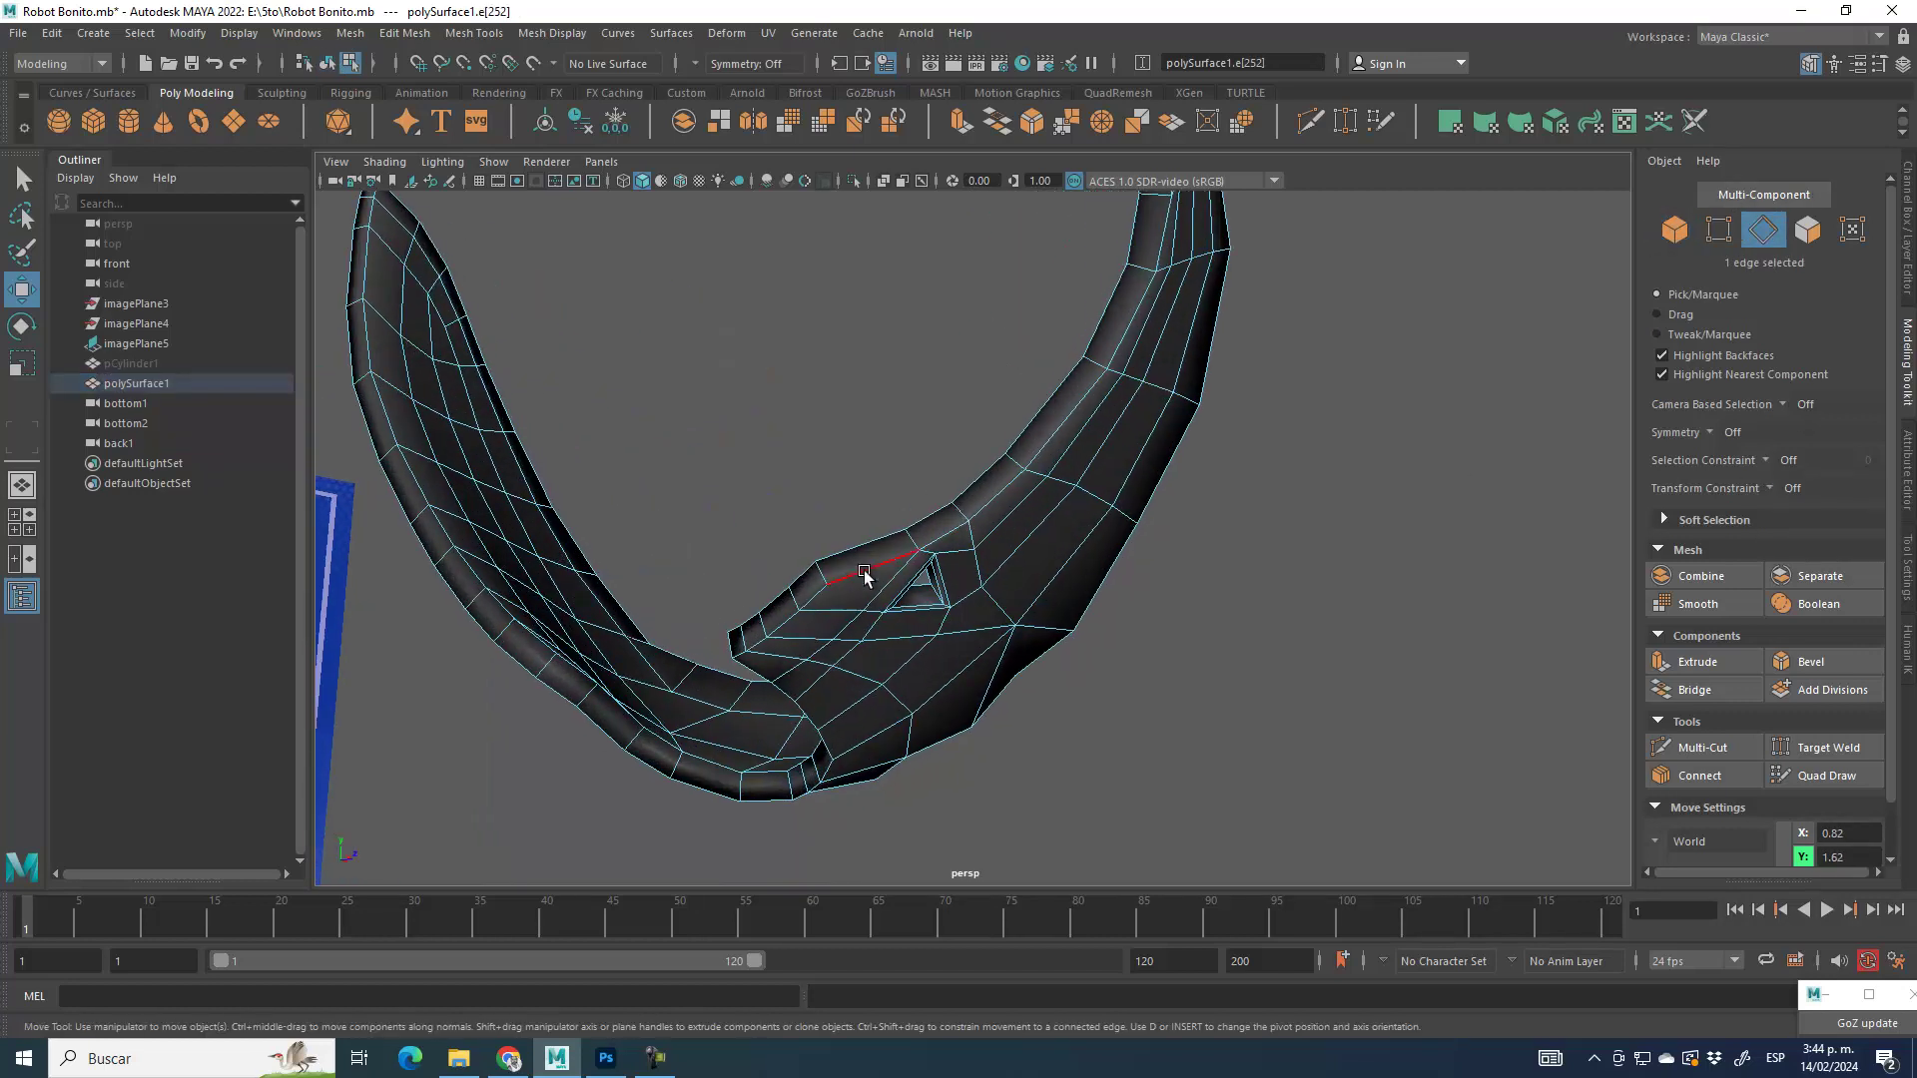
pyautogui.keyDown('shift'); pyautogui.click(943, 539); pyautogui.keyUp('shift')
pyautogui.keyDown('shift'); pyautogui.click(842, 552); pyautogui.keyUp('shift')
pyautogui.keyDown('alt'); pyautogui.moveTo(814, 561); pyautogui.dragTo(862, 583); pyautogui.keyUp('alt')
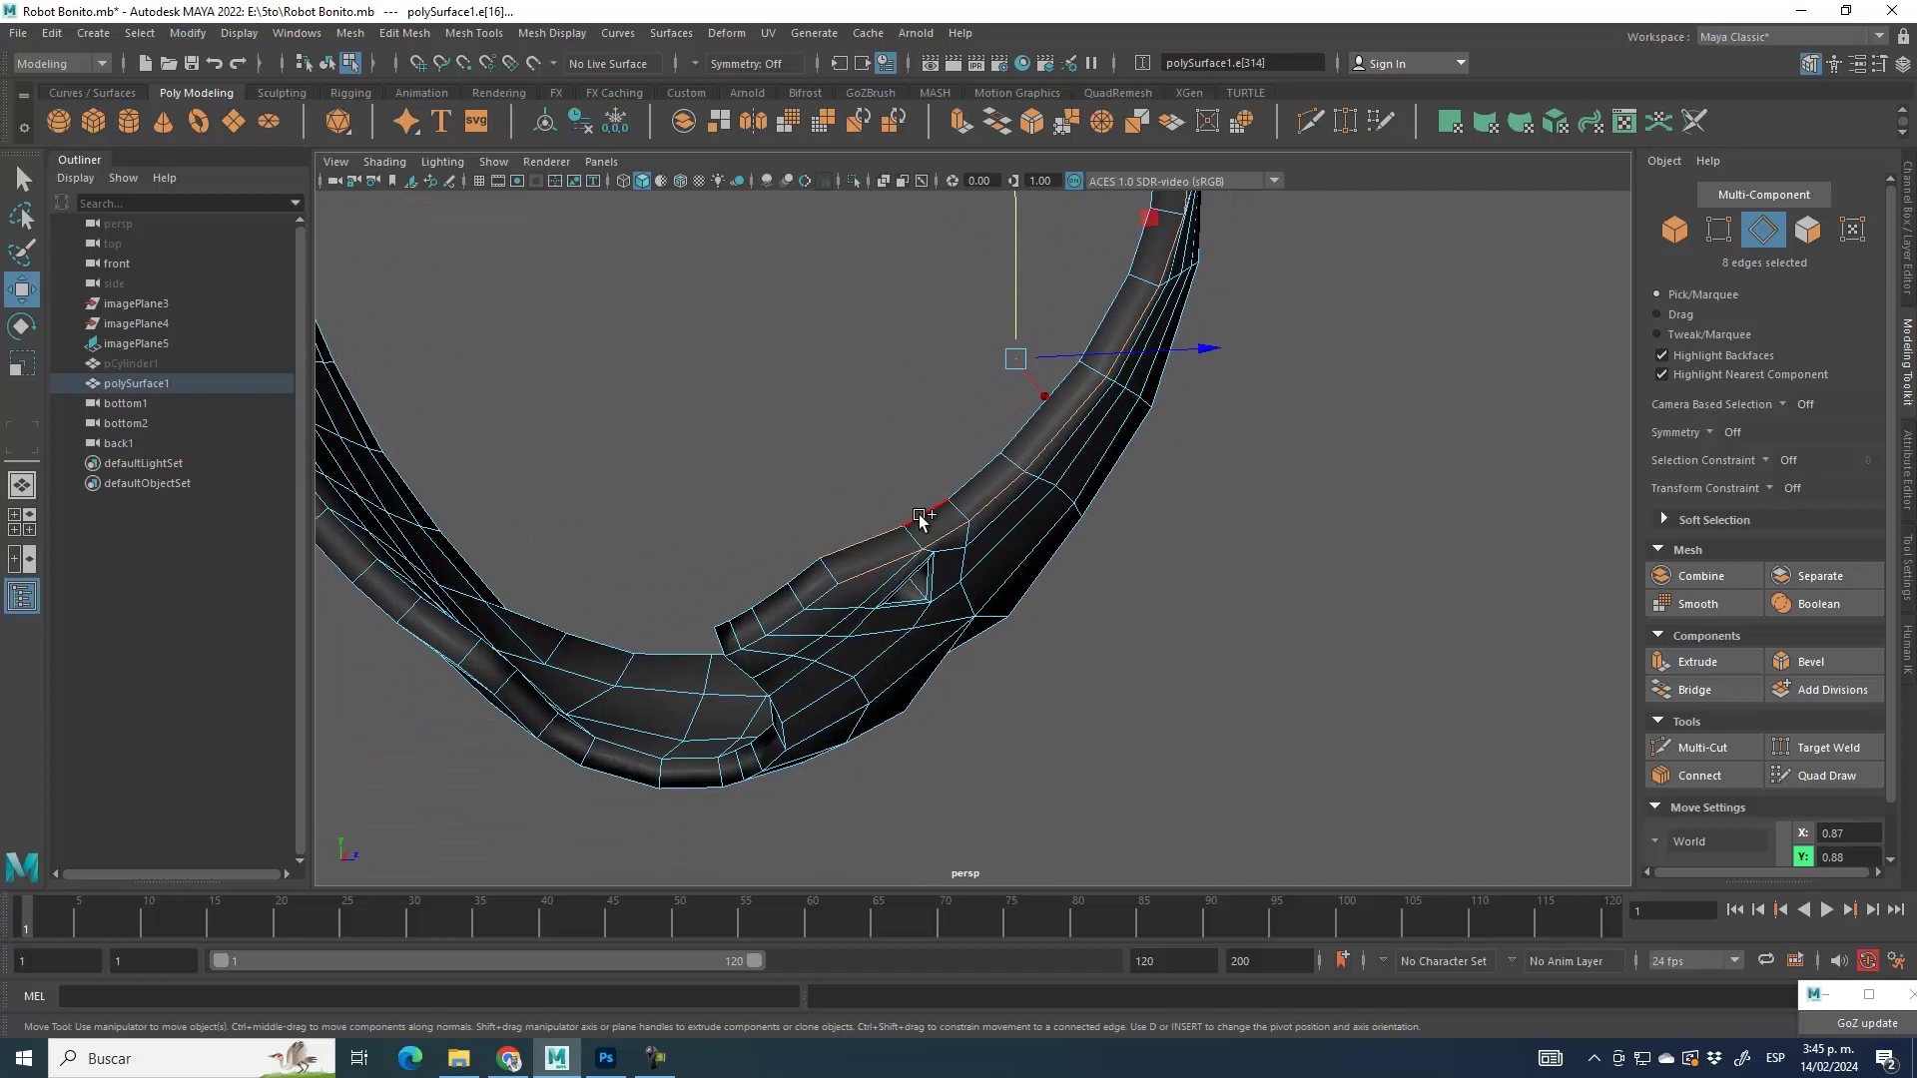
# Step: Add the hard edges around the lower rim and the mesh's remaining borders to the edge selection
pyautogui.keyDown('shift'); pyautogui.doubleClick(797, 575); pyautogui.keyUp('shift')
pyautogui.keyDown('shift'); pyautogui.doubleClick(816, 599); pyautogui.keyUp('shift')
pyautogui.keyDown('alt'); pyautogui.moveTo(690, 693); pyautogui.dragTo(813, 586); pyautogui.keyUp('alt')
pyautogui.keyDown('shift'); pyautogui.doubleClick(822, 539); pyautogui.keyUp('shift')
pyautogui.keyDown('shift'); pyautogui.doubleClick(733, 580); pyautogui.keyUp('shift')
pyautogui.keyDown('shift'); pyautogui.doubleClick(710, 606); pyautogui.keyUp('shift')
pyautogui.keyDown('alt'); pyautogui.moveTo(591, 499); pyautogui.dragTo(953, 607, button='middle'); pyautogui.keyUp('alt')
pyautogui.keyDown('alt'); pyautogui.moveTo(953, 607); pyautogui.dragTo(1077, 704); pyautogui.keyUp('alt')
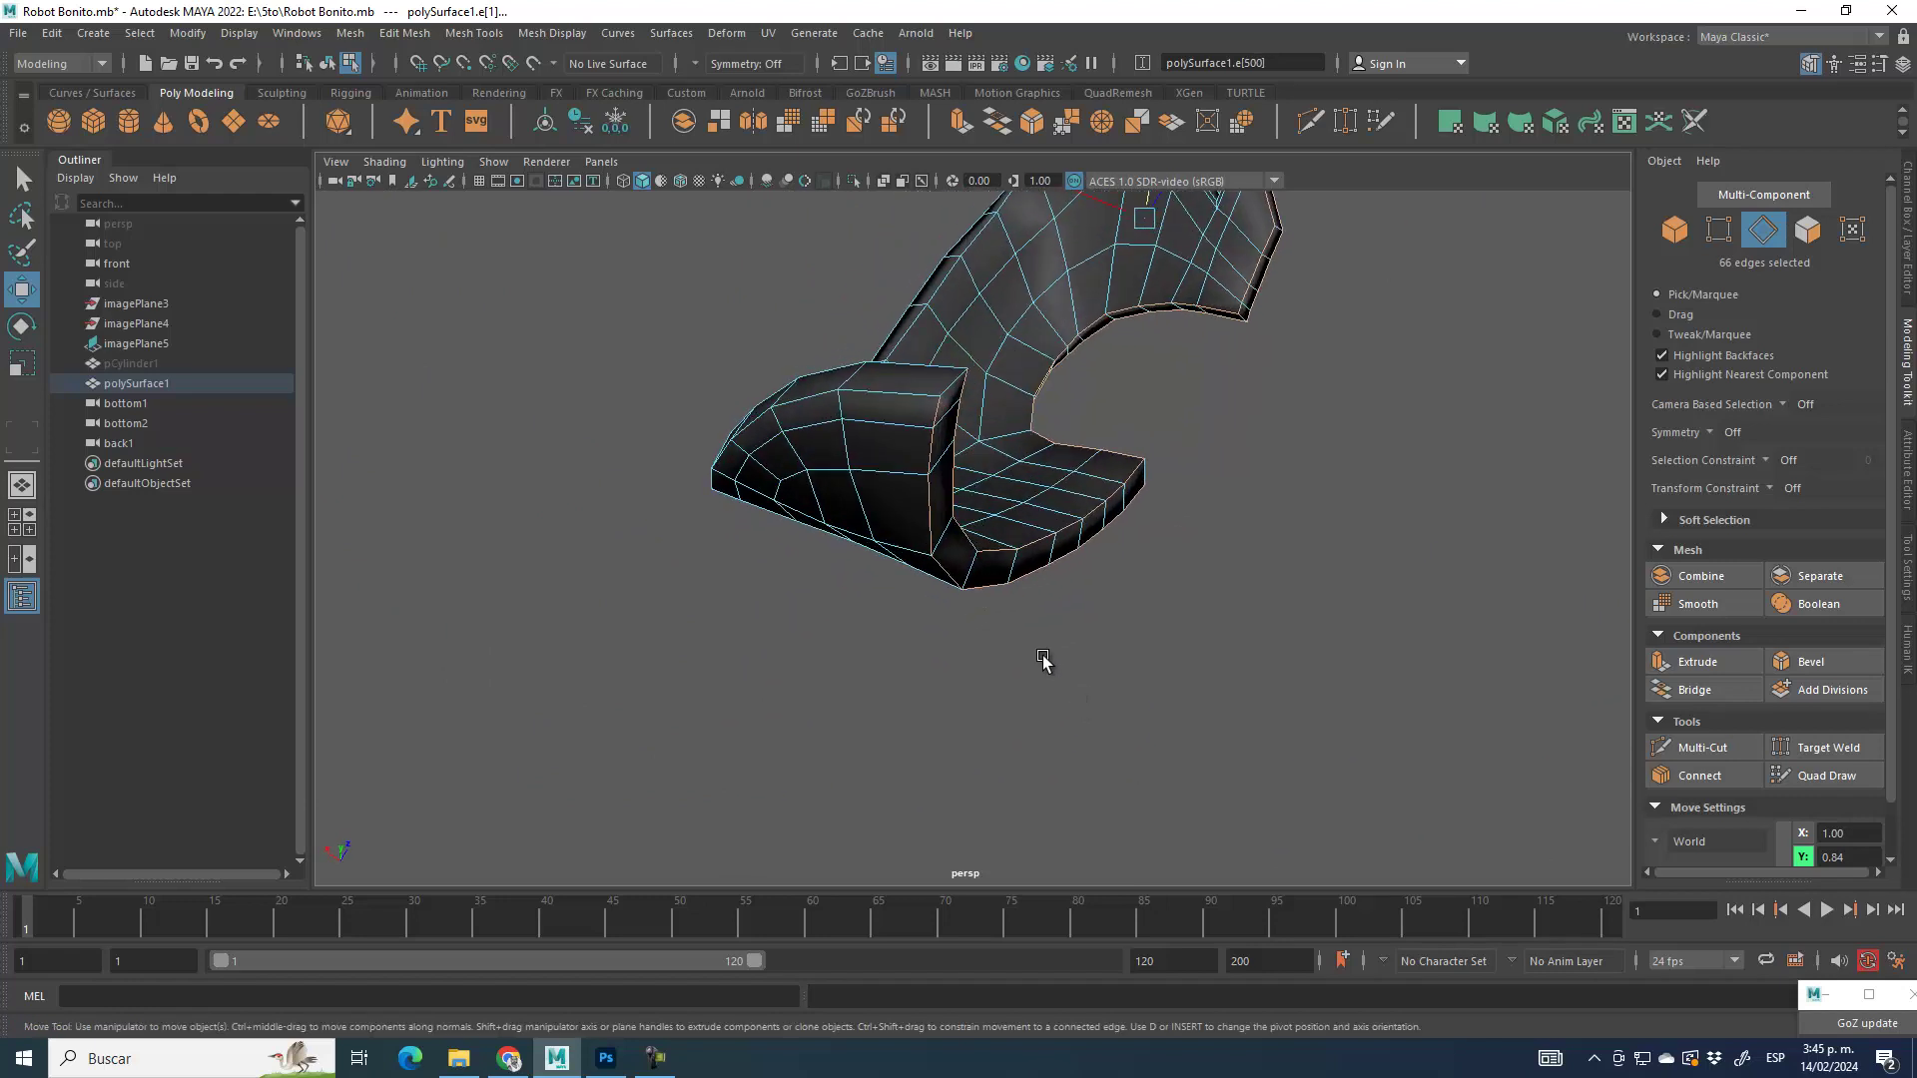
# Step: Add the last border edges on the back and bevel the whole edge selection with fraction 0.1 and 2 segments
pyautogui.keyDown('shift'); pyautogui.doubleClick(897, 389); pyautogui.keyUp('shift')
pyautogui.keyDown('shift'); pyautogui.doubleClick(913, 366); pyautogui.keyUp('shift')
pyautogui.keyDown('alt'); pyautogui.moveTo(958, 415); pyautogui.dragTo(1061, 599); pyautogui.keyUp('alt')
pyautogui.keyDown('alt'); pyautogui.moveTo(1142, 477); pyautogui.dragTo(1039, 328); pyautogui.keyUp('alt')
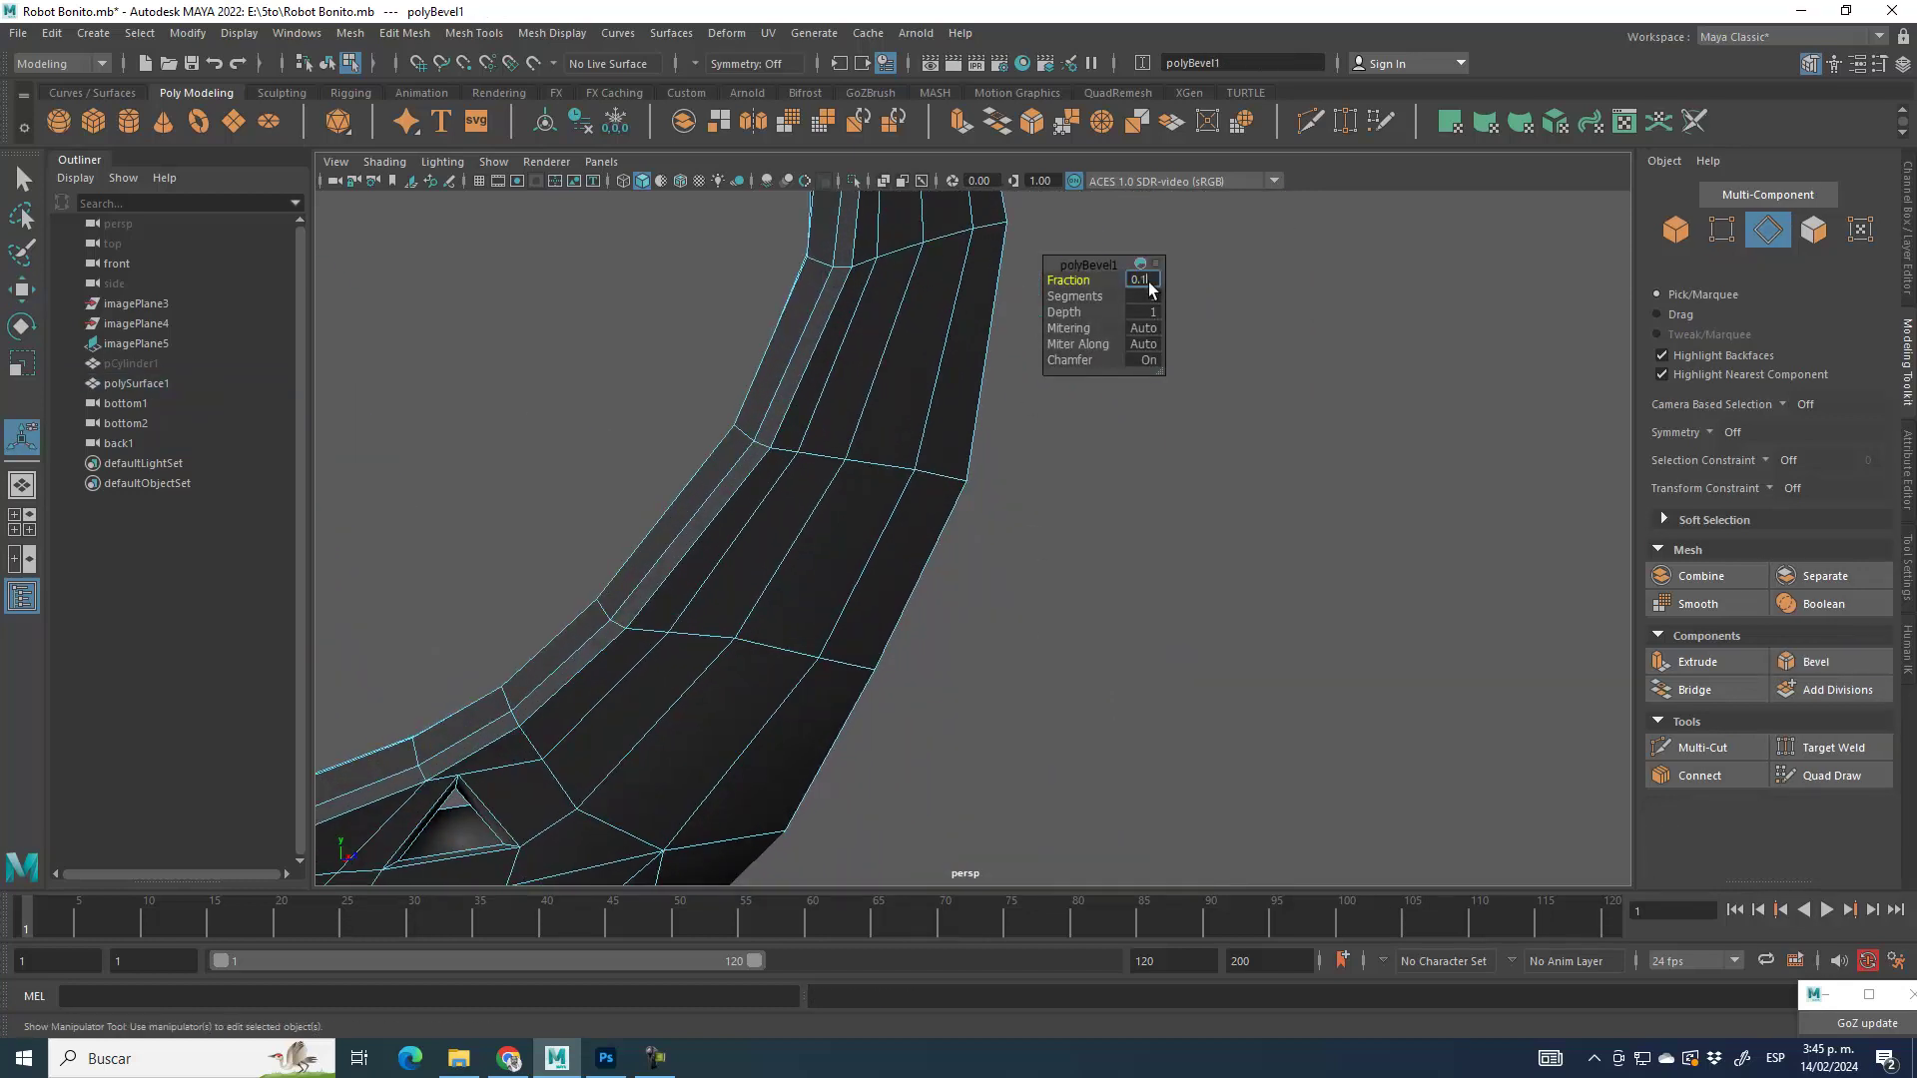
pyautogui.press('Return')
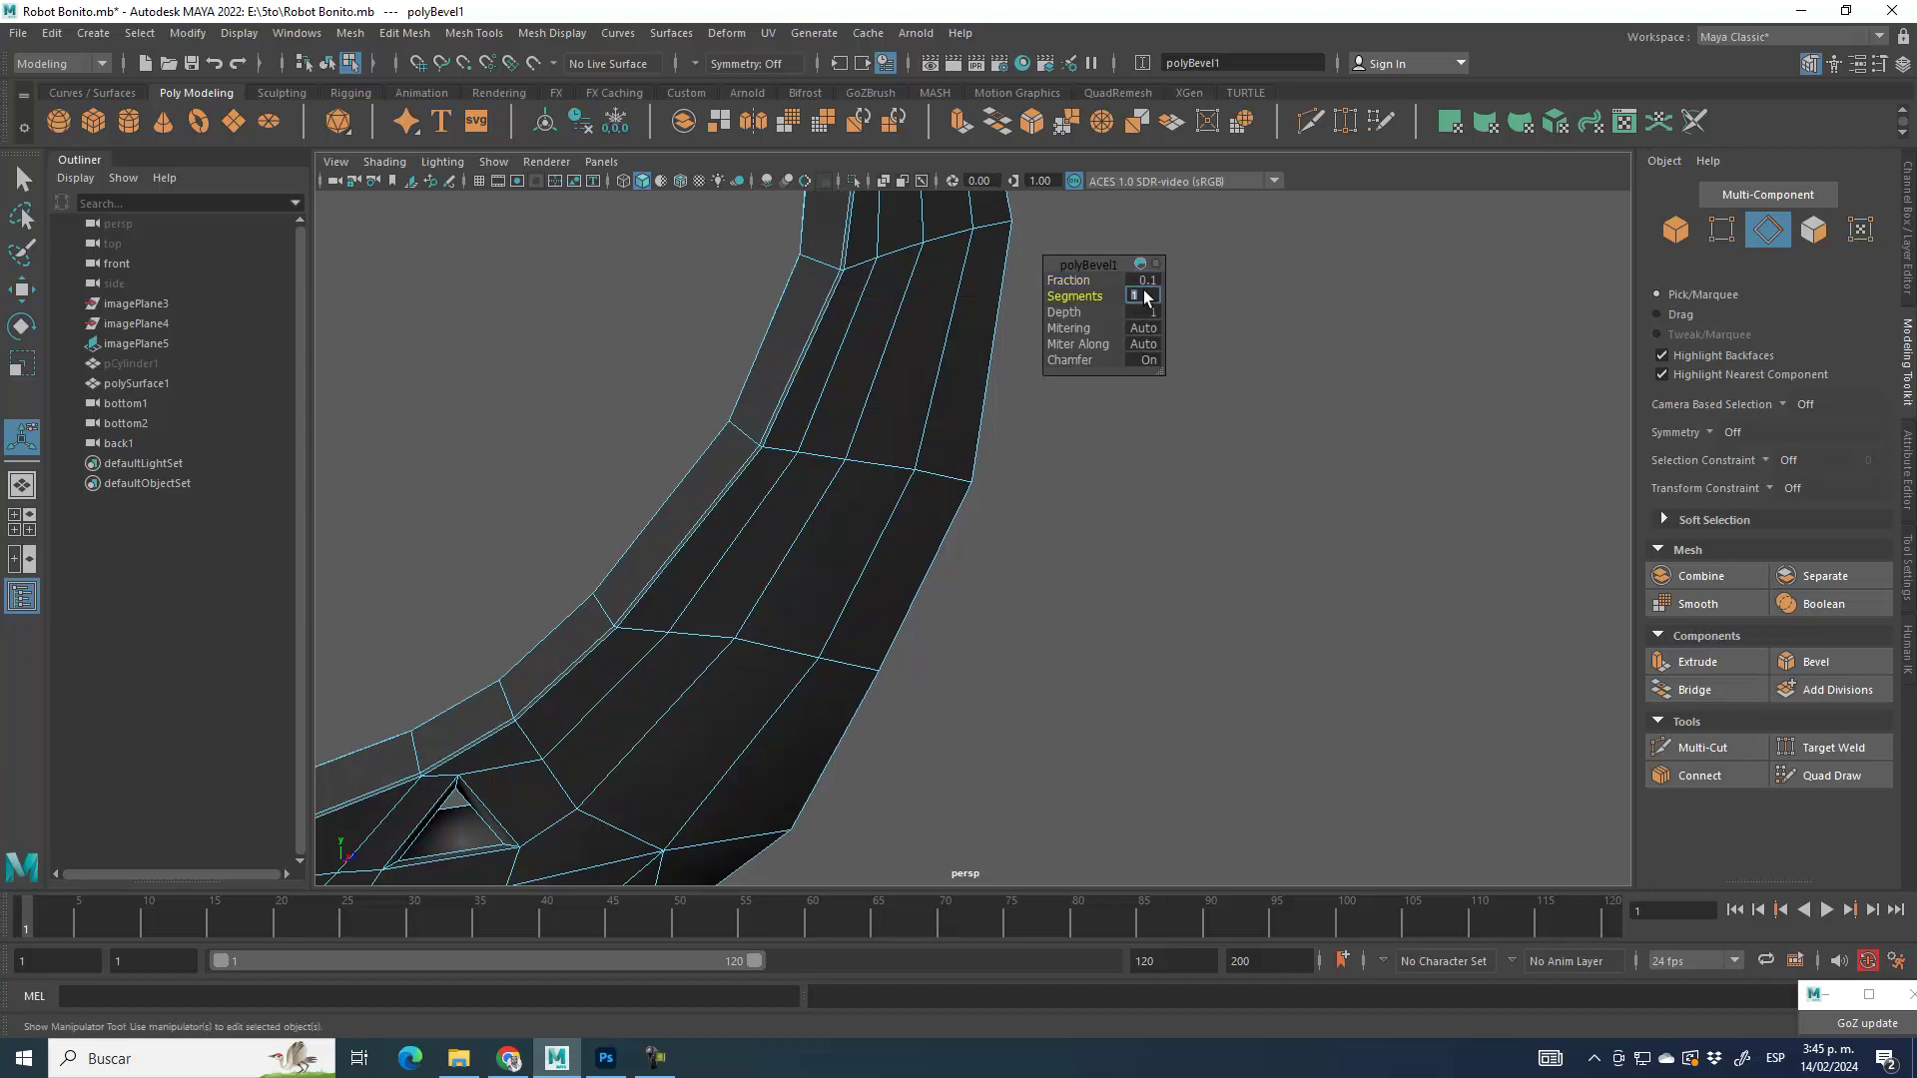
pyautogui.press('Return')
pyautogui.press('w')
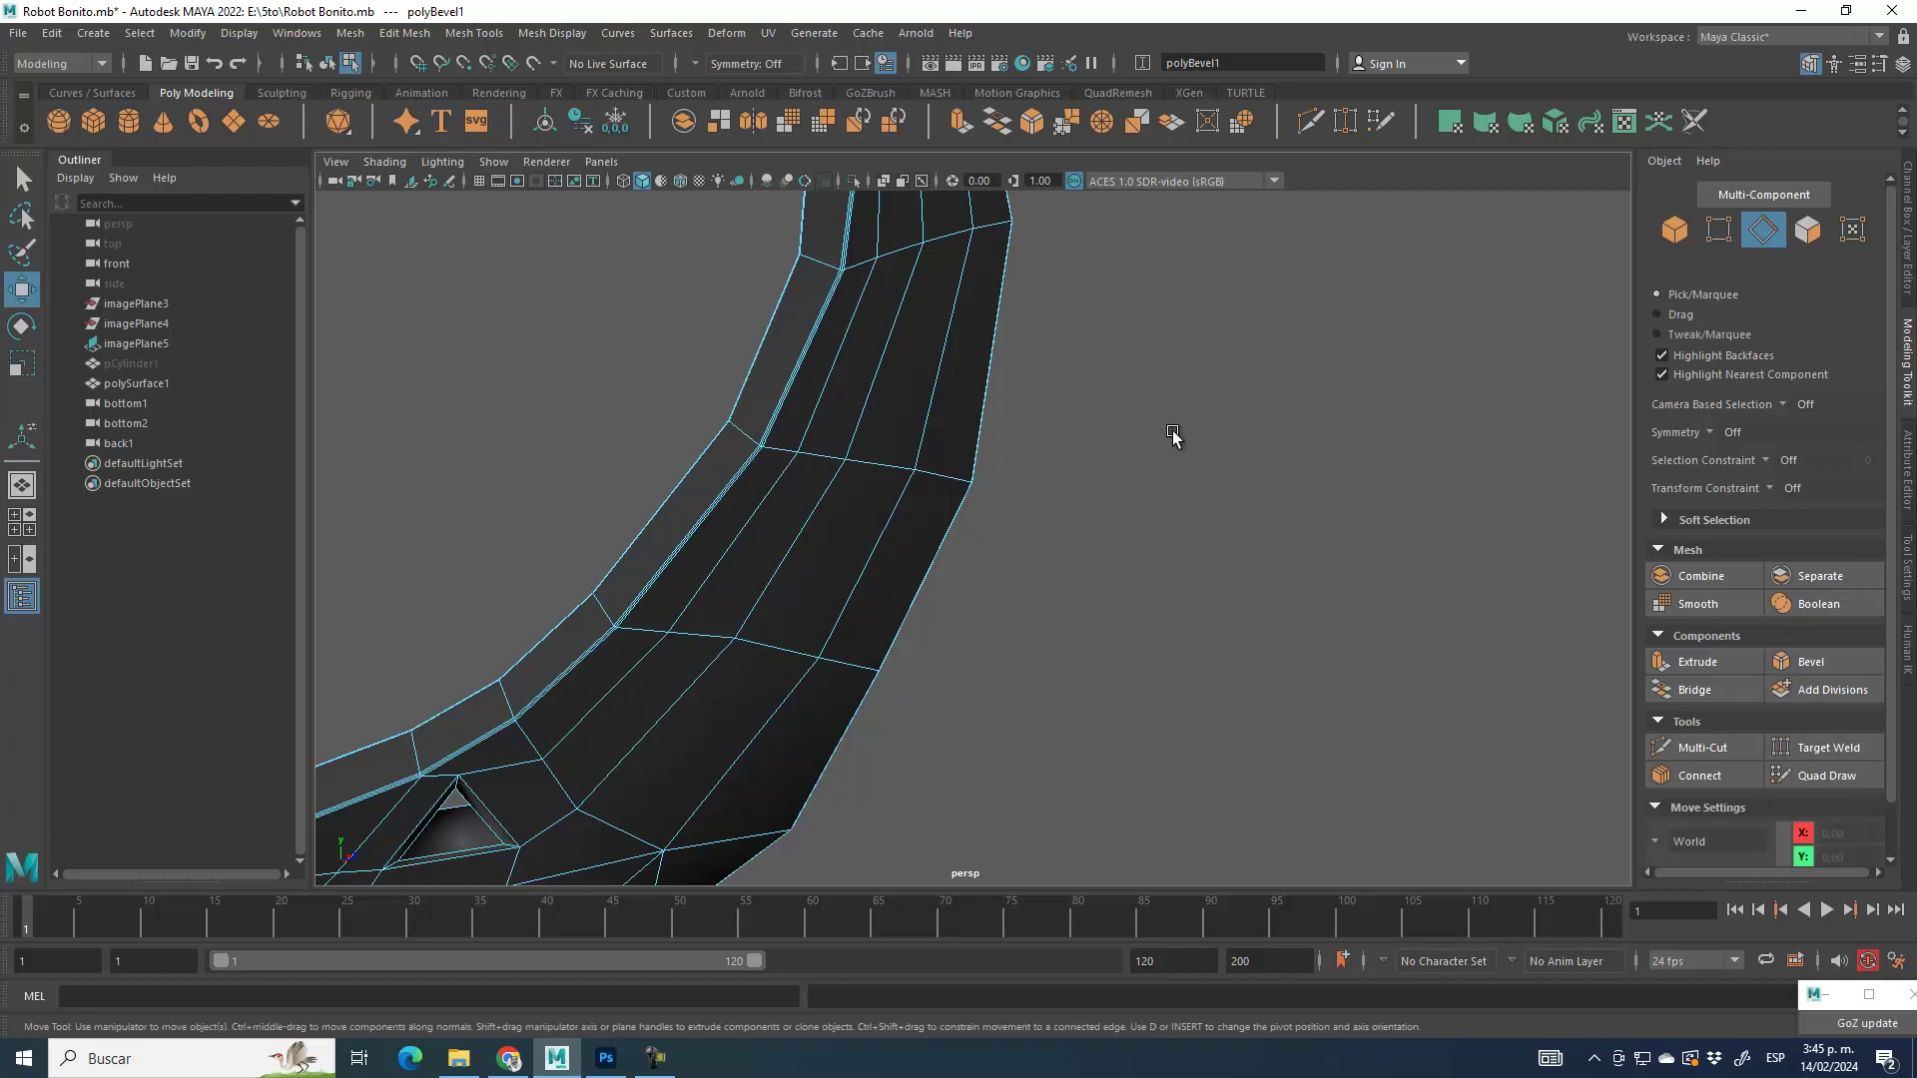
# Step: Inspect the beveled rims in smooth preview from several angles and return to the unsmoothed display
pyautogui.click(1674, 244)
pyautogui.scroll(-5, 1069, 530)
pyautogui.moveTo(949, 539)
pyautogui.keyDown('alt'); pyautogui.mouseDown()
pyautogui.moveTo(1009, 684)
pyautogui.moveTo(877, 632)
pyautogui.moveTo(928, 552)
pyautogui.mouseUp(); pyautogui.keyUp('alt')
pyautogui.keyDown('alt'); pyautogui.moveTo(929, 552); pyautogui.dragTo(1211, 776, button='right'); pyautogui.keyUp('alt')
pyautogui.press('3')
pyautogui.click(1224, 620)
pyautogui.moveTo(1025, 632)
pyautogui.keyDown('alt'); pyautogui.mouseDown()
pyautogui.moveTo(975, 736)
pyautogui.moveTo(1169, 816)
pyautogui.moveTo(1245, 783)
pyautogui.moveTo(1168, 719)
pyautogui.moveTo(950, 702)
pyautogui.moveTo(974, 780)
pyautogui.moveTo(984, 599)
pyautogui.moveTo(959, 377)
pyautogui.moveTo(920, 530)
pyautogui.moveTo(979, 562)
pyautogui.moveTo(896, 556)
pyautogui.mouseUp(); pyautogui.keyUp('alt')
pyautogui.keyDown('alt'); pyautogui.moveTo(879, 454); pyautogui.dragTo(863, 450); pyautogui.keyUp('alt')
pyautogui.click(863, 450)
pyautogui.press('1')
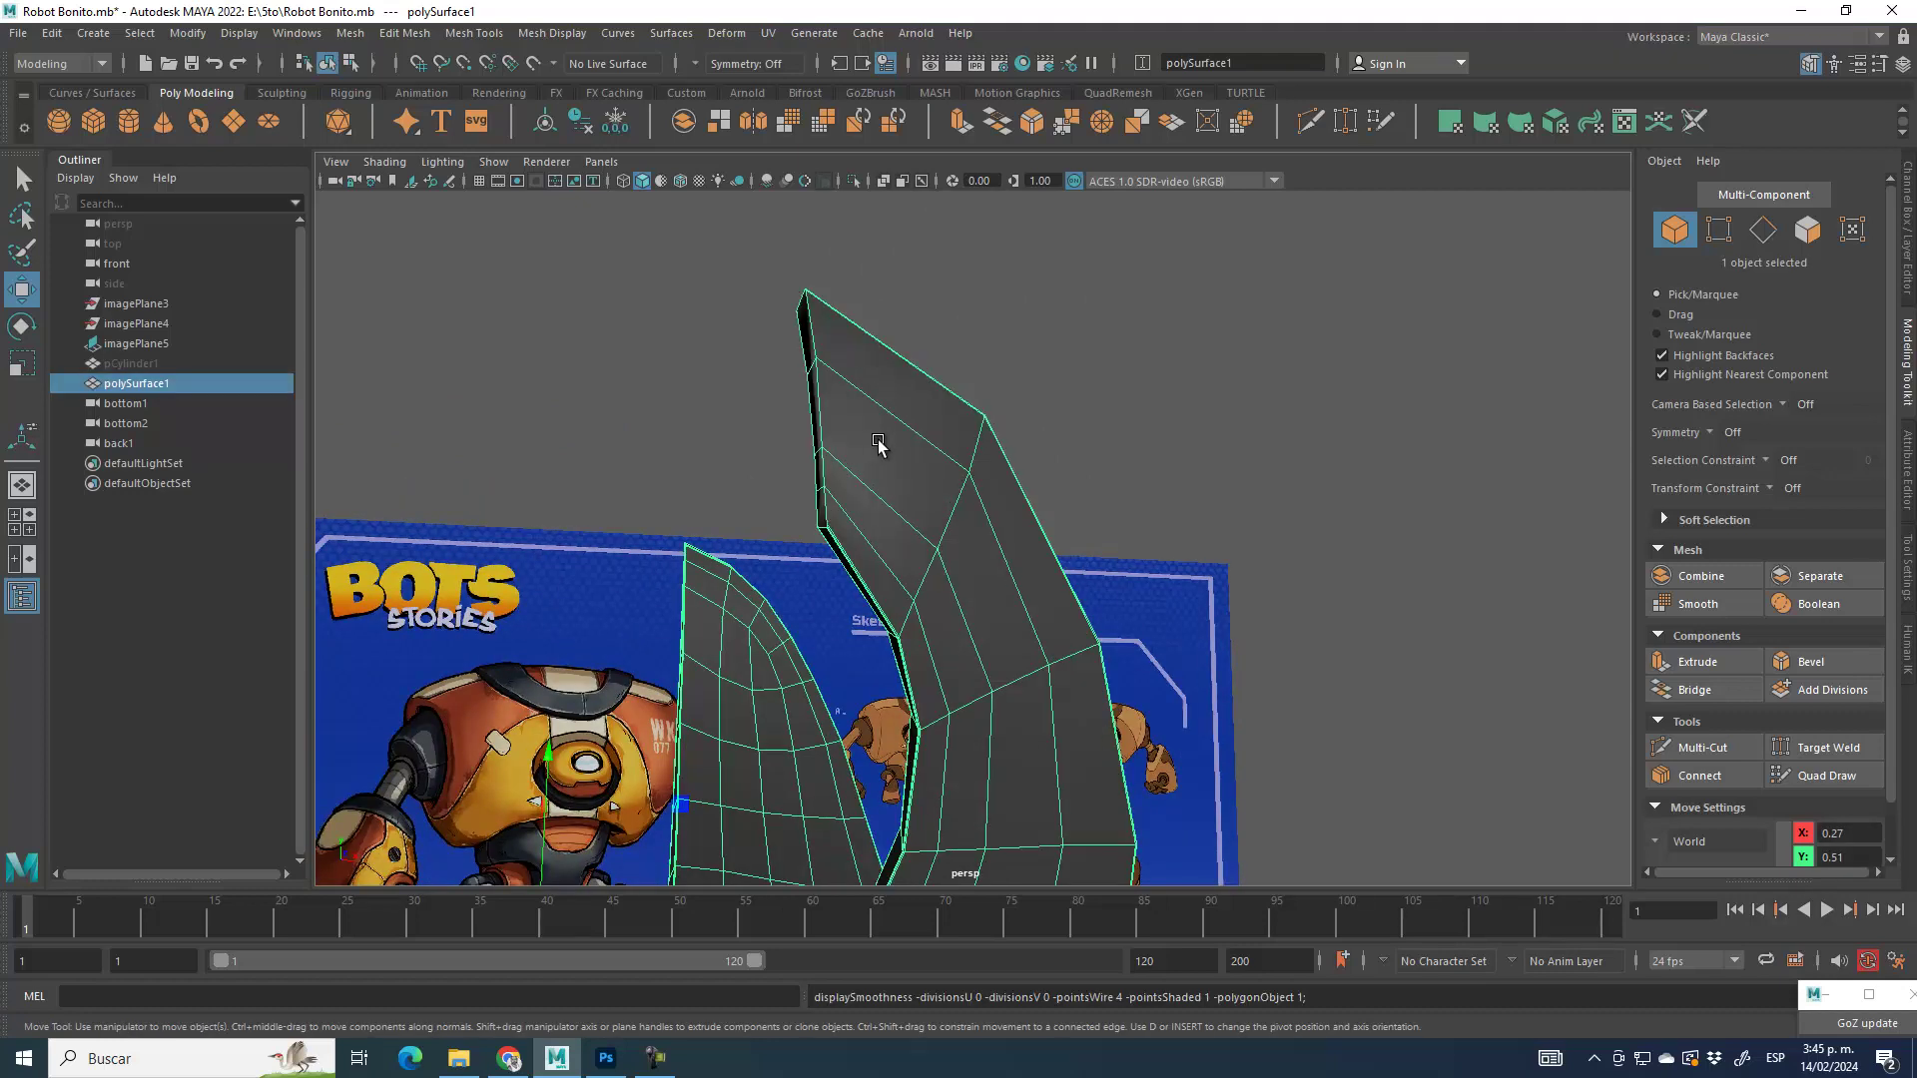
# Step: Try inserting an edge loop near the tall curved part's tip with Multi-Cut, and undo it
pyautogui.click(1763, 230)
pyautogui.click(1676, 751)
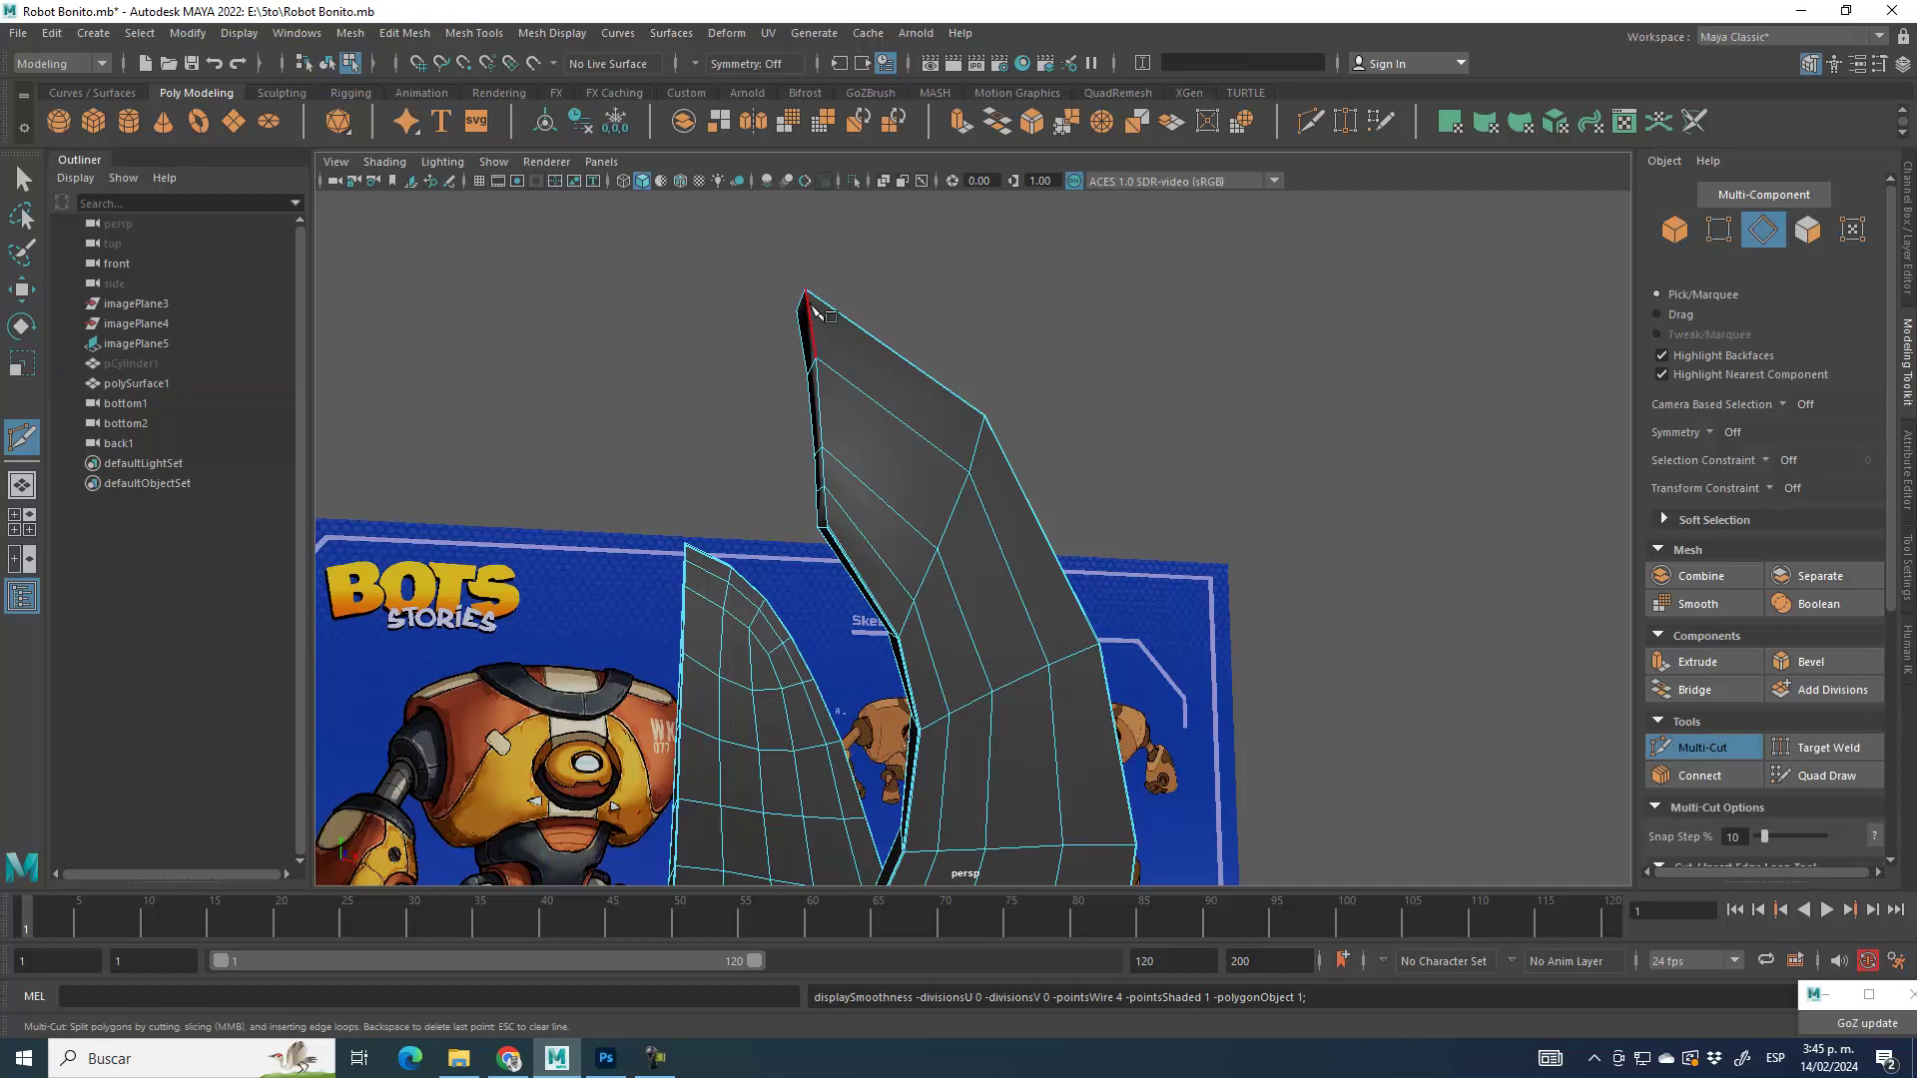
pyautogui.click(825, 345)
pyautogui.keyDown('alt'); pyautogui.moveTo(826, 346); pyautogui.dragTo(964, 349, button='right'); pyautogui.keyUp('alt')
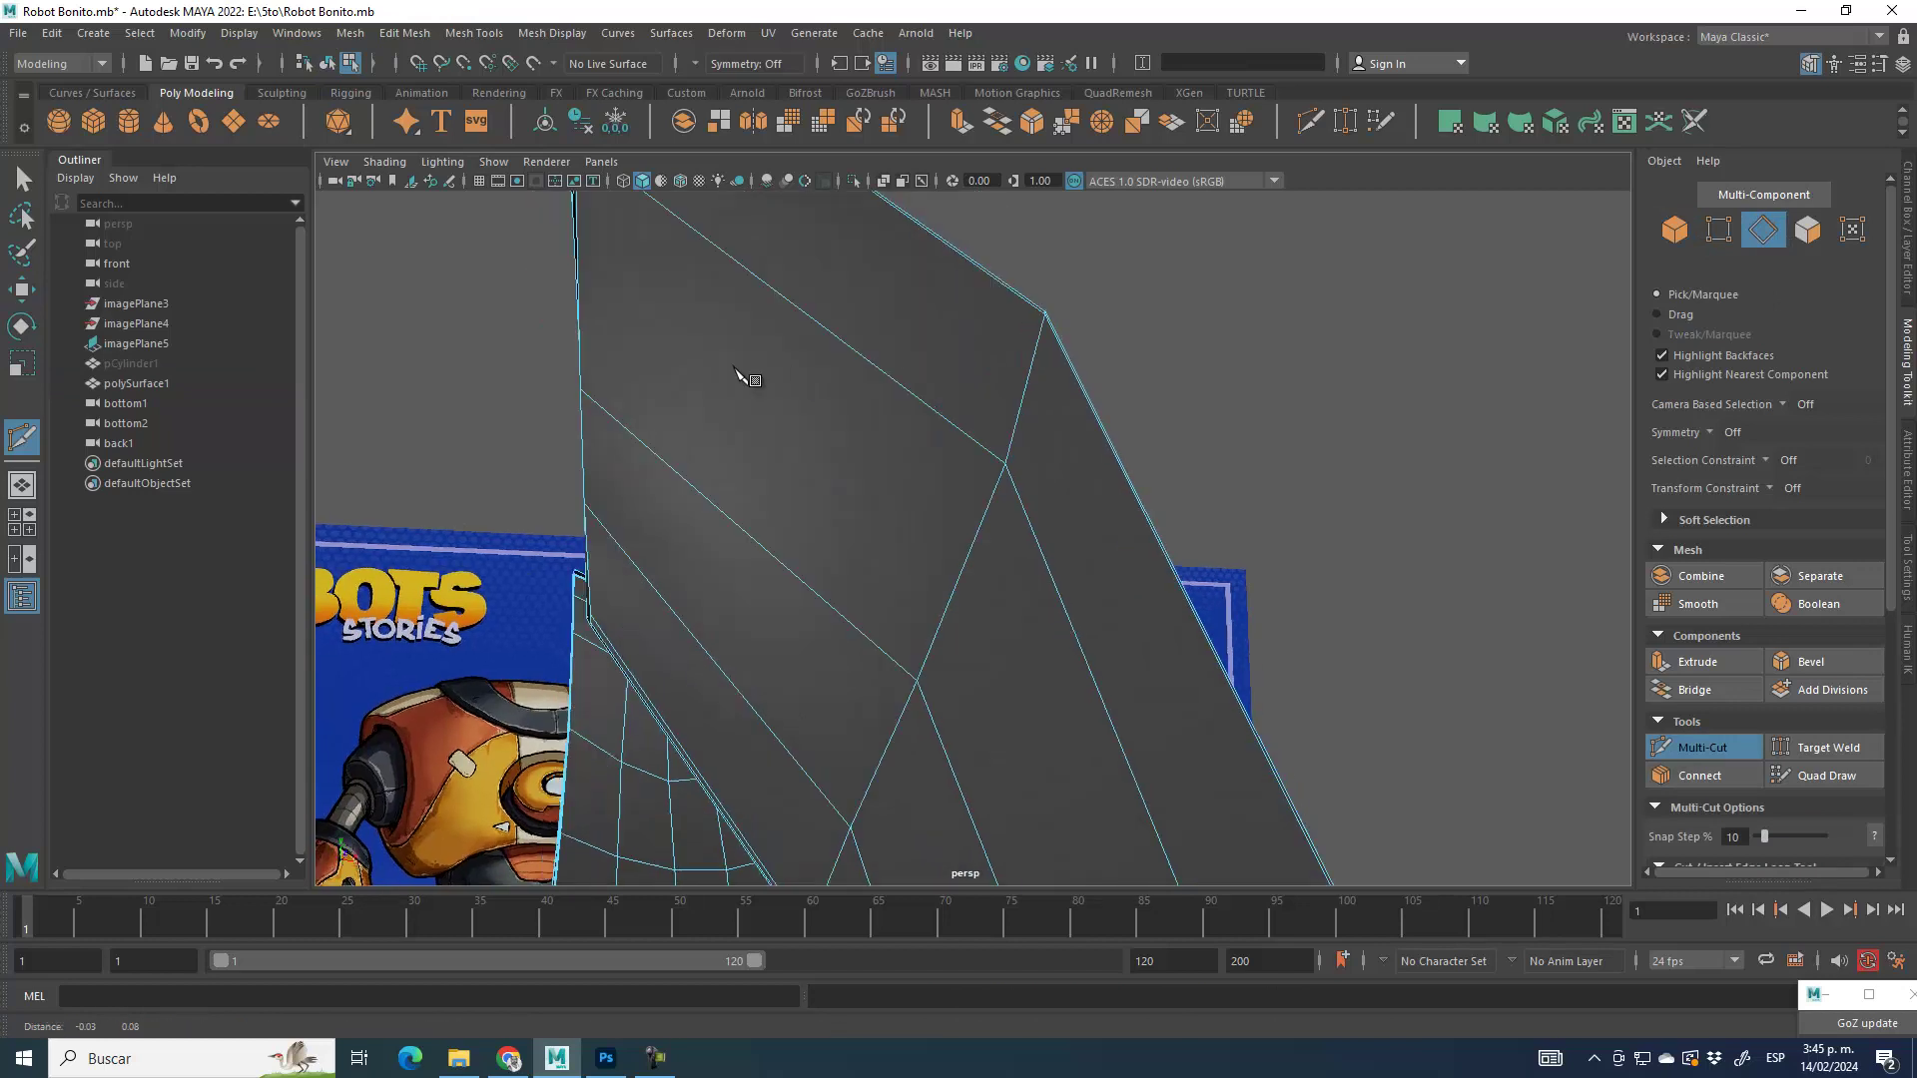
pyautogui.keyDown('alt'); pyautogui.moveTo(703, 287); pyautogui.dragTo(774, 479, button='middle'); pyautogui.keyUp('alt')
pyautogui.keyDown('alt'); pyautogui.moveTo(775, 489); pyautogui.dragTo(856, 438); pyautogui.keyUp('alt')
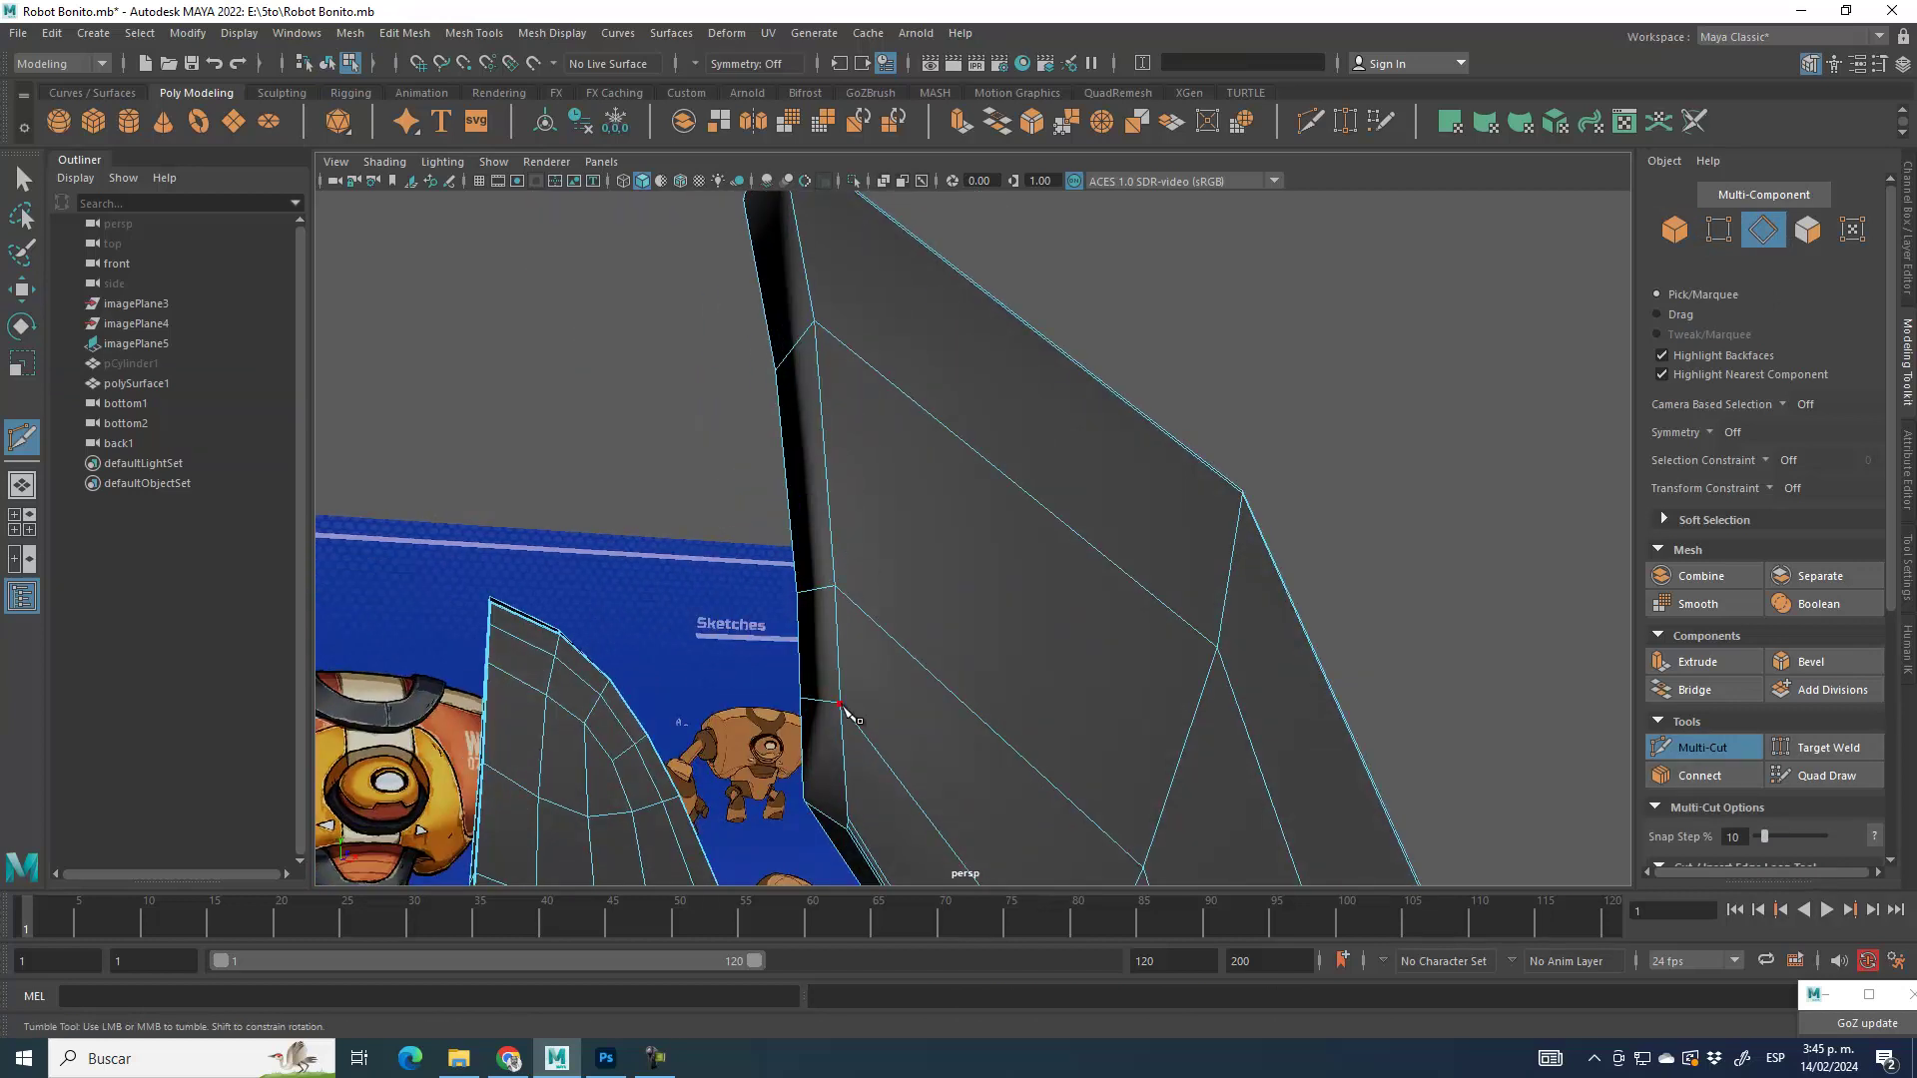
pyautogui.keyDown('ctrl'); pyautogui.click(819, 322); pyautogui.keyUp('ctrl')
pyautogui.hotkey('ctrl', 'z')
pyautogui.click(1733, 746)
# Step: Examine the smooth preview around the lower body and the small triangular hole, ending in unsmoothed display
pyautogui.click(1679, 235)
pyautogui.scroll(-5, 825, 561)
pyautogui.keyDown('alt'); pyautogui.moveTo(1114, 661); pyautogui.dragTo(1041, 539); pyautogui.keyUp('alt')
pyautogui.press('3')
pyautogui.click(1096, 359)
pyautogui.keyDown('alt'); pyautogui.moveTo(1274, 685); pyautogui.dragTo(865, 639); pyautogui.keyUp('alt')
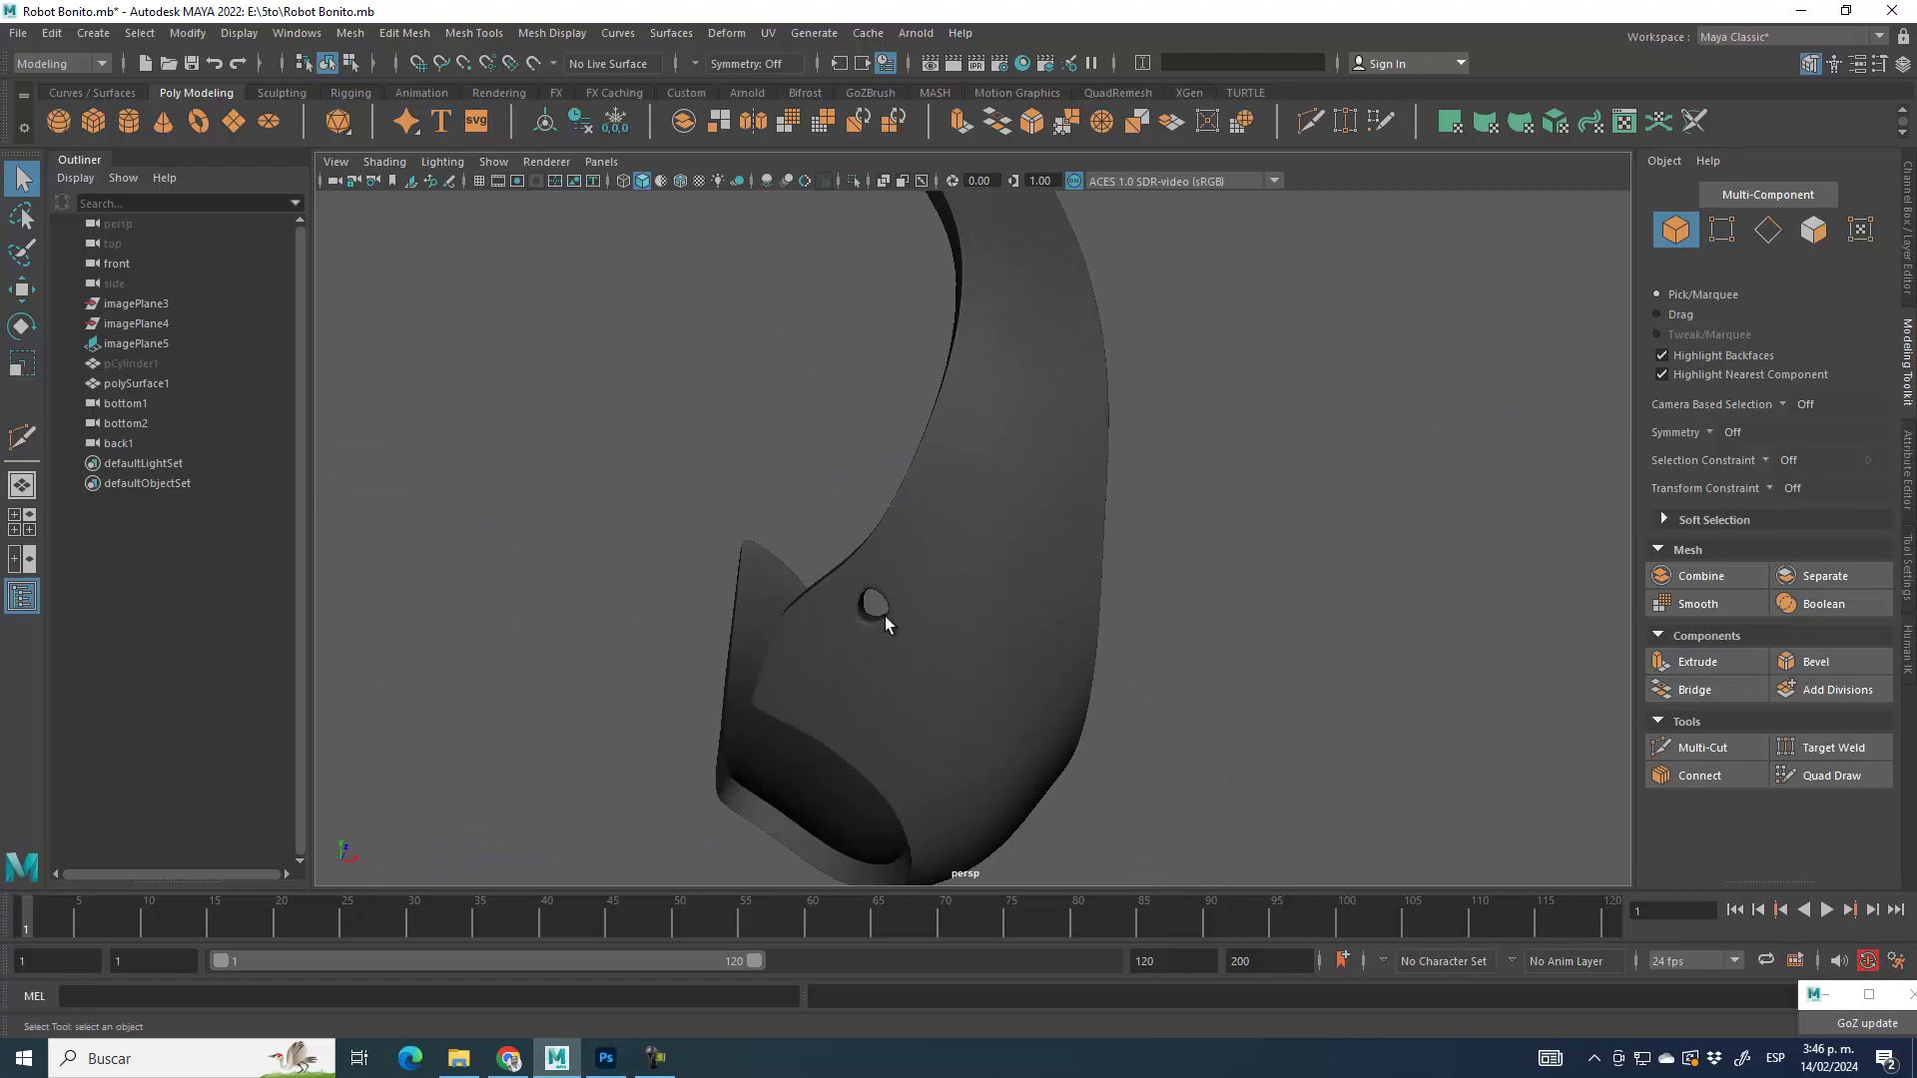
pyautogui.click(951, 629)
pyautogui.press('1')
pyautogui.scroll(5, 940, 631)
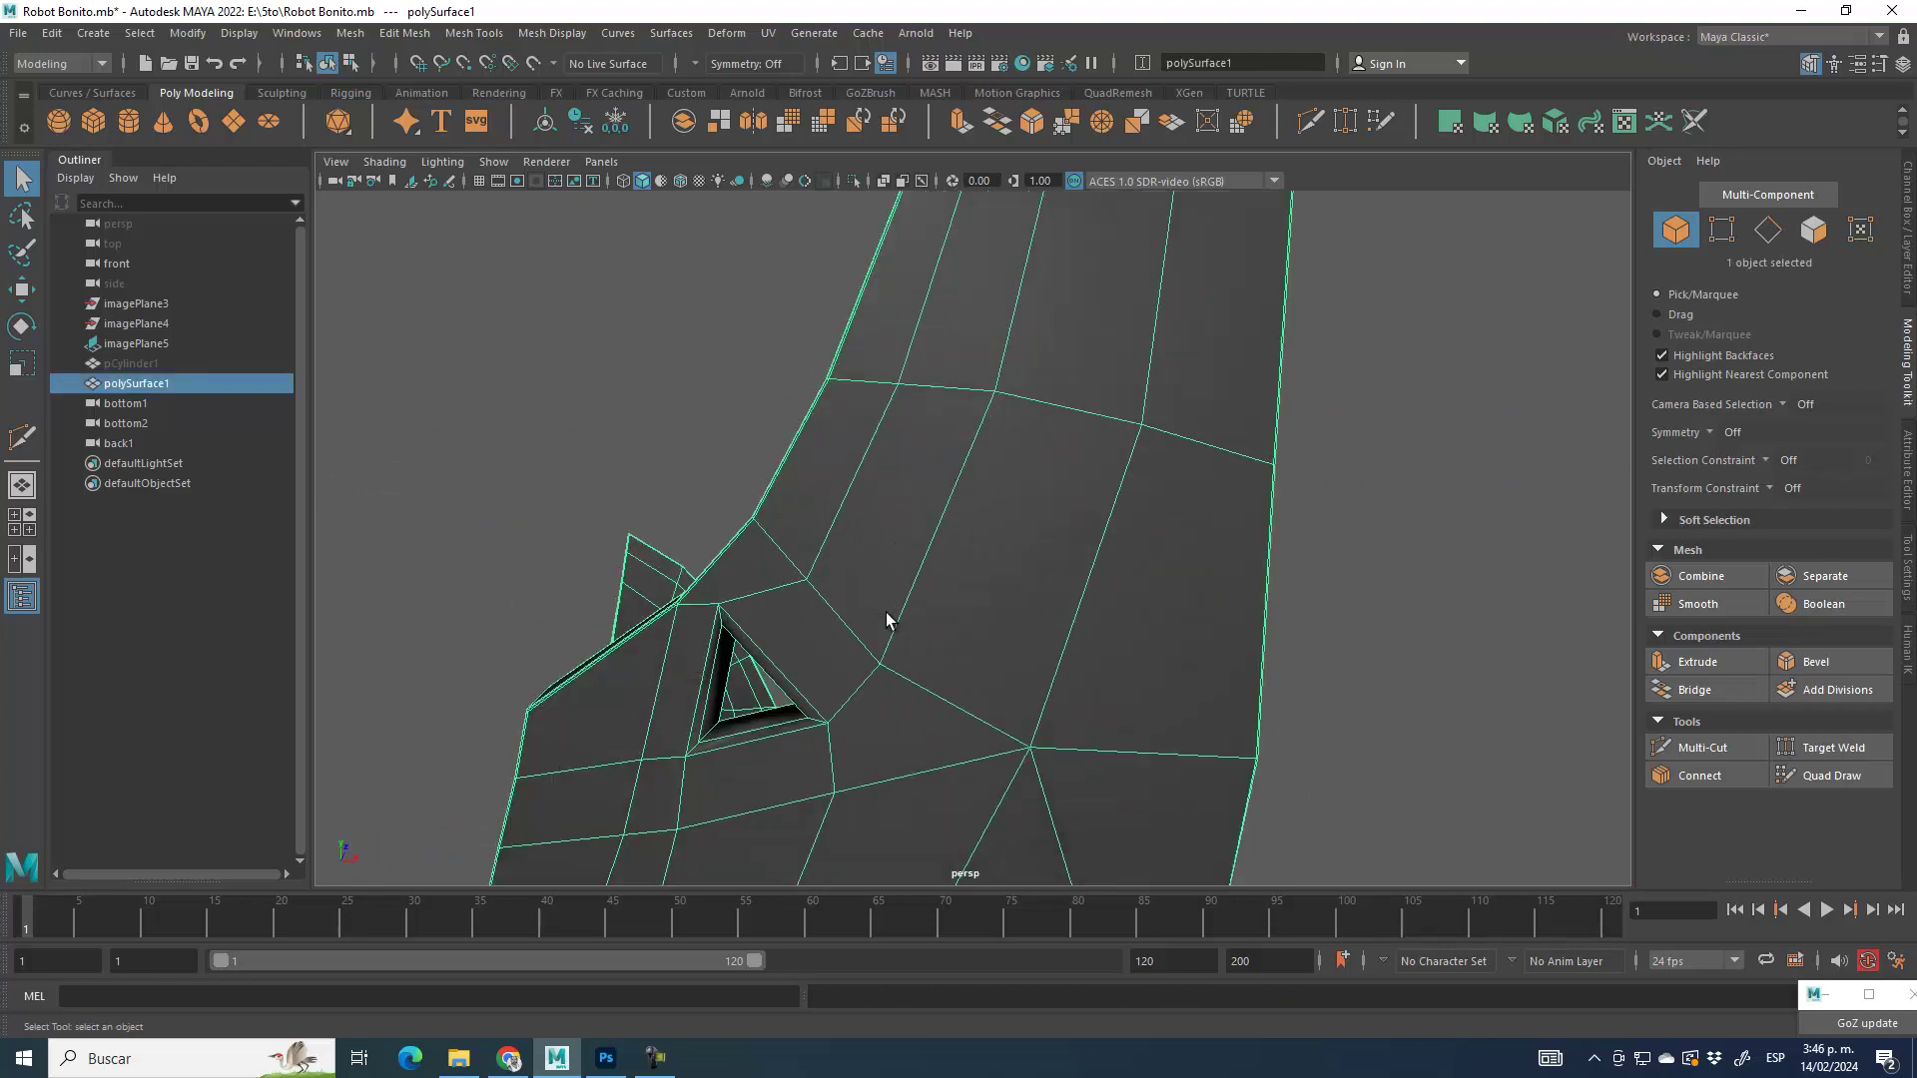
pyautogui.keyDown('alt'); pyautogui.moveTo(789, 669); pyautogui.dragTo(798, 449); pyautogui.keyUp('alt')
pyautogui.click(1776, 233)
pyautogui.click(1700, 747)
pyautogui.keyDown('alt'); pyautogui.moveTo(716, 632); pyautogui.dragTo(842, 418); pyautogui.keyUp('alt')
pyautogui.keyDown('alt'); pyautogui.moveTo(841, 417); pyautogui.dragTo(907, 446, button='right'); pyautogui.keyUp('alt')
pyautogui.keyDown('alt'); pyautogui.moveTo(880, 318); pyautogui.dragTo(882, 387, button='middle'); pyautogui.keyUp('alt')
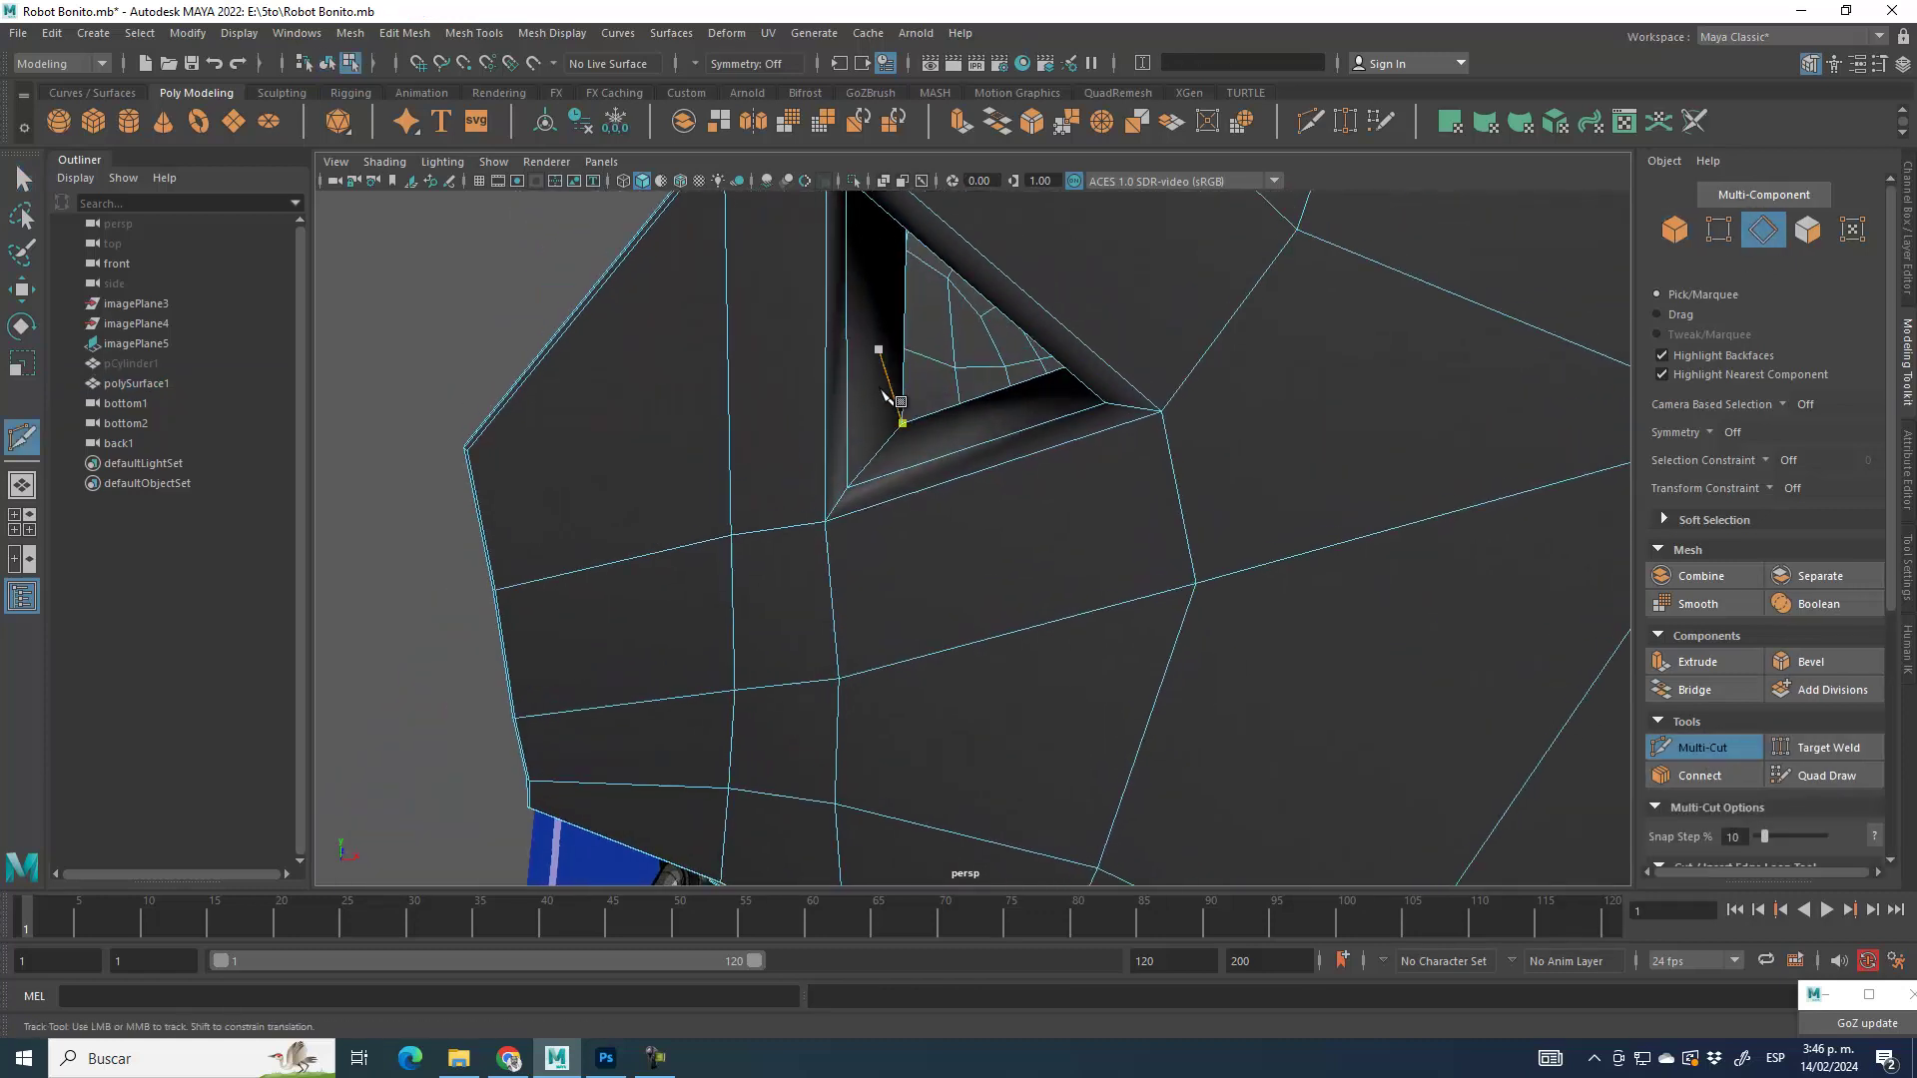
pyautogui.scroll(2, 883, 392)
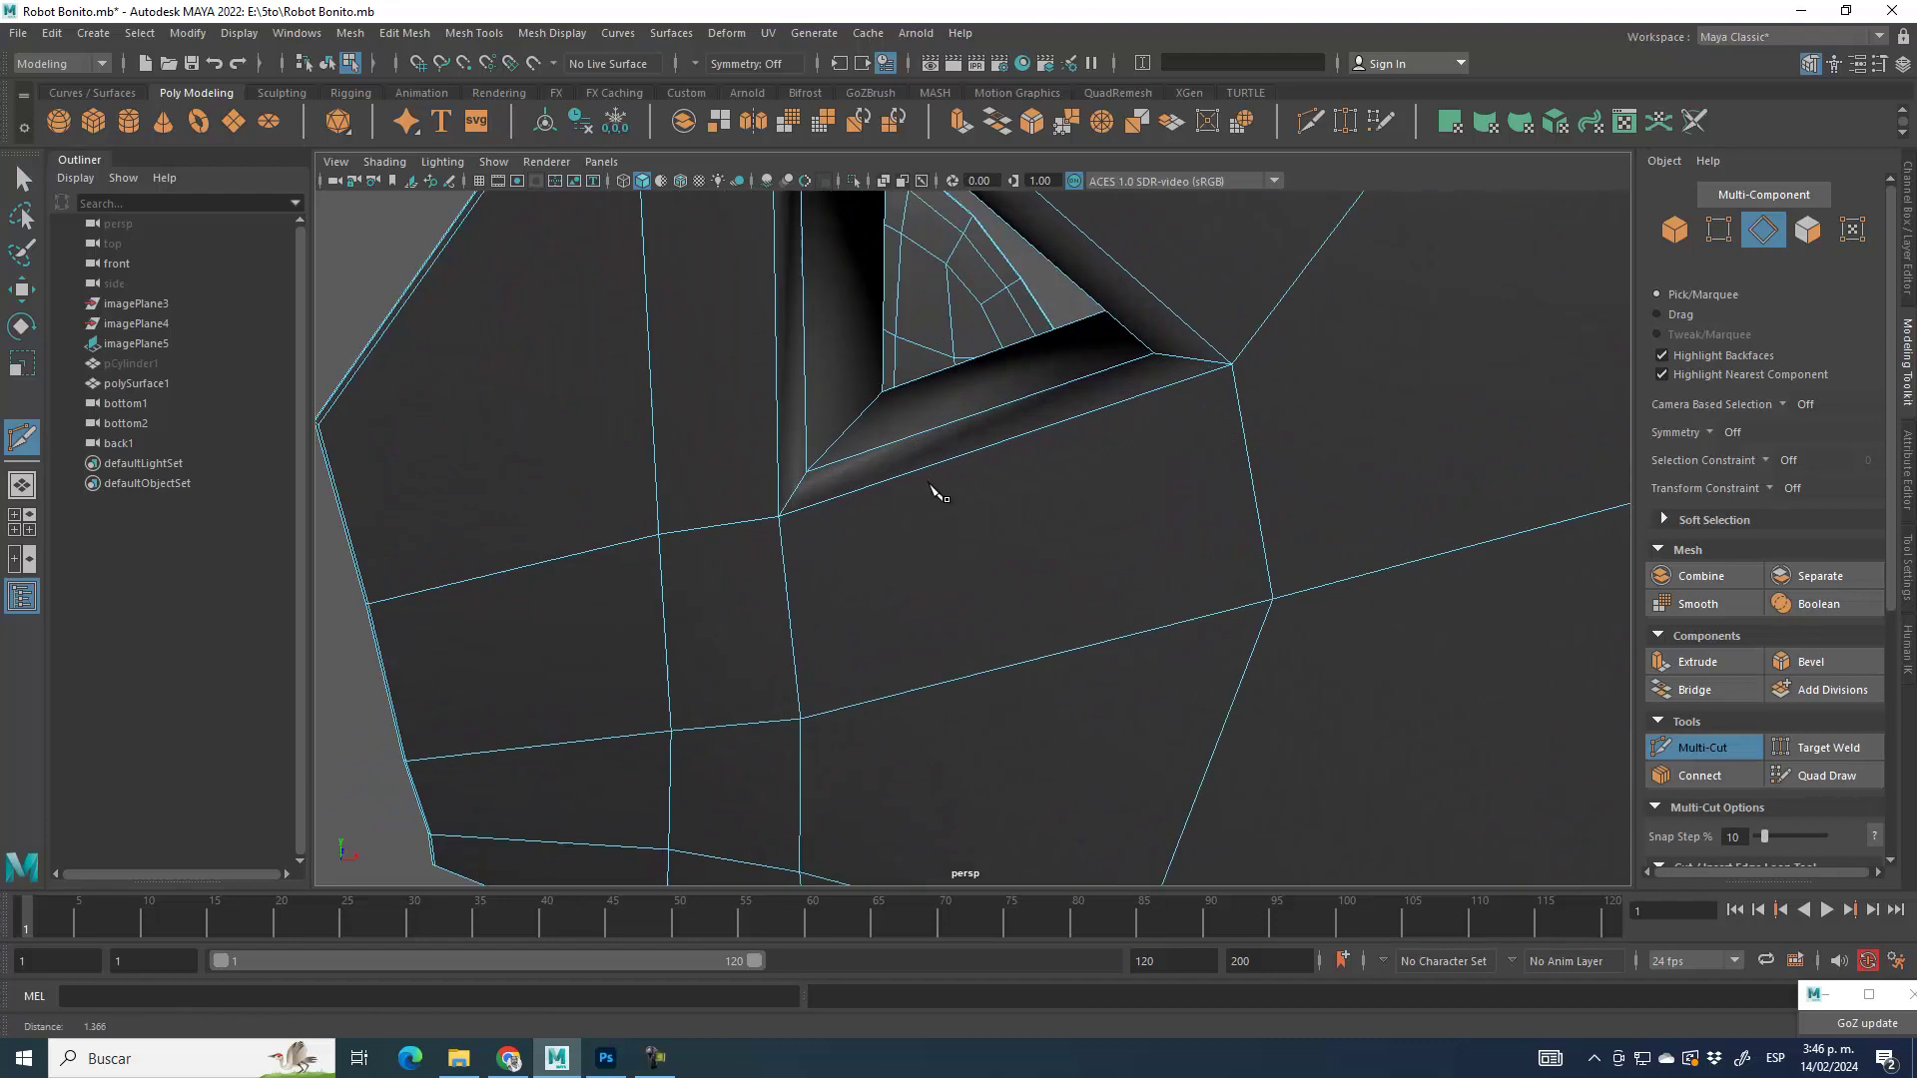
pyautogui.click(1730, 752)
# Step: Select the edge loops running through the three corners of the triangular hole
pyautogui.click(1766, 228)
pyautogui.doubleClick(852, 418)
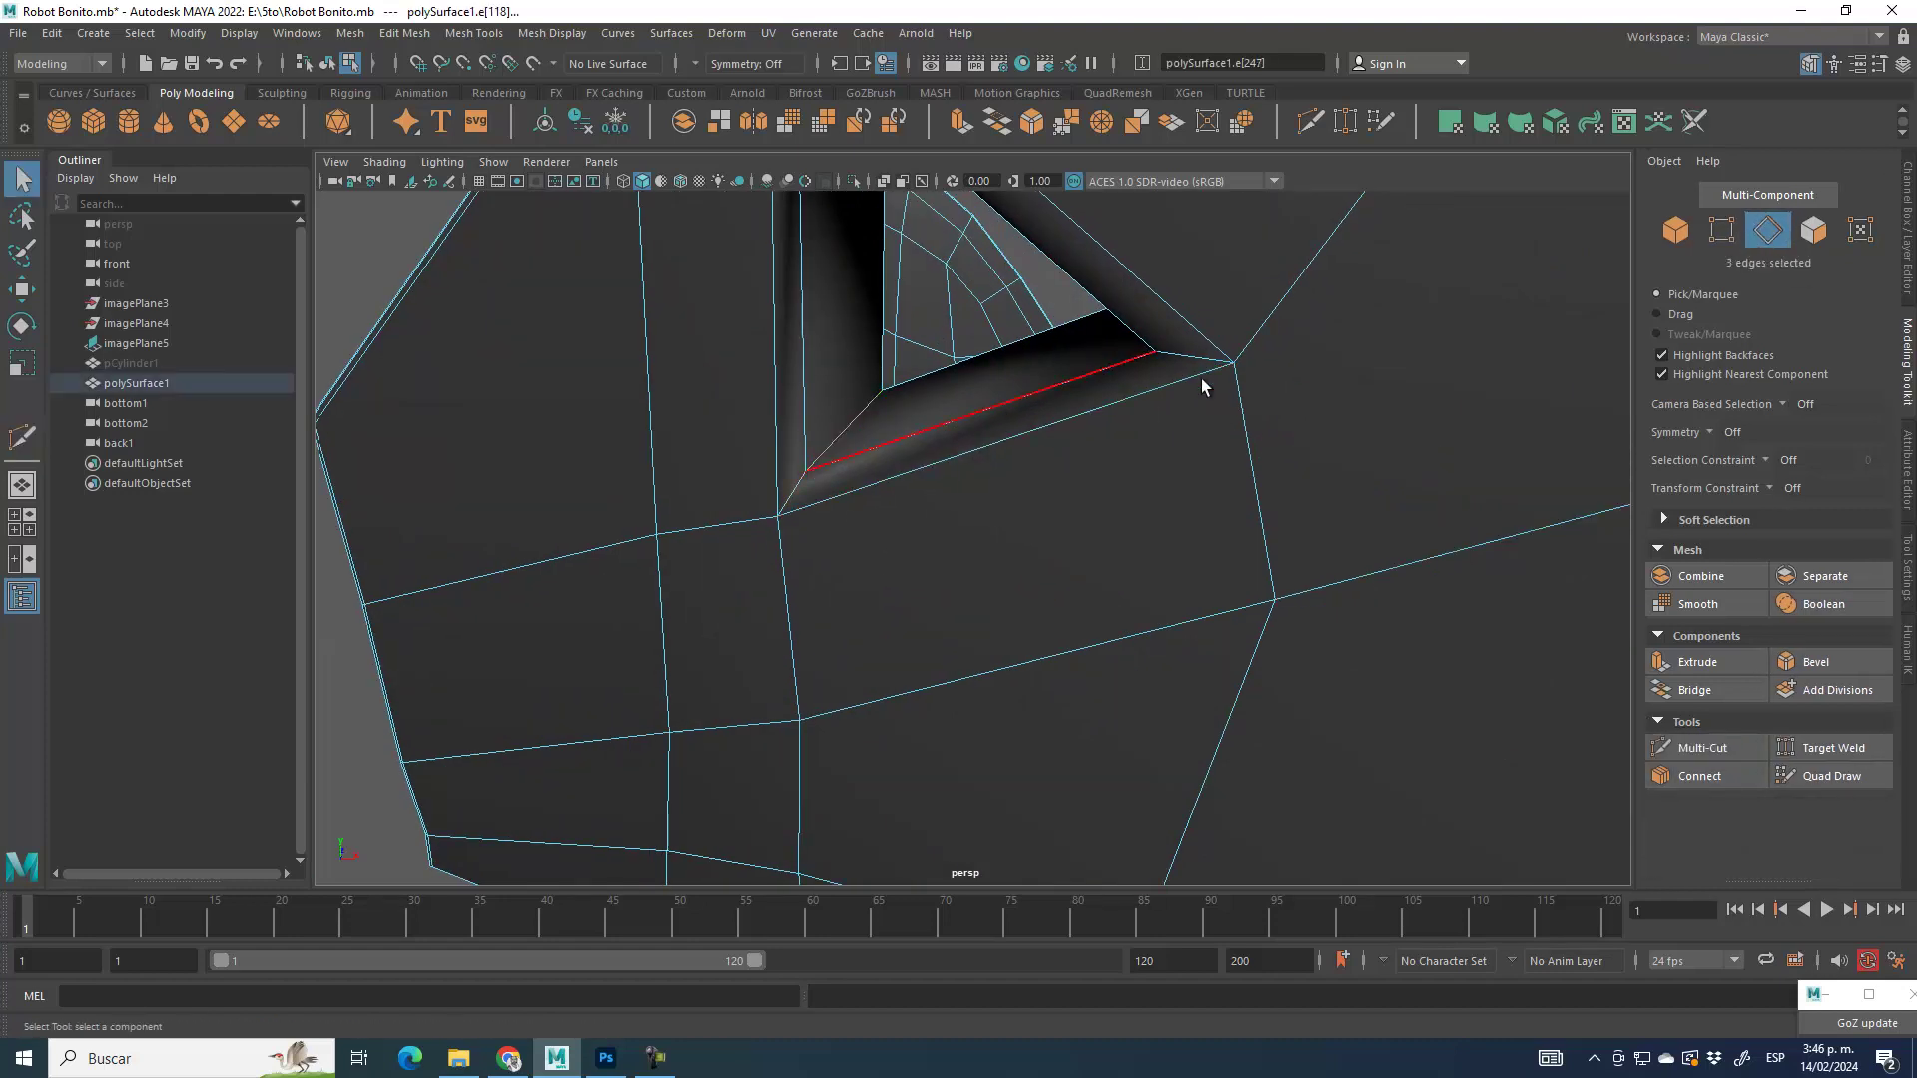
pyautogui.keyDown('alt'); pyautogui.moveTo(1130, 398); pyautogui.dragTo(1467, 297); pyautogui.keyUp('alt')
pyautogui.keyDown('alt'); pyautogui.moveTo(1510, 270); pyautogui.dragTo(1264, 412, button='middle'); pyautogui.keyUp('alt')
pyautogui.keyDown('alt'); pyautogui.moveTo(1341, 441); pyautogui.dragTo(1155, 368); pyautogui.keyUp('alt')
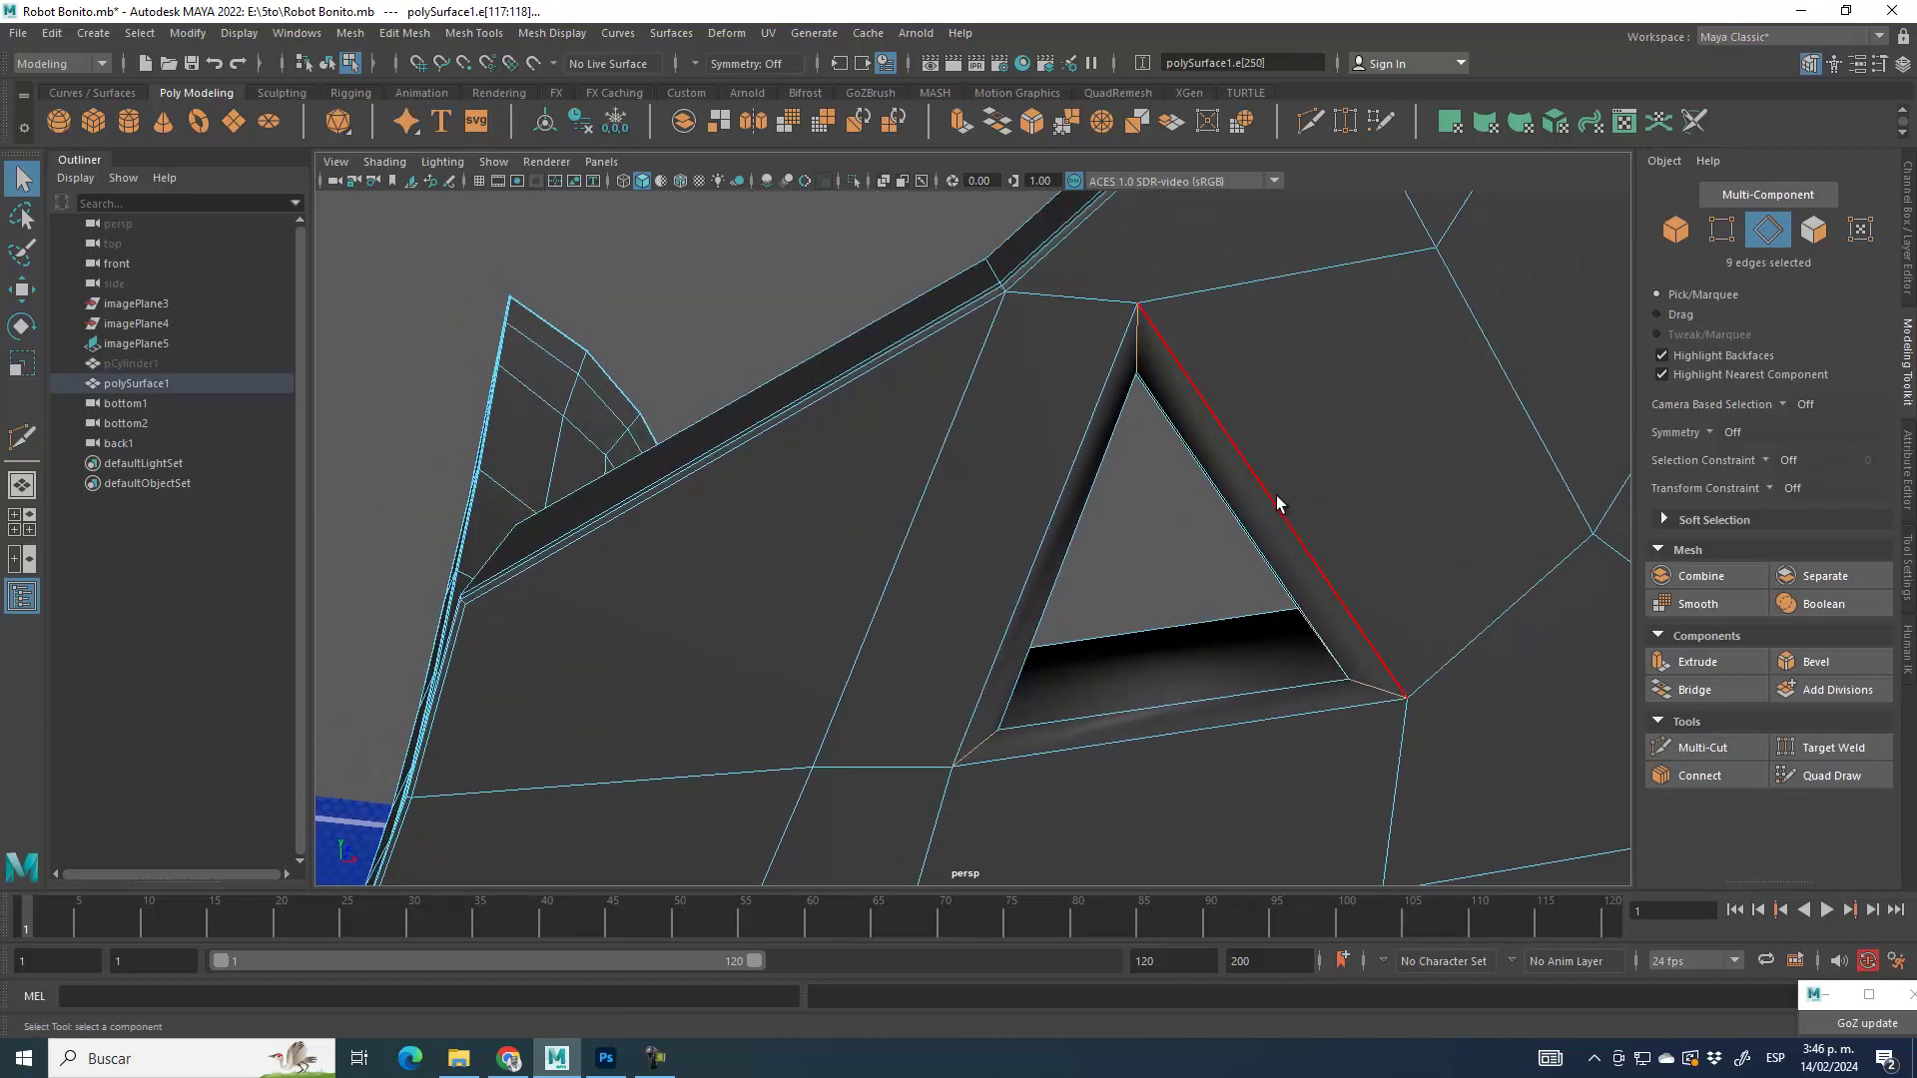
# Step: Bevel the hole's selected corner edges with fraction 0.02 and 2 segments
pyautogui.click(1841, 659)
pyautogui.click(1146, 281)
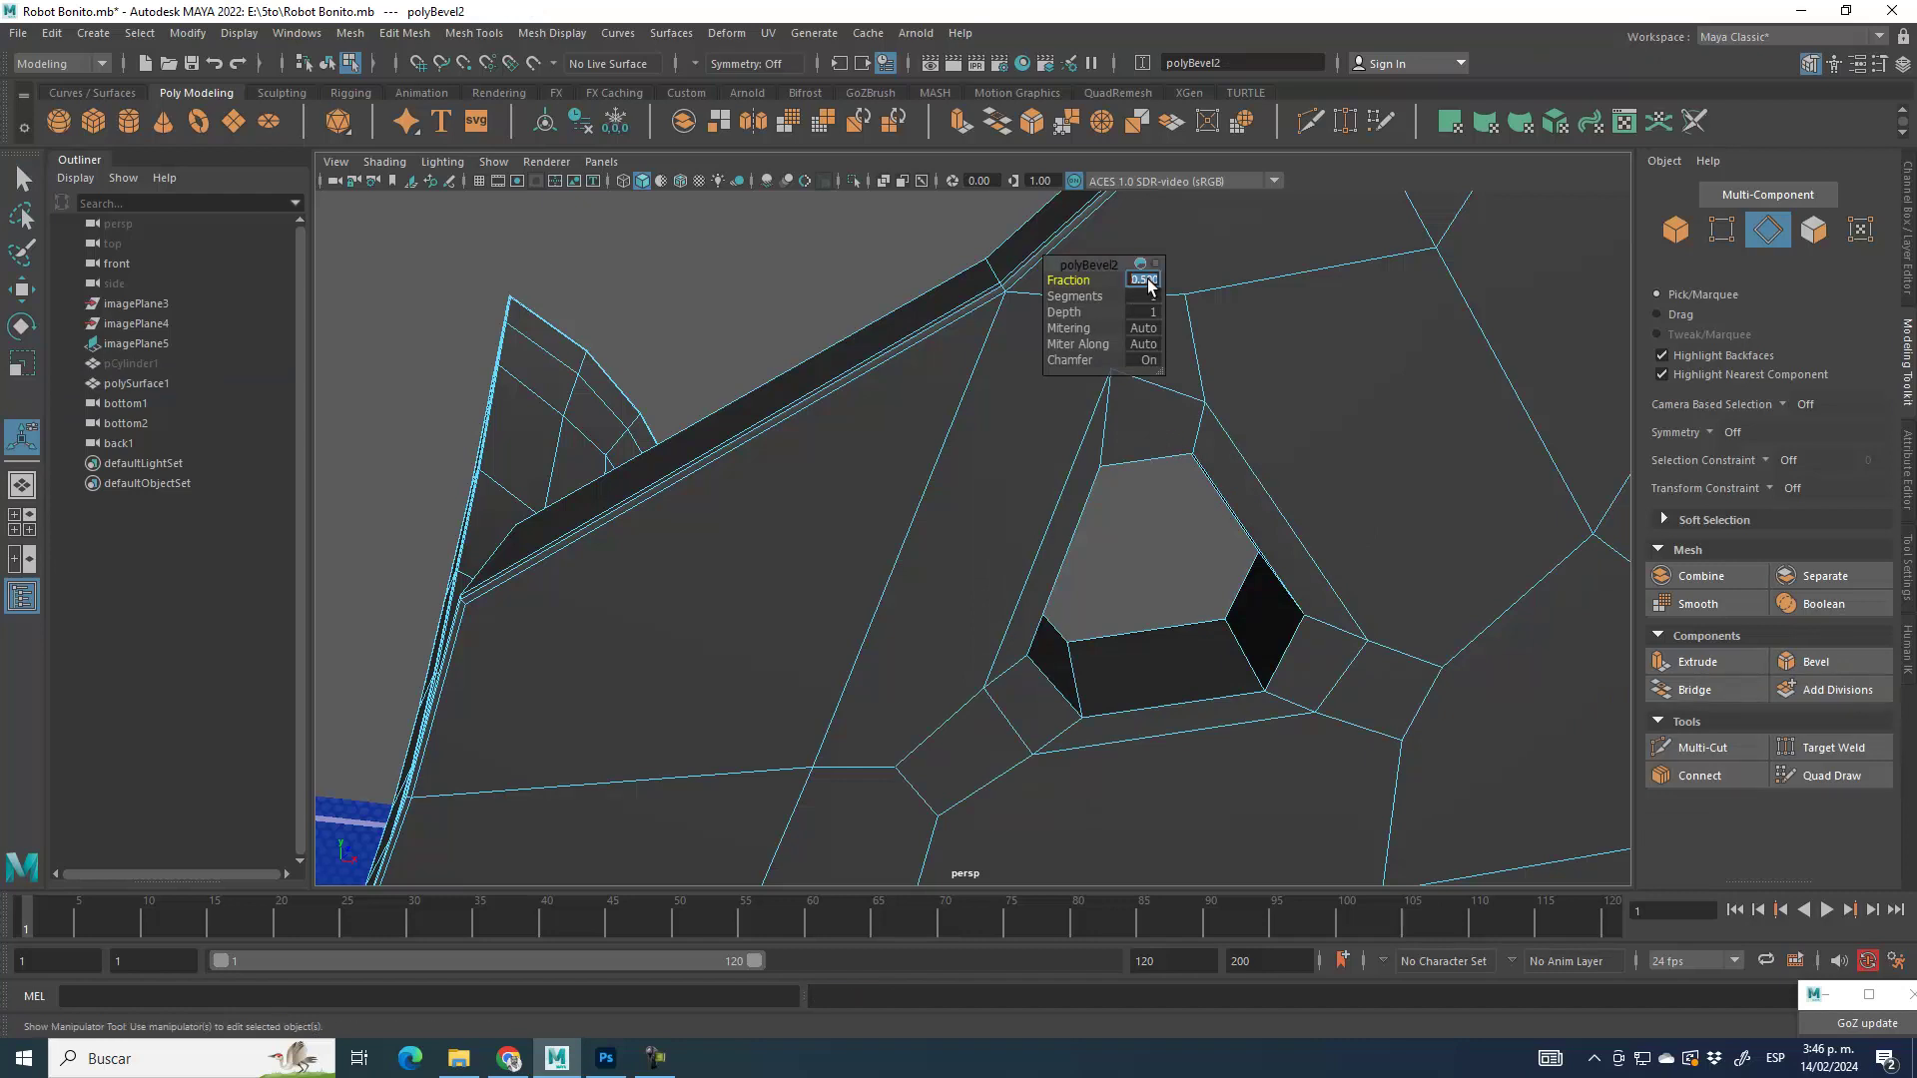
pyautogui.write('0.1')
pyautogui.press('Return')
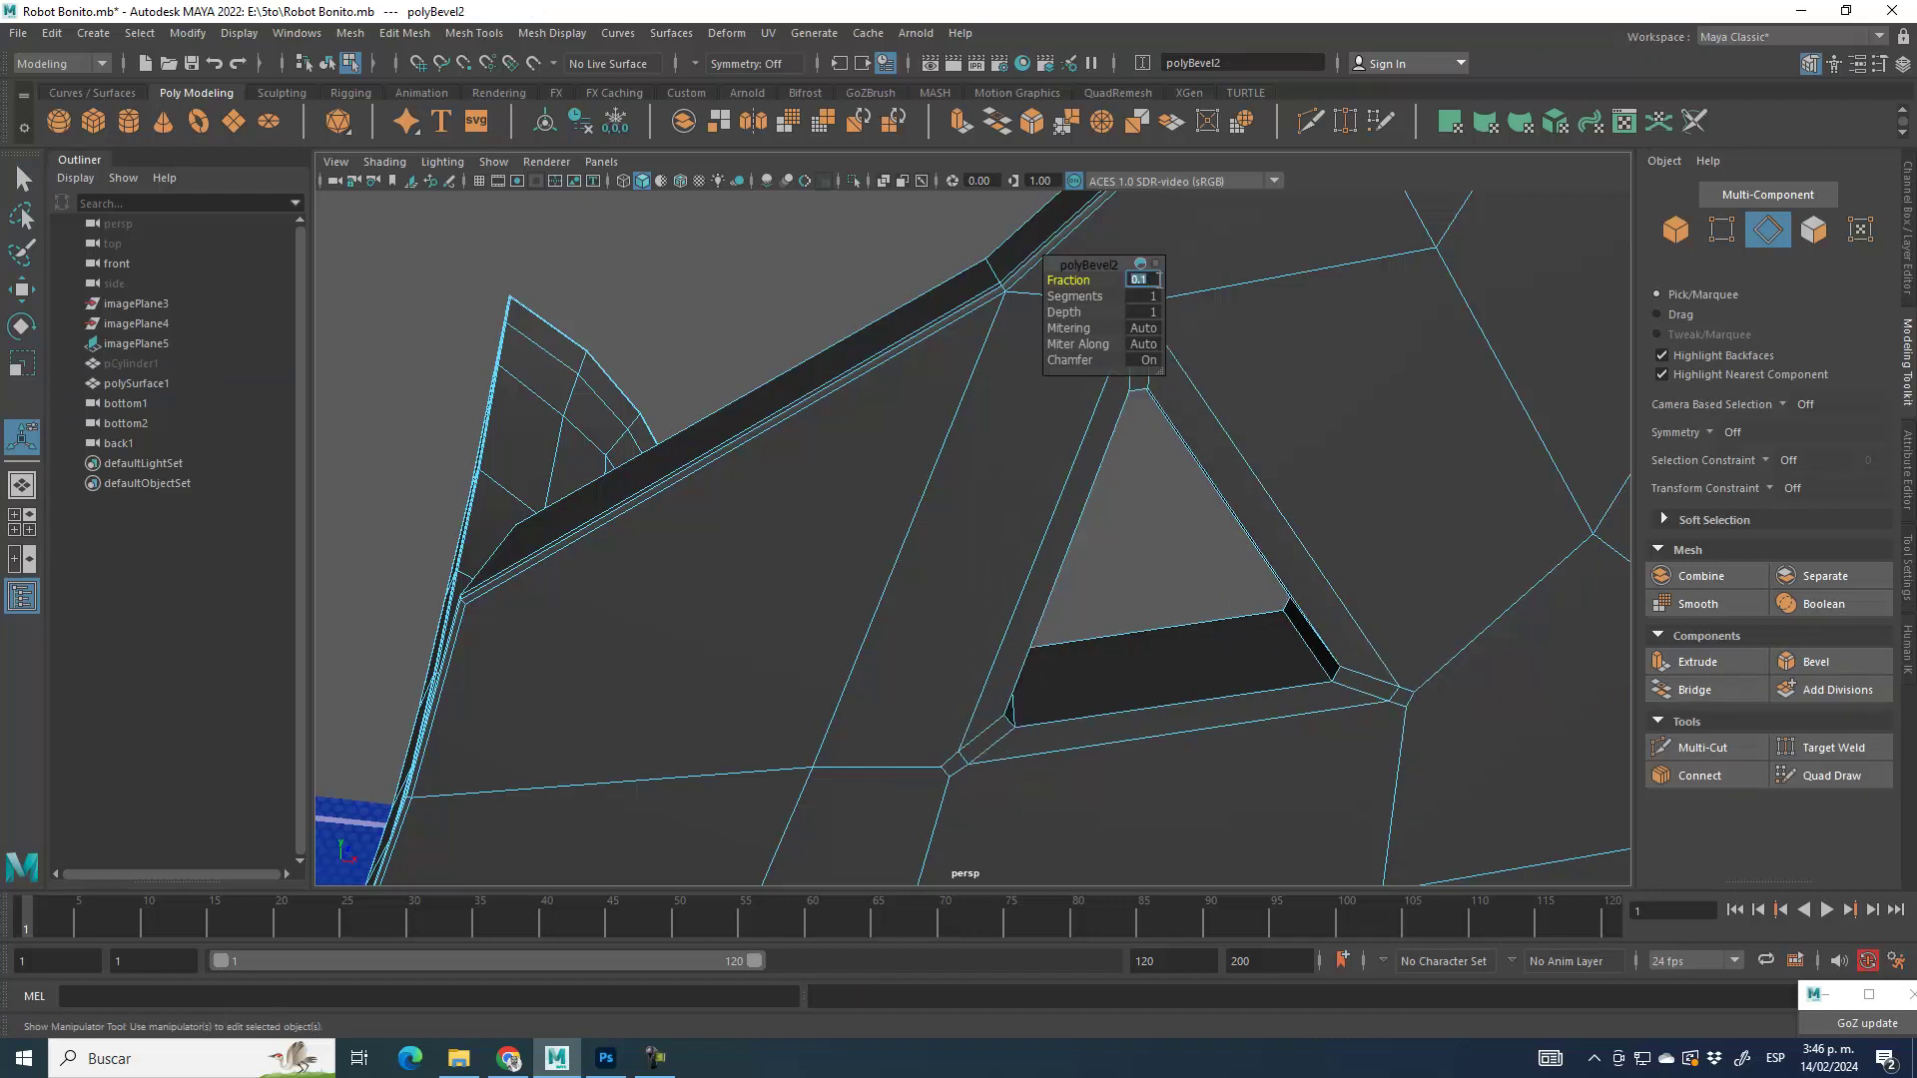
pyautogui.click(1145, 297)
pyautogui.write('2')
pyautogui.press('Return')
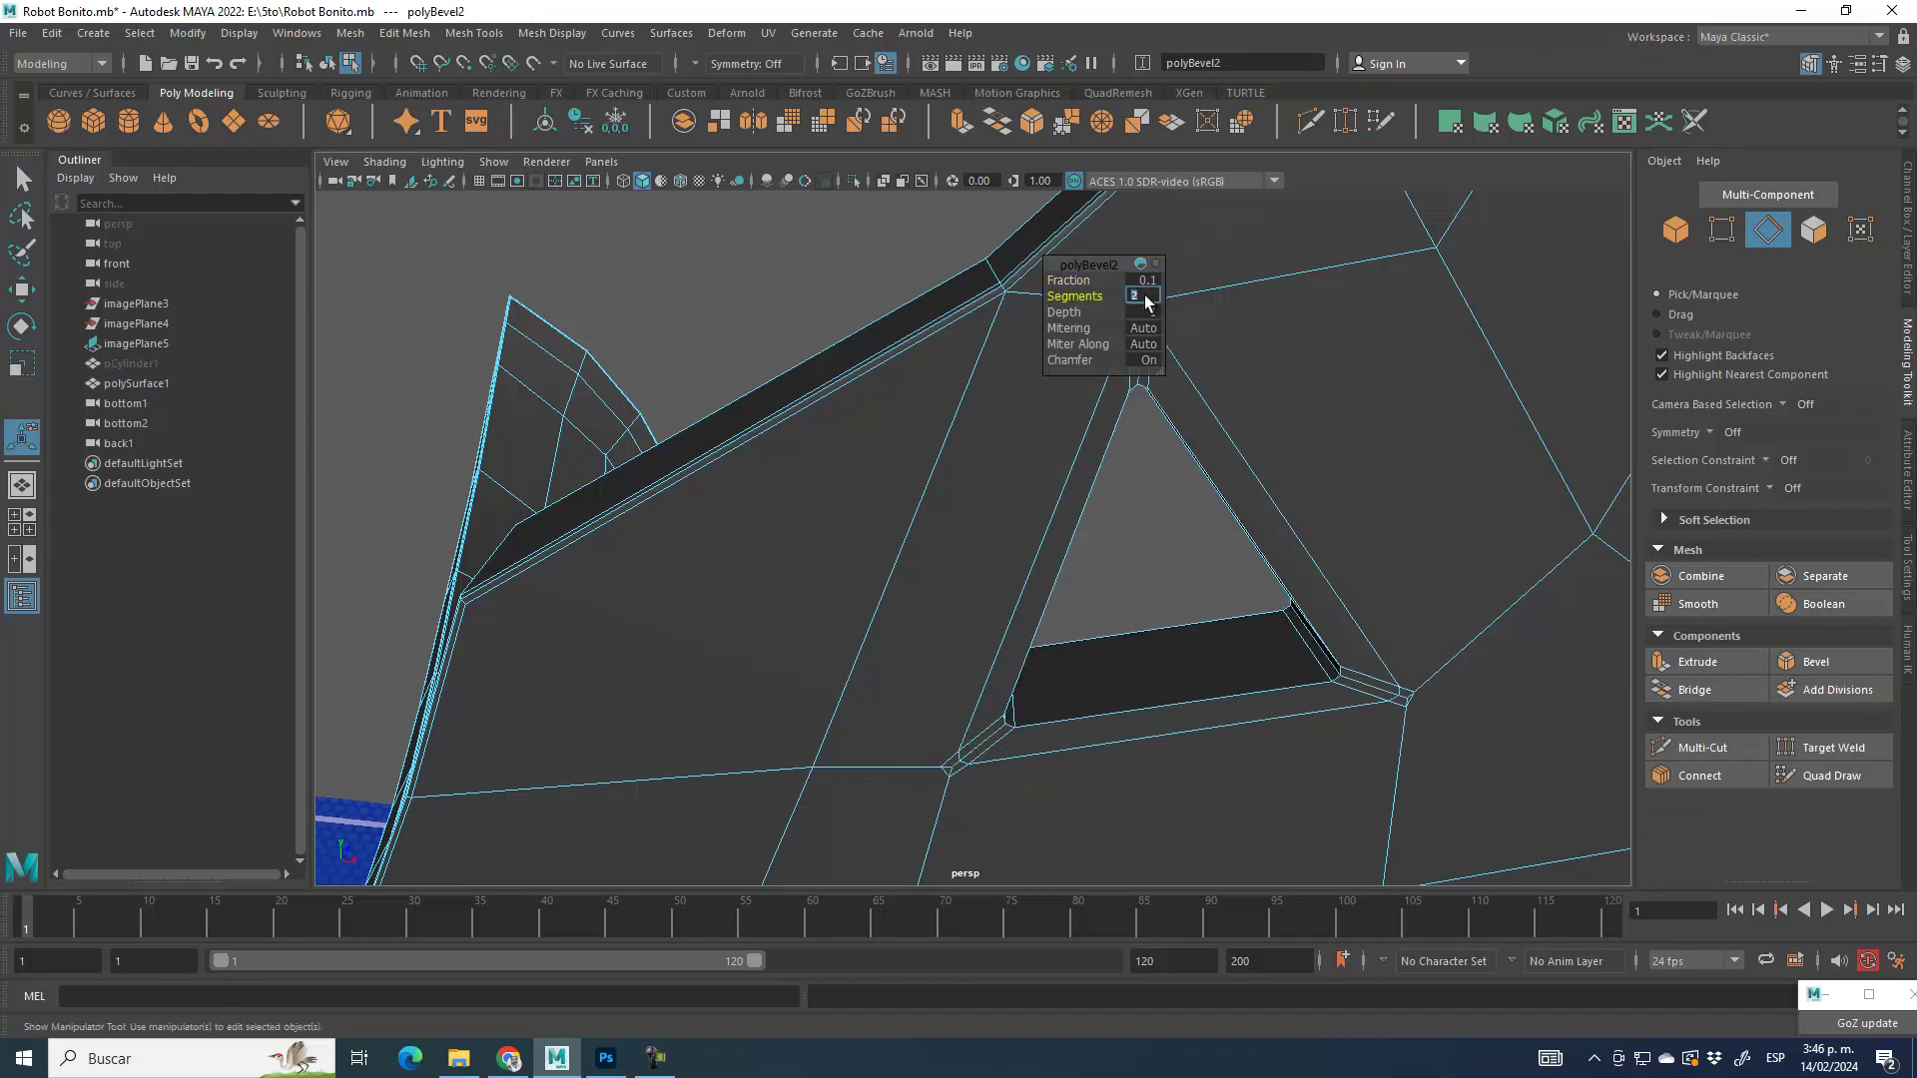
pyautogui.click(1152, 282)
pyautogui.press('Return')
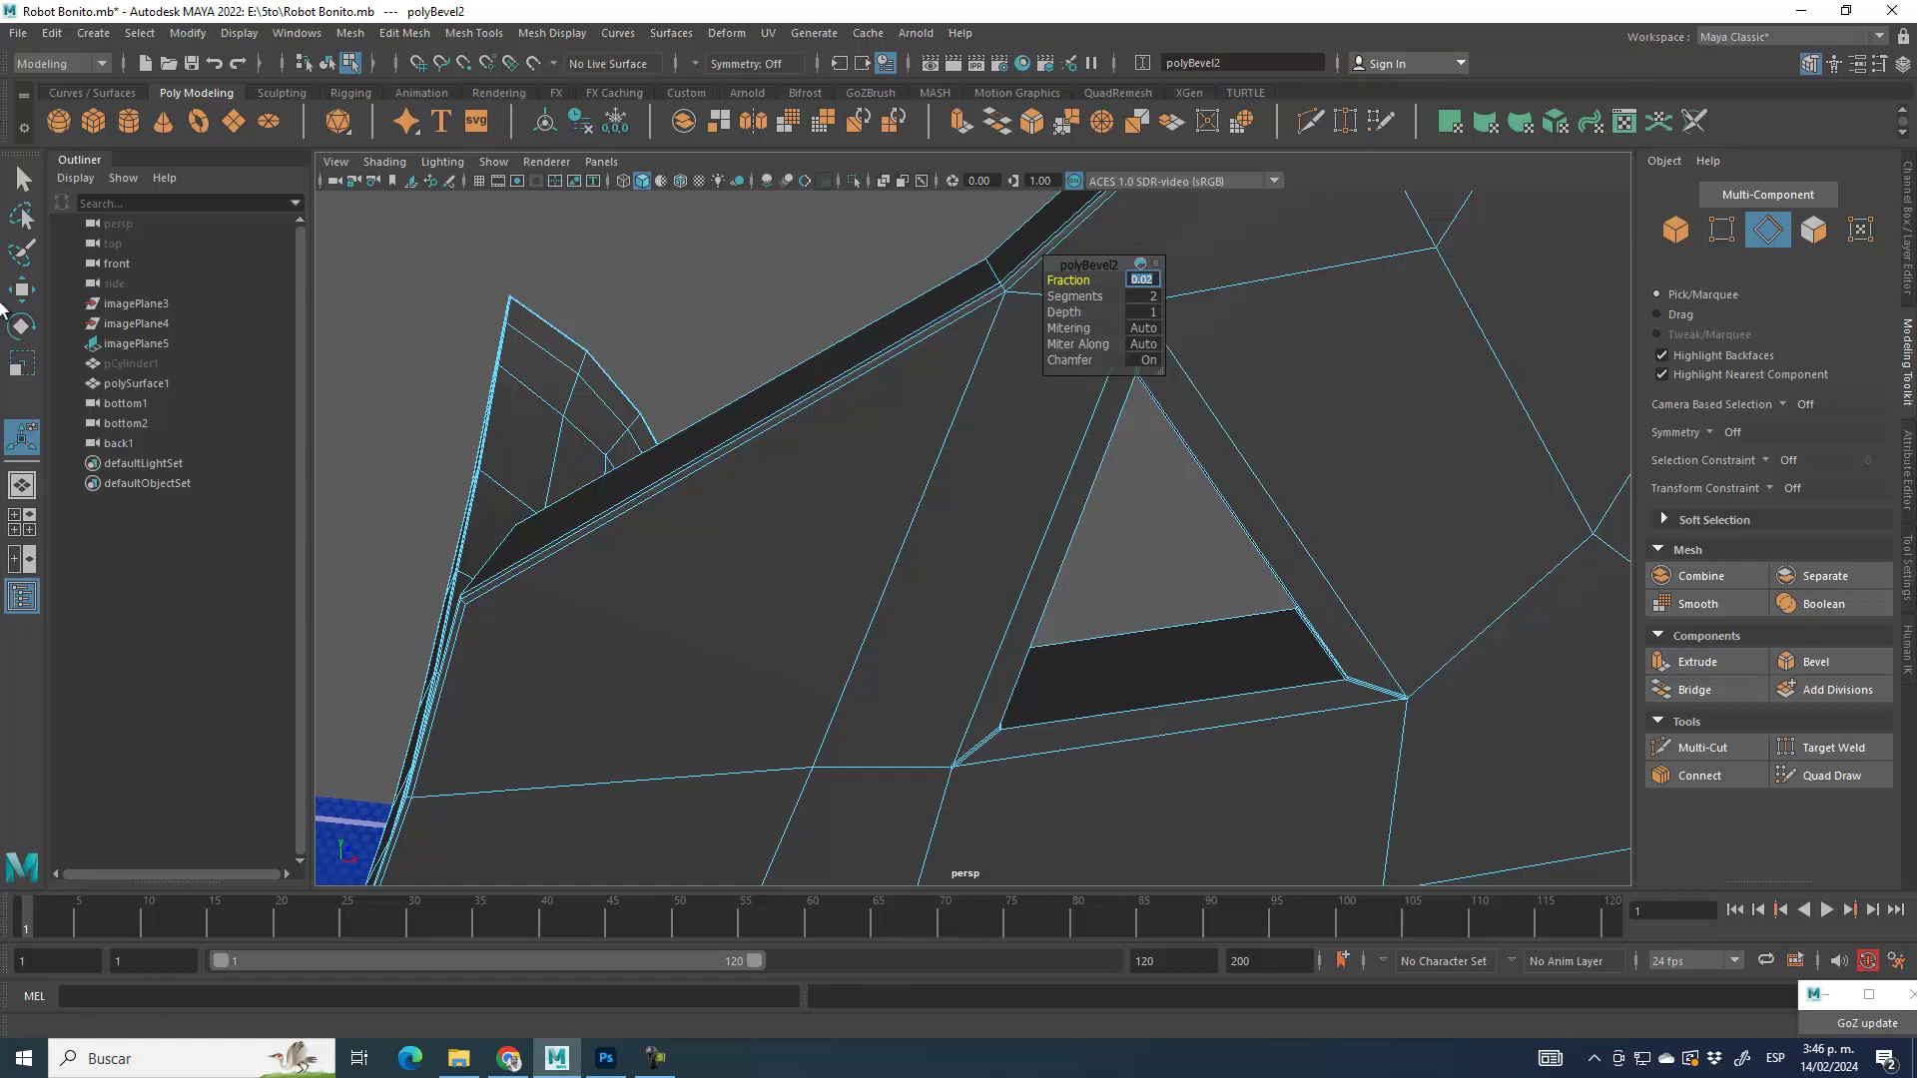
# Step: Insert an edge loop with Multi-Cut around the triangular hole's inner wall, close to its front rim
pyautogui.click(1702, 748)
pyautogui.click(1001, 729)
pyautogui.keyDown('alt'); pyautogui.moveTo(1129, 677); pyautogui.dragTo(1227, 697); pyautogui.keyUp('alt')
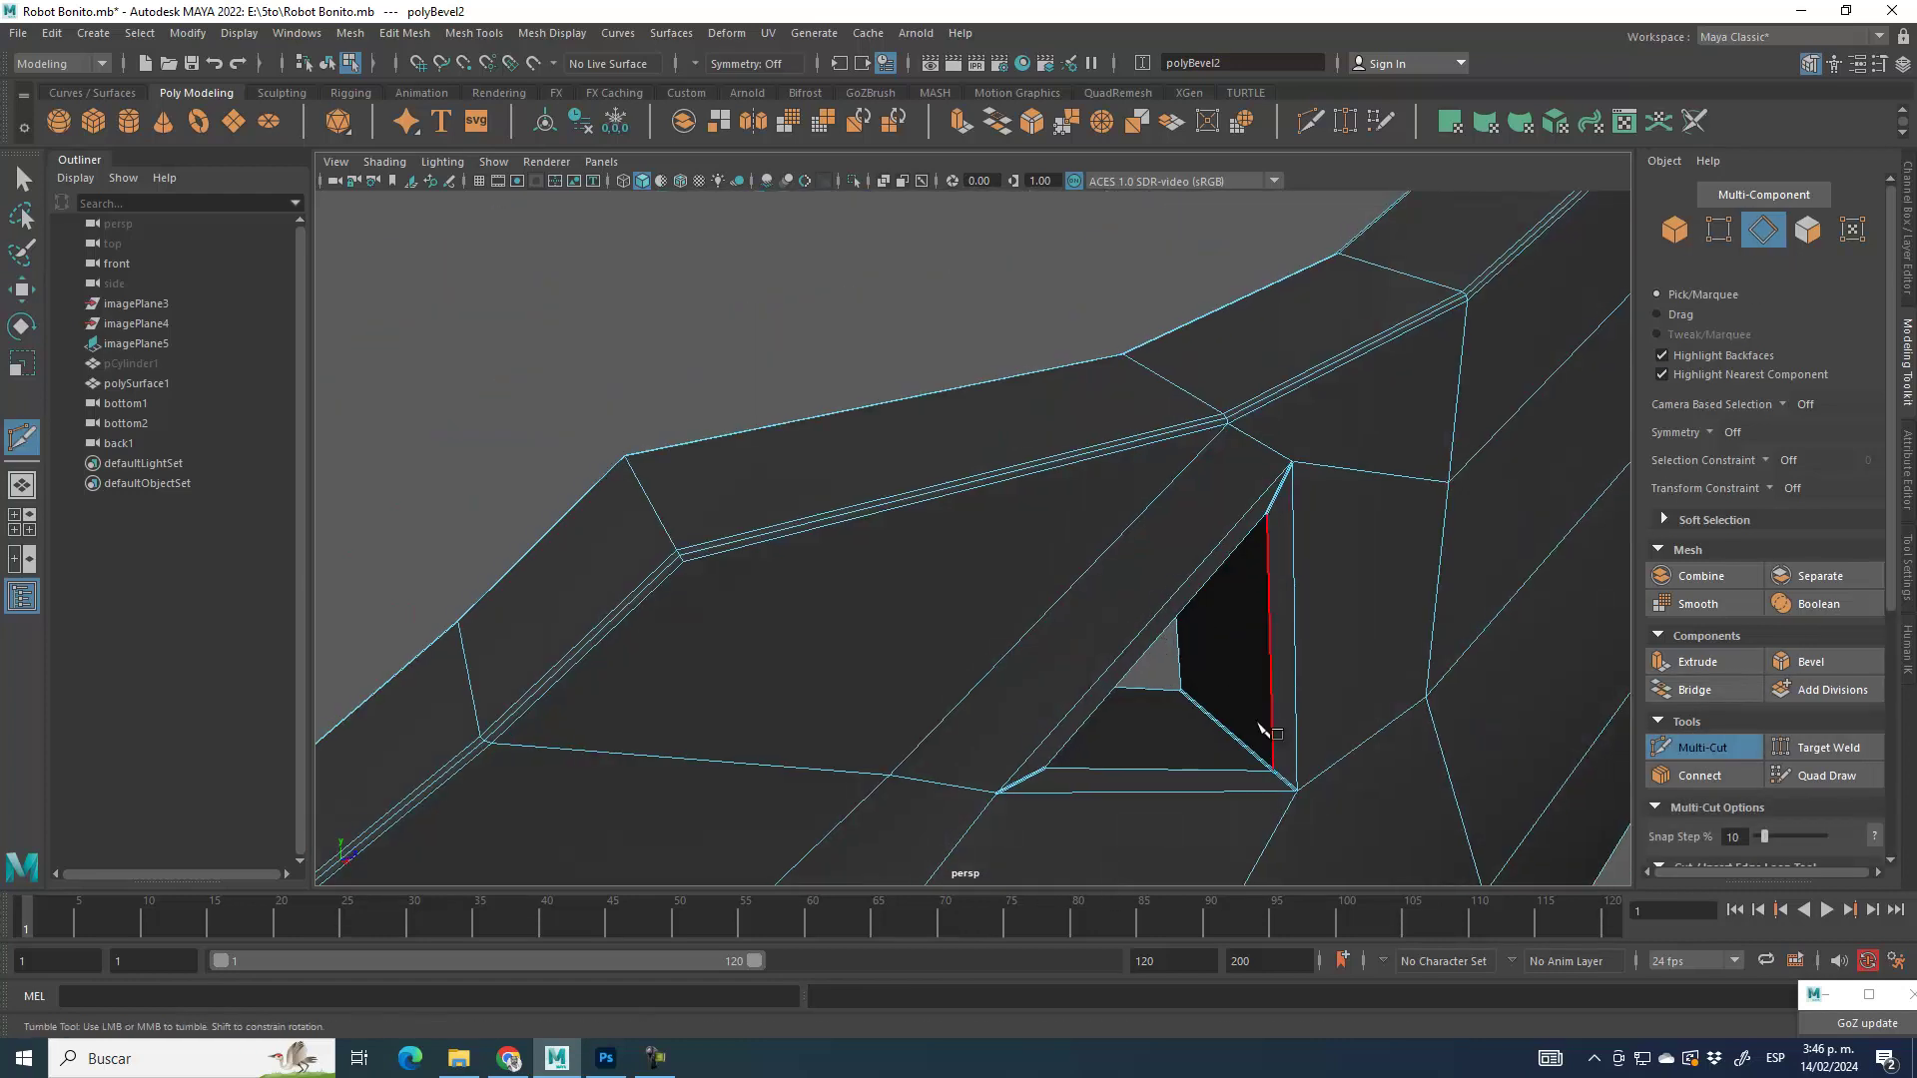
pyautogui.keyDown('ctrl'); pyautogui.click(1267, 765); pyautogui.keyUp('ctrl')
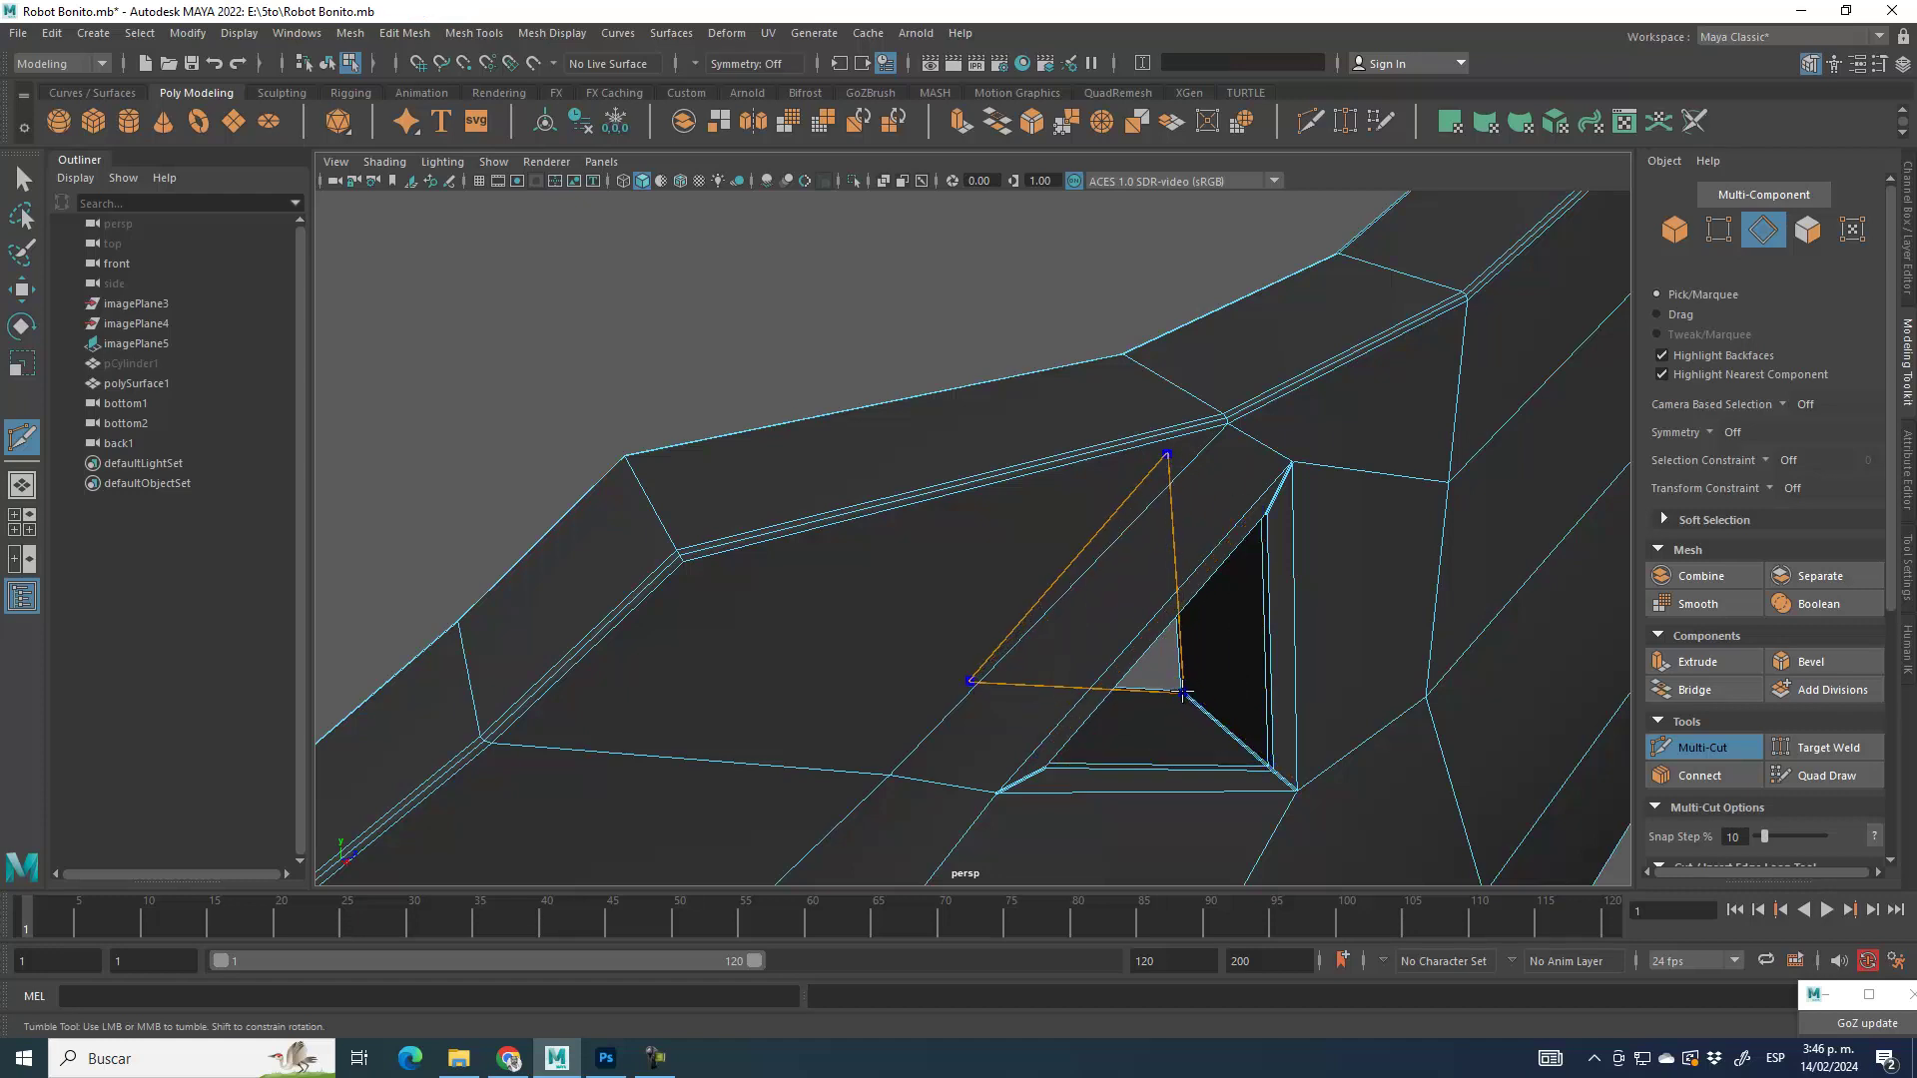
# Step: Insert further supporting edge loops with Multi-Cut around the triangular hole, right beside its inset rim
pyautogui.keyDown('alt'); pyautogui.moveTo(1304, 769); pyautogui.dragTo(1259, 696); pyautogui.keyUp('alt')
pyautogui.click(1023, 418)
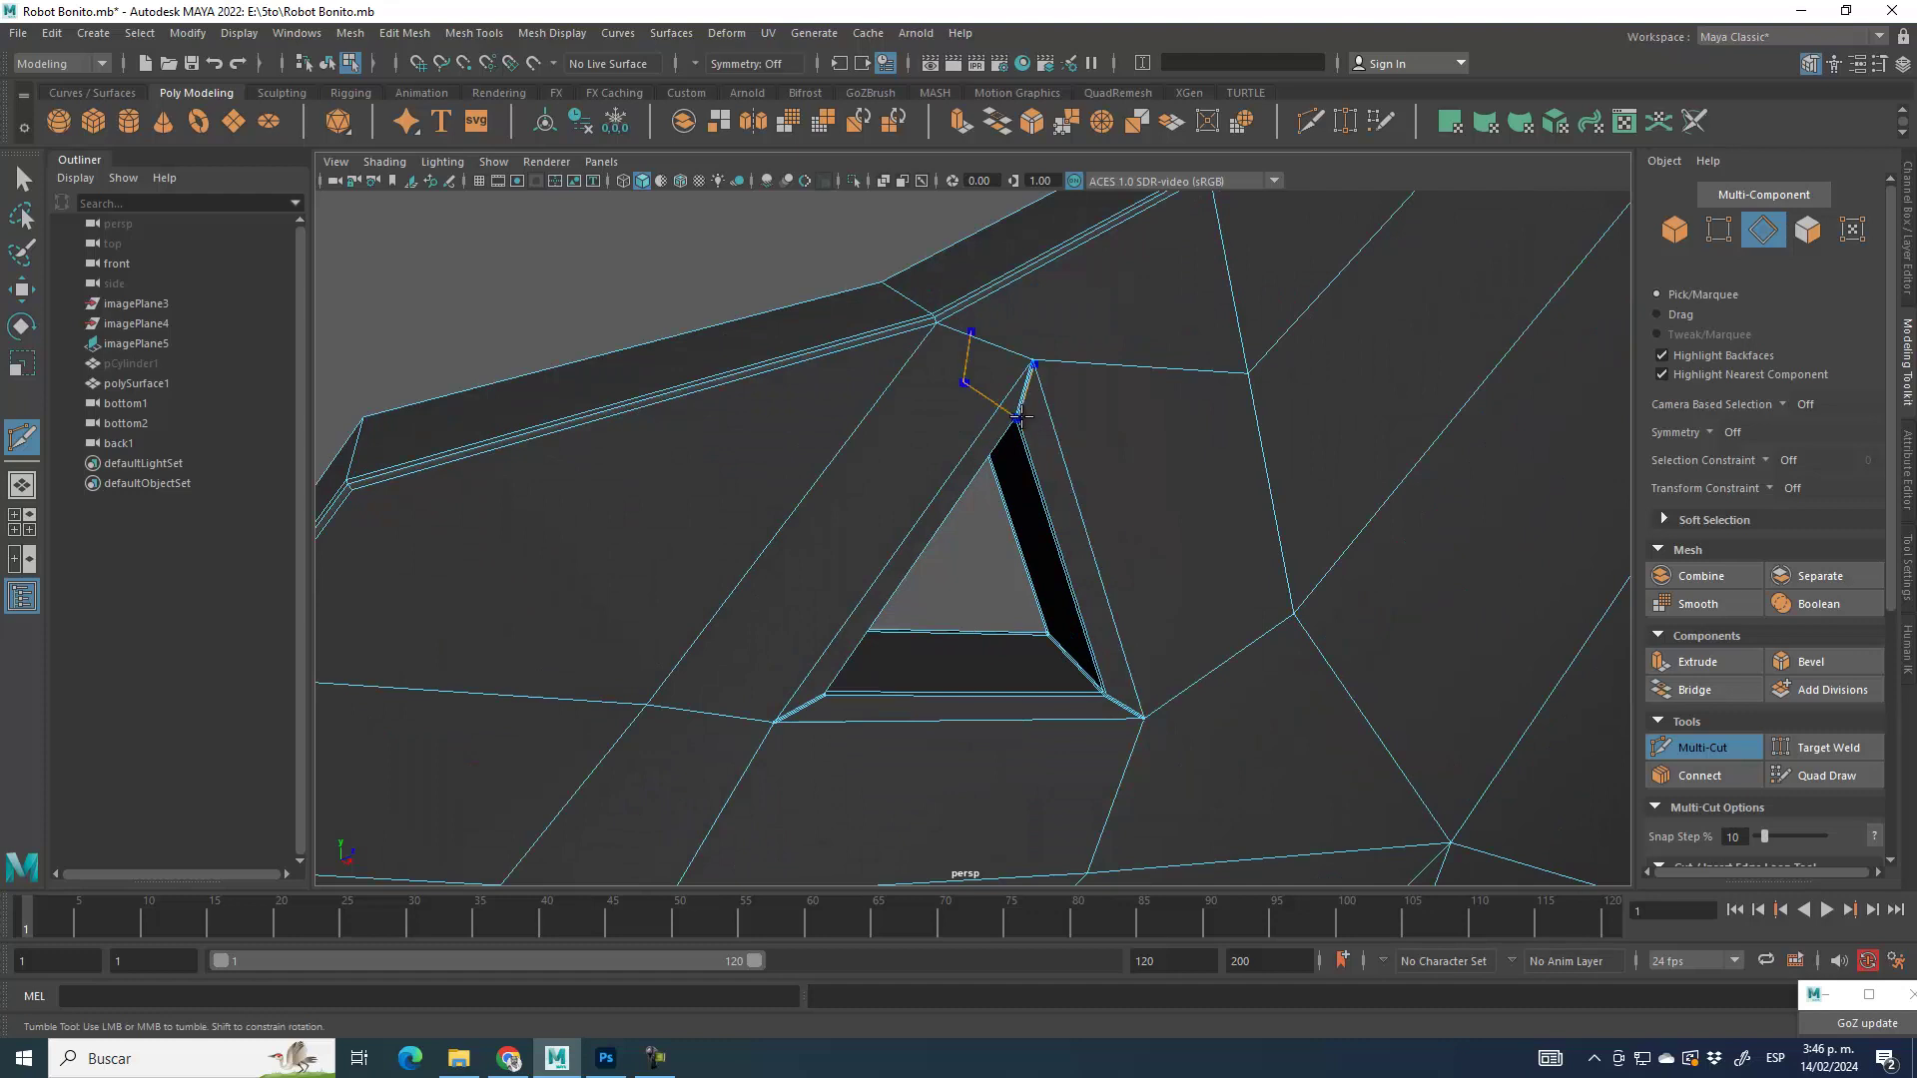
pyautogui.keyDown('ctrl'); pyautogui.click(1016, 420); pyautogui.keyUp('ctrl')
pyautogui.keyDown('alt'); pyautogui.moveTo(872, 444); pyautogui.dragTo(1218, 502); pyautogui.keyUp('alt')
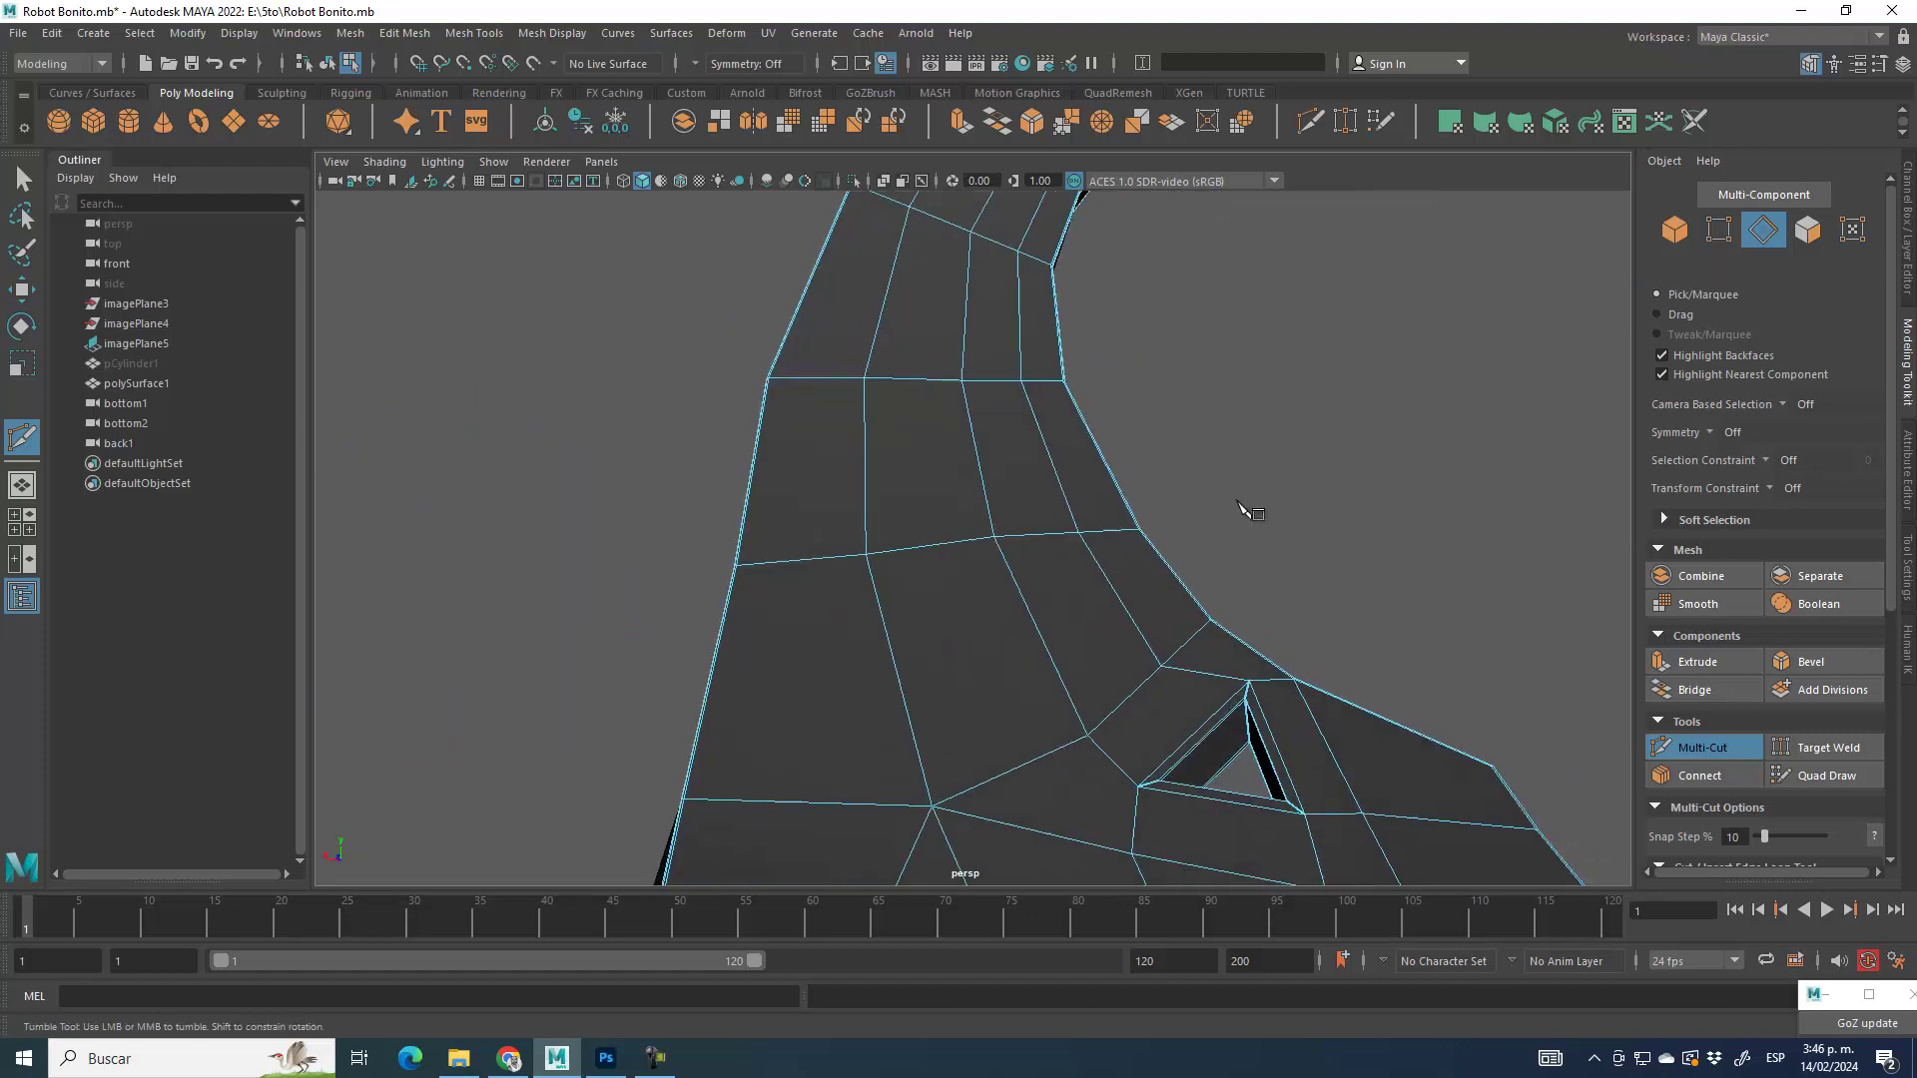
pyautogui.keyDown('alt'); pyautogui.moveTo(1218, 502); pyautogui.dragTo(911, 313, button='middle'); pyautogui.keyUp('alt')
pyautogui.keyDown('alt'); pyautogui.moveTo(911, 312); pyautogui.dragTo(1014, 560); pyautogui.keyUp('alt')
pyautogui.keyDown('alt'); pyautogui.moveTo(1015, 560); pyautogui.dragTo(1098, 549, button='right'); pyautogui.keyUp('alt')
pyautogui.keyDown('alt'); pyautogui.moveTo(1057, 307); pyautogui.dragTo(979, 699, button='middle'); pyautogui.keyUp('alt')
pyautogui.keyDown('alt'); pyautogui.moveTo(978, 699); pyautogui.dragTo(948, 562, button='right'); pyautogui.keyUp('alt')
pyautogui.keyDown('alt'); pyautogui.moveTo(949, 561); pyautogui.dragTo(1218, 549, button='middle'); pyautogui.keyUp('alt')
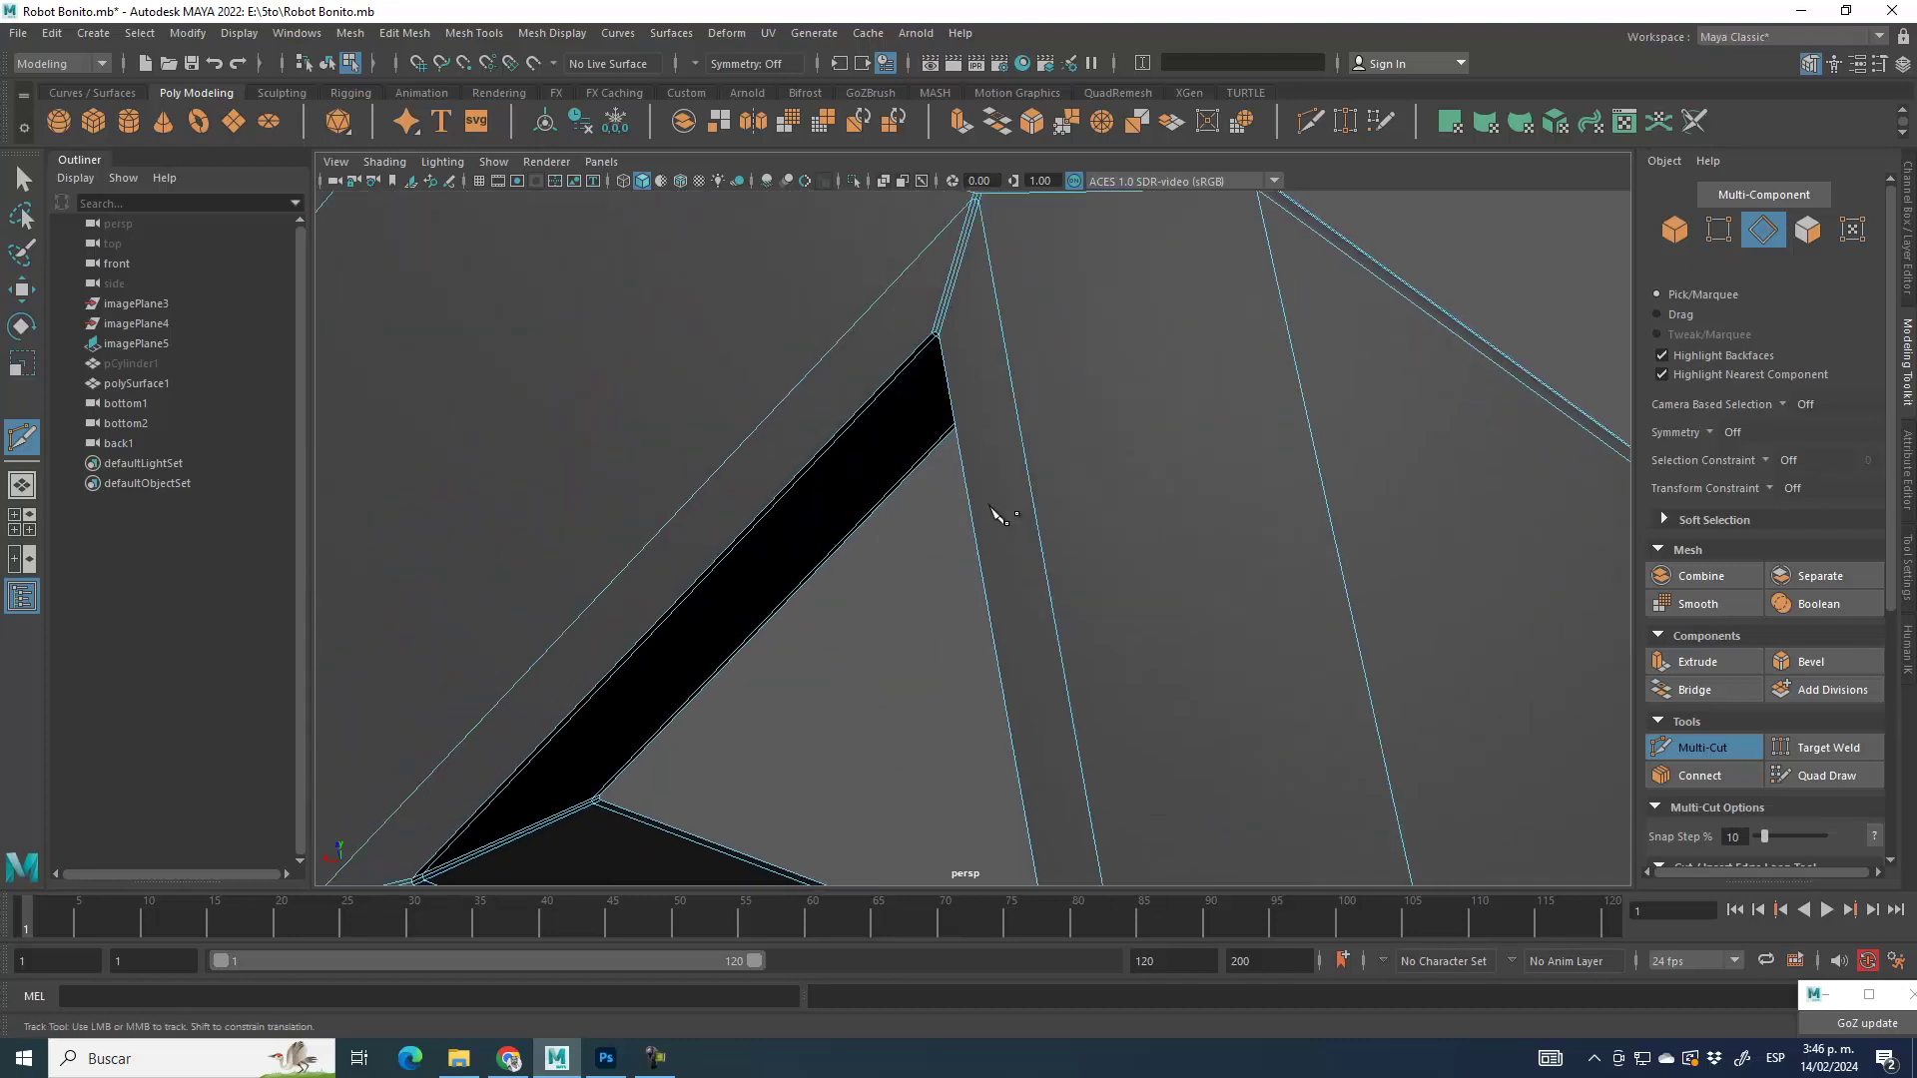
pyautogui.keyDown('ctrl'); pyautogui.click(937, 329); pyautogui.keyUp('ctrl')
pyautogui.click(1725, 750)
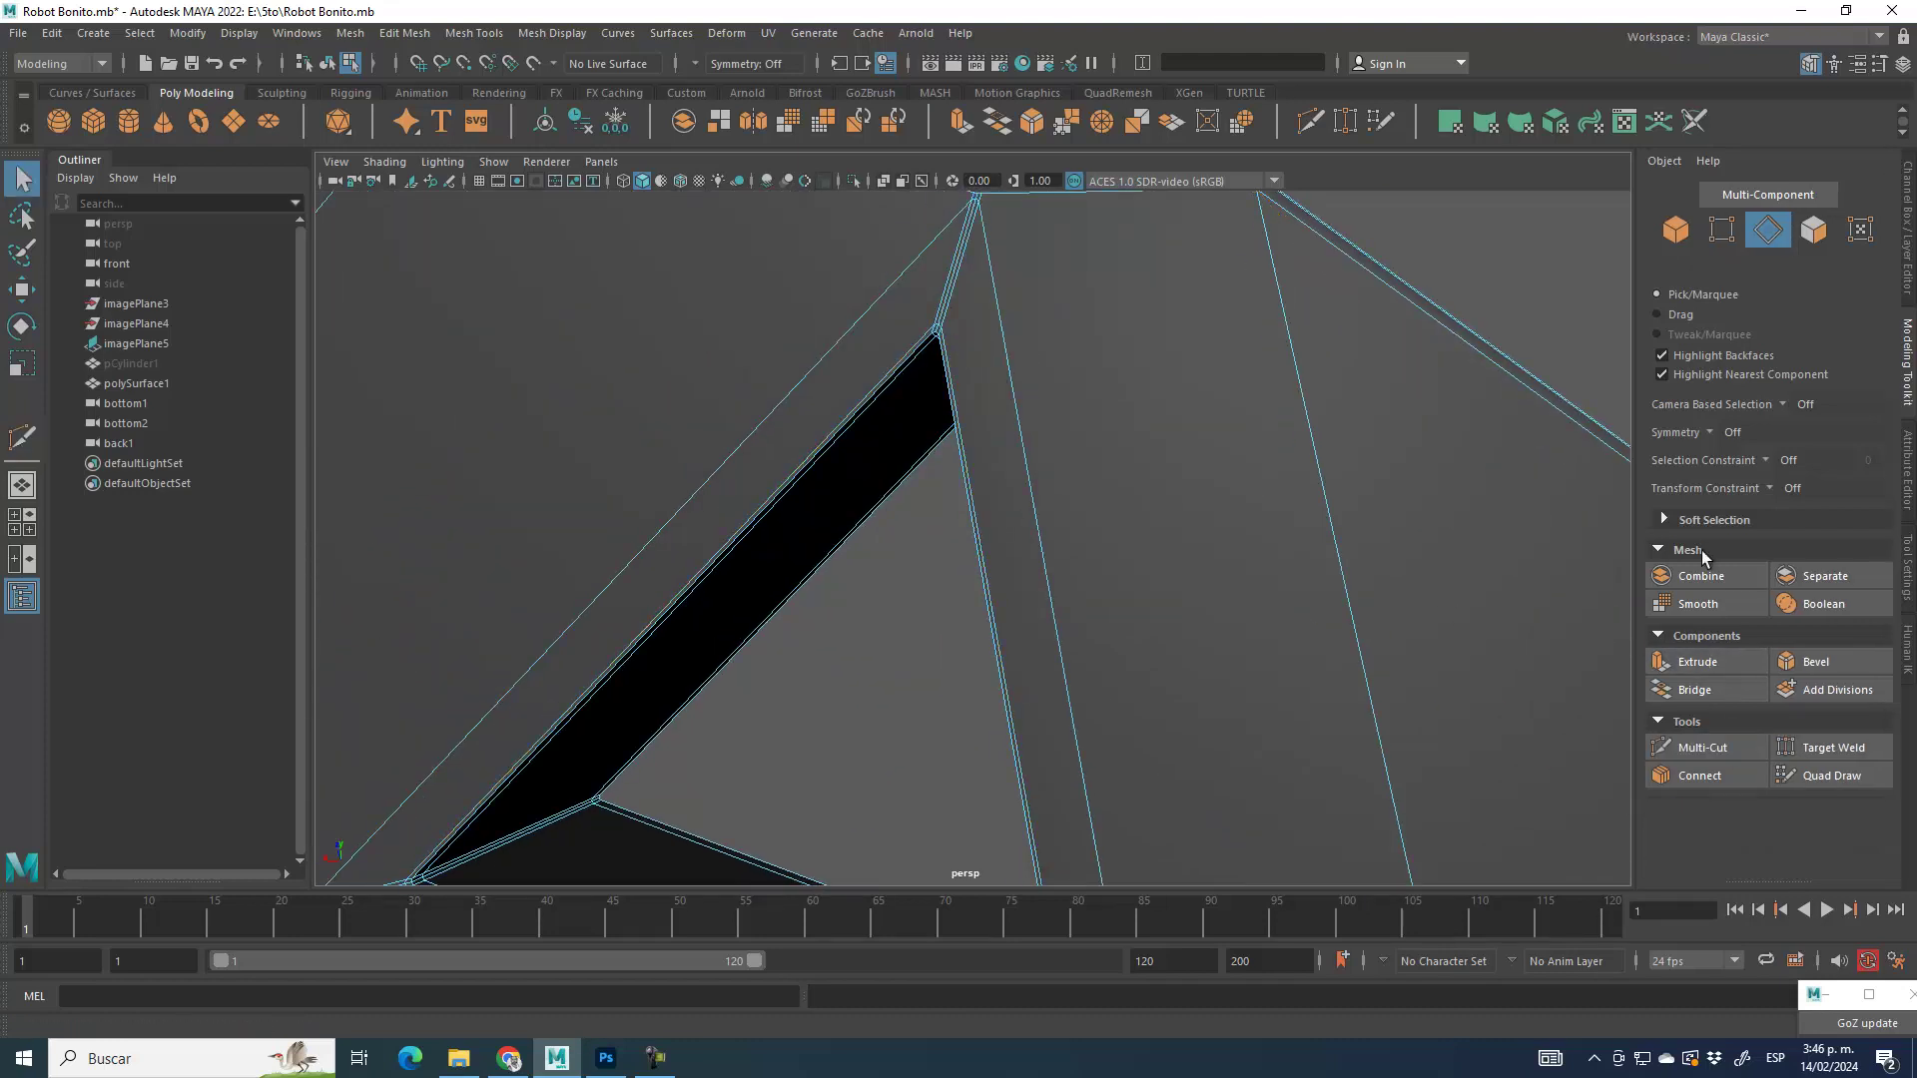
# Step: Return to object mode and examine the claw-shaped panel and its triangular hole in smooth preview
pyautogui.click(1682, 236)
pyautogui.scroll(-10, 842, 629)
pyautogui.keyDown('alt'); pyautogui.moveTo(1138, 669); pyautogui.dragTo(1014, 640); pyautogui.keyUp('alt')
pyautogui.press('3')
pyautogui.click(1363, 671)
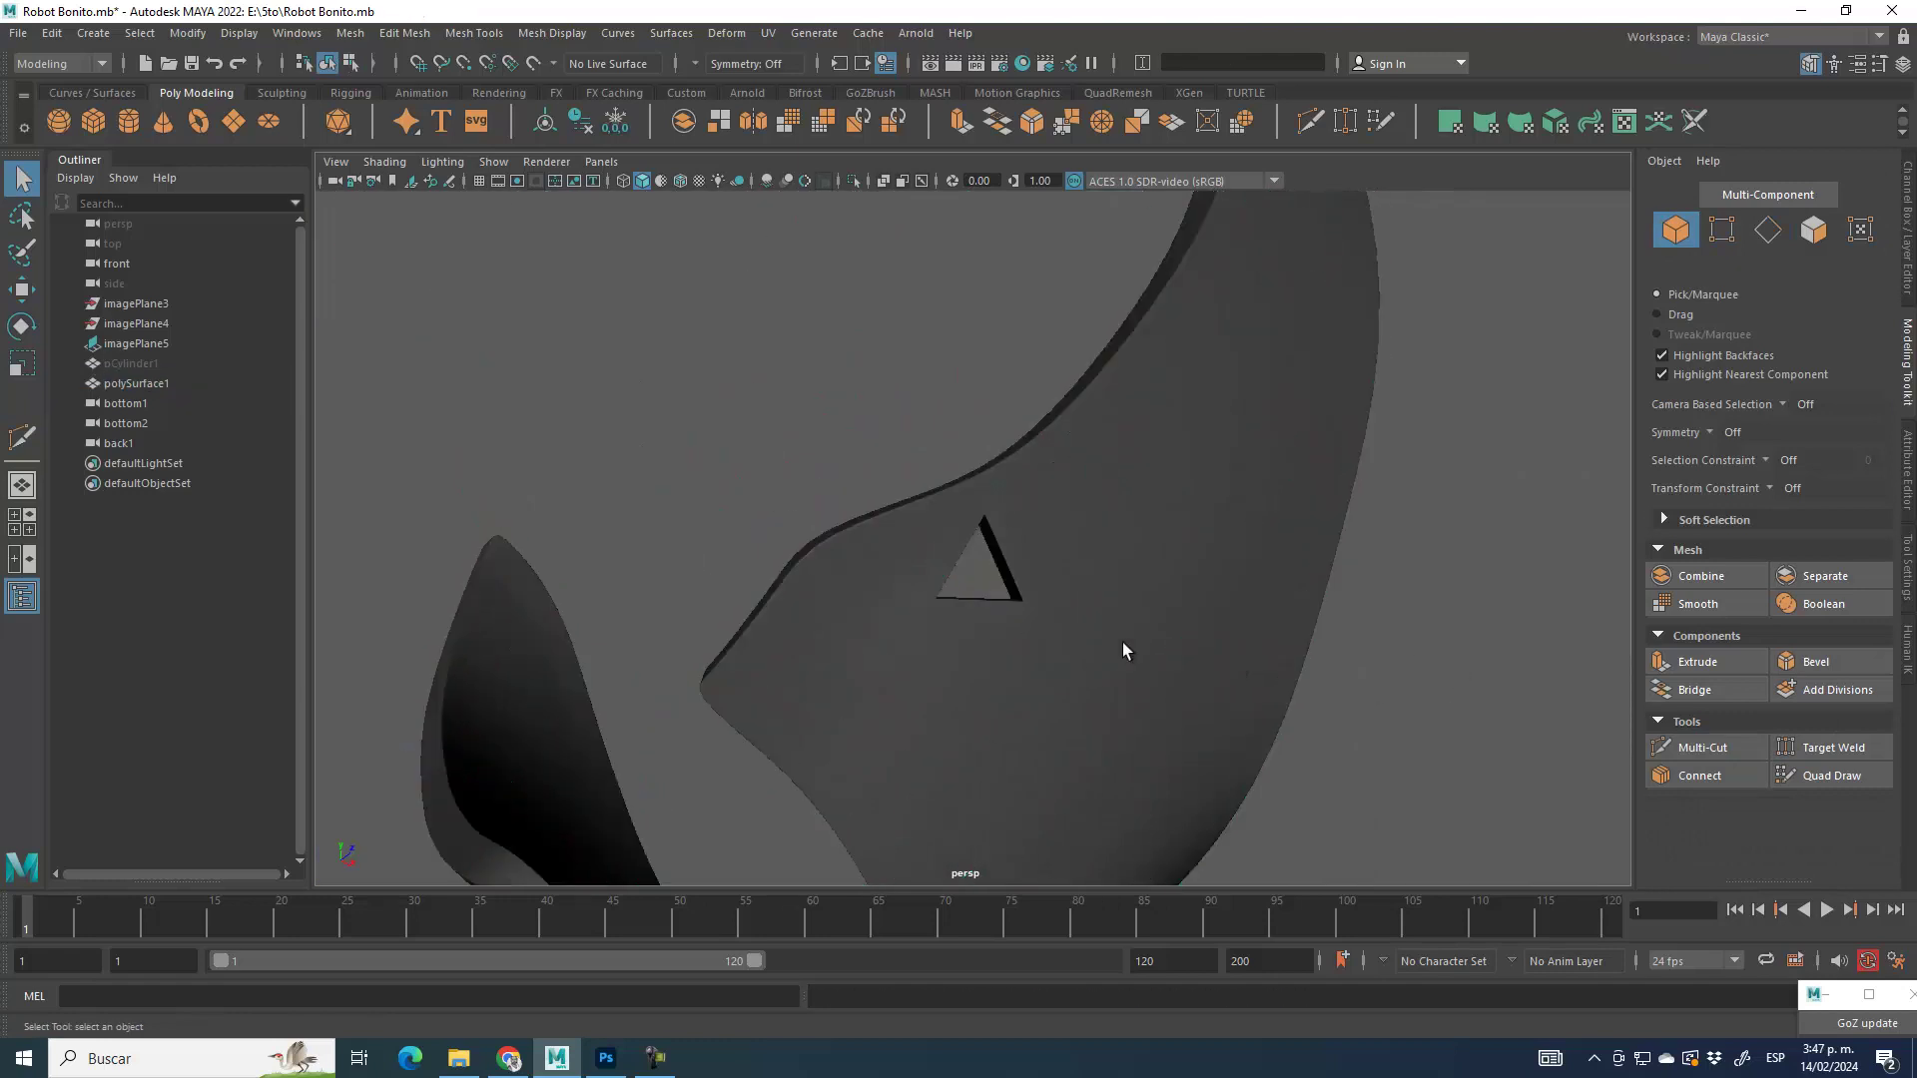
pyautogui.scroll(-5, 1278, 741)
pyautogui.keyDown('alt'); pyautogui.moveTo(1278, 742); pyautogui.dragTo(1236, 751); pyautogui.keyUp('alt')
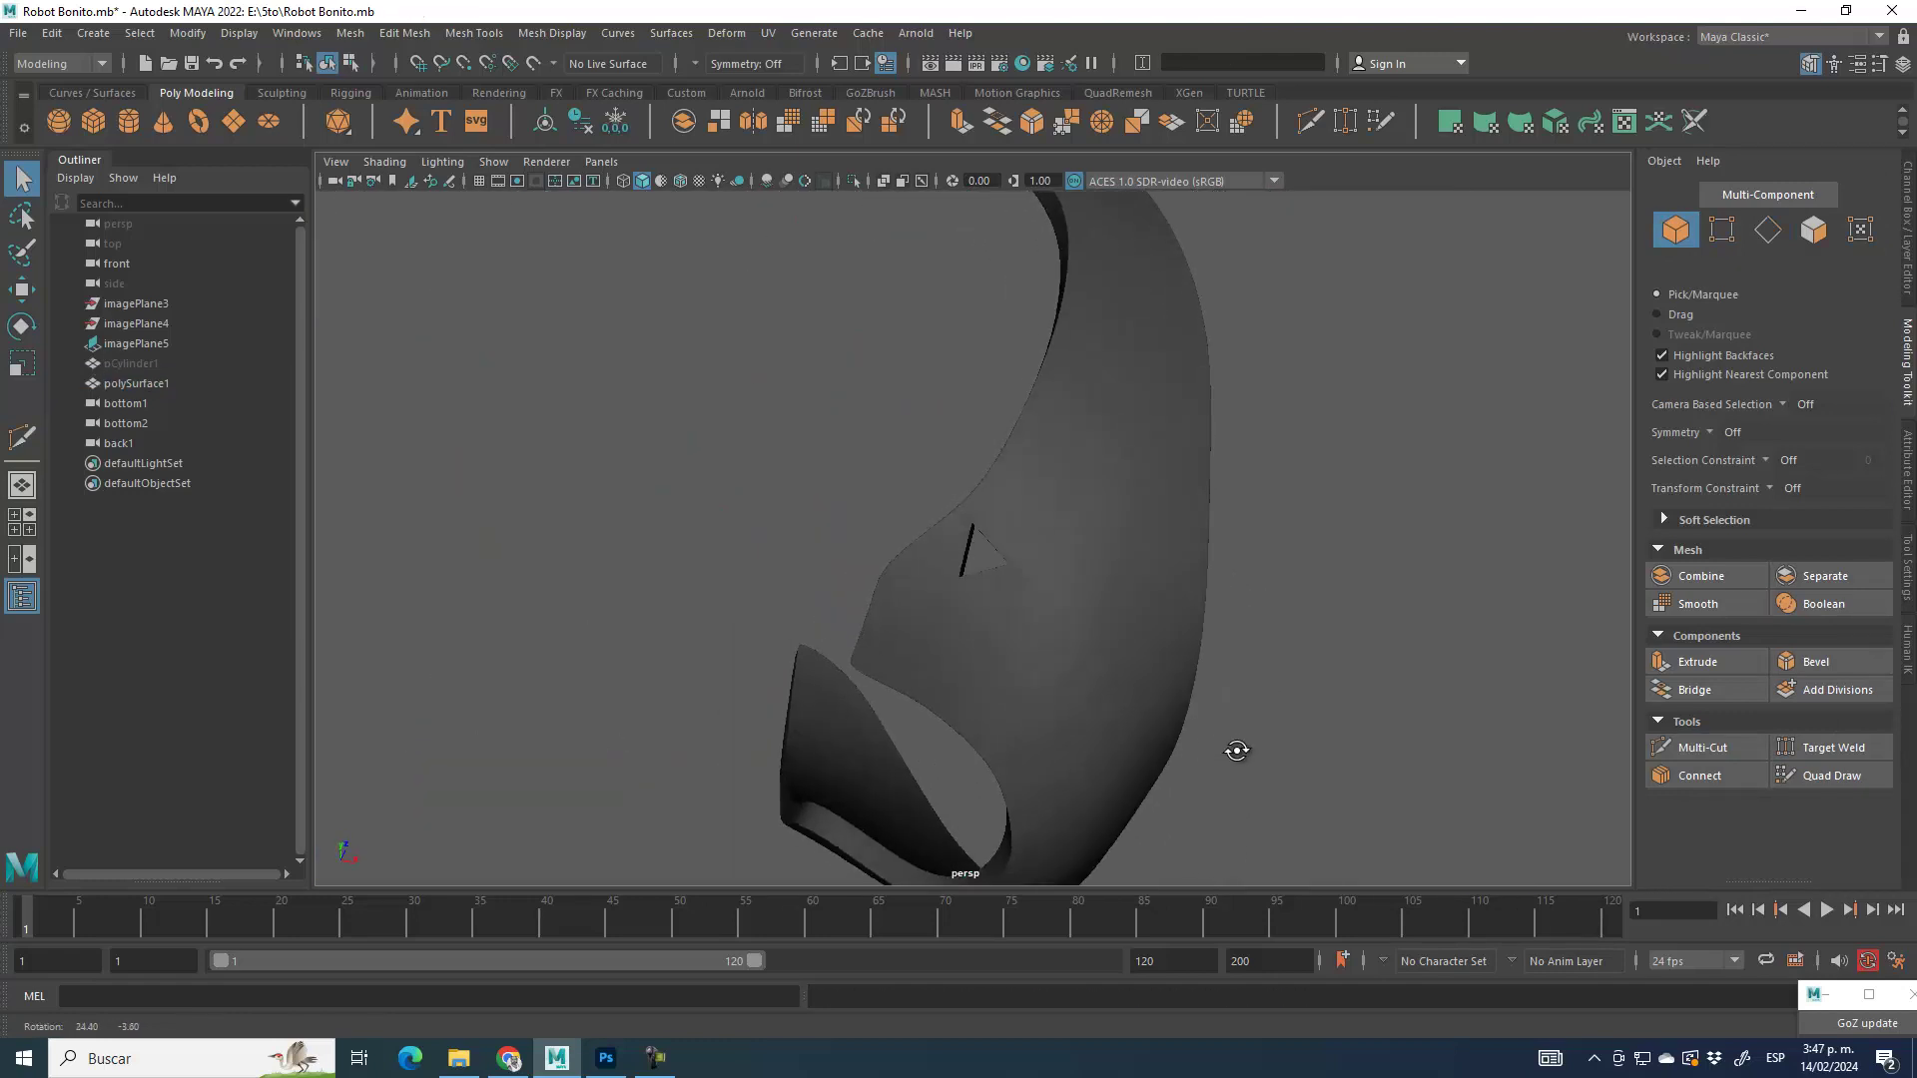
pyautogui.keyDown('alt'); pyautogui.moveTo(1014, 589); pyautogui.dragTo(1004, 656); pyautogui.keyUp('alt')
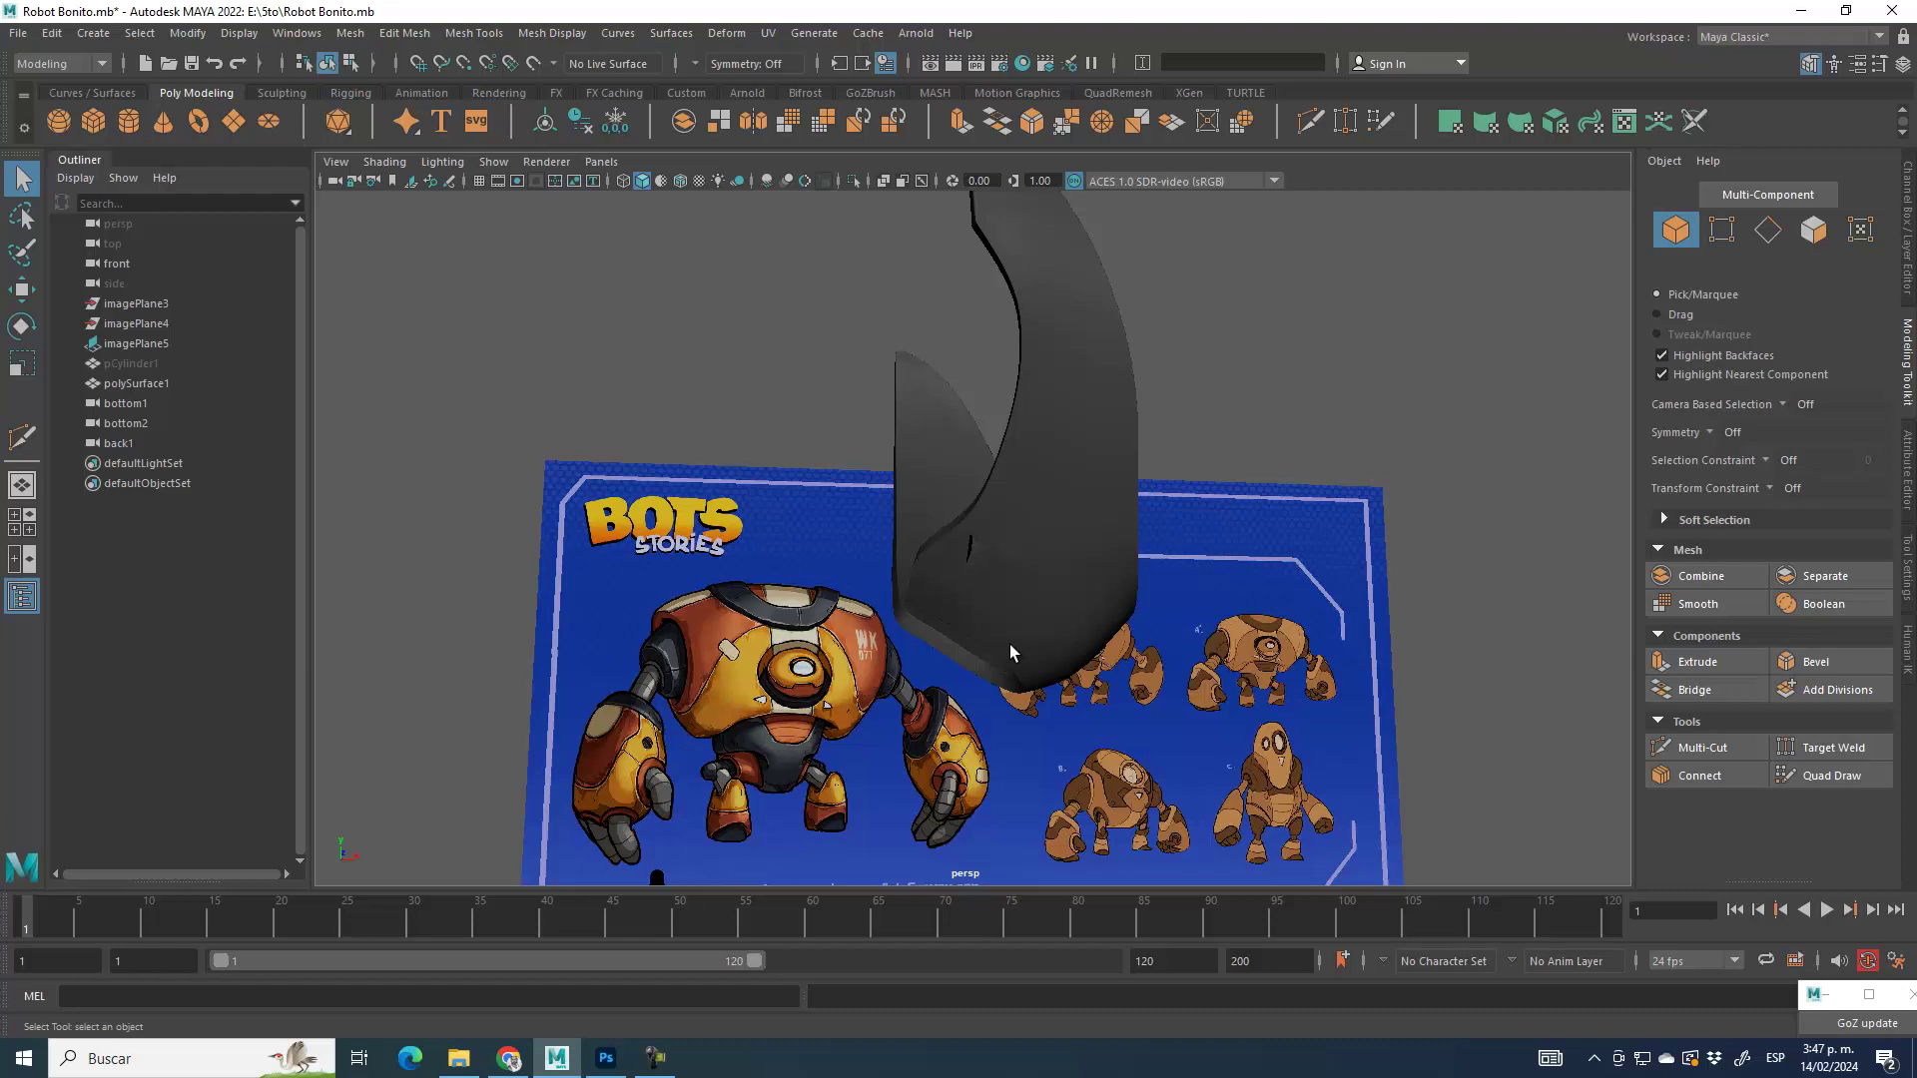
# Step: Select the claw-shaped panel and show it solid and unsmoothed over the reference in the front view
pyautogui.click(1012, 557)
pyautogui.keyDown('alt'); pyautogui.moveTo(1166, 541); pyautogui.dragTo(1178, 631); pyautogui.keyUp('alt')
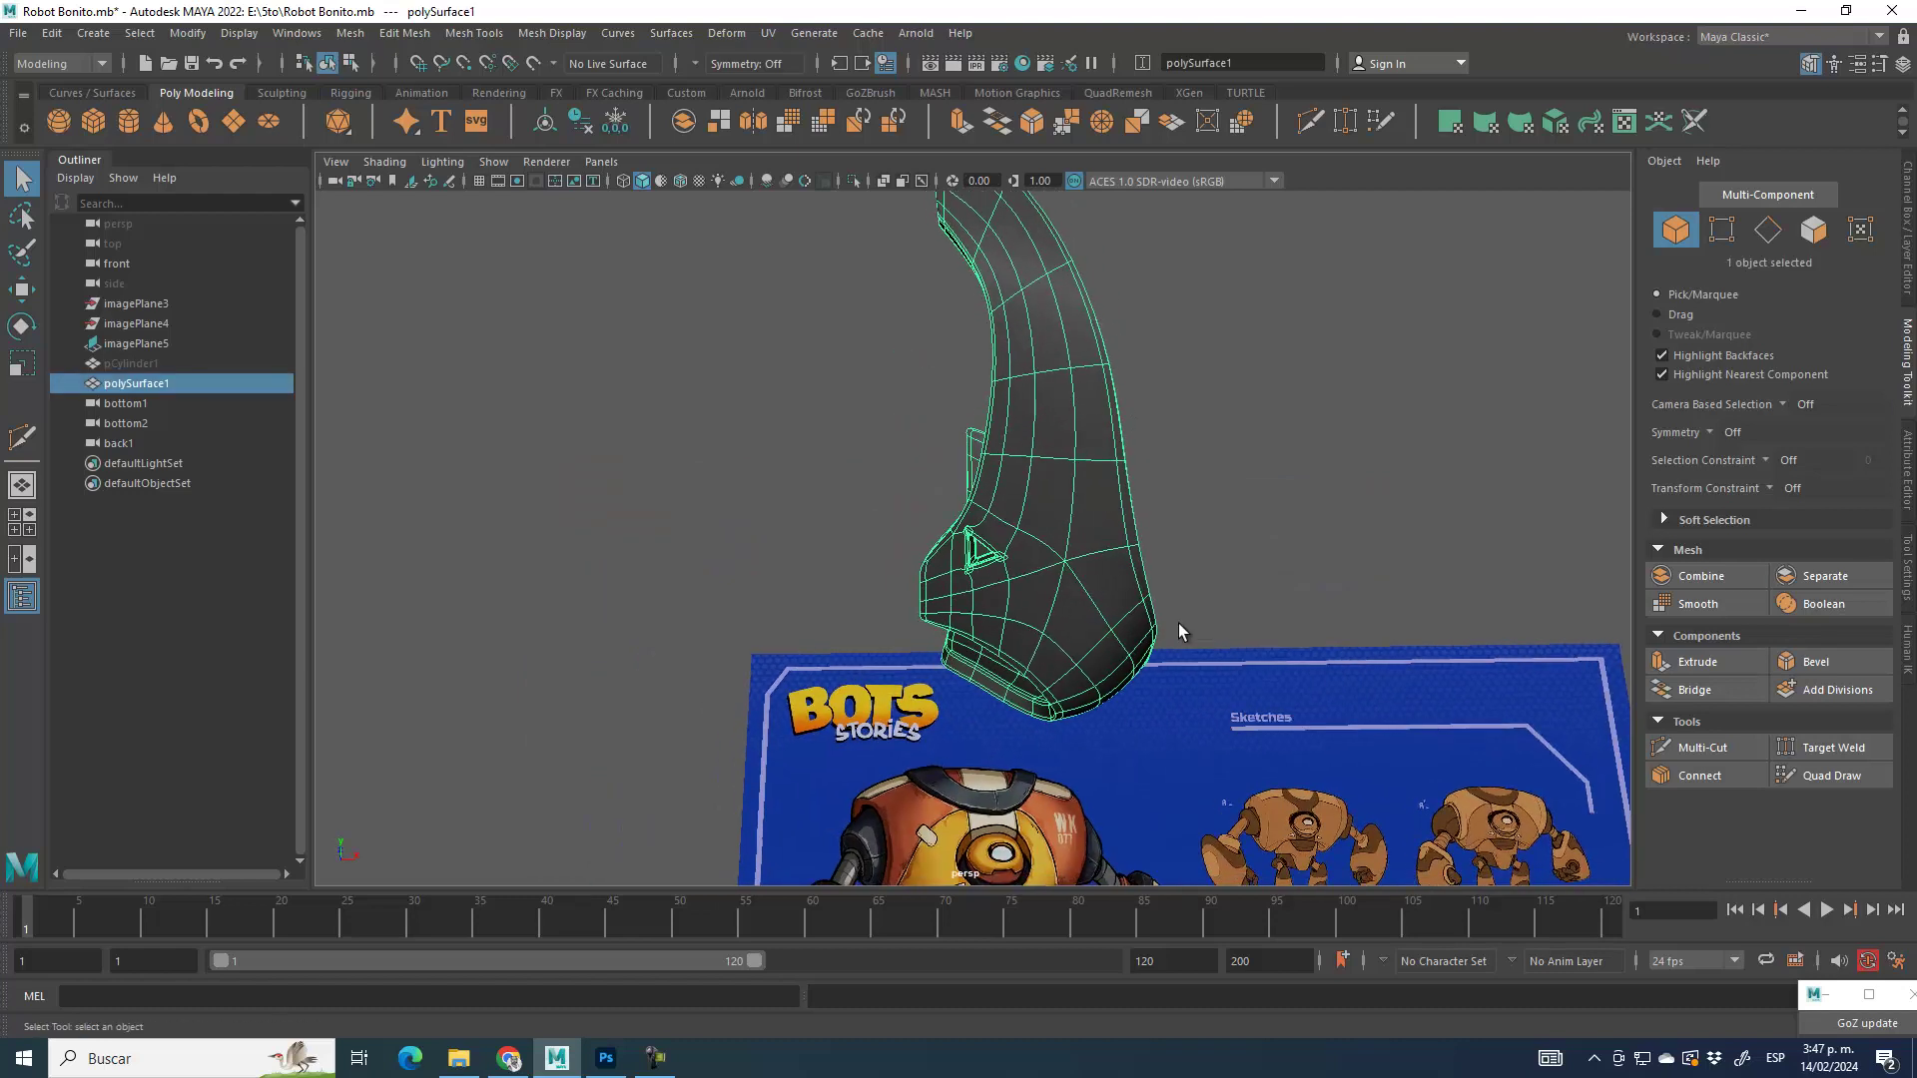
pyautogui.press('space')
pyautogui.press('space')
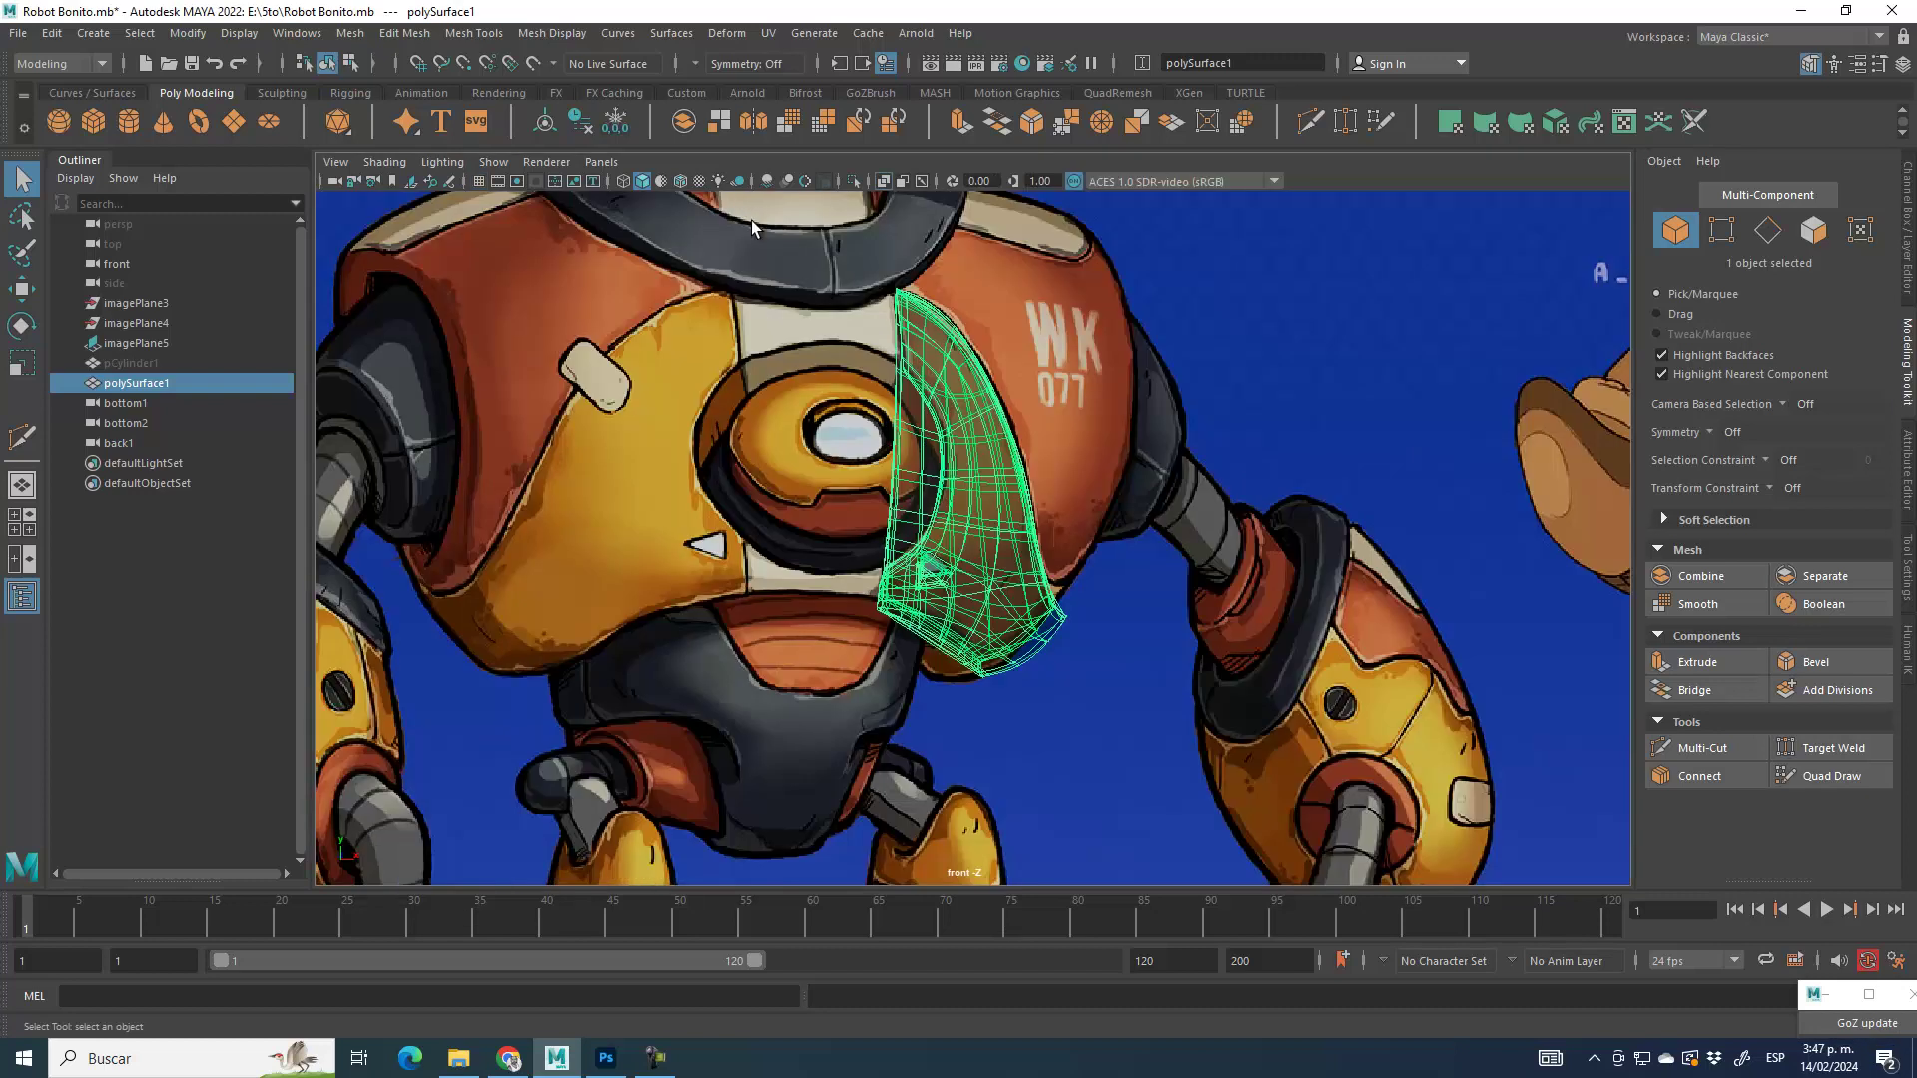
pyautogui.click(883, 184)
pyautogui.keyDown('alt'); pyautogui.moveTo(839, 573); pyautogui.dragTo(895, 633, button='middle'); pyautogui.keyUp('alt')
pyautogui.click(27, 299)
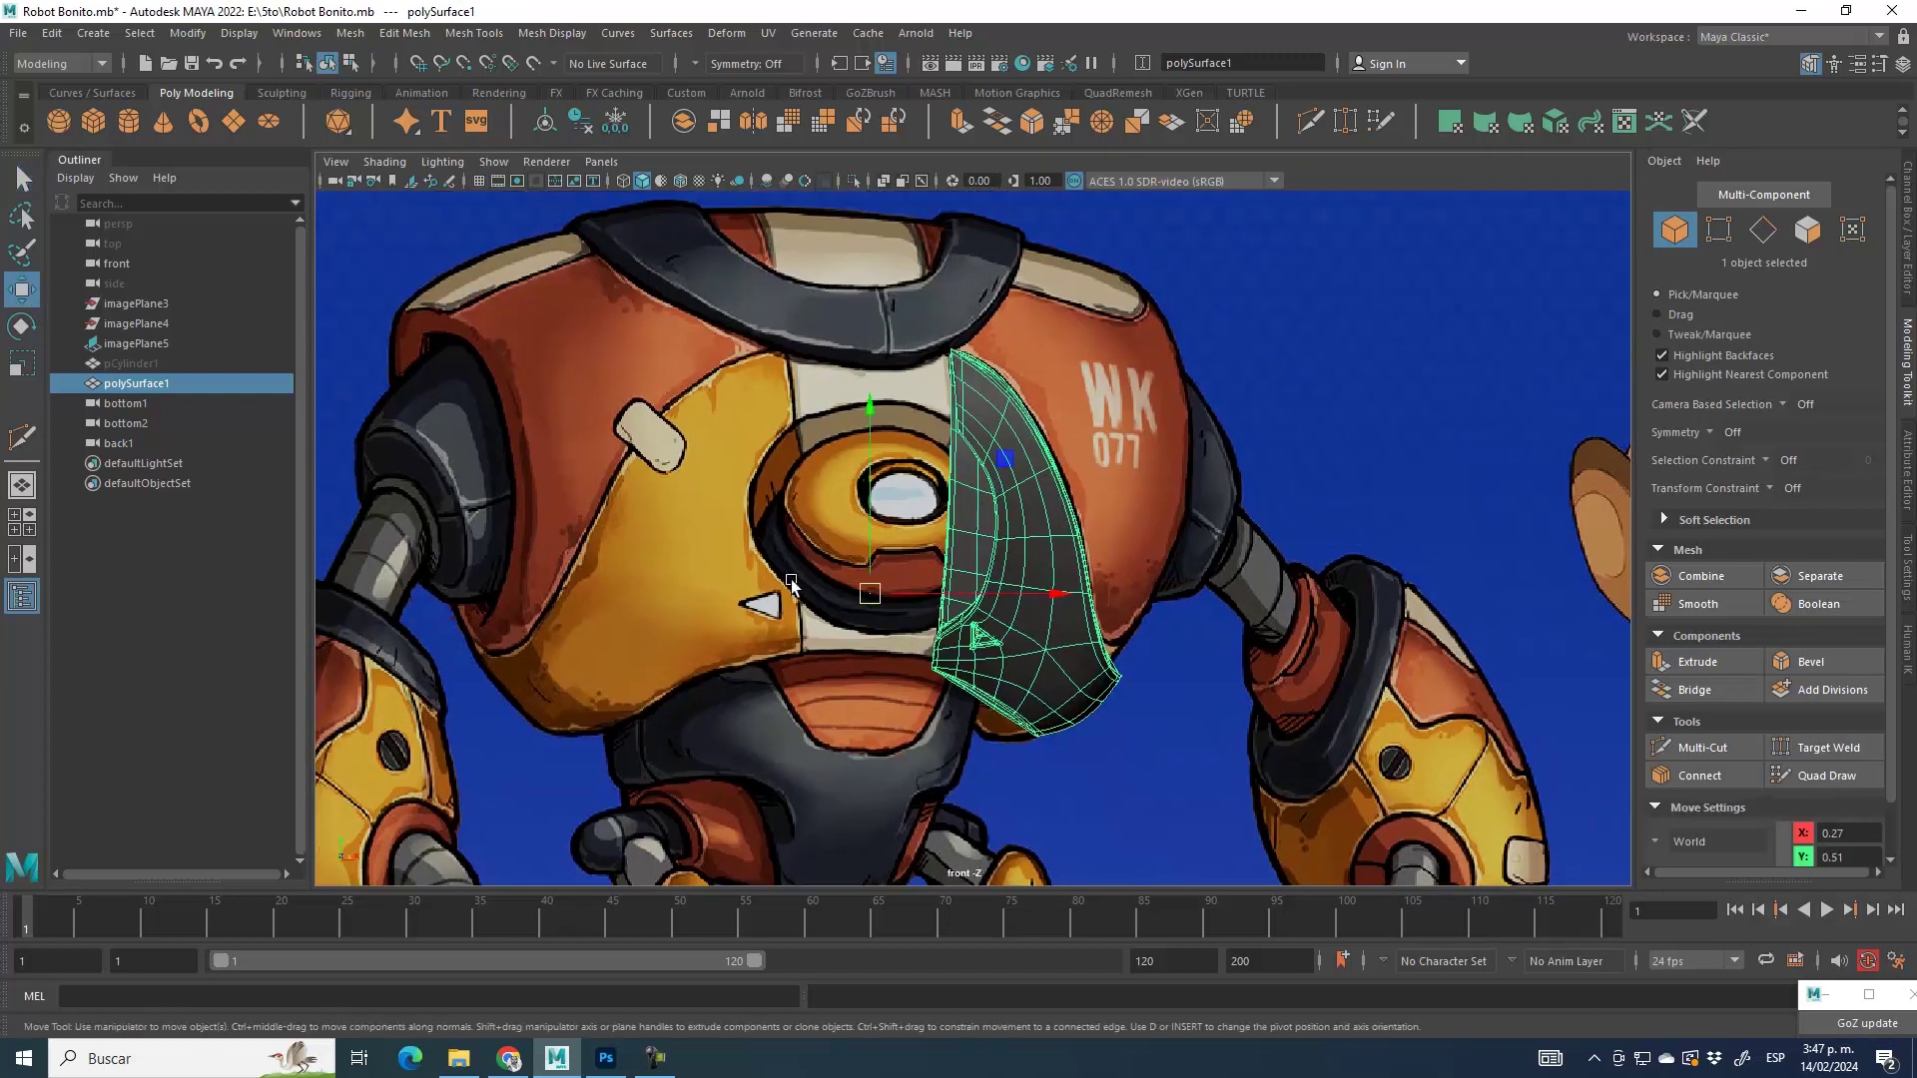
pyautogui.press('1')
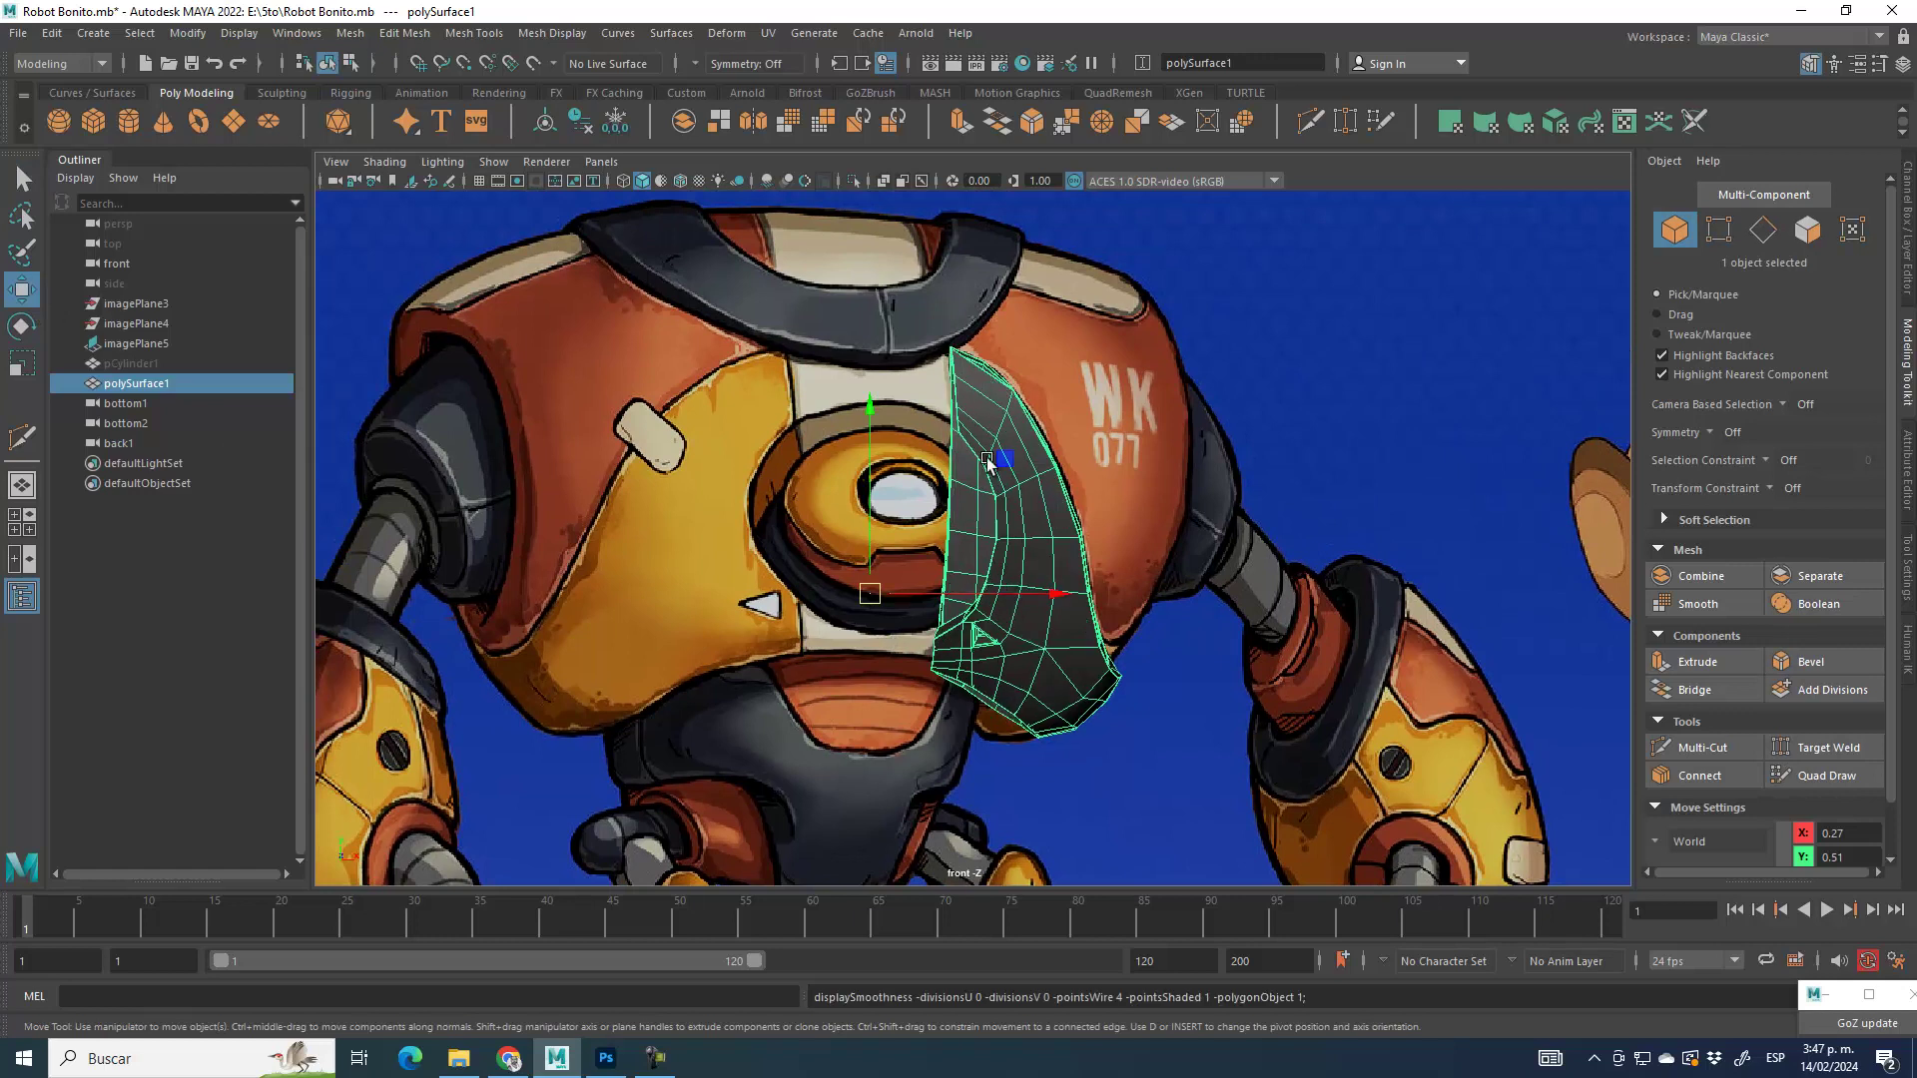
# Step: Mirror the panel across the world X axis, offsetting the mirror plane so the copy follows the reference's opposite panel
pyautogui.click(761, 120)
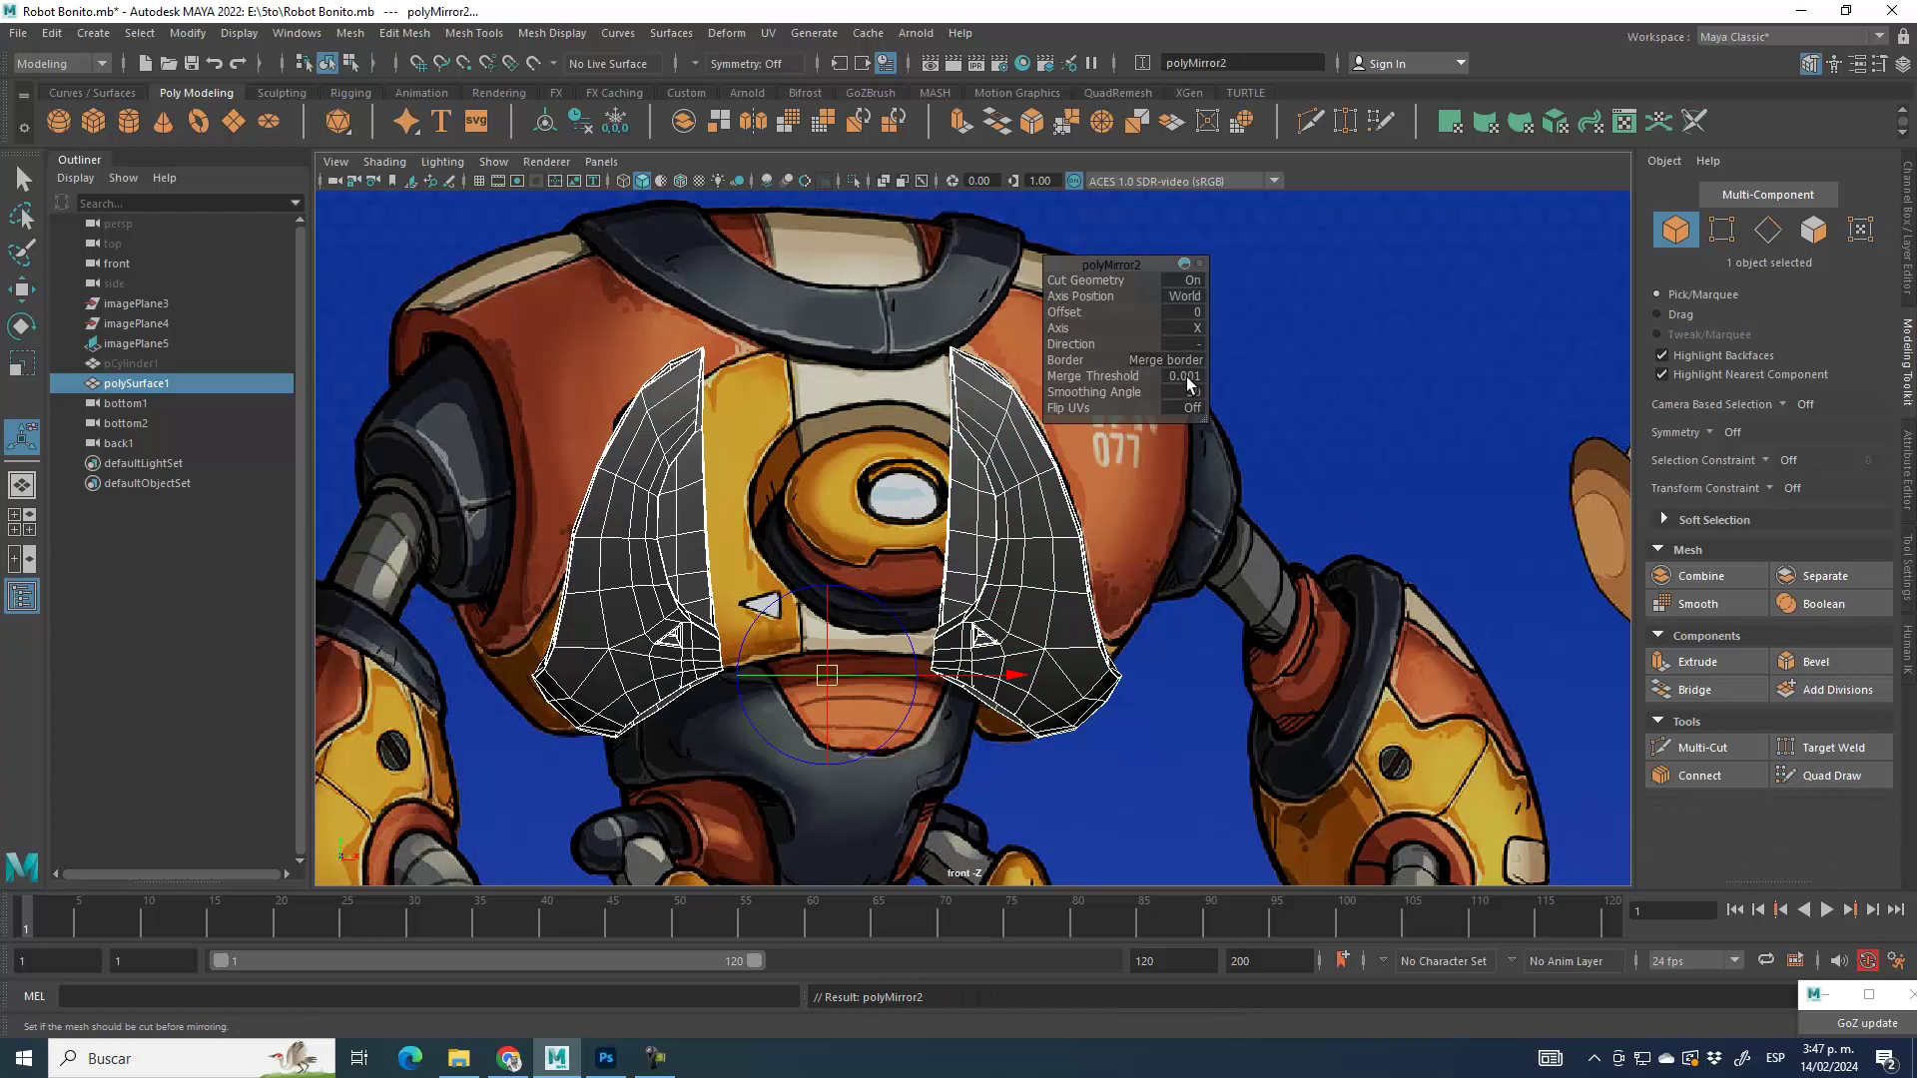
pyautogui.moveTo(995, 683); pyautogui.dragTo(1037, 692)
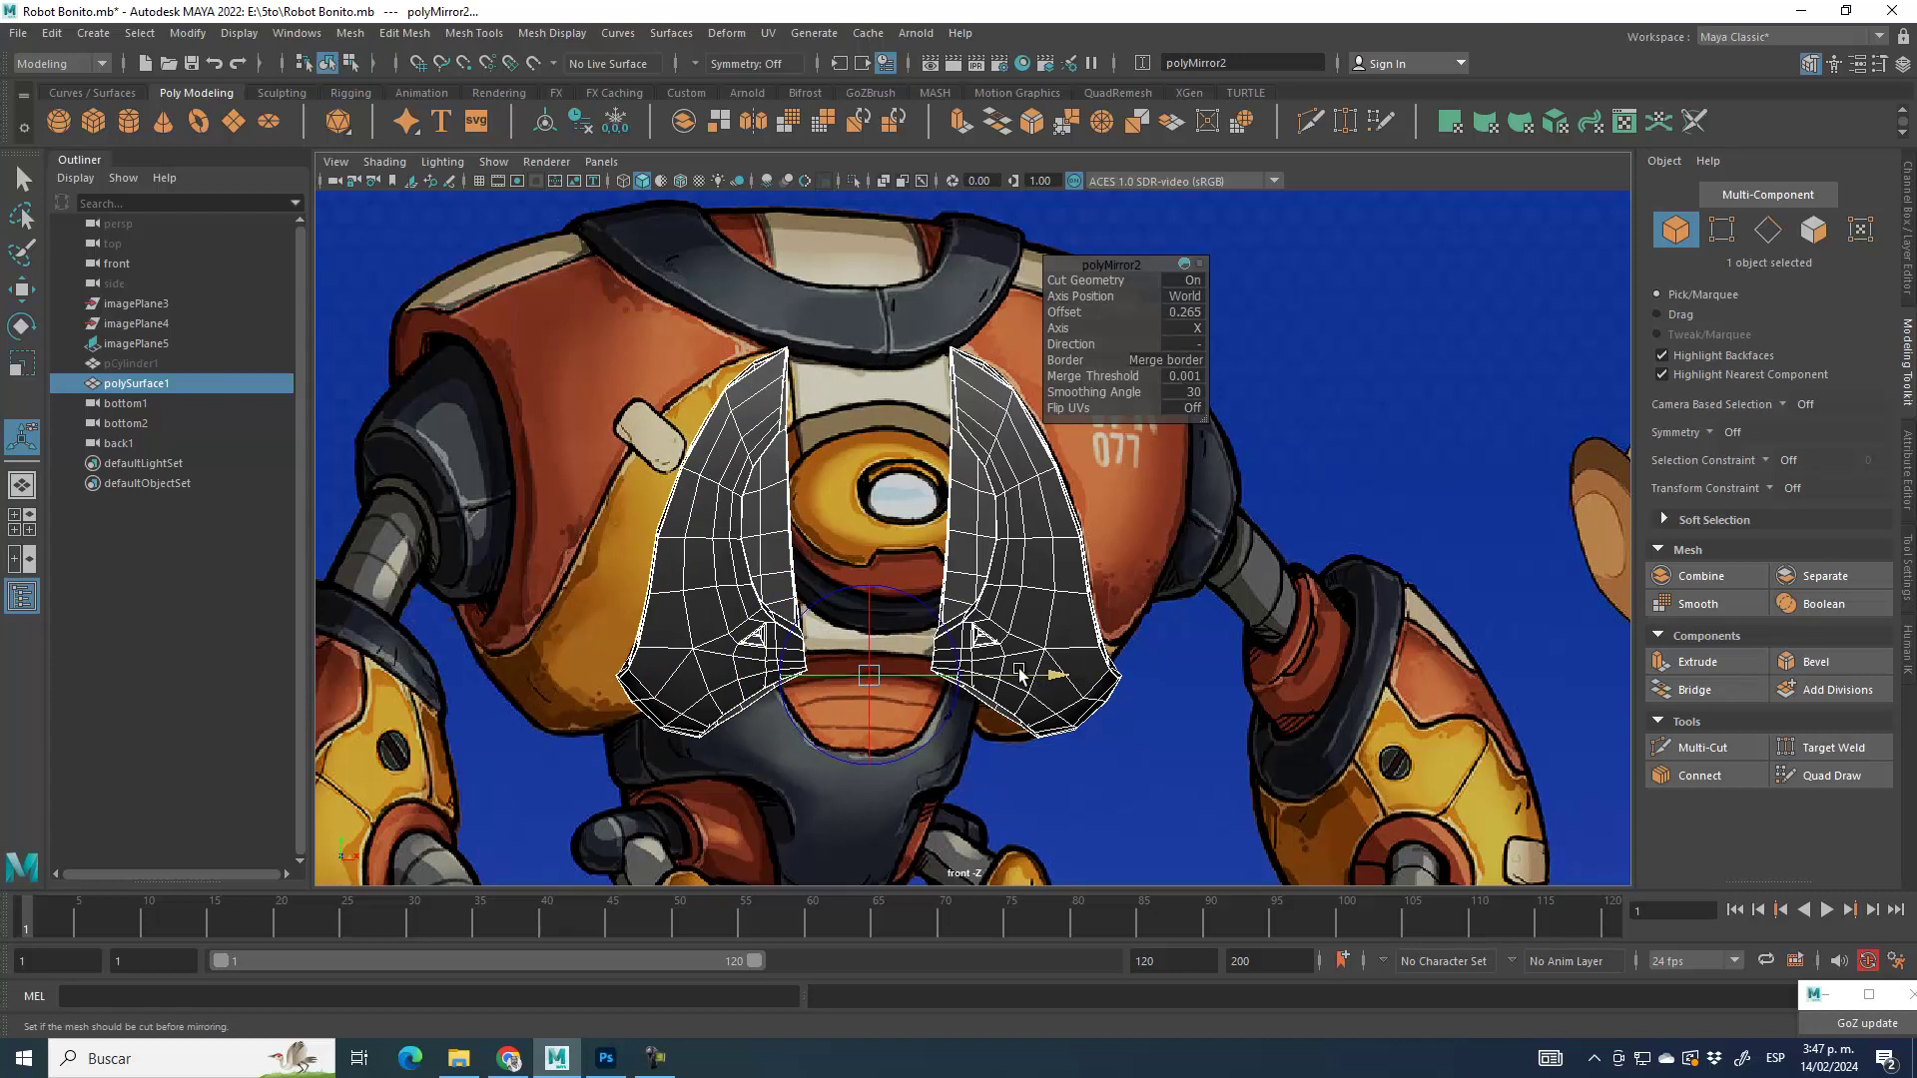
pyautogui.moveTo(1033, 680); pyautogui.dragTo(1031, 682)
pyautogui.click(33, 292)
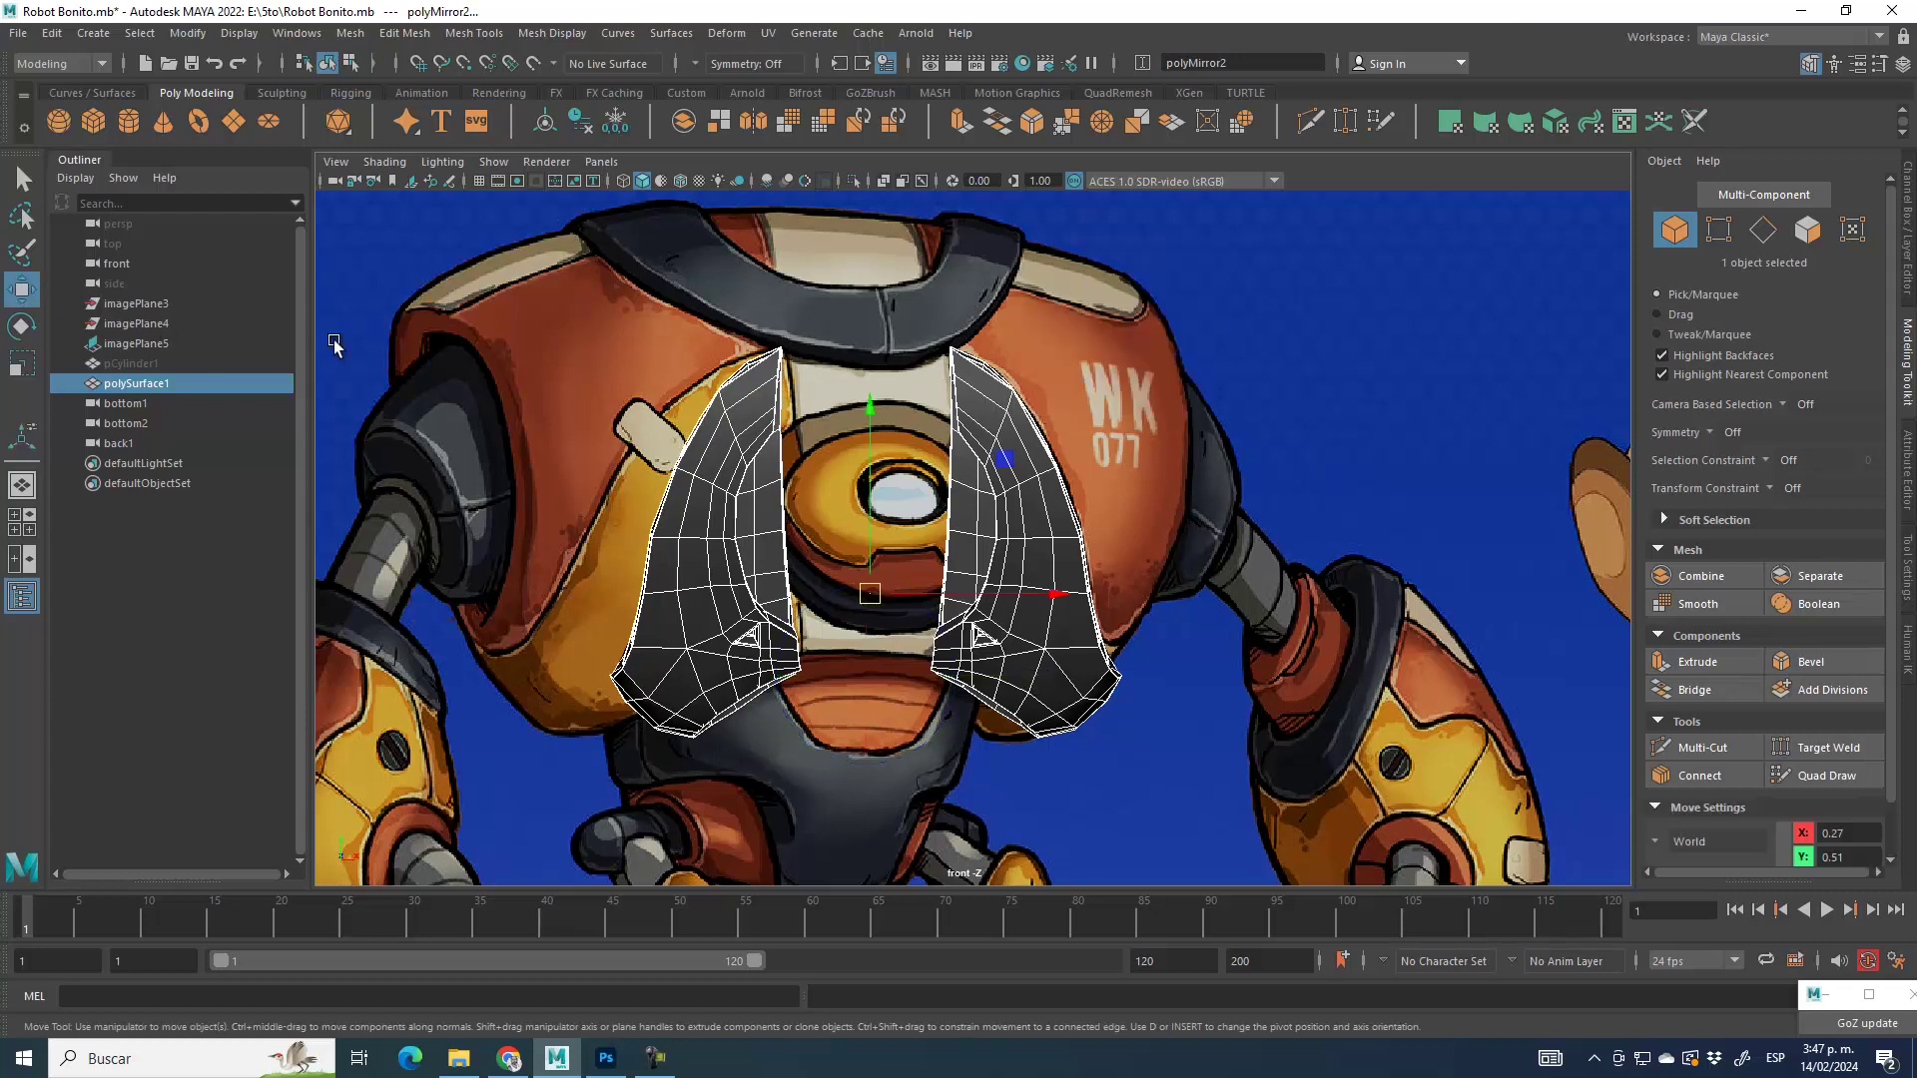
# Step: Examine the two mirrored panels in perspective and against the robot reference in the front view
pyautogui.press('space')
pyautogui.press('space')
pyautogui.keyDown('alt'); pyautogui.moveTo(998, 454); pyautogui.dragTo(1043, 529); pyautogui.keyUp('alt')
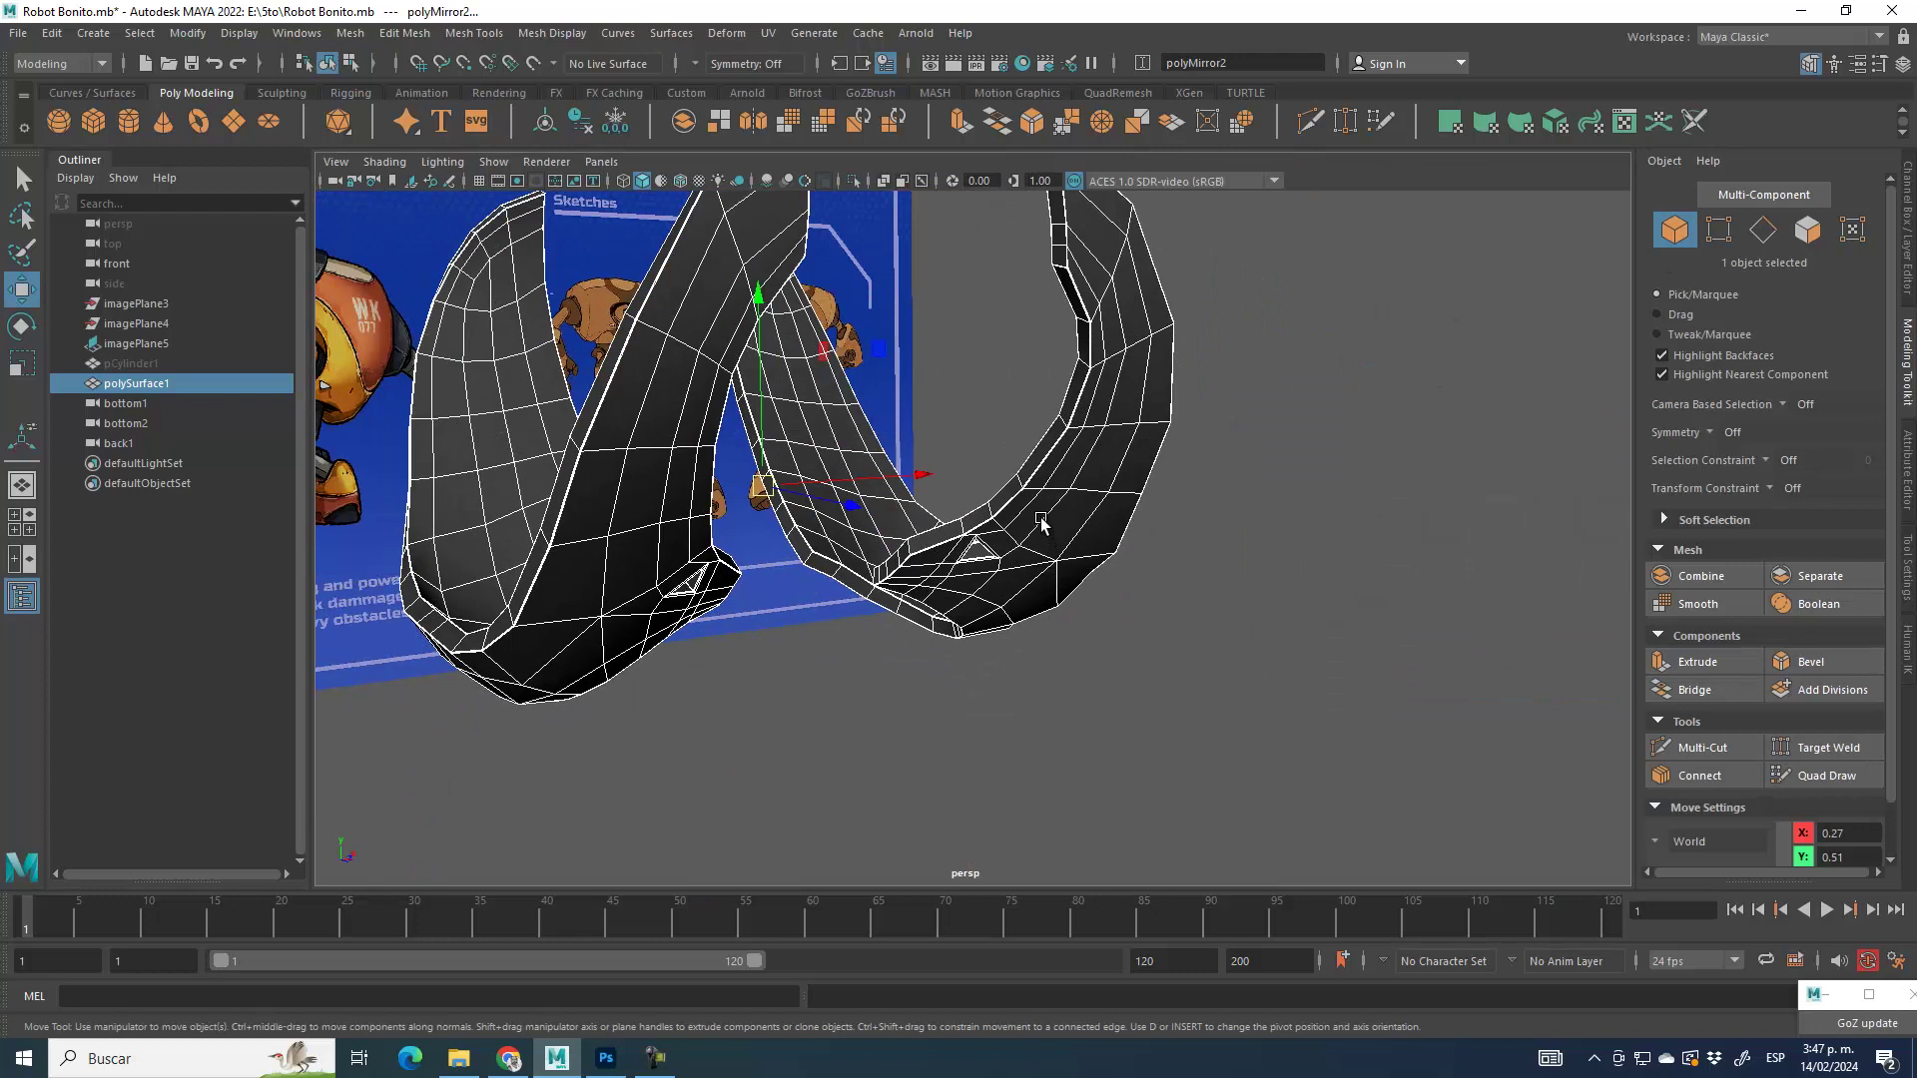
pyautogui.click(1308, 574)
pyautogui.keyDown('alt'); pyautogui.moveTo(1308, 574); pyautogui.dragTo(988, 689); pyautogui.keyUp('alt')
pyautogui.press('space')
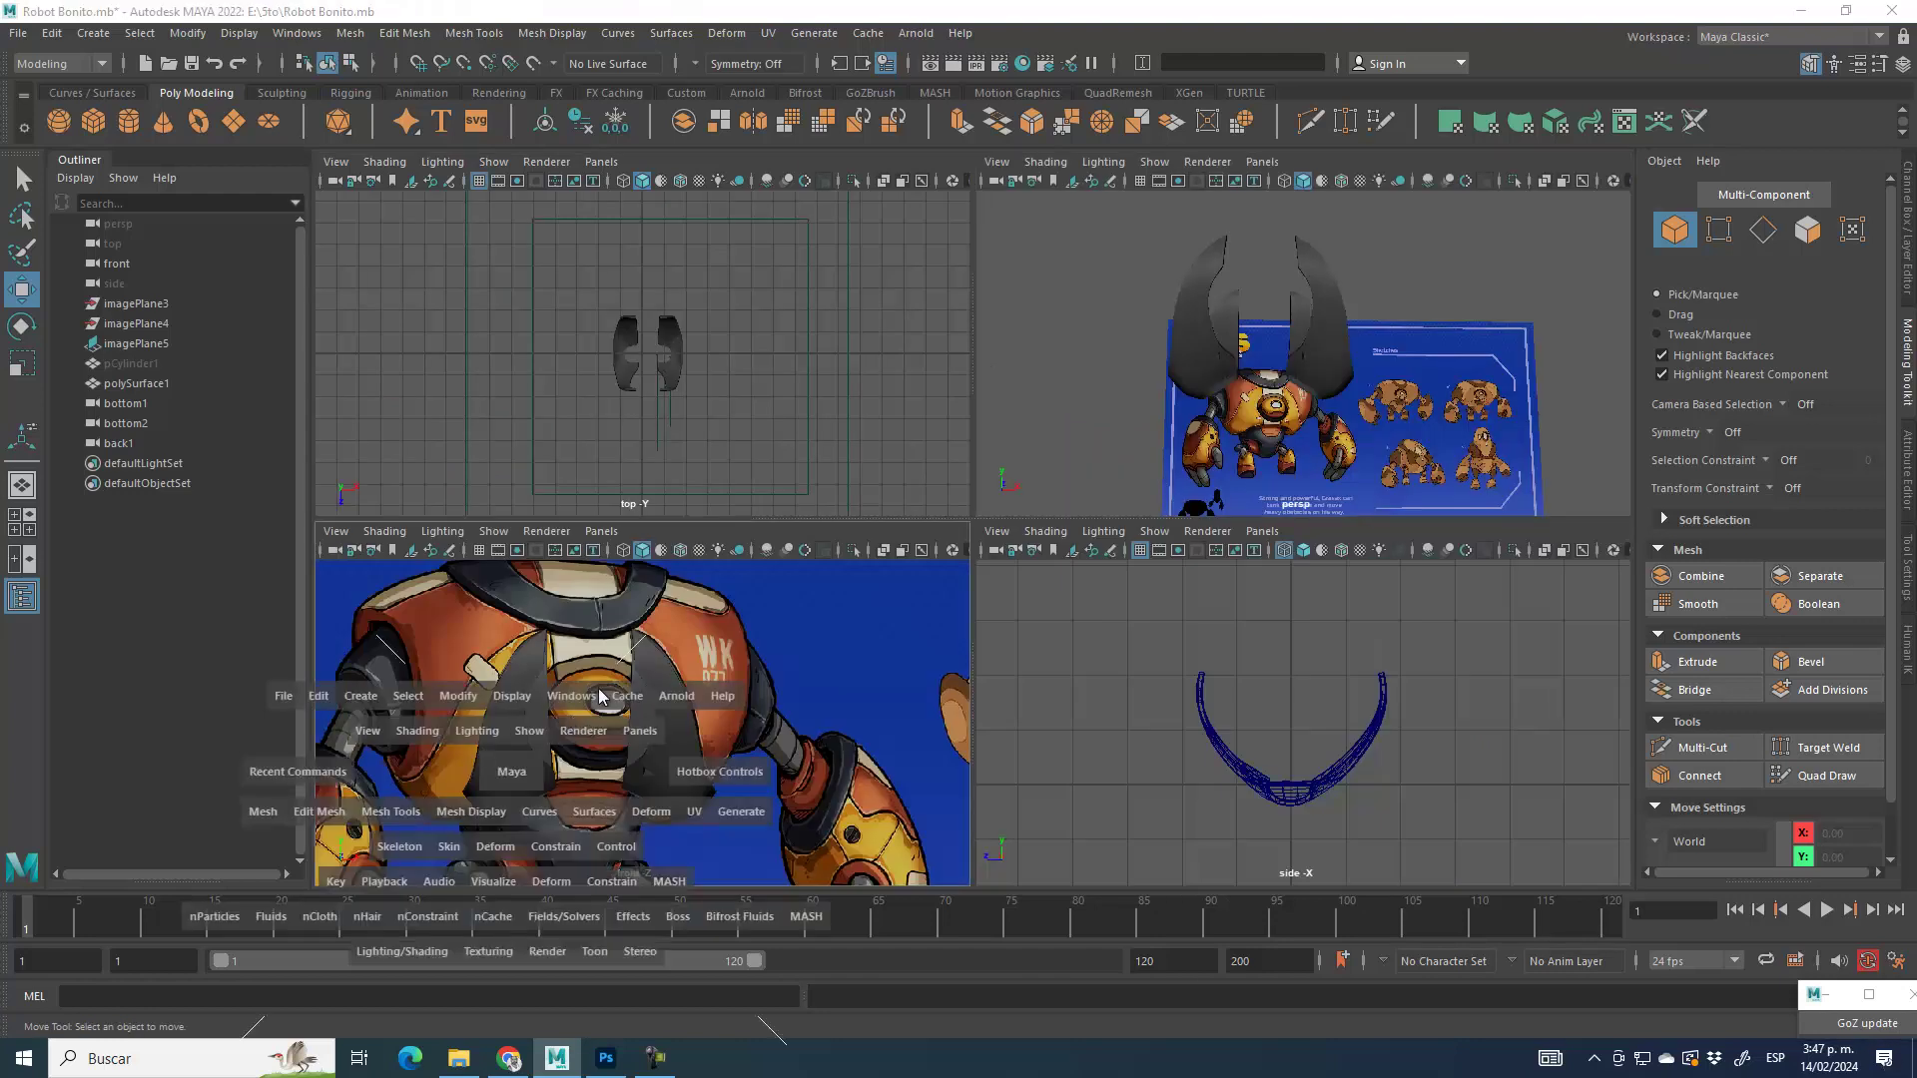
pyautogui.press('space')
pyautogui.keyDown('alt'); pyautogui.moveTo(1206, 552); pyautogui.dragTo(1056, 637, button='middle'); pyautogui.keyUp('alt')
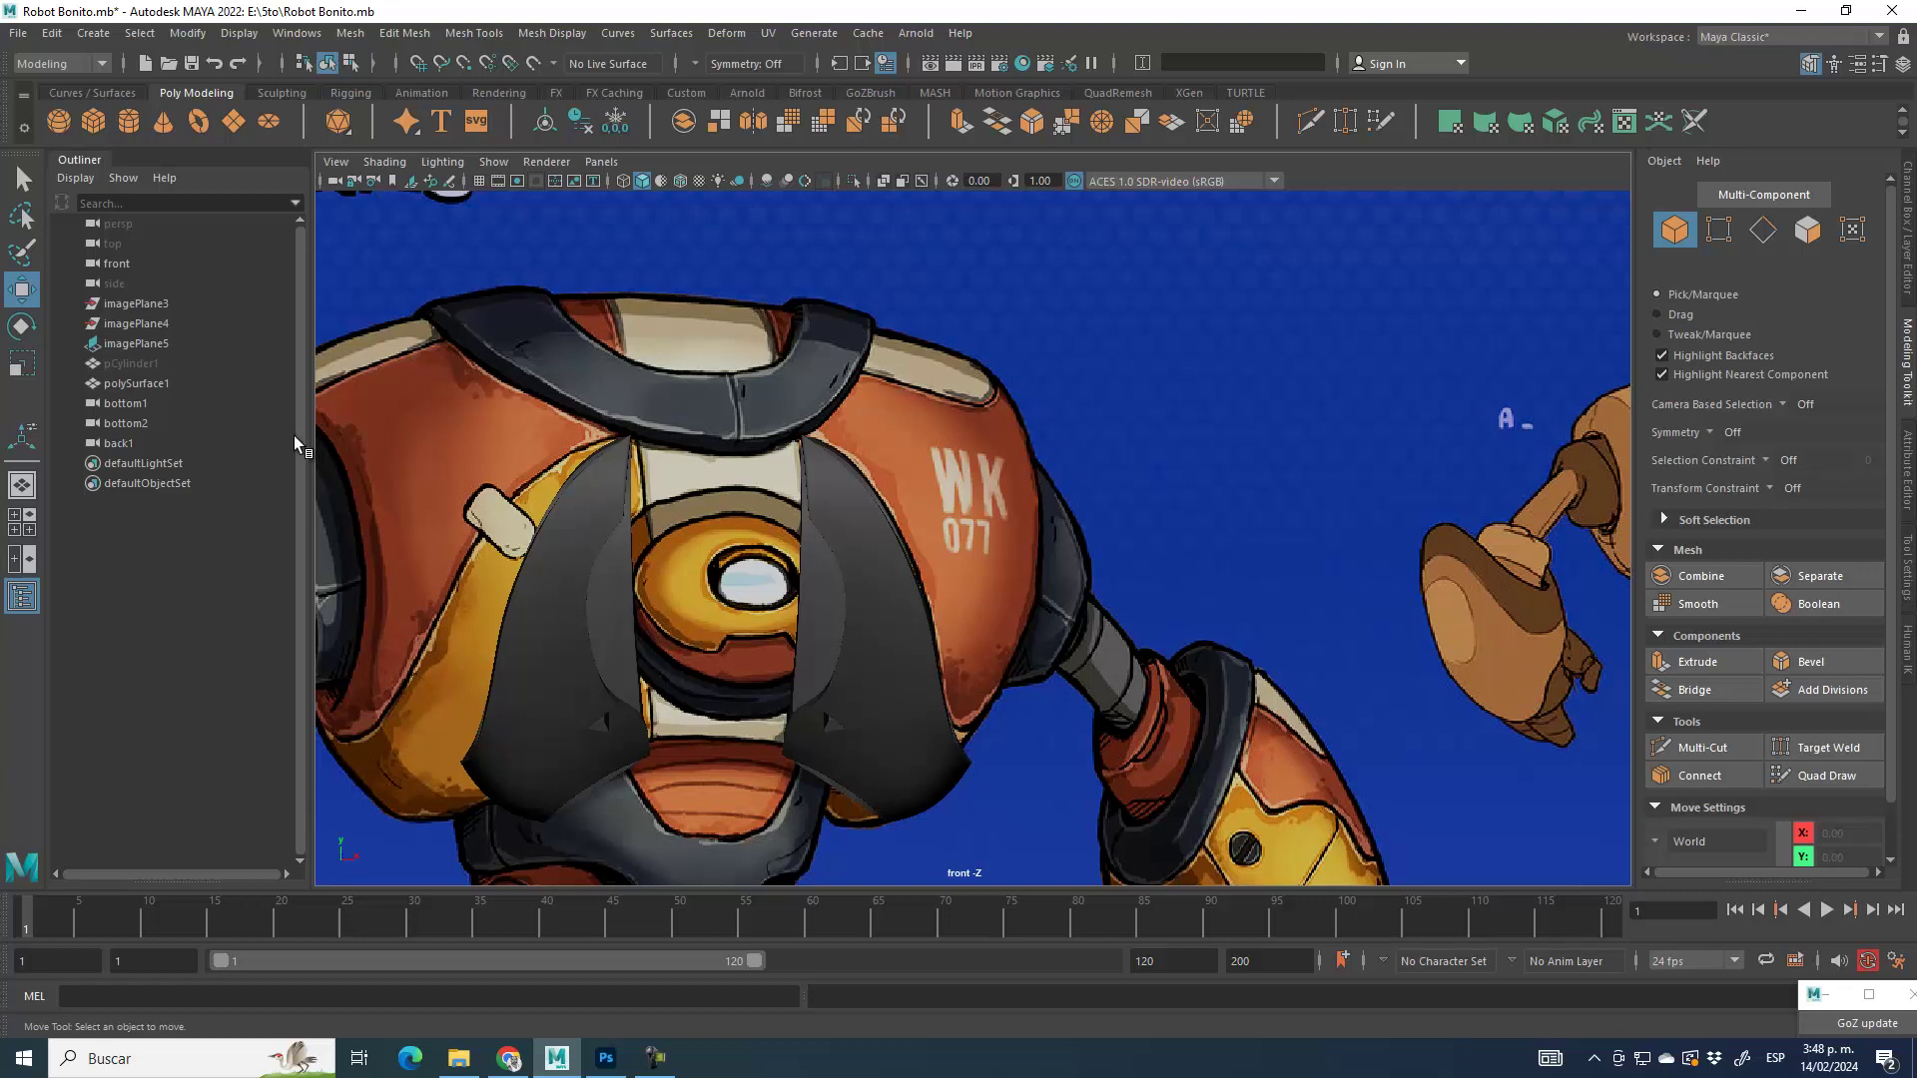
pyautogui.keyDown('alt'); pyautogui.moveTo(424, 481); pyautogui.dragTo(640, 449, button='middle'); pyautogui.keyUp('alt')
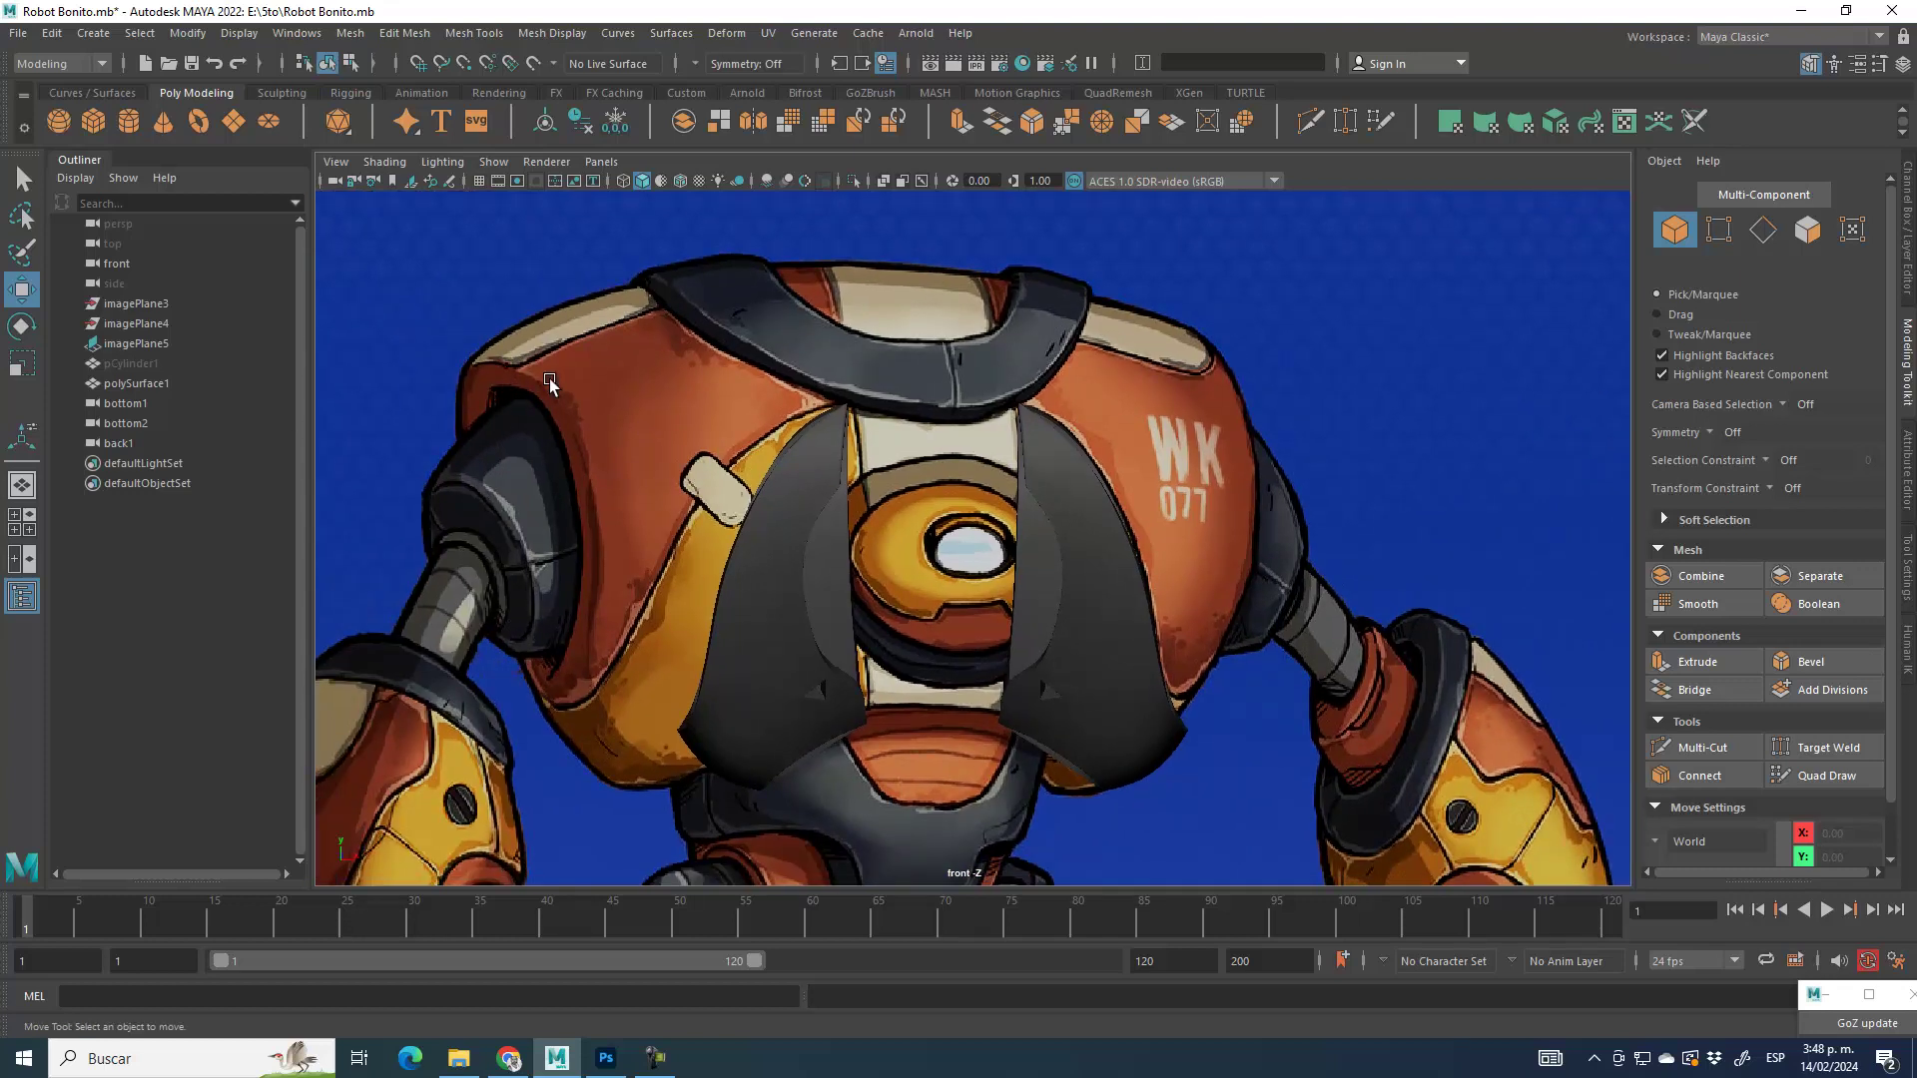
pyautogui.keyDown('alt'); pyautogui.moveTo(1258, 454); pyautogui.dragTo(997, 499, button='middle'); pyautogui.keyUp('alt')
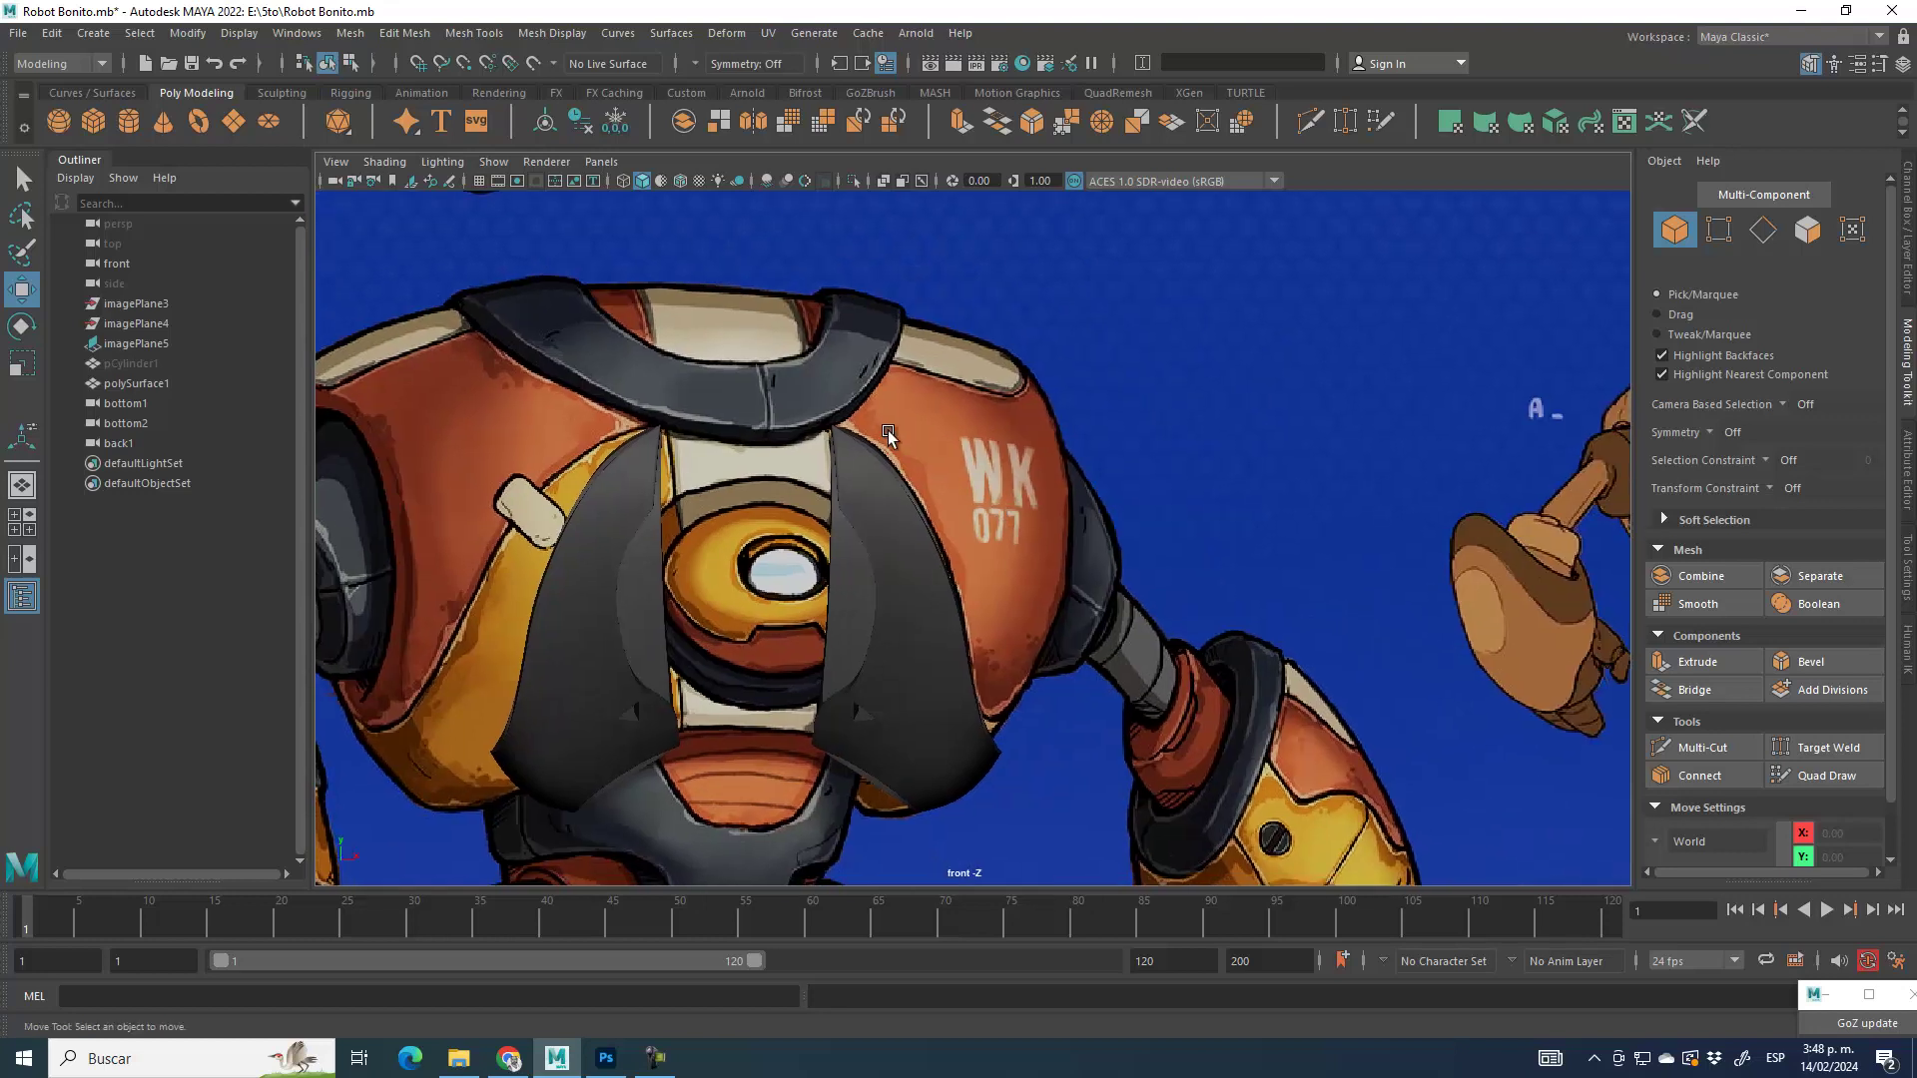
# Step: Show all hidden objects so the robot's body cylinder is available again
pyautogui.click(995, 459)
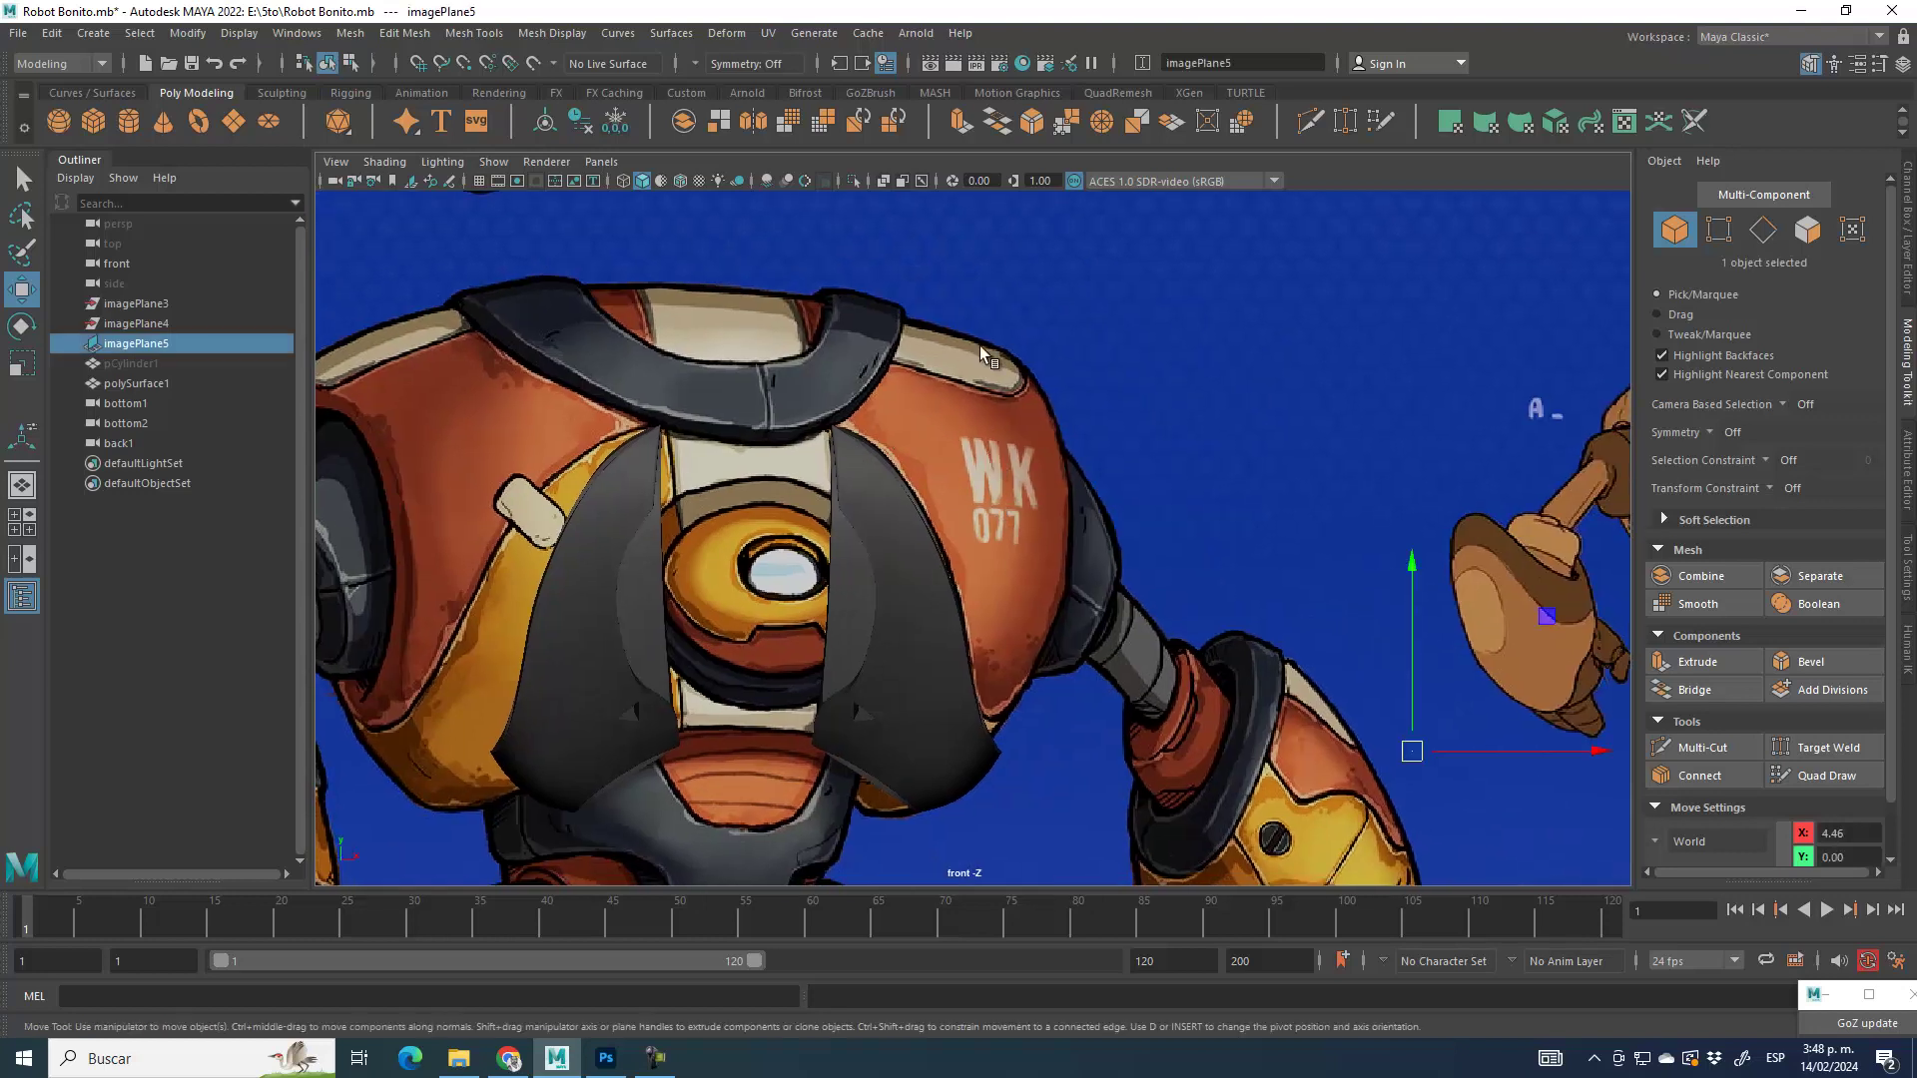
pyautogui.click(228, 36)
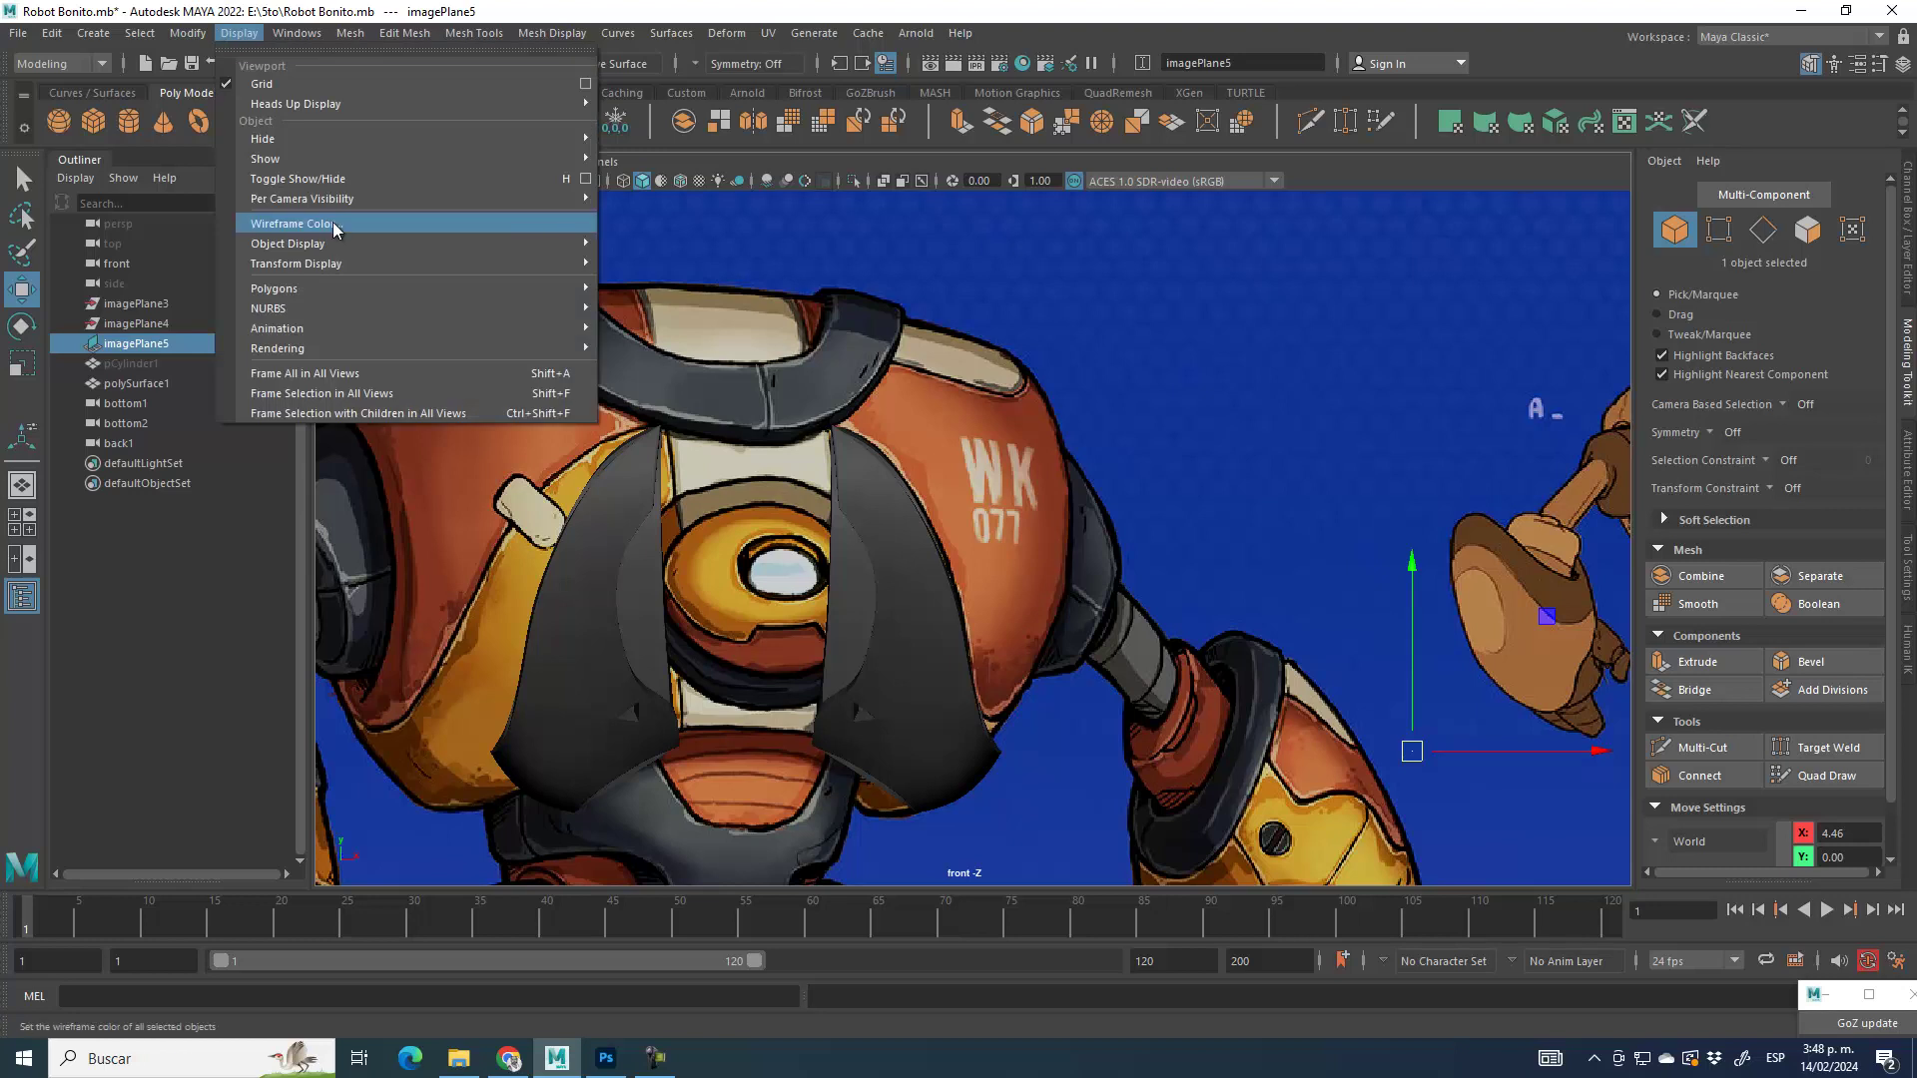
pyautogui.moveTo(387, 160)
pyautogui.click(661, 256)
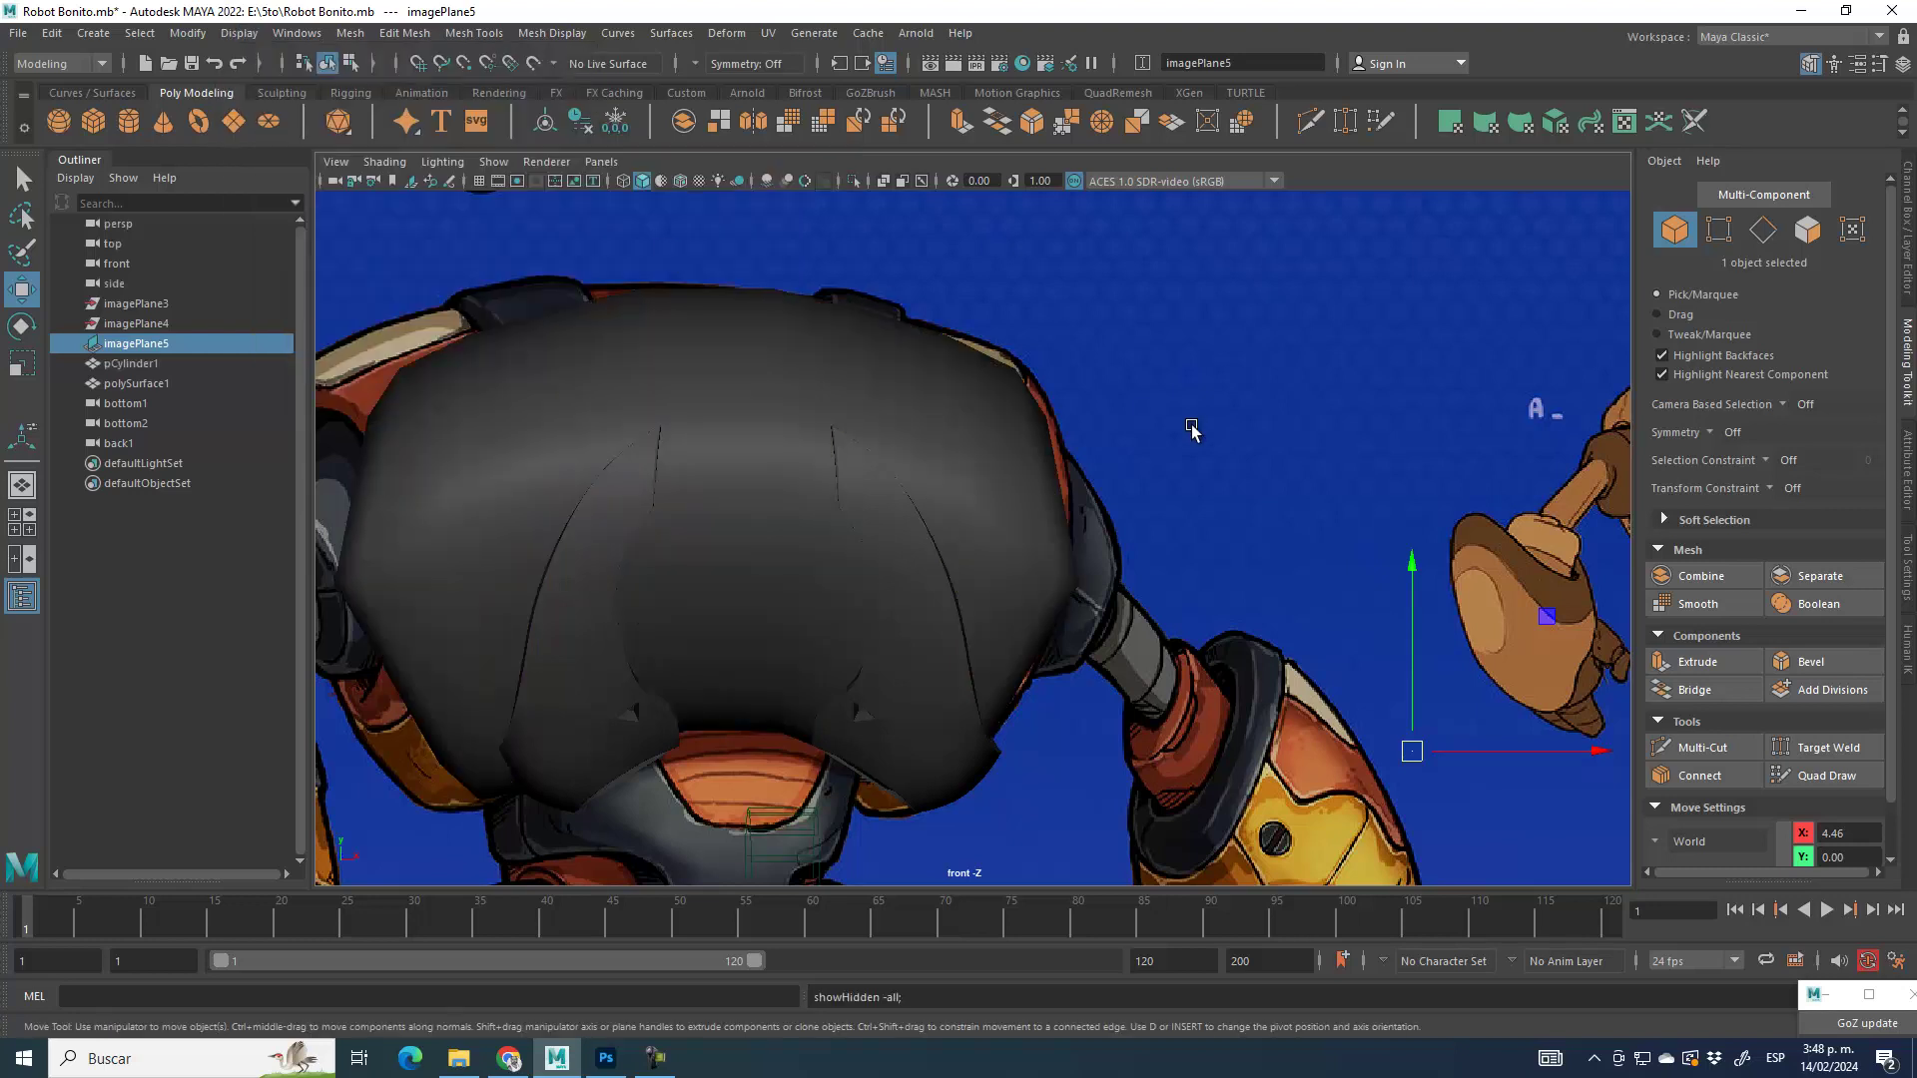
# Step: Display the robot's body cylinder in full smooth preview
pyautogui.click(1020, 466)
pyautogui.scroll(-3, 1039, 515)
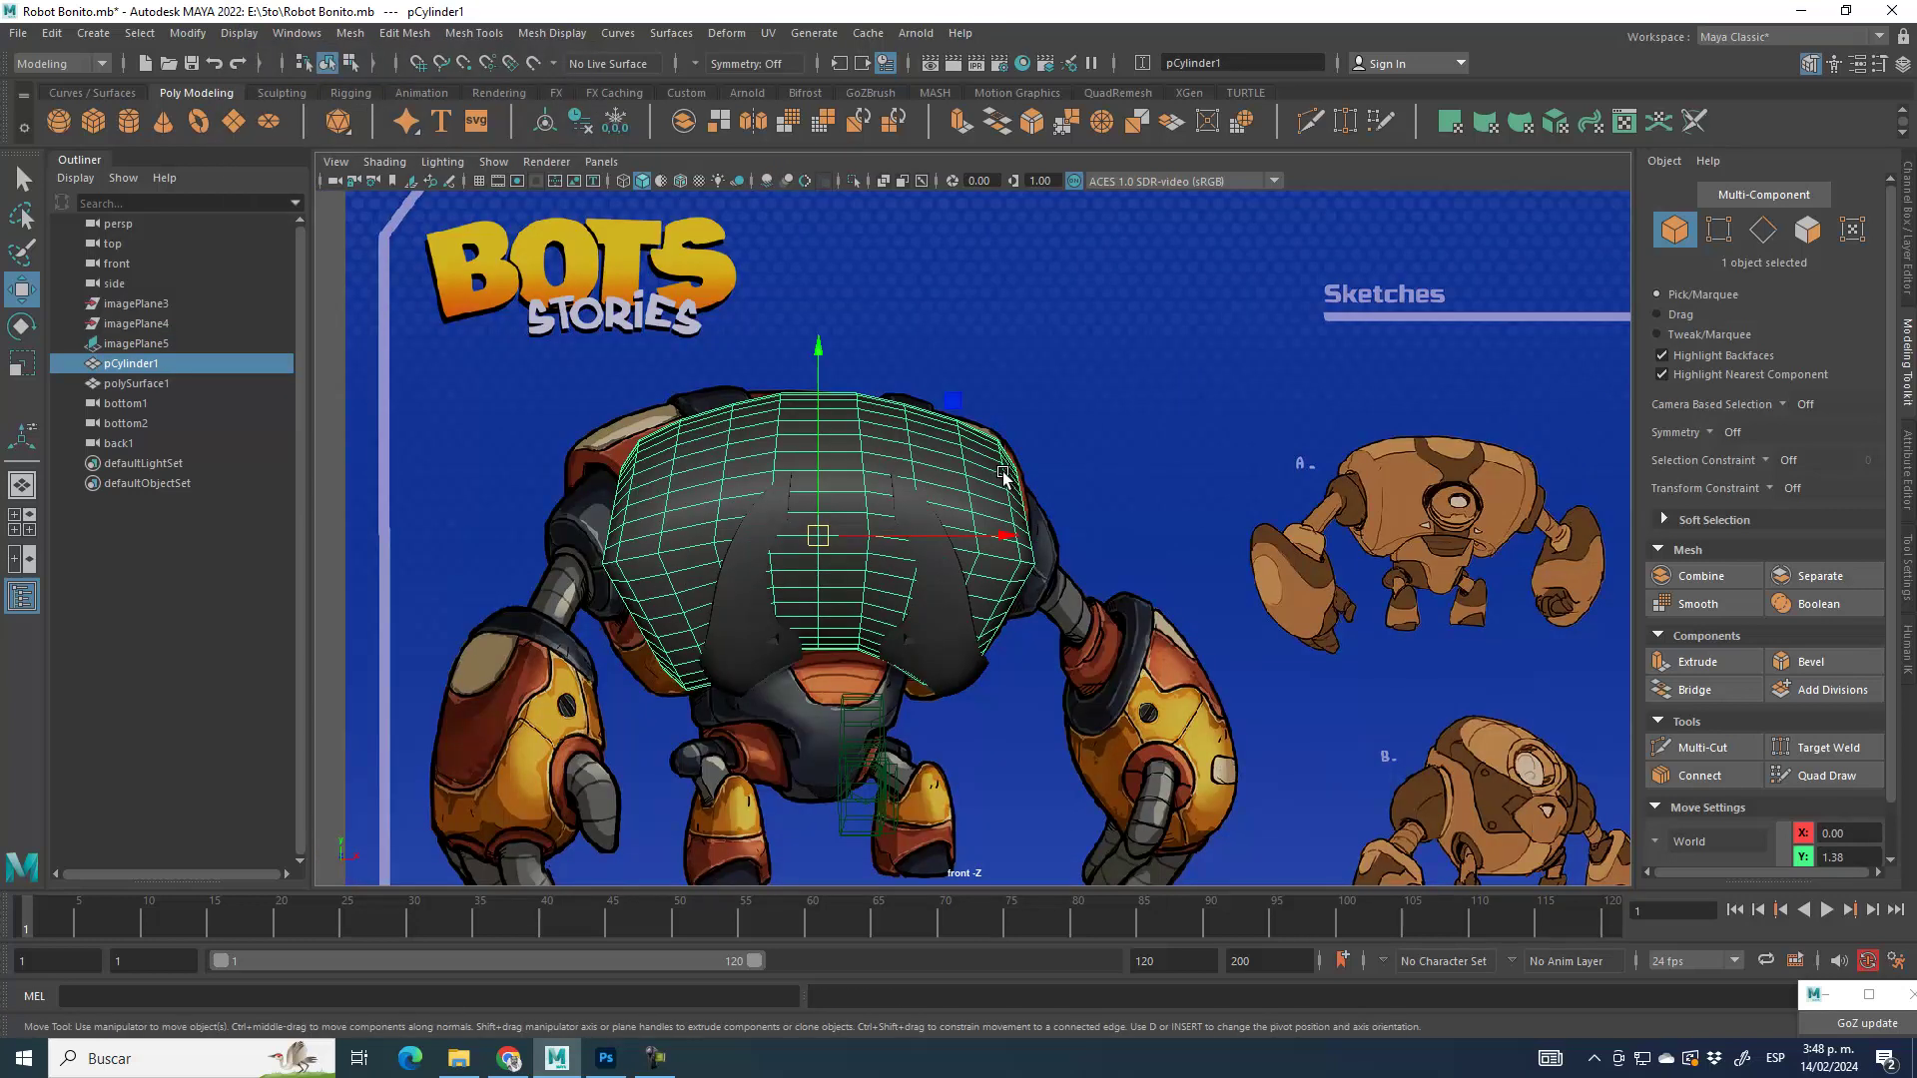
pyautogui.scroll(2, 1003, 476)
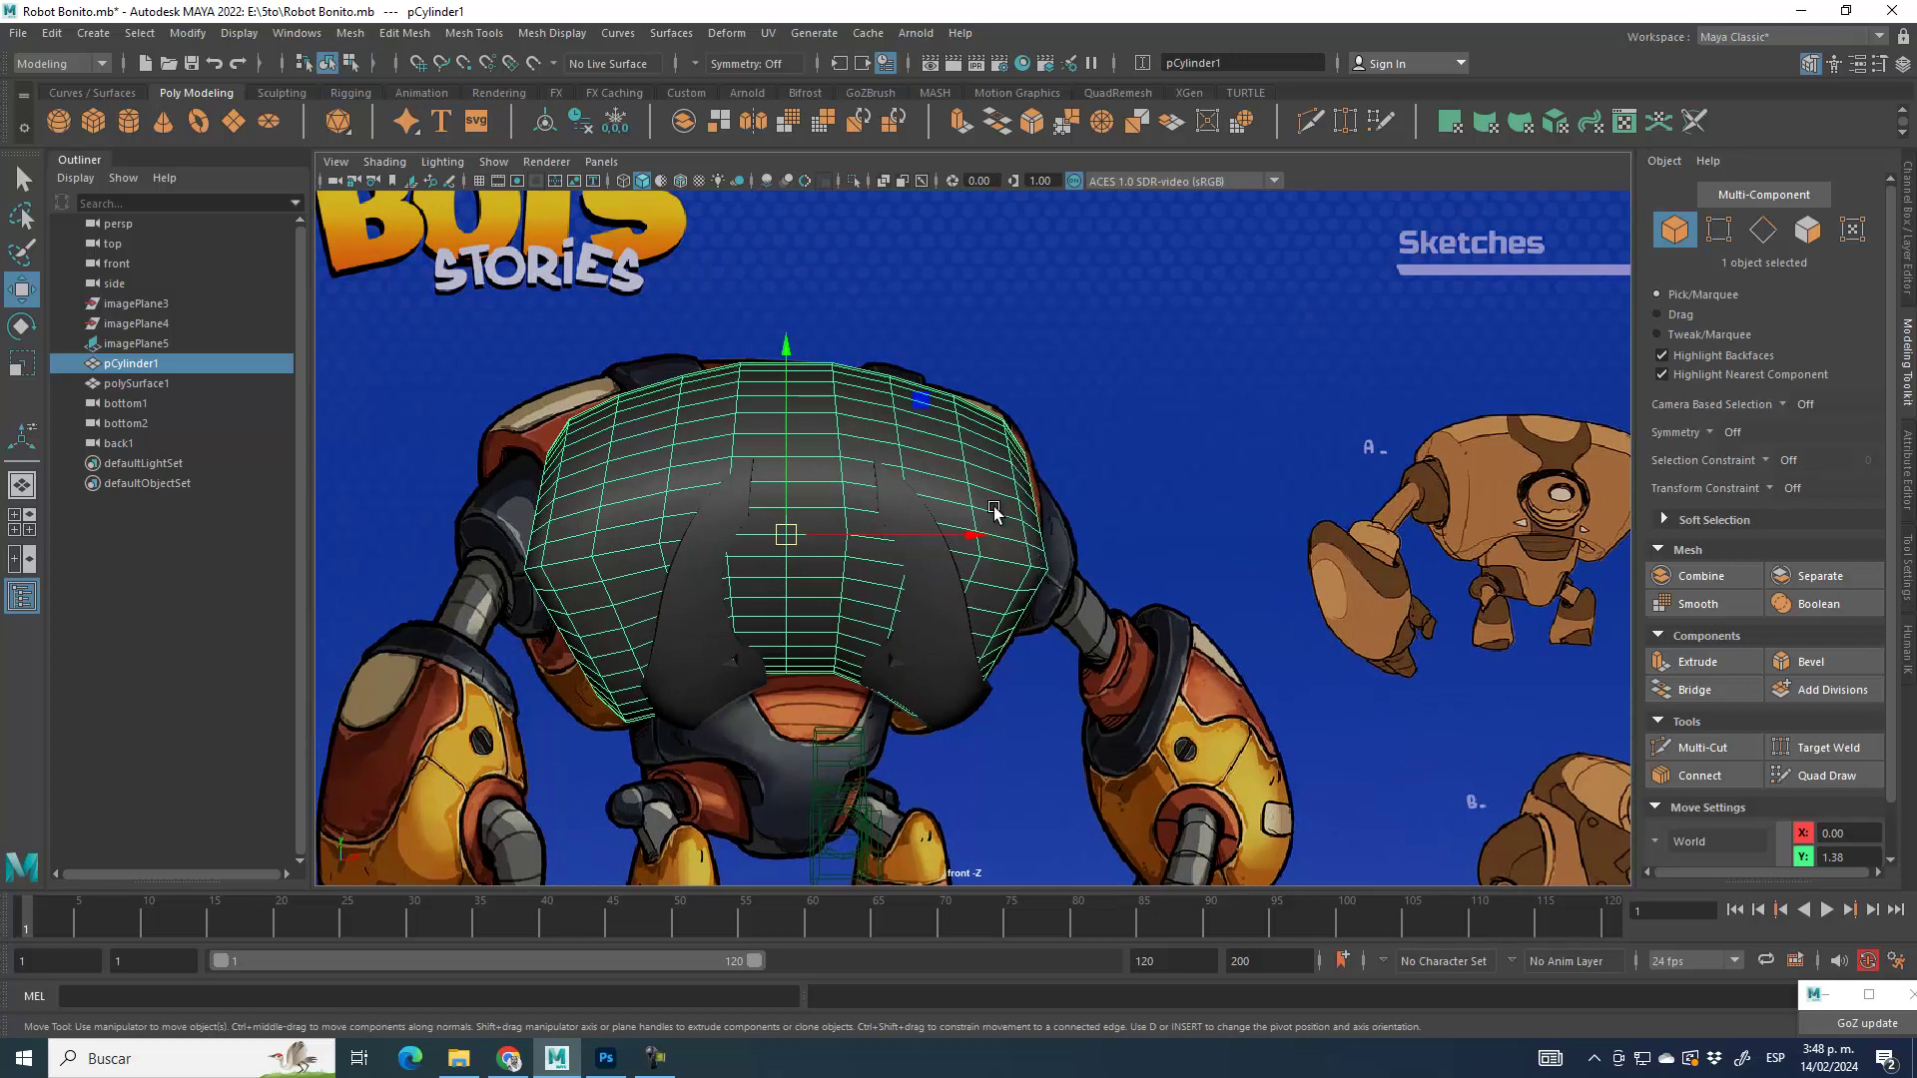
pyautogui.press('2')
pyautogui.scroll(-2, 993, 491)
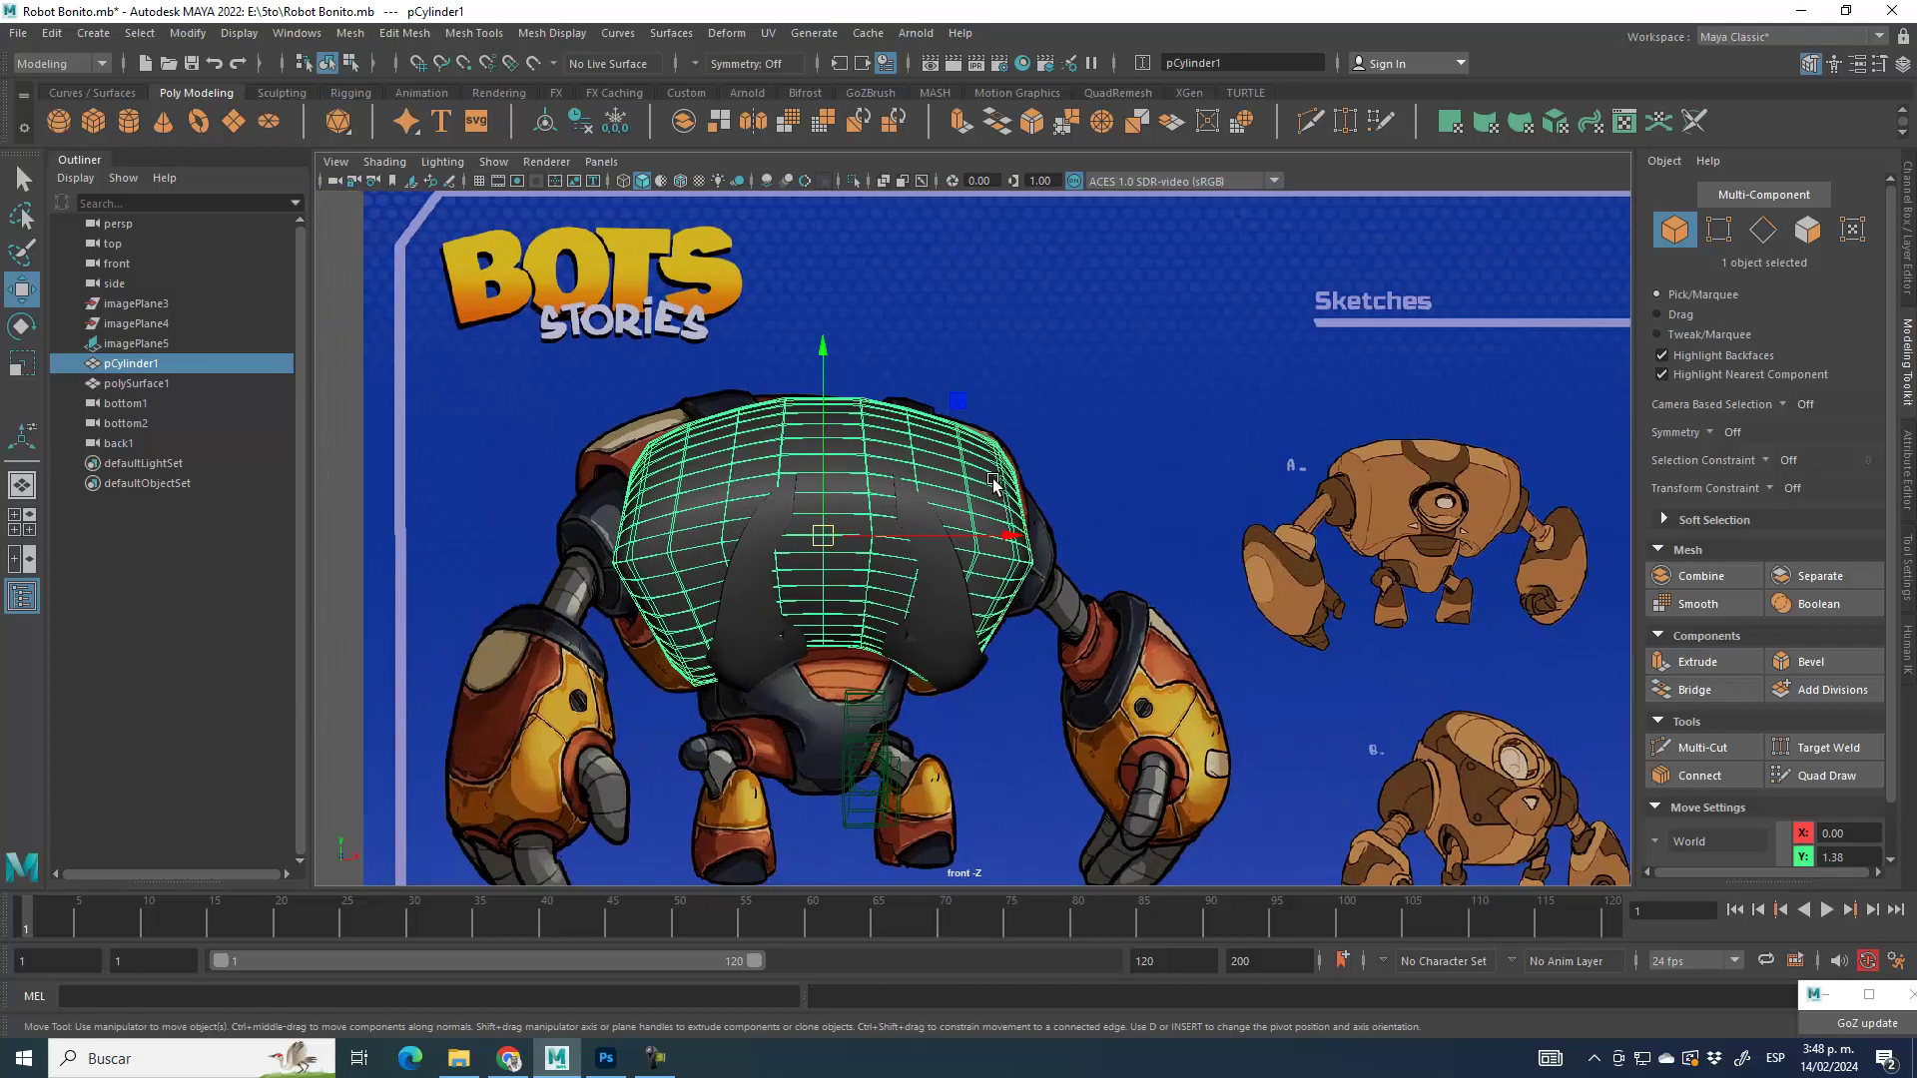
pyautogui.press('3')
pyautogui.click(1135, 415)
pyautogui.scroll(3, 1014, 505)
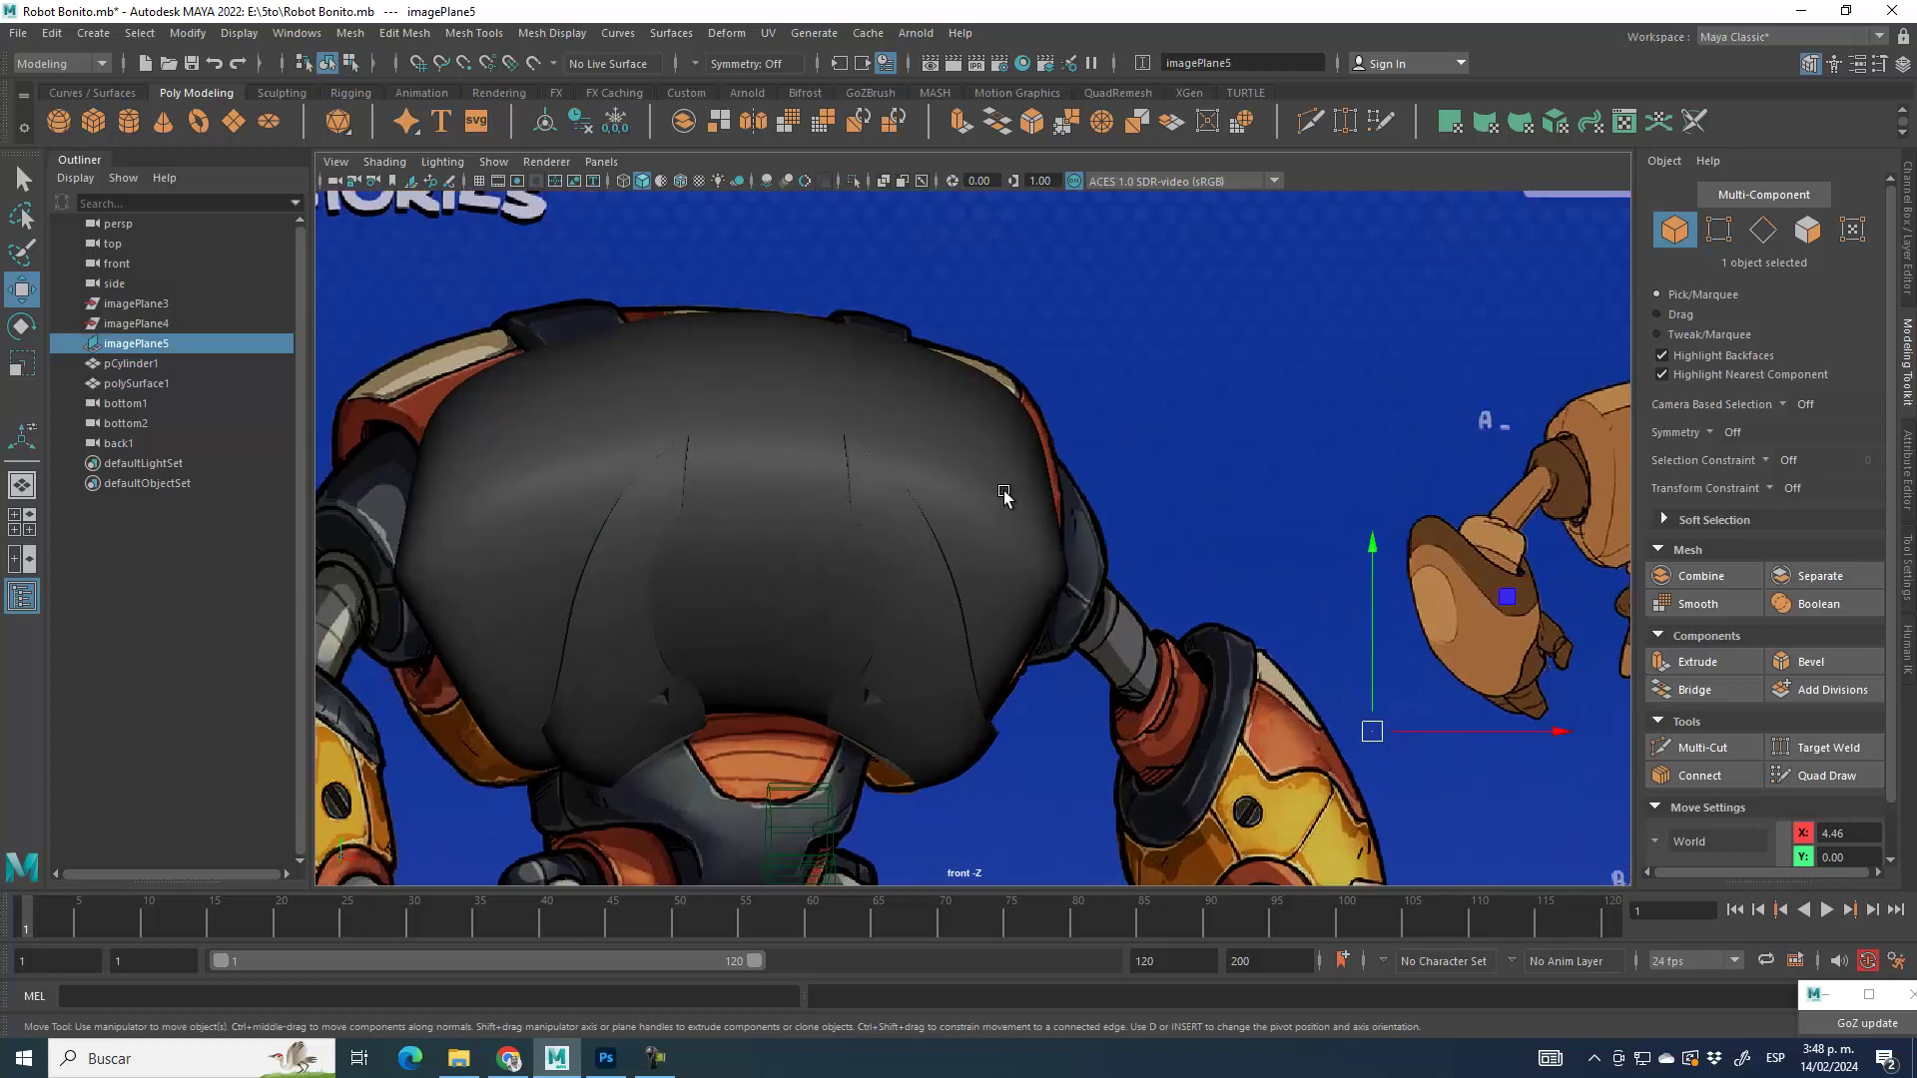
# Step: Select the body cylinder and examine in perspective how the two panels sit against it
pyautogui.click(1011, 485)
pyautogui.press('space')
pyautogui.press('space')
pyautogui.keyDown('alt'); pyautogui.moveTo(1332, 343); pyautogui.dragTo(1286, 419); pyautogui.keyUp('alt')
pyautogui.keyDown('alt'); pyautogui.moveTo(1244, 507); pyautogui.dragTo(983, 470); pyautogui.keyUp('alt')
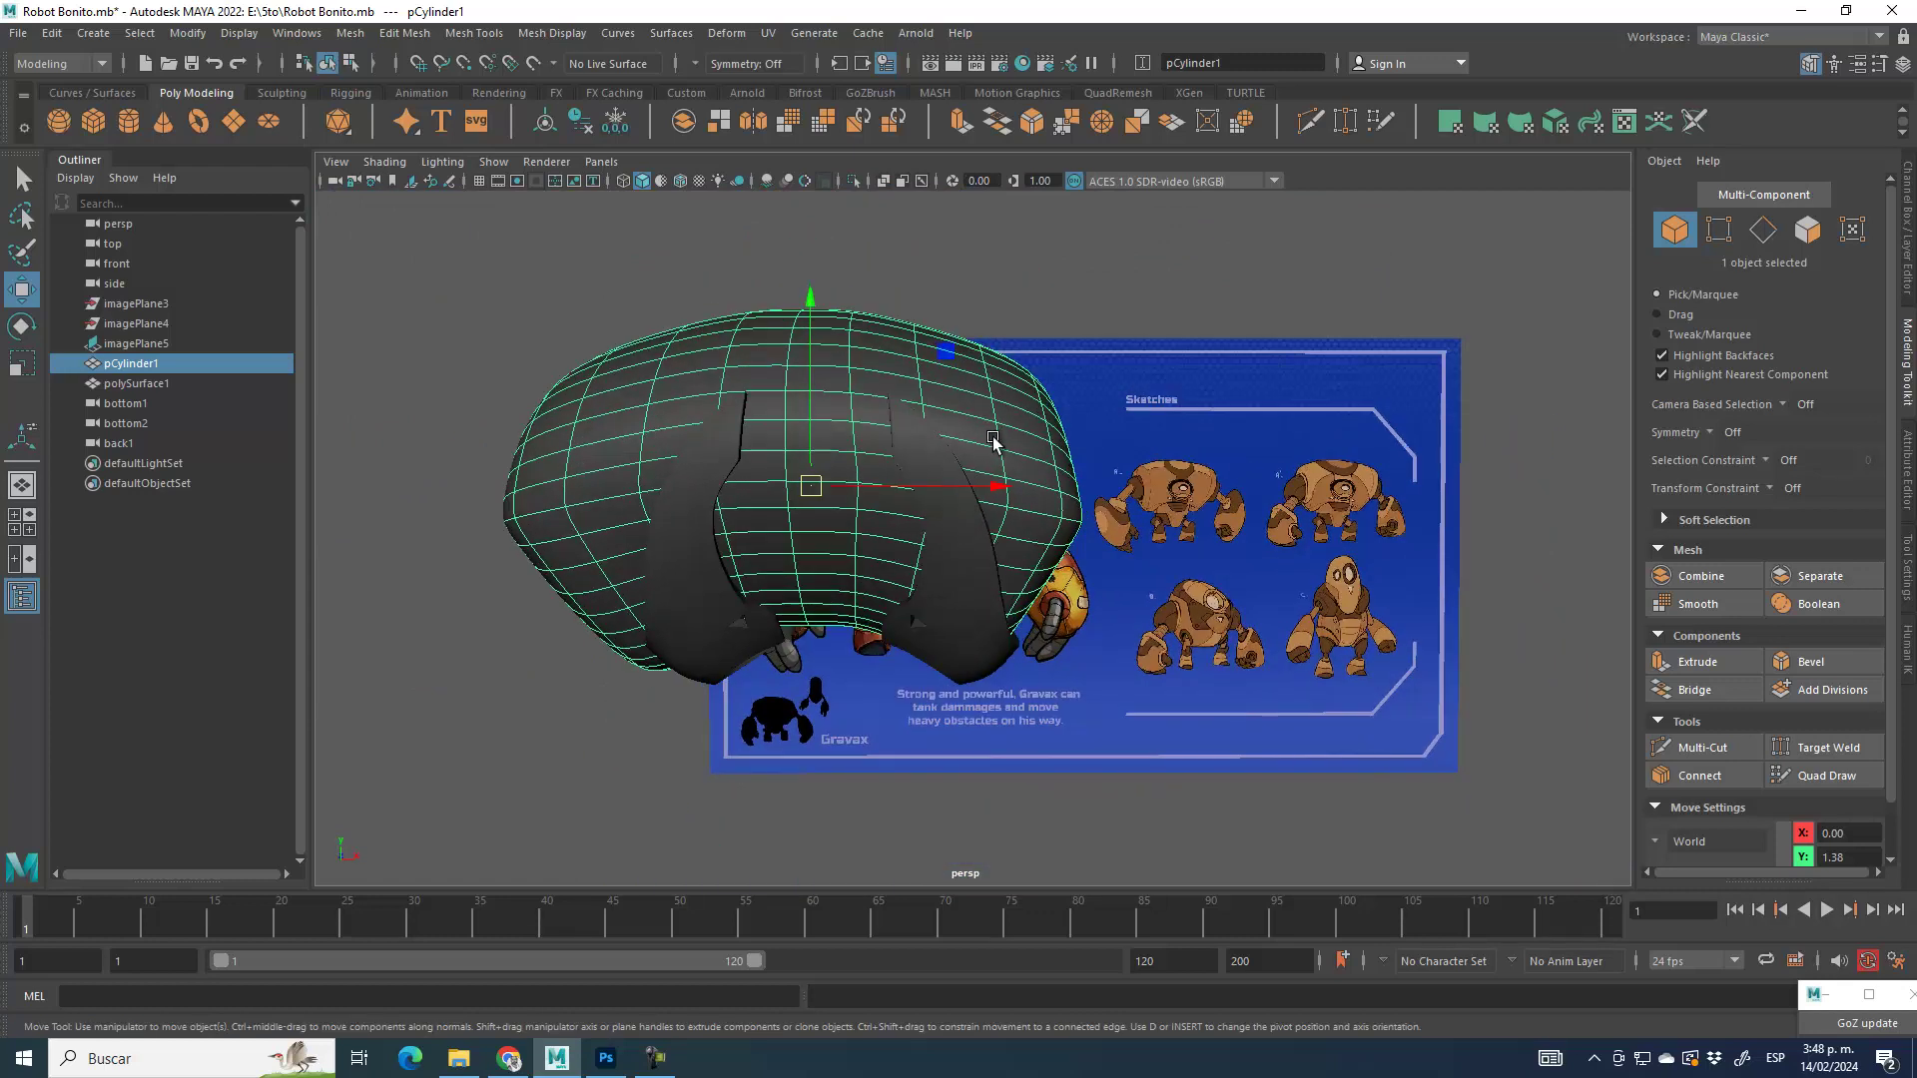
pyautogui.press('space')
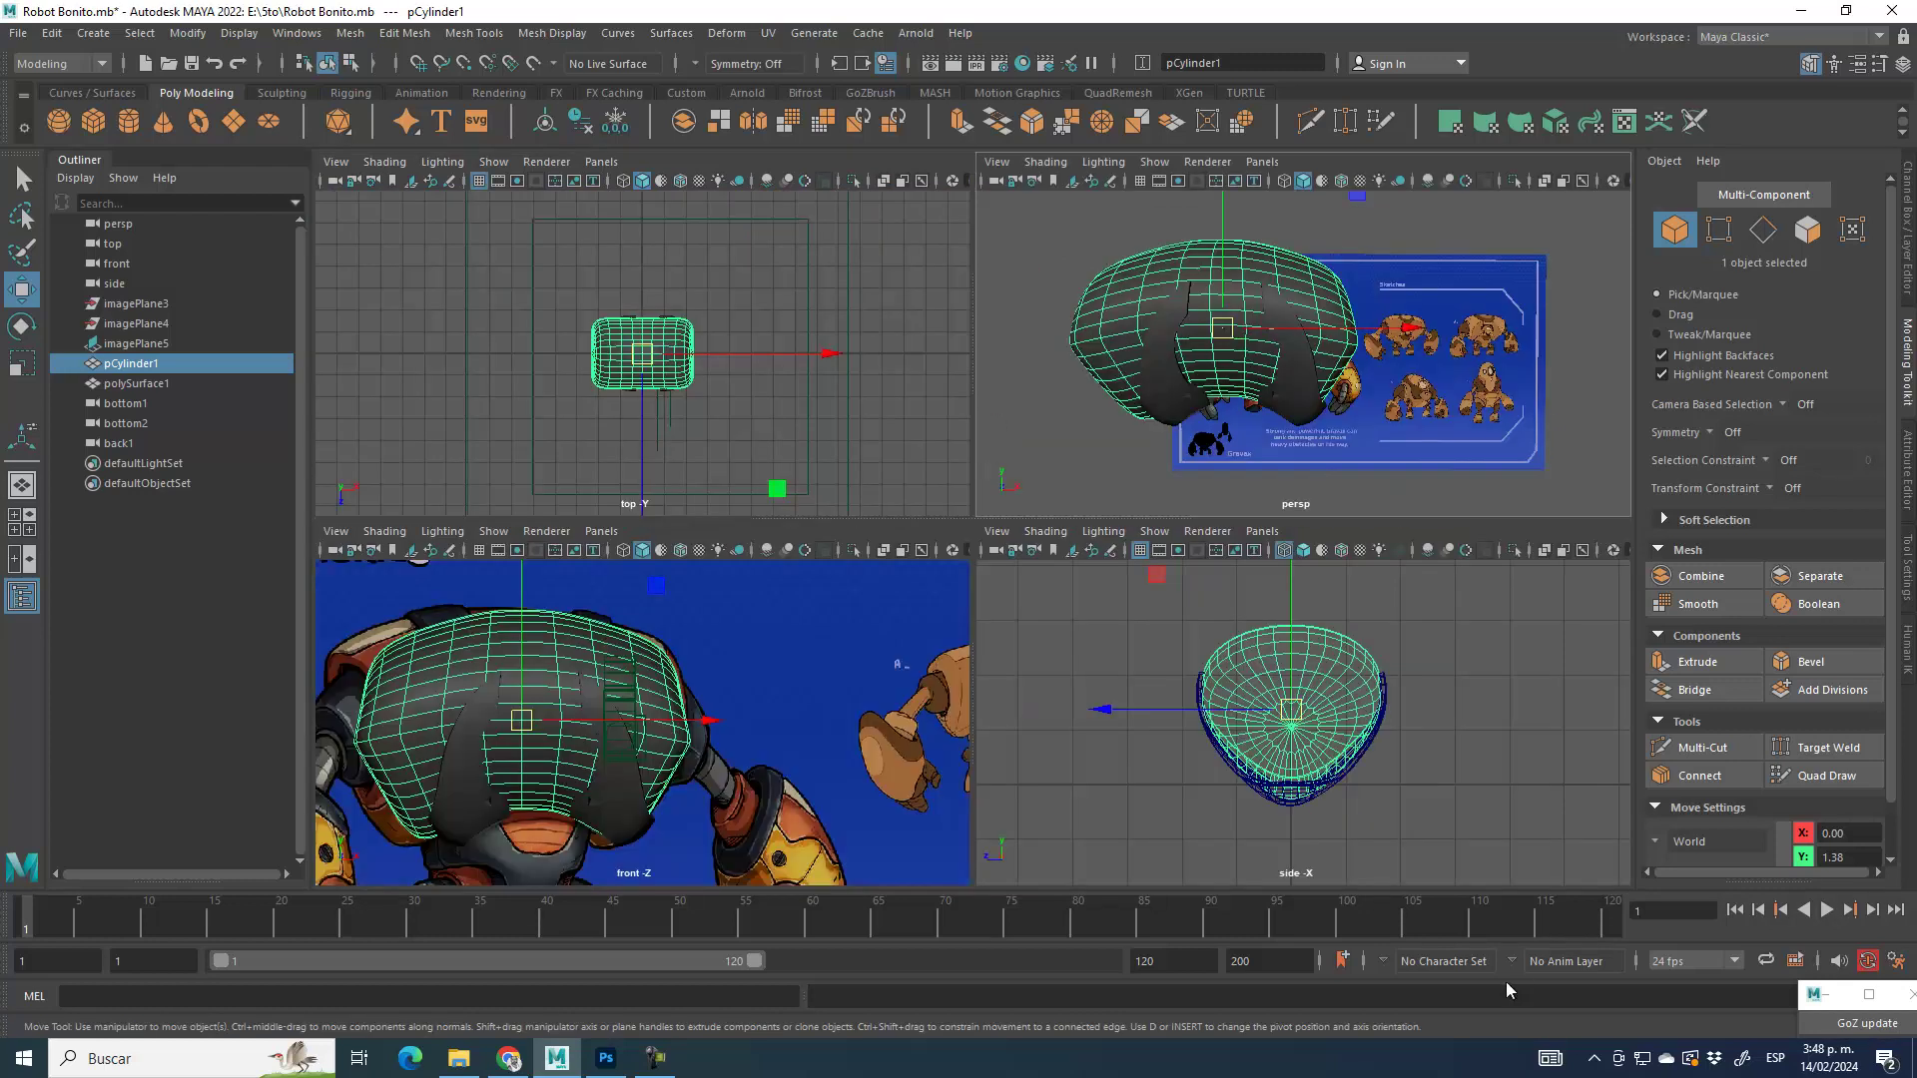
pyautogui.click(655, 1057)
pyautogui.click(1188, 727)
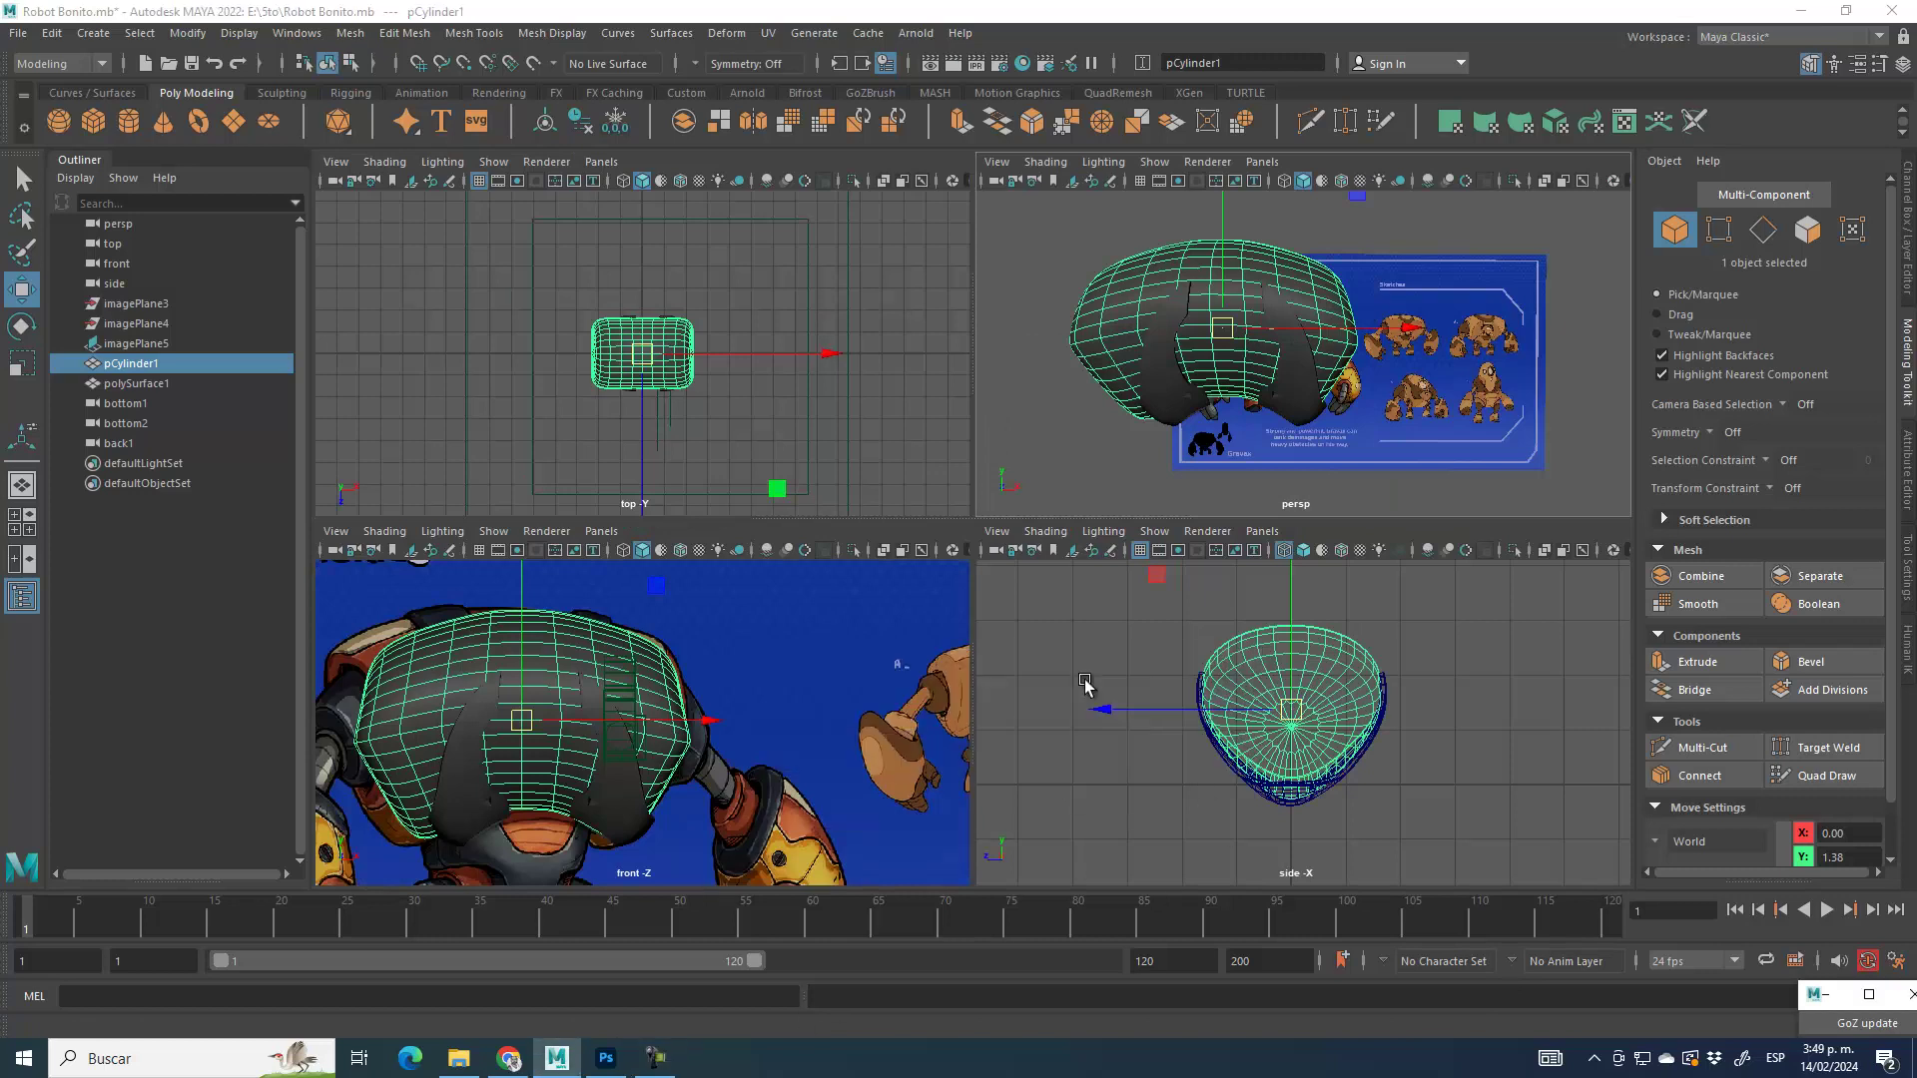
# Step: Turn on X-Ray display in the front view to see the reference's torso details through the body cylinder
pyautogui.press('space')
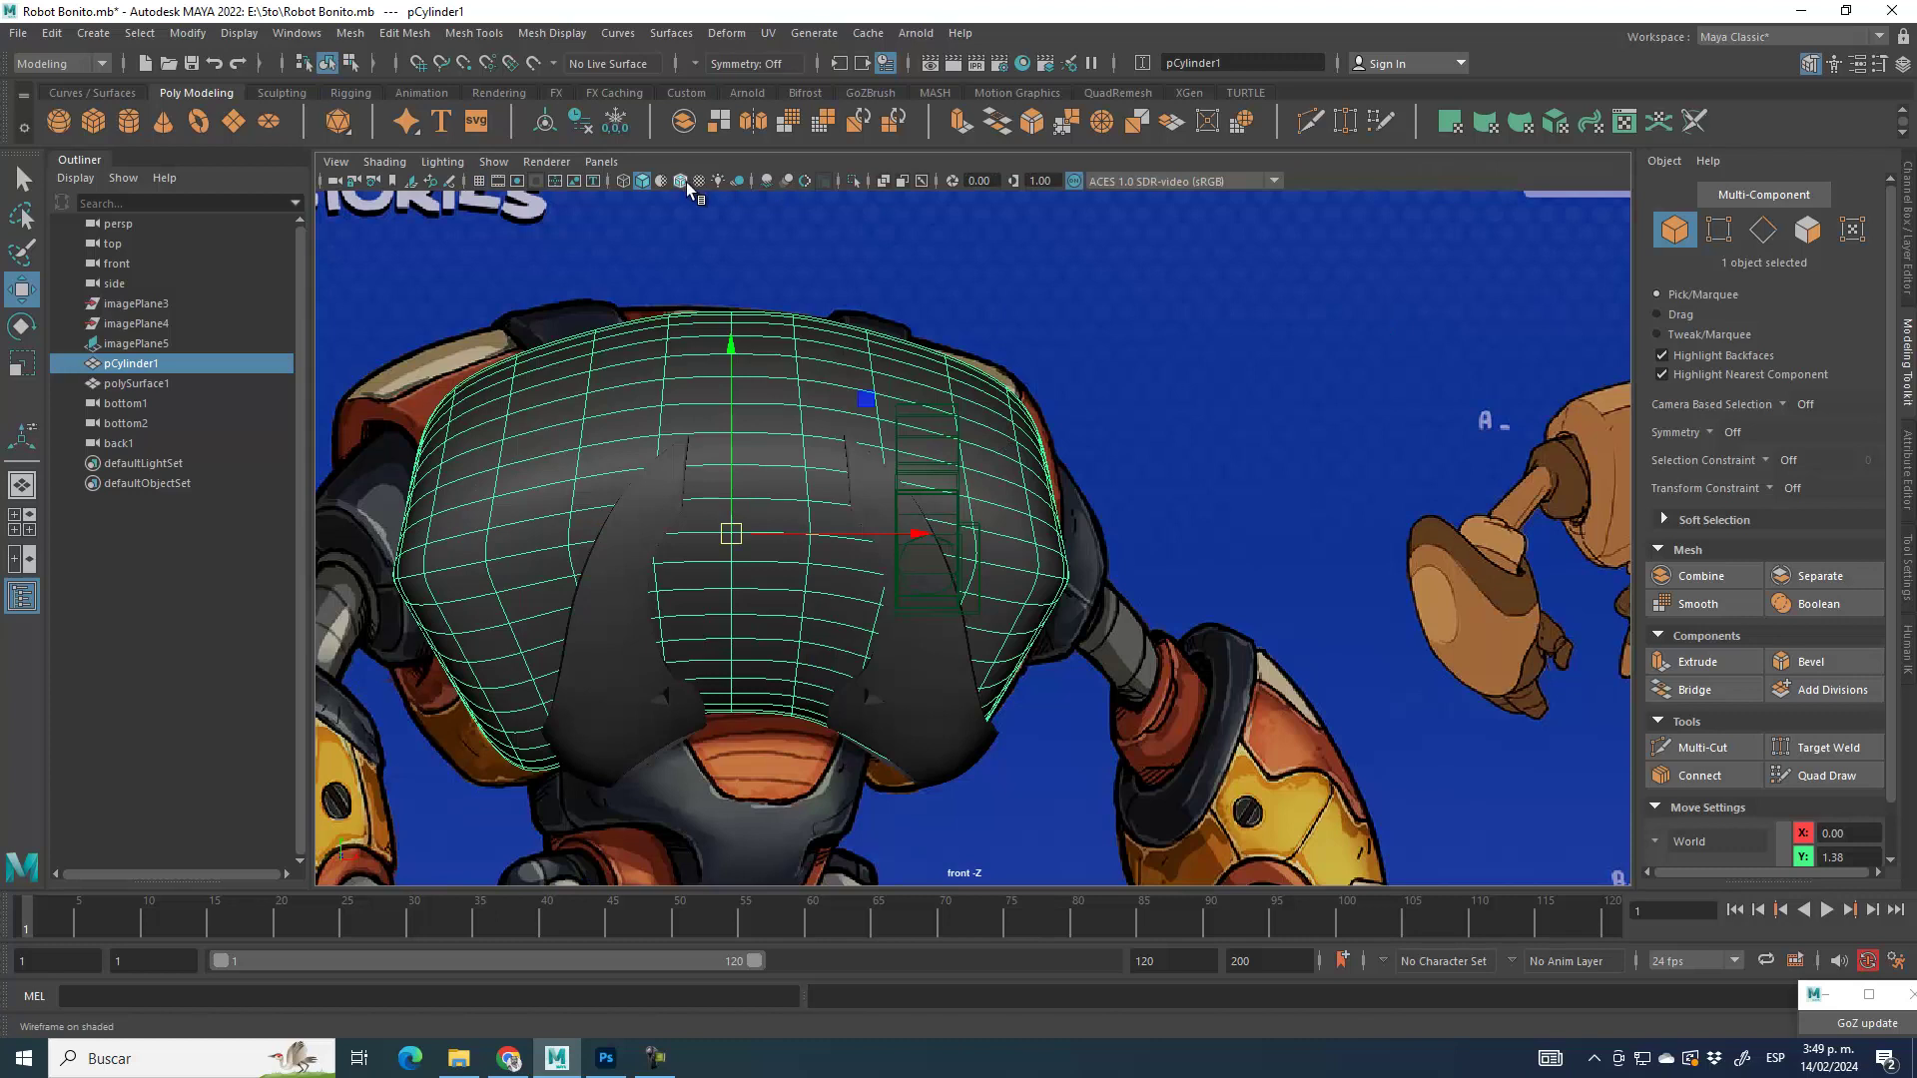
pyautogui.click(877, 181)
pyautogui.scroll(1, 986, 483)
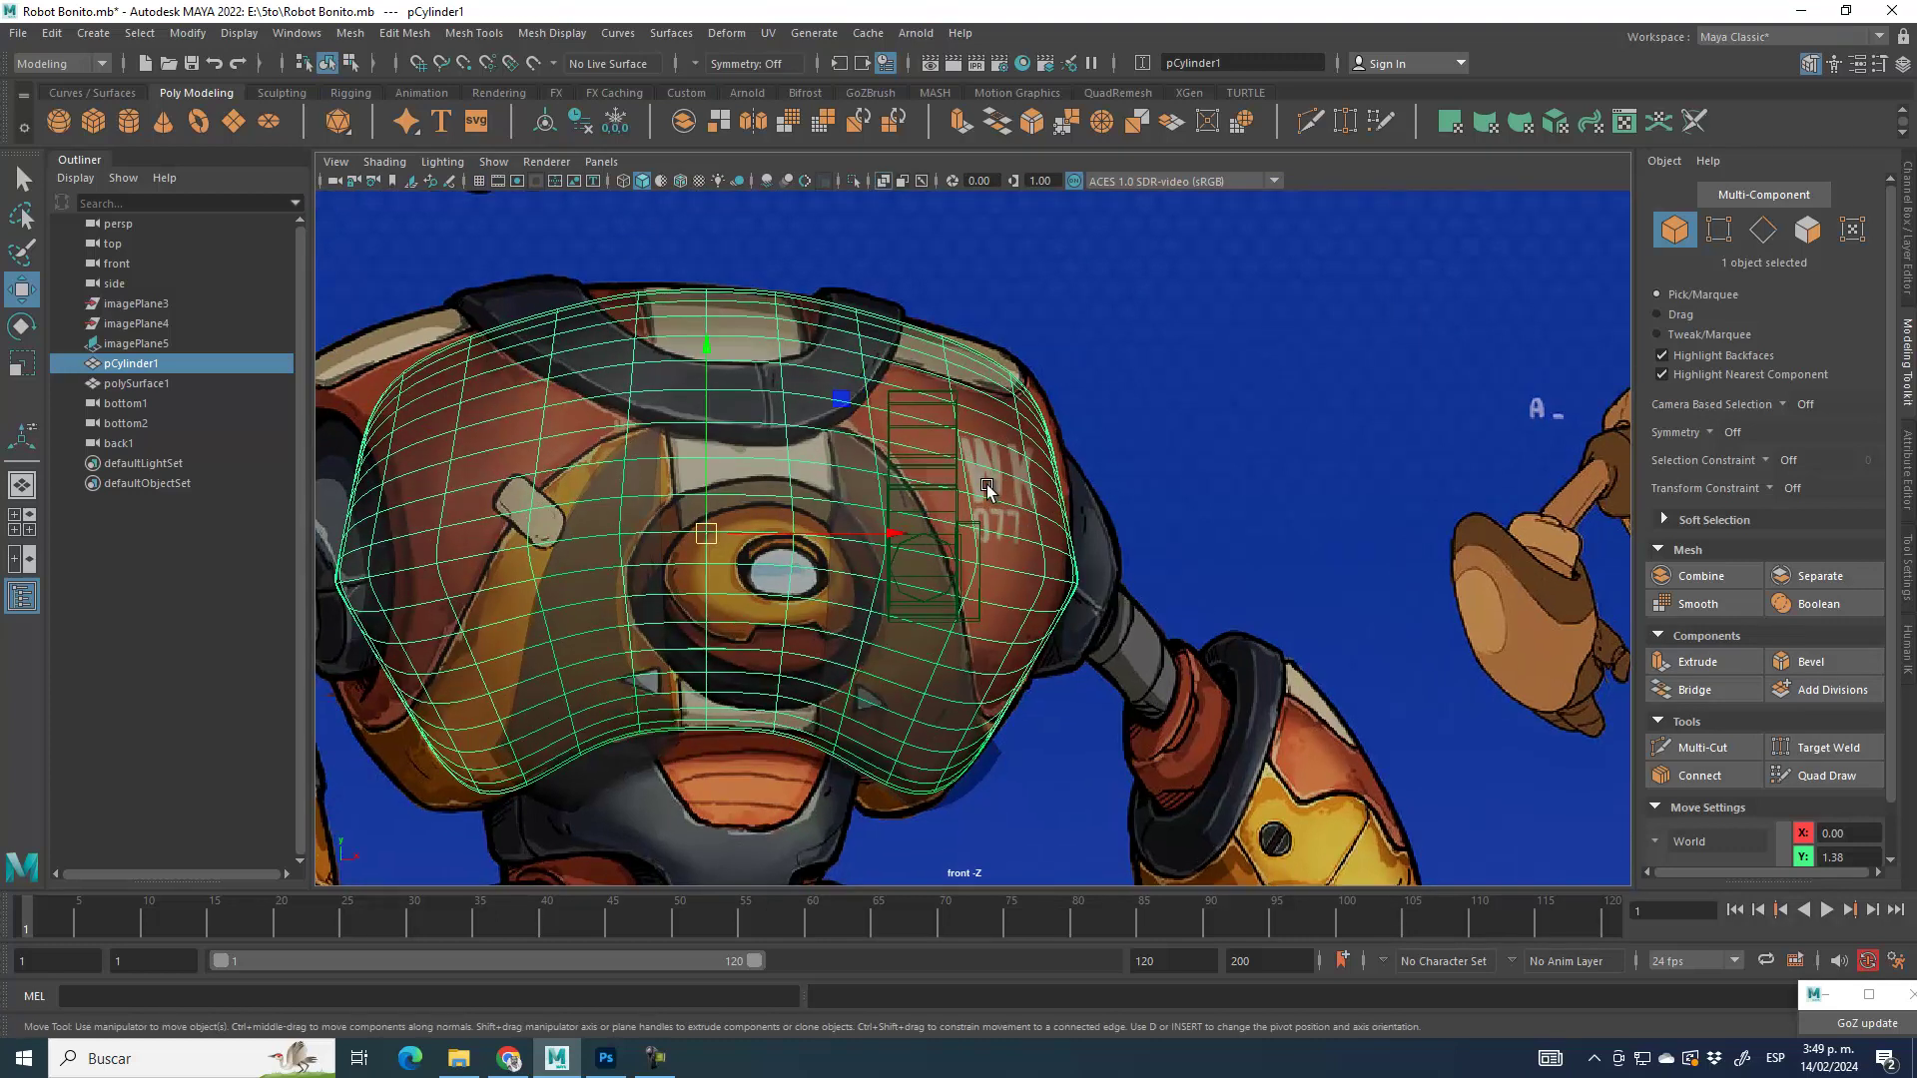
pyautogui.scroll(-5, 1003, 499)
pyautogui.scroll(2, 1000, 434)
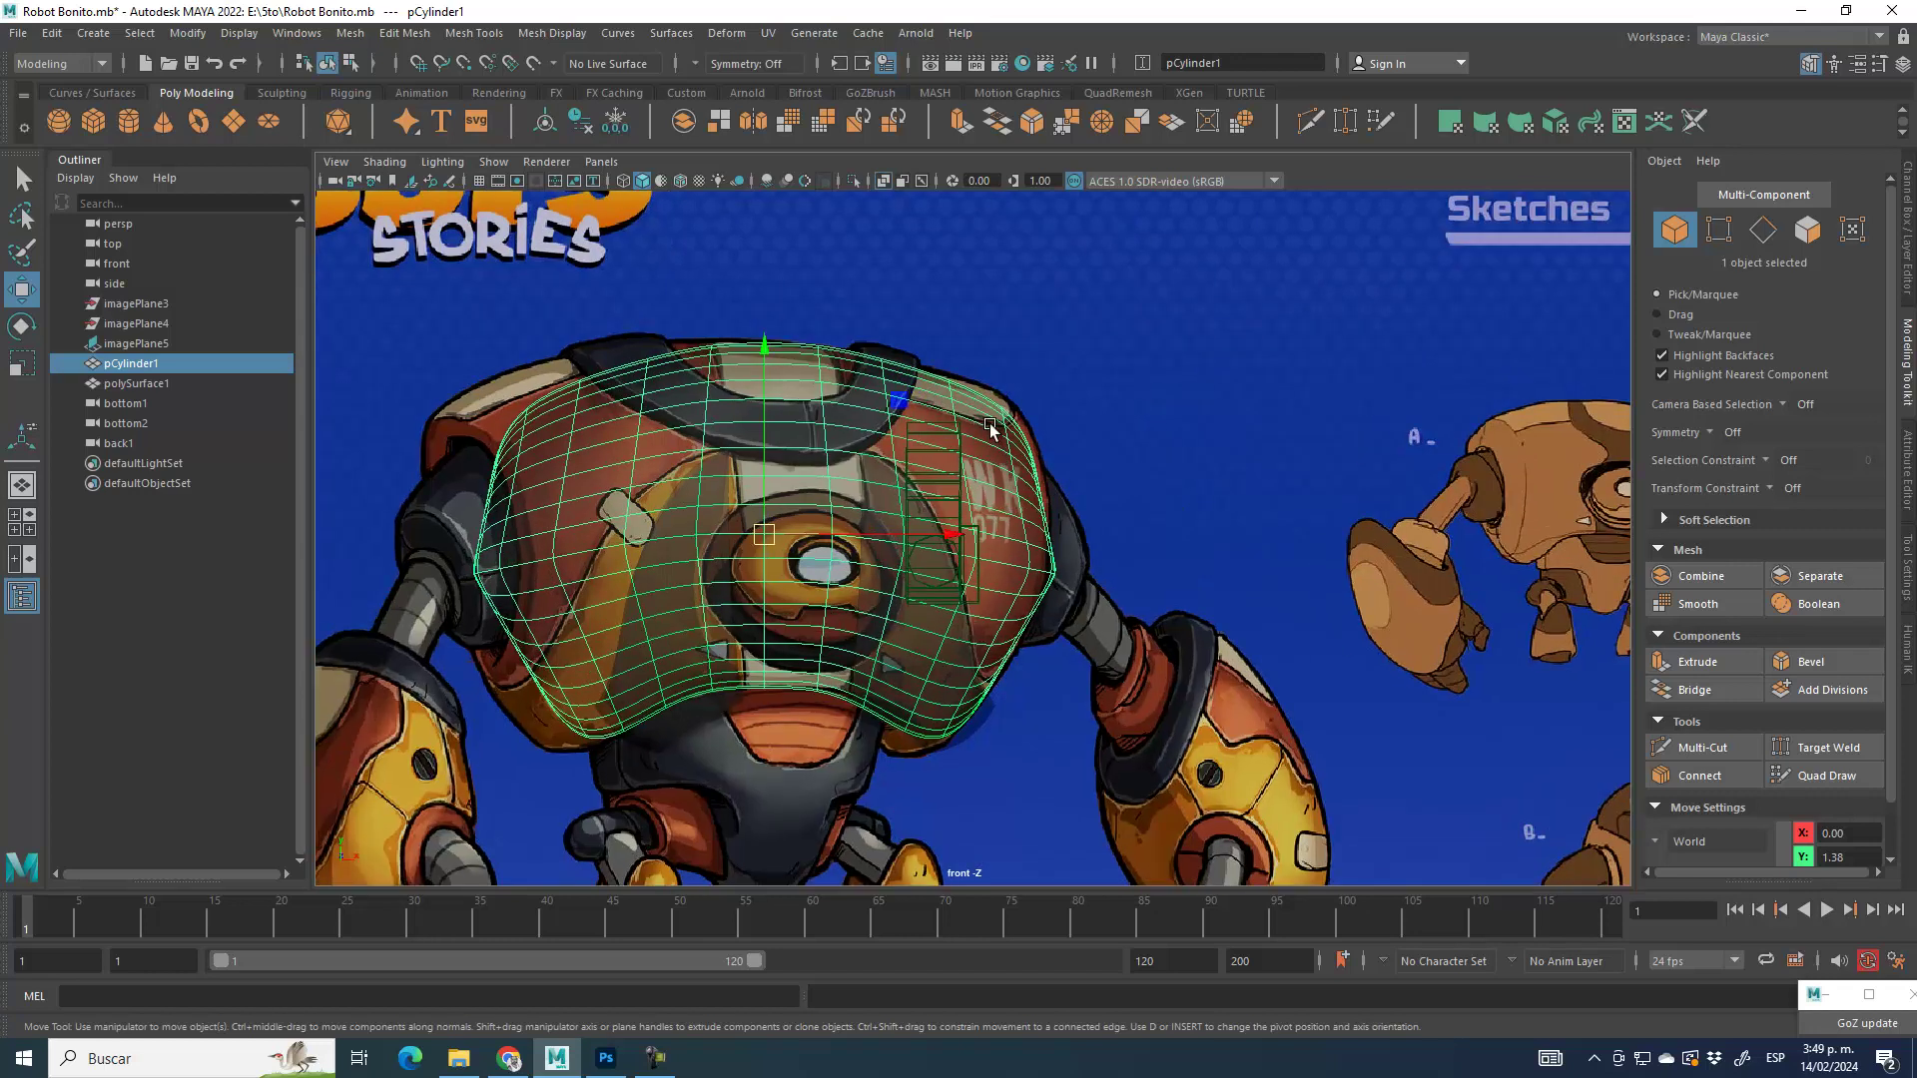
pyautogui.scroll(3, 1000, 434)
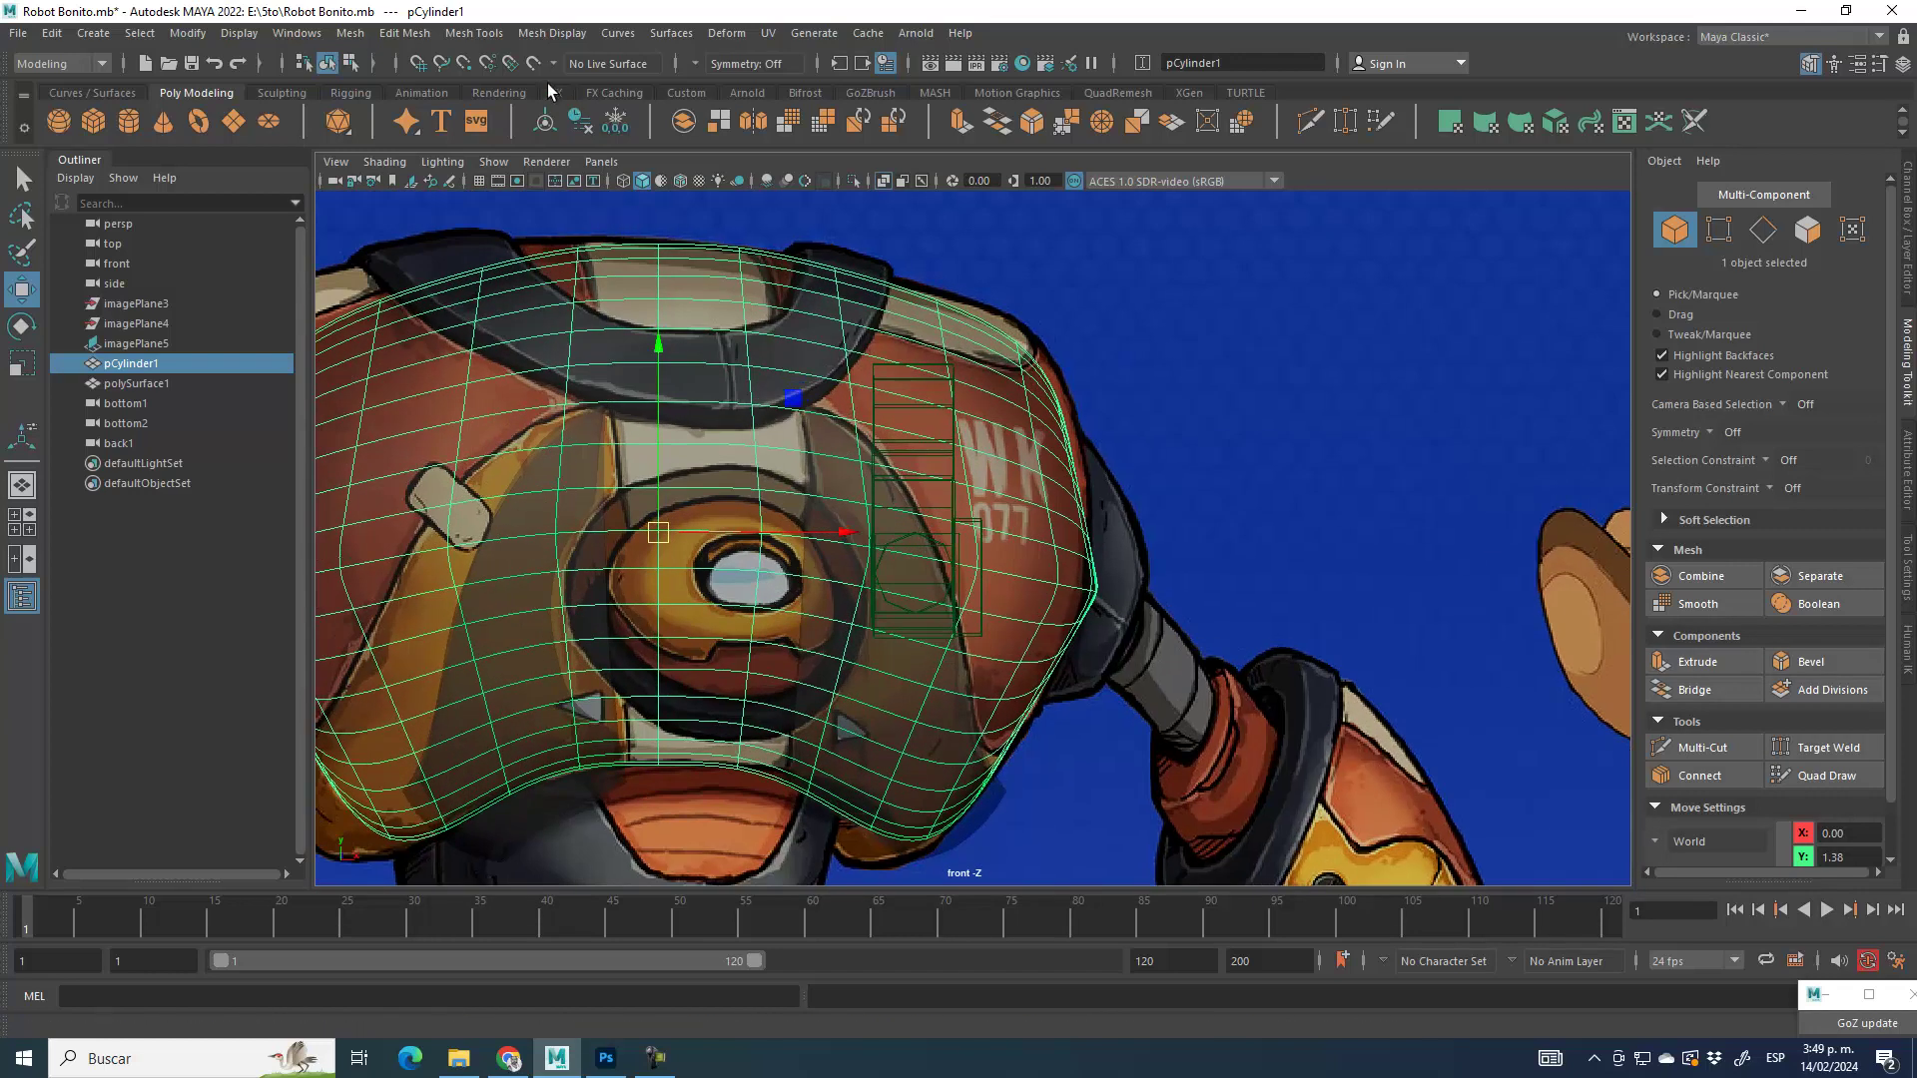
# Step: Make the body cylinder a live surface and activate Quad Draw over the robot's dark collar
pyautogui.click(535, 62)
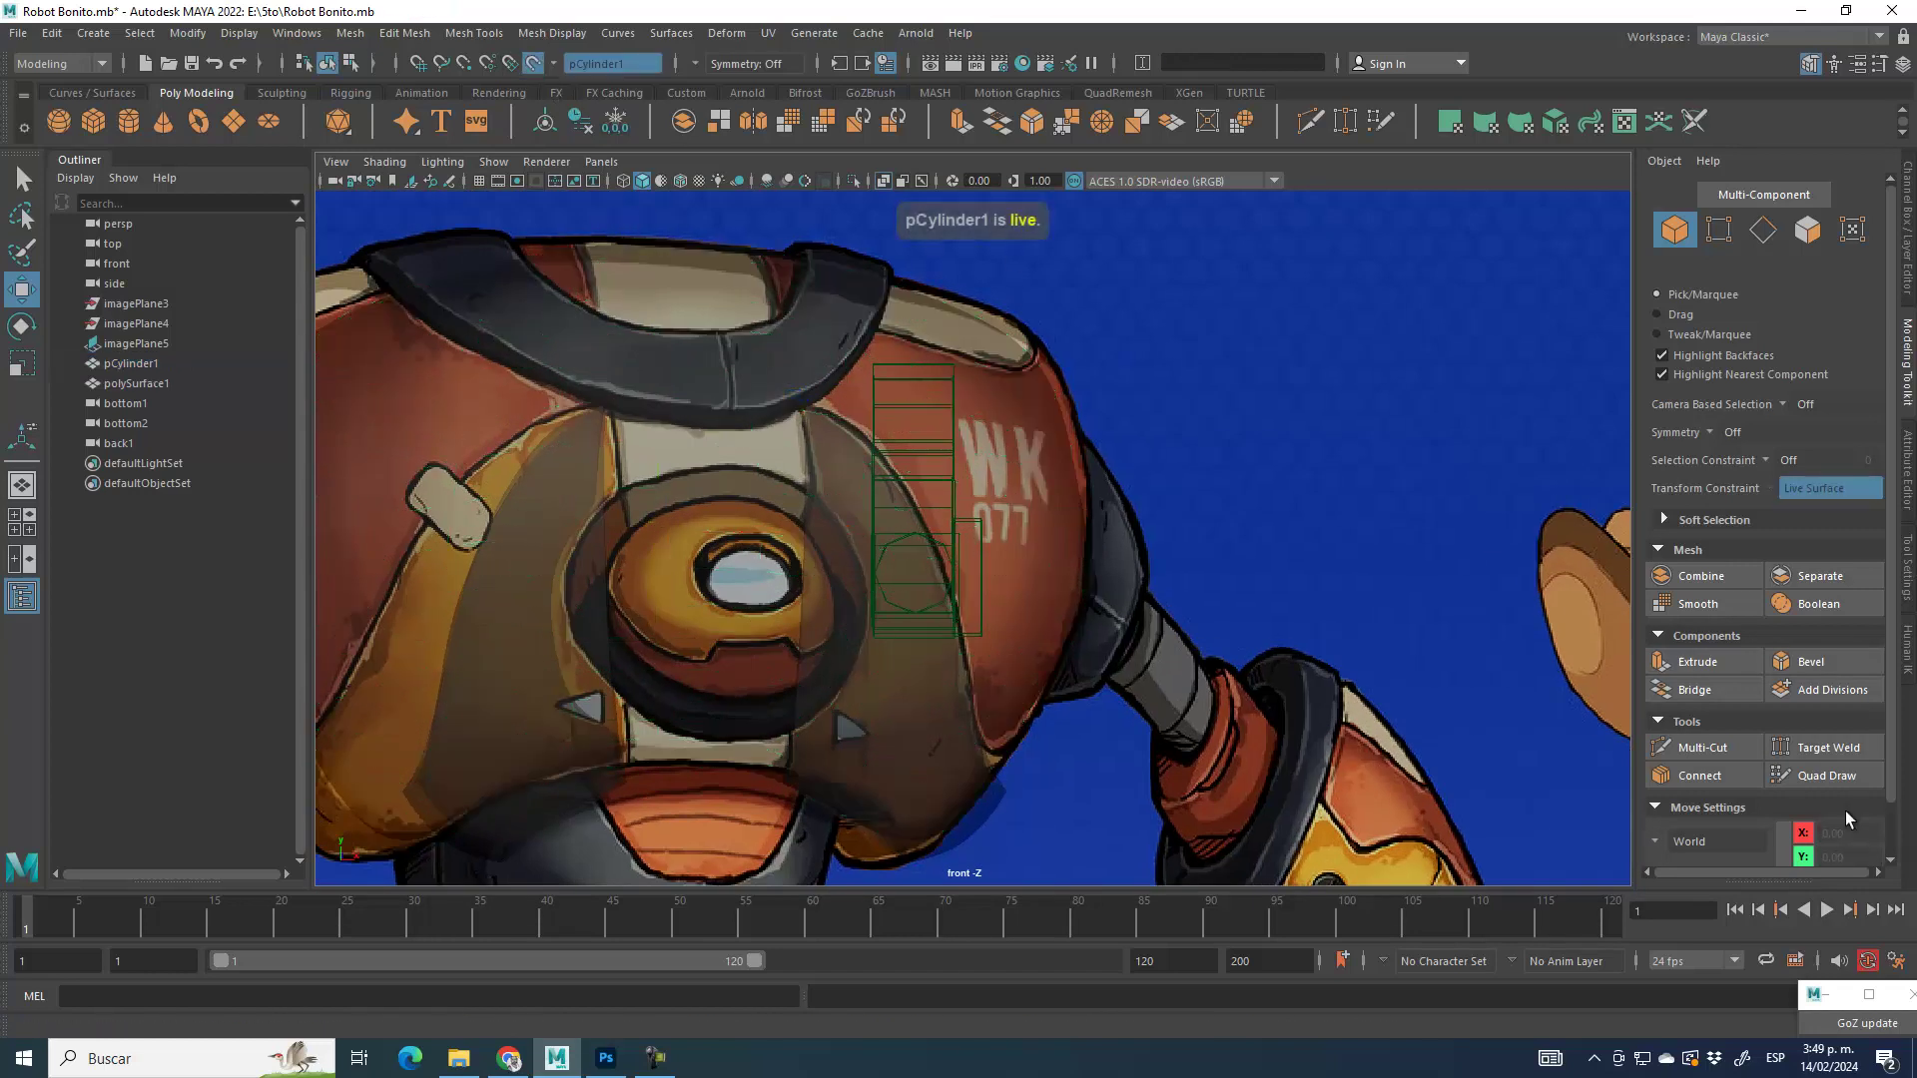
pyautogui.click(1834, 774)
pyautogui.keyDown('alt'); pyautogui.moveTo(904, 378); pyautogui.dragTo(891, 488, button='middle'); pyautogui.keyUp('alt')
pyautogui.scroll(1, 892, 487)
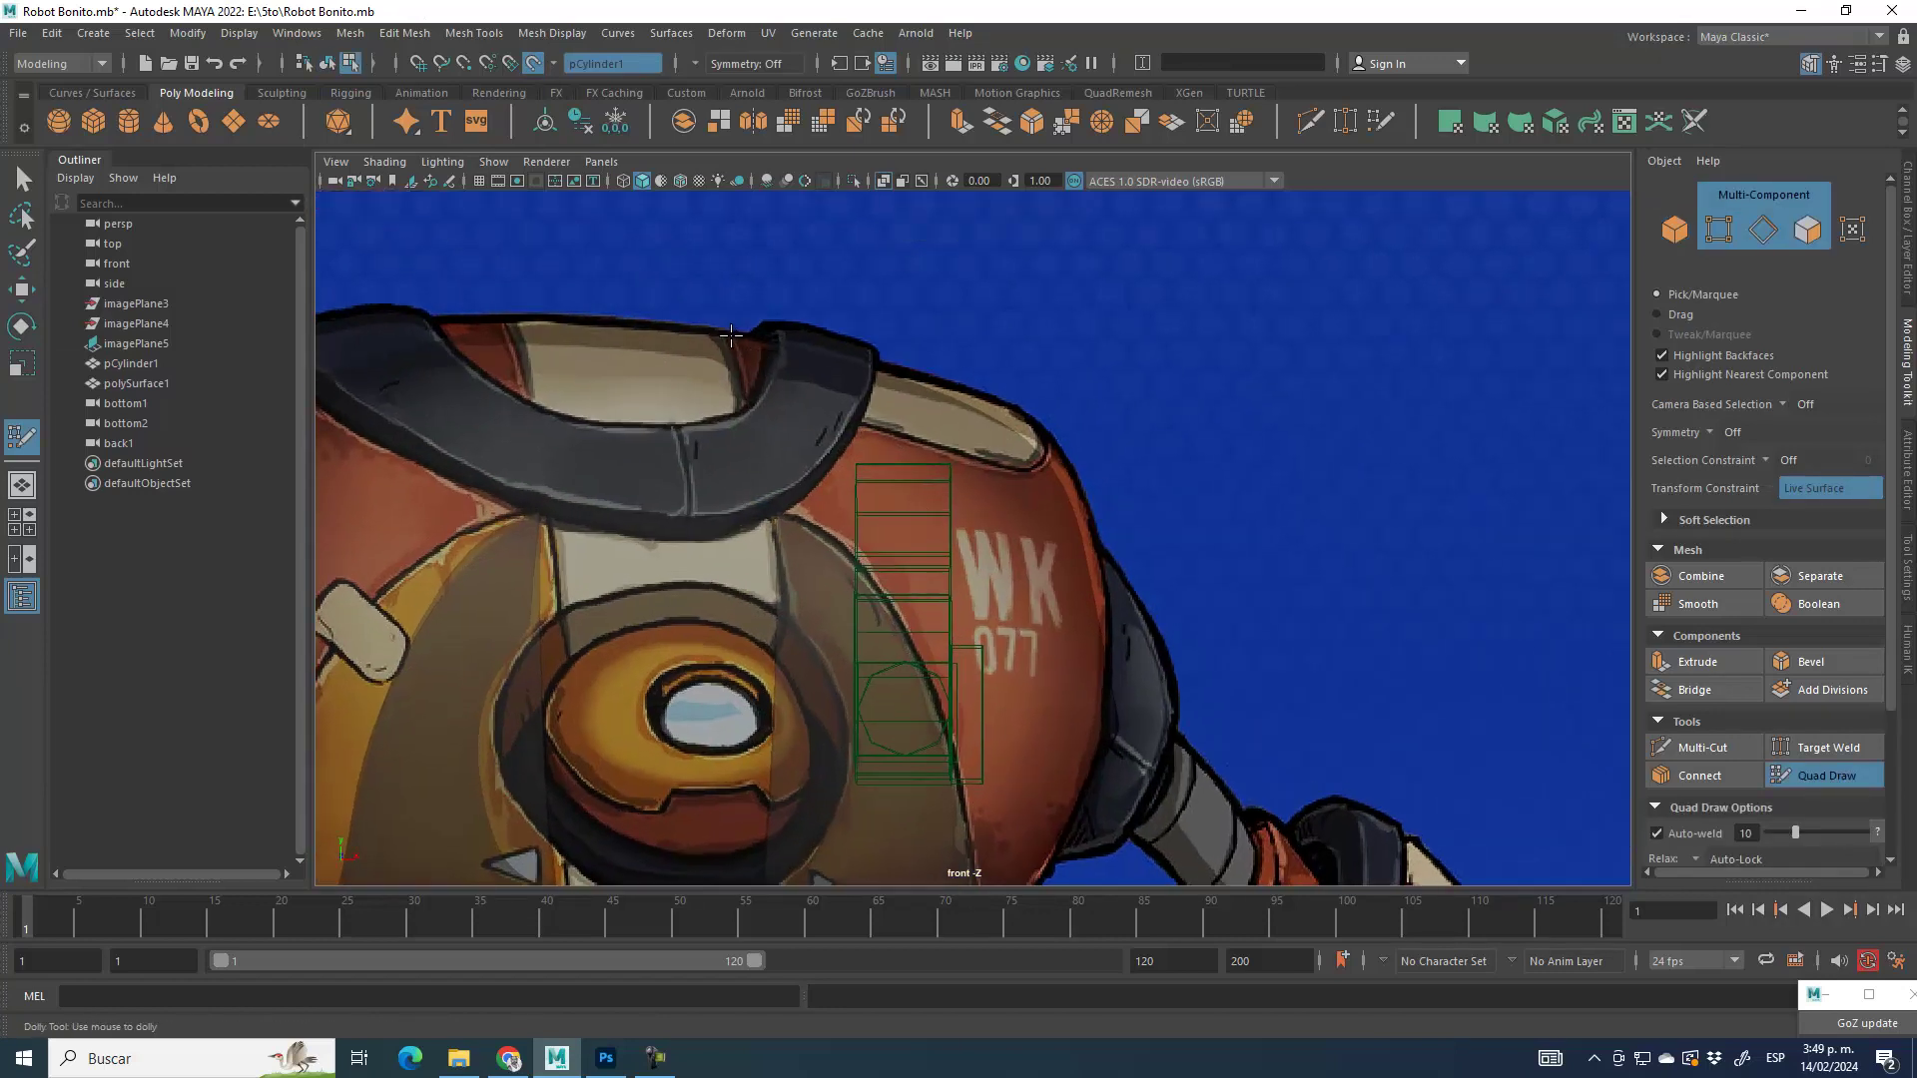
# Step: Draw the first quad across the dark collar's end nearest the WK 077 marking and accept the AutoSave
pyautogui.scroll(4, 730, 335)
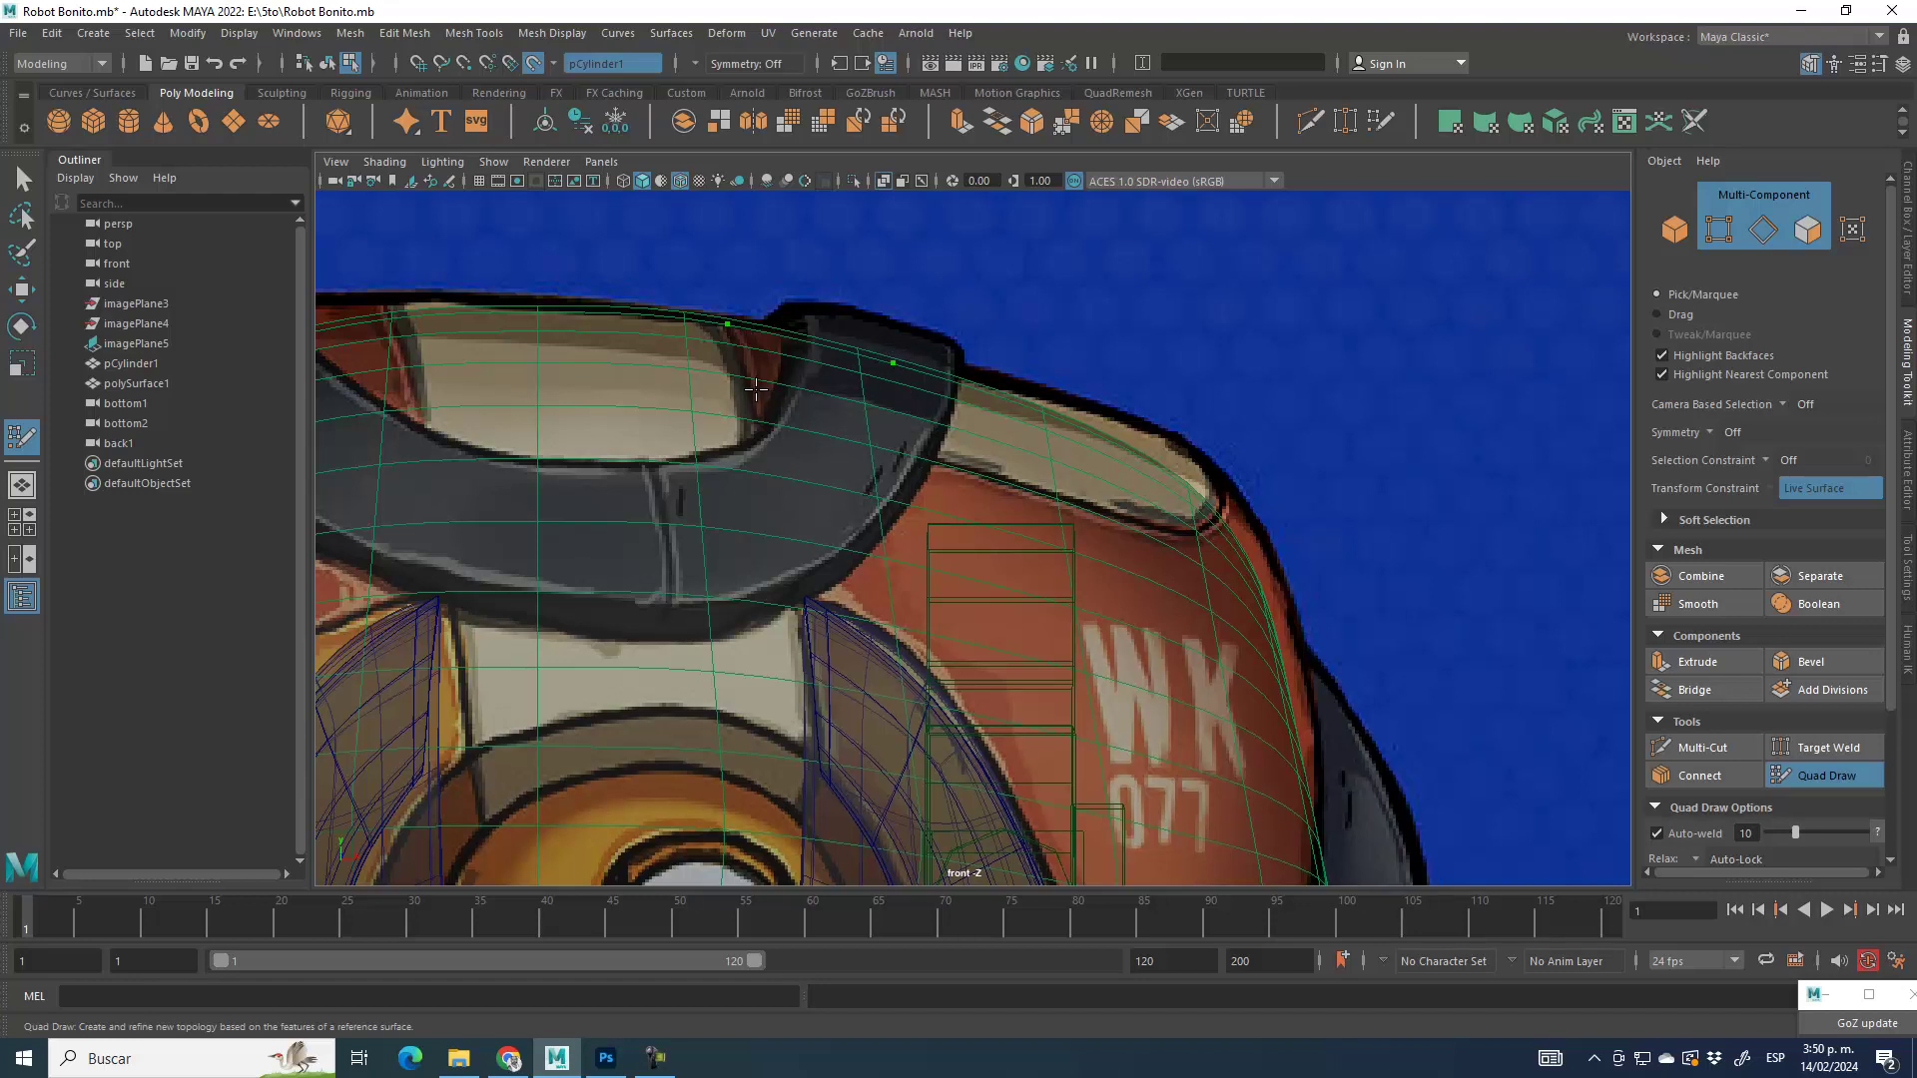
pyautogui.click(911, 421)
pyautogui.keyDown('shift'); pyautogui.click(854, 411); pyautogui.keyUp('shift')
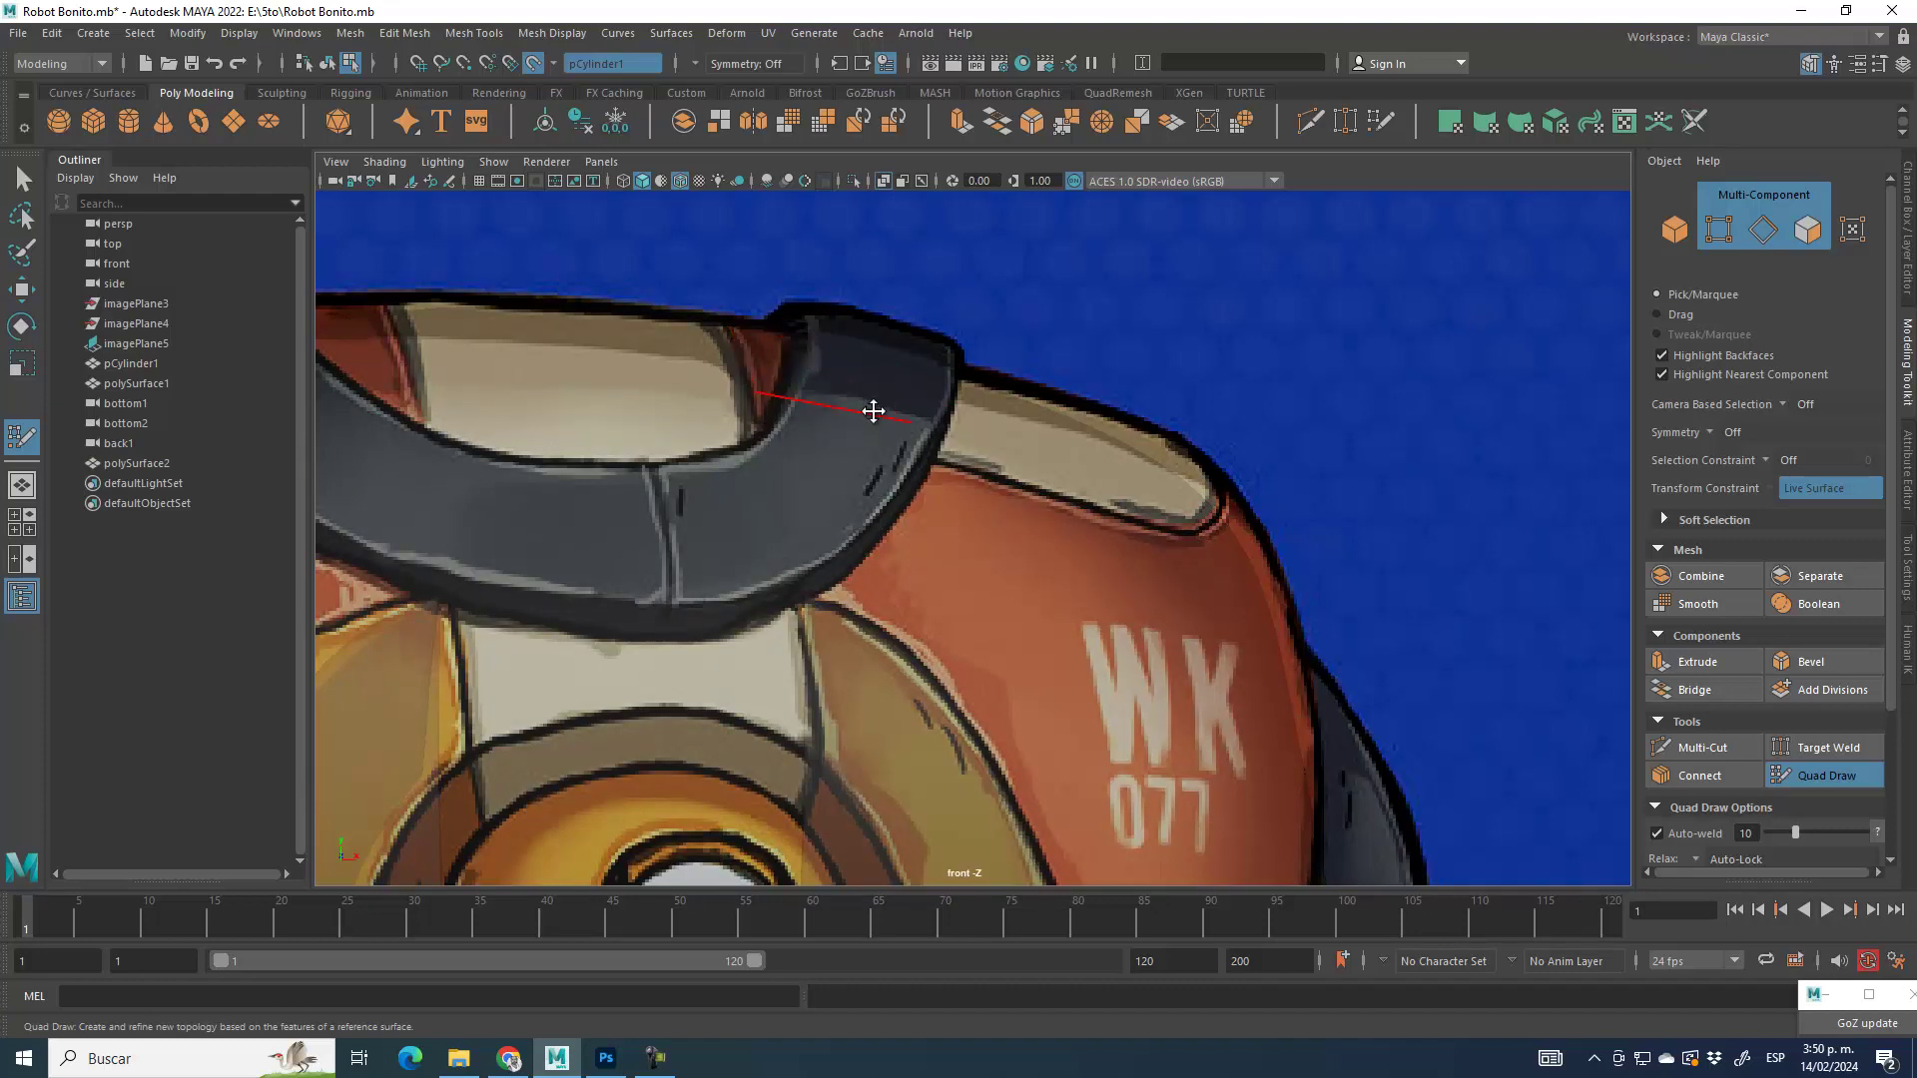
pyautogui.scroll(-5, 843, 469)
pyautogui.keyDown('alt'); pyautogui.moveTo(912, 544); pyautogui.dragTo(869, 601, button='middle'); pyautogui.keyUp('alt')
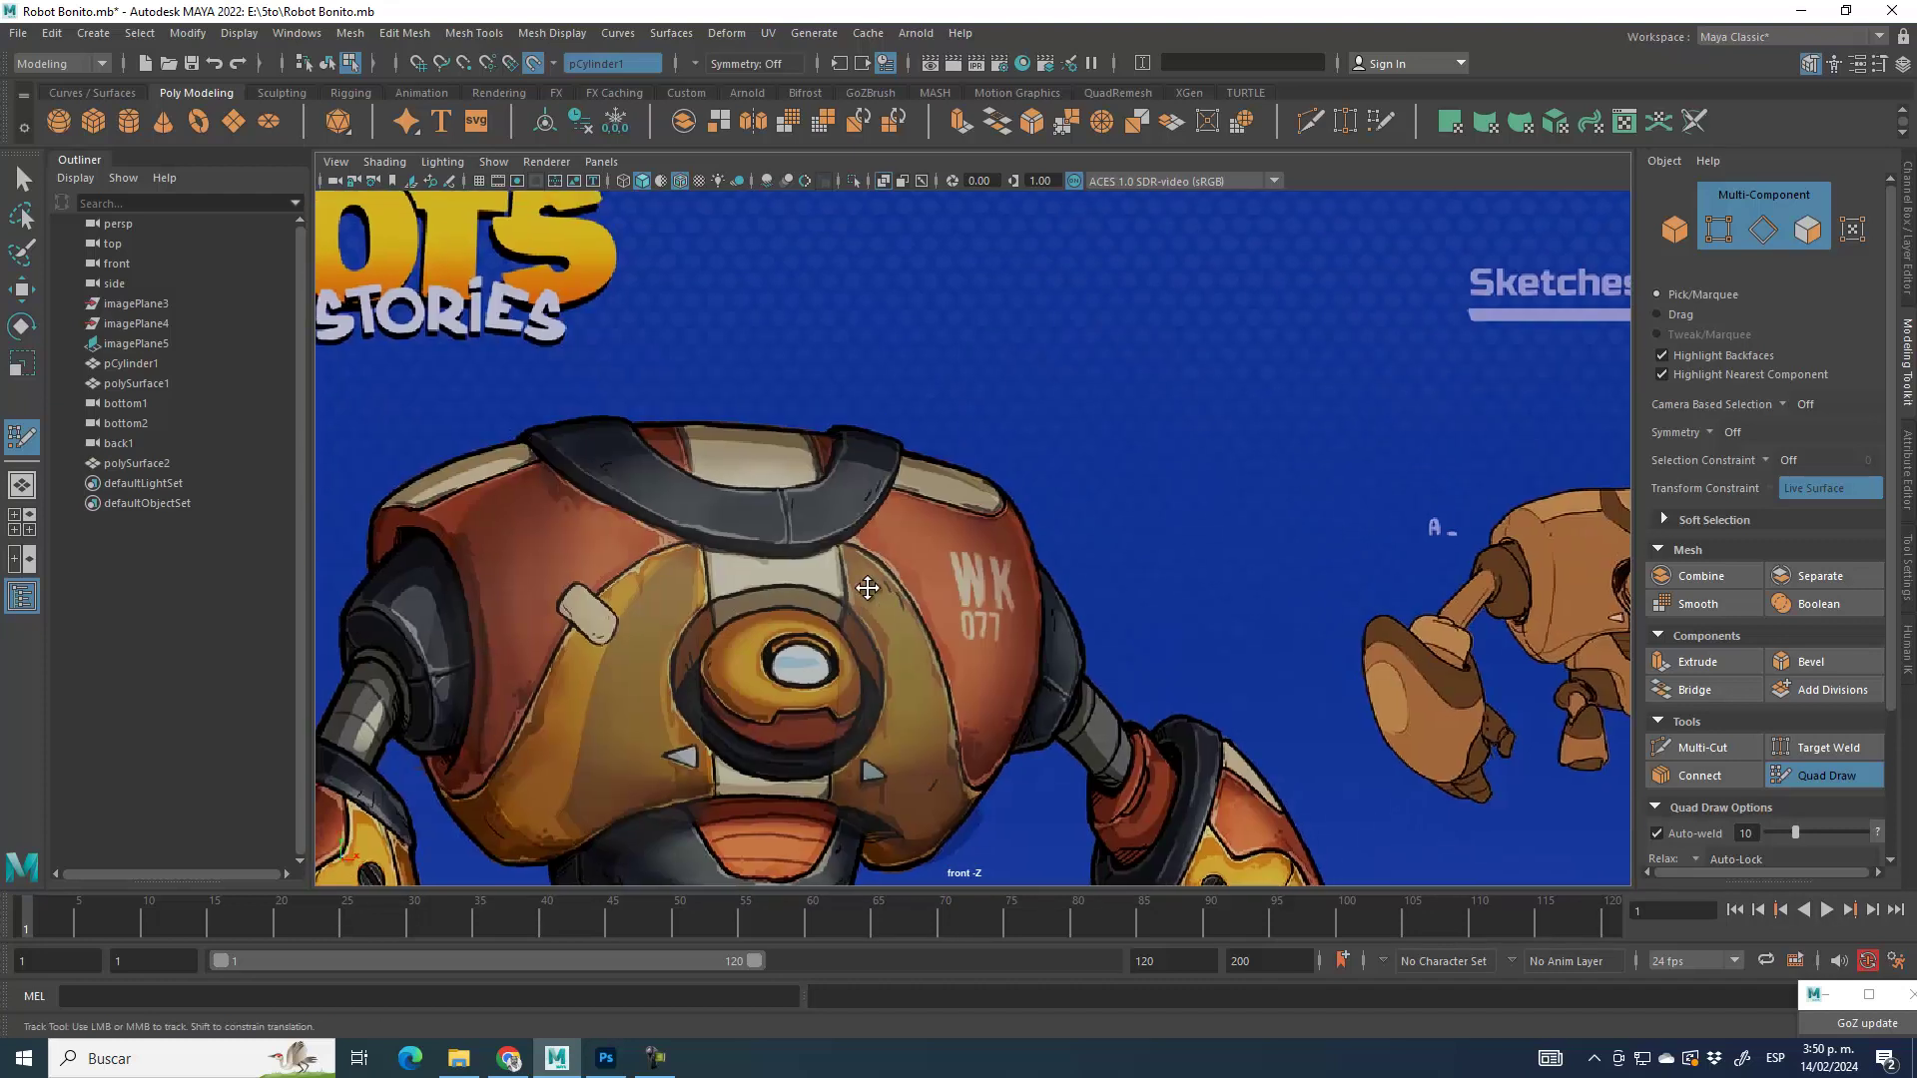
pyautogui.scroll(4, 839, 440)
pyautogui.keyDown('alt'); pyautogui.moveTo(736, 373); pyautogui.dragTo(876, 427, button='middle'); pyautogui.keyUp('alt')
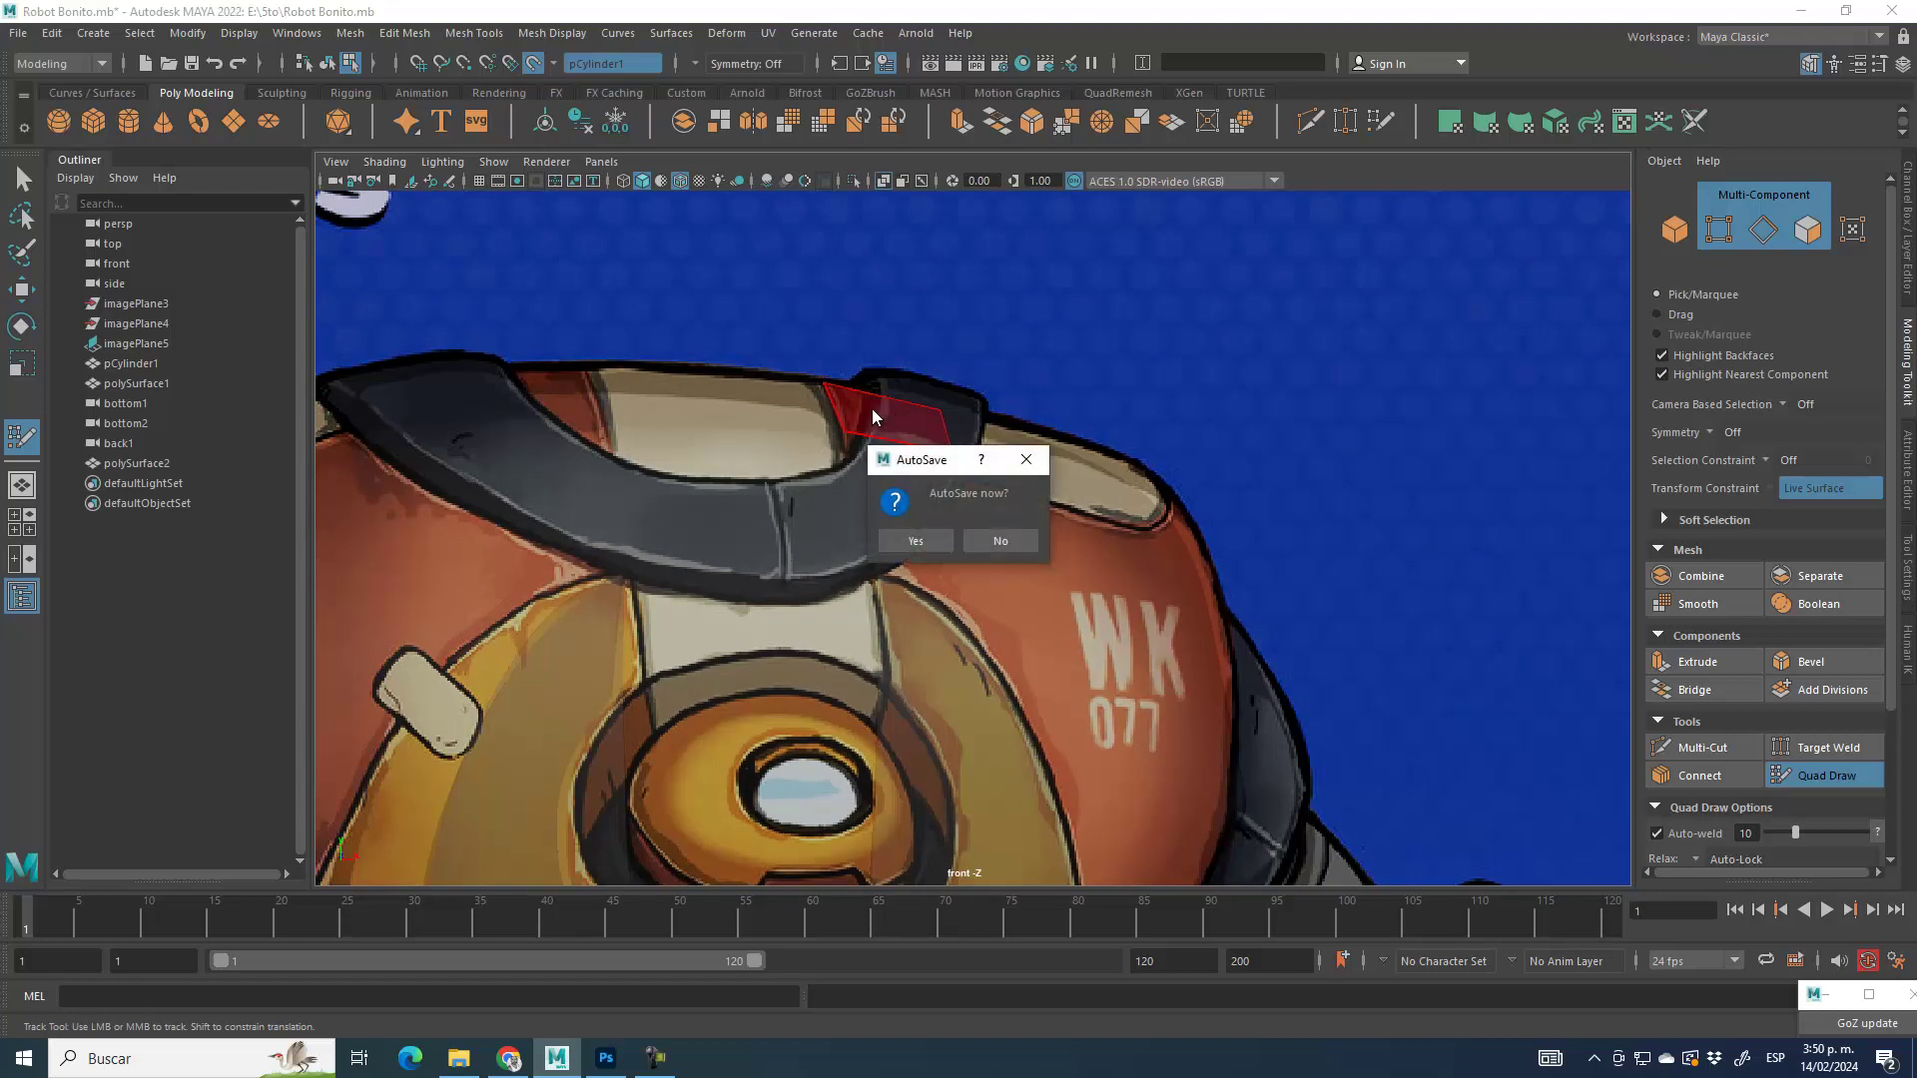
pyautogui.click(916, 540)
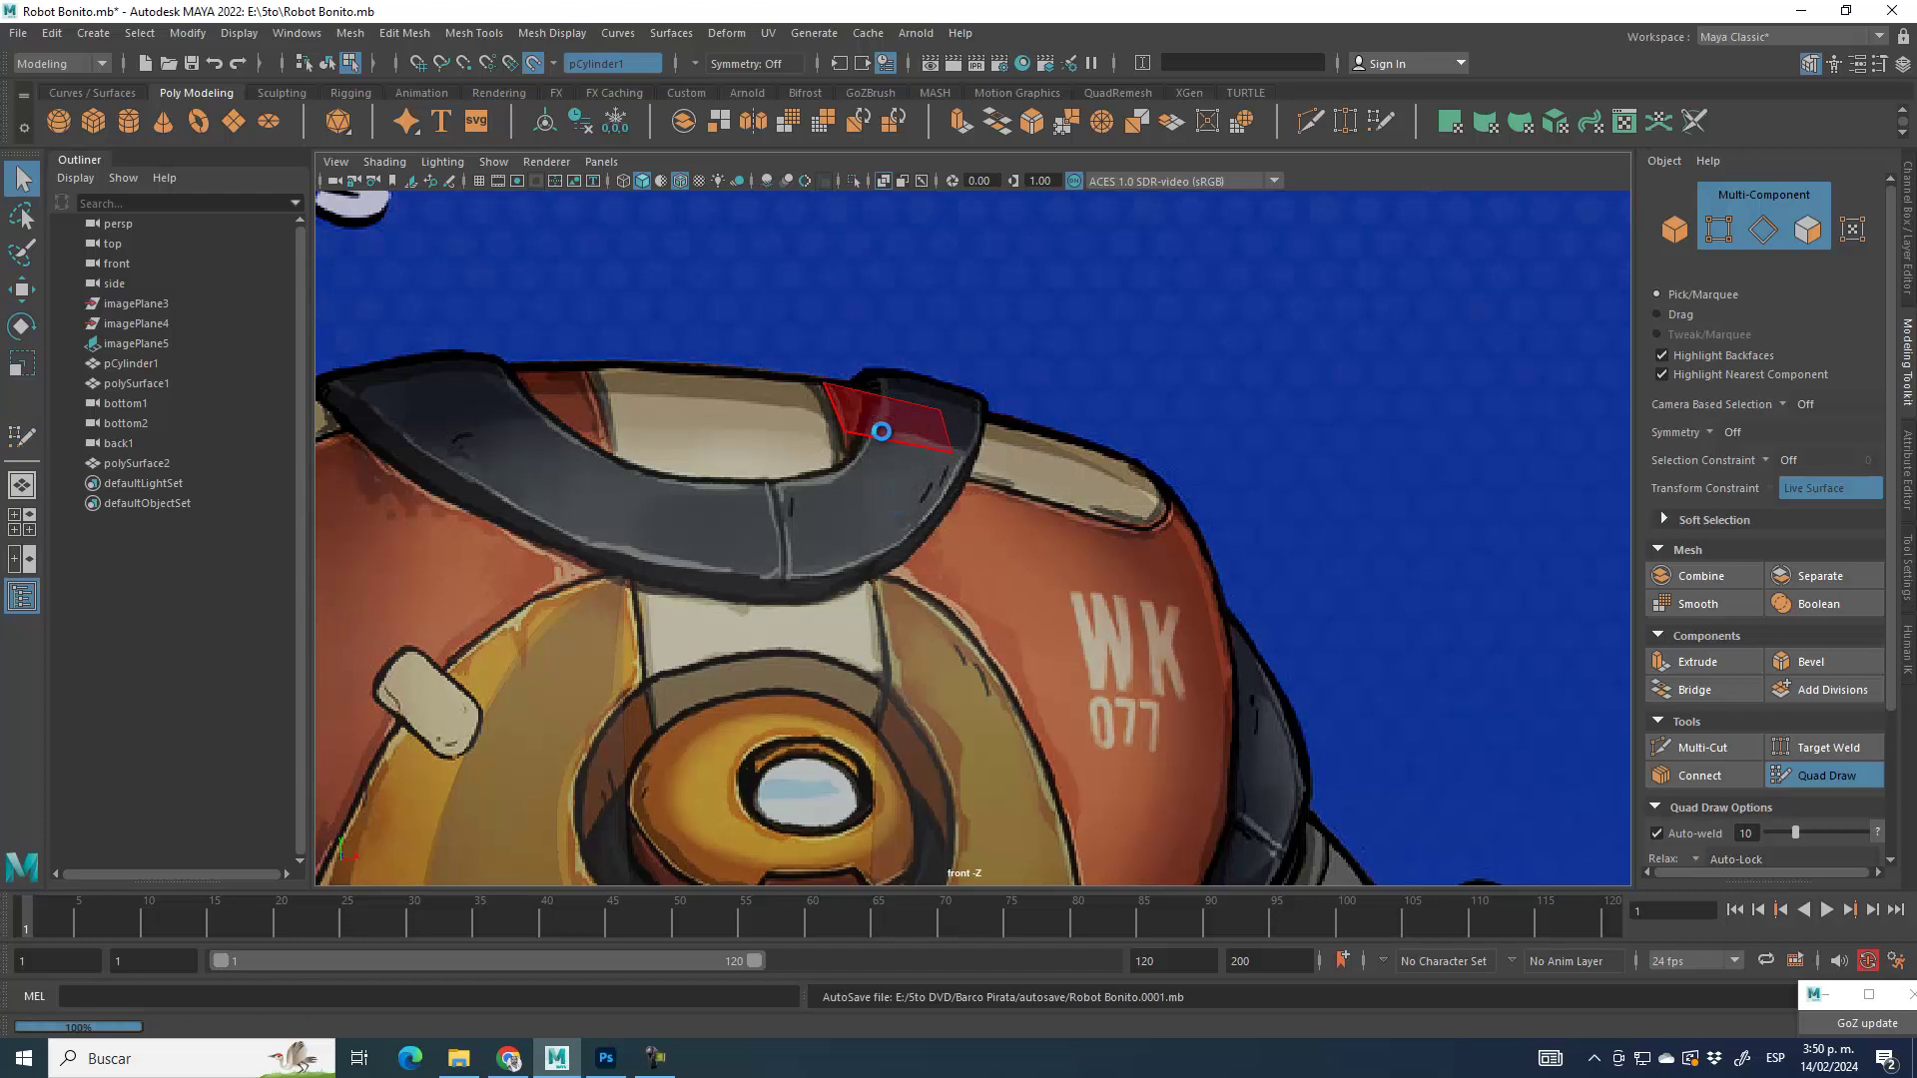
pyautogui.keyDown('ctrl'); pyautogui.keyDown('shift'); pyautogui.click(882, 412); pyautogui.keyUp('shift'); pyautogui.keyUp('ctrl')
pyautogui.hotkey('ctrl', 'z')
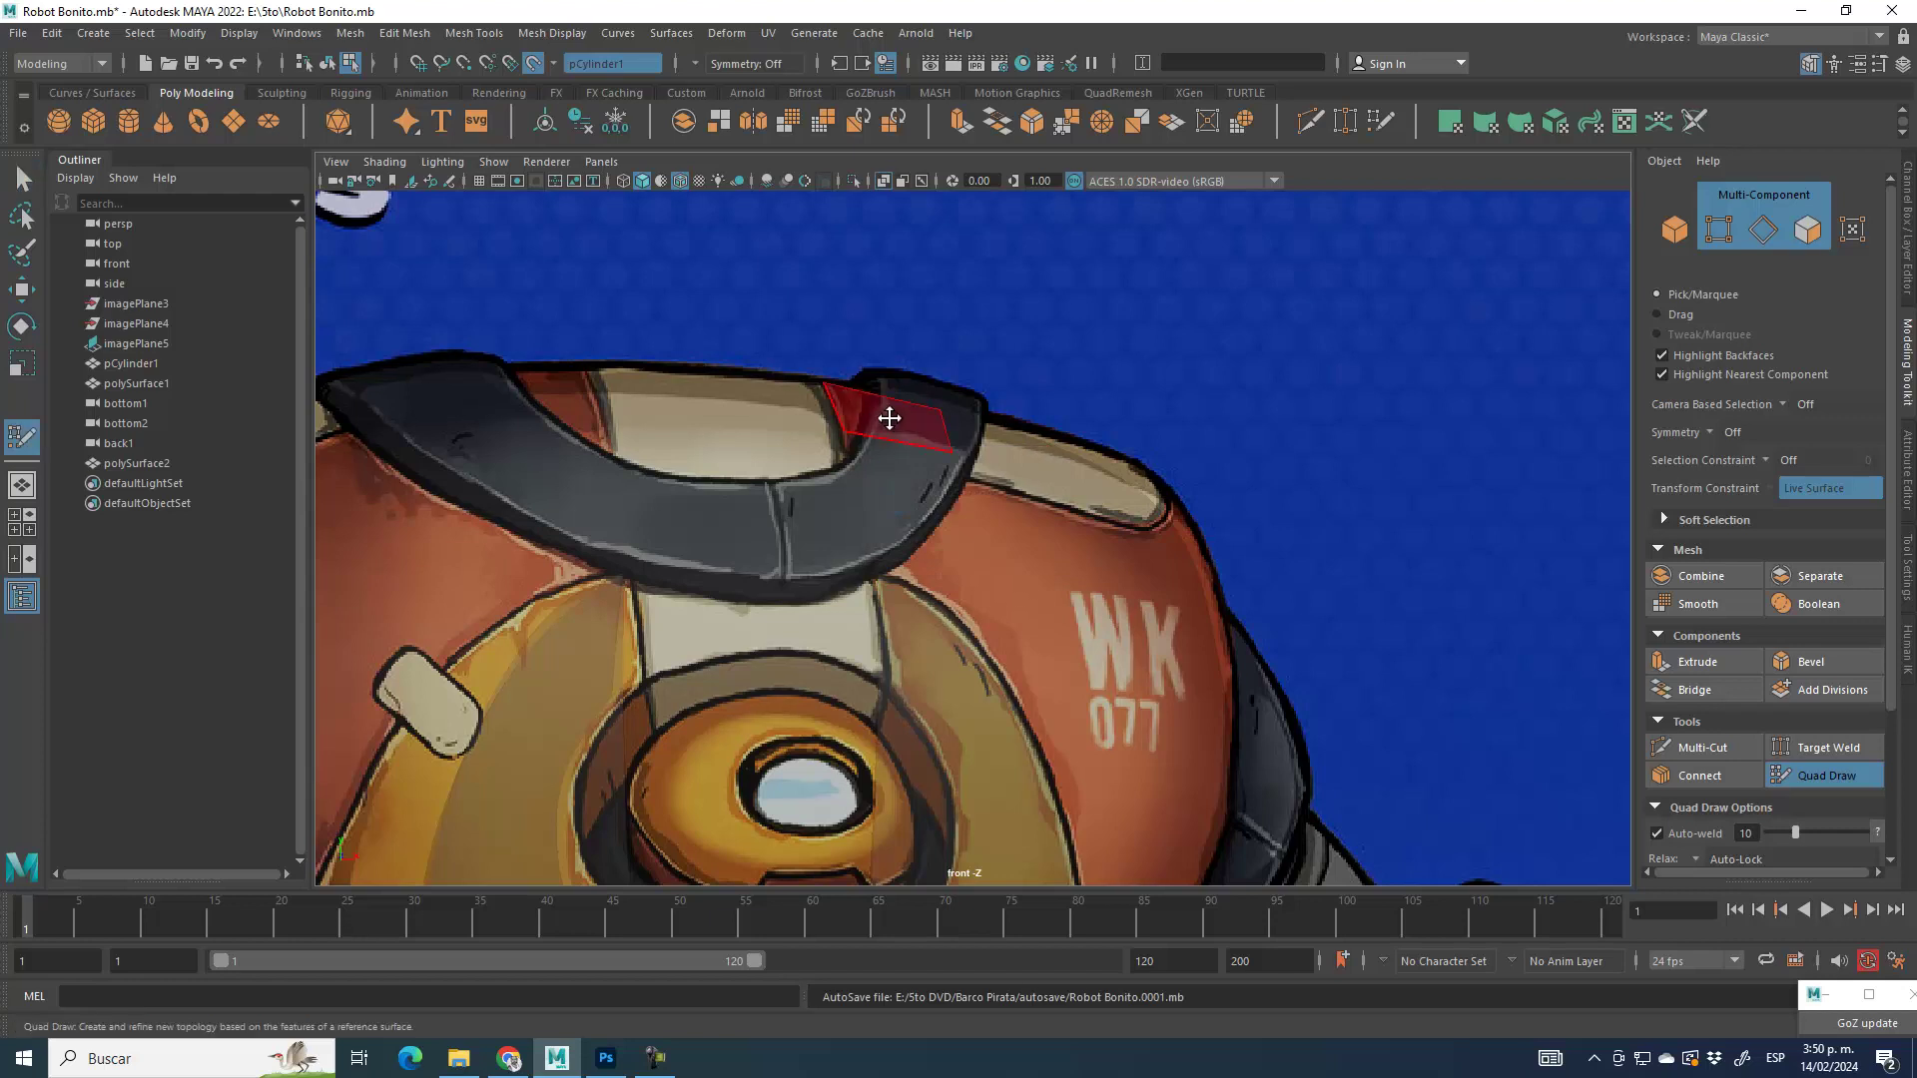
# Step: Set the Hardware Renderer 2.0 transparency algorithm to Alpha Cut
pyautogui.click(547, 161)
pyautogui.click(660, 199)
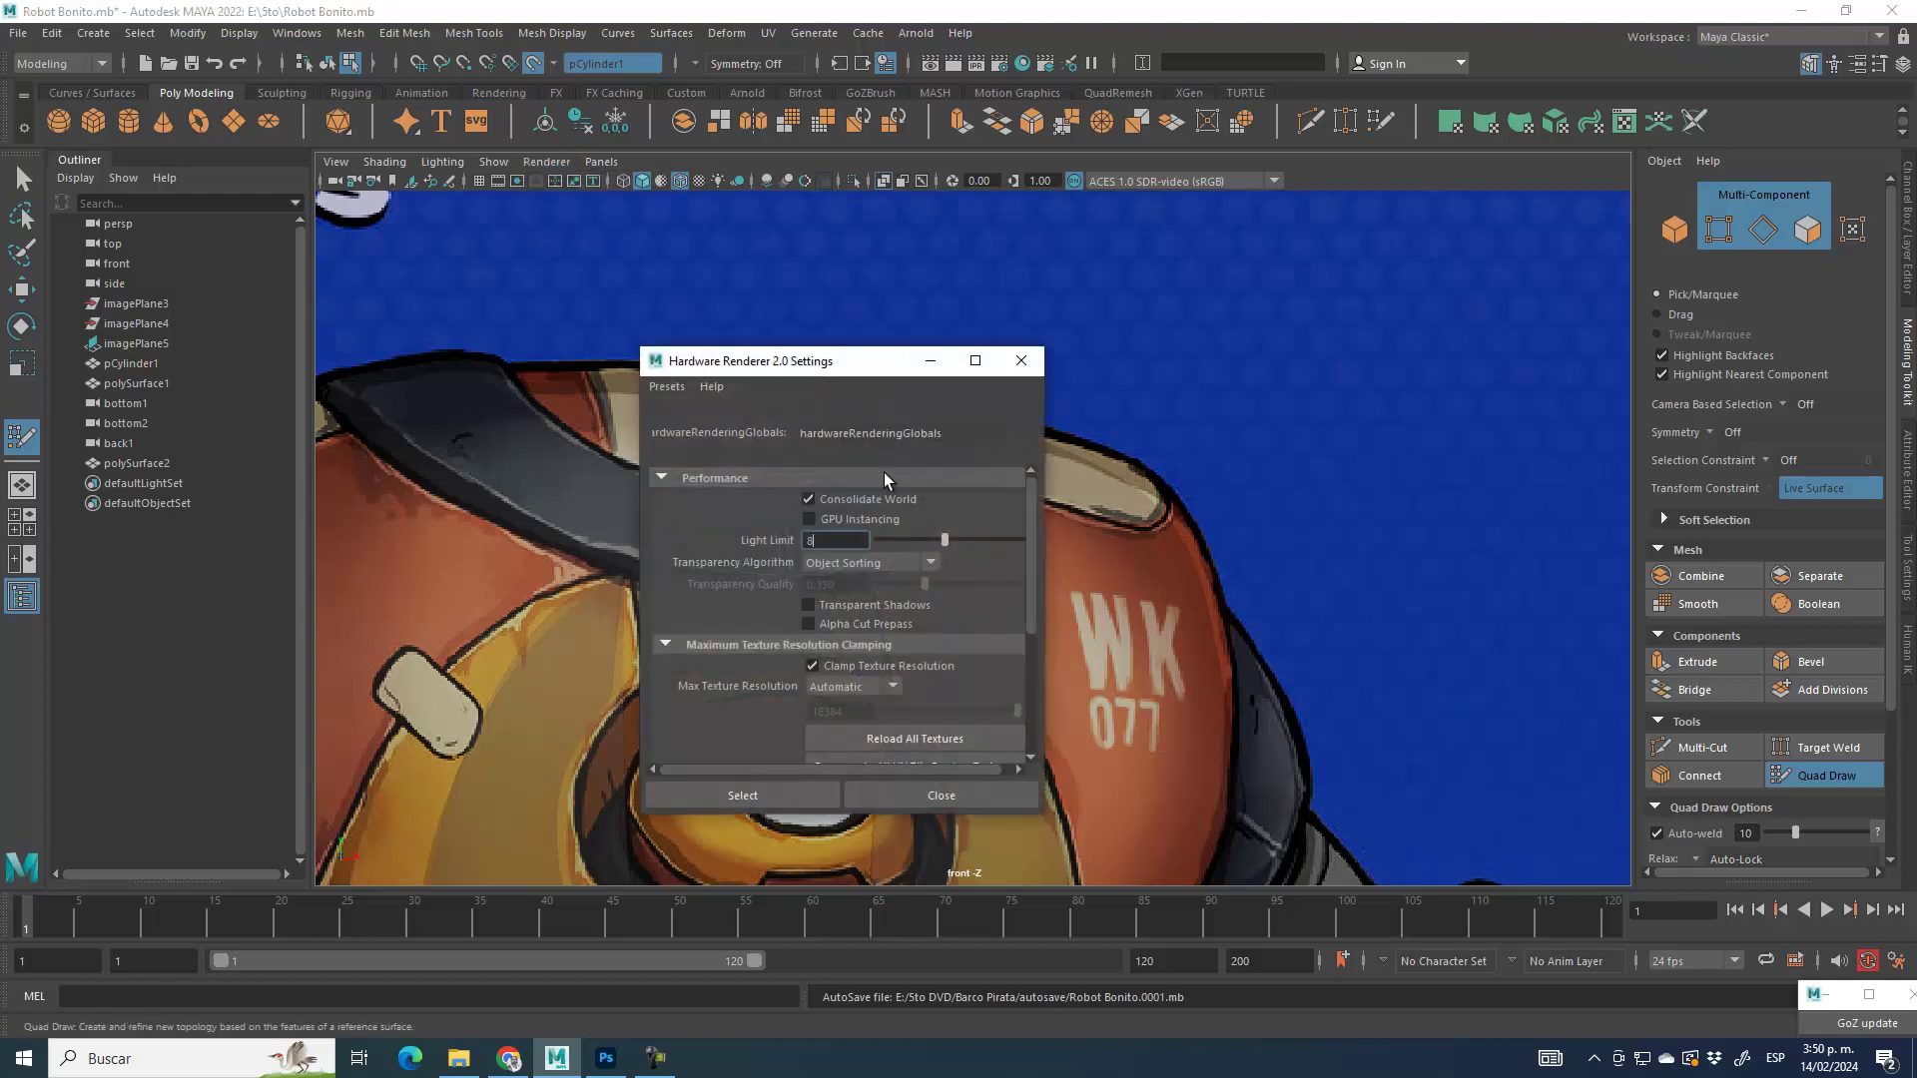
pyautogui.click(871, 561)
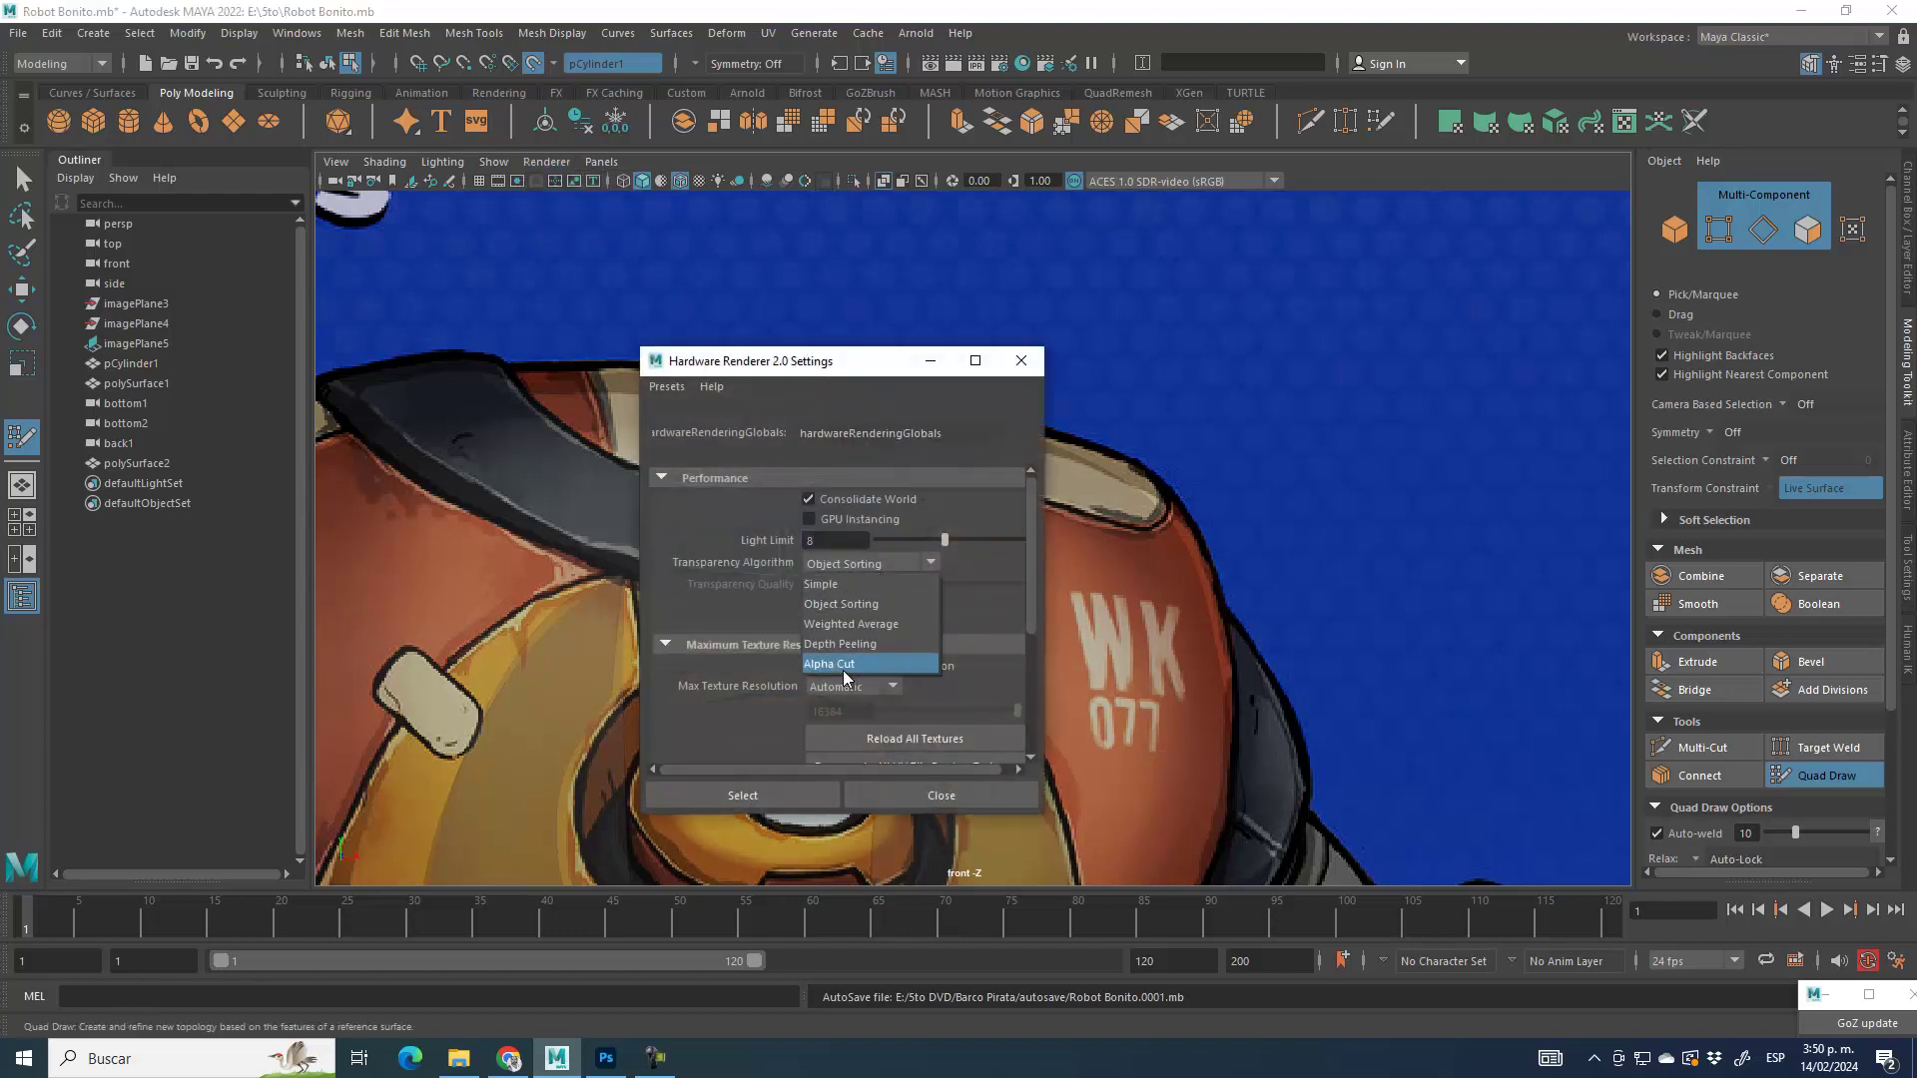
pyautogui.click(830, 664)
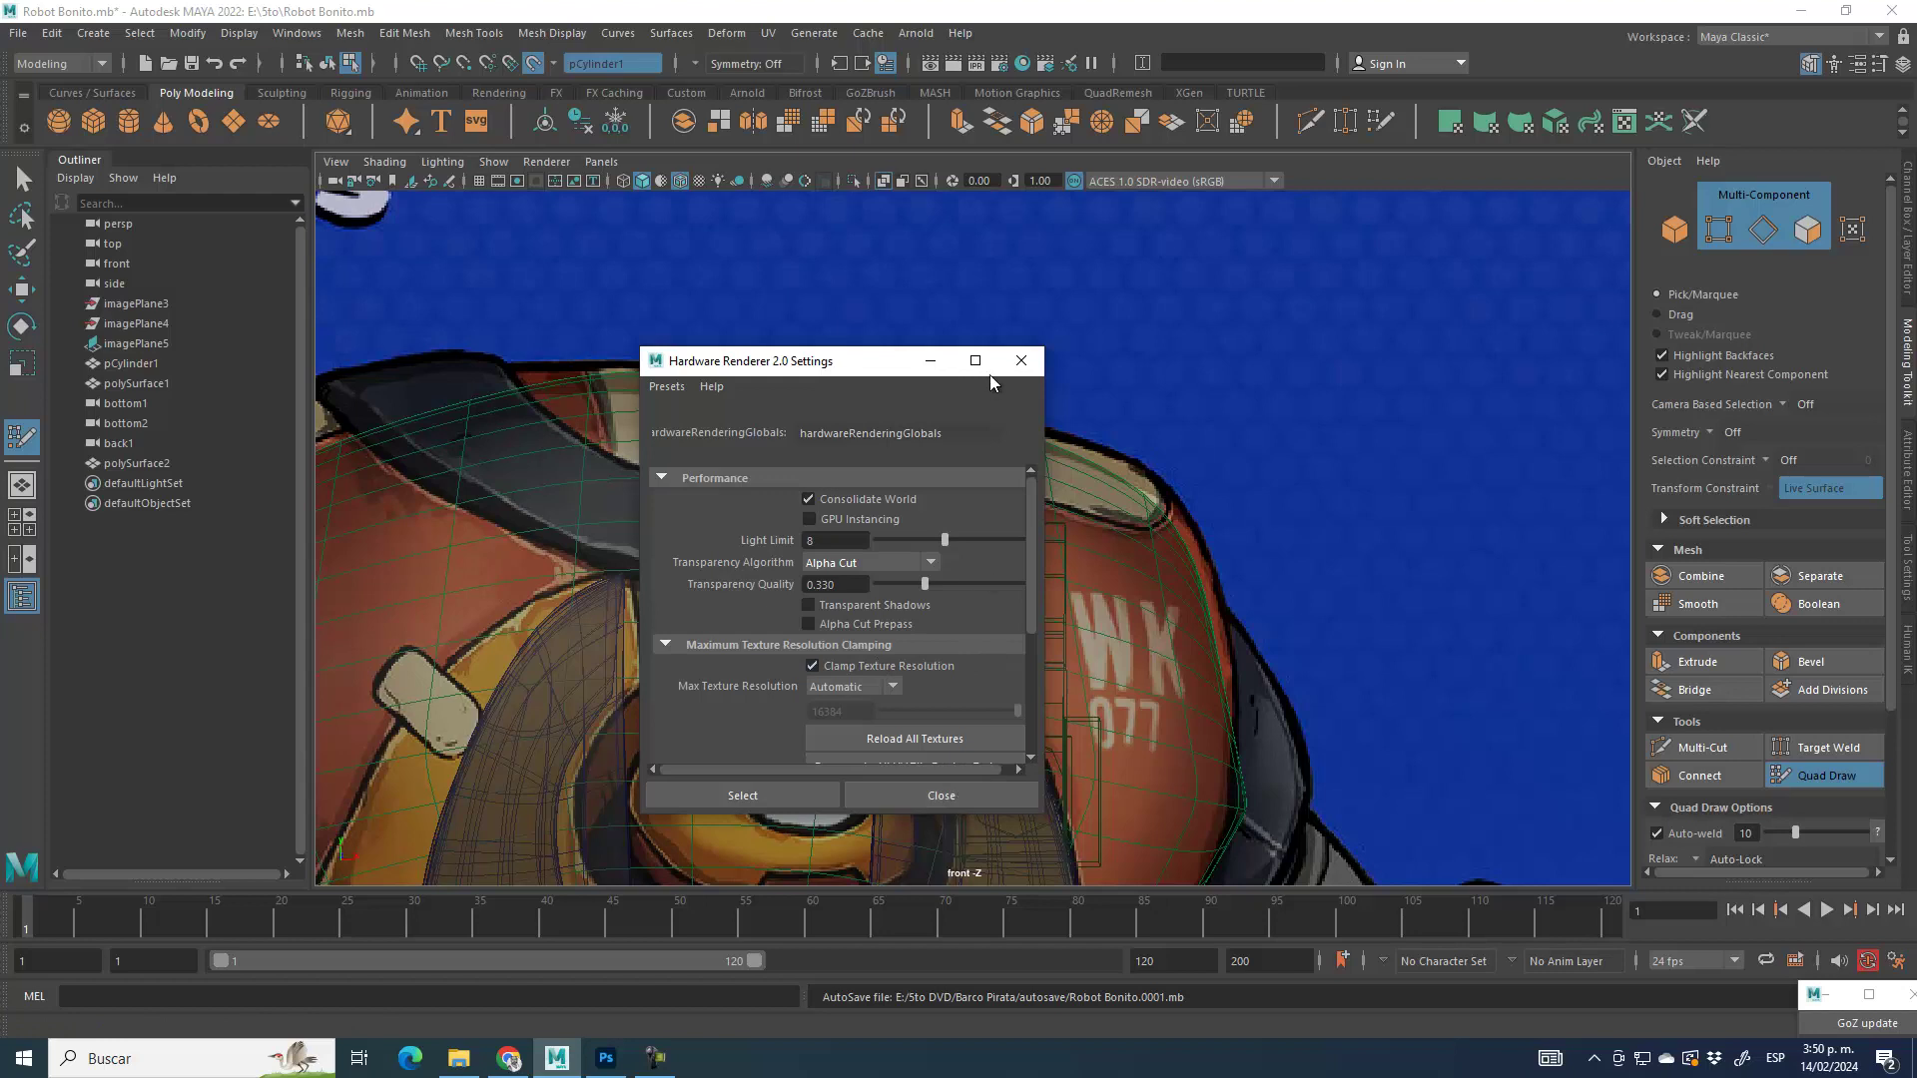
pyautogui.click(1022, 361)
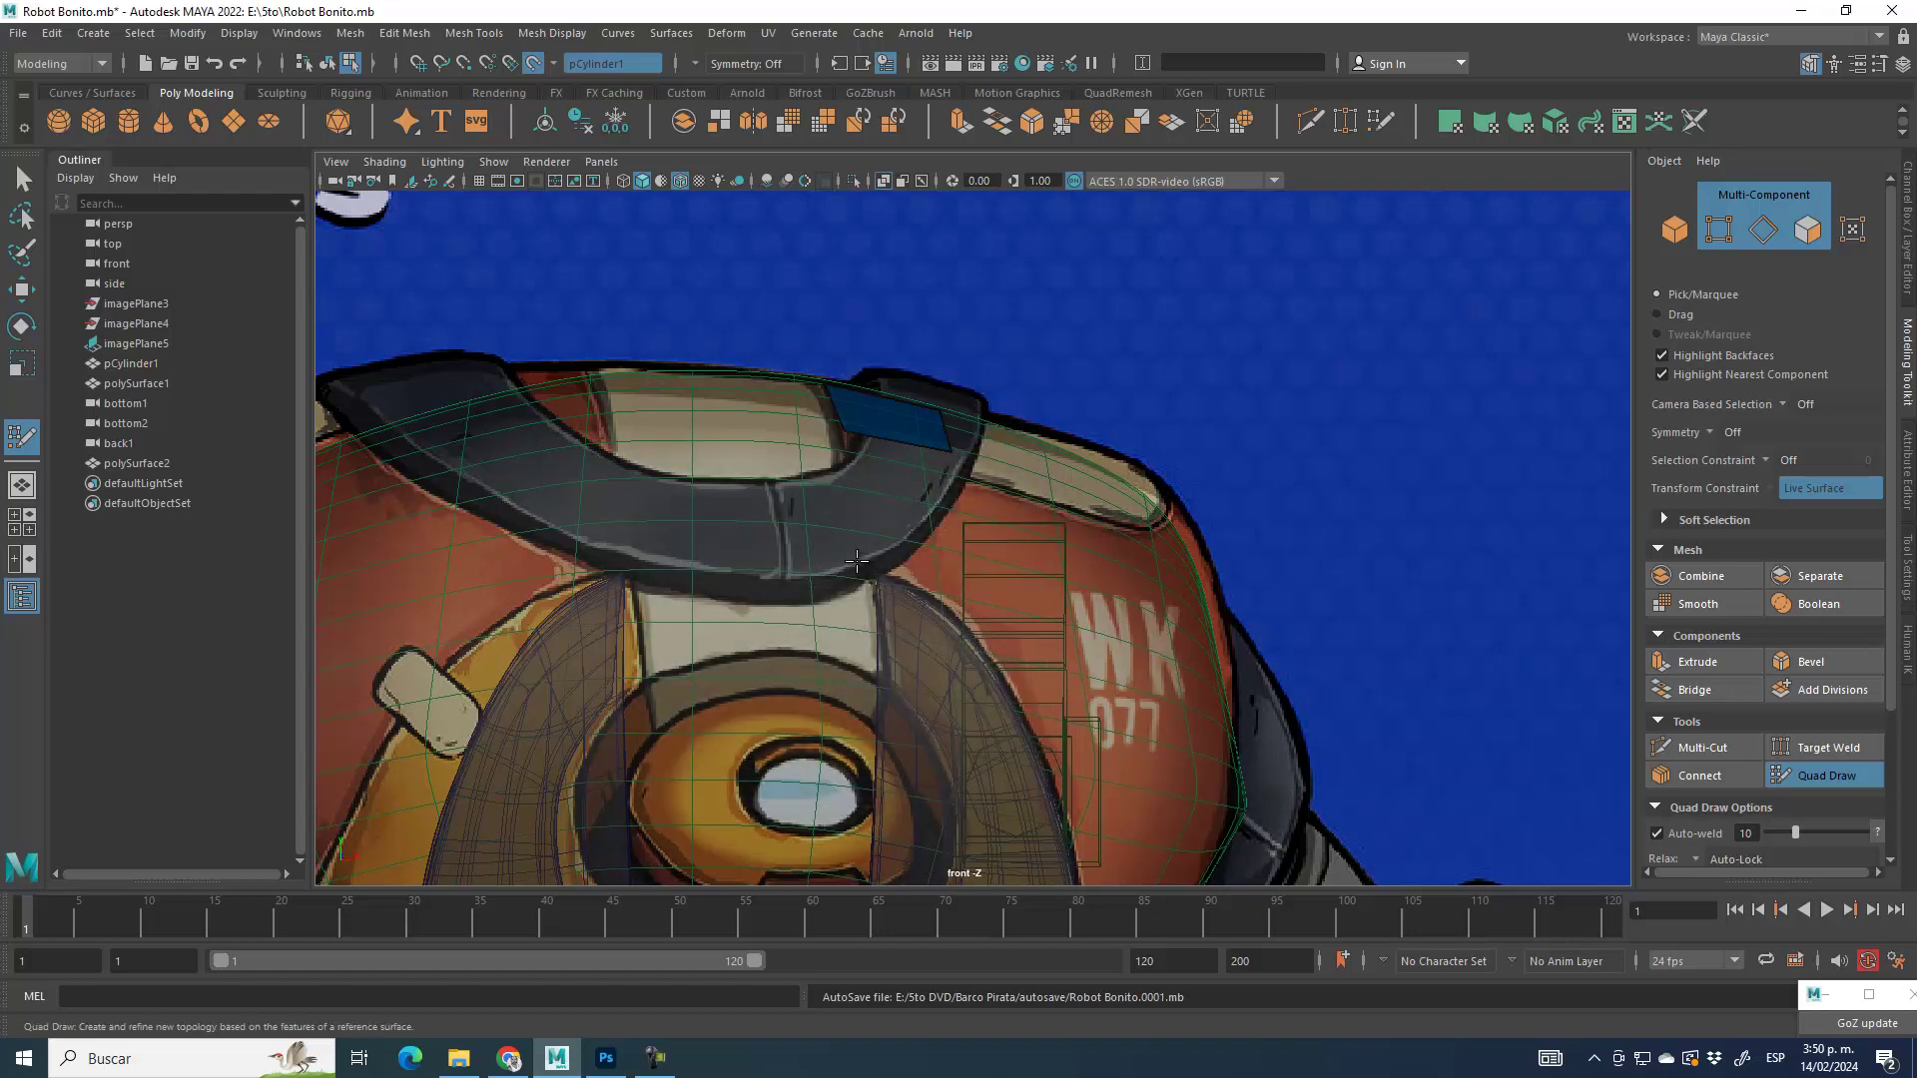
# Step: Split the collar quad with two edge loops and extend its inner column with three quads down to the collar's lower edge
pyautogui.keyDown('ctrl'); pyautogui.click(861, 402); pyautogui.keyUp('ctrl')
pyautogui.keyDown('ctrl'); pyautogui.click(911, 422); pyautogui.keyUp('ctrl')
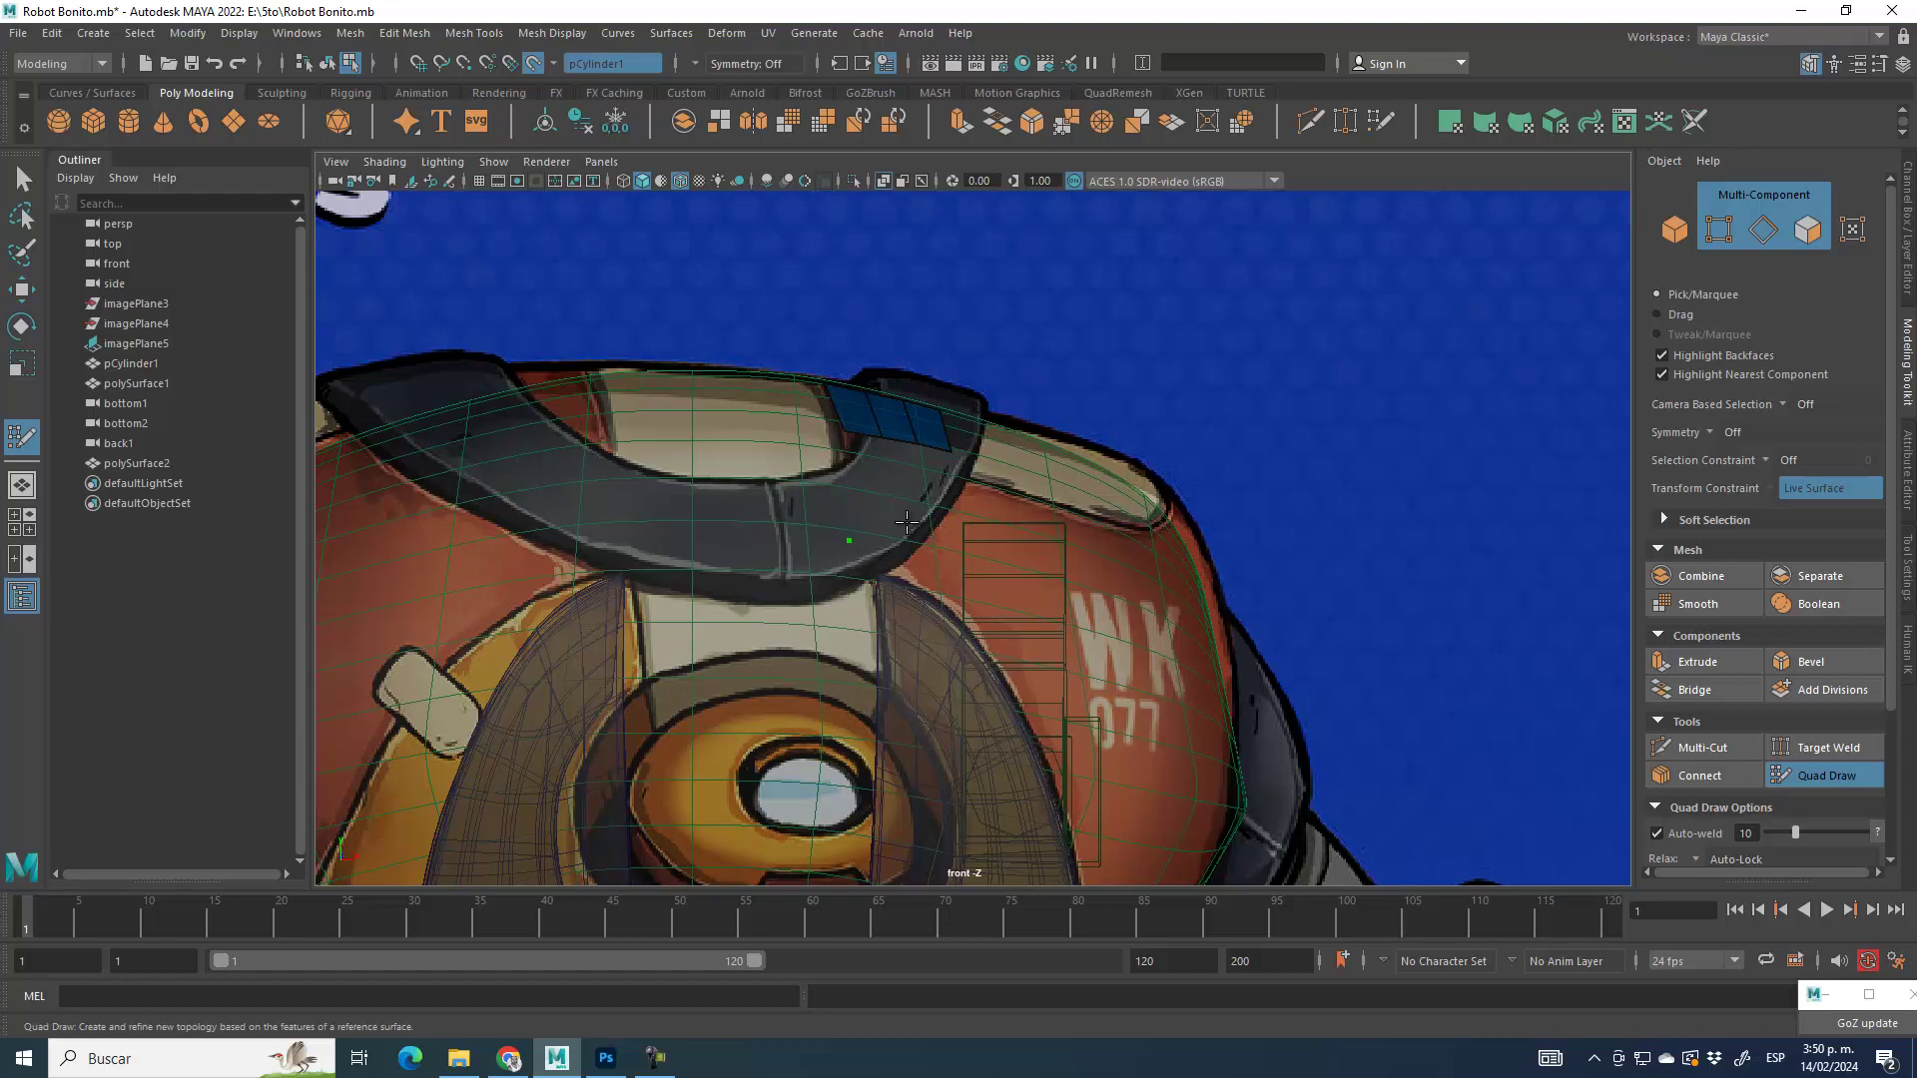
pyautogui.click(886, 489)
pyautogui.keyDown('shift'); pyautogui.click(865, 459); pyautogui.keyUp('shift')
pyautogui.keyDown('shift'); pyautogui.click(873, 515); pyautogui.keyUp('shift')
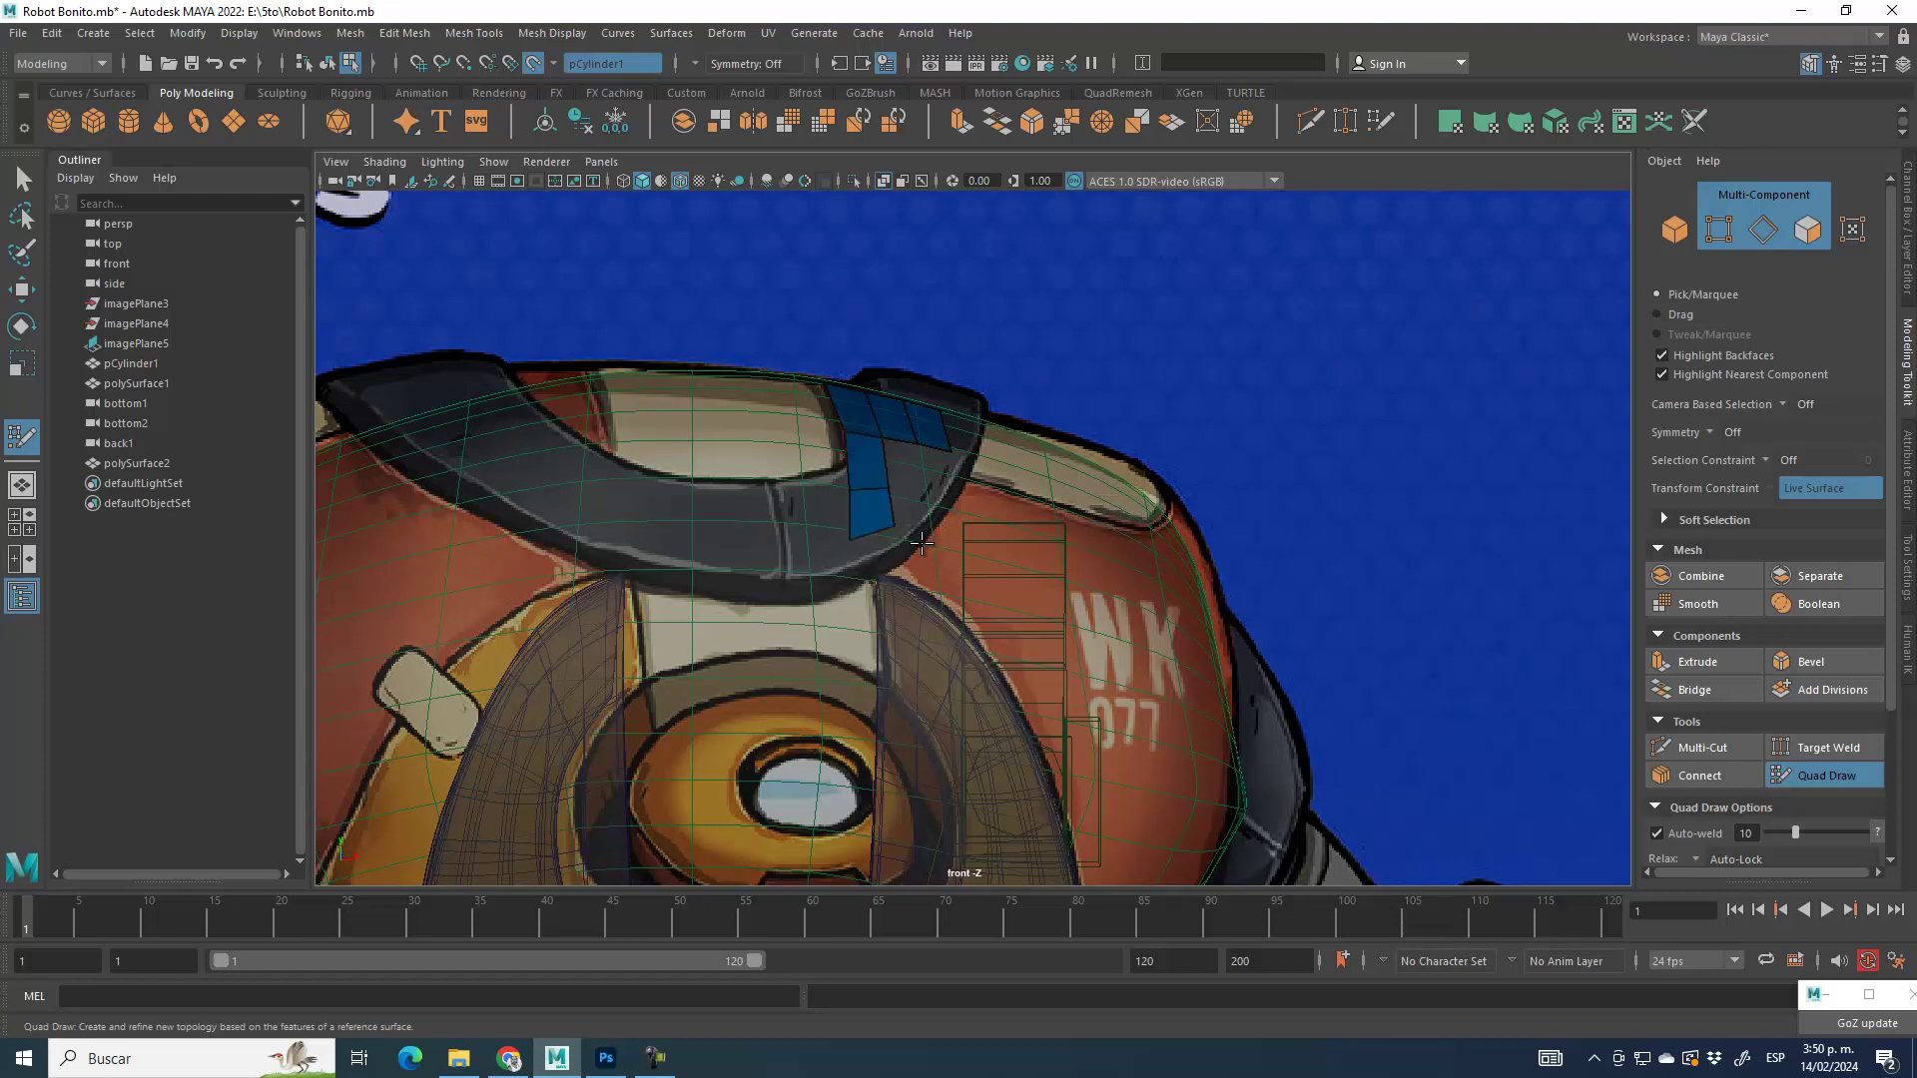
pyautogui.click(903, 576)
pyautogui.keyDown('shift'); pyautogui.click(889, 561); pyautogui.keyUp('shift')
pyautogui.moveTo(851, 540); pyautogui.dragTo(853, 551)
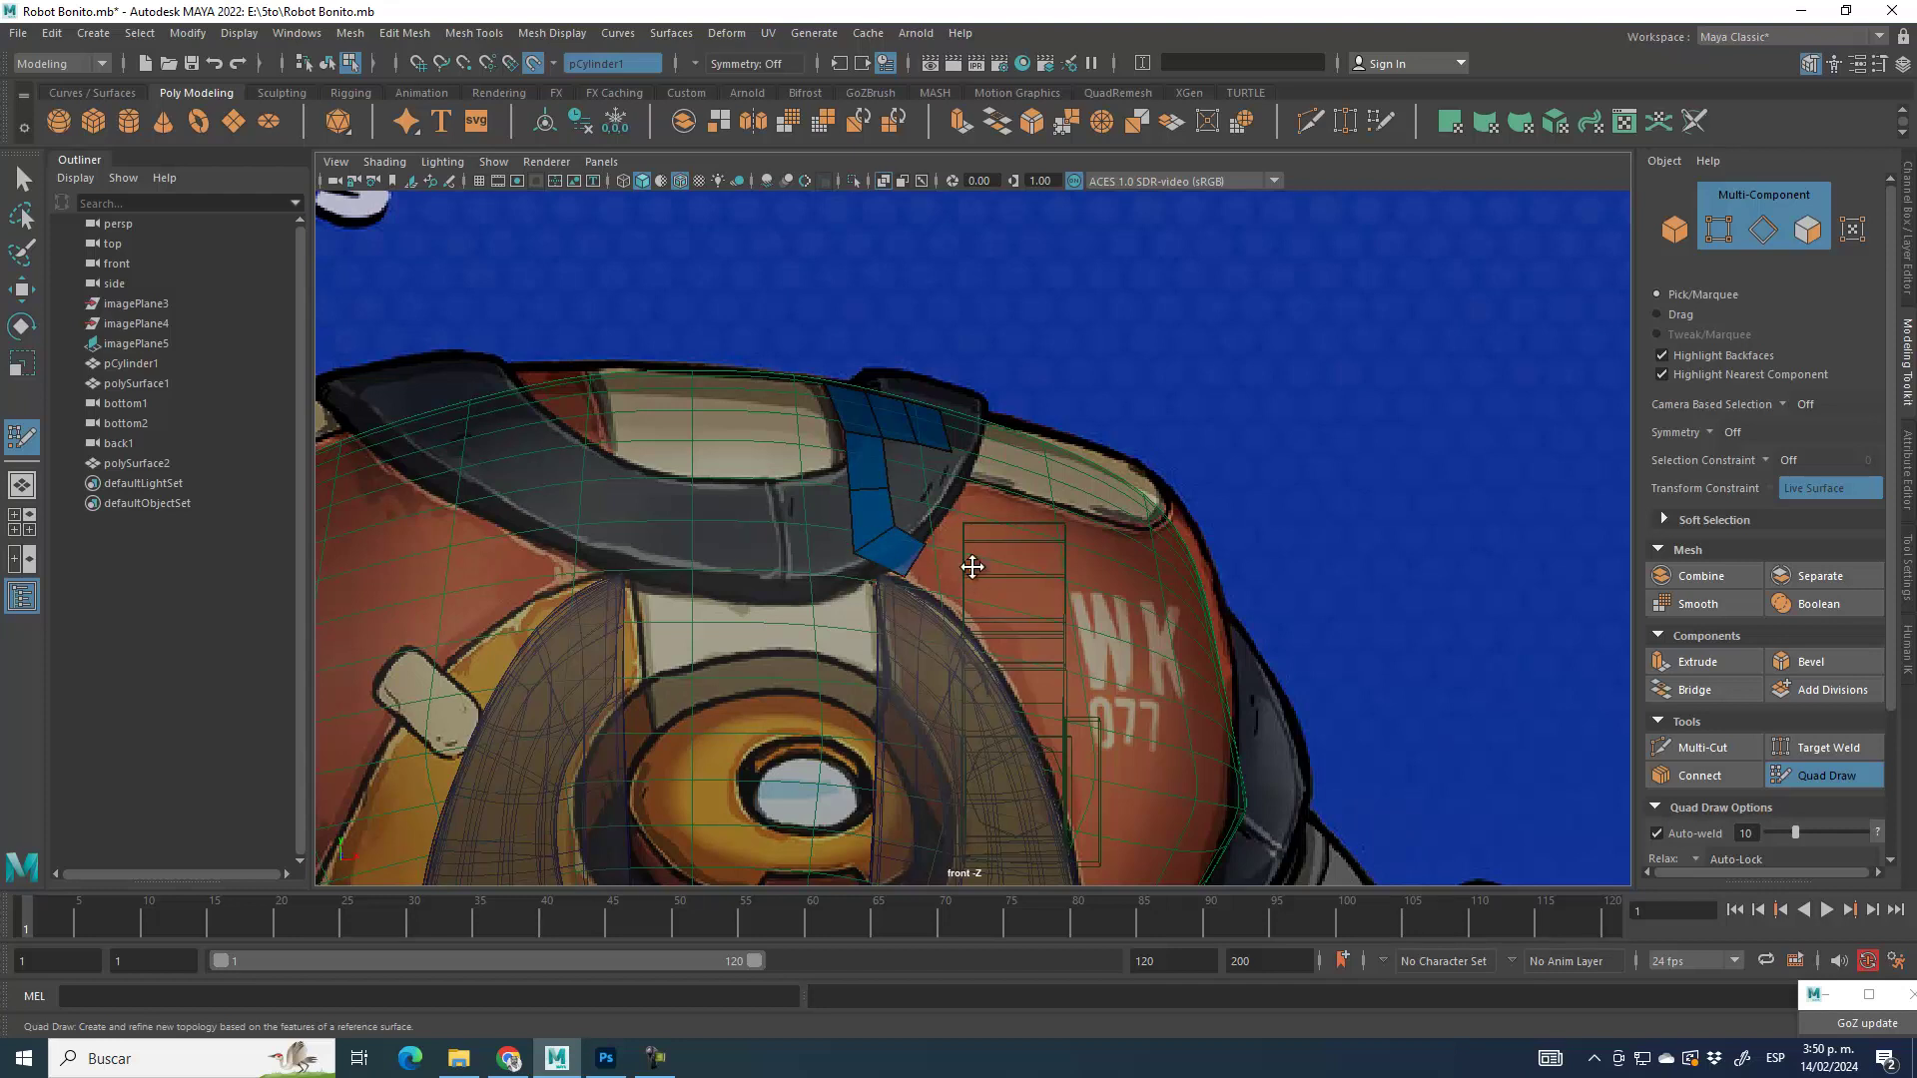
# Step: Continue the quad strip with two more quads from the collar along the upper curve of the claw panel's outer edge
pyautogui.click(947, 601)
pyautogui.moveTo(917, 519)
pyautogui.keyDown('alt'); pyautogui.mouseDown(button='middle')
pyautogui.moveTo(672, 419)
pyautogui.moveTo(843, 567)
pyautogui.mouseUp(button='middle'); pyautogui.keyUp('alt')
pyautogui.scroll(2, 638, 434)
pyautogui.scroll(1, 940, 647)
pyautogui.scroll(1, 940, 647)
pyautogui.keyDown('shift'); pyautogui.click(786, 560); pyautogui.keyUp('shift')
pyautogui.keyDown('alt'); pyautogui.moveTo(939, 684); pyautogui.dragTo(864, 417, button='middle'); pyautogui.keyUp('alt')
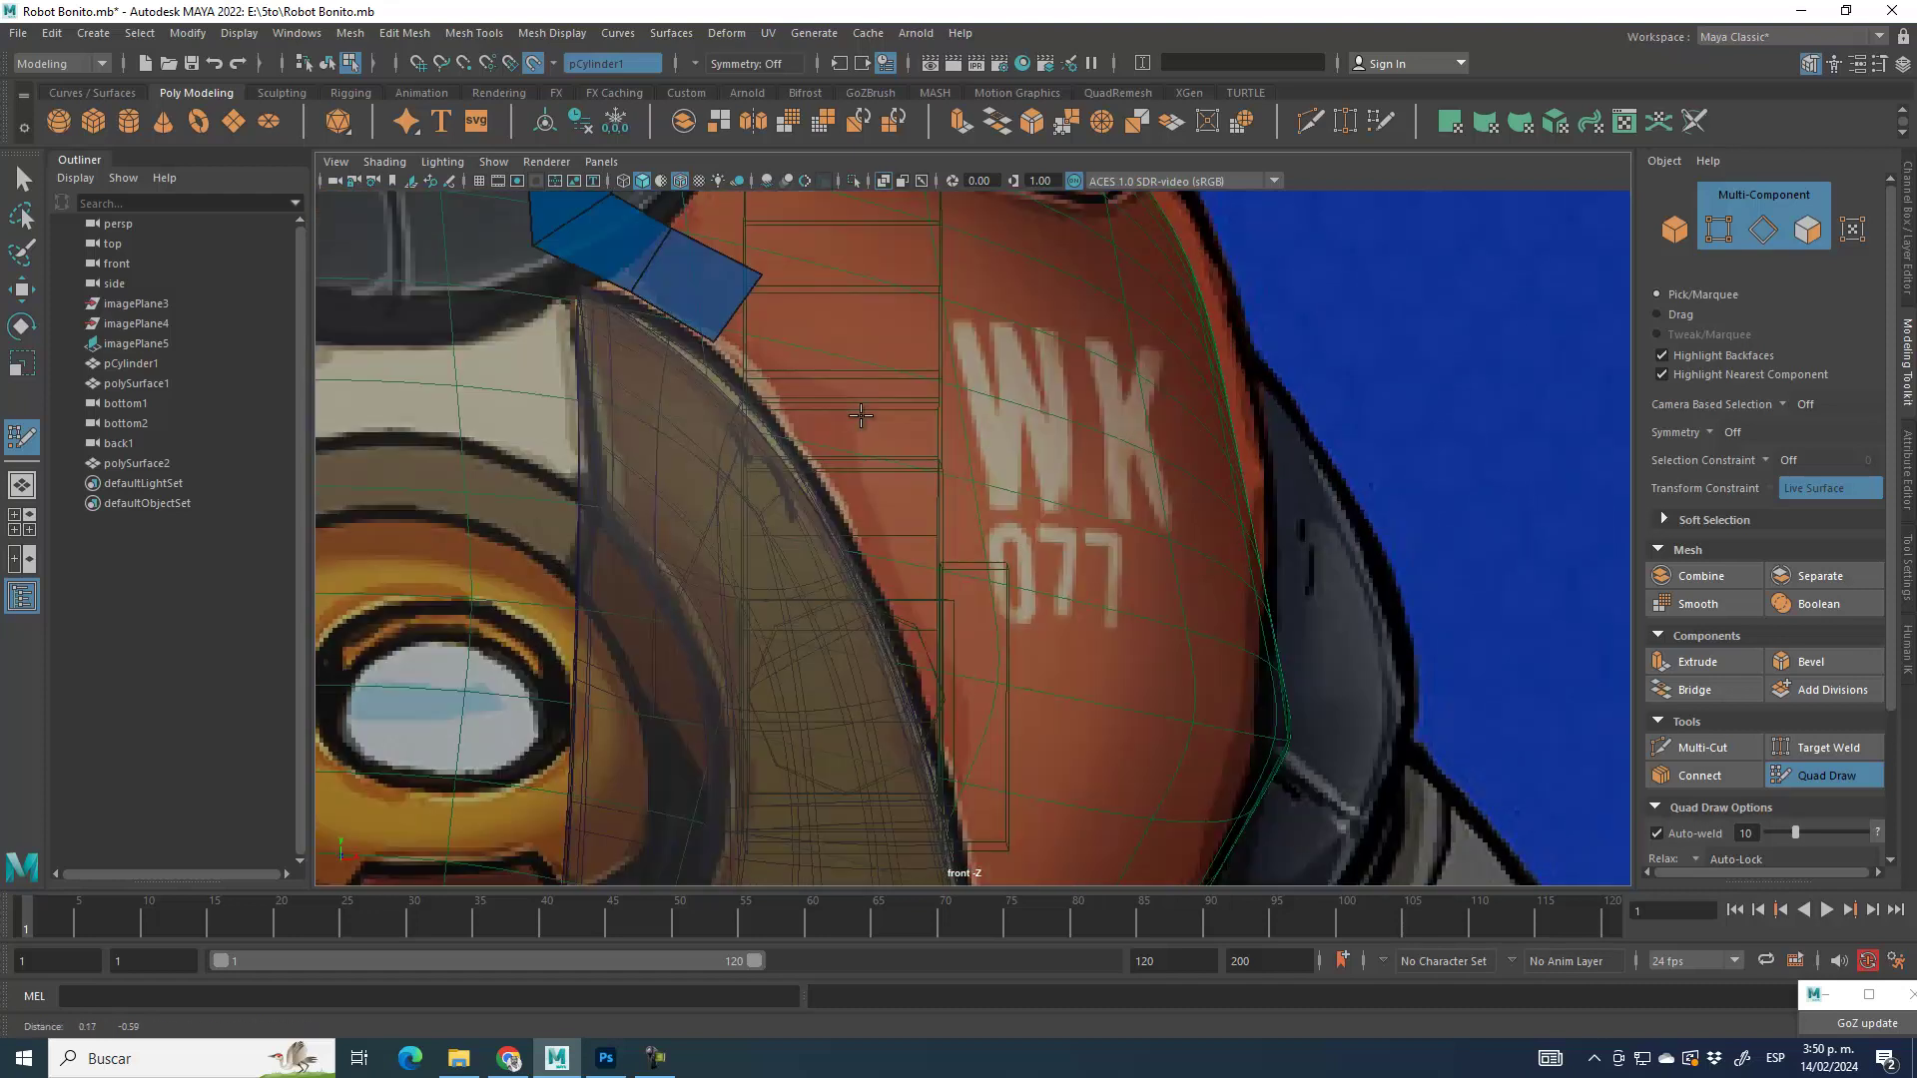
pyautogui.click(874, 382)
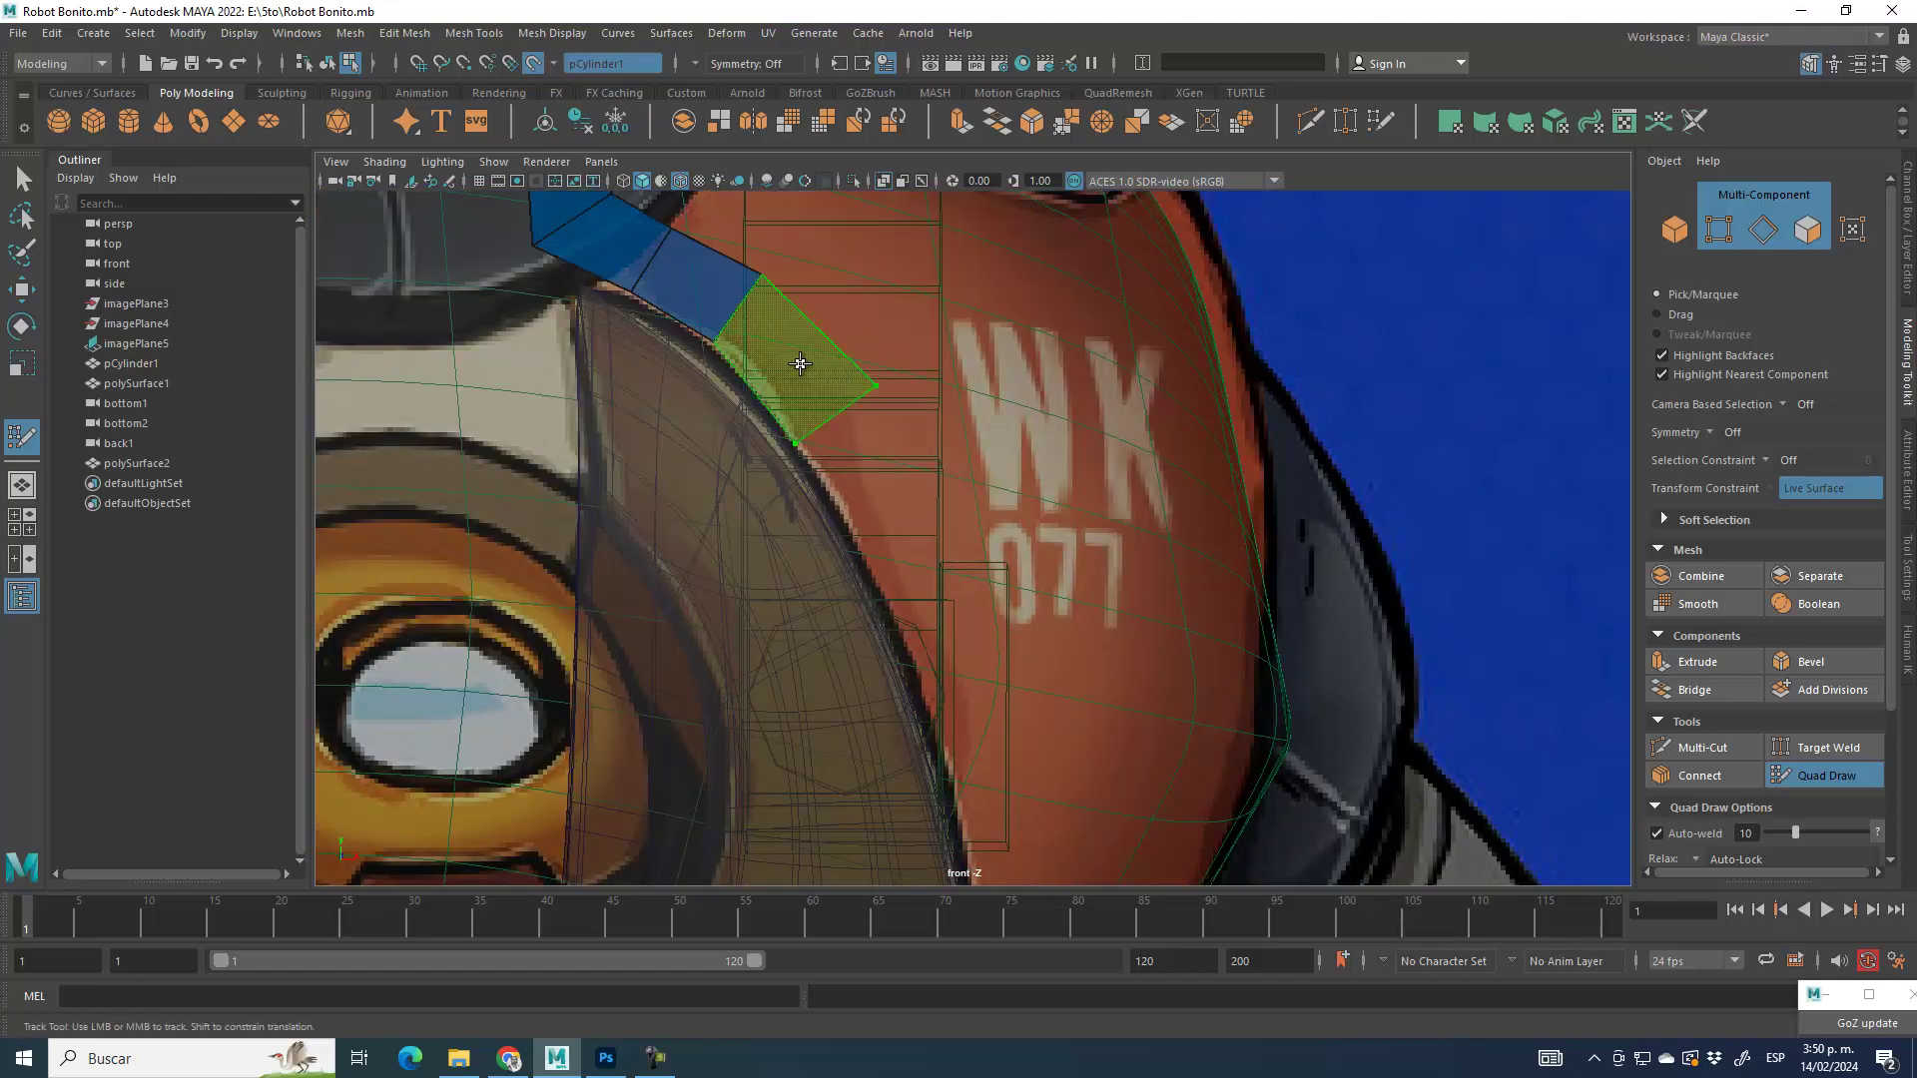
pyautogui.keyDown('shift'); pyautogui.click(804, 361); pyautogui.keyUp('shift')
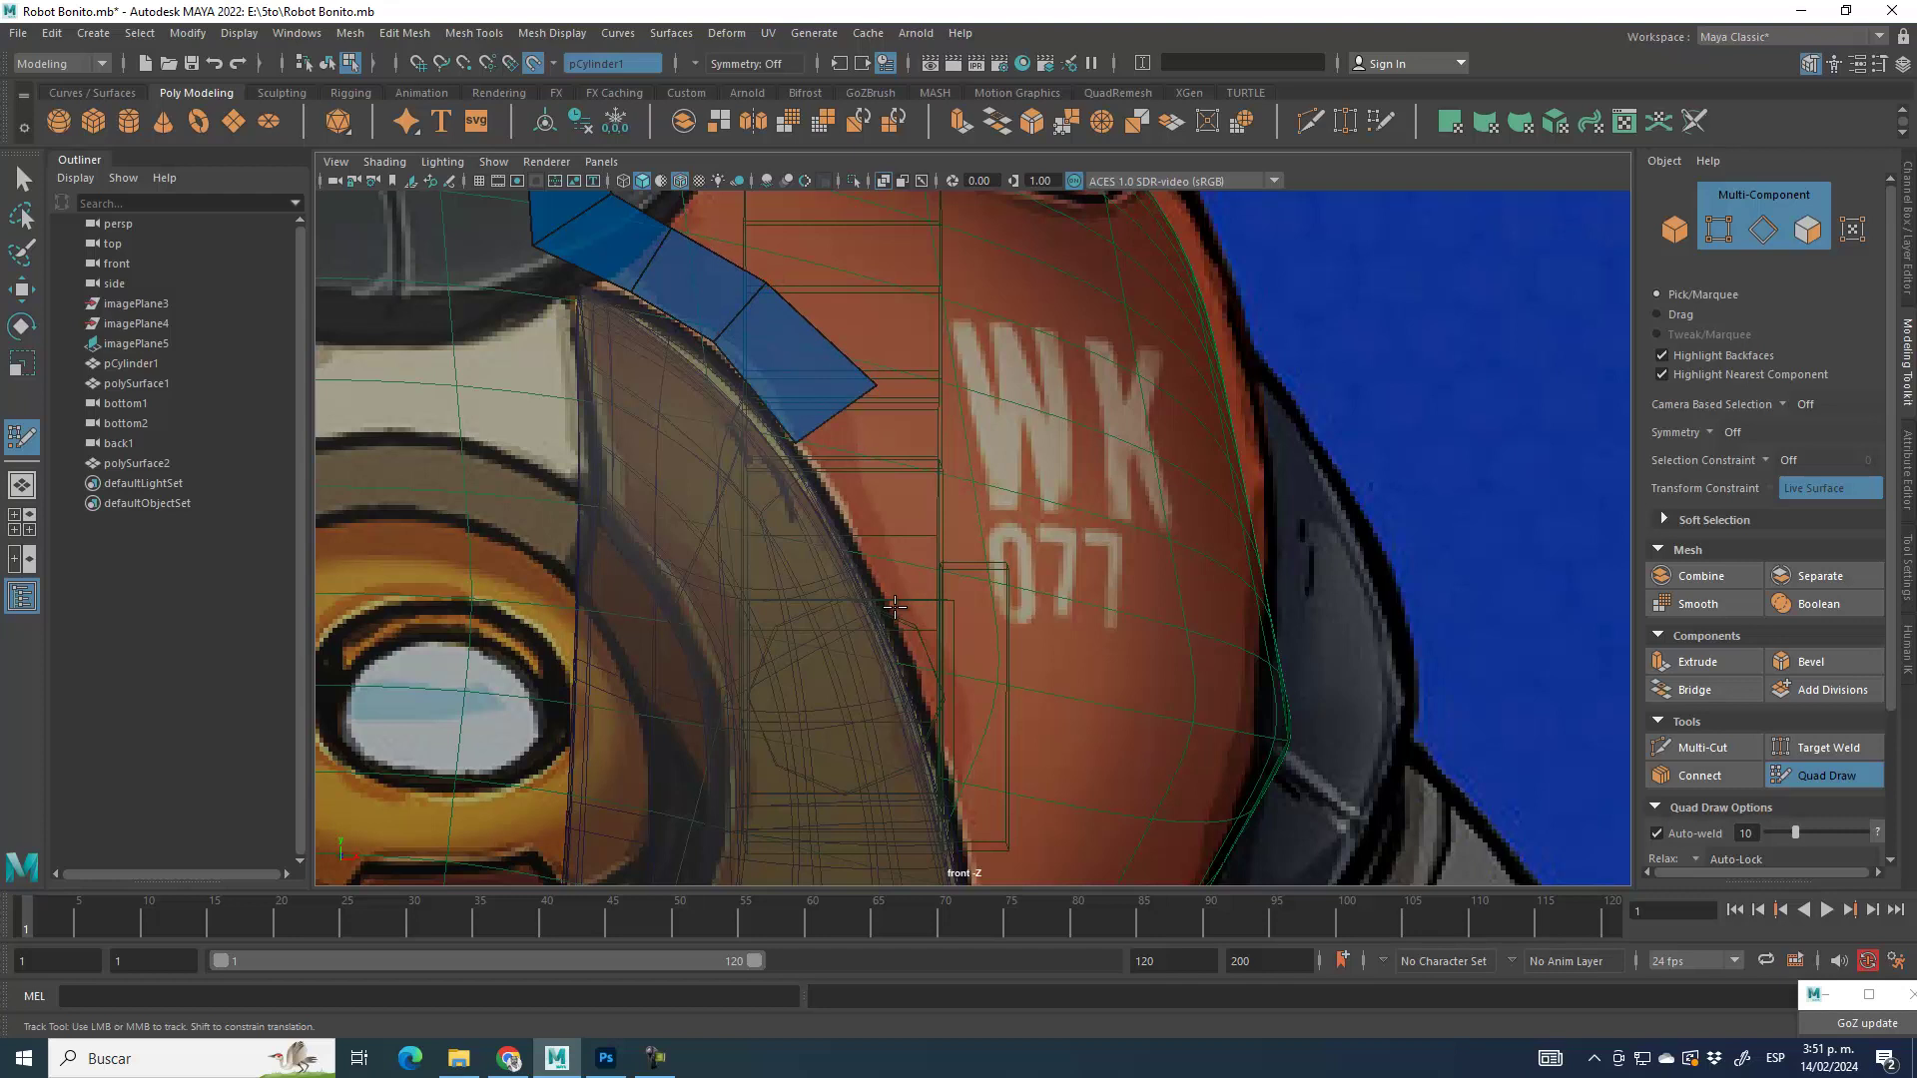
# Step: Extend the strip with three more quads down the claw panel's outer edge, past the WK 077 marking
pyautogui.keyDown('shift'); pyautogui.click(902, 525); pyautogui.keyUp('shift')
pyautogui.keyDown('alt'); pyautogui.moveTo(1038, 761); pyautogui.dragTo(947, 487, button='middle'); pyautogui.keyUp('alt')
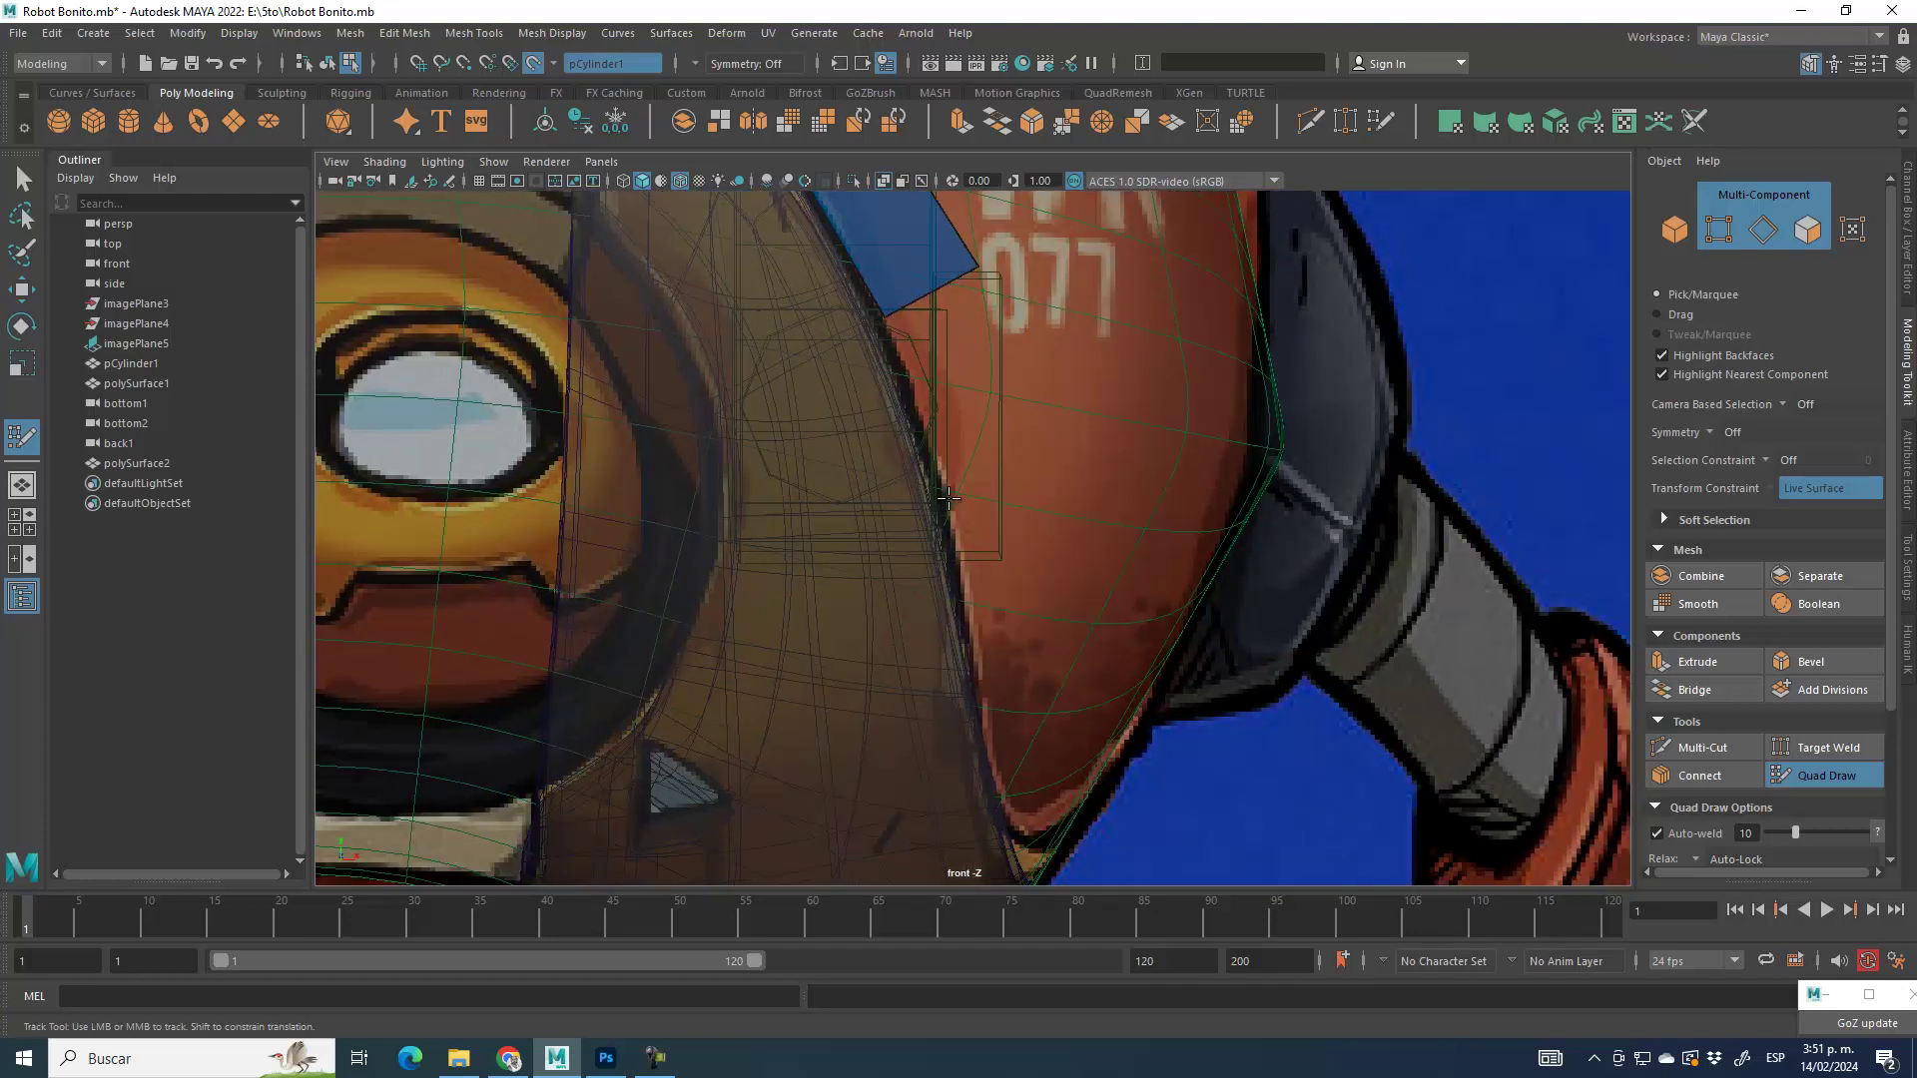
pyautogui.keyDown('shift'); pyautogui.click(1031, 457); pyautogui.keyUp('shift')
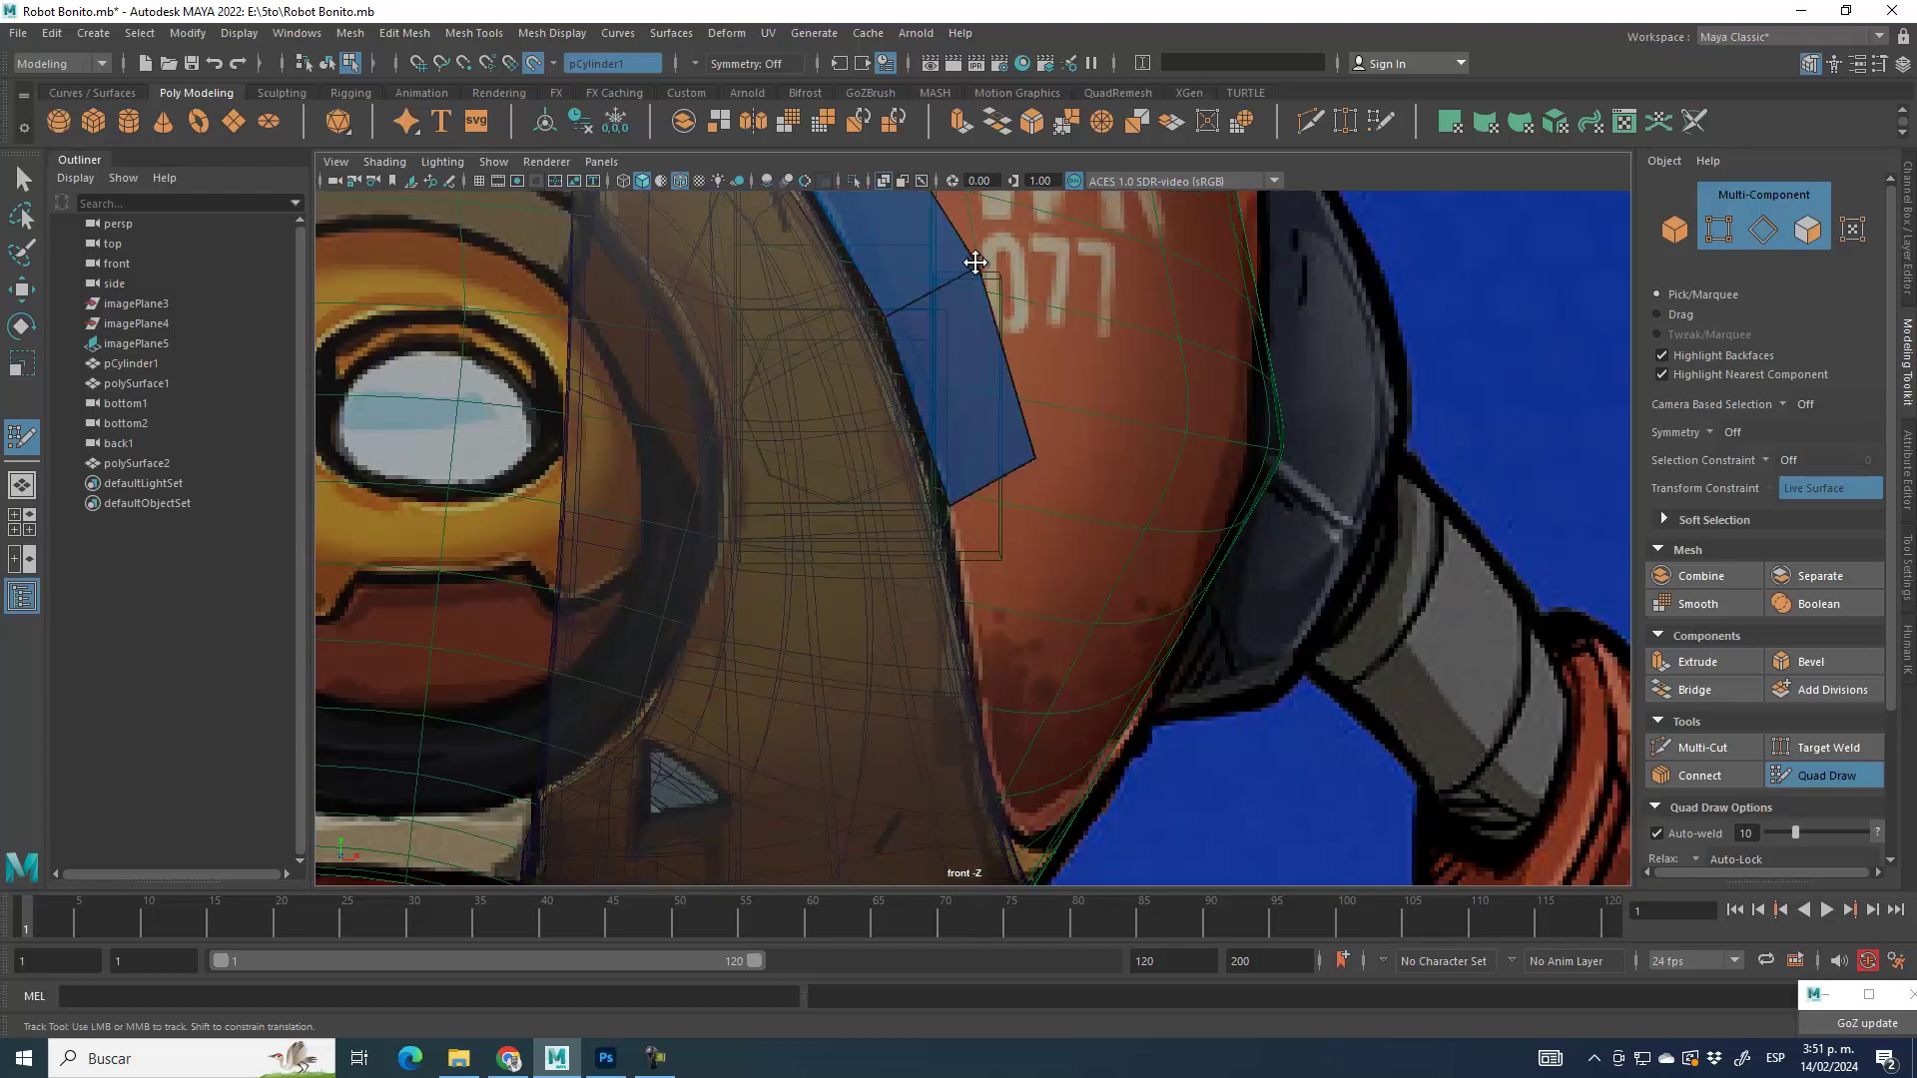
pyautogui.keyDown('shift'); pyautogui.click(1067, 618); pyautogui.keyUp('shift')
# Step: Draw a second strip of five quads from the collar's outer quad along the lower edge of the beige shoulder trim
pyautogui.keyDown('alt'); pyautogui.moveTo(1063, 388); pyautogui.dragTo(1183, 891, button='middle'); pyautogui.keyUp('alt')
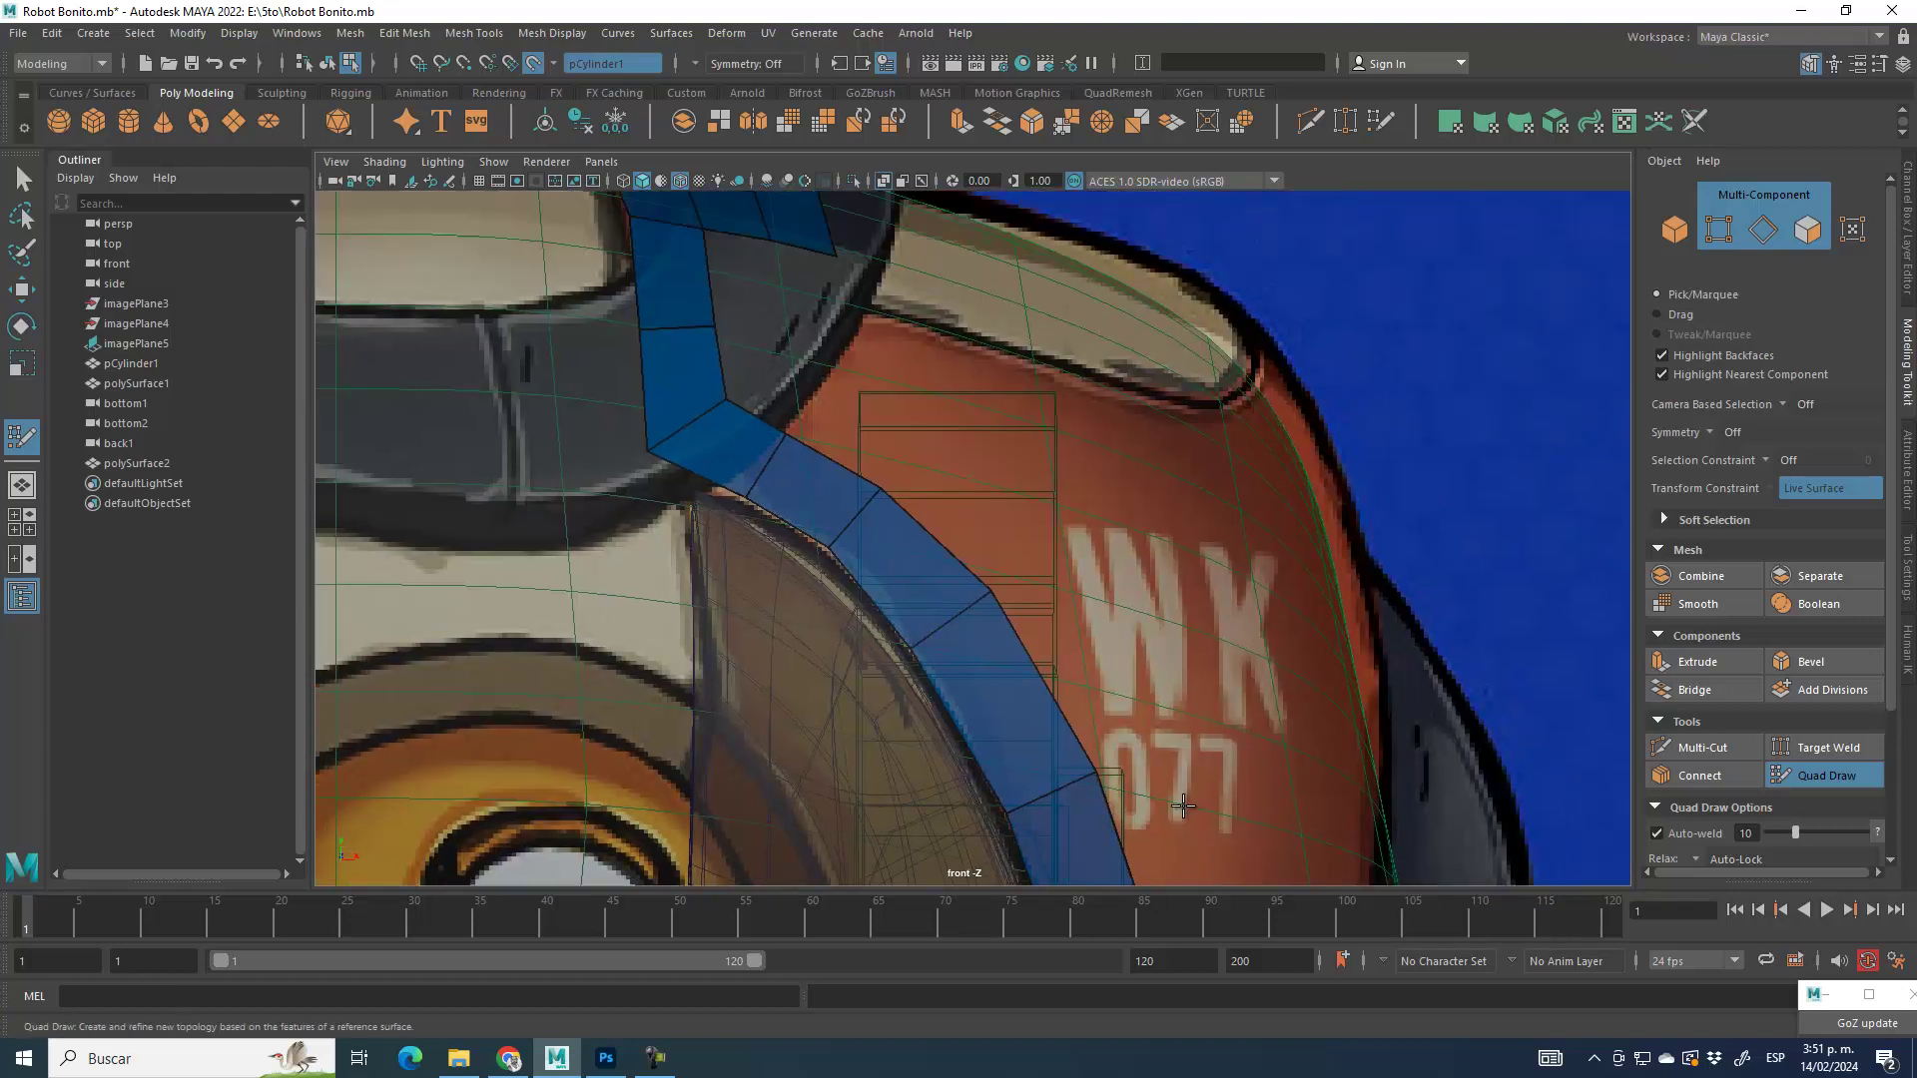
pyautogui.keyDown('alt'); pyautogui.moveTo(1009, 482); pyautogui.dragTo(1039, 646, button='middle'); pyautogui.keyUp('alt')
pyautogui.keyDown('alt'); pyautogui.moveTo(914, 488); pyautogui.dragTo(808, 456, button='middle'); pyautogui.keyUp('alt')
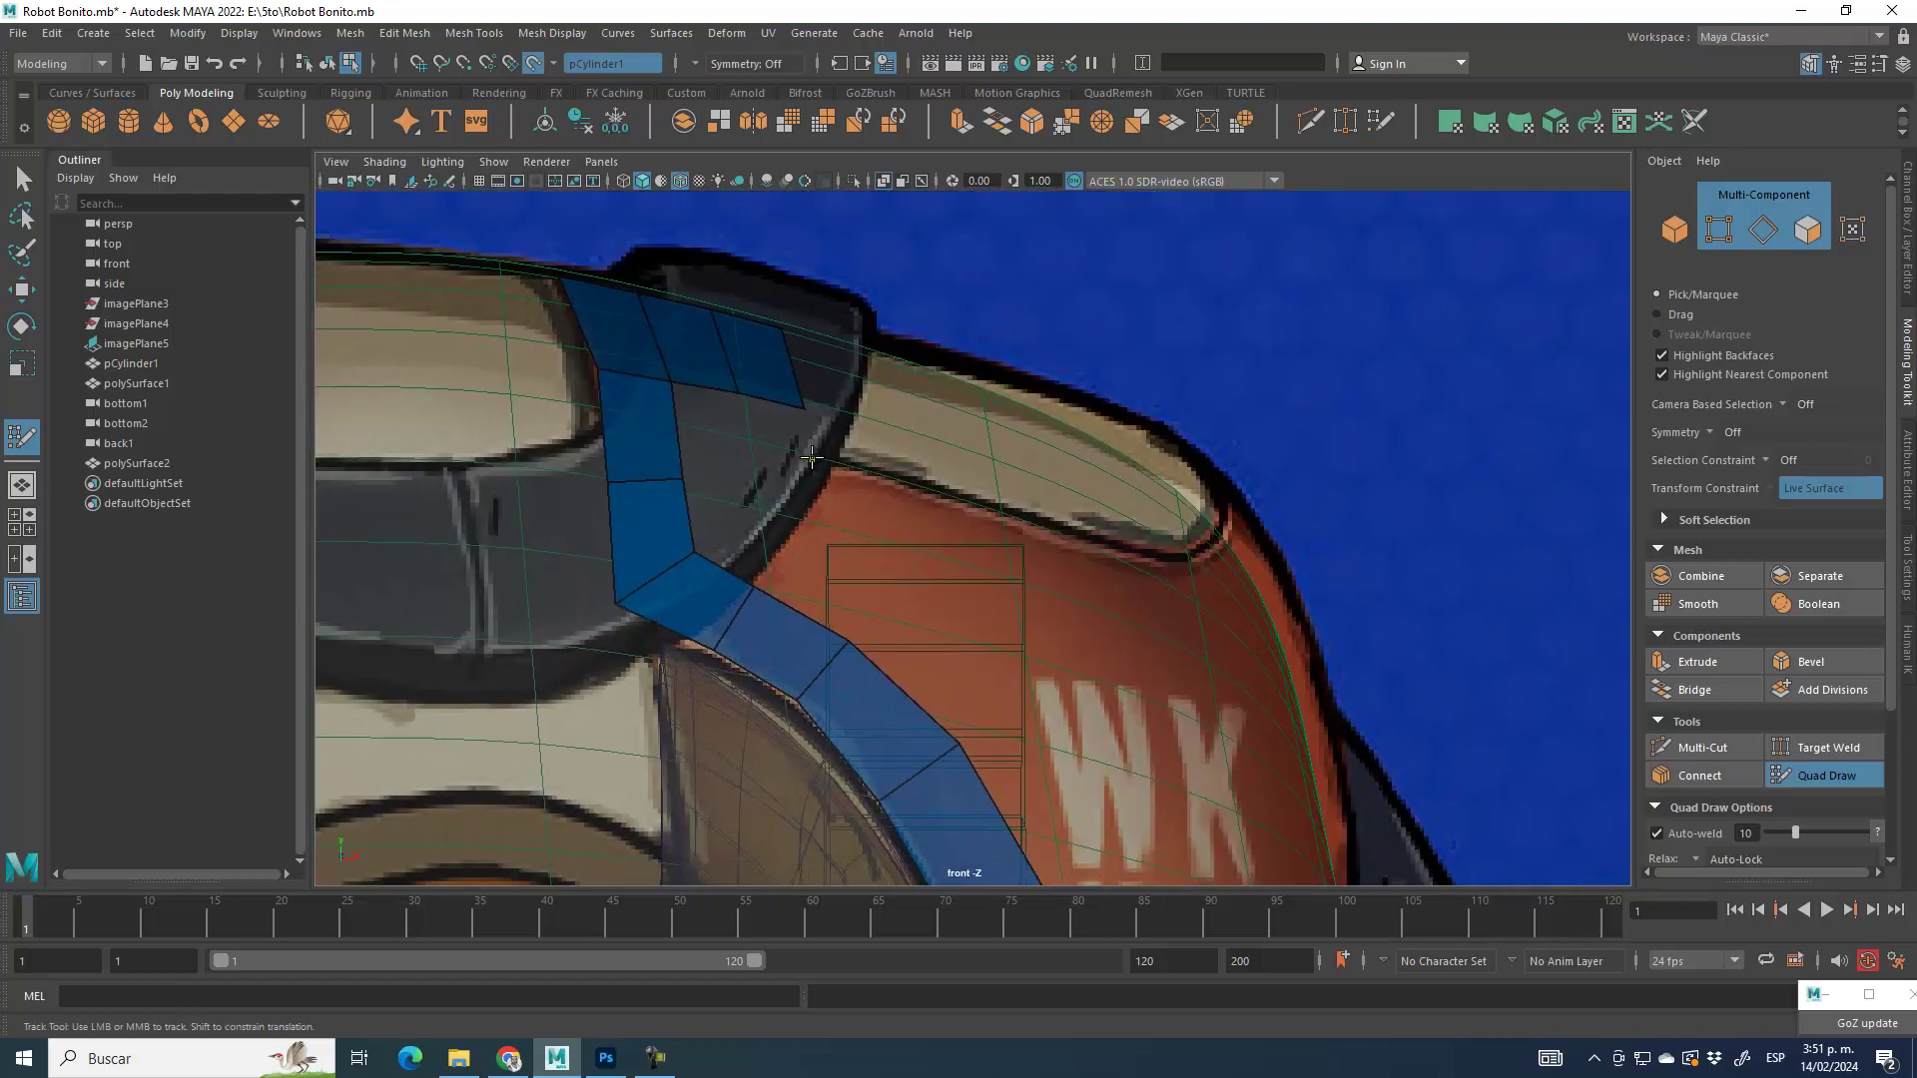
pyautogui.keyDown('shift'); pyautogui.click(768, 478); pyautogui.keyUp('shift')
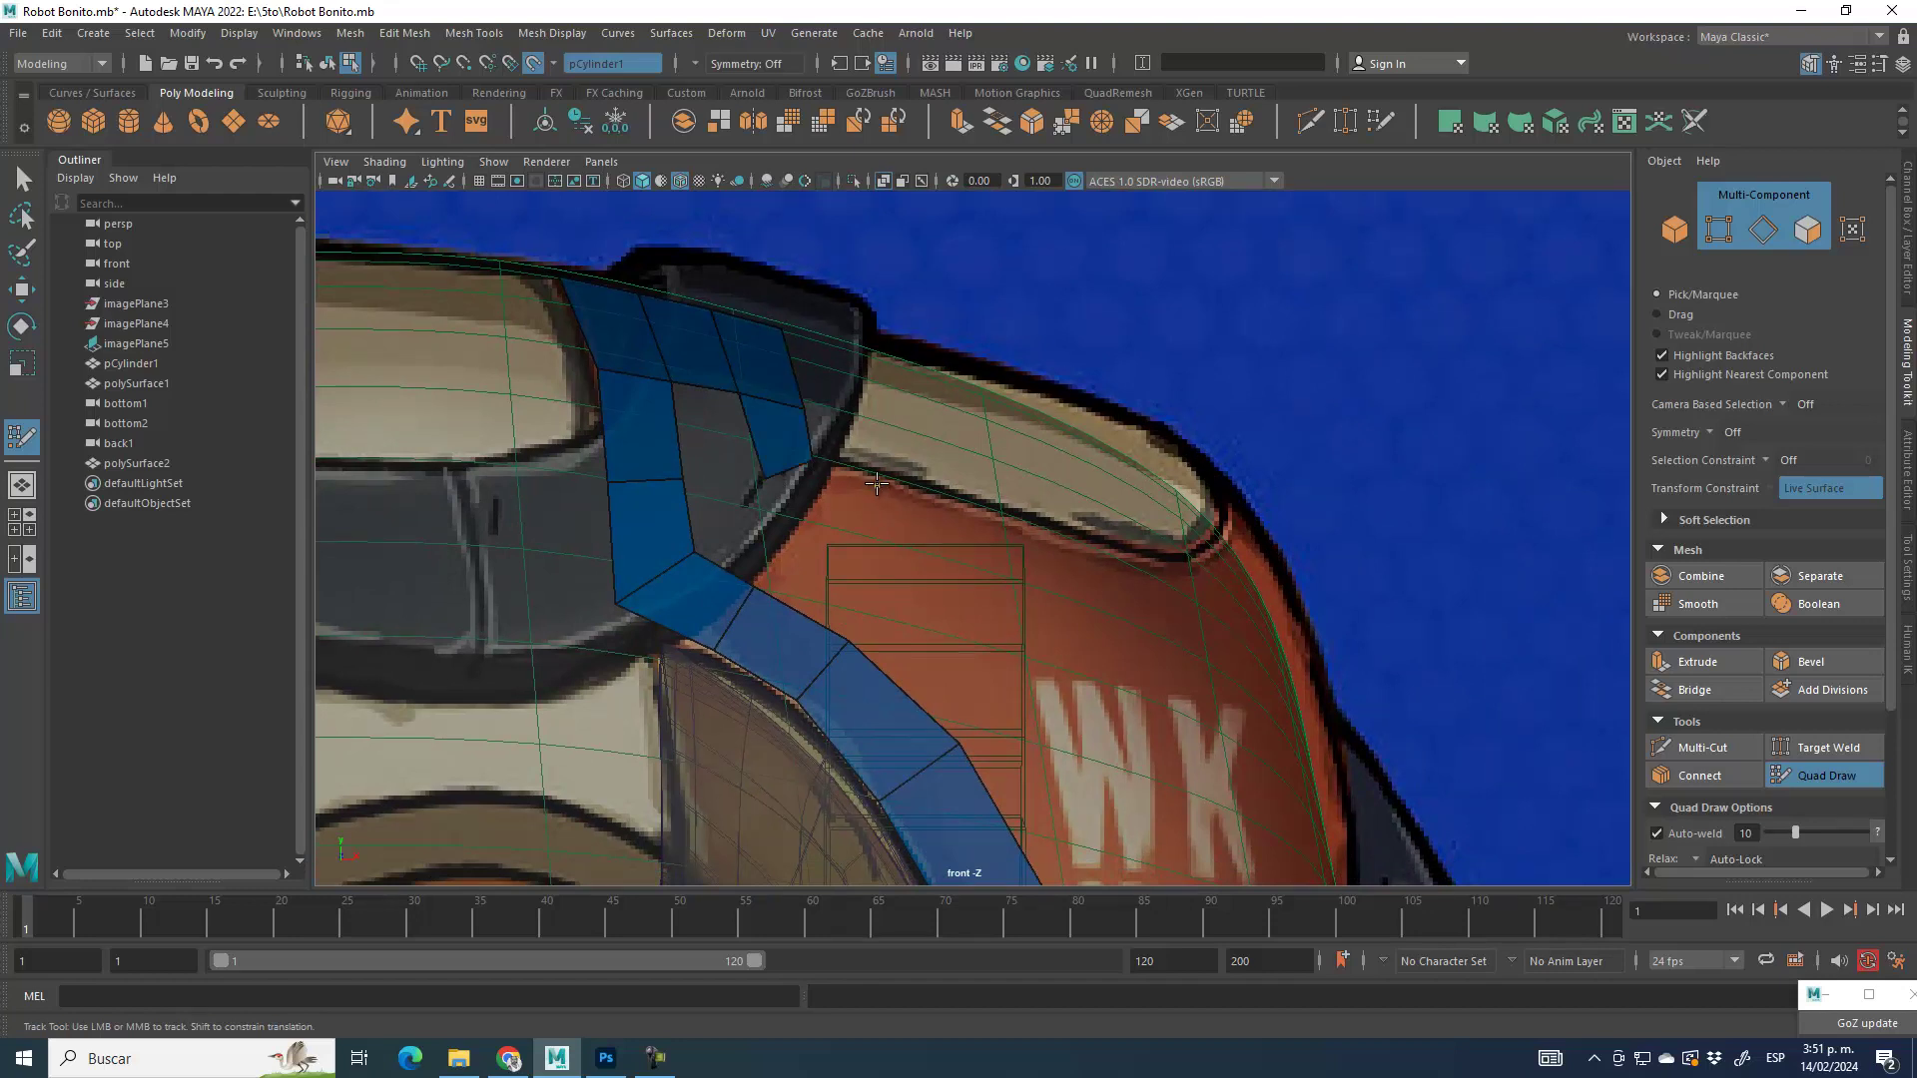
pyautogui.keyDown('shift'); pyautogui.click(814, 489); pyautogui.keyUp('shift')
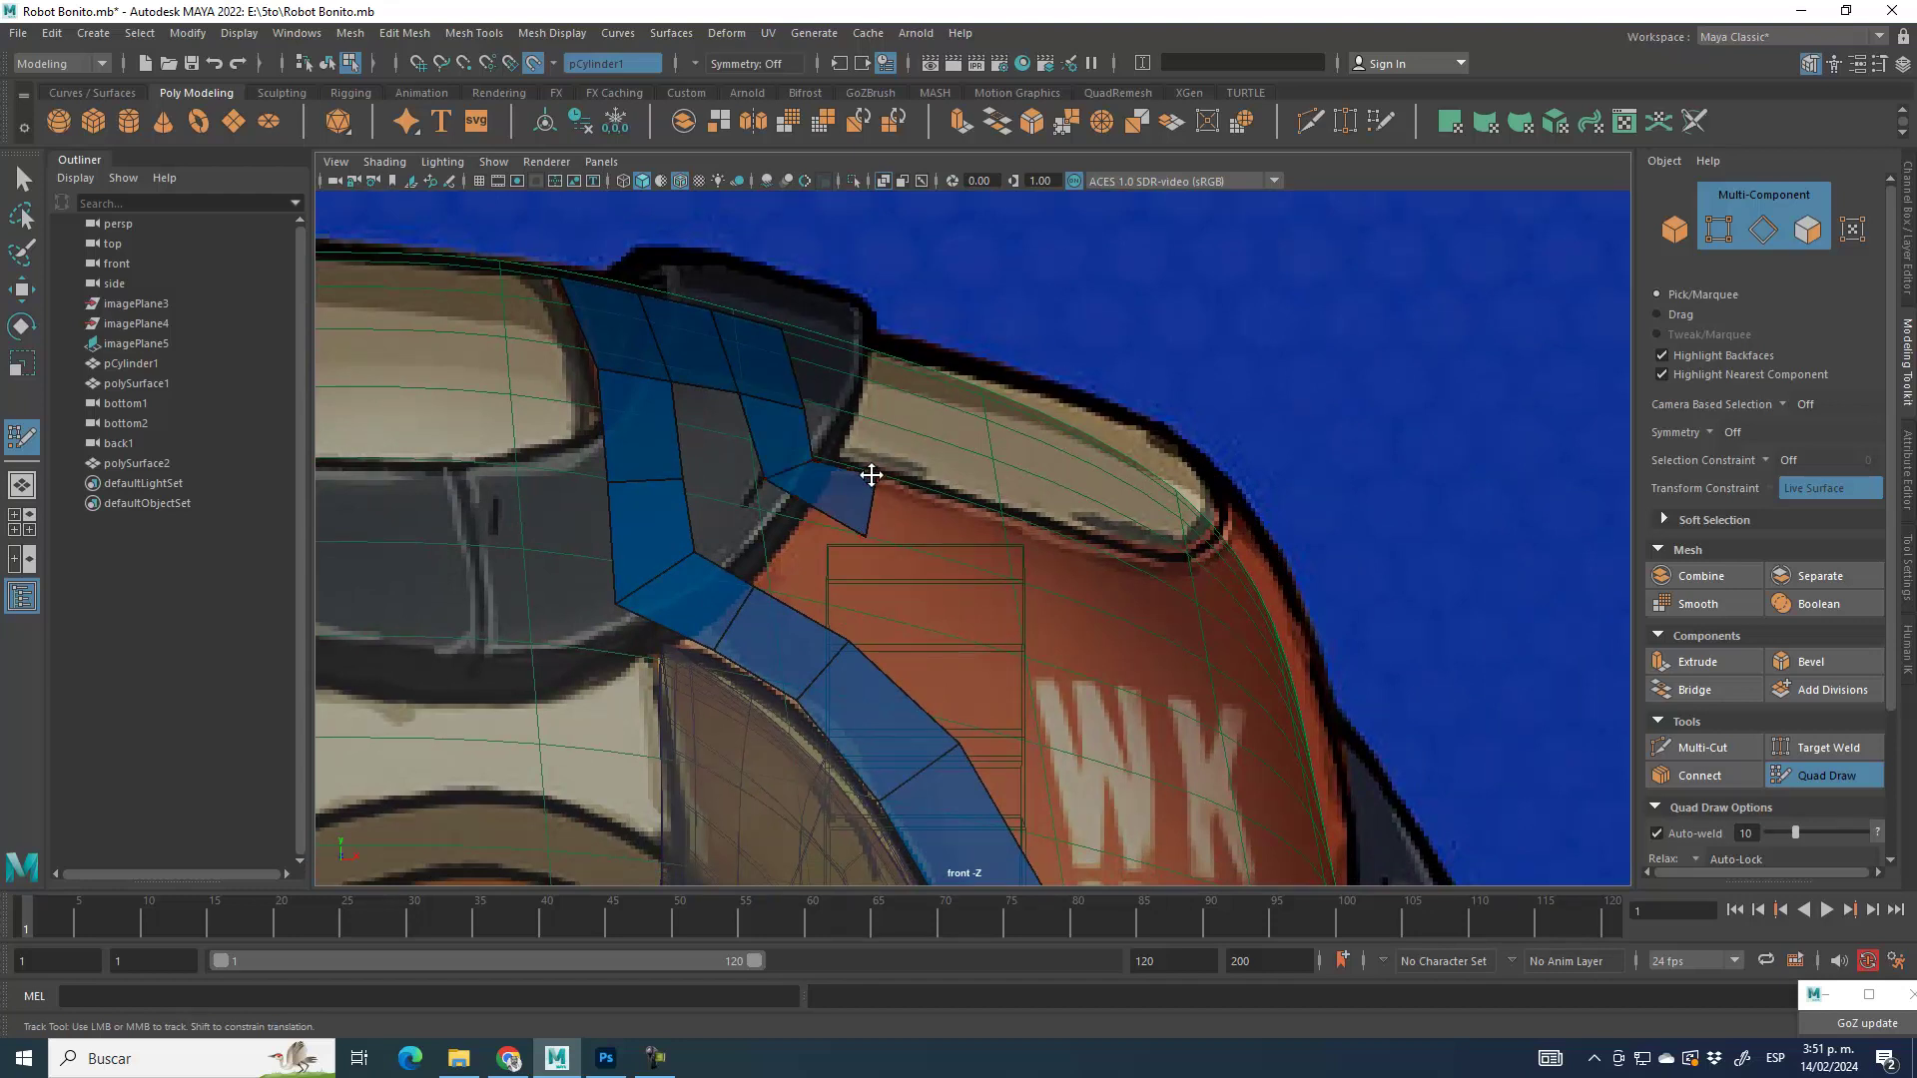
pyautogui.moveTo(868, 531); pyautogui.dragTo(867, 520)
pyautogui.keyDown('shift'); pyautogui.click(988, 565); pyautogui.keyUp('shift')
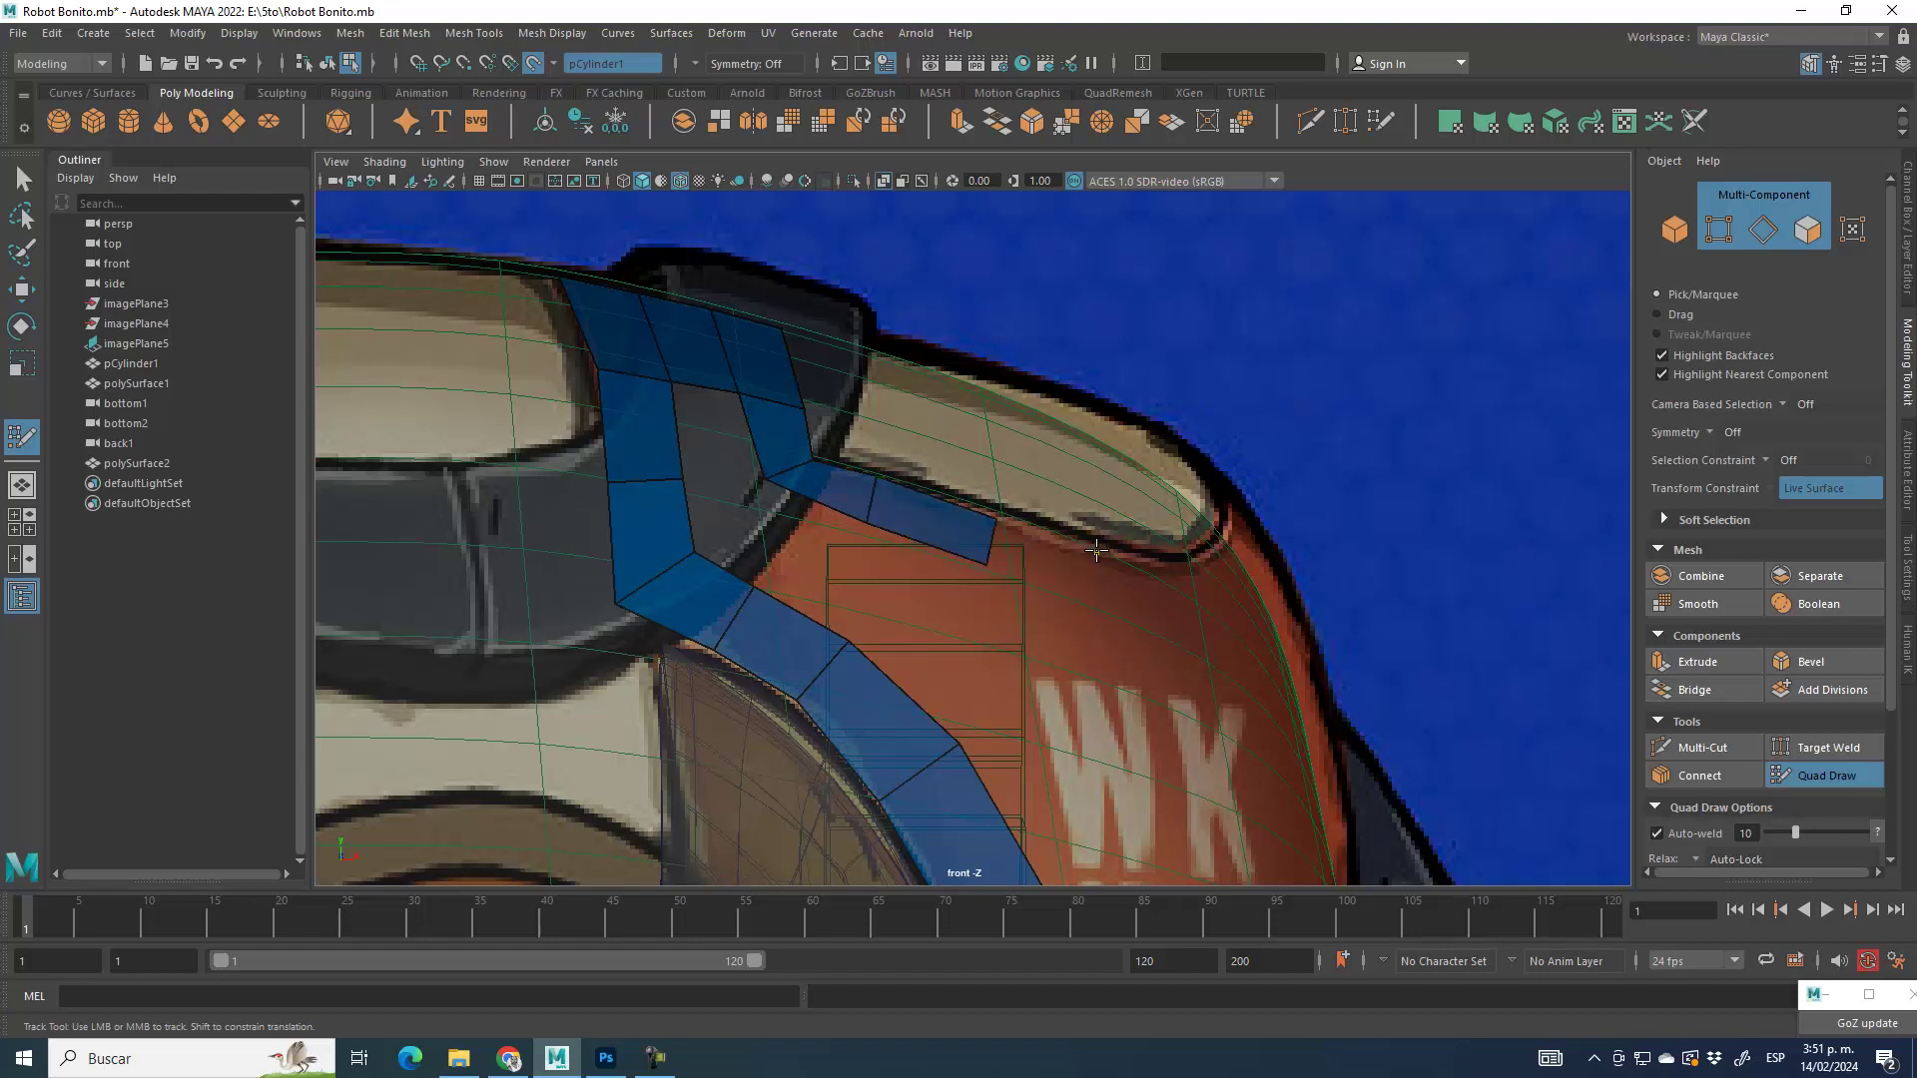
pyautogui.keyDown('shift'); pyautogui.click(1062, 552); pyautogui.keyUp('shift')
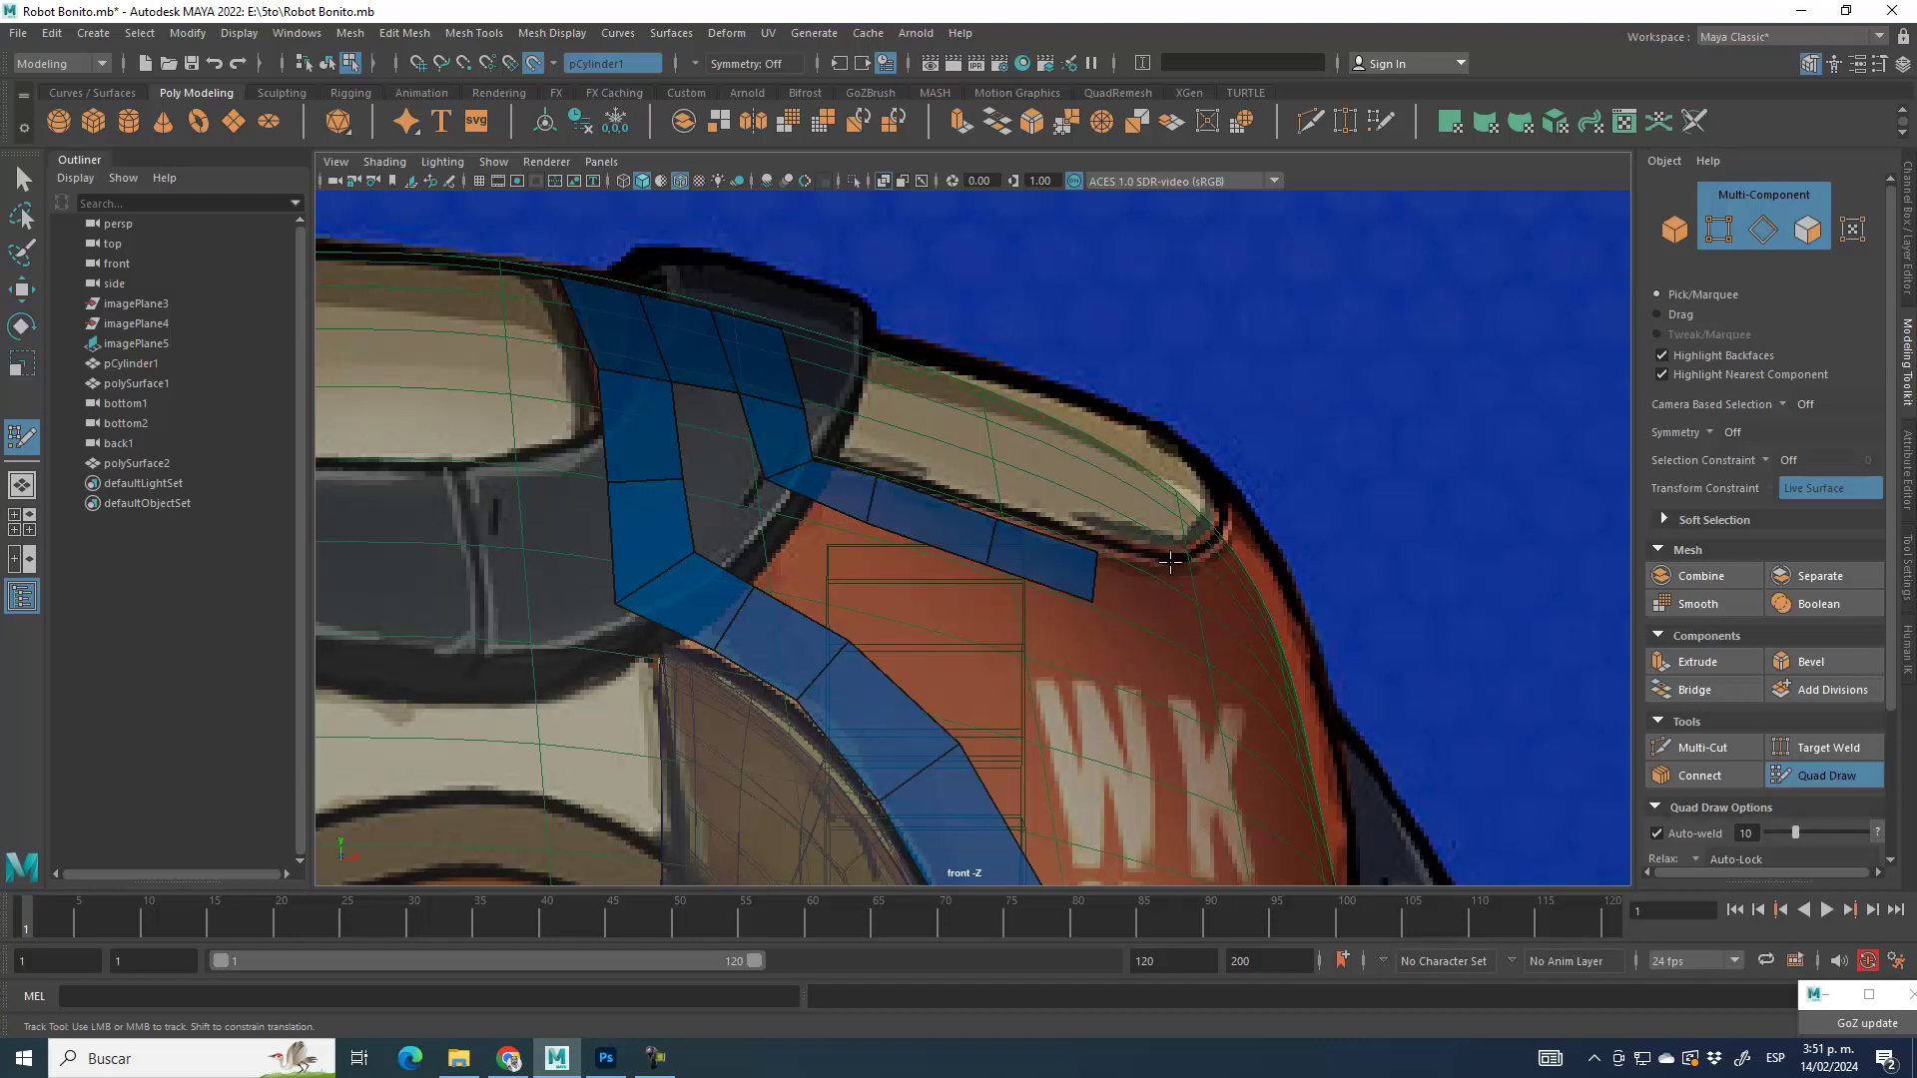
pyautogui.keyDown('shift'); pyautogui.click(1147, 571); pyautogui.keyUp('shift')
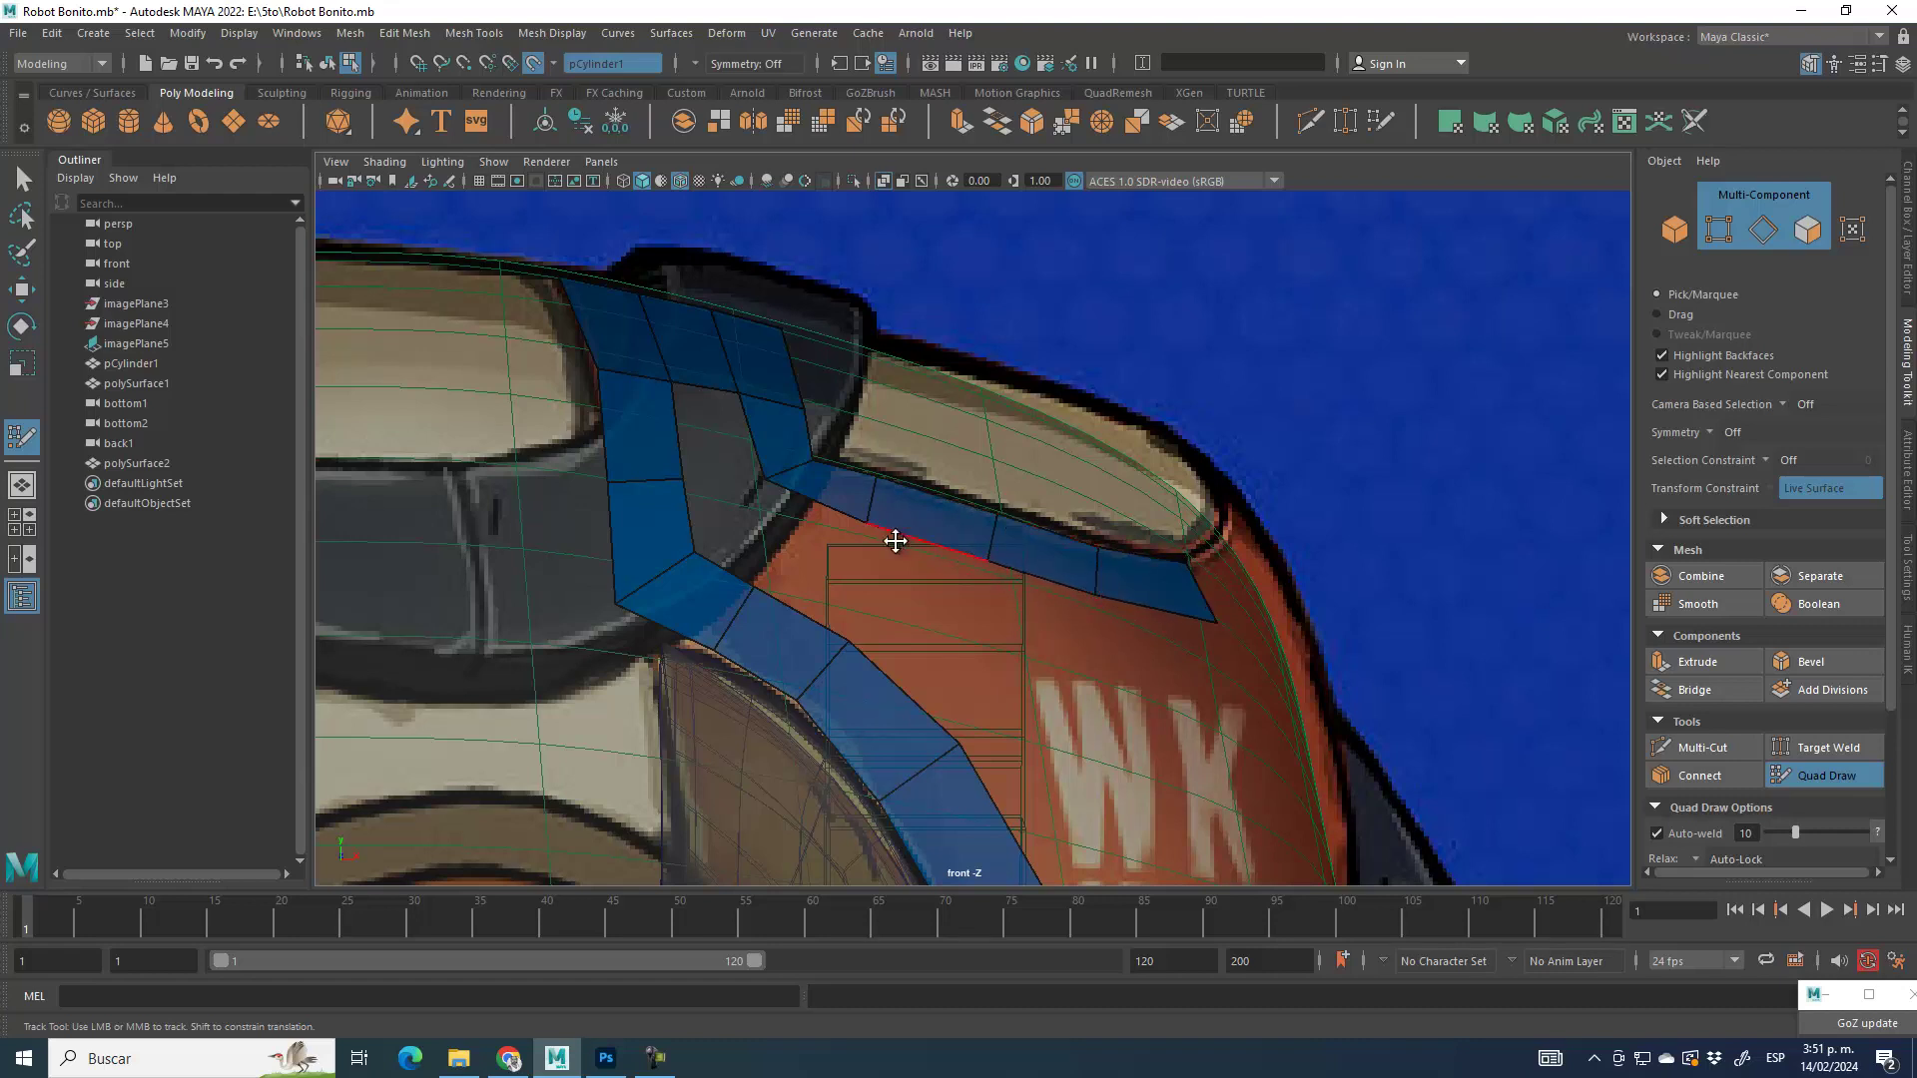
# Step: Extend the claw-side strip with two quads down to the red panel's bottom tip, tapering the last one
pyautogui.keyDown('alt'); pyautogui.moveTo(1042, 540); pyautogui.dragTo(799, 464, button='middle'); pyautogui.keyUp('alt')
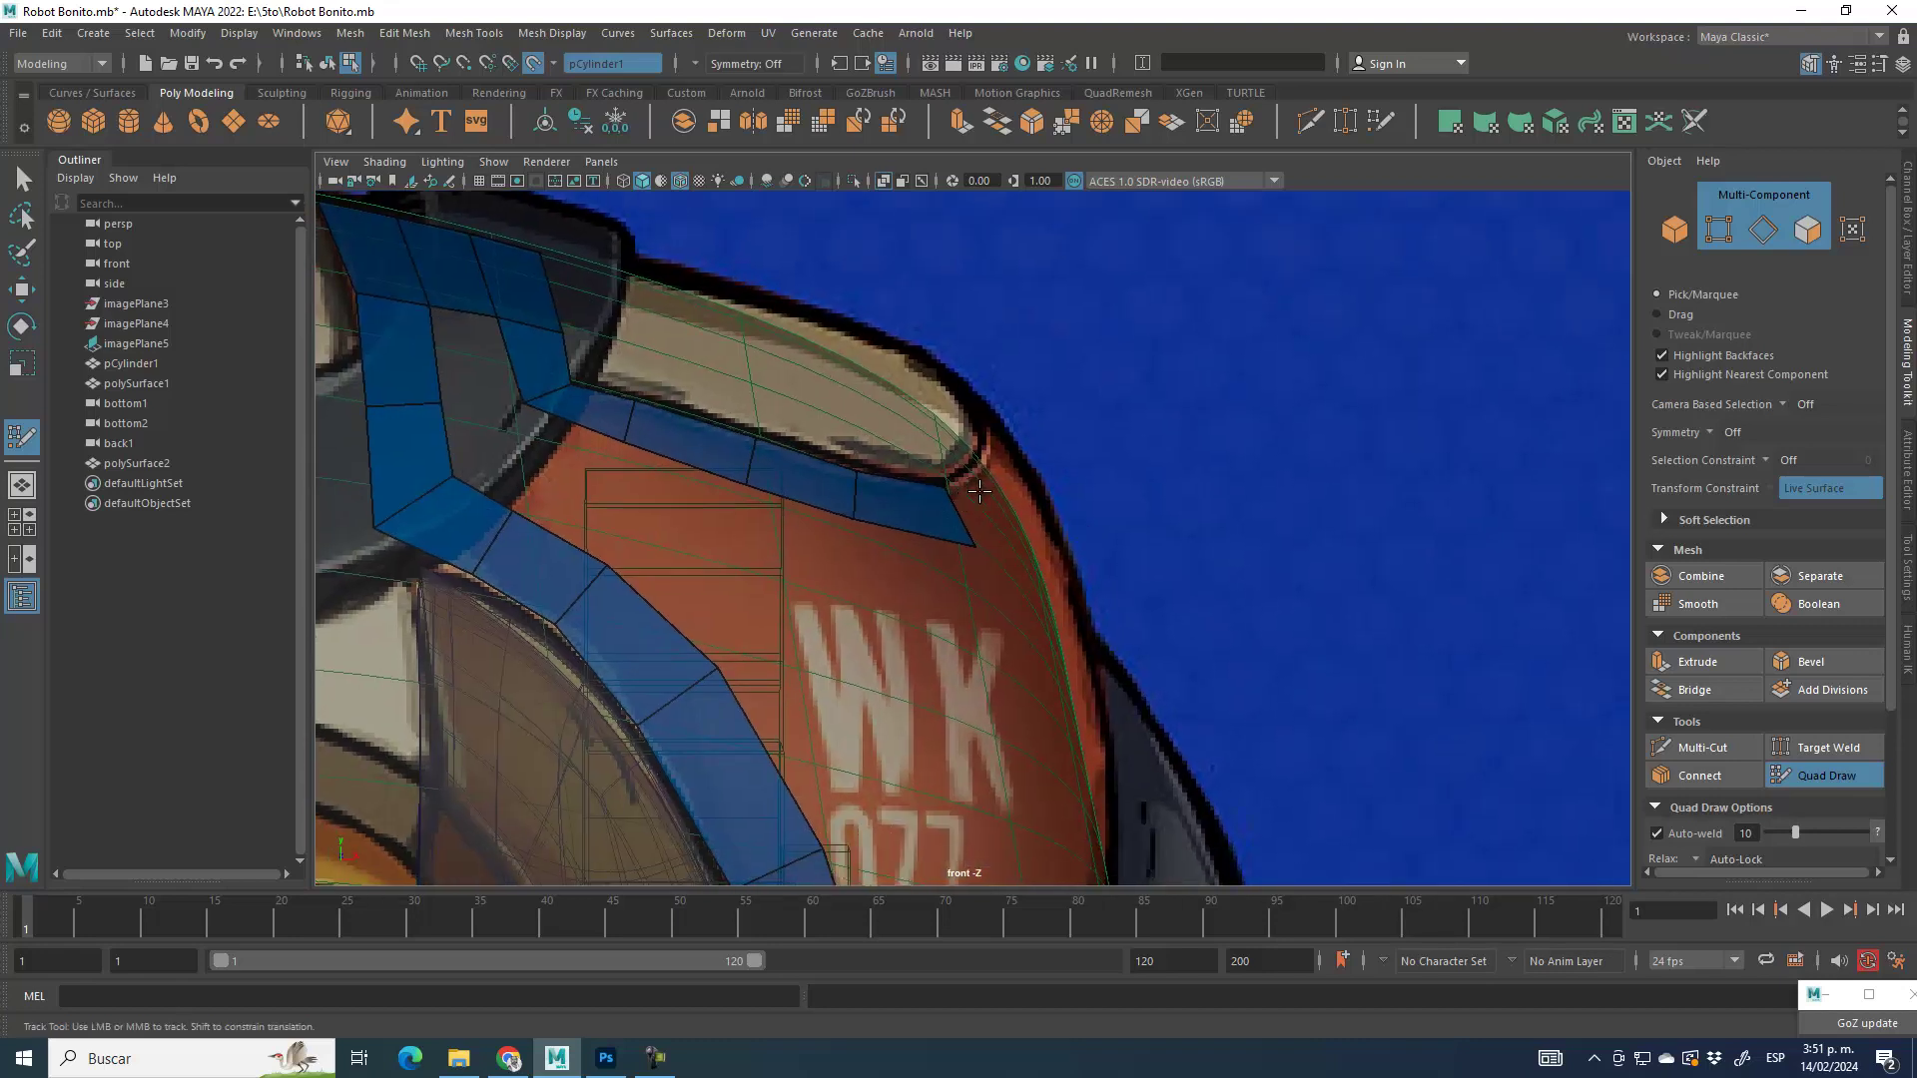
pyautogui.scroll(-5, 853, 556)
pyautogui.scroll(4, 915, 419)
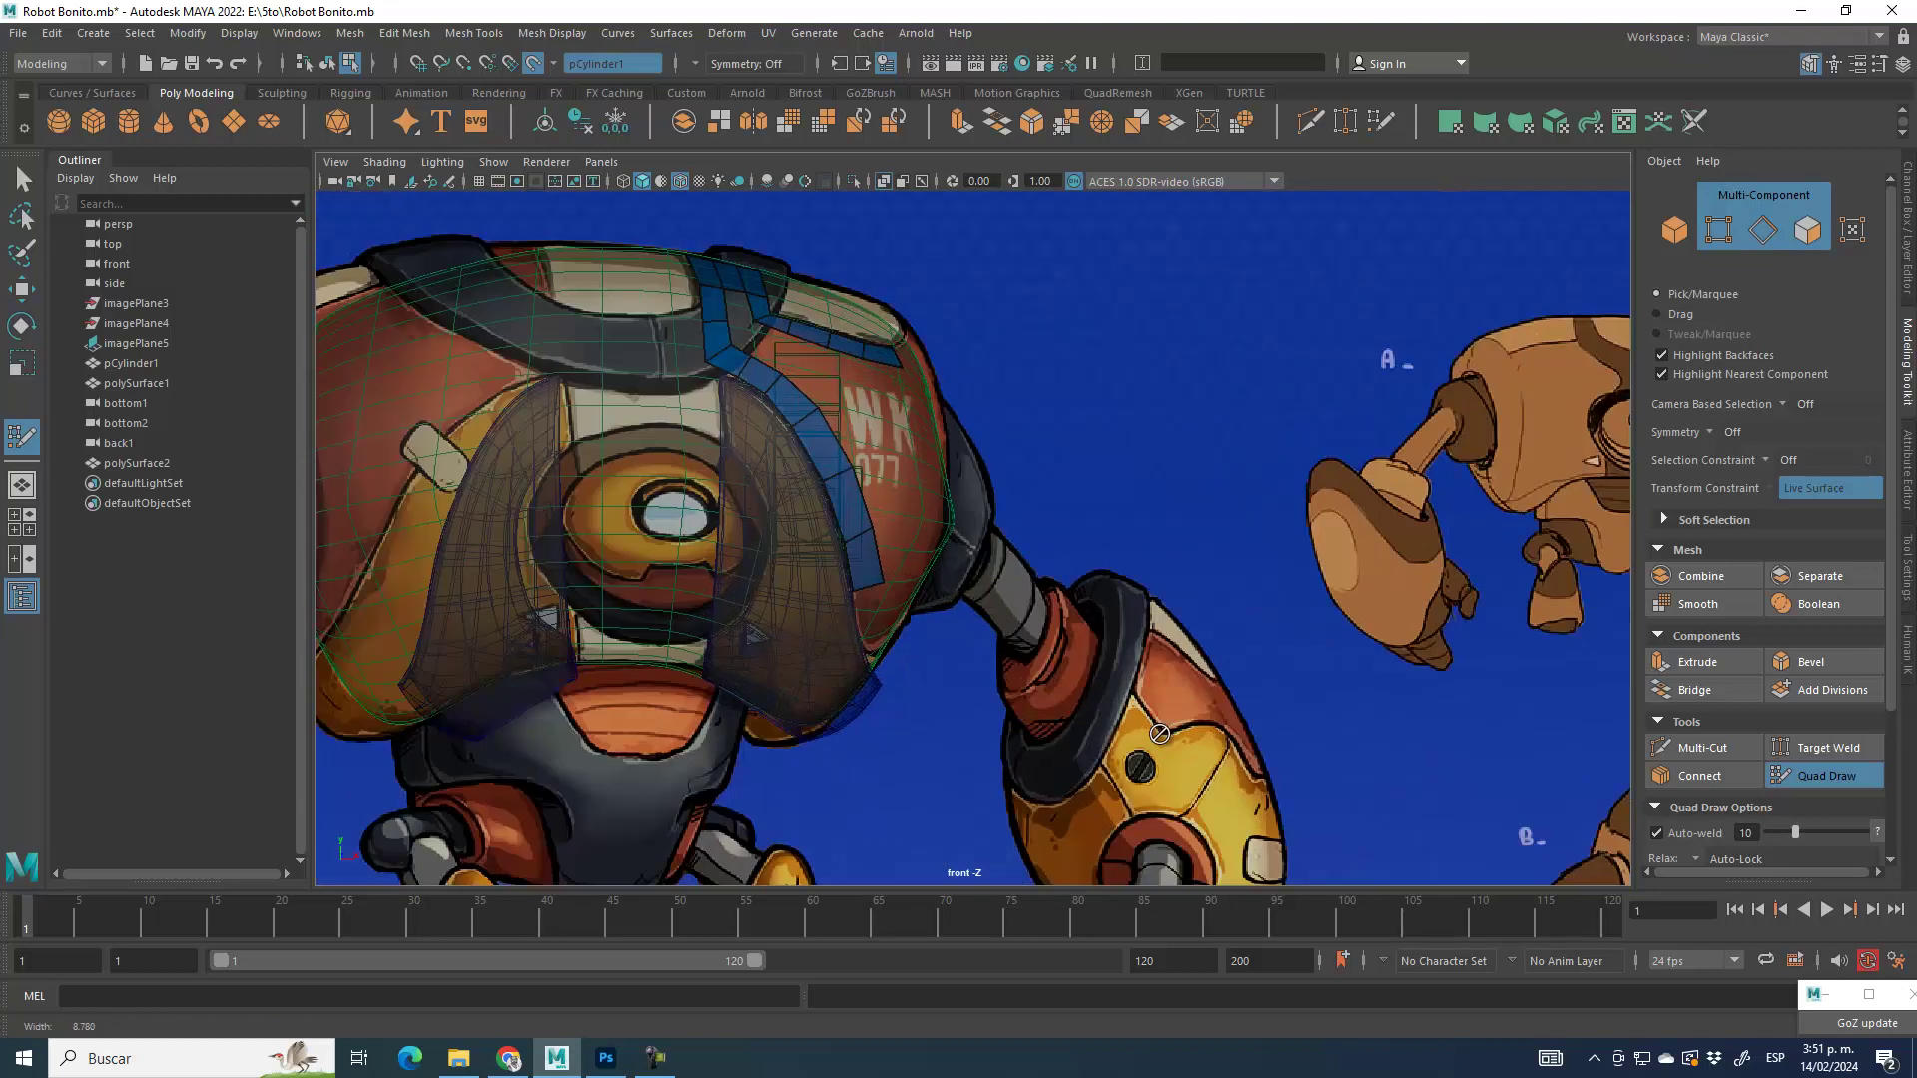
pyautogui.scroll(2, 981, 584)
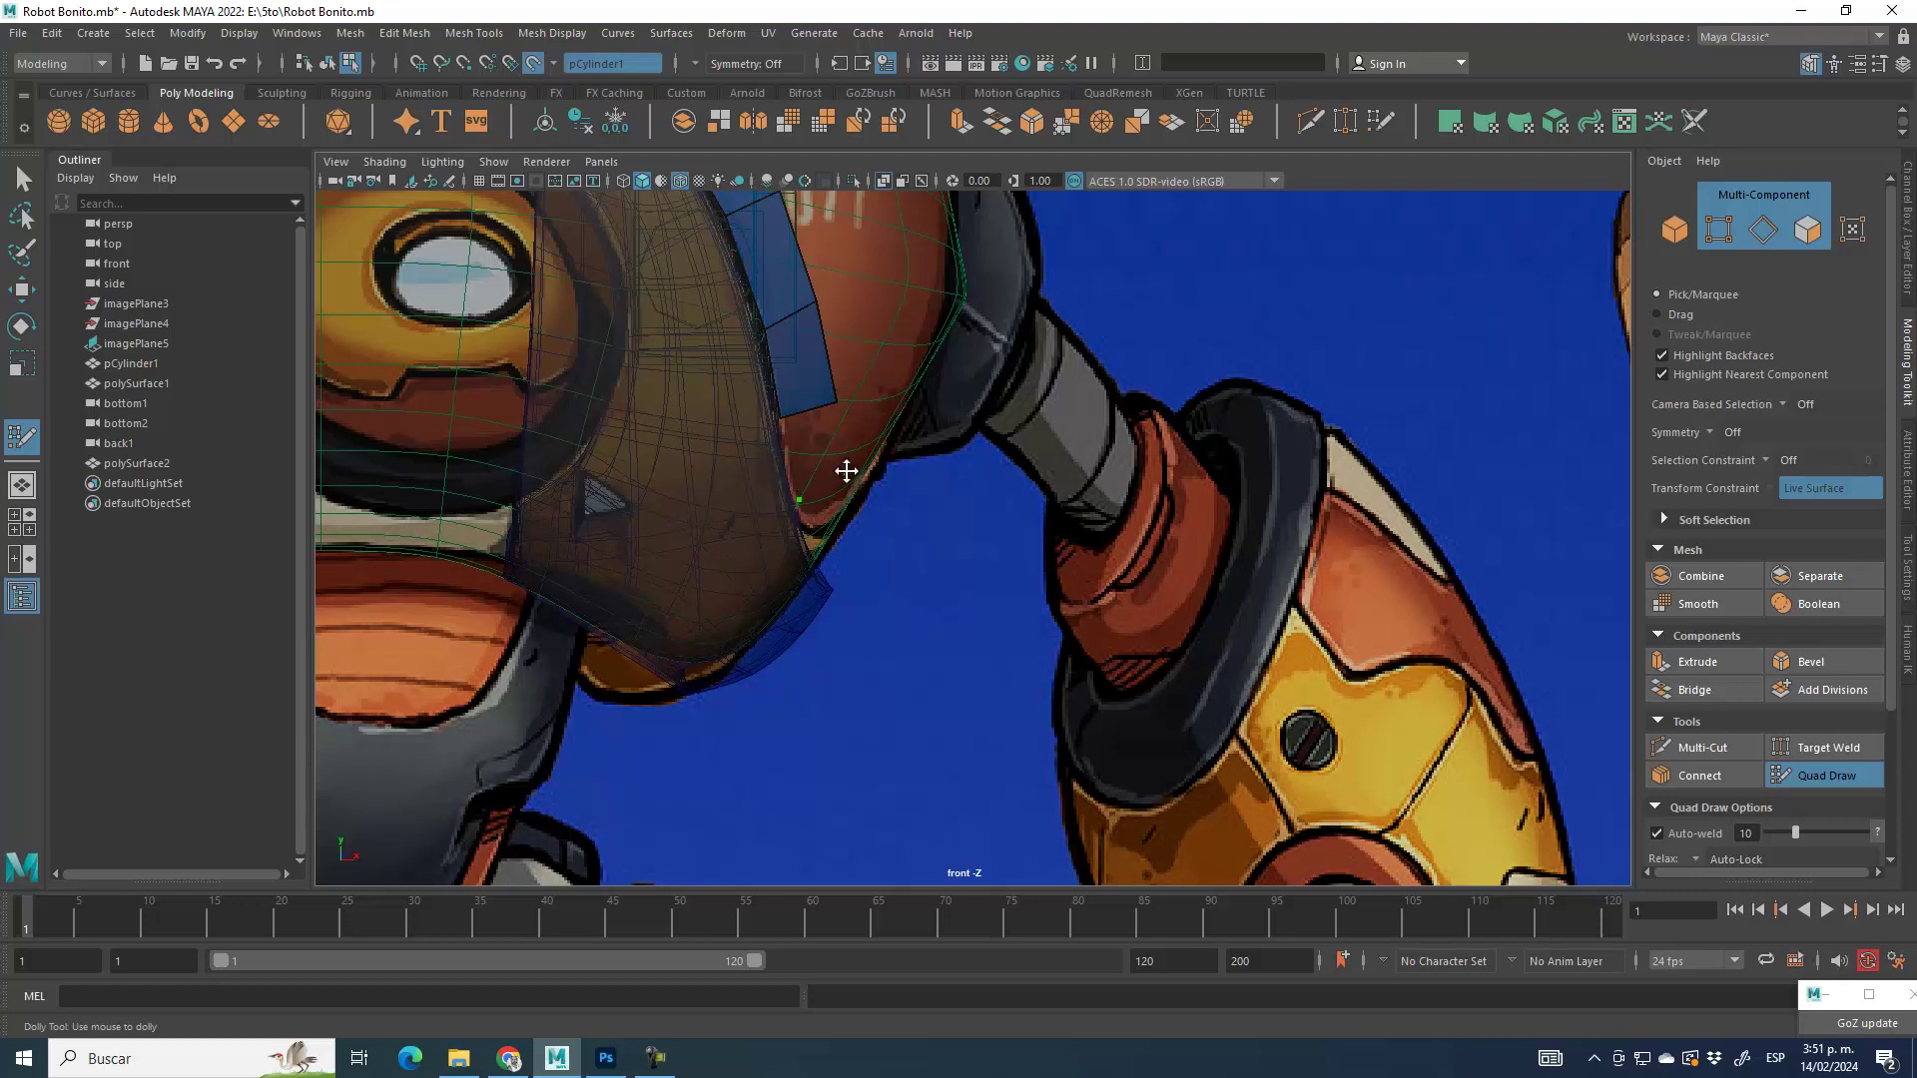
pyautogui.keyDown('shift'); pyautogui.click(838, 464); pyautogui.keyUp('shift')
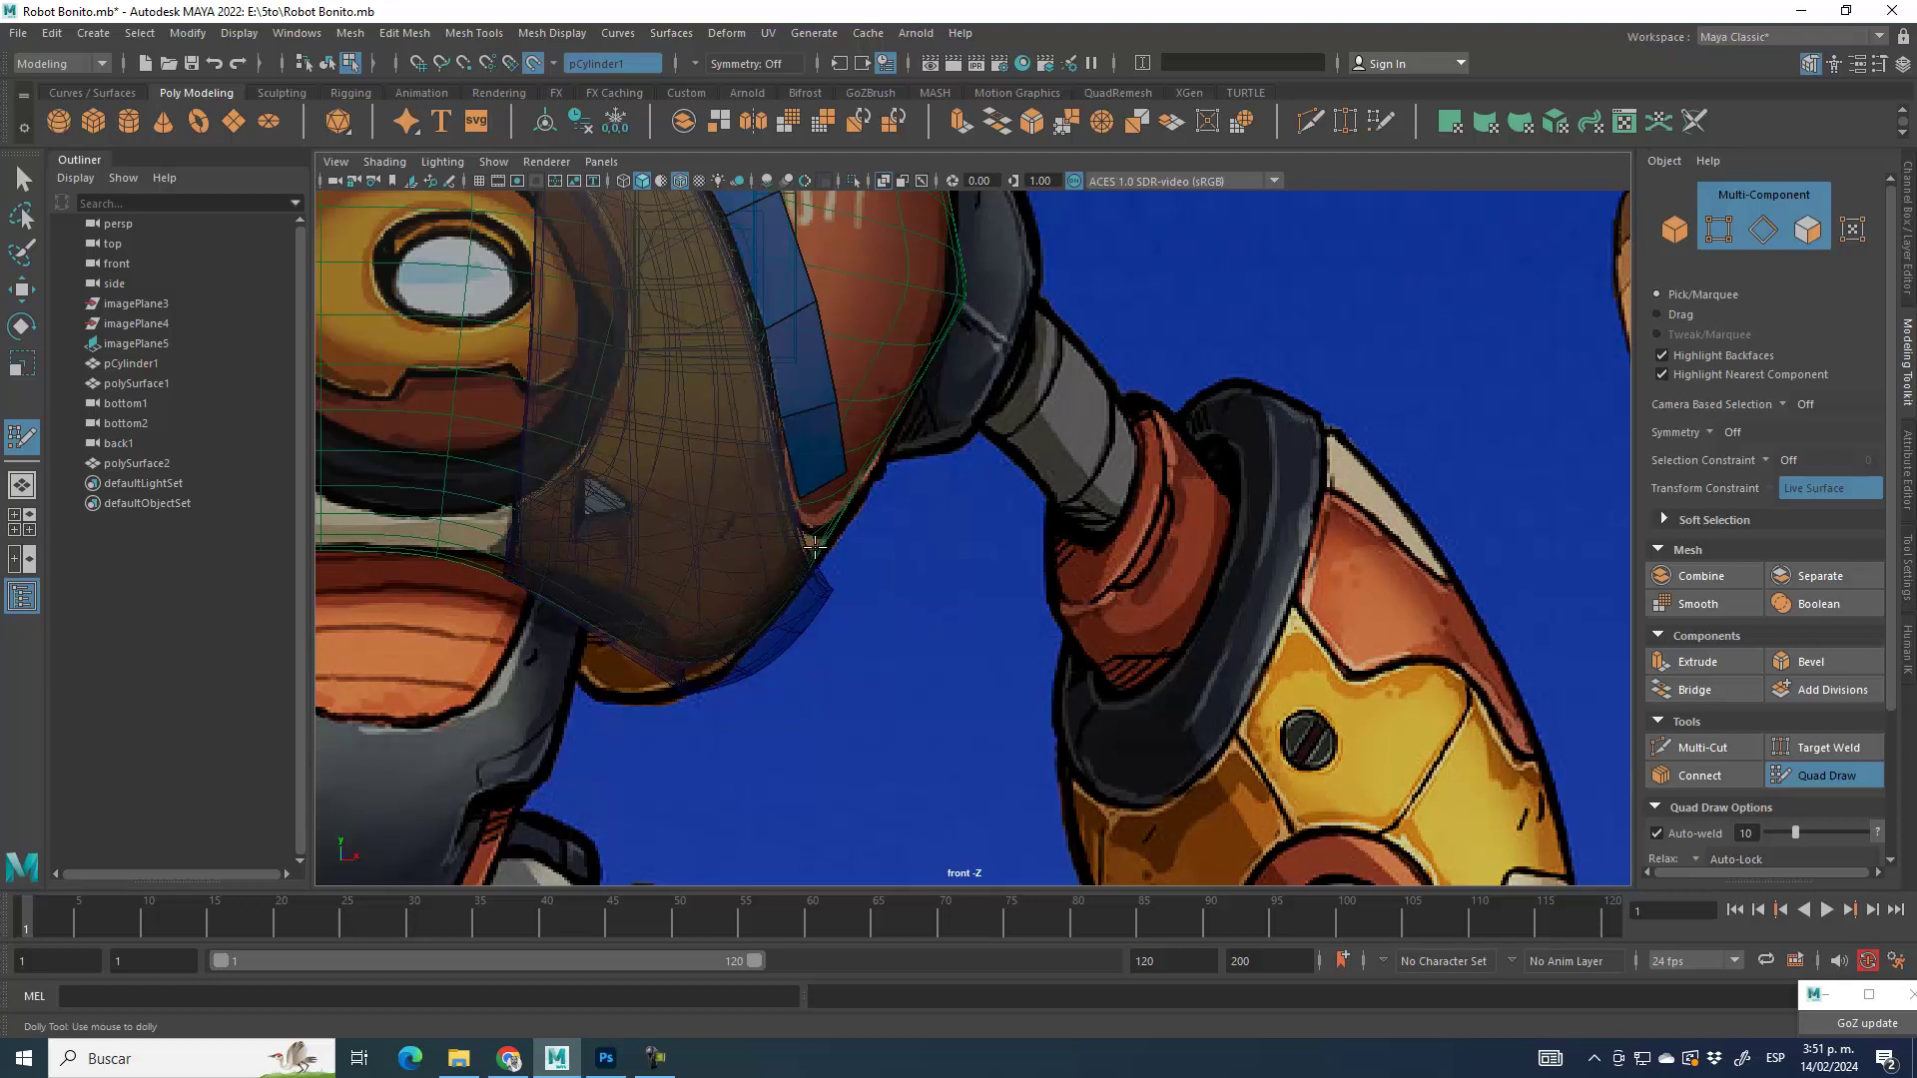
pyautogui.click(813, 549)
pyautogui.keyDown('shift'); pyautogui.click(827, 510); pyautogui.keyUp('shift')
# Step: Undo the first gap fill, add an edge loop to the outer collar quad, and fill two quads between the strips
pyautogui.keyDown('alt'); pyautogui.moveTo(910, 355); pyautogui.dragTo(913, 646, button='middle'); pyautogui.keyUp('alt')
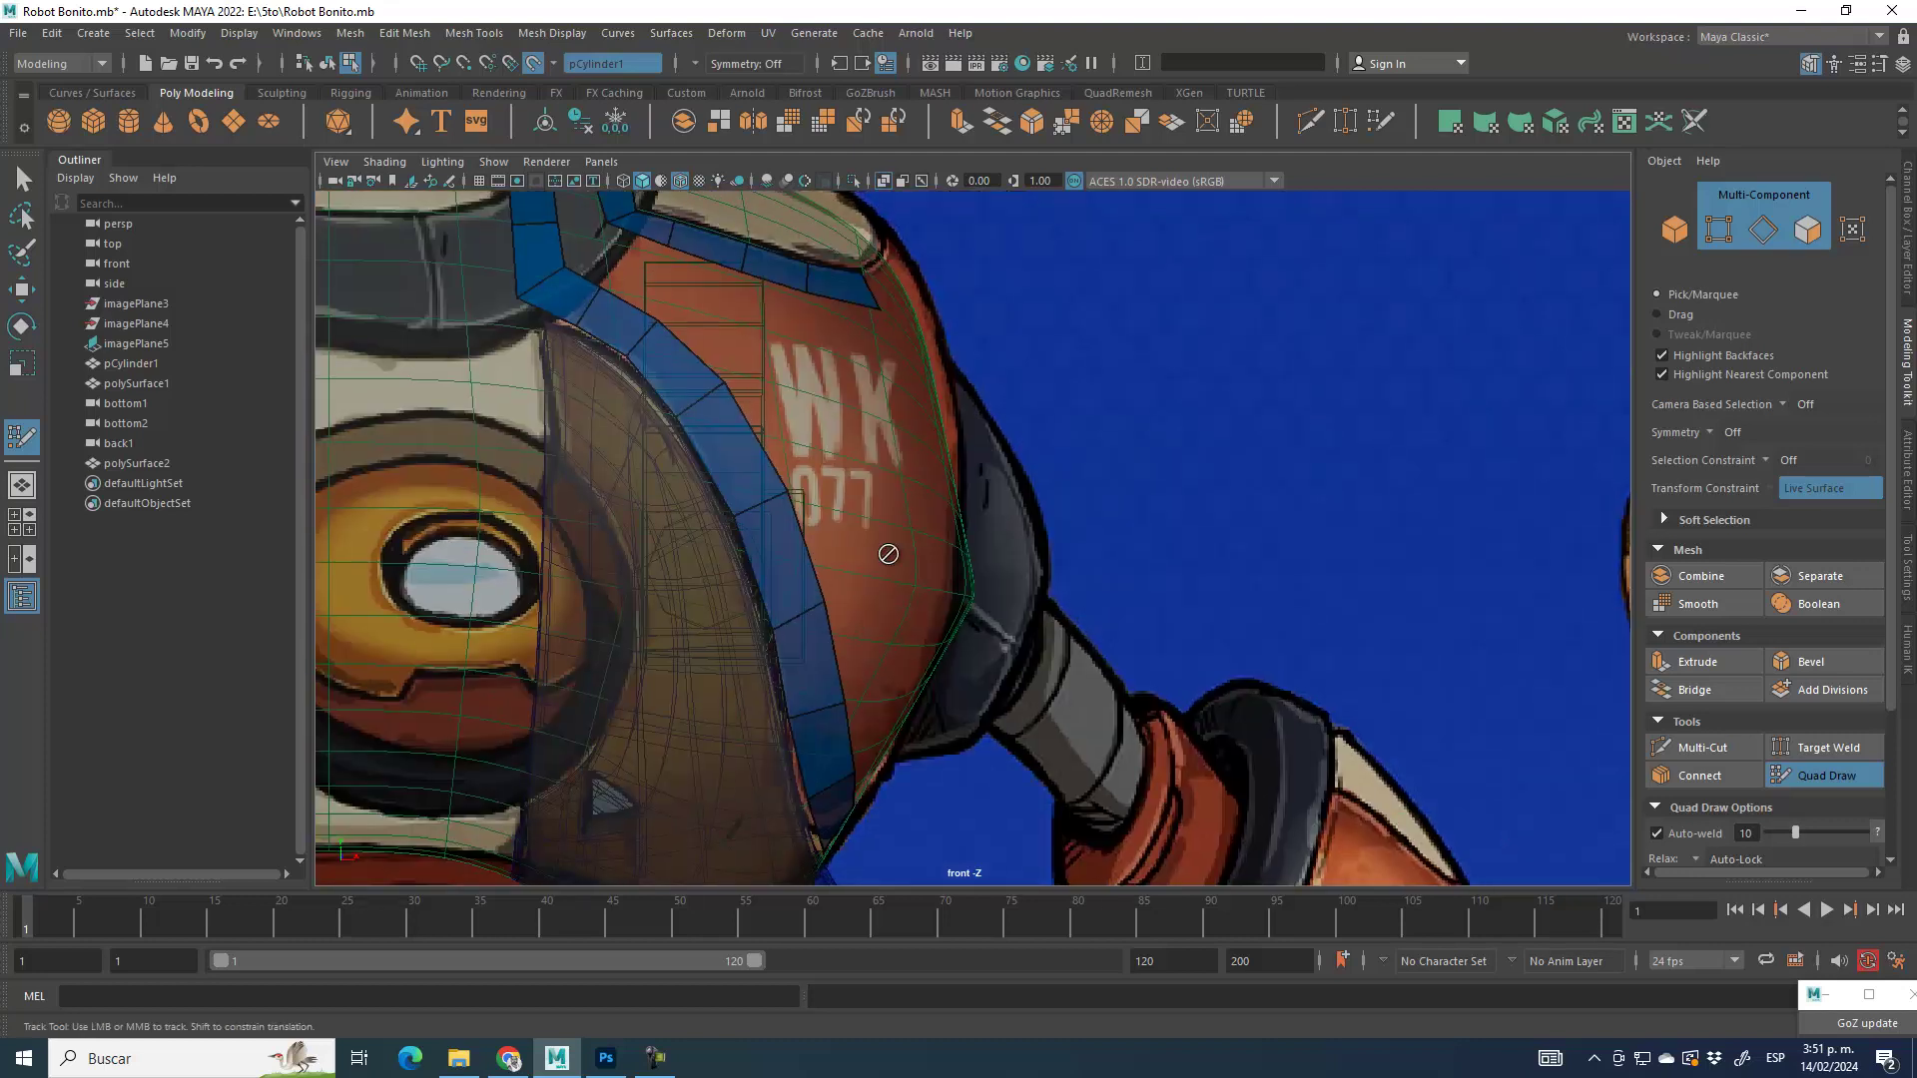
pyautogui.keyDown('alt'); pyautogui.moveTo(787, 379); pyautogui.dragTo(891, 544, button='middle'); pyautogui.keyUp('alt')
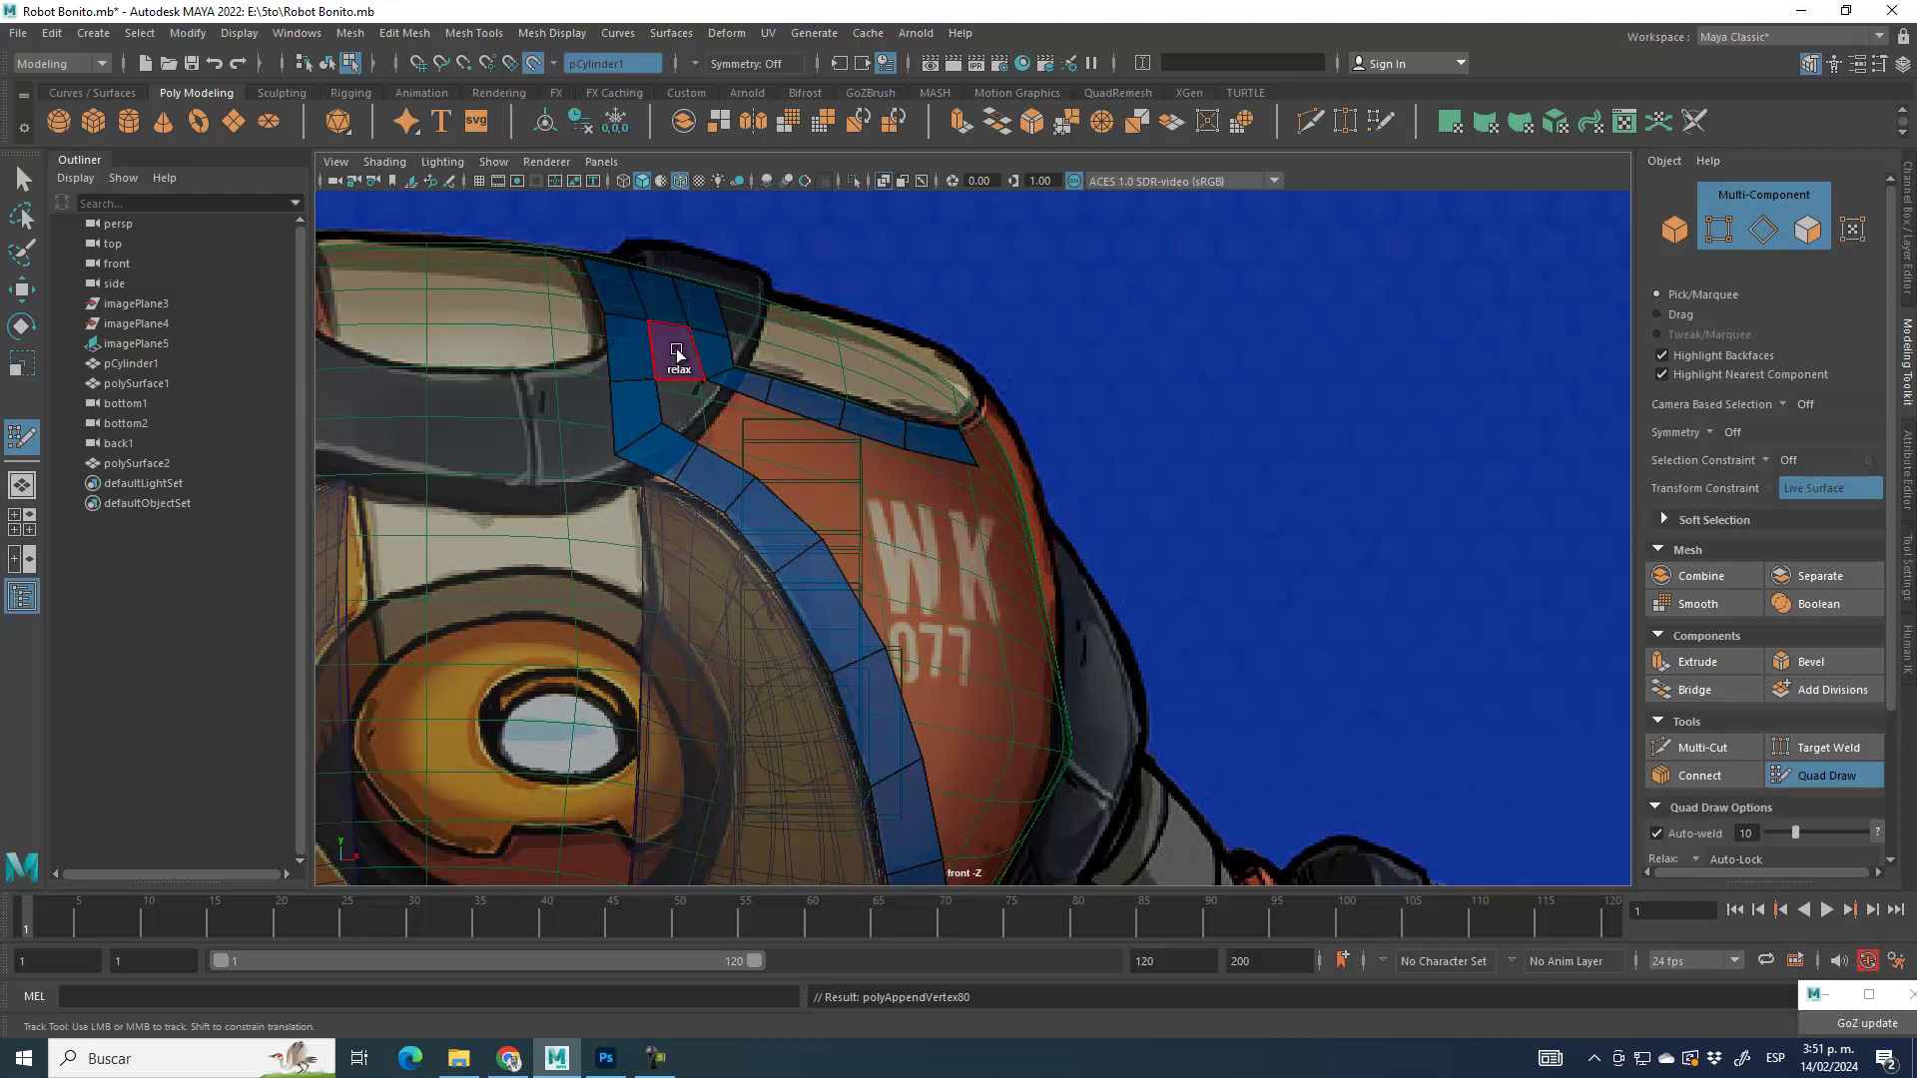
pyautogui.scroll(2, 714, 393)
pyautogui.keyDown('alt'); pyautogui.moveTo(694, 410); pyautogui.dragTo(905, 550, button='middle'); pyautogui.keyUp('alt')
pyautogui.scroll(4, 905, 552)
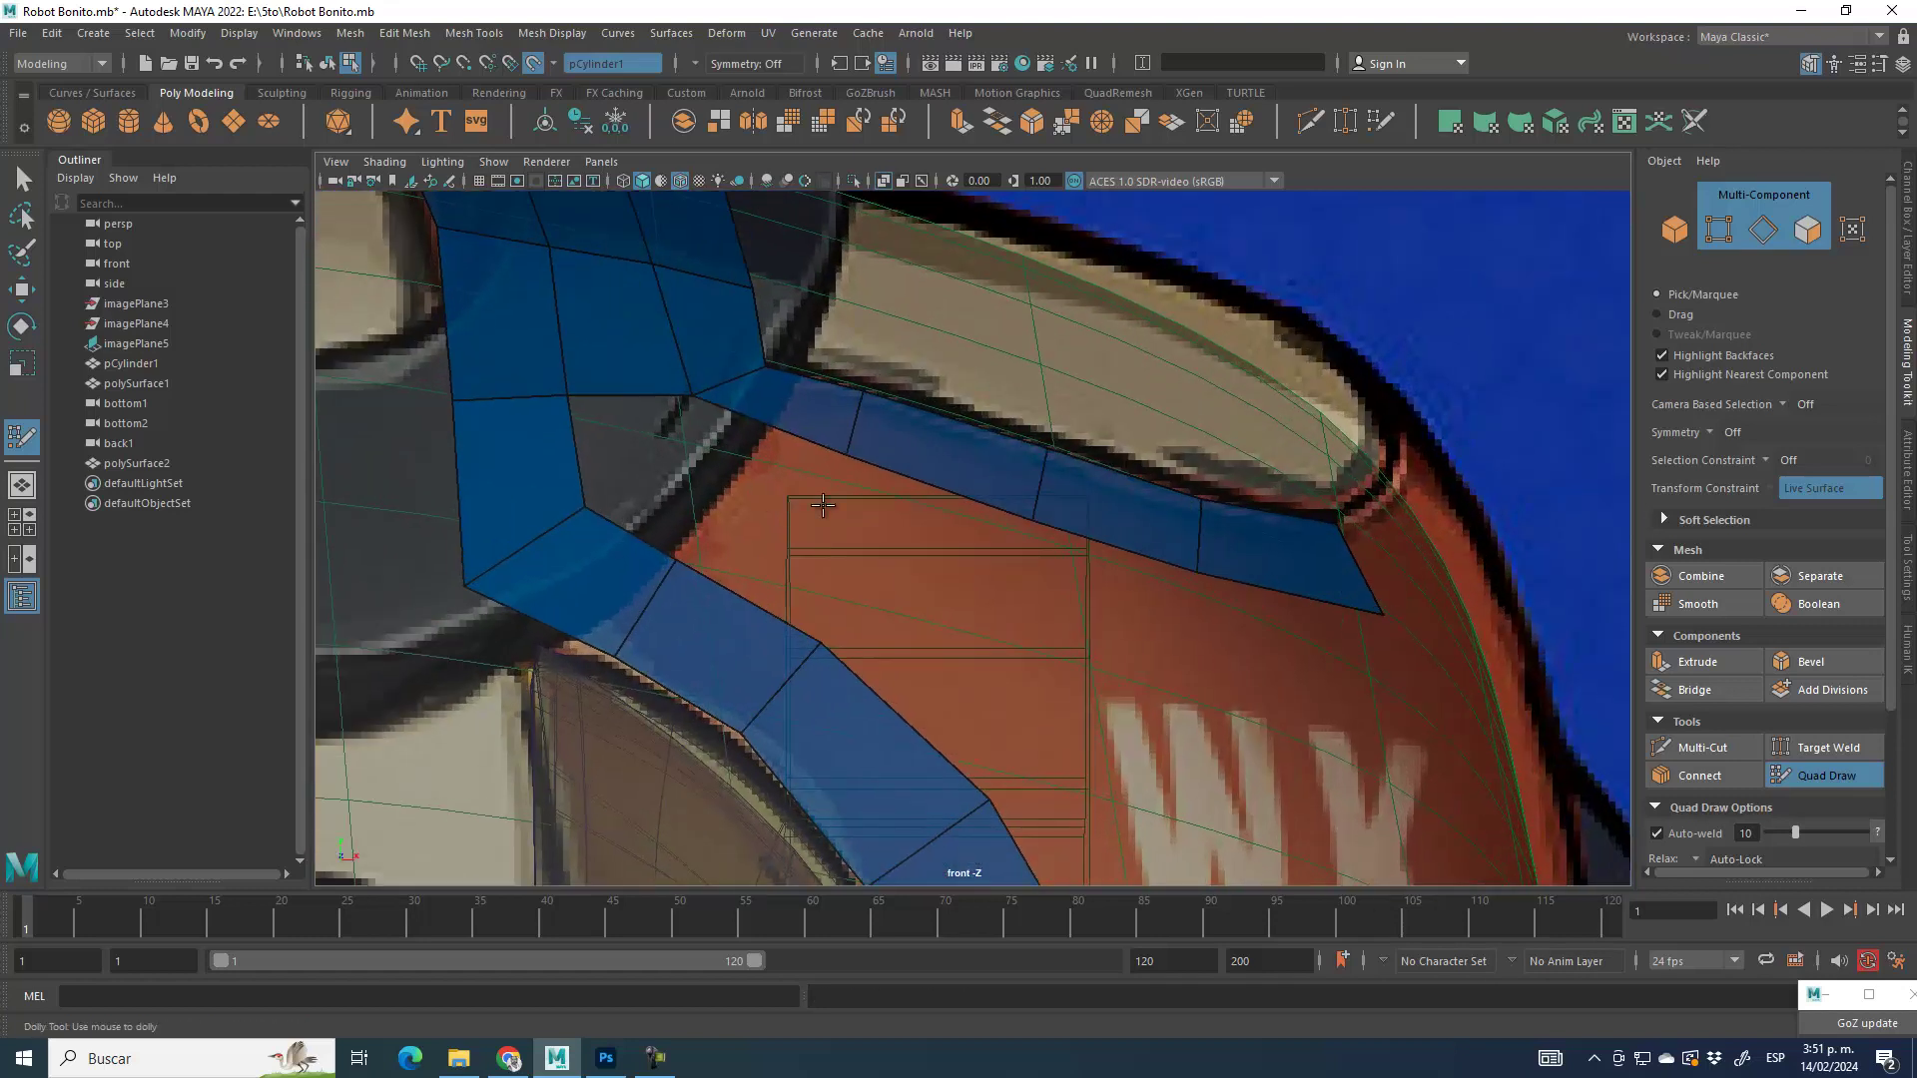
pyautogui.keyDown('alt'); pyautogui.moveTo(749, 427); pyautogui.dragTo(866, 509, button='middle'); pyautogui.keyUp('alt')
pyautogui.hotkey('ctrl', 'z')
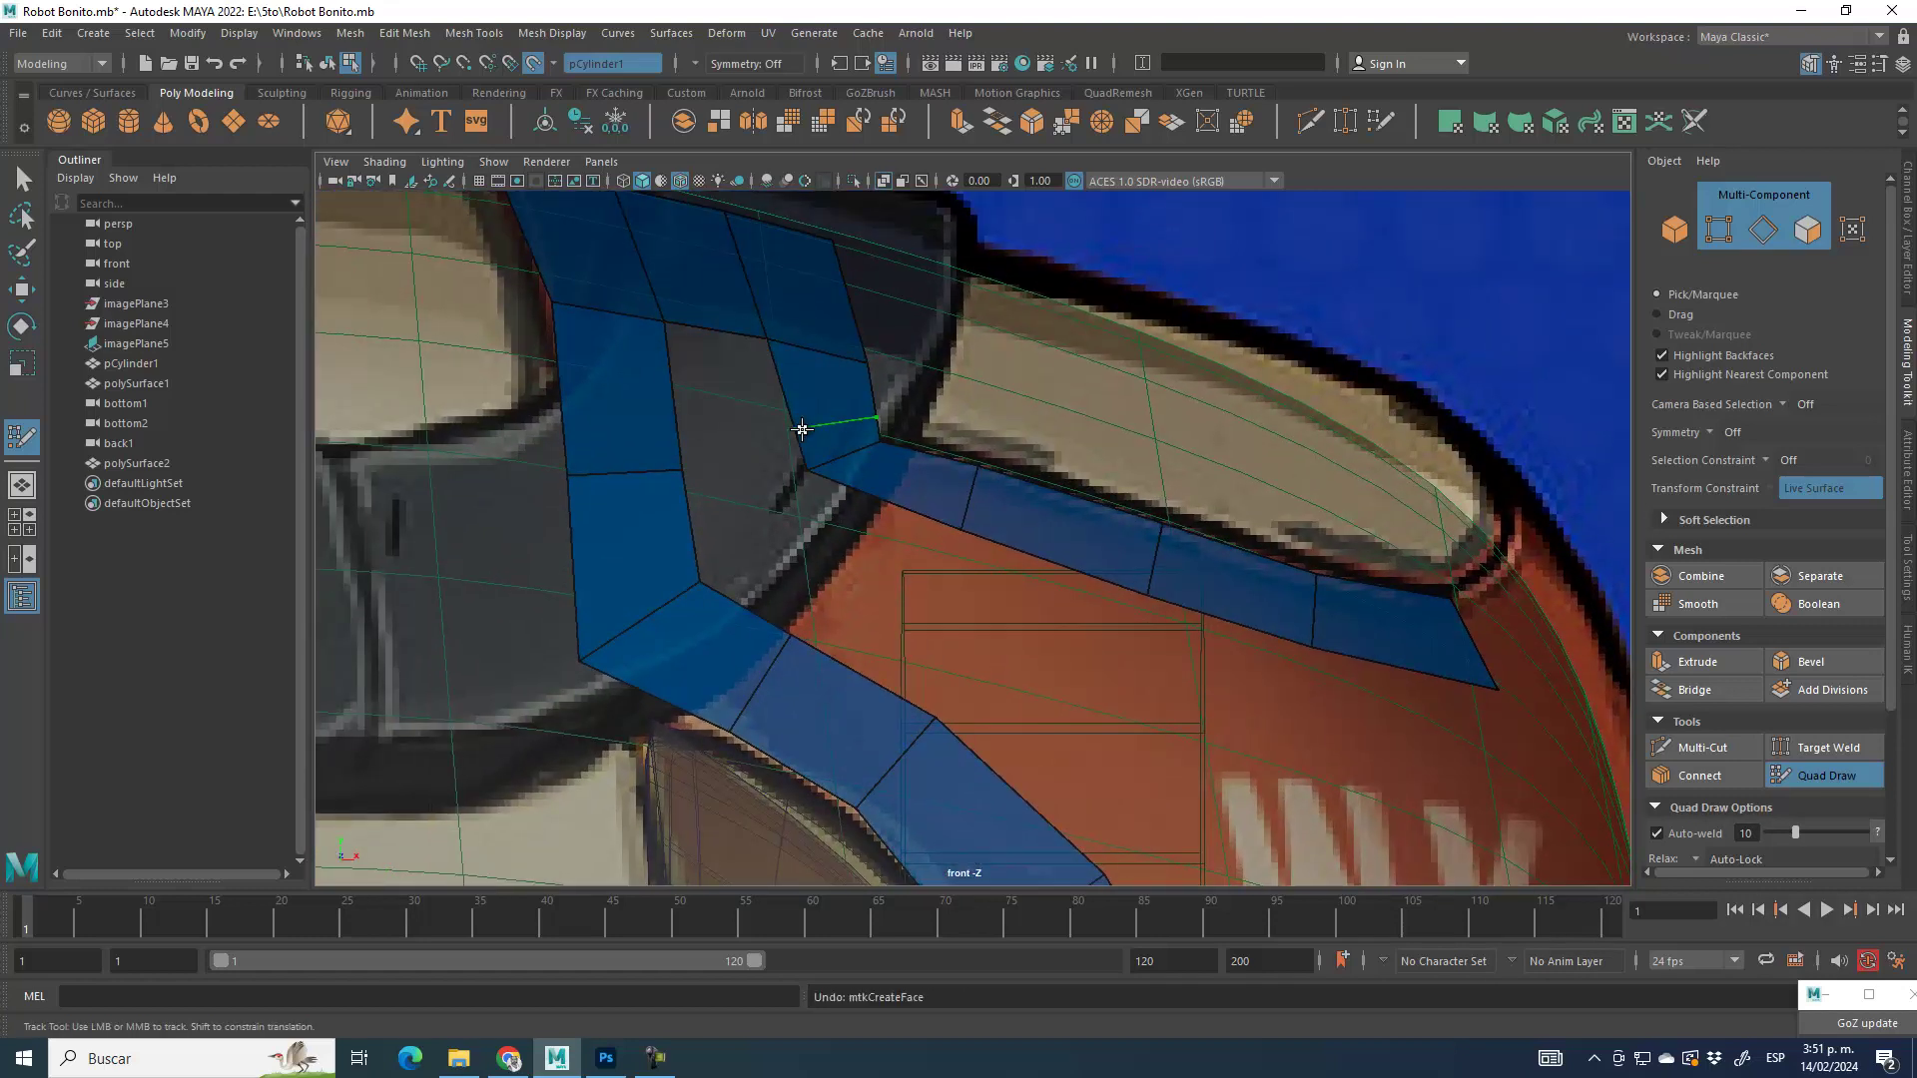
pyautogui.keyDown('ctrl'); pyautogui.click(796, 419); pyautogui.keyUp('ctrl')
pyautogui.keyDown('shift'); pyautogui.click(738, 395); pyautogui.keyUp('shift')
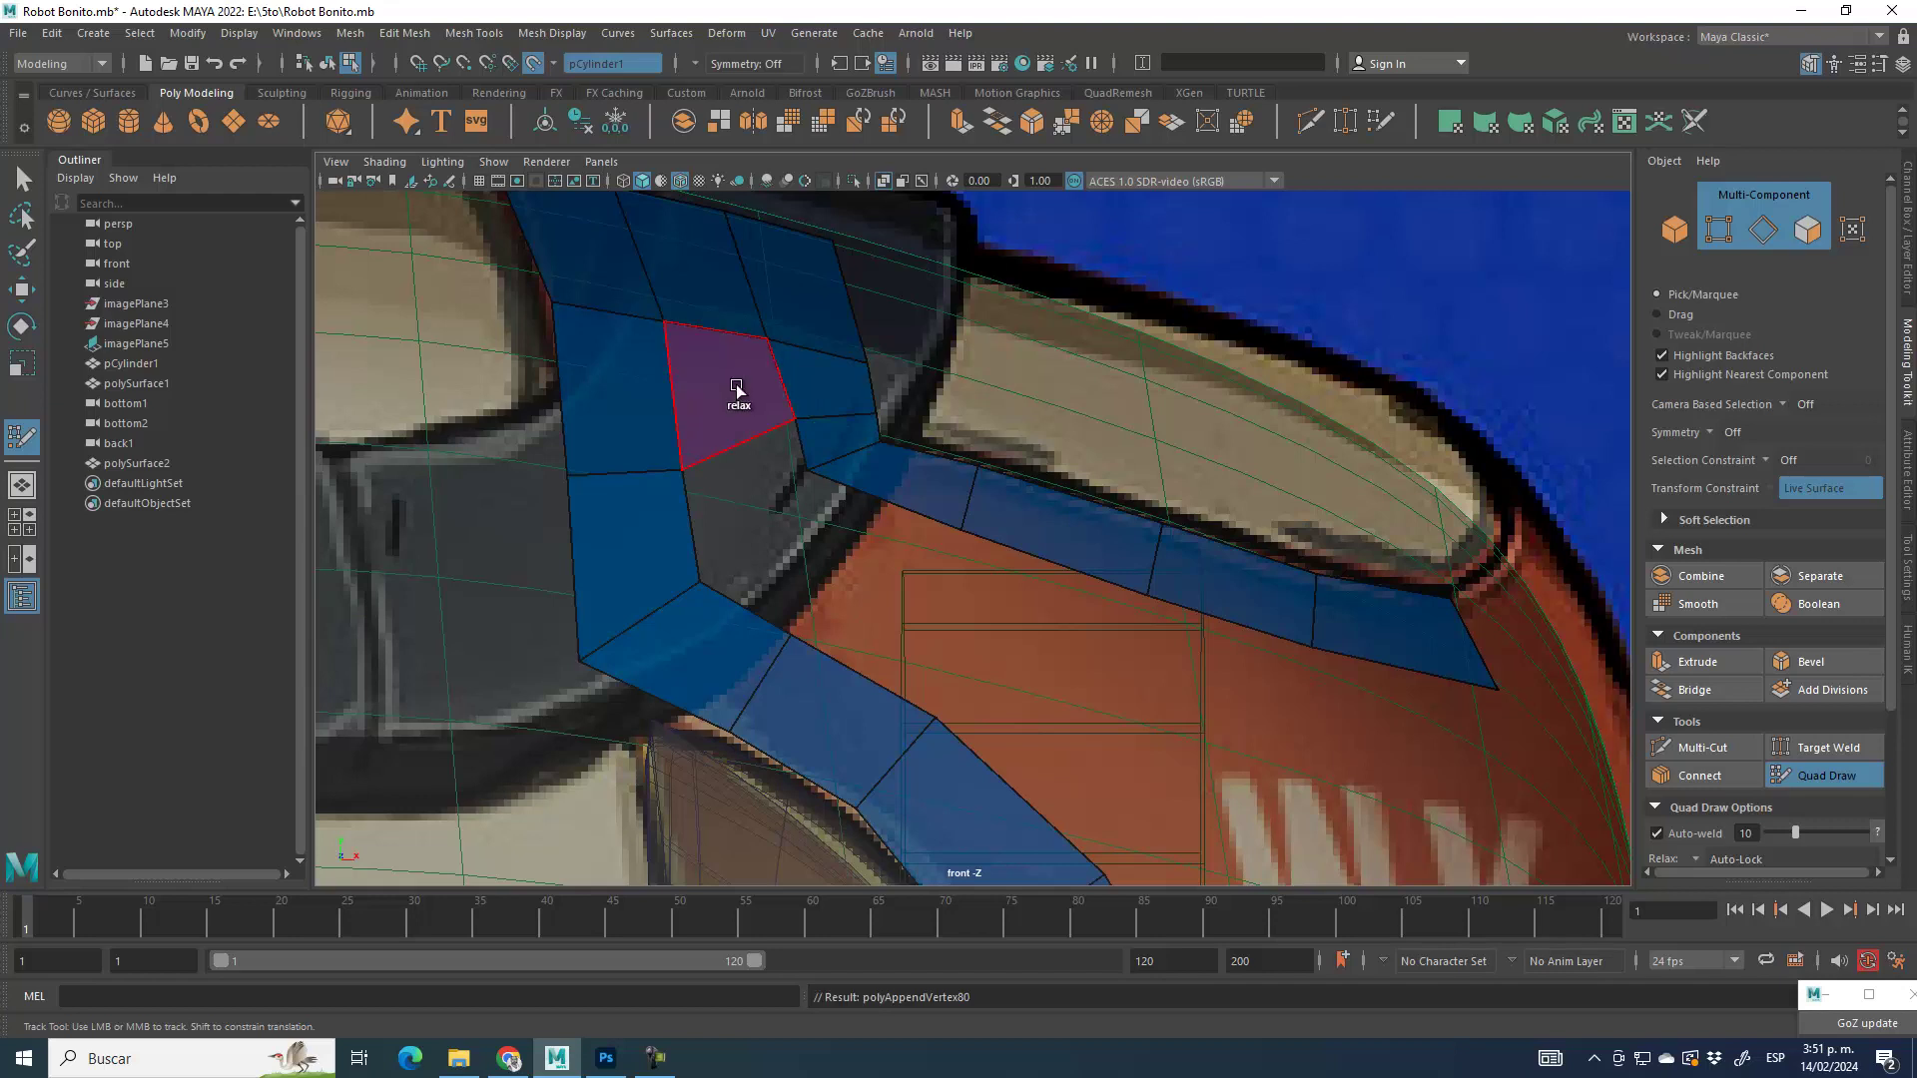
pyautogui.keyDown('shift'); pyautogui.click(739, 476); pyautogui.keyUp('shift')
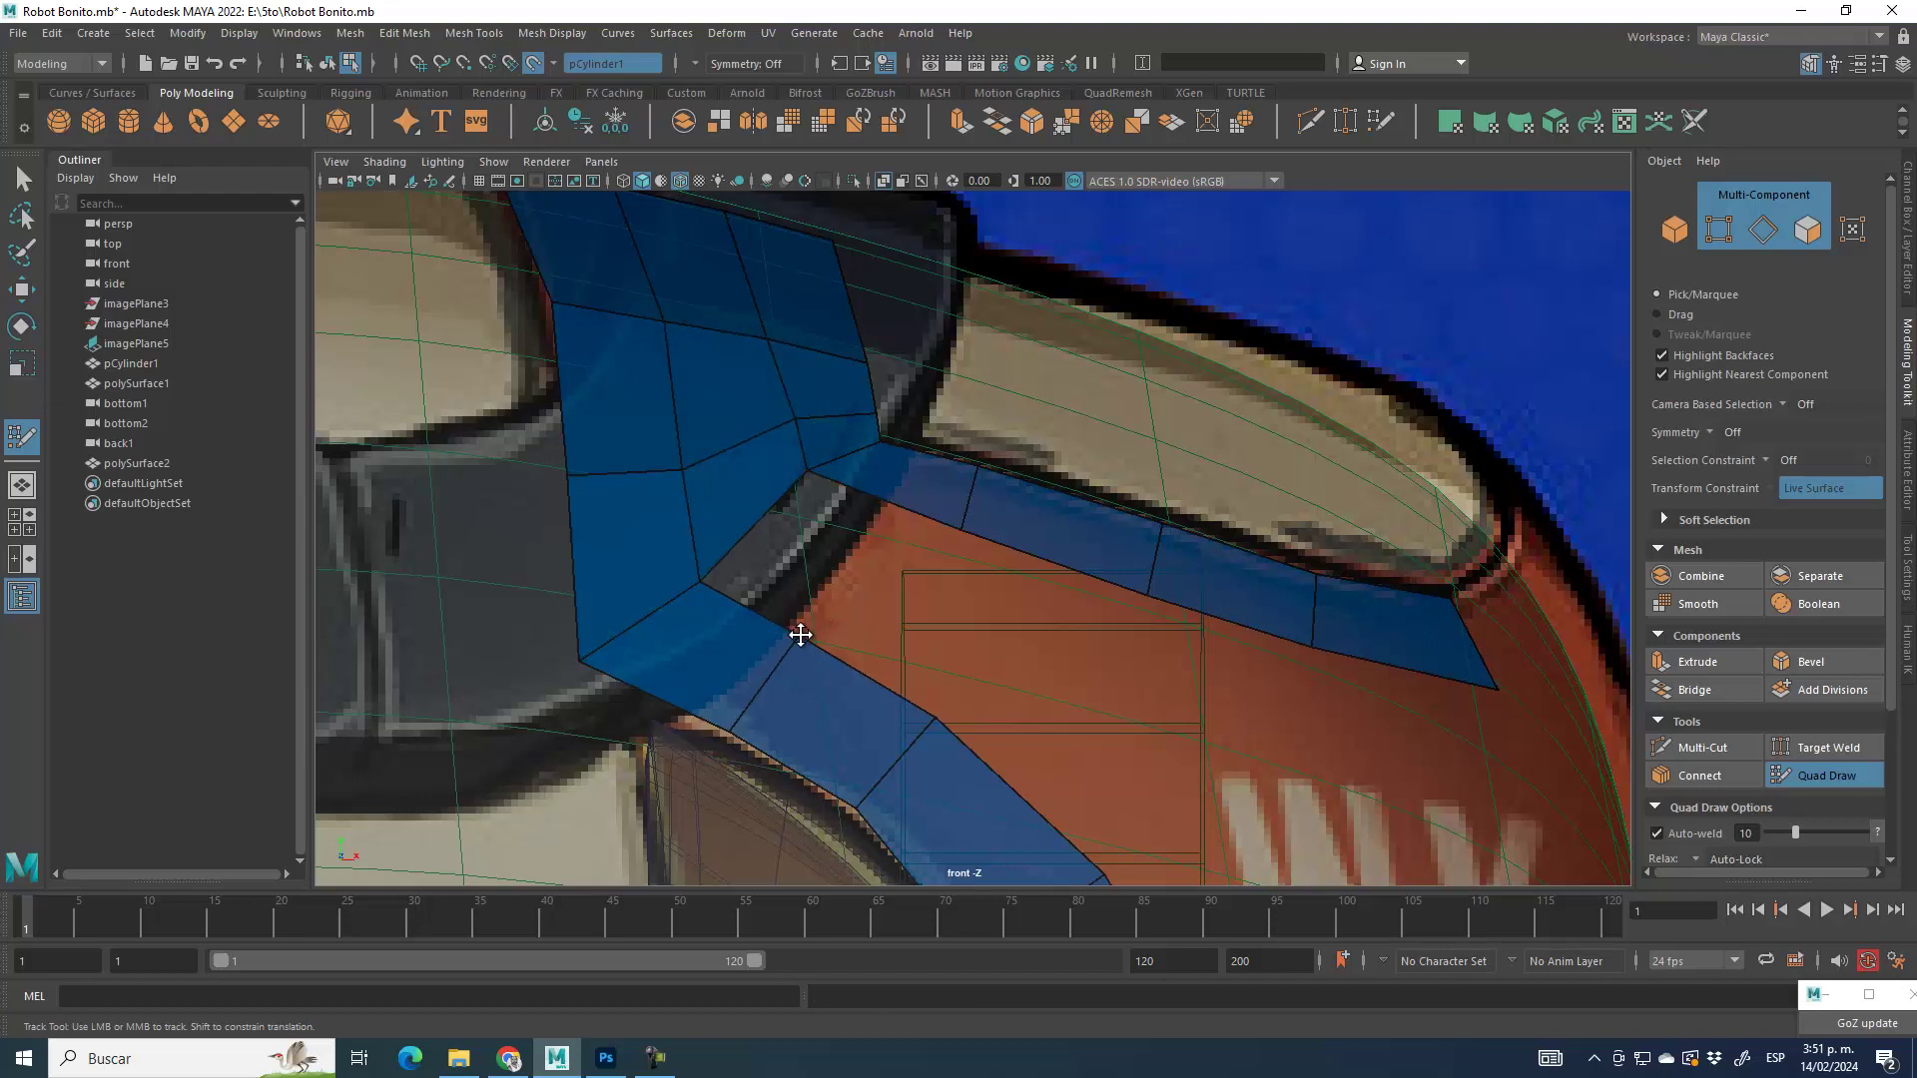
# Step: Fill three more quads between the two strips, adding an edge loop to the trim-side strip and shifting its neighbouring edge outward
pyautogui.keyDown('shift'); pyautogui.moveTo(689, 420); pyautogui.dragTo(728, 377); pyautogui.keyUp('shift')
pyautogui.hotkey('ctrl', 'z')
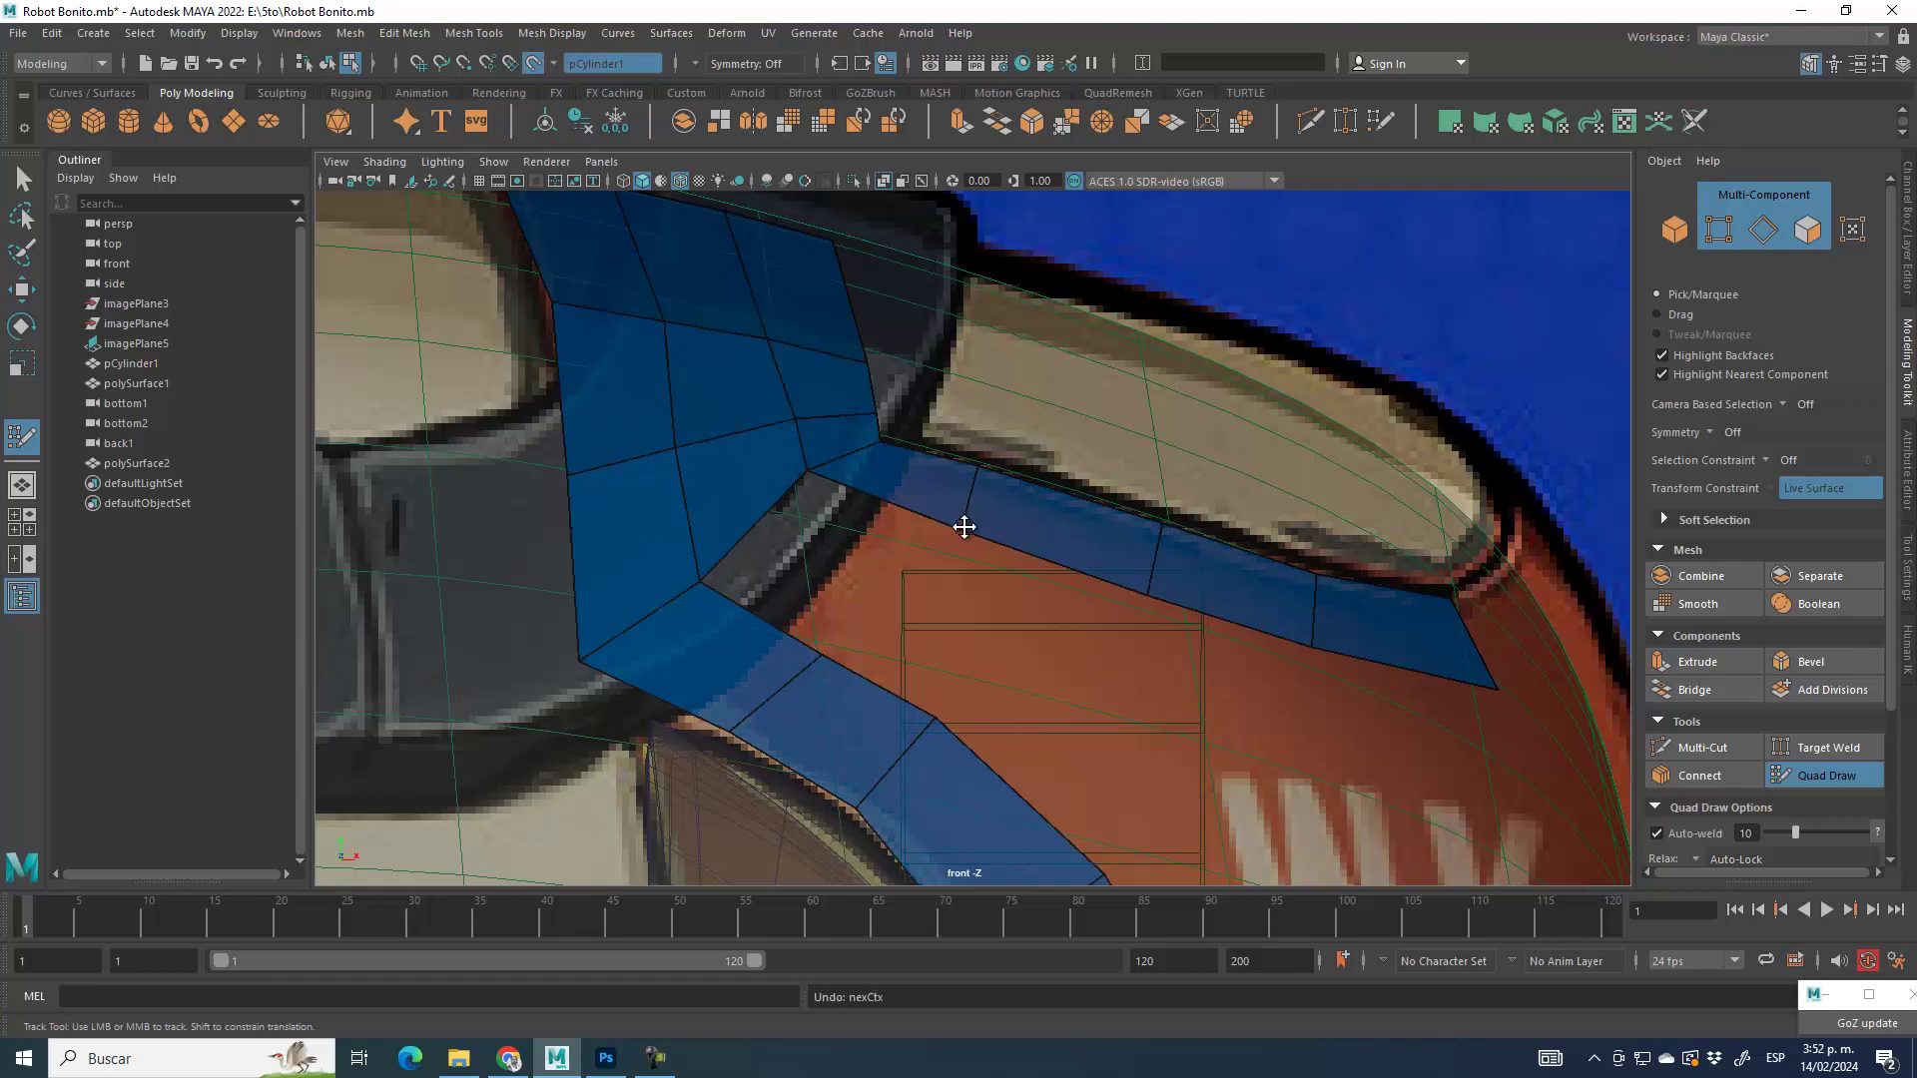
pyautogui.keyDown('shift'); pyautogui.click(788, 524); pyautogui.keyUp('shift')
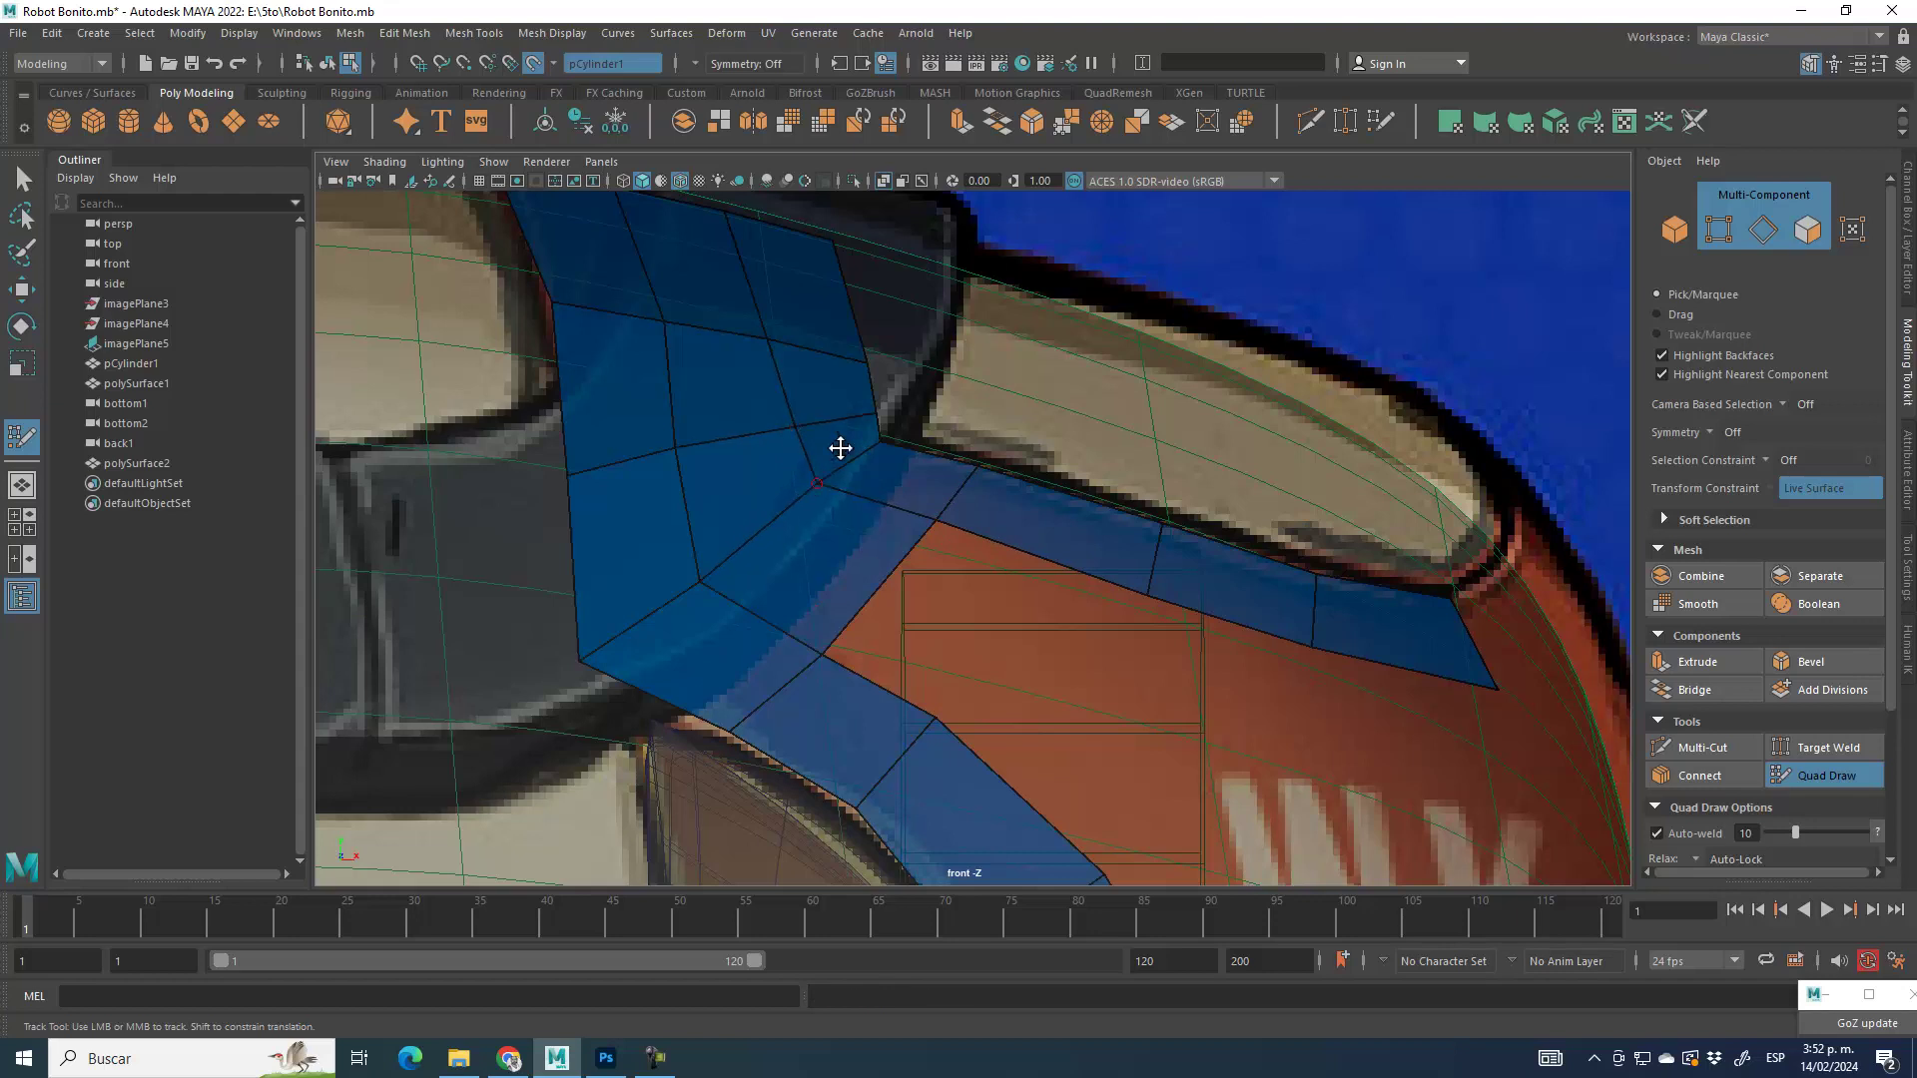
pyautogui.moveTo(1093, 577)
pyautogui.keyDown('alt'); pyautogui.mouseDown(button='middle')
pyautogui.moveTo(997, 496)
pyautogui.moveTo(993, 449)
pyautogui.mouseUp(button='middle'); pyautogui.keyUp('alt')
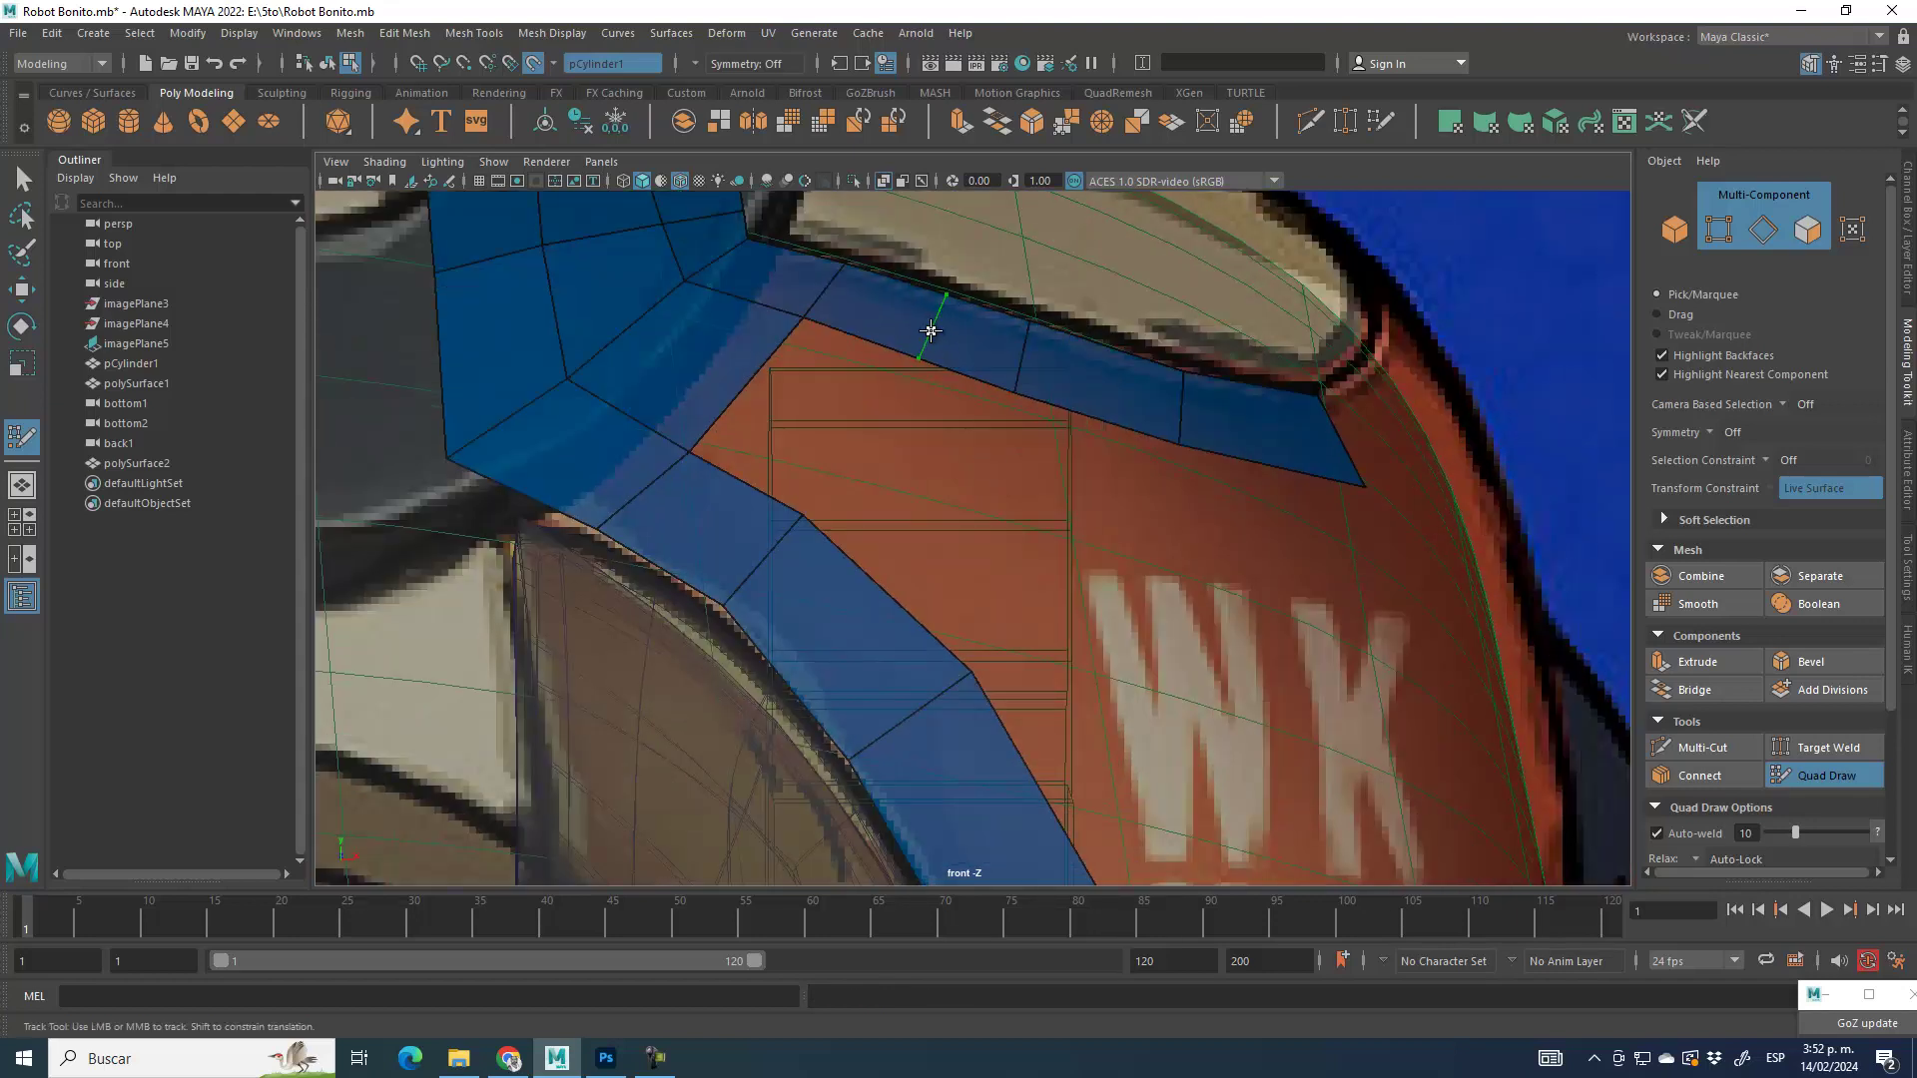
pyautogui.keyDown('shift'); pyautogui.click(856, 400); pyautogui.keyUp('shift')
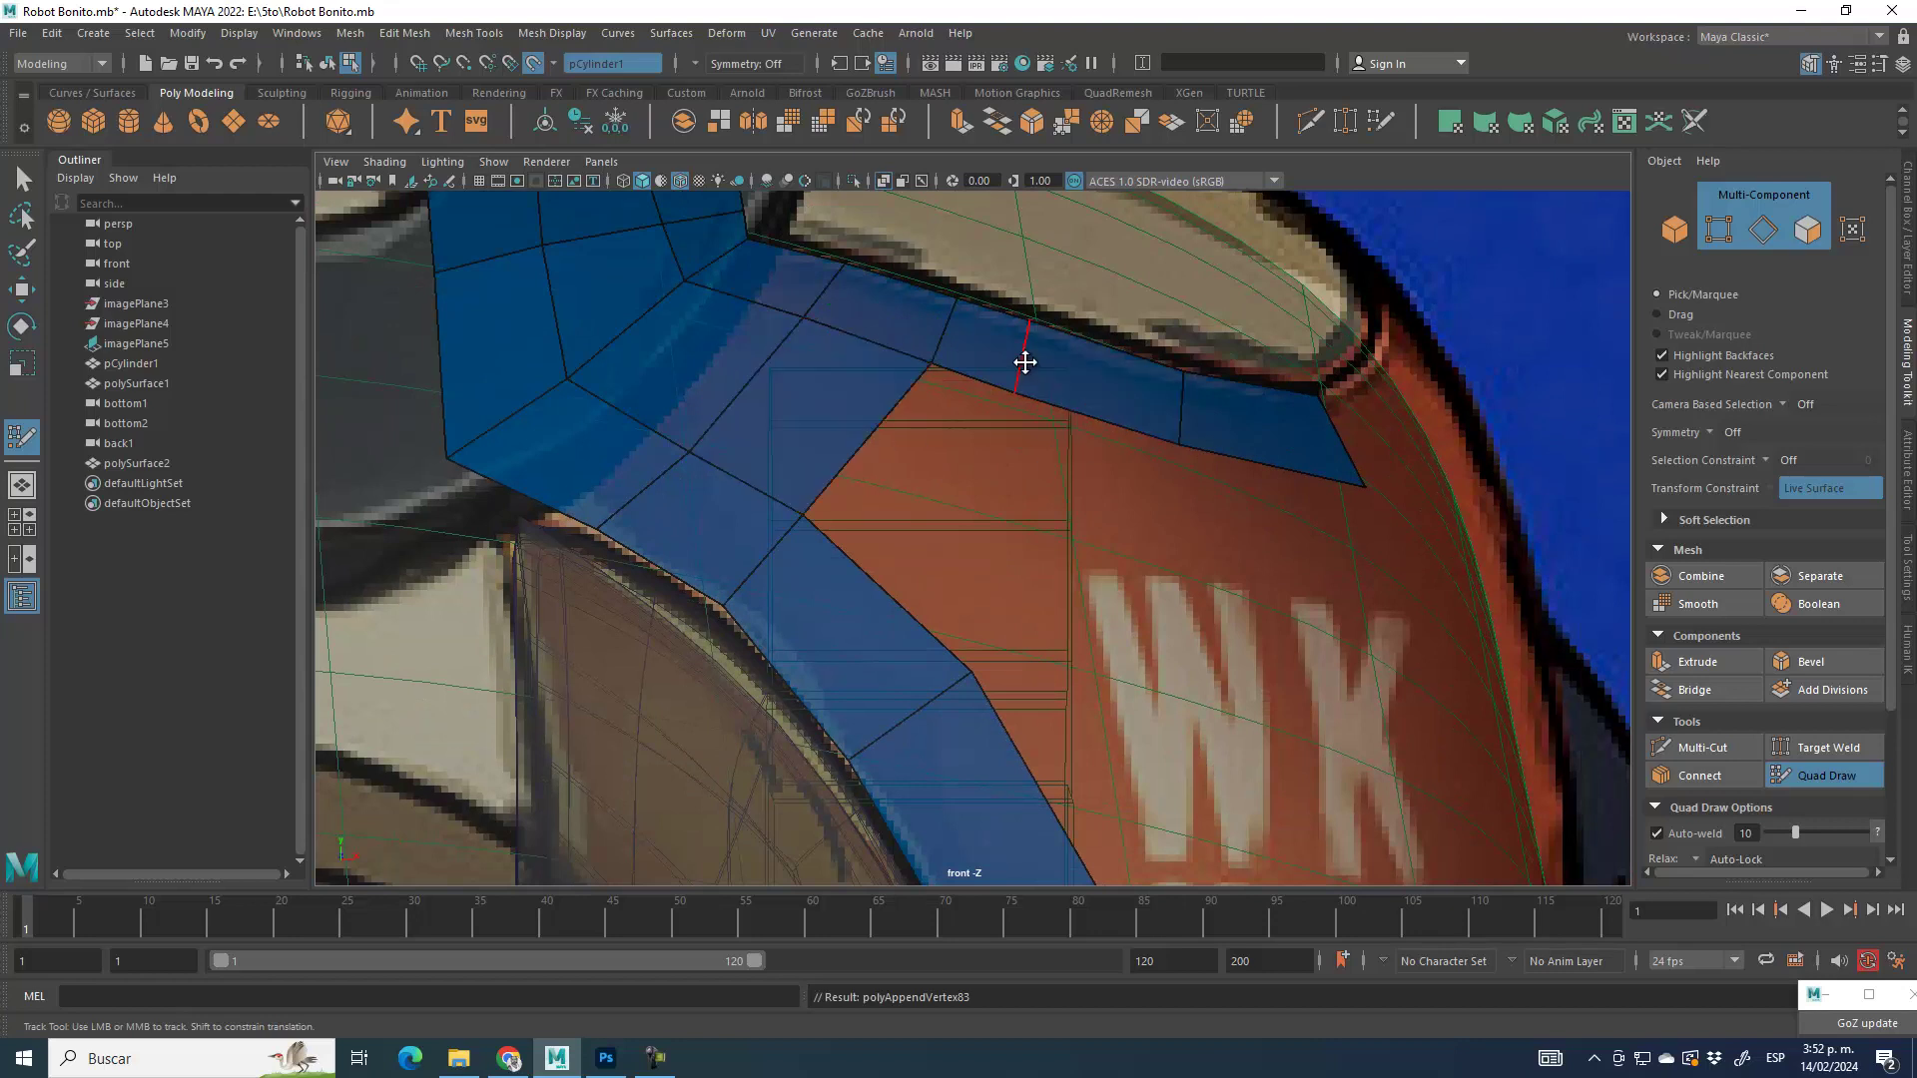
pyautogui.moveTo(1027, 364); pyautogui.dragTo(1093, 380)
pyautogui.scroll(-10, 928, 506)
pyautogui.keyDown('alt'); pyautogui.moveTo(1219, 807); pyautogui.dragTo(1238, 820, button='right'); pyautogui.keyUp('alt')
pyautogui.keyDown('alt'); pyautogui.moveTo(974, 490); pyautogui.dragTo(843, 414, button='middle'); pyautogui.keyUp('alt')
pyautogui.keyDown('alt'); pyautogui.moveTo(843, 414); pyautogui.dragTo(897, 537, button='right'); pyautogui.keyUp('alt')
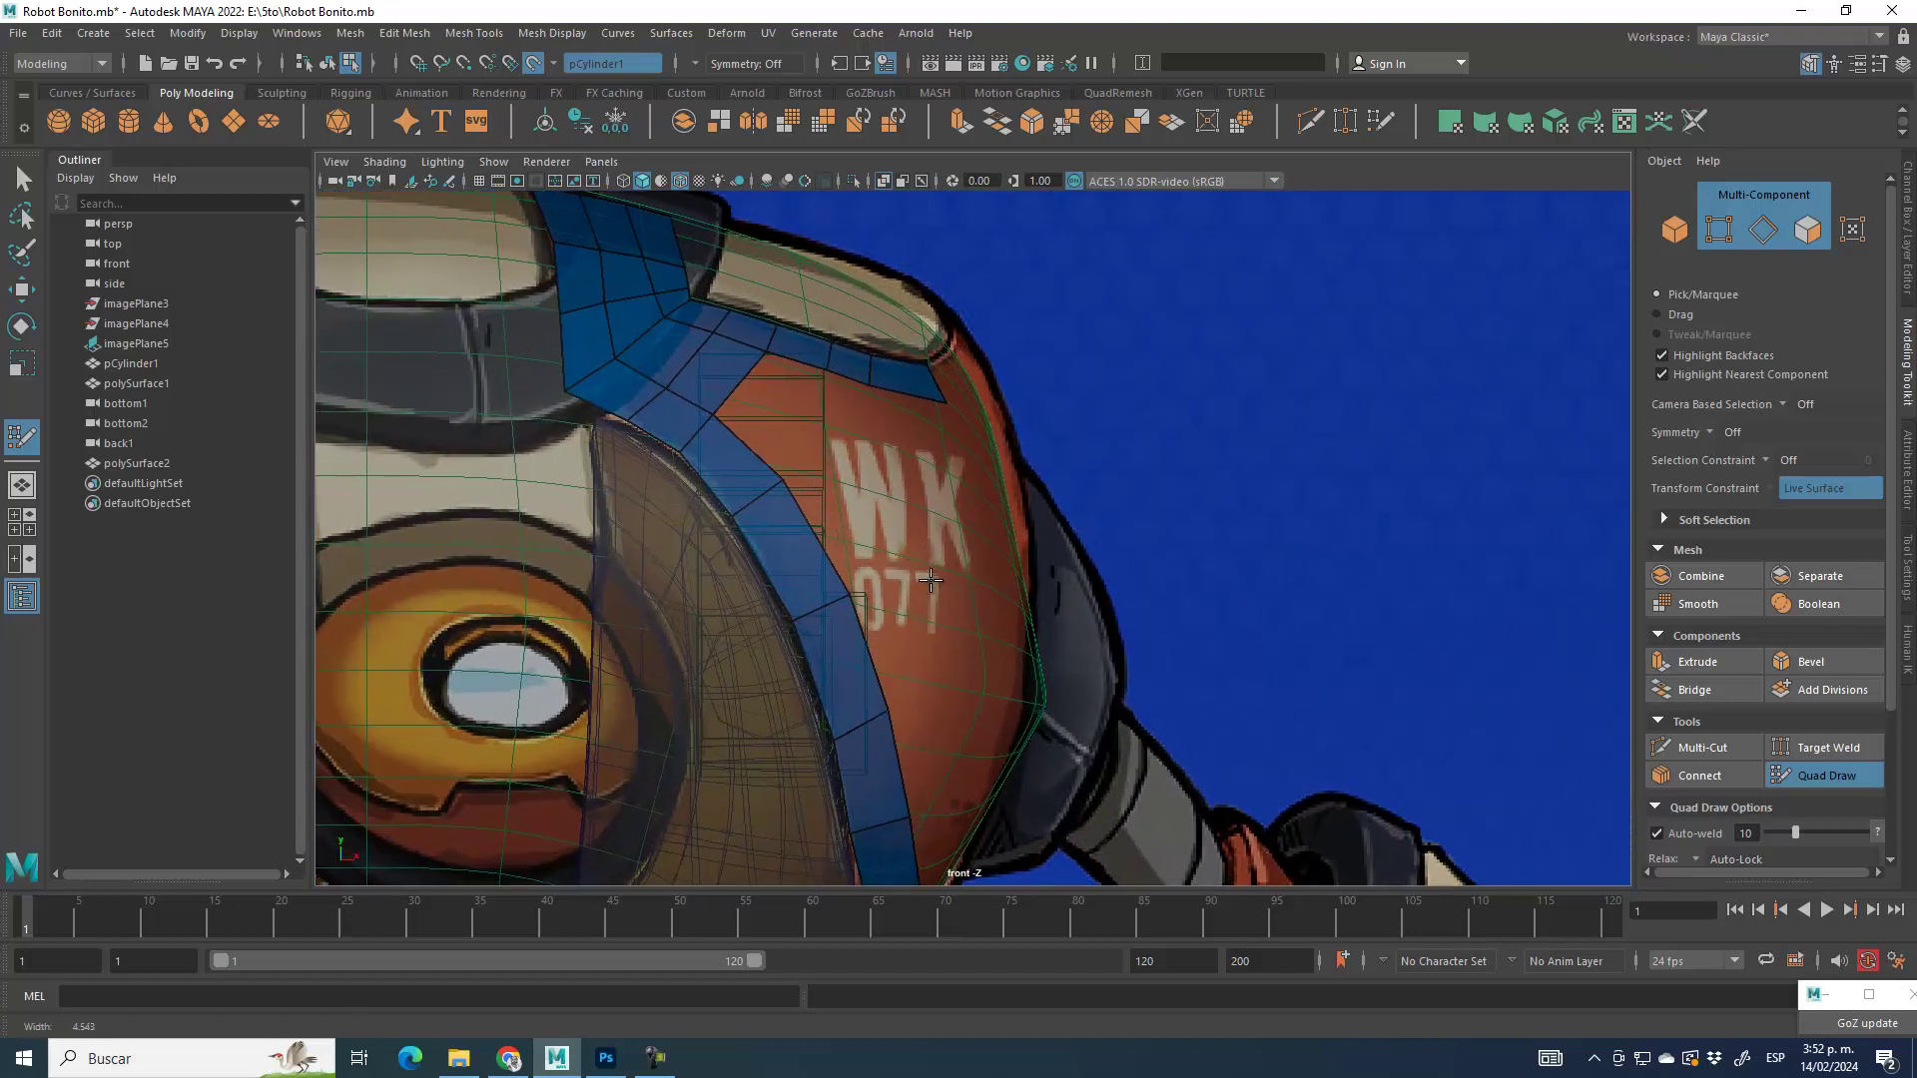
pyautogui.keyDown('shift'); pyautogui.click(777, 420); pyautogui.keyUp('shift')
pyautogui.keyDown('alt'); pyautogui.moveTo(981, 570); pyautogui.dragTo(915, 471, button='middle'); pyautogui.keyUp('alt')
# Step: In the top view, adjust the collar strip's inner border vertices near the bend to straighten that side
pyautogui.press('space')
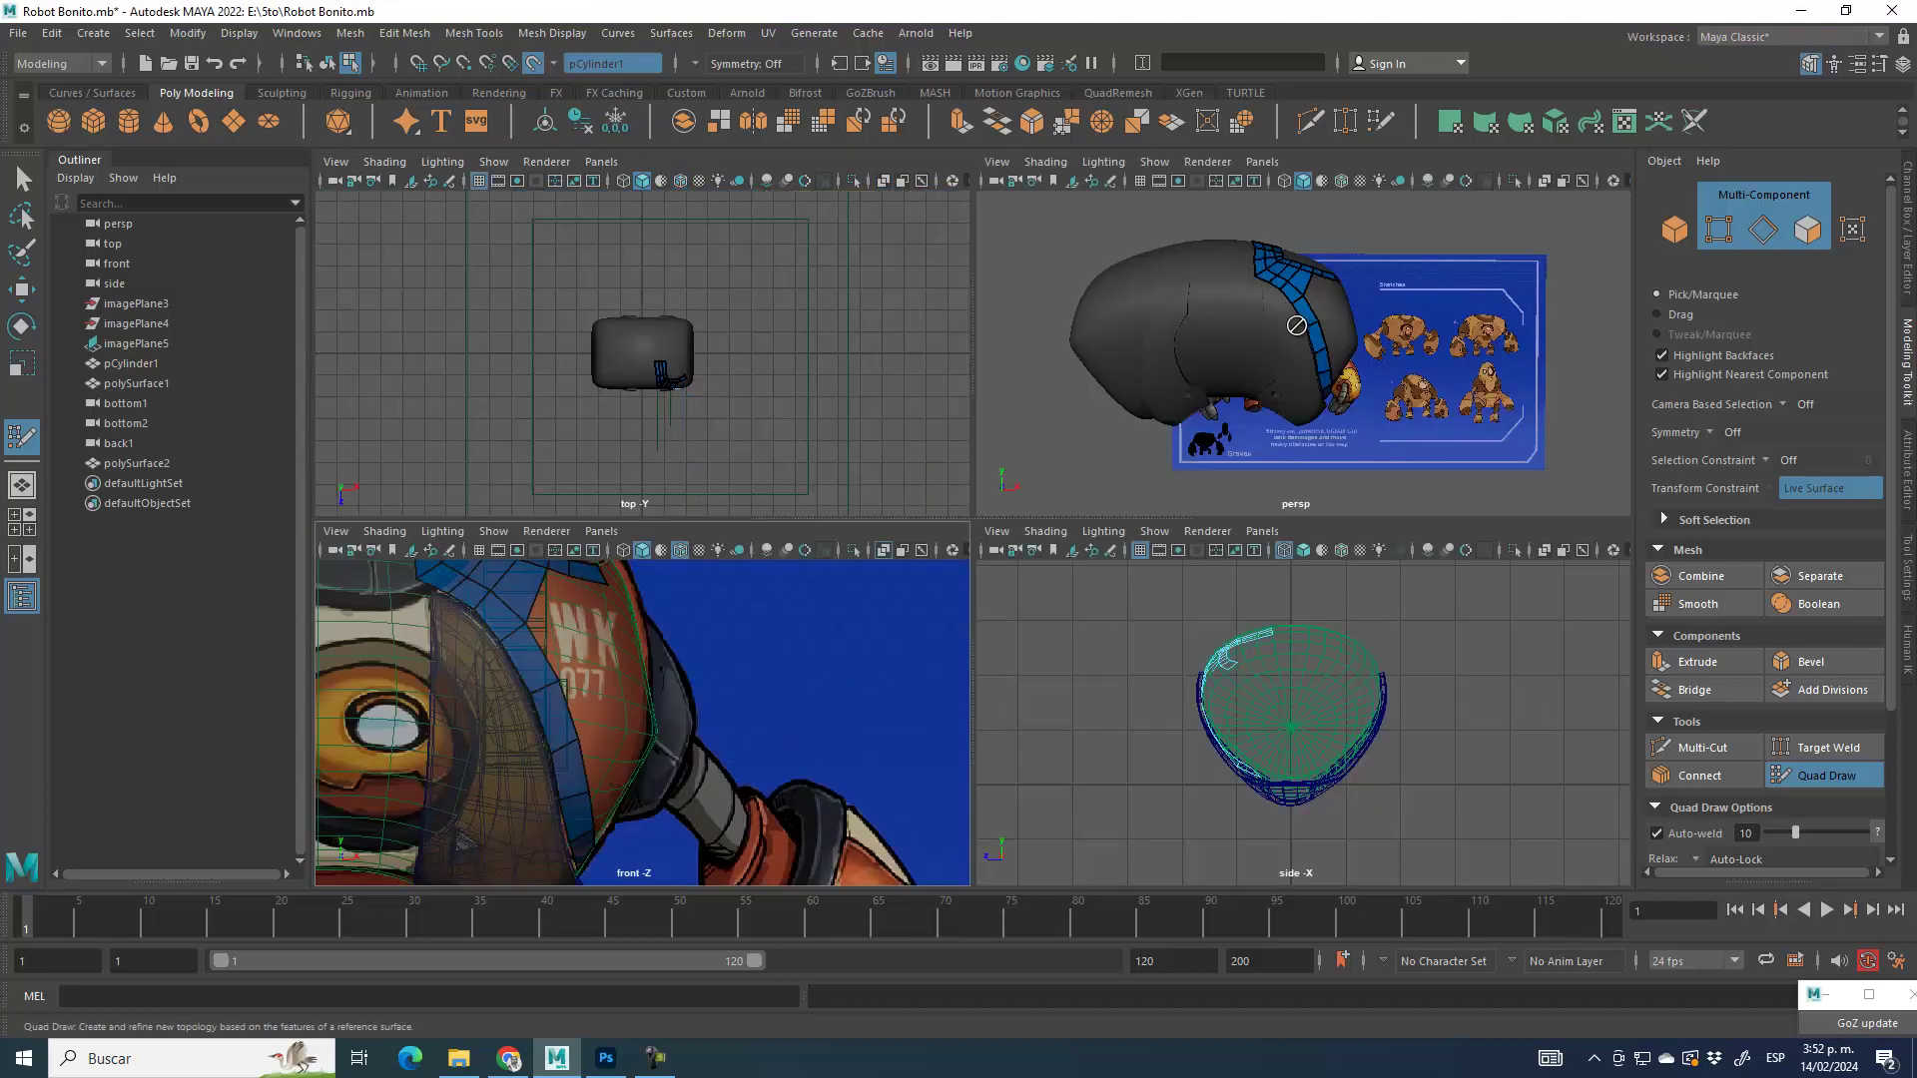
pyautogui.moveTo(674, 665); pyautogui.dragTo(734, 767, button='middle')
pyautogui.press('space')
pyautogui.keyDown('alt'); pyautogui.moveTo(1254, 290); pyautogui.dragTo(960, 557); pyautogui.keyUp('alt')
pyautogui.keyDown('alt'); pyautogui.moveTo(1015, 458); pyautogui.dragTo(1022, 527, button='middle'); pyautogui.keyUp('alt')
pyautogui.press('space')
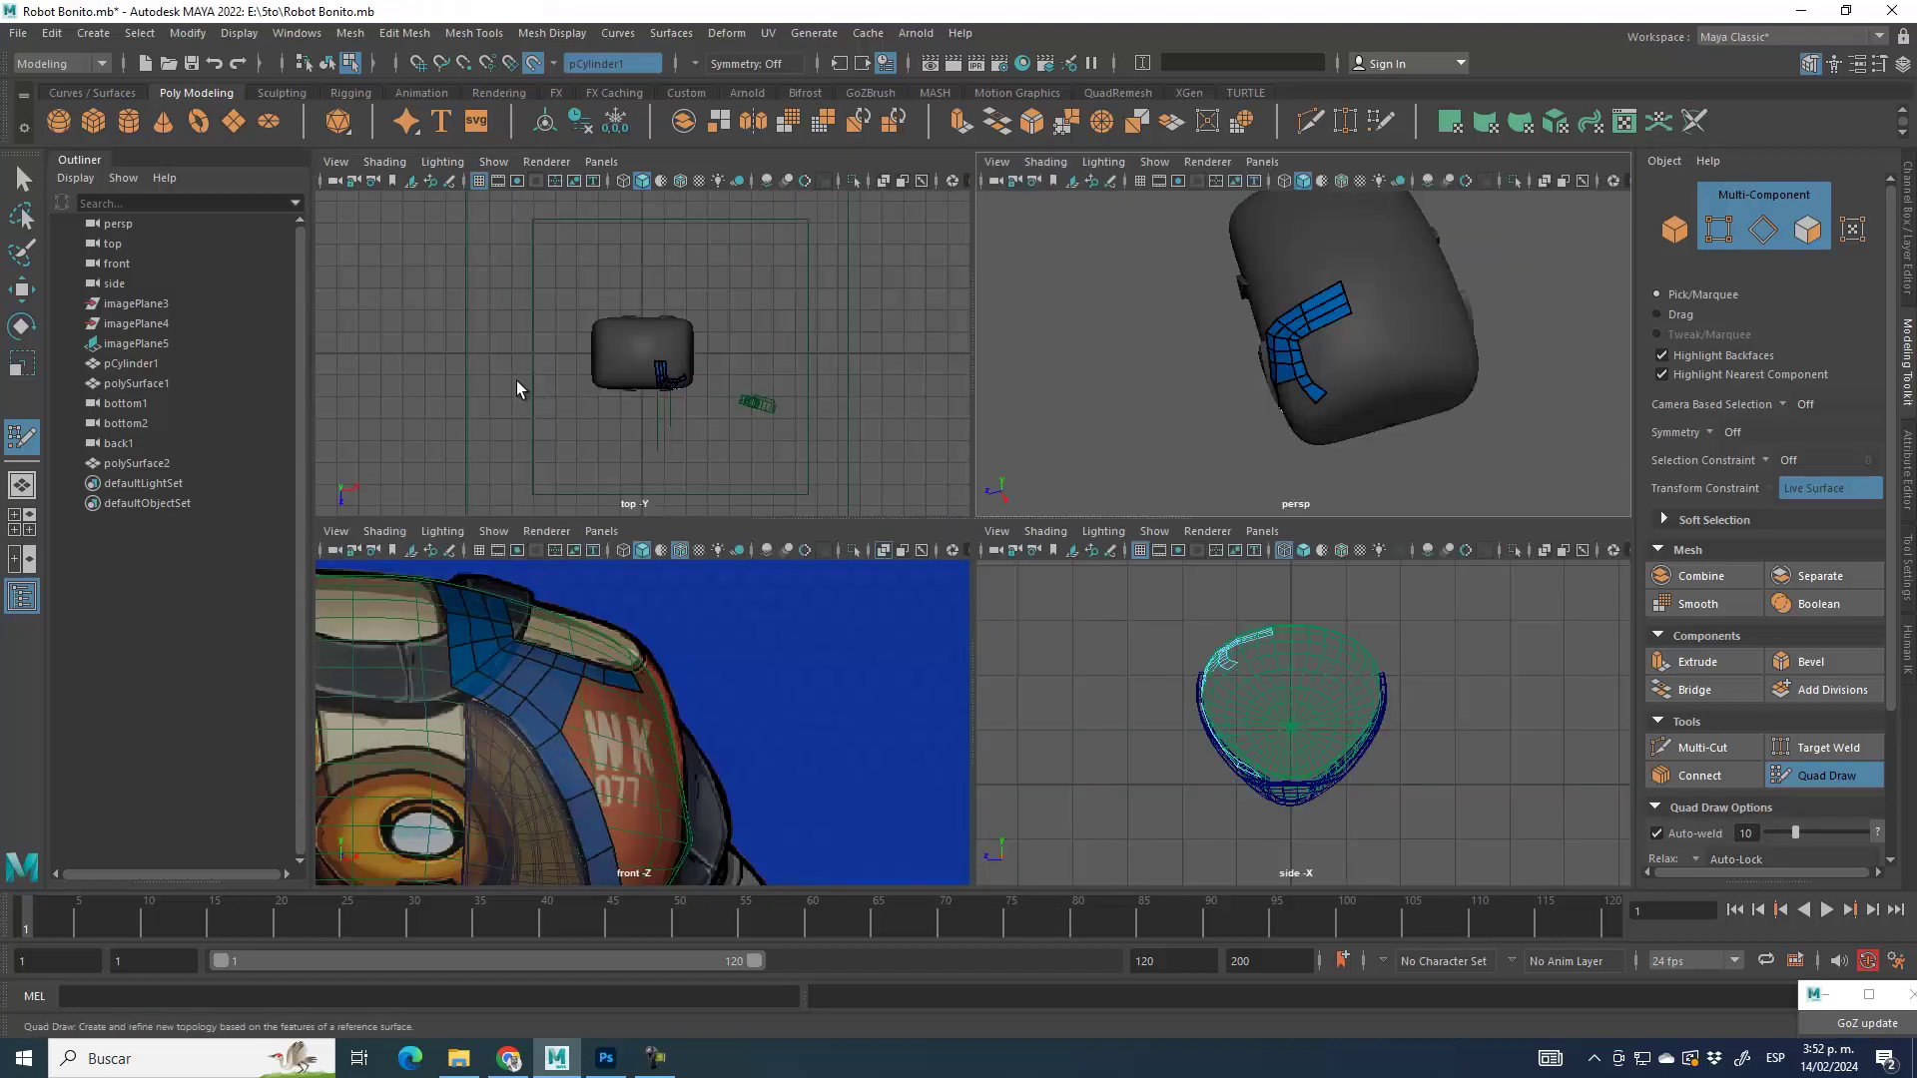
pyautogui.press('space')
pyautogui.scroll(3, 1003, 505)
pyautogui.scroll(4, 1003, 504)
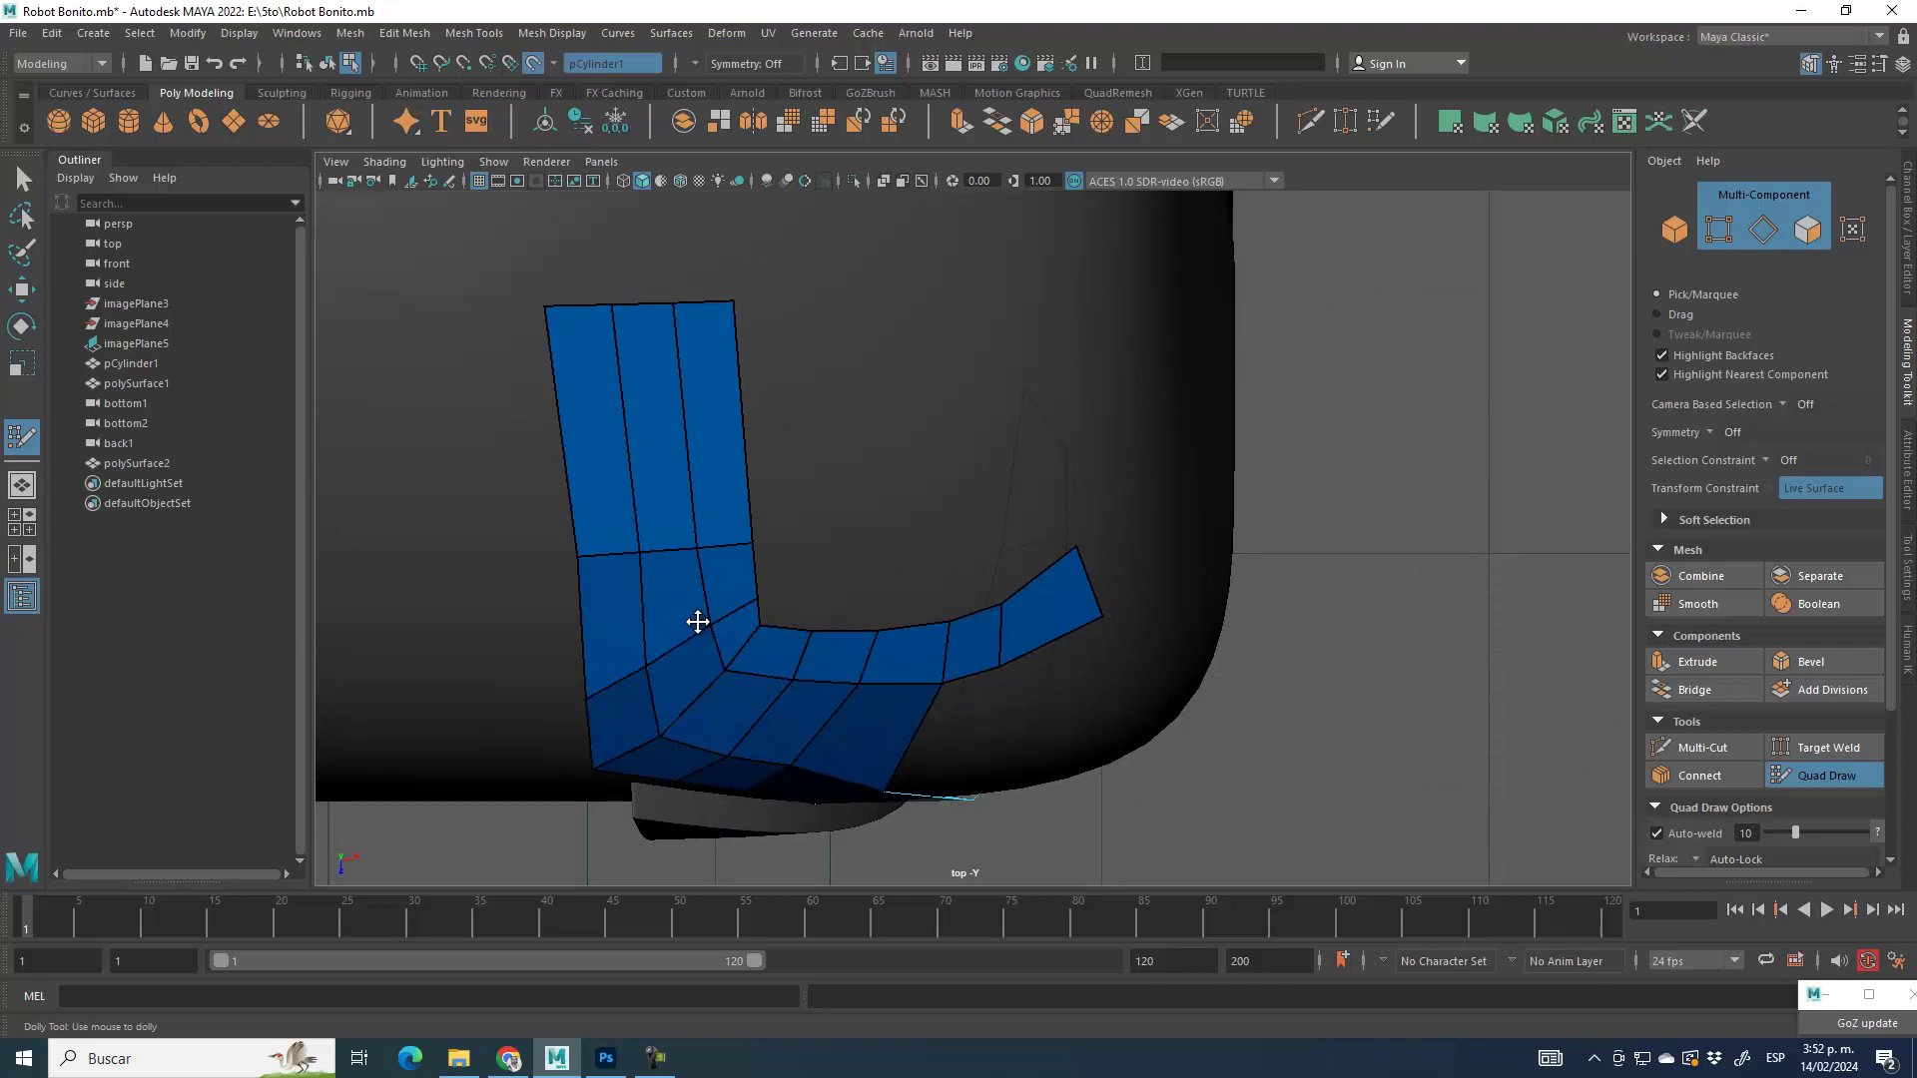
pyautogui.moveTo(633, 565); pyautogui.dragTo(569, 556)
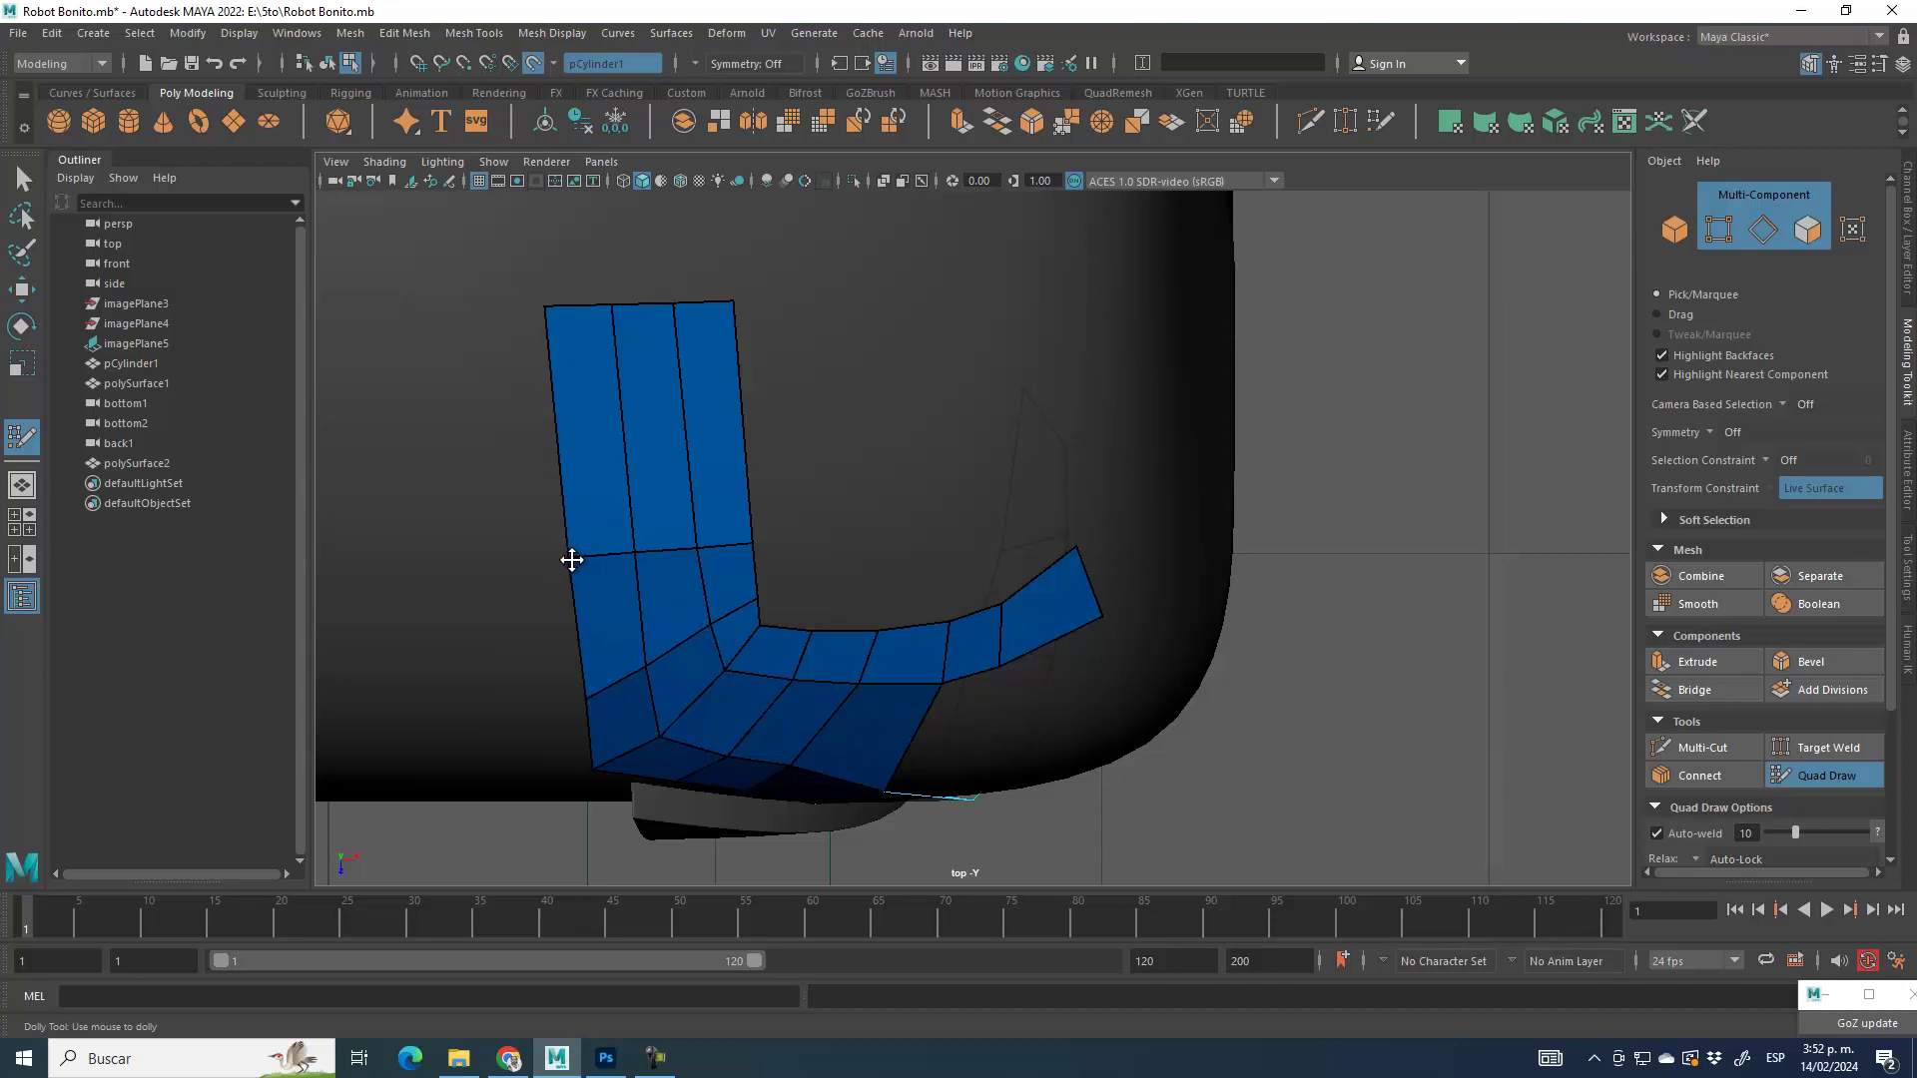
pyautogui.moveTo(643, 661); pyautogui.dragTo(644, 651)
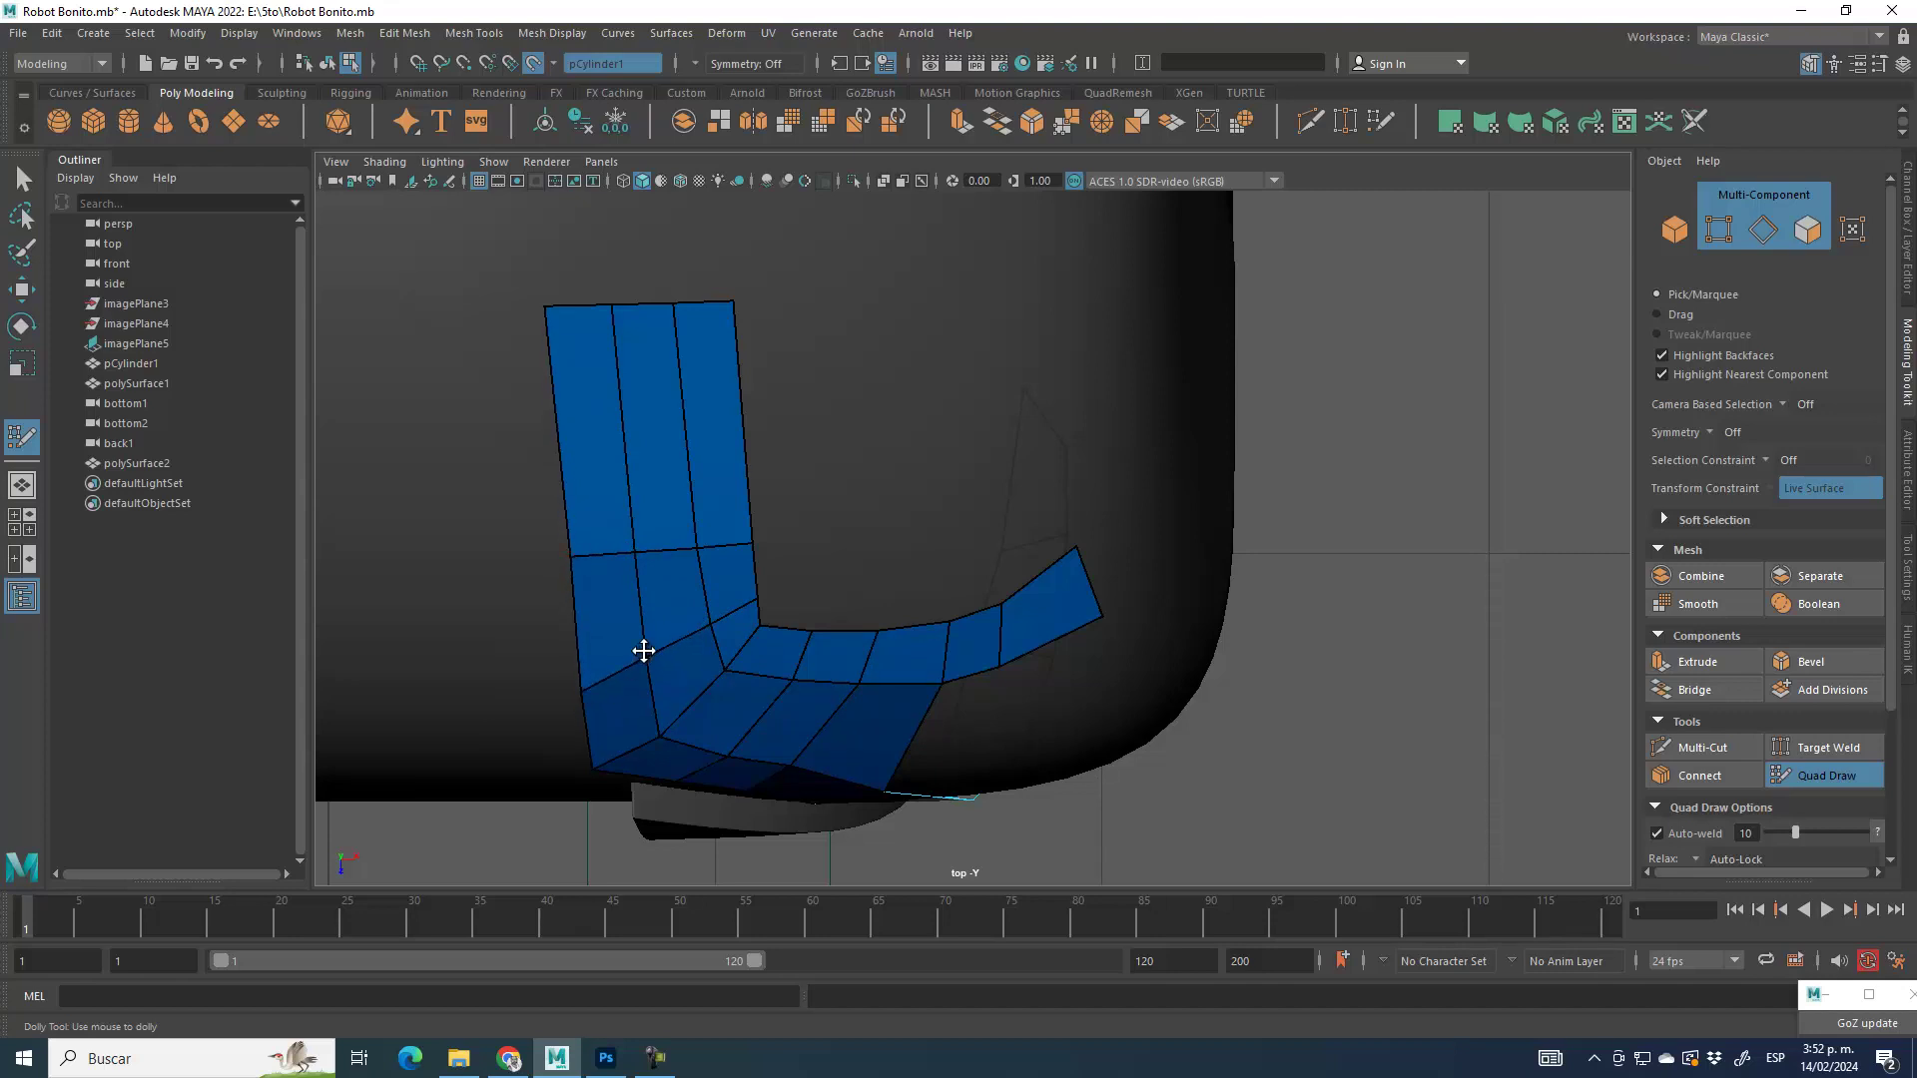
# Step: Move the two end vertices of the trim-side strip so its last quad runs straight on from the others
pyautogui.keyDown('alt'); pyautogui.moveTo(1101, 603); pyautogui.dragTo(941, 560, button='middle'); pyautogui.keyUp('alt')
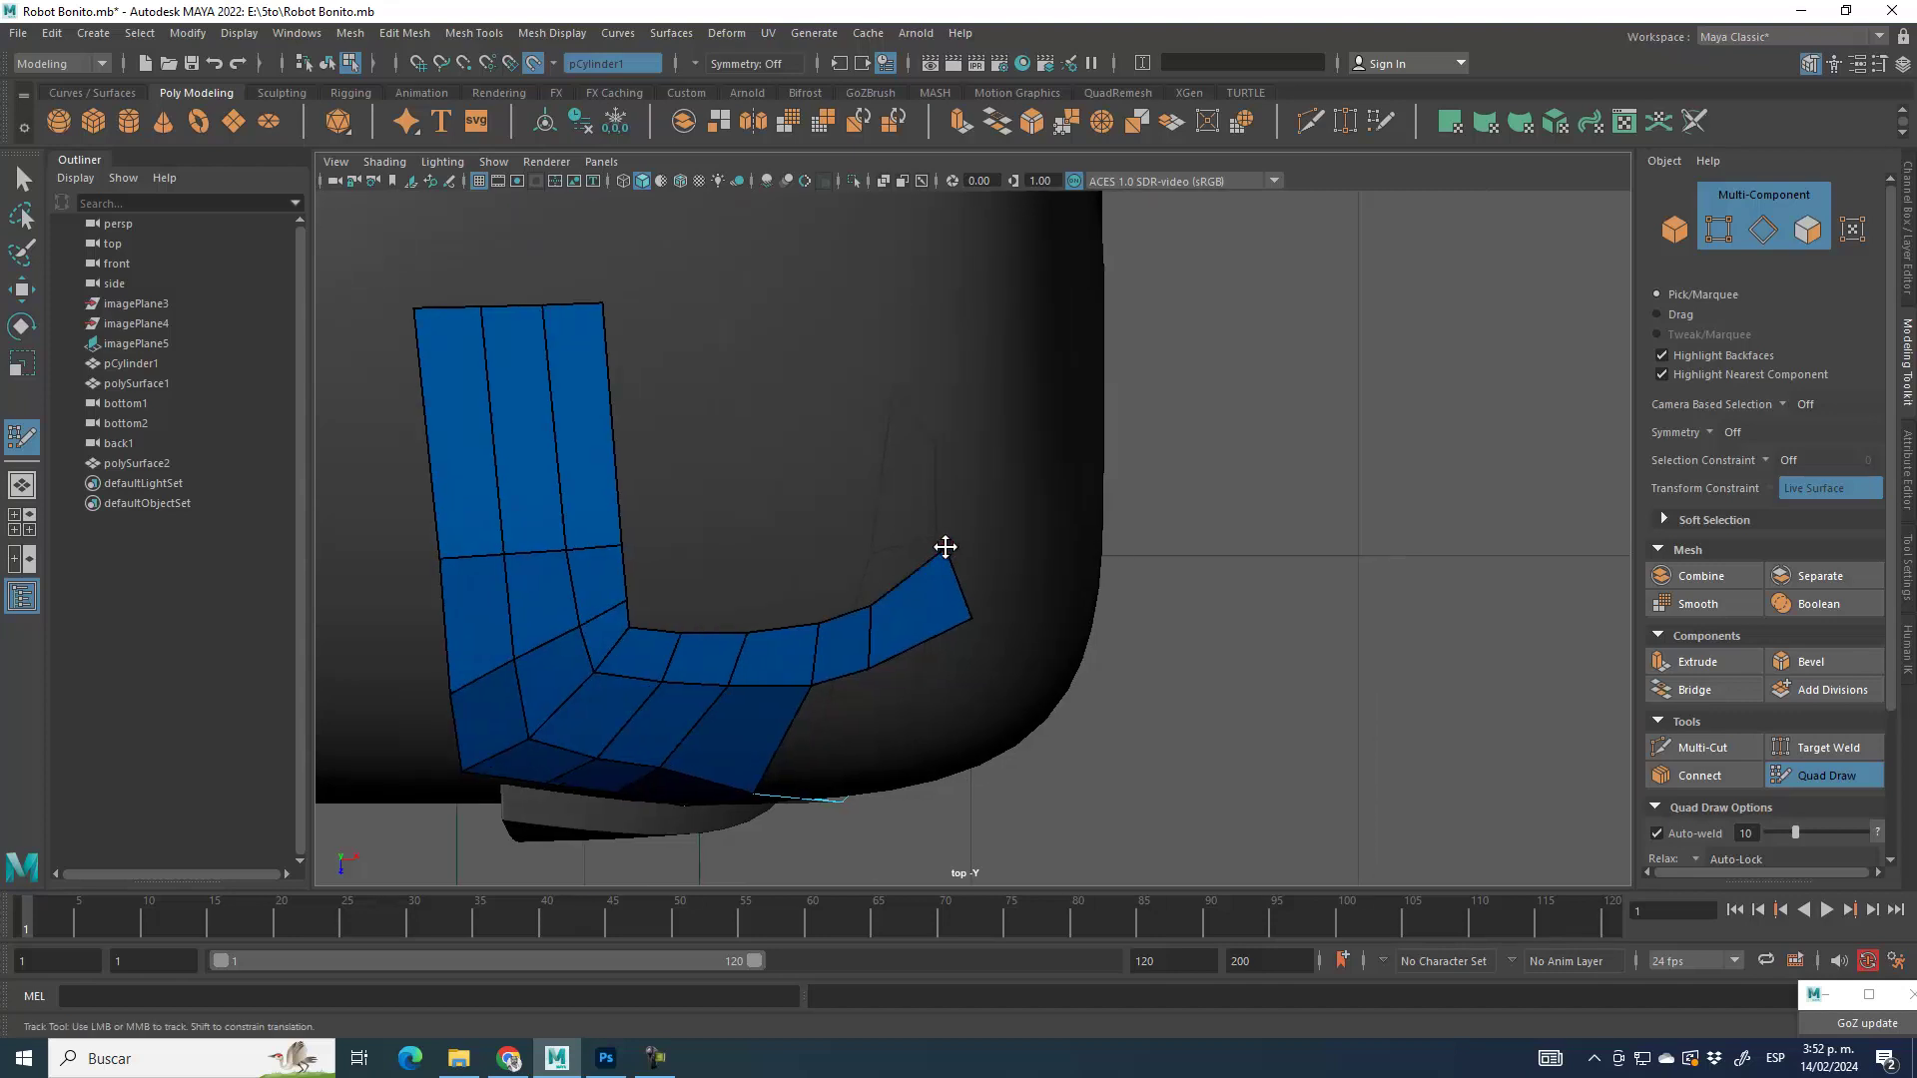
pyautogui.moveTo(969, 617); pyautogui.dragTo(962, 659)
pyautogui.moveTo(950, 565)
pyautogui.mouseDown()
pyautogui.moveTo(960, 612)
pyautogui.moveTo(873, 614)
pyautogui.mouseUp()
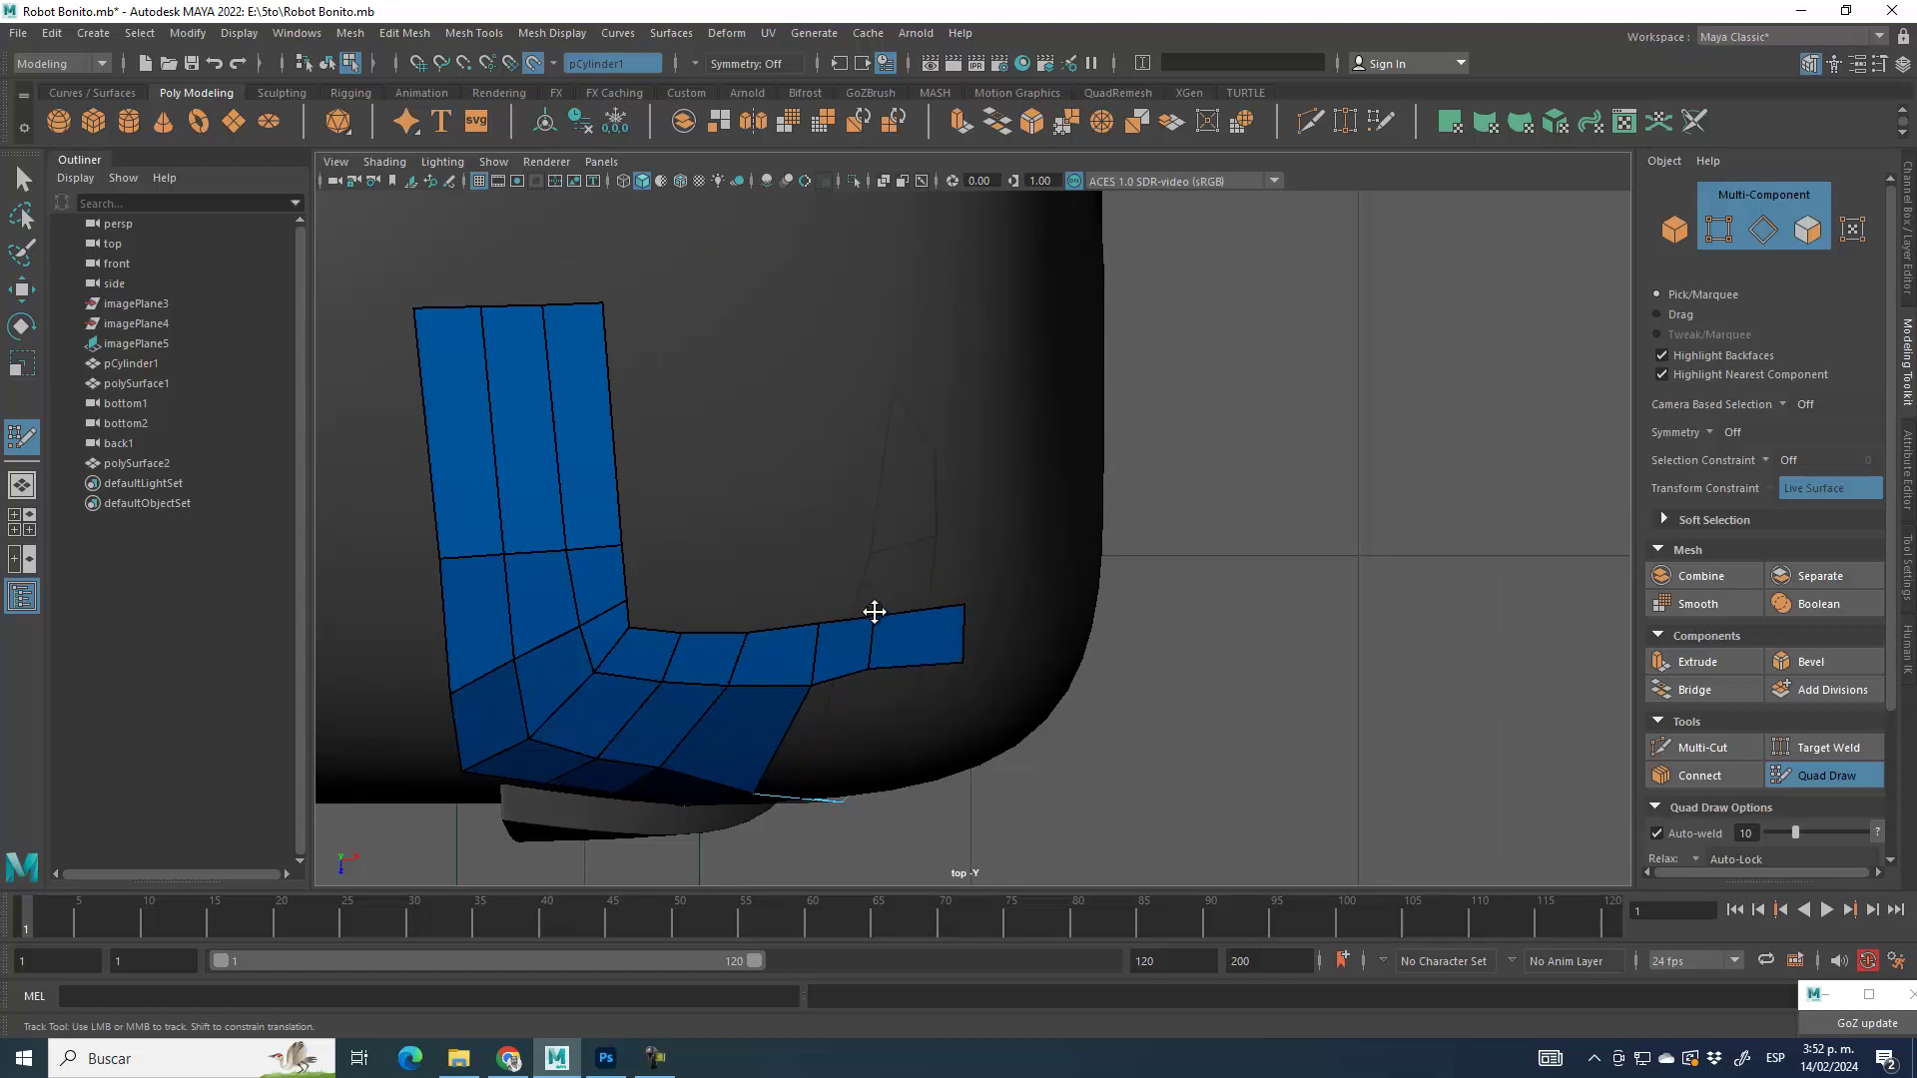
# Step: Extrude the three end edges of the collar strip back toward the middle of the body
pyautogui.keyDown('alt'); pyautogui.moveTo(892, 472); pyautogui.dragTo(933, 572, button='middle'); pyautogui.keyUp('alt')
pyautogui.keyDown('alt'); pyautogui.moveTo(875, 439); pyautogui.dragTo(932, 489, button='middle'); pyautogui.keyUp('alt')
pyautogui.keyDown('alt'); pyautogui.moveTo(710, 454); pyautogui.dragTo(919, 468, button='middle'); pyautogui.keyUp('alt')
pyautogui.moveTo(801, 467); pyautogui.dragTo(917, 459)
pyautogui.keyDown('alt'); pyautogui.moveTo(873, 360); pyautogui.dragTo(916, 451, button='middle'); pyautogui.keyUp('alt')
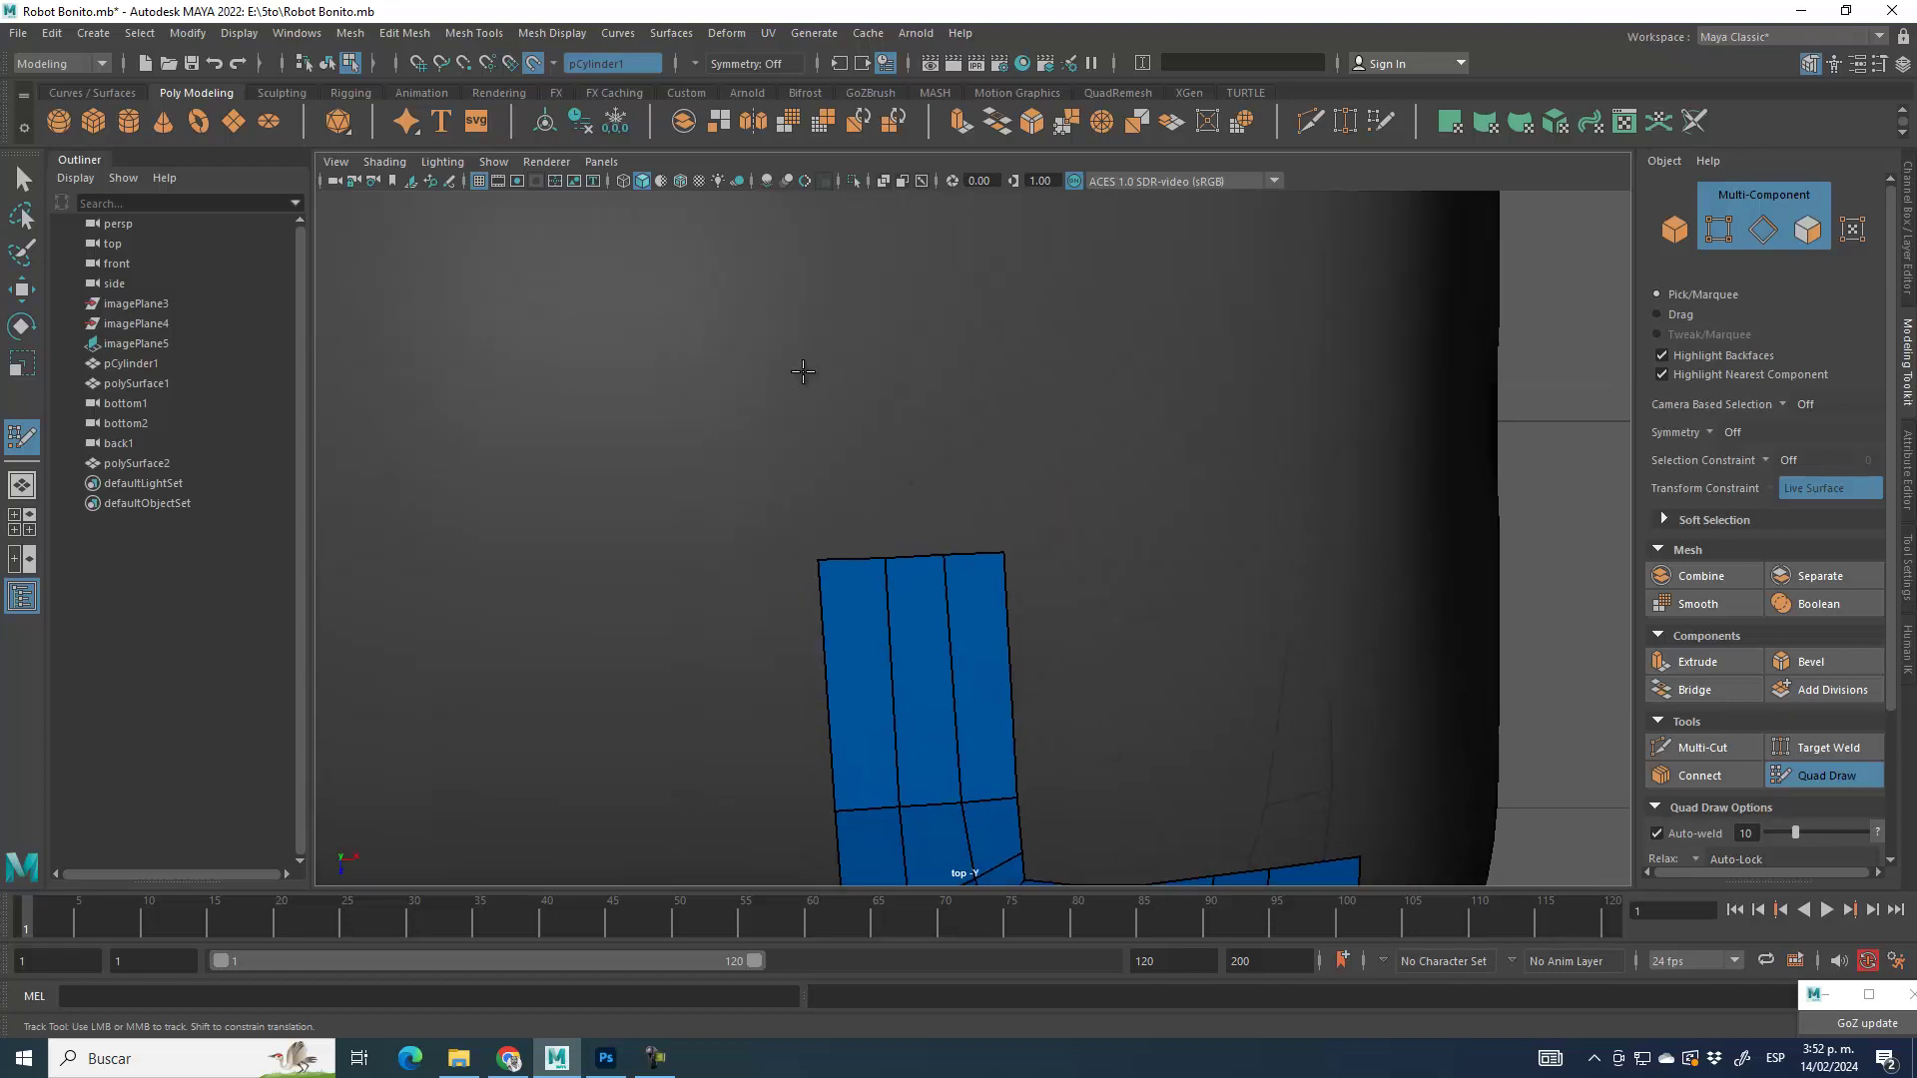
pyautogui.scroll(-10, 920, 419)
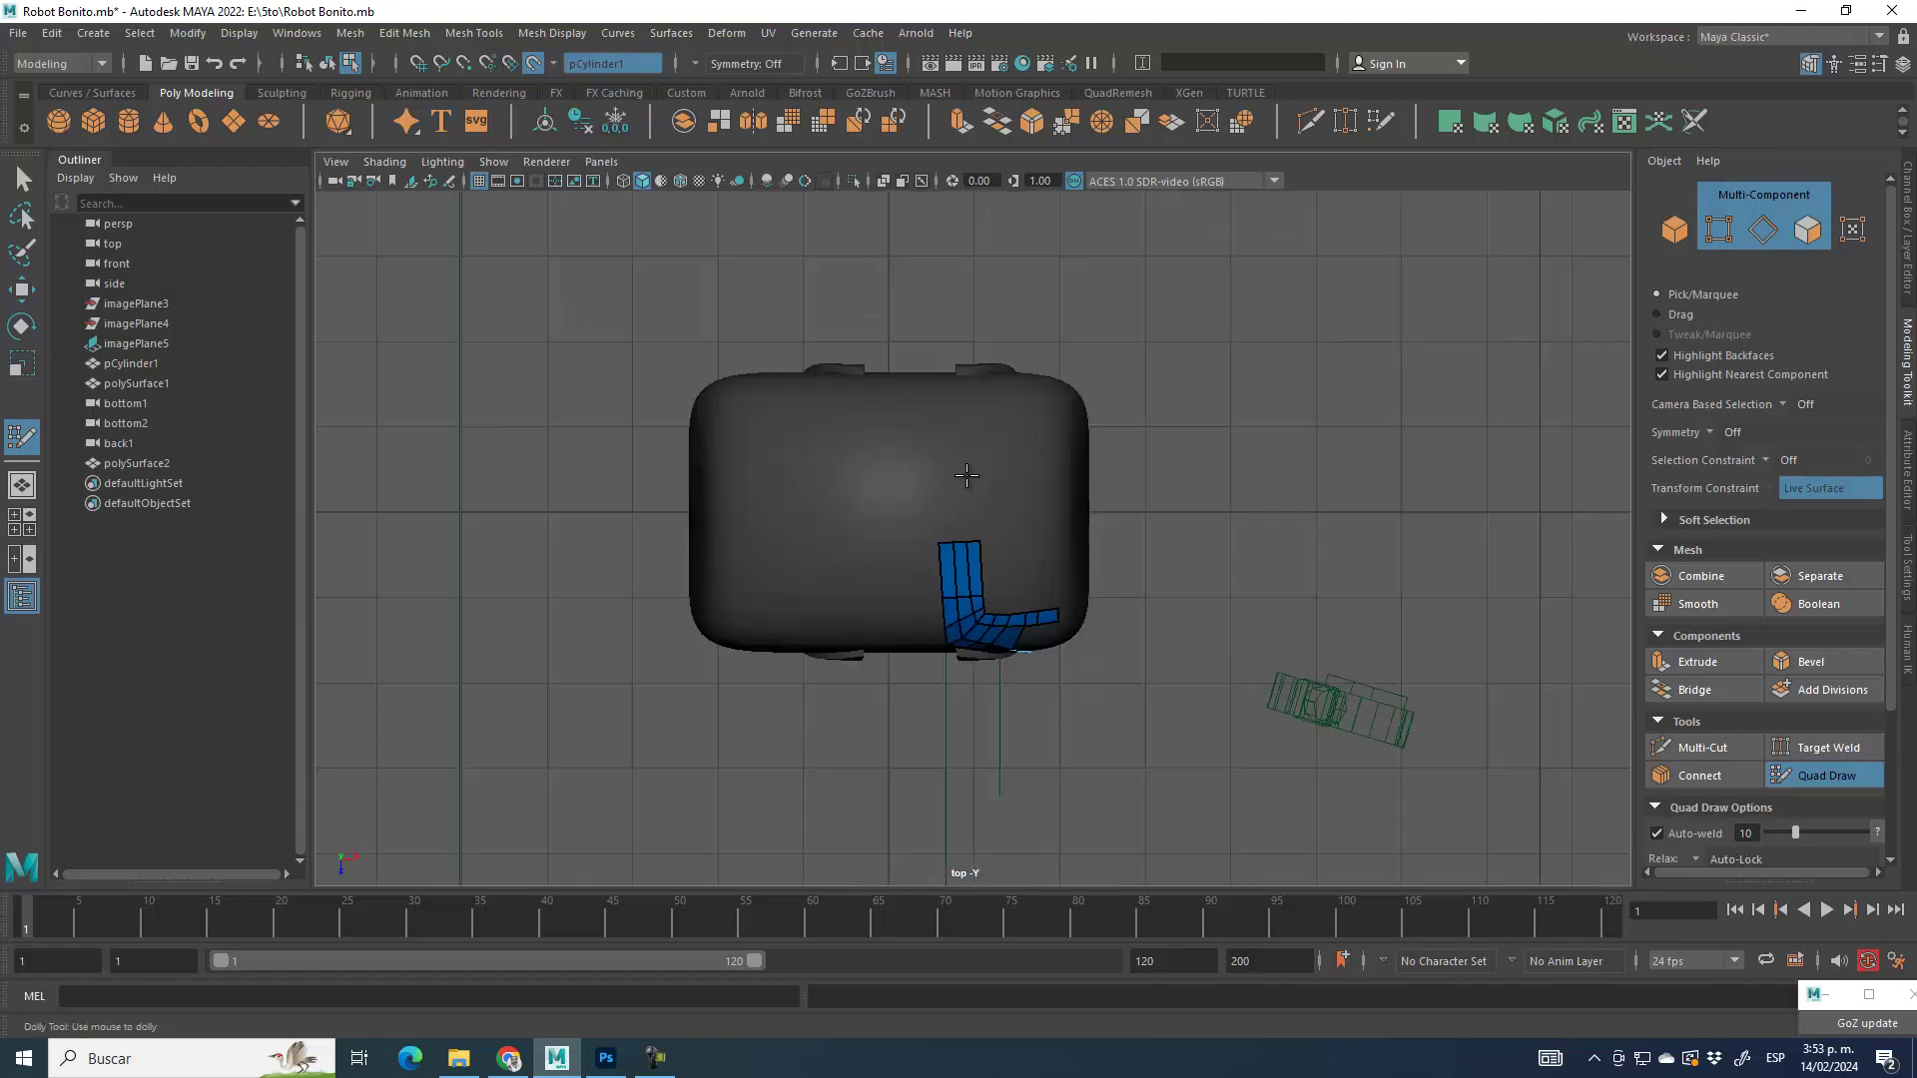
pyautogui.scroll(4, 1128, 612)
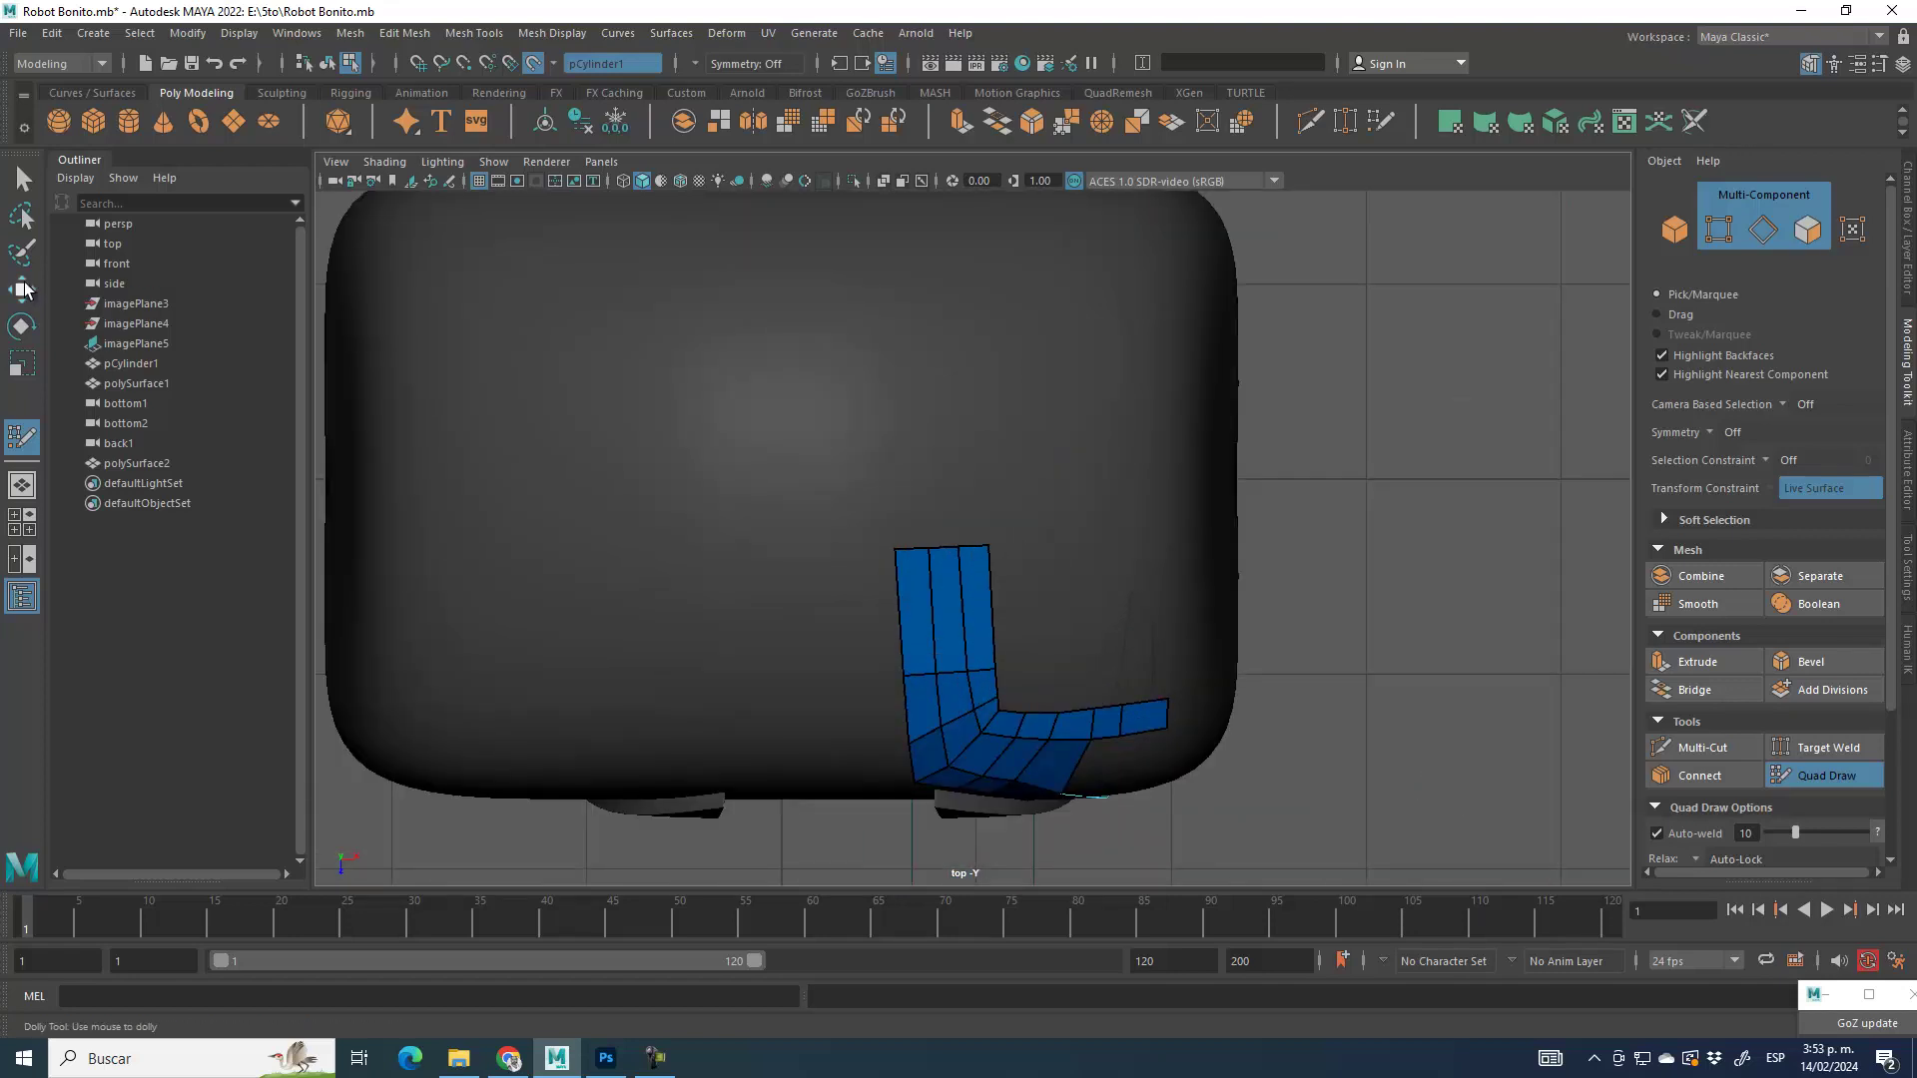
pyautogui.click(24, 290)
pyautogui.click(911, 549)
pyautogui.scroll(2, 965, 520)
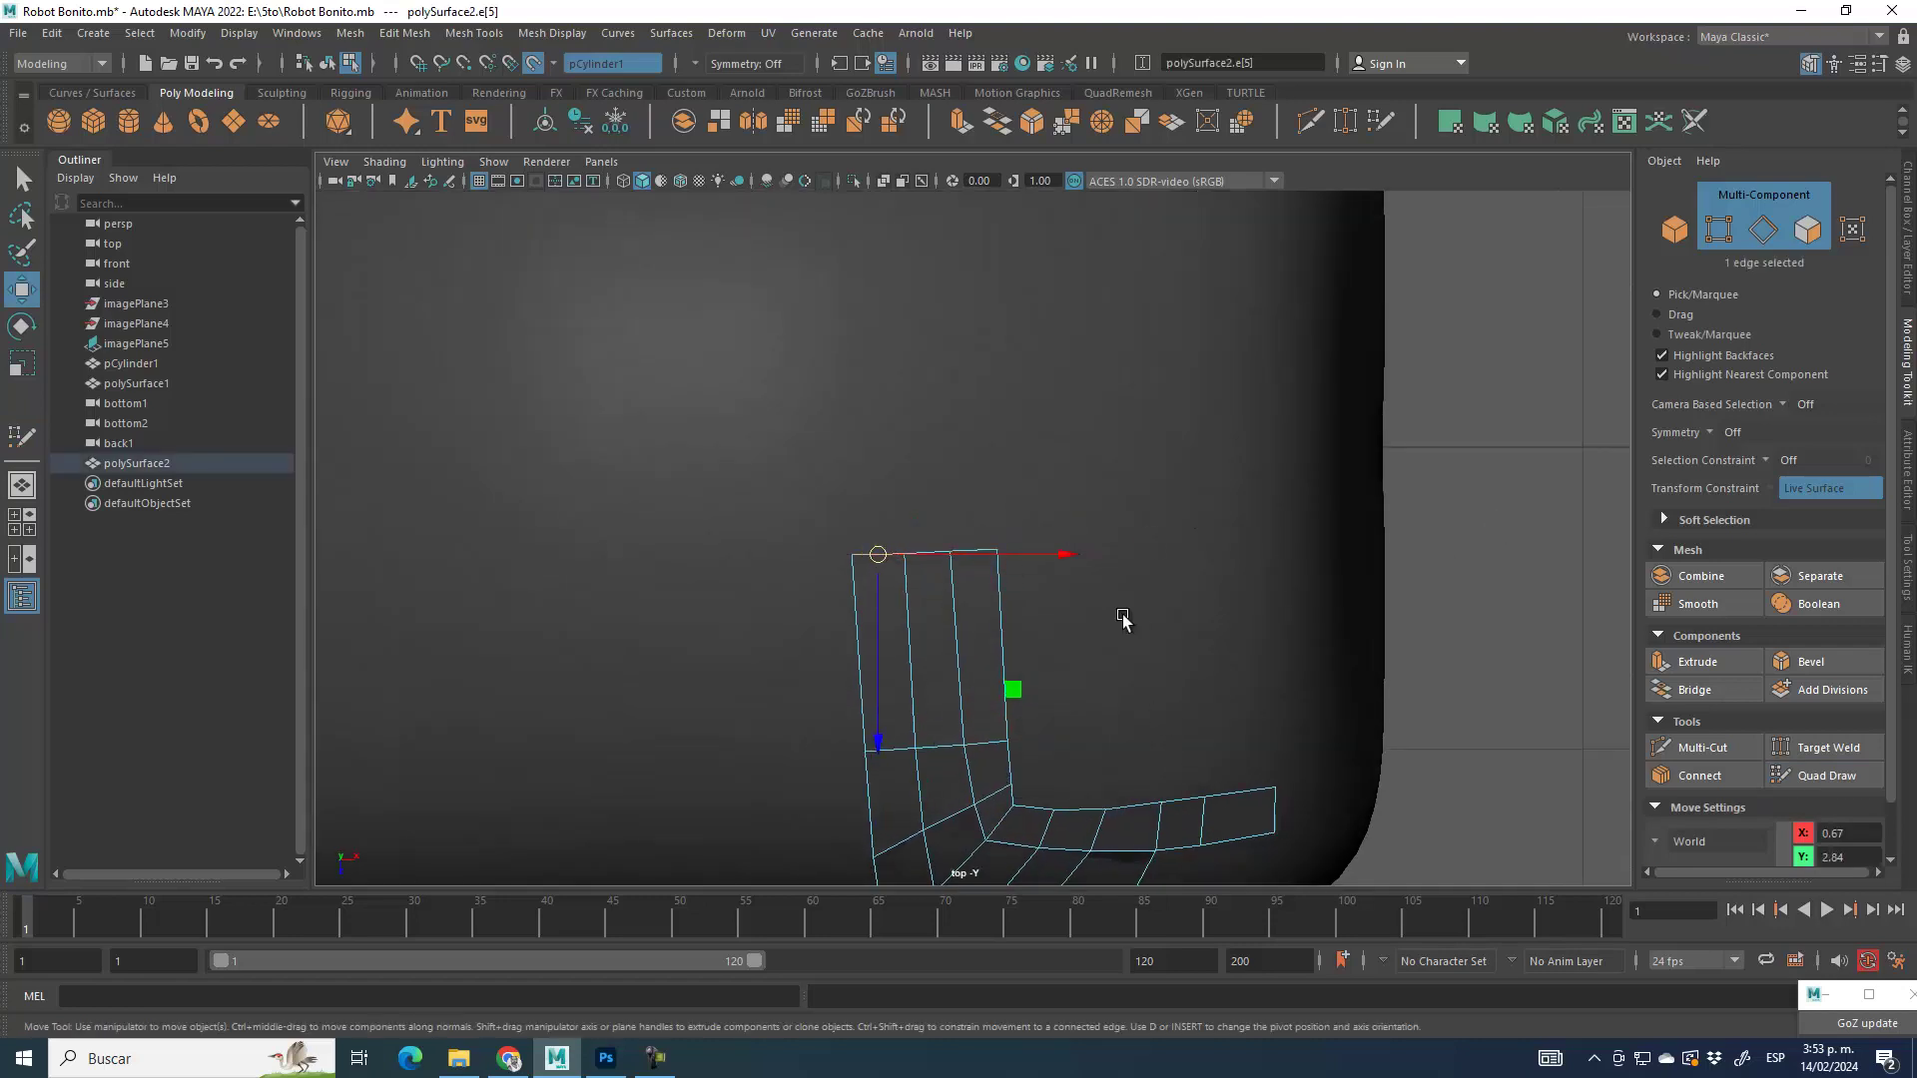
pyautogui.click(995, 636)
pyautogui.click(983, 552)
pyautogui.keyDown('shift'); pyautogui.click(930, 553); pyautogui.keyUp('shift')
pyautogui.keyDown('shift'); pyautogui.click(872, 555); pyautogui.keyUp('shift')
pyautogui.keyDown('shift'); pyautogui.moveTo(923, 661); pyautogui.dragTo(923, 471); pyautogui.keyUp('shift')
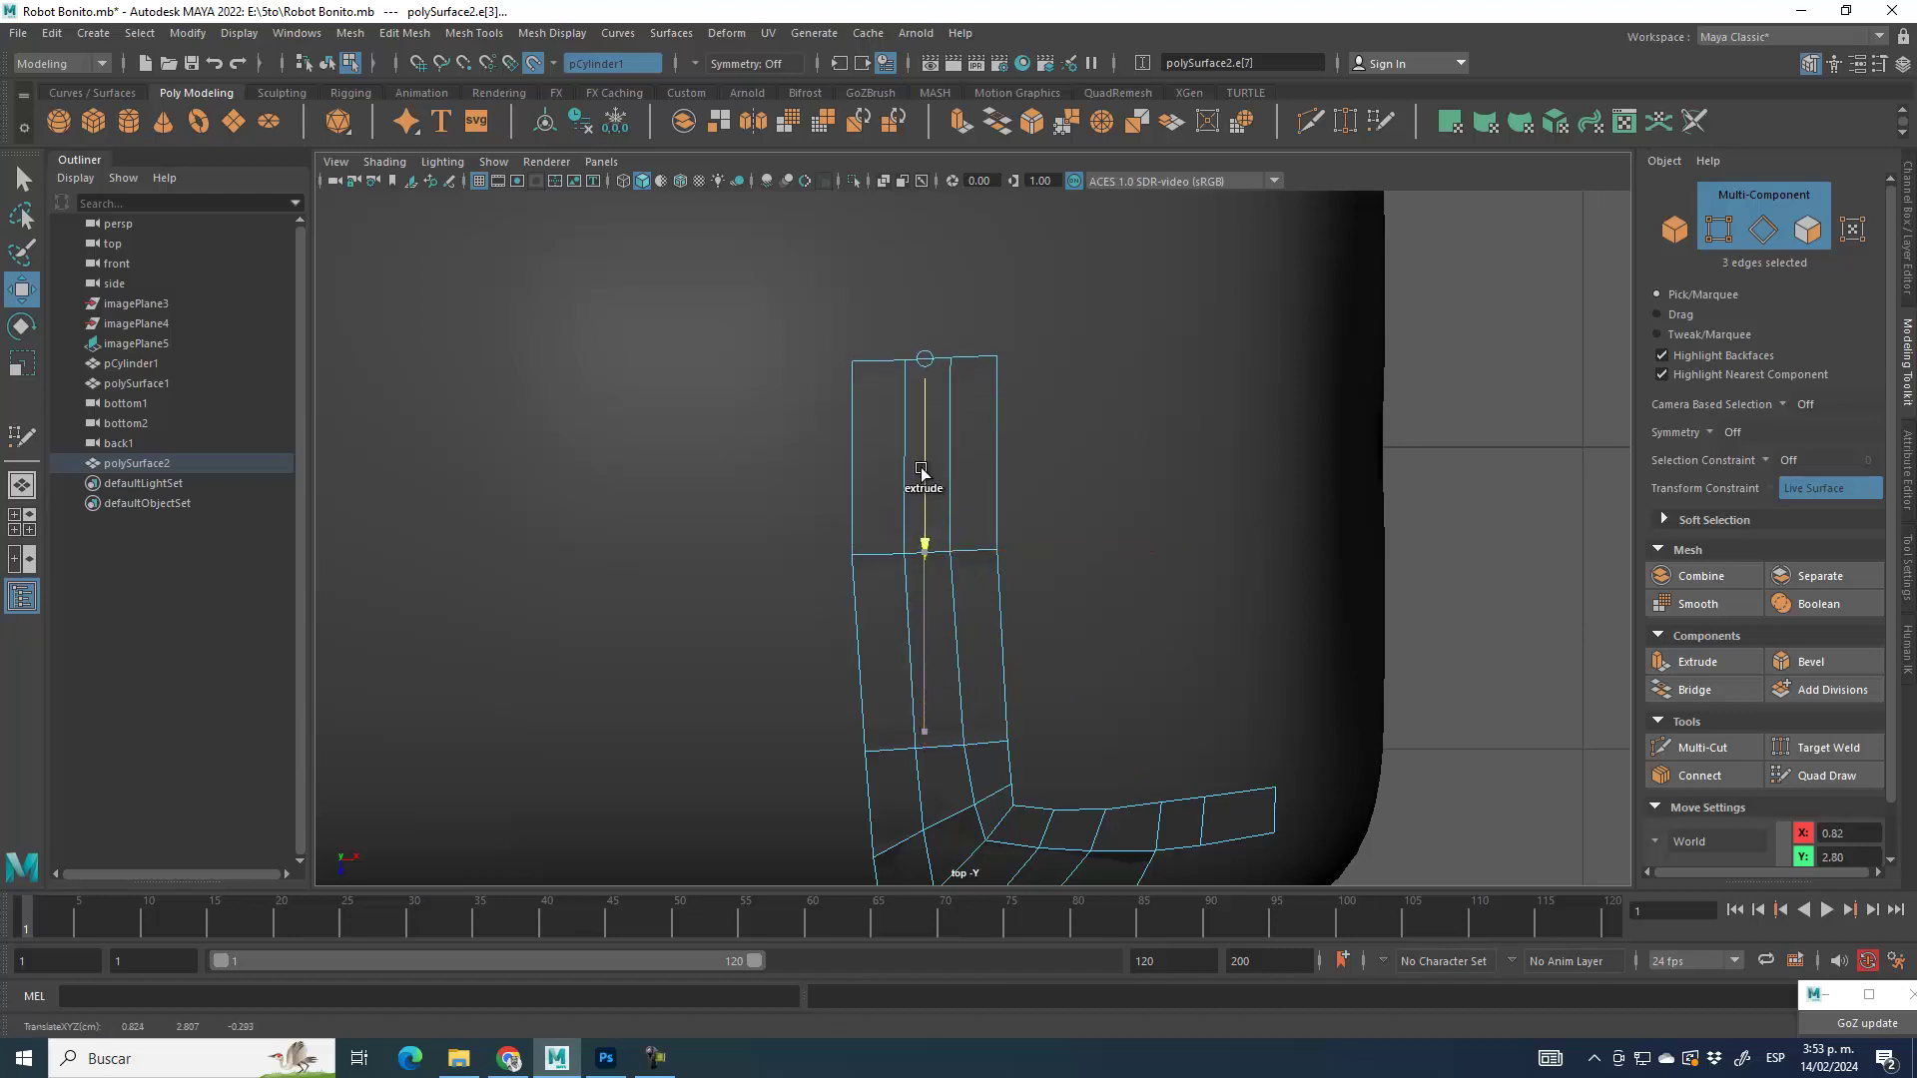
# Step: Show the wireframe on the shaded meshes and move the extruded edges onto the body's centre line
pyautogui.scroll(-5, 1045, 518)
pyautogui.scroll(5, 934, 431)
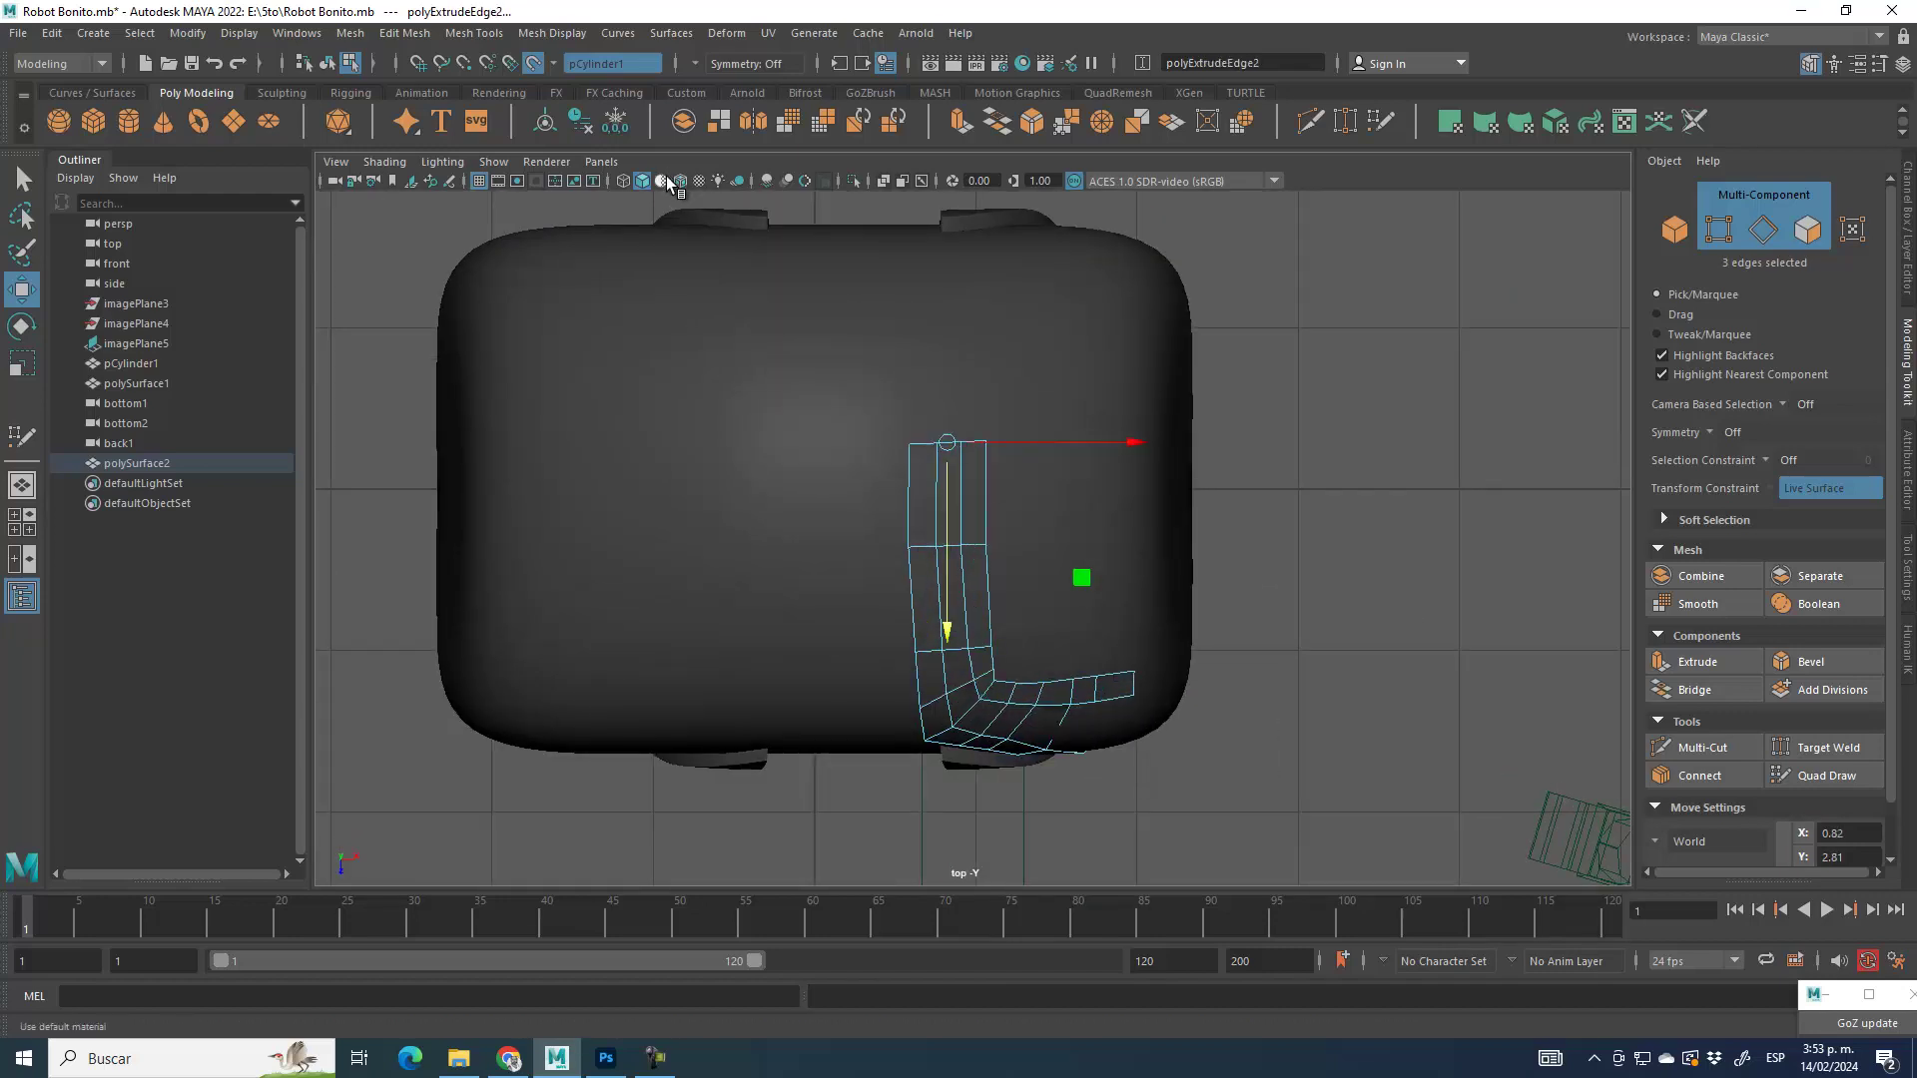
pyautogui.click(679, 180)
pyautogui.scroll(2, 982, 539)
pyautogui.moveTo(941, 501); pyautogui.dragTo(941, 549)
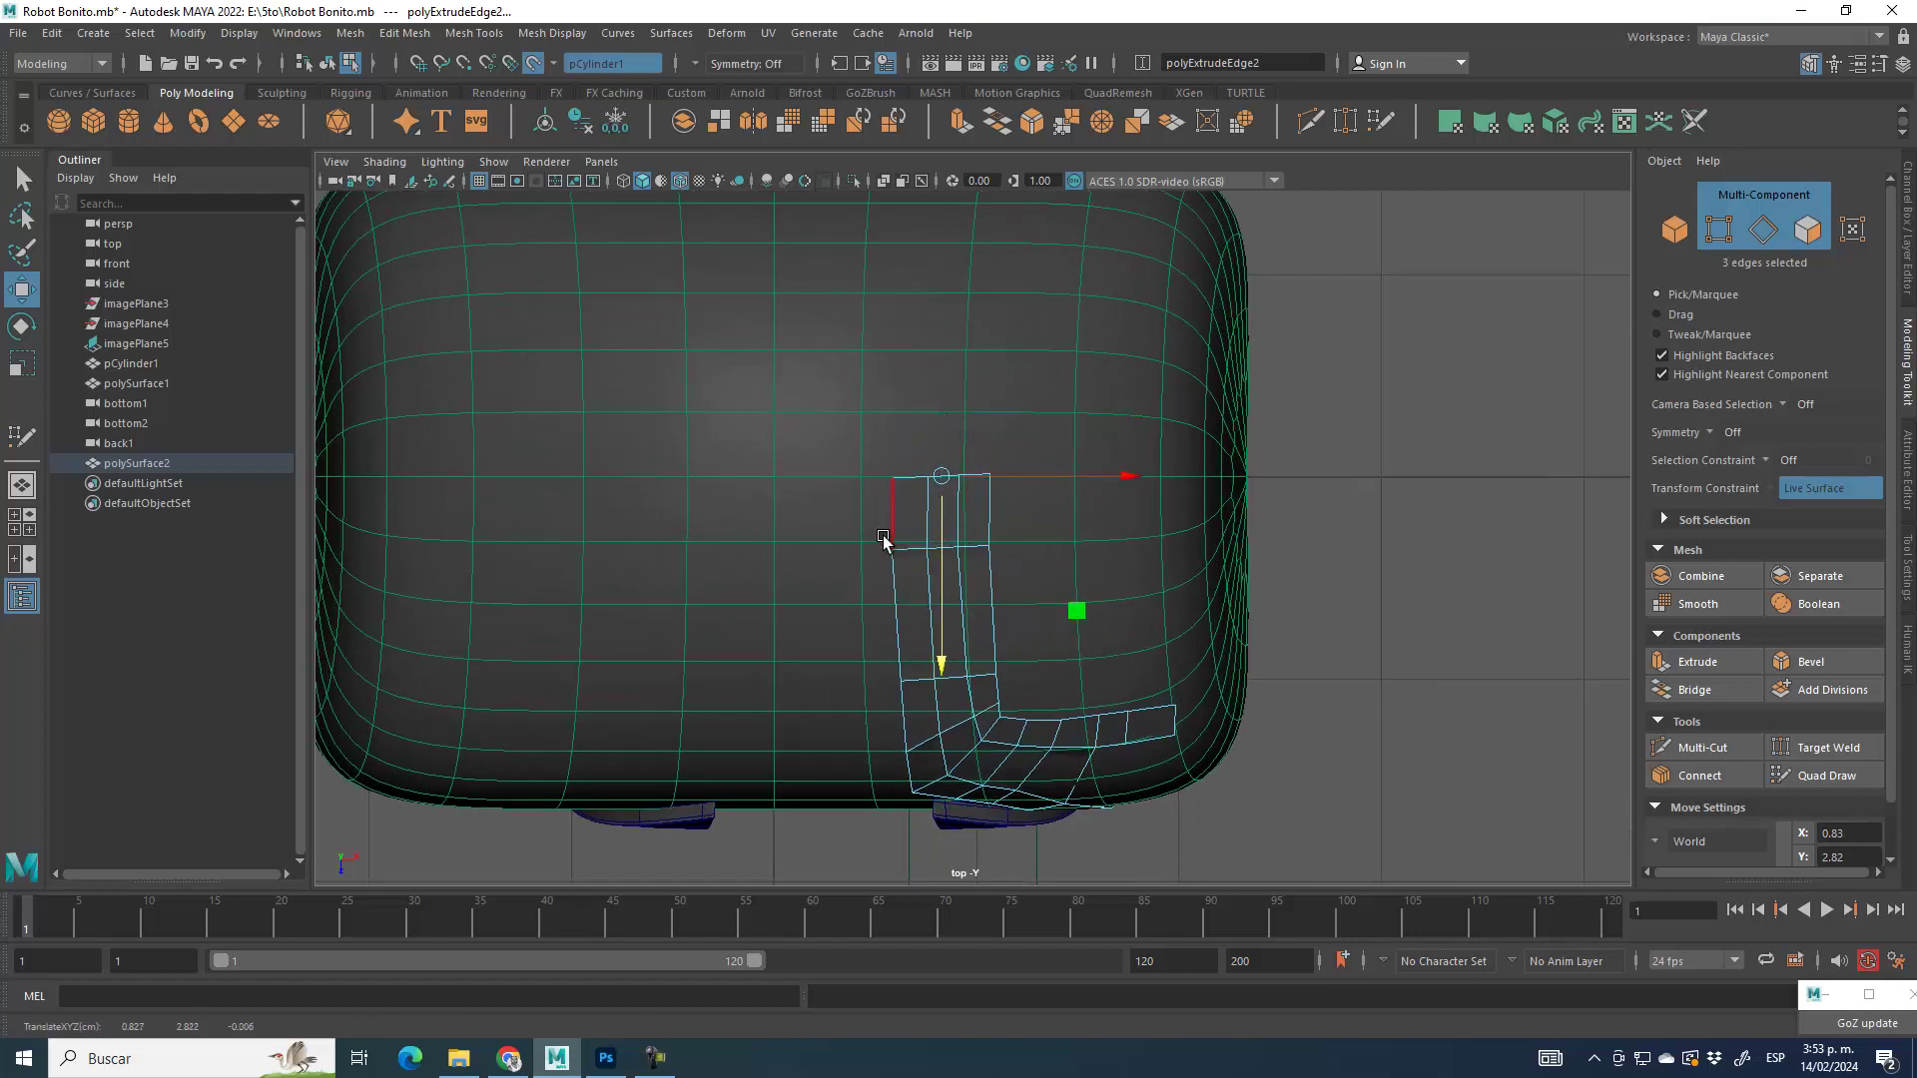
# Step: Select the collar strip's inner border edges and scale them flat into a straight line
pyautogui.moveTo(928, 536); pyautogui.dragTo(899, 672)
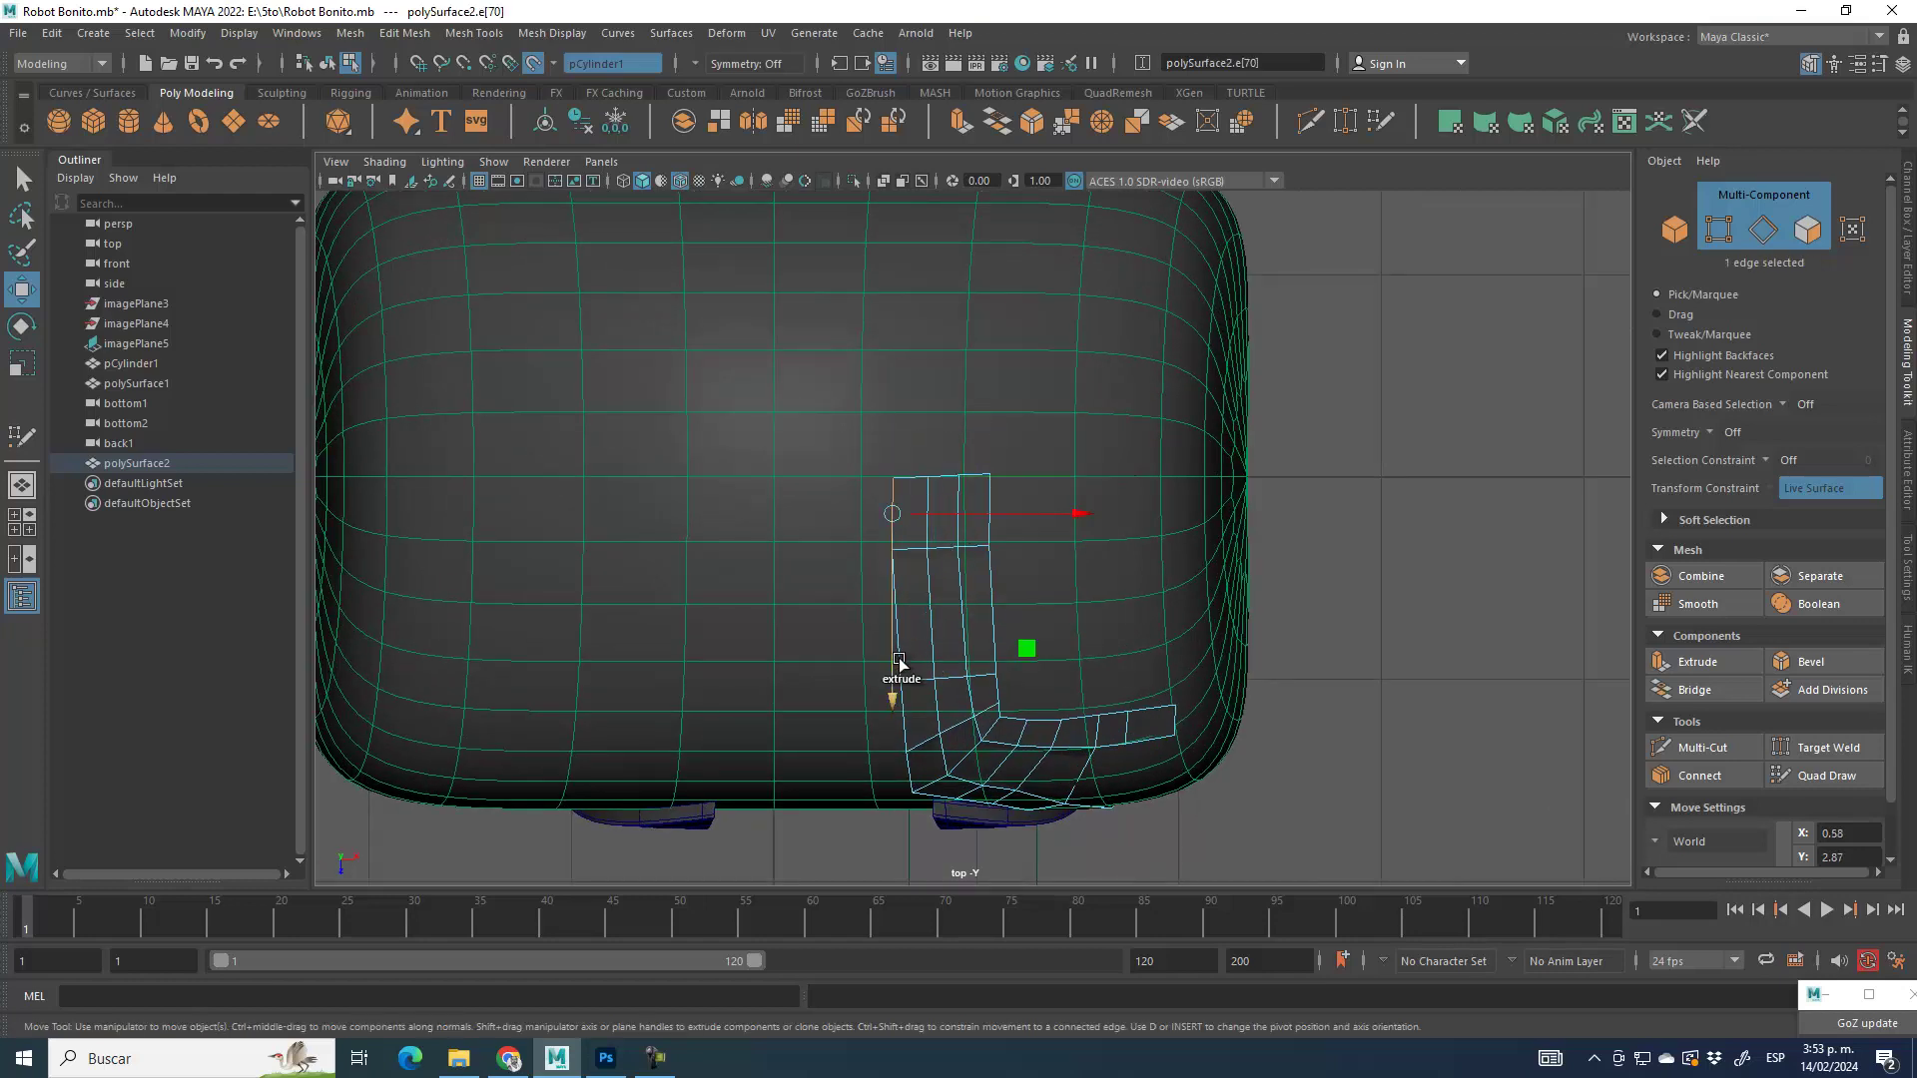
pyautogui.doubleClick(901, 664)
pyautogui.press('r')
pyautogui.click(1703, 841)
pyautogui.click(1707, 852)
pyautogui.moveTo(1076, 616); pyautogui.dragTo(888, 619)
# Step: Straighten the three outer border edges of the collar strip by scaling them flat
pyautogui.click(986, 502)
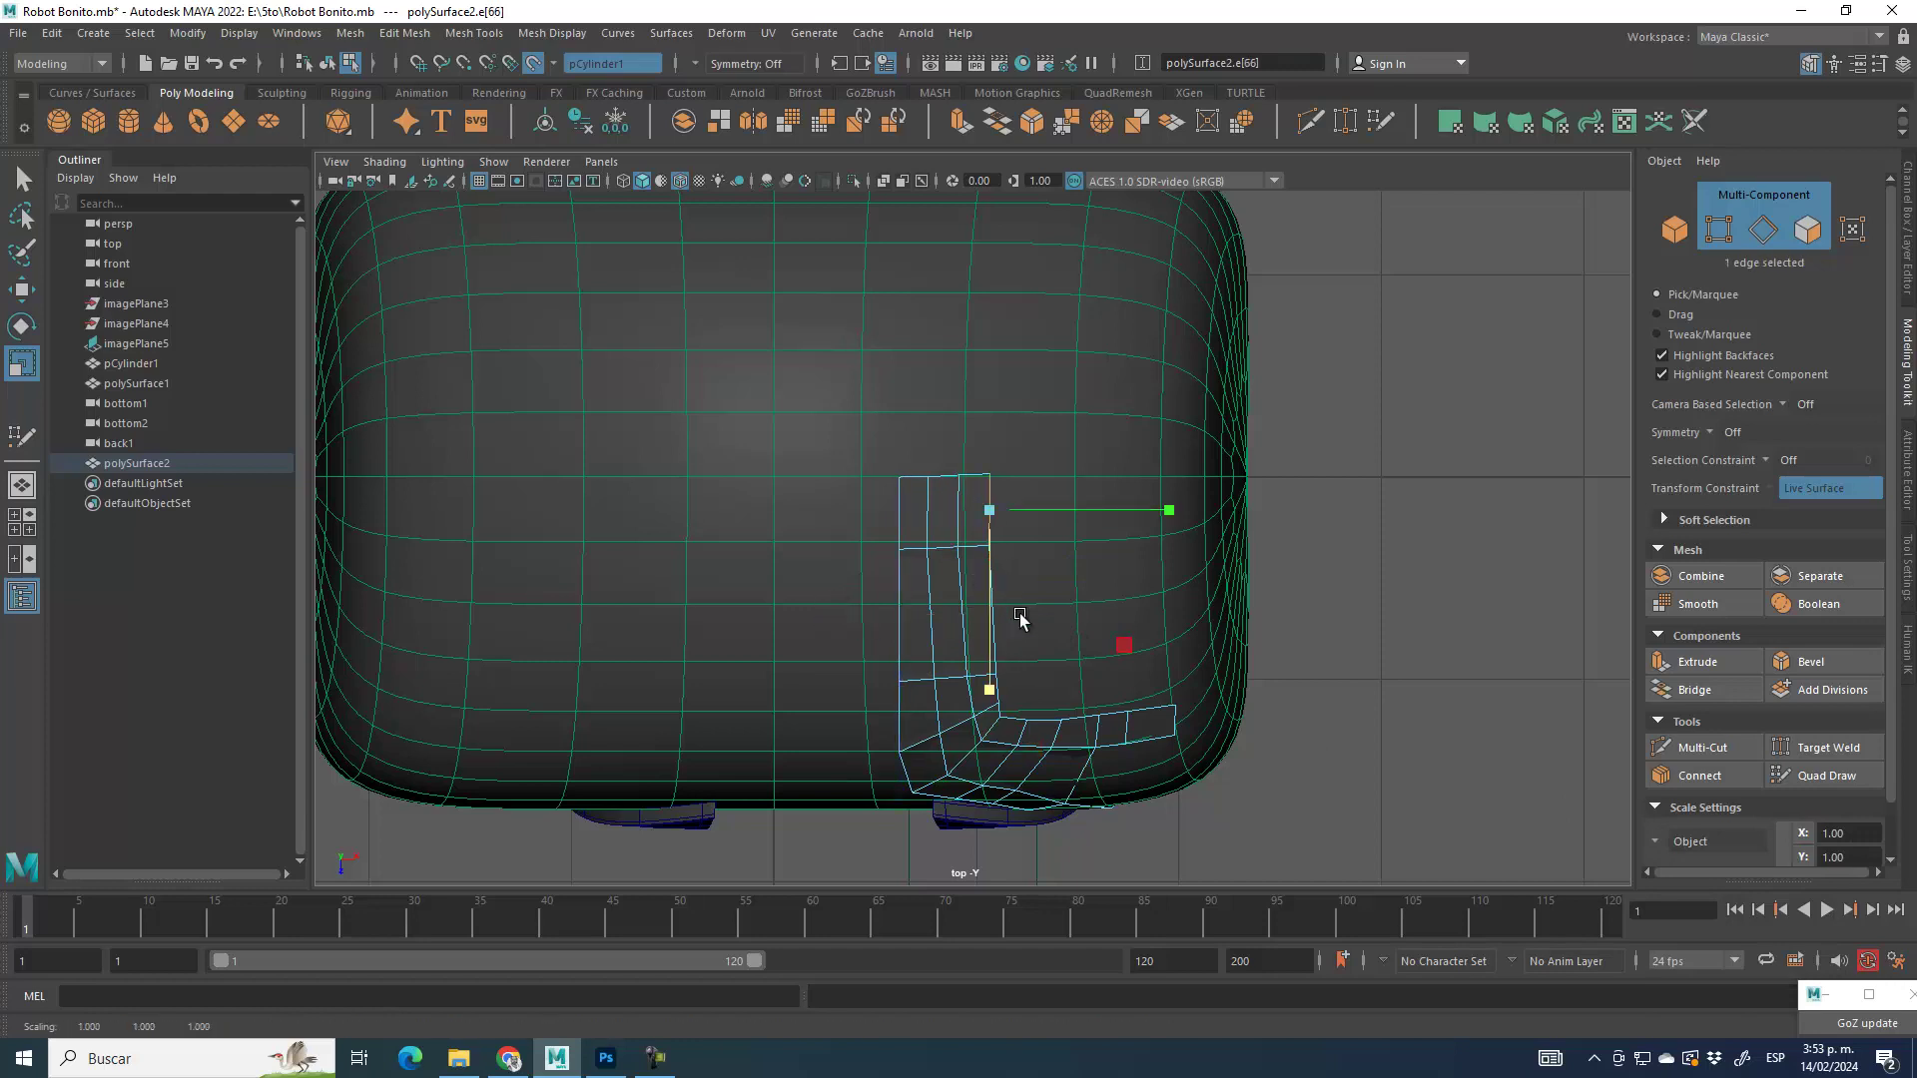
pyautogui.click(1009, 685)
pyautogui.keyDown('shift'); pyautogui.click(999, 644); pyautogui.keyUp('shift')
pyautogui.keyDown('shift'); pyautogui.click(996, 526); pyautogui.keyUp('shift')
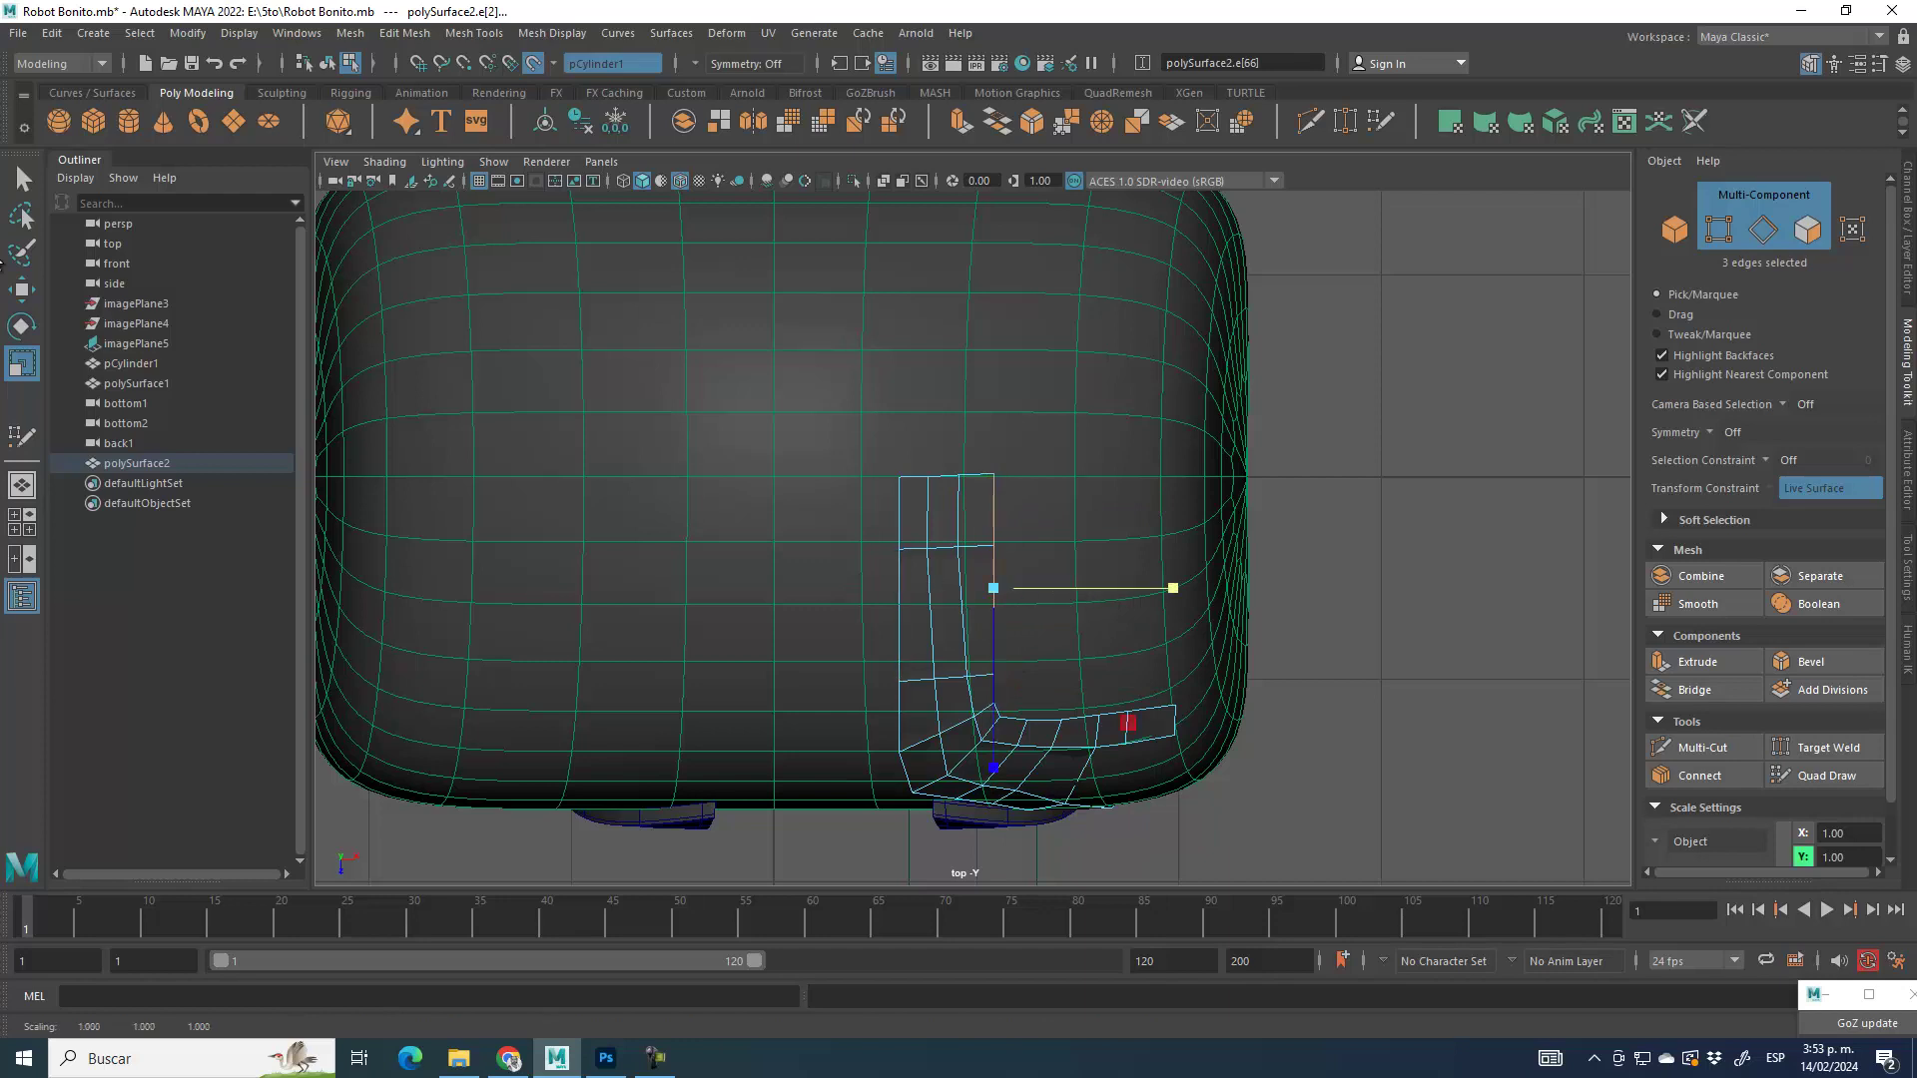
pyautogui.press('w')
pyautogui.scroll(5, 974, 587)
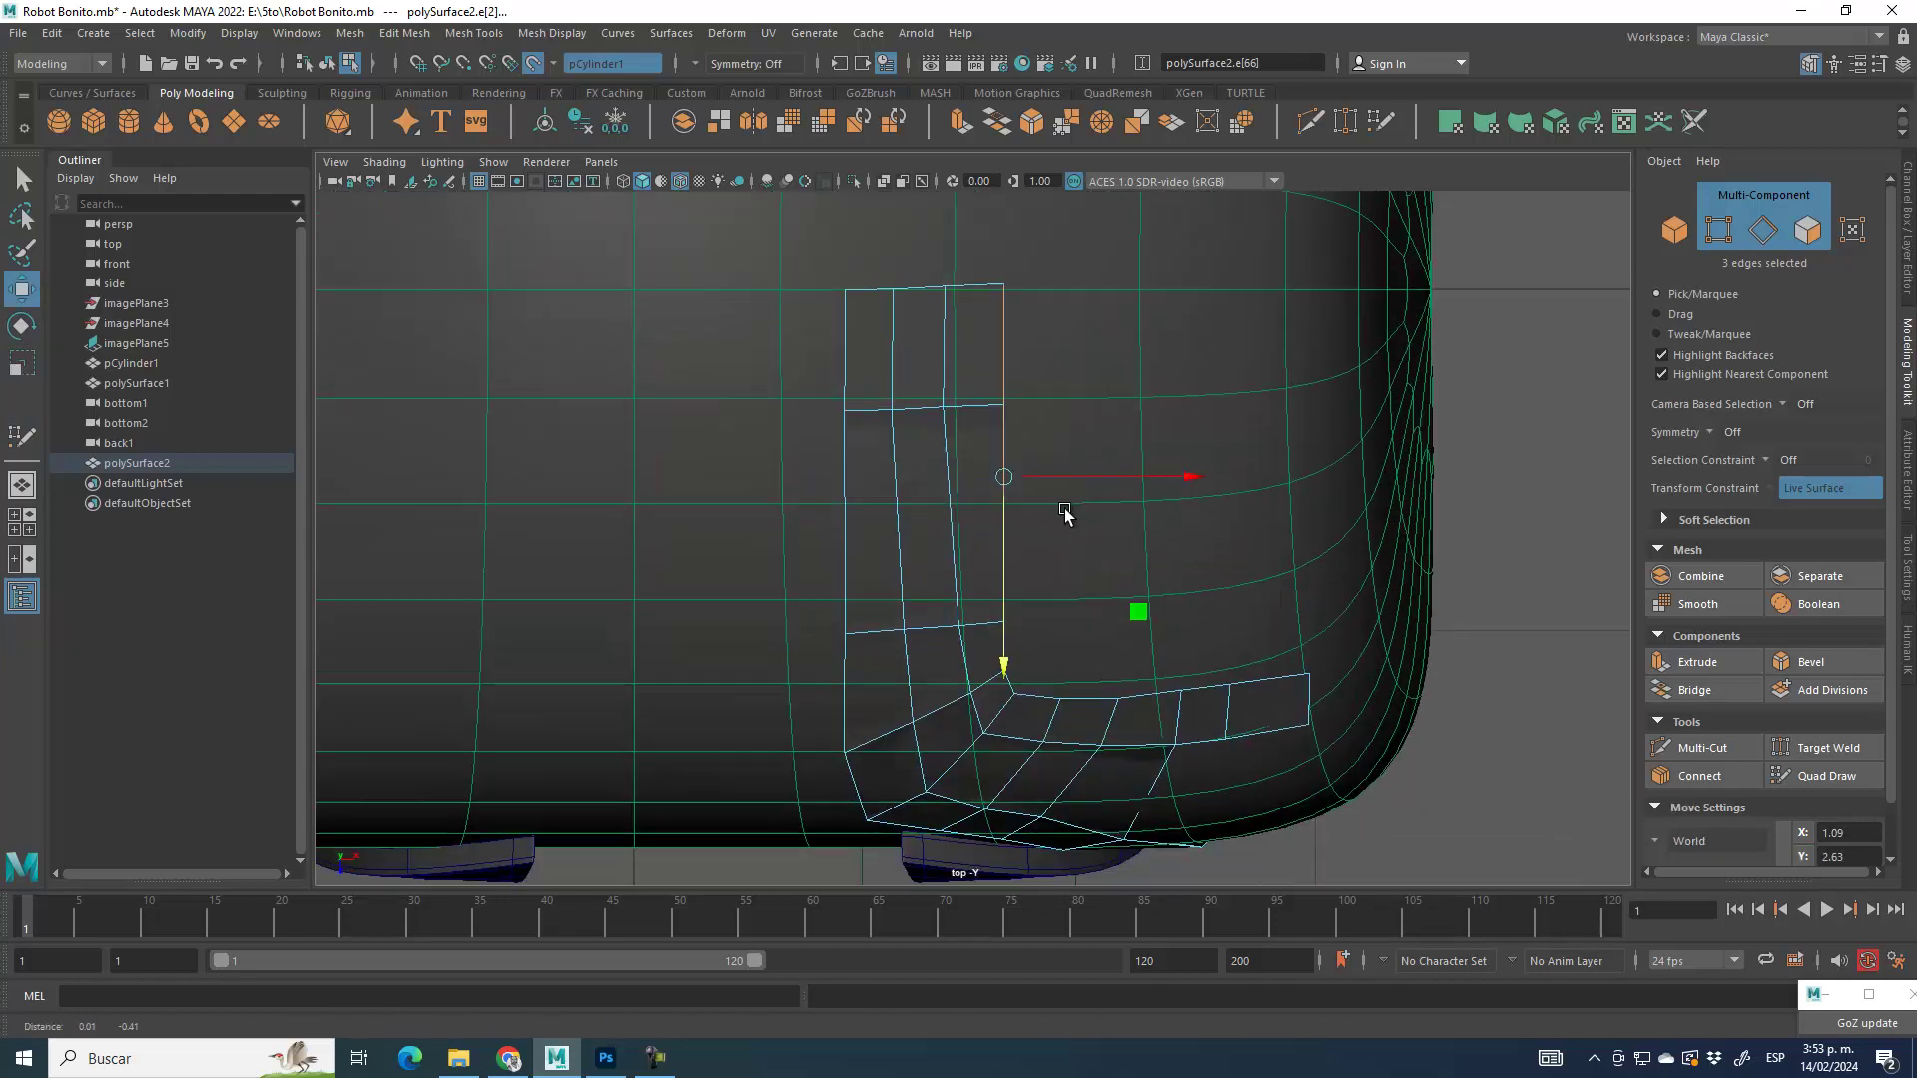
# Step: Straighten the two interior vertex columns of the collar strip by scaling each one flat
pyautogui.click(1724, 229)
pyautogui.moveTo(916, 251); pyautogui.dragTo(978, 639)
pyautogui.click(12, 365)
pyautogui.moveTo(1131, 445); pyautogui.dragTo(838, 442)
pyautogui.moveTo(879, 266); pyautogui.dragTo(934, 649)
pyautogui.moveTo(1074, 446); pyautogui.dragTo(810, 447)
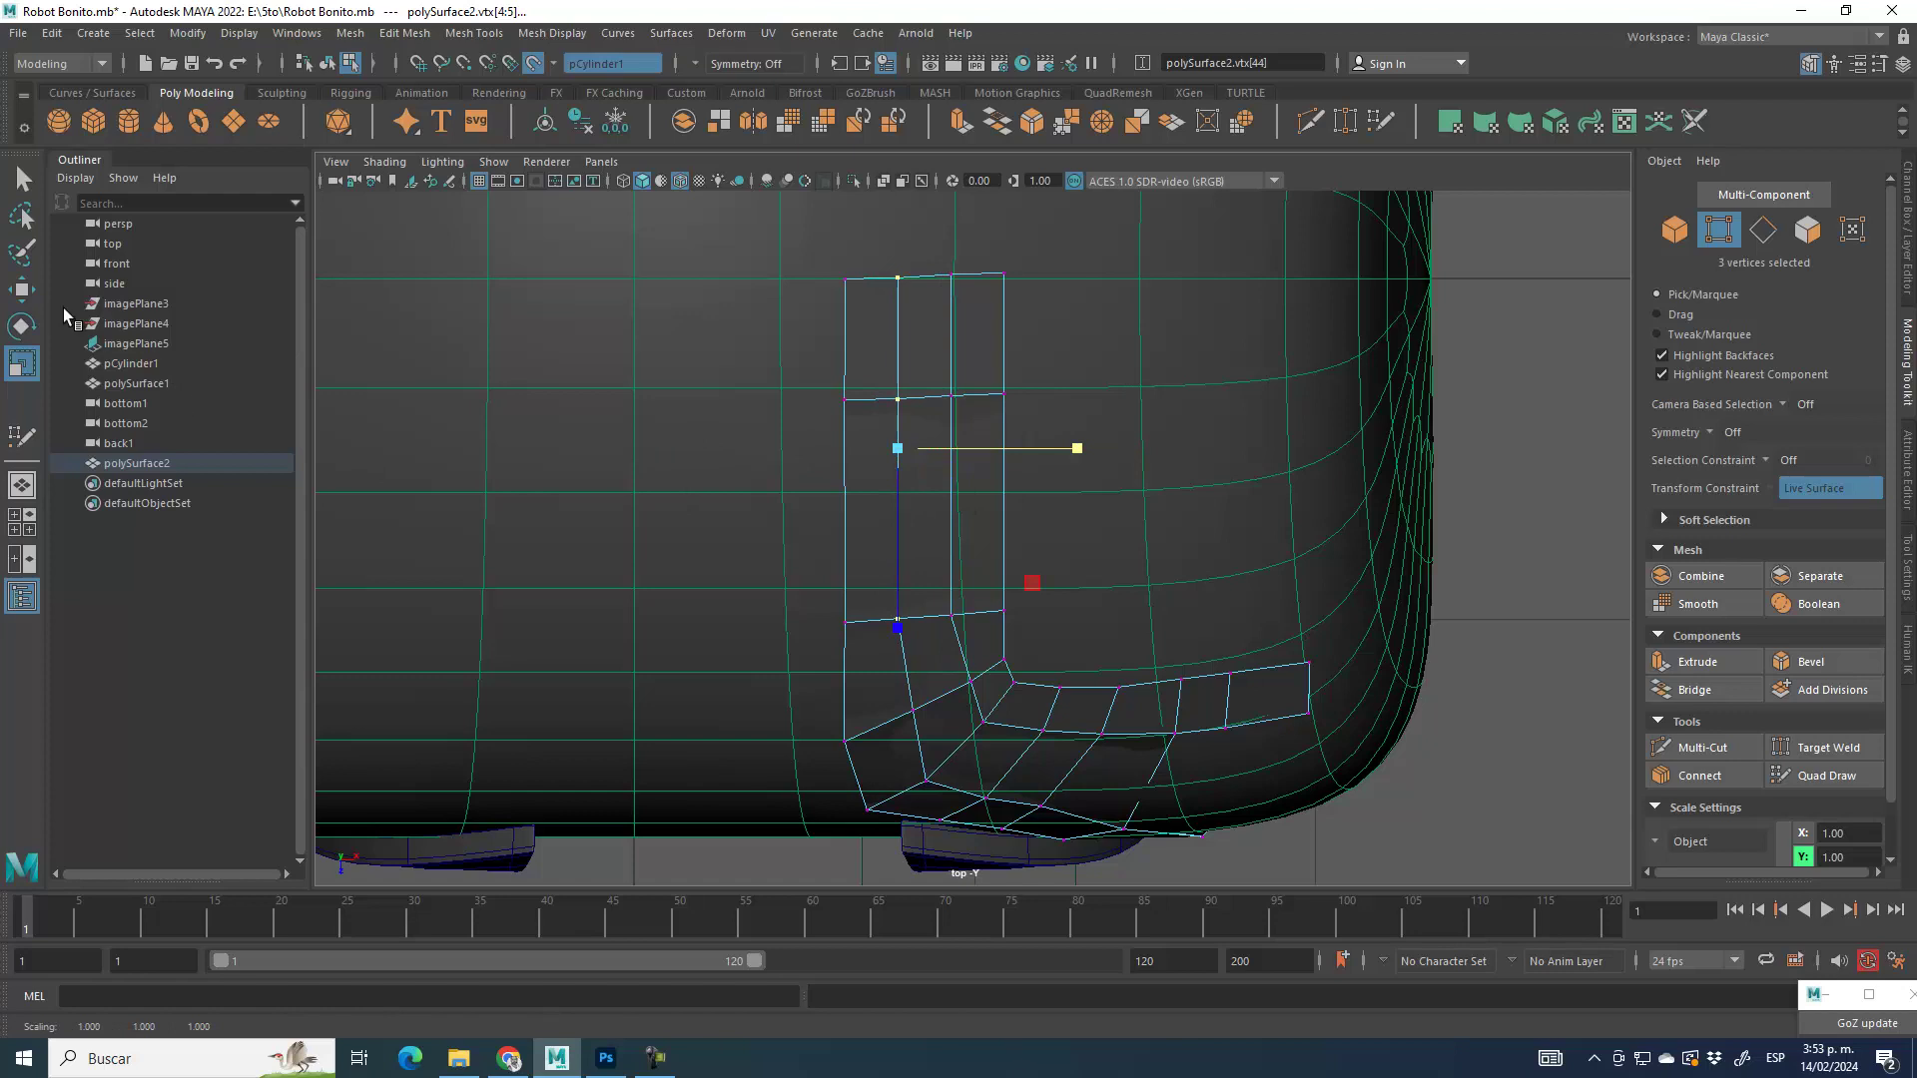
# Step: Move the collar strip's inner border vertices slightly outward and reposition the two interior vertices at the bend
pyautogui.click(22, 289)
pyautogui.moveTo(815, 287); pyautogui.dragTo(864, 673)
pyautogui.moveTo(964, 458); pyautogui.dragTo(945, 454)
pyautogui.moveTo(957, 672)
pyautogui.mouseDown()
pyautogui.moveTo(979, 698)
pyautogui.moveTo(959, 686)
pyautogui.mouseUp()
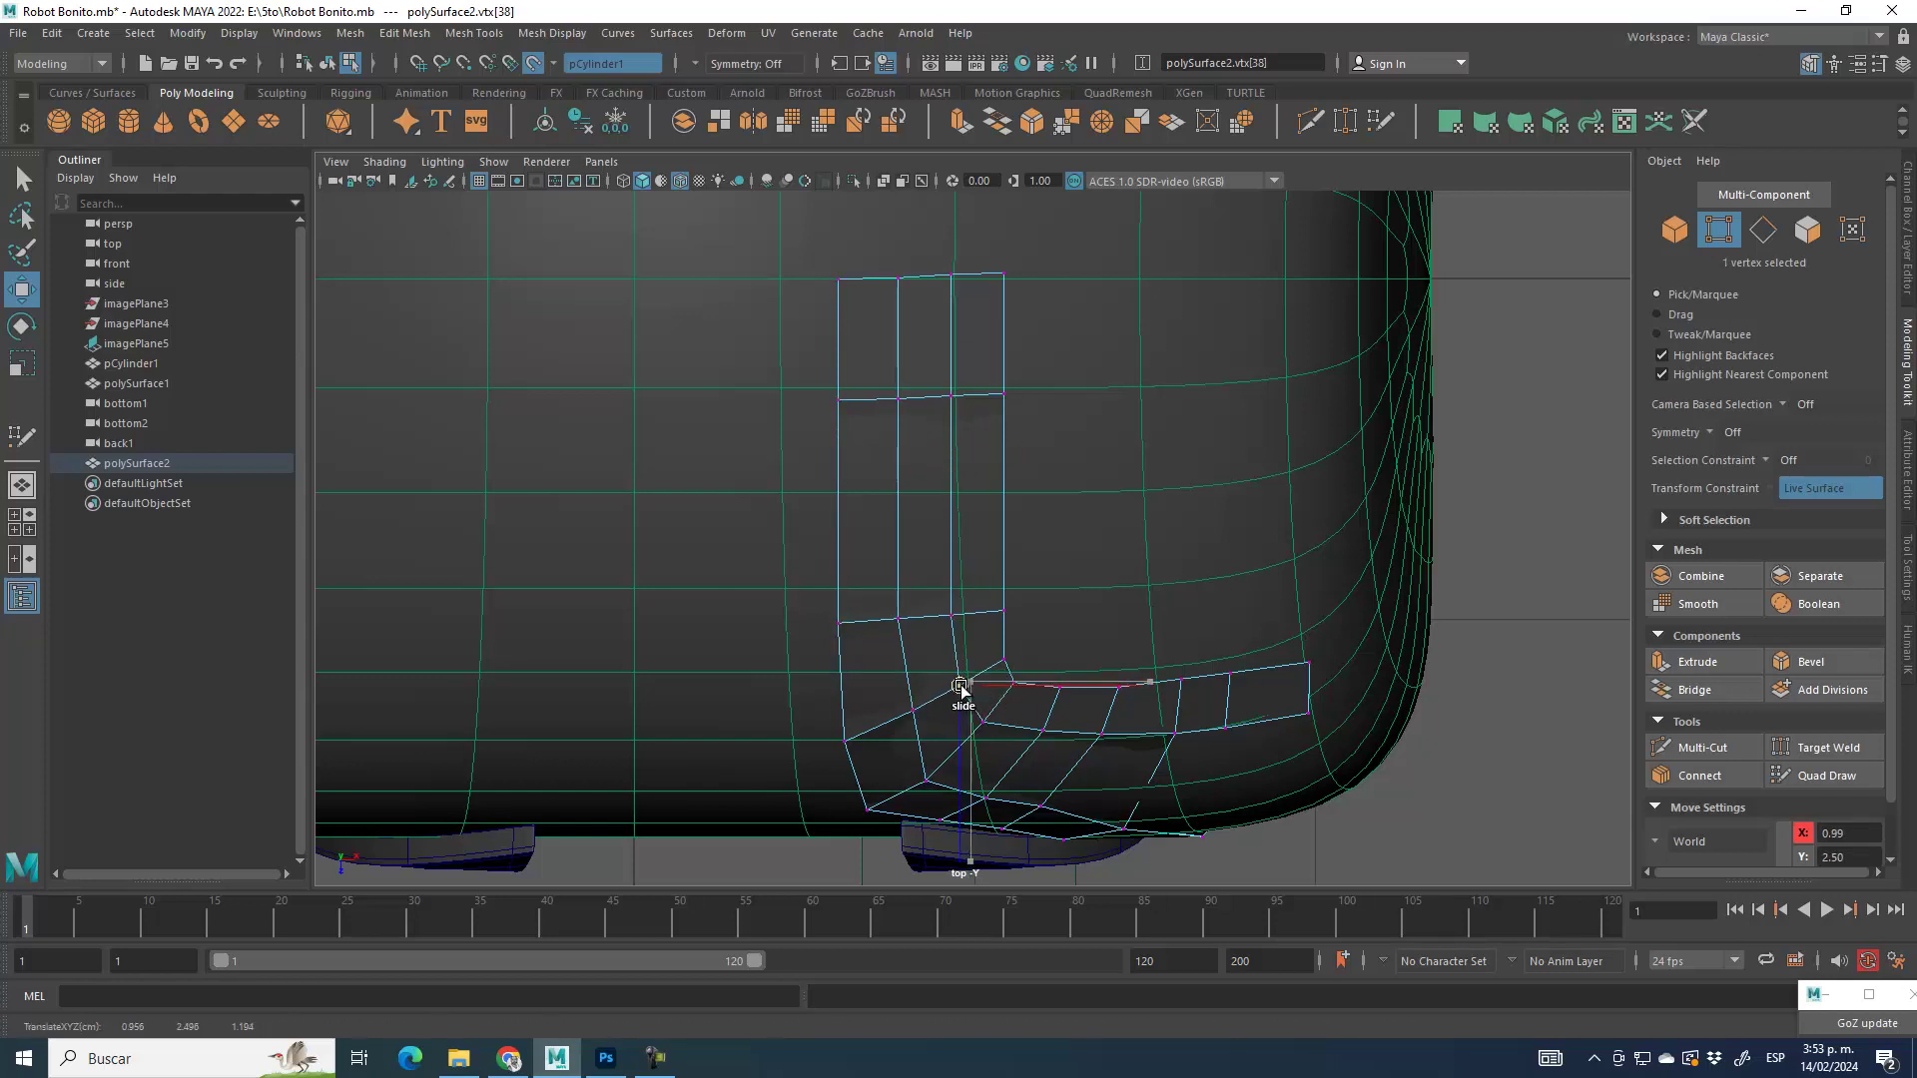
pyautogui.click(902, 713)
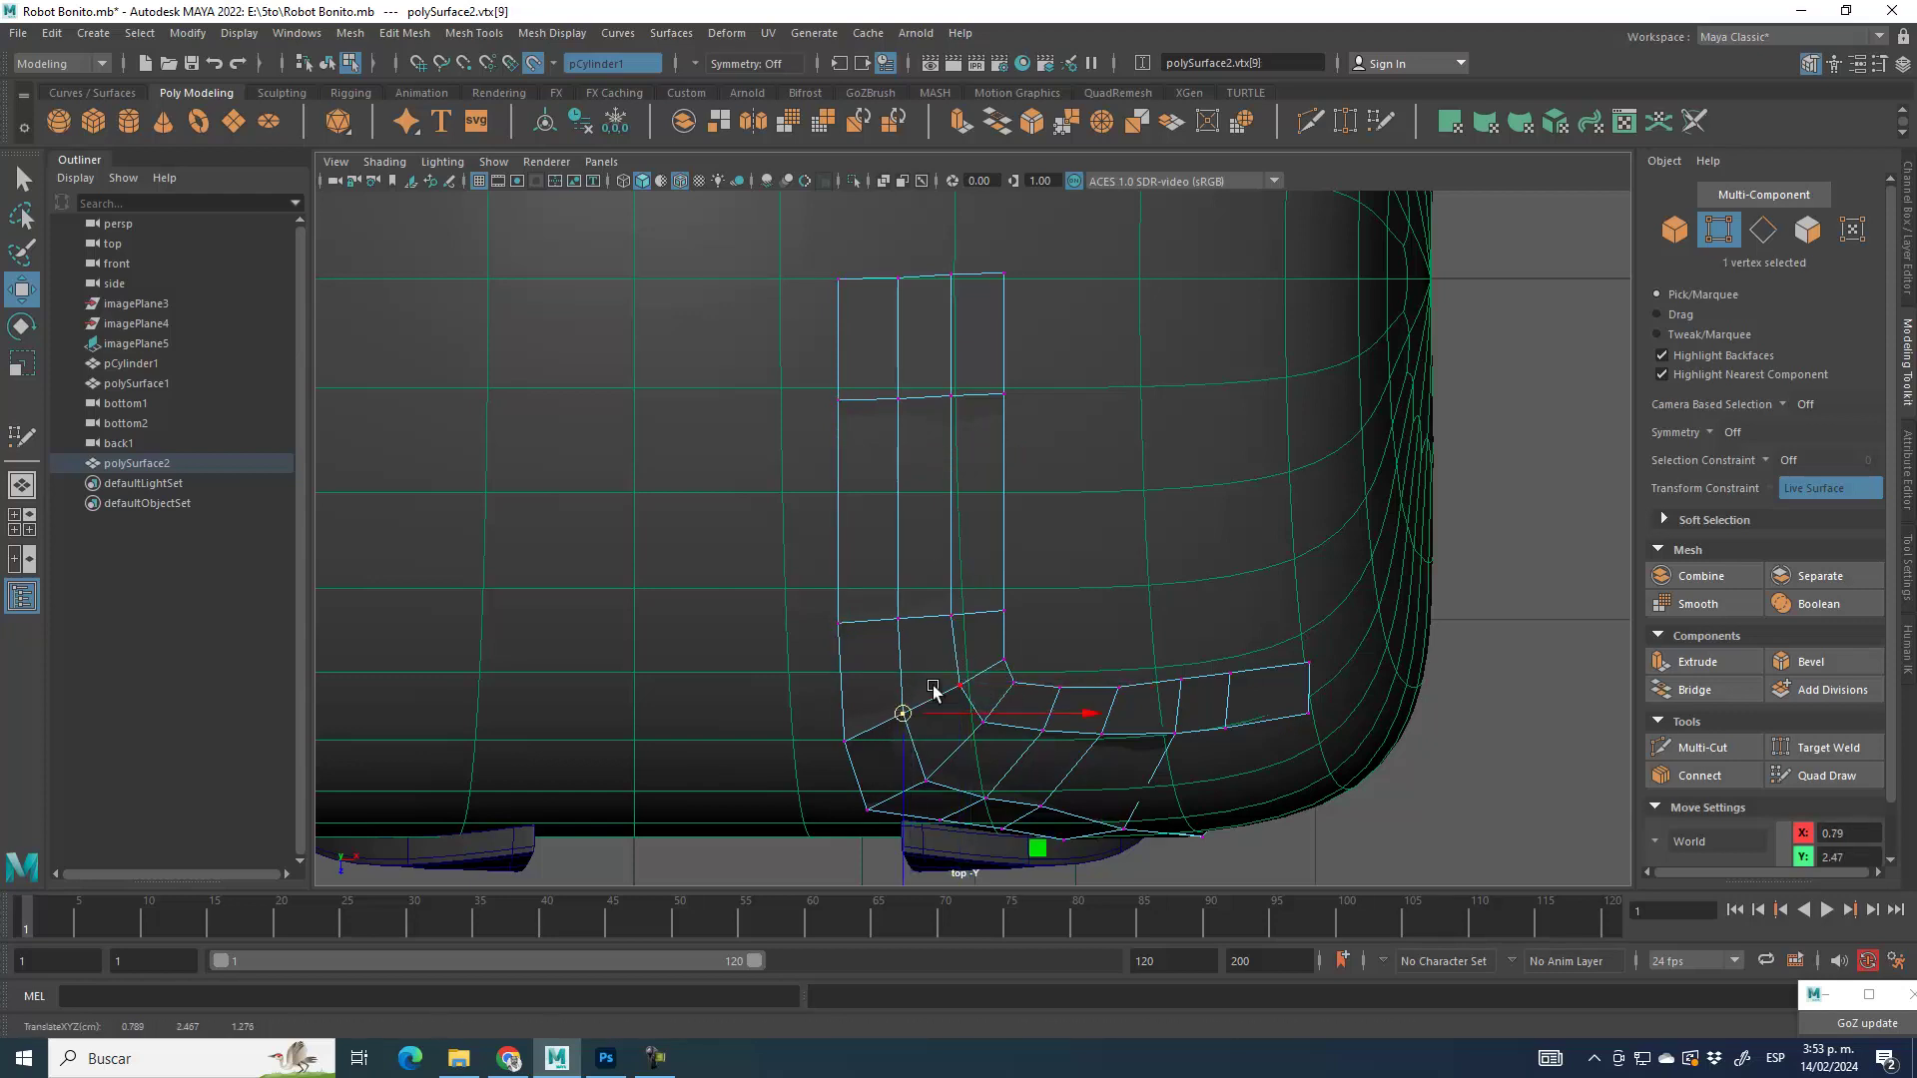
# Step: Level the two rearmost vertex rows of the collar strip by scaling them flat, and select the third row
pyautogui.moveTo(819, 255); pyautogui.dragTo(1007, 301)
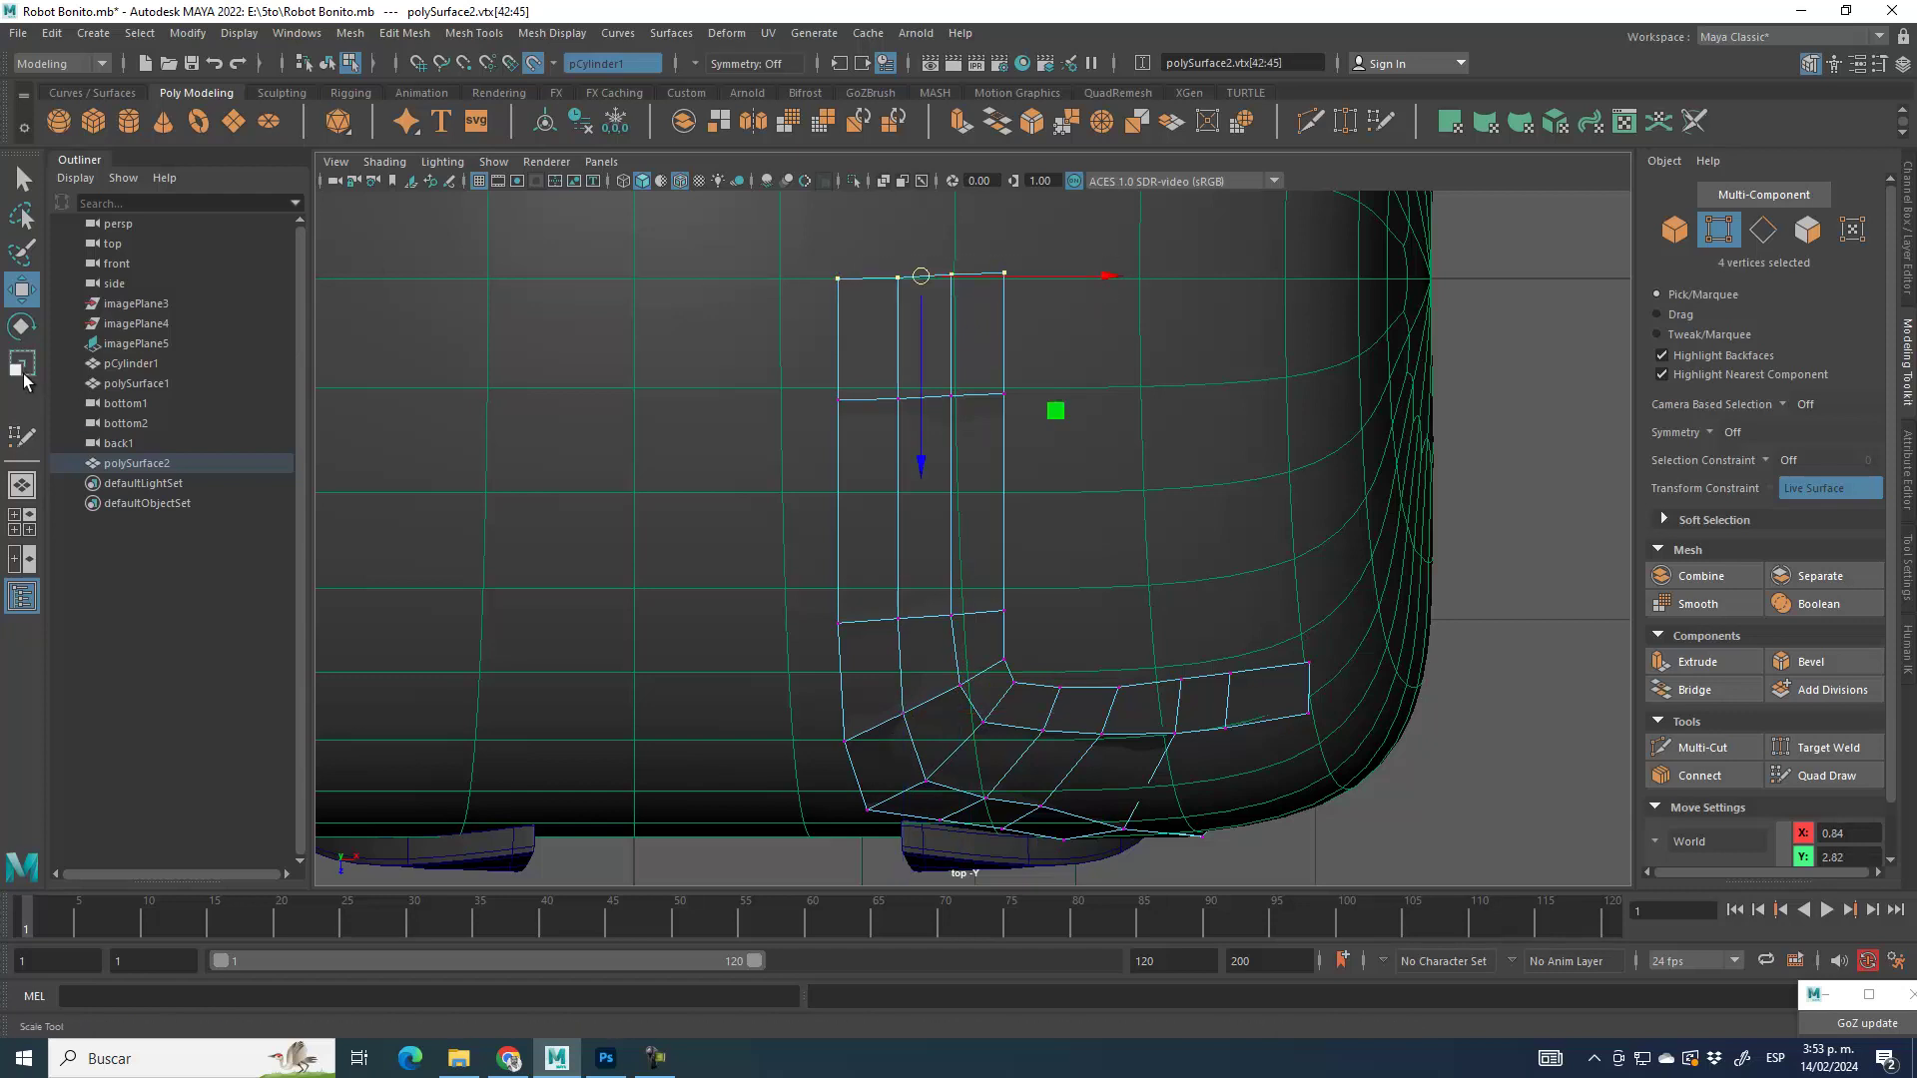
pyautogui.press('r')
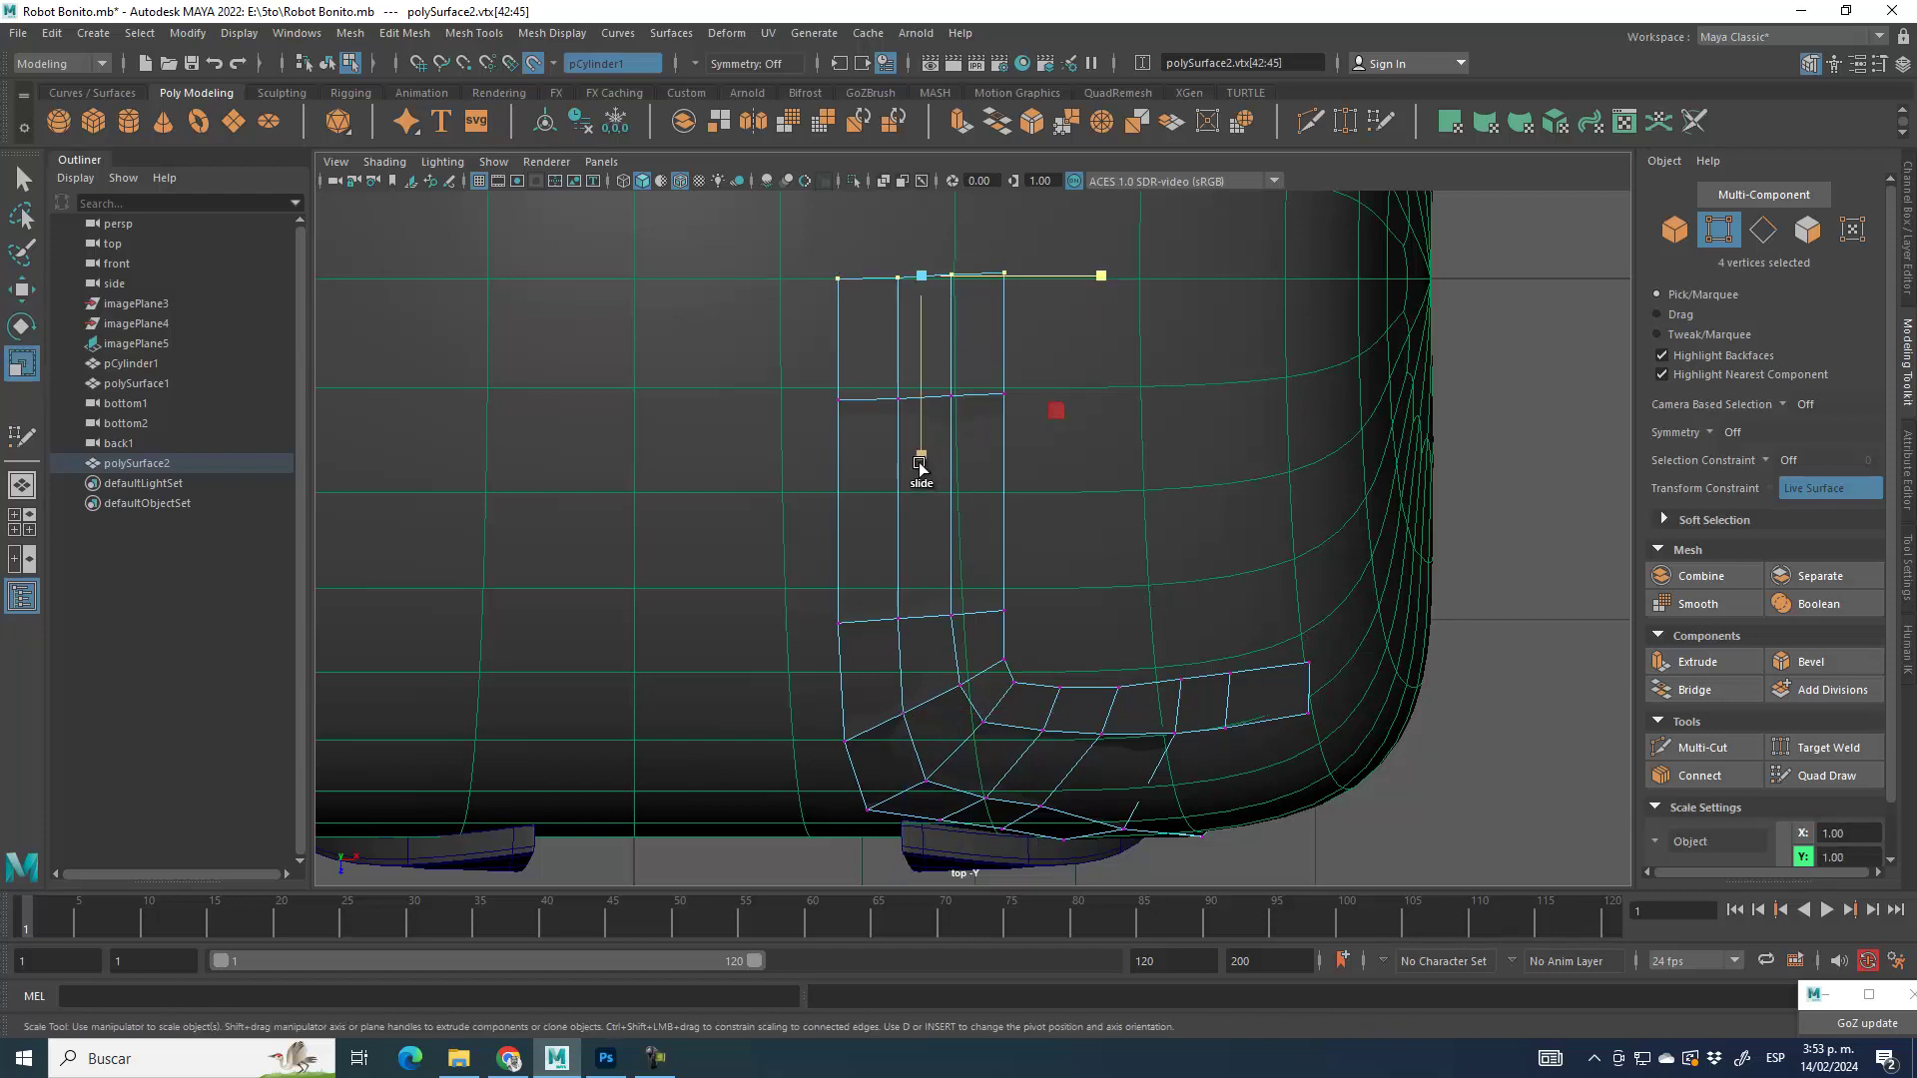
pyautogui.moveTo(771, 373); pyautogui.dragTo(1019, 424)
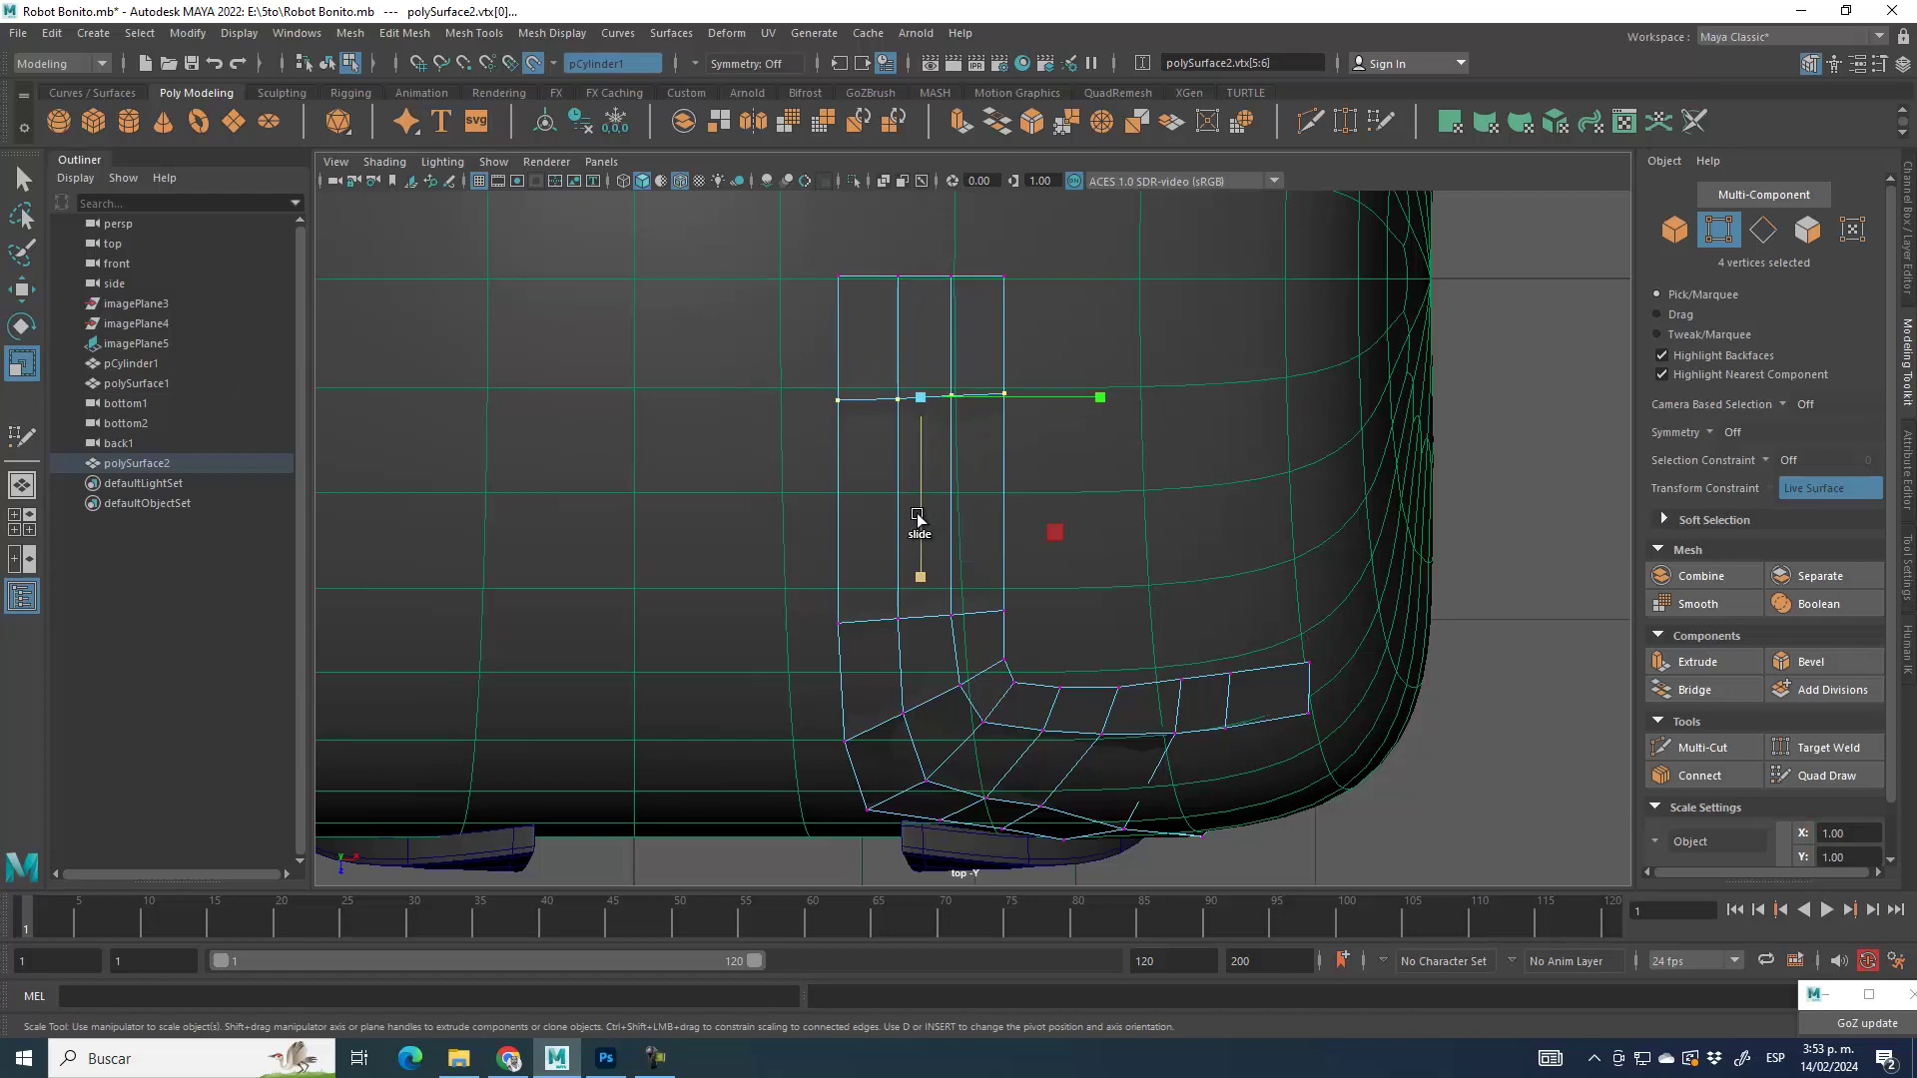
pyautogui.moveTo(787, 590); pyautogui.dragTo(1046, 654)
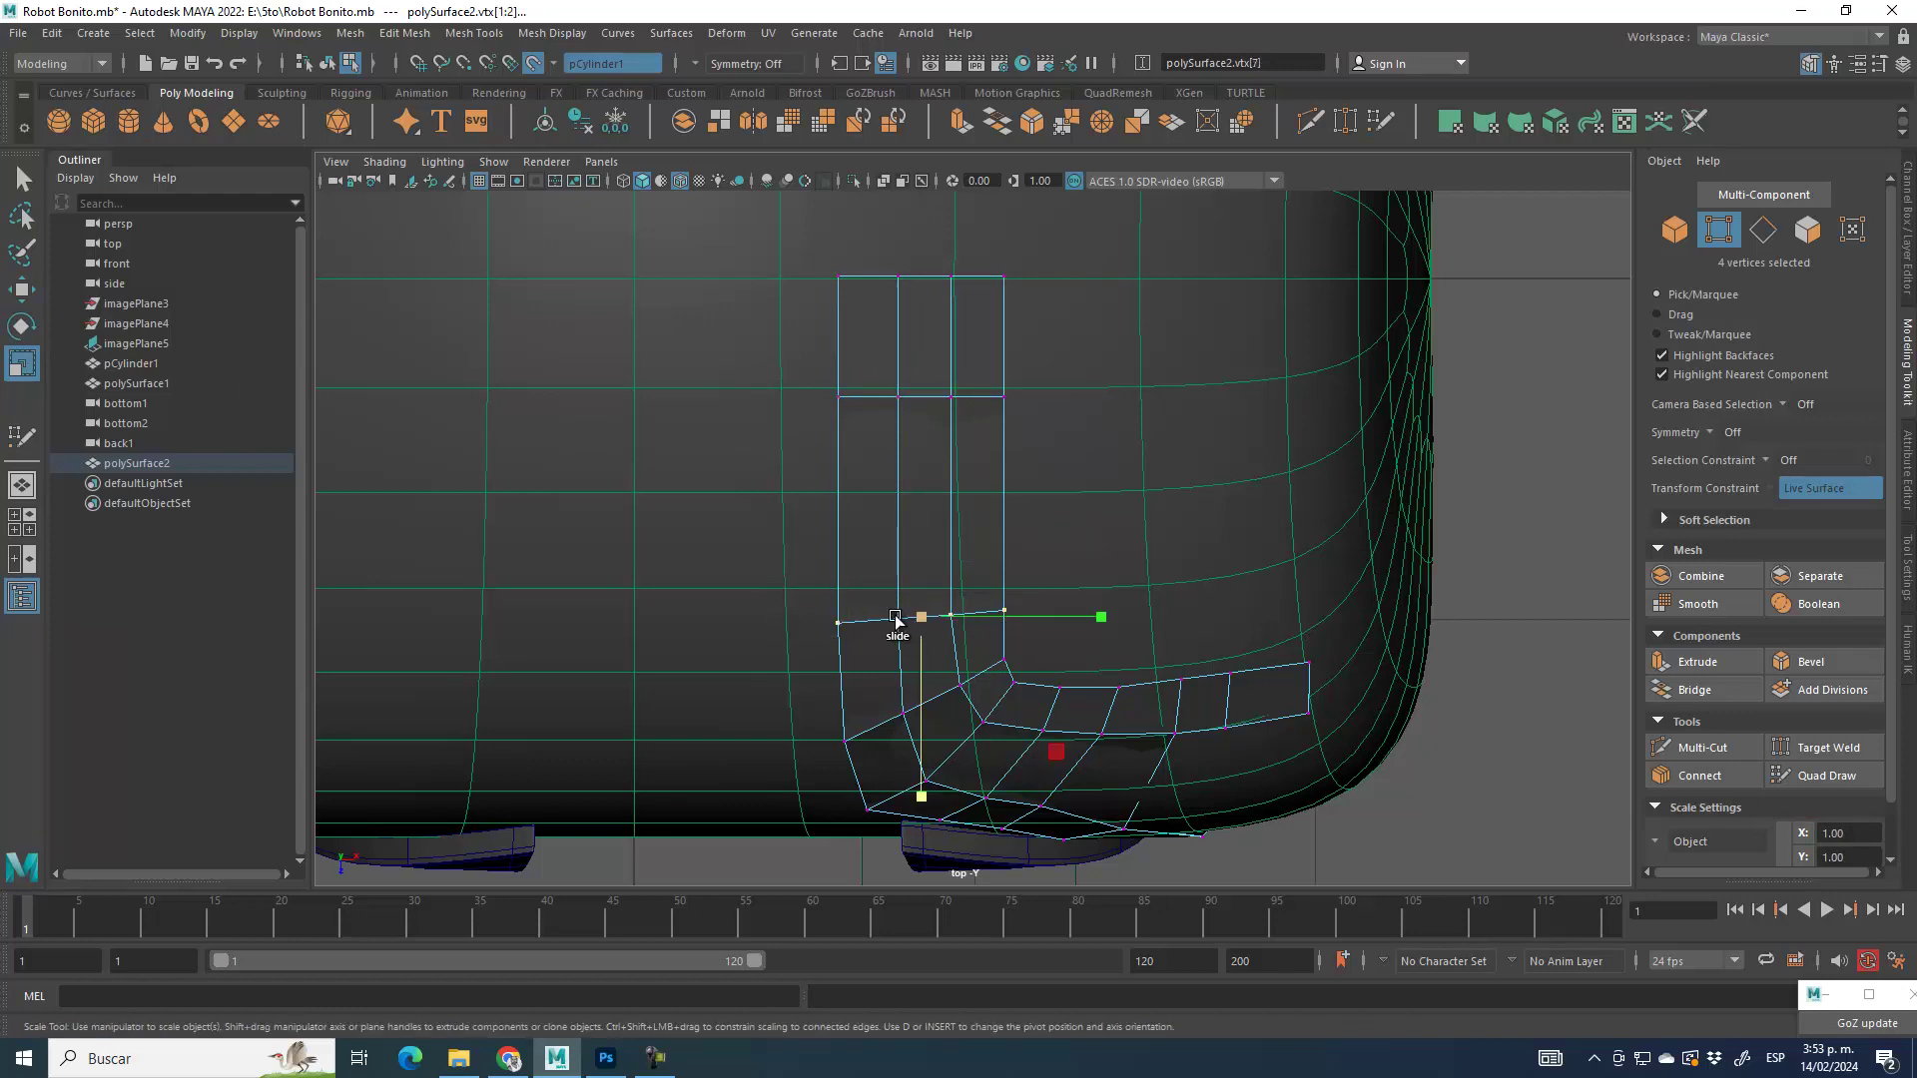
# Step: Insert an edge loop across the collar strip's long middle row of quads with Quad Draw
pyautogui.click(1763, 230)
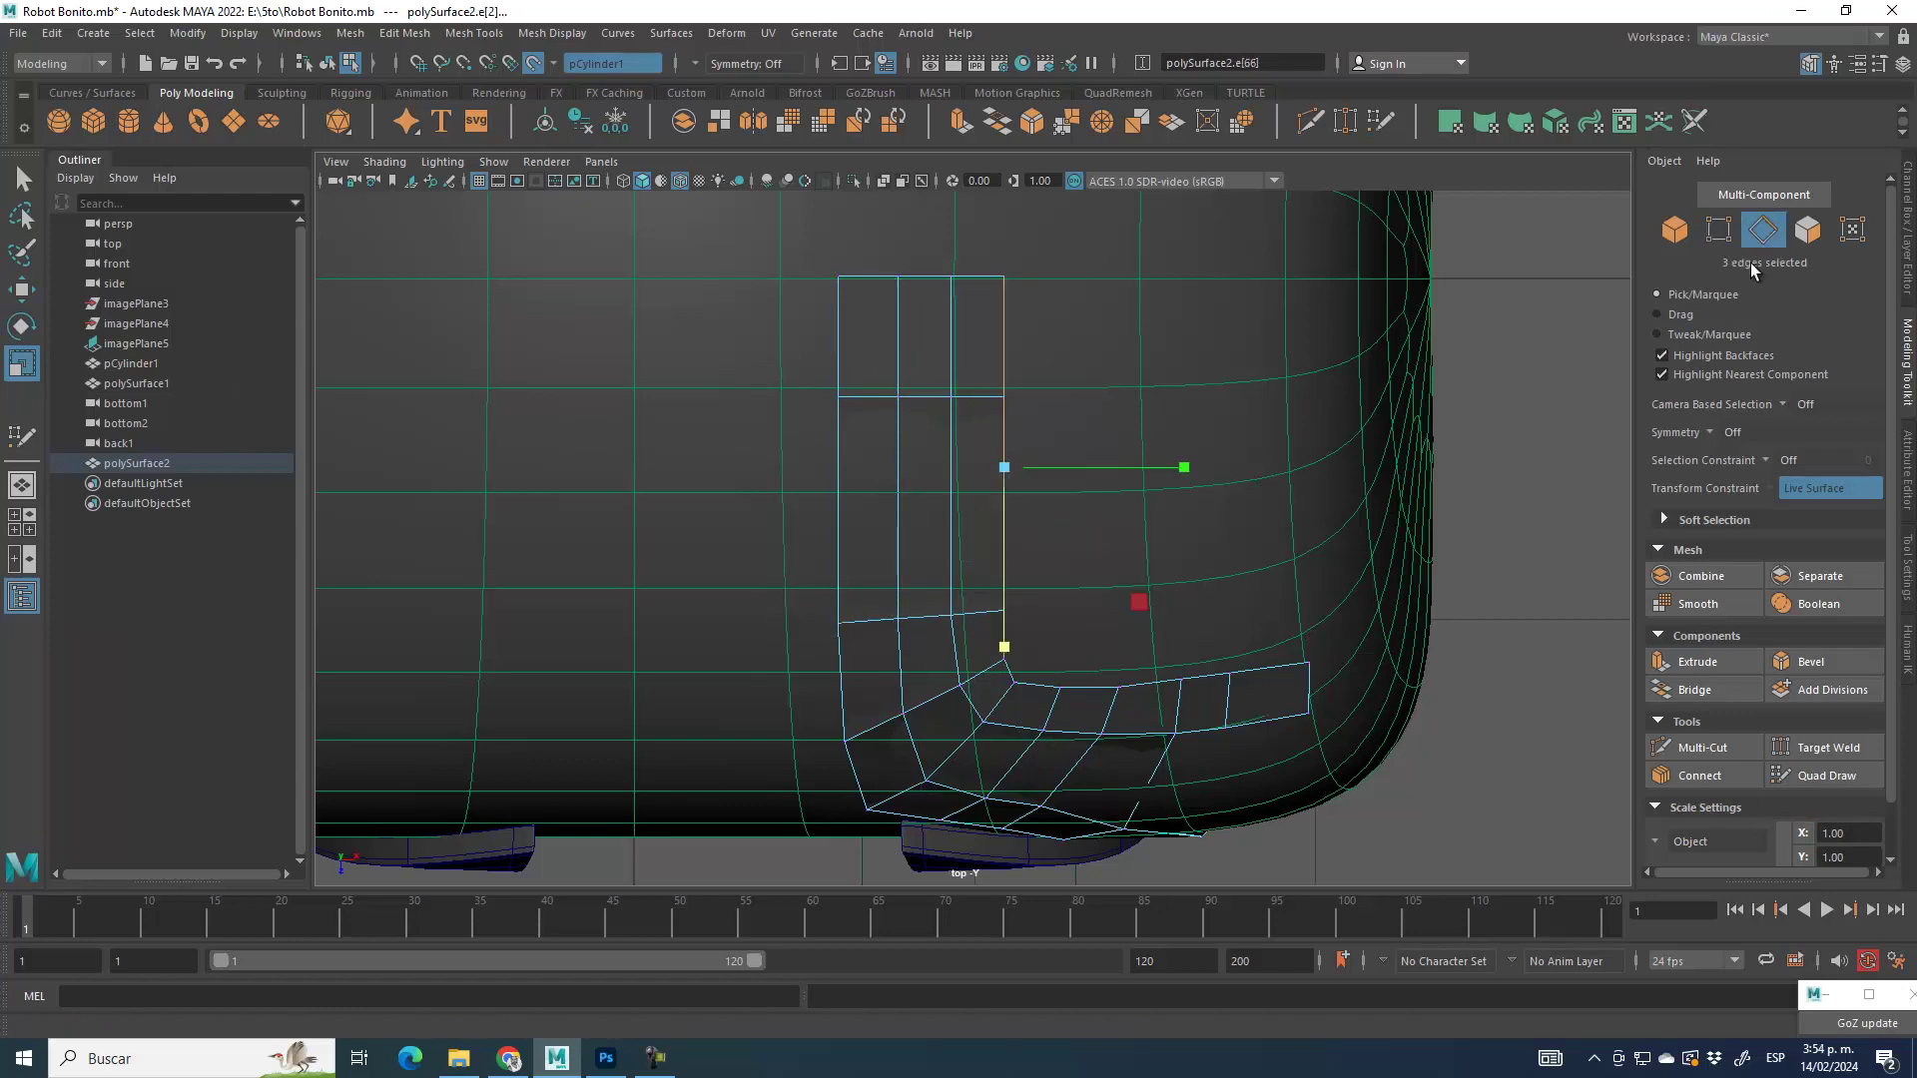
pyautogui.click(1837, 776)
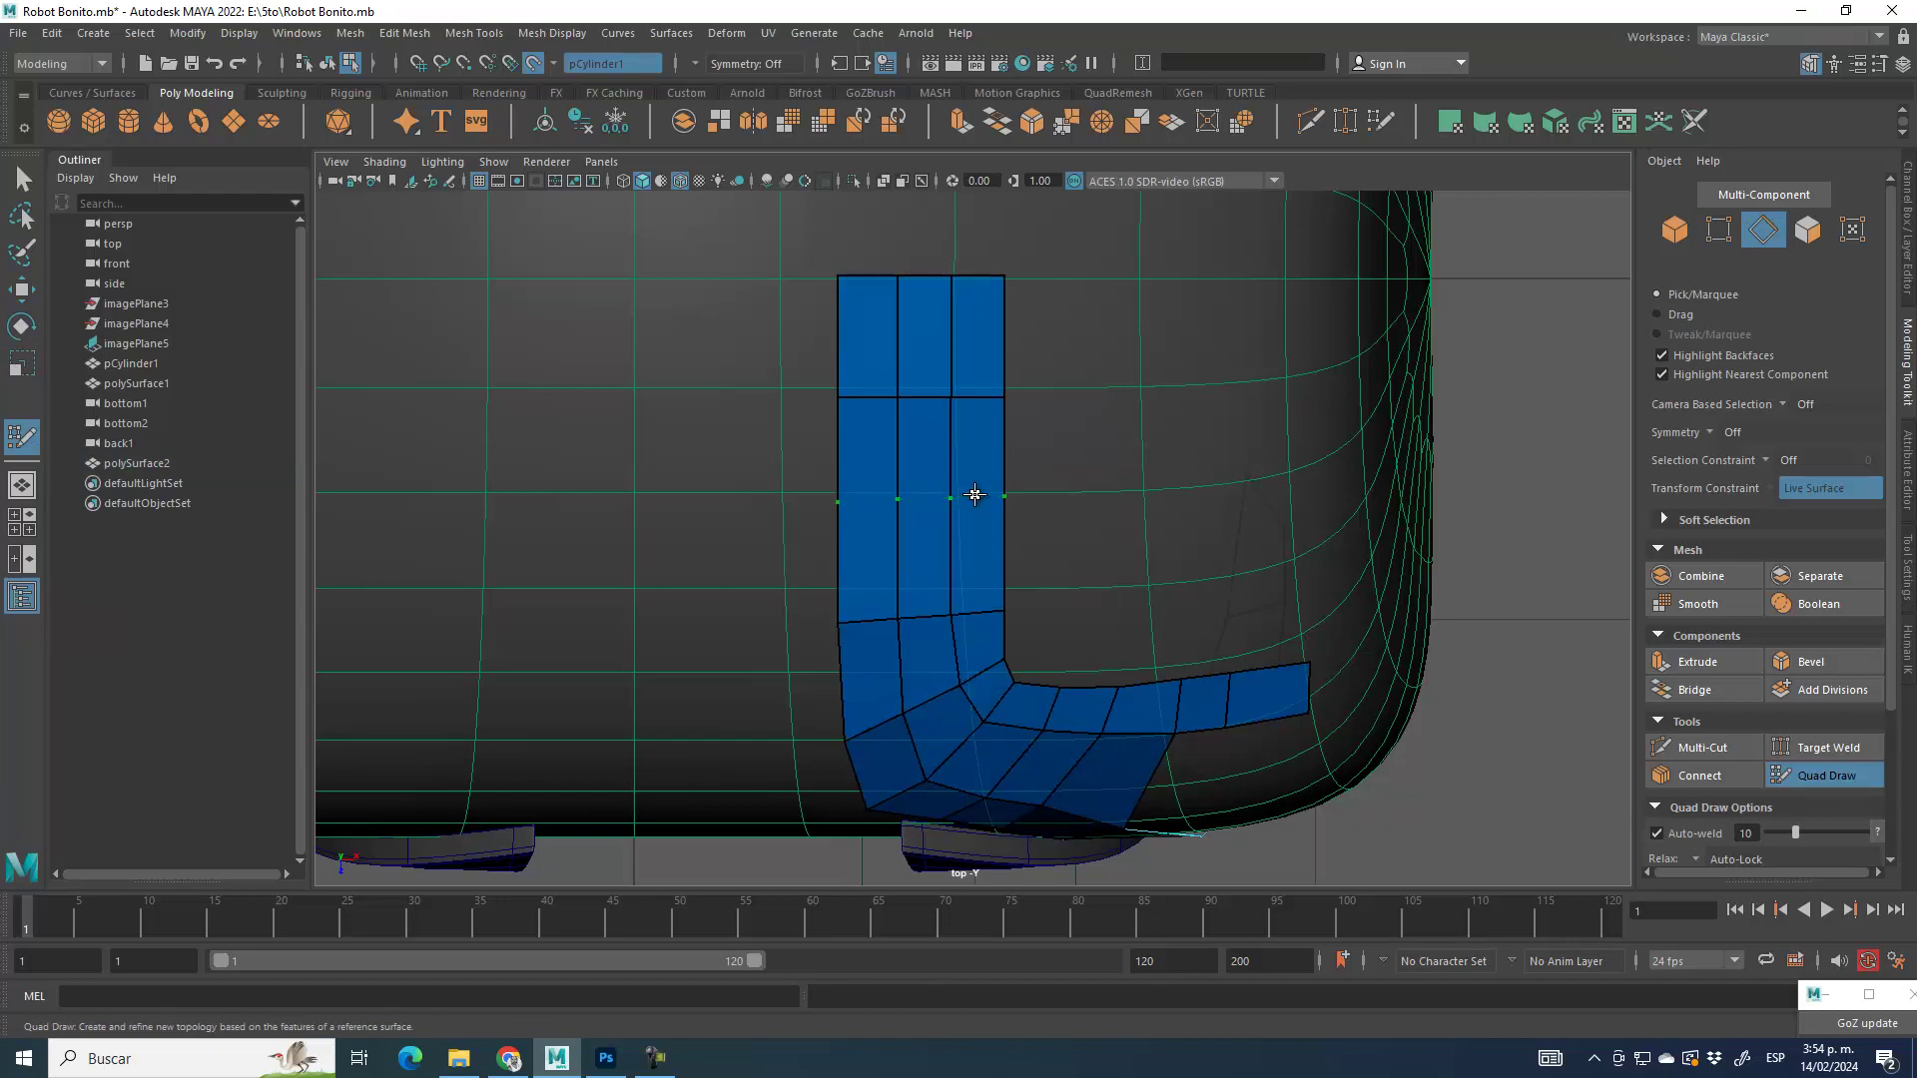
pyautogui.keyDown('alt'); pyautogui.moveTo(1303, 548); pyautogui.dragTo(928, 562, button='middle'); pyautogui.keyUp('alt')
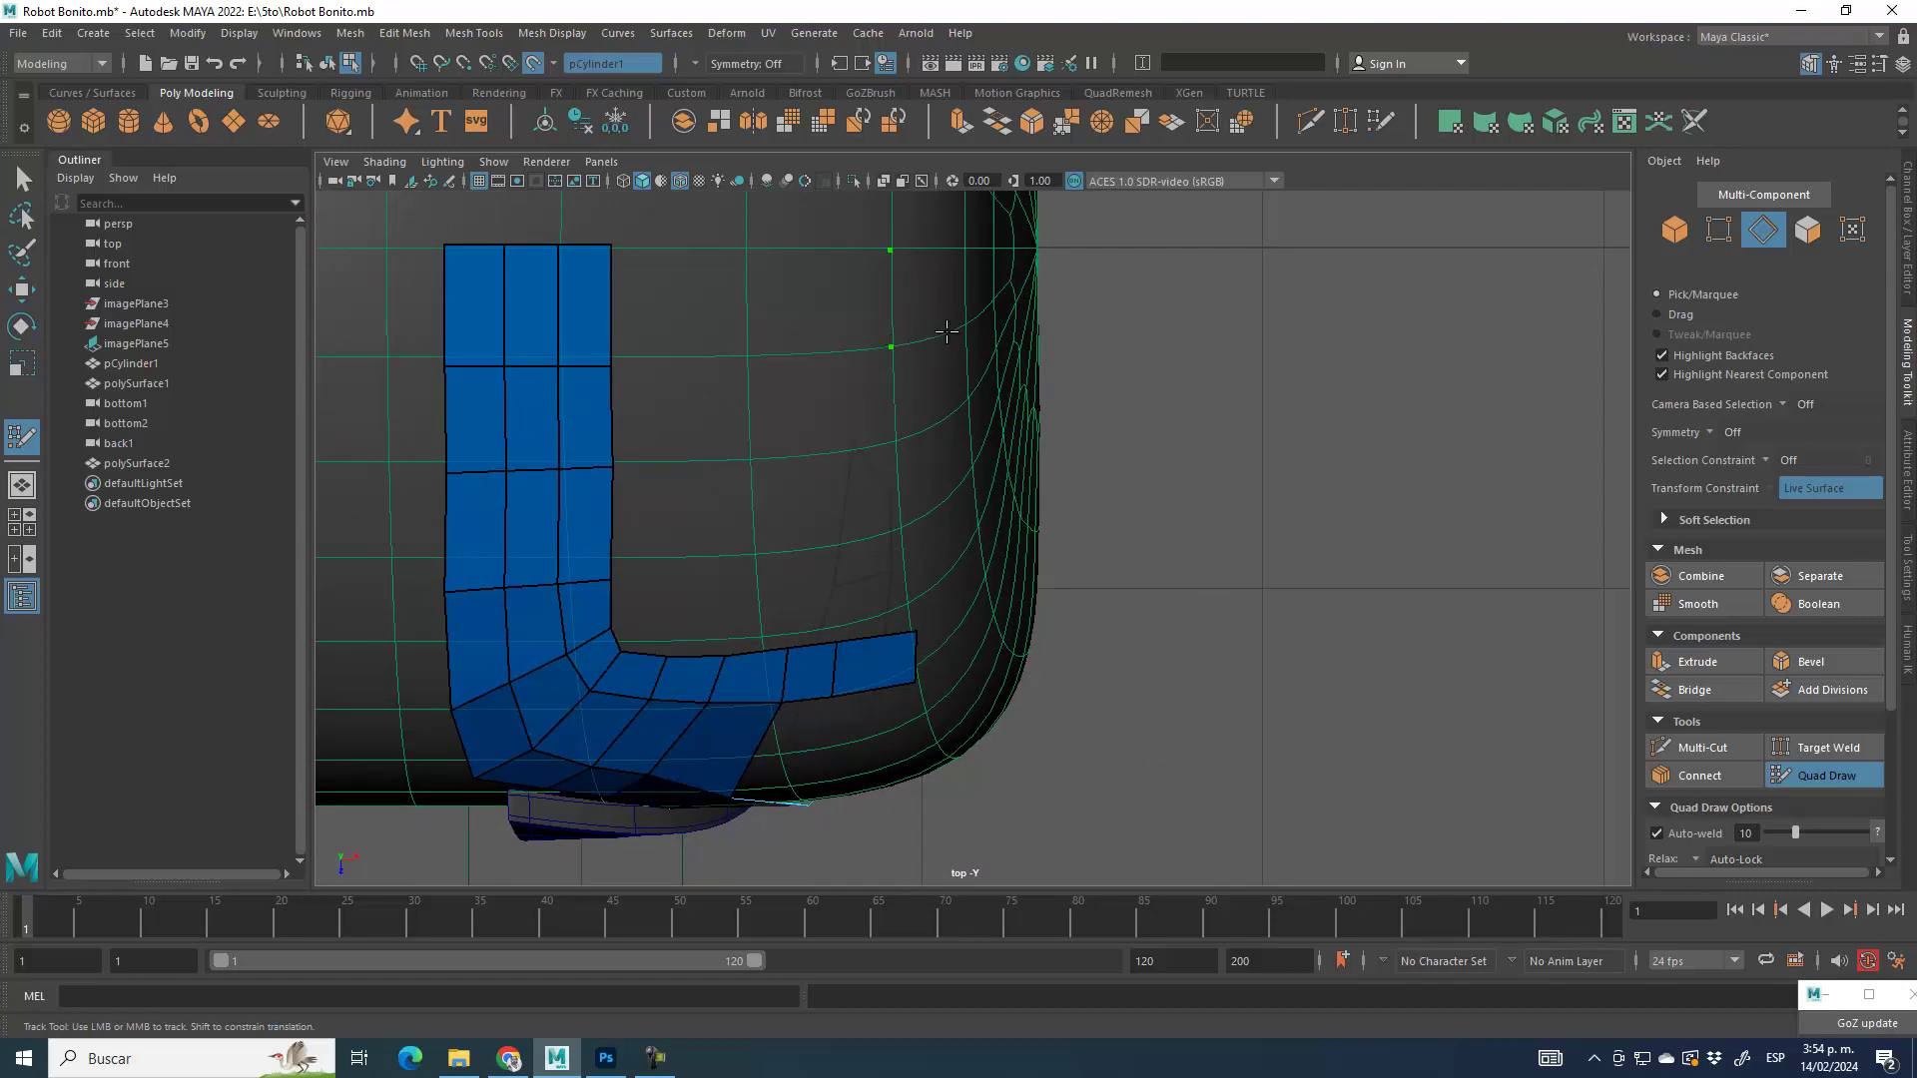
# Step: Build a column of four quads down the body's outer side with Quad Draw, working towards the collar's front strip
pyautogui.click(948, 247)
pyautogui.keyDown('shift'); pyautogui.click(925, 290); pyautogui.keyUp('shift')
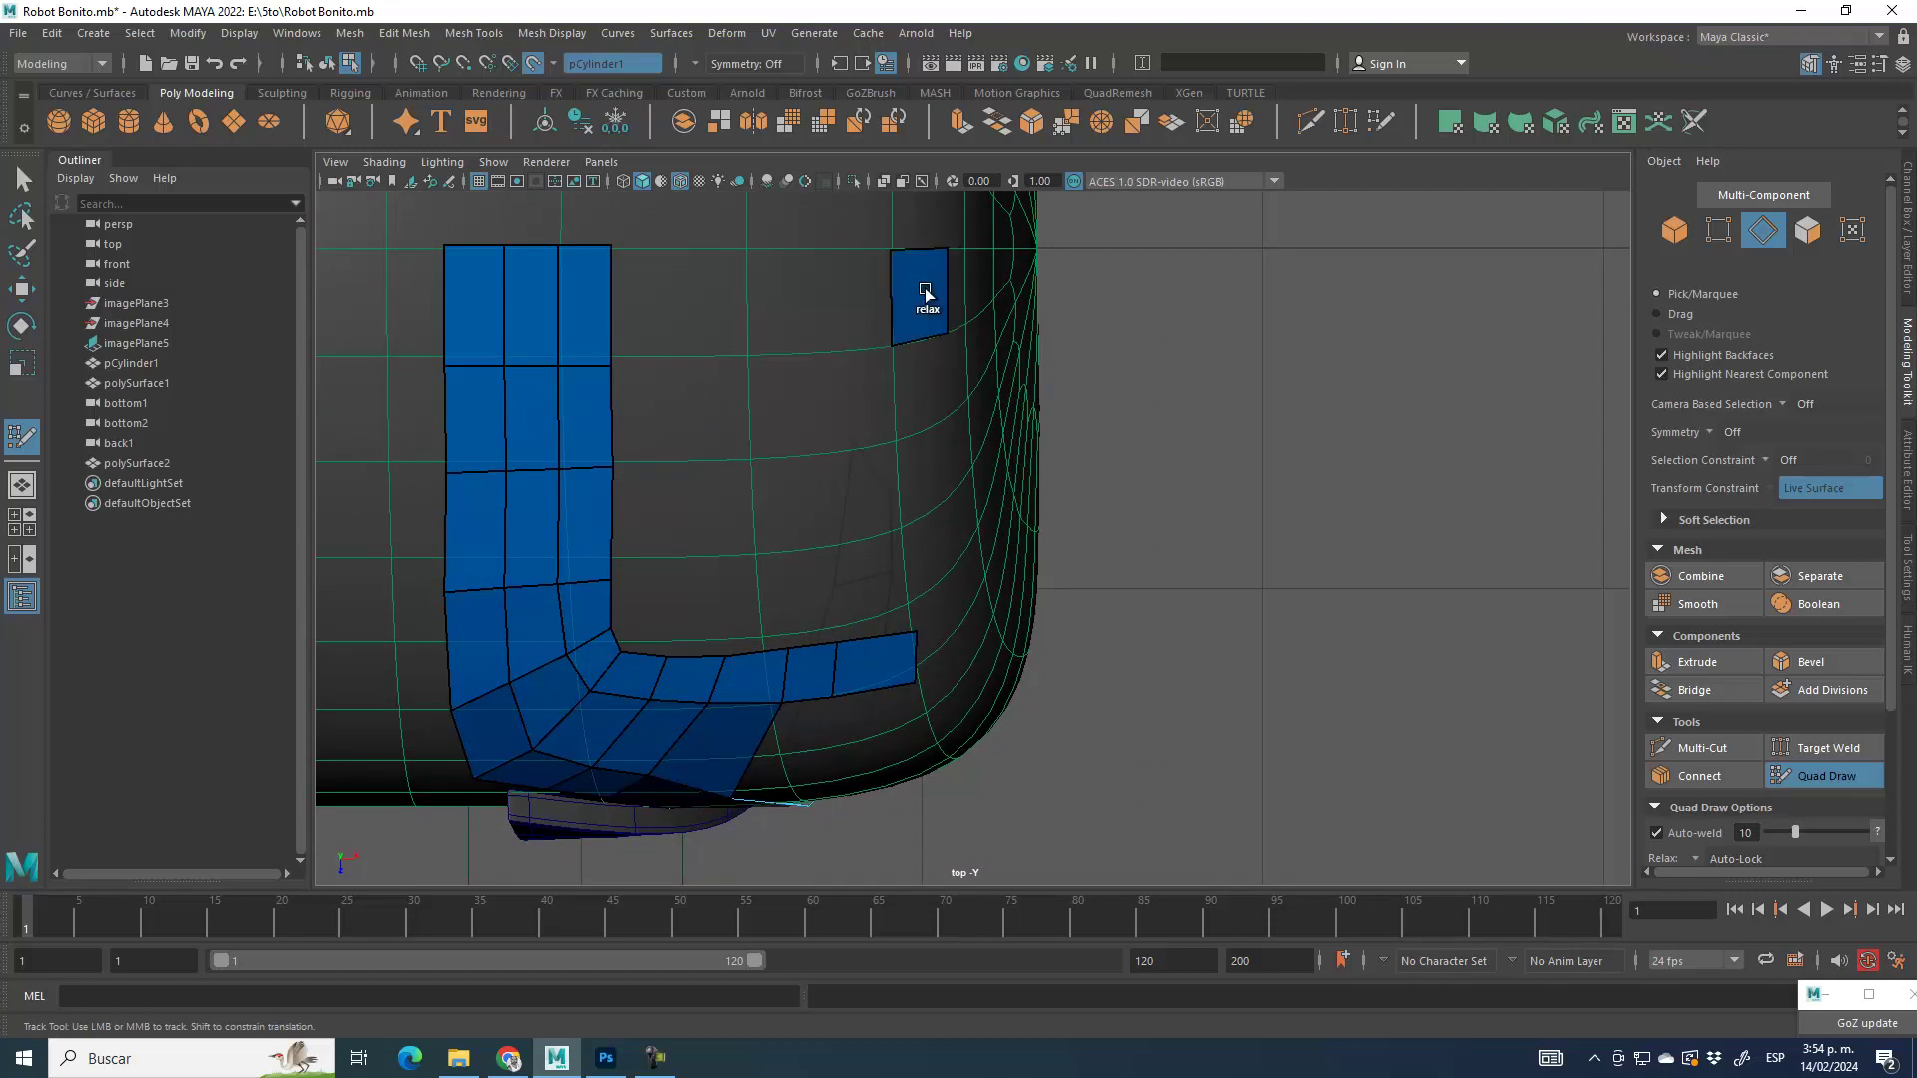
pyautogui.keyDown('shift'); pyautogui.click(934, 379); pyautogui.keyUp('shift')
pyautogui.keyDown('shift'); pyautogui.click(934, 464); pyautogui.keyUp('shift')
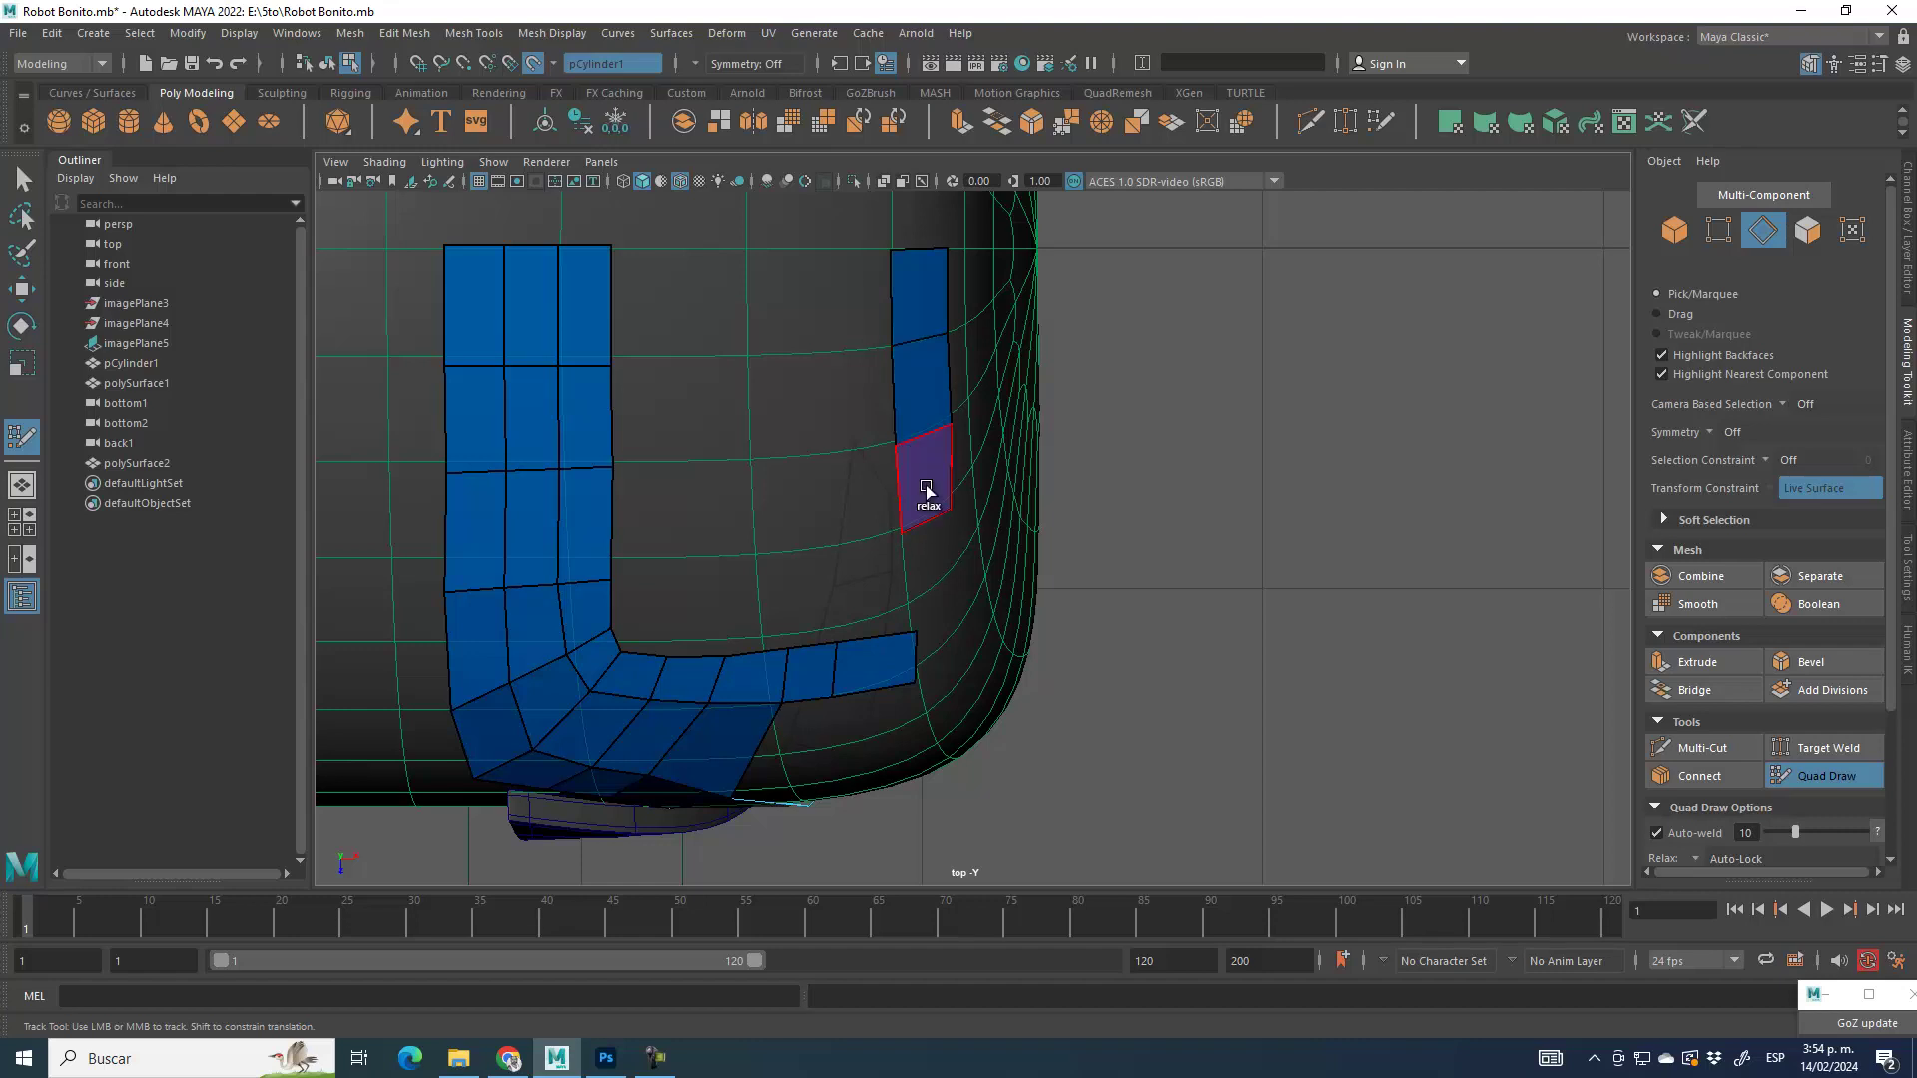
pyautogui.click(952, 577)
pyautogui.keyDown('shift'); pyautogui.click(933, 545); pyautogui.keyUp('shift')
# Step: Fill the corner quads joining the outer column to the end of the front strip and adjust the inner corner vertices
pyautogui.keyDown('alt'); pyautogui.moveTo(973, 673); pyautogui.dragTo(893, 562, button='middle'); pyautogui.keyUp('alt')
pyautogui.keyDown('alt'); pyautogui.moveTo(893, 562); pyautogui.dragTo(1025, 702, button='right'); pyautogui.keyUp('alt')
pyautogui.moveTo(751, 512); pyautogui.dragTo(739, 503)
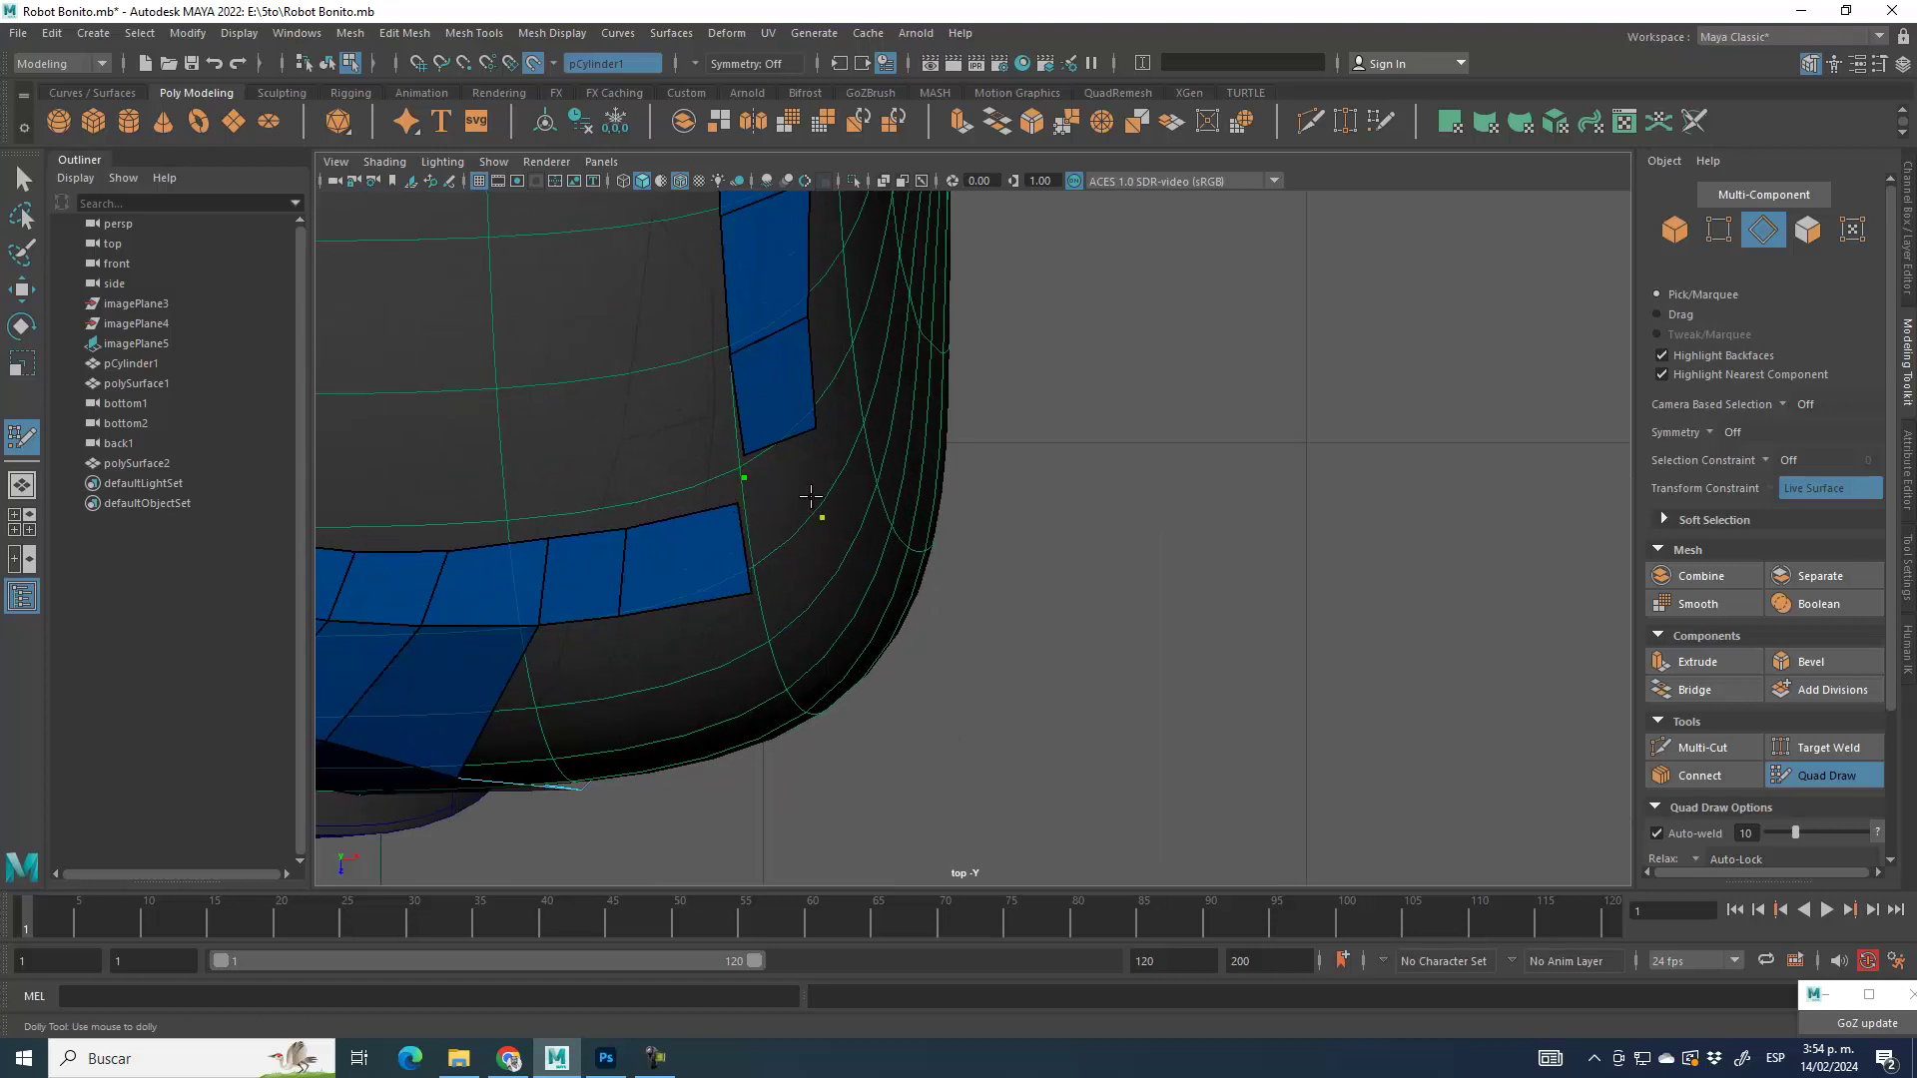
pyautogui.keyDown('shift'); pyautogui.click(767, 519); pyautogui.keyUp('shift')
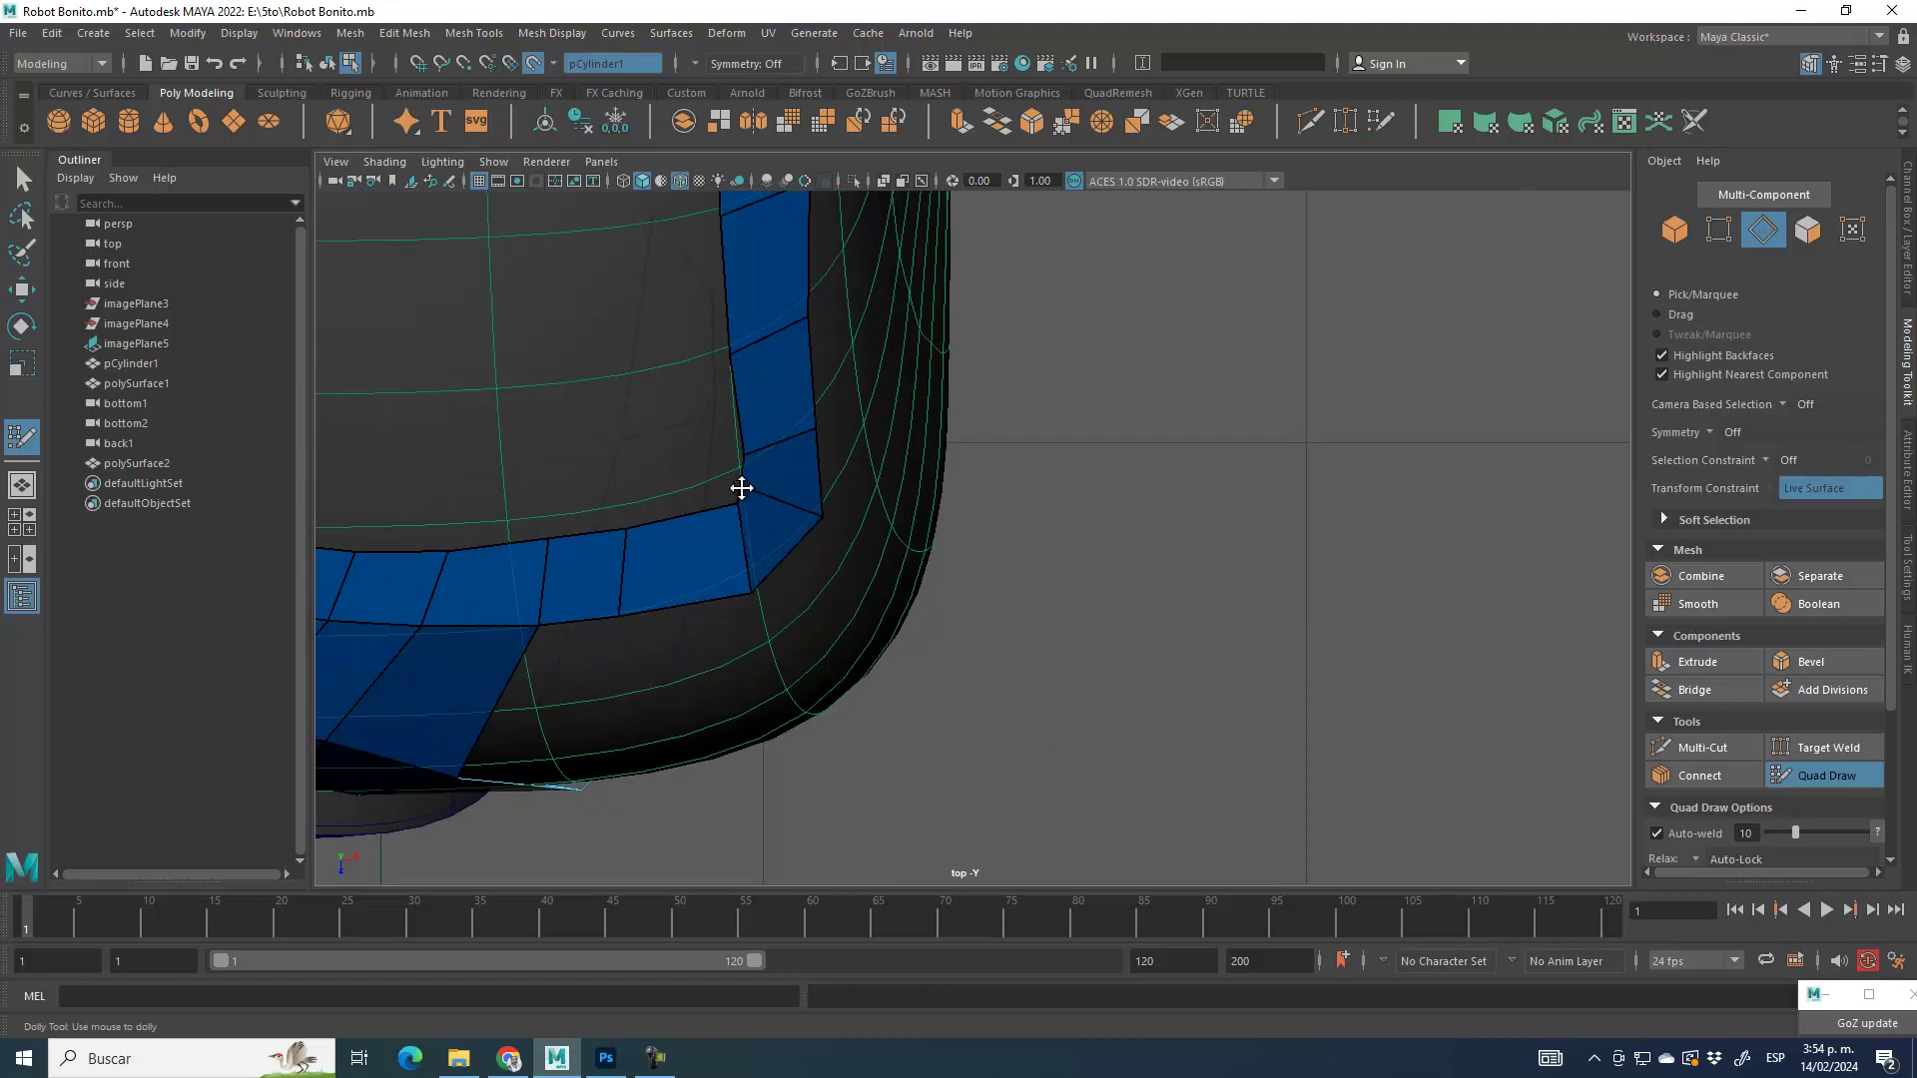
pyautogui.moveTo(745, 506); pyautogui.dragTo(734, 502)
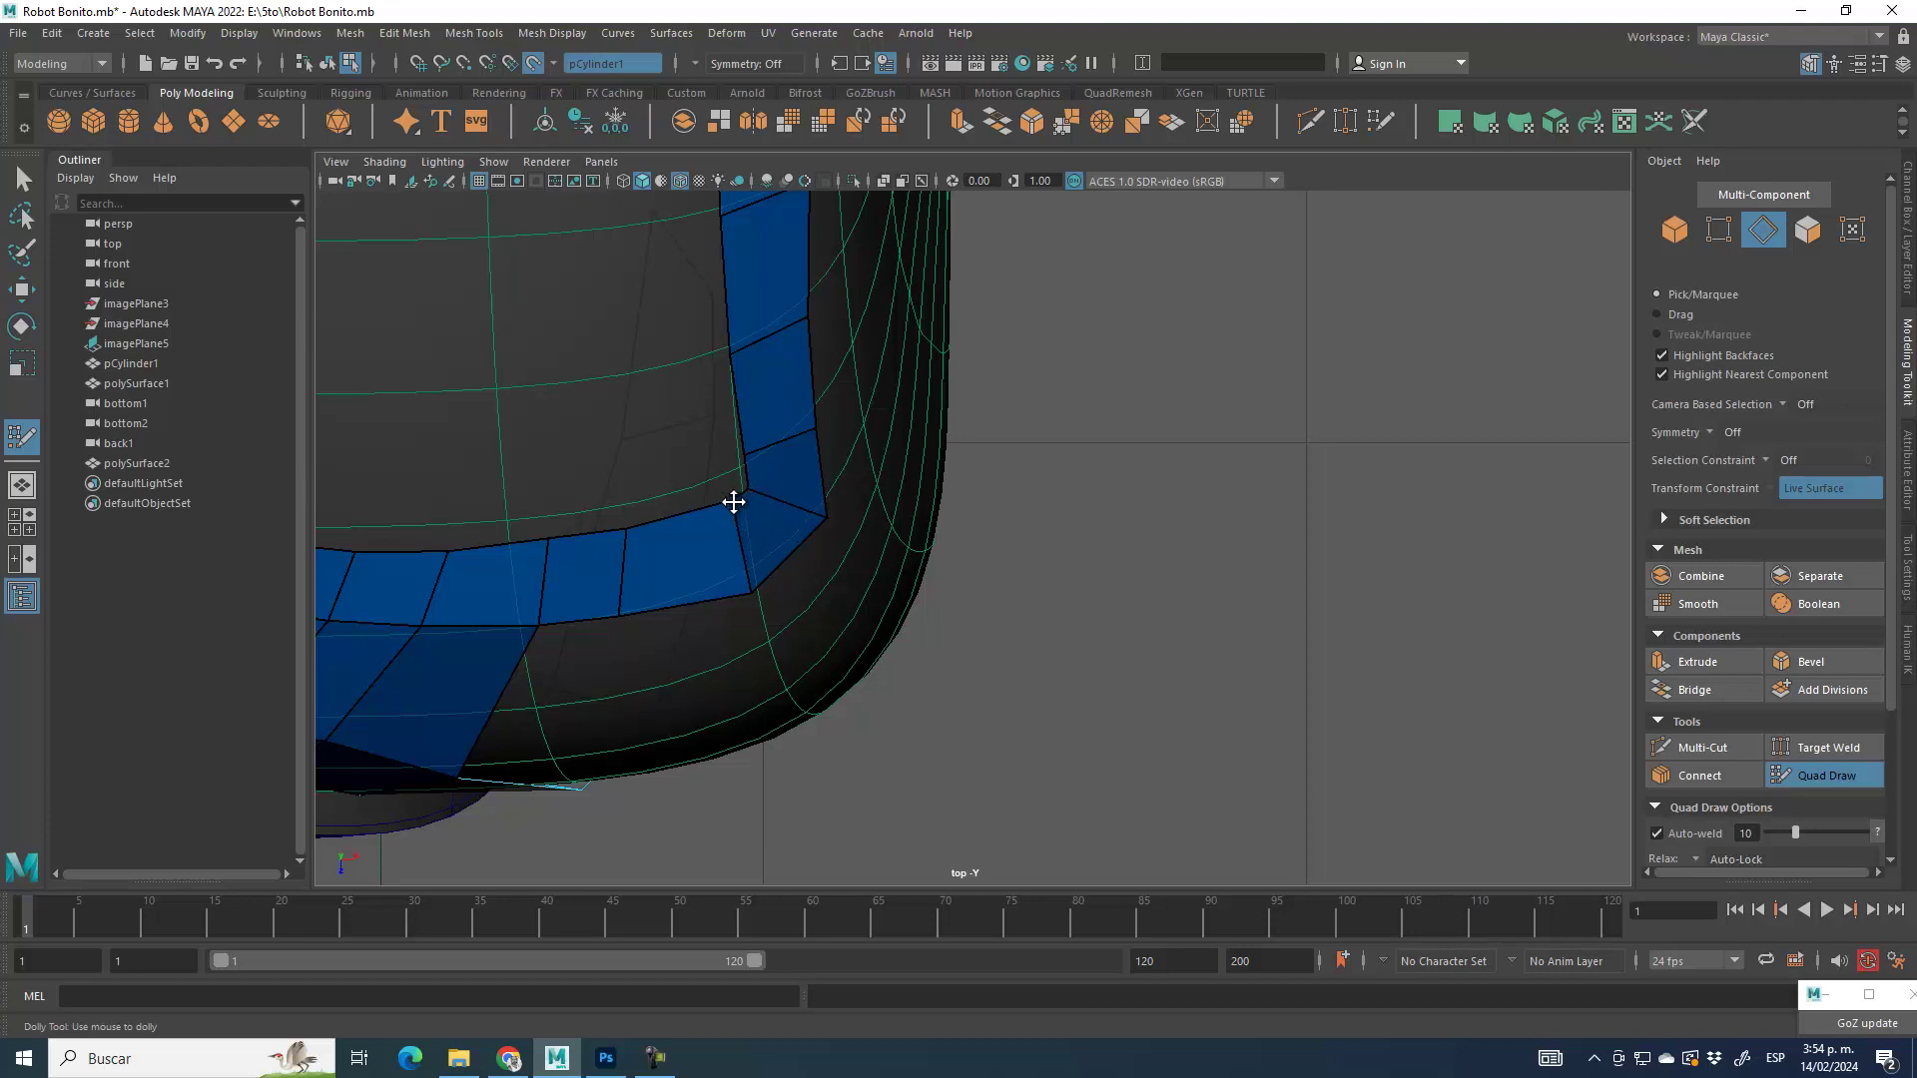
pyautogui.scroll(-8, 829, 519)
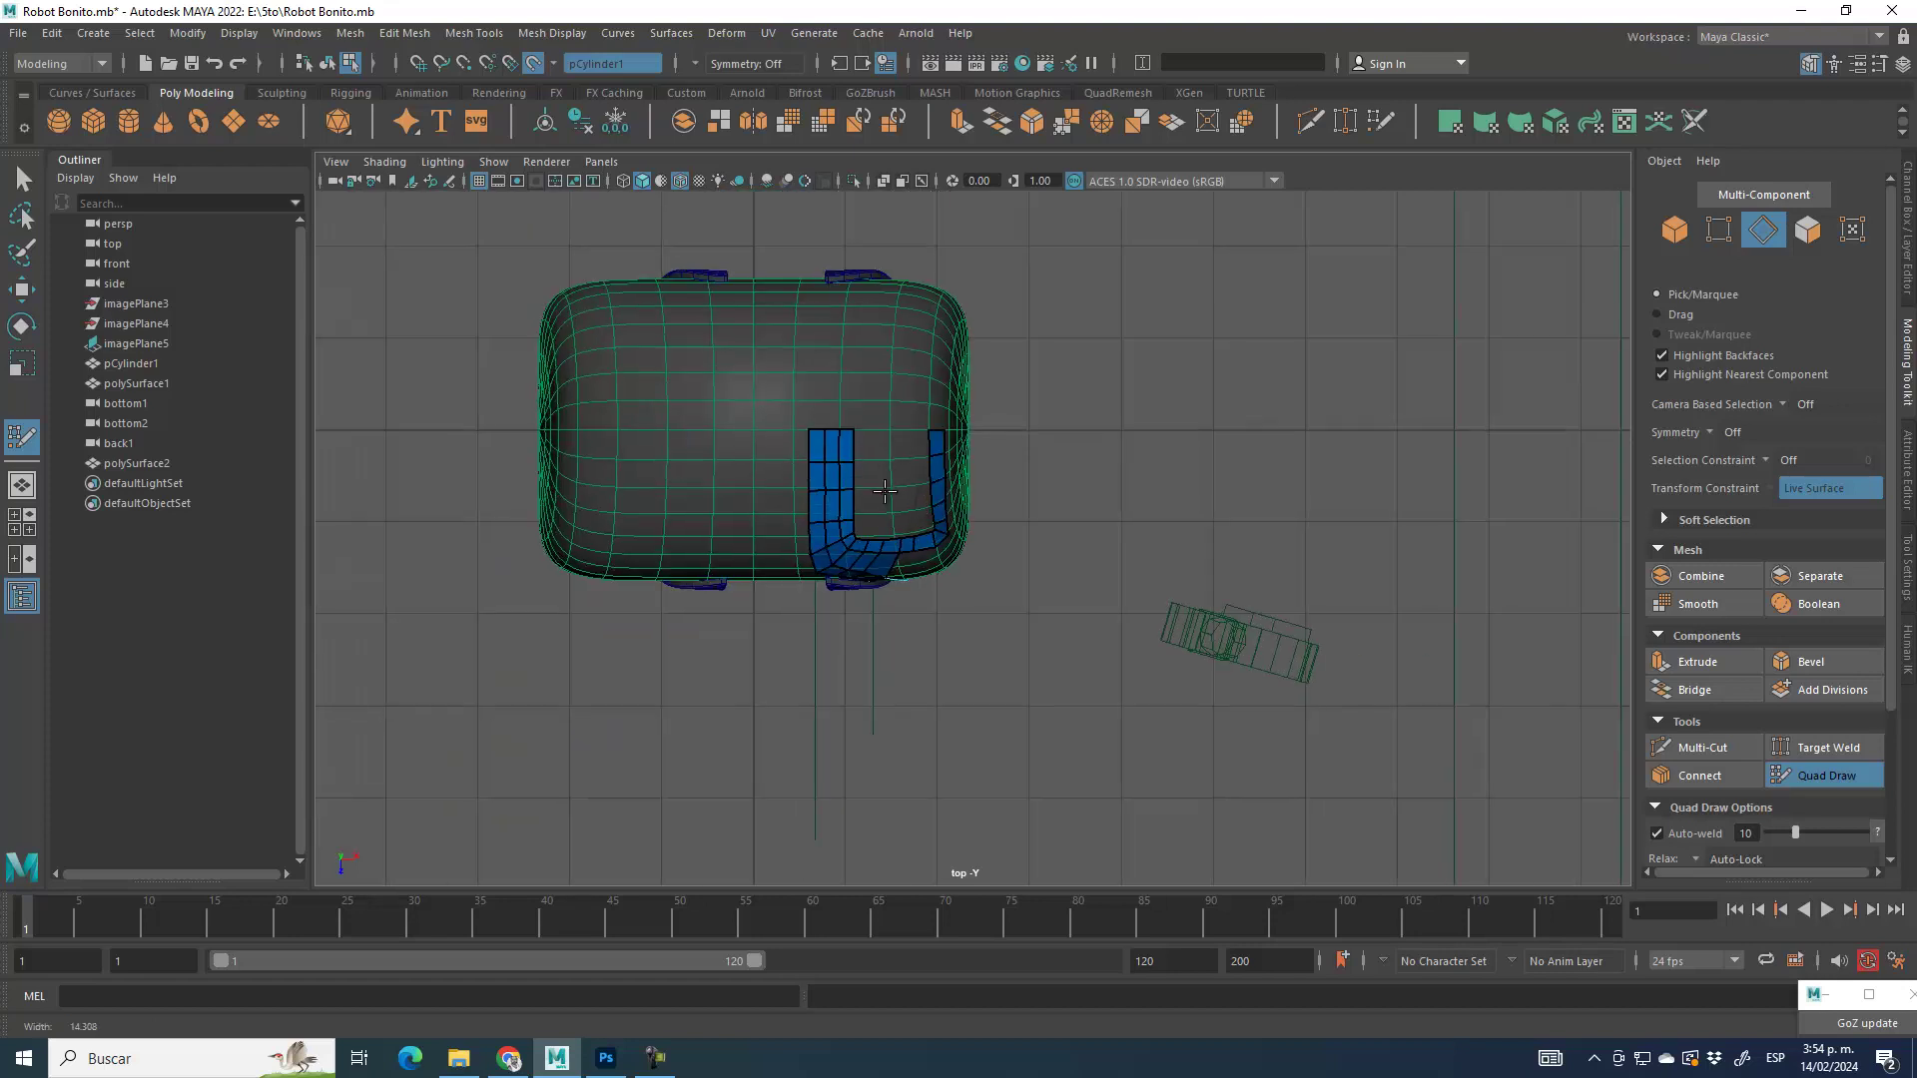
pyautogui.scroll(6, 873, 454)
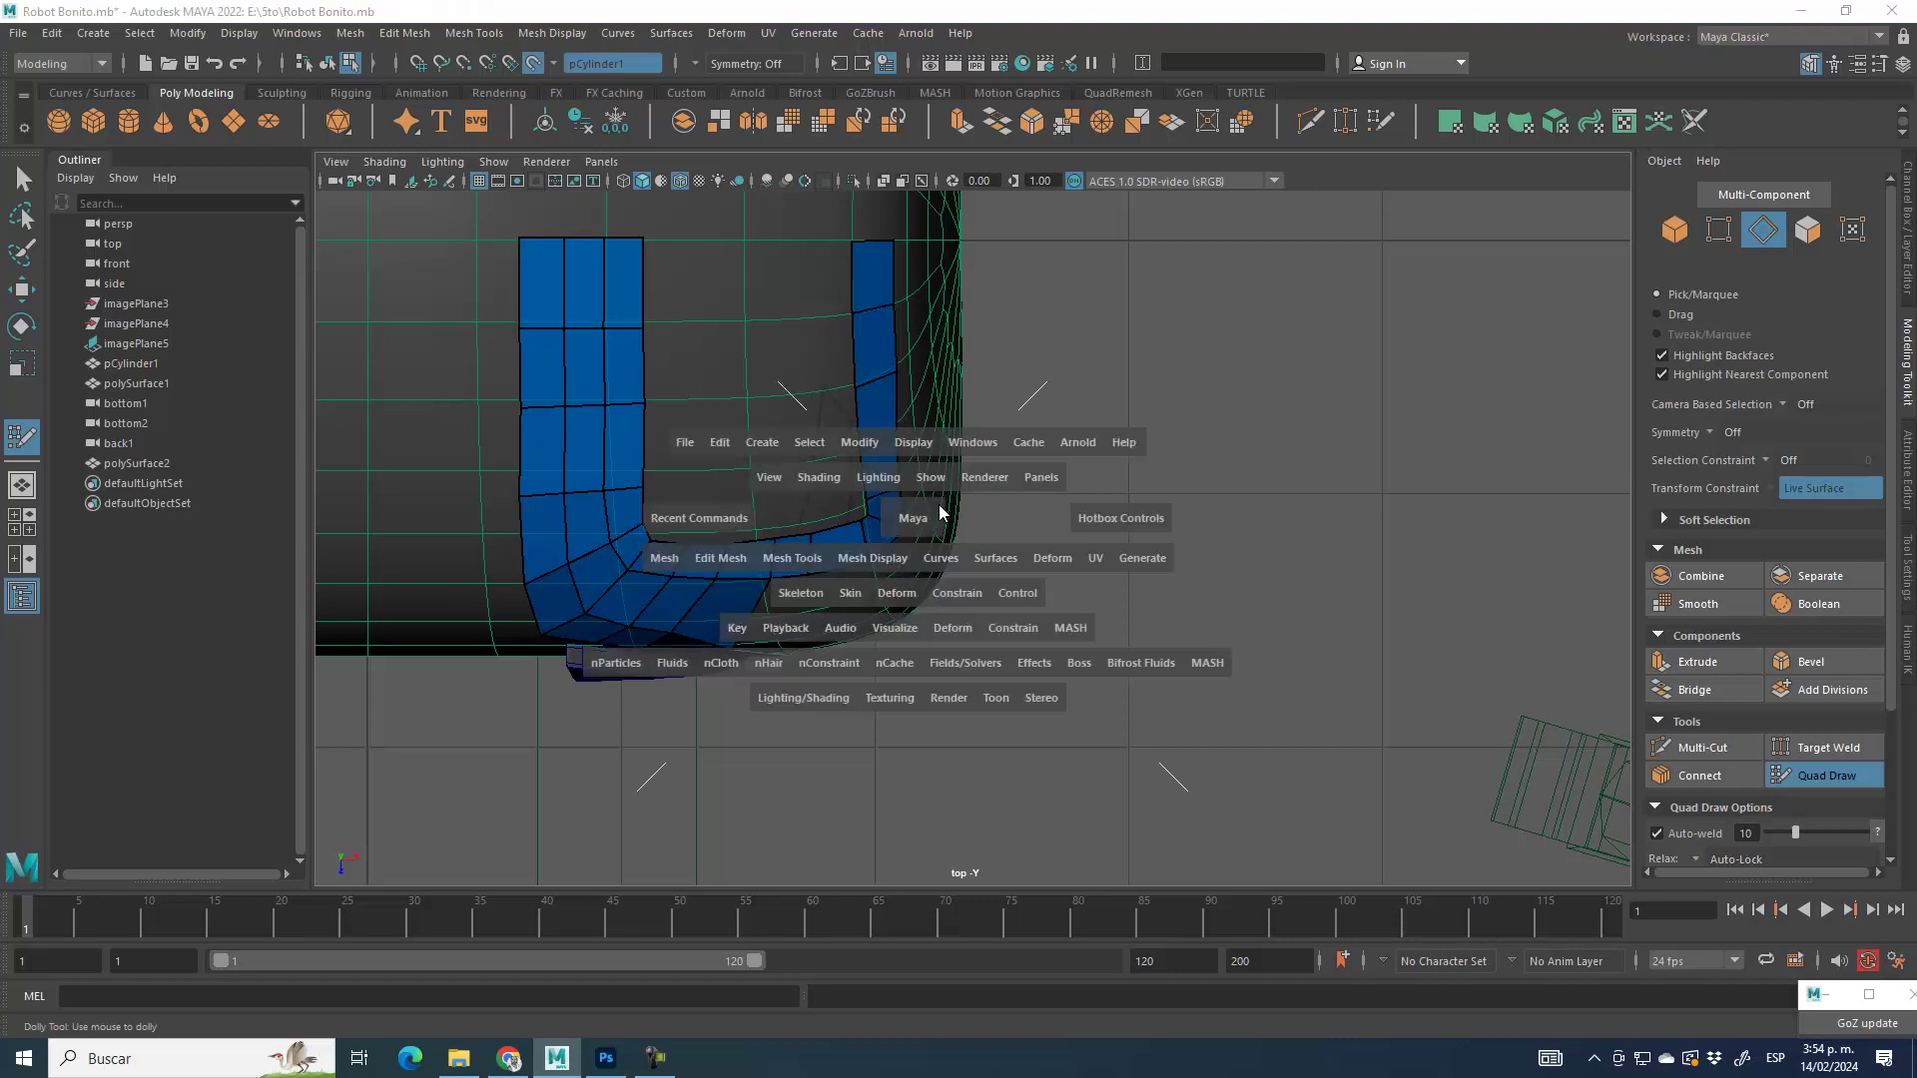
# Step: Switch to the perspective view facing the body's shoulder end and show the wireframe over the shaded surfaces
pyautogui.press('space')
pyautogui.press('space')
pyautogui.keyDown('alt'); pyautogui.moveTo(1178, 429); pyautogui.dragTo(999, 475); pyautogui.keyUp('alt')
pyautogui.keyDown('alt'); pyautogui.moveTo(1138, 454); pyautogui.dragTo(1259, 606); pyautogui.keyUp('alt')
pyautogui.keyDown('alt'); pyautogui.moveTo(1125, 499); pyautogui.dragTo(979, 518, button='middle'); pyautogui.keyUp('alt')
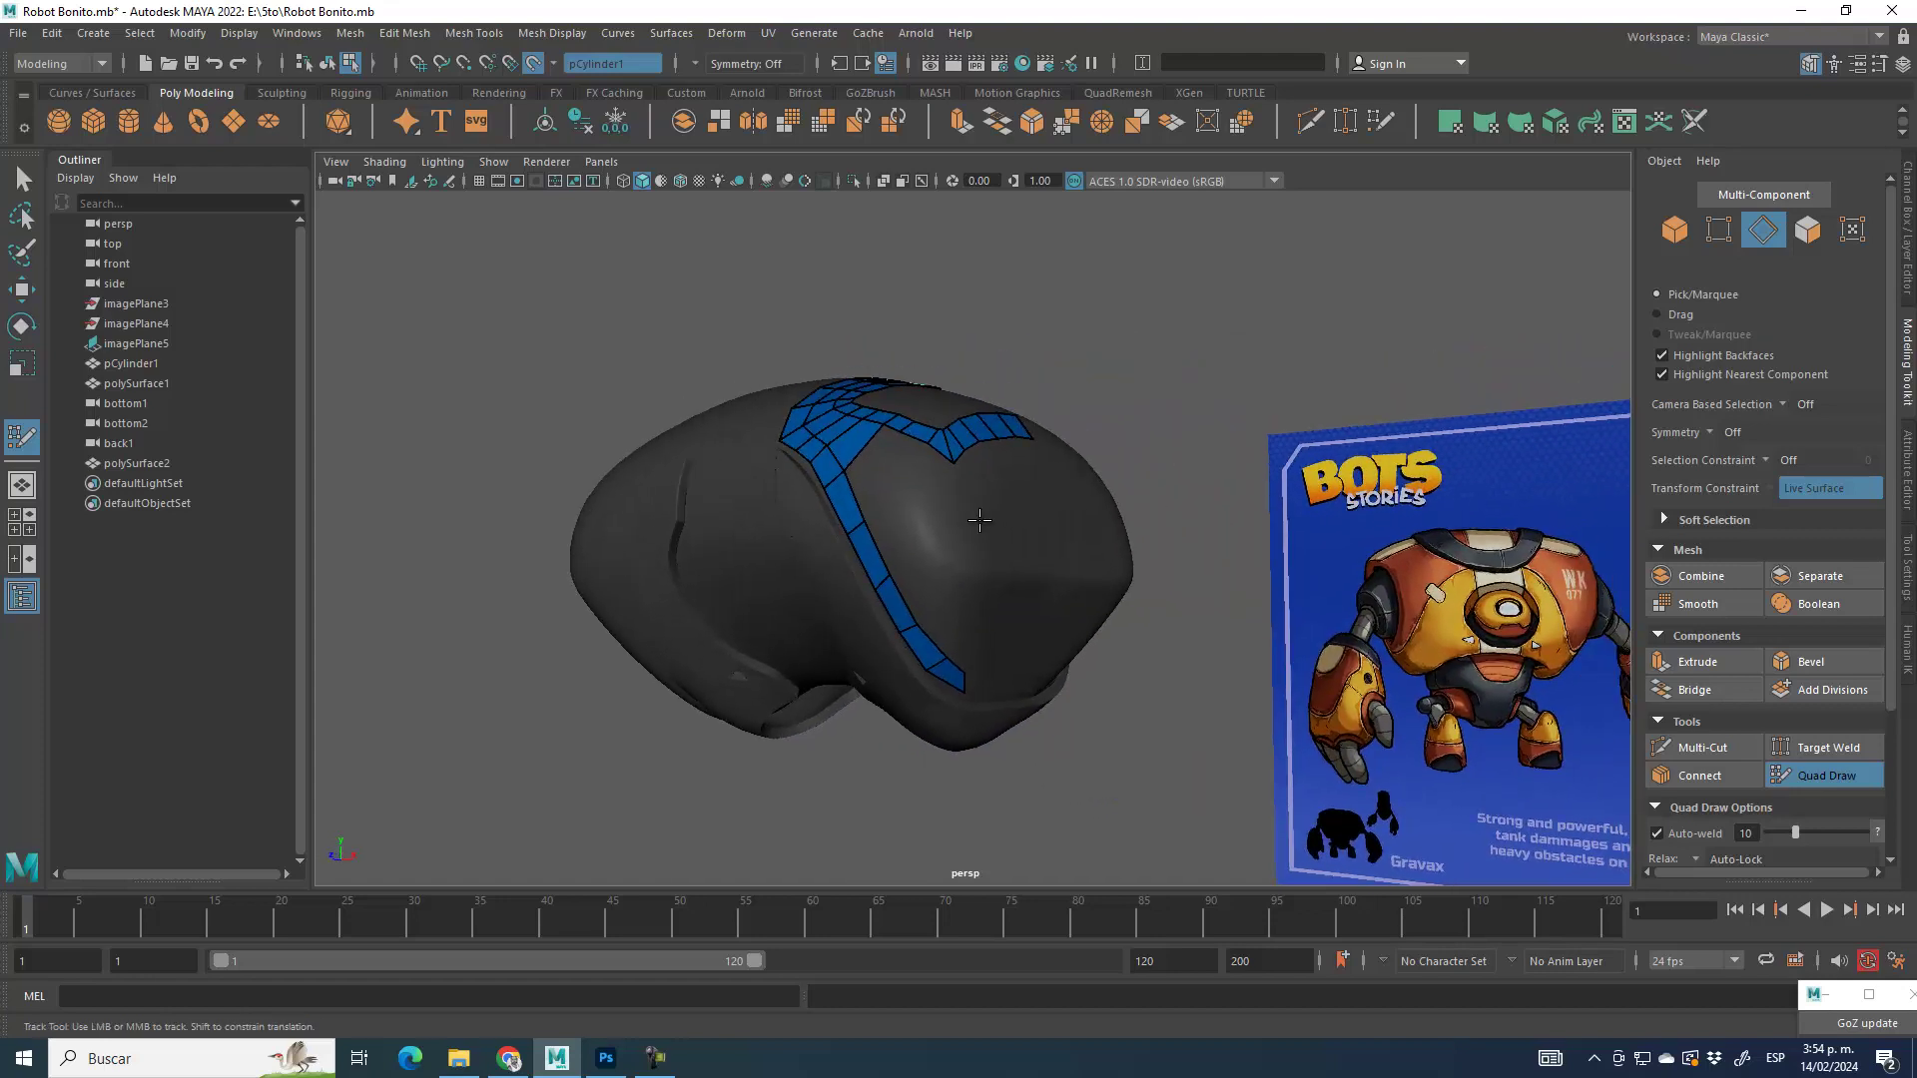
pyautogui.keyDown('alt'); pyautogui.moveTo(979, 518); pyautogui.dragTo(978, 687, button='right'); pyautogui.keyUp('alt')
pyautogui.keyDown('alt'); pyautogui.moveTo(980, 689); pyautogui.dragTo(1035, 689); pyautogui.keyUp('alt')
pyautogui.keyDown('alt'); pyautogui.moveTo(1035, 689); pyautogui.dragTo(1076, 625, button='middle'); pyautogui.keyUp('alt')
pyautogui.keyDown('alt'); pyautogui.moveTo(1076, 625); pyautogui.dragTo(997, 605, button='right'); pyautogui.keyUp('alt')
pyautogui.keyDown('alt'); pyautogui.moveTo(1095, 694); pyautogui.dragTo(946, 627); pyautogui.keyUp('alt')
pyautogui.keyDown('alt'); pyautogui.moveTo(879, 737); pyautogui.dragTo(997, 745); pyautogui.keyUp('alt')
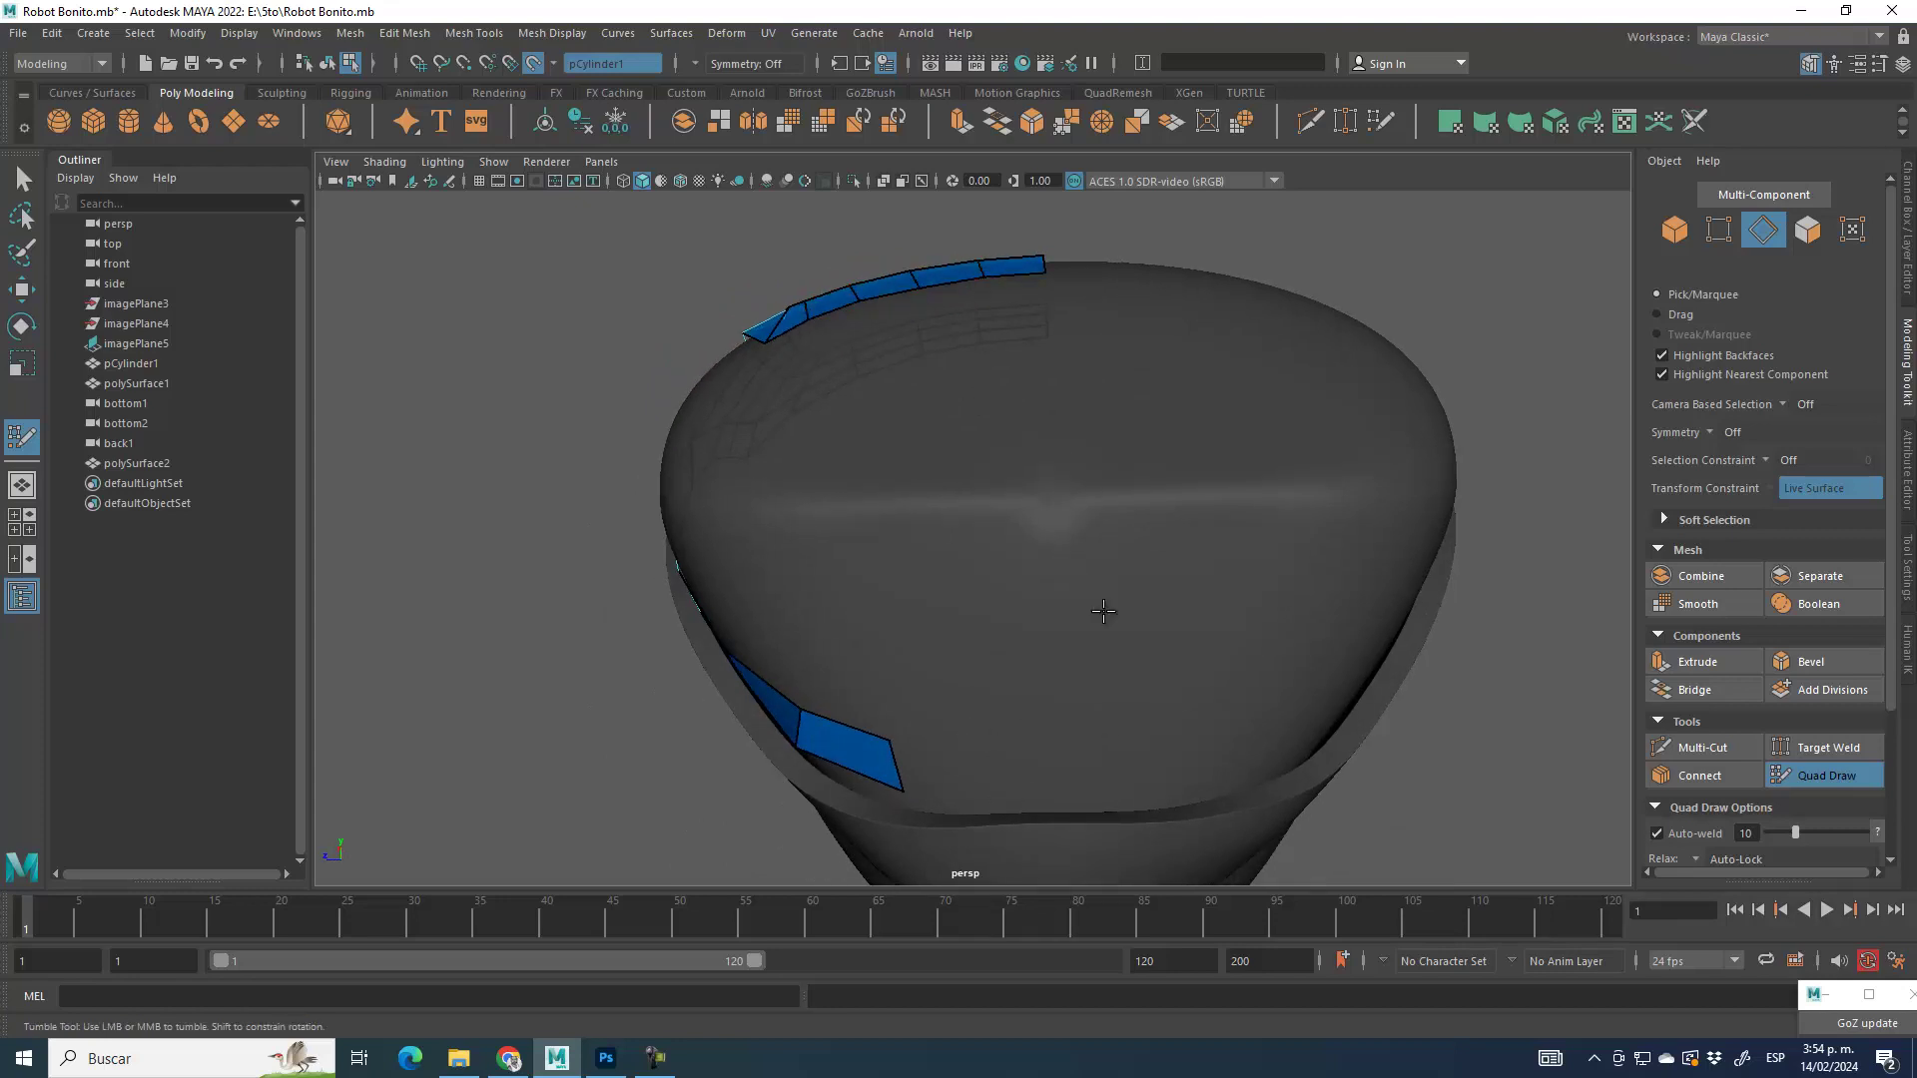
pyautogui.click(679, 180)
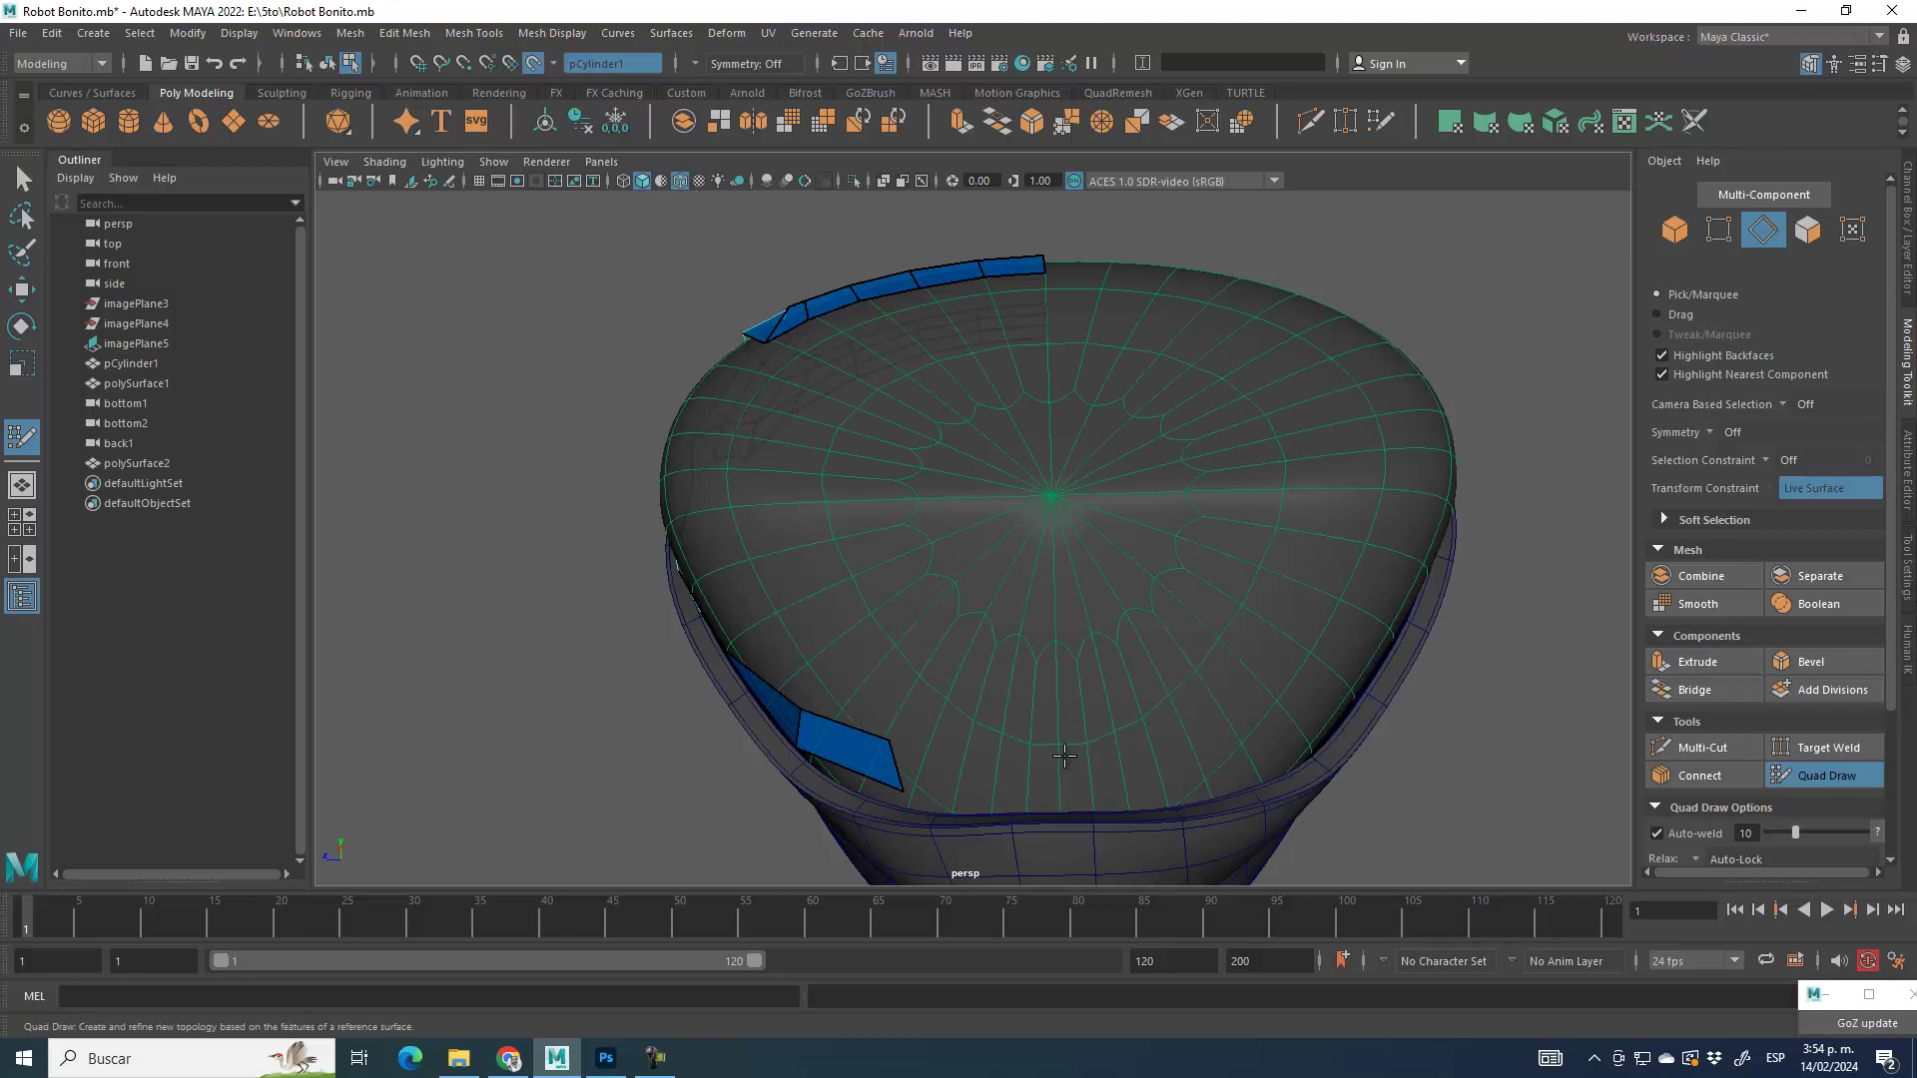
# Step: Extend the lower border strip to the body's centre line with Quad Draw, add two edge loops across it and adjust its vertices
pyautogui.keyDown('shift'); pyautogui.click(988, 774); pyautogui.keyUp('shift')
pyautogui.keyDown('ctrl'); pyautogui.click(997, 765); pyautogui.keyUp('ctrl')
pyautogui.keyDown('ctrl'); pyautogui.click(935, 757); pyautogui.keyUp('ctrl')
pyautogui.moveTo(895, 768); pyautogui.dragTo(952, 804)
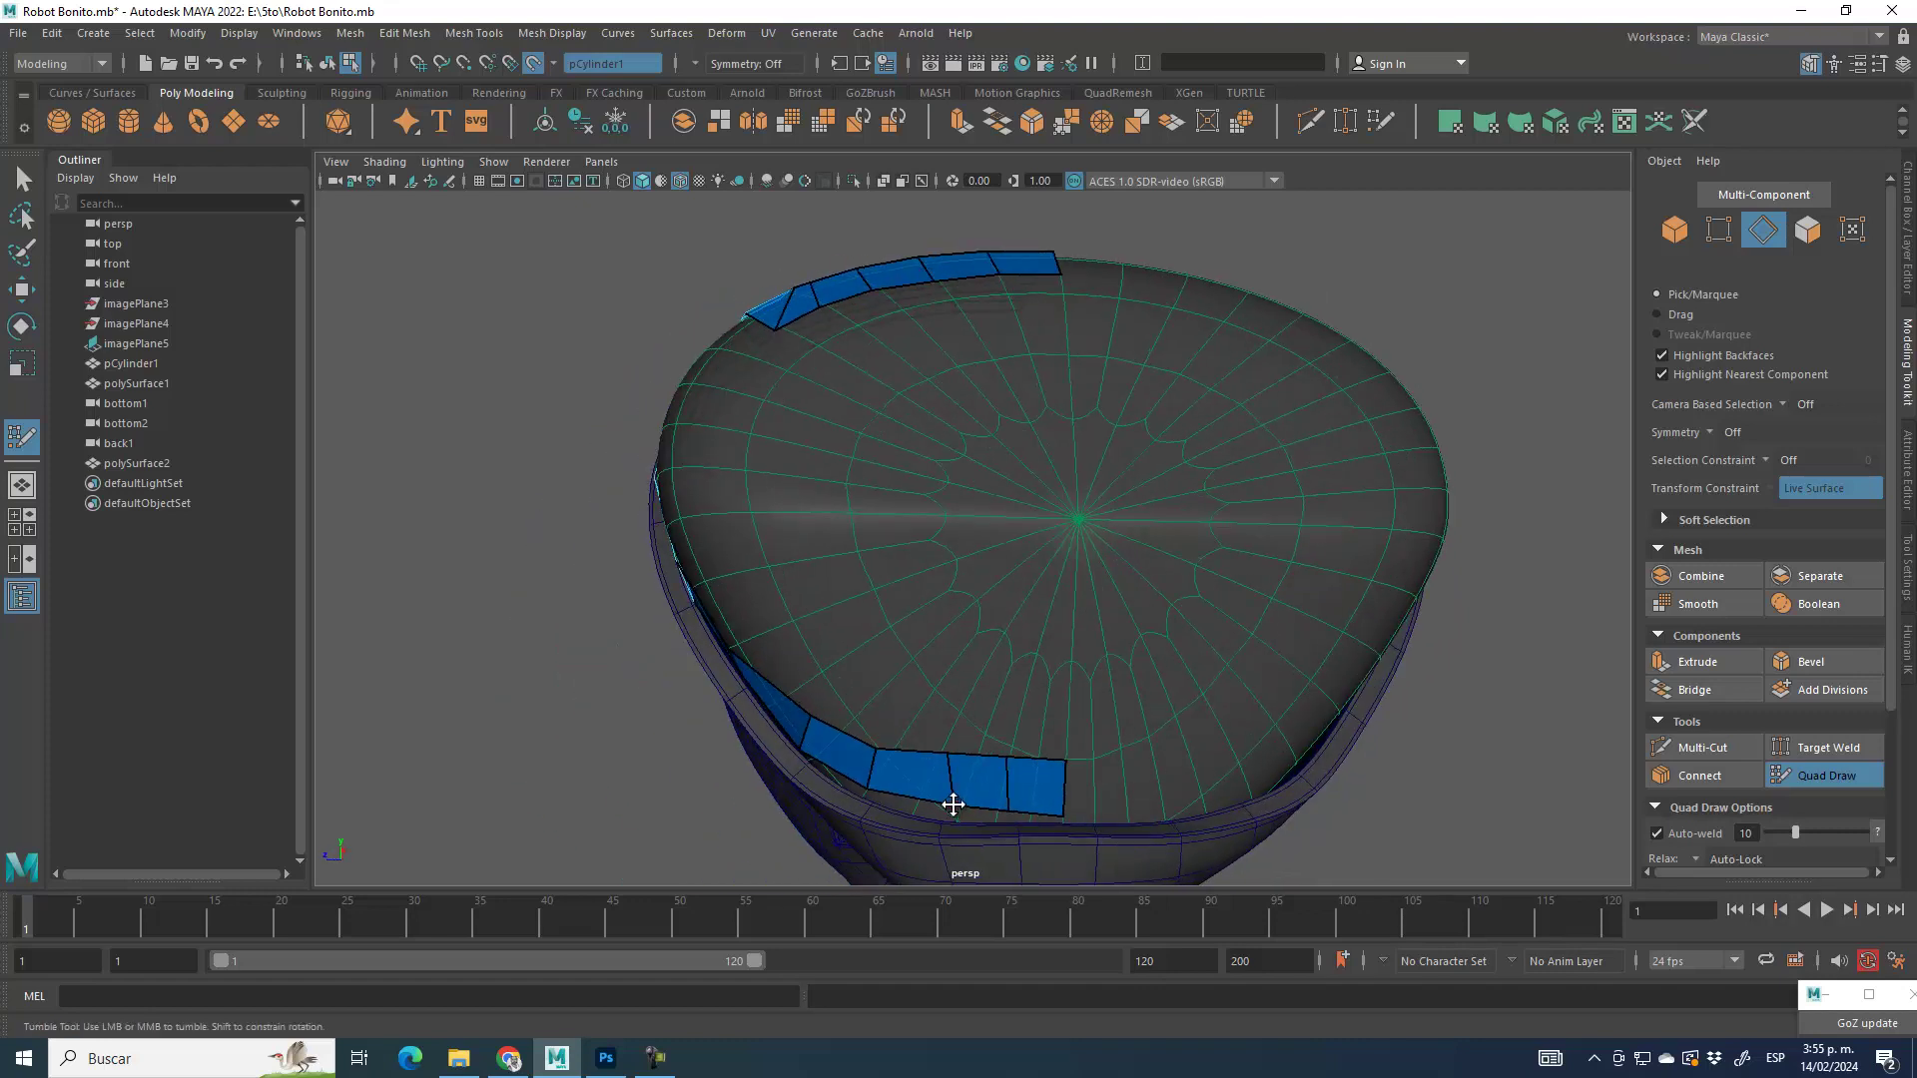
# Step: Extrude the three upper edges at the end of the lower border strip upward along the body surface
pyautogui.keyDown('alt'); pyautogui.moveTo(1046, 662); pyautogui.dragTo(1074, 650); pyautogui.keyUp('alt')
pyautogui.keyDown('alt'); pyautogui.moveTo(1086, 655); pyautogui.dragTo(1049, 624, button='middle'); pyautogui.keyUp('alt')
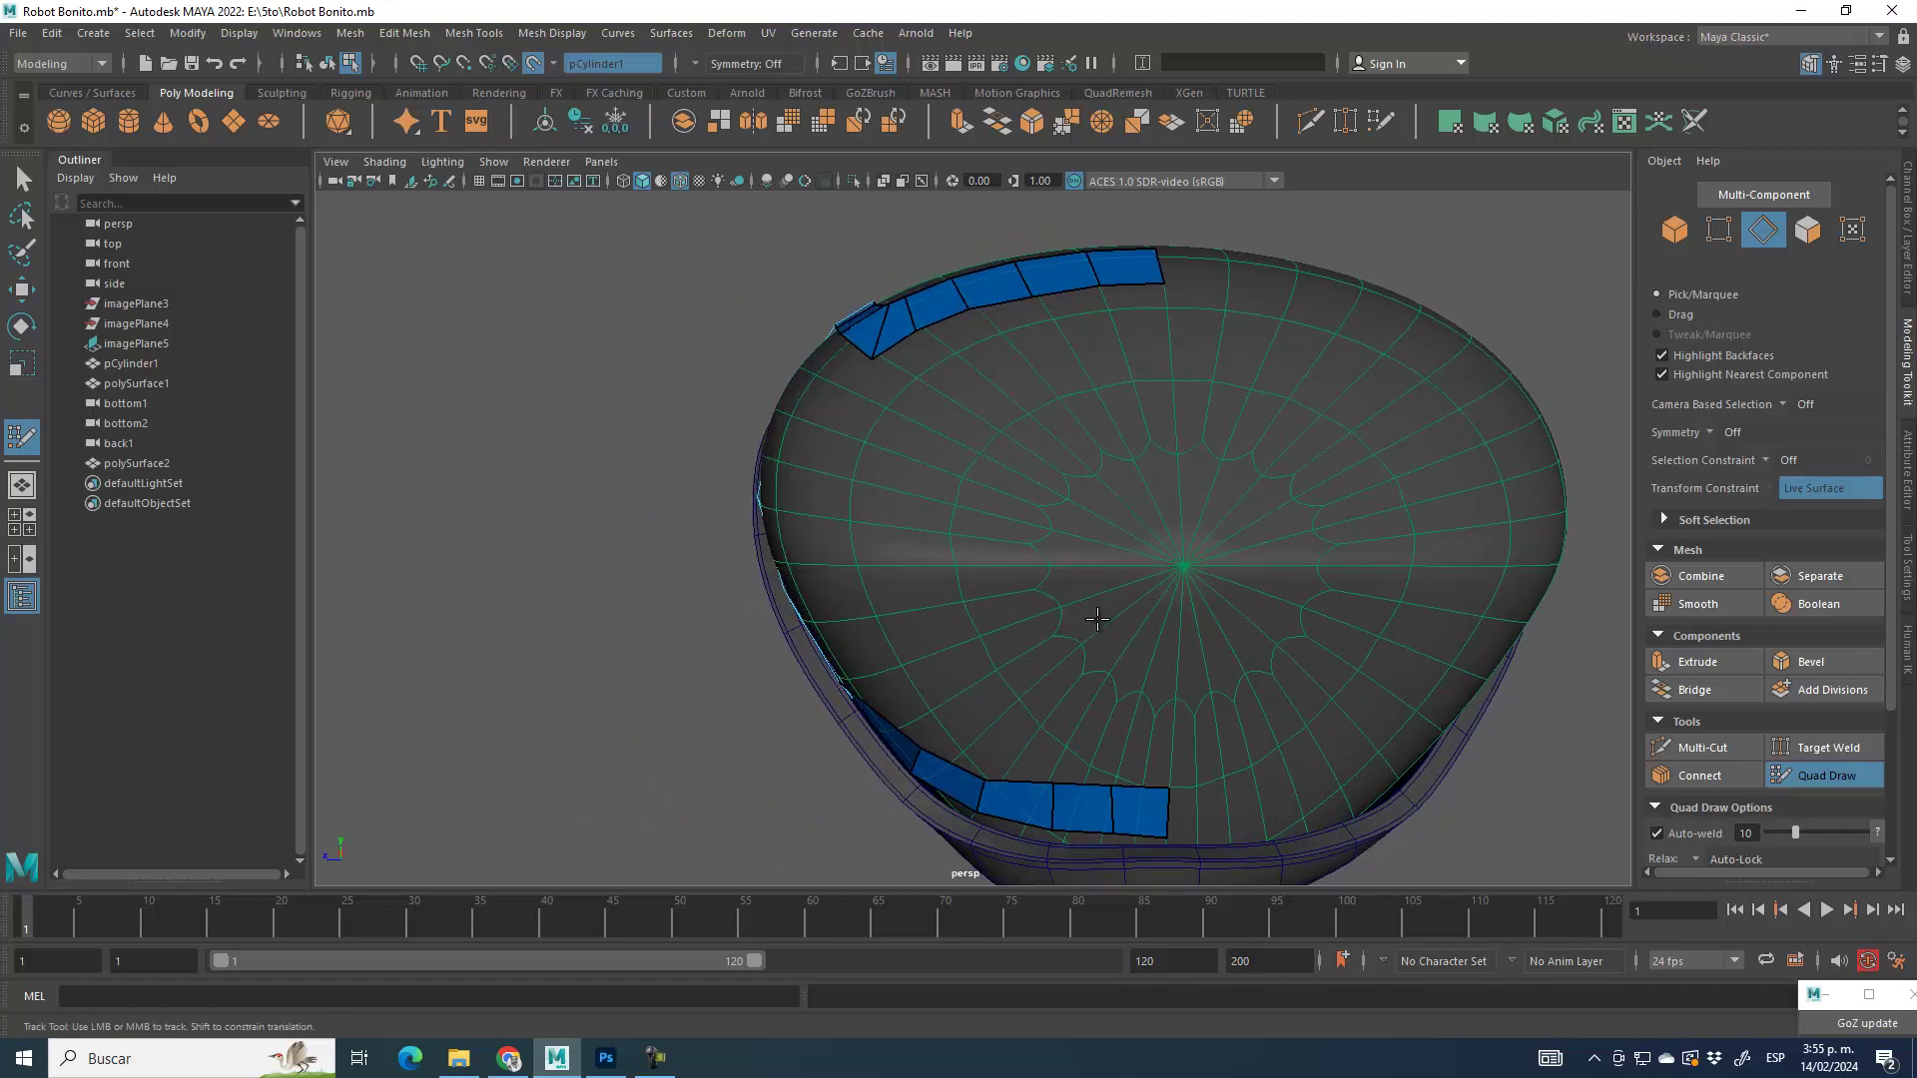
pyautogui.keyDown('alt'); pyautogui.moveTo(939, 584); pyautogui.dragTo(984, 361); pyautogui.keyUp('alt')
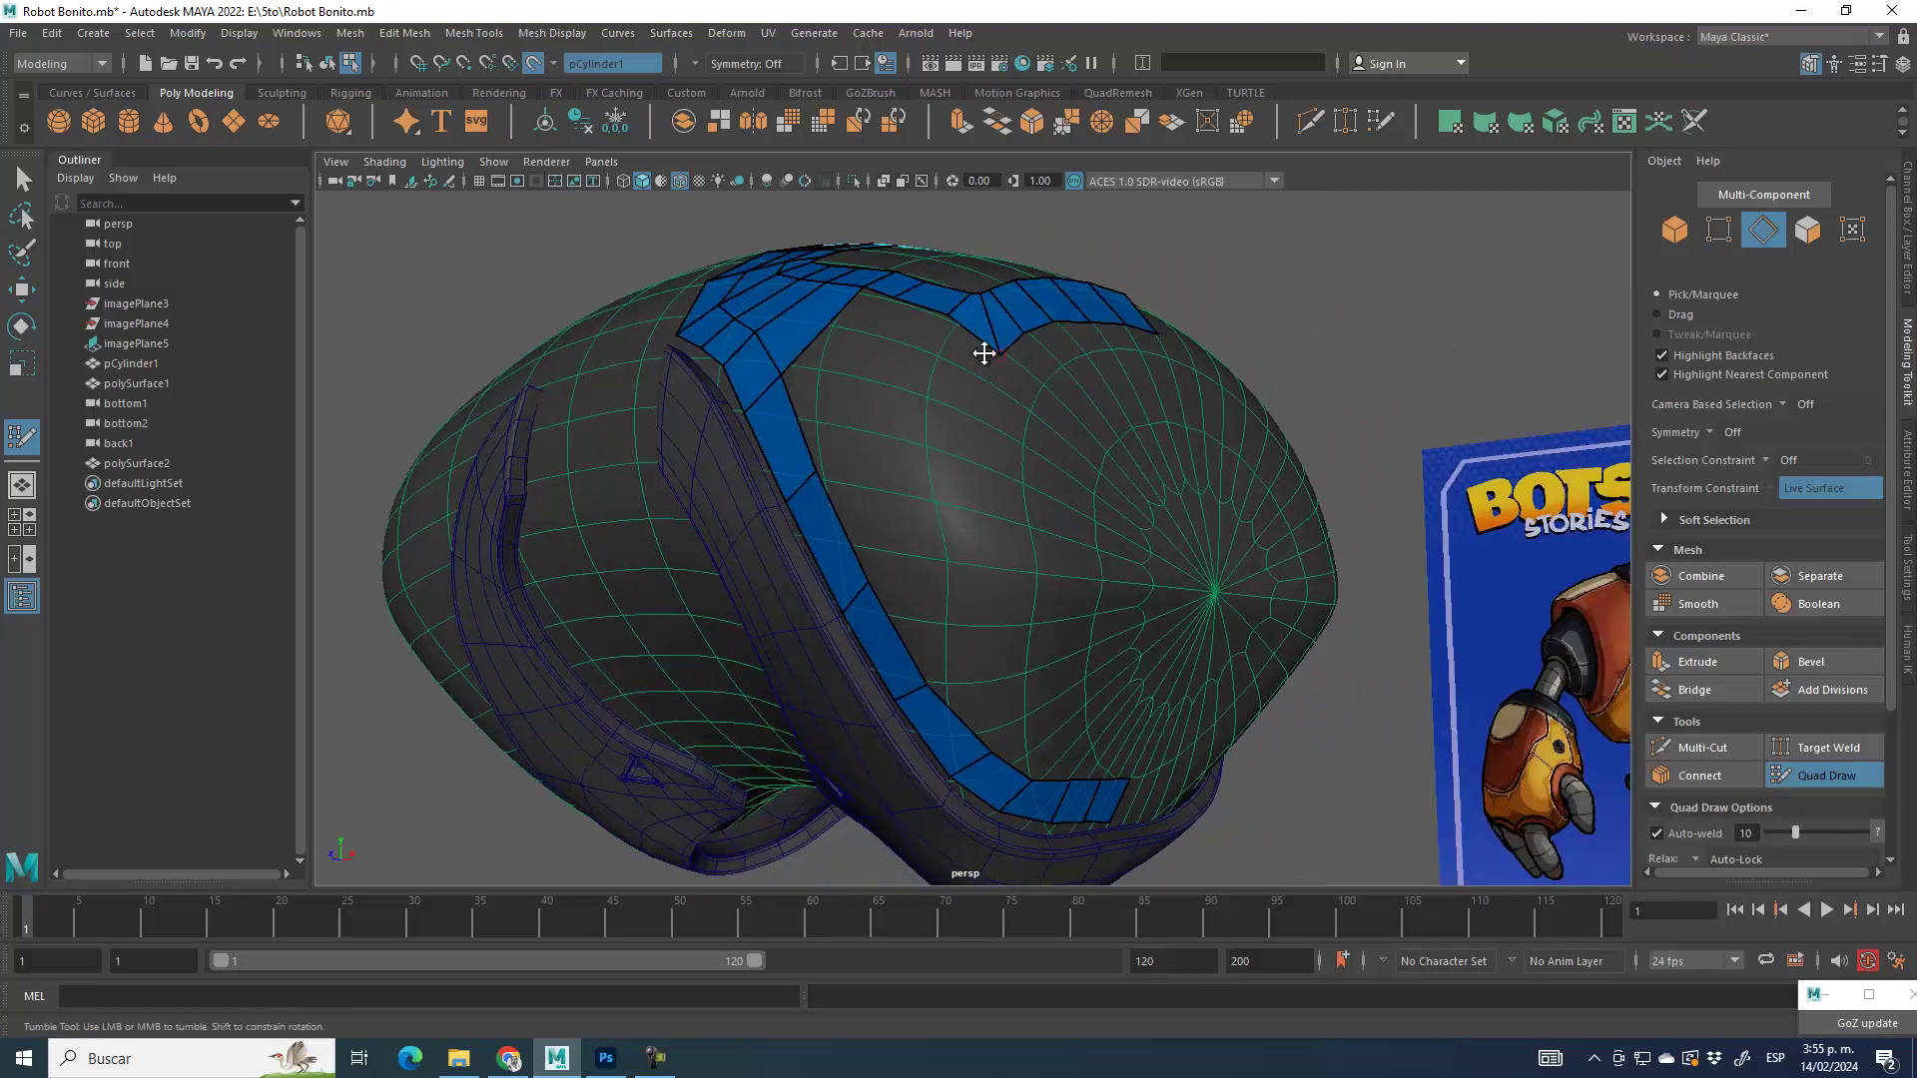
pyautogui.keyDown('alt'); pyautogui.moveTo(1131, 729); pyautogui.dragTo(1058, 629); pyautogui.keyUp('alt')
pyautogui.keyDown('alt'); pyautogui.moveTo(1058, 629); pyautogui.dragTo(1042, 600, button='middle'); pyautogui.keyUp('alt')
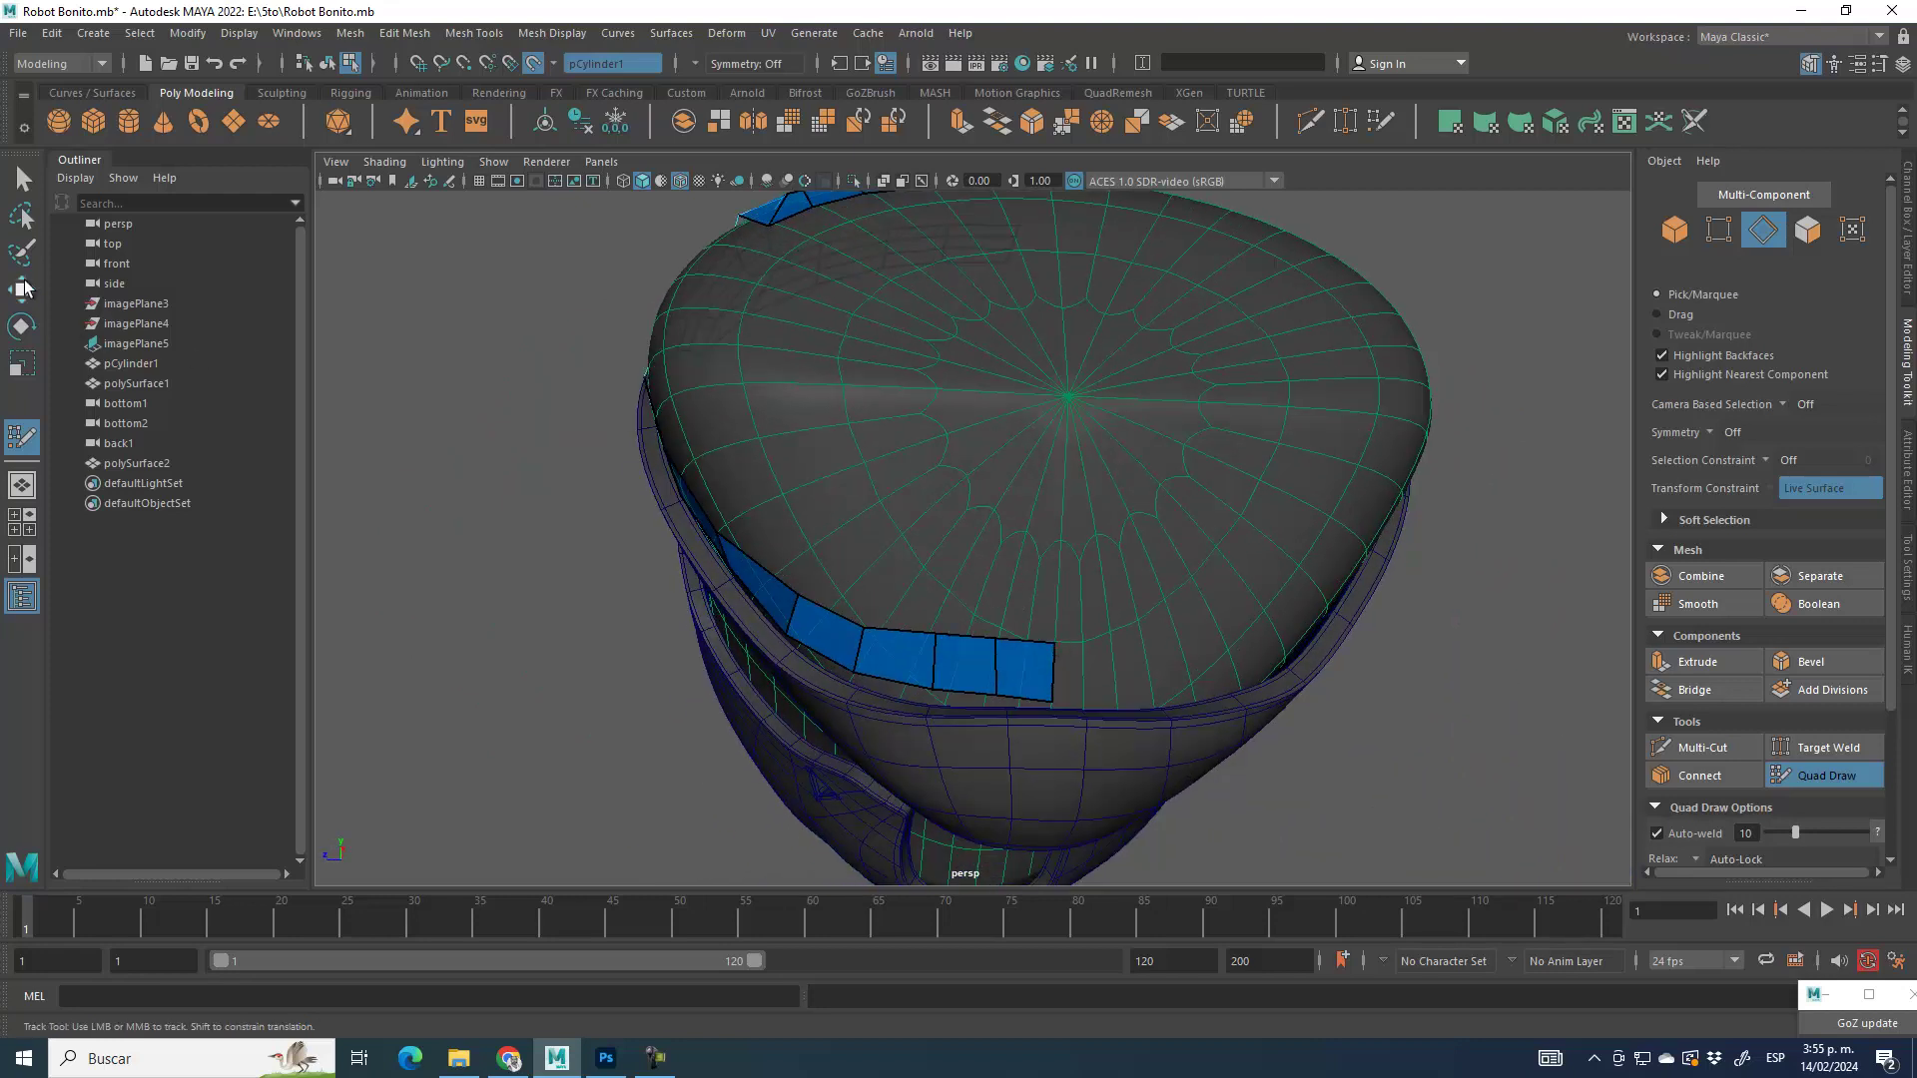
pyautogui.click(21, 290)
pyautogui.click(968, 638)
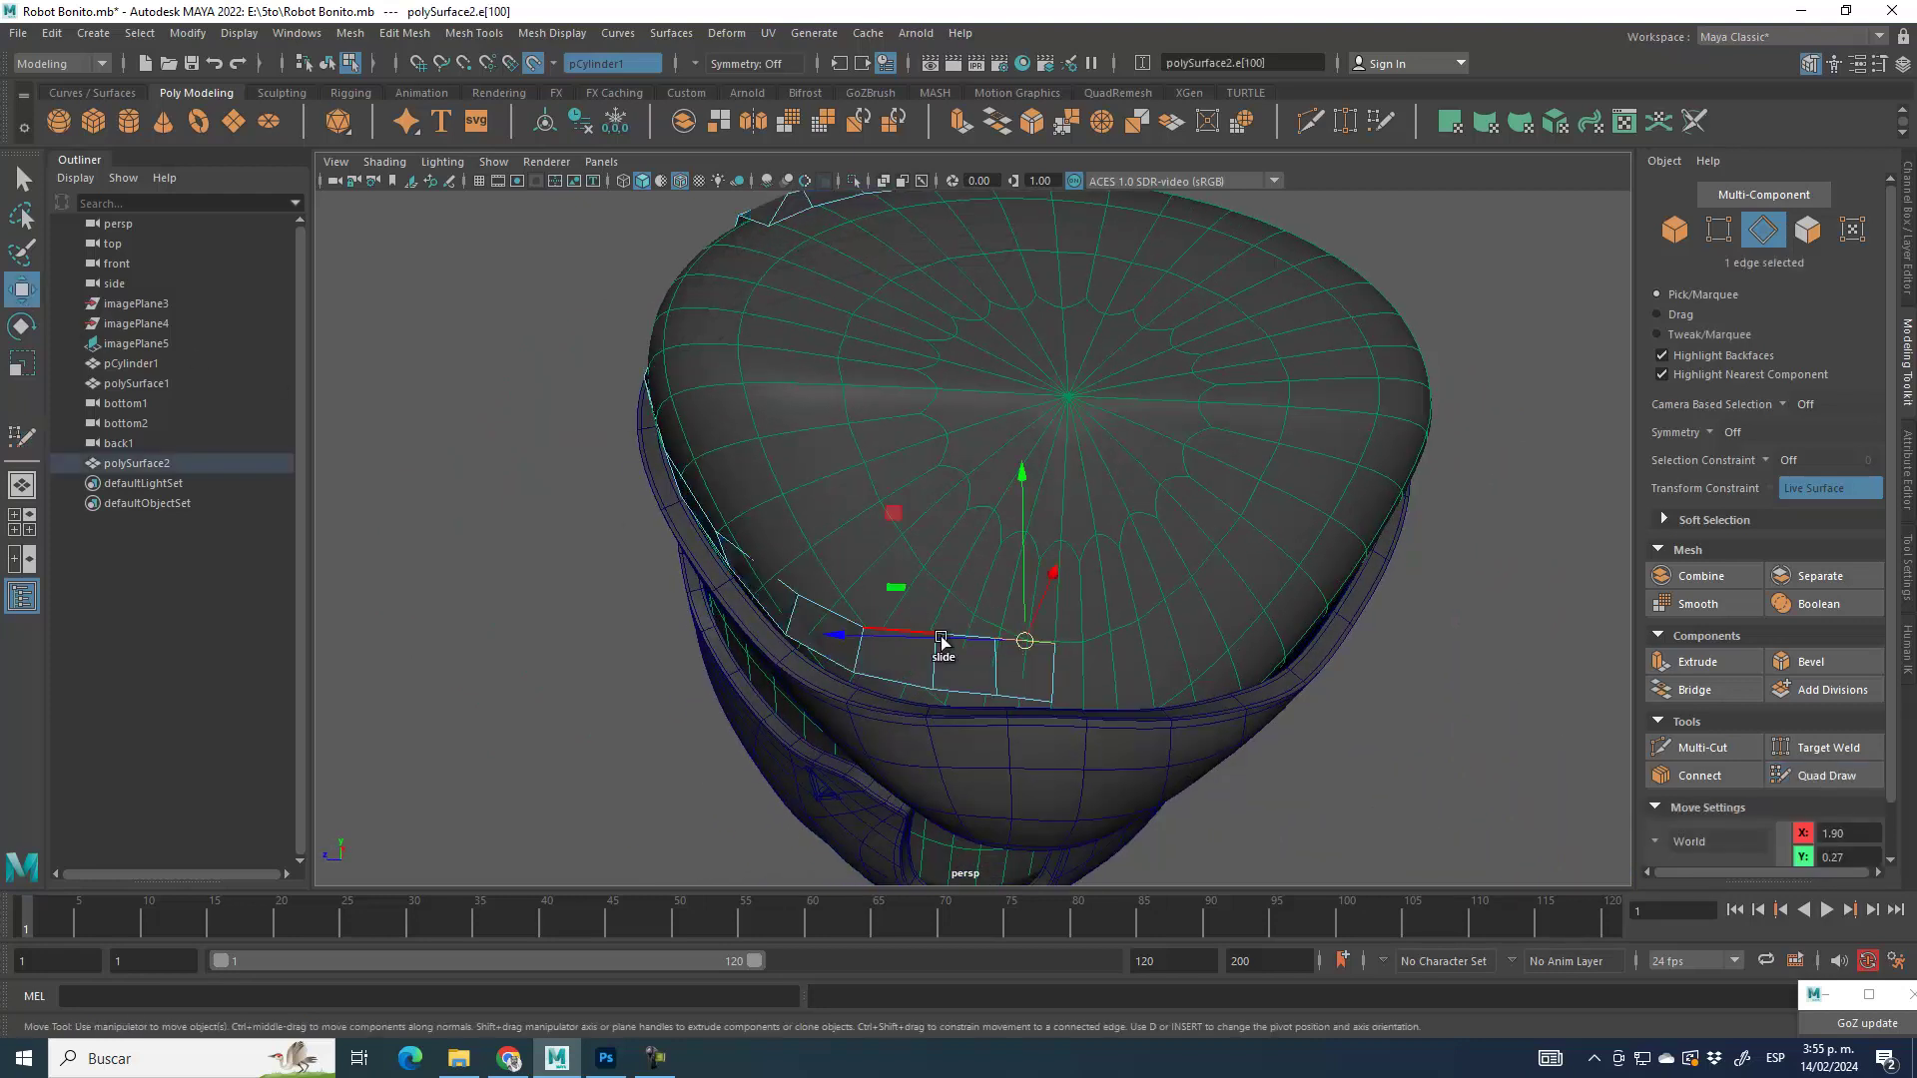
pyautogui.click(861, 654)
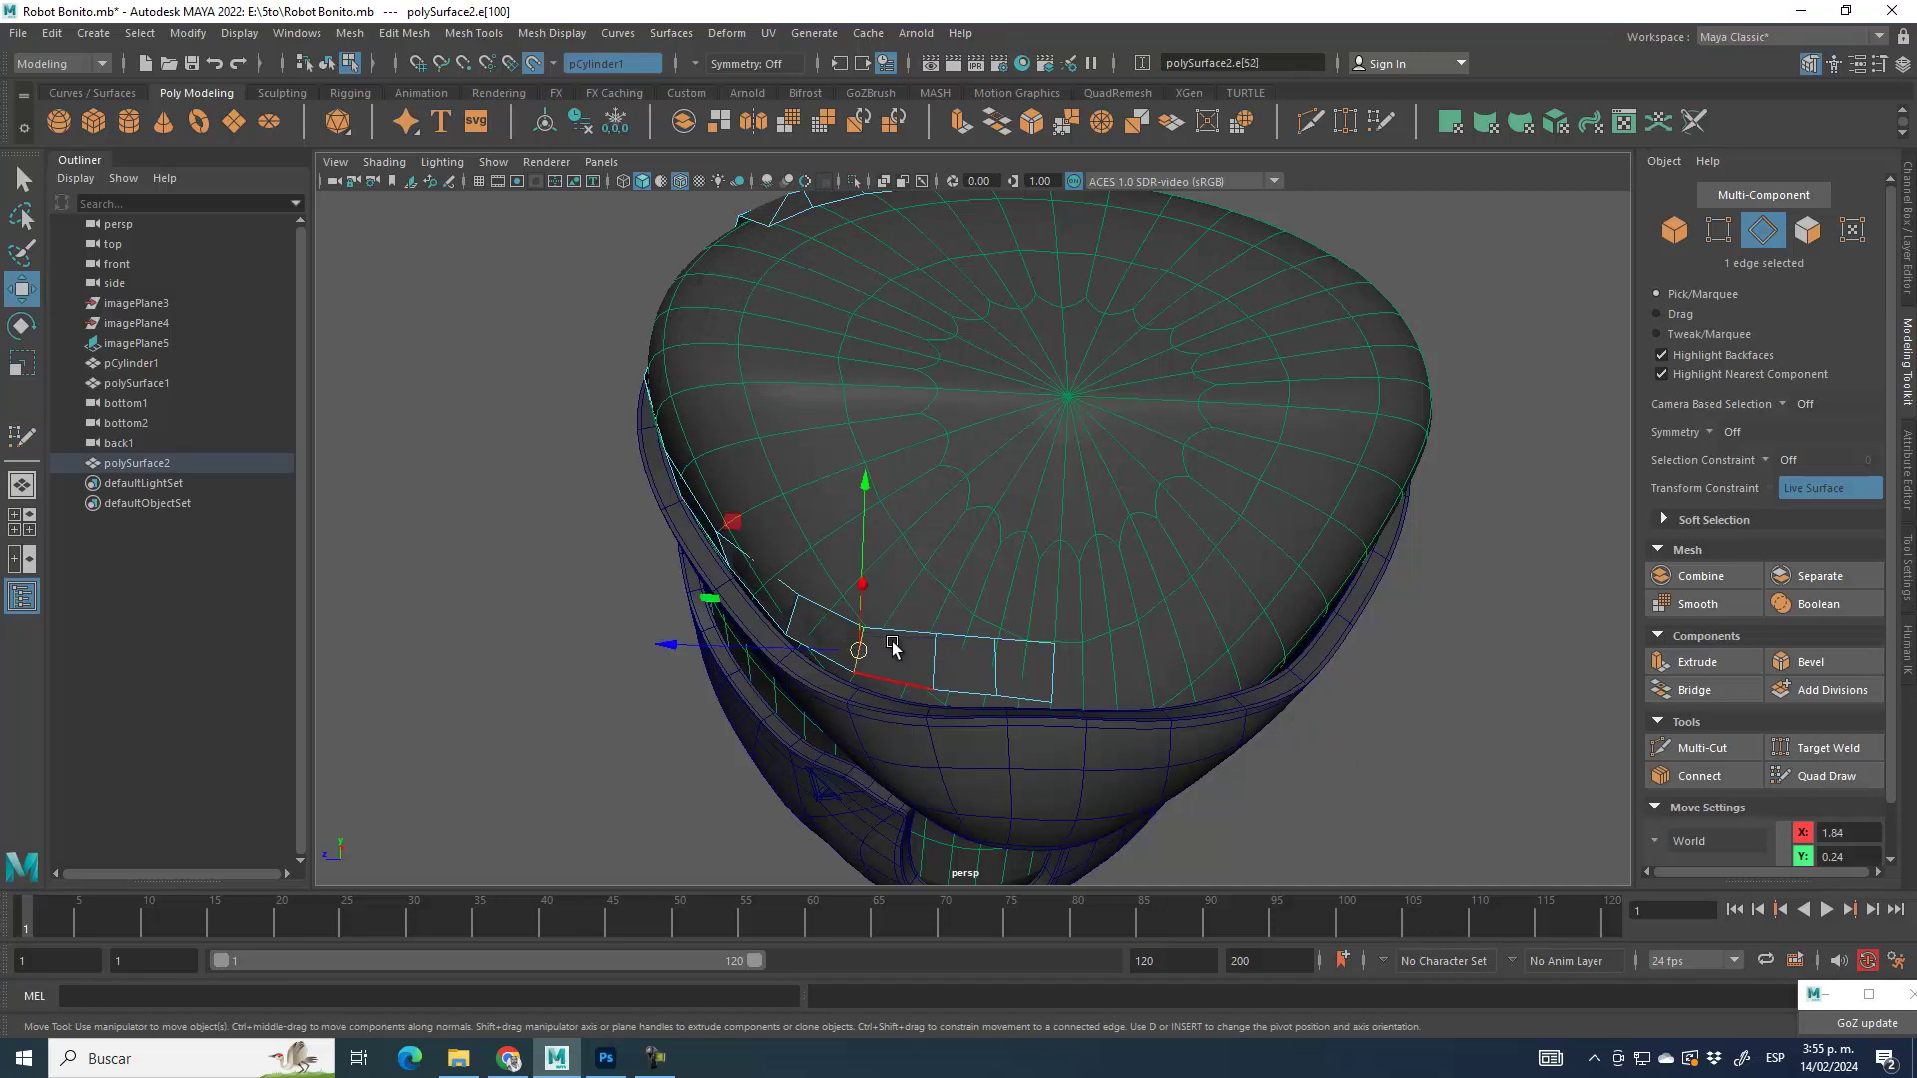
pyautogui.click(898, 629)
pyautogui.keyDown('shift'); pyautogui.click(965, 638); pyautogui.keyUp('shift')
pyautogui.keyDown('shift'); pyautogui.click(1024, 642); pyautogui.keyUp('shift')
pyautogui.keyDown('shift'); pyautogui.moveTo(965, 546); pyautogui.dragTo(959, 456); pyautogui.keyUp('shift')
# Step: Extrude the three lower edges at the end of the upper border strip downward along the body surface
pyautogui.keyDown('alt'); pyautogui.moveTo(1198, 518); pyautogui.dragTo(1038, 571); pyautogui.keyUp('alt')
pyautogui.click(1002, 404)
pyautogui.keyDown('shift'); pyautogui.click(906, 411); pyautogui.keyUp('shift')
pyautogui.keyDown('shift'); pyautogui.click(863, 419); pyautogui.keyUp('shift')
pyautogui.keyDown('shift'); pyautogui.moveTo(930, 333); pyautogui.dragTo(1096, 506); pyautogui.keyUp('shift')
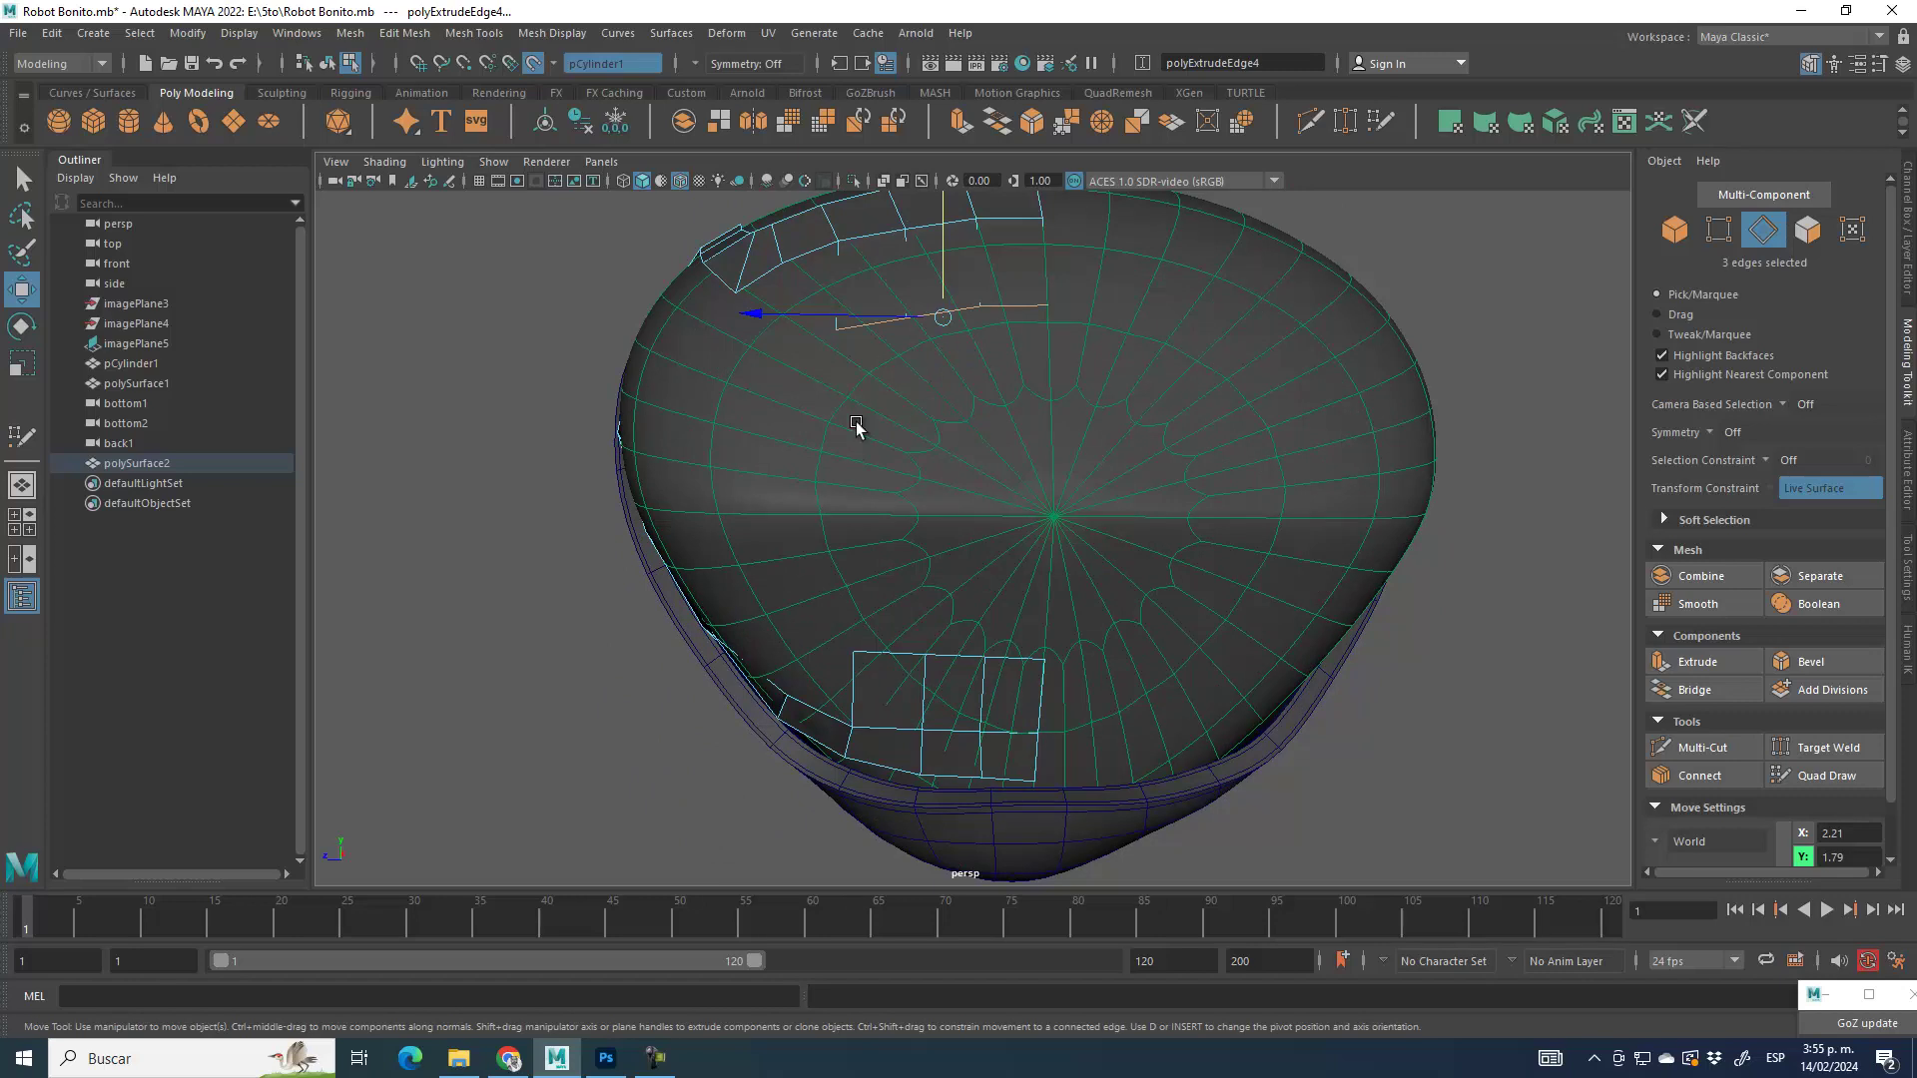
# Step: Continue the upper patch's second row around the corner by filling the neighbouring quads with Quad Draw
pyautogui.keyDown('alt'); pyautogui.moveTo(847, 523); pyautogui.dragTo(914, 512, button='middle'); pyautogui.keyUp('alt')
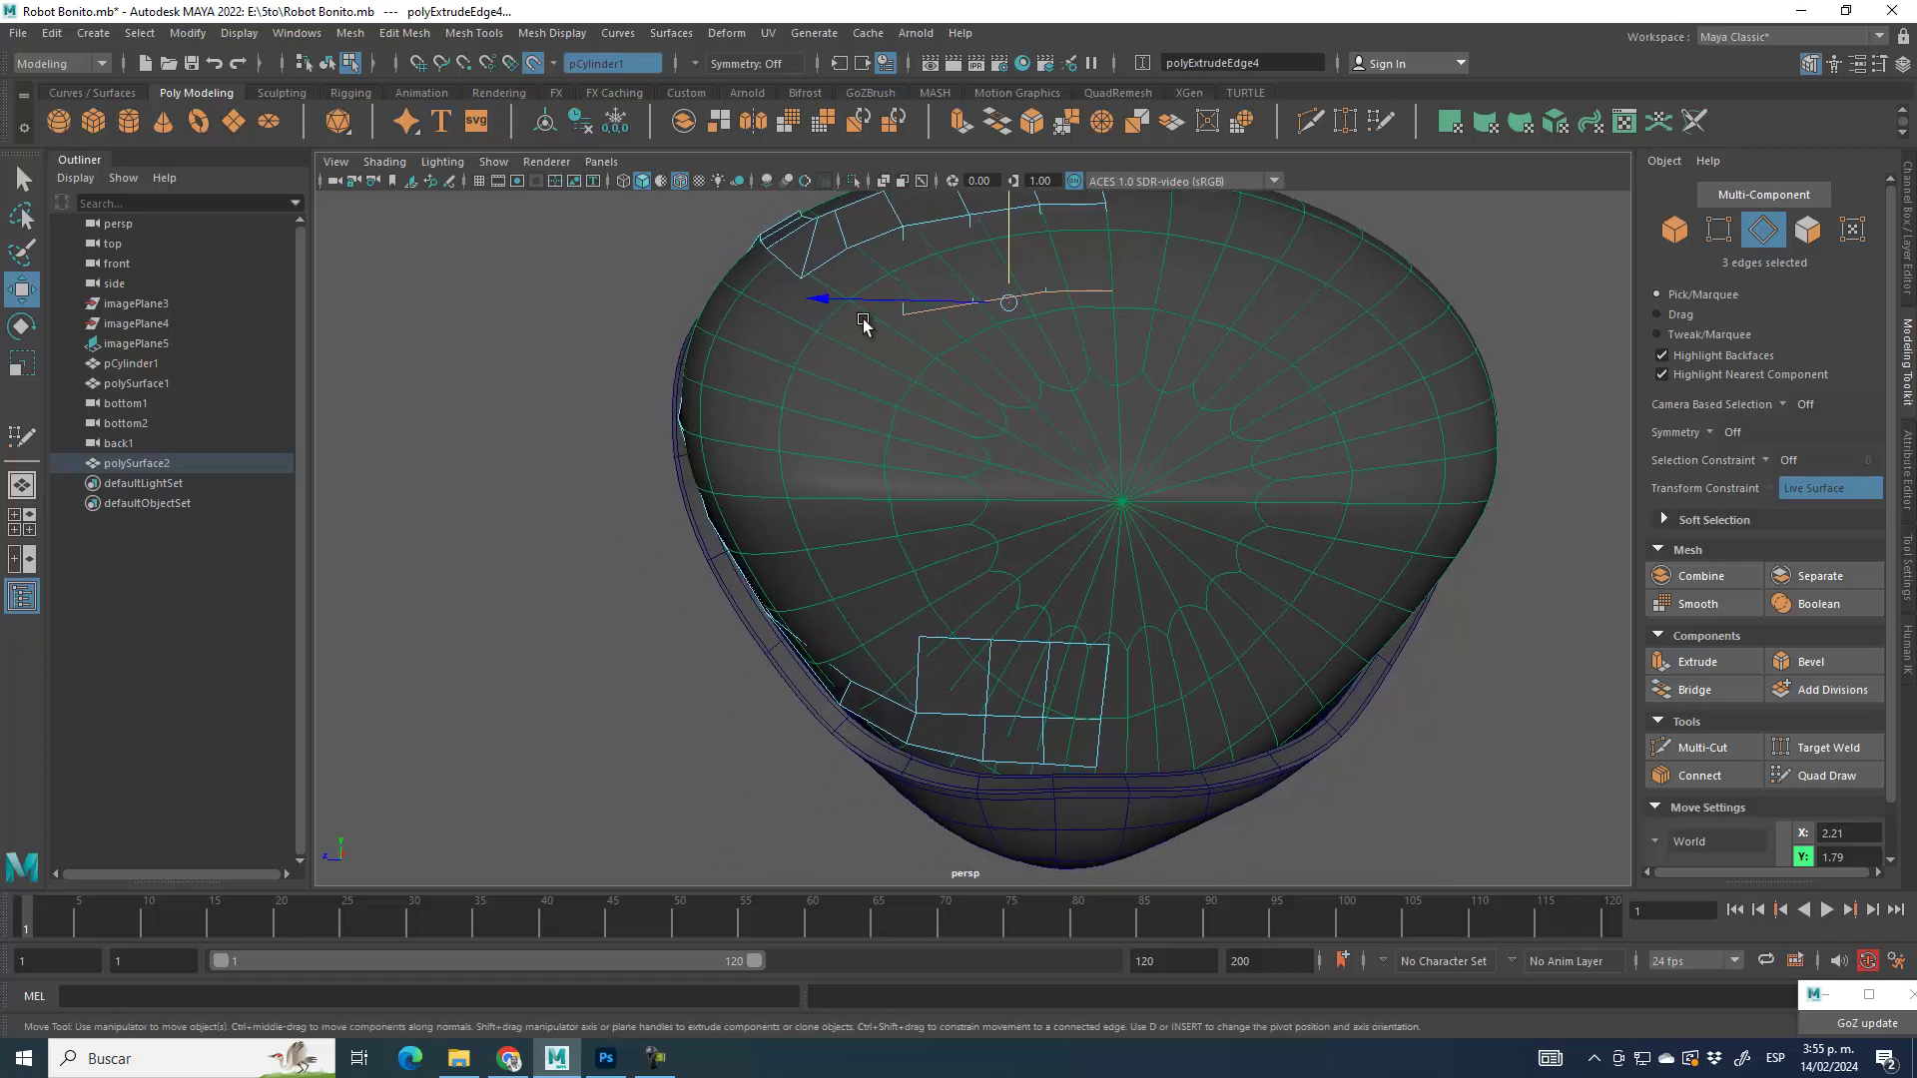
pyautogui.click(1826, 775)
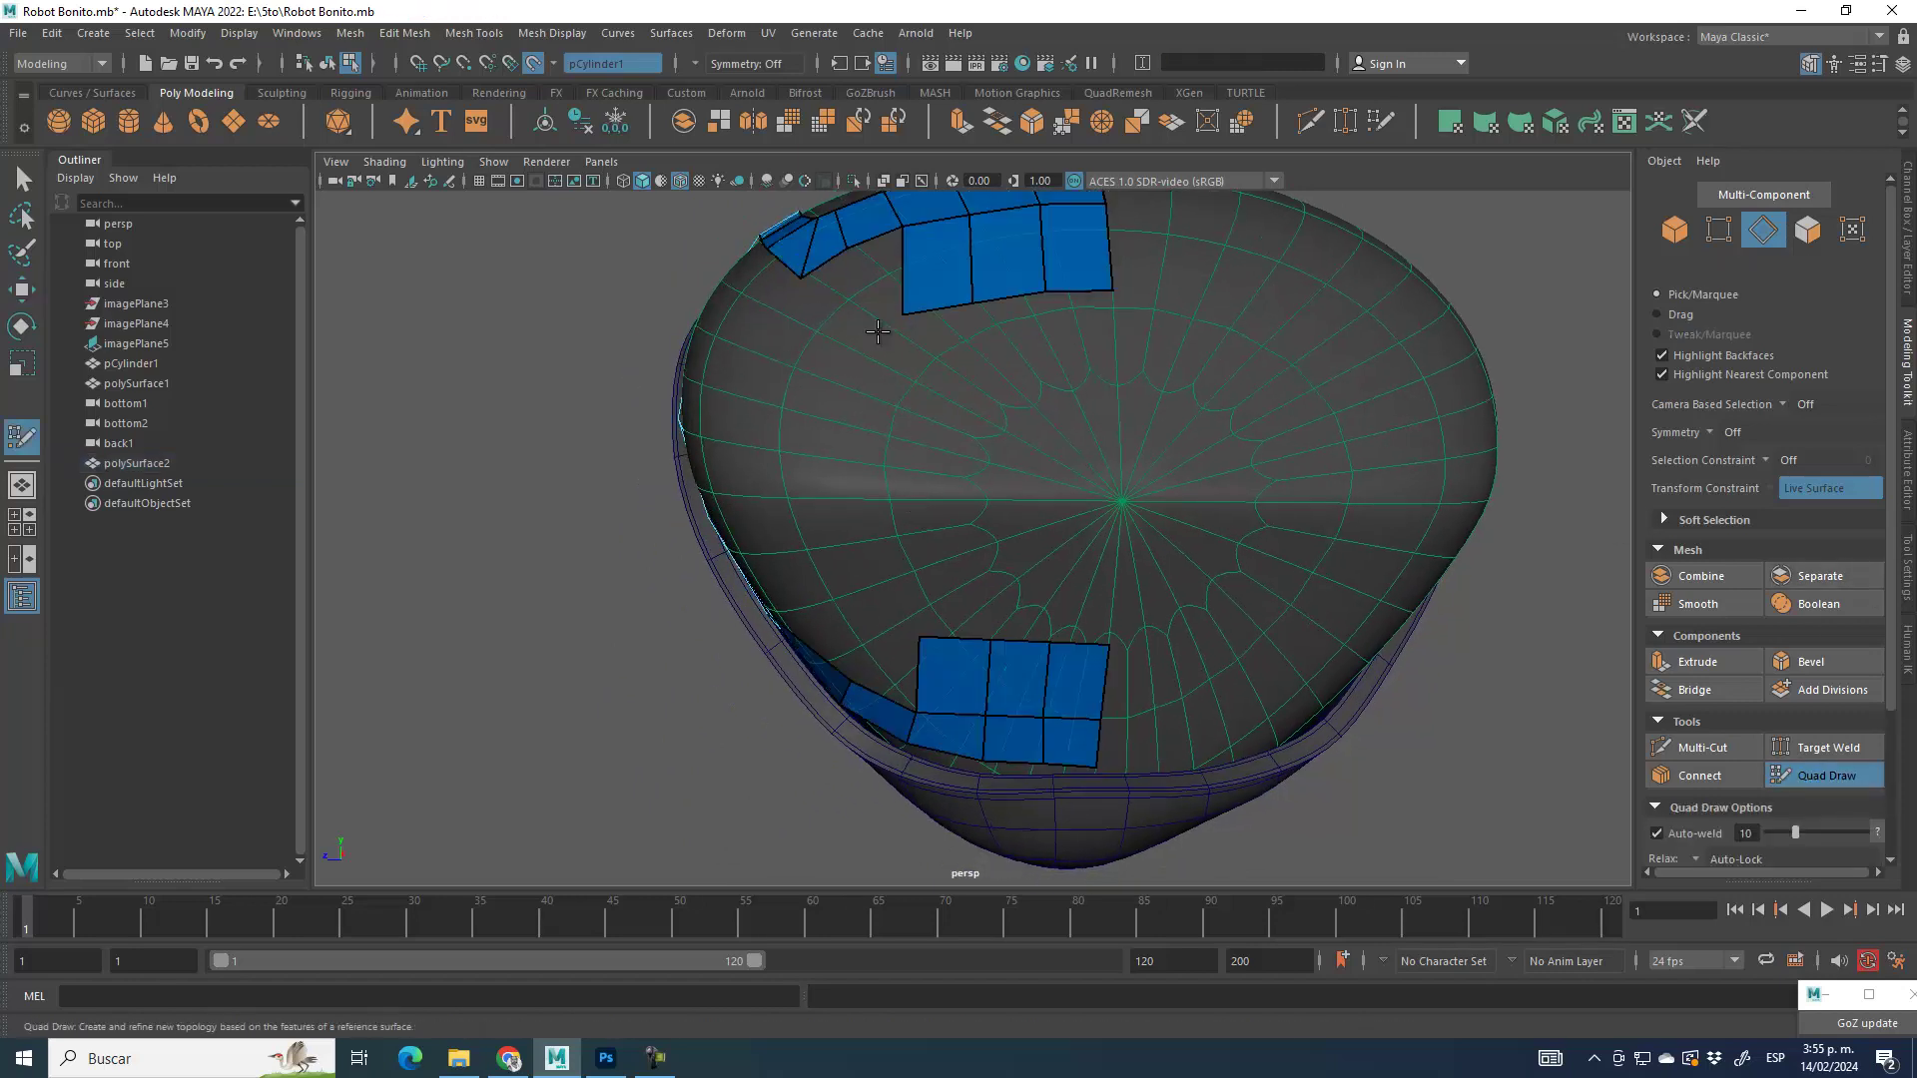
pyautogui.click(851, 351)
pyautogui.keyDown('shift'); pyautogui.click(876, 273); pyautogui.keyUp('shift')
pyautogui.keyDown('shift'); pyautogui.click(839, 318); pyautogui.keyUp('shift')
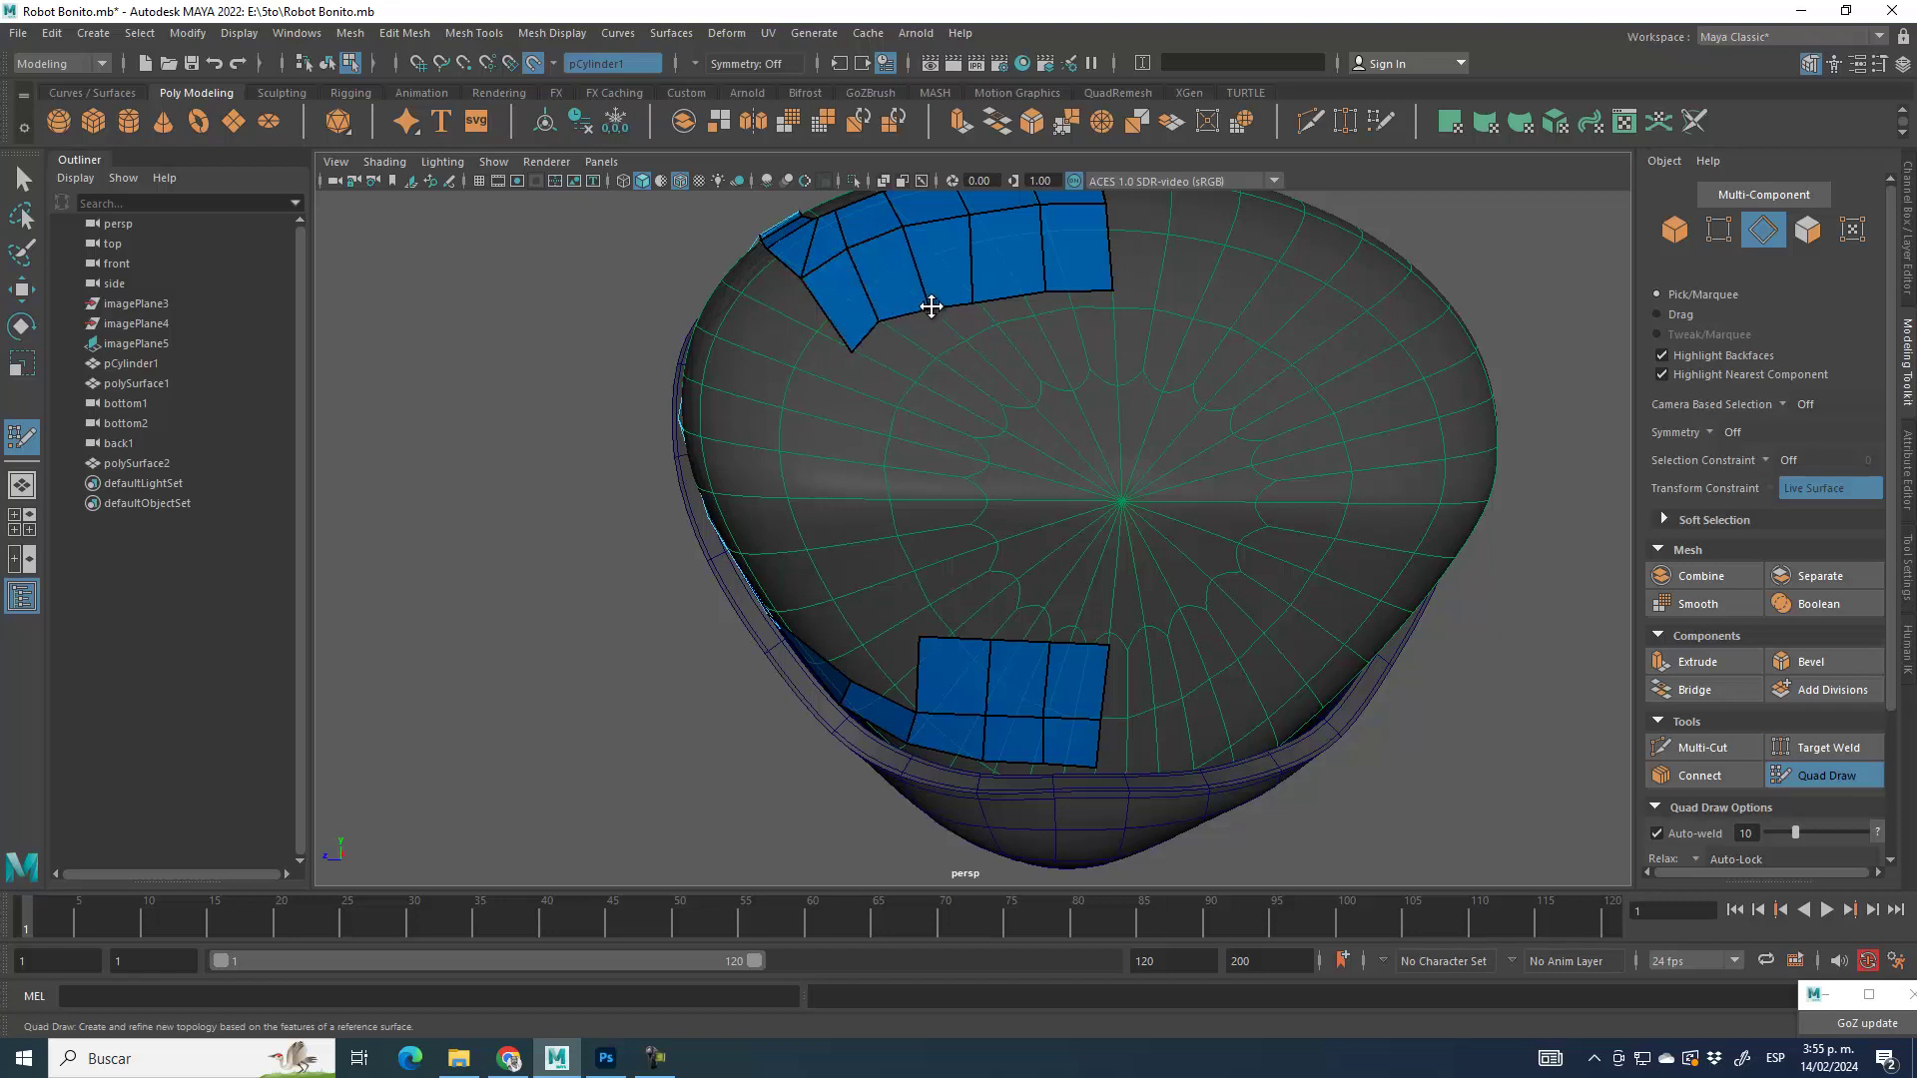
# Step: Reposition the inner border vertices of the upper and lower patches to round the opening between them
pyautogui.moveTo(964, 300); pyautogui.dragTo(858, 357)
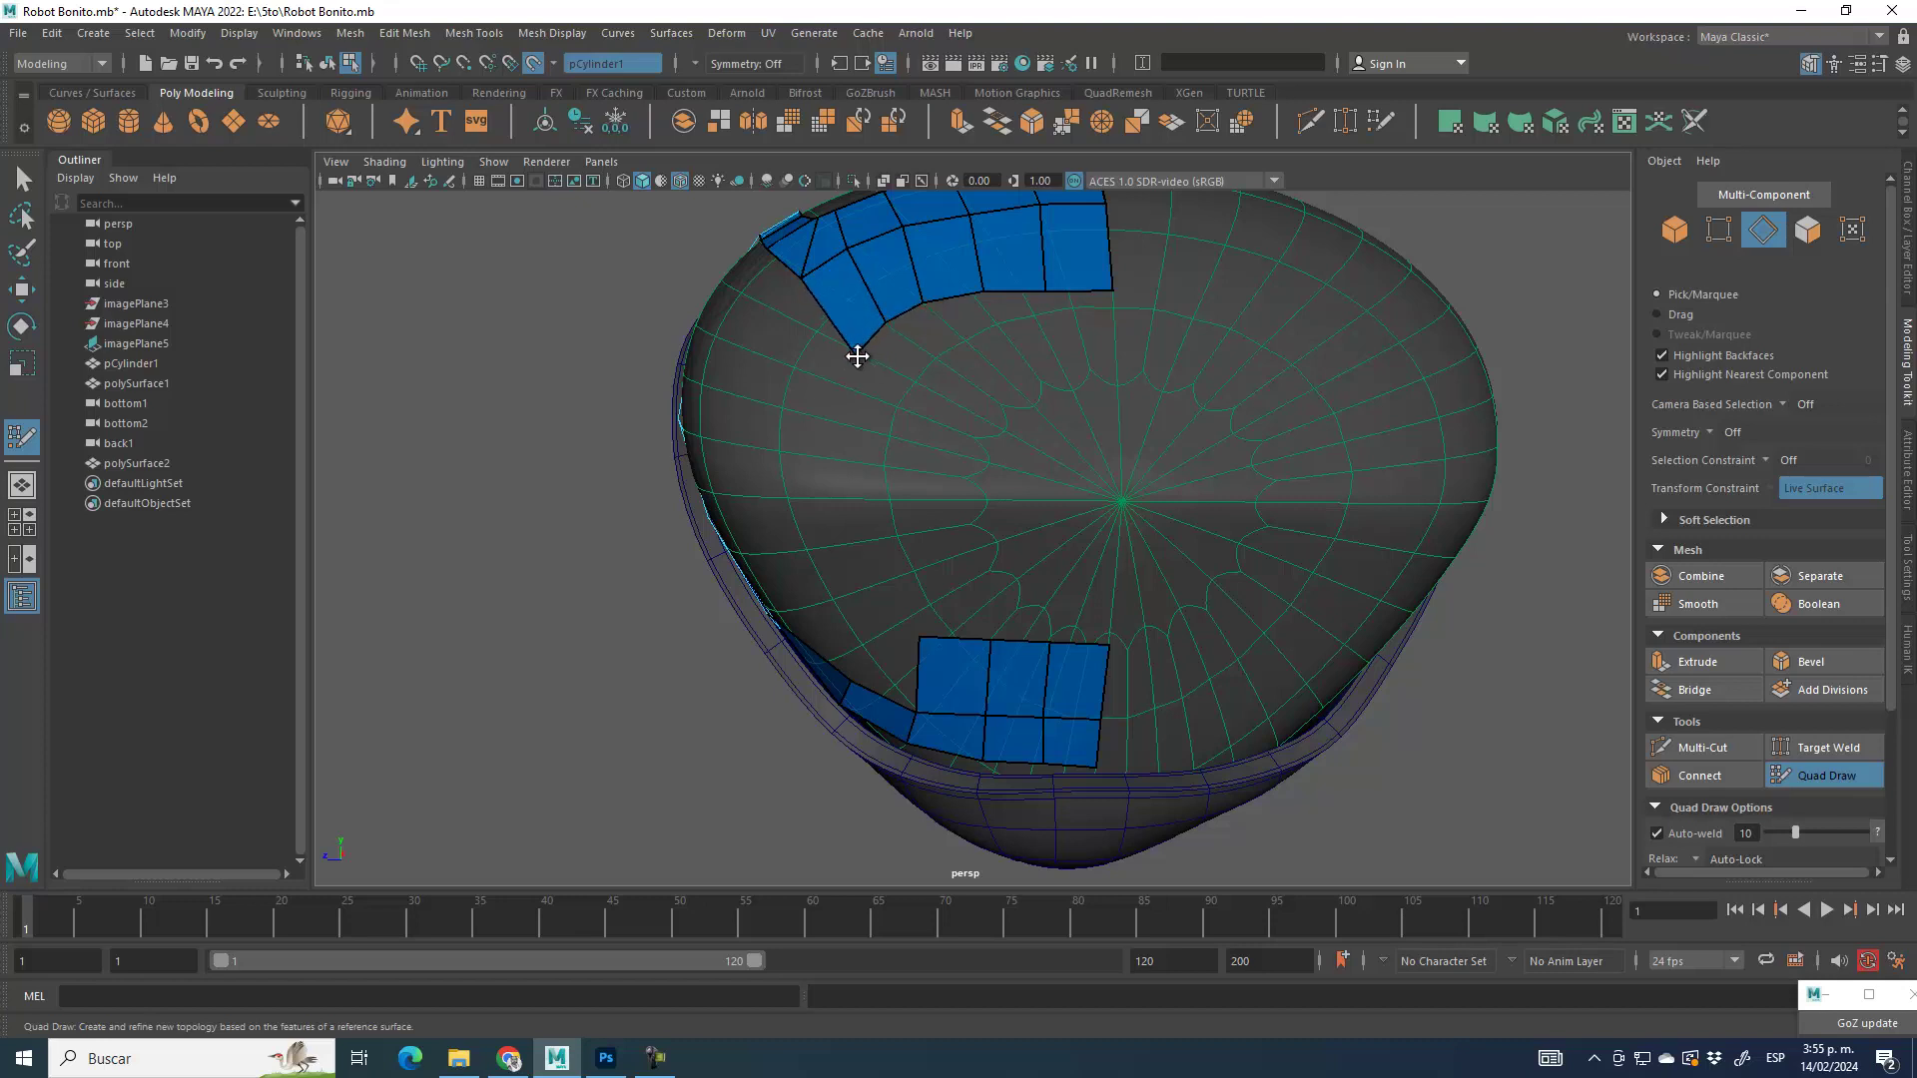
pyautogui.moveTo(913, 635); pyautogui.dragTo(928, 612)
pyautogui.moveTo(1048, 639); pyautogui.dragTo(1049, 651)
pyautogui.keyDown('alt'); pyautogui.moveTo(839, 618); pyautogui.dragTo(1080, 391); pyautogui.keyUp('alt')
pyautogui.moveTo(1017, 296); pyautogui.dragTo(1036, 279)
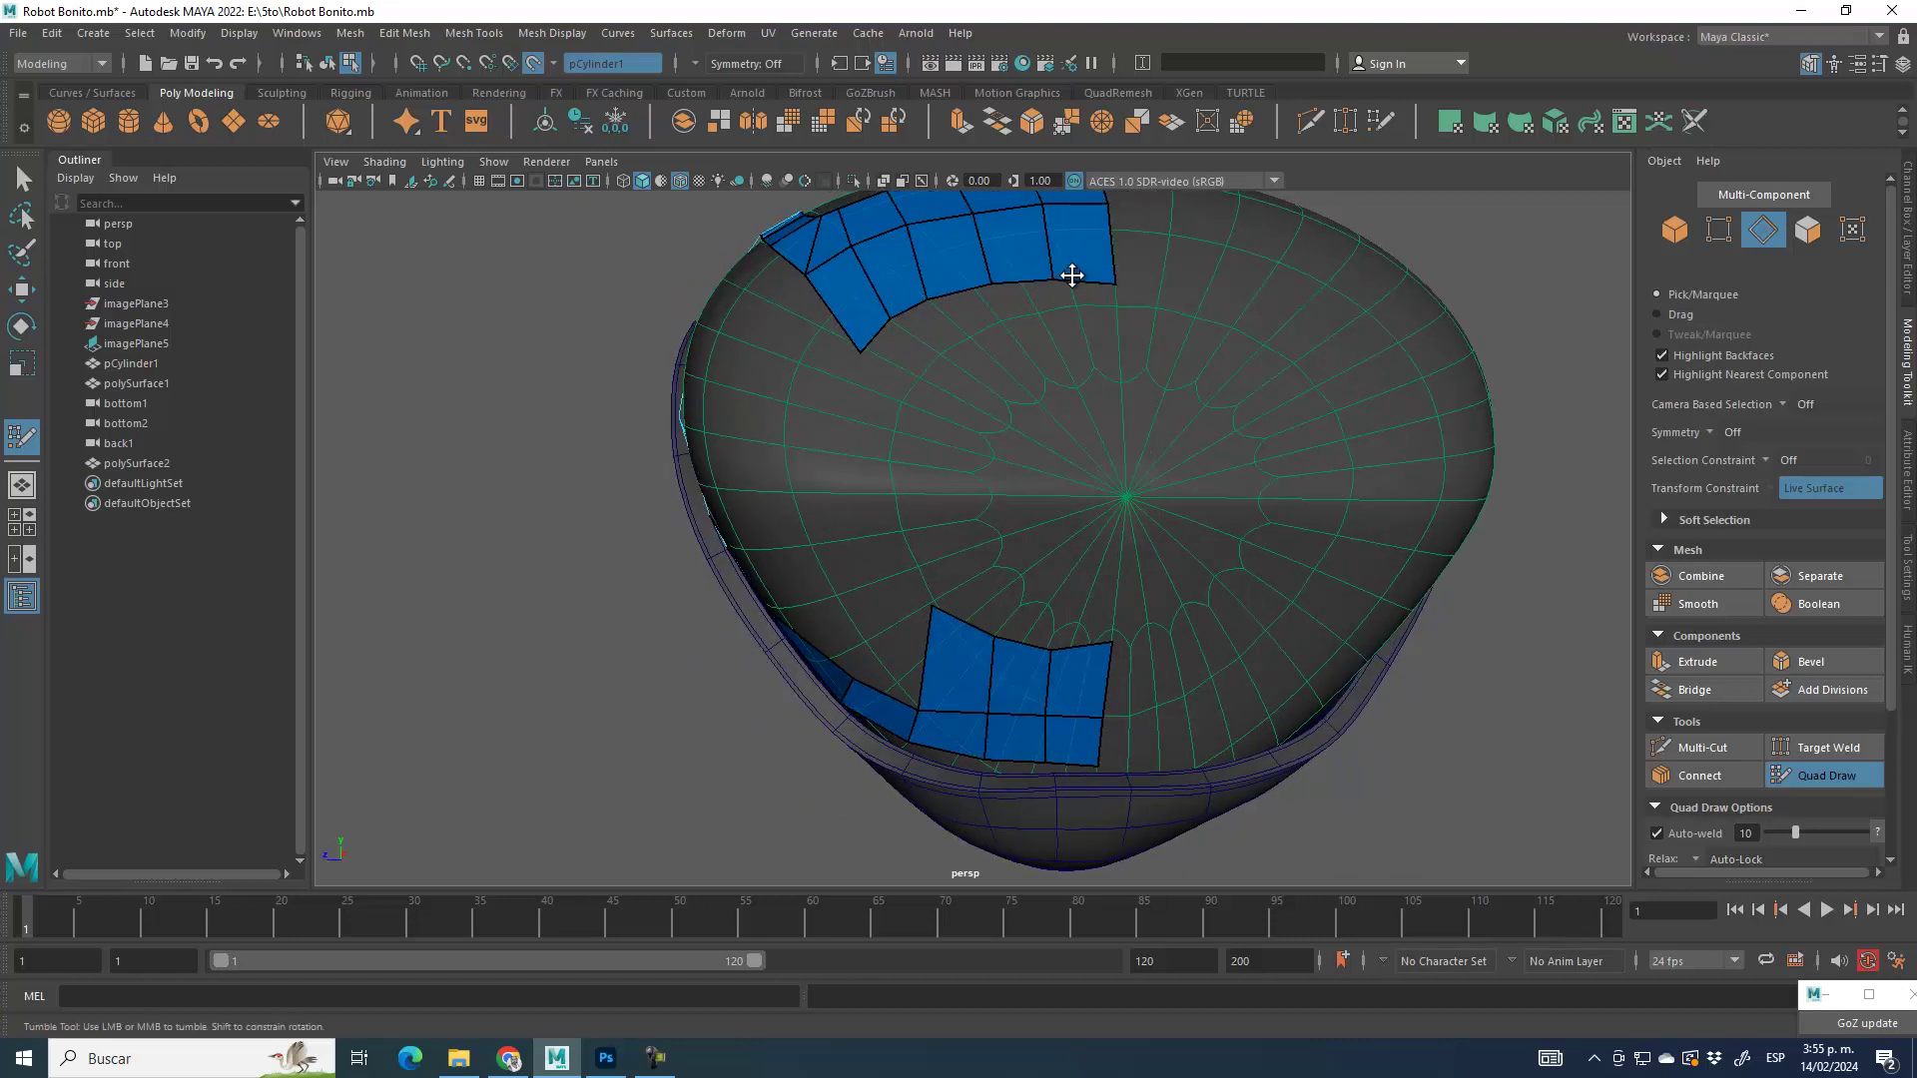
# Step: Shift the upper patch's middle and inner row vertices to even out its quads
pyautogui.keyDown('alt'); pyautogui.moveTo(1078, 411); pyautogui.dragTo(1053, 430); pyautogui.keyUp('alt')
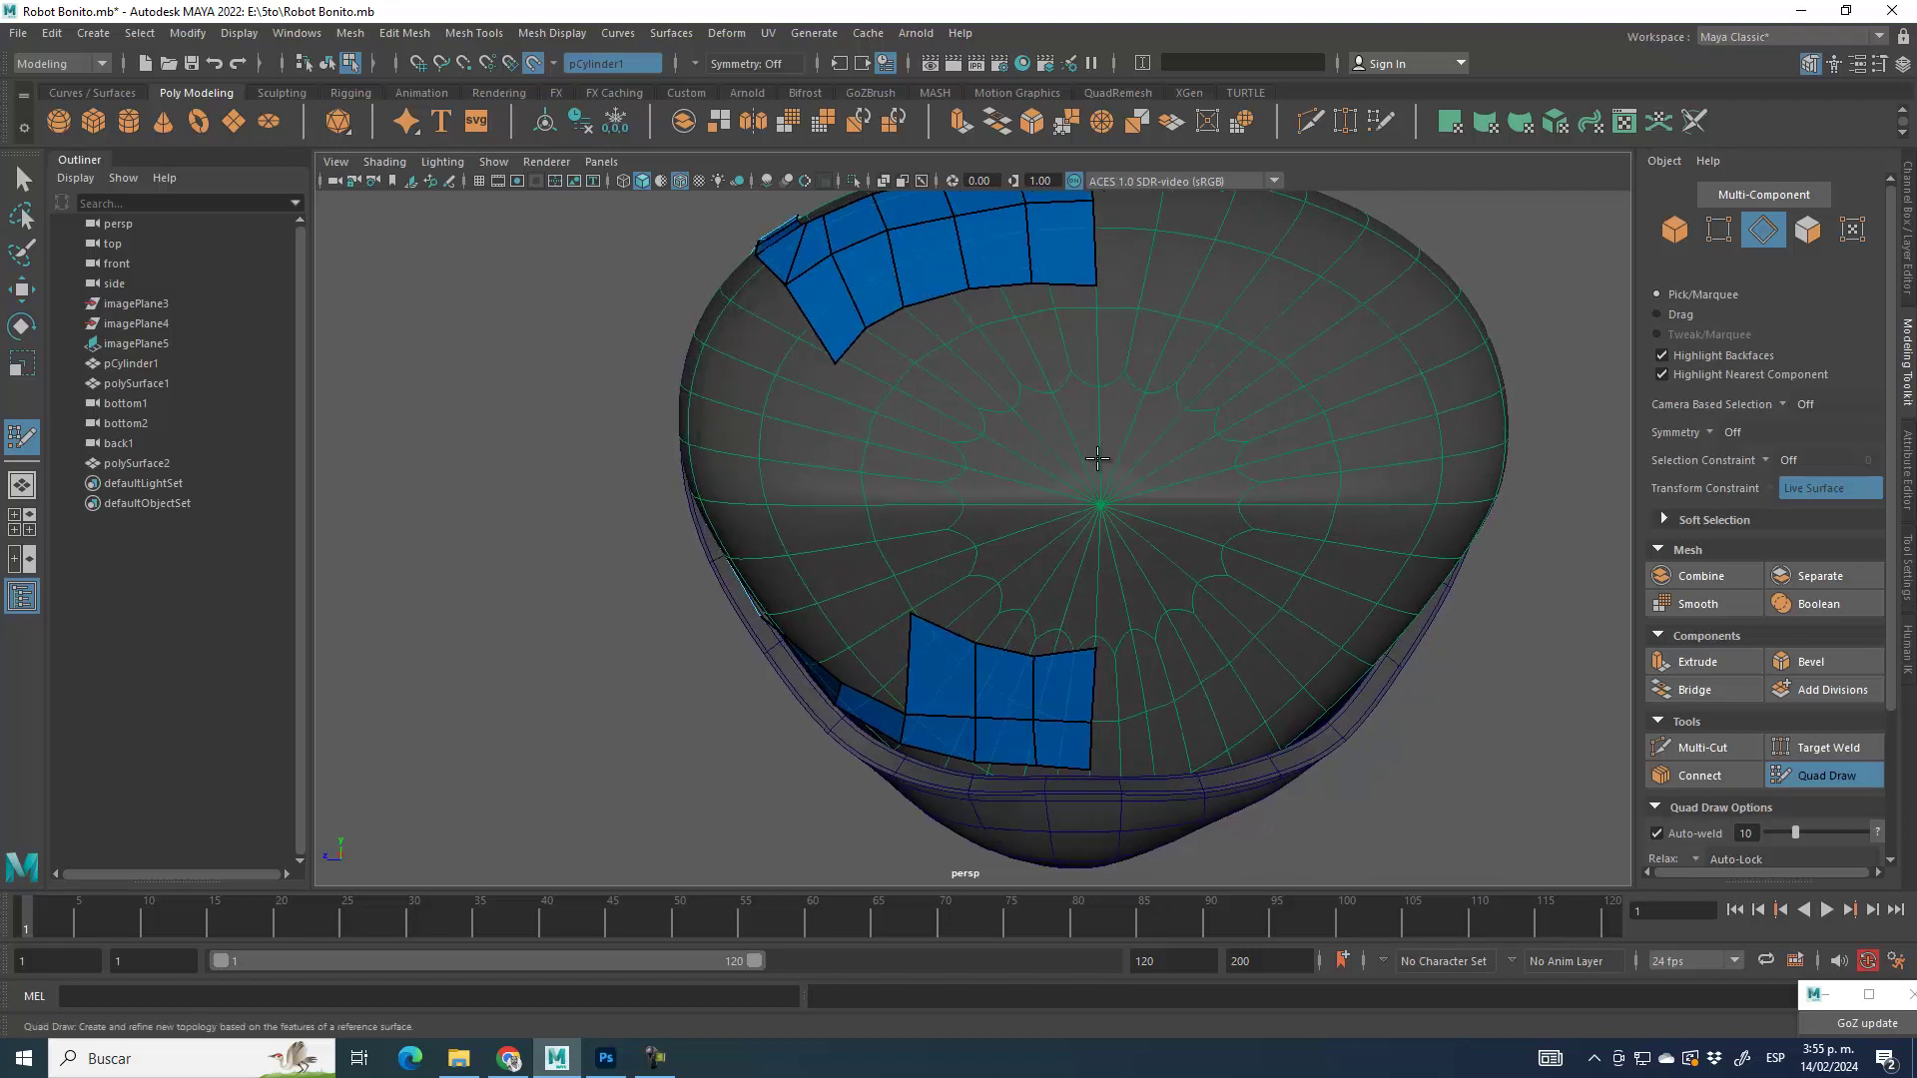
pyautogui.keyDown('alt'); pyautogui.moveTo(886, 546); pyautogui.dragTo(901, 416); pyautogui.keyUp('alt')
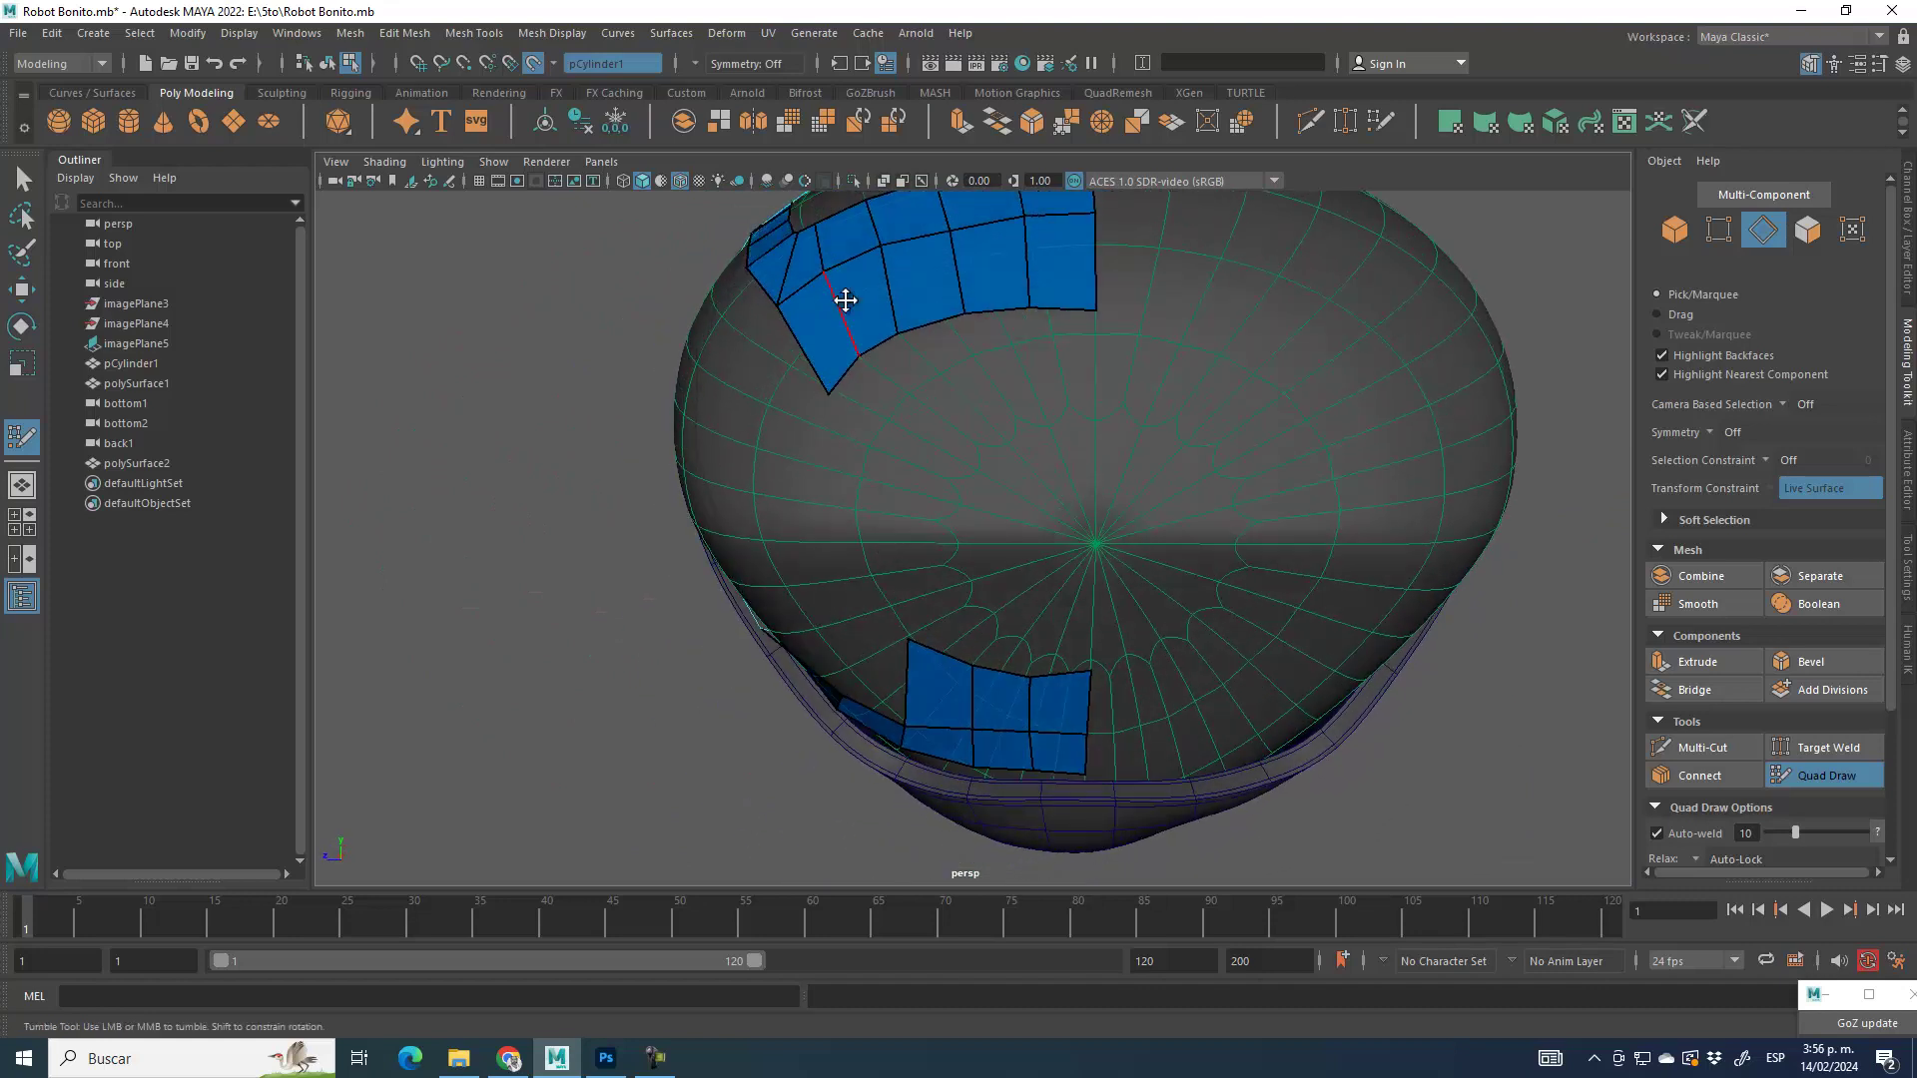
pyautogui.moveTo(947, 239); pyautogui.dragTo(943, 217)
pyautogui.moveTo(1028, 299); pyautogui.dragTo(1040, 296)
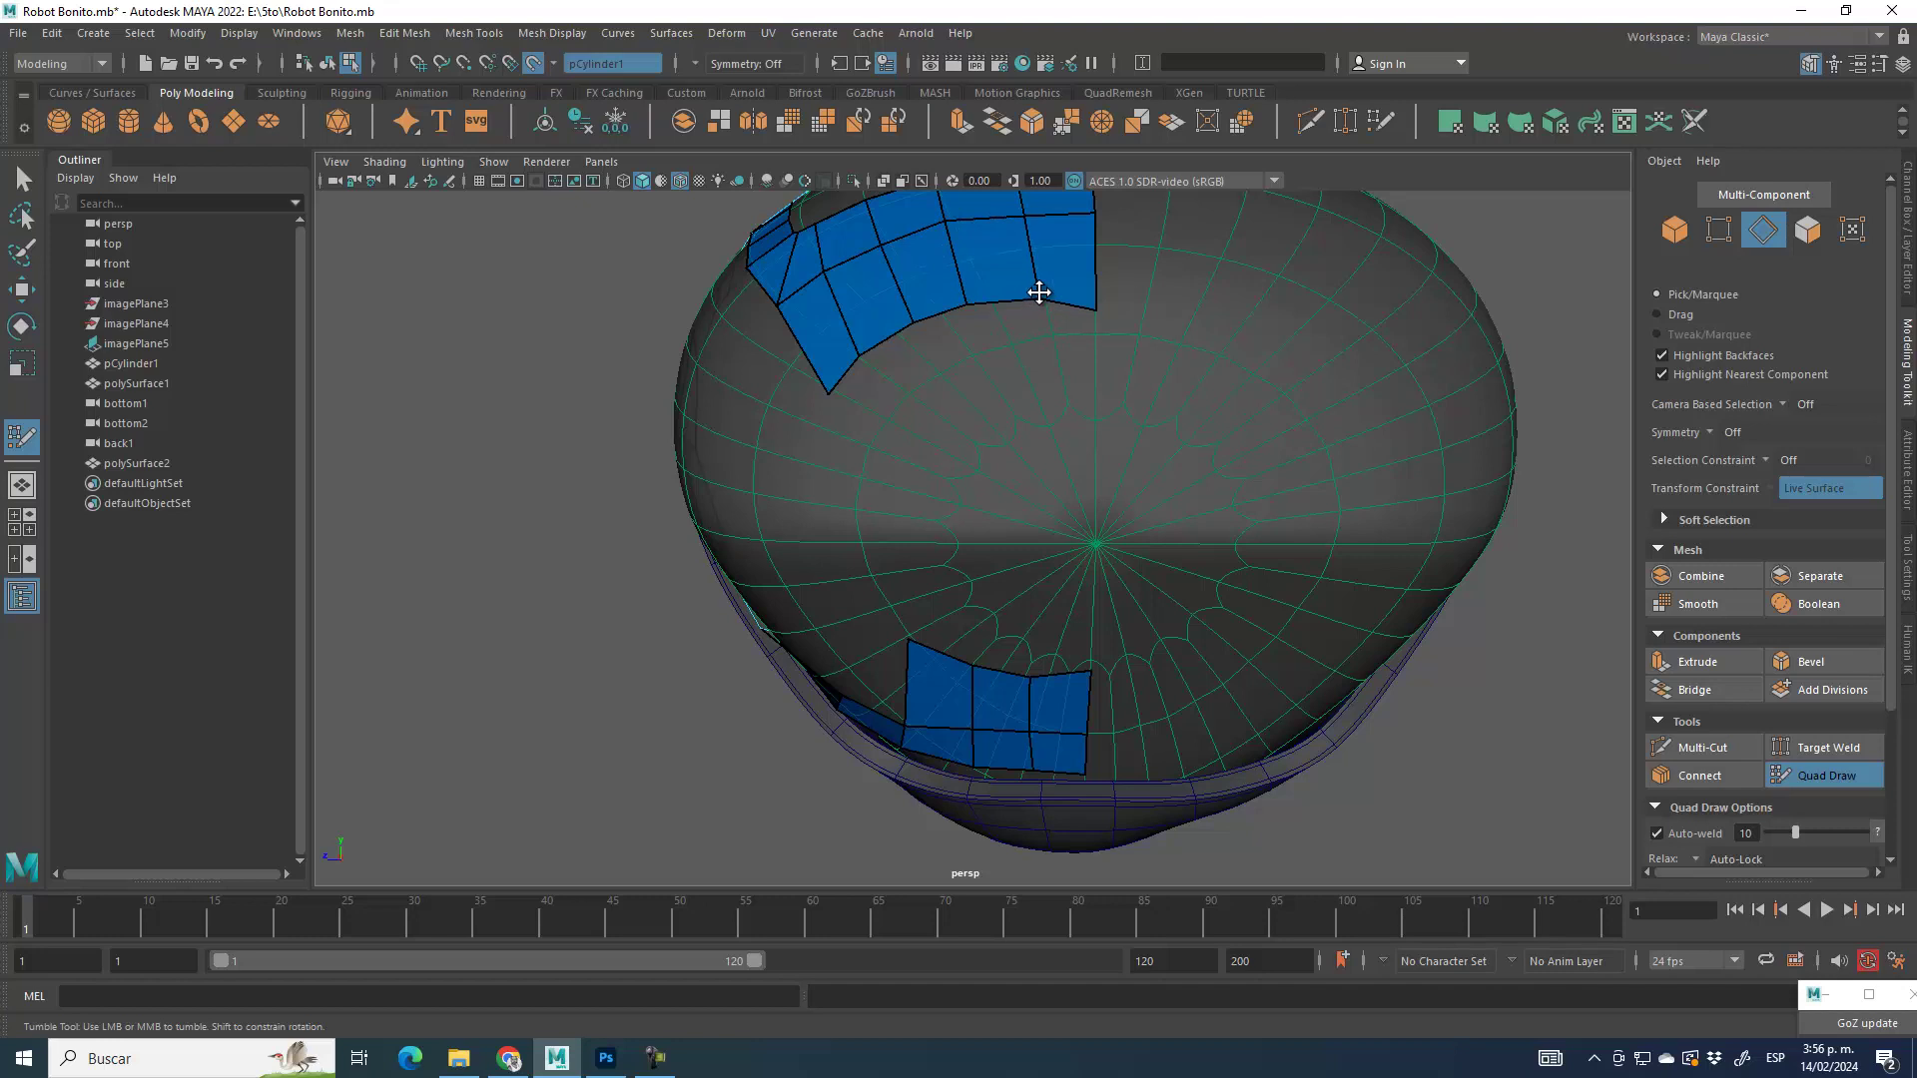
pyautogui.keyDown('alt'); pyautogui.moveTo(1043, 445); pyautogui.dragTo(1161, 636); pyautogui.keyUp('alt')
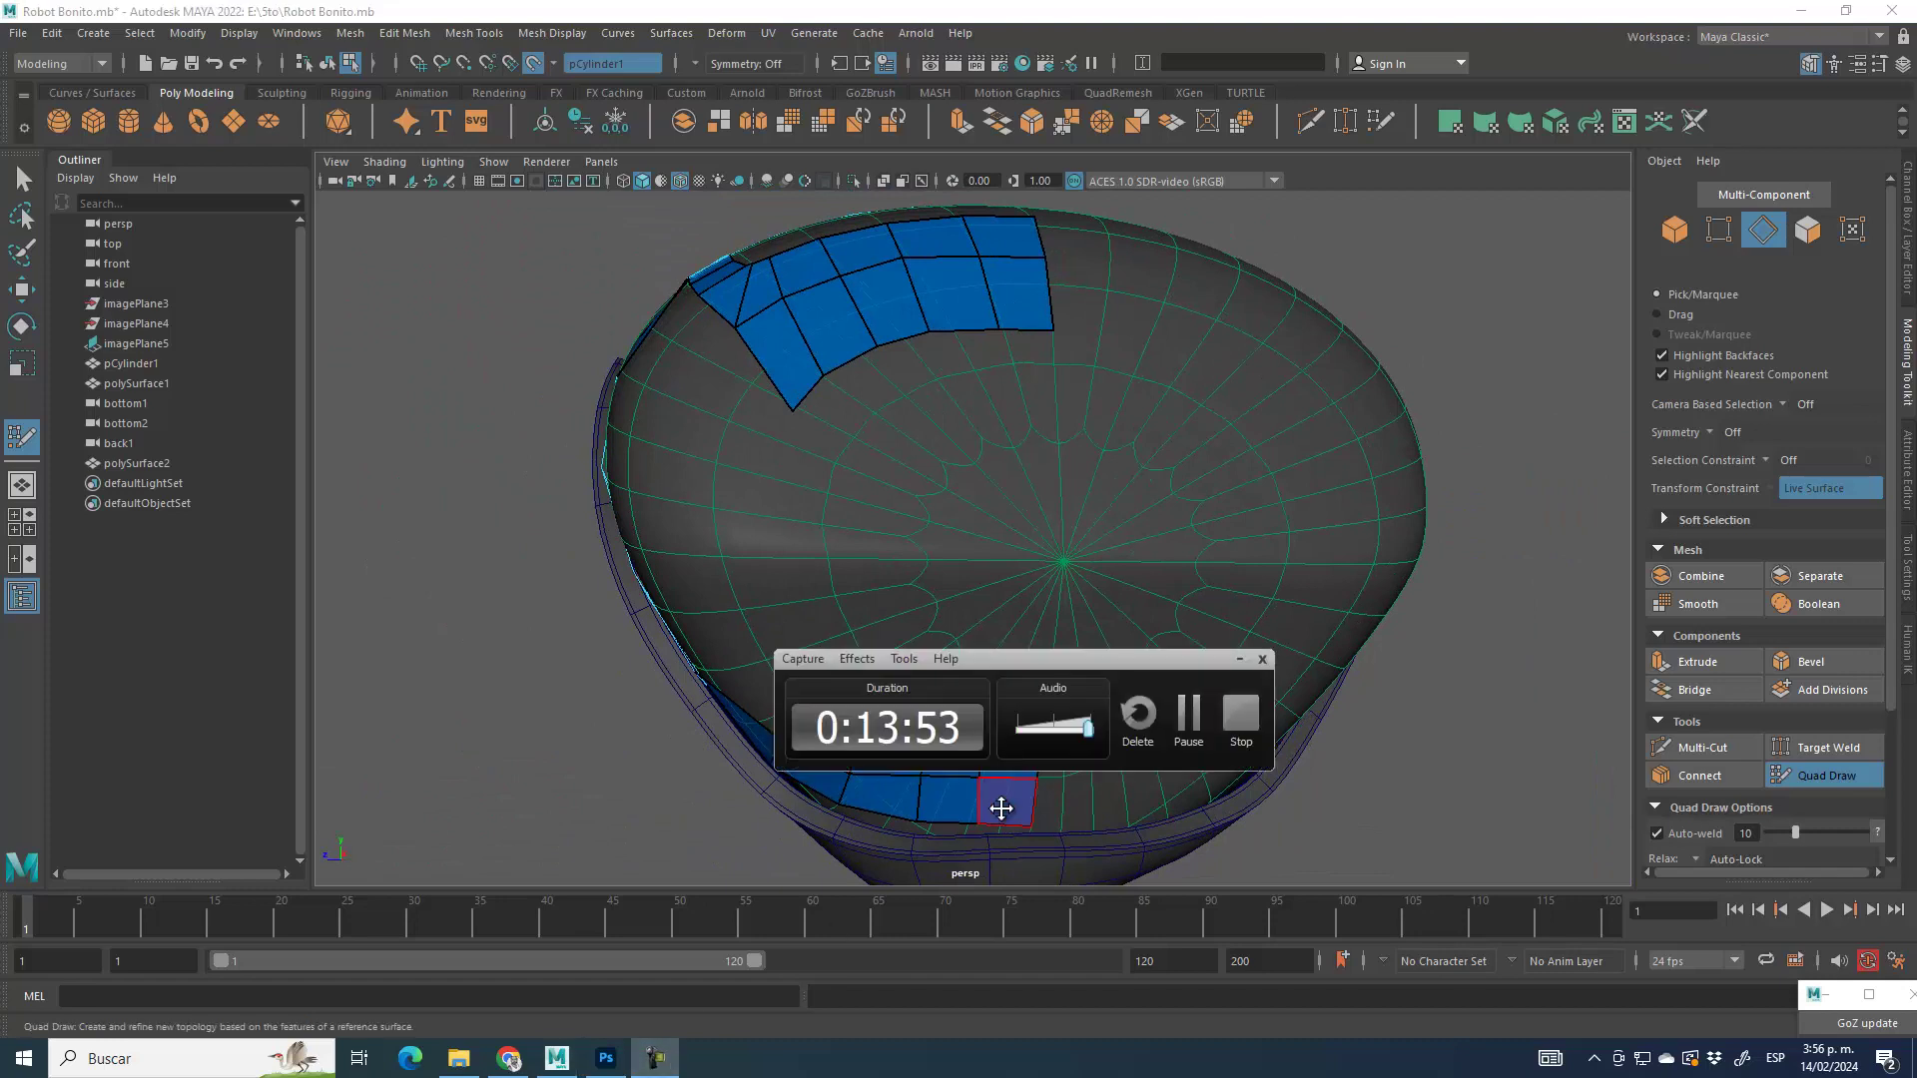
pyautogui.keyDown('shift'); pyautogui.click(1001, 808); pyautogui.keyUp('shift')
pyautogui.click(1241, 660)
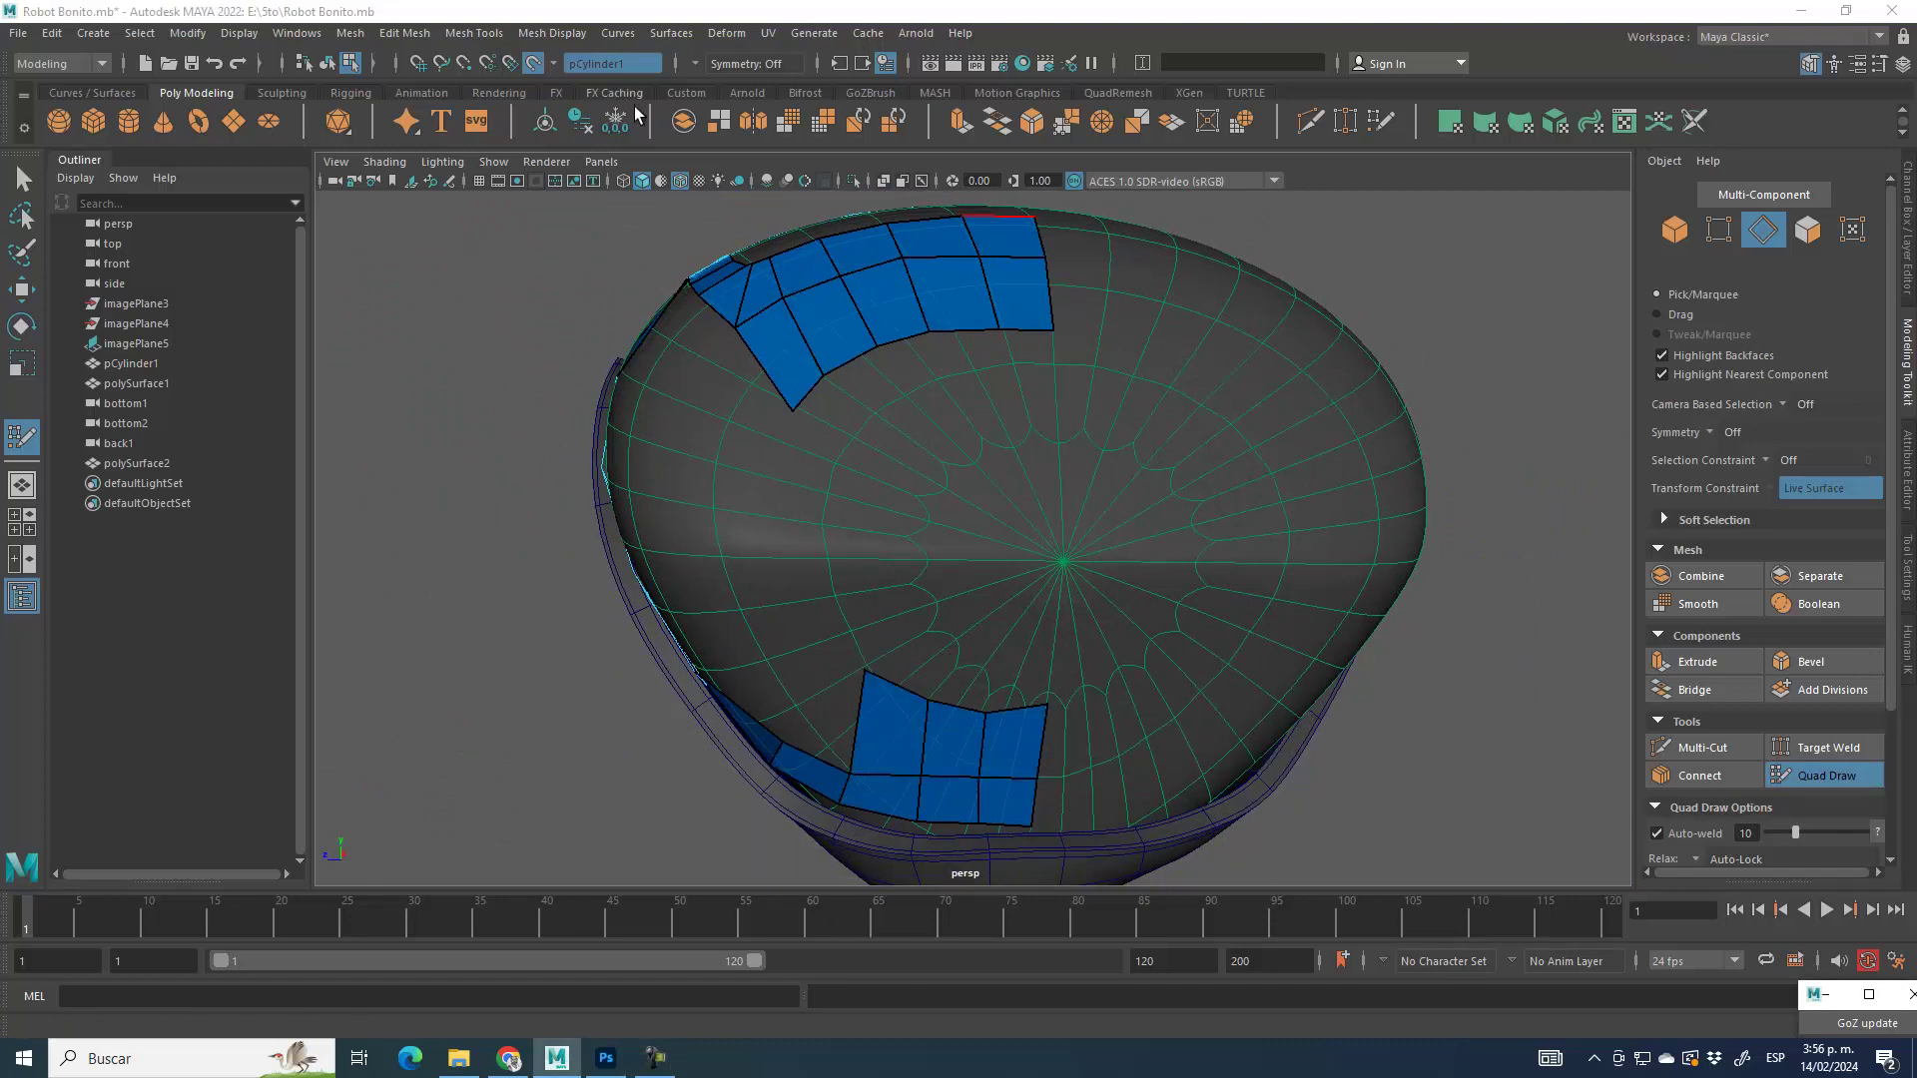
# Step: Turn off the live surface, leave Quad Draw and return to object selection with the whole model in view
pyautogui.click(531, 62)
pyautogui.click(1825, 776)
pyautogui.click(1680, 231)
pyautogui.press('f')
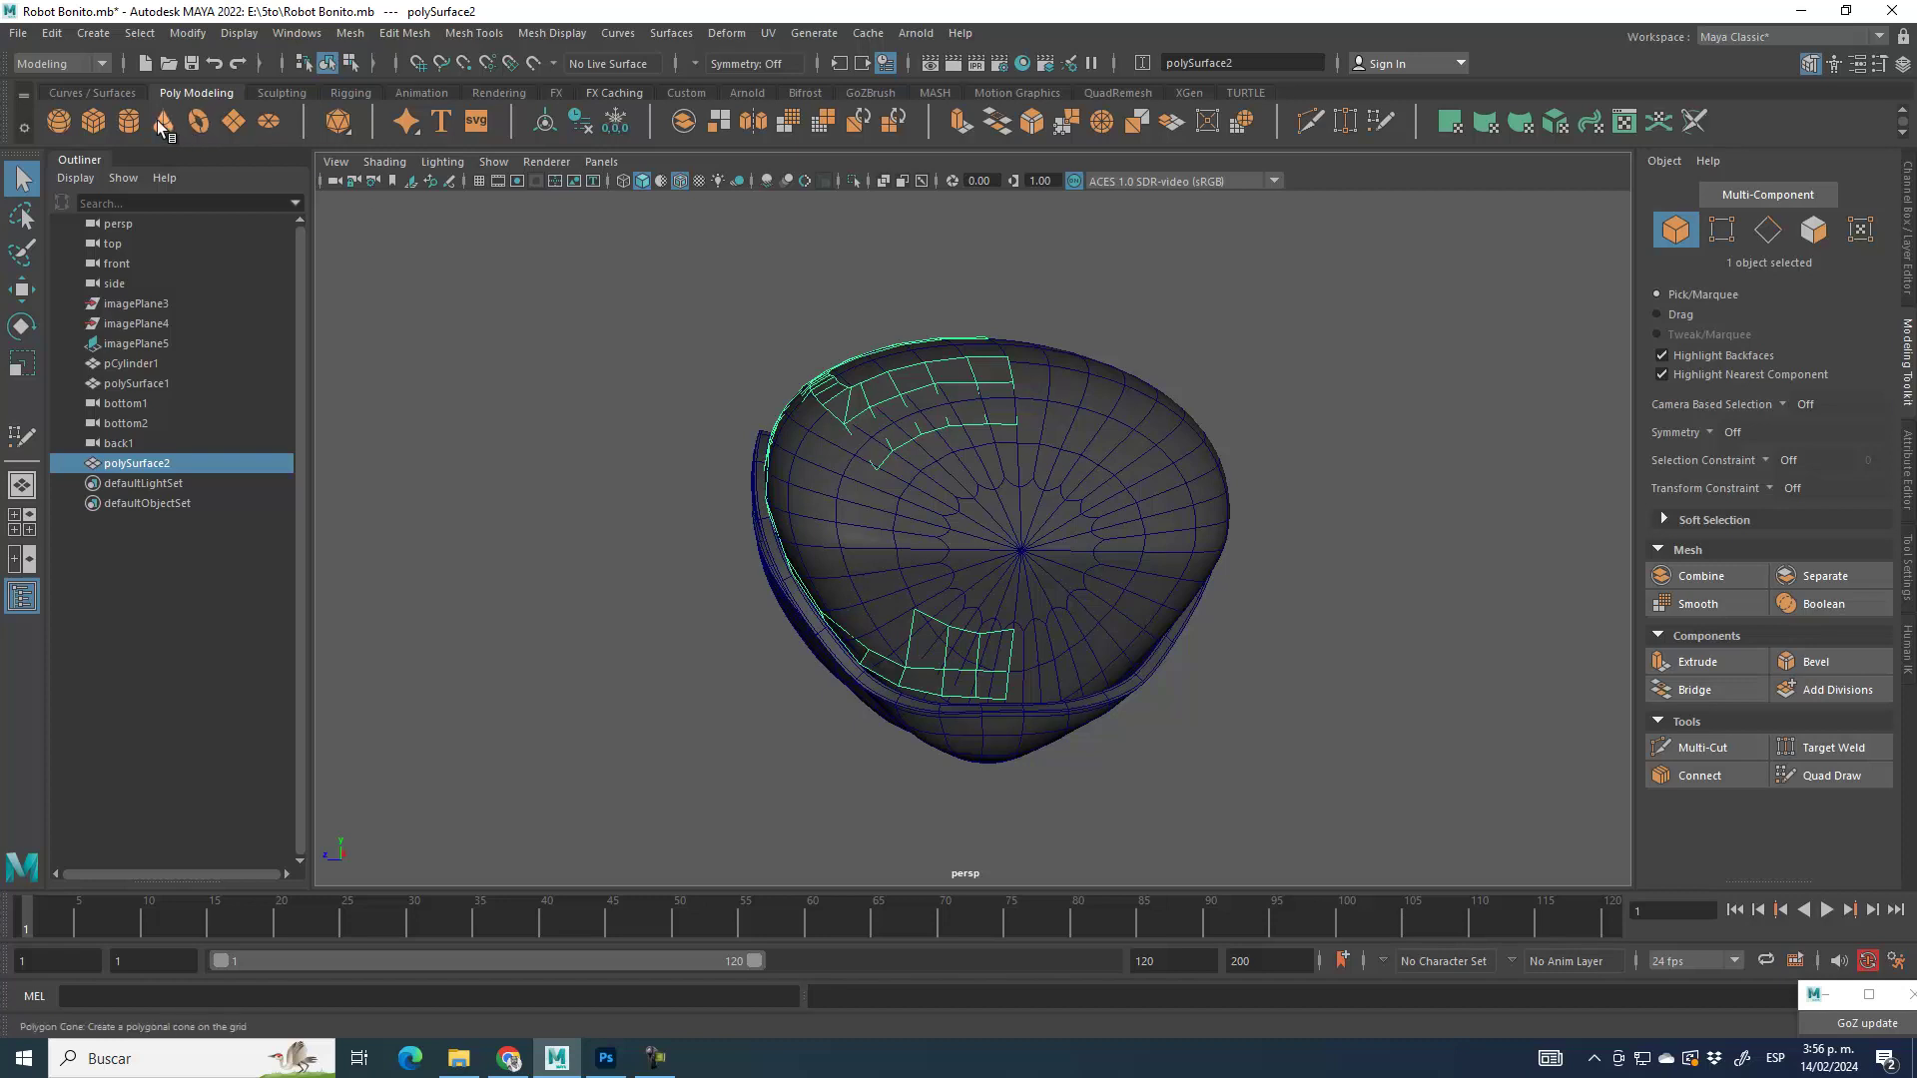
# Step: Create a polygon cylinder and rotate it -90 degrees about Z so it lies sideways
pyautogui.click(130, 116)
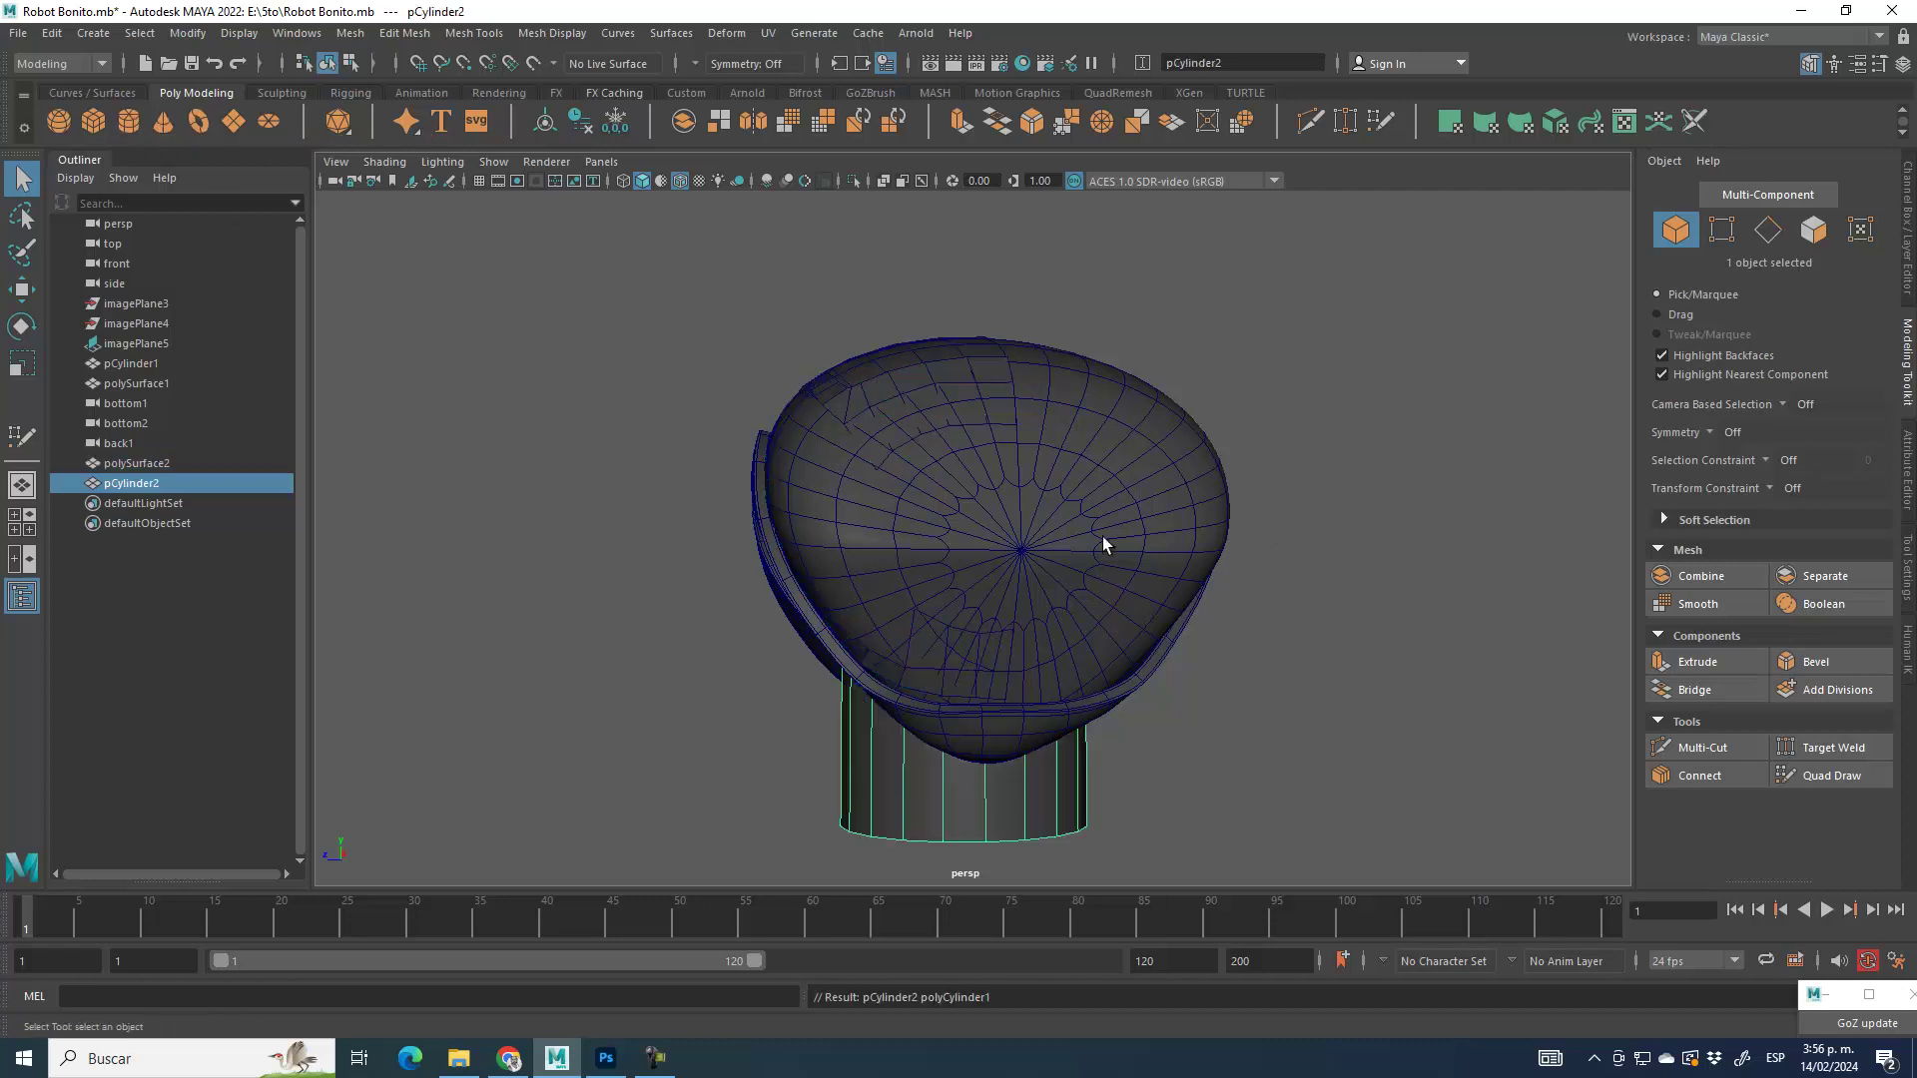
pyautogui.click(21, 326)
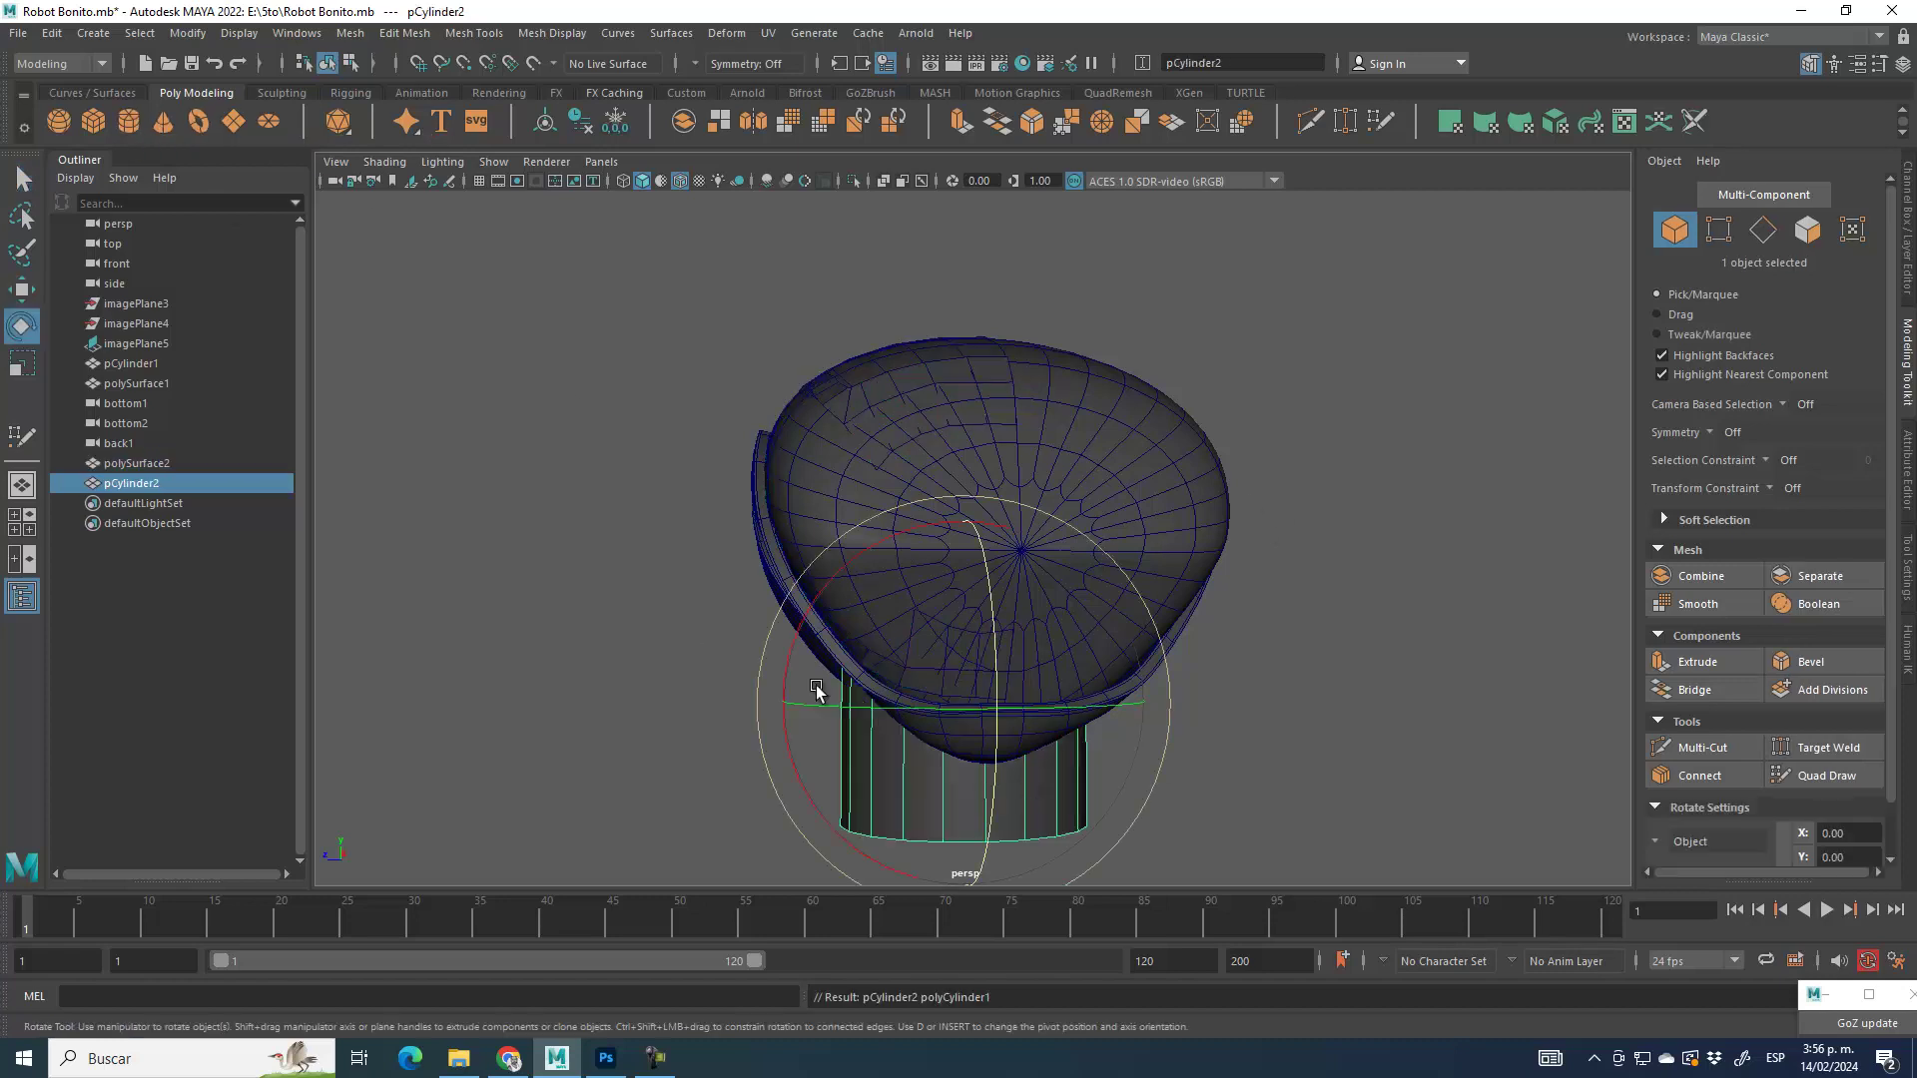
pyautogui.keyDown('alt'); pyautogui.moveTo(444, 513); pyautogui.dragTo(1220, 712); pyautogui.keyUp('alt')
pyautogui.moveTo(914, 602); pyautogui.dragTo(982, 721)
# Step: Move the cylinder up and out to the body's shoulder end, at about X 1.32 and Y 1.05
pyautogui.click(21, 290)
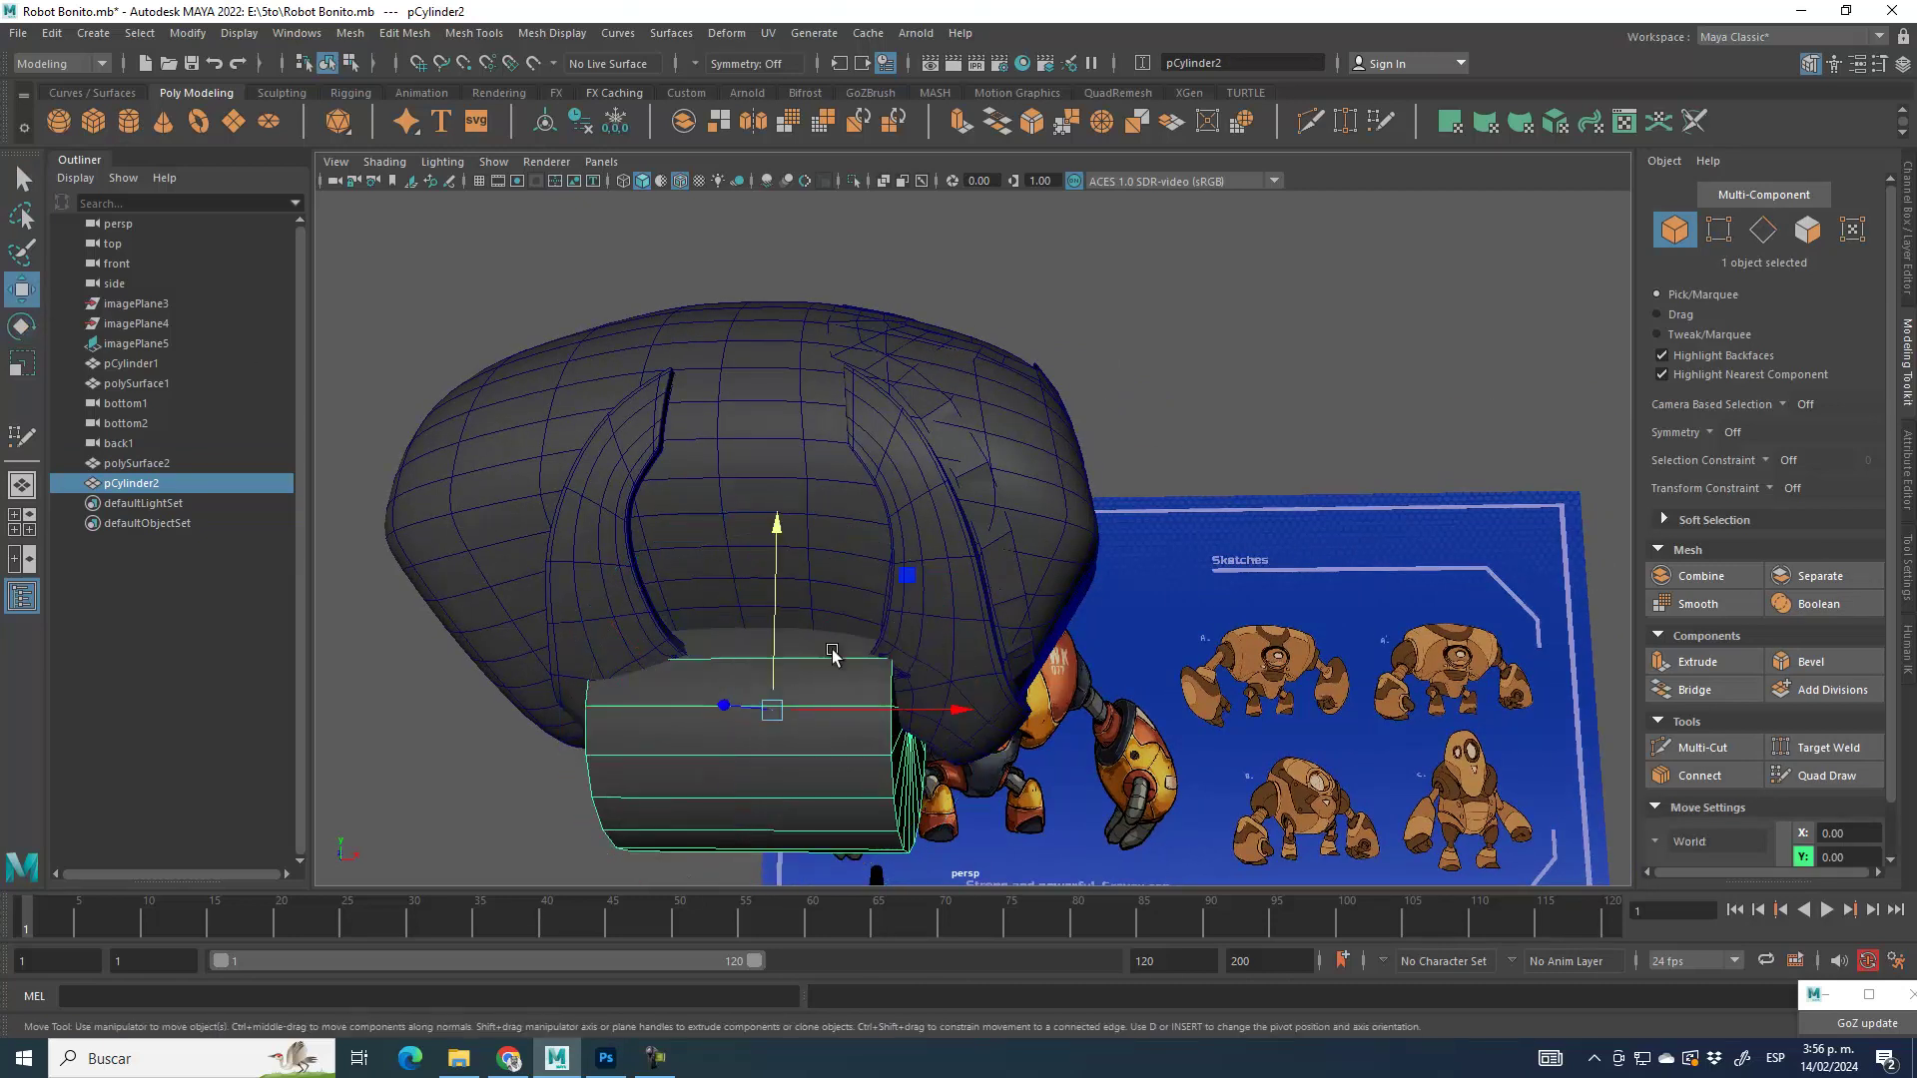
pyautogui.keyDown('alt'); pyautogui.moveTo(928, 577); pyautogui.dragTo(1087, 553); pyautogui.keyUp('alt')
pyautogui.moveTo(1000, 314); pyautogui.dragTo(1001, 372)
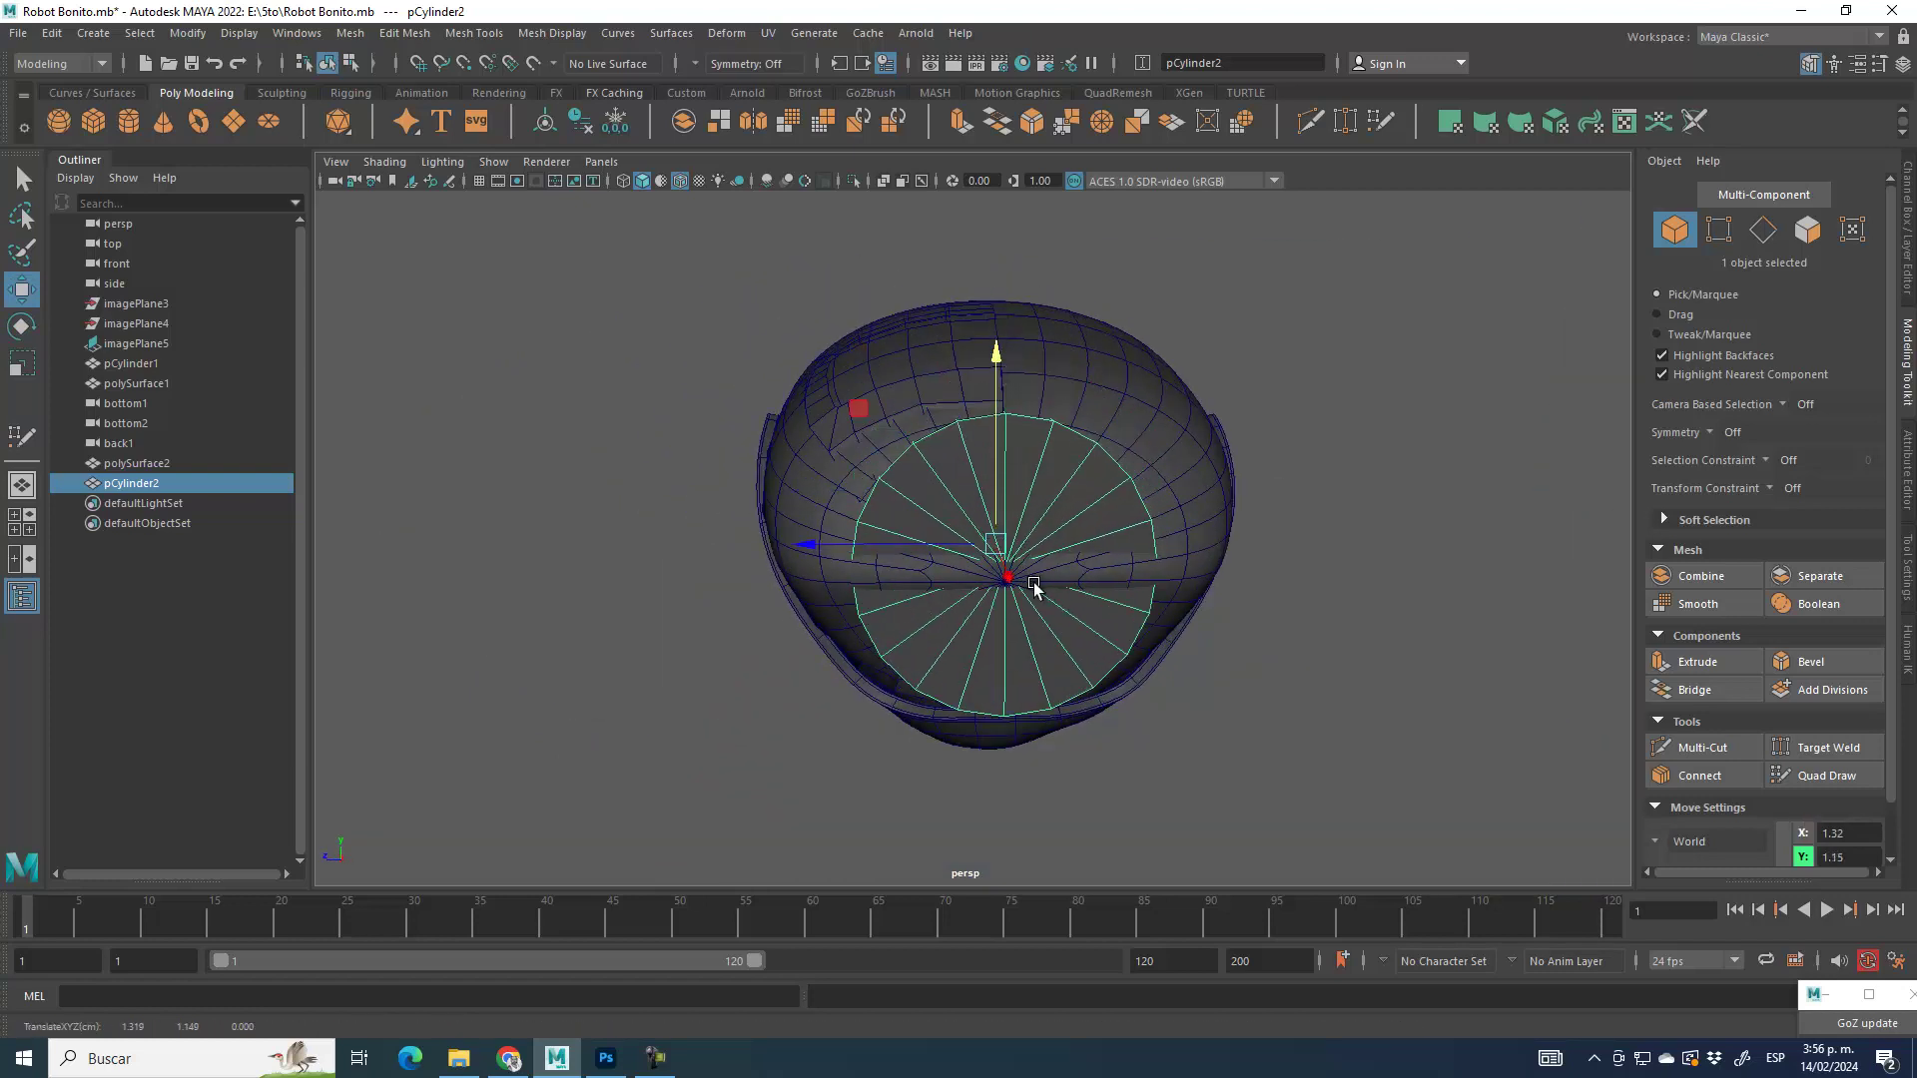
pyautogui.keyDown('alt'); pyautogui.moveTo(1028, 580); pyautogui.dragTo(986, 556); pyautogui.keyUp('alt')
pyautogui.moveTo(998, 409); pyautogui.dragTo(992, 422)
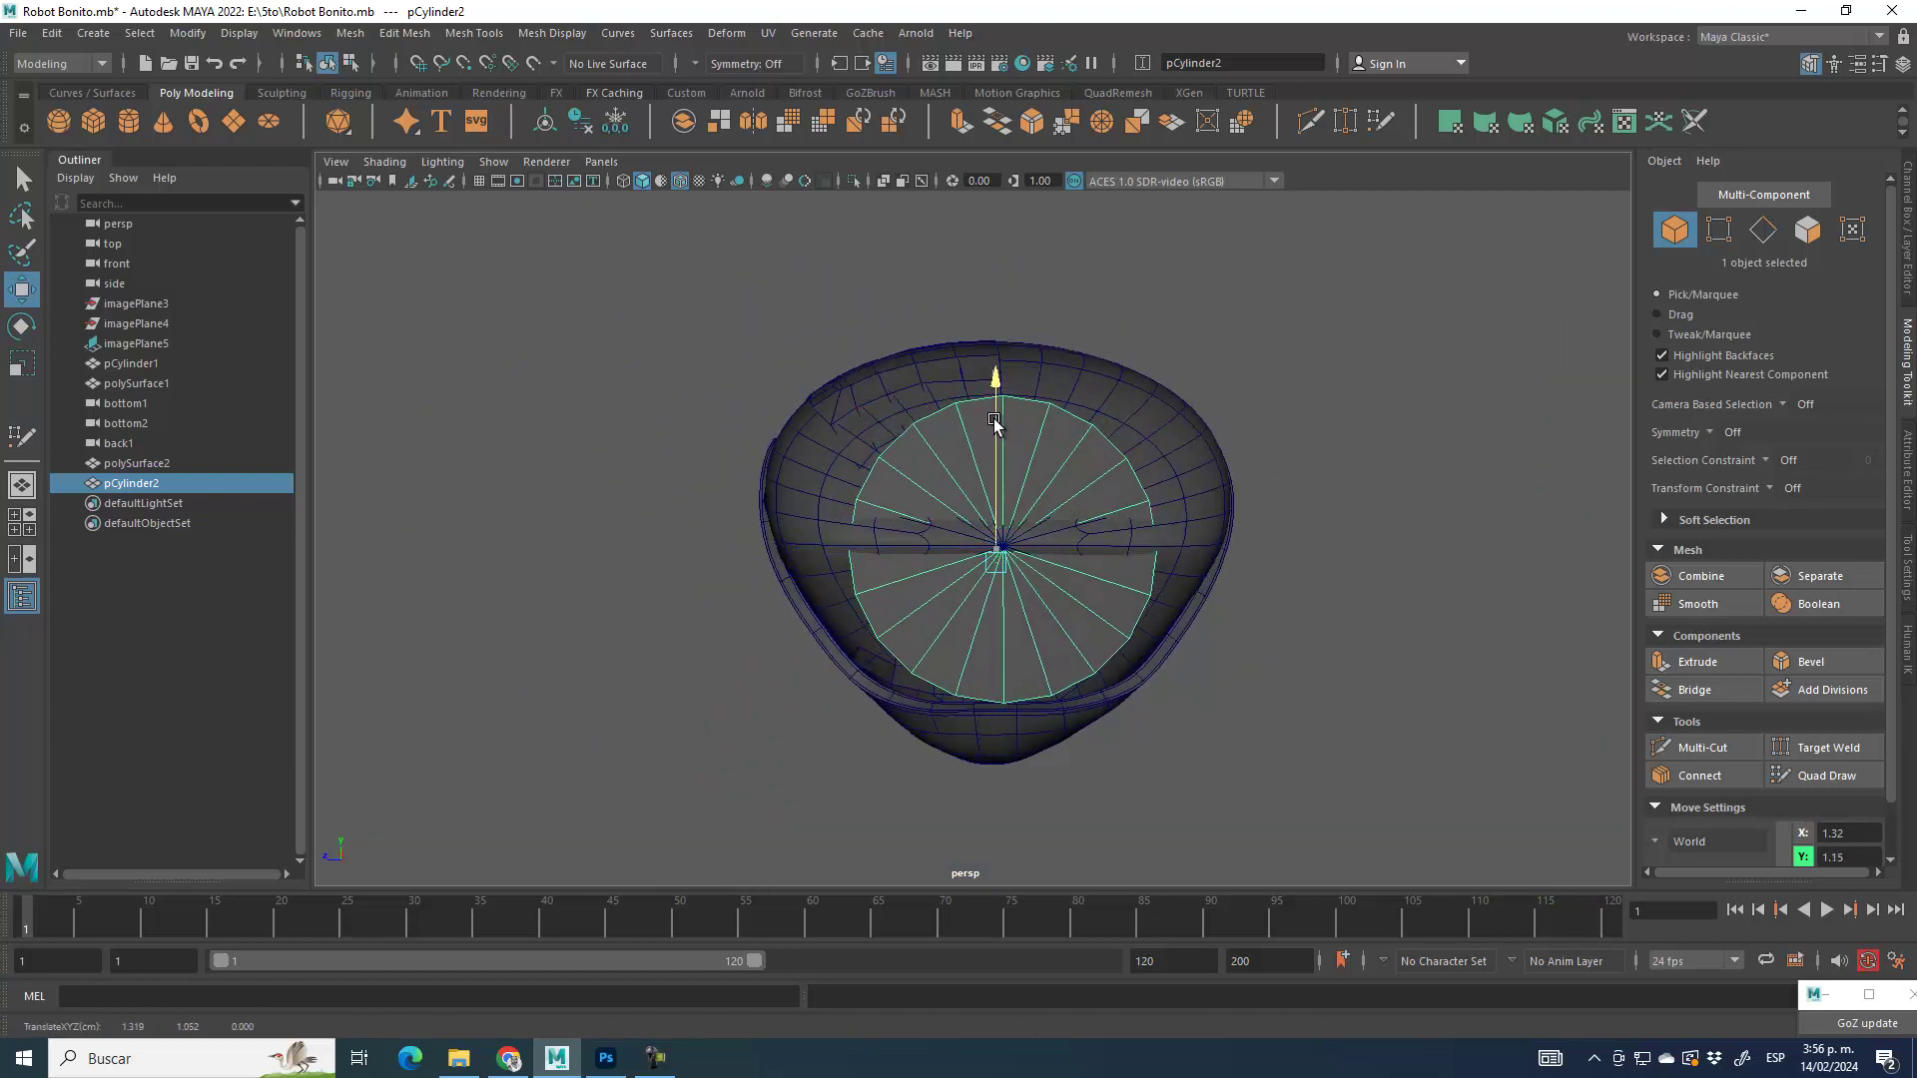
# Step: Set the cylinder's cap subdivisions to 0
pyautogui.click(1911, 268)
pyautogui.click(1634, 425)
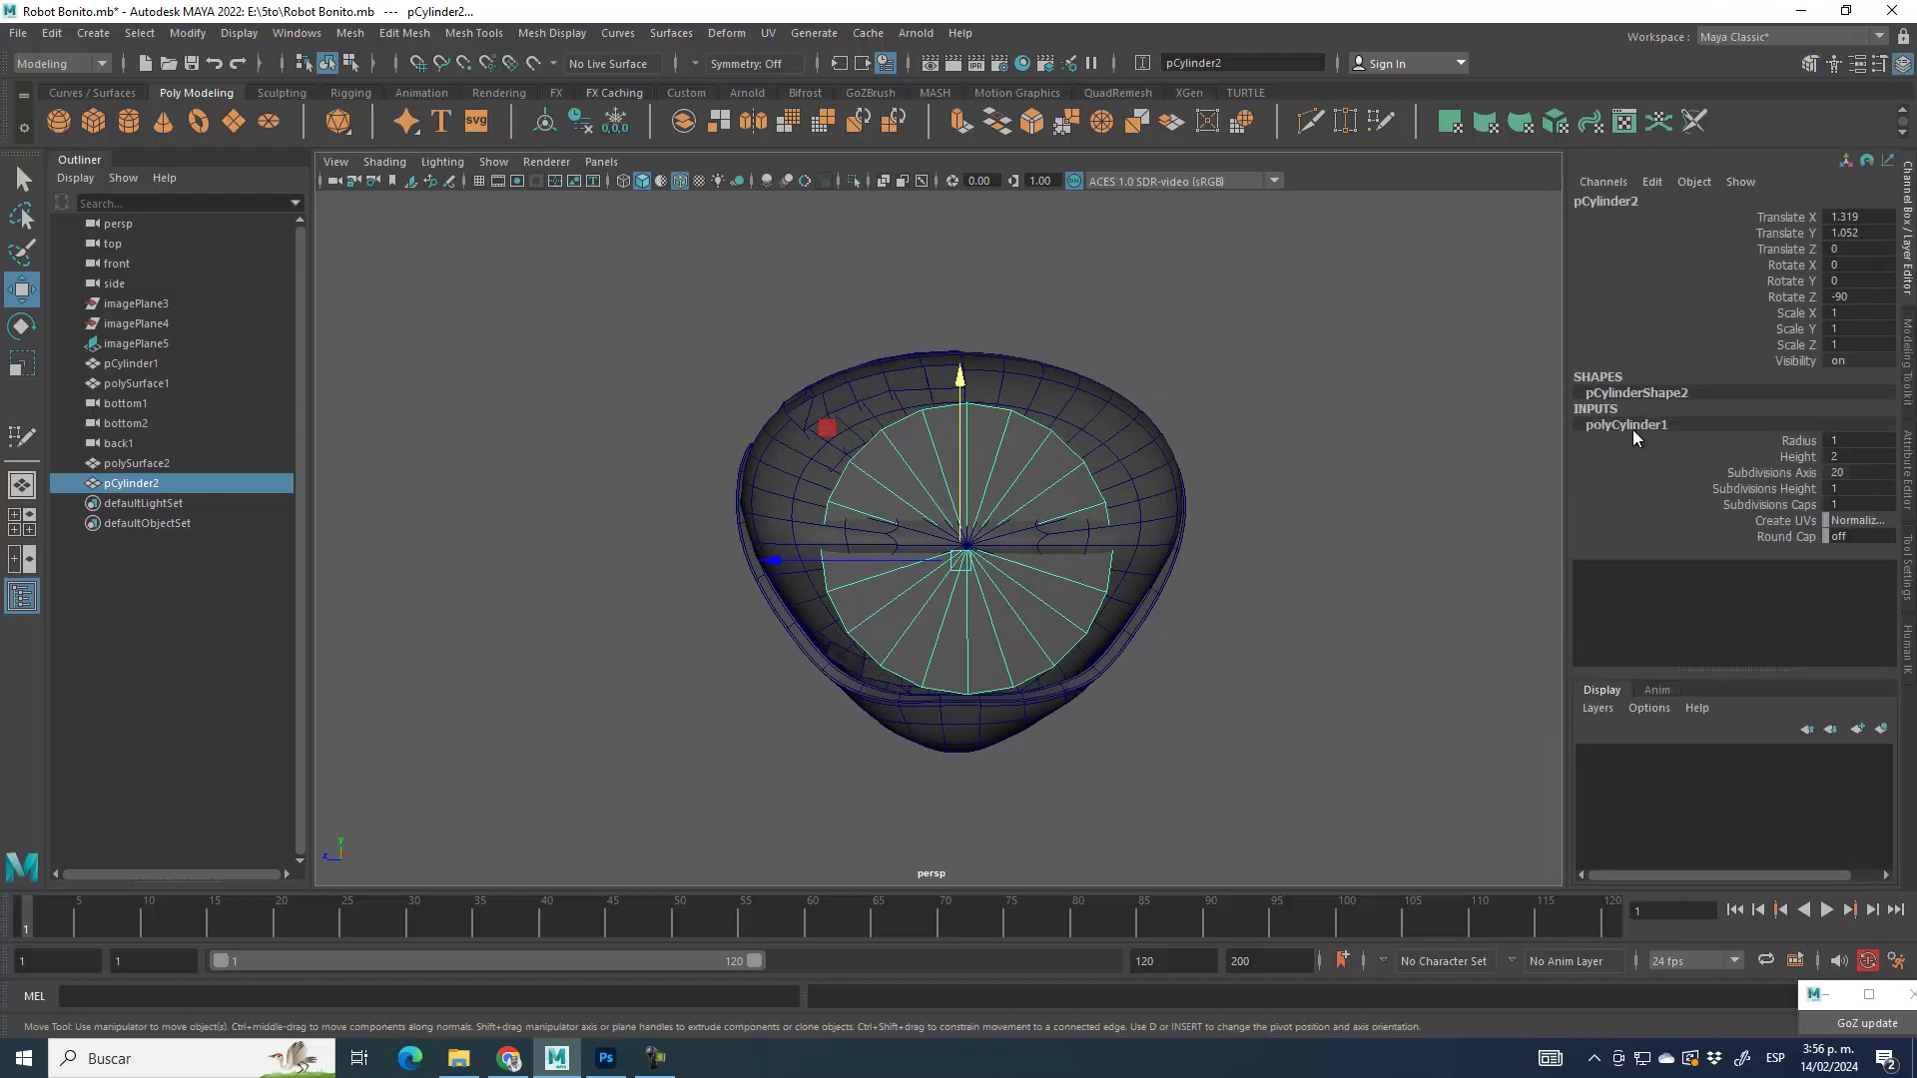
pyautogui.click(1762, 509)
pyautogui.moveTo(1448, 470); pyautogui.dragTo(1378, 452, button='middle')
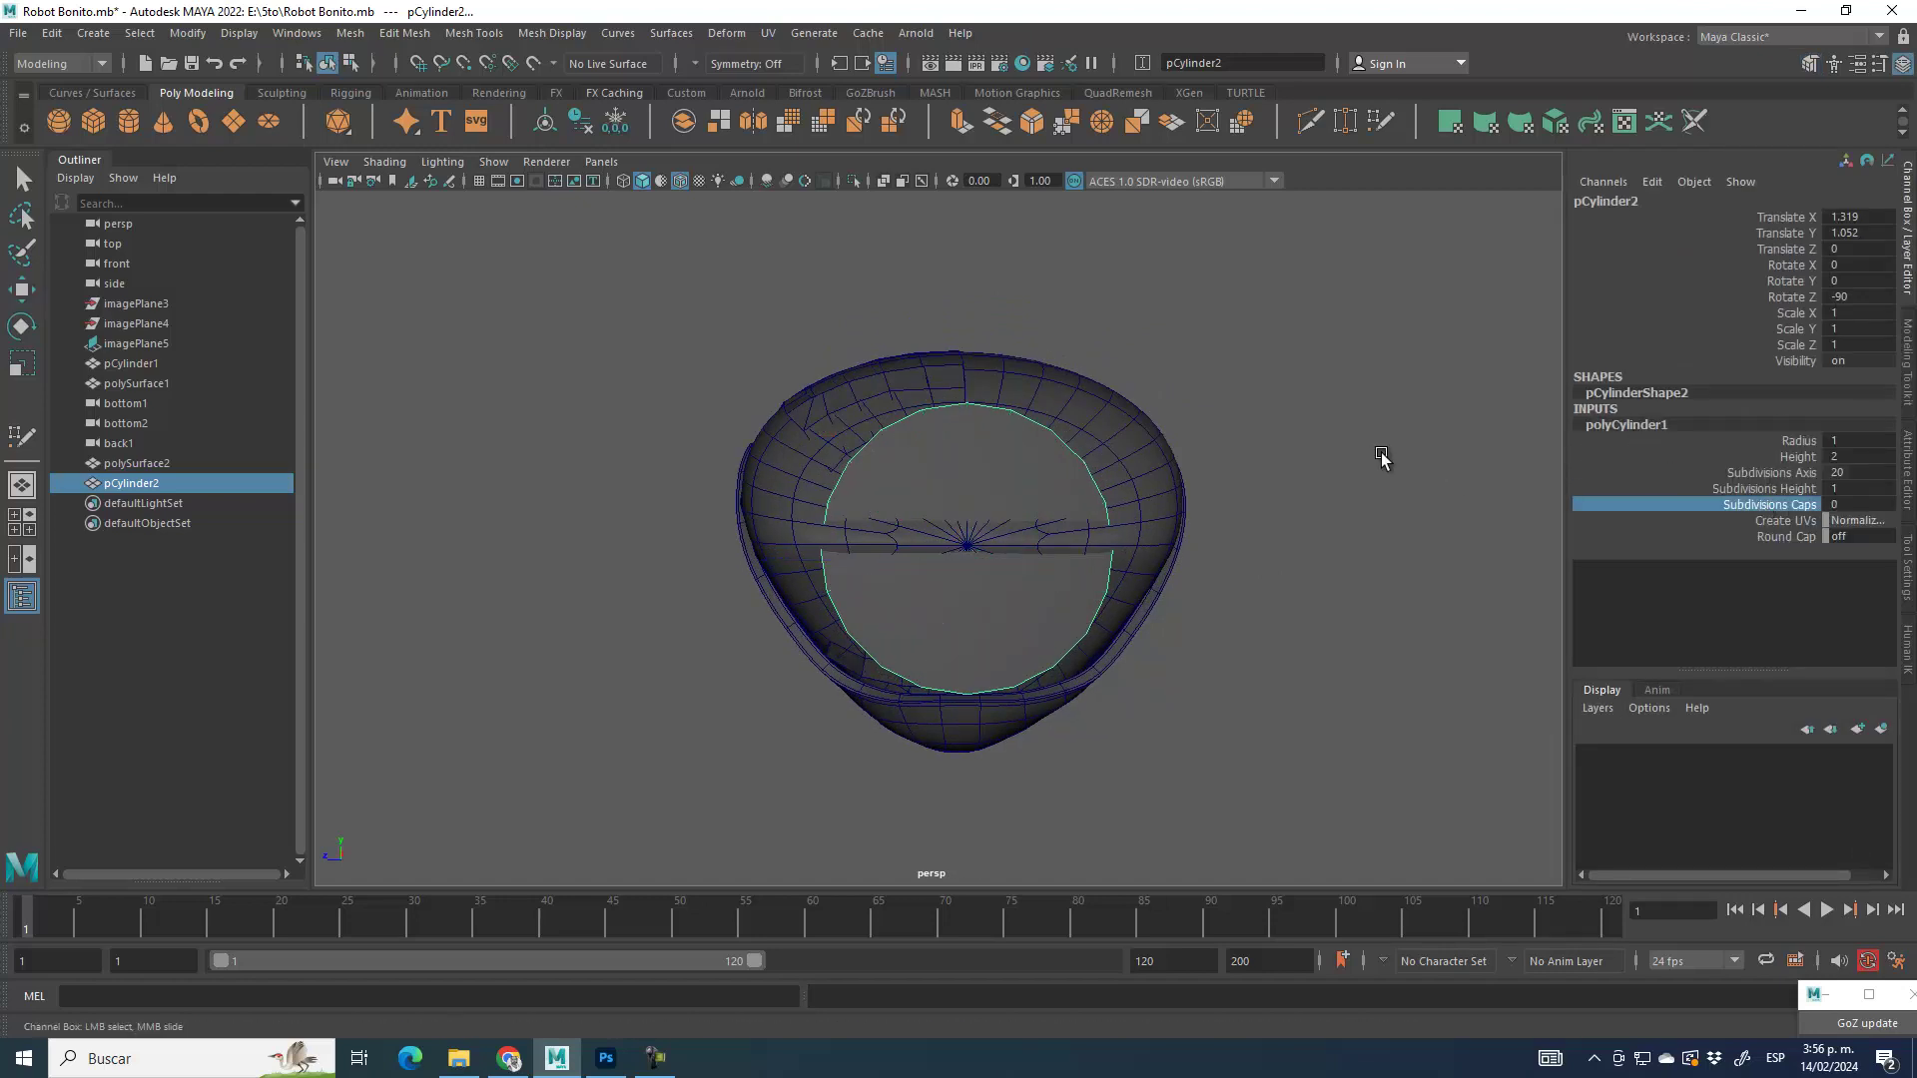
# Step: Set the cylinder's cap subdivisions to 2 and its radius to 0.7
pyautogui.moveTo(1515, 512)
pyautogui.mouseDown(button='middle')
pyautogui.moveTo(1498, 506)
pyautogui.moveTo(1515, 507)
pyautogui.mouseUp(button='middle')
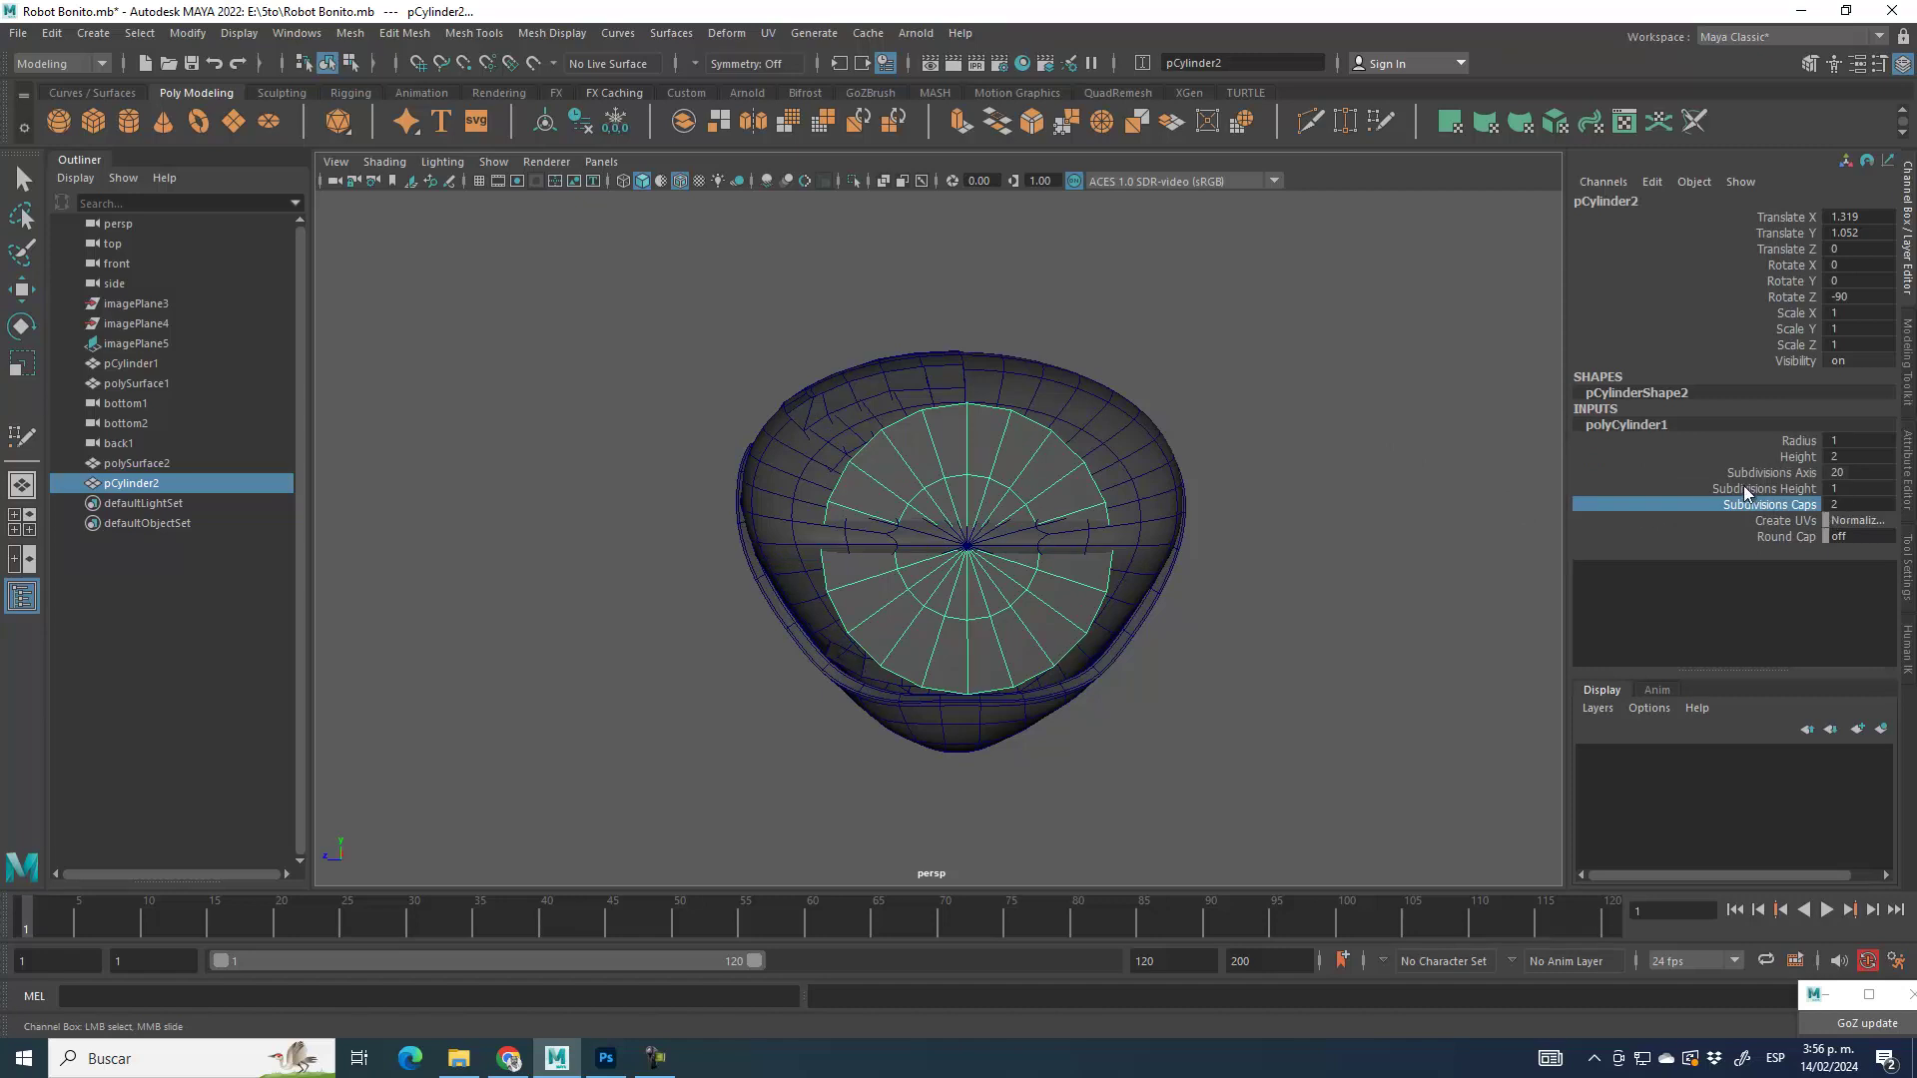
pyautogui.click(1779, 441)
pyautogui.moveTo(1418, 407); pyautogui.dragTo(1406, 403, button='middle')
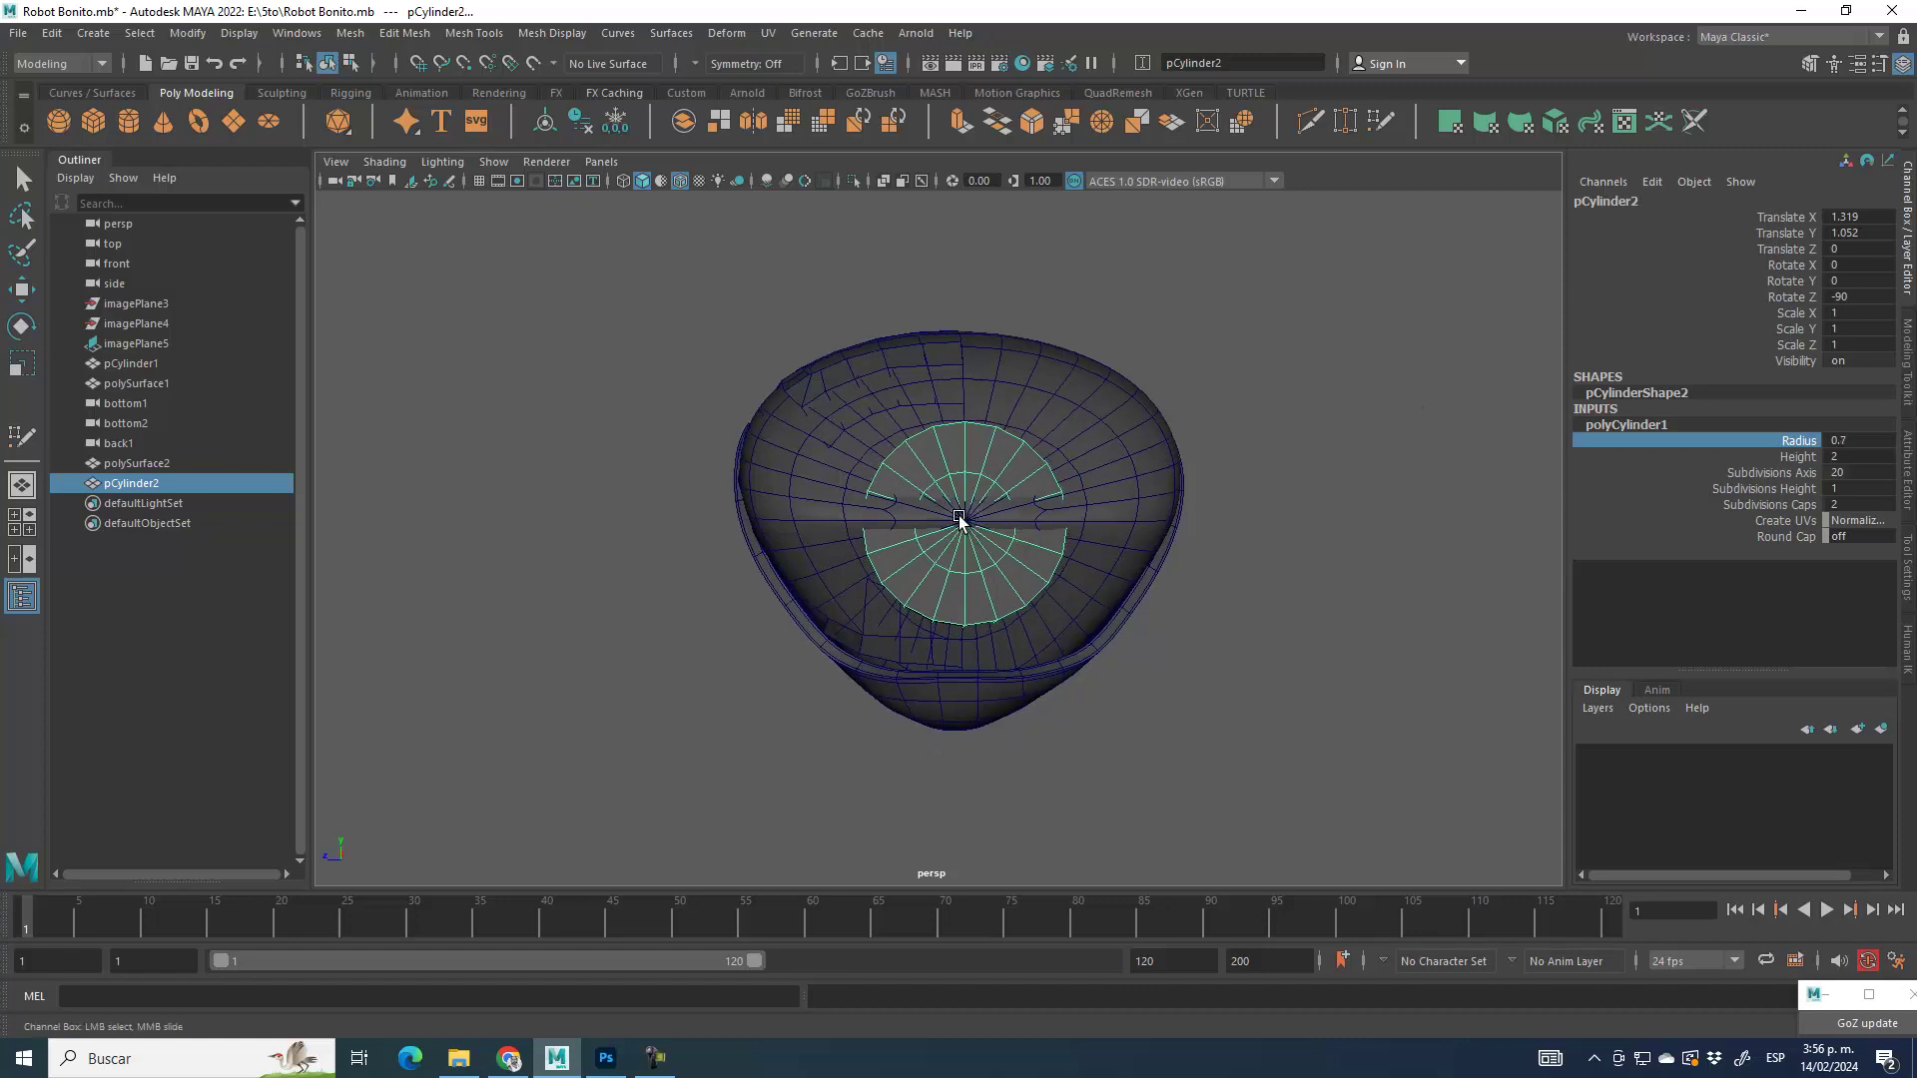
# Step: Raise the cylinder slightly to about Y 1.07 and pull it out of the body along X to about 2.5
pyautogui.scroll(5, 969, 542)
pyautogui.click(22, 291)
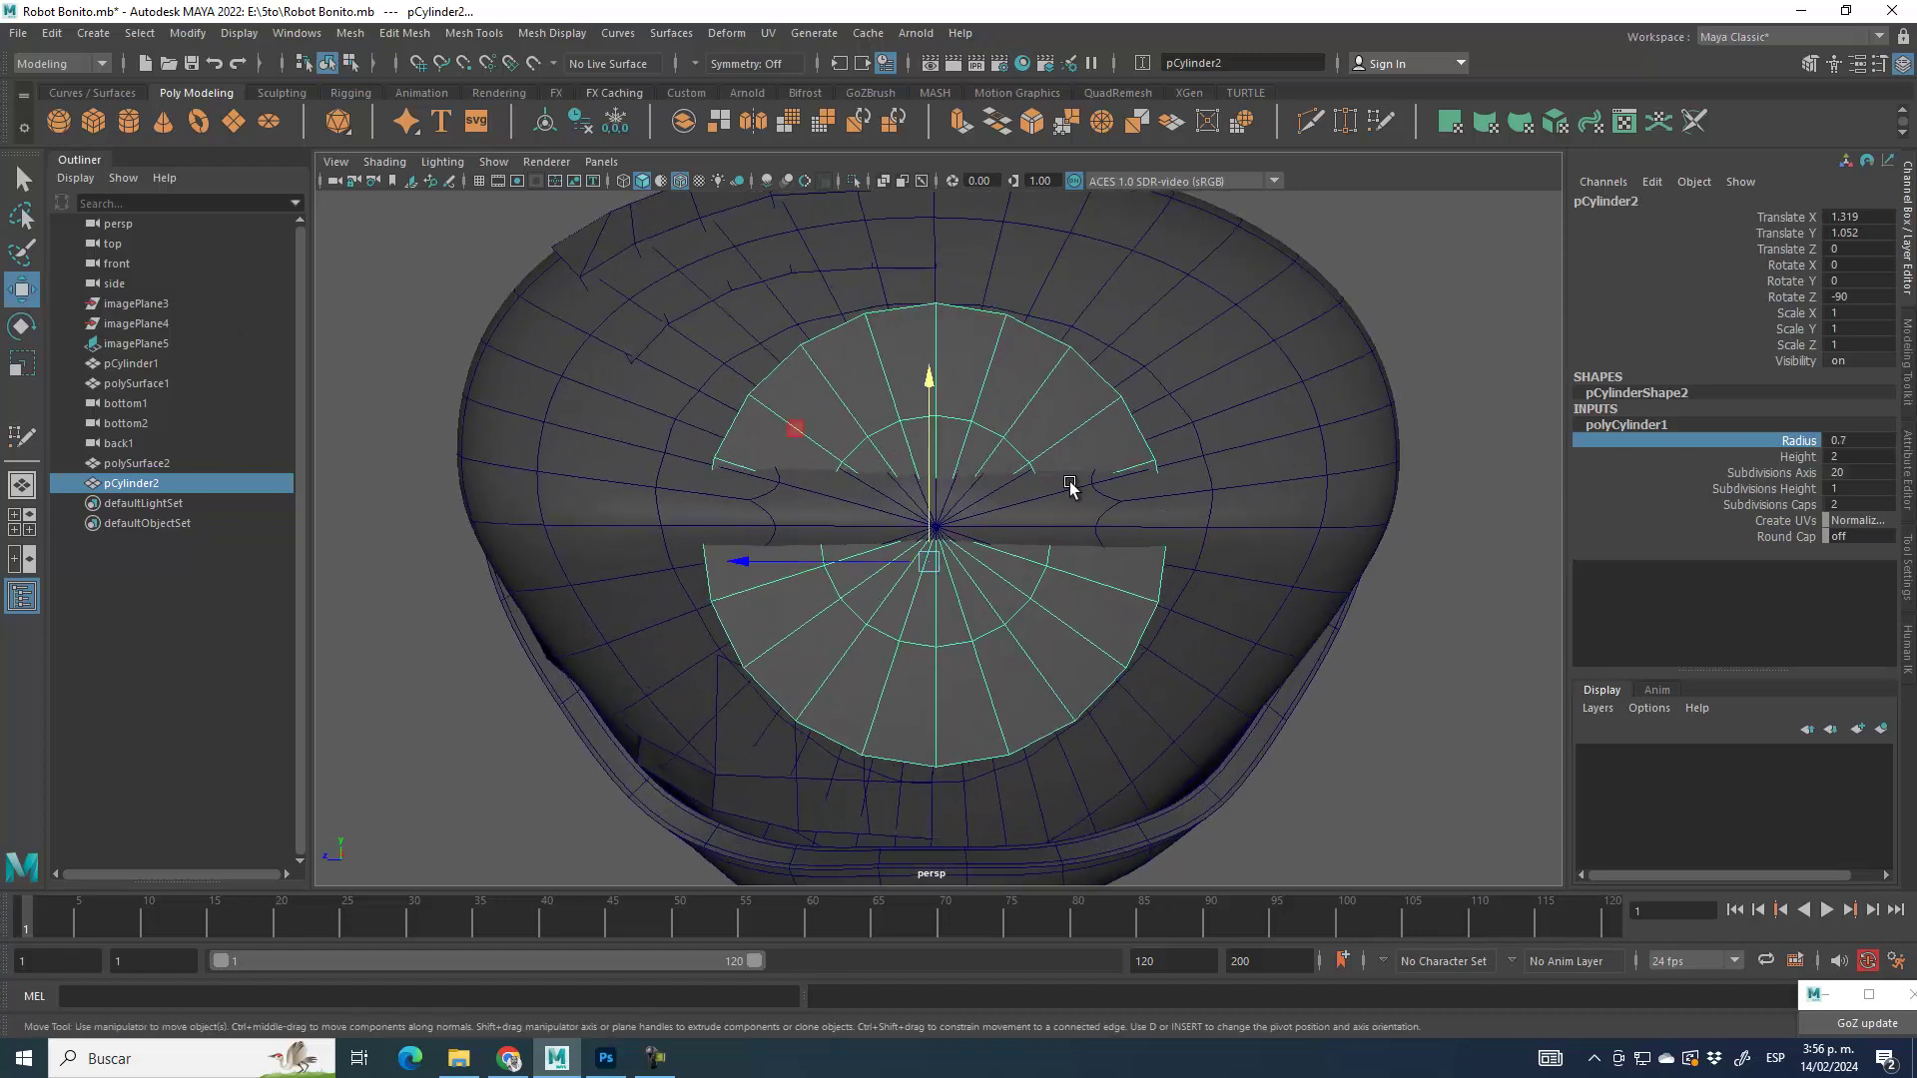
pyautogui.moveTo(794, 432); pyautogui.dragTo(849, 439)
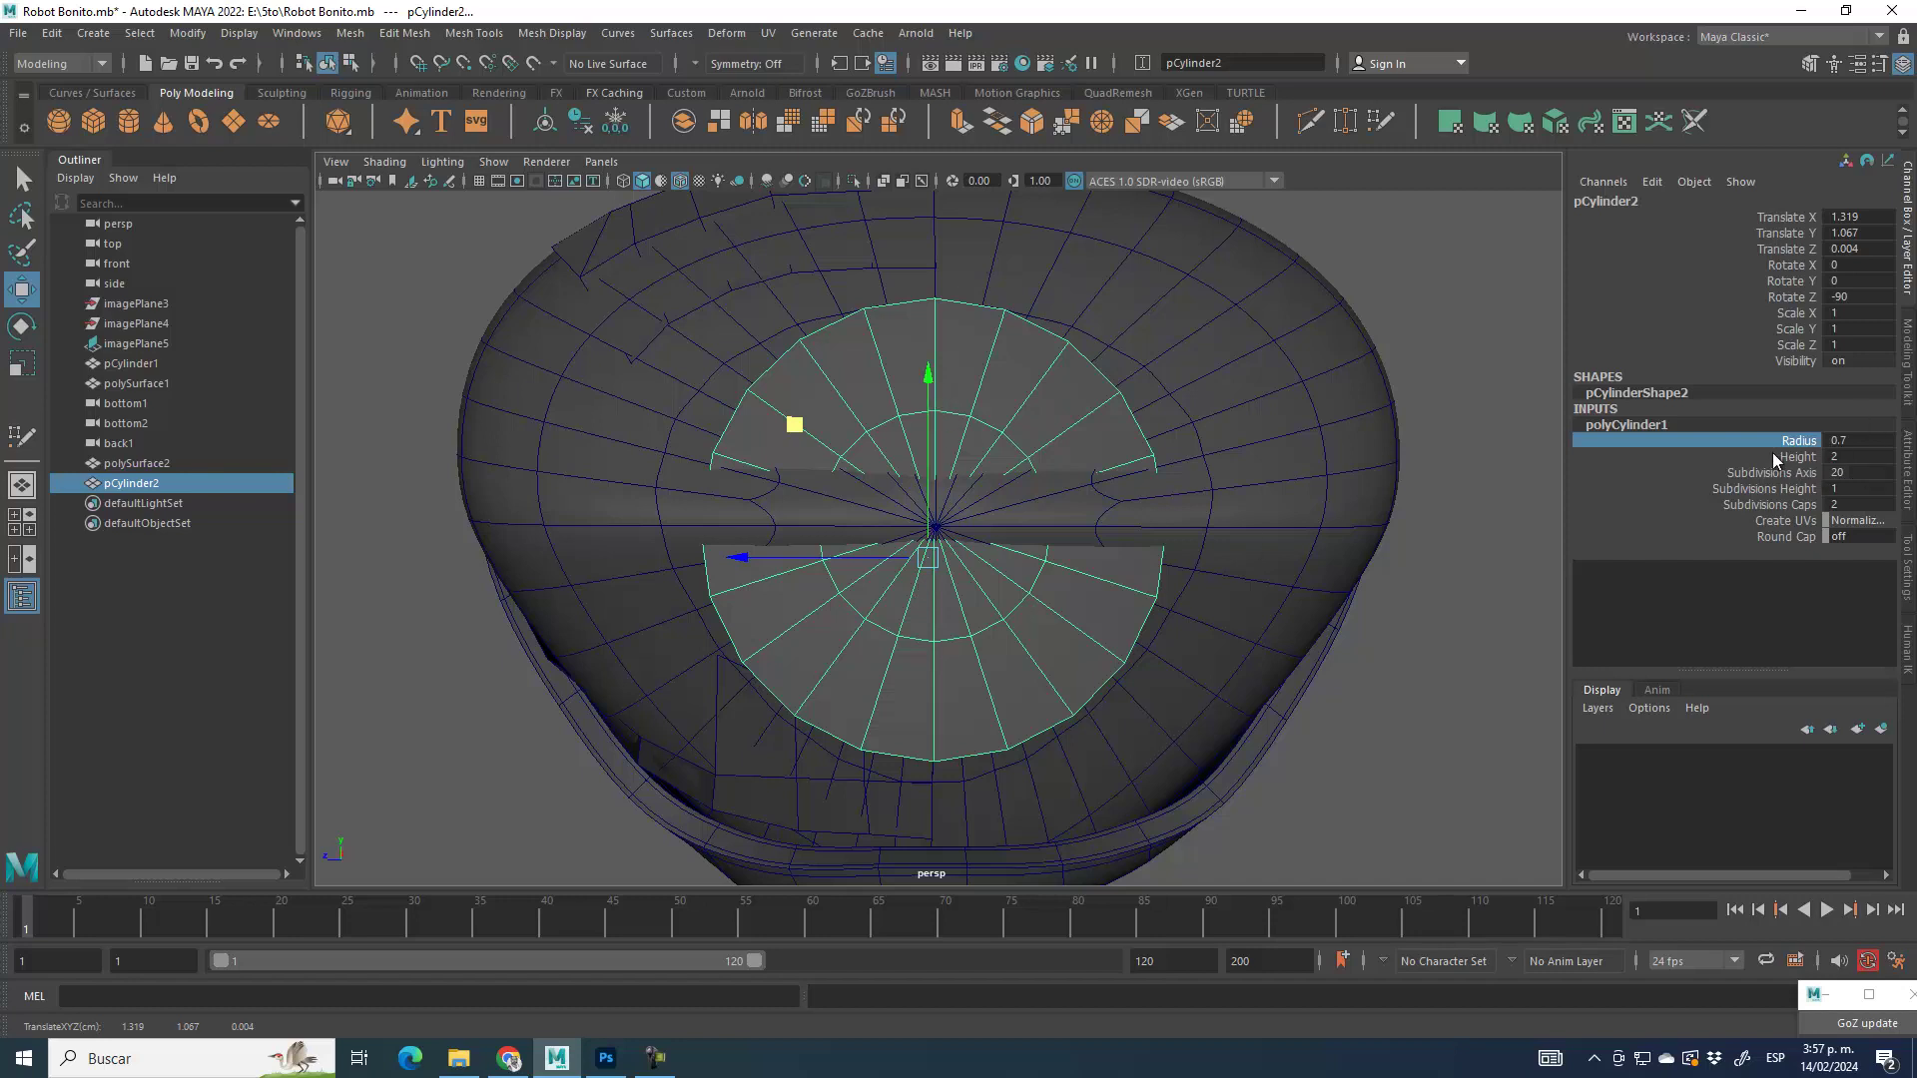
pyautogui.keyDown('alt'); pyautogui.moveTo(886, 770); pyautogui.dragTo(1087, 672); pyautogui.keyUp('alt')
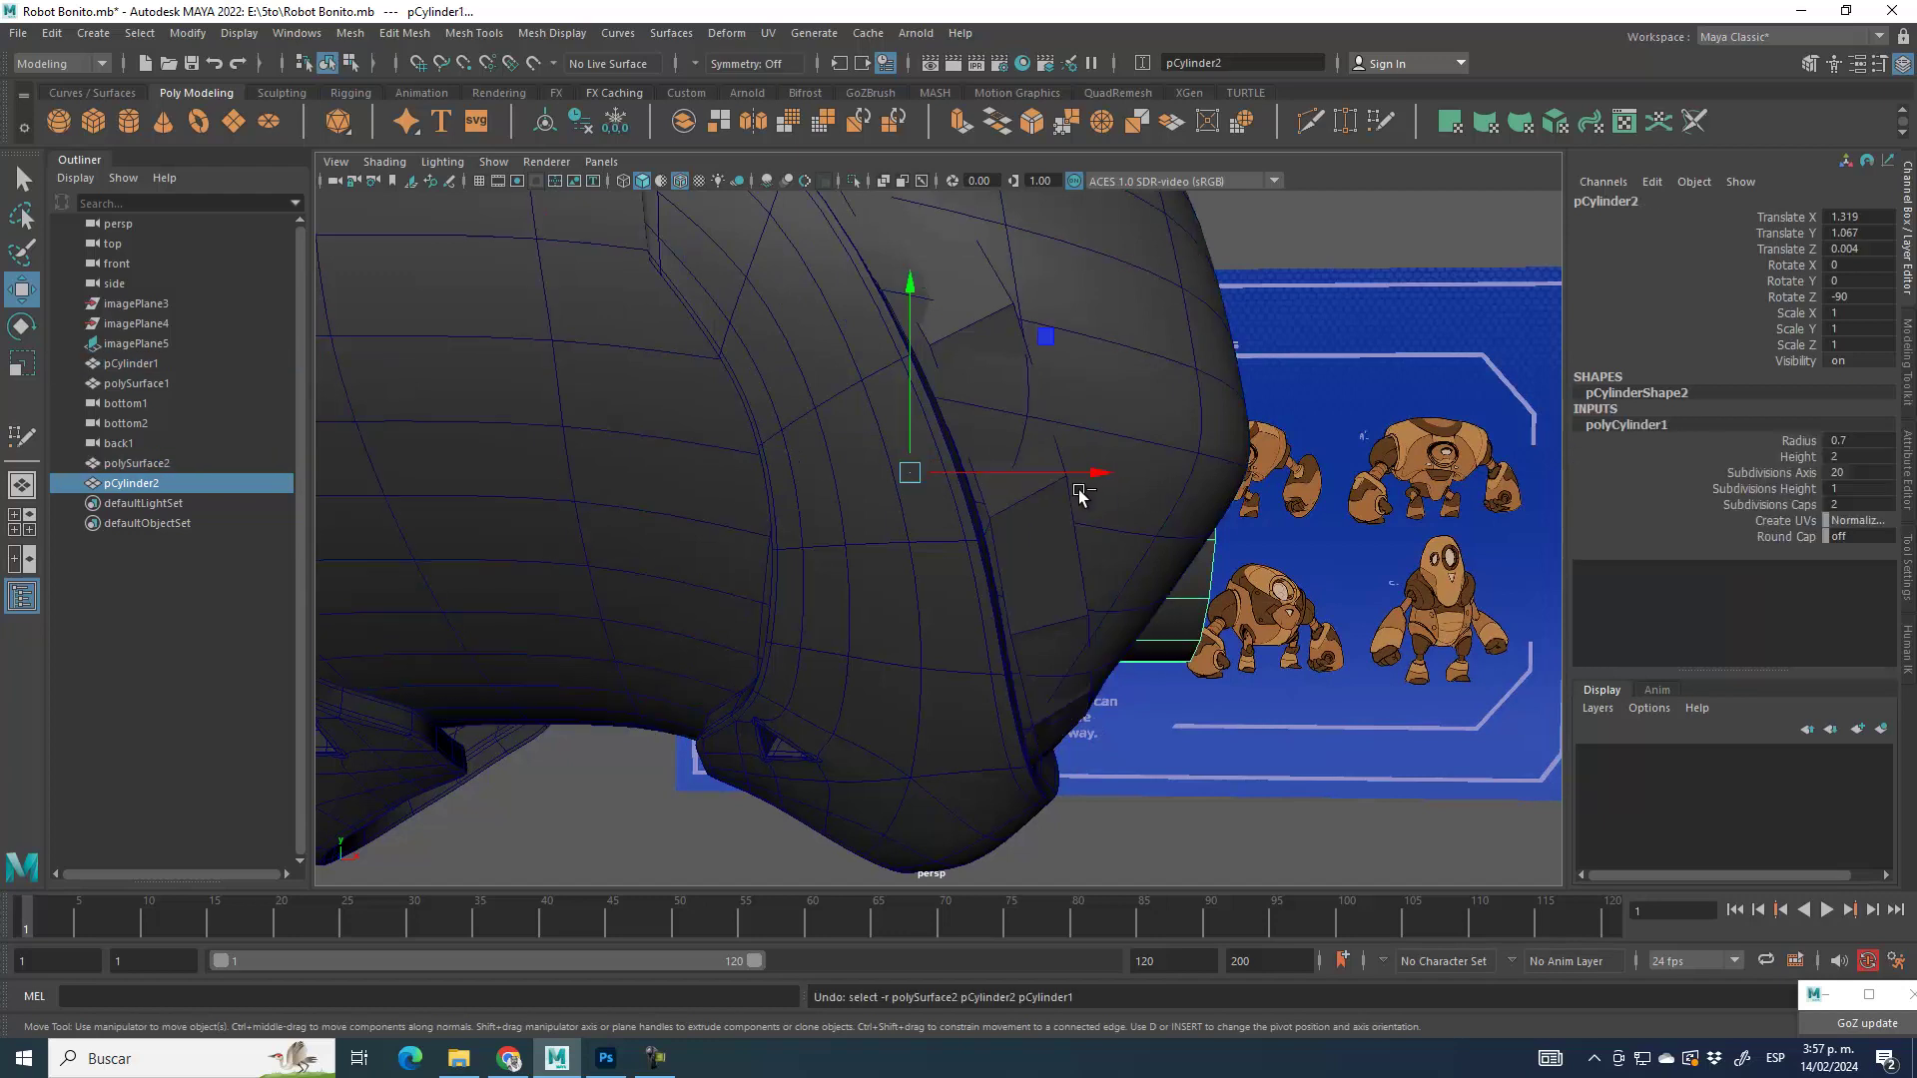
pyautogui.moveTo(1098, 477); pyautogui.dragTo(1415, 487)
pyautogui.keyDown('alt'); pyautogui.moveTo(1387, 555); pyautogui.dragTo(851, 569, button='middle'); pyautogui.keyUp('alt')
pyautogui.scroll(-2, 852, 569)
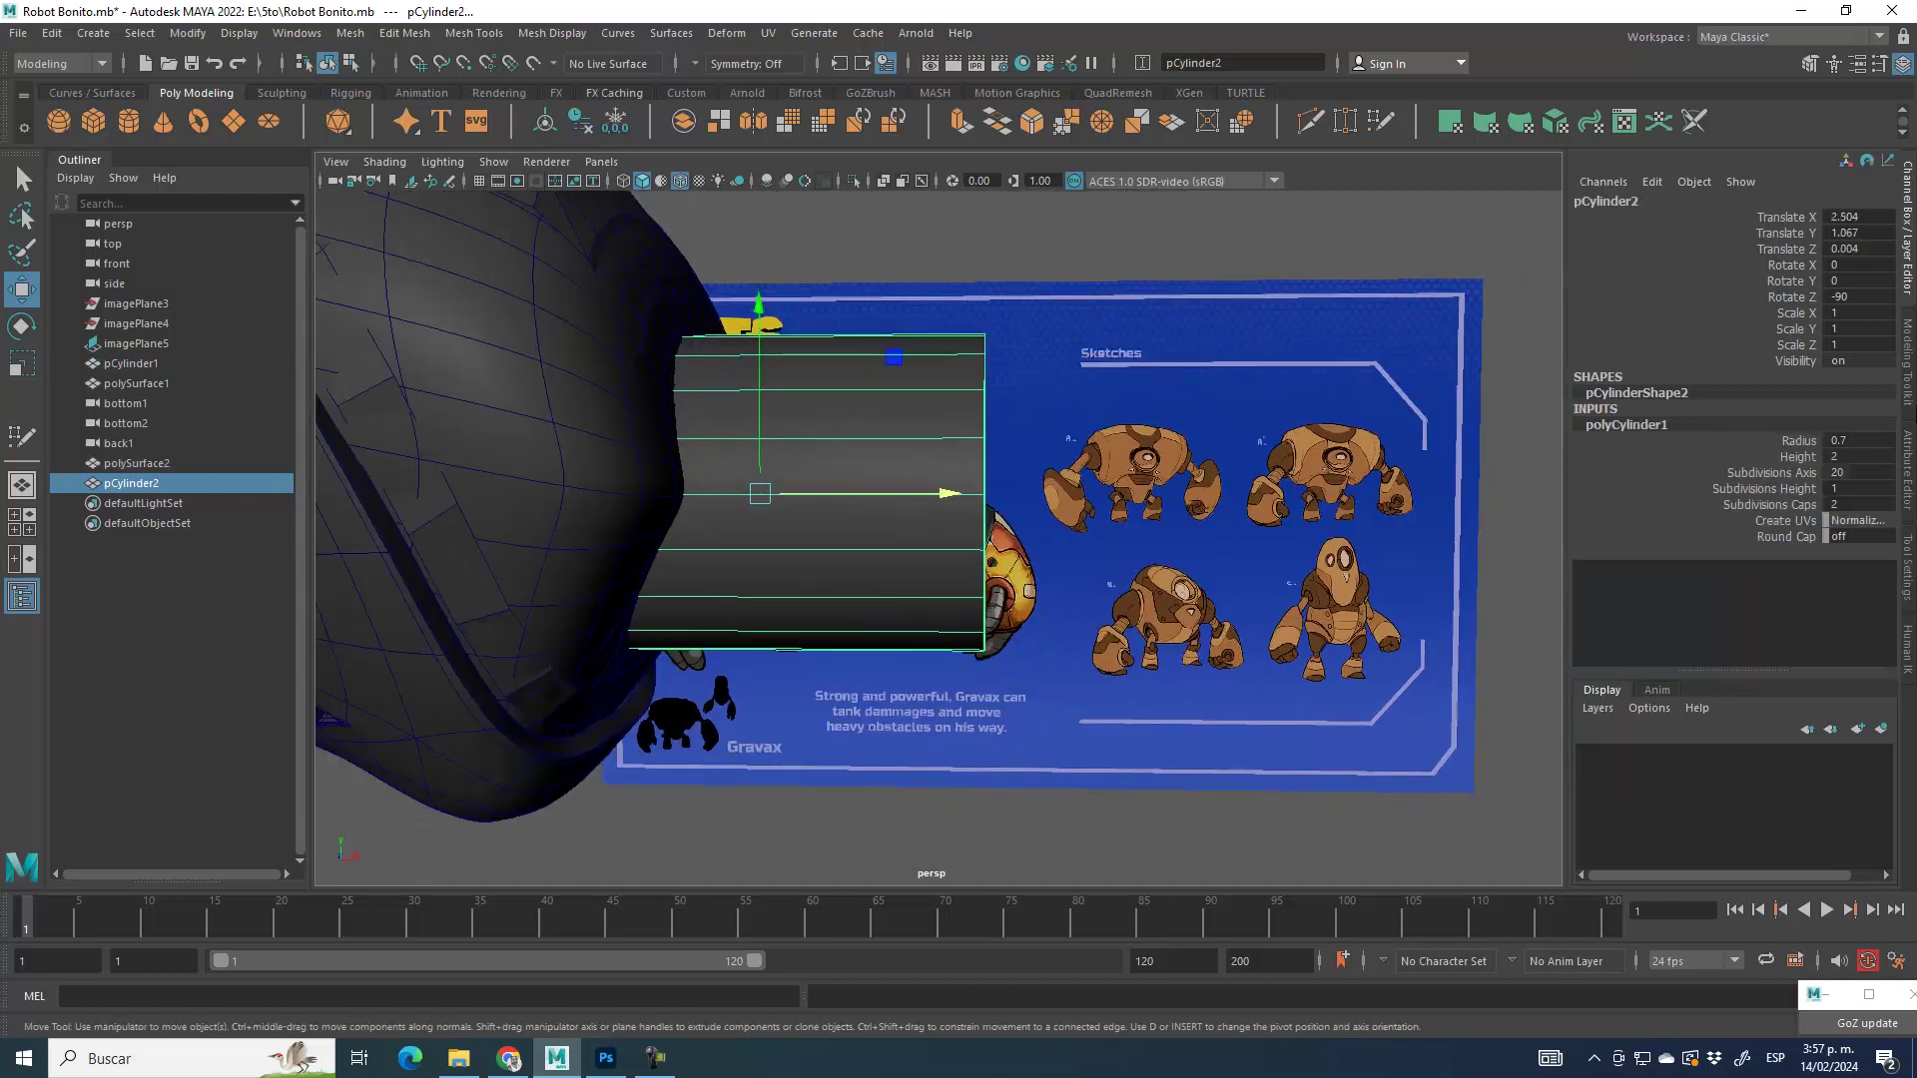
# Step: Delete the cylinder's side and inner cap faces, keeping only the outer end cap as a flat disc
pyautogui.click(1909, 362)
pyautogui.click(1808, 230)
pyautogui.moveTo(878, 245); pyautogui.dragTo(171, 805)
pyautogui.press('Delete')
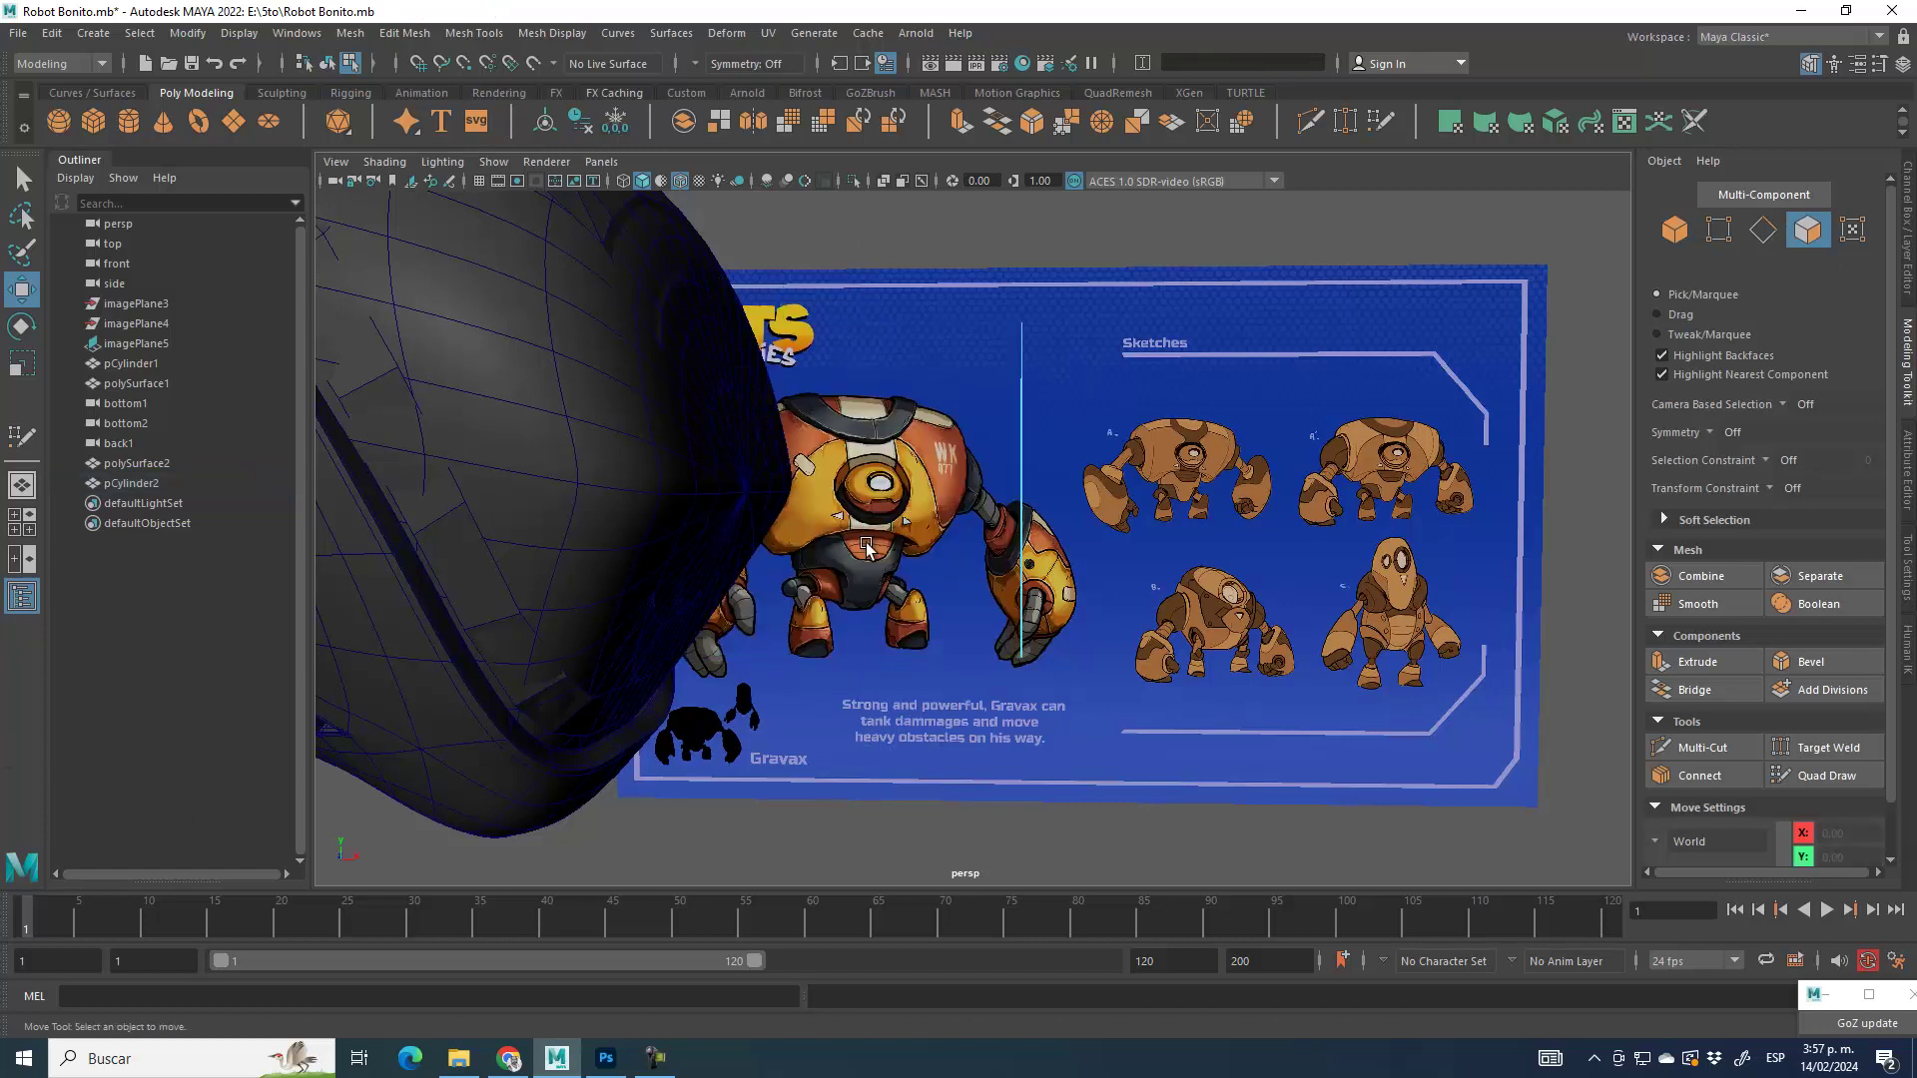
pyautogui.keyDown('alt'); pyautogui.moveTo(1211, 542); pyautogui.dragTo(1015, 430); pyautogui.keyUp('alt')
# Step: Center the disc's pivot and move the disc toward the body to X 2.35
pyautogui.click(1681, 230)
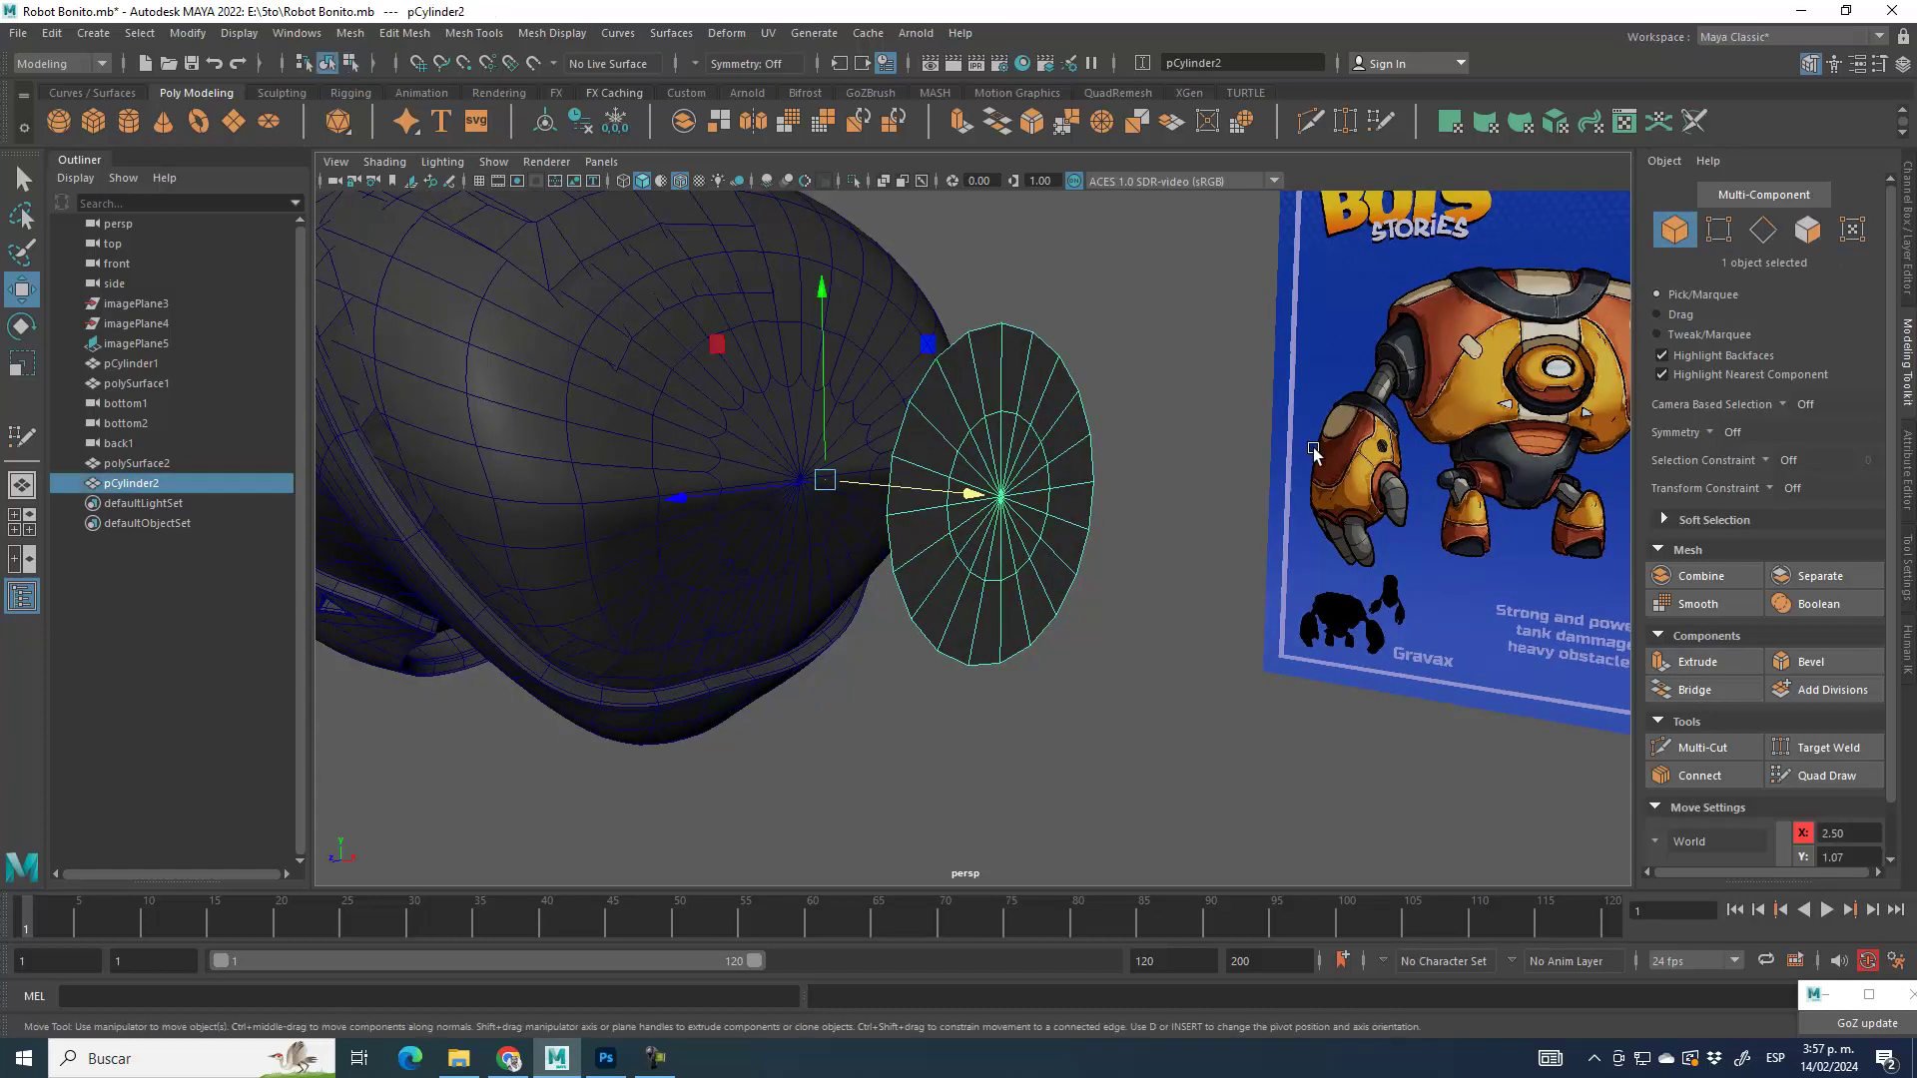
pyautogui.click(580, 121)
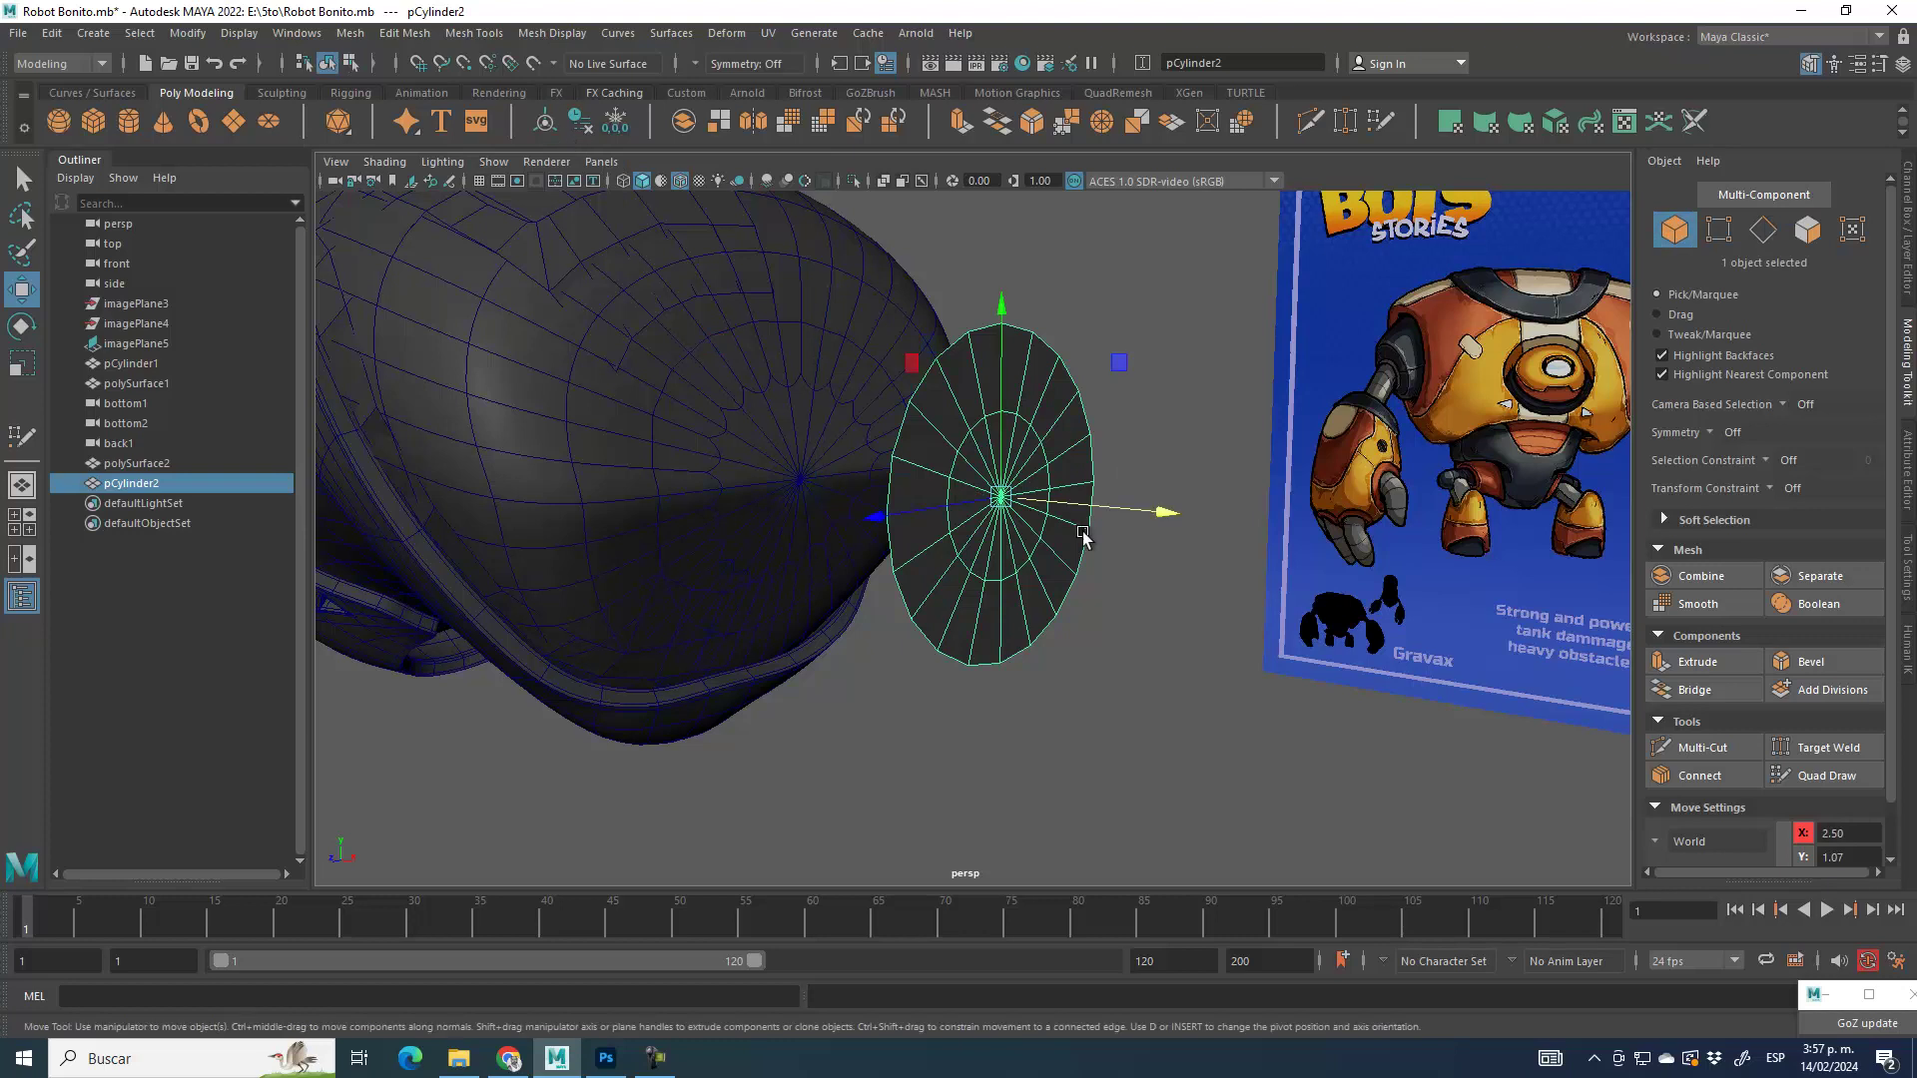
pyautogui.keyDown('alt'); pyautogui.moveTo(978, 621); pyautogui.dragTo(779, 714); pyautogui.keyUp('alt')
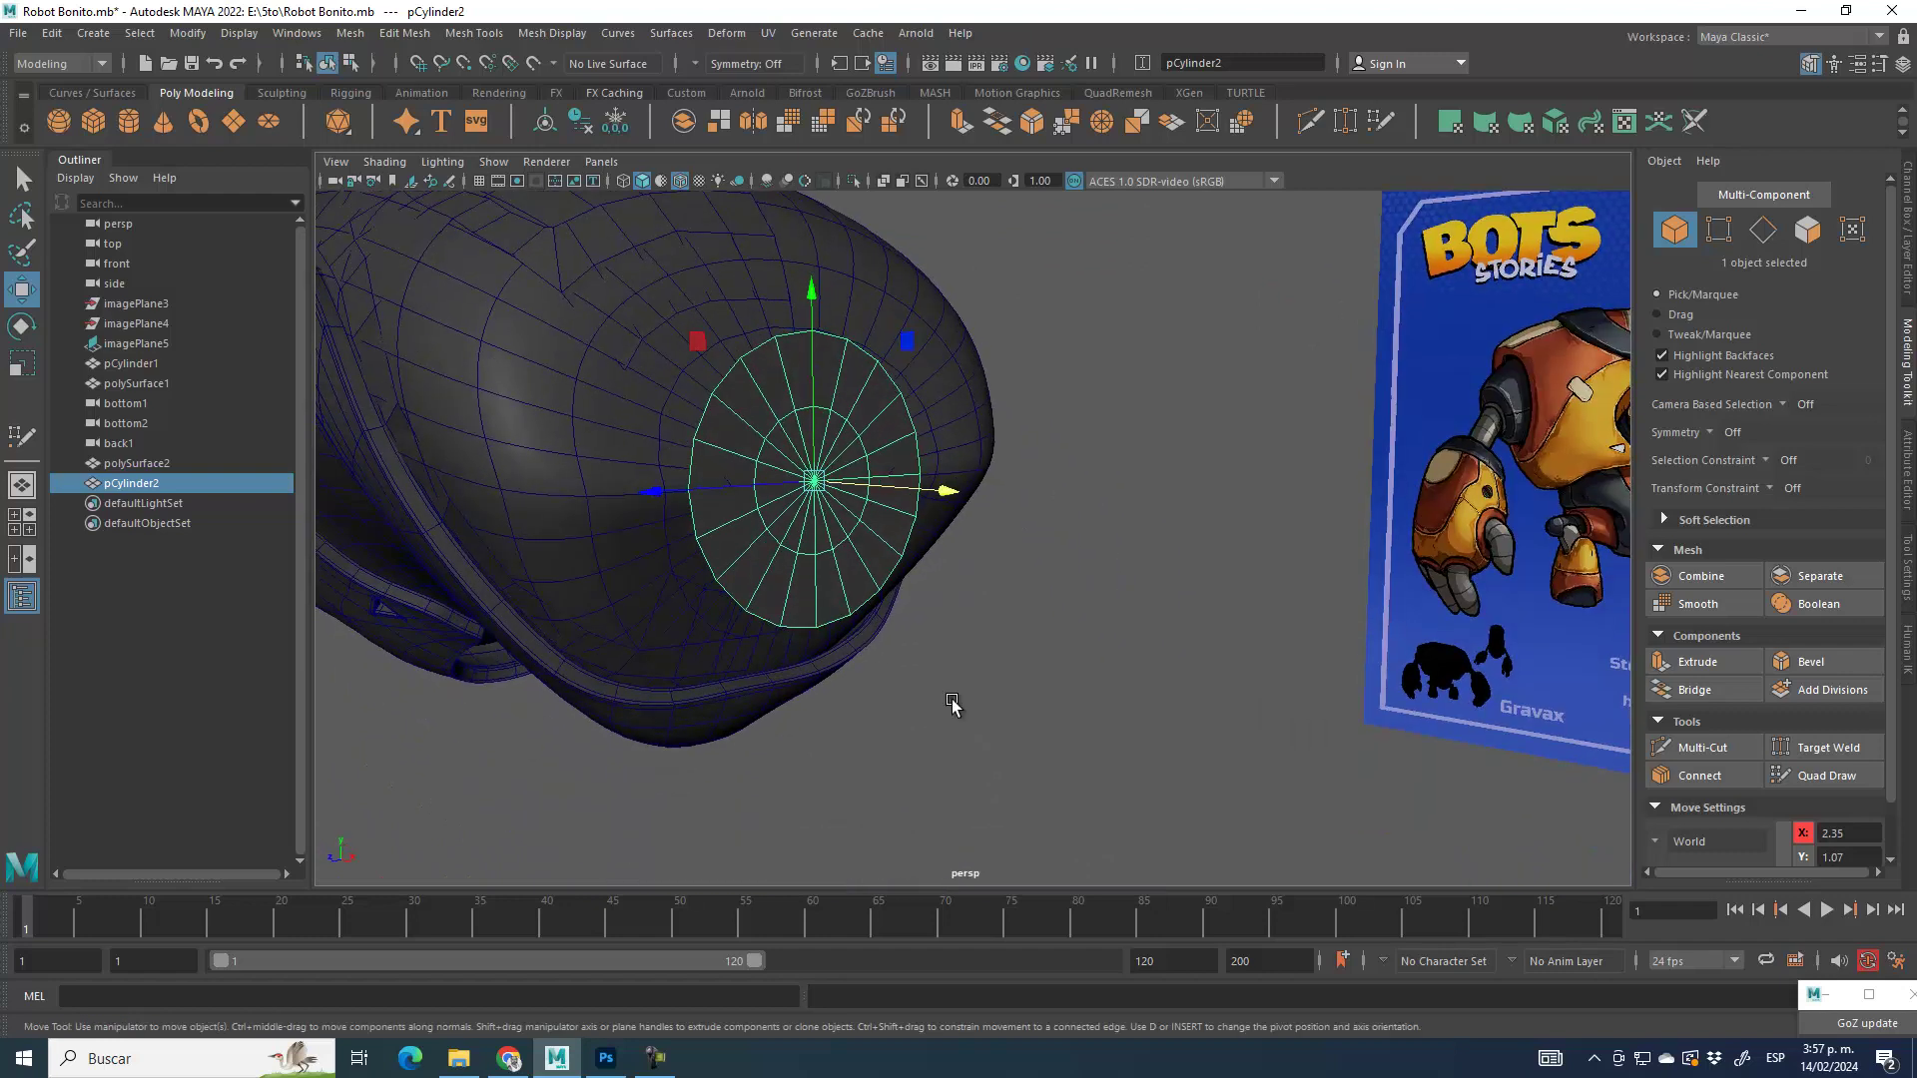
# Step: Select the uppermost rim vertex of the disc and activate point snapping for moving it
pyautogui.click(1719, 234)
pyautogui.keyDown('alt'); pyautogui.moveTo(831, 375); pyautogui.dragTo(780, 428, button='middle'); pyautogui.keyUp('alt')
pyautogui.keyDown('alt'); pyautogui.moveTo(782, 431); pyautogui.dragTo(979, 578); pyautogui.keyUp('alt')
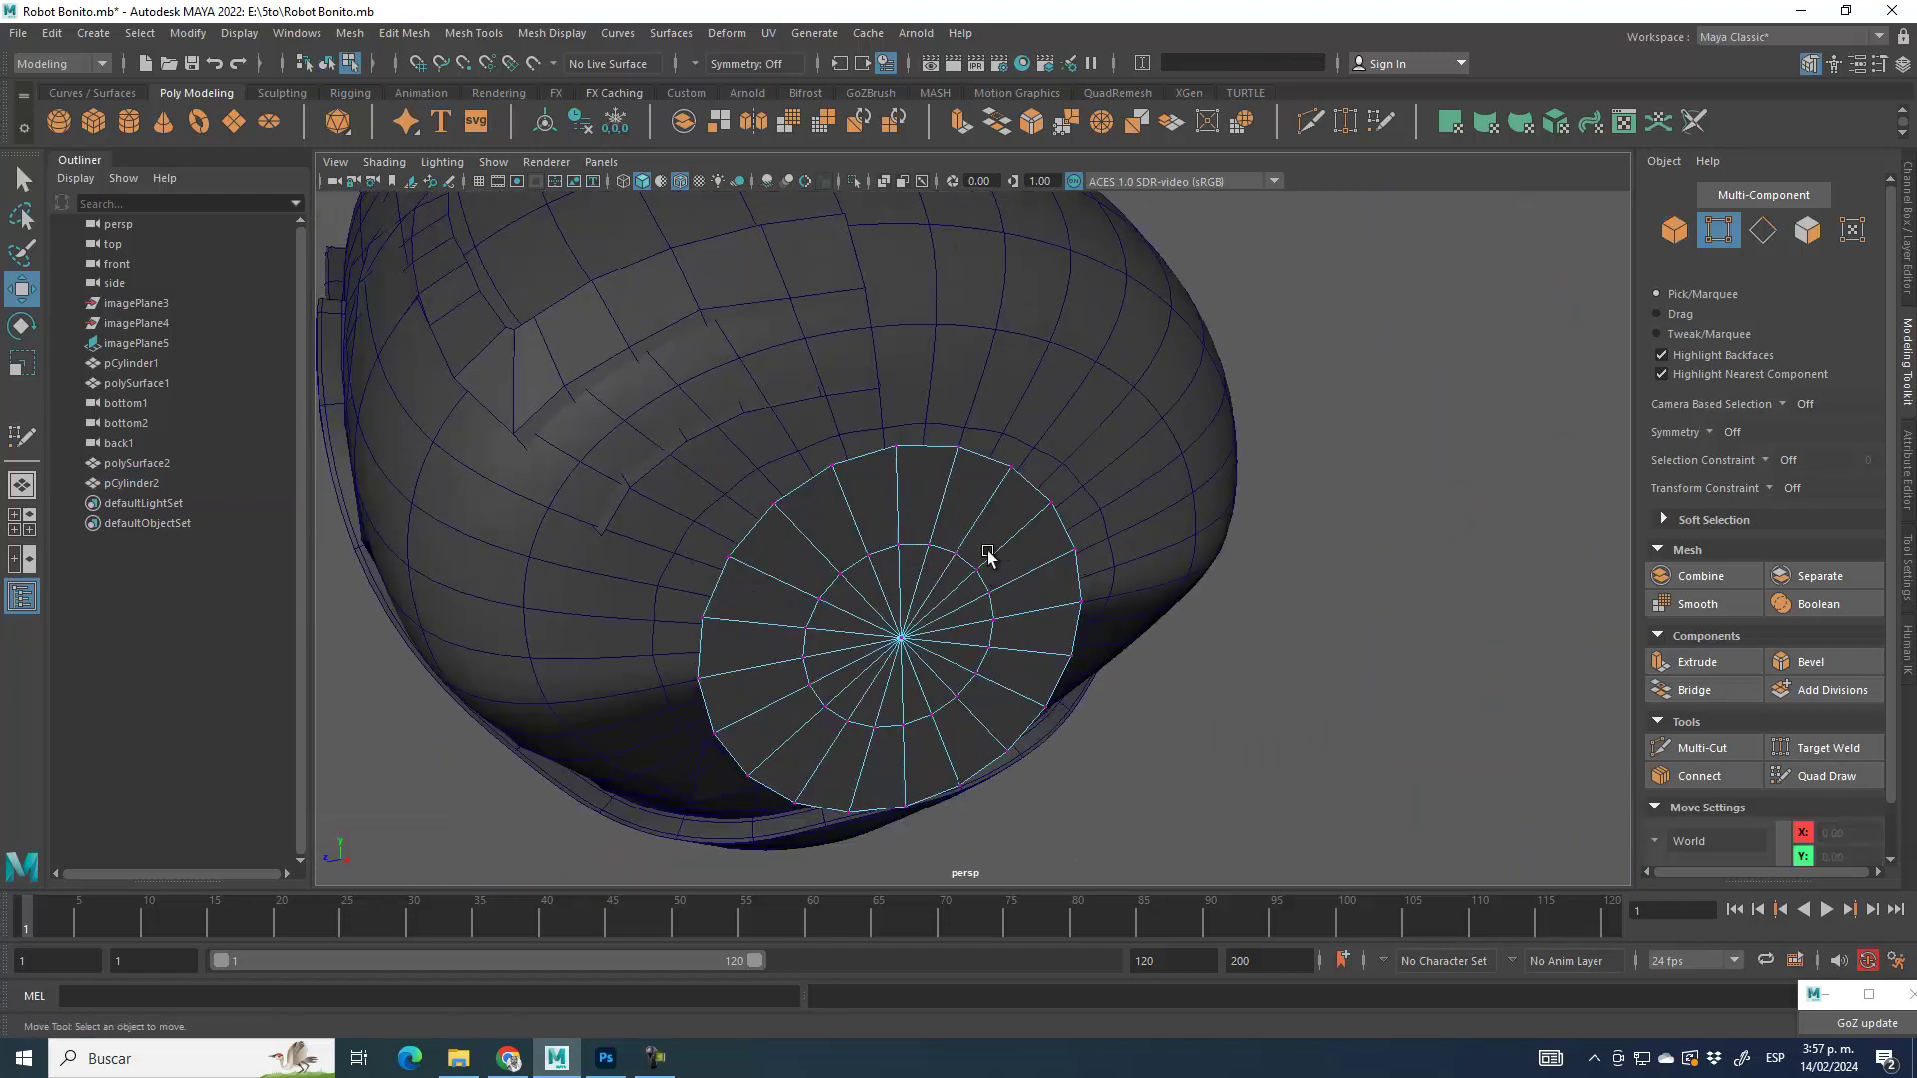
pyautogui.click(895, 448)
pyautogui.press('v')
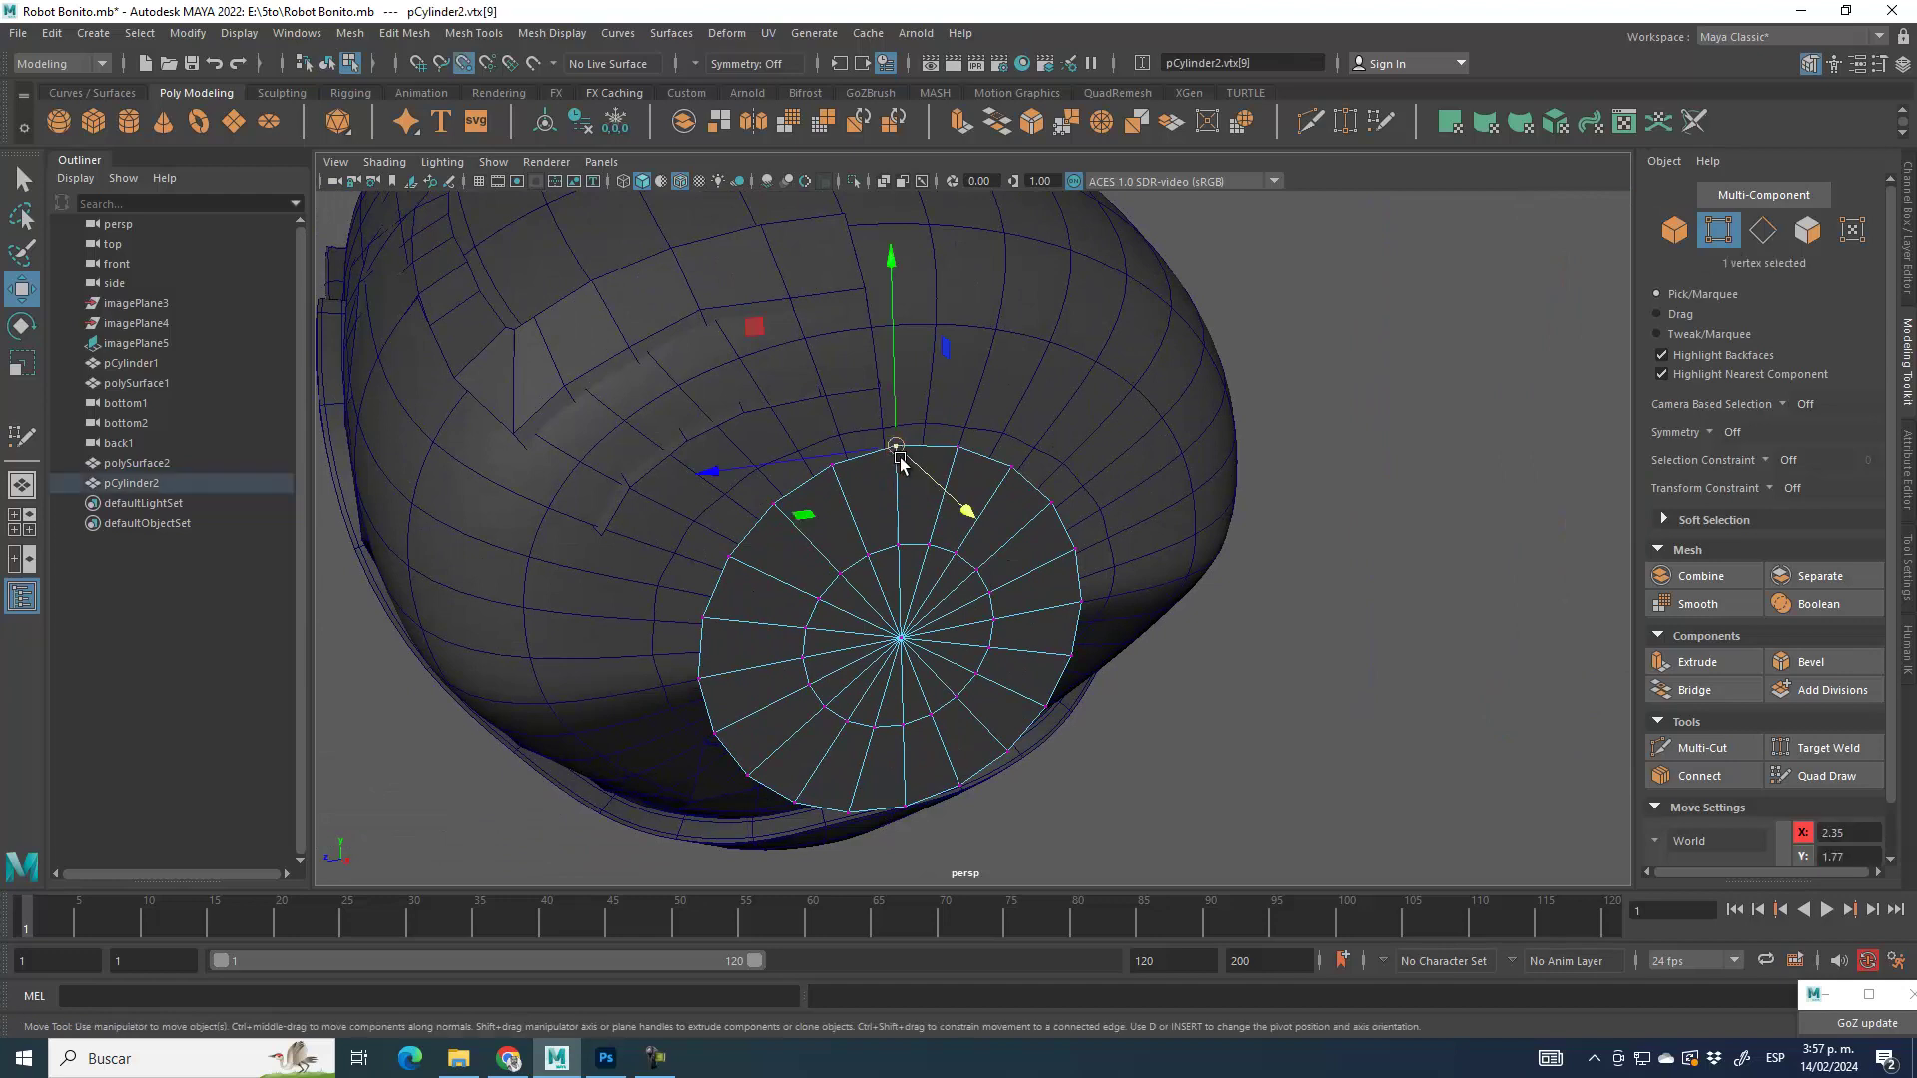
# Step: Snap three vertices on the upper rim of the pCylinder2 disc outward onto the surrounding body mesh
pyautogui.moveTo(896, 448); pyautogui.dragTo(885, 431)
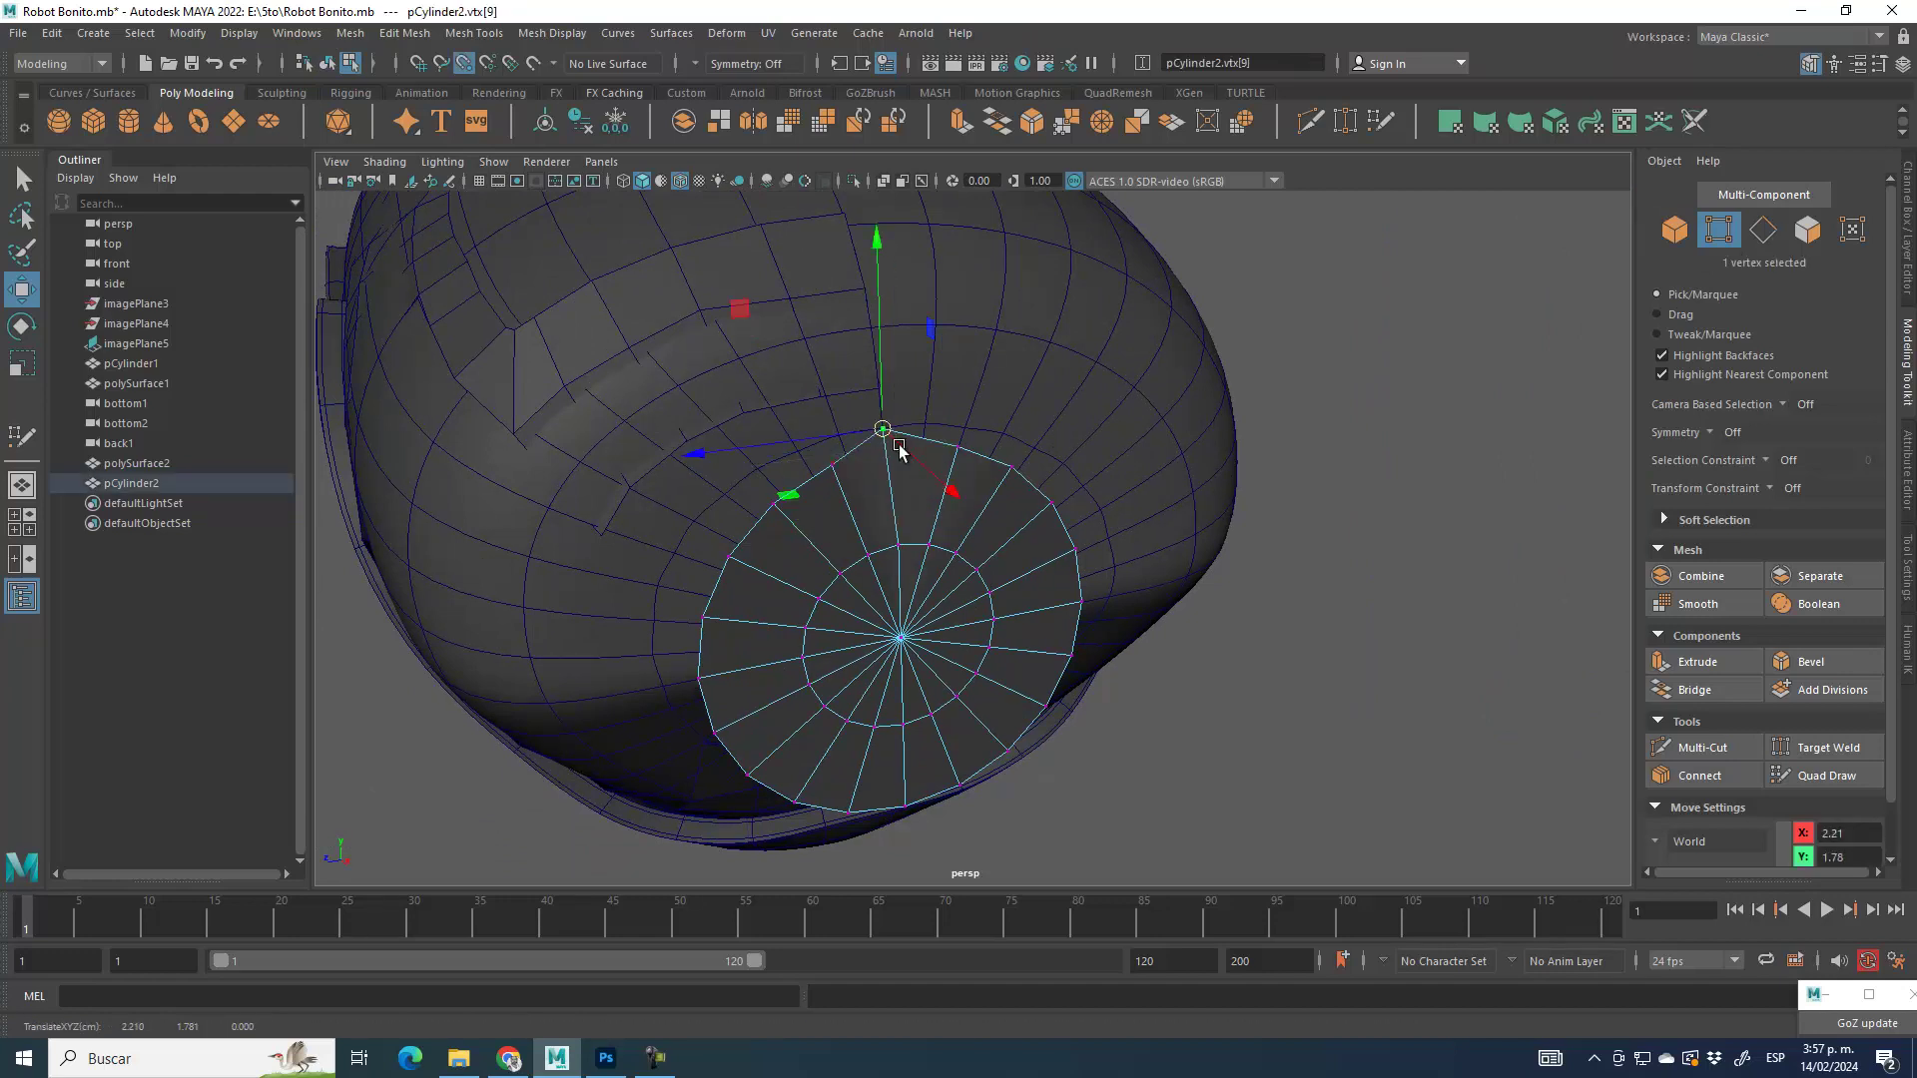
pyautogui.click(831, 467)
pyautogui.press('v')
pyautogui.moveTo(832, 466)
pyautogui.mouseDown()
pyautogui.moveTo(813, 442)
pyautogui.moveTo(839, 437)
pyautogui.mouseUp()
pyautogui.click(776, 509)
pyautogui.press('v')
pyautogui.moveTo(776, 509); pyautogui.dragTo(759, 469)
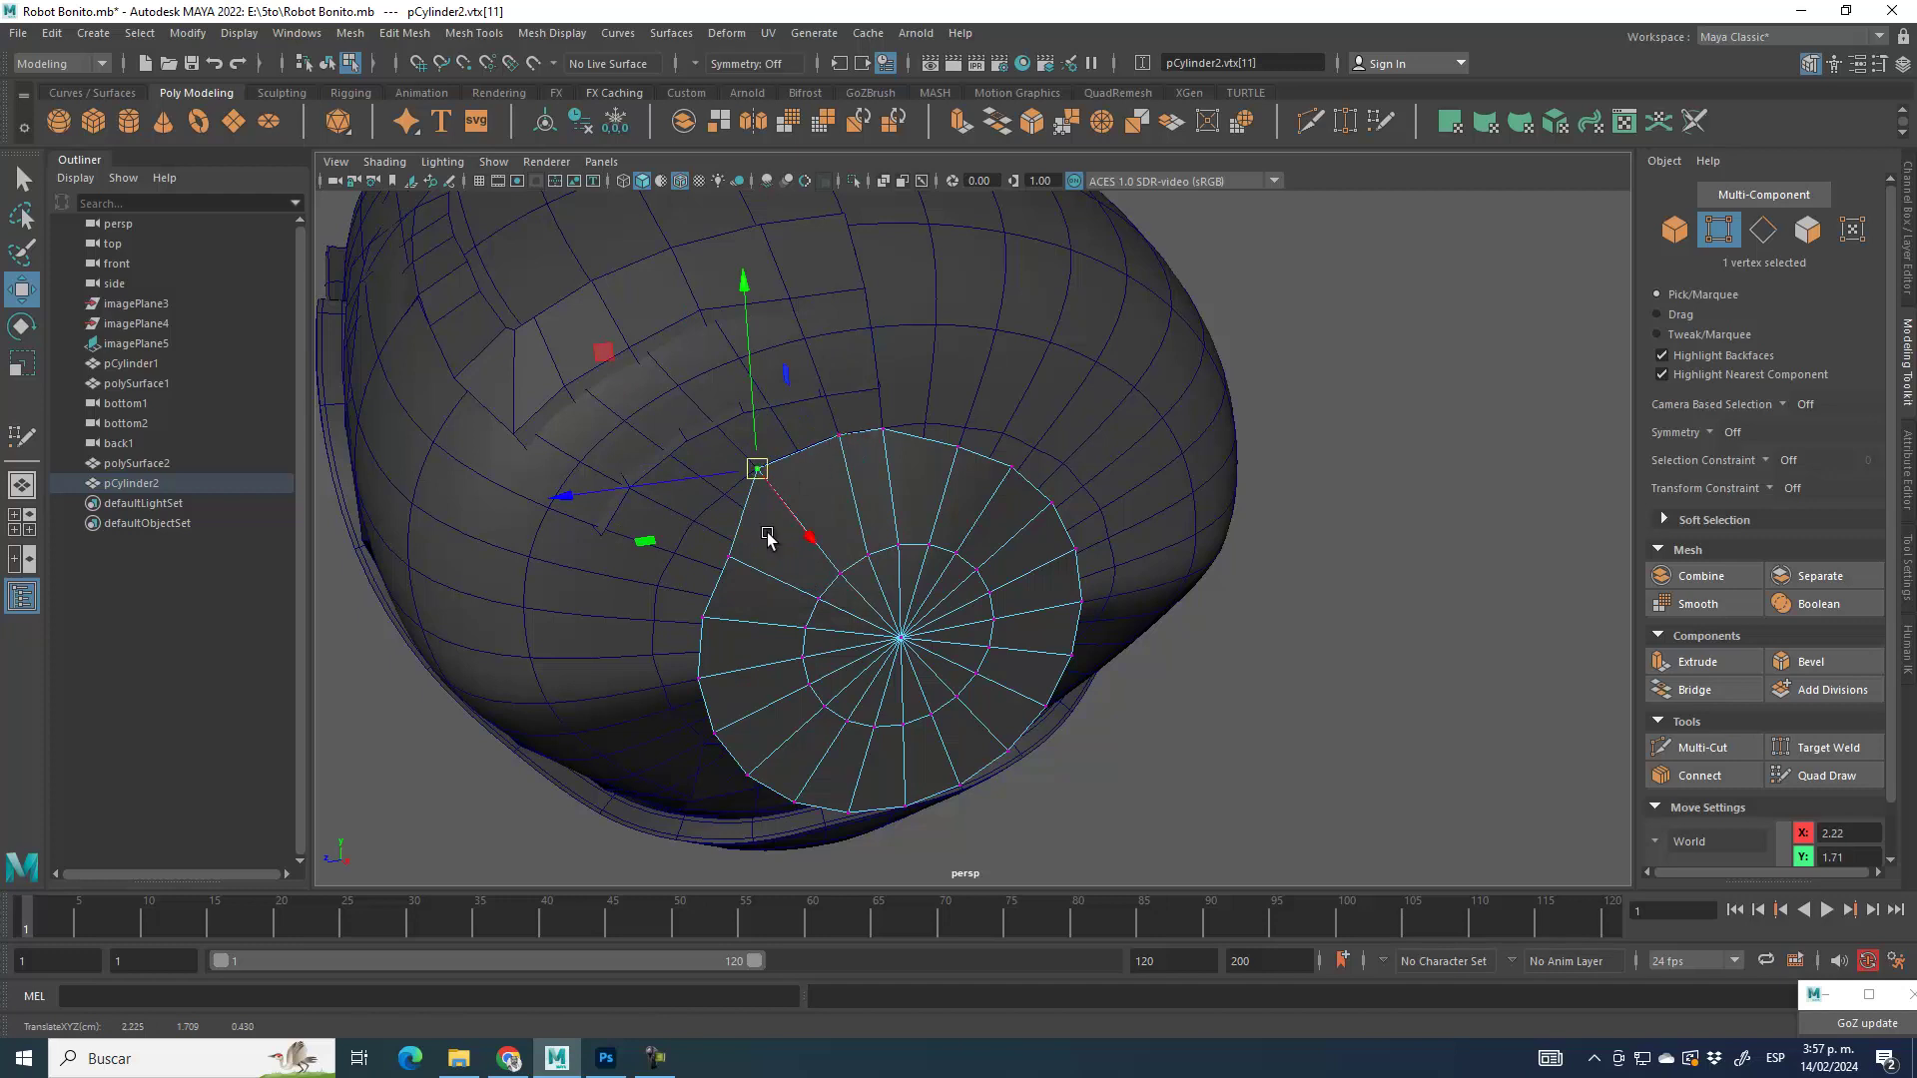
# Step: Snap the next two vertices on the disc's left rim onto the body mesh's topology
pyautogui.doubleClick(728, 563)
pyautogui.press('v')
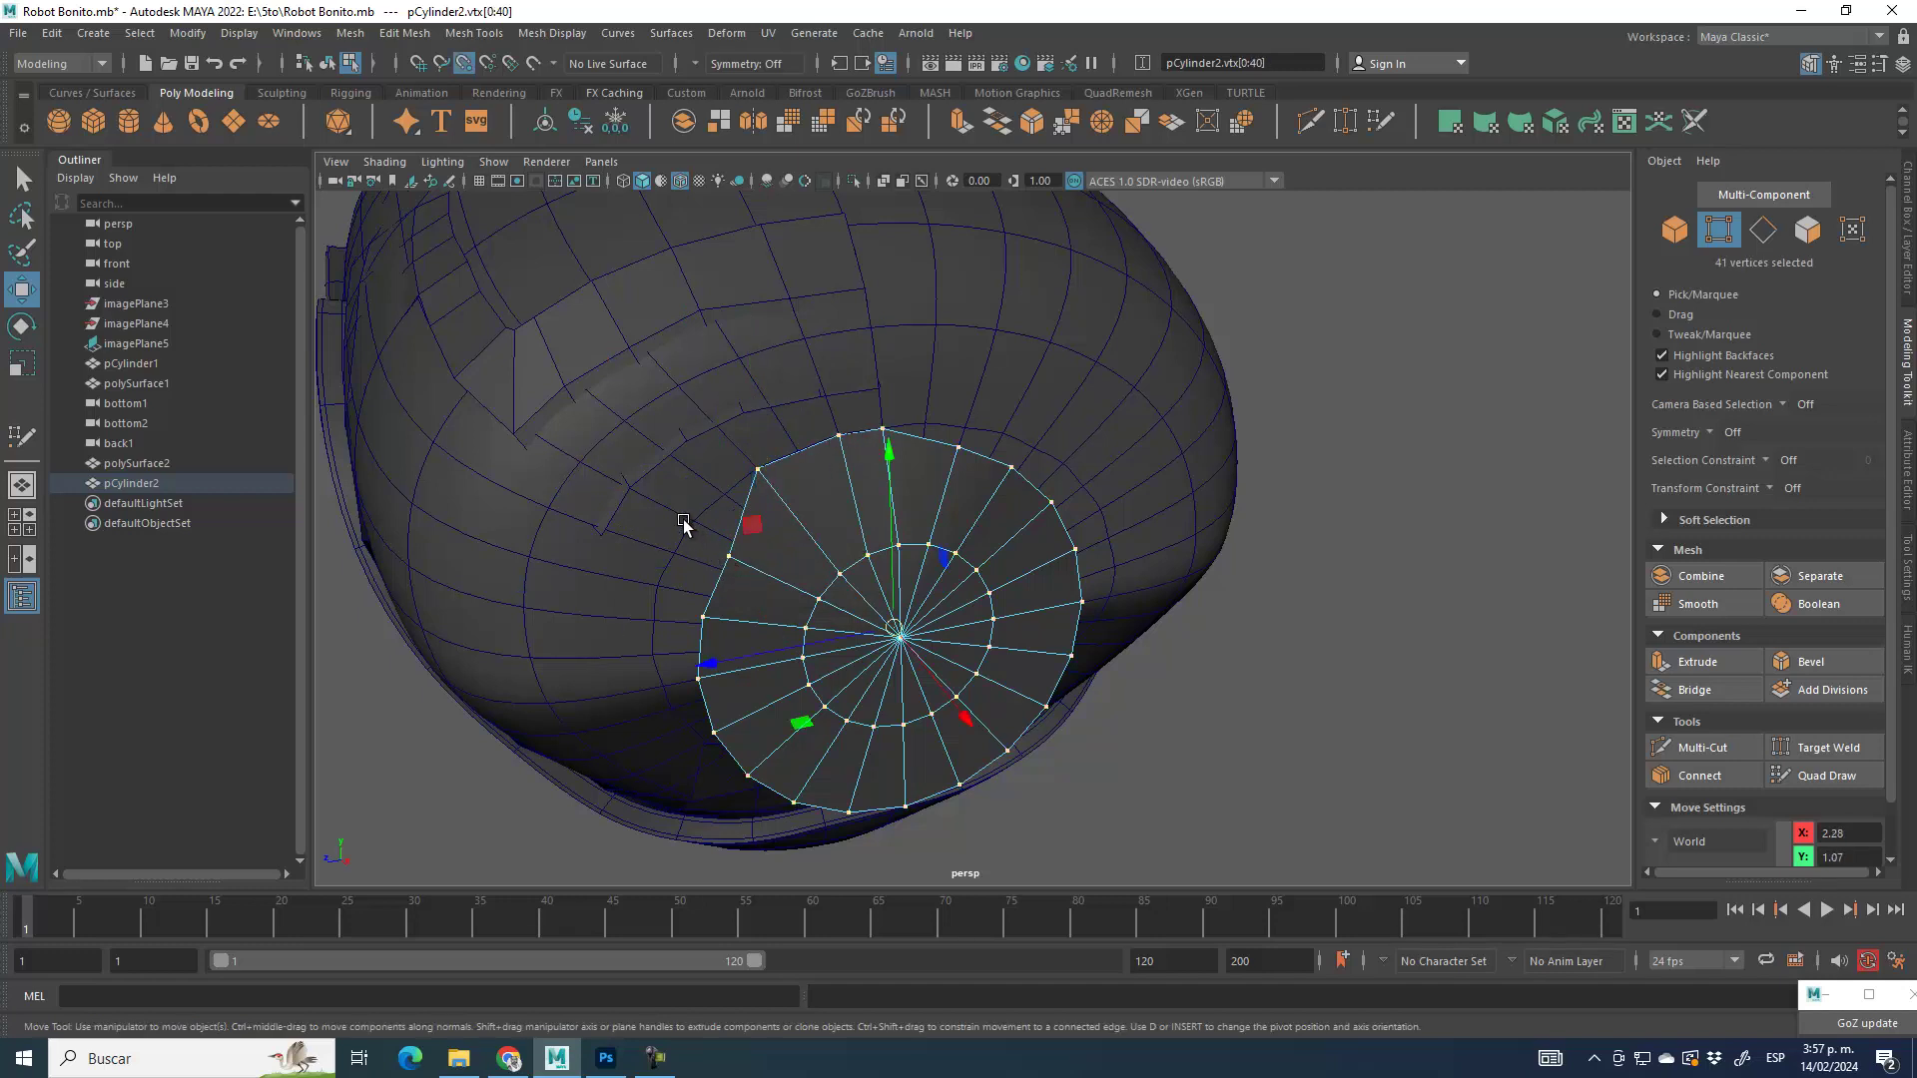
pyautogui.keyDown('alt'); pyautogui.moveTo(756, 590); pyautogui.dragTo(813, 605); pyautogui.keyUp('alt')
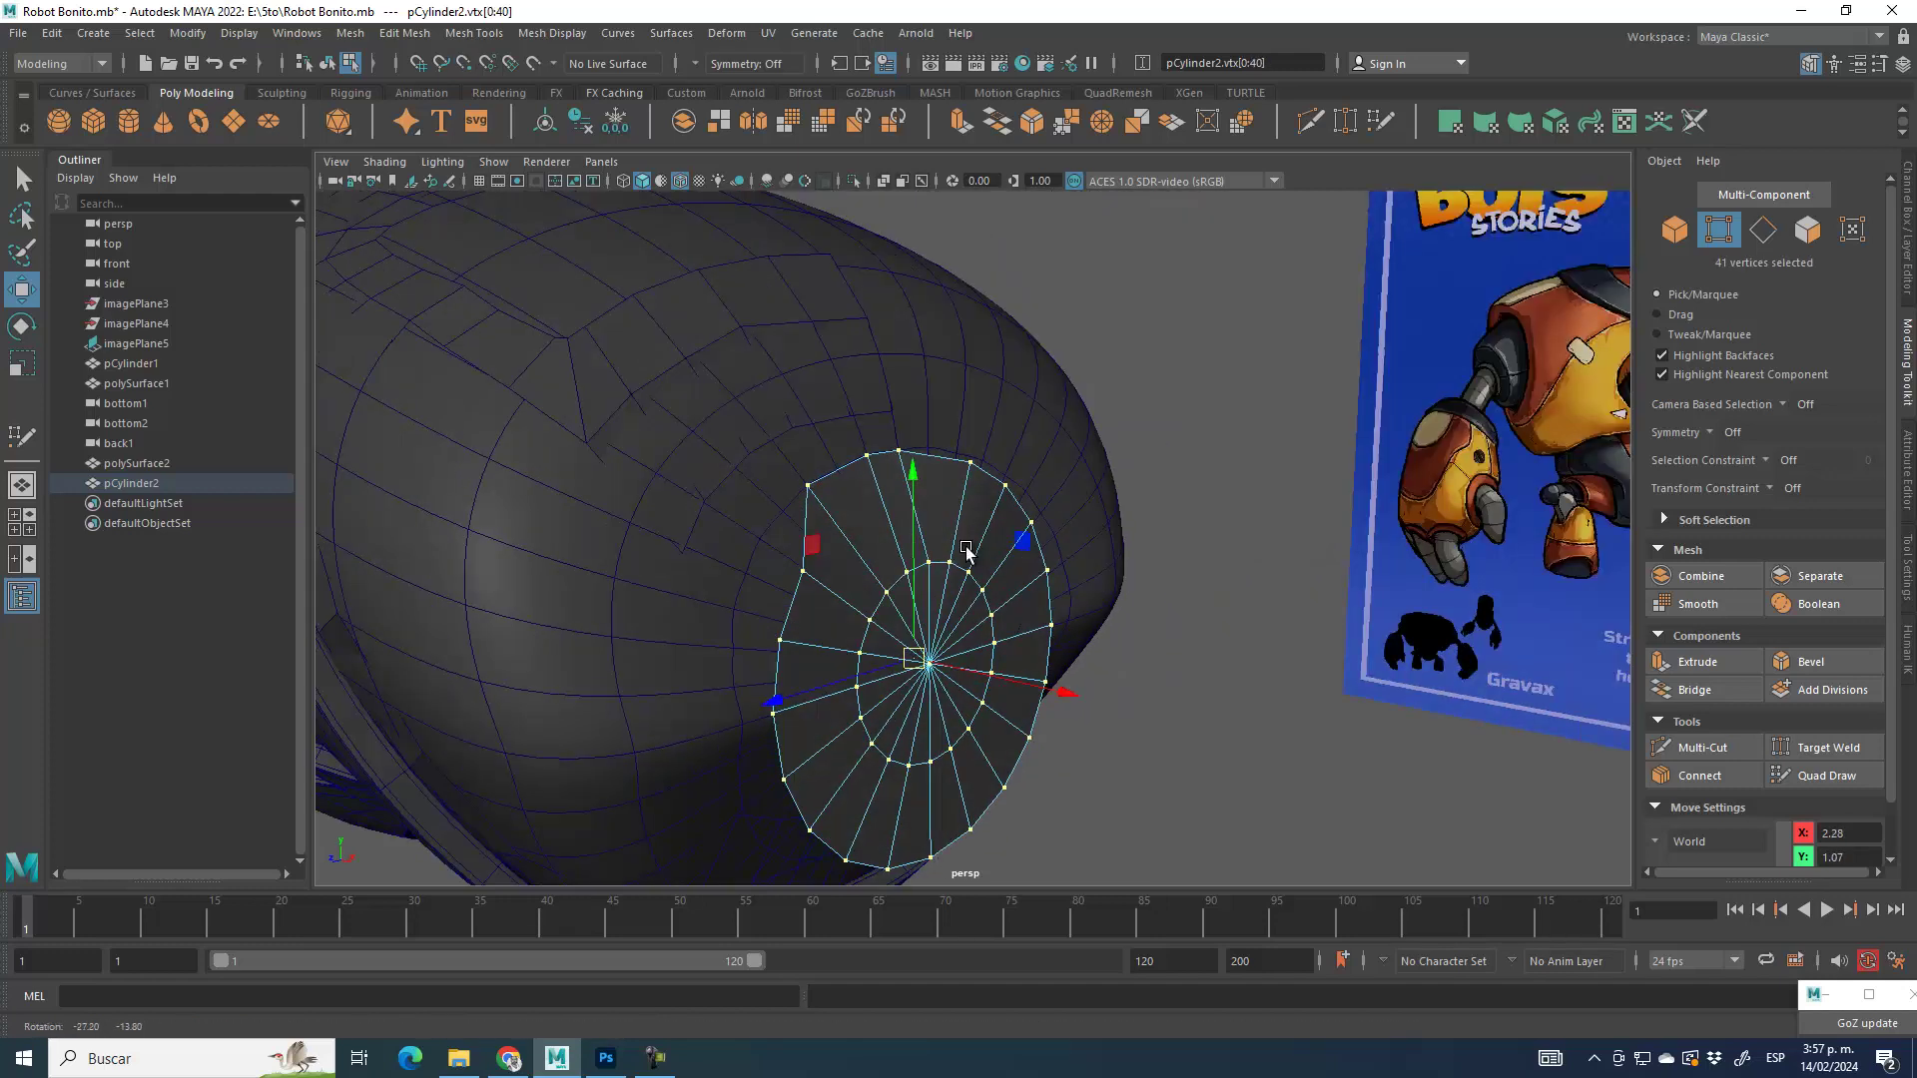
pyautogui.click(825, 590)
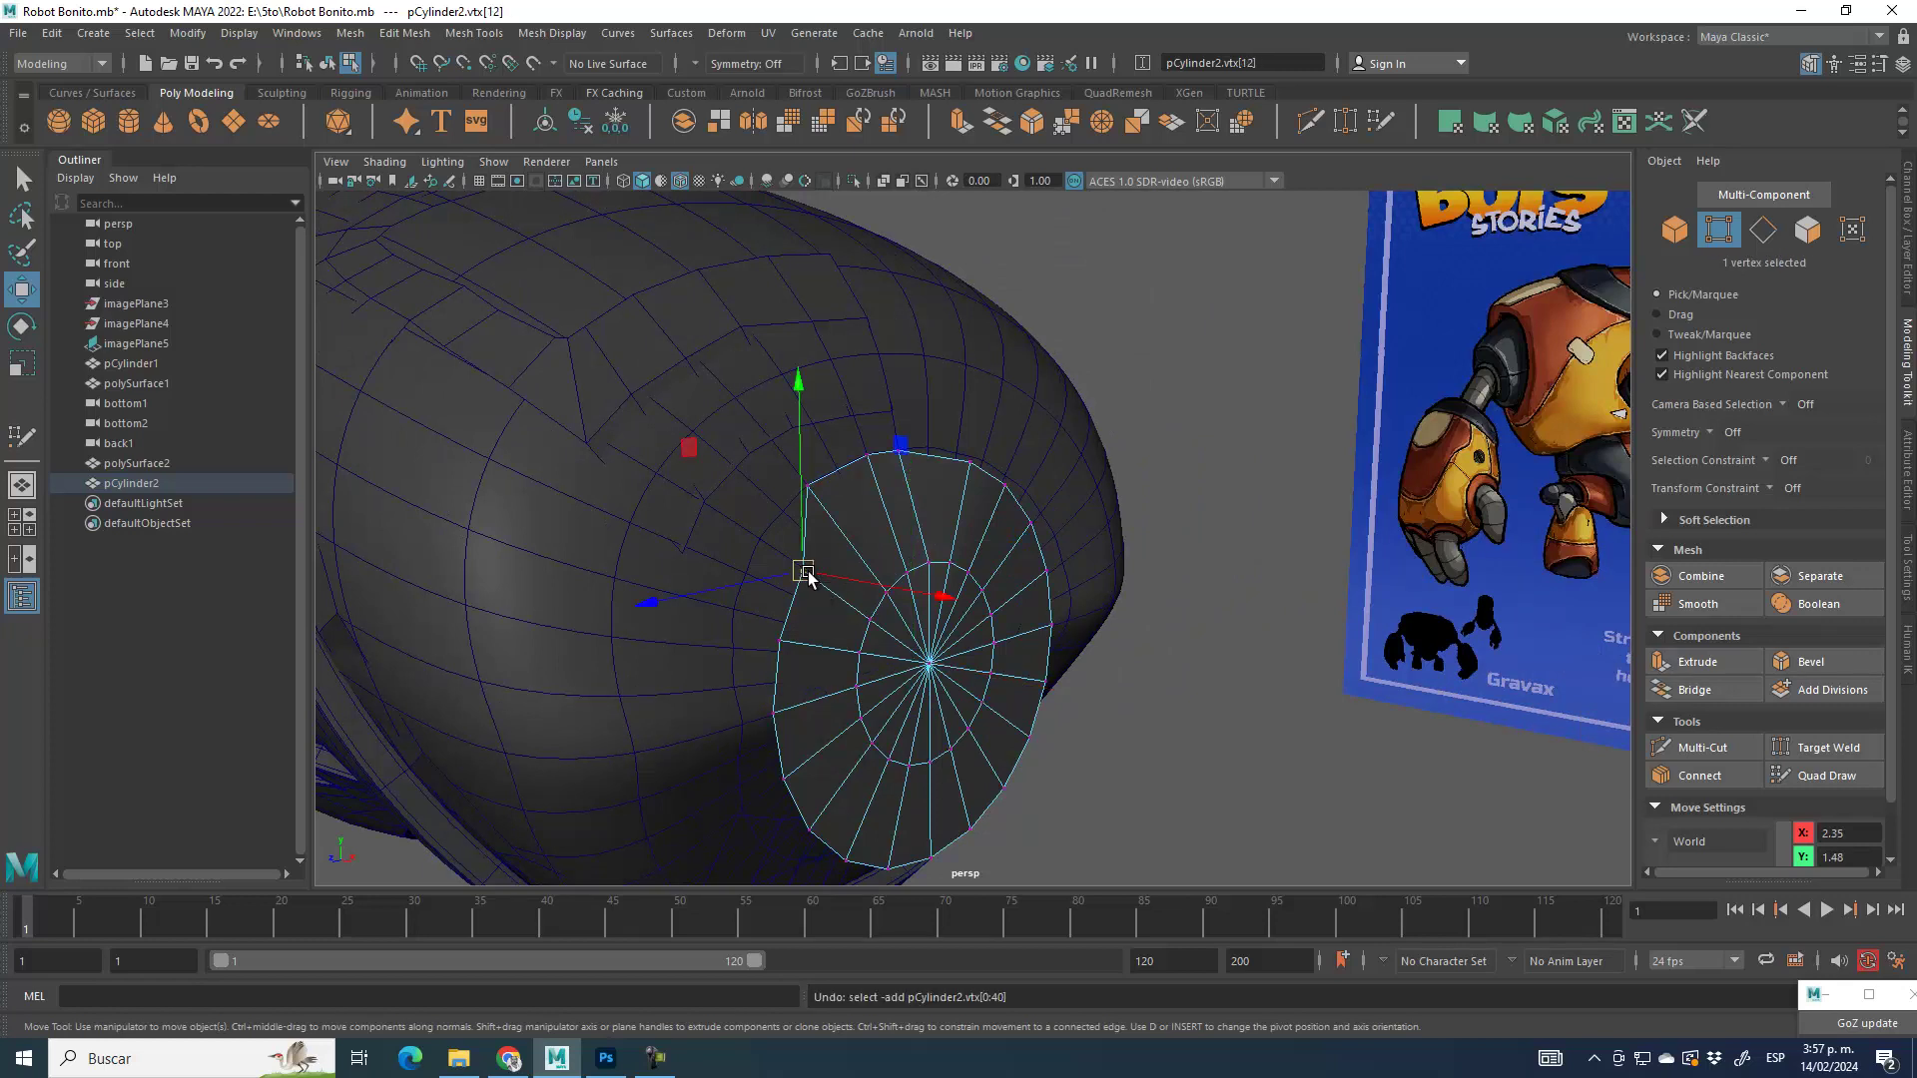
pyautogui.moveTo(804, 574); pyautogui.dragTo(759, 540)
pyautogui.click(778, 644)
pyautogui.moveTo(779, 647); pyautogui.dragTo(832, 516)
# Step: Fit the remaining vertices along the disc's lower-left rim to the body mesh, ending at the centre line
pyautogui.click(867, 517)
pyautogui.click(877, 581)
pyautogui.moveTo(877, 581)
pyautogui.mouseDown()
pyautogui.moveTo(852, 592)
pyautogui.moveTo(945, 699)
pyautogui.moveTo(935, 715)
pyautogui.moveTo(1002, 745)
pyautogui.moveTo(1010, 728)
pyautogui.moveTo(1005, 756)
pyautogui.mouseUp()
pyautogui.click(908, 643)
pyautogui.click(951, 692)
pyautogui.click(1010, 719)
pyautogui.click(1073, 729)
pyautogui.keyDown('alt'); pyautogui.moveTo(1228, 814); pyautogui.dragTo(1142, 813); pyautogui.keyUp('alt')
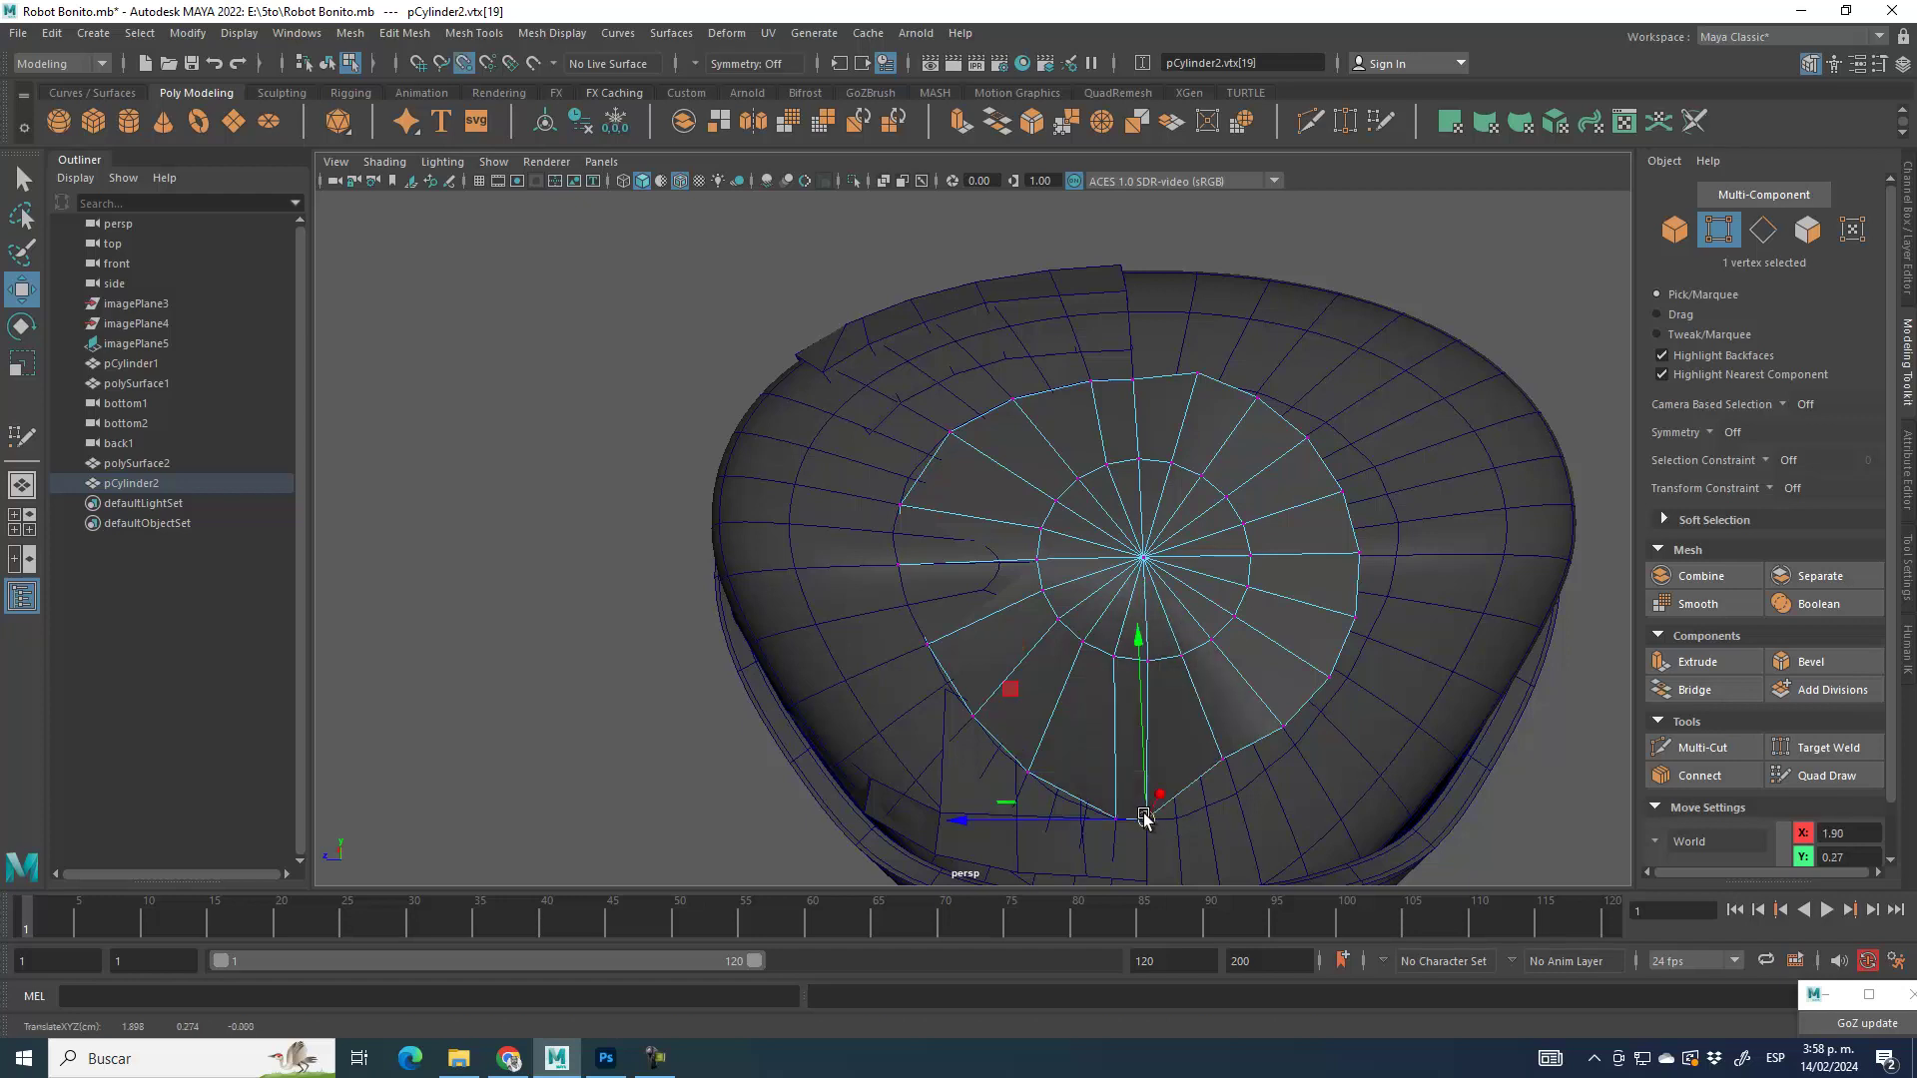
# Step: Delete the faces on the right half of the pCylinder2 disc
pyautogui.click(1808, 231)
pyautogui.moveTo(1173, 358); pyautogui.dragTo(1431, 764)
pyautogui.press('Delete')
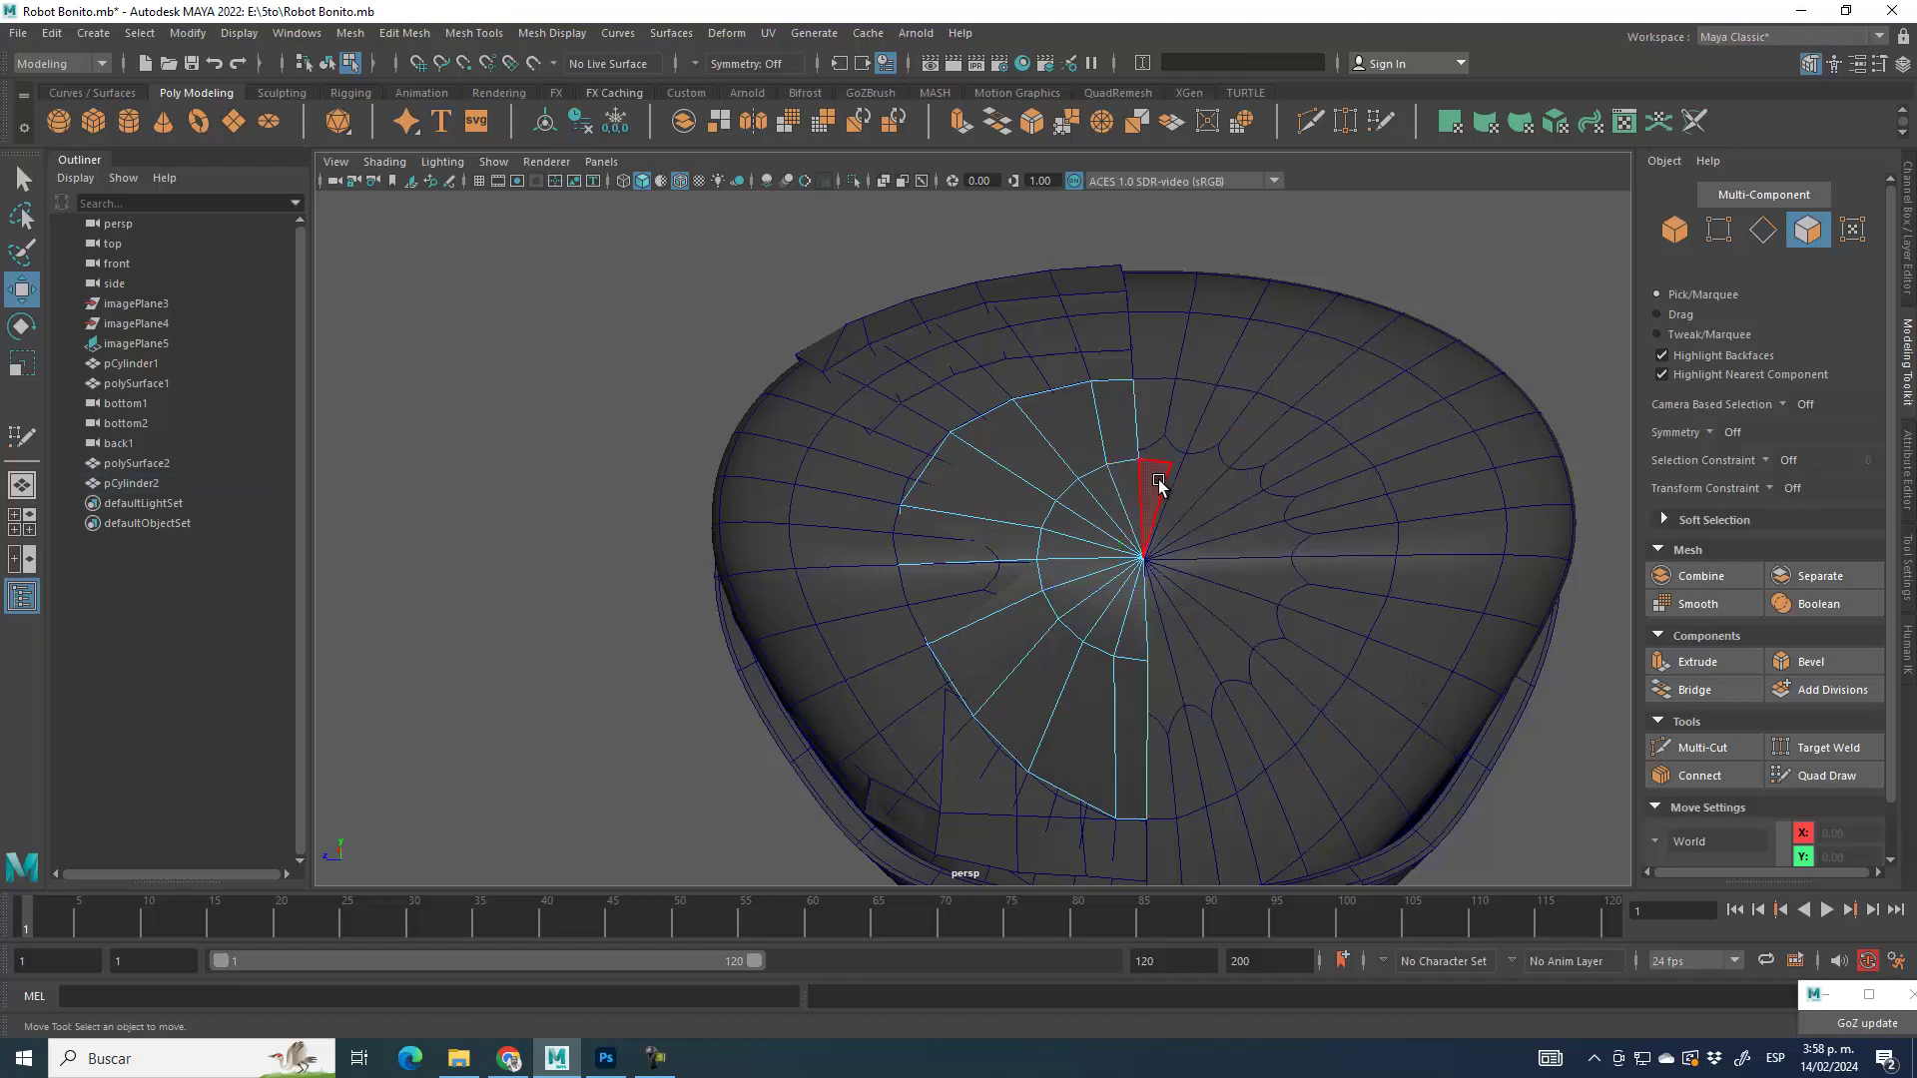
# Step: Make the pCylinder1 body the live surface and start Quad Draw on the existing retopology patches
pyautogui.keyDown('alt'); pyautogui.moveTo(1394, 422); pyautogui.dragTo(1254, 674); pyautogui.keyUp('alt')
pyautogui.keyDown('alt'); pyautogui.moveTo(1220, 535); pyautogui.dragTo(1170, 538, button='middle'); pyautogui.keyUp('alt')
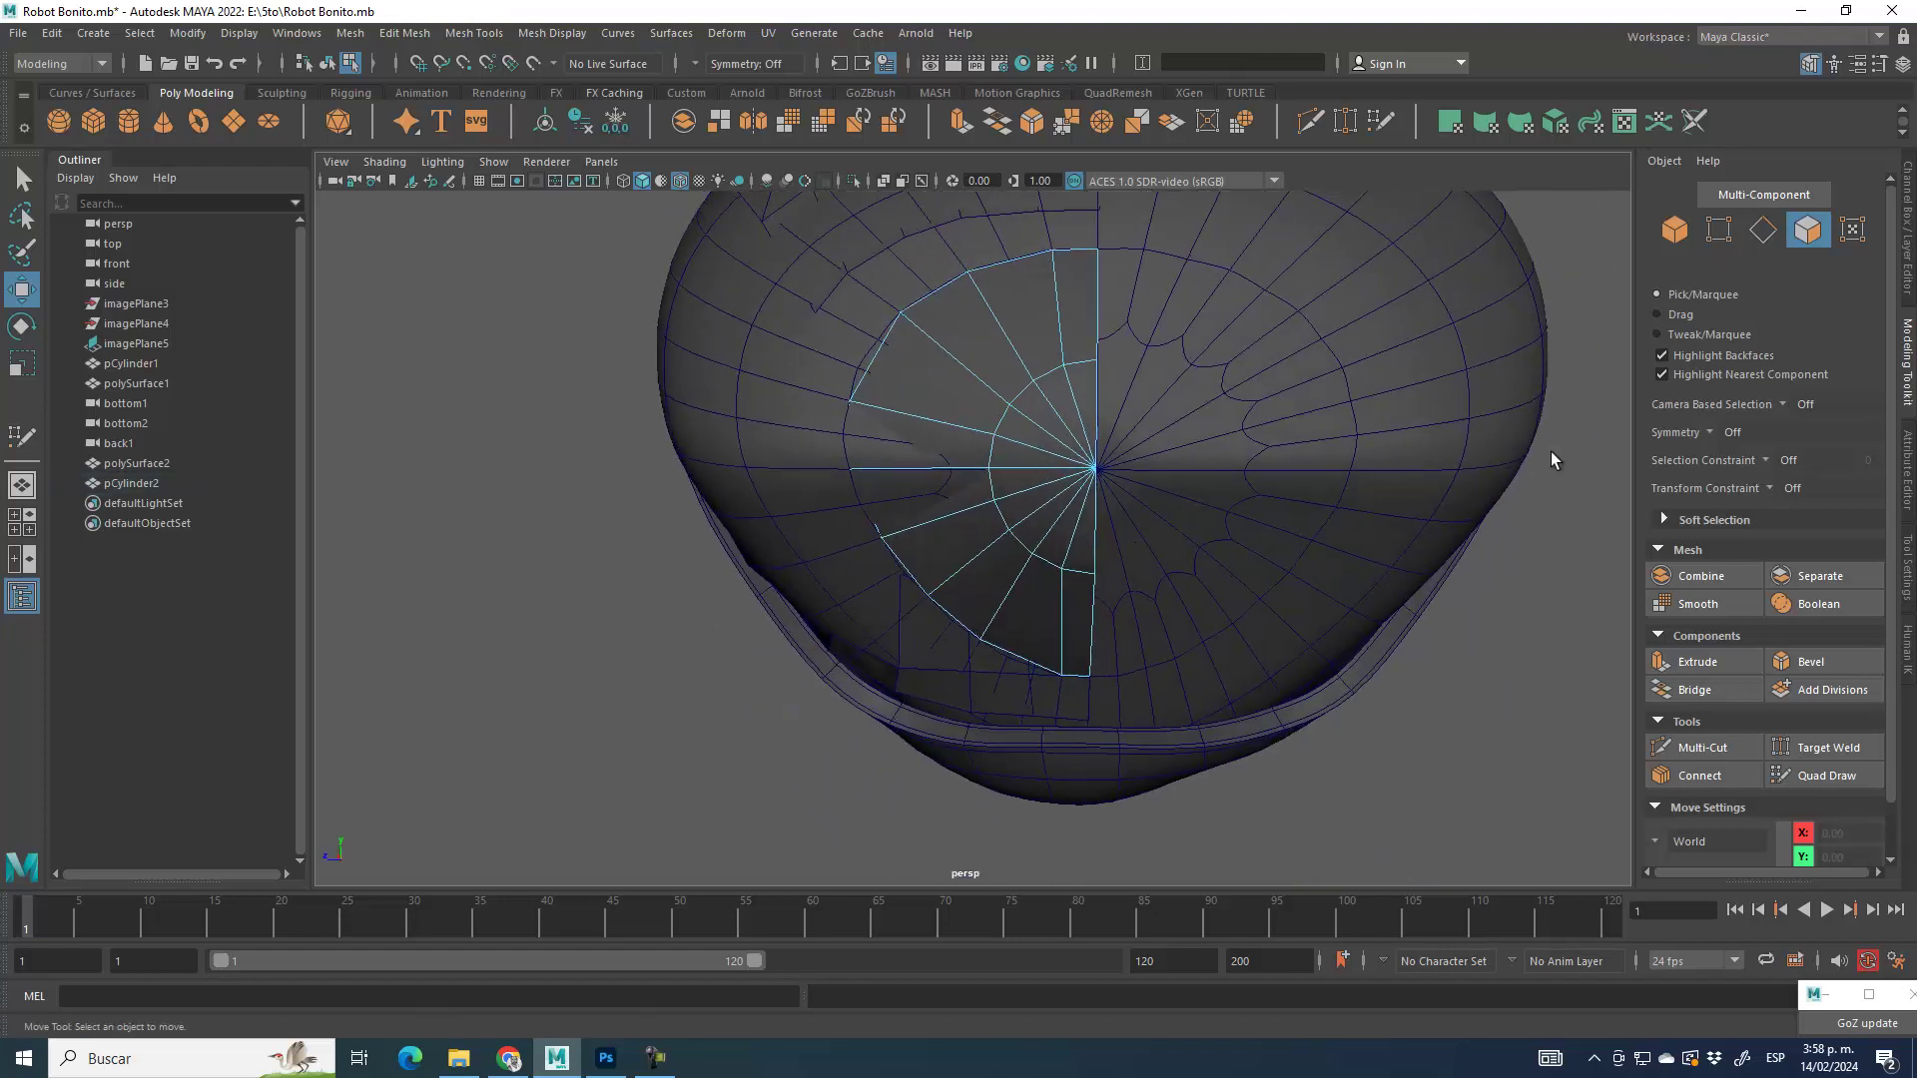
pyautogui.click(1715, 230)
pyautogui.keyDown('alt'); pyautogui.moveTo(1095, 462); pyautogui.dragTo(1055, 575, button='middle'); pyautogui.keyUp('alt')
pyautogui.click(1682, 231)
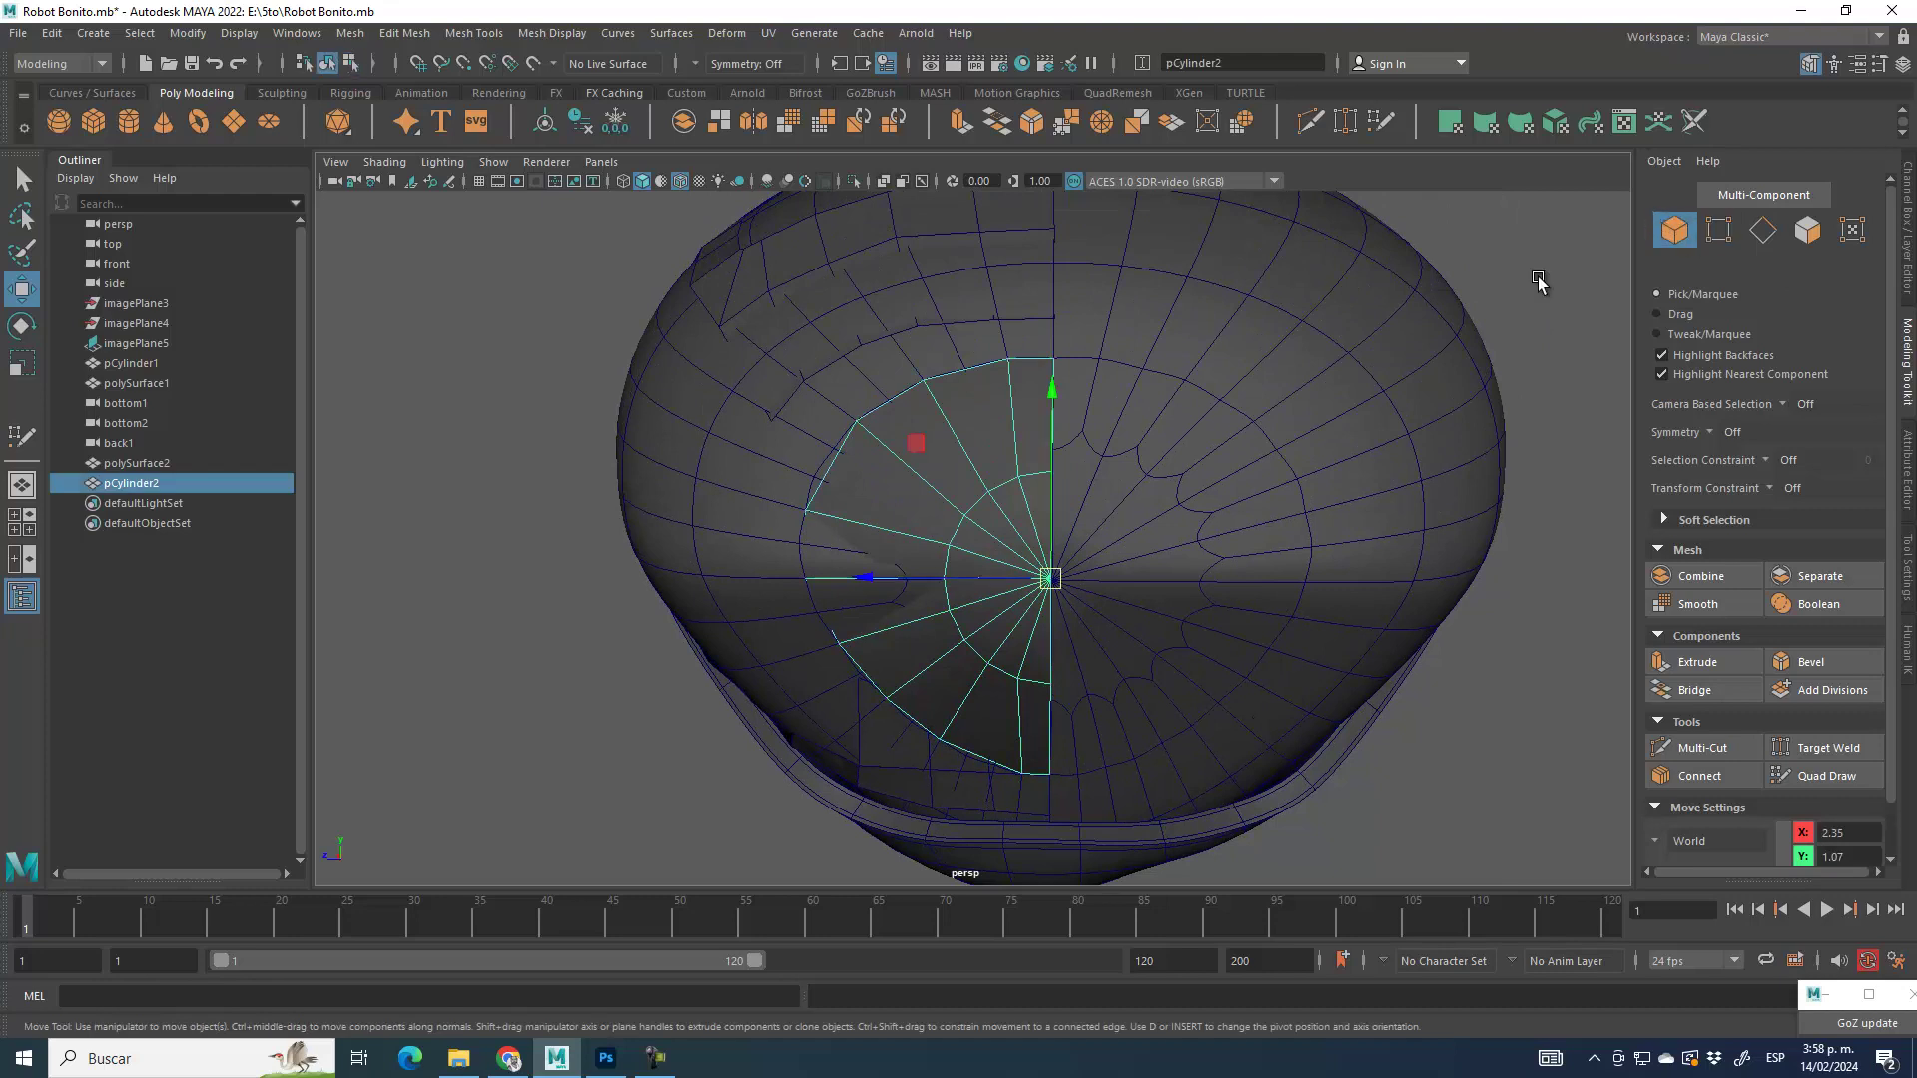
pyautogui.keyDown('alt'); pyautogui.moveTo(1104, 507); pyautogui.dragTo(1147, 513); pyautogui.keyUp('alt')
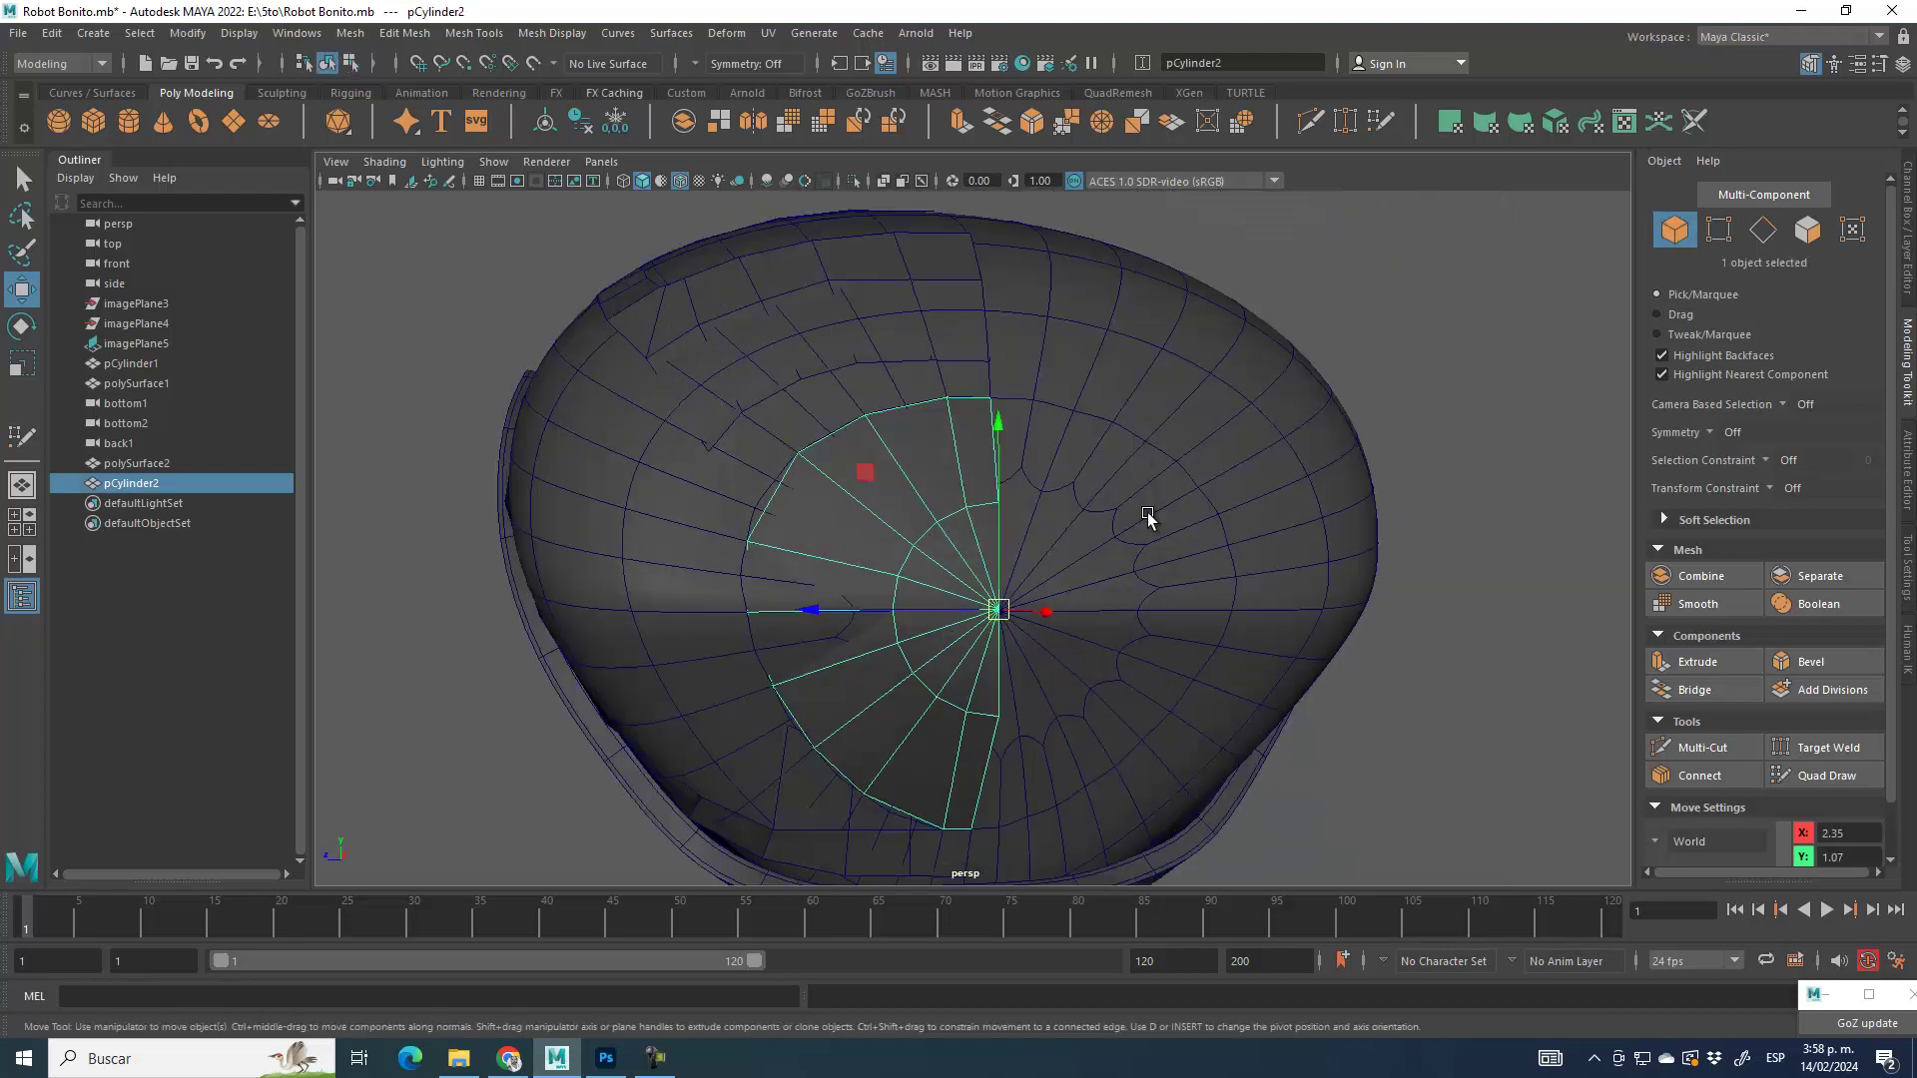
pyautogui.click(1105, 289)
pyautogui.click(533, 63)
pyautogui.click(1827, 776)
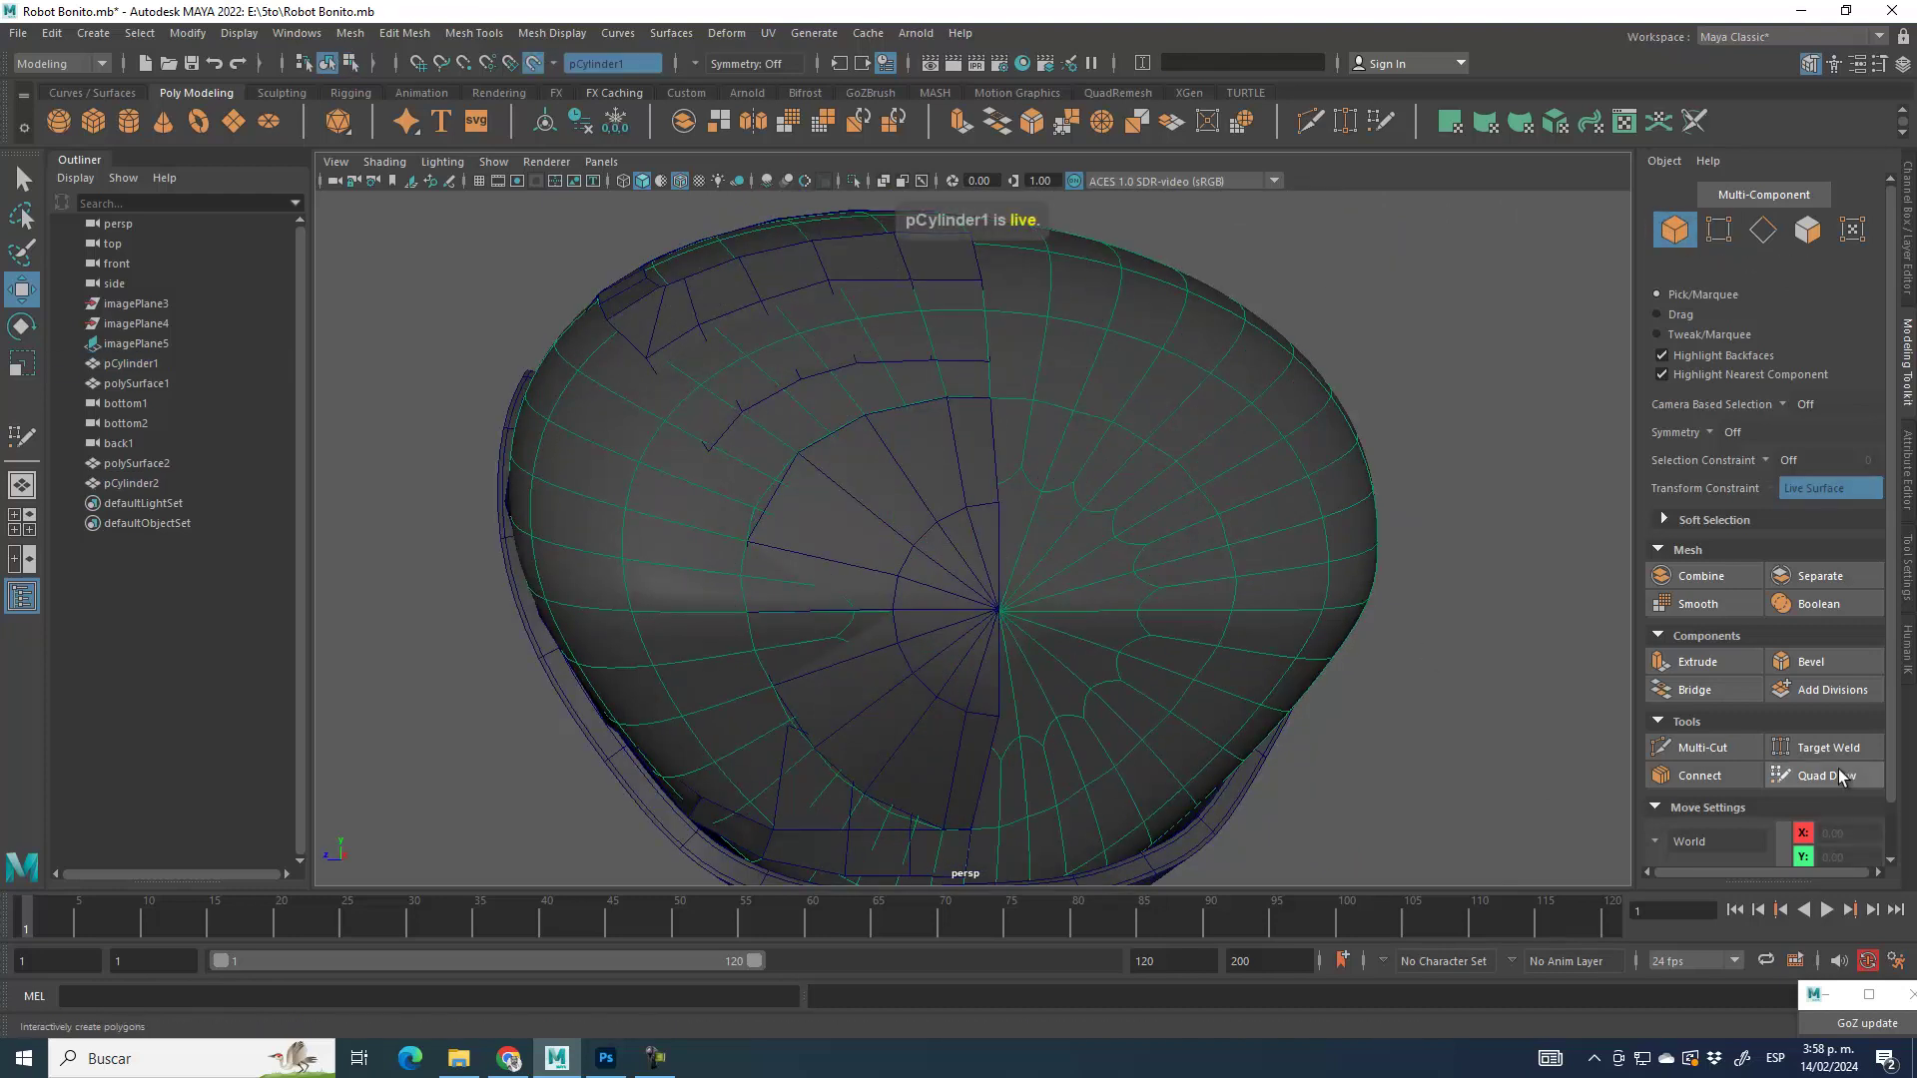
pyautogui.click(1837, 776)
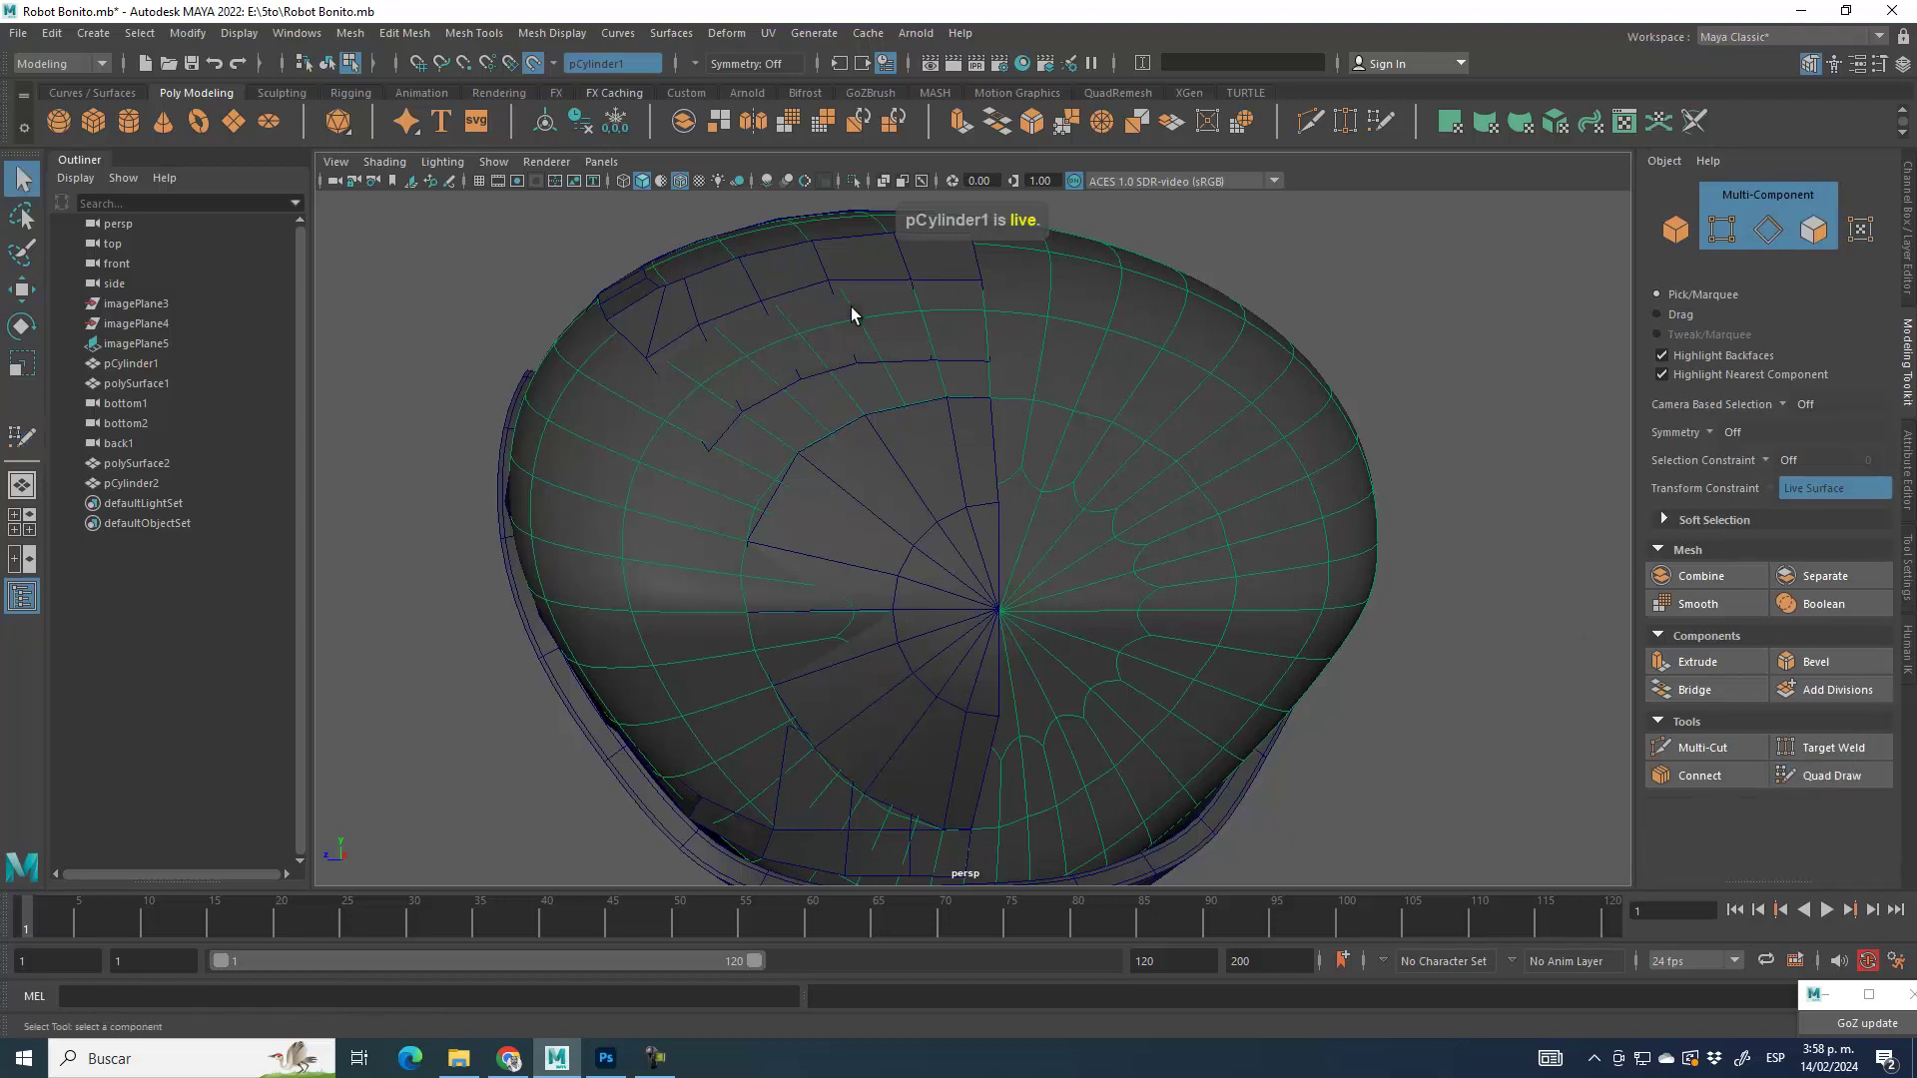
pyautogui.click(1843, 774)
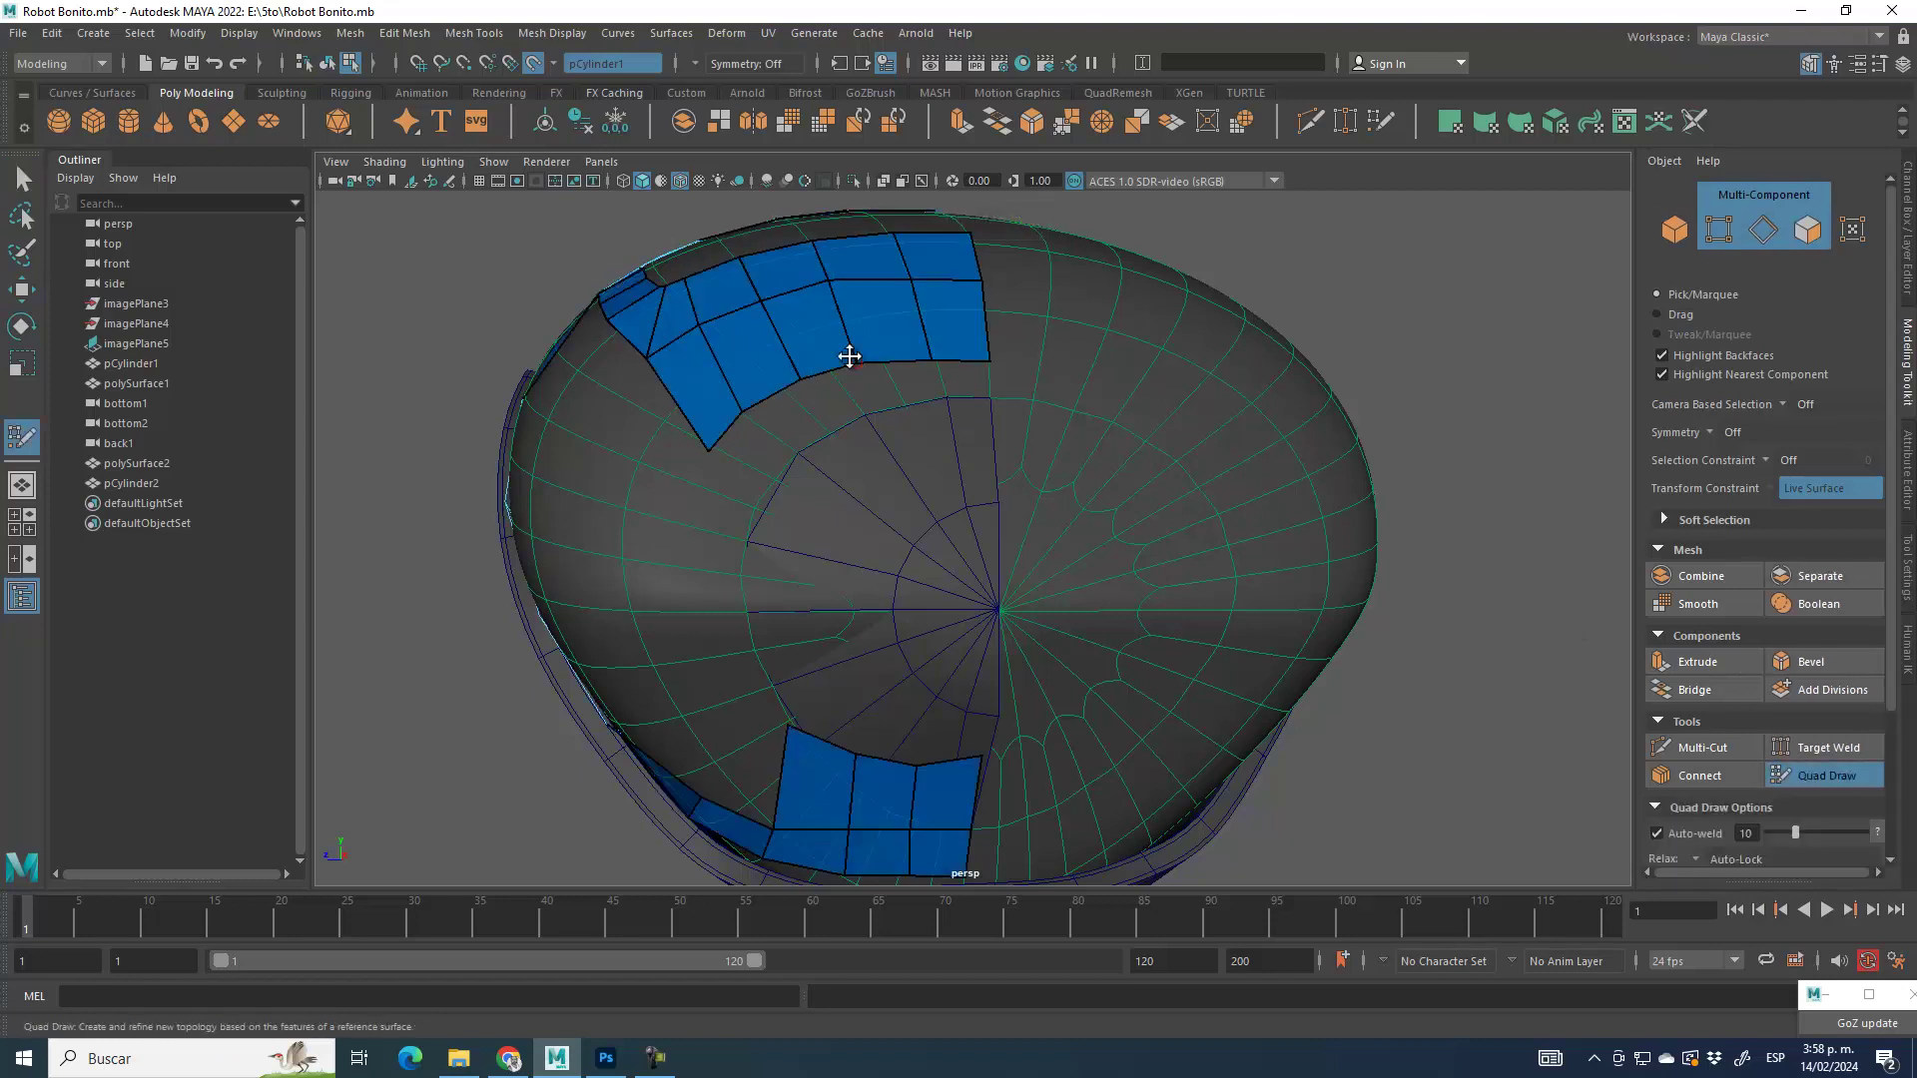
# Step: Move vertices on the lower edge of the upper retopology patch to even out its curve around the disc
pyautogui.keyDown('alt'); pyautogui.moveTo(940, 483); pyautogui.dragTo(956, 423, button='middle'); pyautogui.keyUp('alt')
pyautogui.keyDown('alt'); pyautogui.moveTo(1004, 509); pyautogui.dragTo(1004, 423); pyautogui.keyUp('alt')
pyautogui.keyDown('alt'); pyautogui.moveTo(1024, 300); pyautogui.dragTo(1014, 348, button='middle'); pyautogui.keyUp('alt')
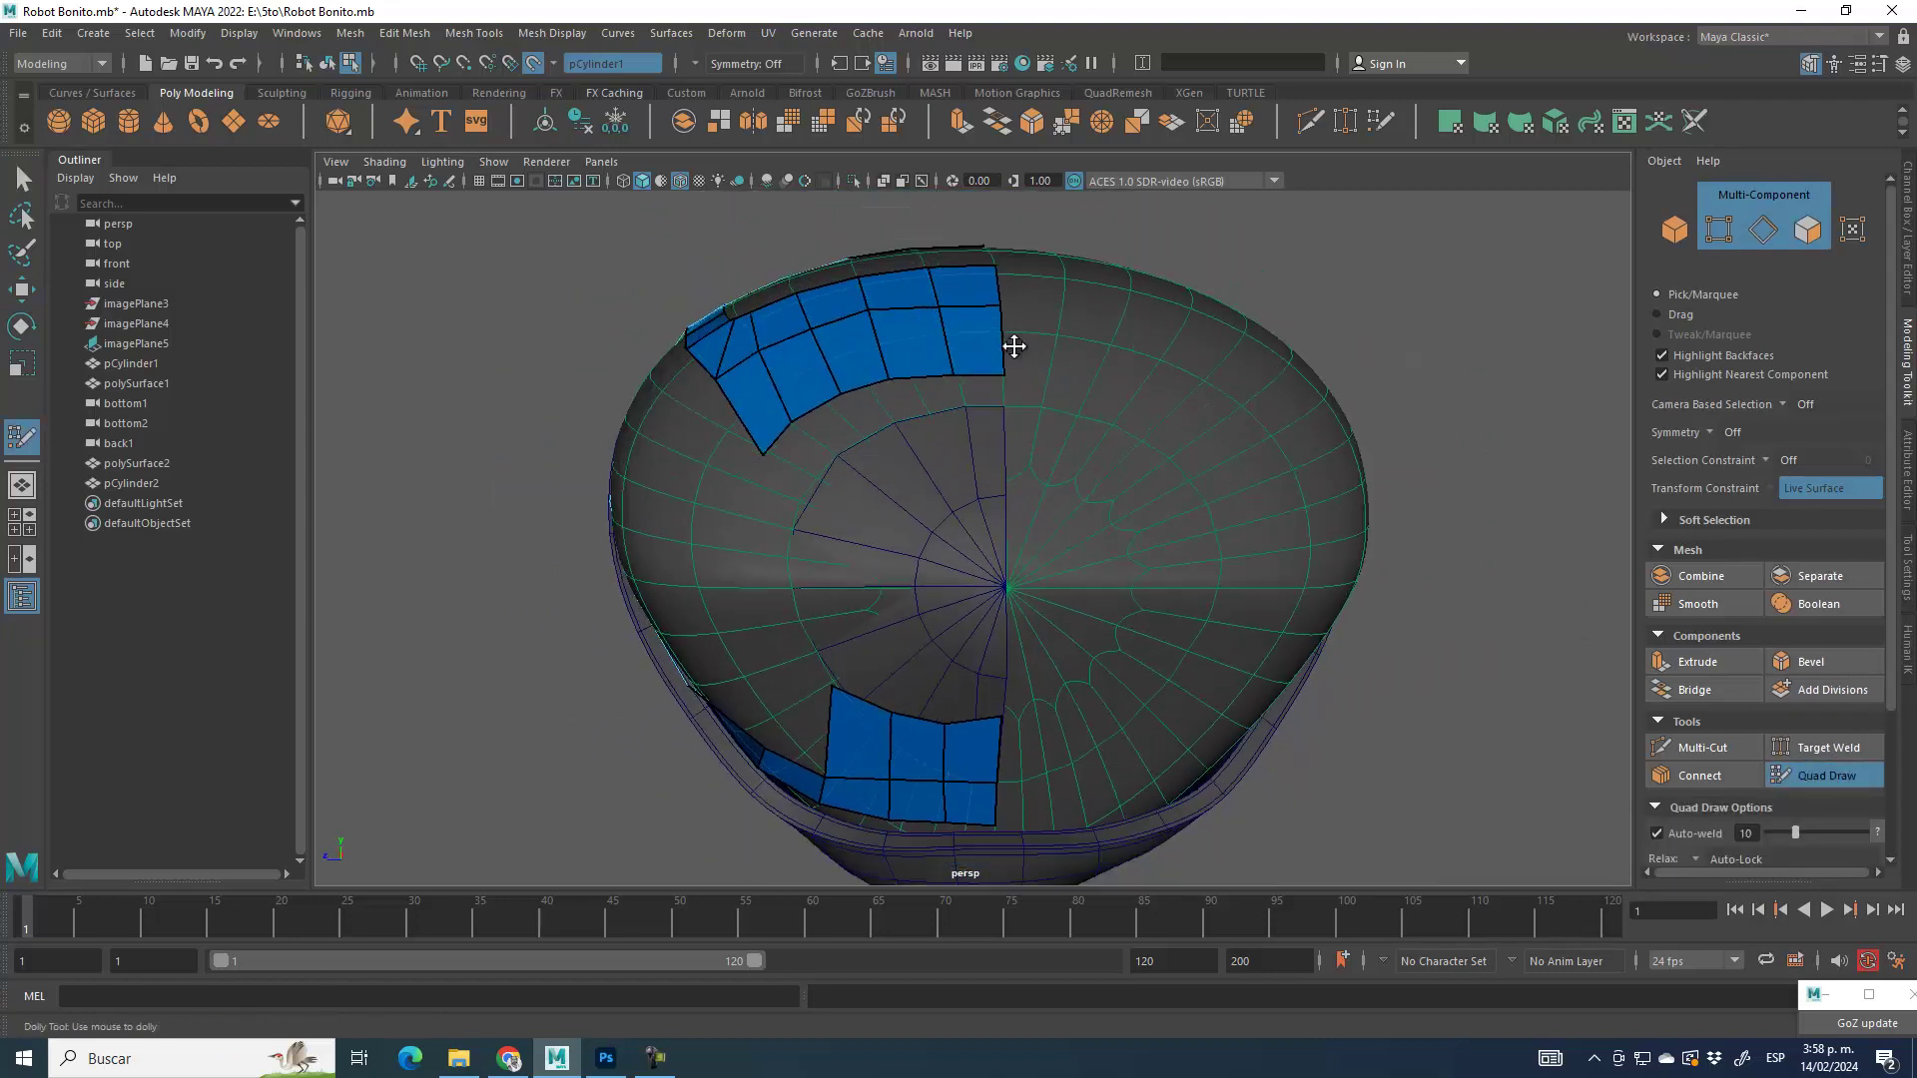
pyautogui.scroll(2, 1008, 355)
pyautogui.moveTo(993, 289); pyautogui.dragTo(990, 271)
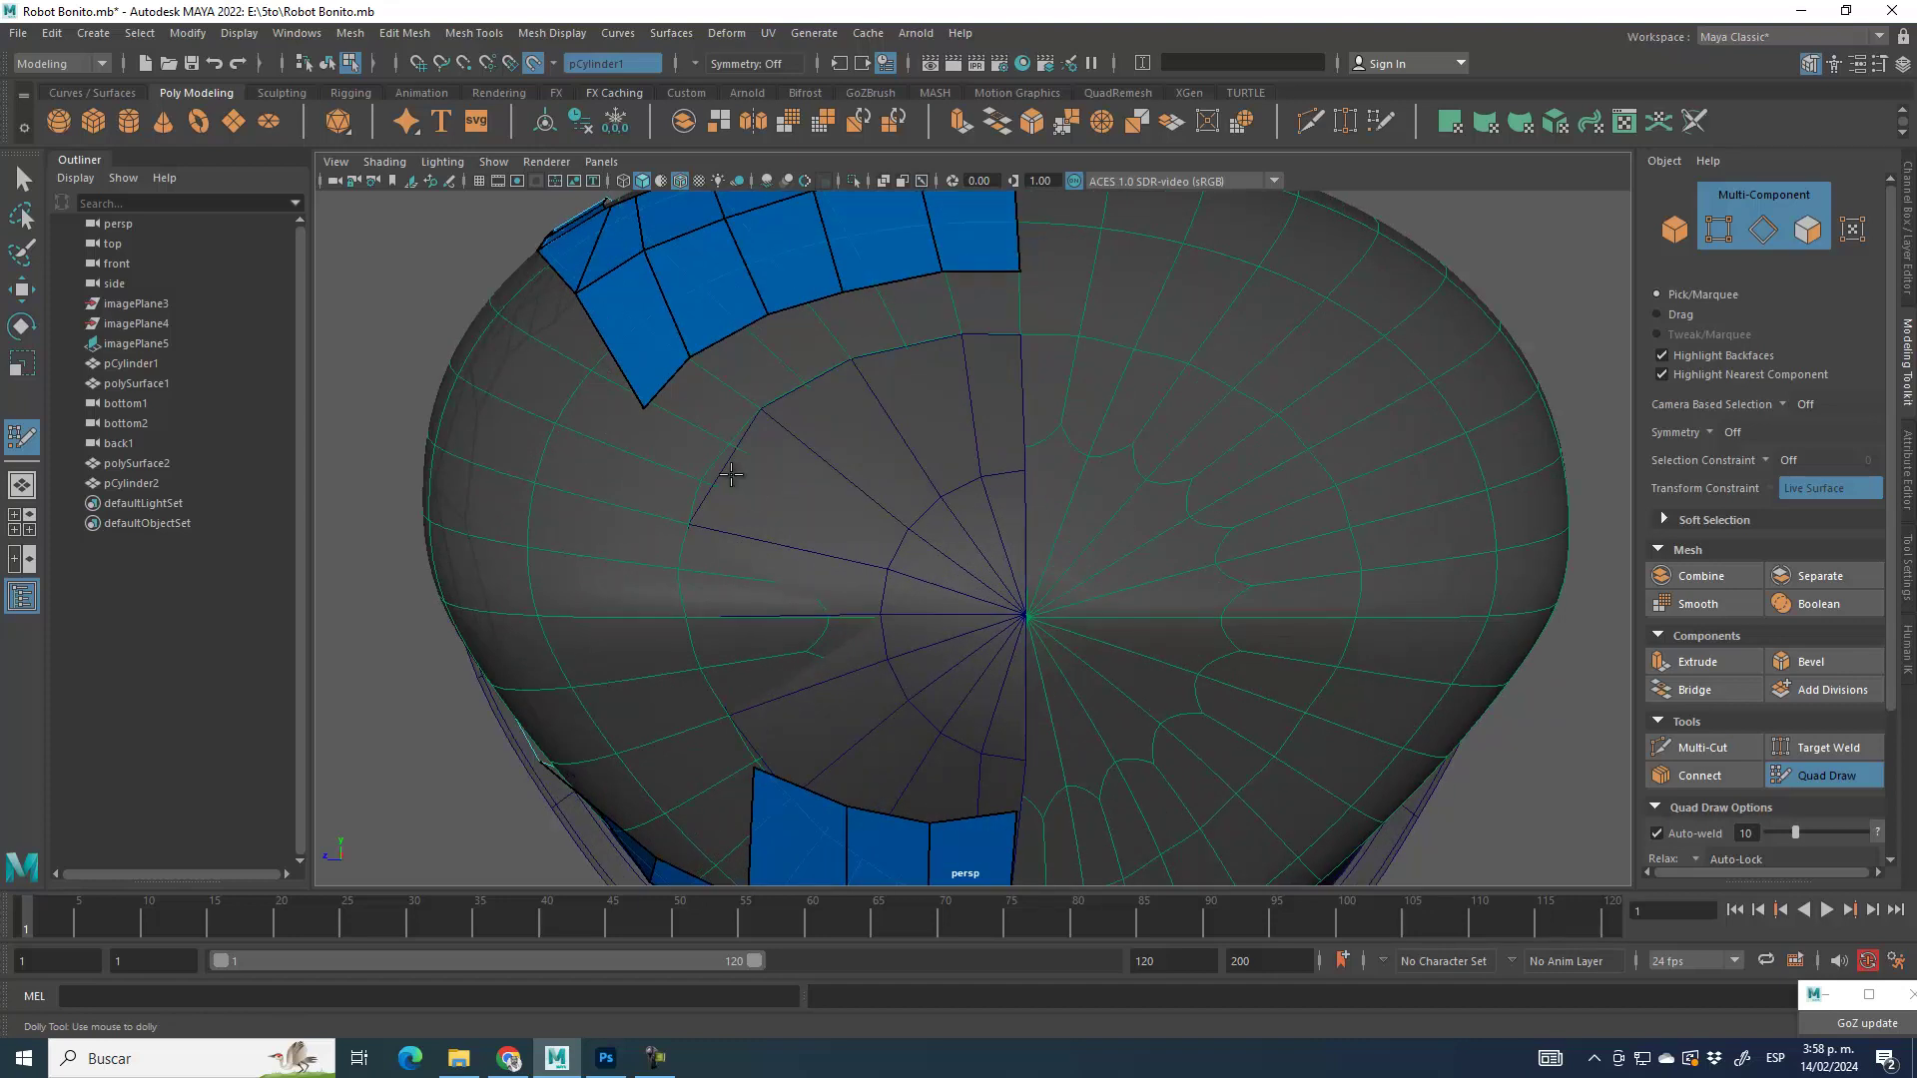
pyautogui.moveTo(696, 353); pyautogui.dragTo(860, 284)
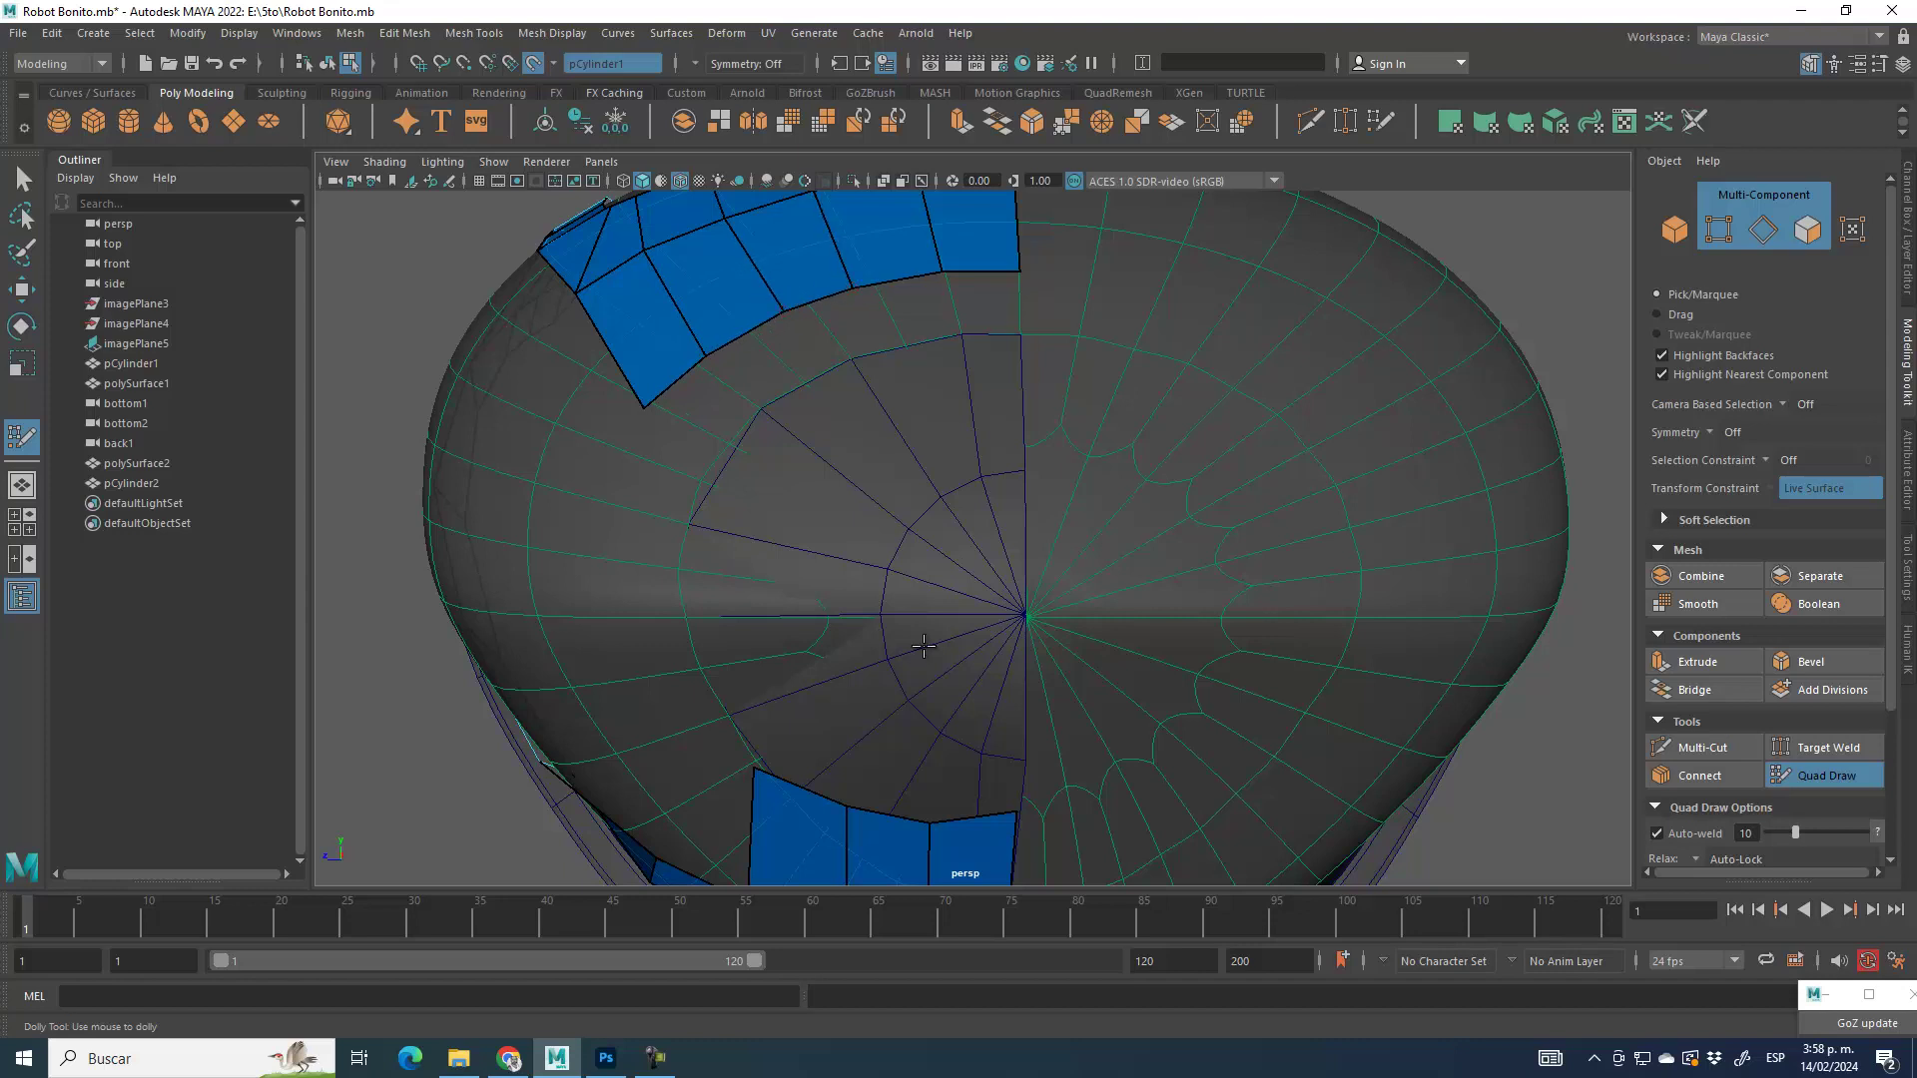
# Step: Reposition the four upper-edge vertices of the lower retopology patch to follow the disc's rim
pyautogui.keyDown('alt'); pyautogui.moveTo(915, 599); pyautogui.dragTo(931, 340, button='middle'); pyautogui.keyUp('alt')
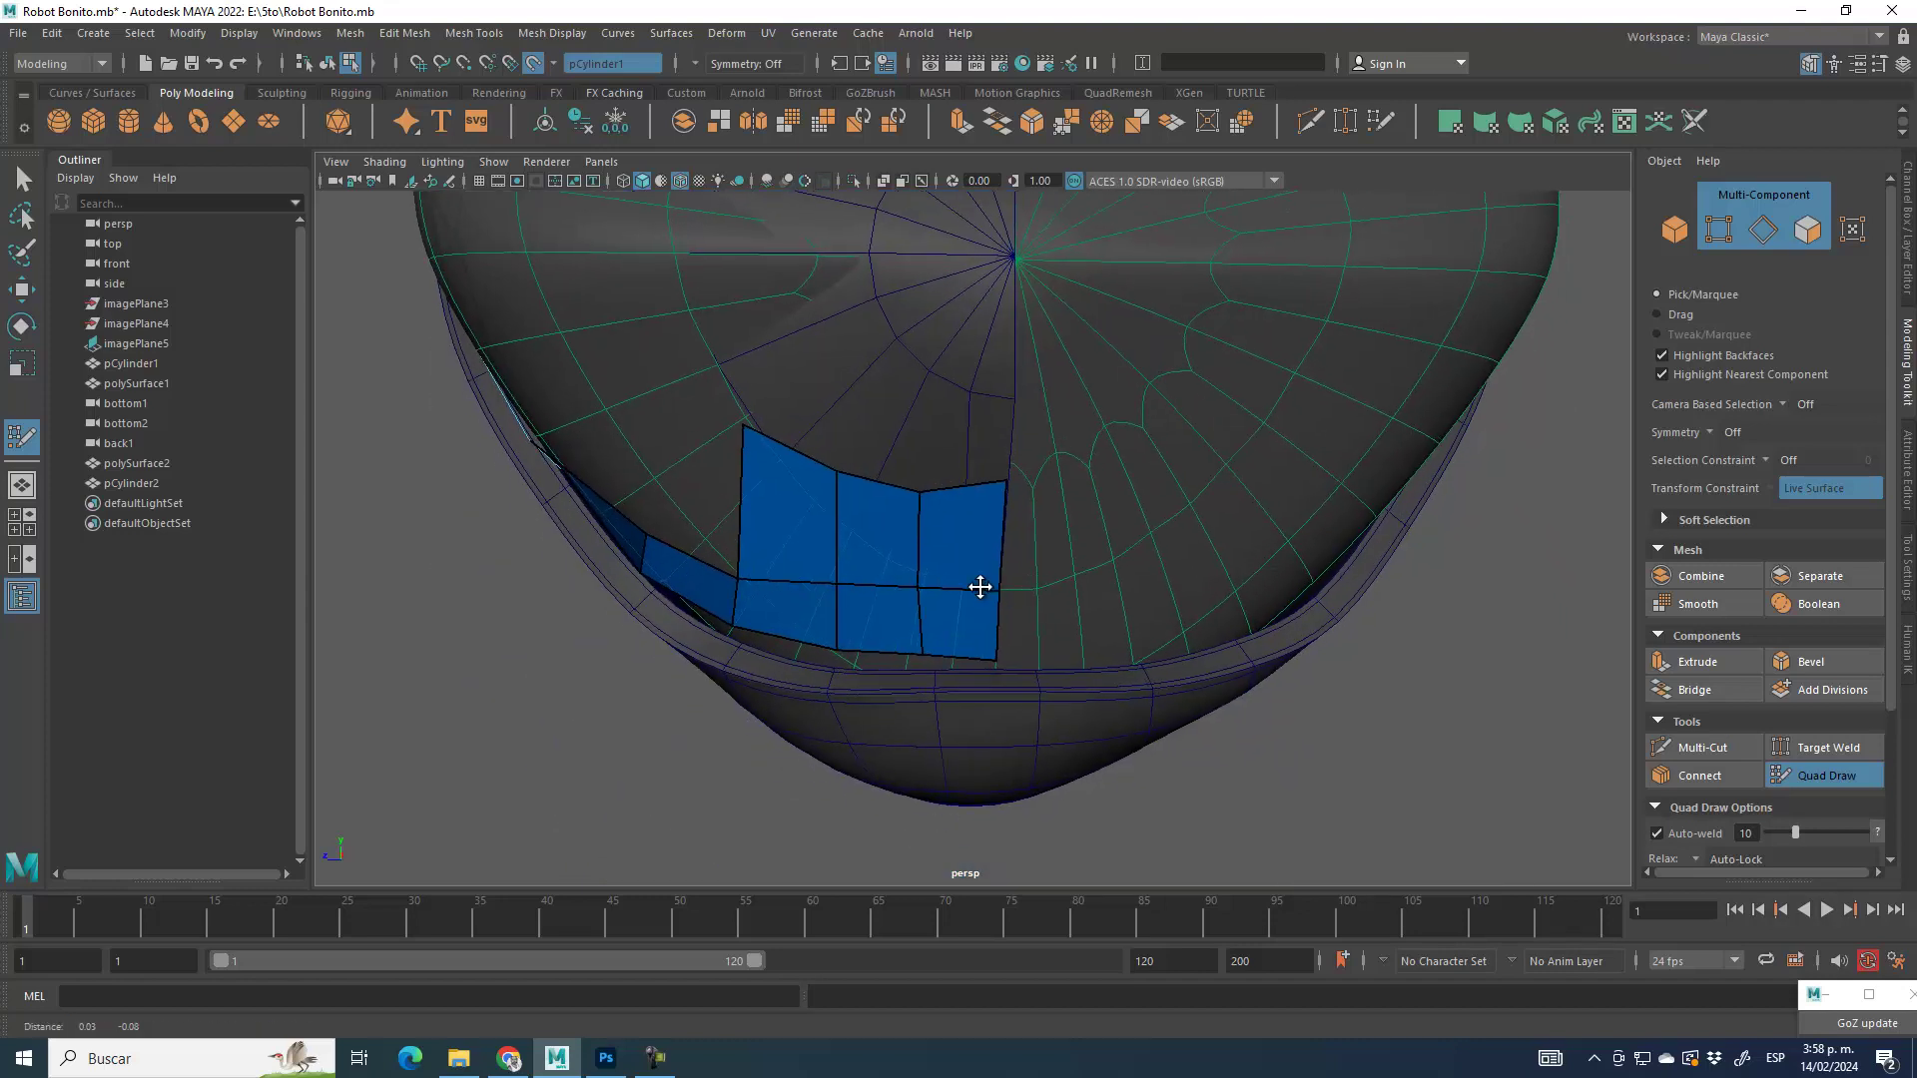
pyautogui.scroll(5, 1018, 662)
pyautogui.keyDown('shift'); pyautogui.click(995, 648); pyautogui.keyUp('shift')
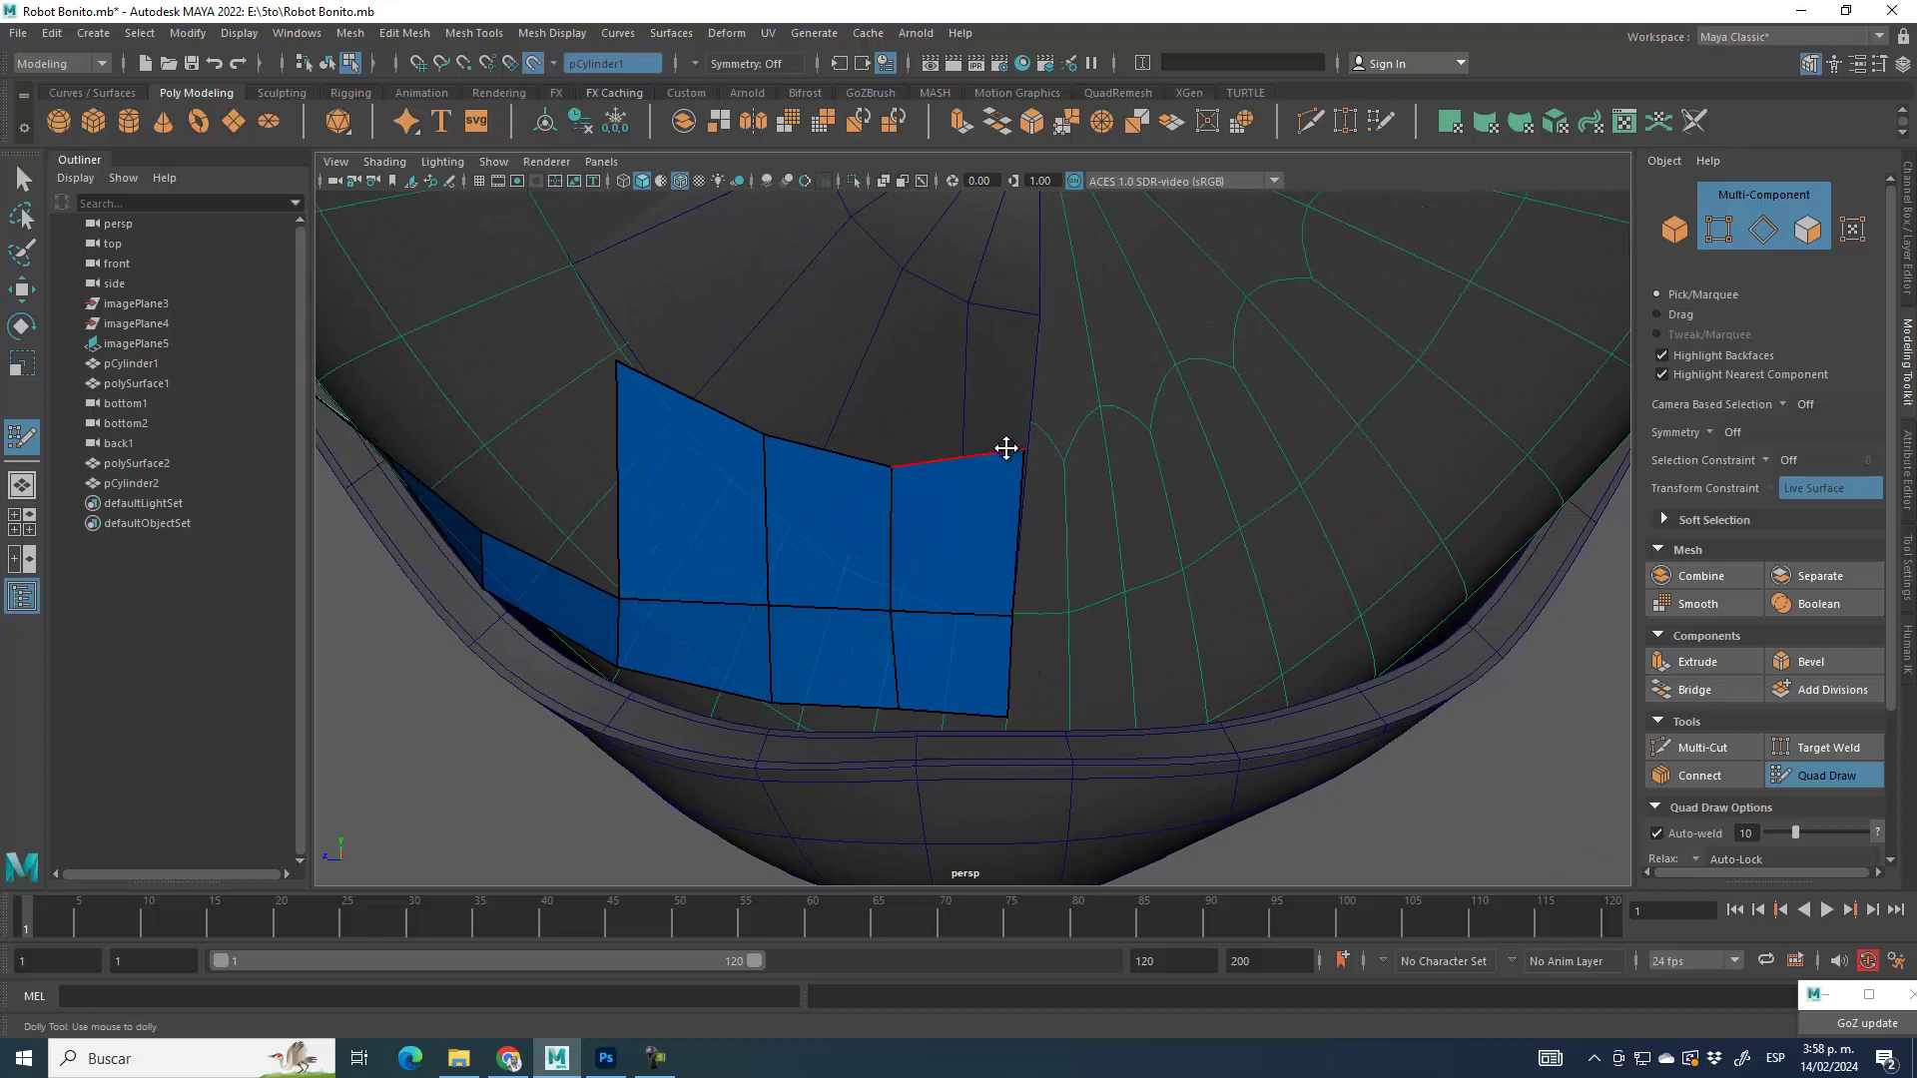
pyautogui.keyDown('alt'); pyautogui.moveTo(1052, 567); pyautogui.dragTo(1059, 600, button='middle'); pyautogui.keyUp('alt')
pyautogui.moveTo(1016, 493); pyautogui.dragTo(1023, 548)
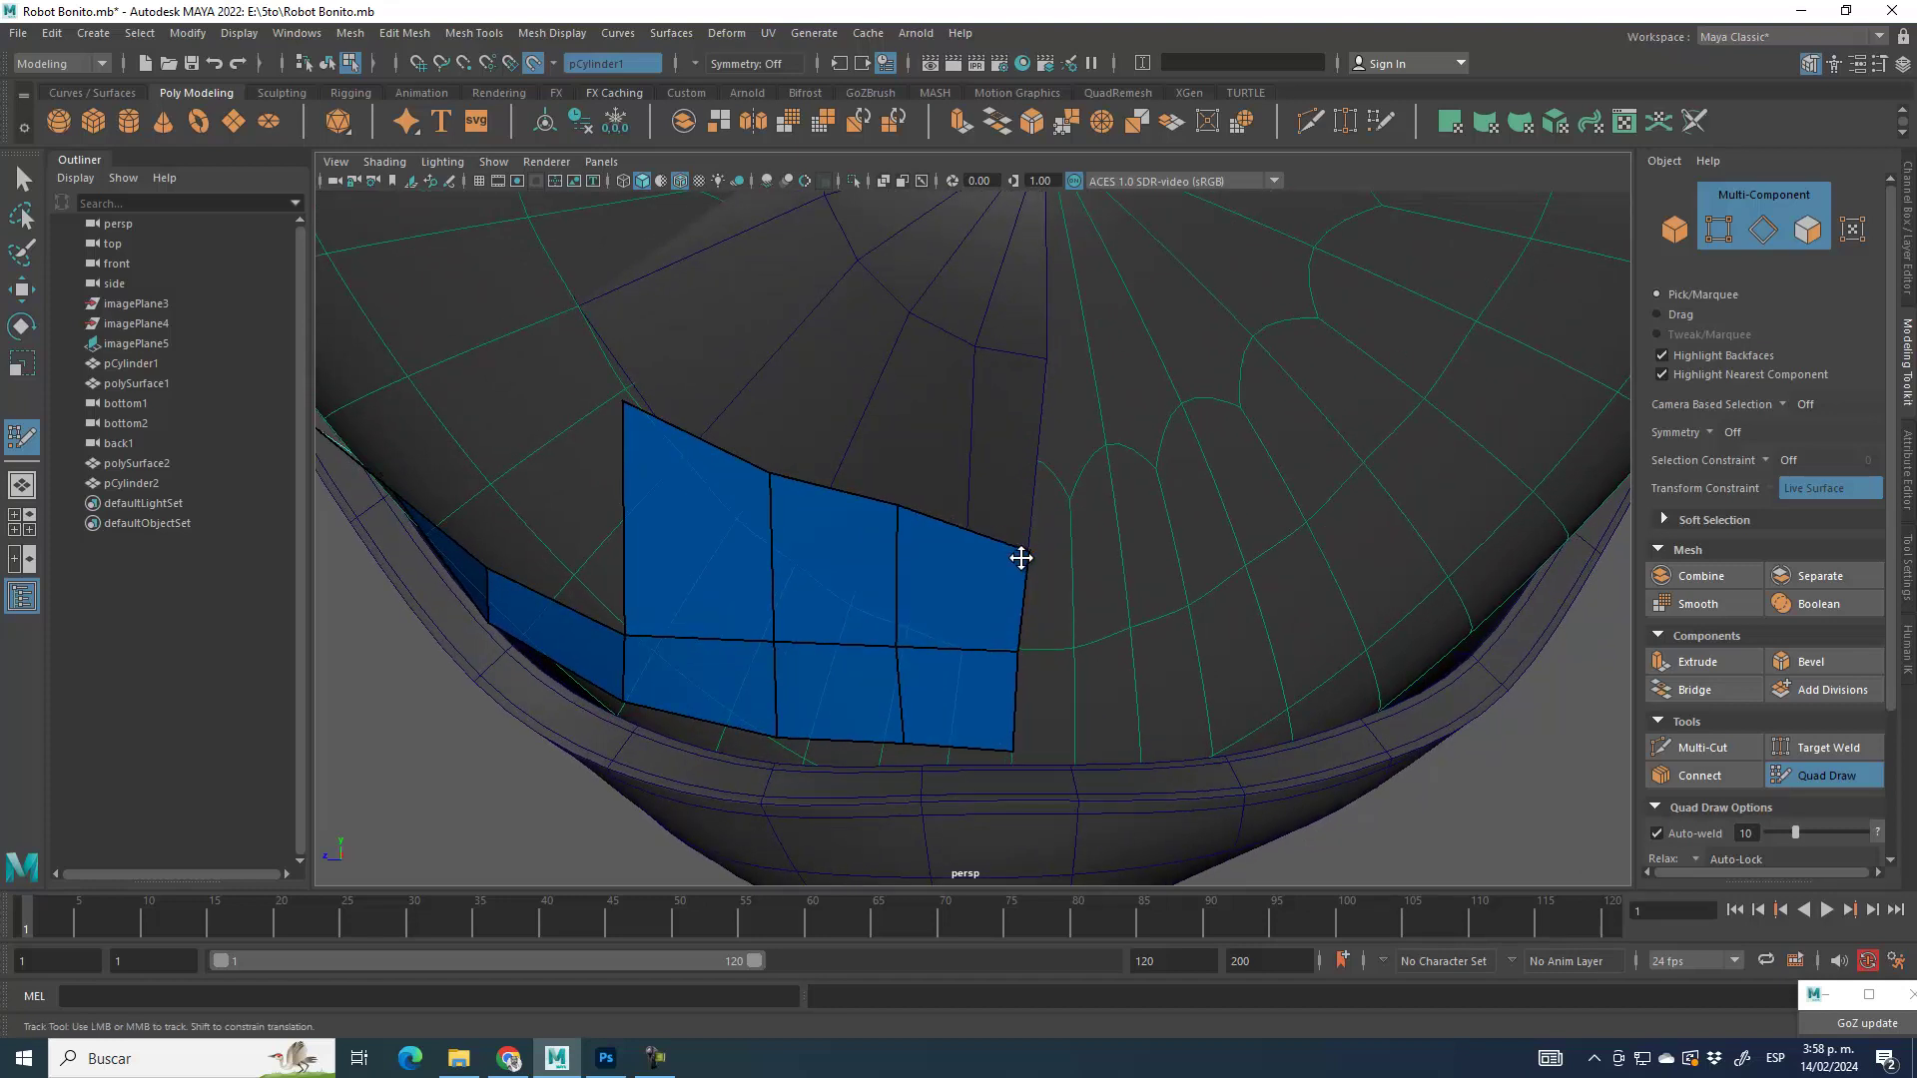
pyautogui.moveTo(896, 510); pyautogui.dragTo(918, 540)
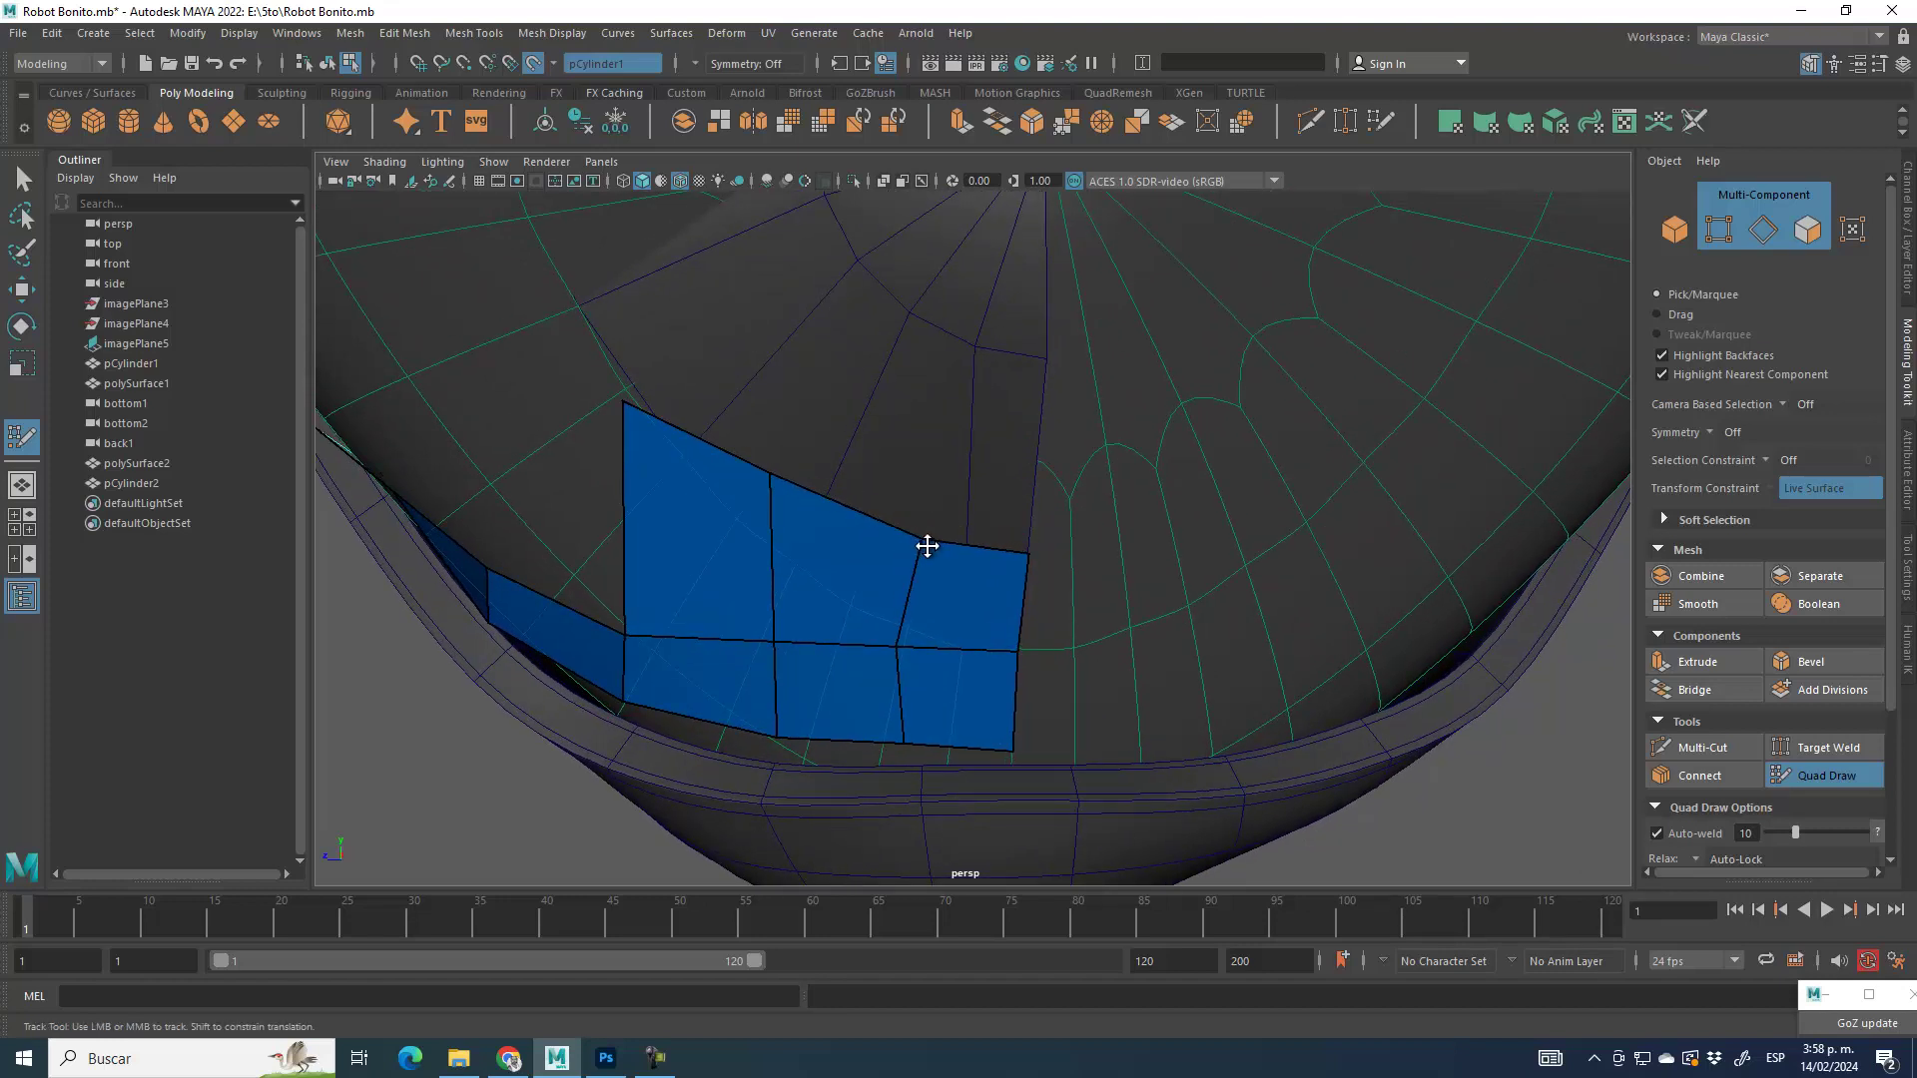
pyautogui.moveTo(770, 472); pyautogui.dragTo(821, 512)
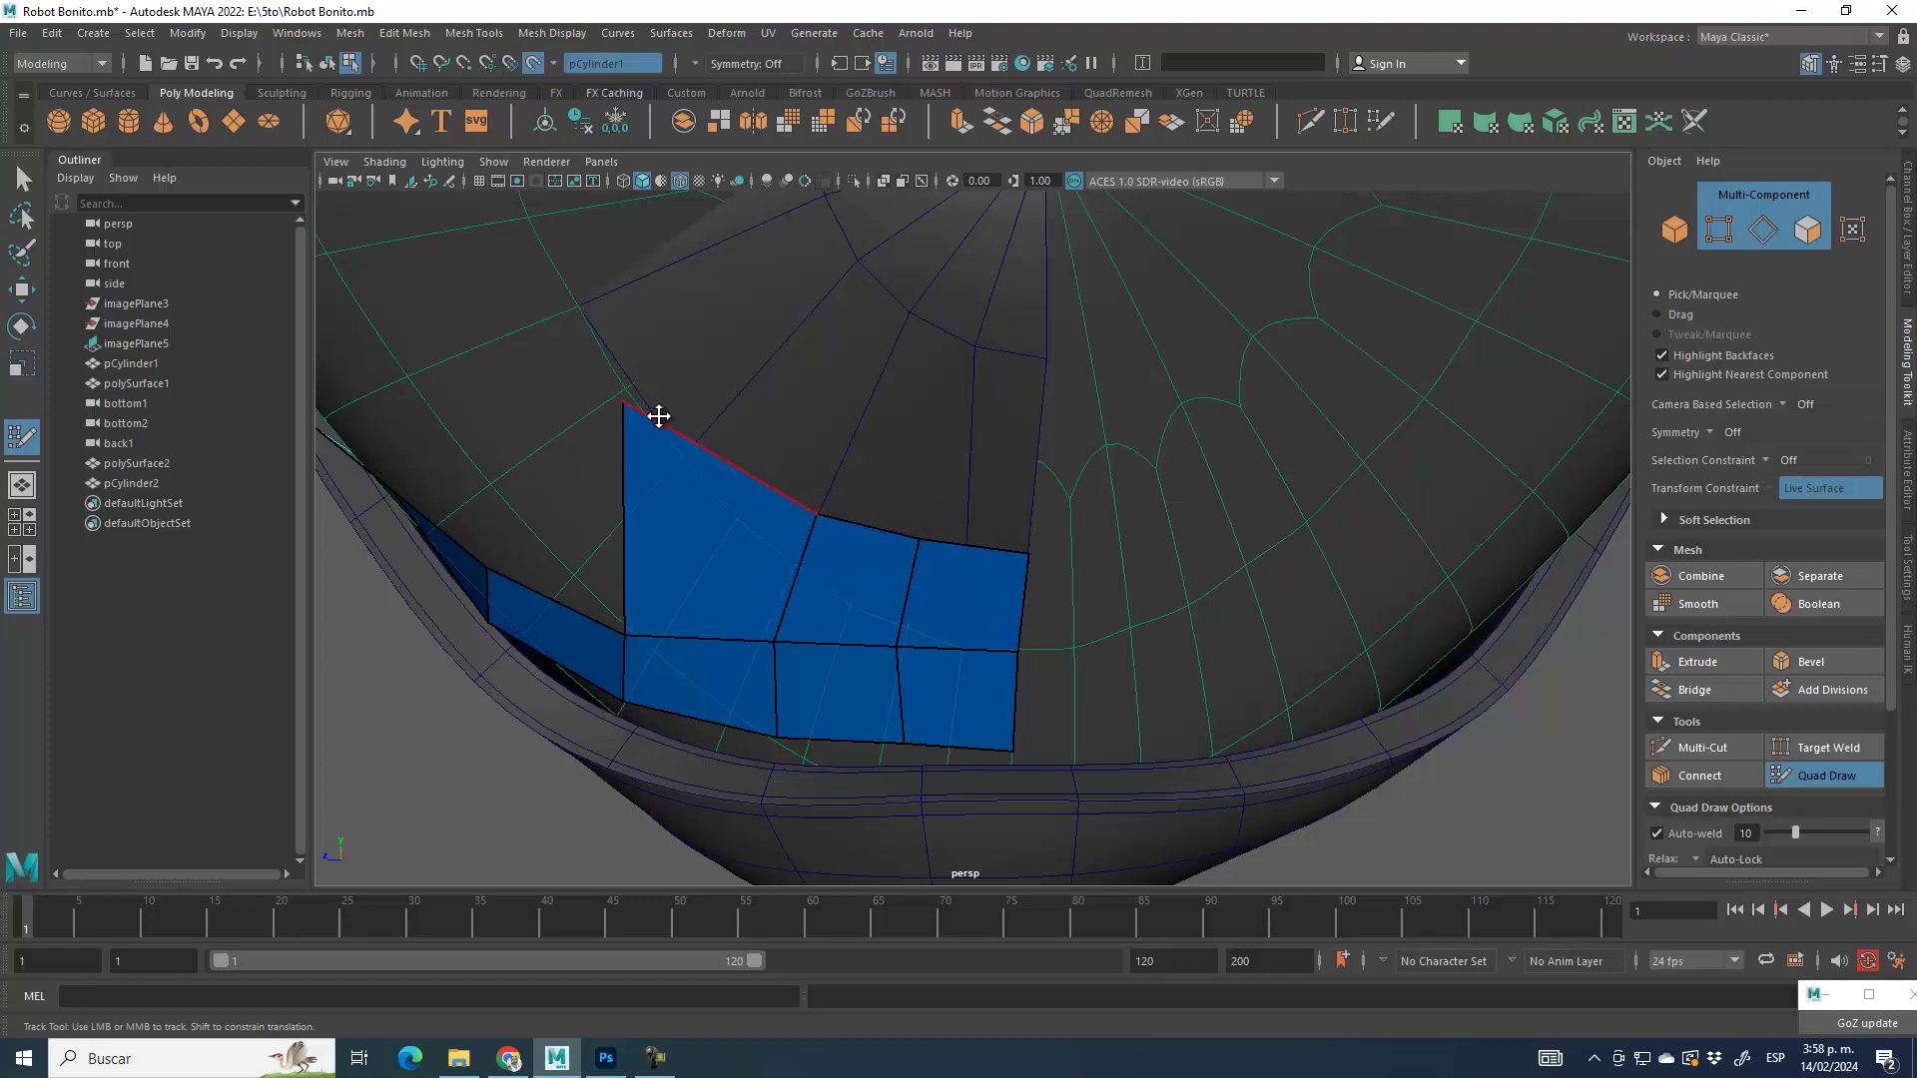
pyautogui.moveTo(624, 404); pyautogui.dragTo(704, 447)
# Step: Insert an edge loop across the lower patch's upper row and fill a new quad extending along the disc's rim
pyautogui.keyDown('alt'); pyautogui.moveTo(605, 512); pyautogui.dragTo(783, 540, button='middle'); pyautogui.keyUp('alt')
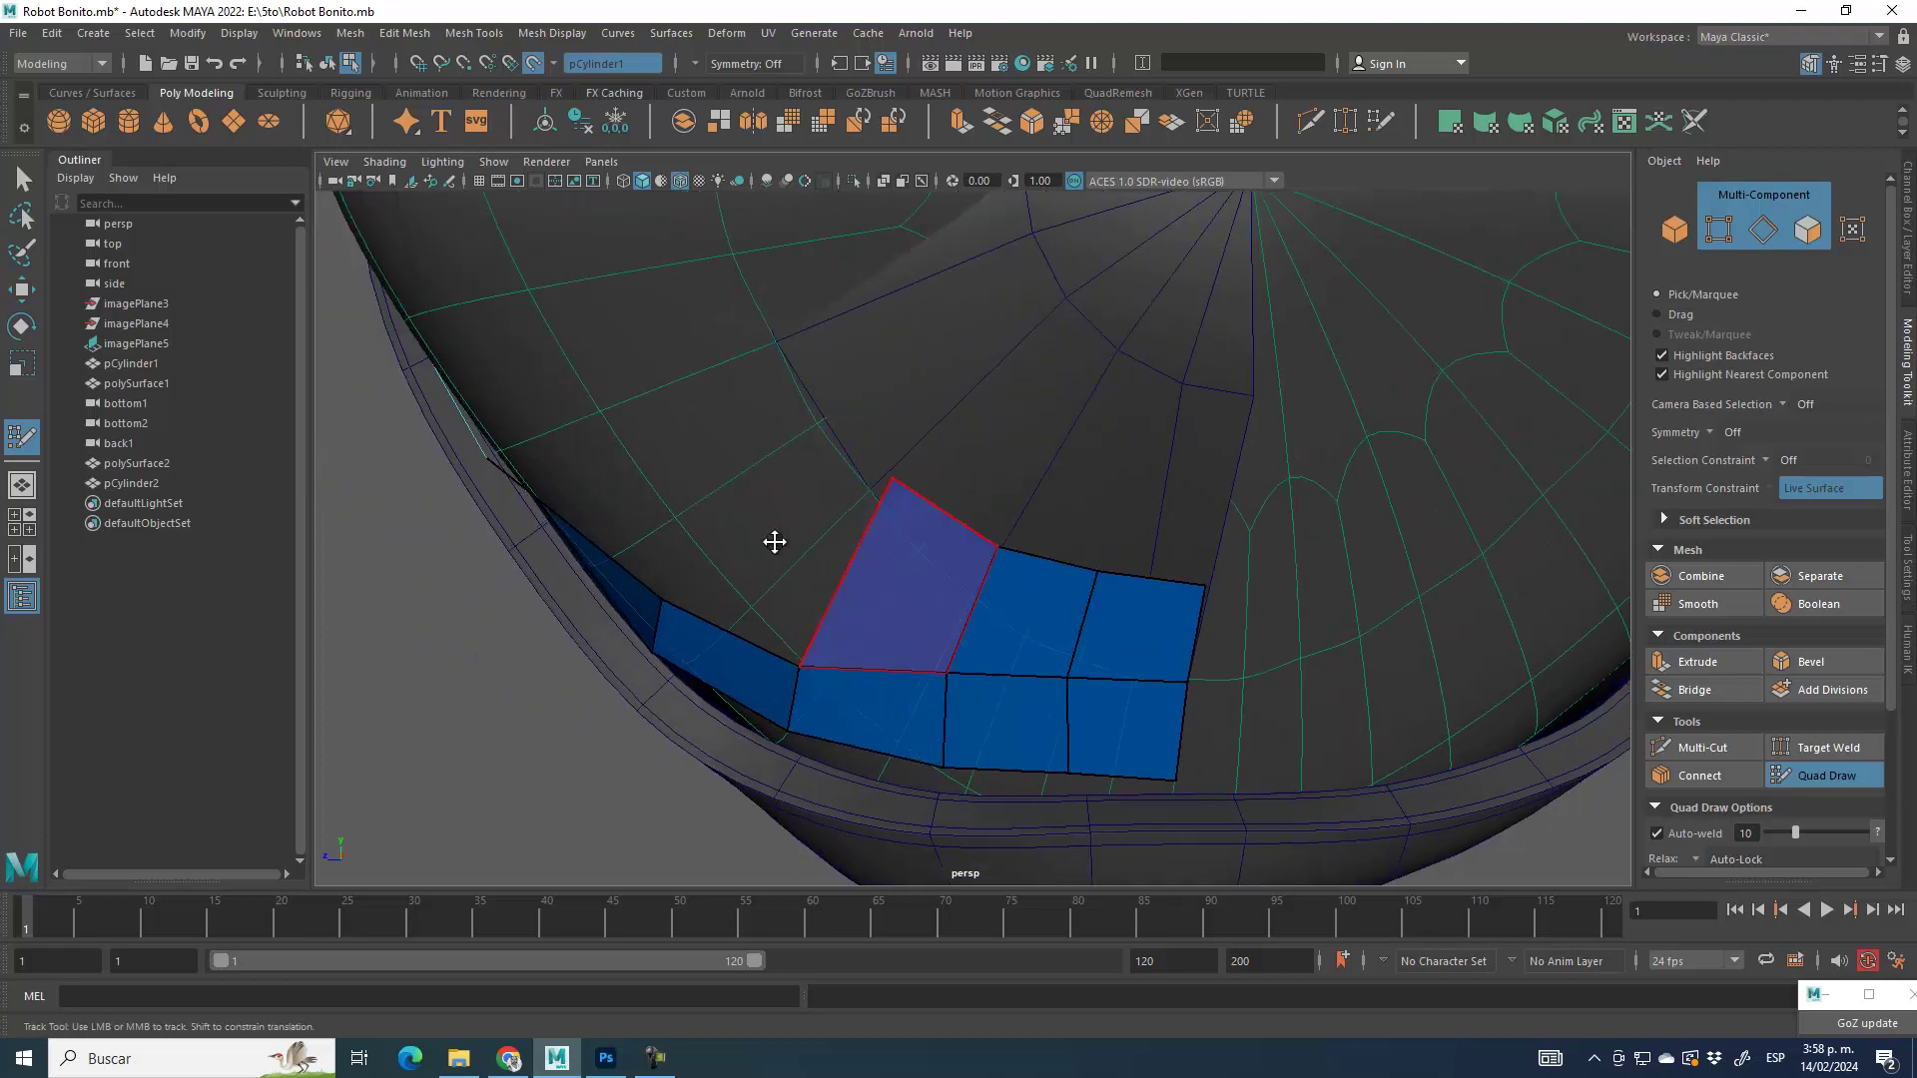
pyautogui.scroll(-2, 778, 562)
pyautogui.keyDown('alt'); pyautogui.moveTo(822, 576); pyautogui.dragTo(781, 541); pyautogui.keyUp('alt')
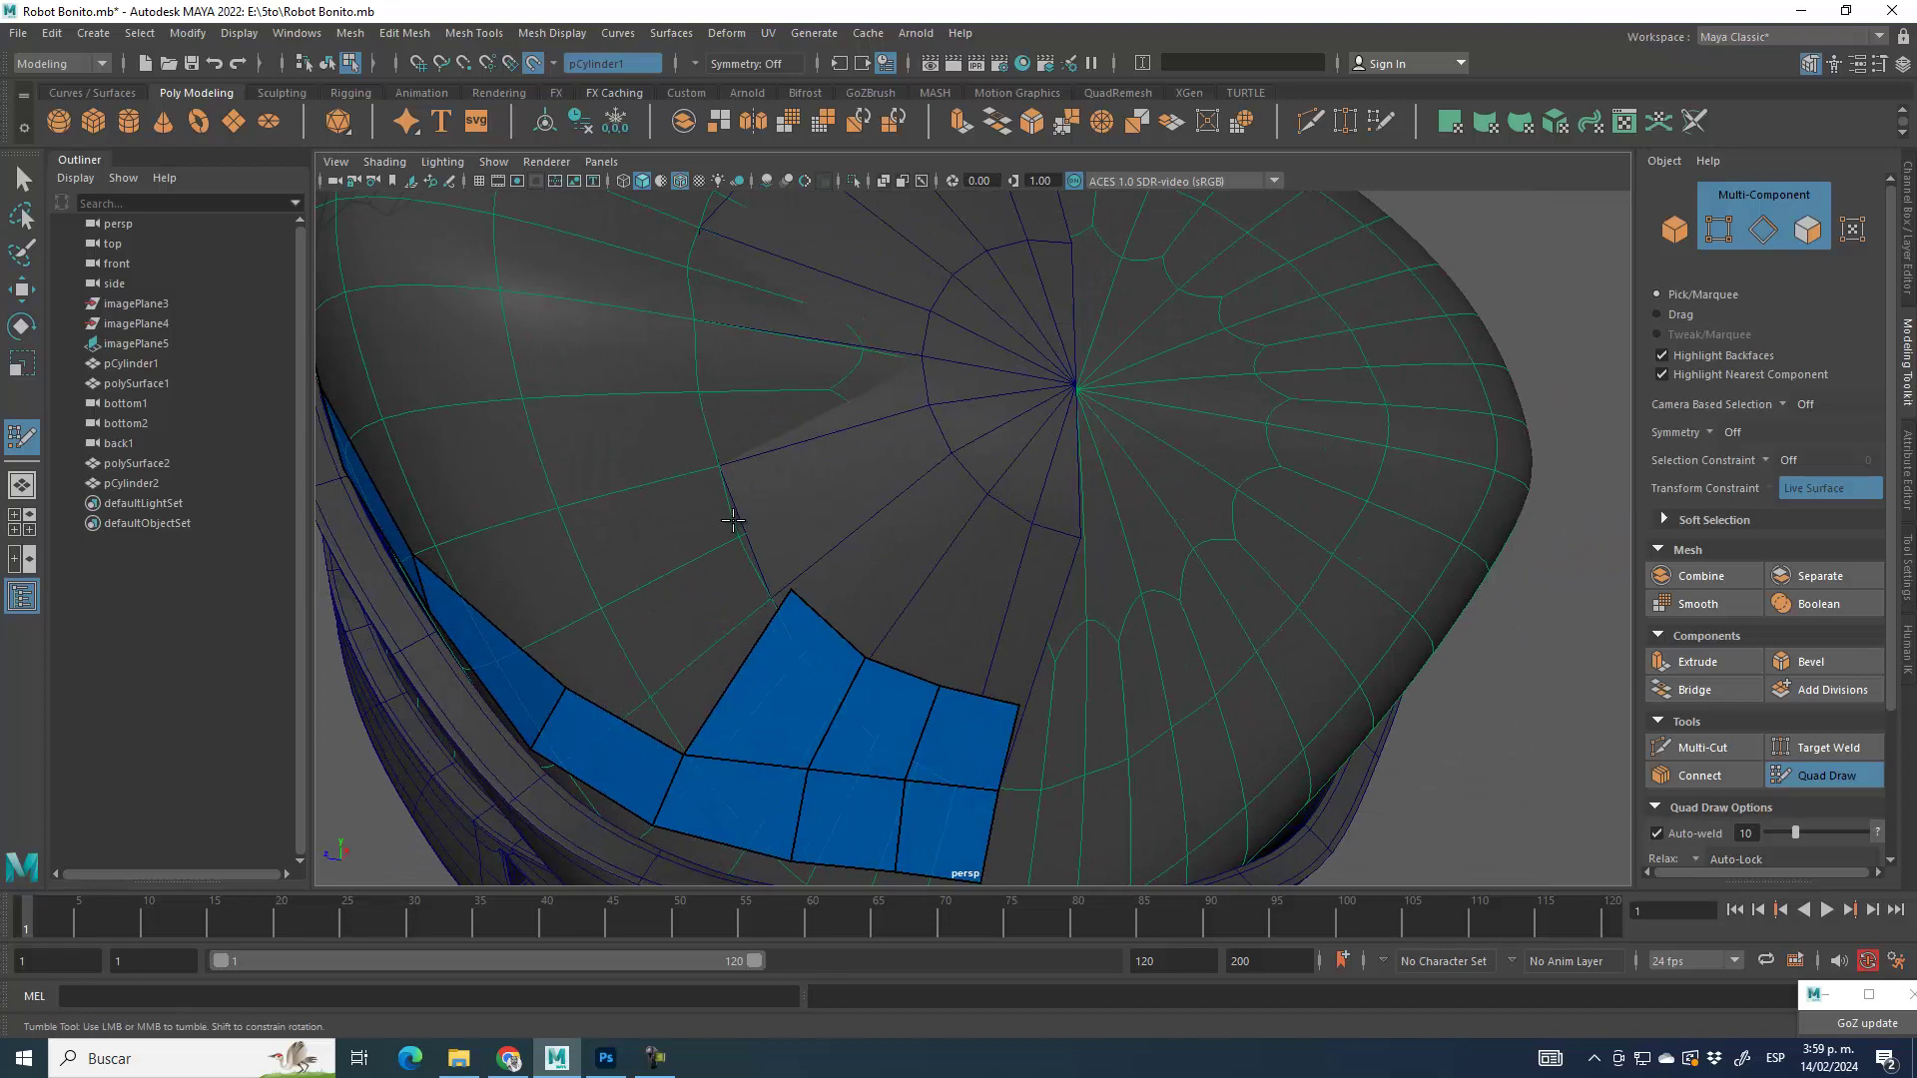
pyautogui.keyDown('ctrl'); pyautogui.click(747, 687); pyautogui.keyUp('ctrl')
pyautogui.click(652, 565)
pyautogui.keyDown('shift'); pyautogui.click(726, 587); pyautogui.keyUp('shift')
# Step: Align the new quad's two outer corner vertices with the disc's rim and the body's topology
pyautogui.keyDown('alt'); pyautogui.moveTo(808, 480); pyautogui.dragTo(737, 521); pyautogui.keyUp('alt')
pyautogui.keyDown('alt'); pyautogui.moveTo(737, 521); pyautogui.dragTo(700, 646, button='middle'); pyautogui.keyUp('alt')
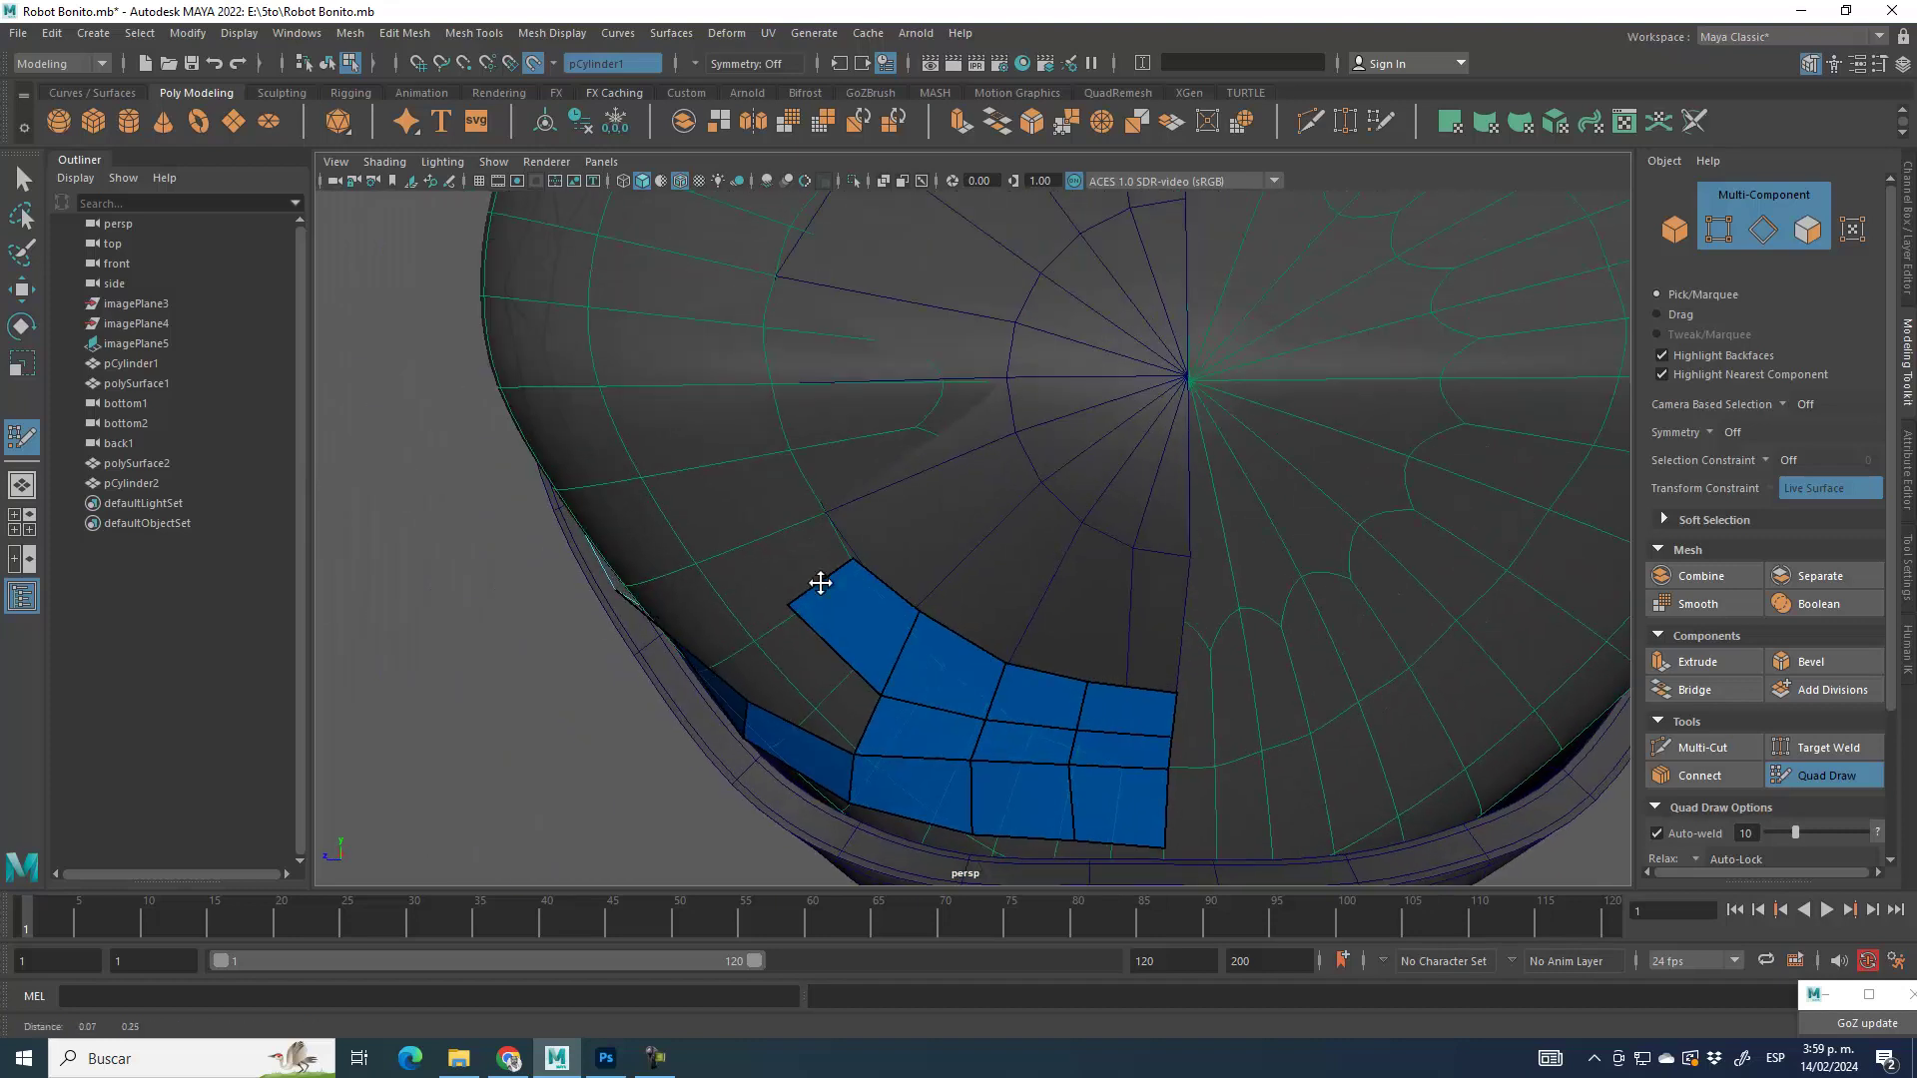
pyautogui.moveTo(833, 533); pyautogui.dragTo(821, 513)
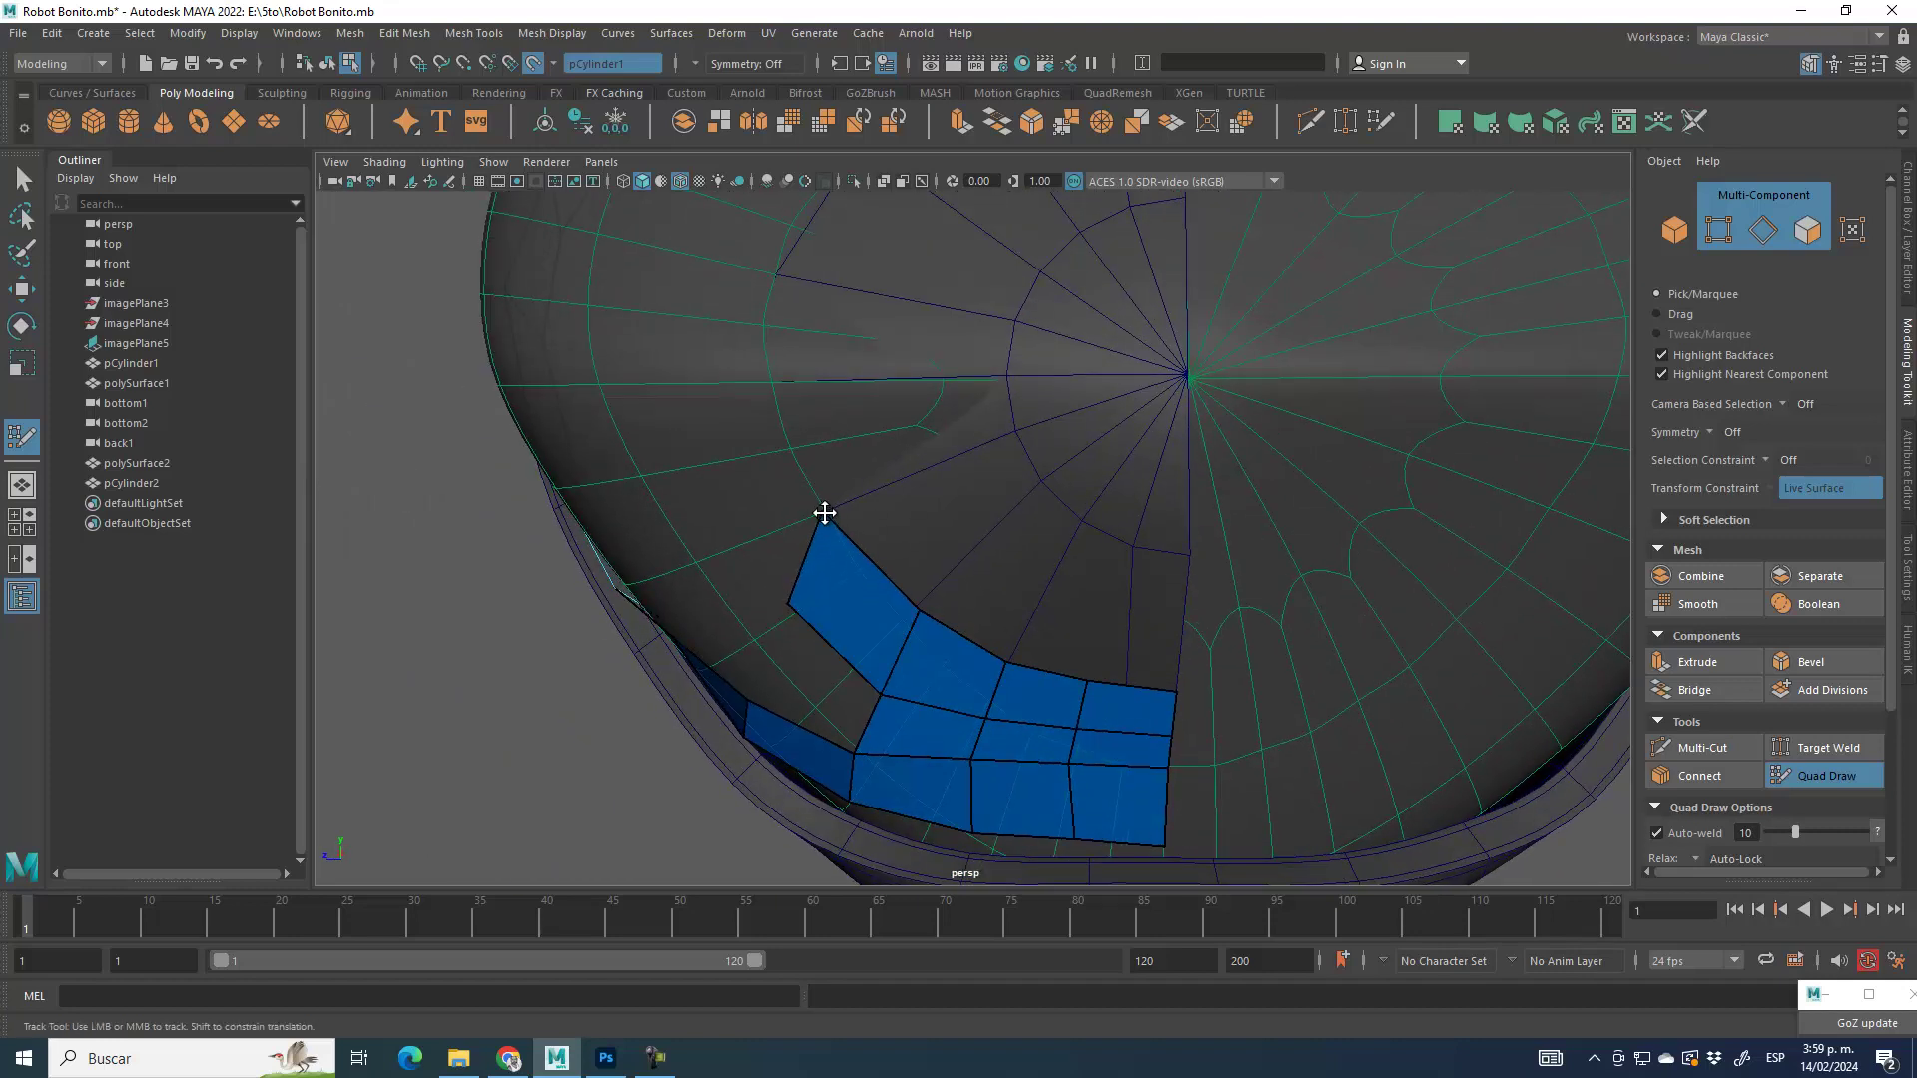
pyautogui.moveTo(789, 605)
pyautogui.mouseDown()
pyautogui.moveTo(731, 553)
pyautogui.moveTo(826, 540)
pyautogui.moveTo(788, 592)
pyautogui.mouseUp()
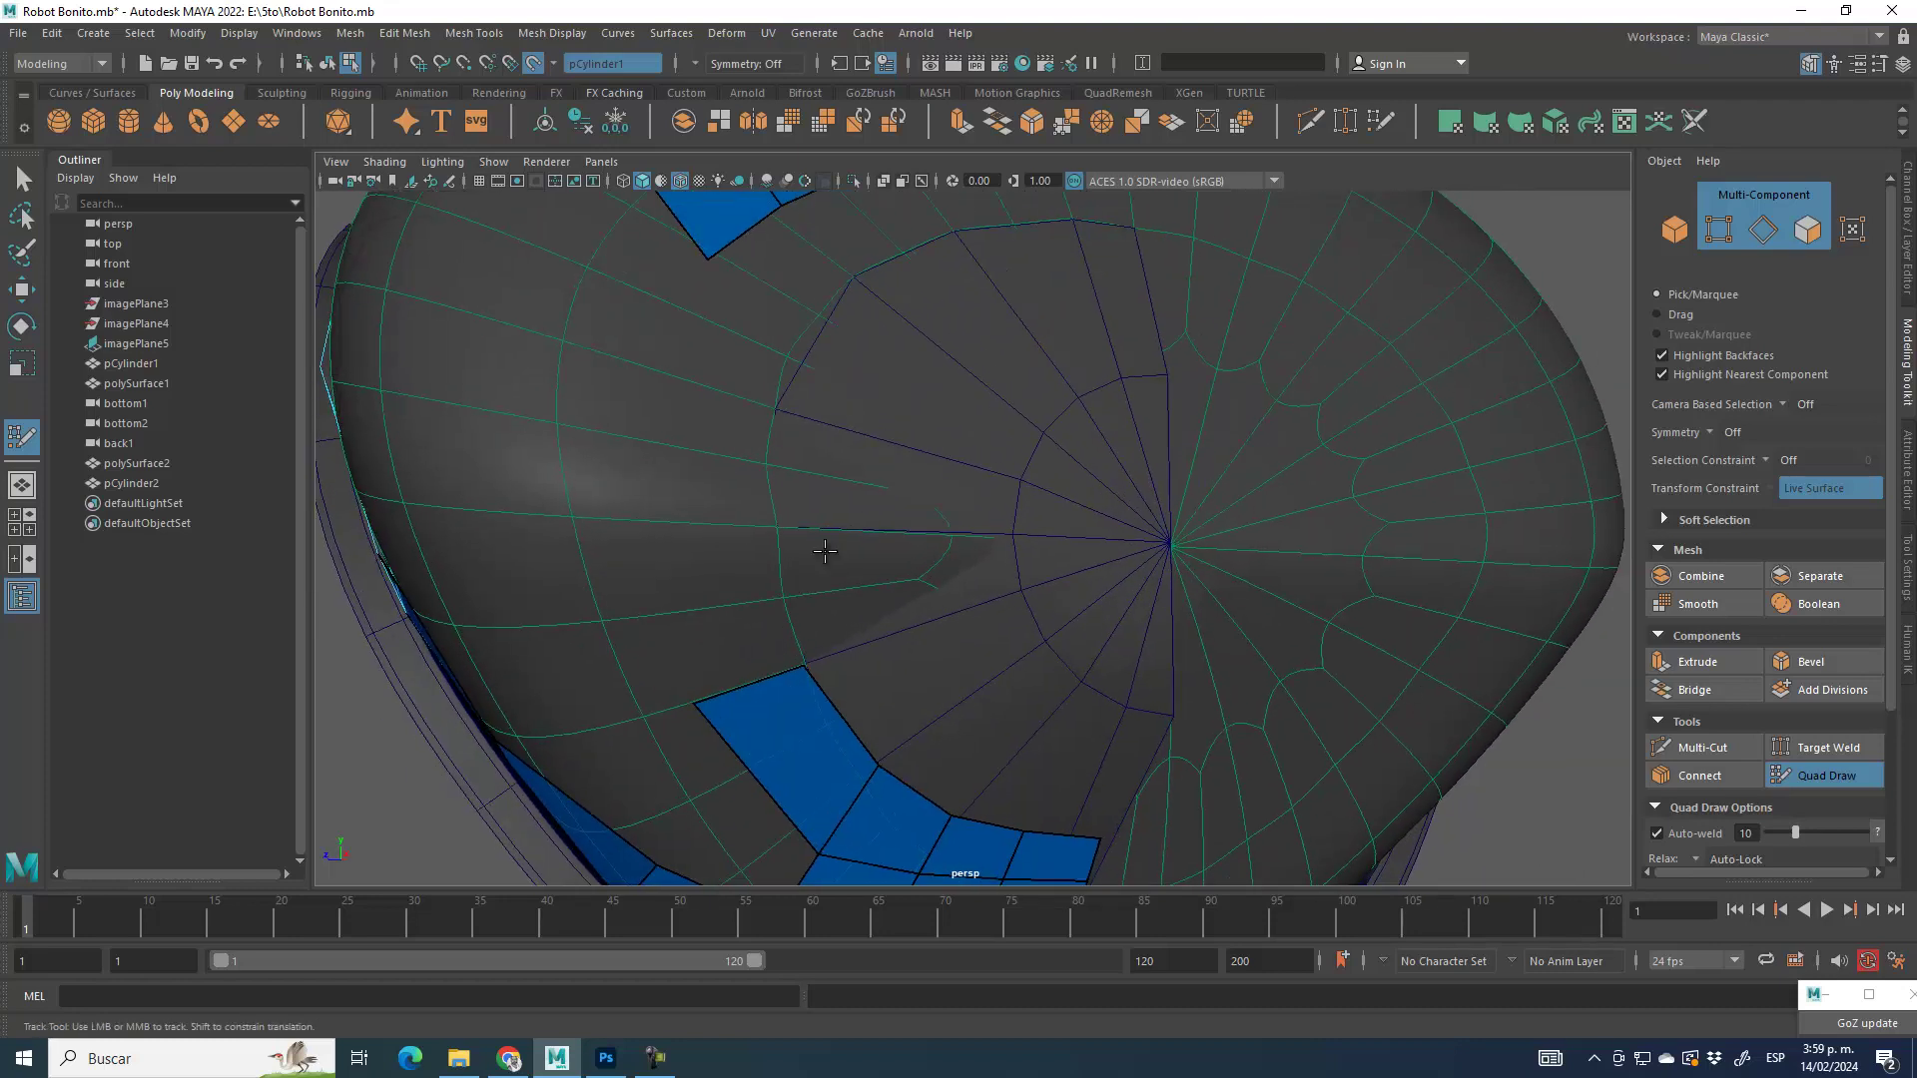
# Step: Fill two more quads up the disc's left rim, continuing the strip from the lower patch
pyautogui.click(621, 182)
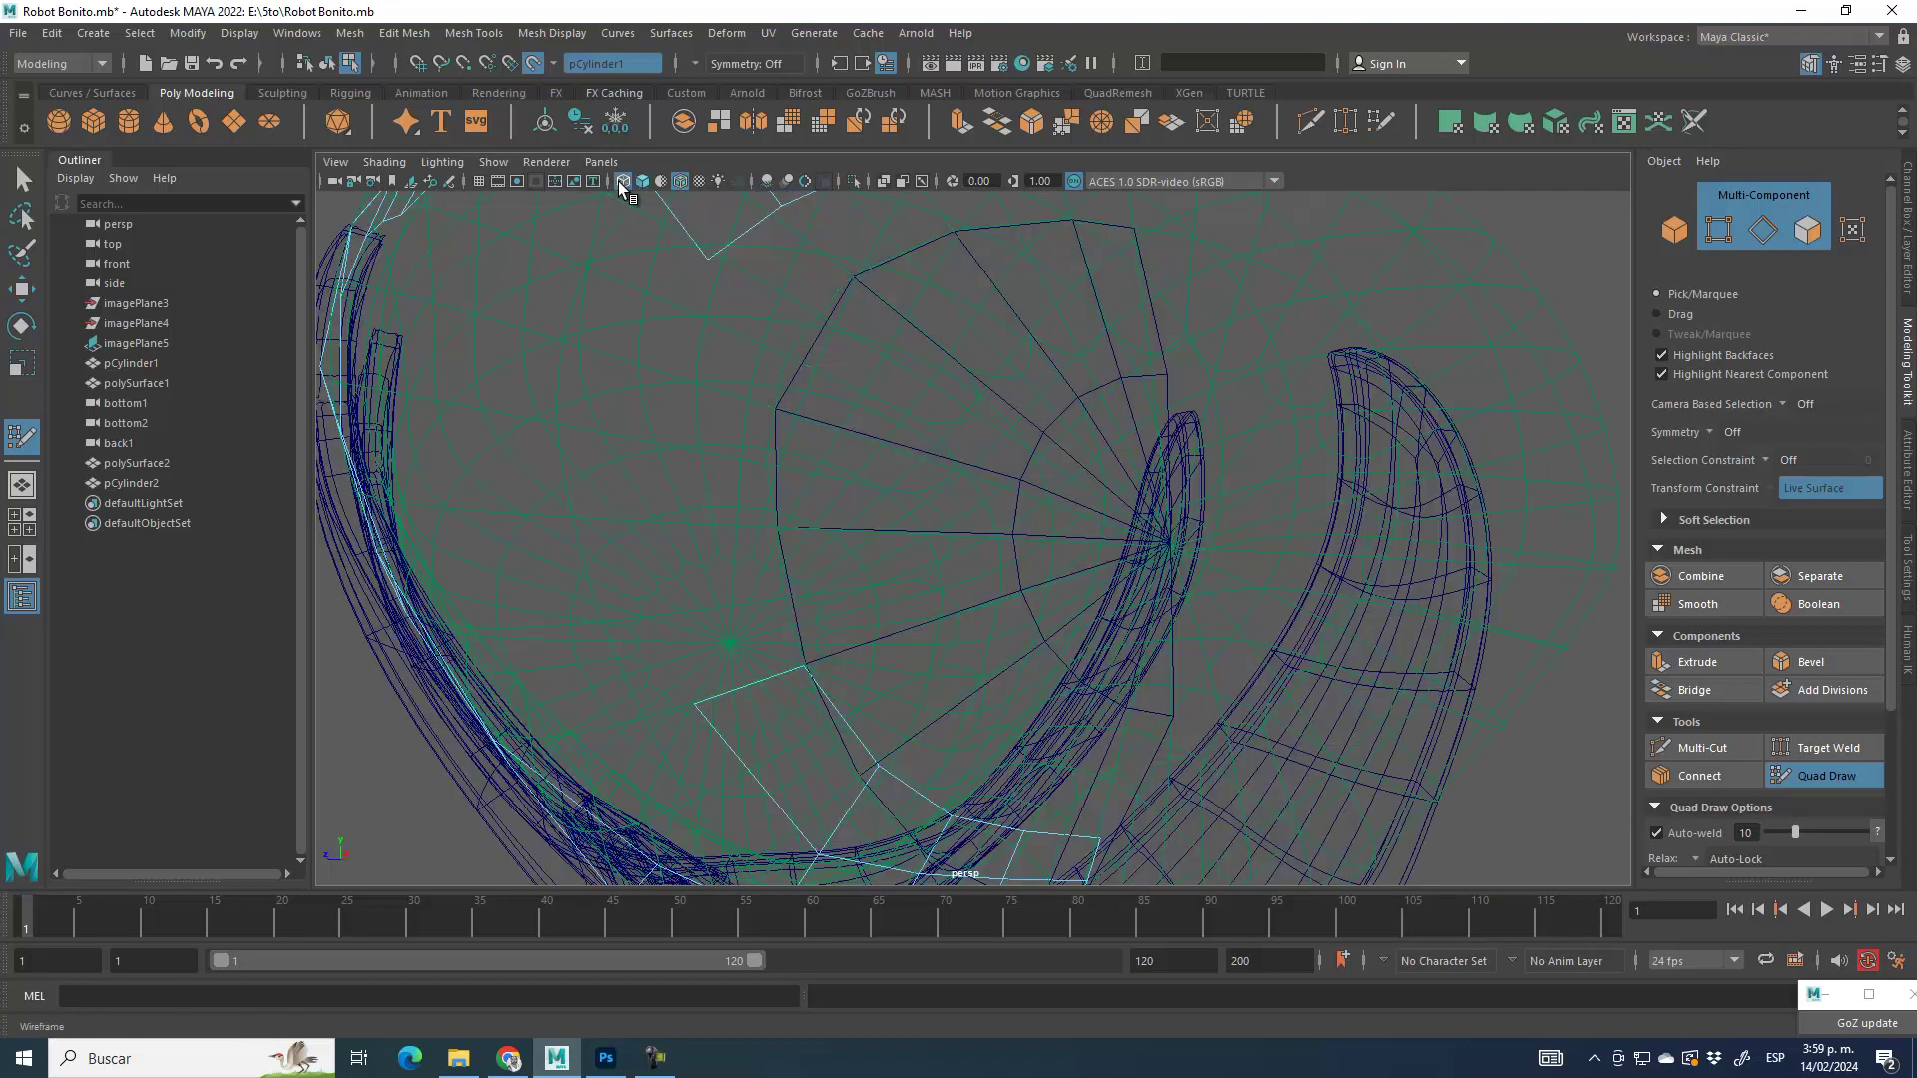
pyautogui.click(642, 181)
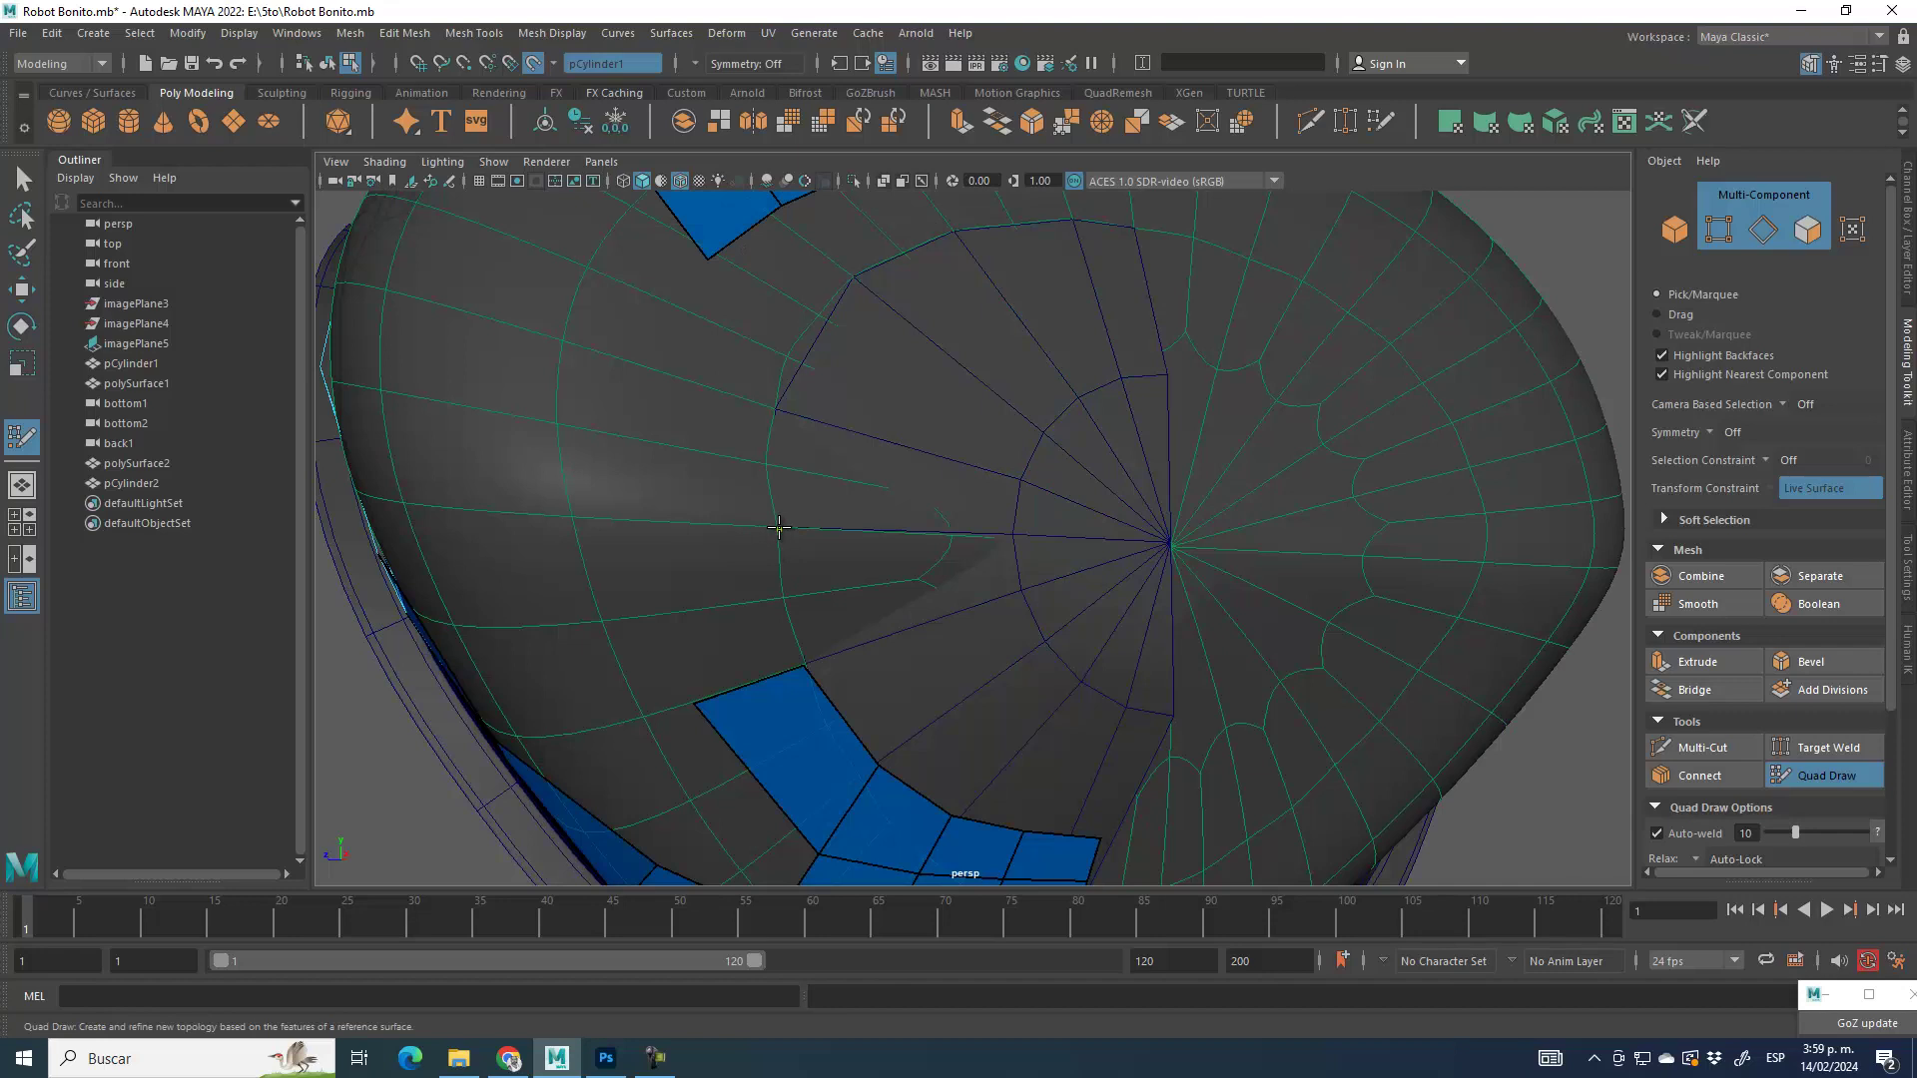
pyautogui.keyDown('shift'); pyautogui.click(720, 639); pyautogui.keyUp('shift')
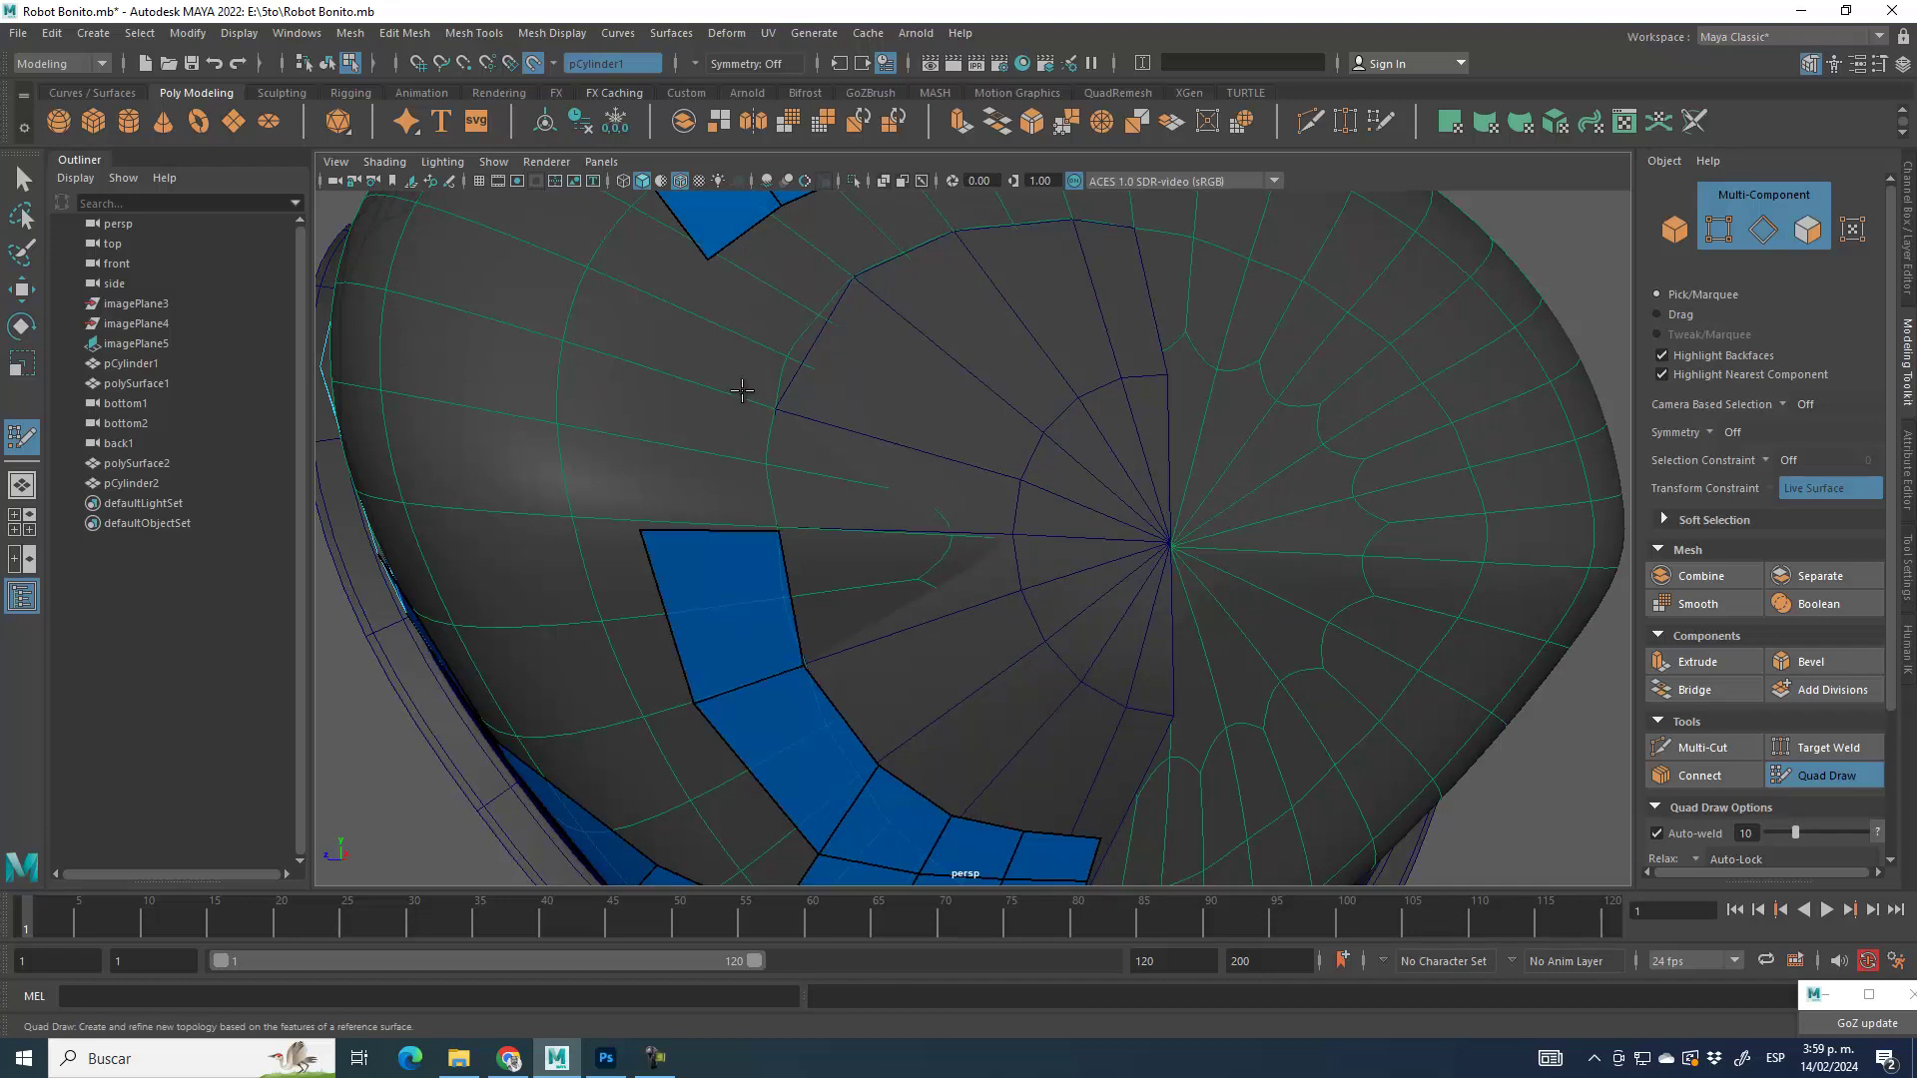
pyautogui.keyDown('shift'); pyautogui.click(684, 467); pyautogui.keyUp('shift')
# Step: Move the upper patch's lower-edge vertices away from the disc to smooth its curve and widen the gap
pyautogui.keyDown('alt'); pyautogui.moveTo(761, 343); pyautogui.dragTo(697, 611, button='middle'); pyautogui.keyUp('alt')
pyautogui.keyDown('alt'); pyautogui.moveTo(697, 611); pyautogui.dragTo(818, 558); pyautogui.keyUp('alt')
pyautogui.moveTo(783, 430); pyautogui.dragTo(751, 390)
pyautogui.moveTo(941, 328); pyautogui.dragTo(921, 289)
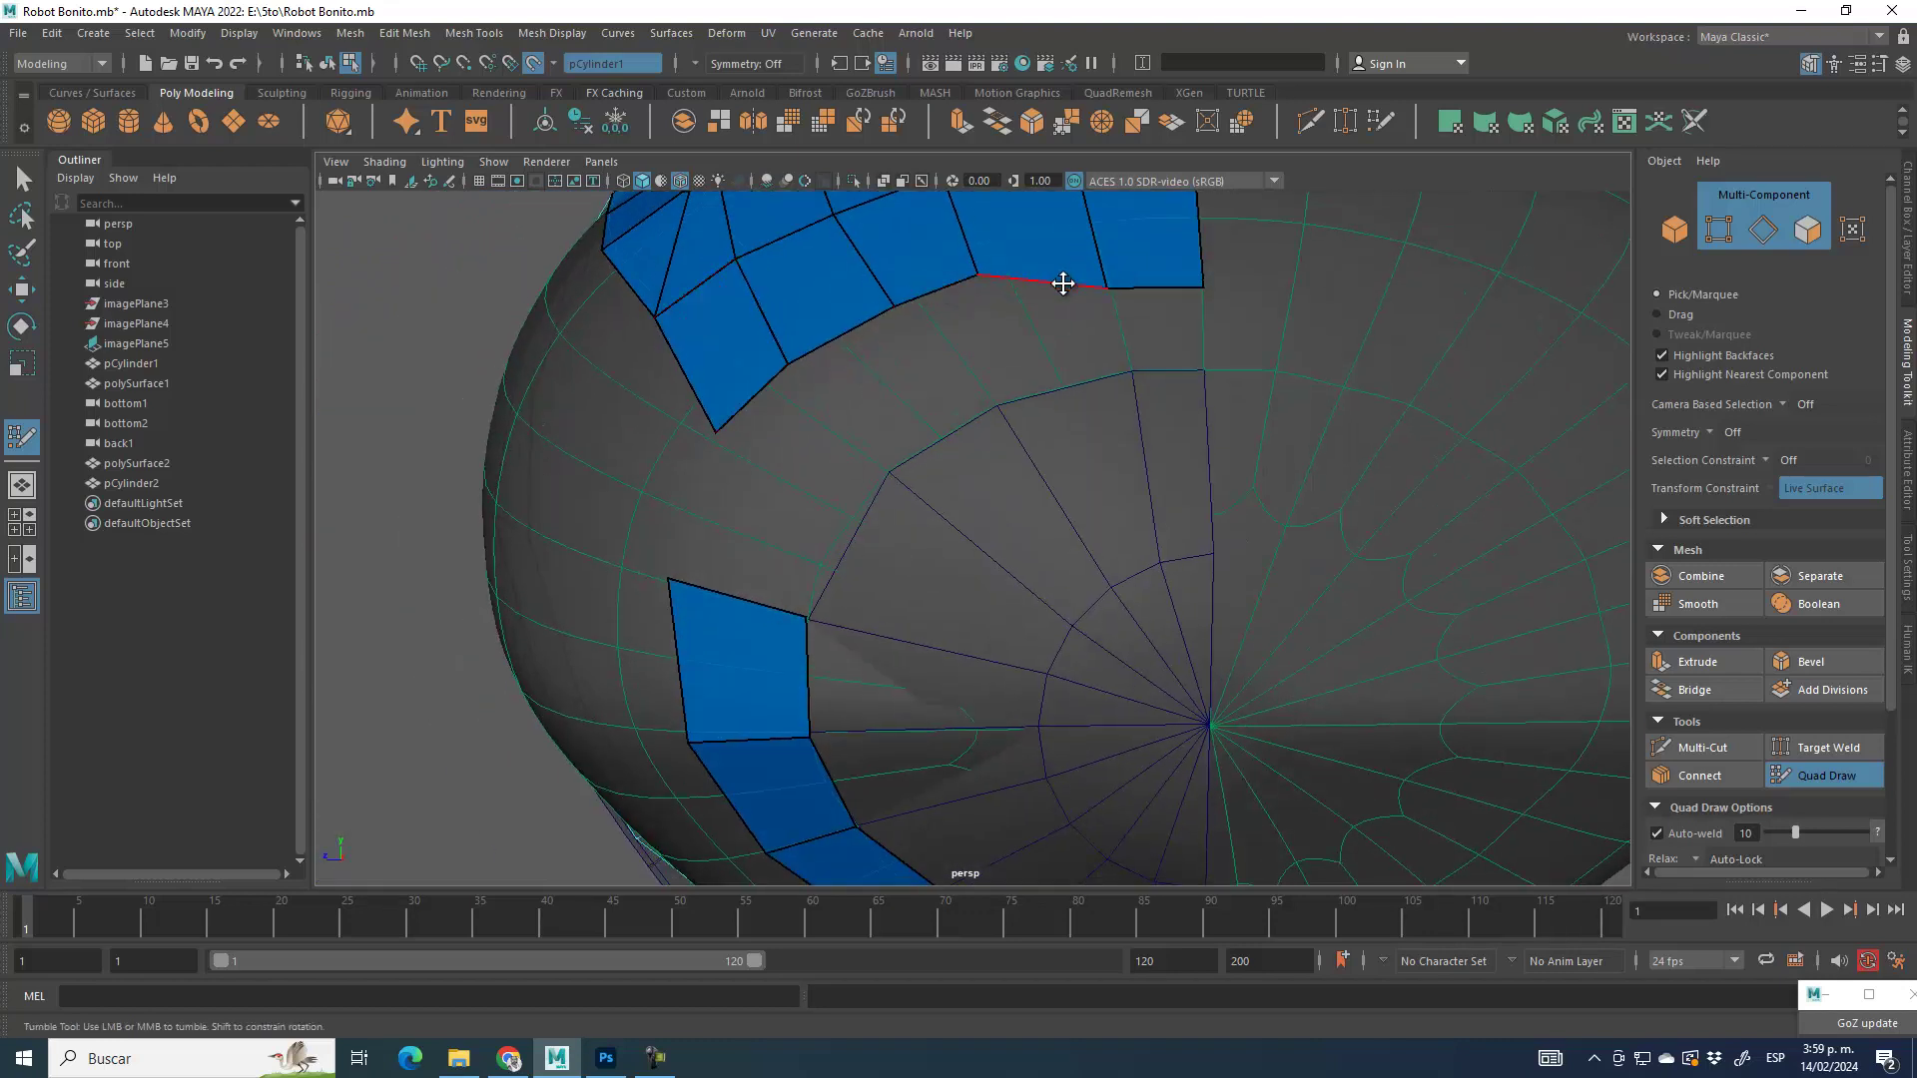
pyautogui.moveTo(1110, 288)
pyautogui.mouseDown()
pyautogui.moveTo(1113, 252)
pyautogui.moveTo(1198, 238)
pyautogui.mouseUp()
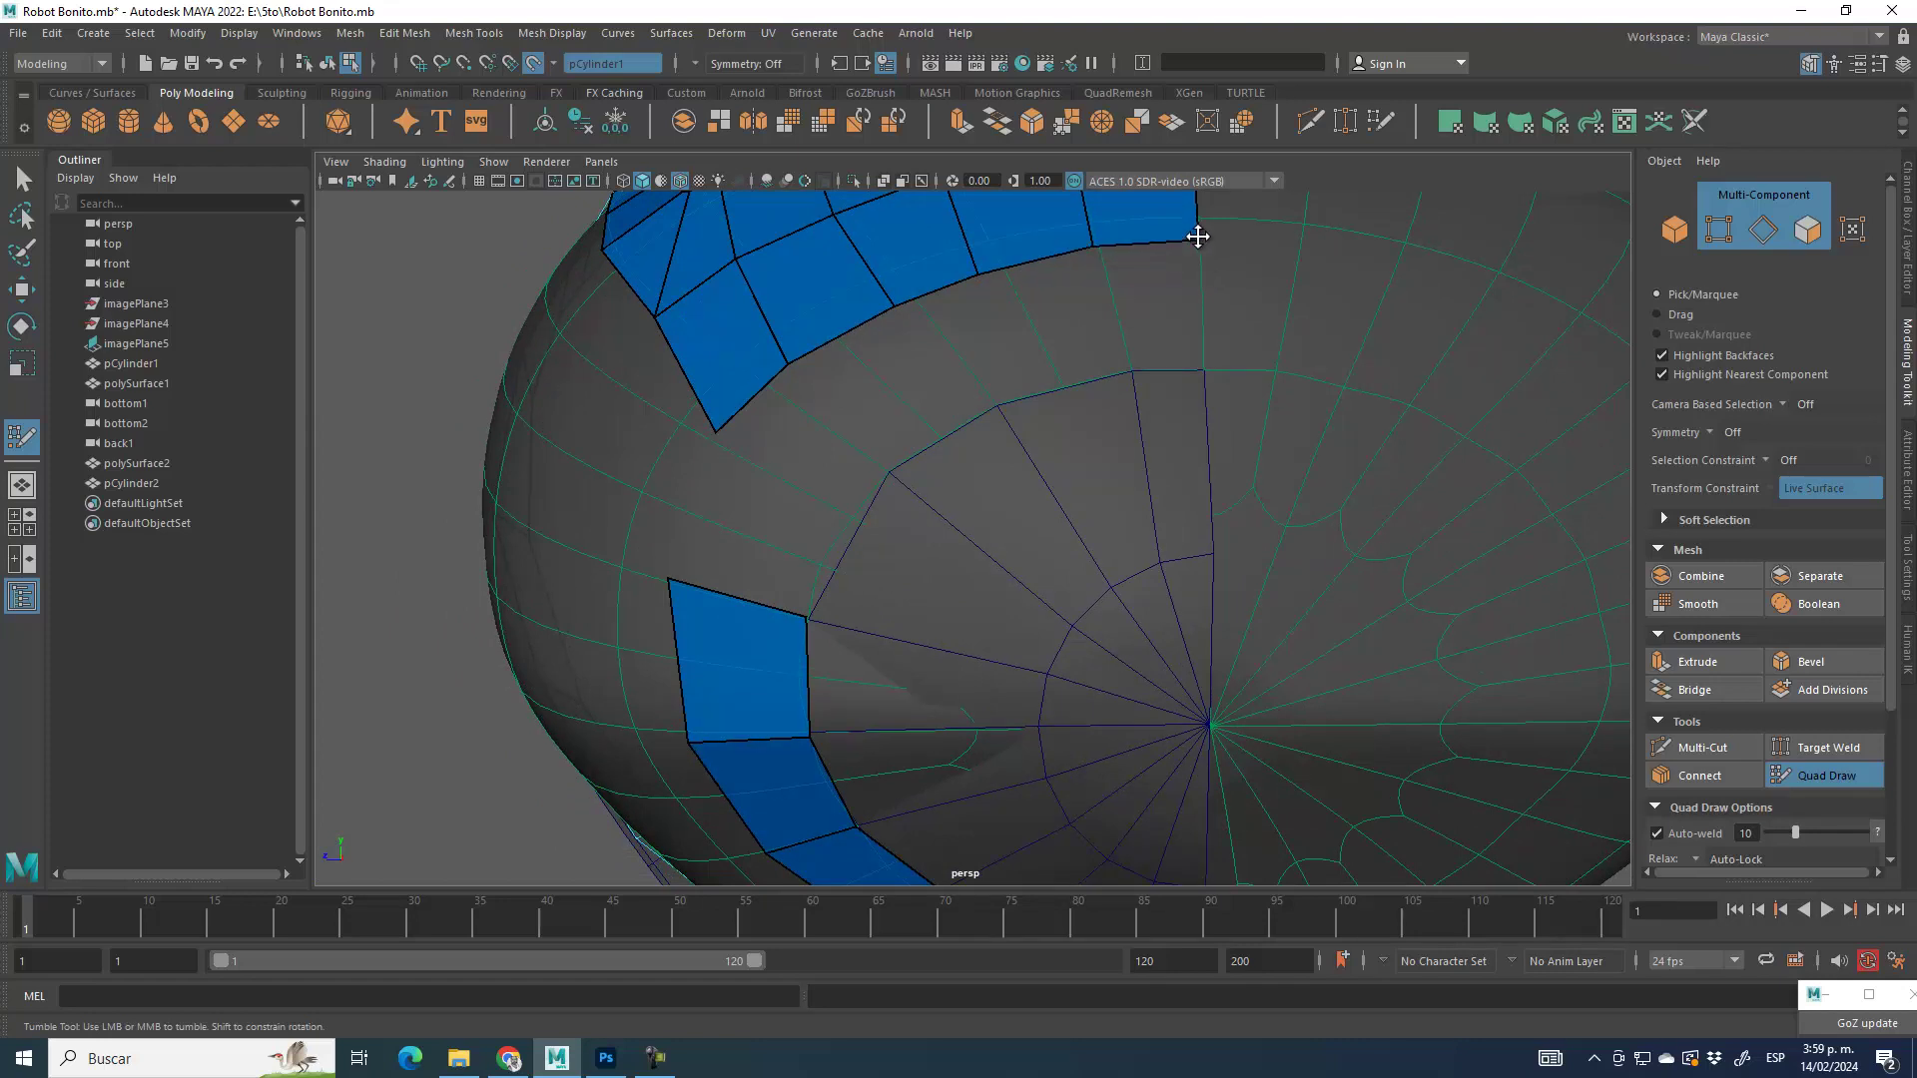
# Step: Fill two more quads around the disc's upper-left rim, extending the strip towards the centre line
pyautogui.keyDown('alt'); pyautogui.moveTo(774, 523); pyautogui.dragTo(861, 489, button='middle'); pyautogui.keyUp('alt')
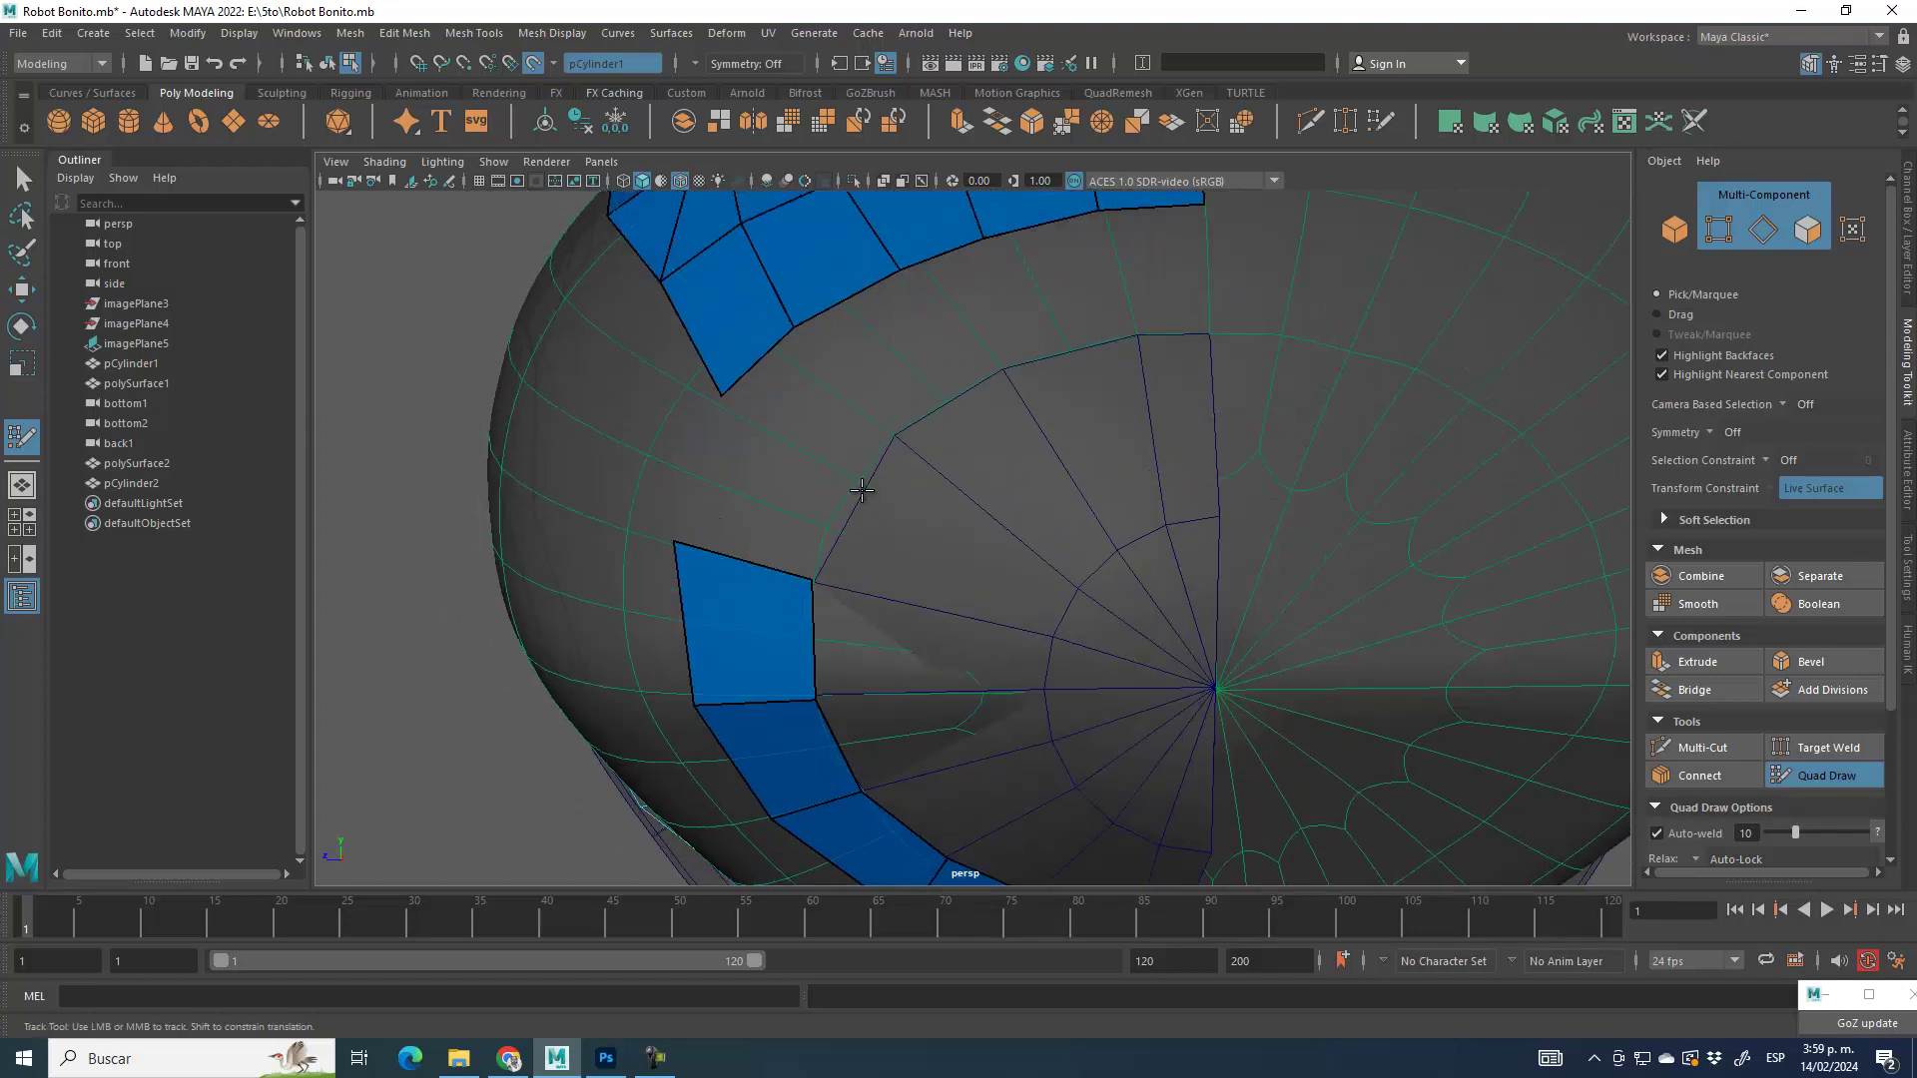
pyautogui.keyDown('shift'); pyautogui.click(774, 514); pyautogui.keyUp('shift')
pyautogui.hotkey('ctrl', 'z')
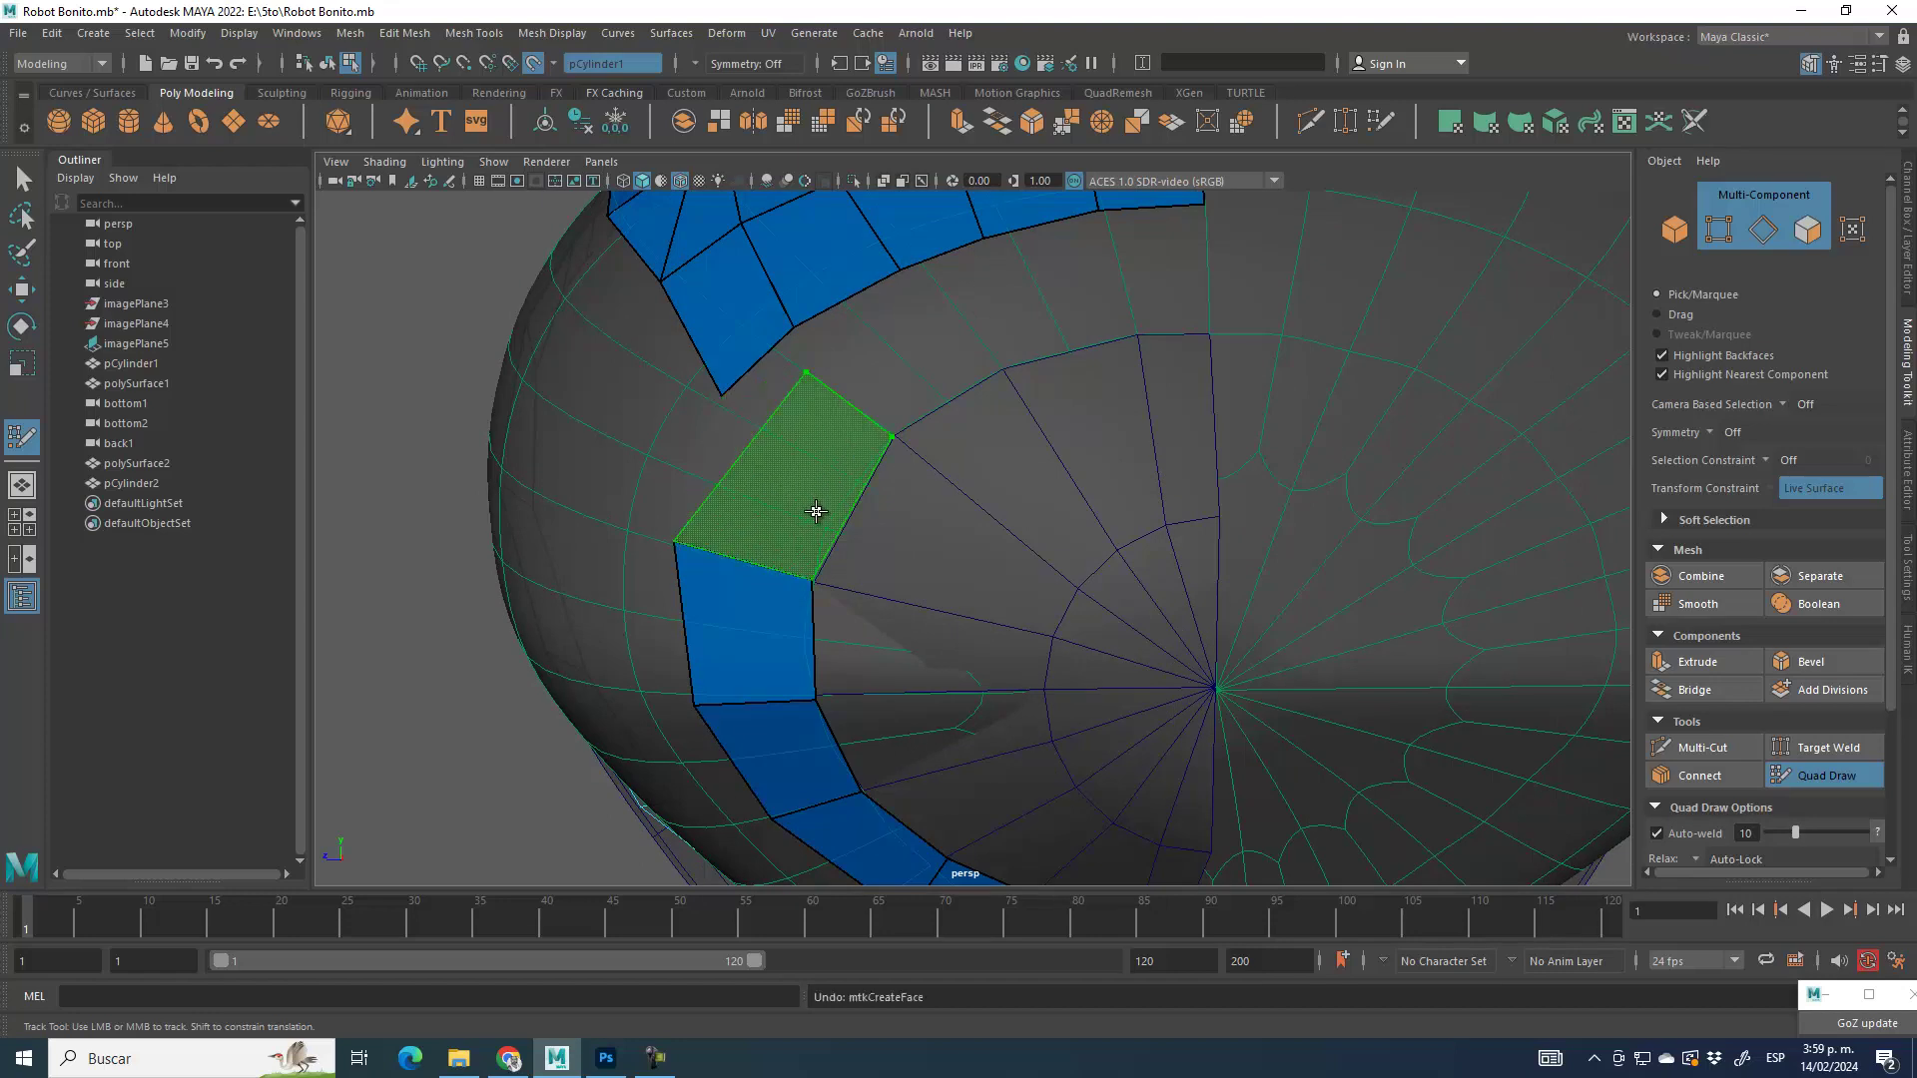
pyautogui.keyDown('shift'); pyautogui.click(815, 515); pyautogui.keyUp('shift')
pyautogui.click(946, 290)
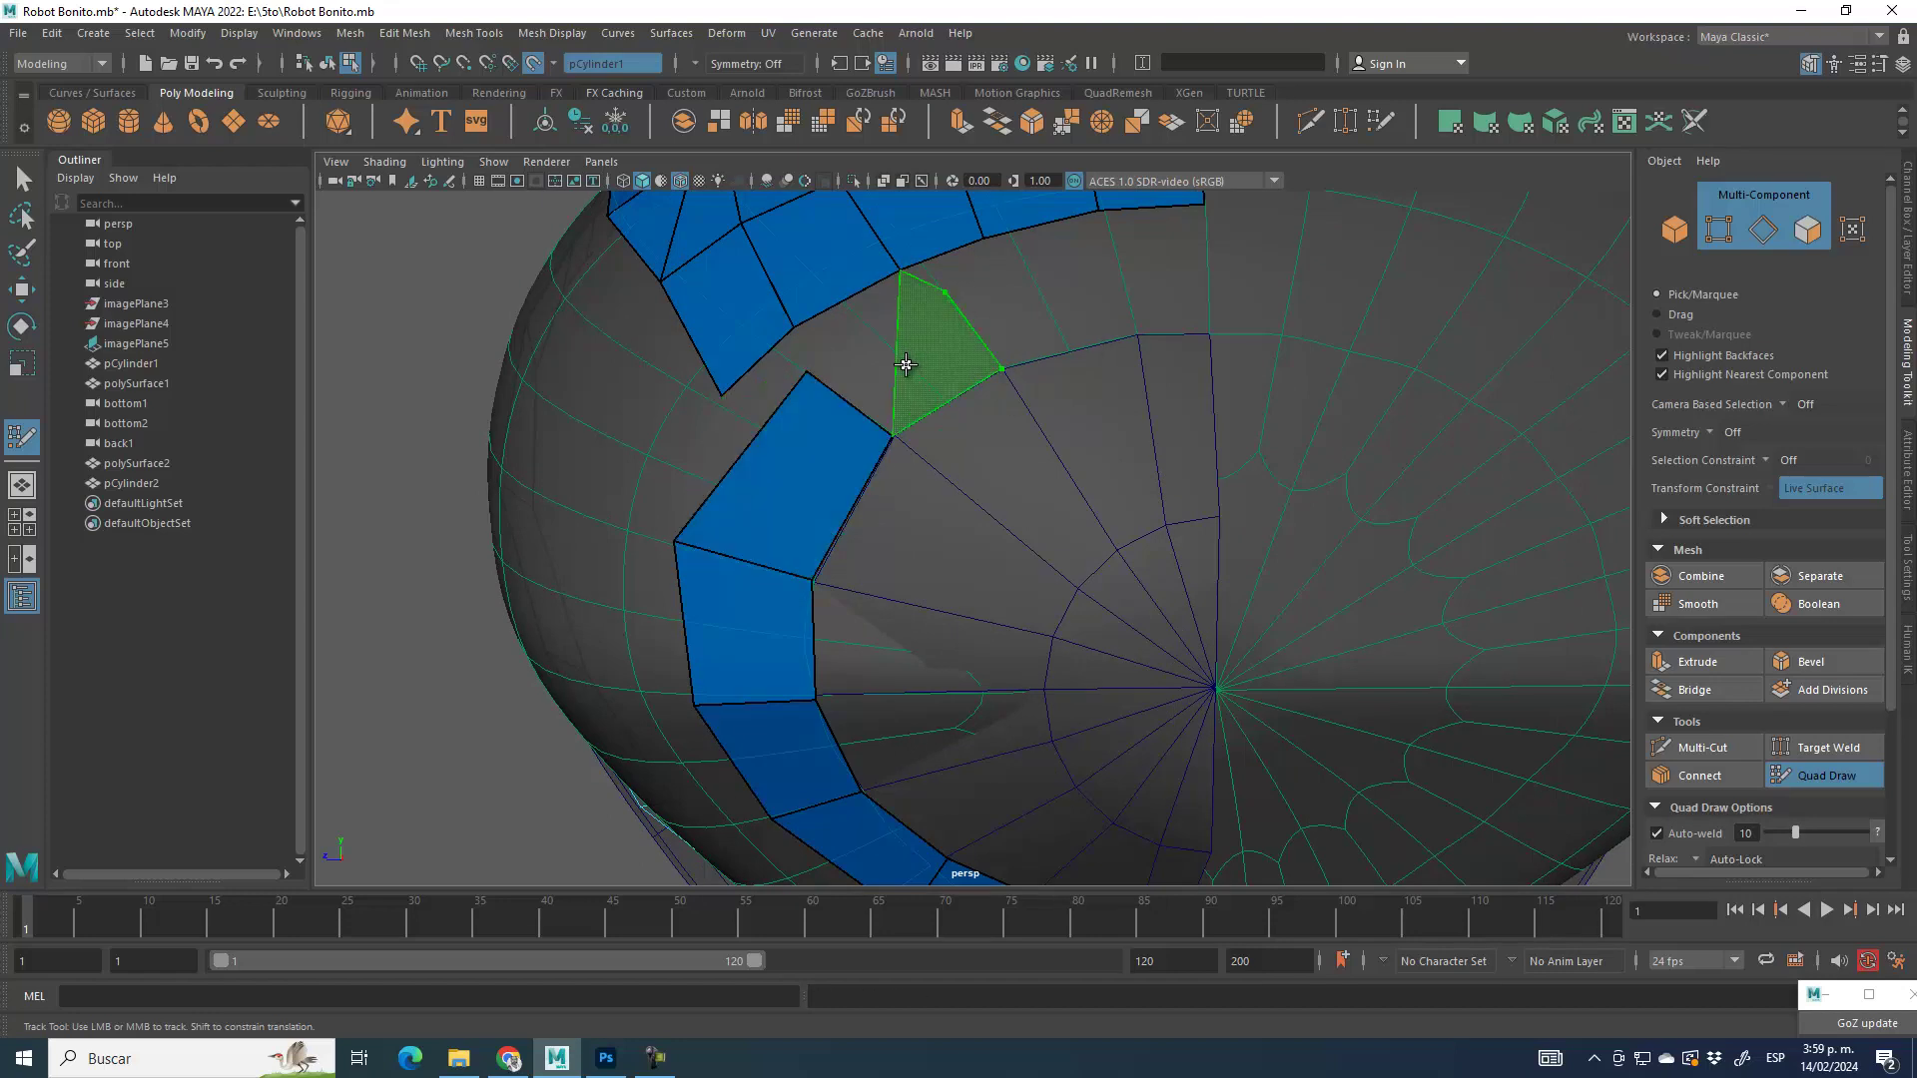
pyautogui.keyDown('shift'); pyautogui.click(886, 372); pyautogui.keyUp('shift')
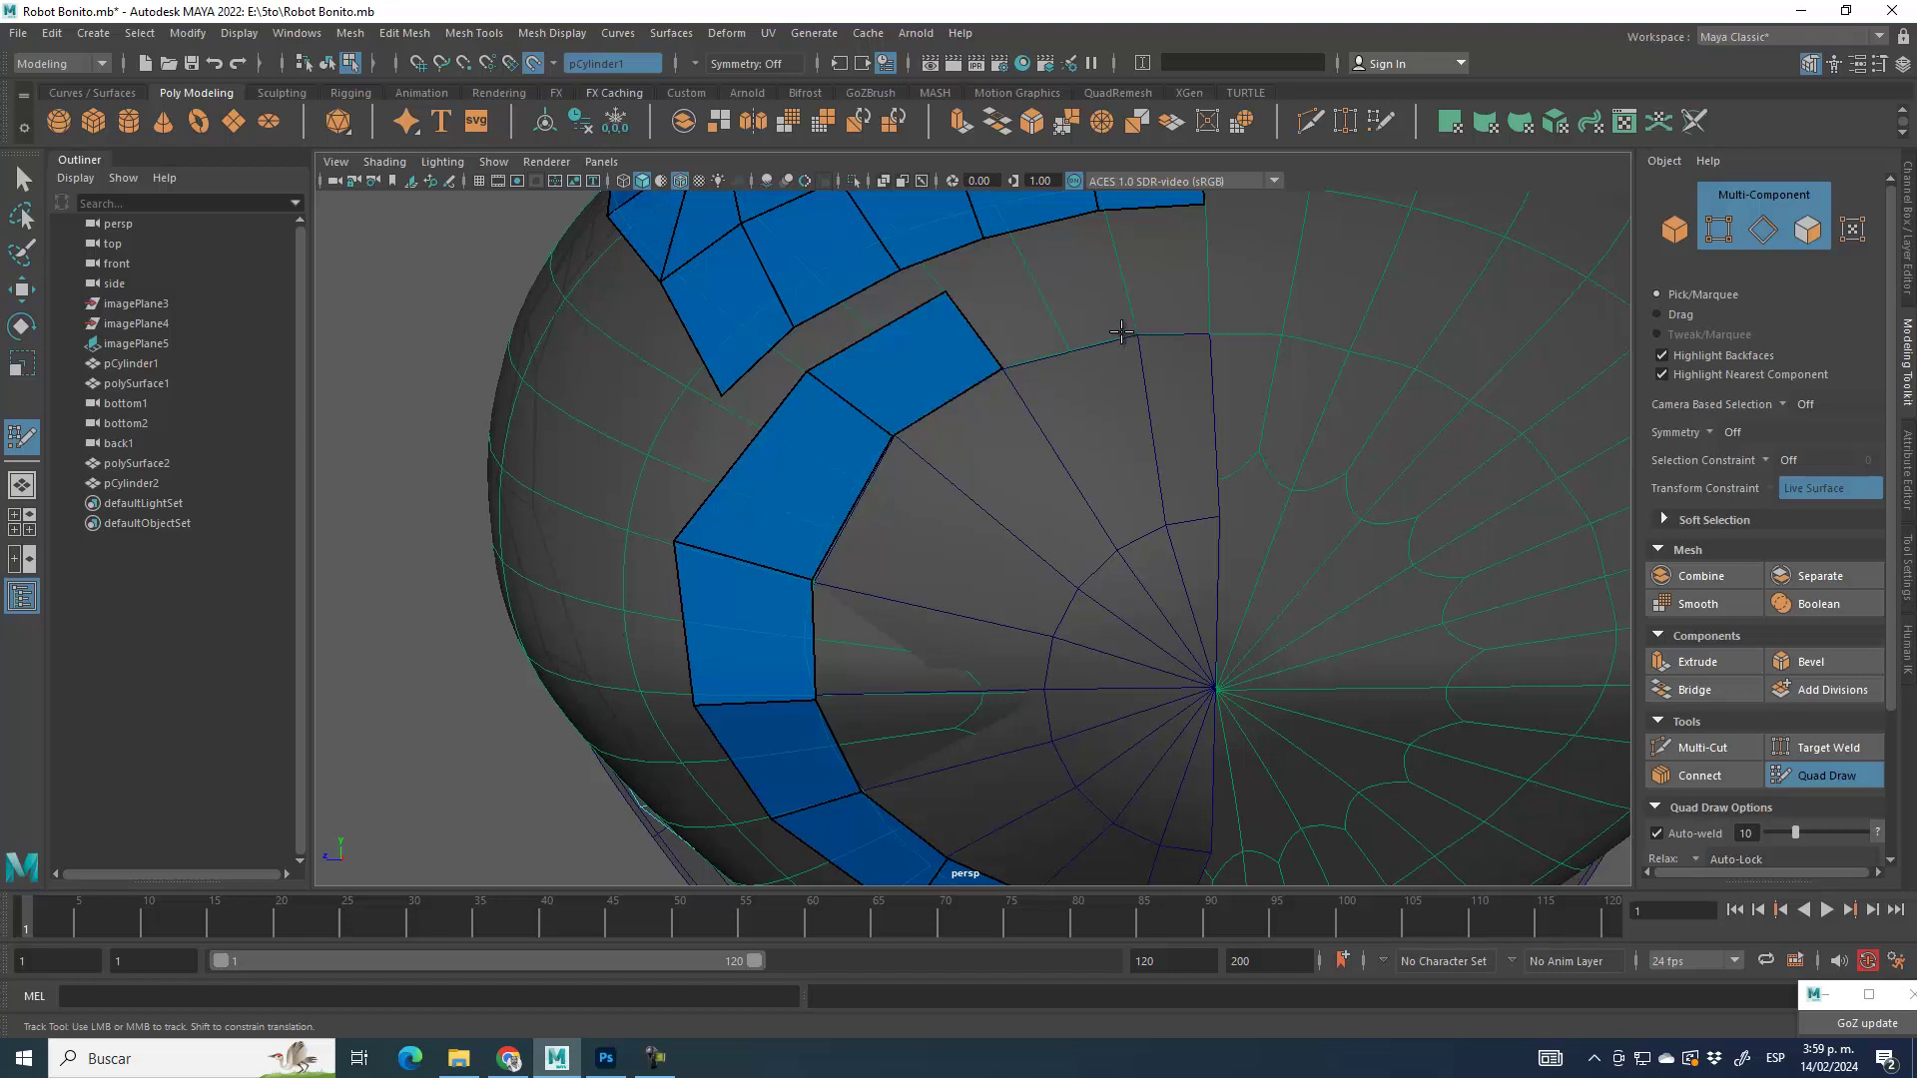
# Step: Fill two quads along the disc's upper rim, extending the ring to the body's centre line
pyautogui.keyDown('alt'); pyautogui.moveTo(1148, 302); pyautogui.dragTo(1046, 451, button='middle'); pyautogui.keyUp('alt')
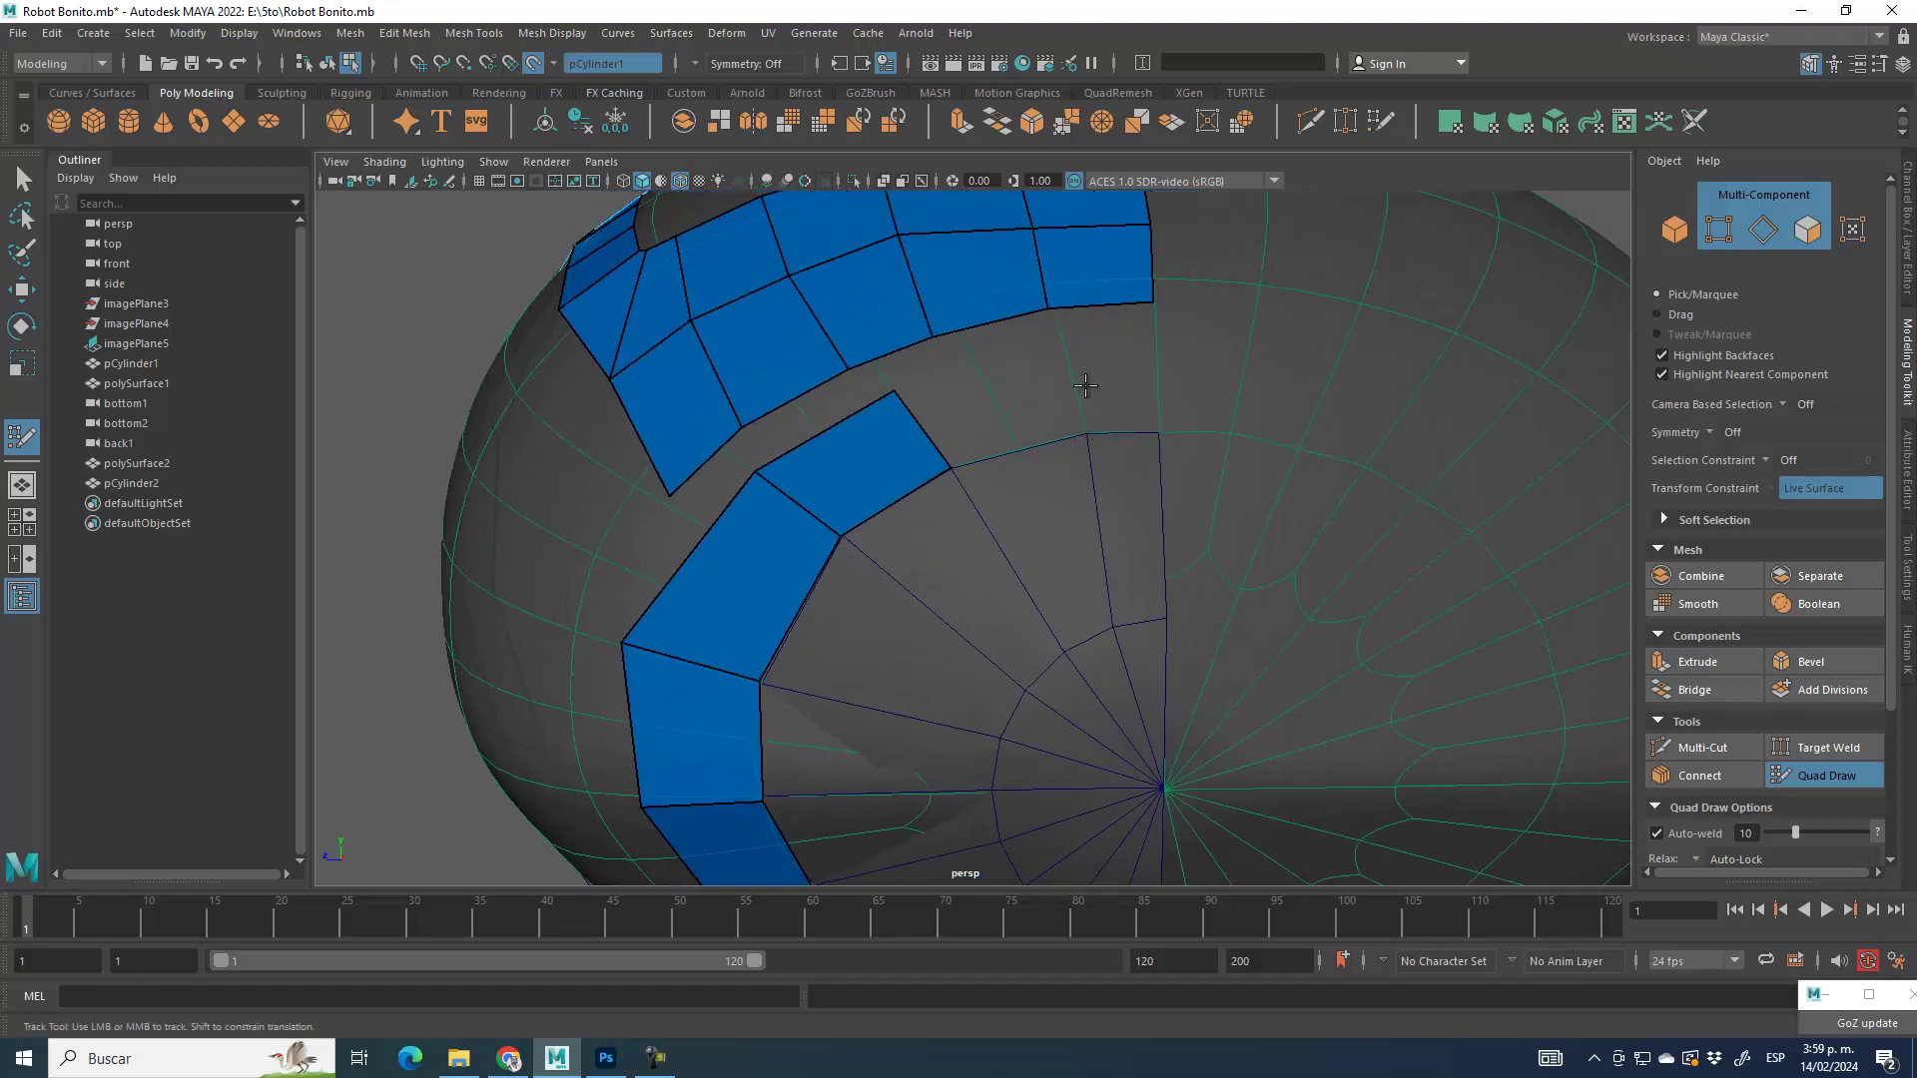
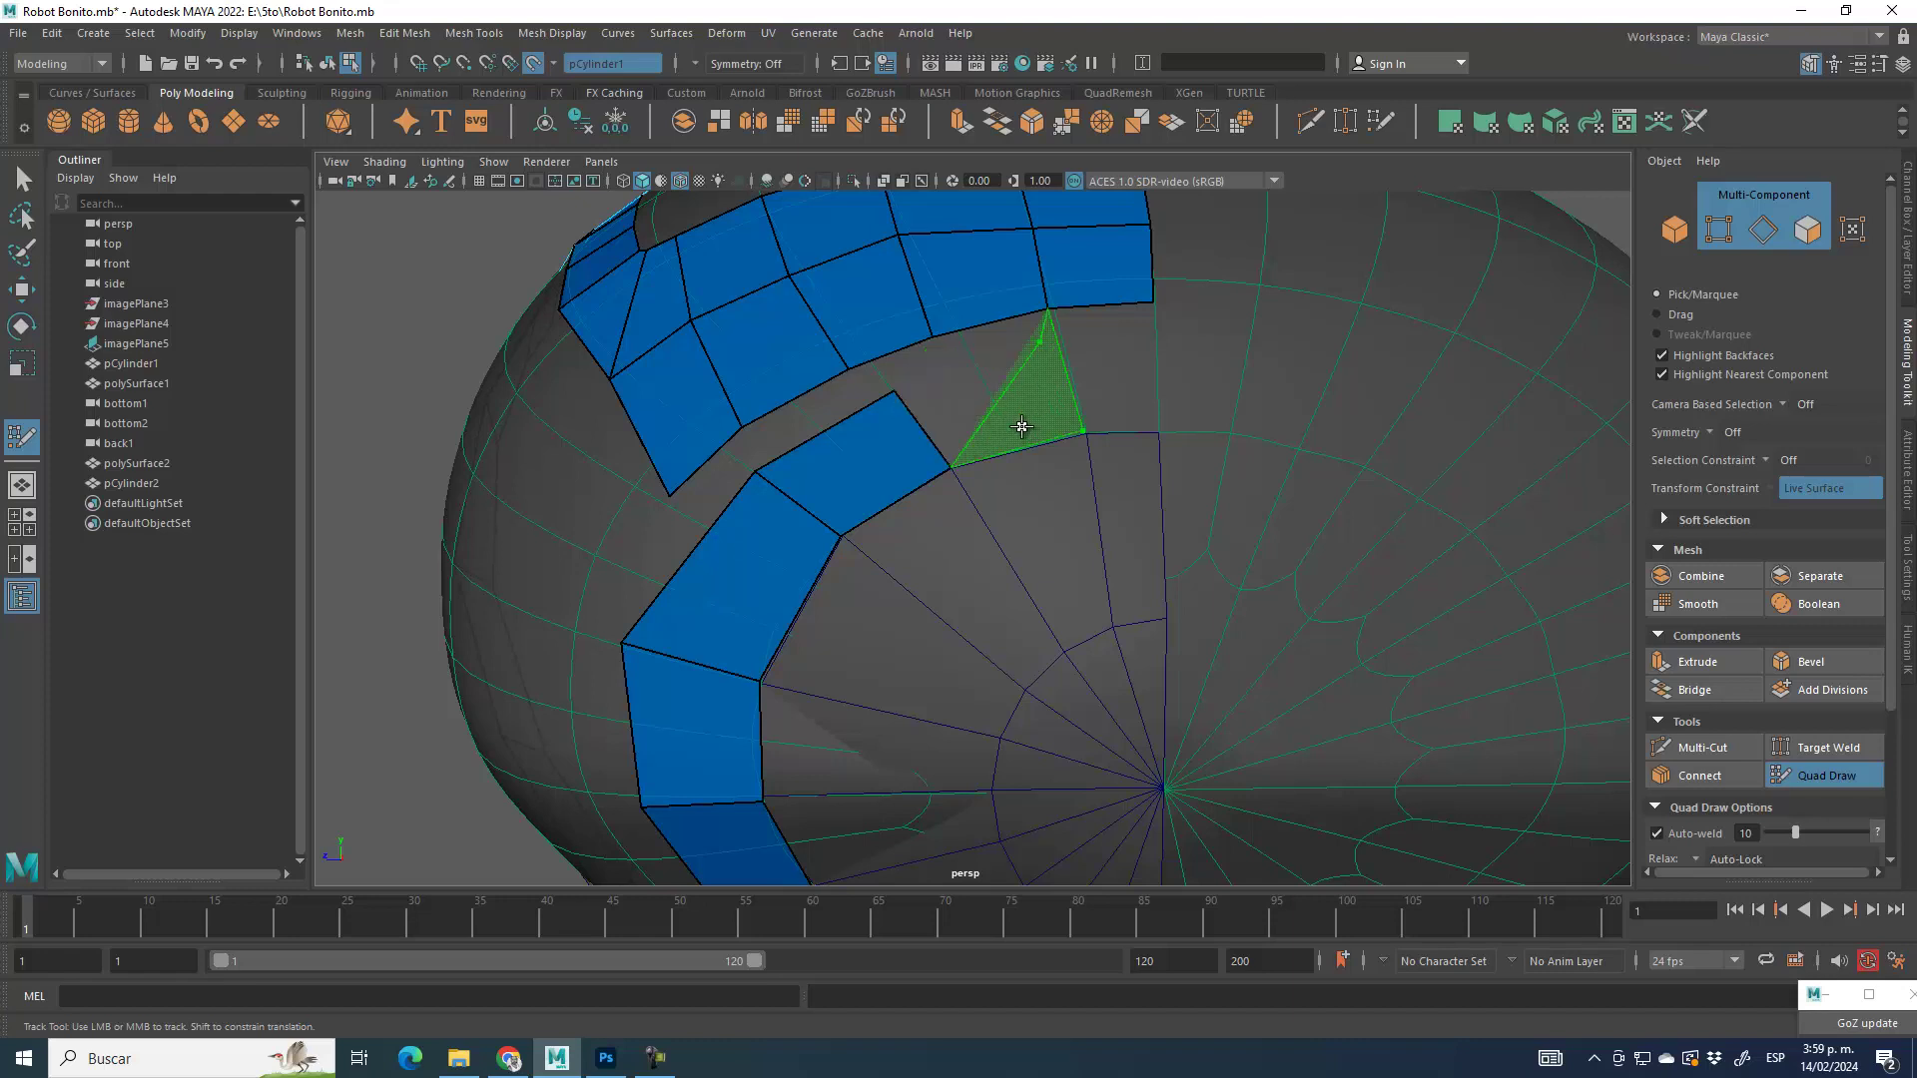
pyautogui.keyDown('shift'); pyautogui.click(1077, 424); pyautogui.keyUp('shift')
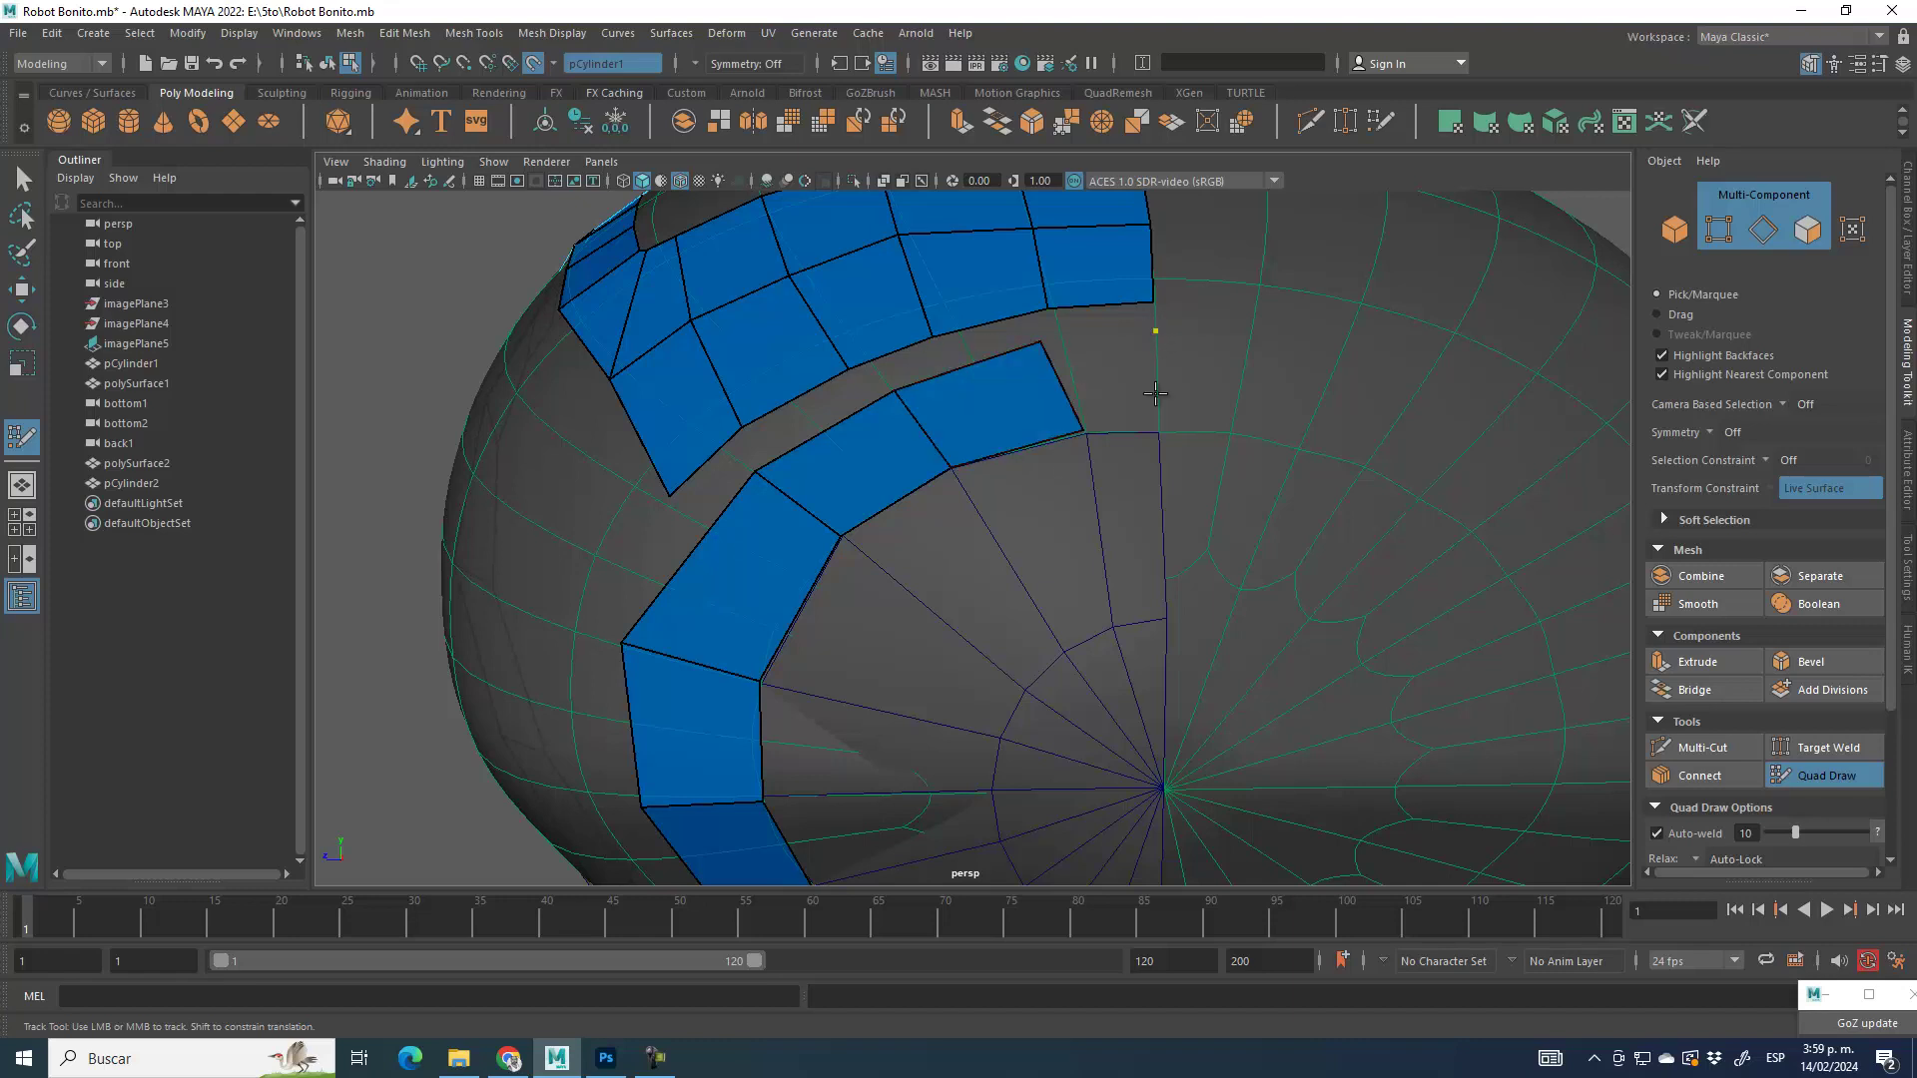
pyautogui.keyDown('shift'); pyautogui.click(1118, 382); pyautogui.keyUp('shift')
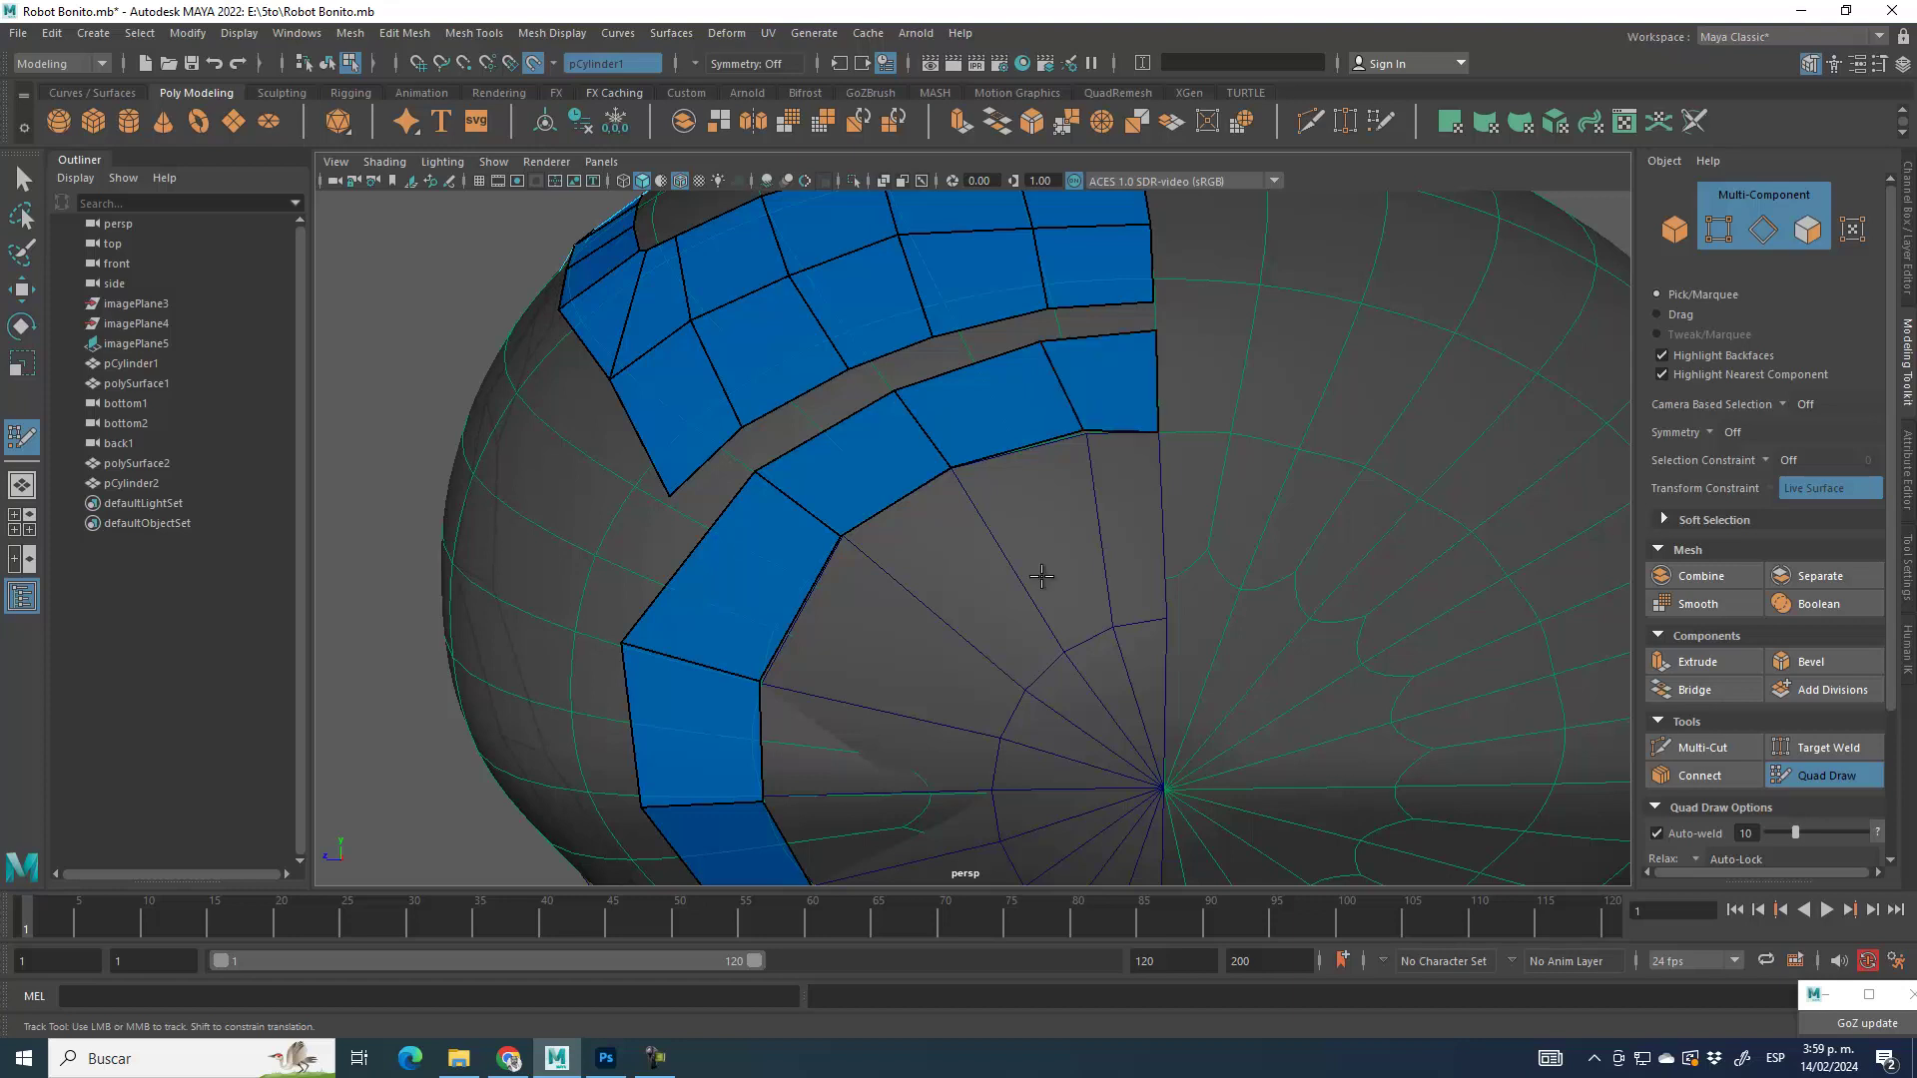
pyautogui.keyDown('alt'); pyautogui.moveTo(1050, 667); pyautogui.dragTo(1046, 417, button='middle'); pyautogui.keyUp('alt')
pyautogui.scroll(-4, 1045, 419)
pyautogui.moveTo(938, 577)
pyautogui.keyDown('alt'); pyautogui.mouseDown()
pyautogui.moveTo(1048, 589)
pyautogui.moveTo(943, 595)
pyautogui.mouseUp(); pyautogui.keyUp('alt')
pyautogui.moveTo(727, 478); pyautogui.dragTo(742, 477)
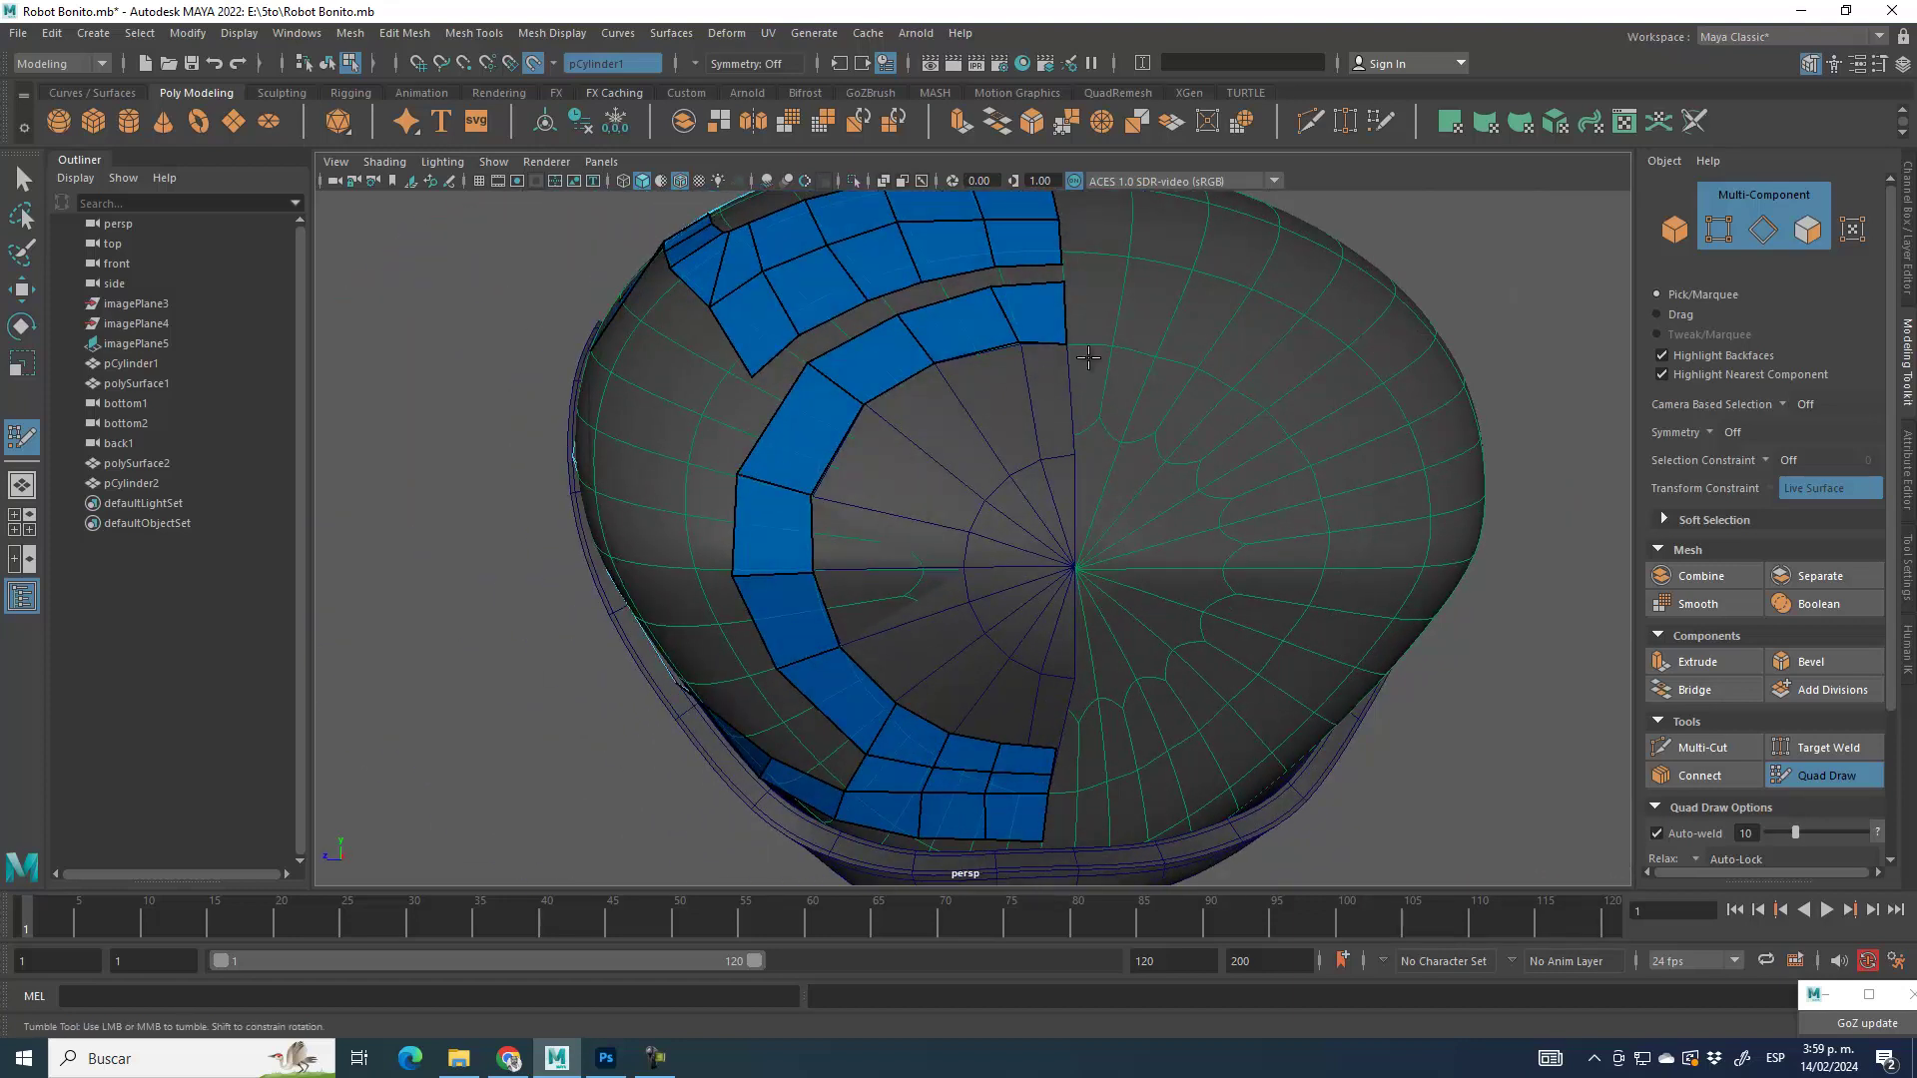
# Step: Fill the gap between the upper patch and the ring with quads, inserting an edge loop to match their divisions
pyautogui.keyDown('alt'); pyautogui.moveTo(1044, 382); pyautogui.dragTo(1008, 540, button='middle'); pyautogui.keyUp('alt')
pyautogui.scroll(6, 988, 420)
pyautogui.keyDown('shift'); pyautogui.click(963, 340); pyautogui.keyUp('shift')
pyautogui.keyDown('shift'); pyautogui.moveTo(964, 340); pyautogui.dragTo(951, 348); pyautogui.keyUp('shift')
pyautogui.keyDown('ctrl'); pyautogui.click(828, 407); pyautogui.keyUp('ctrl')
pyautogui.keyDown('shift'); pyautogui.click(865, 348); pyautogui.keyUp('shift')
pyautogui.keyDown('shift'); pyautogui.click(759, 378); pyautogui.keyUp('shift')
pyautogui.keyDown('shift'); pyautogui.click(624, 449); pyautogui.keyUp('shift')
pyautogui.keyDown('alt'); pyautogui.moveTo(590, 612); pyautogui.dragTo(708, 478, button='middle'); pyautogui.keyUp('alt')
pyautogui.scroll(-3, 714, 499)
pyautogui.keyDown('alt'); pyautogui.moveTo(928, 674); pyautogui.dragTo(968, 405, button='middle'); pyautogui.keyUp('alt')
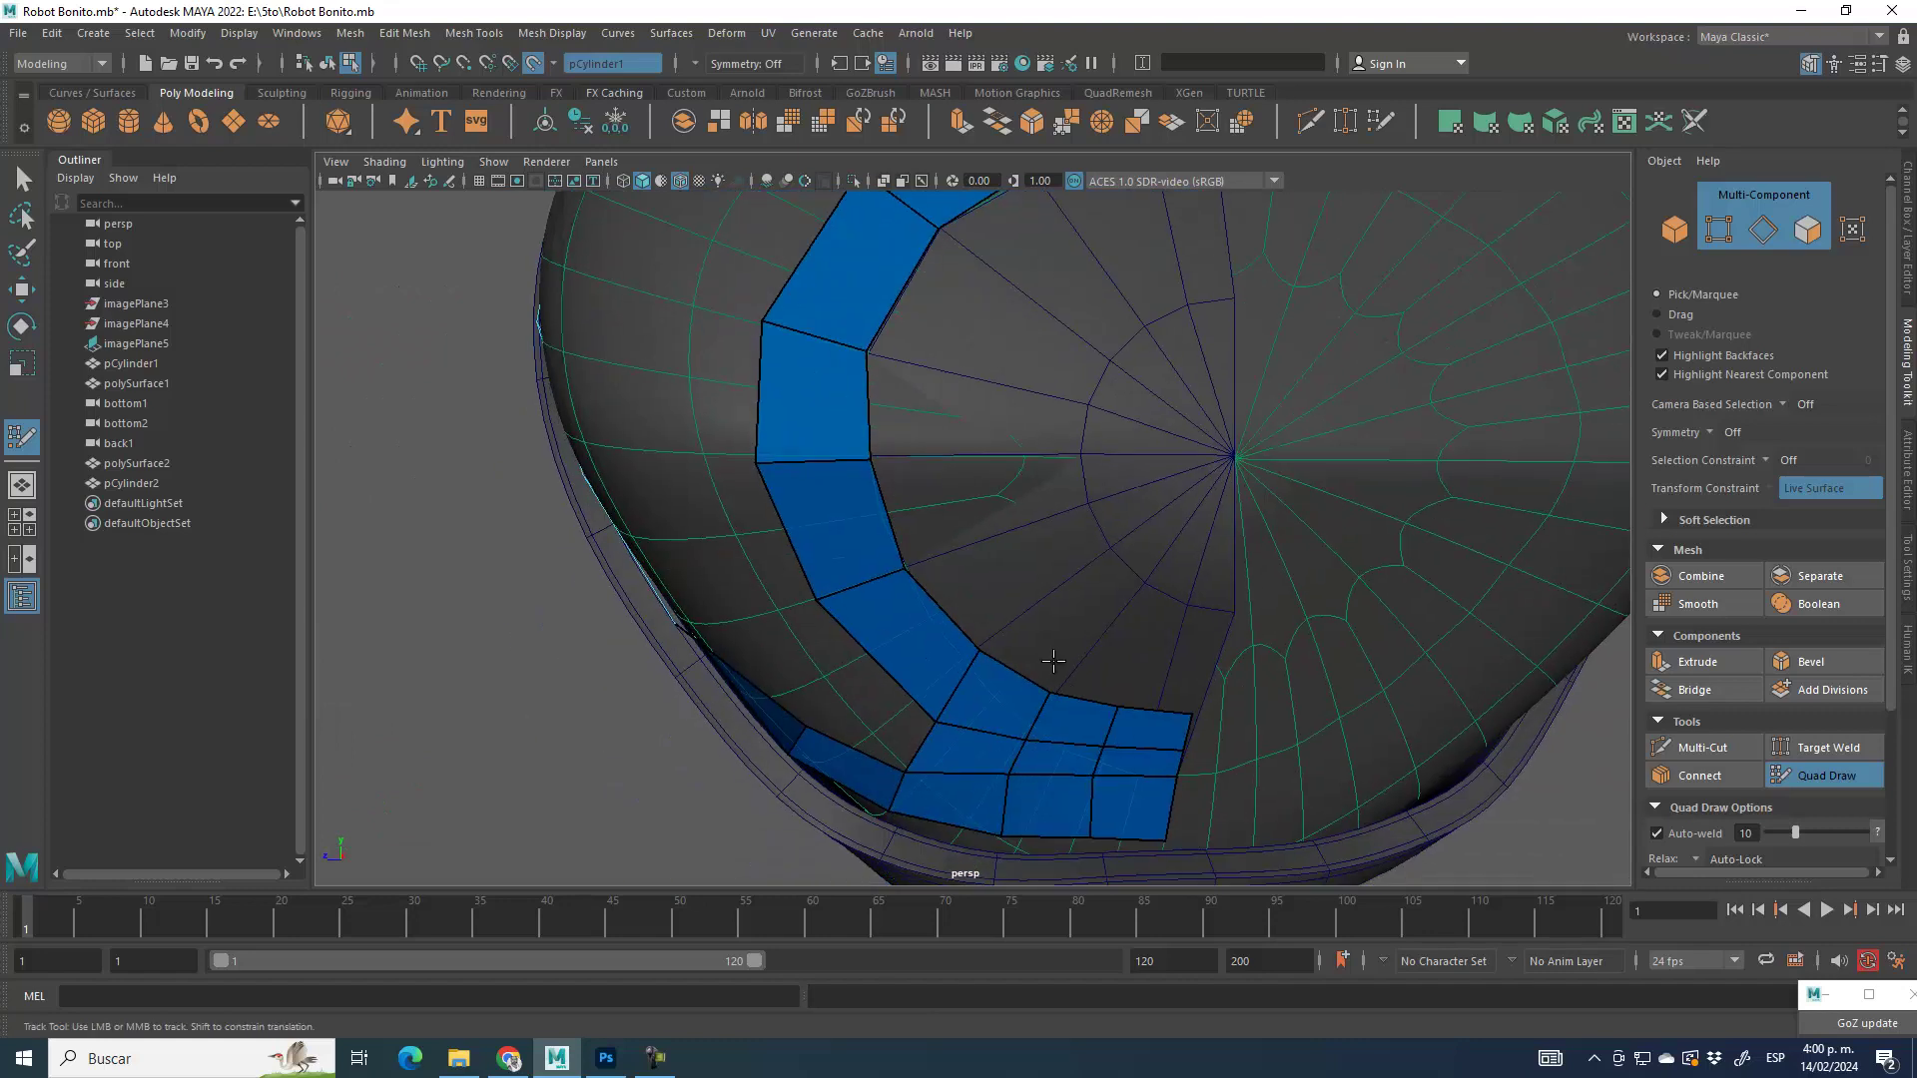
# Step: Fill the remaining notch between the upper patch's lower corner and the ring, joining the two
pyautogui.keyDown('alt'); pyautogui.moveTo(1056, 685); pyautogui.dragTo(1008, 517, button='middle'); pyautogui.keyUp('alt')
pyautogui.keyDown('alt'); pyautogui.moveTo(1162, 533); pyautogui.dragTo(987, 626, button='middle'); pyautogui.keyUp('alt')
pyautogui.scroll(-1, 866, 650)
pyautogui.scroll(-3, 866, 651)
pyautogui.keyDown('alt'); pyautogui.moveTo(899, 559); pyautogui.dragTo(943, 451); pyautogui.keyUp('alt')
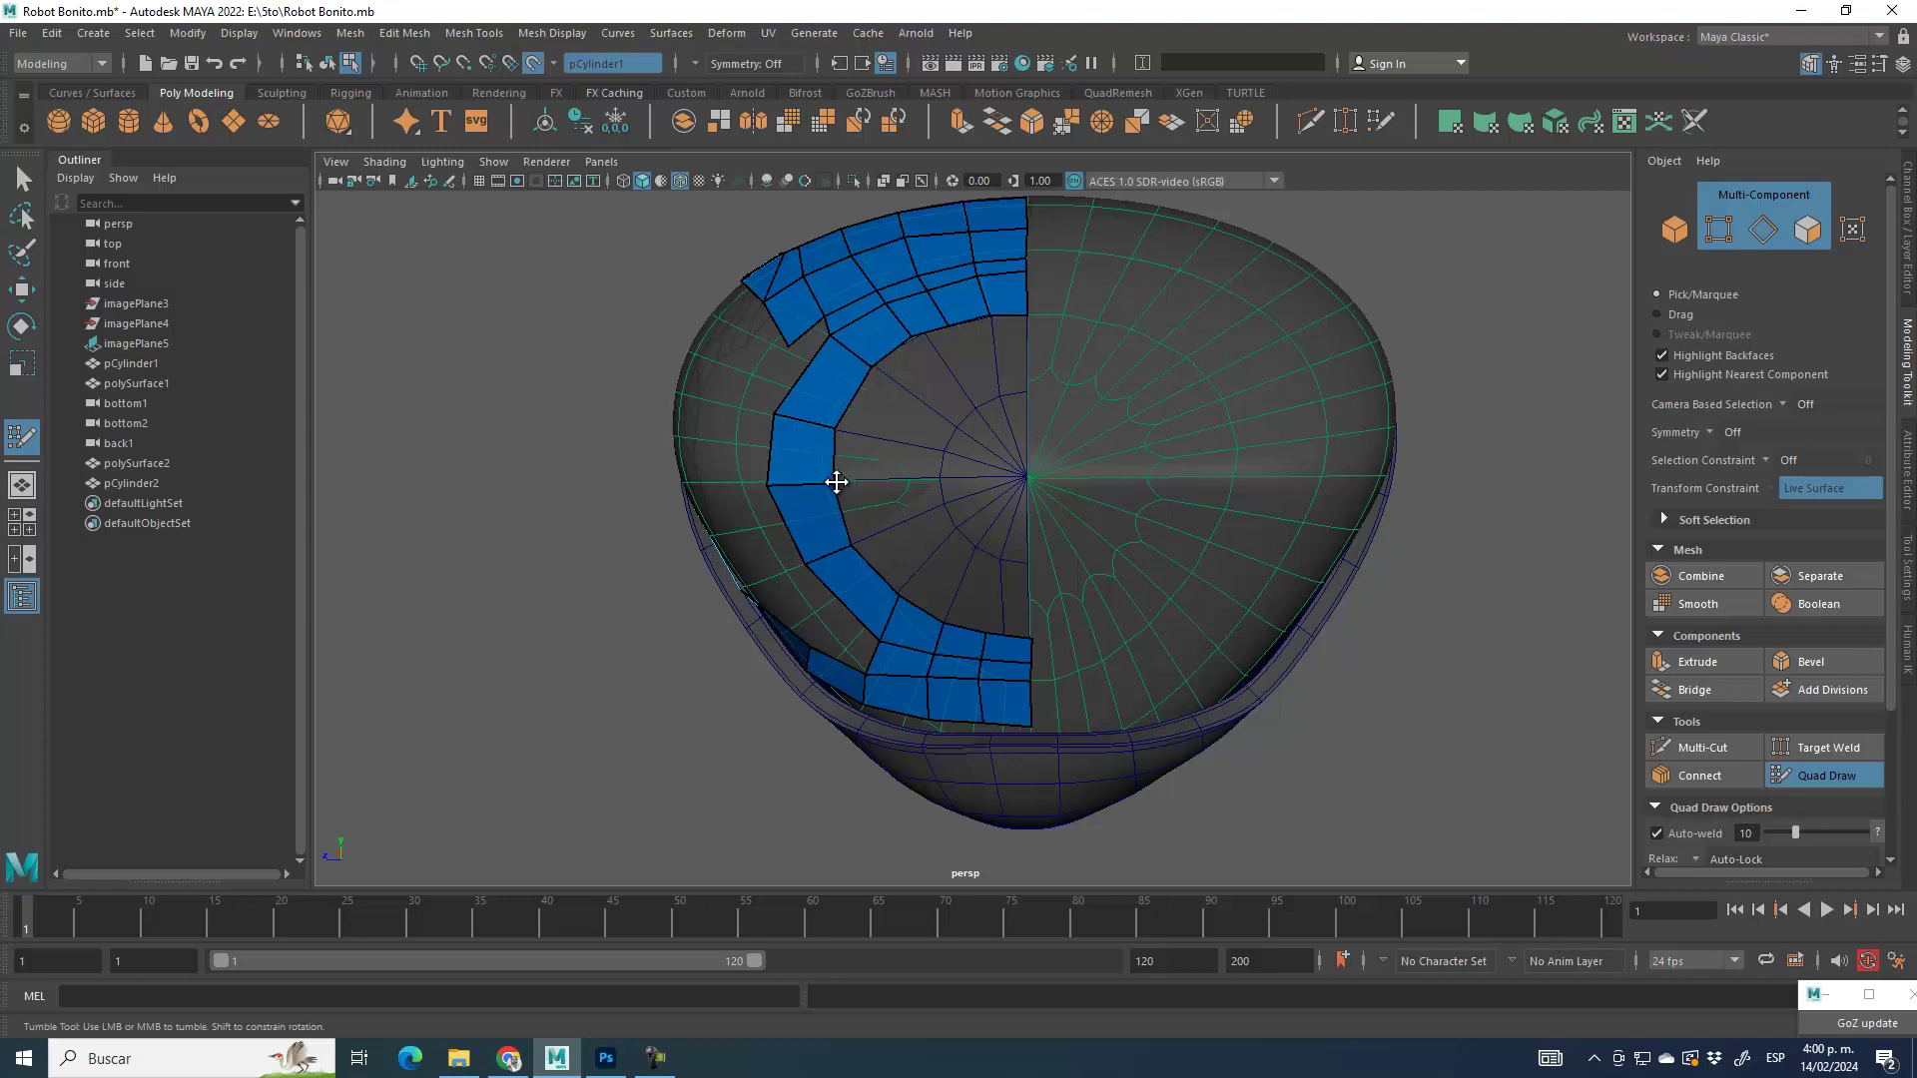
pyautogui.keyDown('alt'); pyautogui.moveTo(929, 642); pyautogui.dragTo(1053, 566, button='middle'); pyautogui.keyUp('alt')
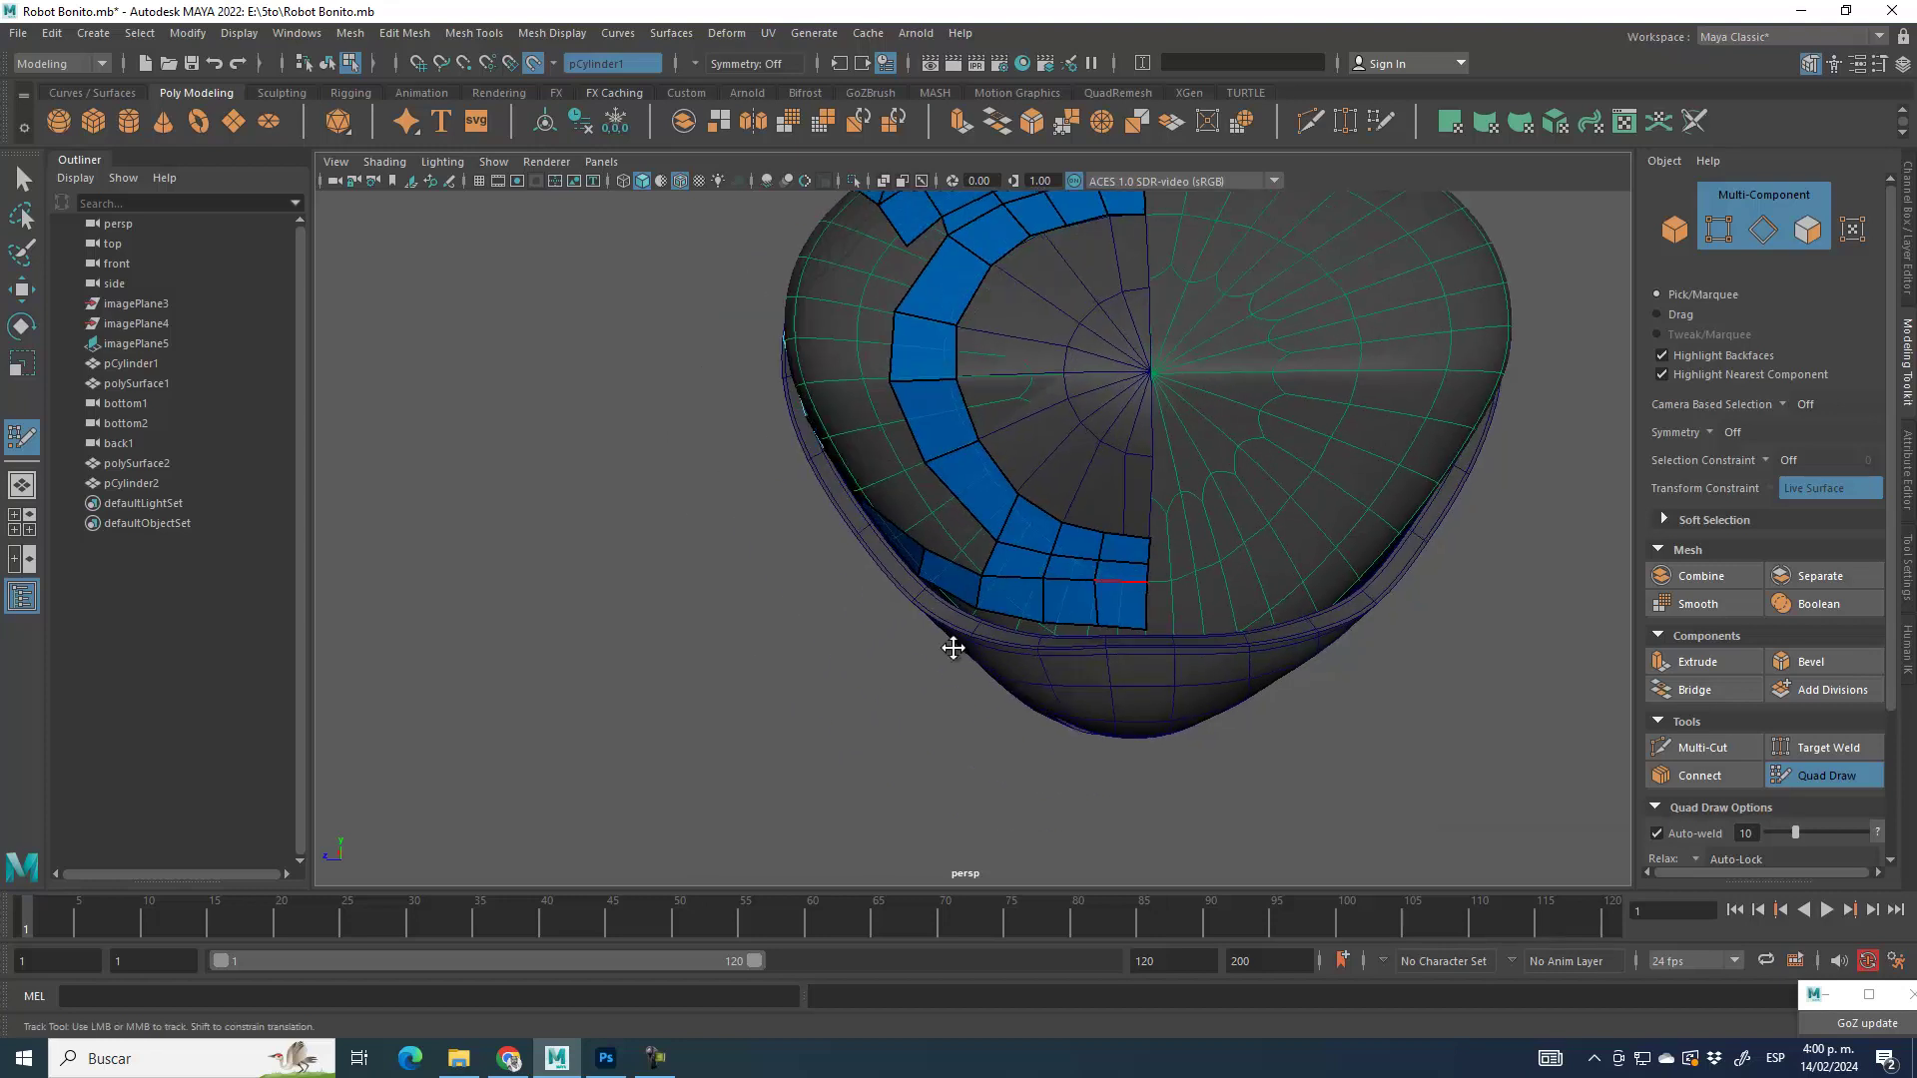
pyautogui.keyDown('alt'); pyautogui.moveTo(988, 589); pyautogui.dragTo(1138, 642); pyautogui.keyUp('alt')
pyautogui.keyDown('alt'); pyautogui.moveTo(828, 269); pyautogui.dragTo(846, 436, button='middle'); pyautogui.keyUp('alt')
pyautogui.keyDown('alt'); pyautogui.moveTo(863, 532); pyautogui.dragTo(838, 356); pyautogui.keyUp('alt')
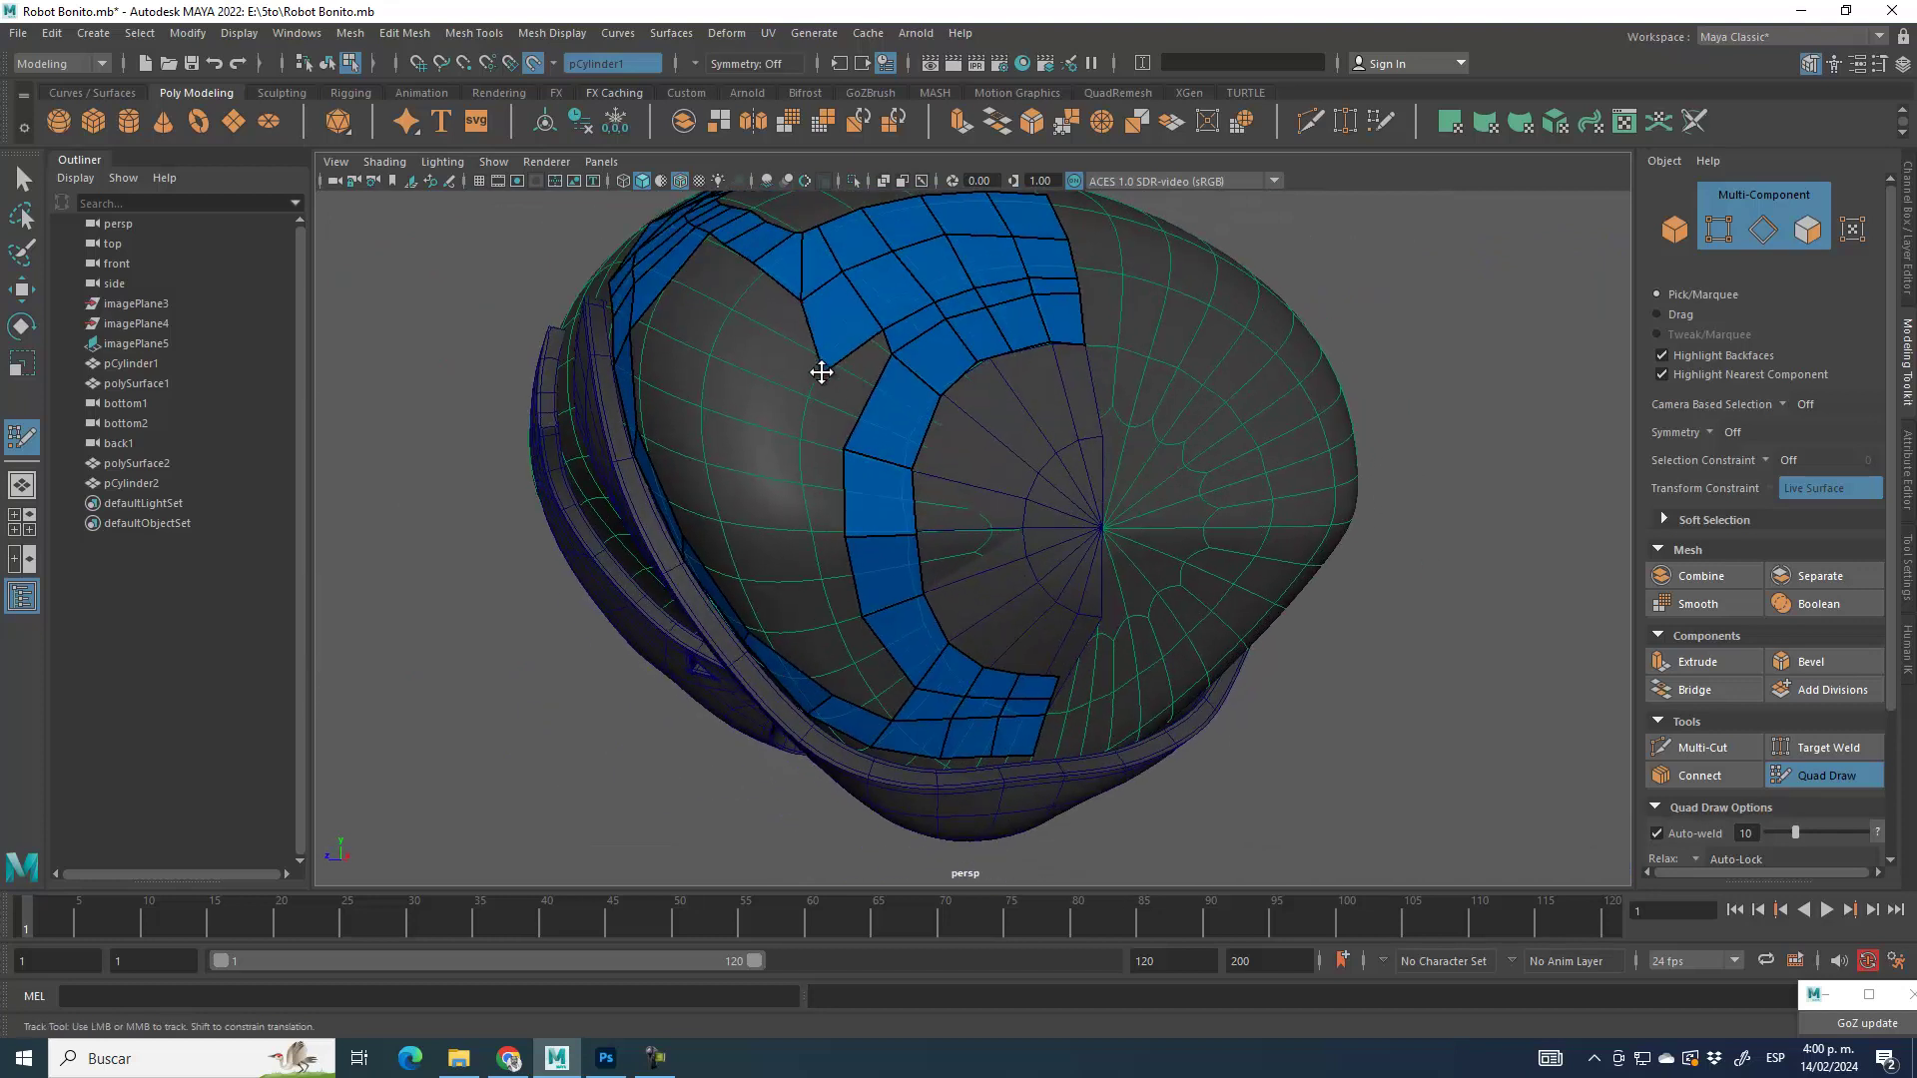
pyautogui.keyDown('shift'); pyautogui.click(855, 378); pyautogui.keyUp('shift')
pyautogui.click(1001, 541)
pyautogui.keyDown('shift'); pyautogui.click(894, 409); pyautogui.keyUp('shift')
# Step: Insert an edge loop in the ring and fill an outer row of quads upward from the lower patch
pyautogui.keyDown('alt'); pyautogui.moveTo(891, 655); pyautogui.dragTo(907, 702); pyautogui.keyUp('alt')
pyautogui.keyDown('alt'); pyautogui.moveTo(907, 702); pyautogui.dragTo(912, 575, button='middle'); pyautogui.keyUp('alt')
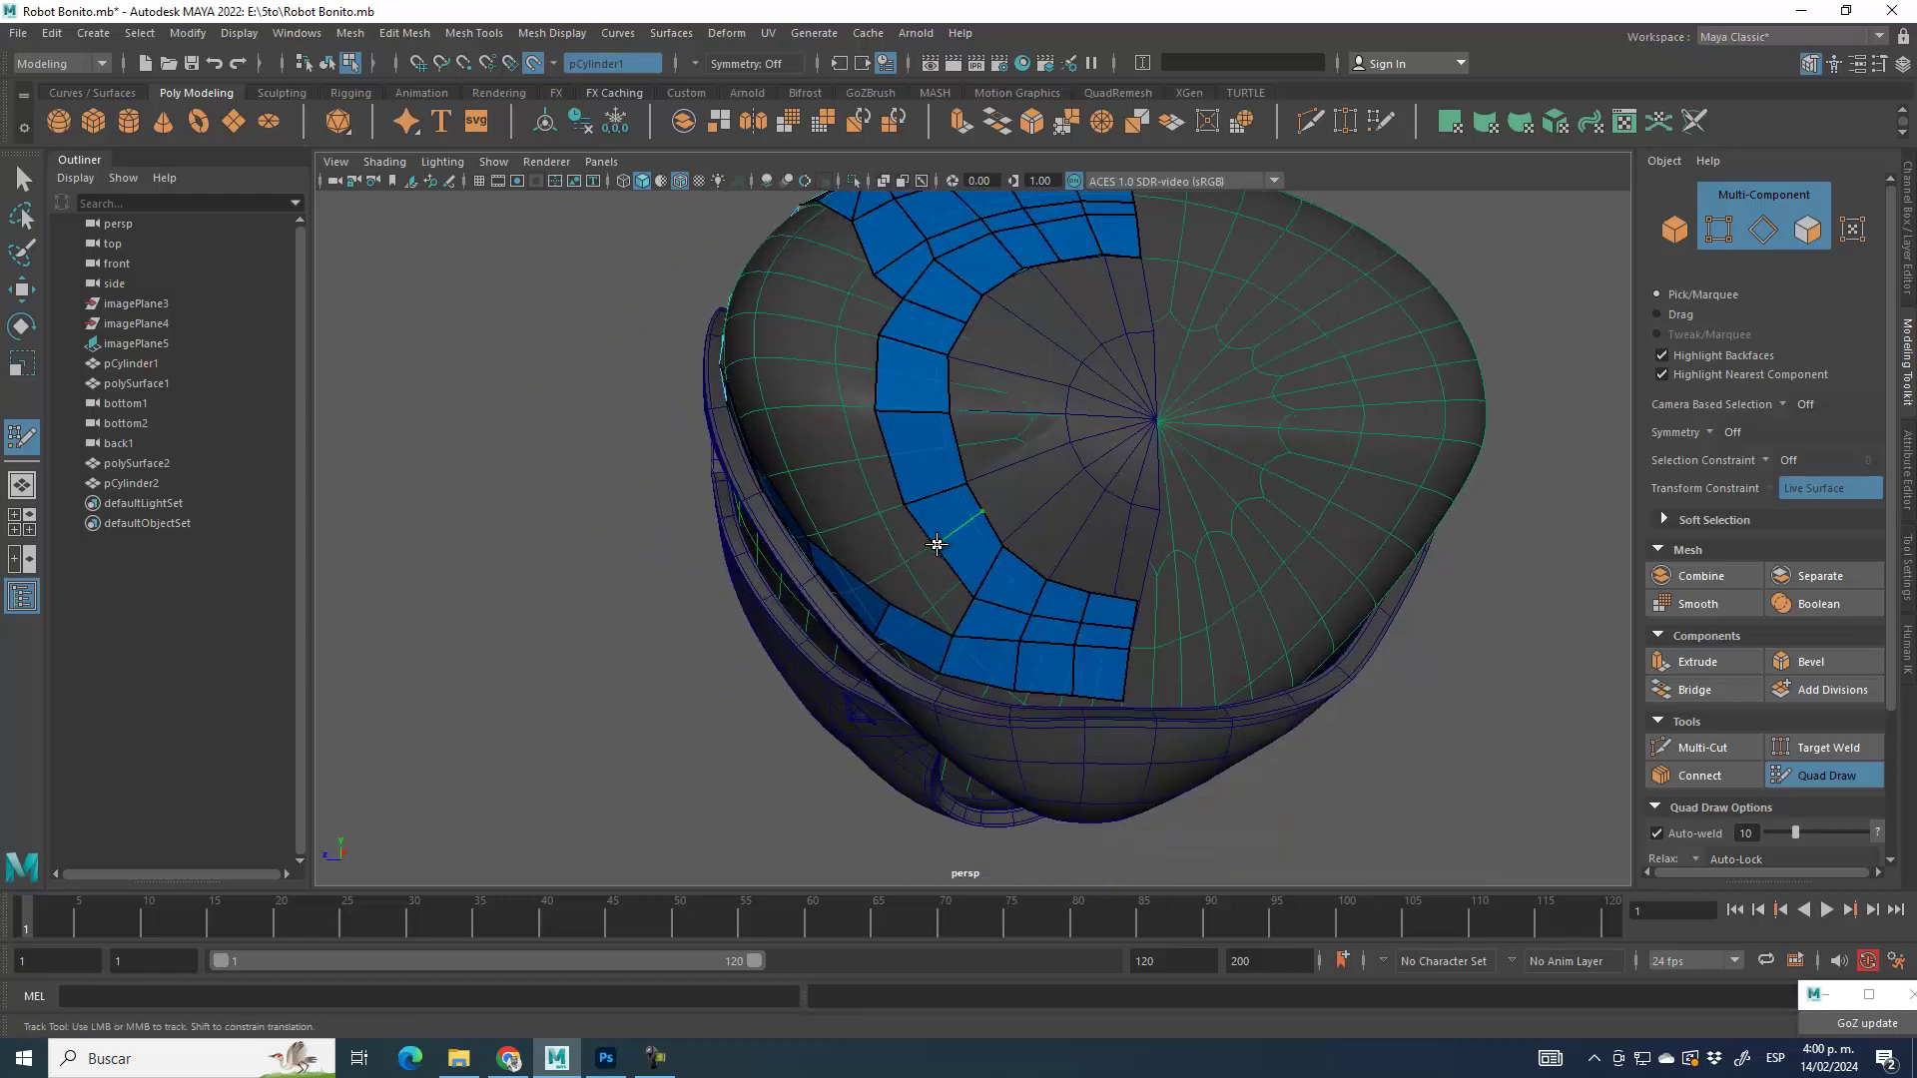
pyautogui.keyDown('shift'); pyautogui.click(932, 595); pyautogui.keyUp('shift')
pyautogui.keyDown('alt'); pyautogui.moveTo(931, 595); pyautogui.dragTo(912, 543); pyautogui.keyUp('alt')
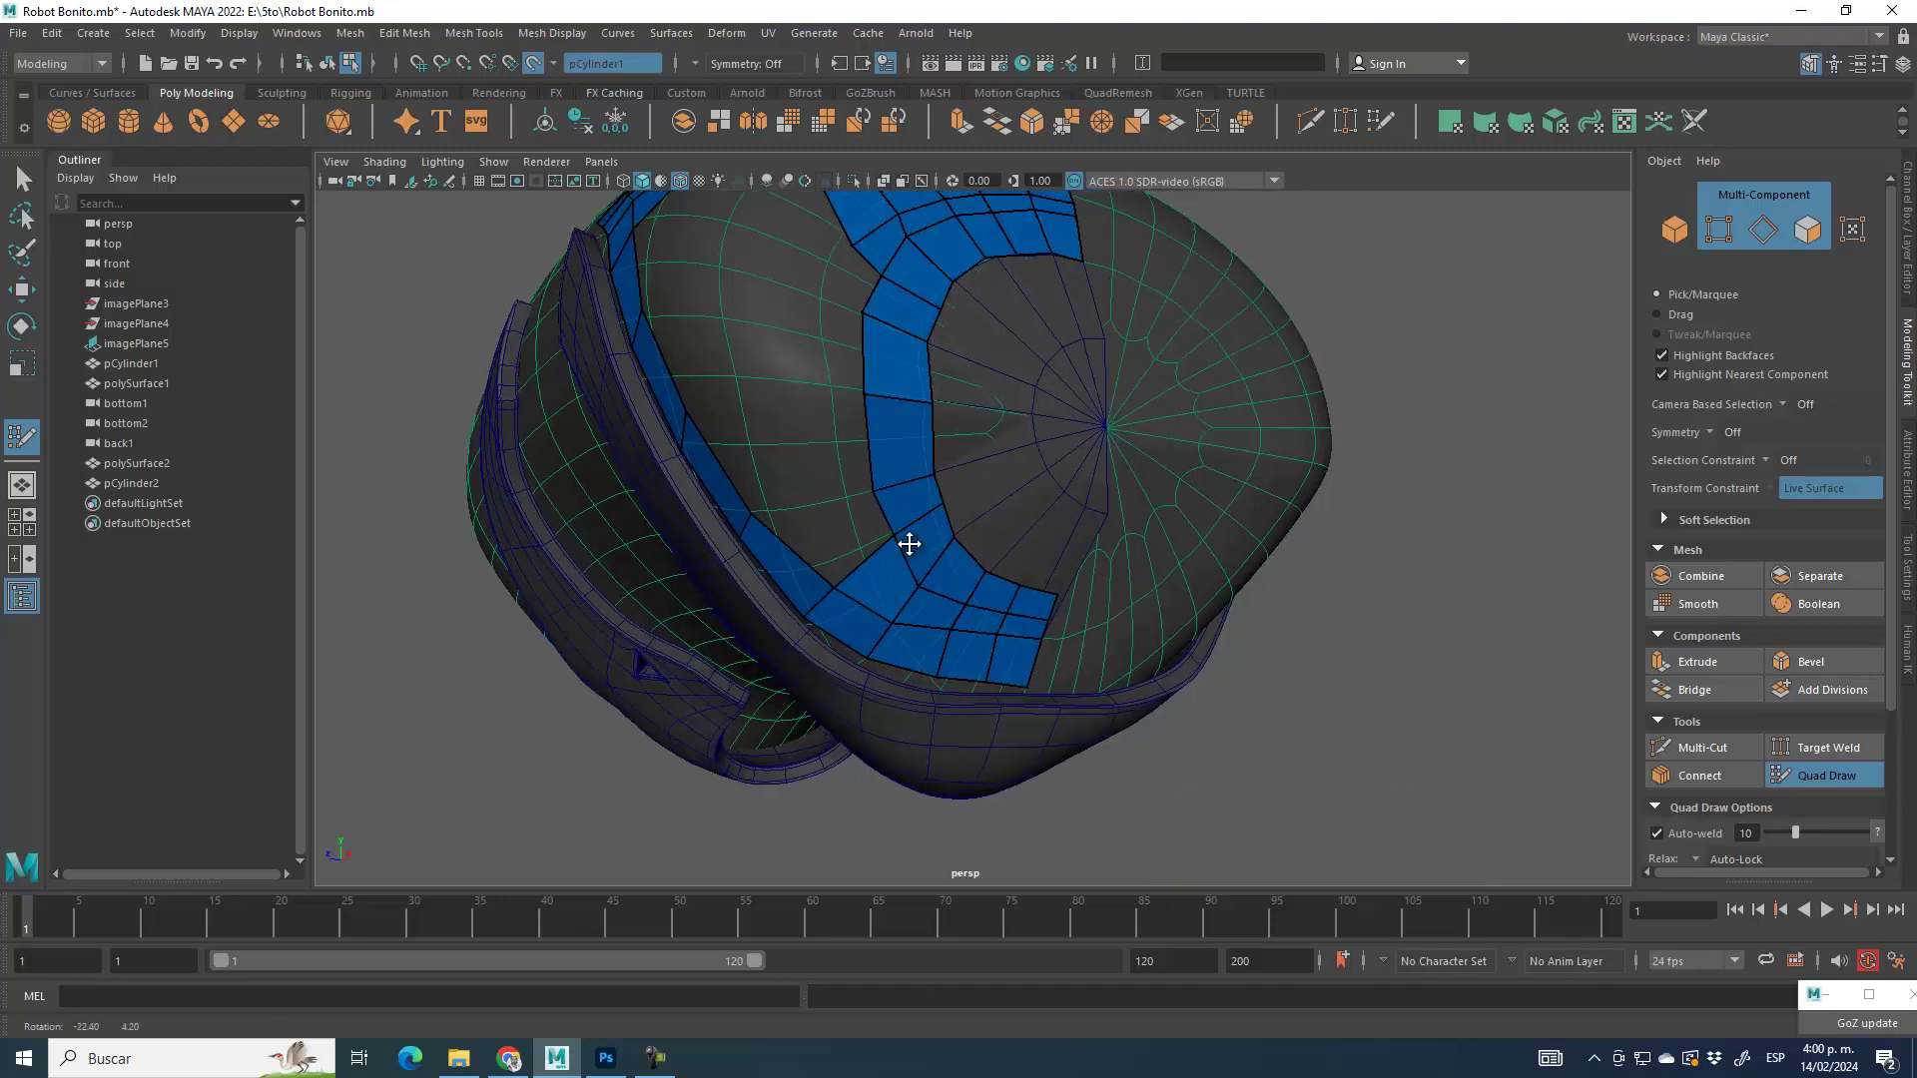
pyautogui.keyDown('shift'); pyautogui.click(850, 533); pyautogui.keyUp('shift')
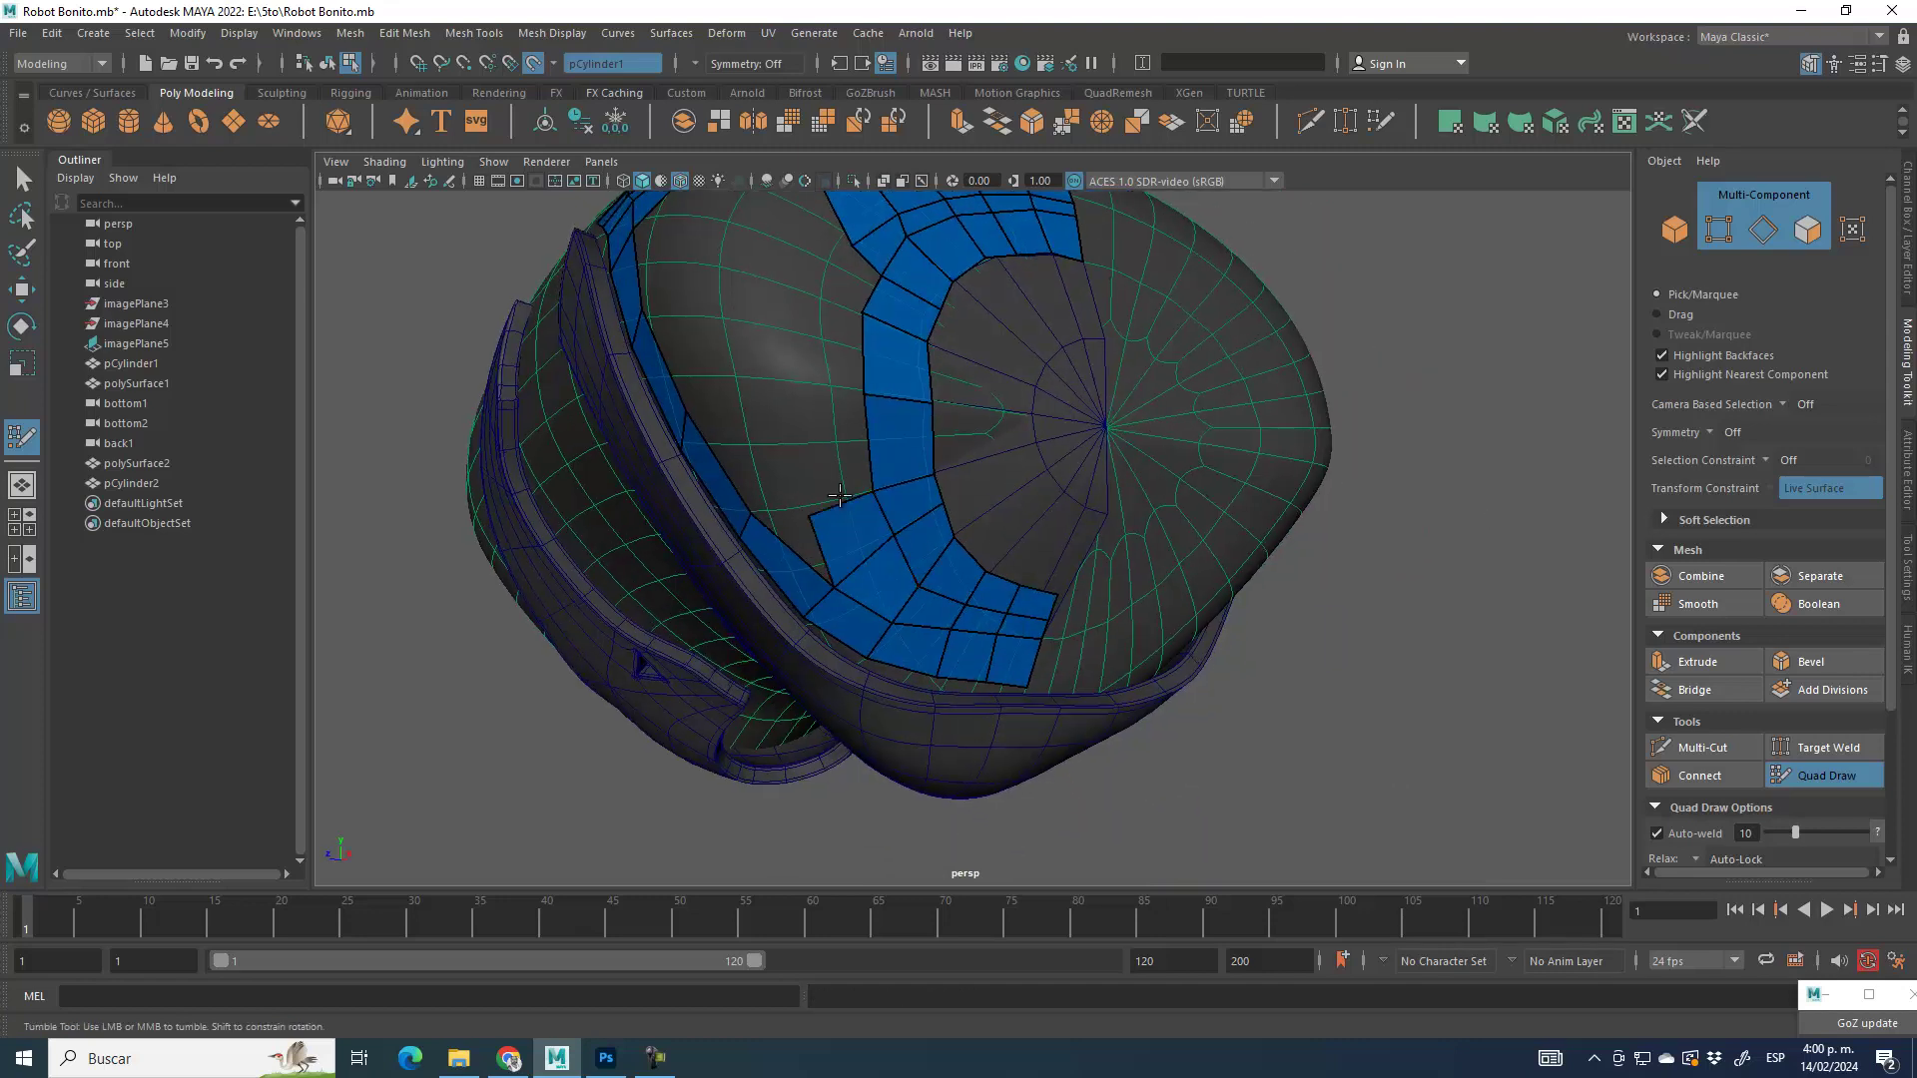
pyautogui.click(803, 390)
pyautogui.keyDown('shift'); pyautogui.click(846, 467); pyautogui.keyUp('shift')
# Step: Fill two more quads along the ring's outer side to connect the outer row to the upper patch
pyautogui.keyDown('alt'); pyautogui.moveTo(957, 497); pyautogui.dragTo(887, 441); pyautogui.keyUp('alt')
pyautogui.scroll(3, 981, 652)
pyautogui.scroll(1, 982, 653)
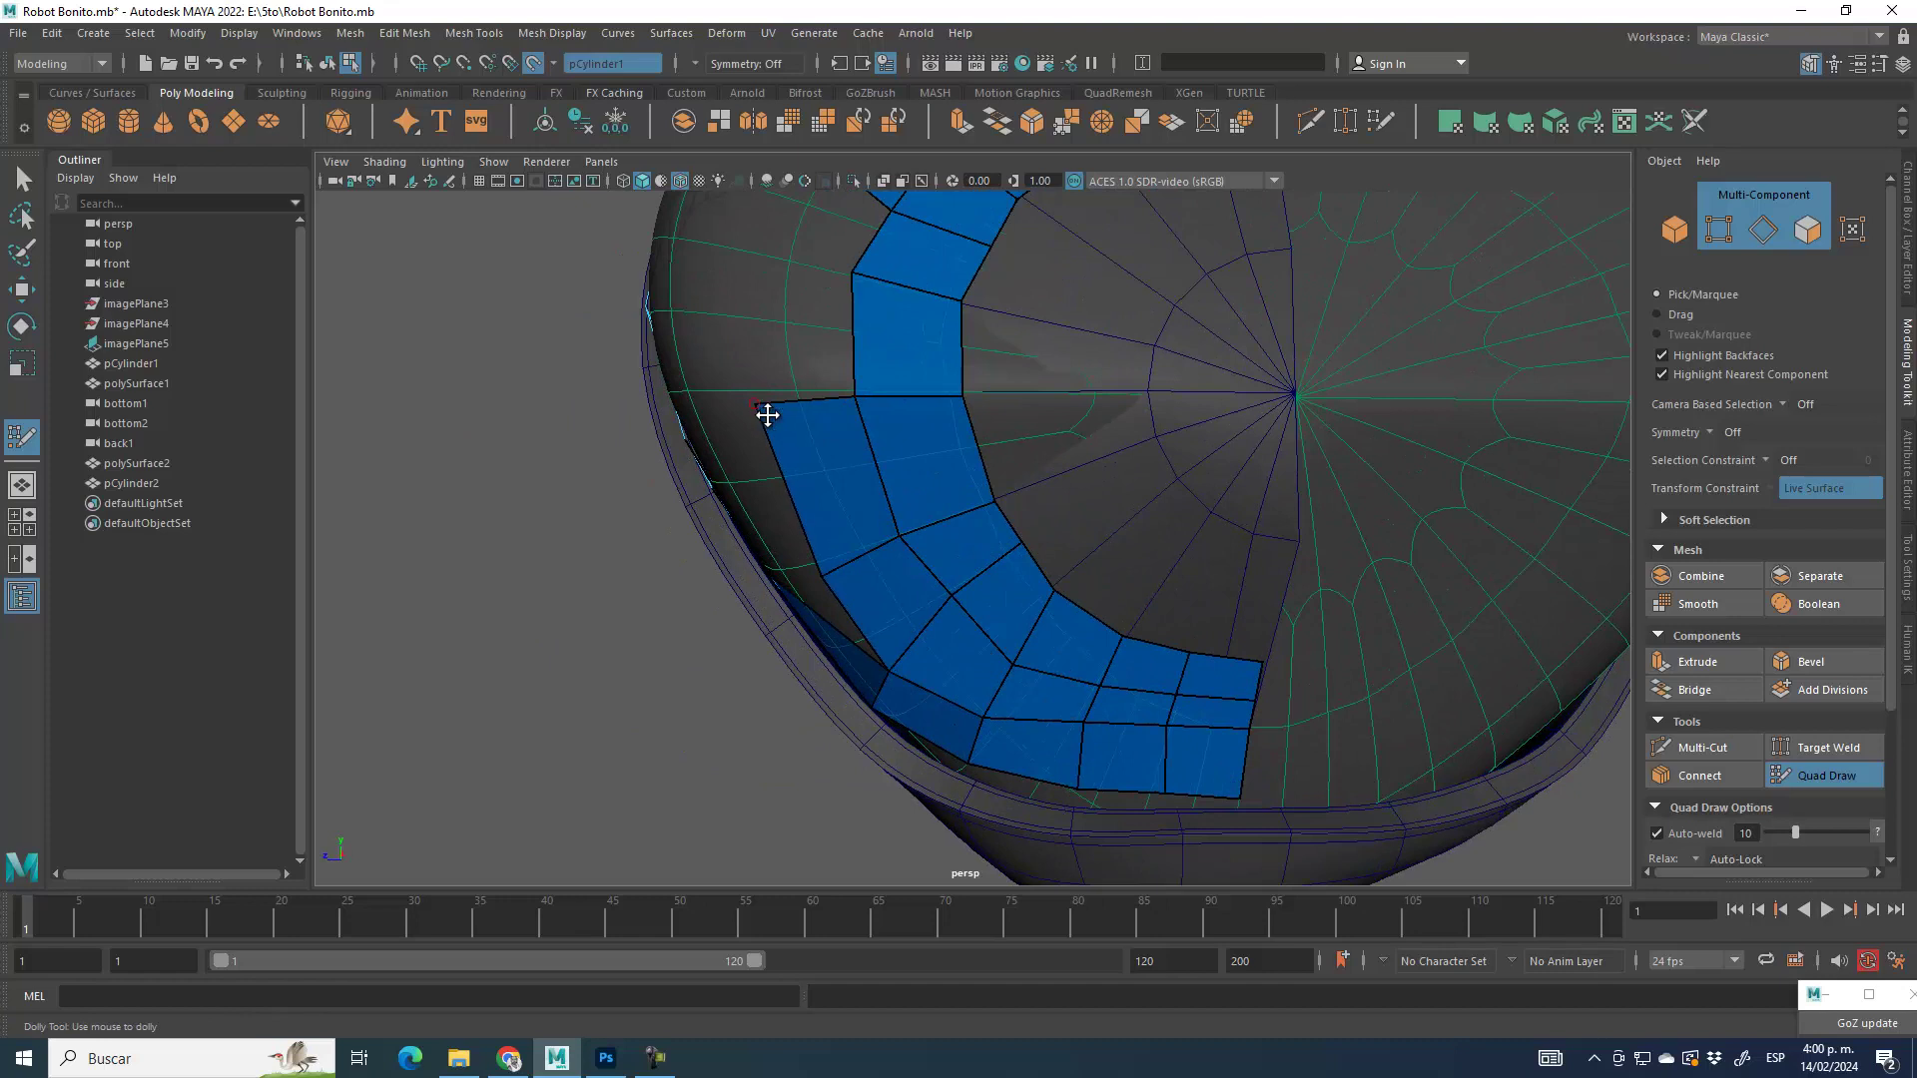
pyautogui.keyDown('alt'); pyautogui.moveTo(805, 457); pyautogui.dragTo(903, 657, button='middle'); pyautogui.keyUp('alt')
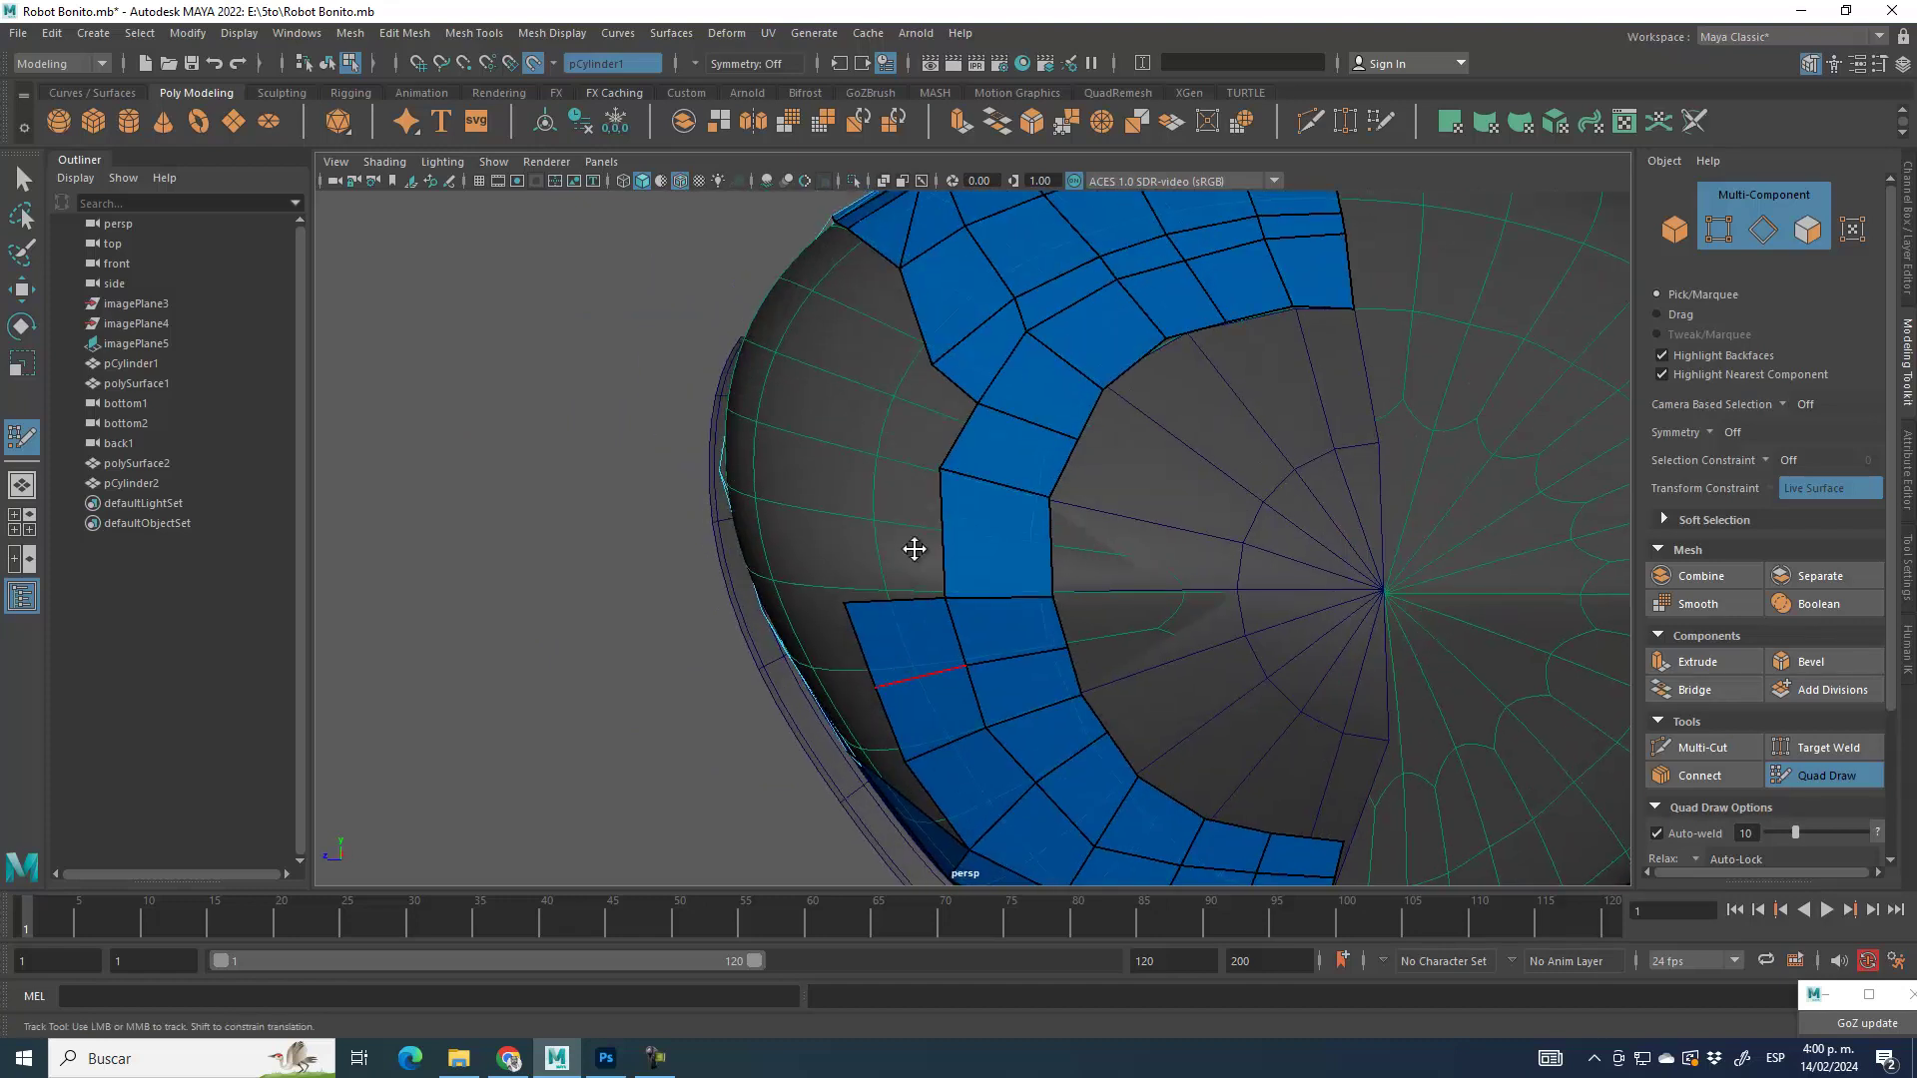
pyautogui.keyDown('shift'); pyautogui.click(897, 519); pyautogui.keyUp('shift')
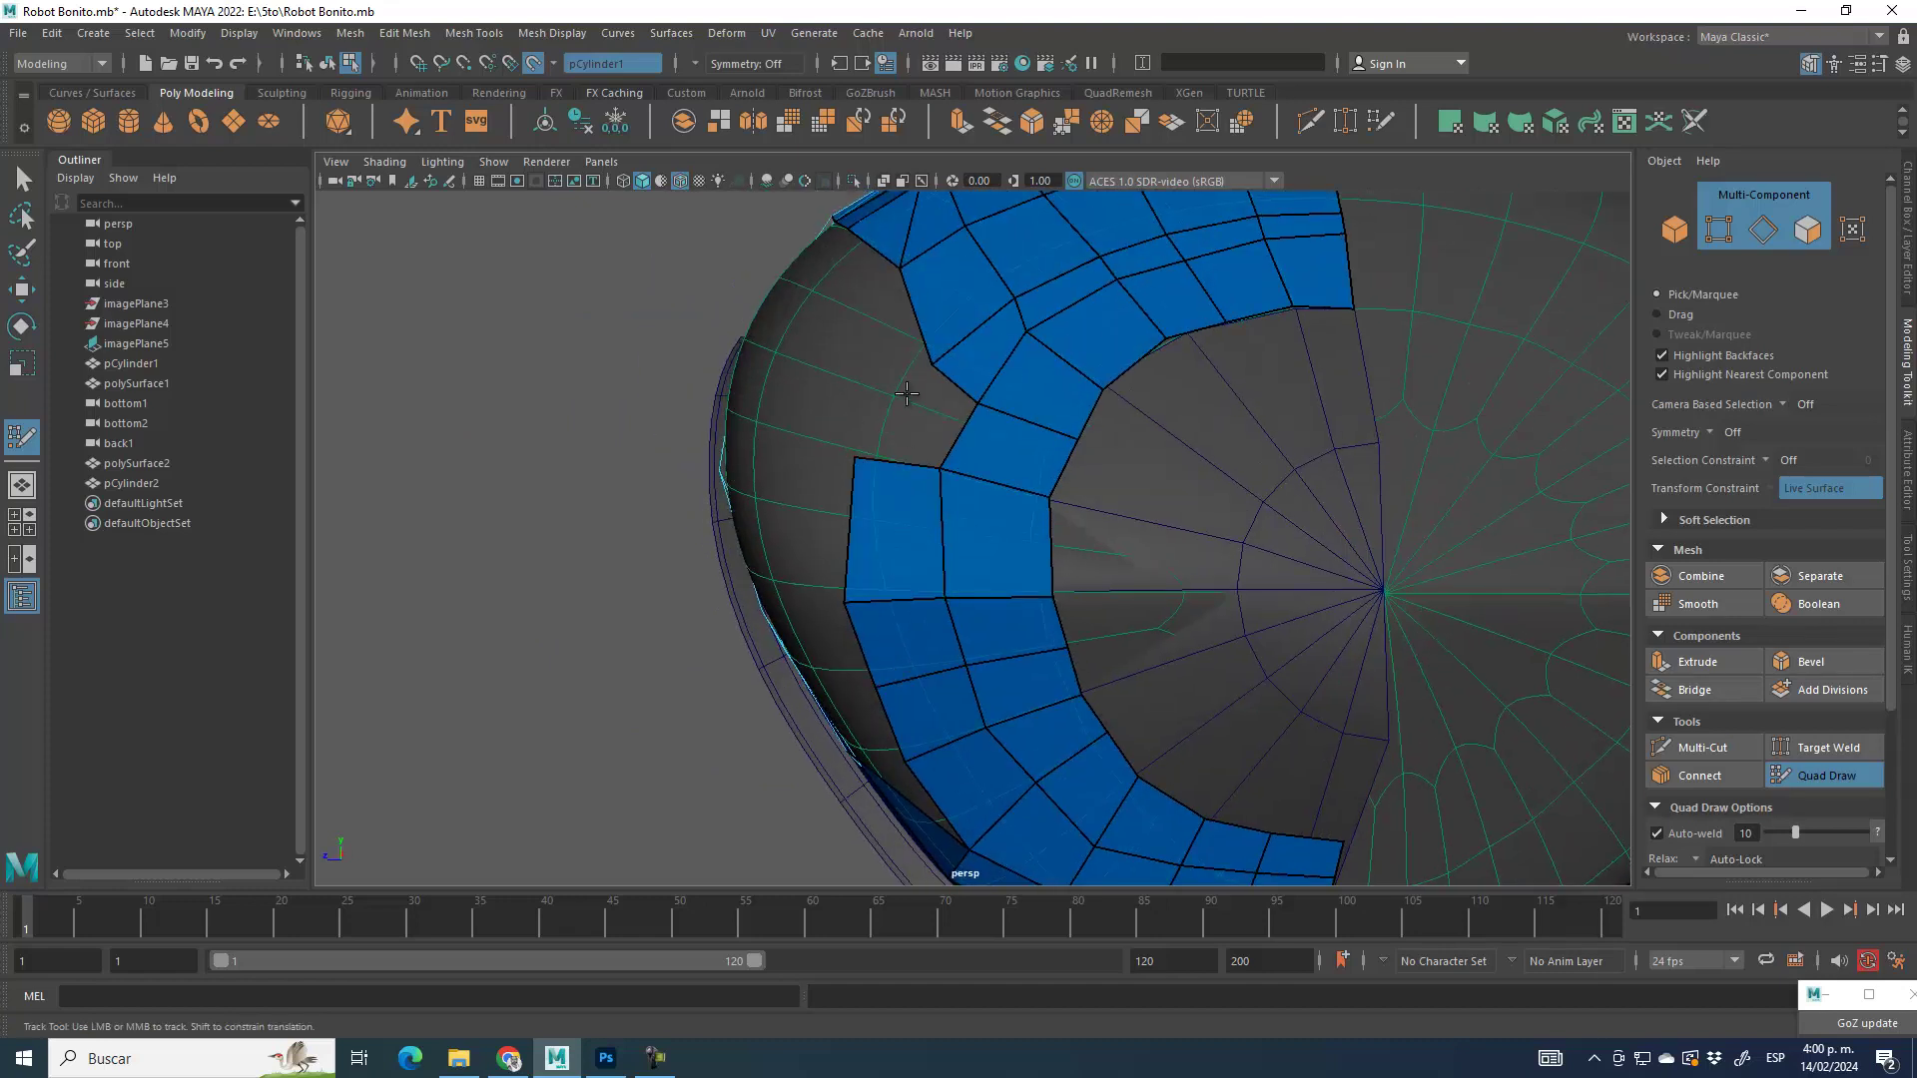
pyautogui.keyDown('shift'); pyautogui.click(917, 417); pyautogui.keyUp('shift')
# Step: Relax the vertices of the upper patch and the outer row to even out the quads around the disc
pyautogui.moveTo(916, 418)
pyautogui.keyDown('shift'); pyautogui.mouseDown()
pyautogui.moveTo(933, 364)
pyautogui.moveTo(1009, 287)
pyautogui.moveTo(1058, 293)
pyautogui.mouseUp(); pyautogui.keyUp('shift')
pyautogui.keyDown('alt'); pyautogui.moveTo(1058, 293); pyautogui.dragTo(1035, 372, button='middle'); pyautogui.keyUp('alt')
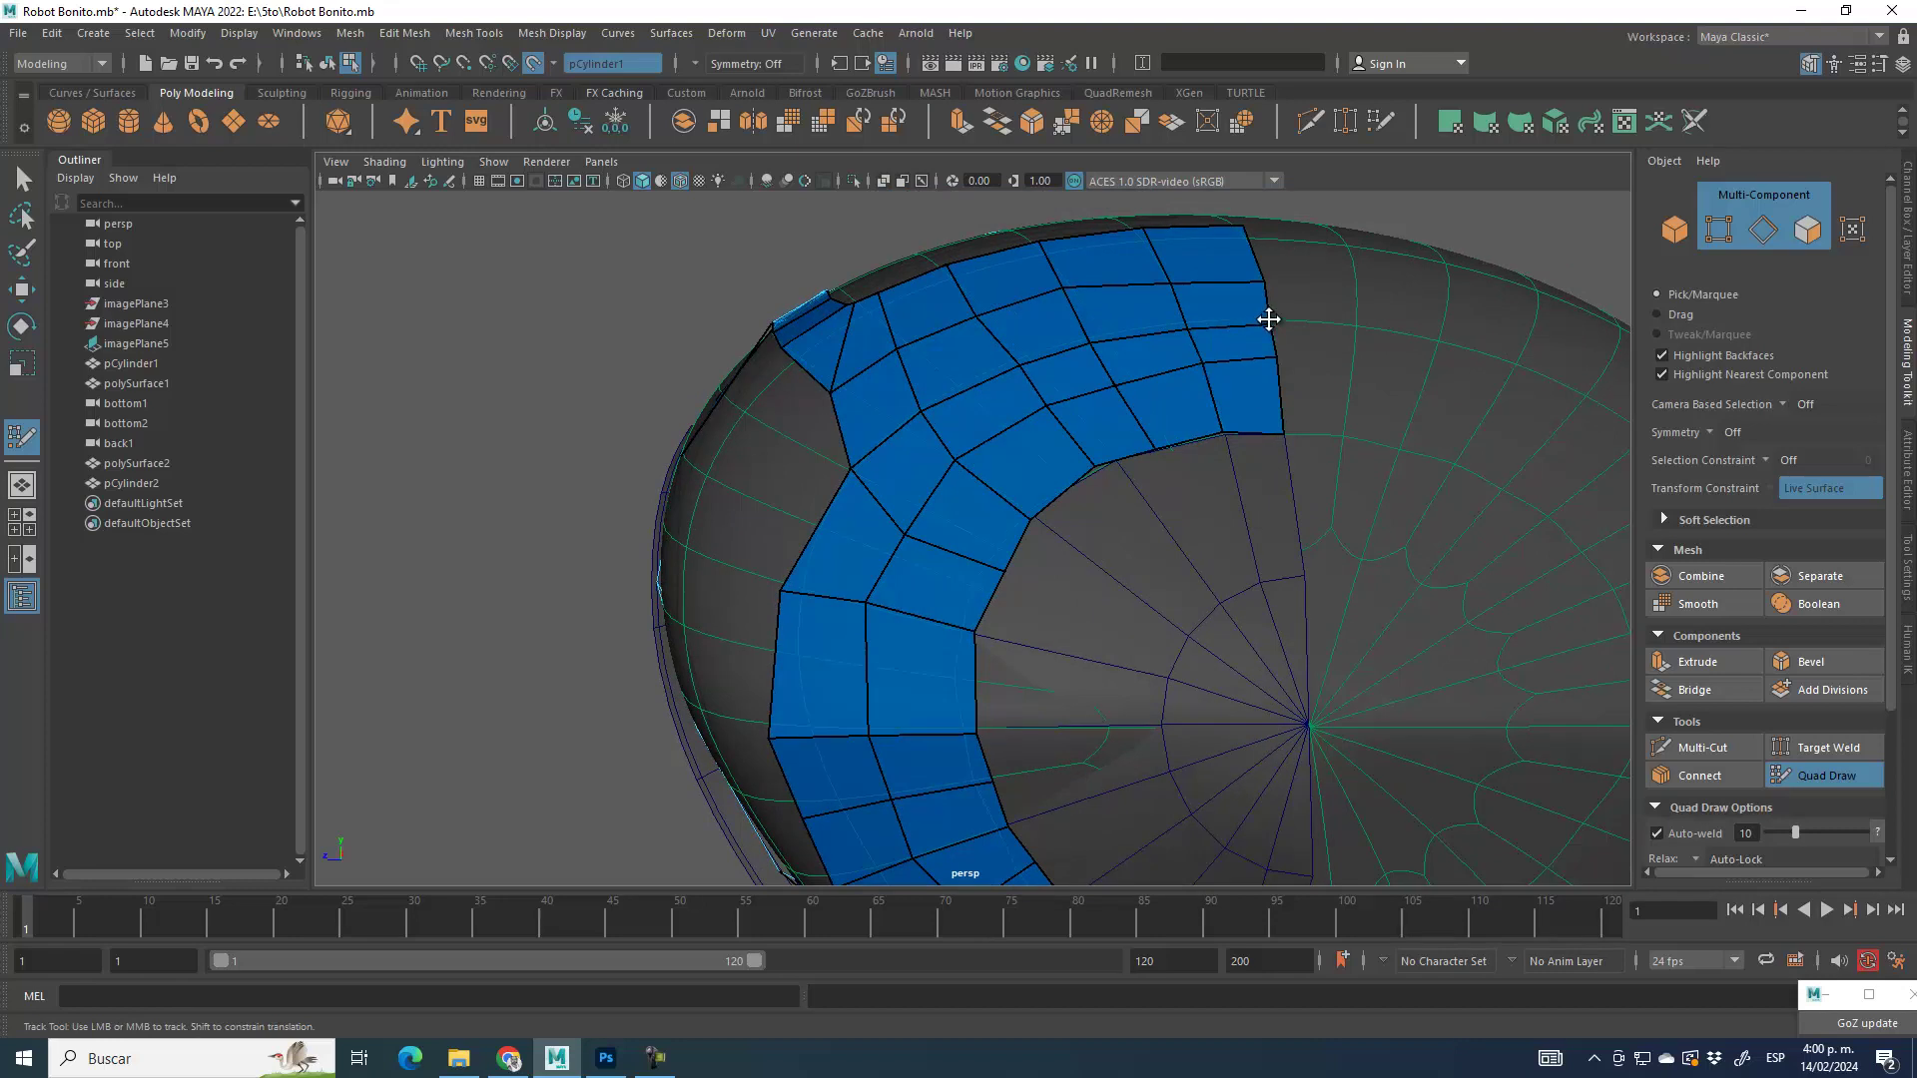
pyautogui.keyDown('shift'); pyautogui.moveTo(1052, 367); pyautogui.dragTo(980, 409); pyautogui.keyUp('shift')
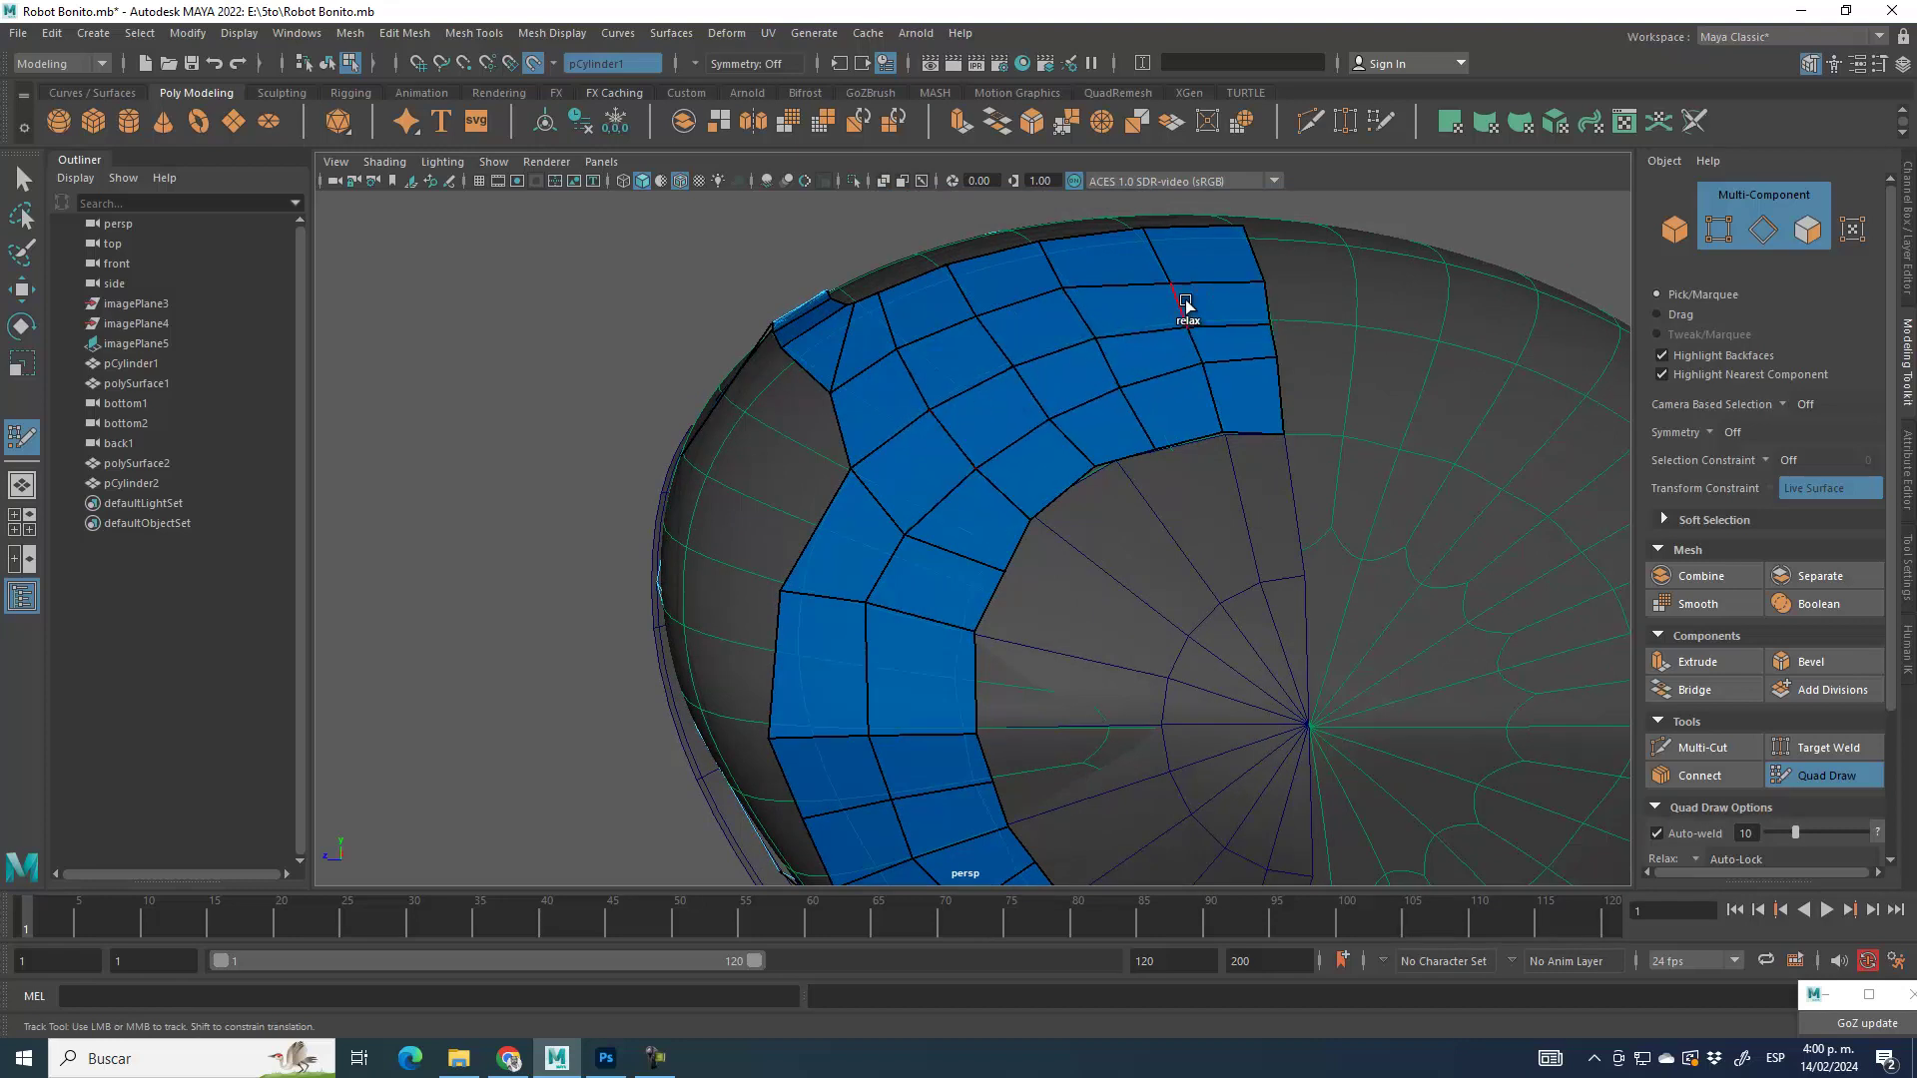
pyautogui.keyDown('alt'); pyautogui.moveTo(912, 594); pyautogui.dragTo(958, 277, button='middle'); pyautogui.keyUp('alt')
pyautogui.keyDown('shift'); pyautogui.moveTo(925, 406); pyautogui.dragTo(915, 390); pyautogui.keyUp('shift')
pyautogui.keyDown('alt'); pyautogui.moveTo(983, 386); pyautogui.dragTo(967, 529, button='middle'); pyautogui.keyUp('alt')
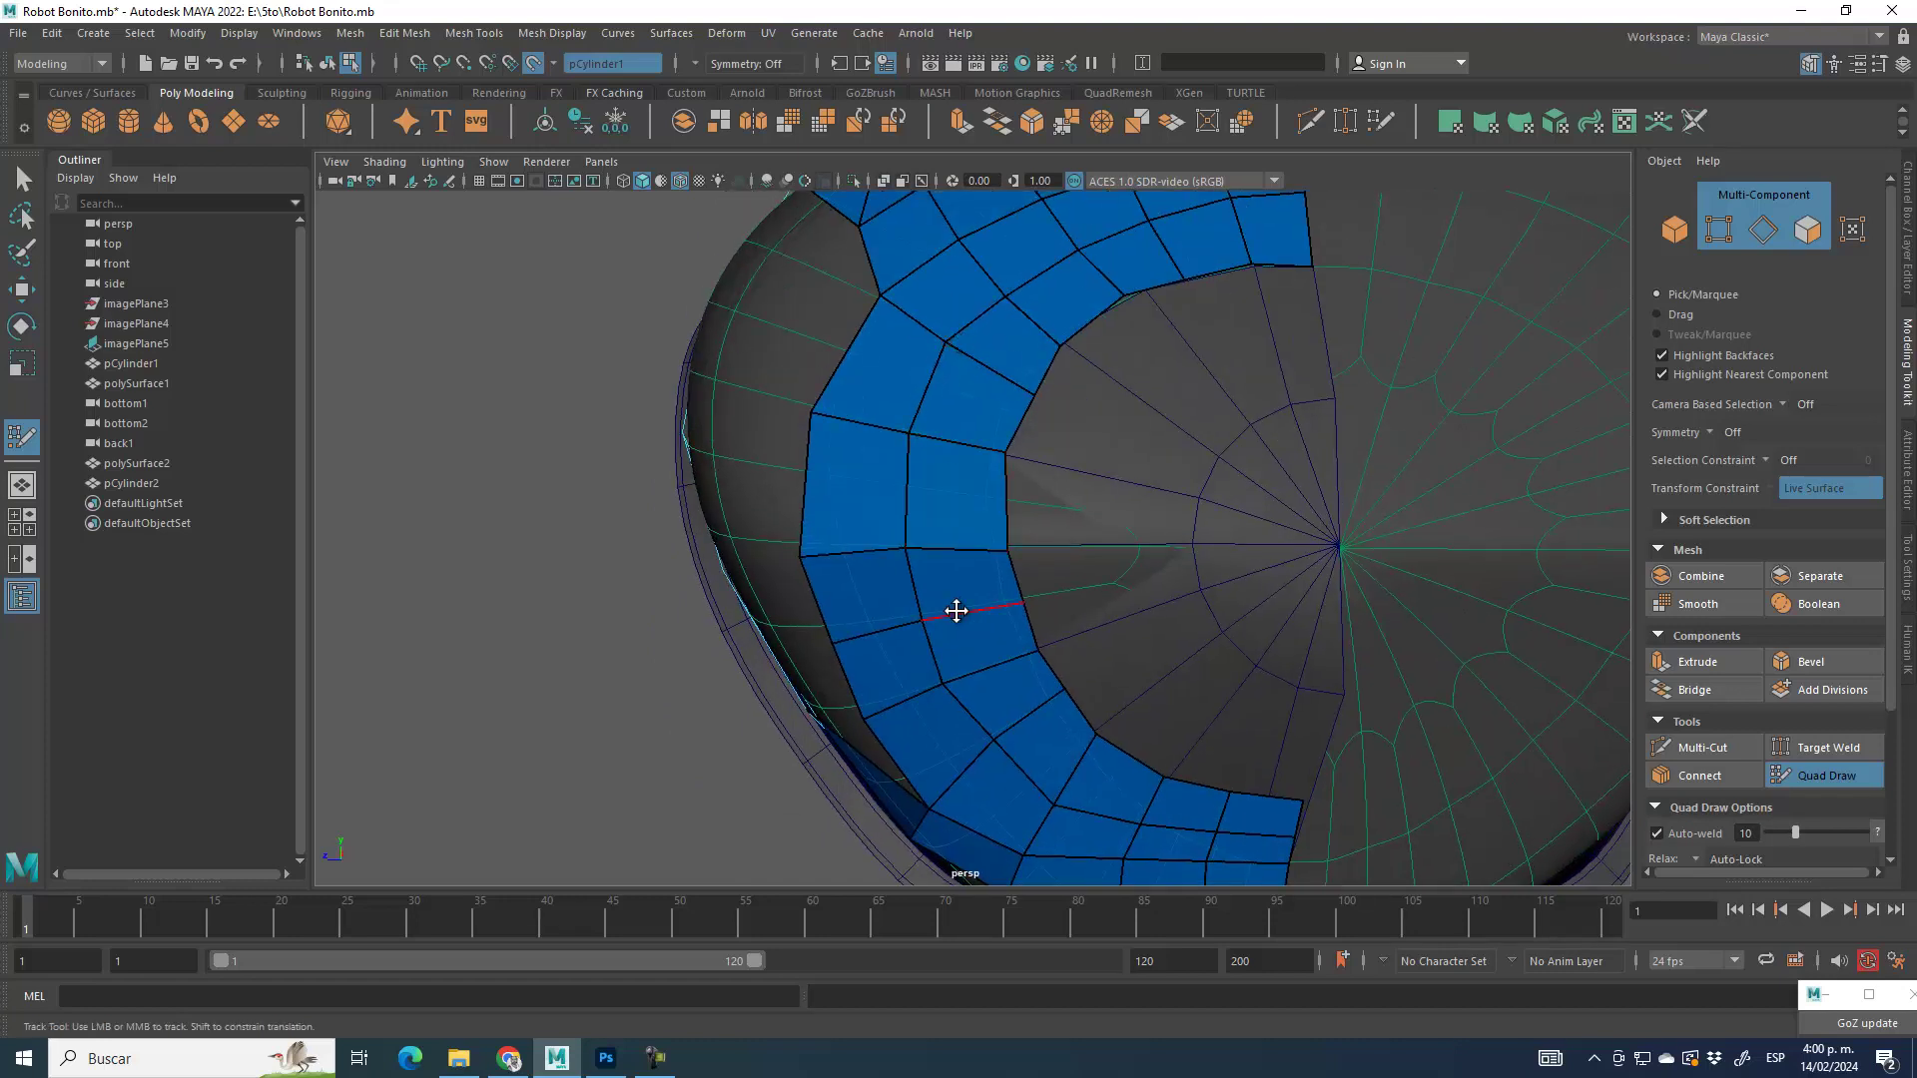
# Step: Examine the opening between the disc's ring and the side border strip from several angles
pyautogui.keyDown('alt'); pyautogui.moveTo(941, 595); pyautogui.dragTo(902, 433, button='middle'); pyautogui.keyUp('alt')
pyautogui.keyDown('alt'); pyautogui.moveTo(975, 612); pyautogui.dragTo(790, 667); pyautogui.keyUp('alt')
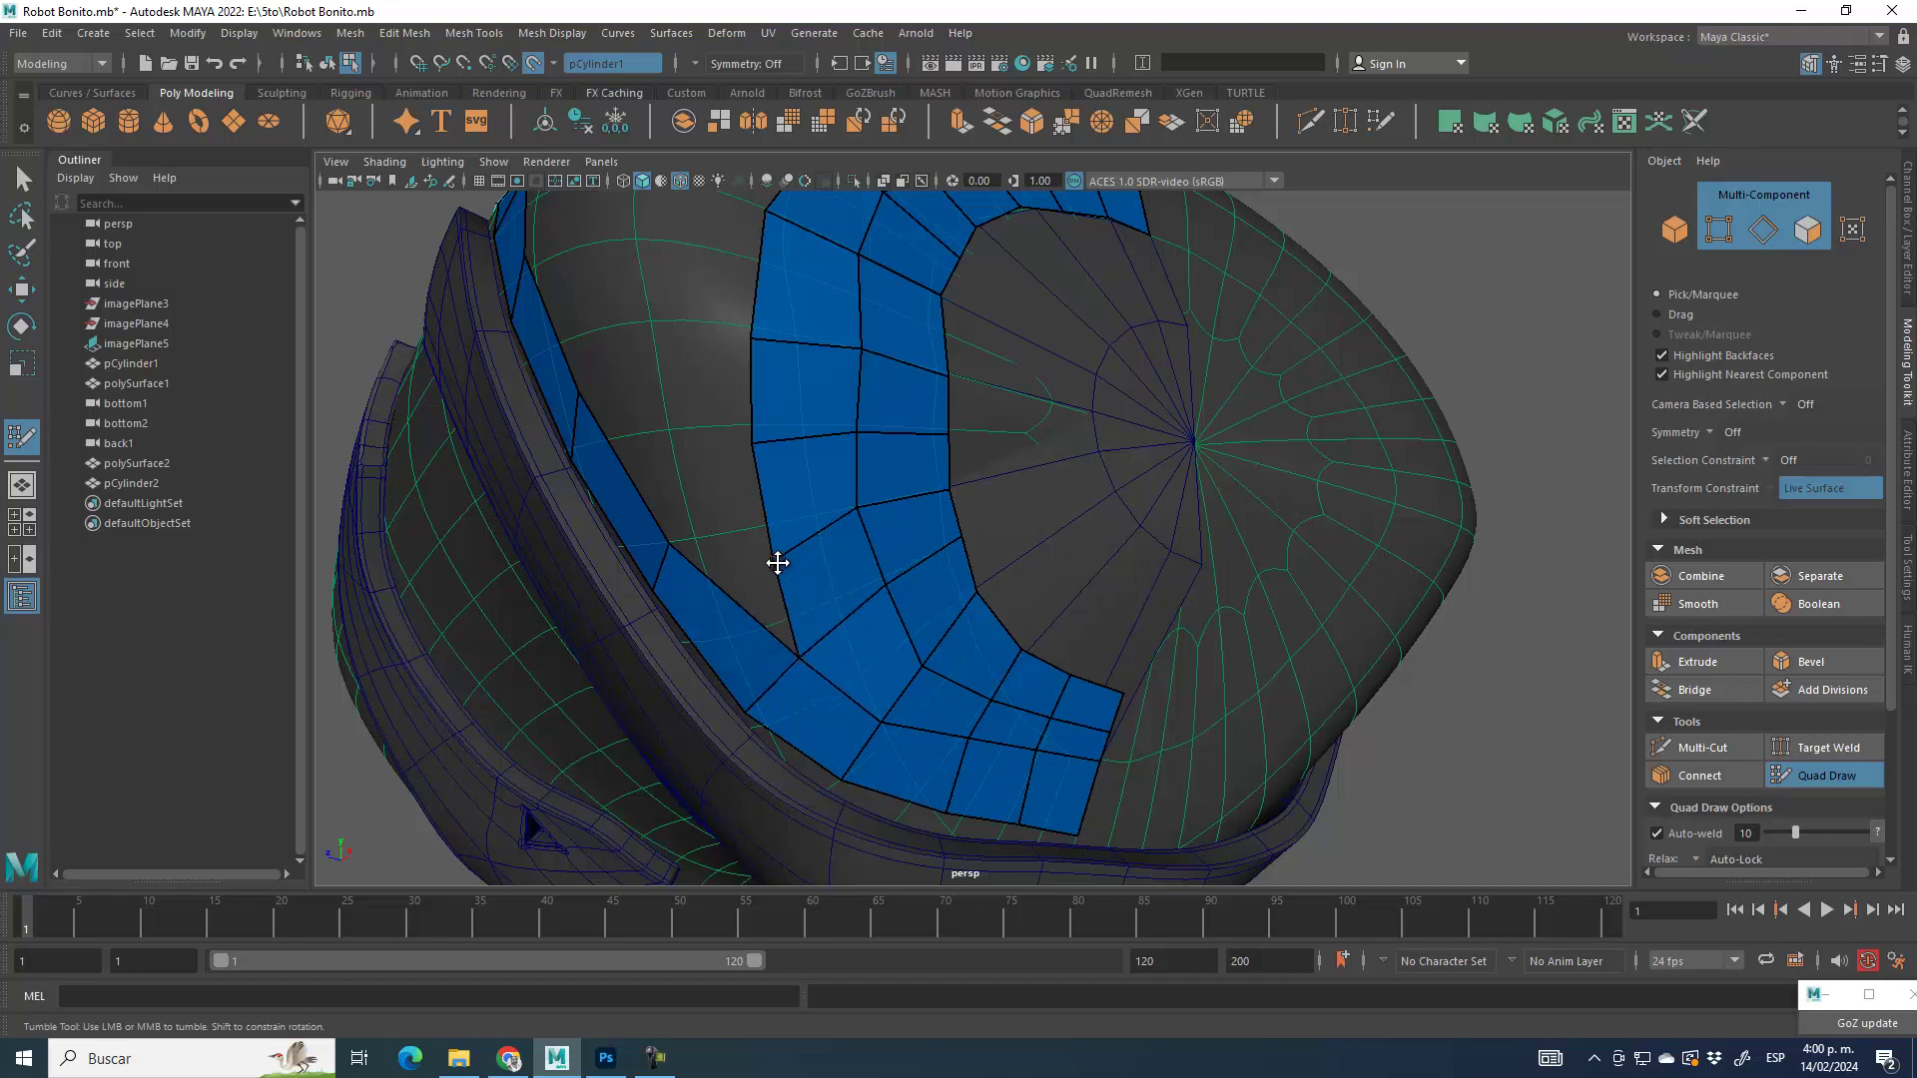
pyautogui.keyDown('alt'); pyautogui.moveTo(770, 526); pyautogui.dragTo(866, 635); pyautogui.keyUp('alt')
pyautogui.moveTo(866, 635)
pyautogui.keyDown('alt'); pyautogui.mouseDown(button='right')
pyautogui.moveTo(710, 590)
pyautogui.moveTo(904, 424)
pyautogui.mouseUp(button='right'); pyautogui.keyUp('alt')
pyautogui.keyDown('alt'); pyautogui.moveTo(904, 424); pyautogui.dragTo(699, 534); pyautogui.keyUp('alt')
pyautogui.keyDown('alt'); pyautogui.moveTo(998, 562); pyautogui.dragTo(778, 495); pyautogui.keyUp('alt')
pyautogui.keyDown('alt'); pyautogui.moveTo(817, 395); pyautogui.dragTo(829, 454); pyautogui.keyUp('alt')
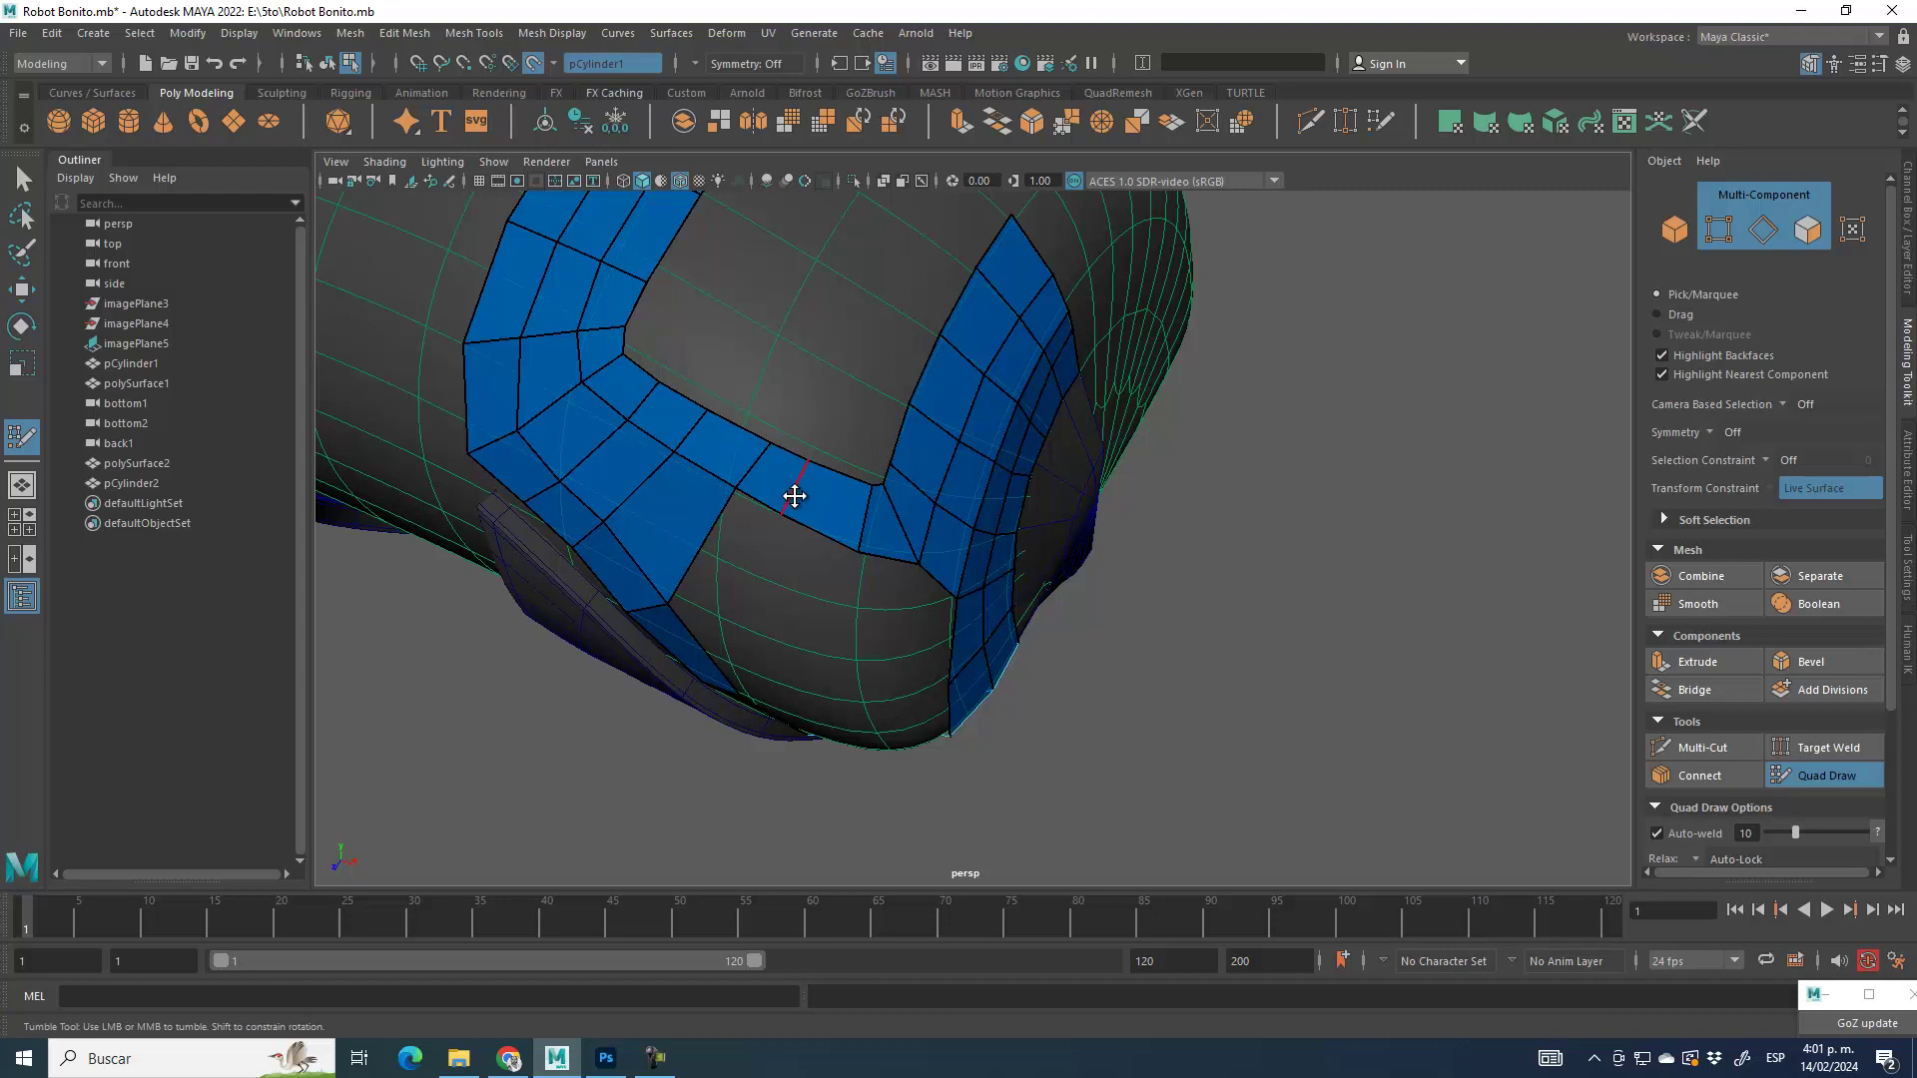
pyautogui.keyDown('alt'); pyautogui.moveTo(807, 502); pyautogui.dragTo(855, 534); pyautogui.keyUp('alt')
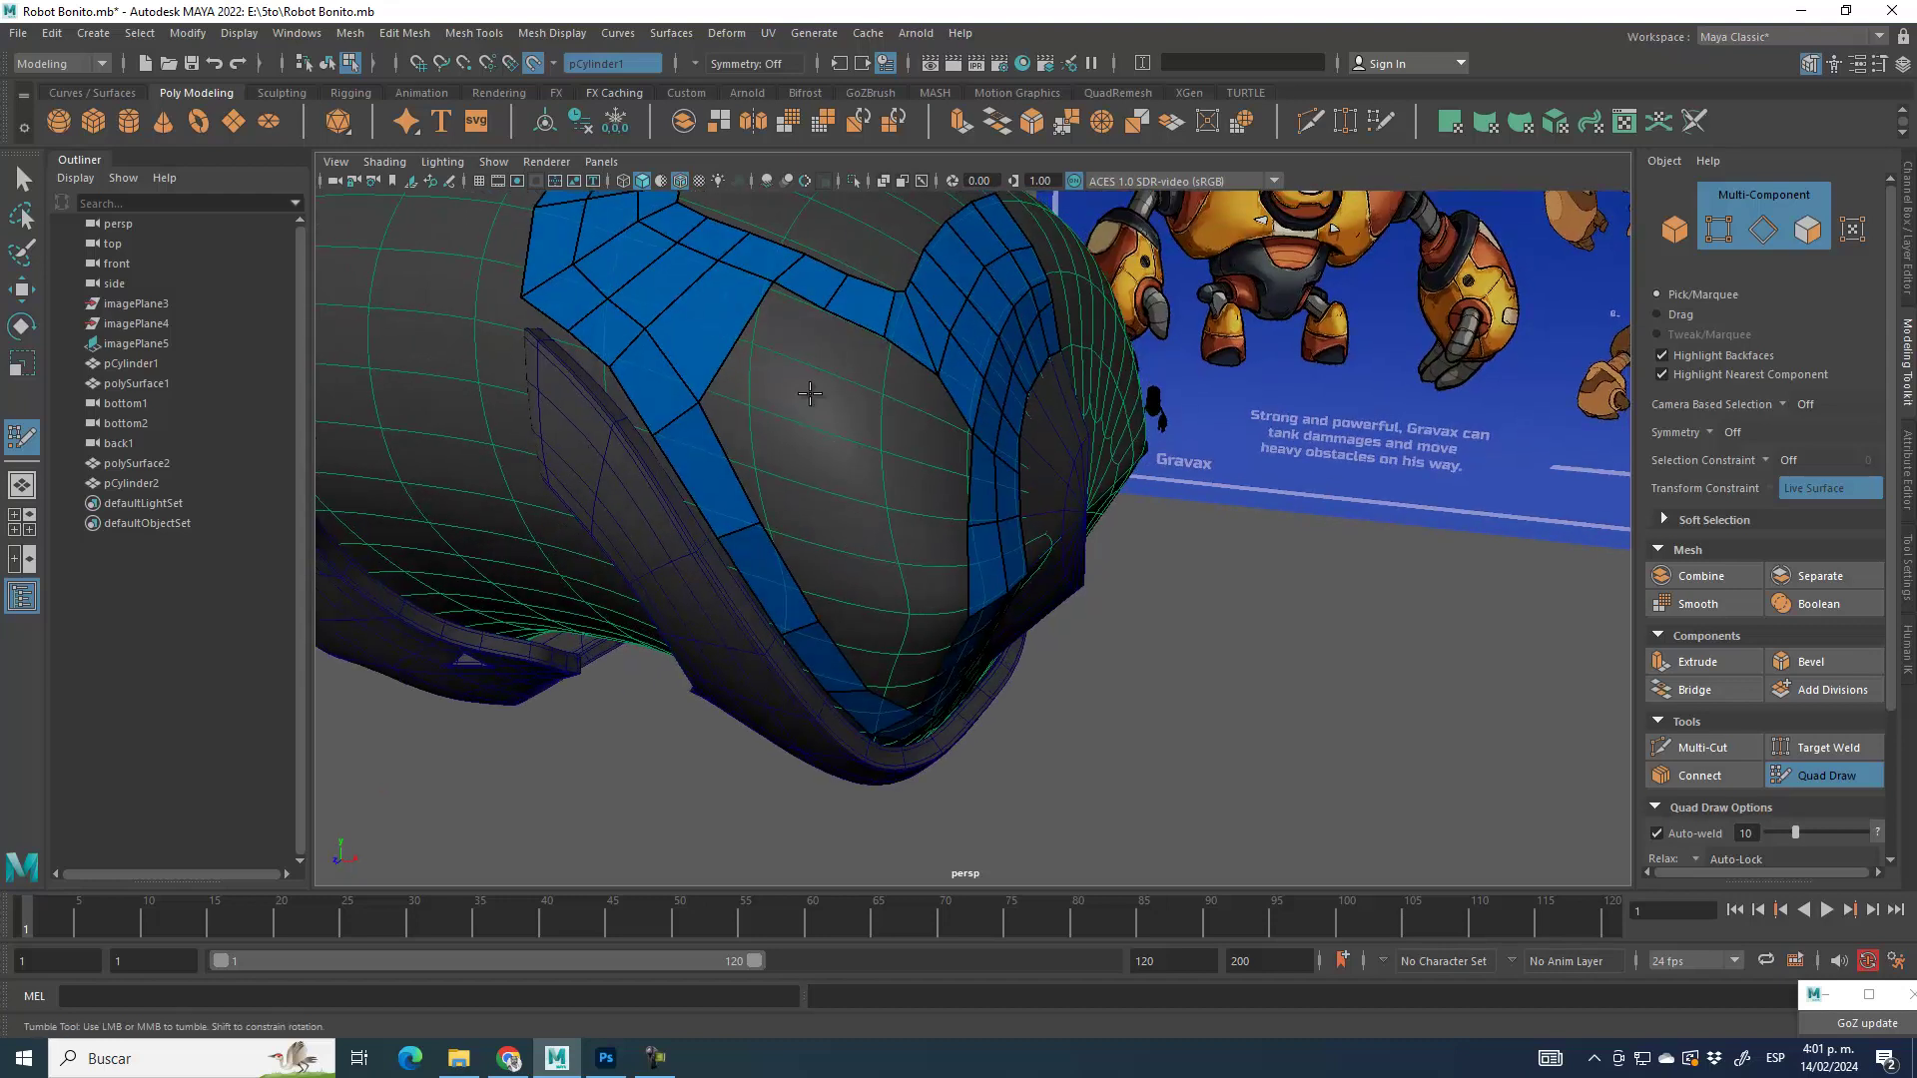
# Step: Fill a row of quads down the inner edge of the side border strip, inserting an edge loop across the strip
pyautogui.keyDown('alt'); pyautogui.moveTo(856, 454); pyautogui.dragTo(845, 540, button='middle'); pyautogui.keyUp('alt')
pyautogui.keyDown('alt'); pyautogui.moveTo(833, 556); pyautogui.dragTo(811, 399); pyautogui.keyUp('alt')
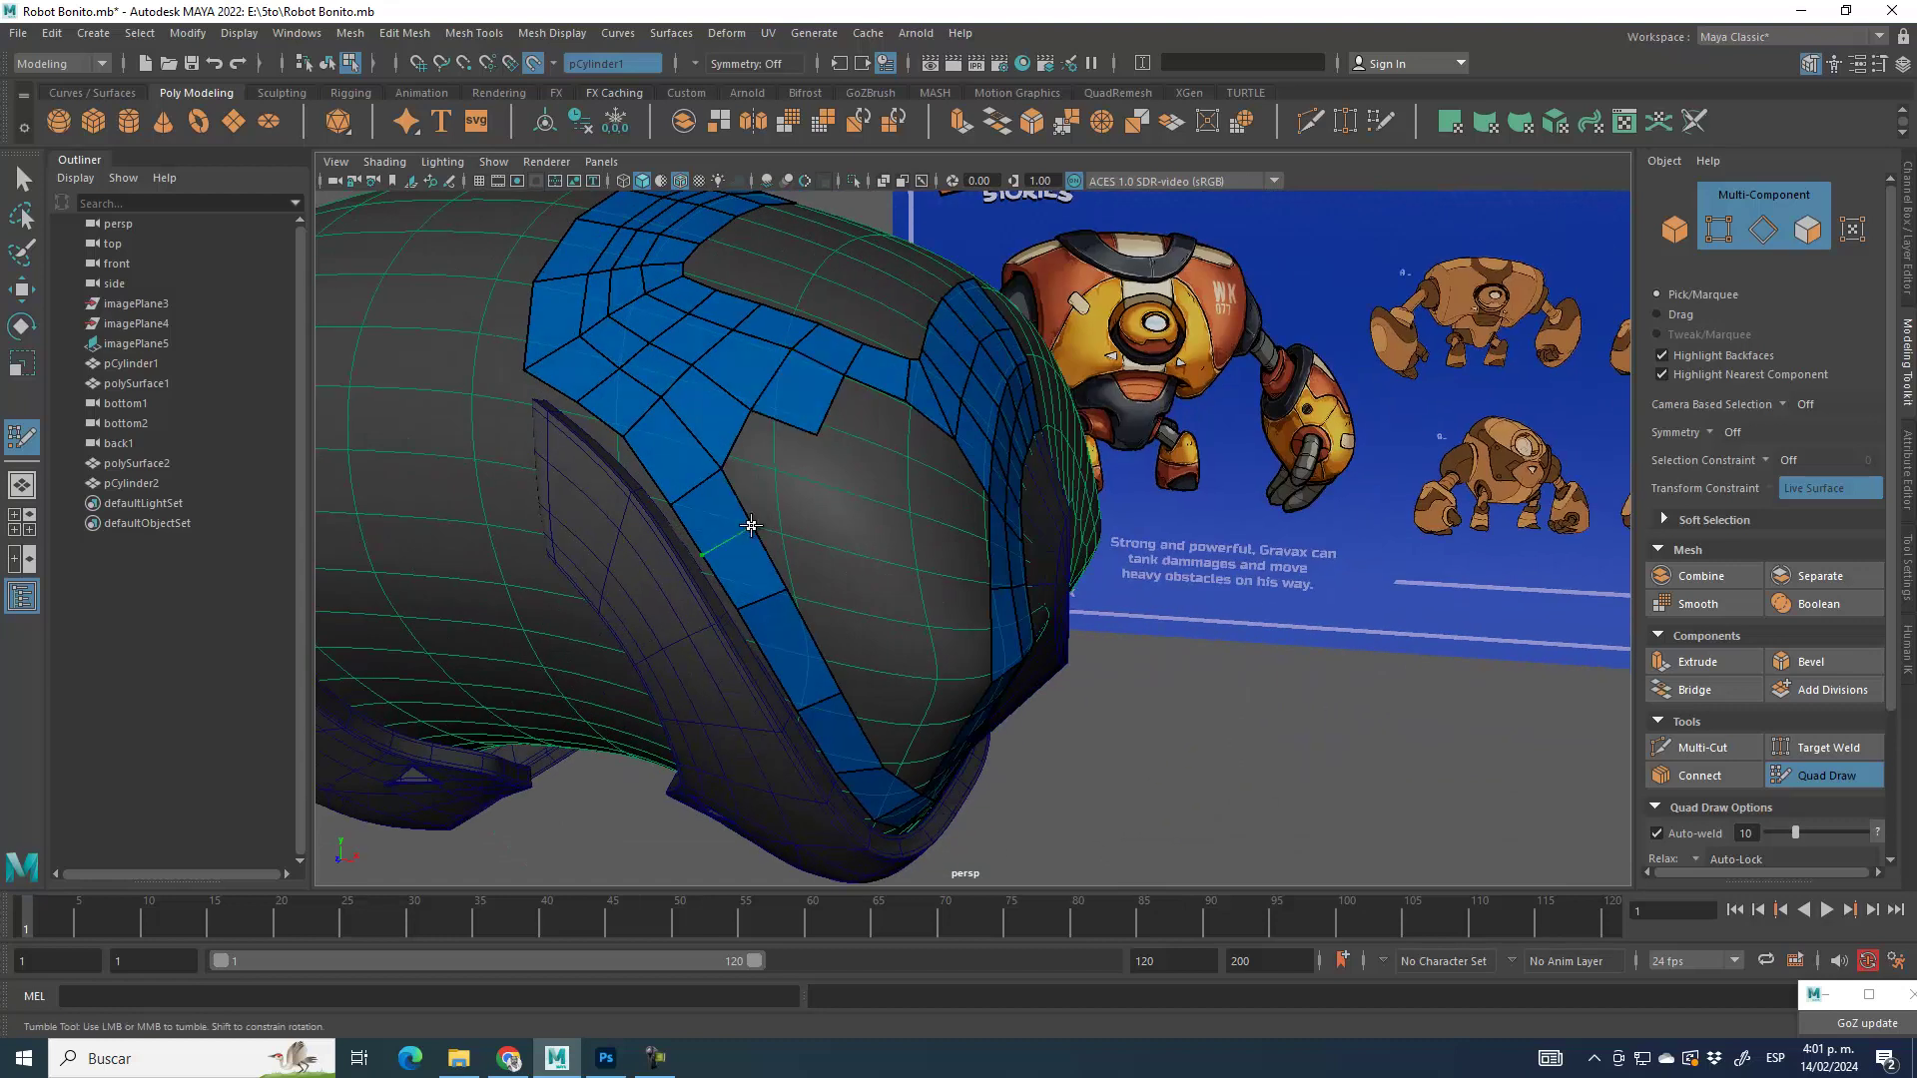
pyautogui.keyDown('alt'); pyautogui.moveTo(784, 463); pyautogui.dragTo(799, 484); pyautogui.keyUp('alt')
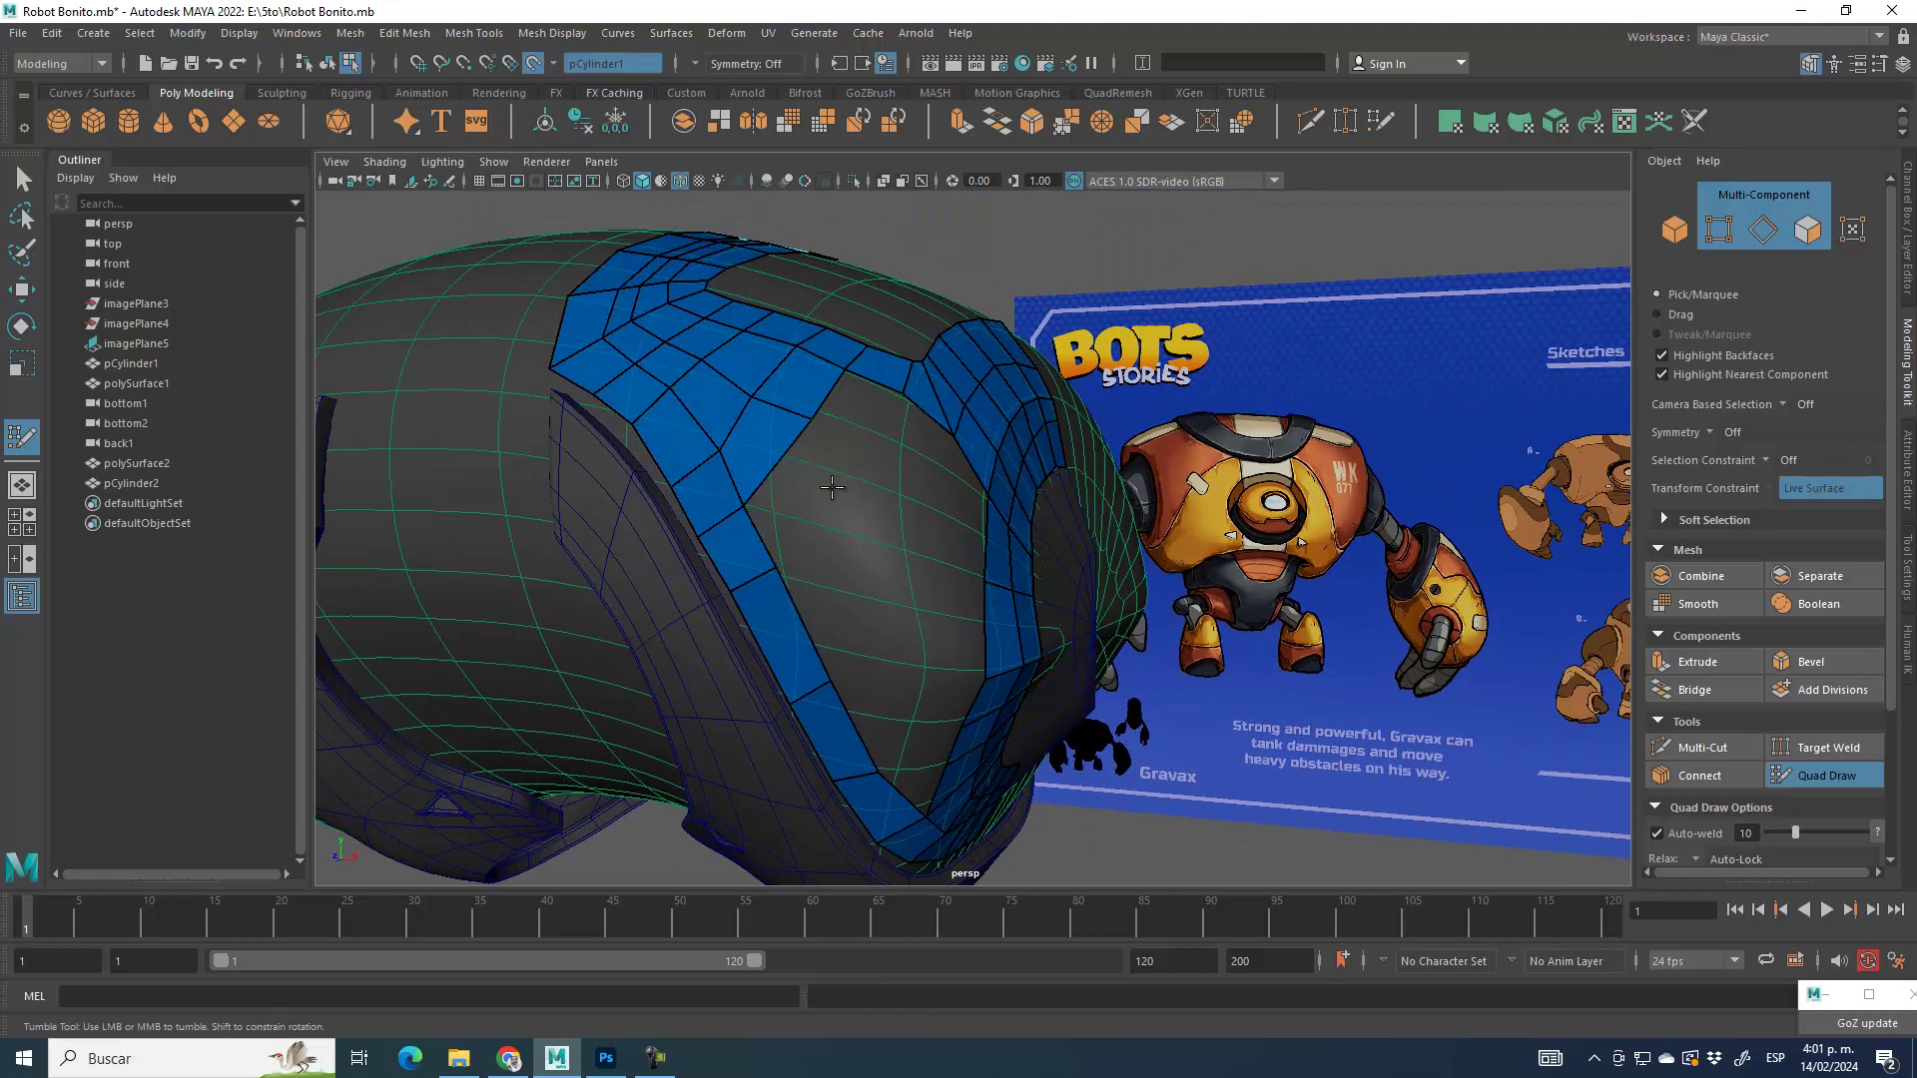
pyautogui.keyDown('alt'); pyautogui.moveTo(822, 520); pyautogui.dragTo(892, 591); pyautogui.keyUp('alt')
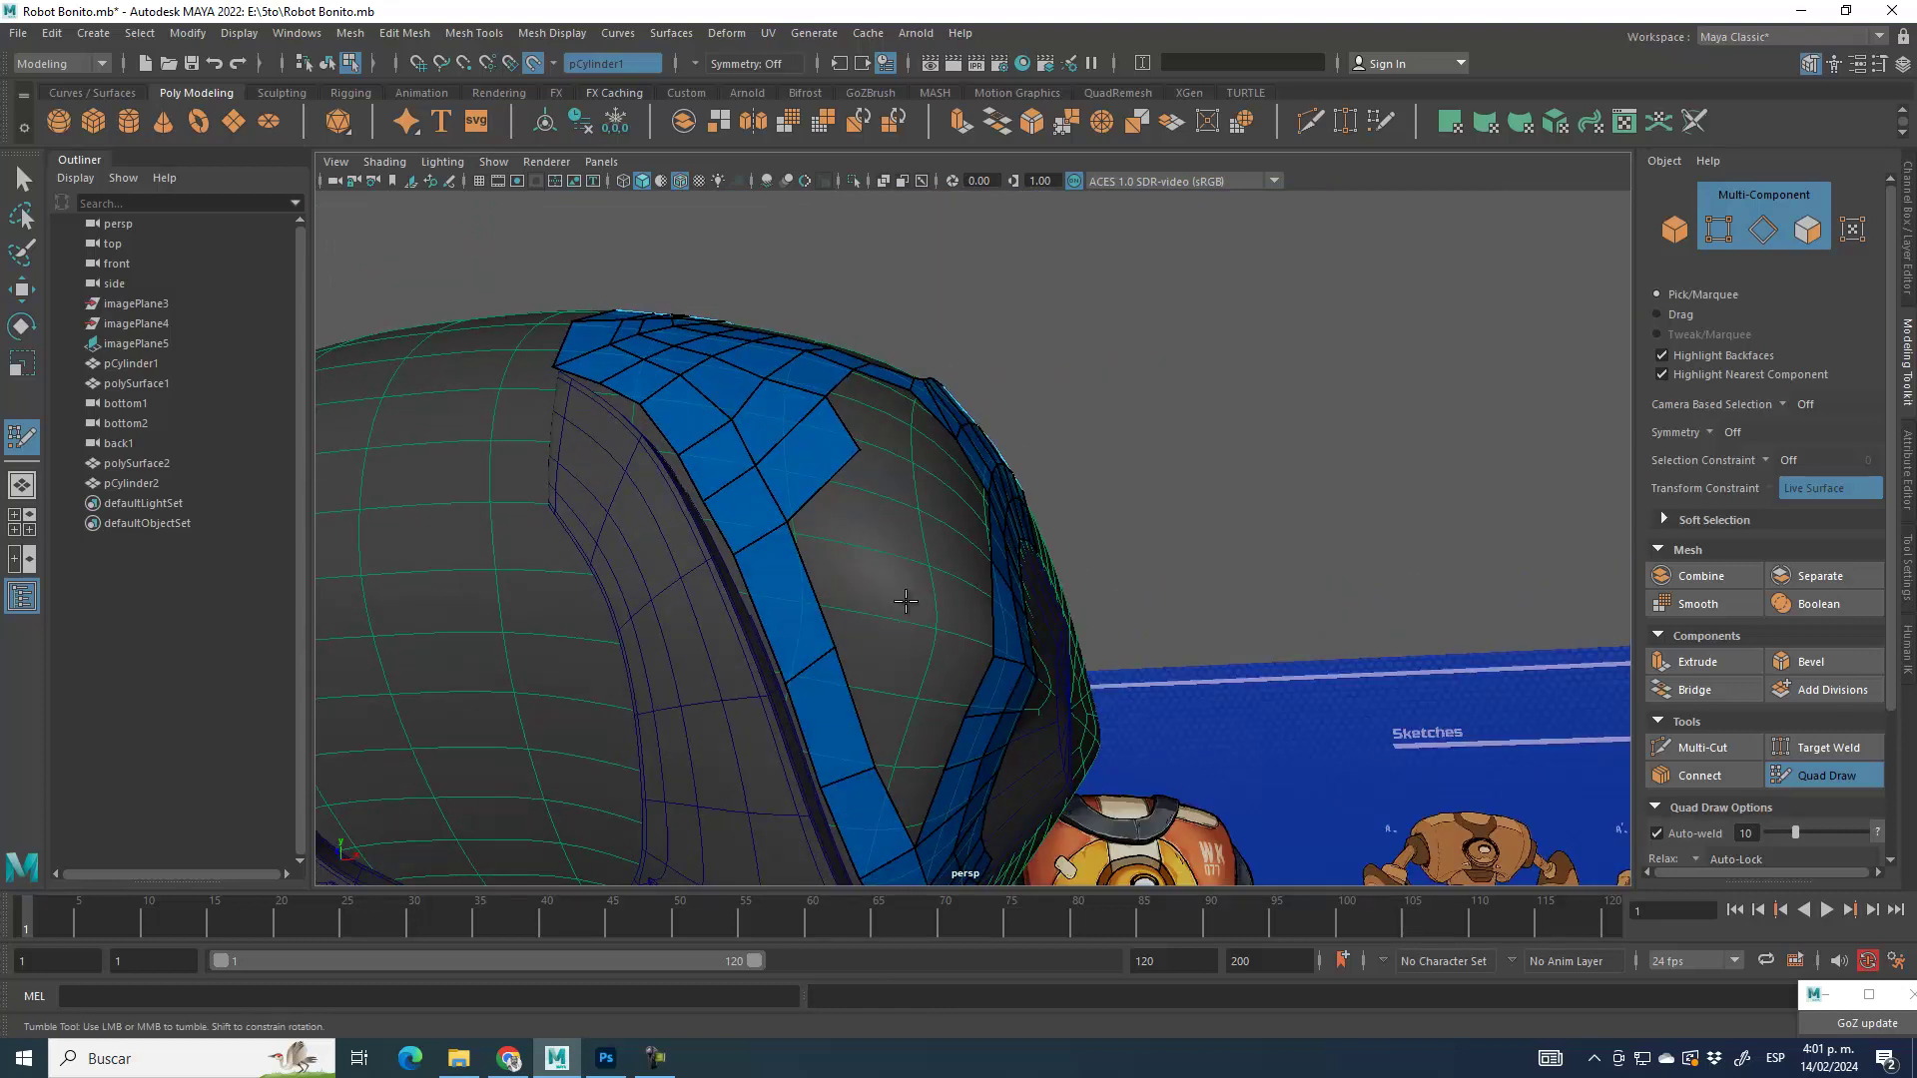
pyautogui.keyDown('shift'); pyautogui.click(837, 552); pyautogui.keyUp('shift')
pyautogui.keyDown('ctrl'); pyautogui.click(816, 580); pyautogui.keyUp('ctrl')
pyautogui.keyDown('alt'); pyautogui.moveTo(929, 702); pyautogui.dragTo(840, 498, button='middle'); pyautogui.keyUp('alt')
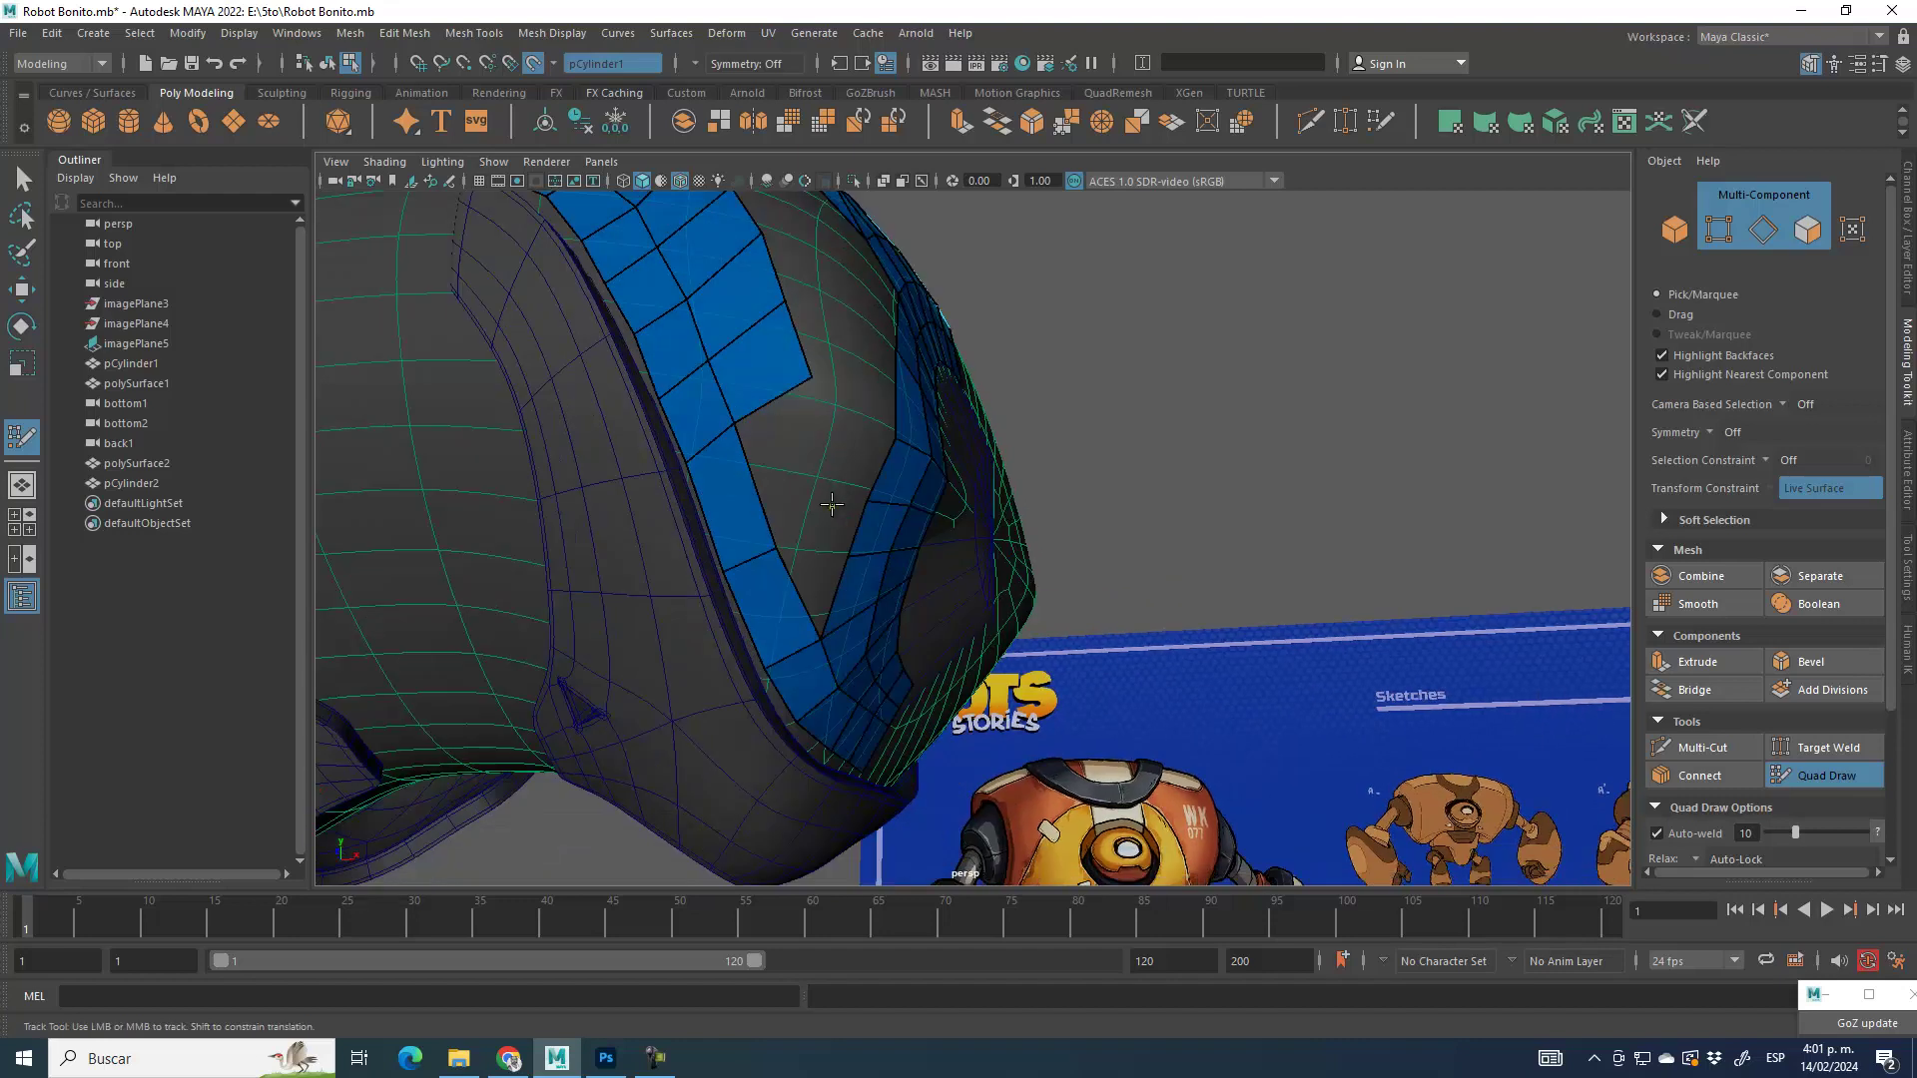
pyautogui.keyDown('shift'); pyautogui.click(774, 463); pyautogui.keyUp('shift')
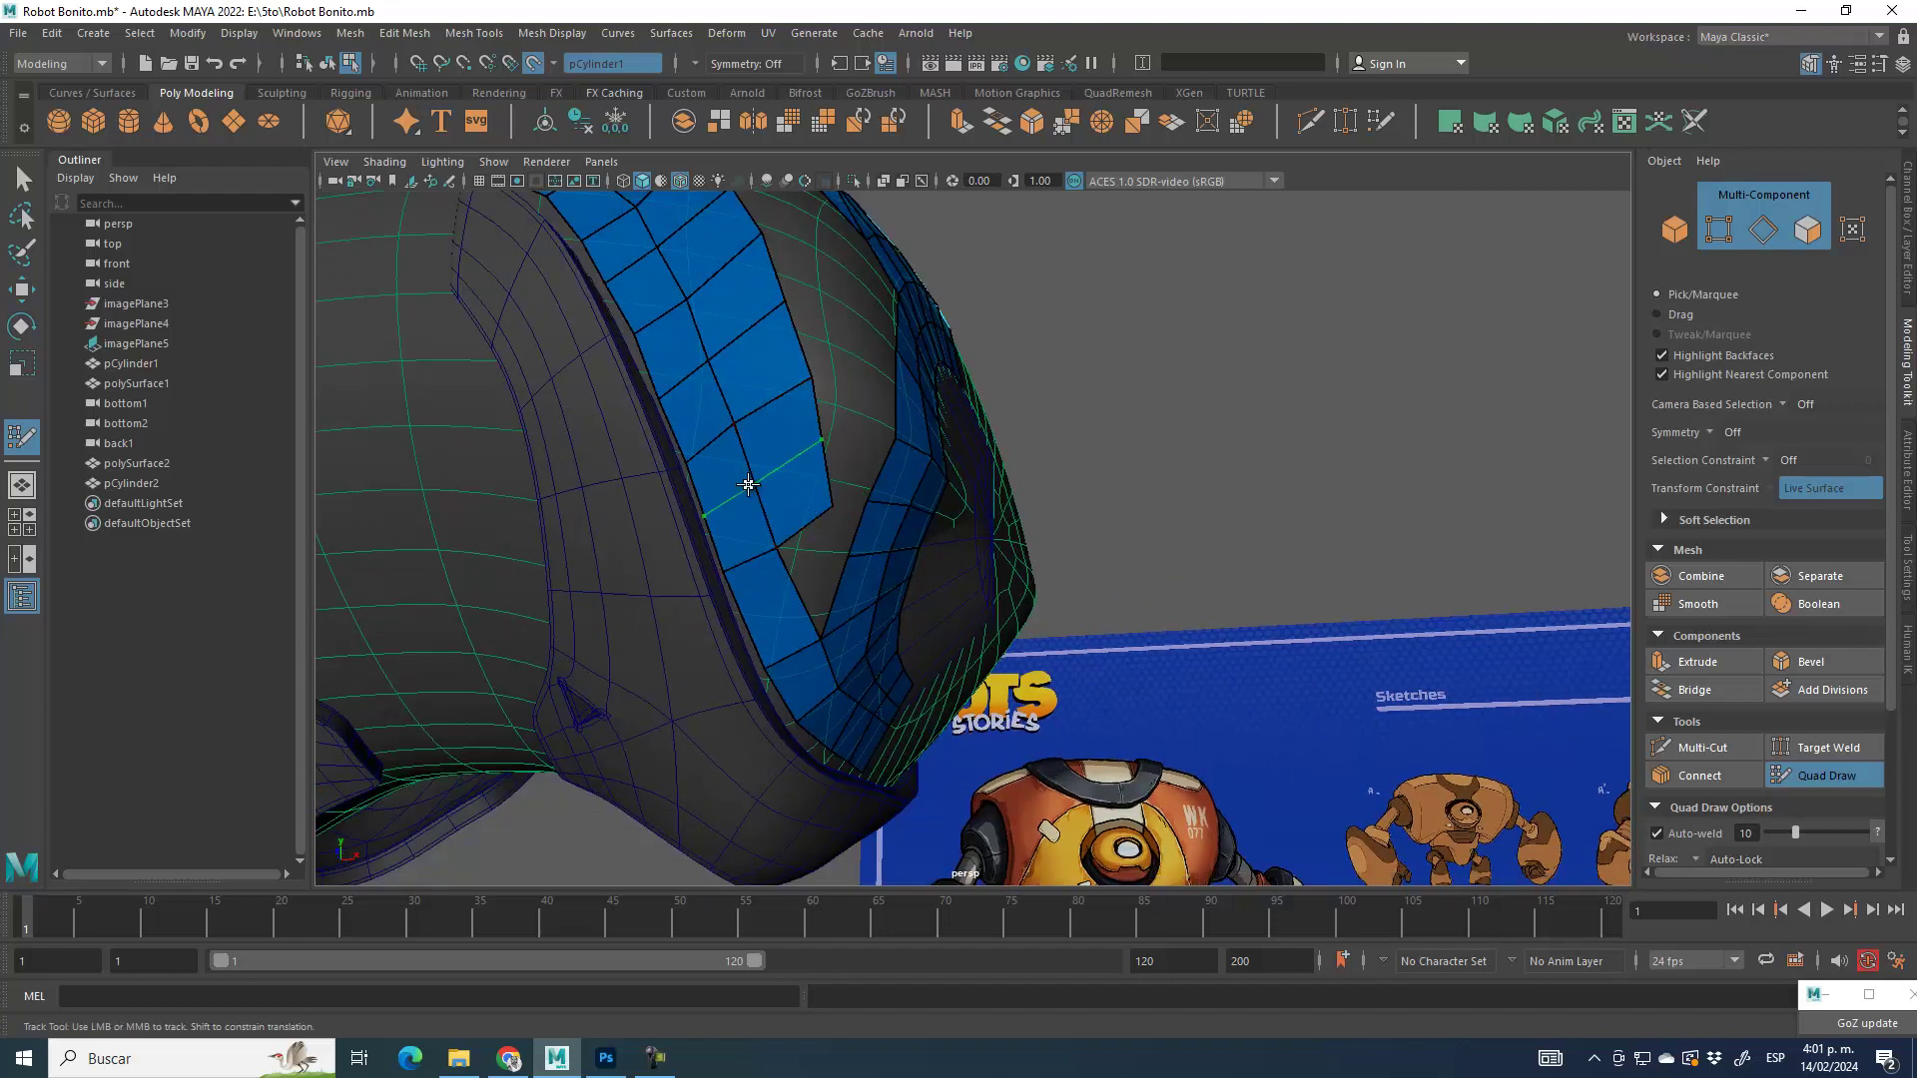
# Step: Fill the quad at the lower end of the new row and adjust its vertices beside the ring
pyautogui.scroll(8, 748, 484)
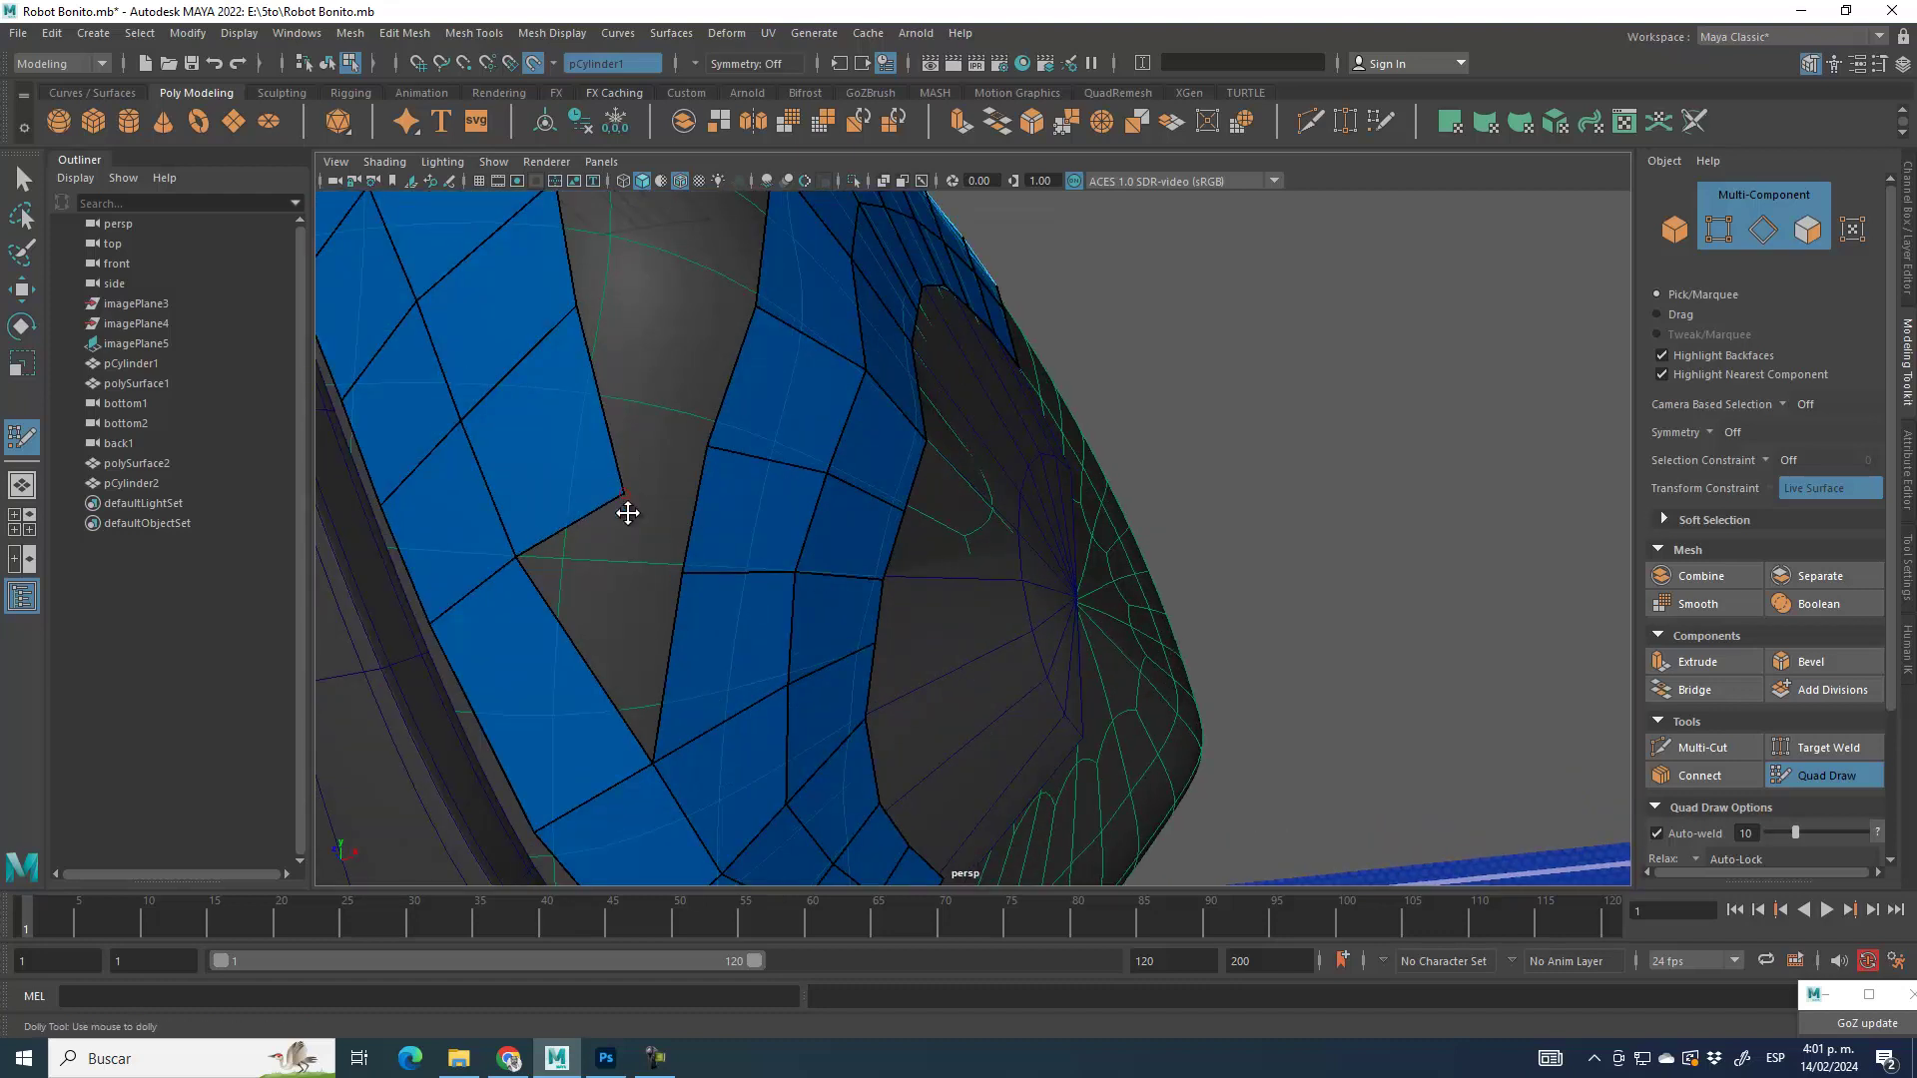
pyautogui.keyDown('shift'); pyautogui.click(624, 595); pyautogui.keyUp('shift')
pyautogui.moveTo(626, 494); pyautogui.dragTo(627, 467)
pyautogui.moveTo(652, 762)
pyautogui.mouseDown()
pyautogui.moveTo(668, 612)
pyautogui.moveTo(758, 556)
pyautogui.moveTo(774, 488)
pyautogui.moveTo(831, 487)
pyautogui.moveTo(770, 470)
pyautogui.moveTo(822, 483)
pyautogui.moveTo(870, 659)
pyautogui.mouseUp()
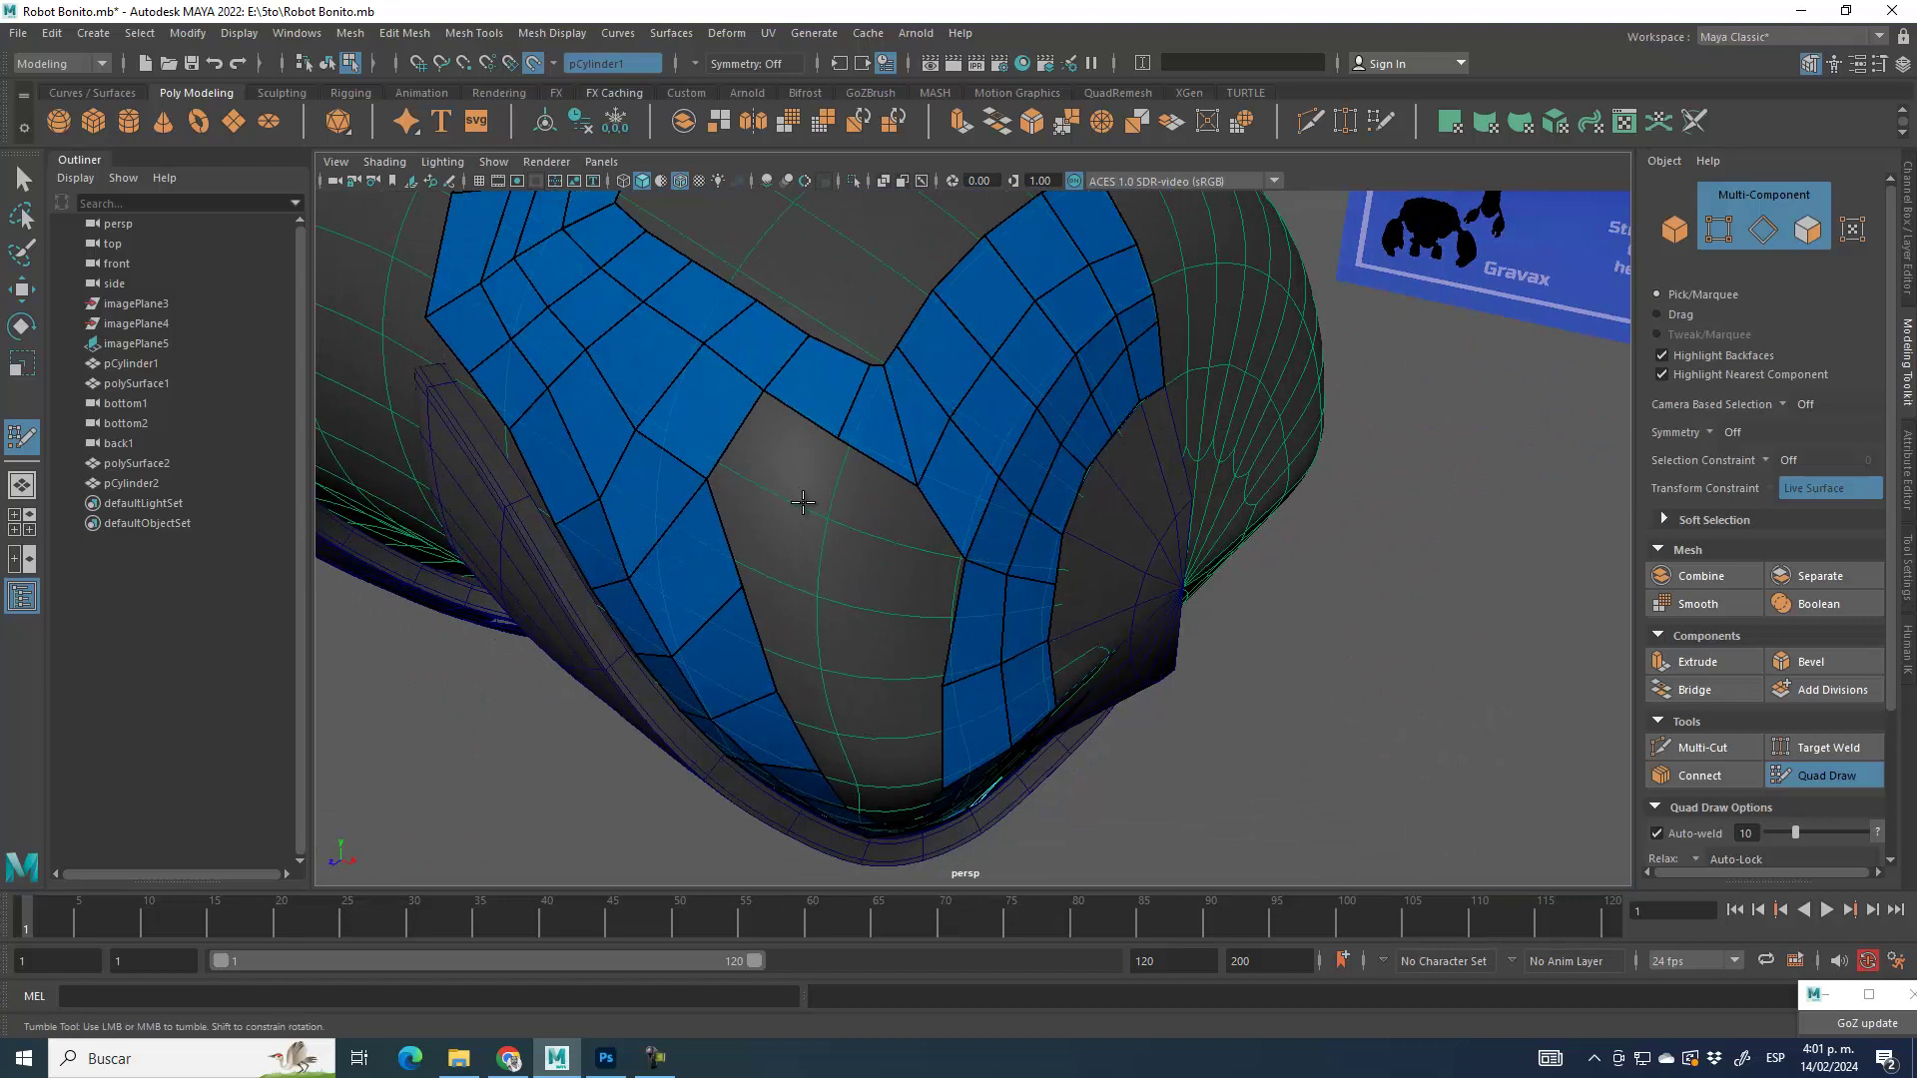
# Step: Fill two quads along the opening's upper edge, extending the row towards the disc's ring
pyautogui.moveTo(802, 548)
pyautogui.keyDown('alt'); pyautogui.mouseDown()
pyautogui.moveTo(950, 569)
pyautogui.moveTo(807, 516)
pyautogui.mouseUp(); pyautogui.keyUp('alt')
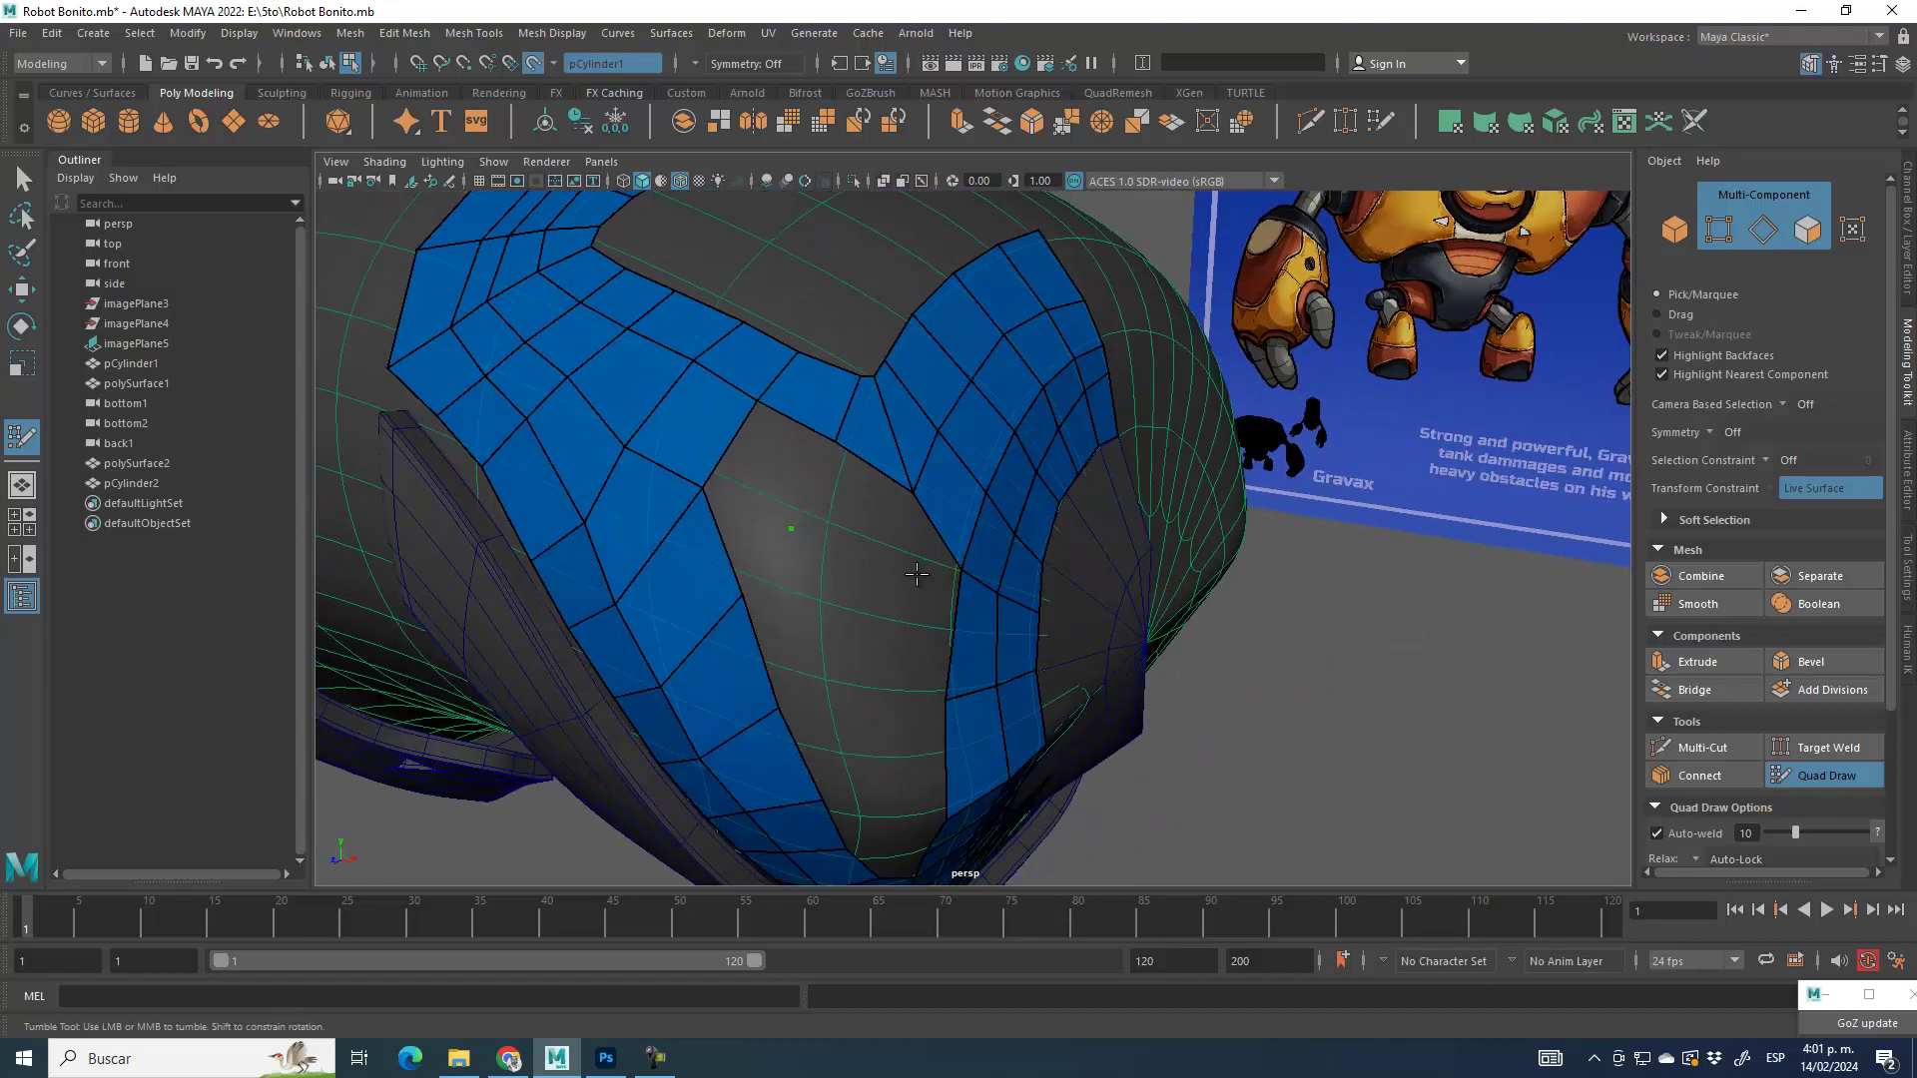
pyautogui.moveTo(891, 630)
pyautogui.keyDown('alt'); pyautogui.mouseDown()
pyautogui.moveTo(820, 611)
pyautogui.moveTo(877, 578)
pyautogui.moveTo(928, 580)
pyautogui.mouseUp(); pyautogui.keyUp('alt')
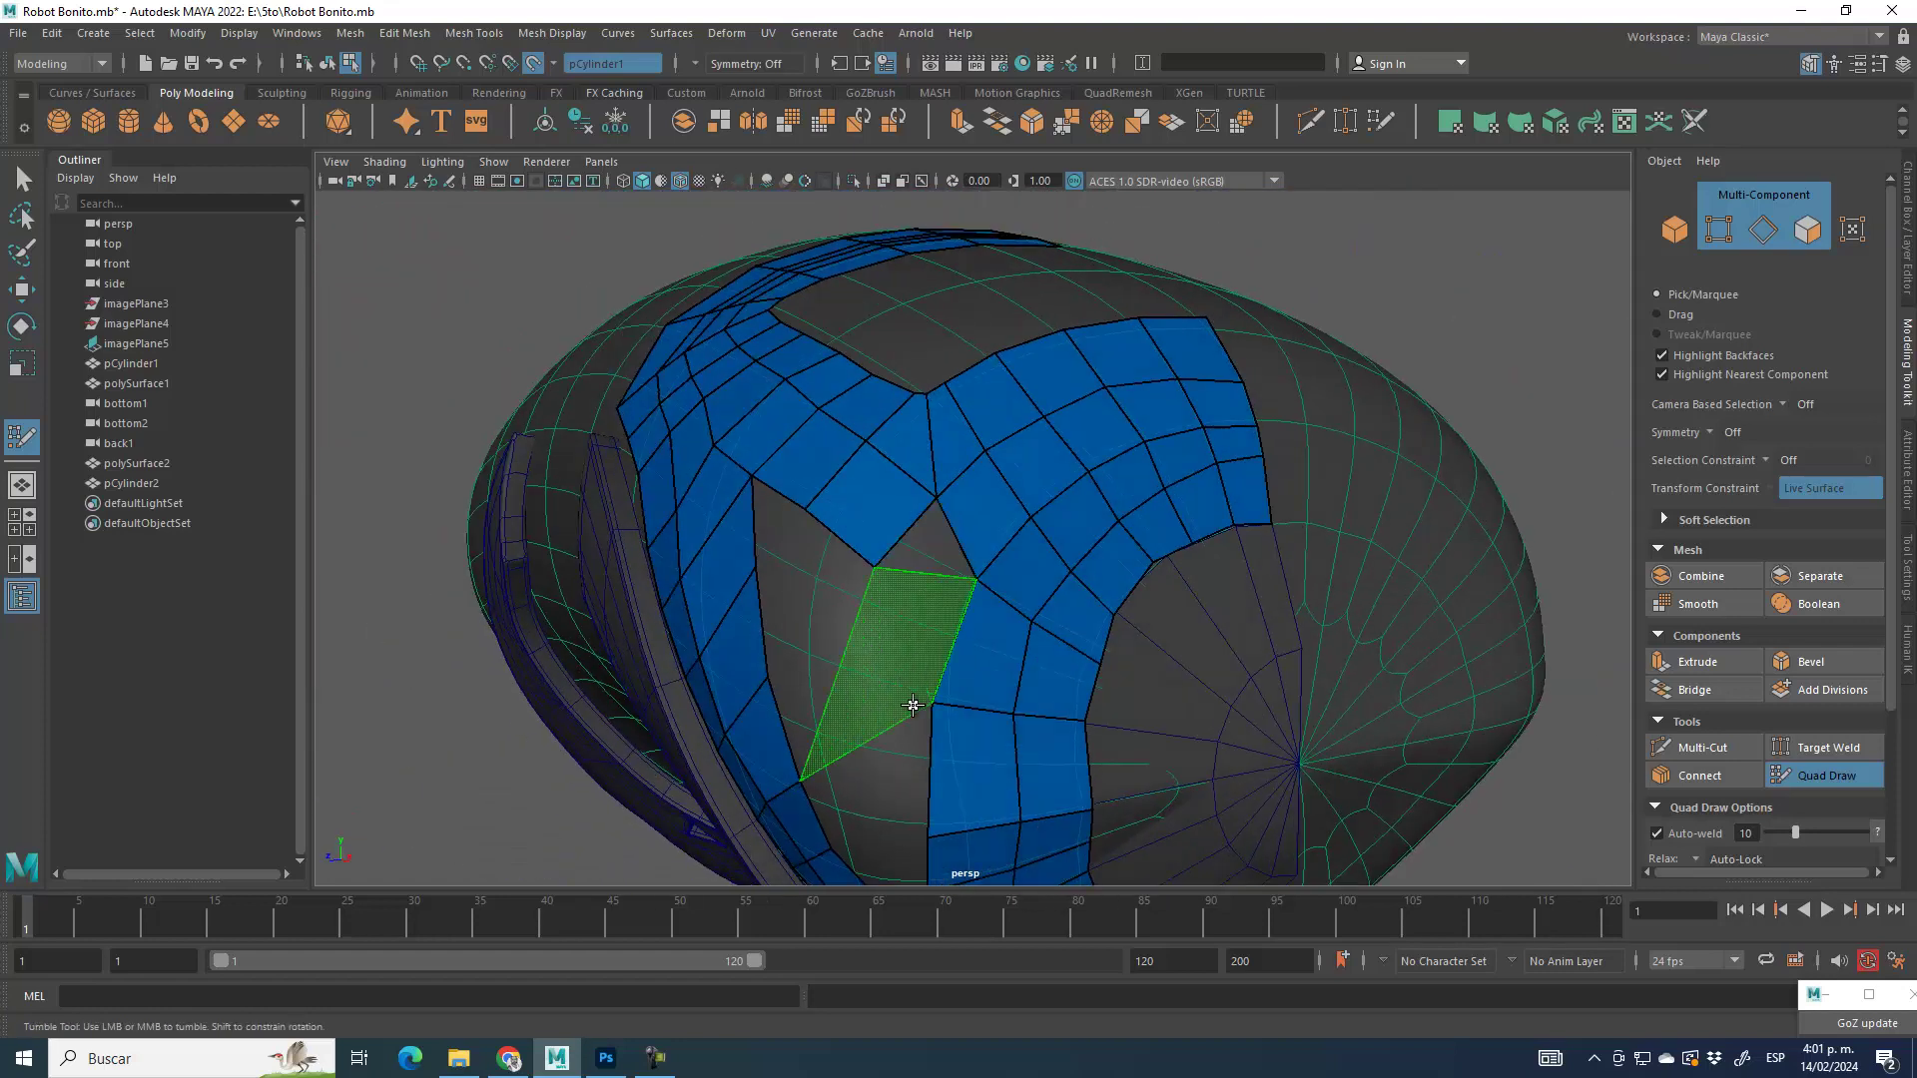
pyautogui.moveTo(899, 682)
pyautogui.keyDown('alt'); pyautogui.mouseDown()
pyautogui.moveTo(781, 571)
pyautogui.moveTo(876, 520)
pyautogui.moveTo(804, 509)
pyautogui.moveTo(914, 469)
pyautogui.moveTo(906, 396)
pyautogui.mouseUp(); pyautogui.keyUp('alt')
pyautogui.scroll(-2, 833, 505)
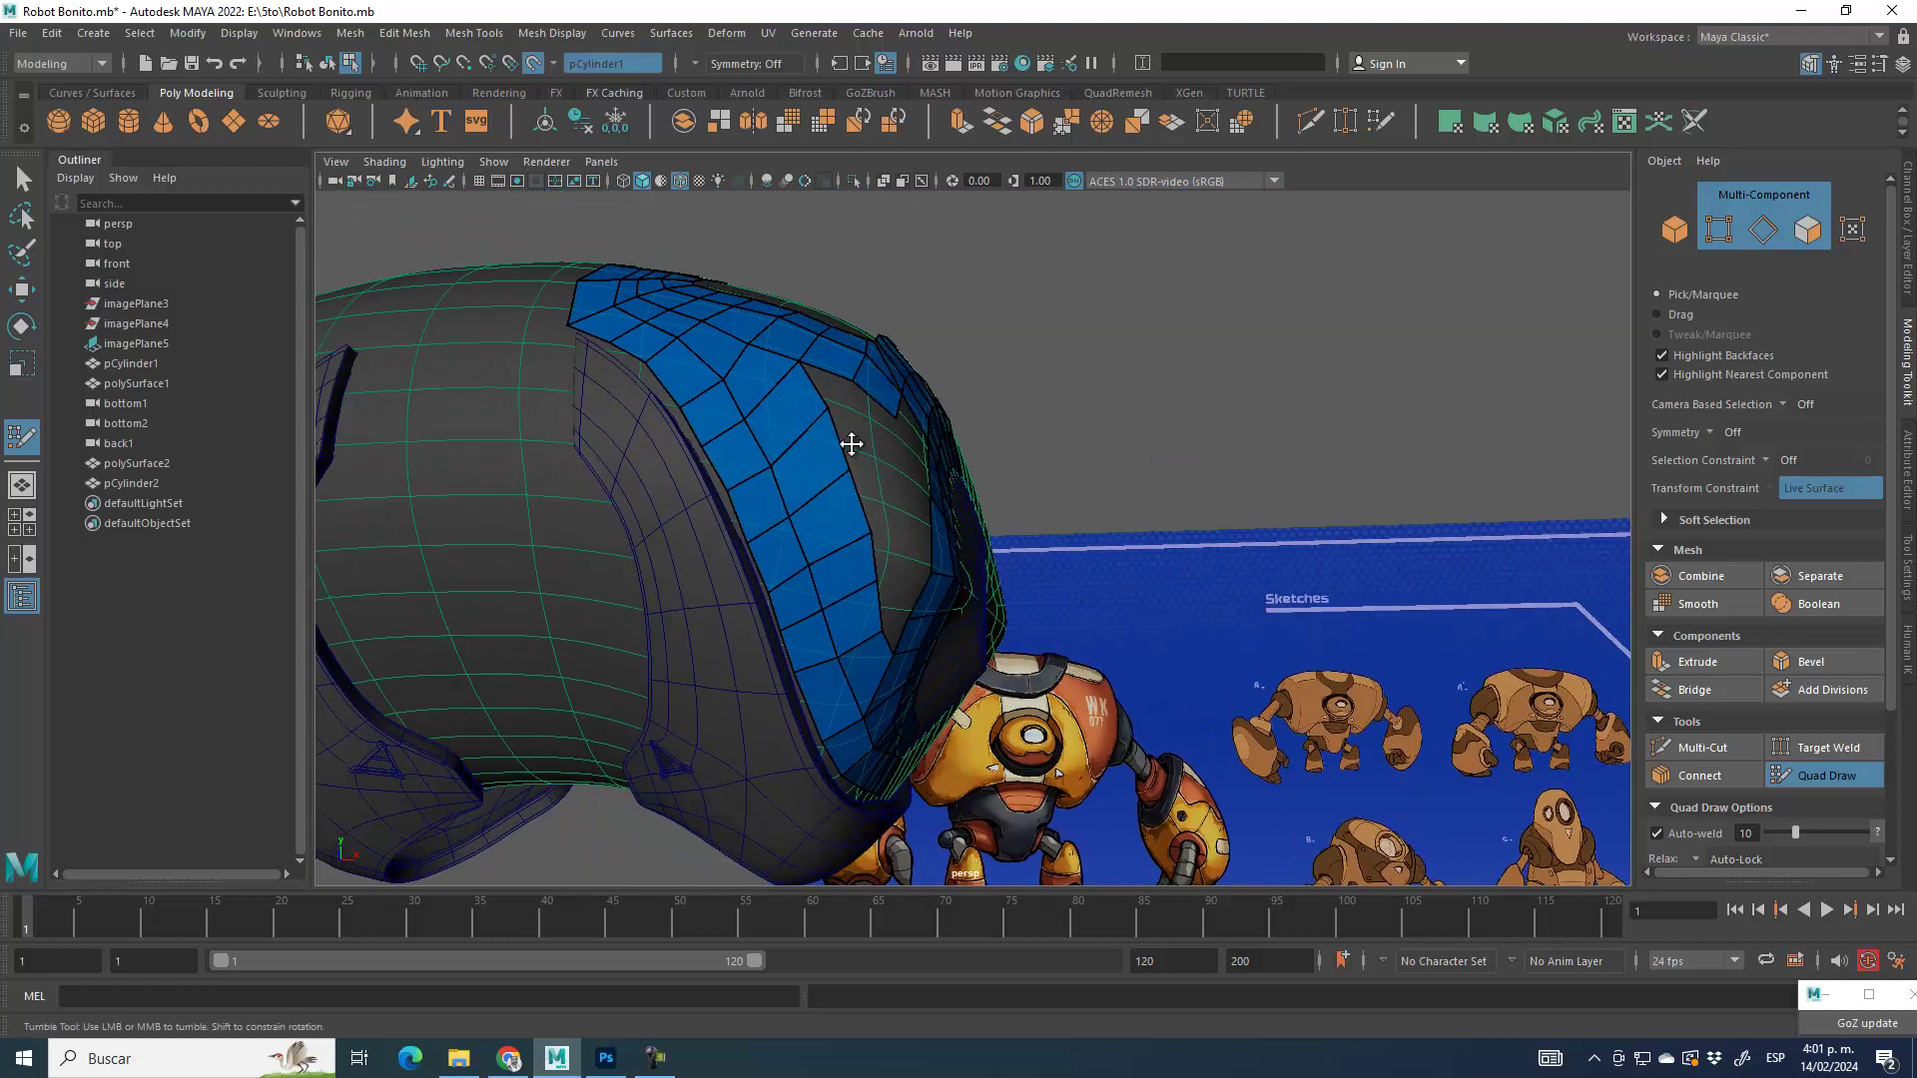
pyautogui.moveTo(935, 620)
pyautogui.keyDown('alt'); pyautogui.mouseDown()
pyautogui.moveTo(882, 586)
pyautogui.moveTo(889, 518)
pyautogui.moveTo(902, 549)
pyautogui.moveTo(856, 475)
pyautogui.moveTo(889, 513)
pyautogui.moveTo(907, 612)
pyautogui.moveTo(871, 414)
pyautogui.moveTo(940, 565)
pyautogui.moveTo(925, 572)
pyautogui.moveTo(1044, 633)
pyautogui.moveTo(933, 668)
pyautogui.moveTo(903, 544)
pyautogui.moveTo(928, 529)
pyautogui.moveTo(910, 447)
pyautogui.mouseUp(); pyautogui.keyUp('alt')
pyautogui.keyDown('alt'); pyautogui.moveTo(909, 446); pyautogui.dragTo(929, 538, button='middle'); pyautogui.keyUp('alt')
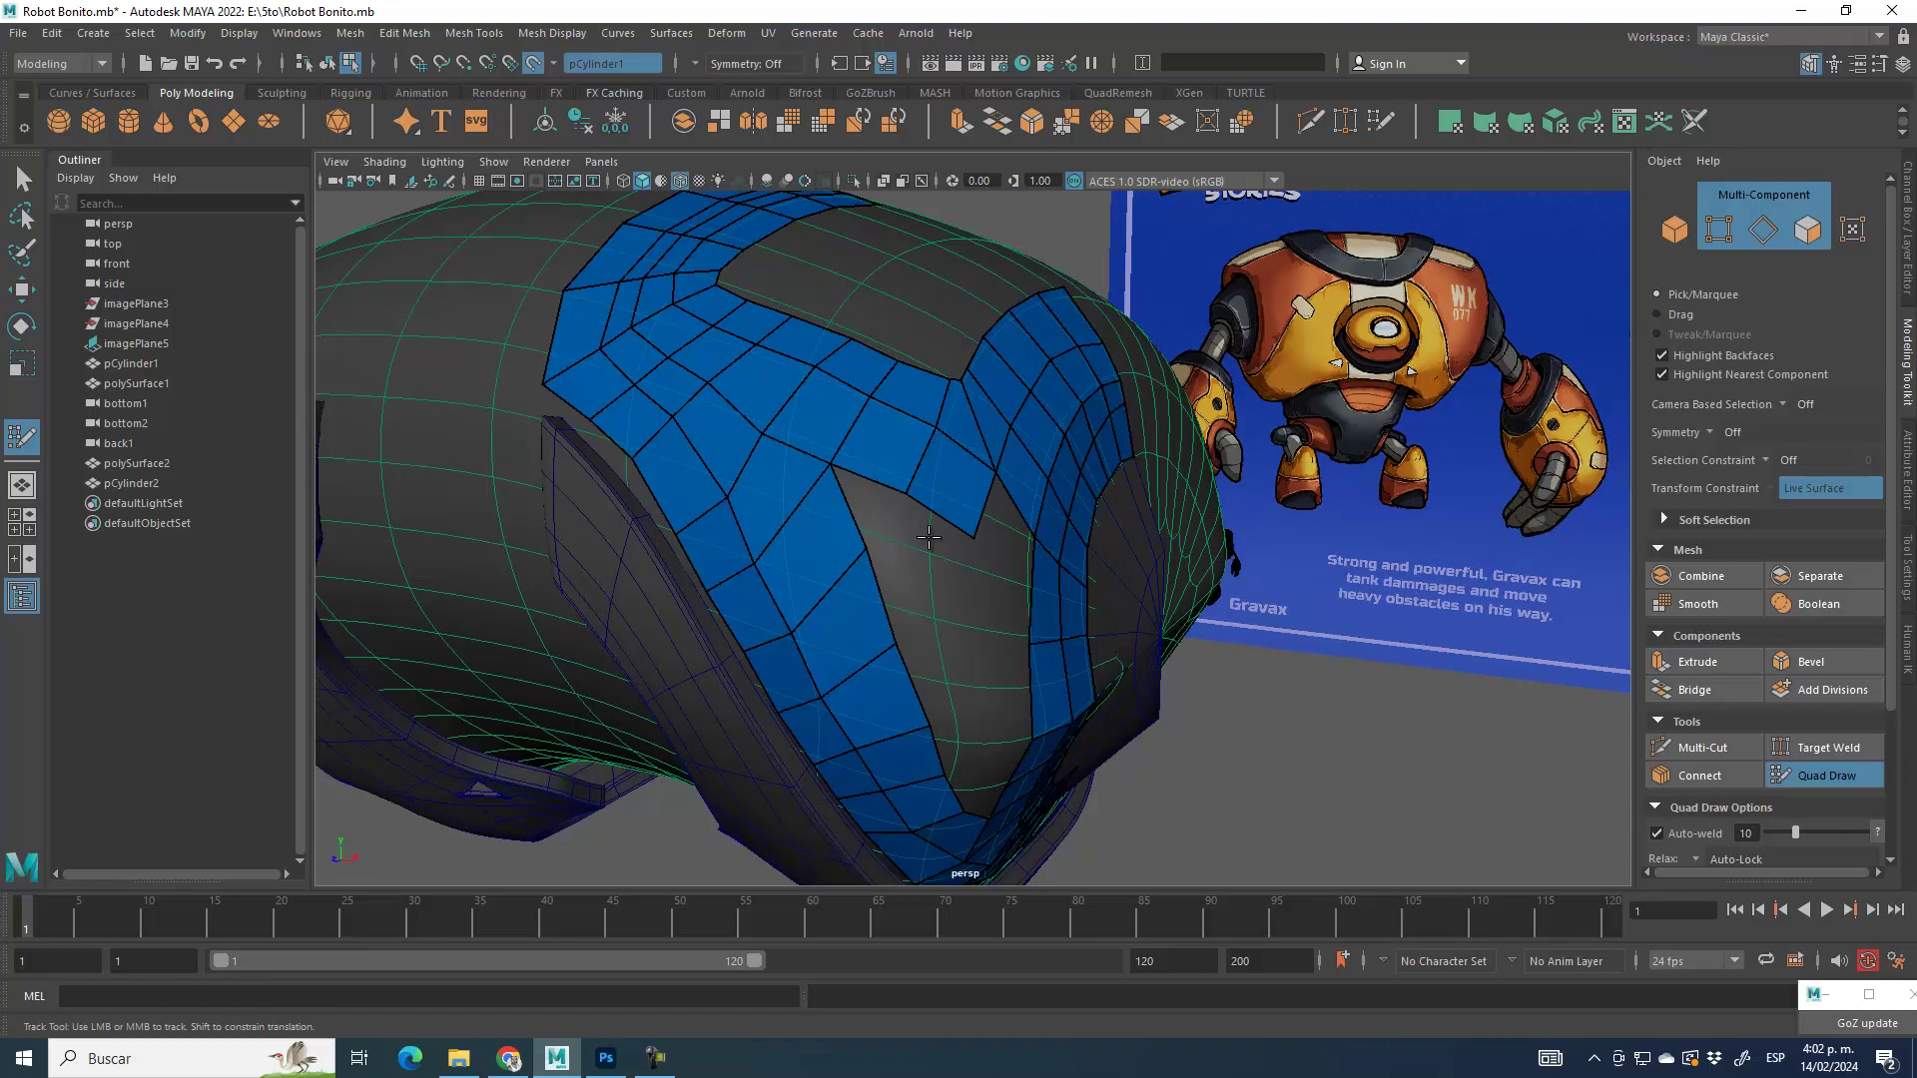
# Step: Insert an edge loop across the ring and fill the quad that joins the opening's upper row to it
pyautogui.keyDown('alt'); pyautogui.moveTo(1057, 533); pyautogui.dragTo(948, 529); pyautogui.keyUp('alt')
pyautogui.keyDown('alt'); pyautogui.moveTo(967, 629); pyautogui.dragTo(1034, 678, button='right'); pyautogui.keyUp('alt')
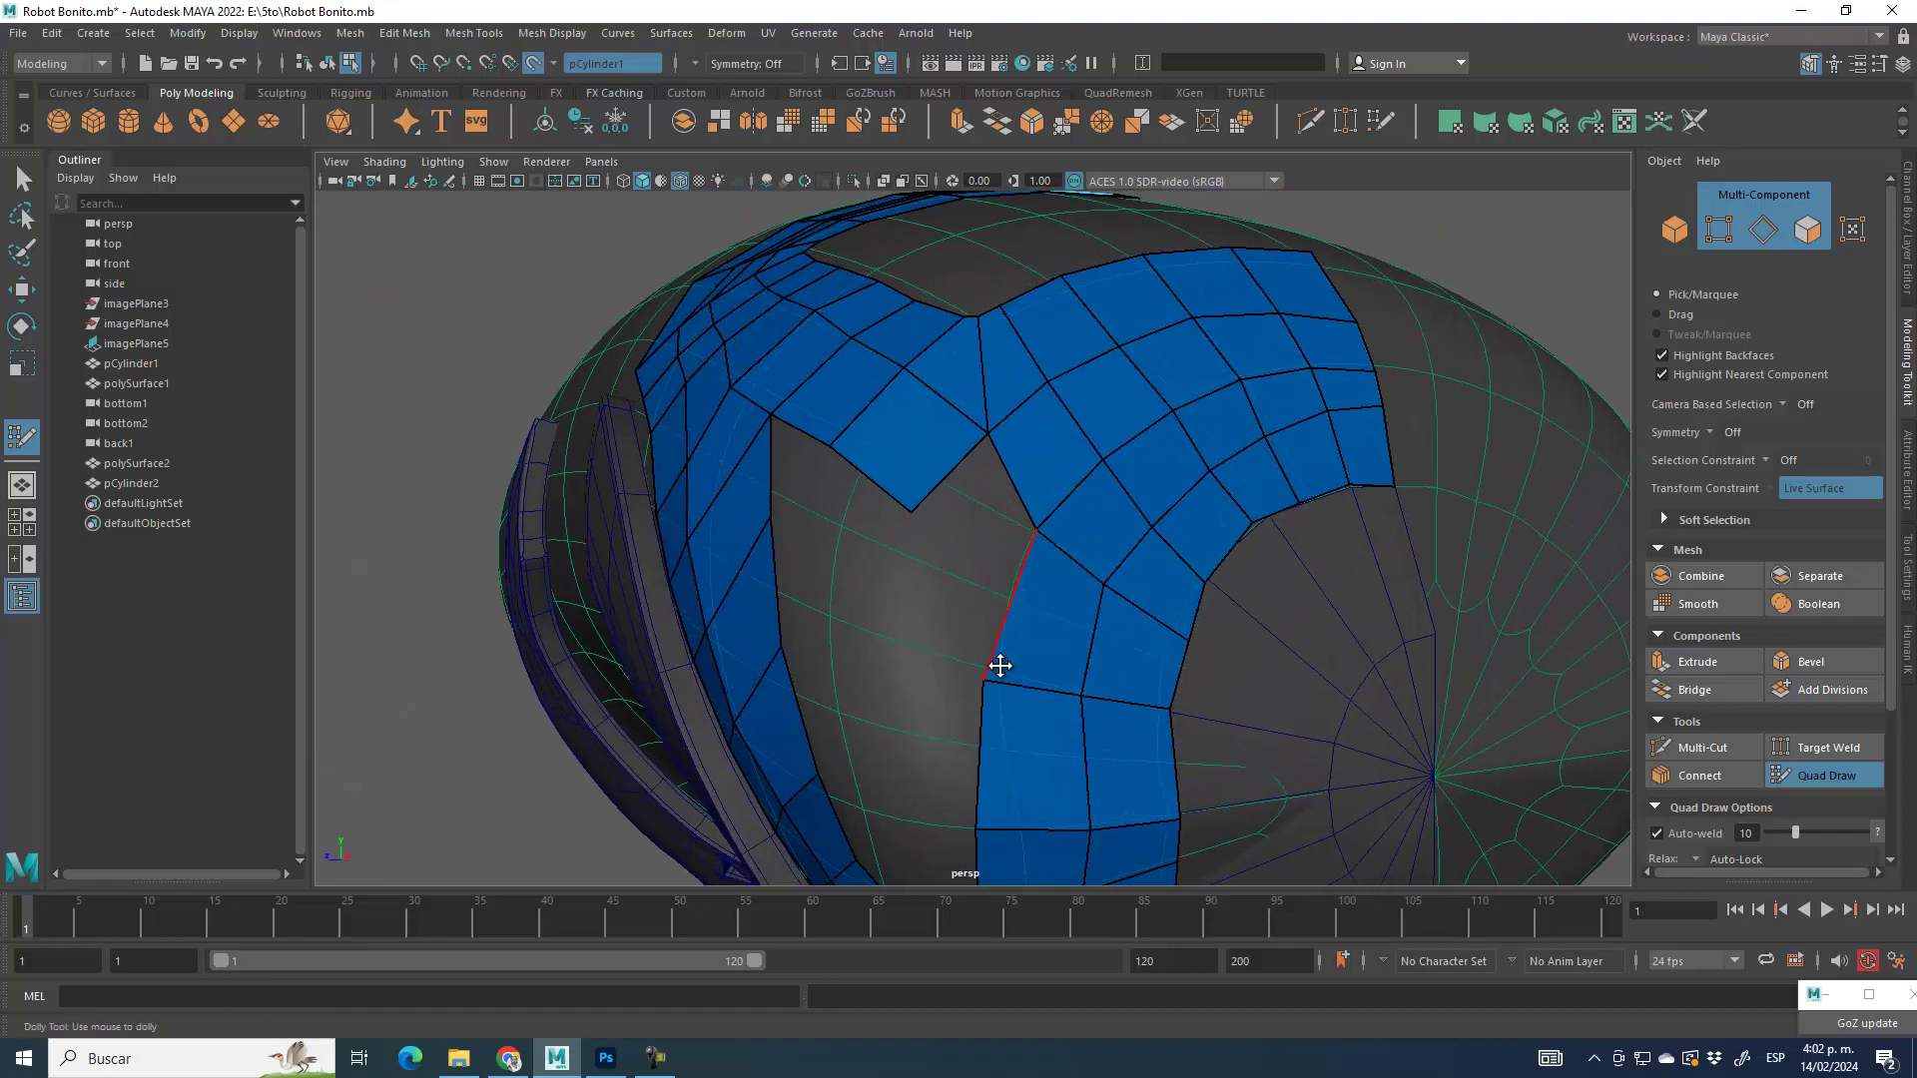
pyautogui.keyDown('ctrl'); pyautogui.click(997, 612); pyautogui.keyUp('ctrl')
pyautogui.keyDown('shift'); pyautogui.click(982, 520); pyautogui.keyUp('shift')
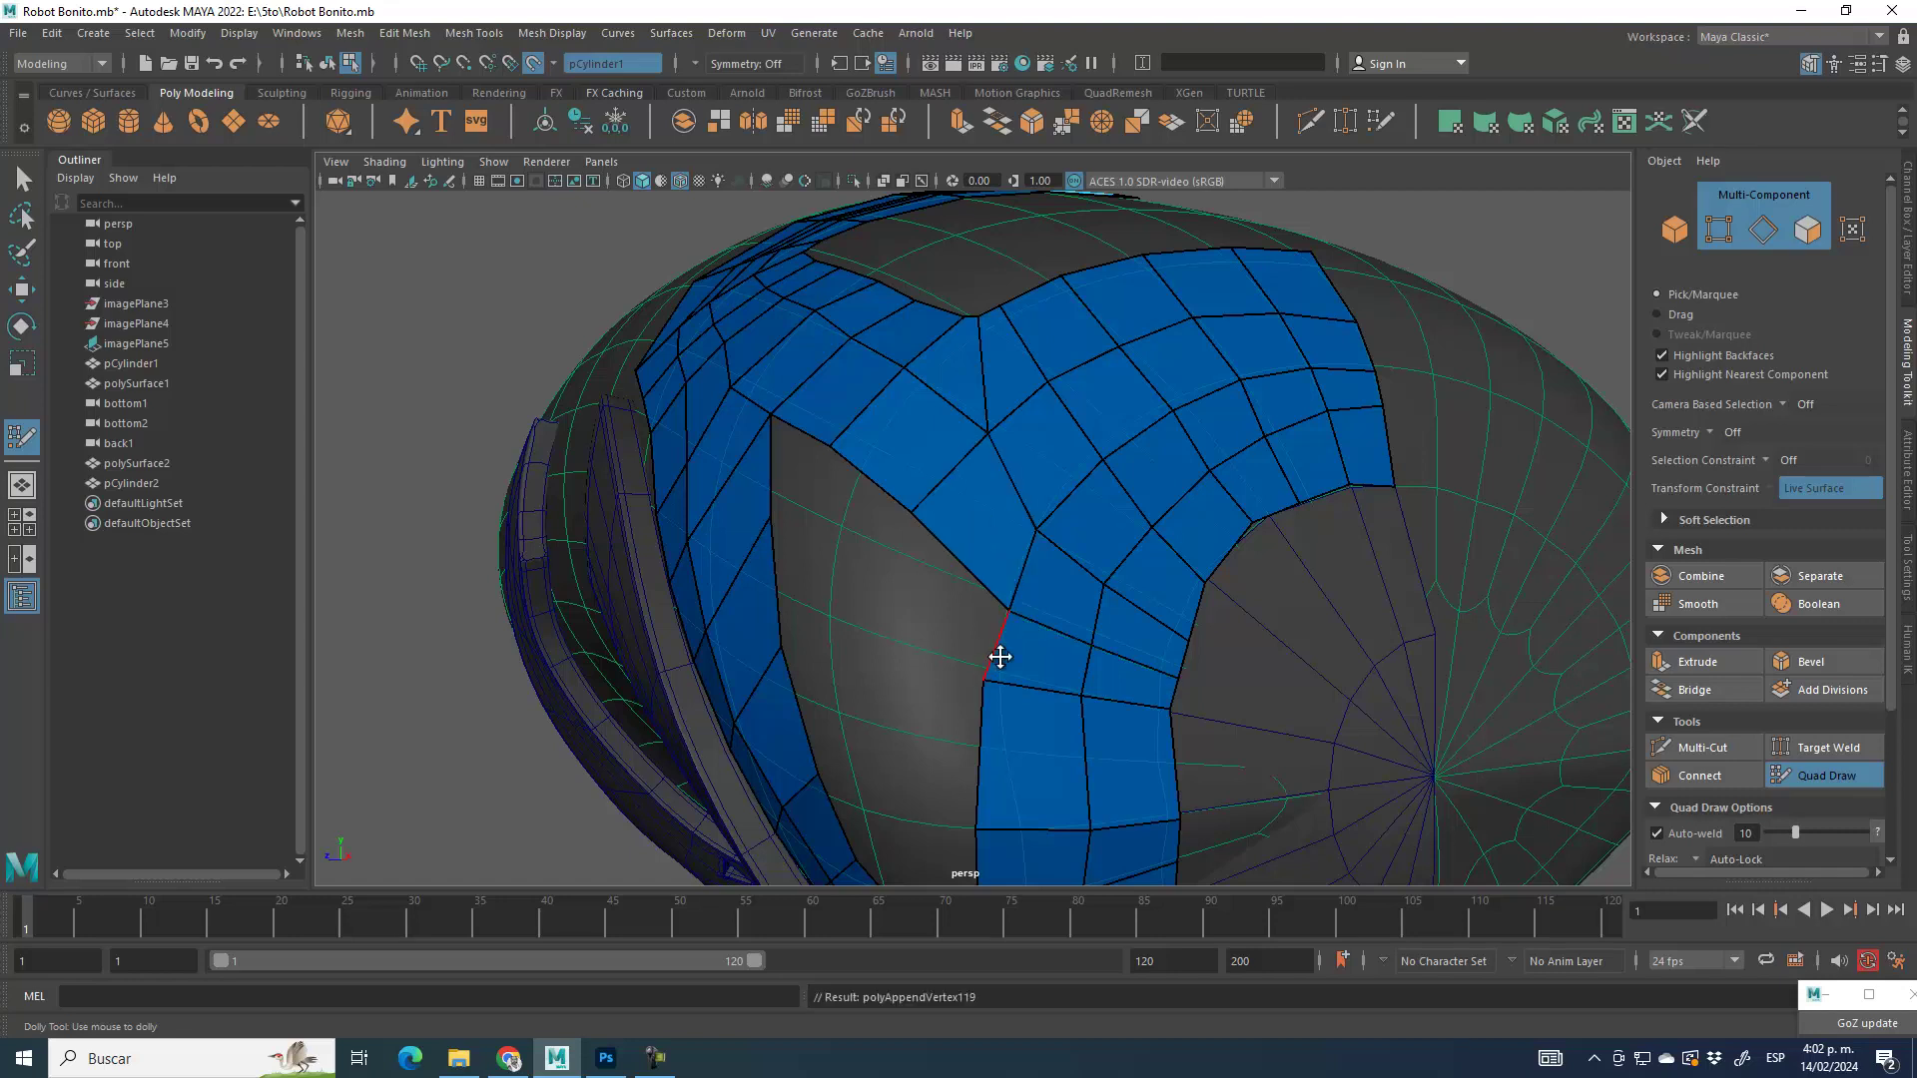
pyautogui.keyDown('alt'); pyautogui.moveTo(1039, 509); pyautogui.dragTo(840, 387); pyautogui.keyUp('alt')
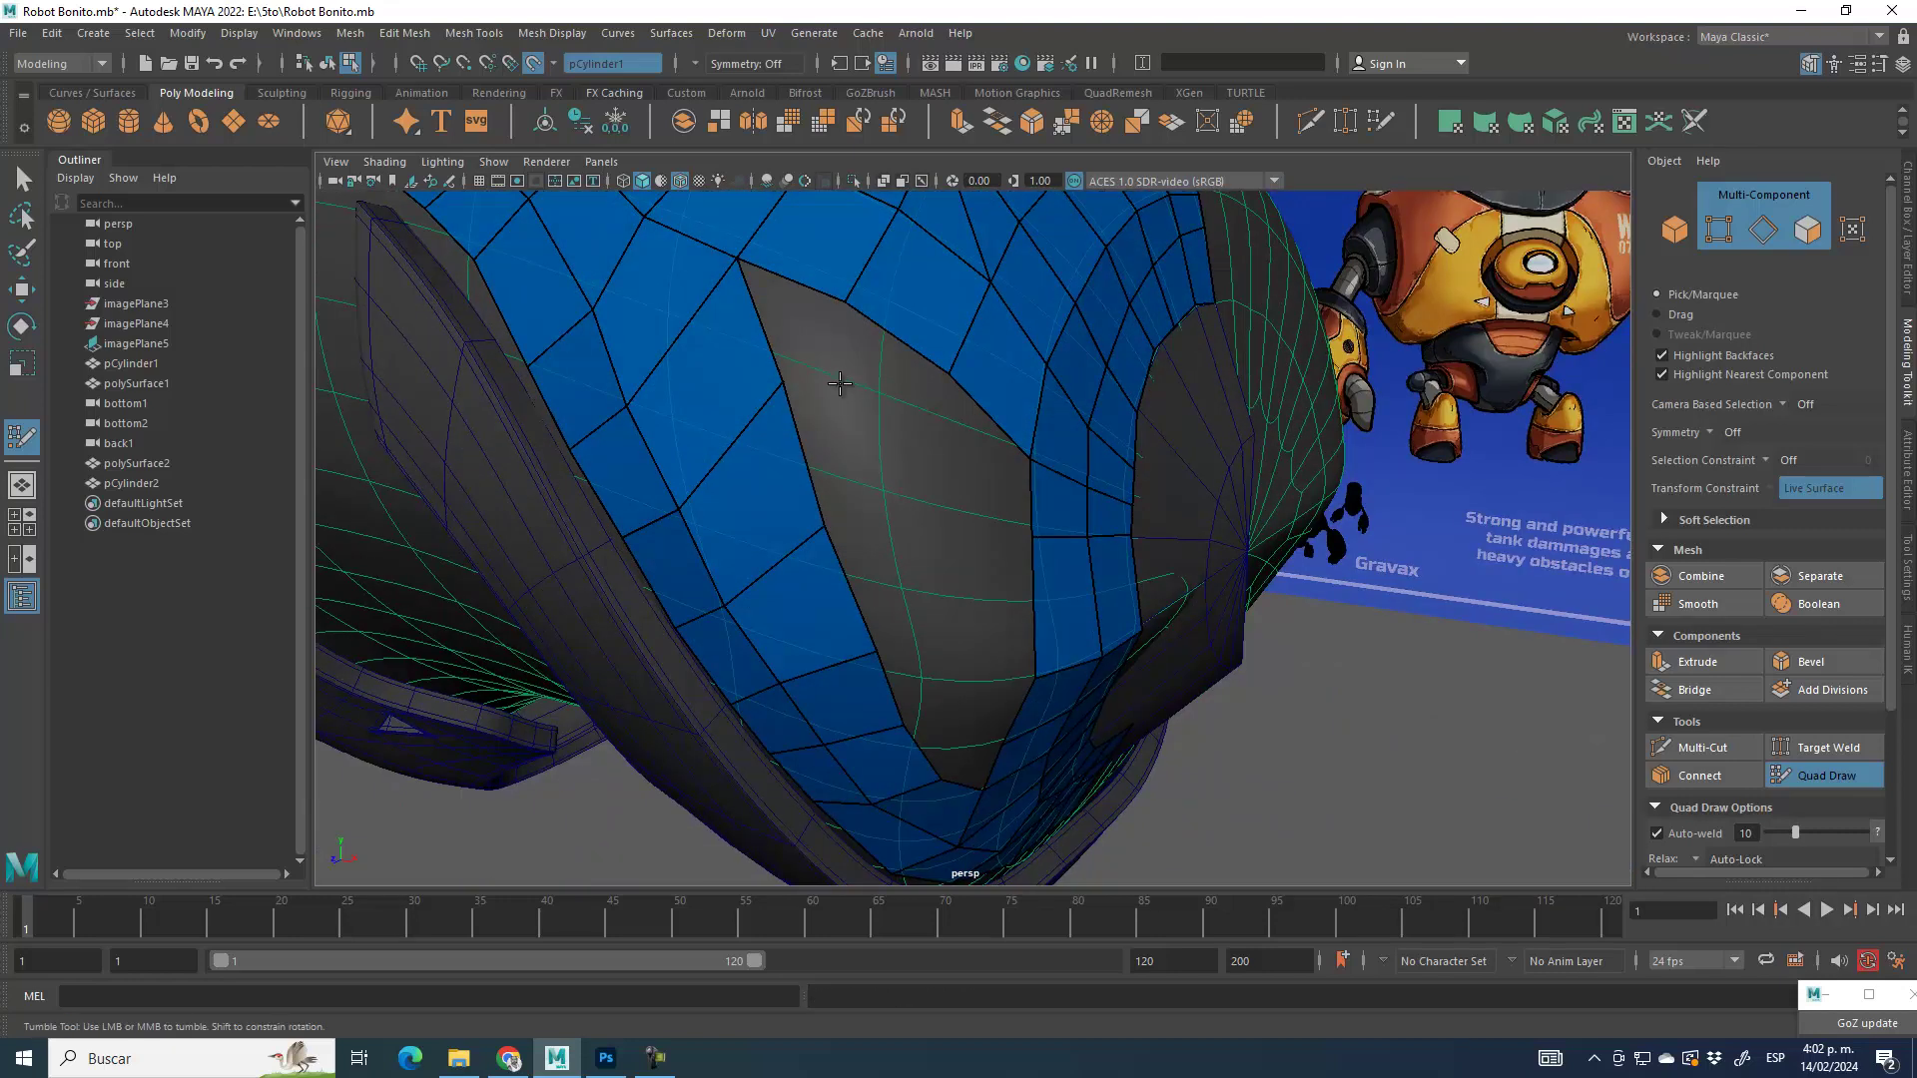
# Step: Fill three quads along the upper edge of the remaining side opening, reaching the ring
pyautogui.keyDown('shift'); pyautogui.click(799, 321); pyautogui.keyUp('shift')
pyautogui.keyDown('shift'); pyautogui.click(878, 365); pyautogui.keyUp('shift')
pyautogui.keyDown('shift'); pyautogui.click(958, 464); pyautogui.keyUp('shift')
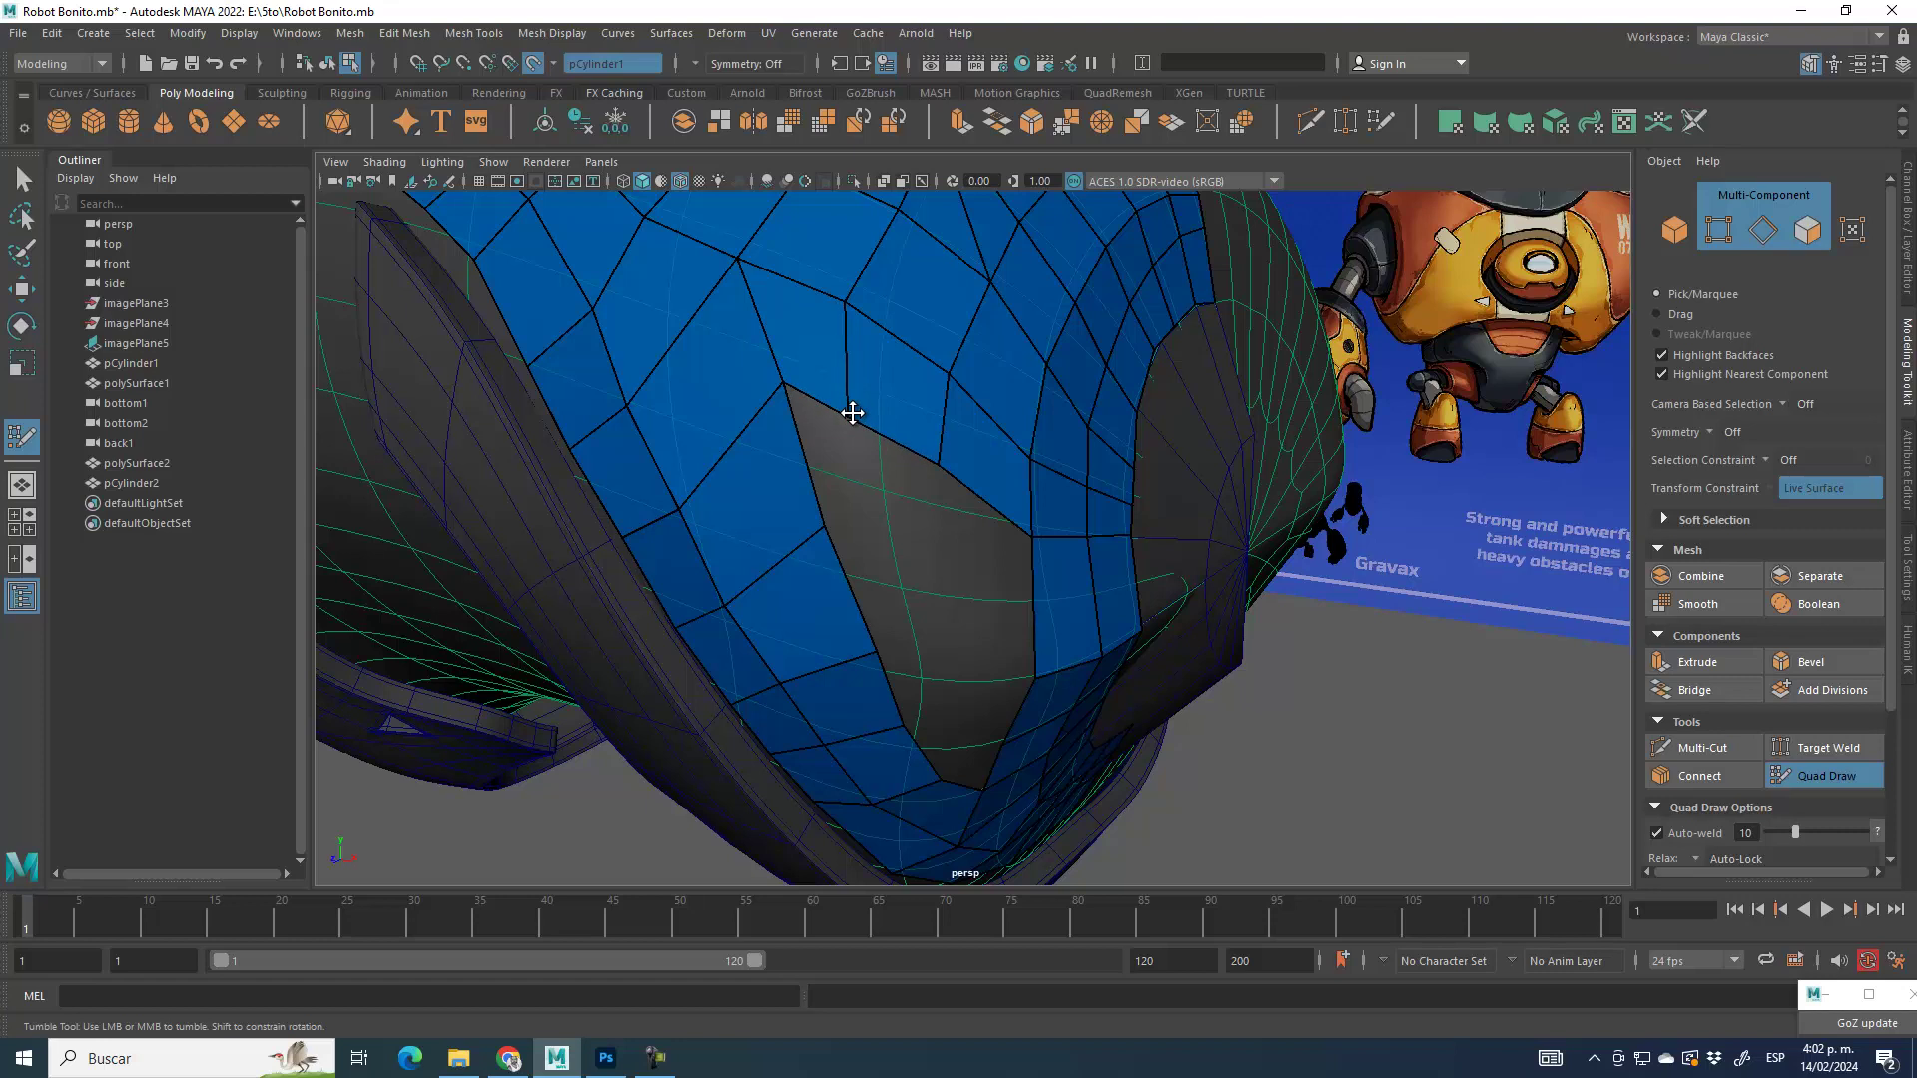
# Step: Fill a second row of three quads across the opening, joining the border strip to the disc's ring
pyautogui.keyDown('alt'); pyautogui.moveTo(929, 634); pyautogui.dragTo(903, 587); pyautogui.keyUp('alt')
pyautogui.keyDown('alt'); pyautogui.moveTo(904, 587); pyautogui.dragTo(856, 497, button='middle'); pyautogui.keyUp('alt')
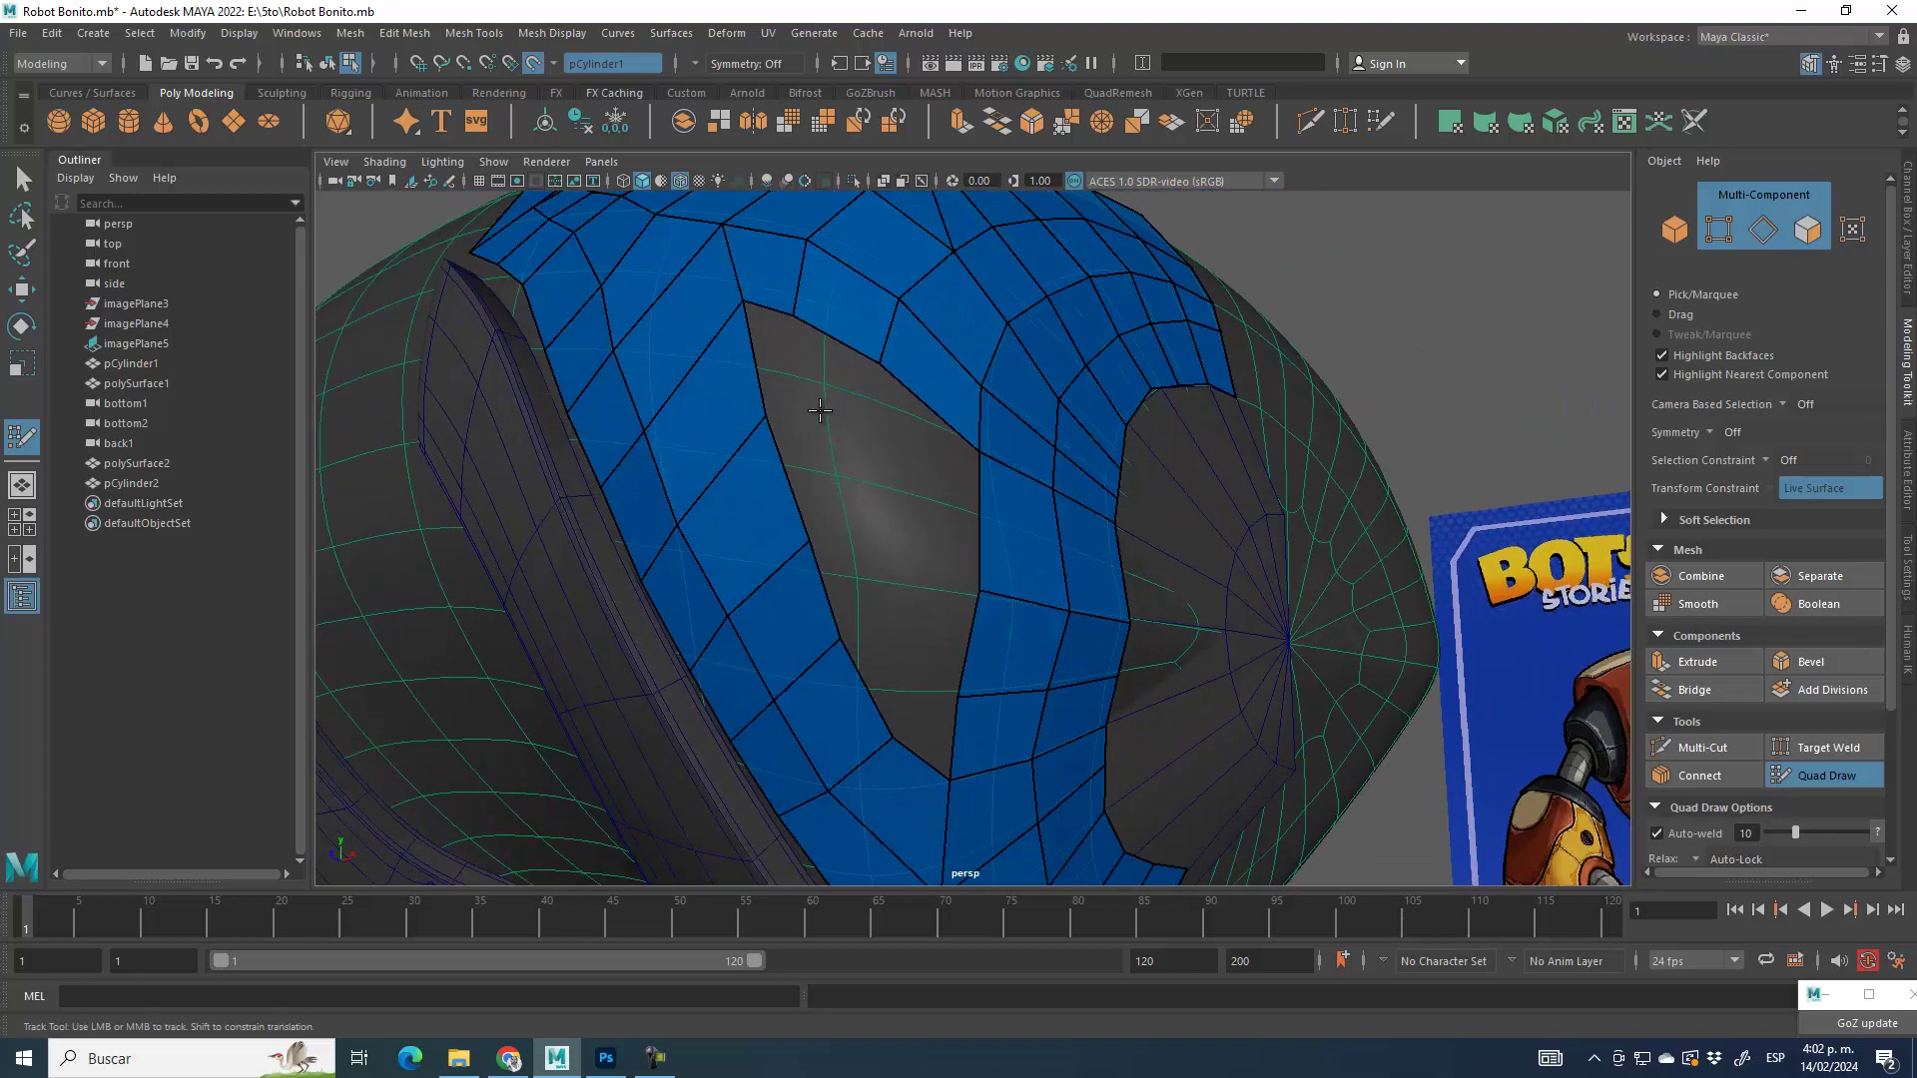
pyautogui.keyDown('shift'); pyautogui.click(784, 358); pyautogui.keyUp('shift')
pyautogui.keyDown('shift'); pyautogui.click(862, 401); pyautogui.keyUp('shift')
pyautogui.moveTo(949, 475)
pyautogui.keyDown('alt'); pyautogui.mouseDown()
pyautogui.moveTo(925, 573)
pyautogui.moveTo(1001, 599)
pyautogui.mouseUp(); pyautogui.keyUp('alt')
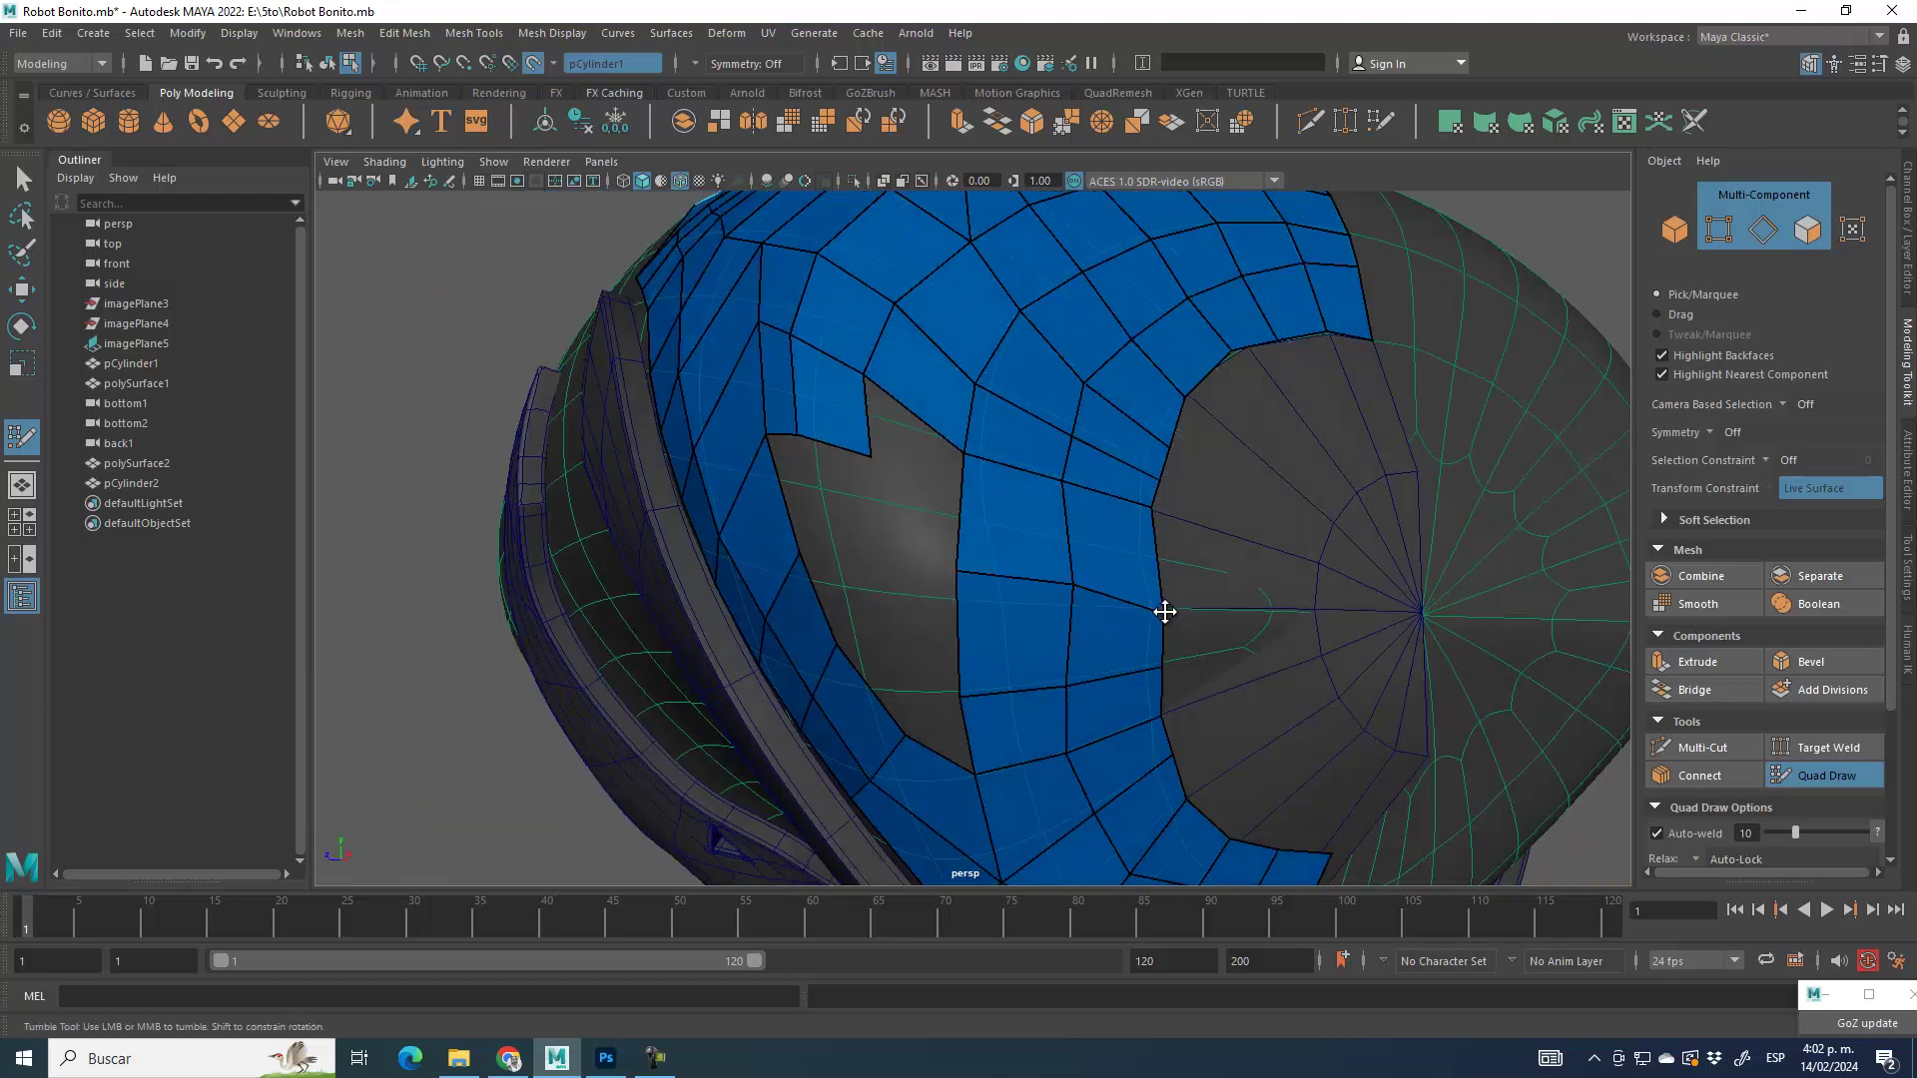
pyautogui.keyDown('shift'); pyautogui.click(878, 452); pyautogui.keyUp('shift')
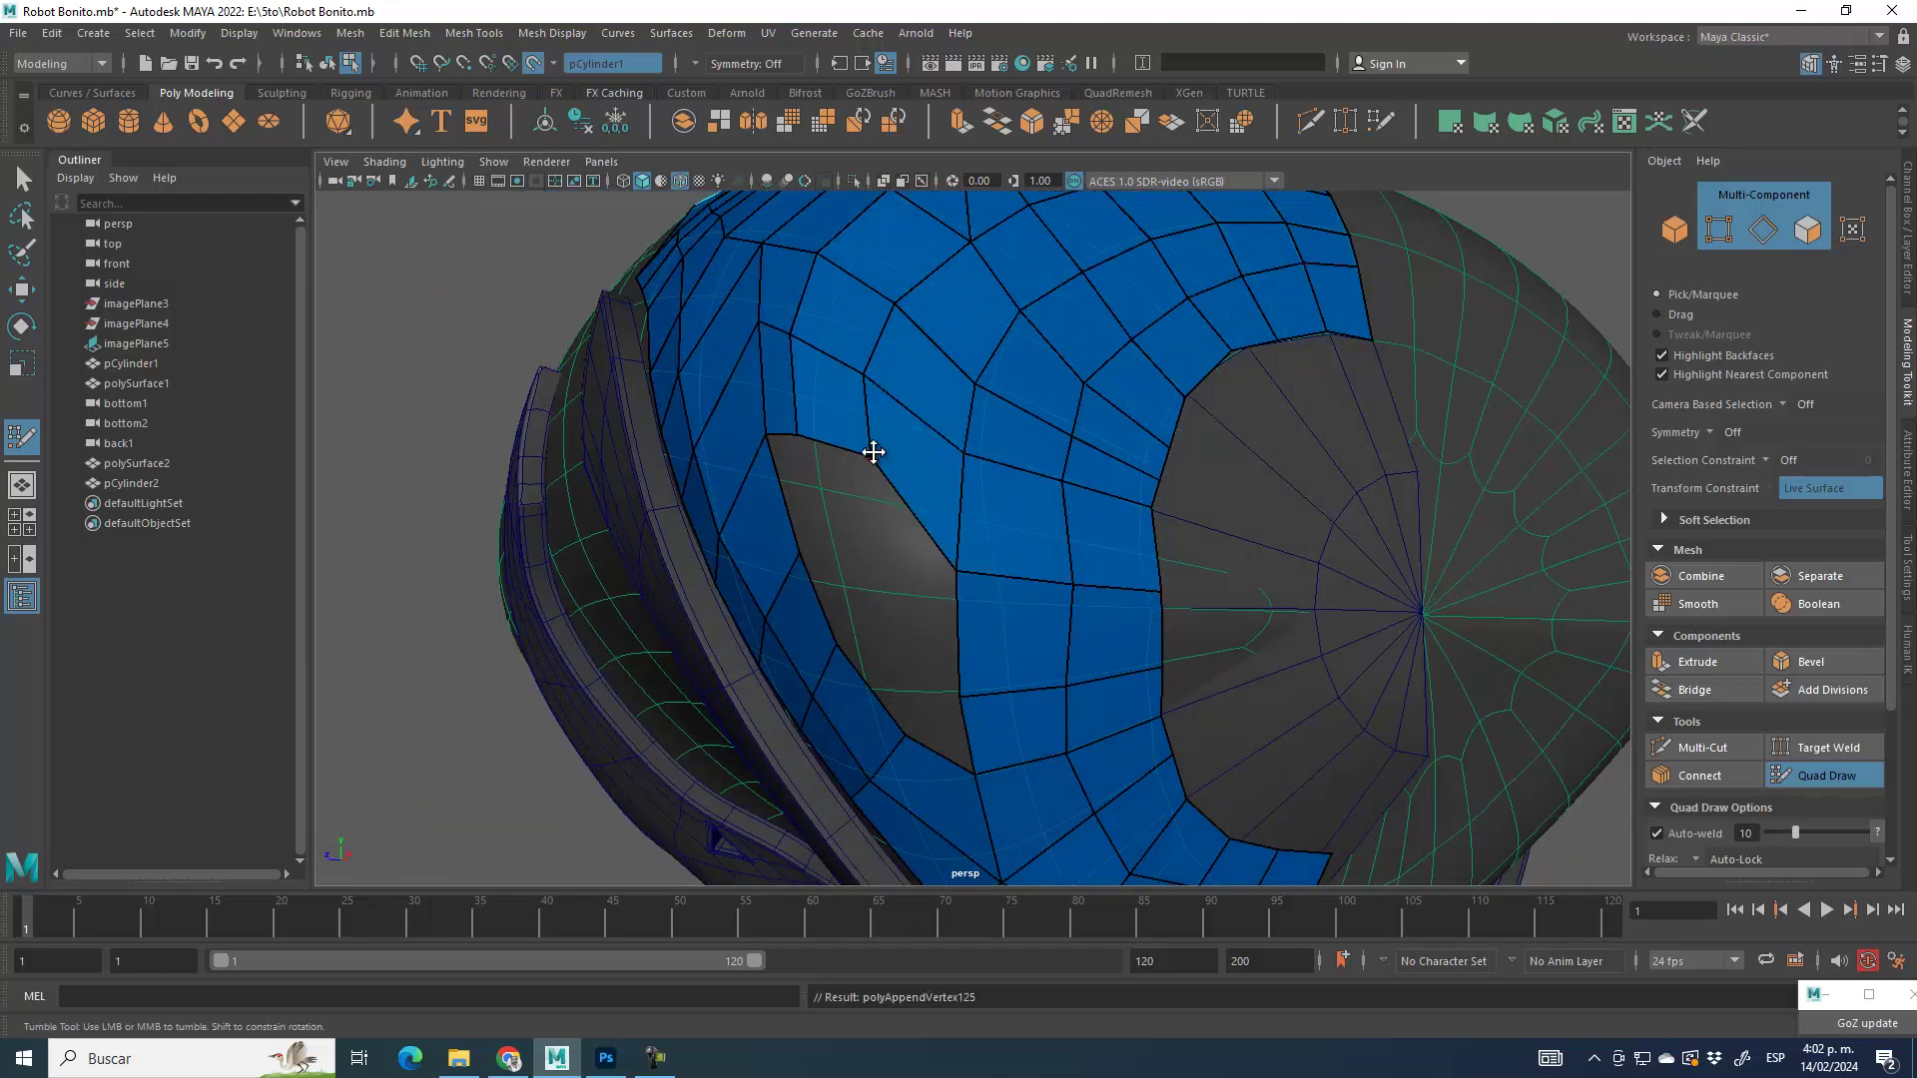
# Step: Fill the third row of quads across the opening and relax the vertices of the new rows
pyautogui.keyDown('alt'); pyautogui.moveTo(948, 540); pyautogui.dragTo(955, 462); pyautogui.keyUp('alt')
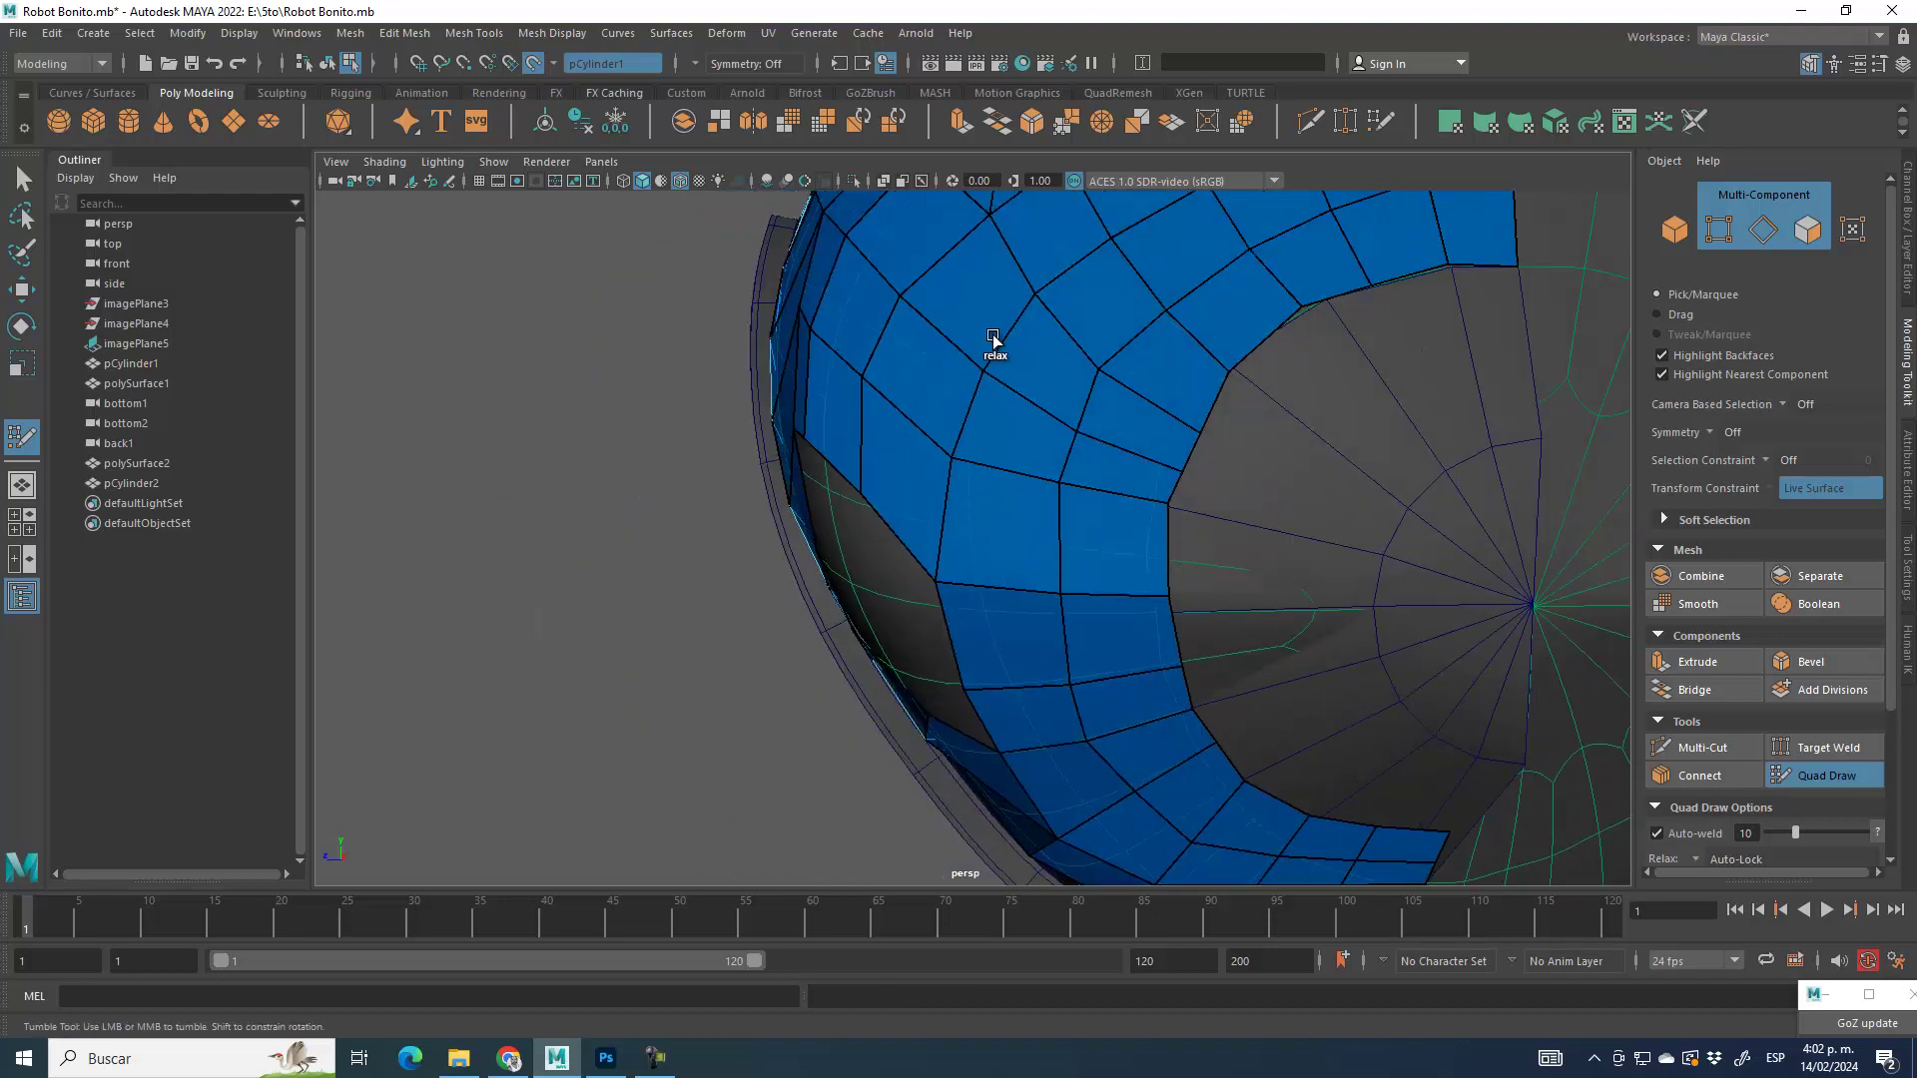
pyautogui.keyDown('alt'); pyautogui.moveTo(1148, 300); pyautogui.dragTo(966, 558); pyautogui.keyUp('alt')
pyautogui.keyDown('alt'); pyautogui.moveTo(864, 522); pyautogui.dragTo(885, 564); pyautogui.keyUp('alt')
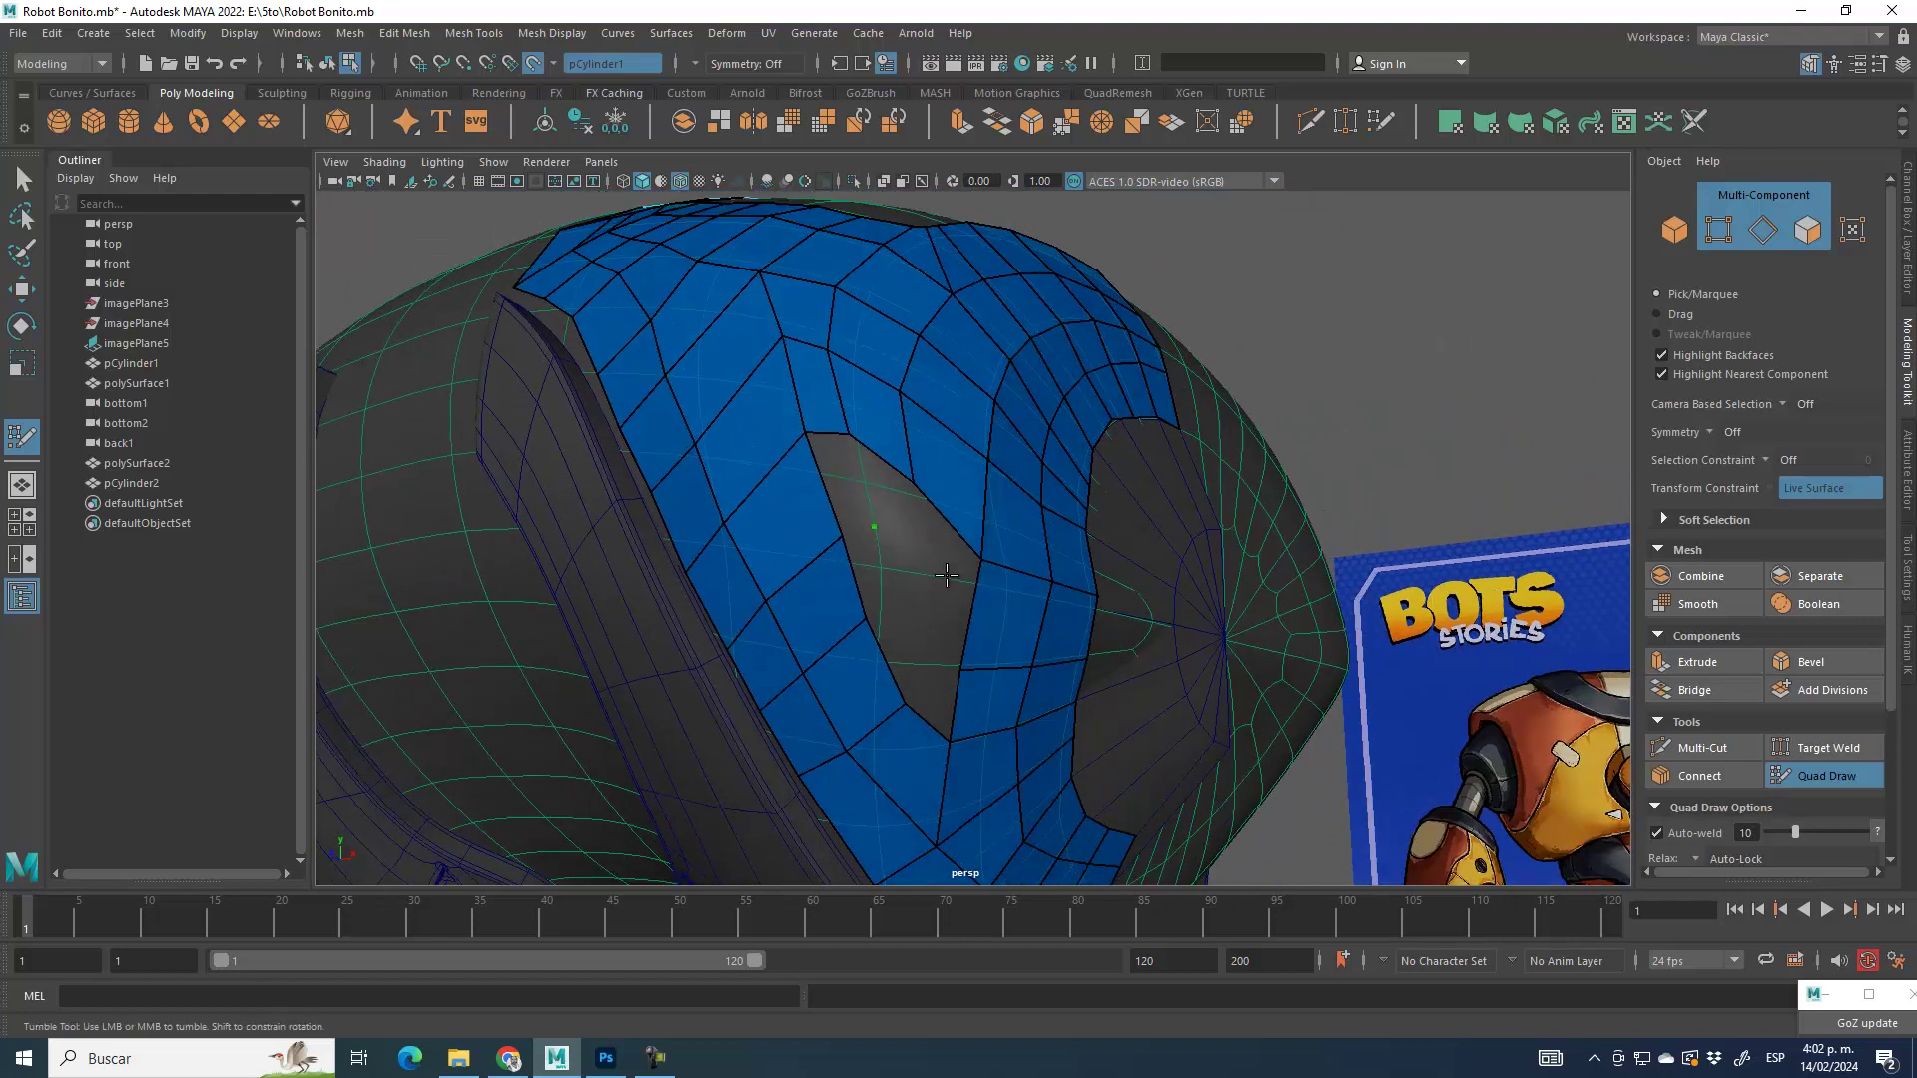
pyautogui.keyDown('shift'); pyautogui.click(851, 486); pyautogui.keyUp('shift')
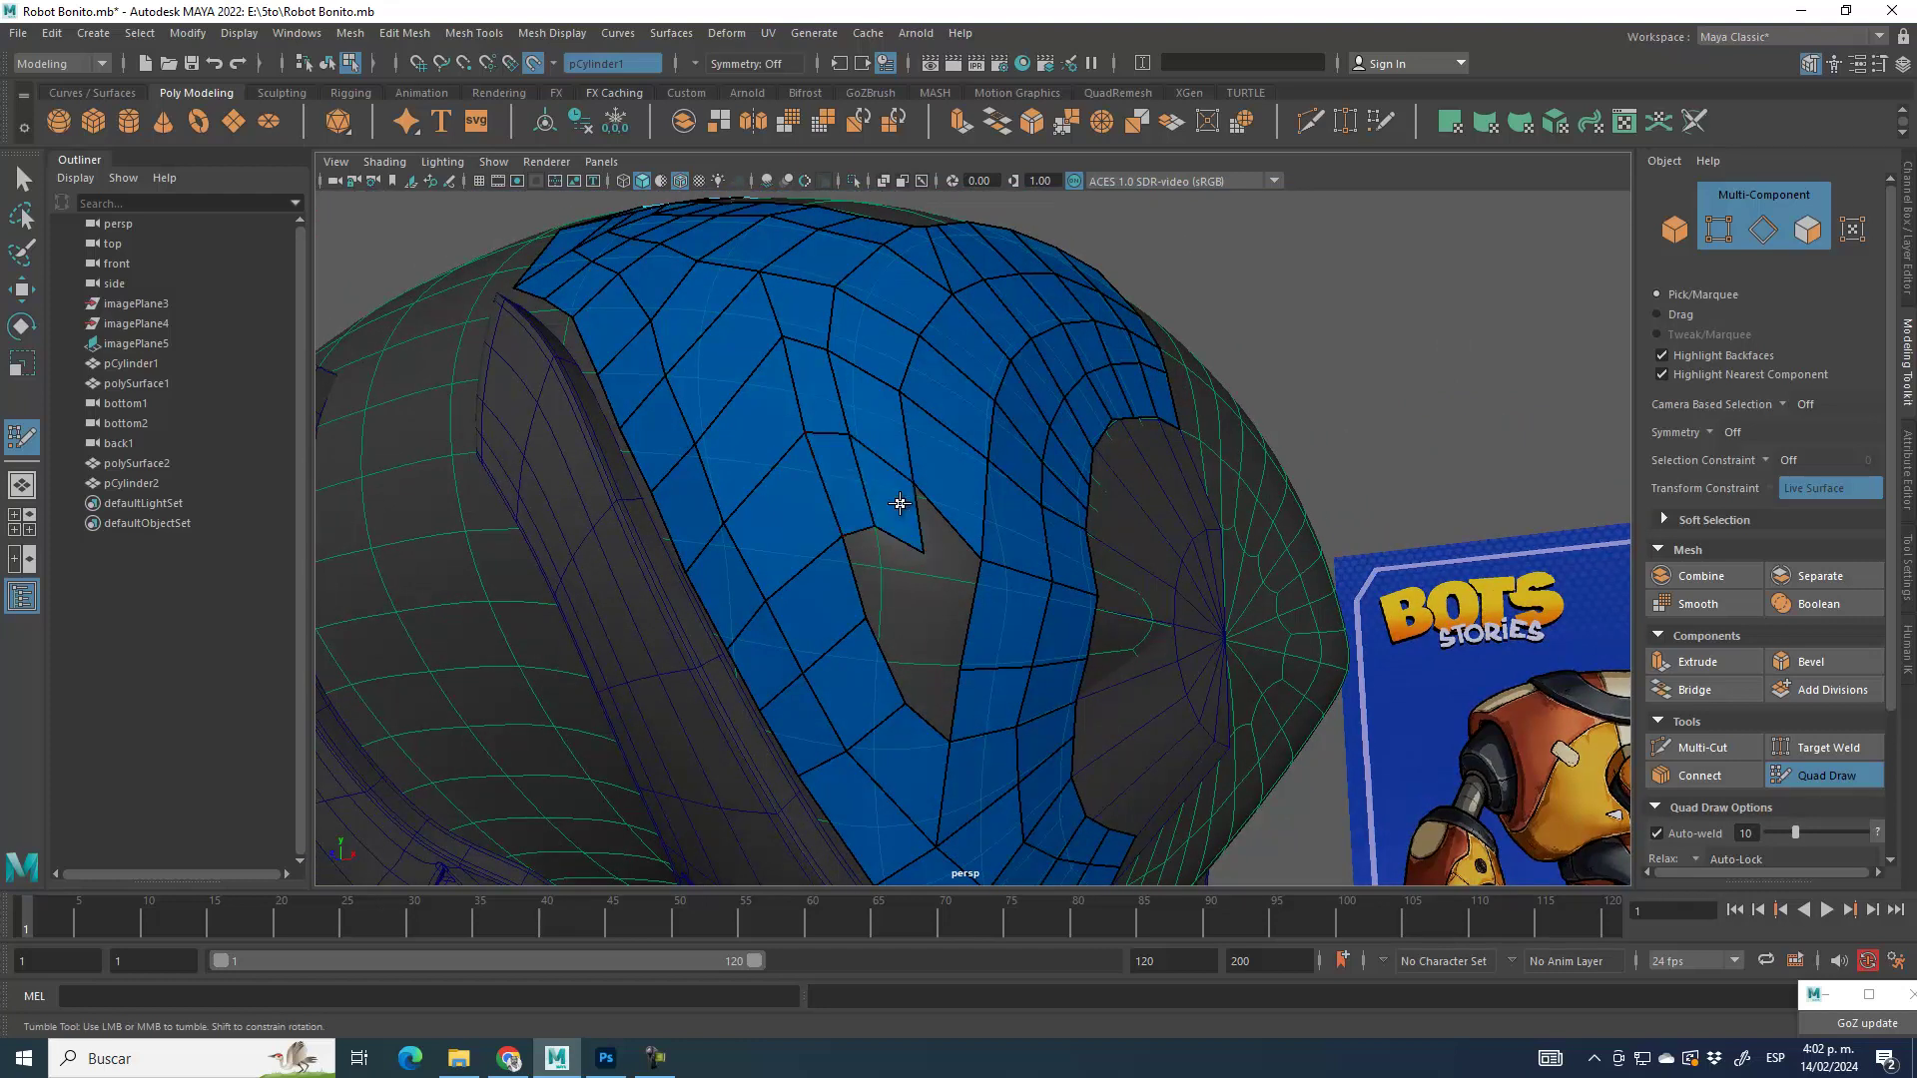
pyautogui.keyDown('shift'); pyautogui.click(936, 539); pyautogui.keyUp('shift')
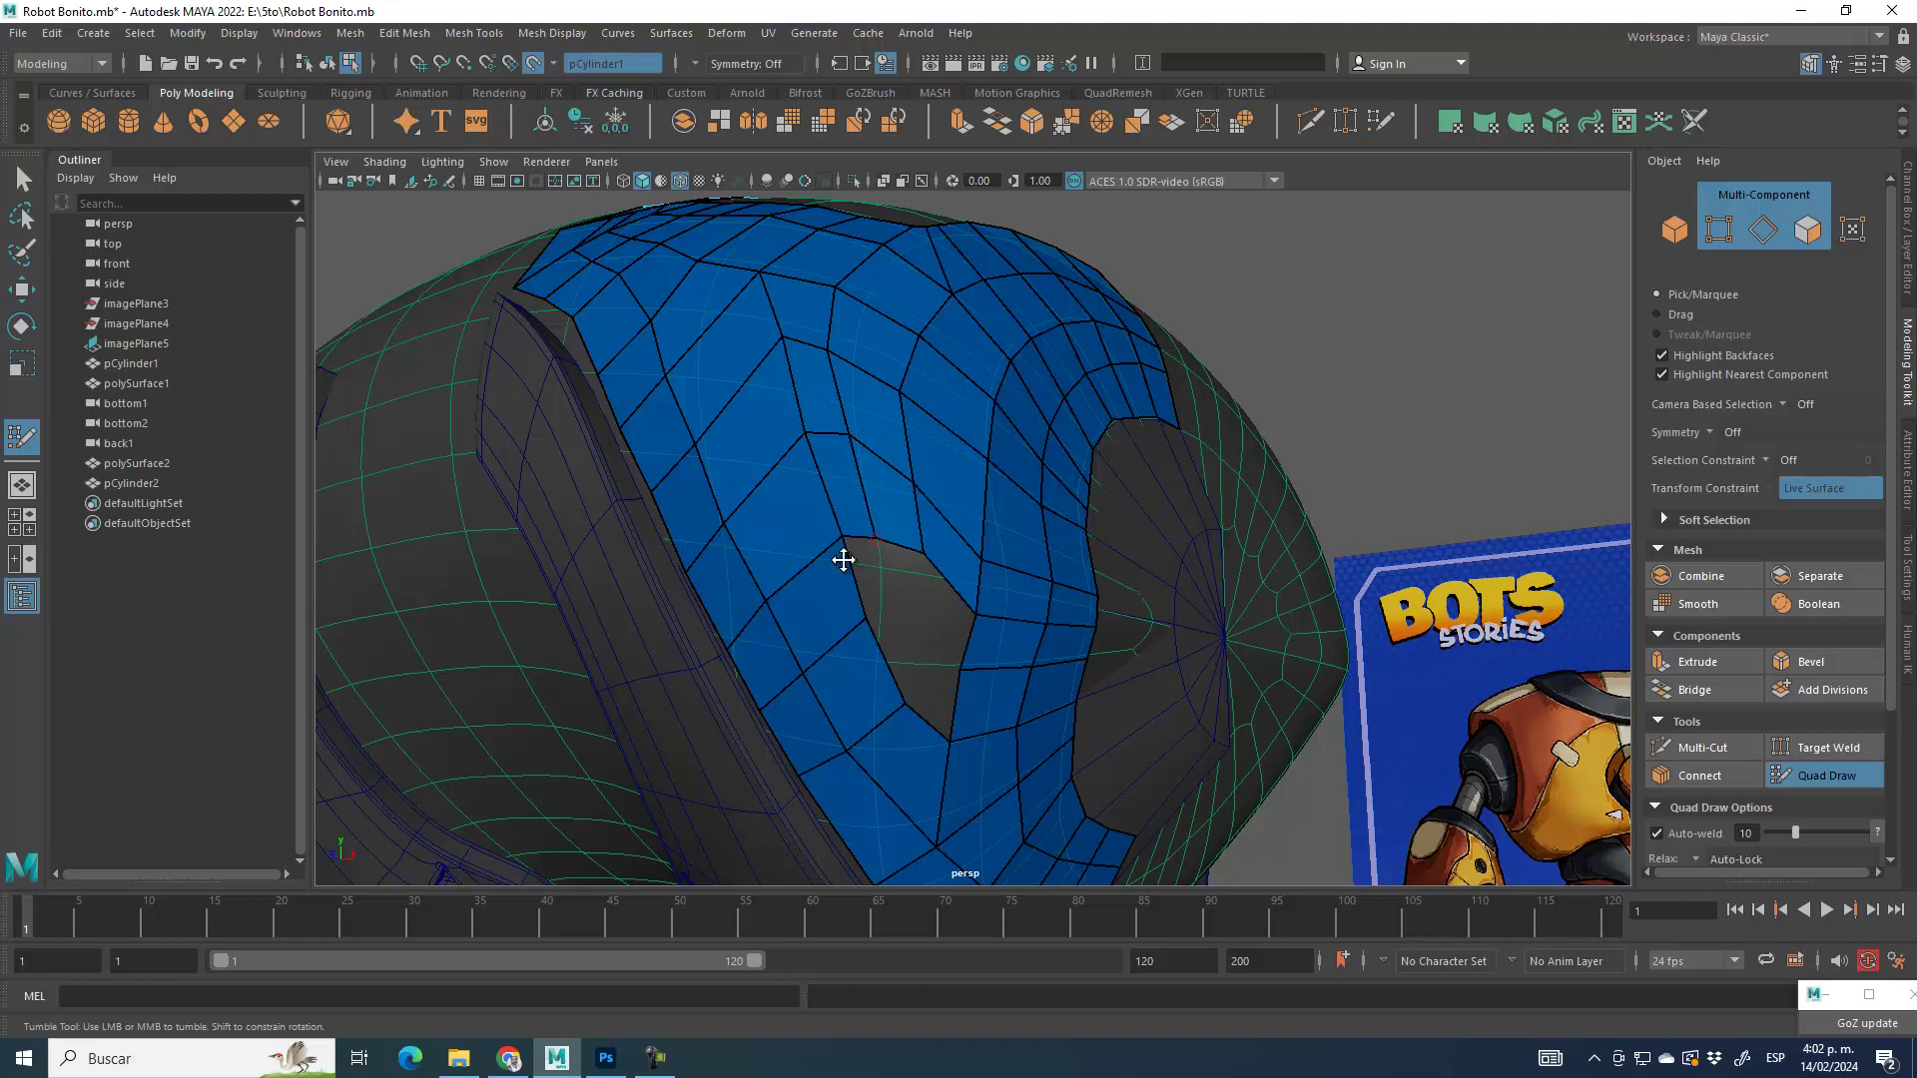
pyautogui.moveTo(809, 446)
pyautogui.mouseDown()
pyautogui.moveTo(788, 407)
pyautogui.moveTo(949, 500)
pyautogui.moveTo(920, 365)
pyautogui.mouseUp()
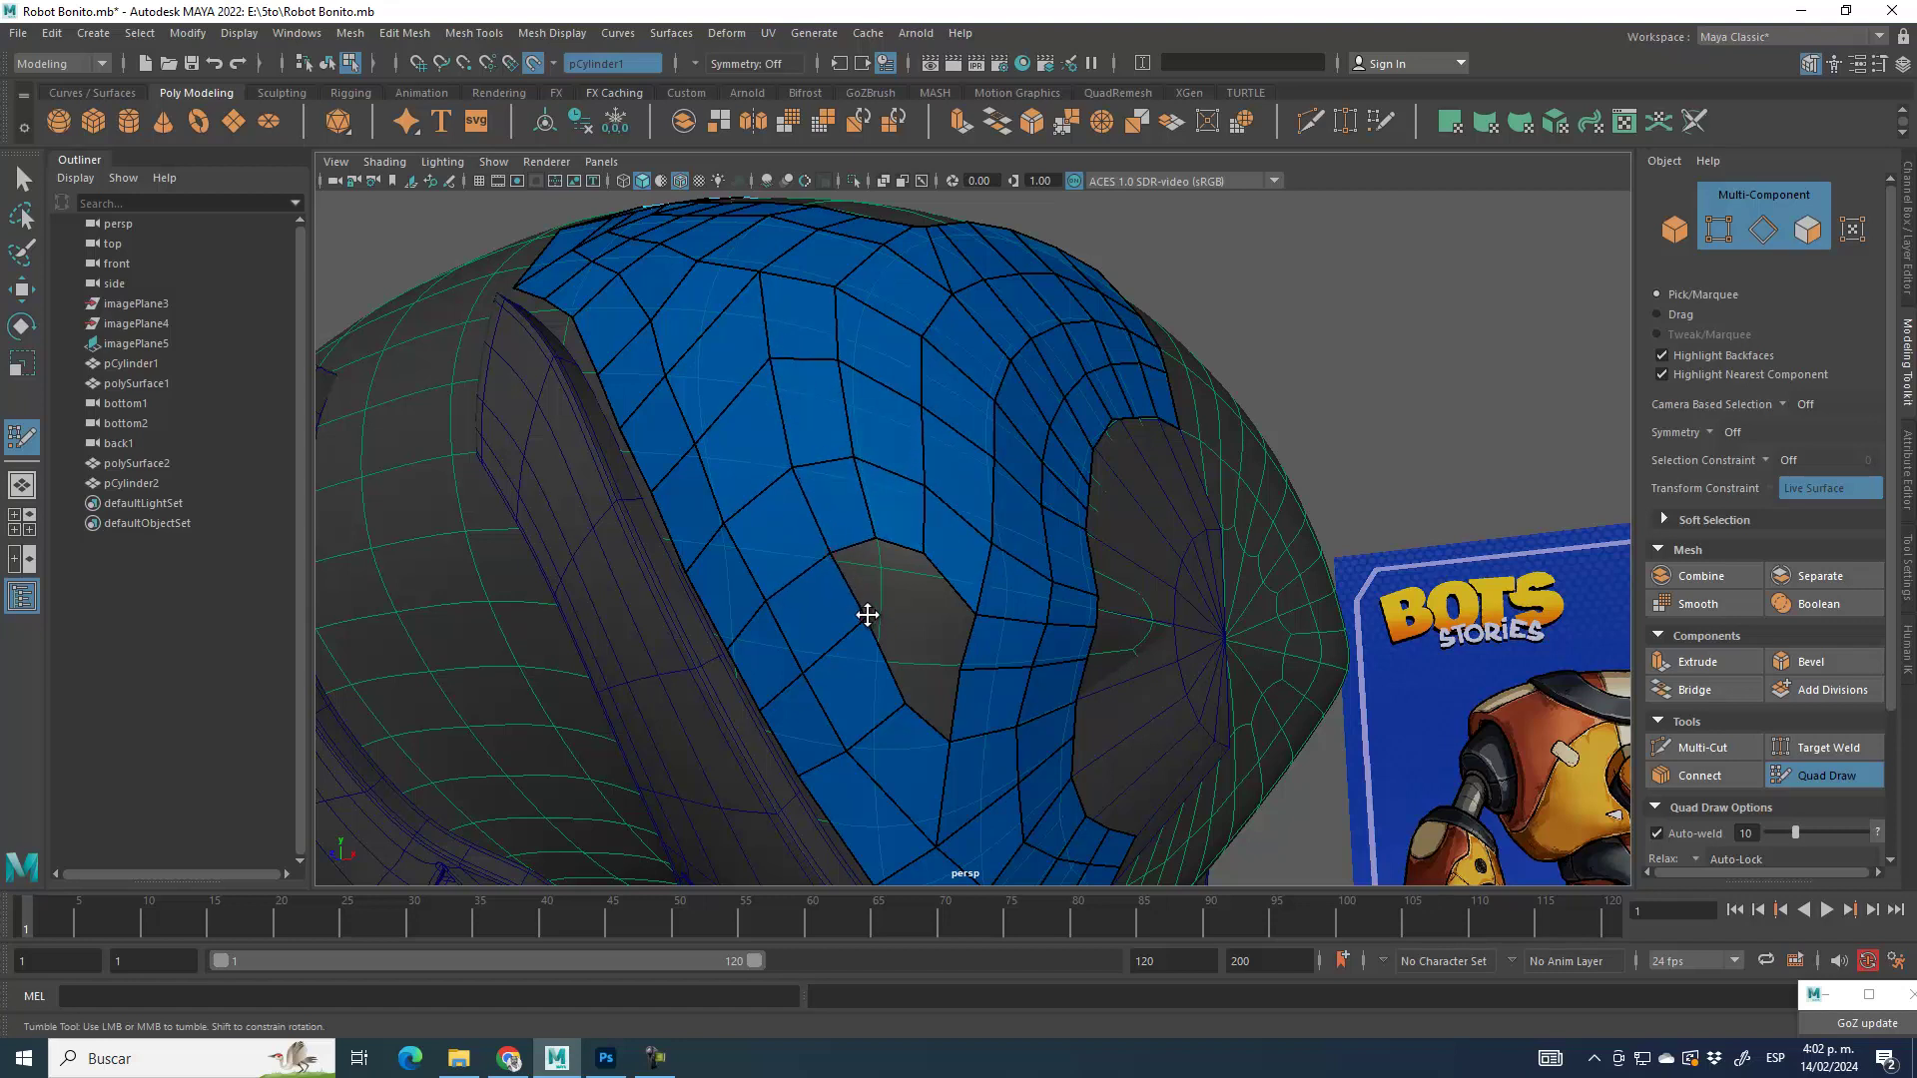
# Step: Fill the last quads to close the side opening and relax the surrounding vertices
pyautogui.scroll(4, 962, 688)
pyautogui.keyDown('alt'); pyautogui.moveTo(919, 676); pyautogui.dragTo(890, 522, button='middle'); pyautogui.keyUp('alt')
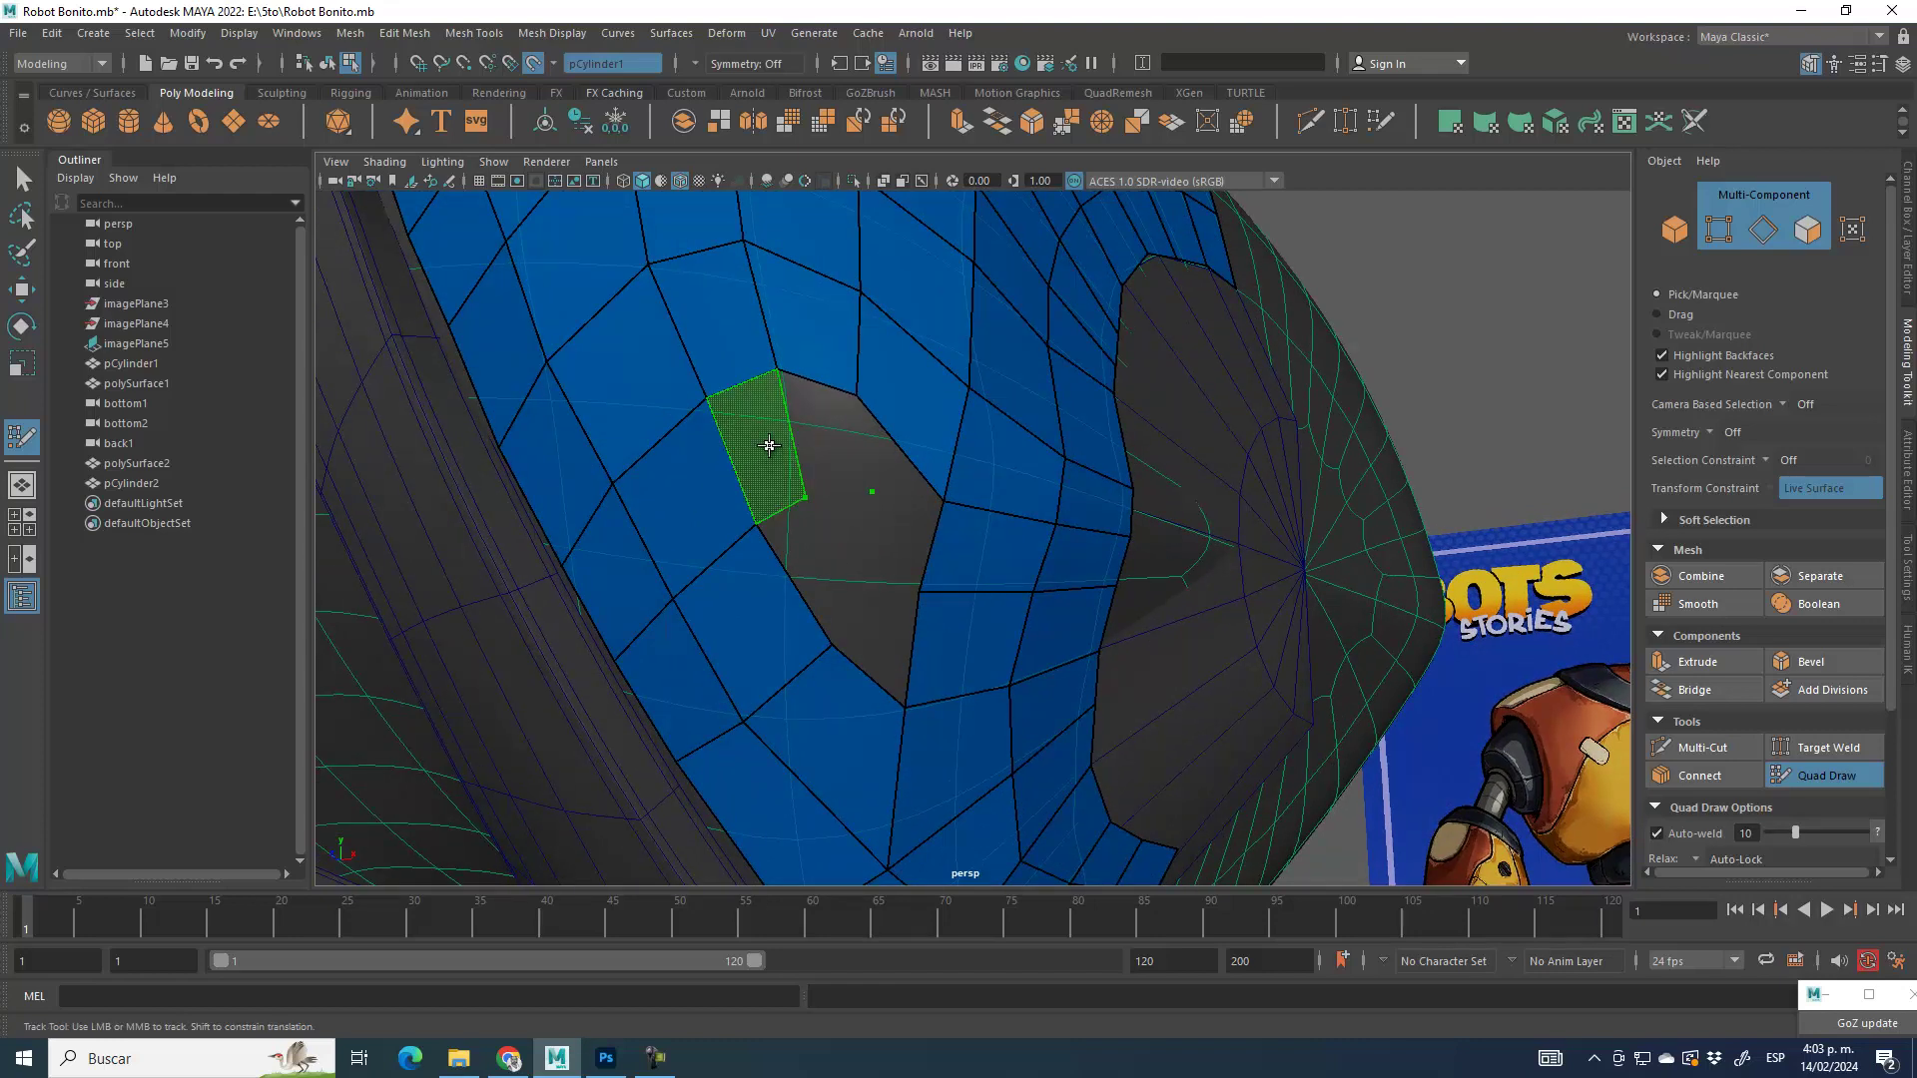
pyautogui.keyDown('shift'); pyautogui.click(827, 441); pyautogui.keyUp('shift')
pyautogui.keyDown('shift'); pyautogui.click(913, 486); pyautogui.keyUp('shift')
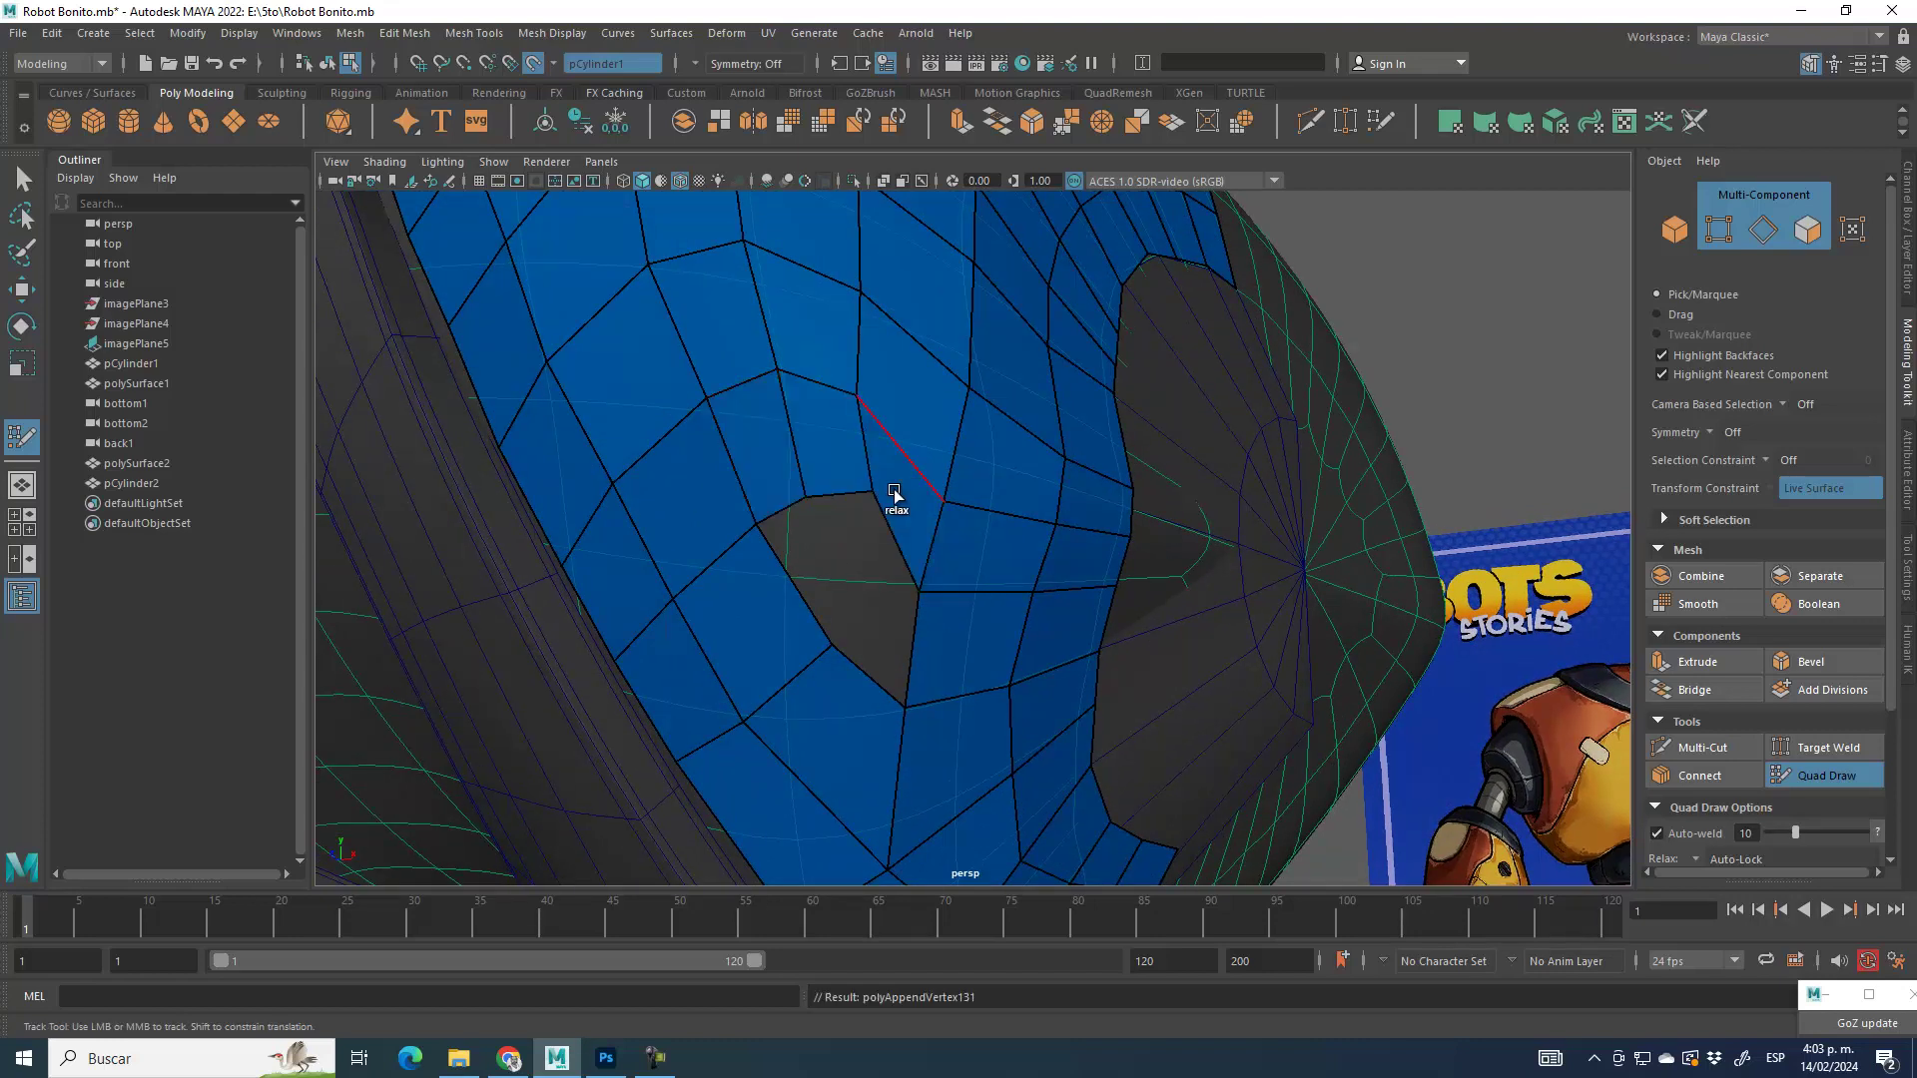
pyautogui.moveTo(846, 427)
pyautogui.keyDown('shift'); pyautogui.mouseDown()
pyautogui.moveTo(958, 509)
pyautogui.moveTo(1010, 517)
pyautogui.mouseUp(); pyautogui.keyUp('shift')
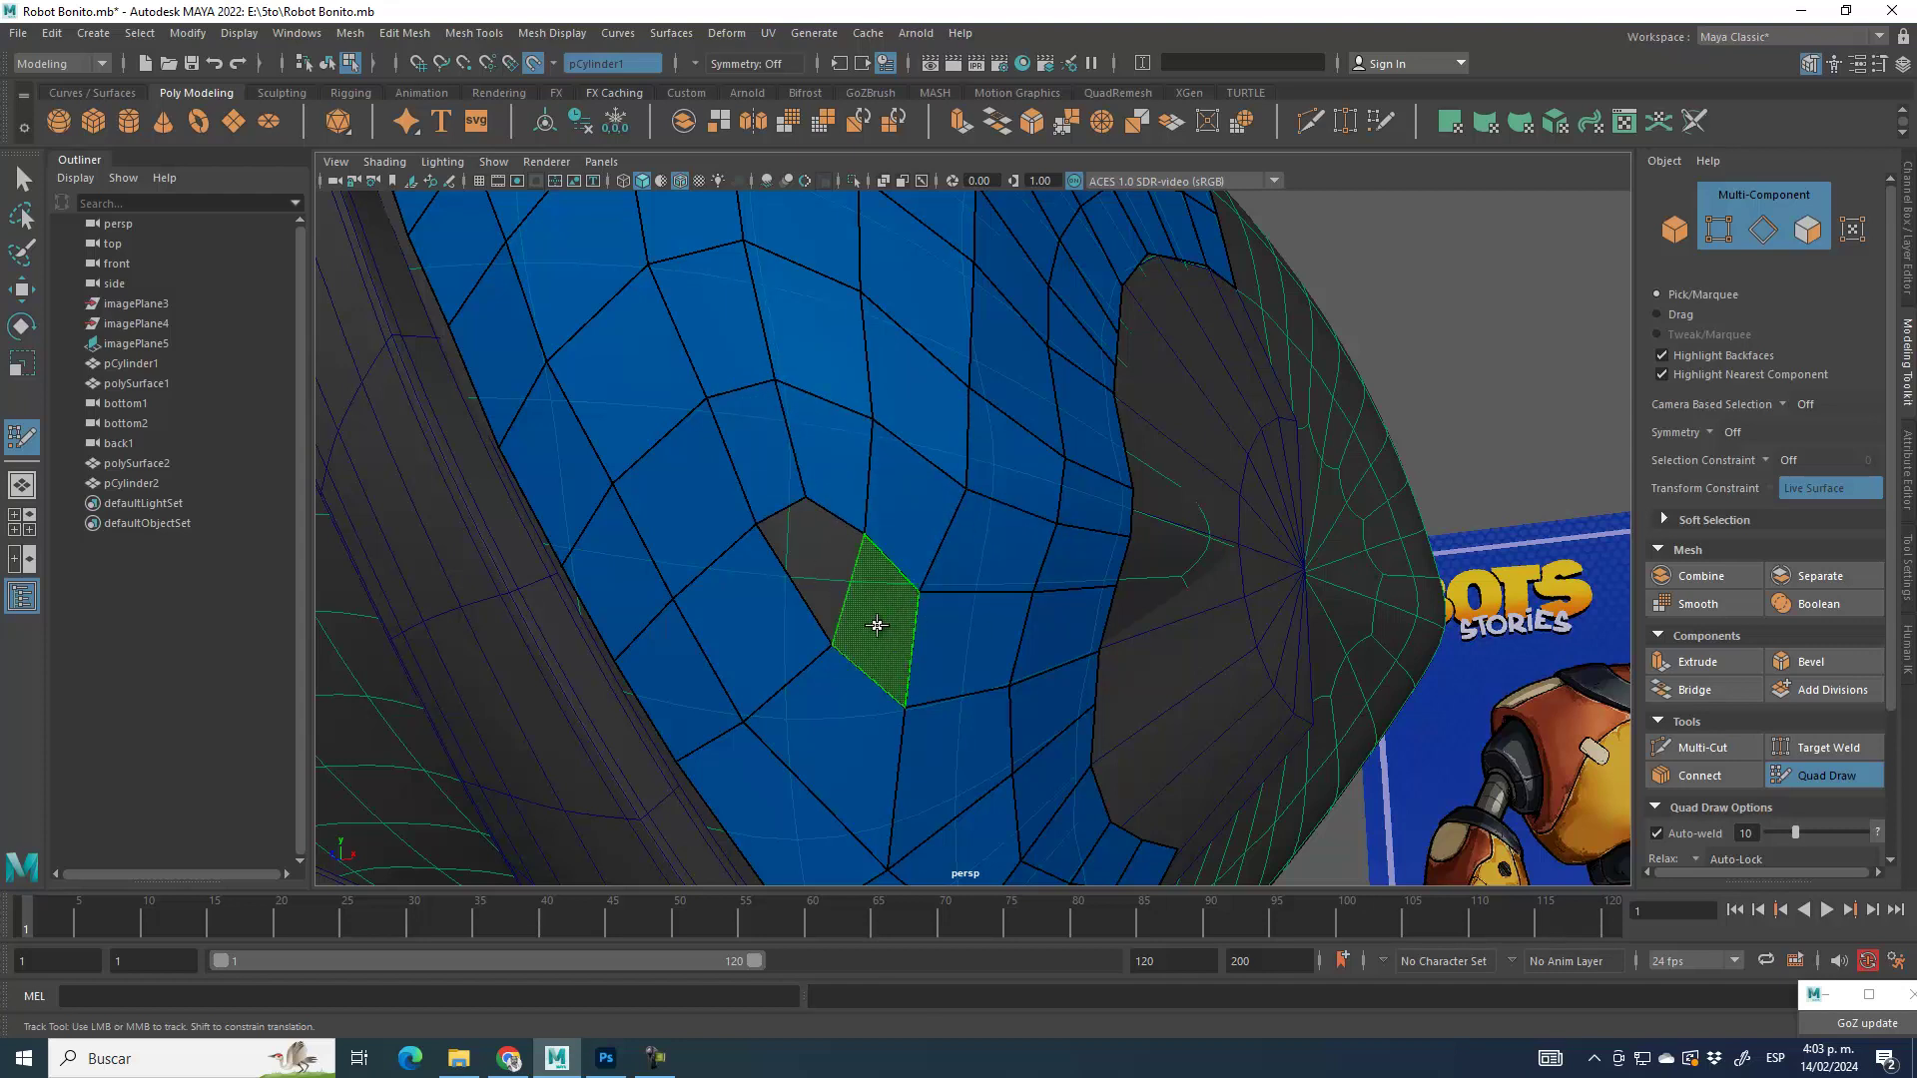
pyautogui.keyDown('shift'); pyautogui.click(812, 543); pyautogui.keyUp('shift')
pyautogui.moveTo(946, 488)
pyautogui.keyDown('shift'); pyautogui.mouseDown()
pyautogui.moveTo(932, 599)
pyautogui.moveTo(906, 446)
pyautogui.mouseUp(); pyautogui.keyUp('shift')
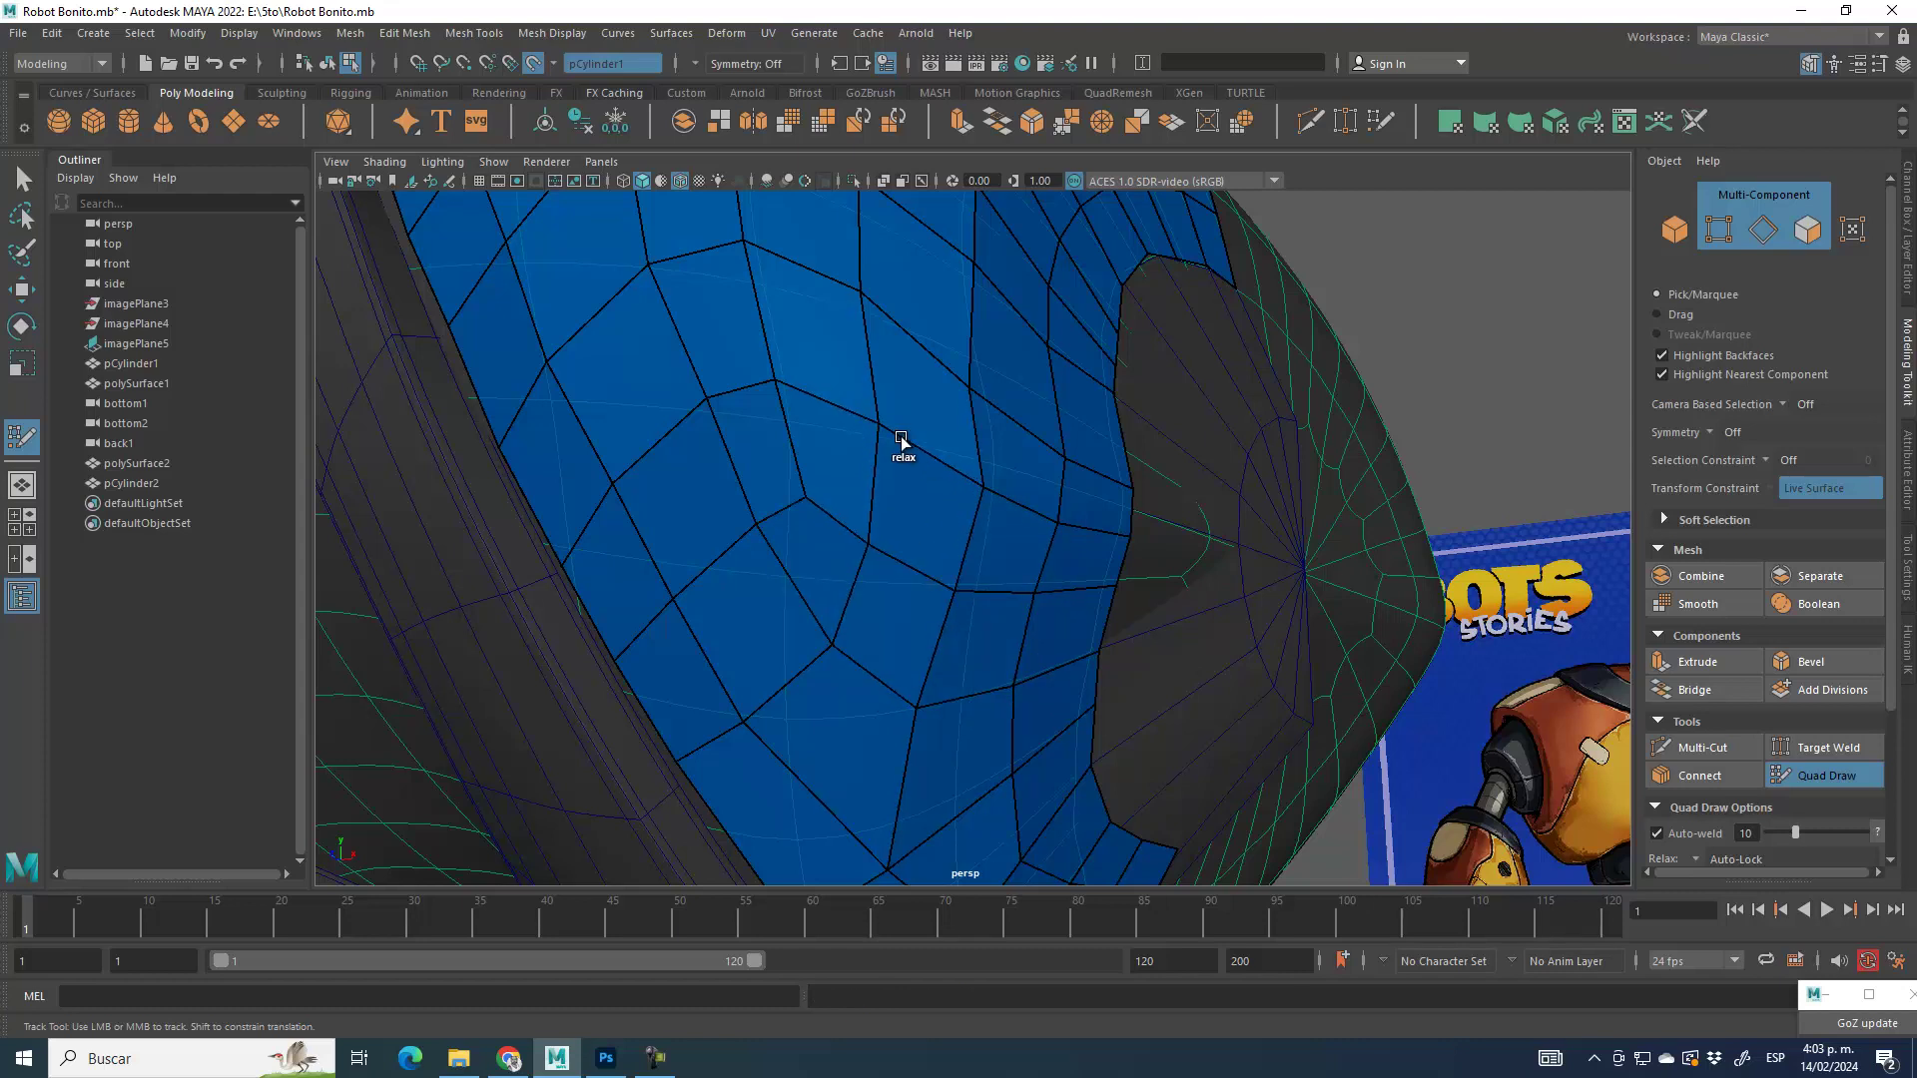
# Step: Examine the closed patch from the side, front and top, checking its silhouette against the rounded body
pyautogui.scroll(-10, 950, 595)
pyautogui.keyDown('alt'); pyautogui.moveTo(950, 595); pyautogui.dragTo(1614, 546); pyautogui.keyUp('alt')
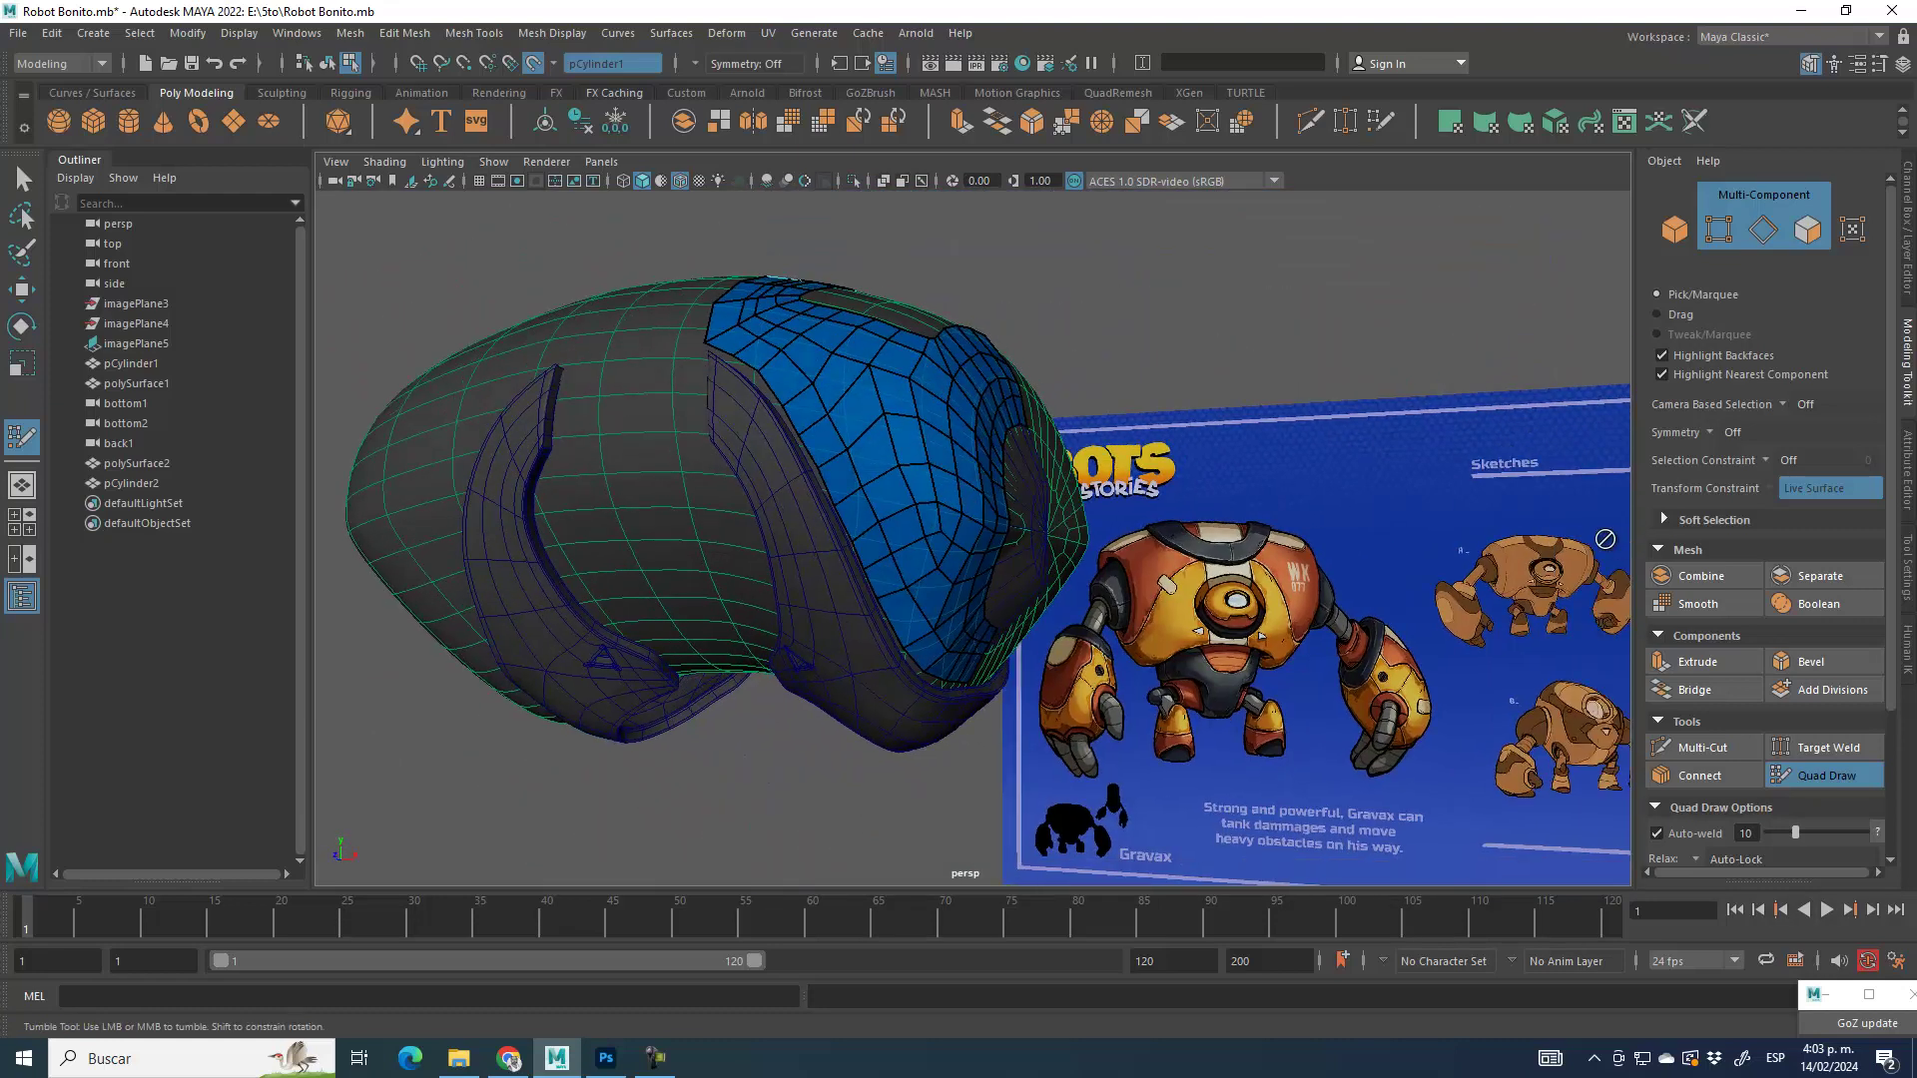
pyautogui.keyDown('alt'); pyautogui.moveTo(975, 521); pyautogui.dragTo(943, 518); pyautogui.keyUp('alt')
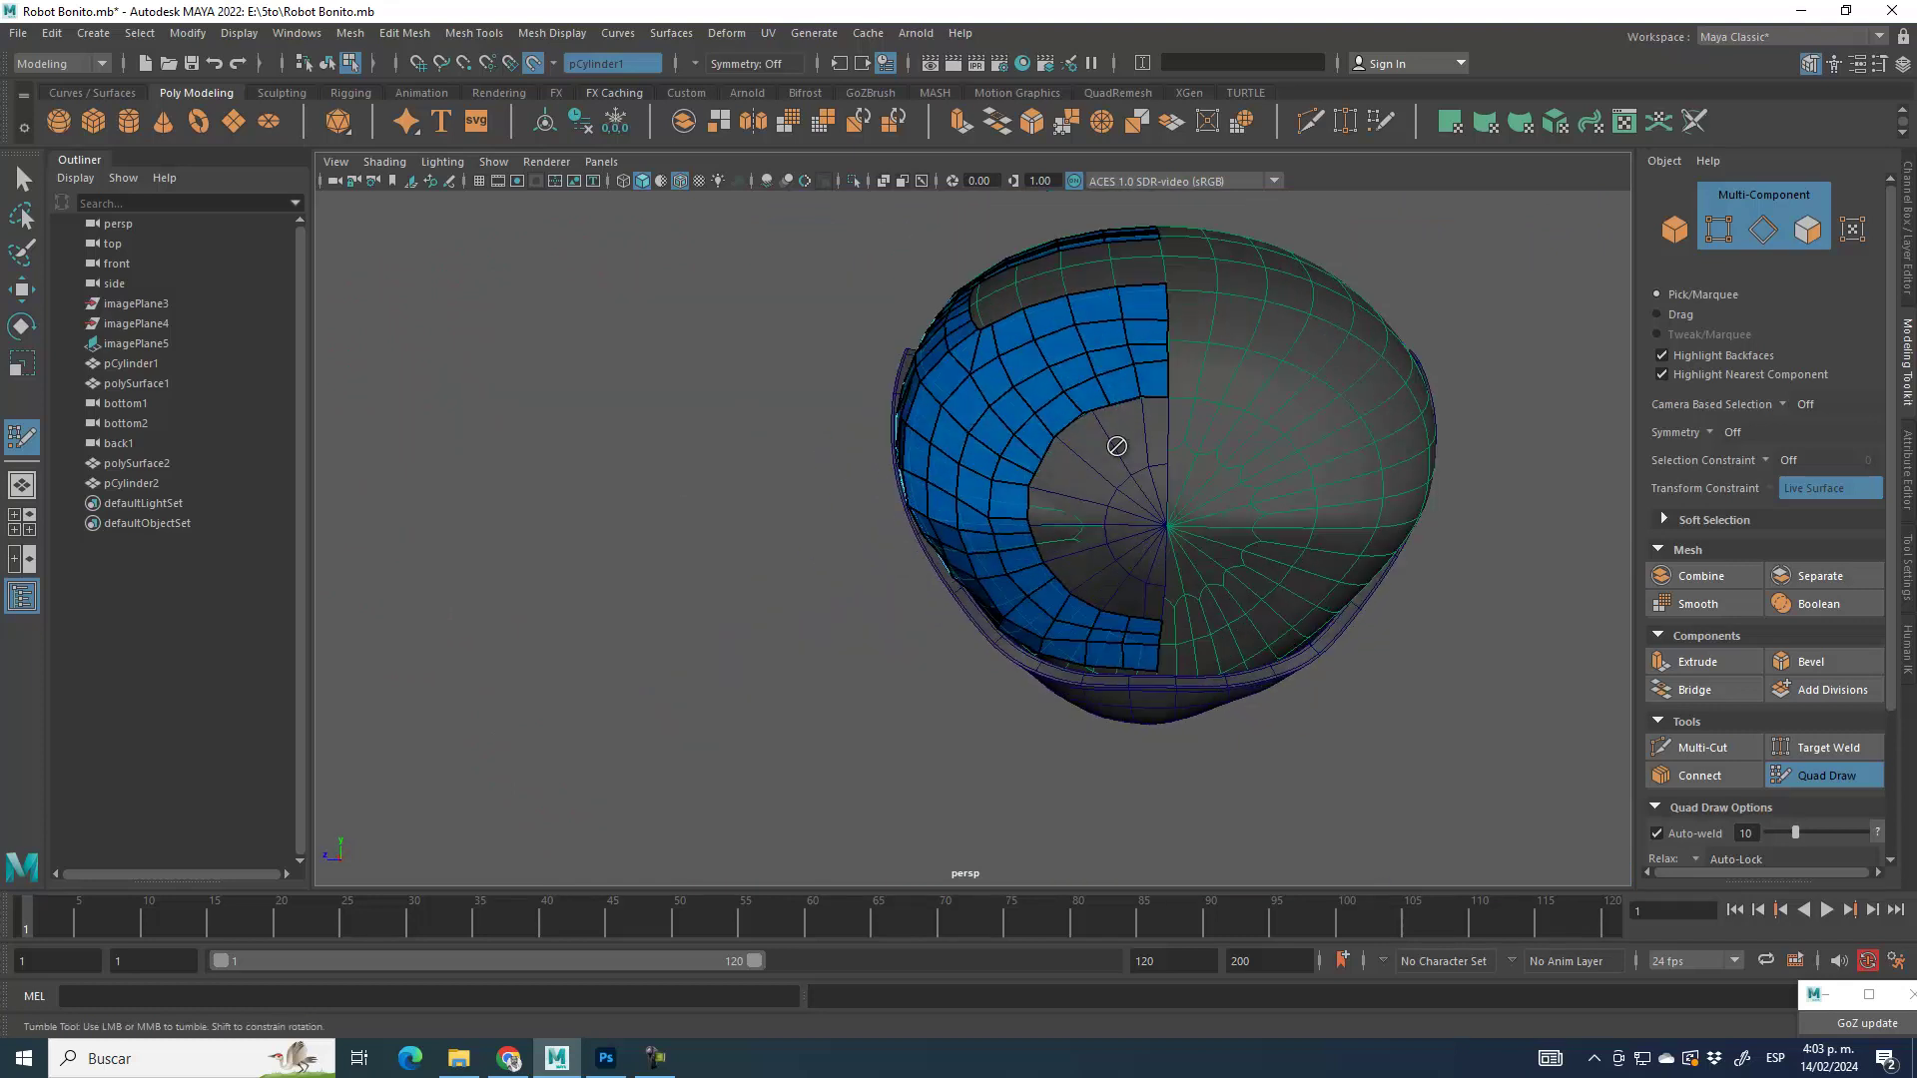
pyautogui.keyDown('alt'); pyautogui.moveTo(1048, 328); pyautogui.dragTo(1140, 519); pyautogui.keyUp('alt')
pyautogui.keyDown('alt'); pyautogui.moveTo(975, 638); pyautogui.dragTo(884, 516, button='middle'); pyautogui.keyUp('alt')
pyautogui.keyDown('alt'); pyautogui.moveTo(885, 516); pyautogui.dragTo(950, 521); pyautogui.keyUp('alt')
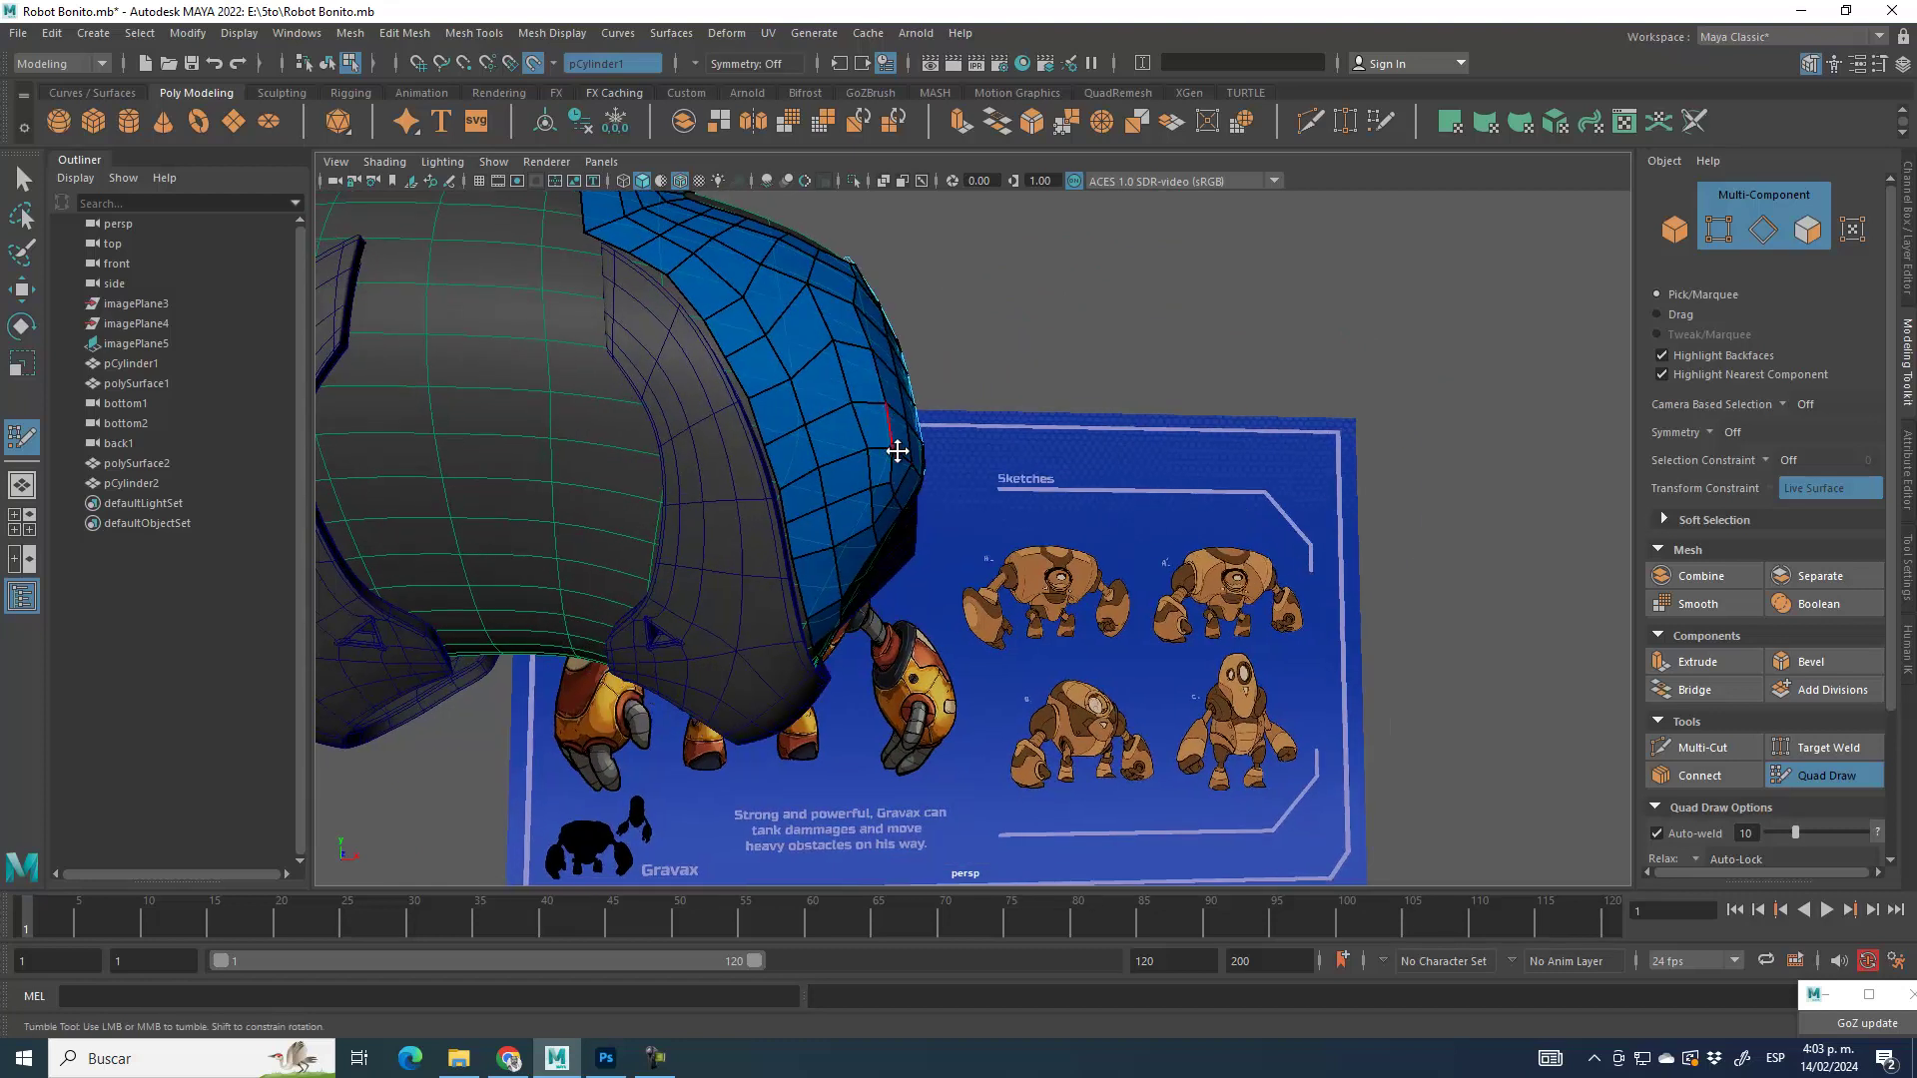
pyautogui.keyDown('alt'); pyautogui.moveTo(891, 425); pyautogui.dragTo(976, 483); pyautogui.keyUp('alt')
pyautogui.moveTo(1064, 575)
pyautogui.keyDown('alt'); pyautogui.mouseDown()
pyautogui.moveTo(1022, 561)
pyautogui.moveTo(1082, 556)
pyautogui.moveTo(903, 553)
pyautogui.moveTo(958, 560)
pyautogui.moveTo(942, 551)
pyautogui.mouseUp(); pyautogui.keyUp('alt')
pyautogui.scroll(2, 840, 494)
pyautogui.keyDown('alt'); pyautogui.moveTo(817, 539); pyautogui.dragTo(774, 559); pyautogui.keyUp('alt')
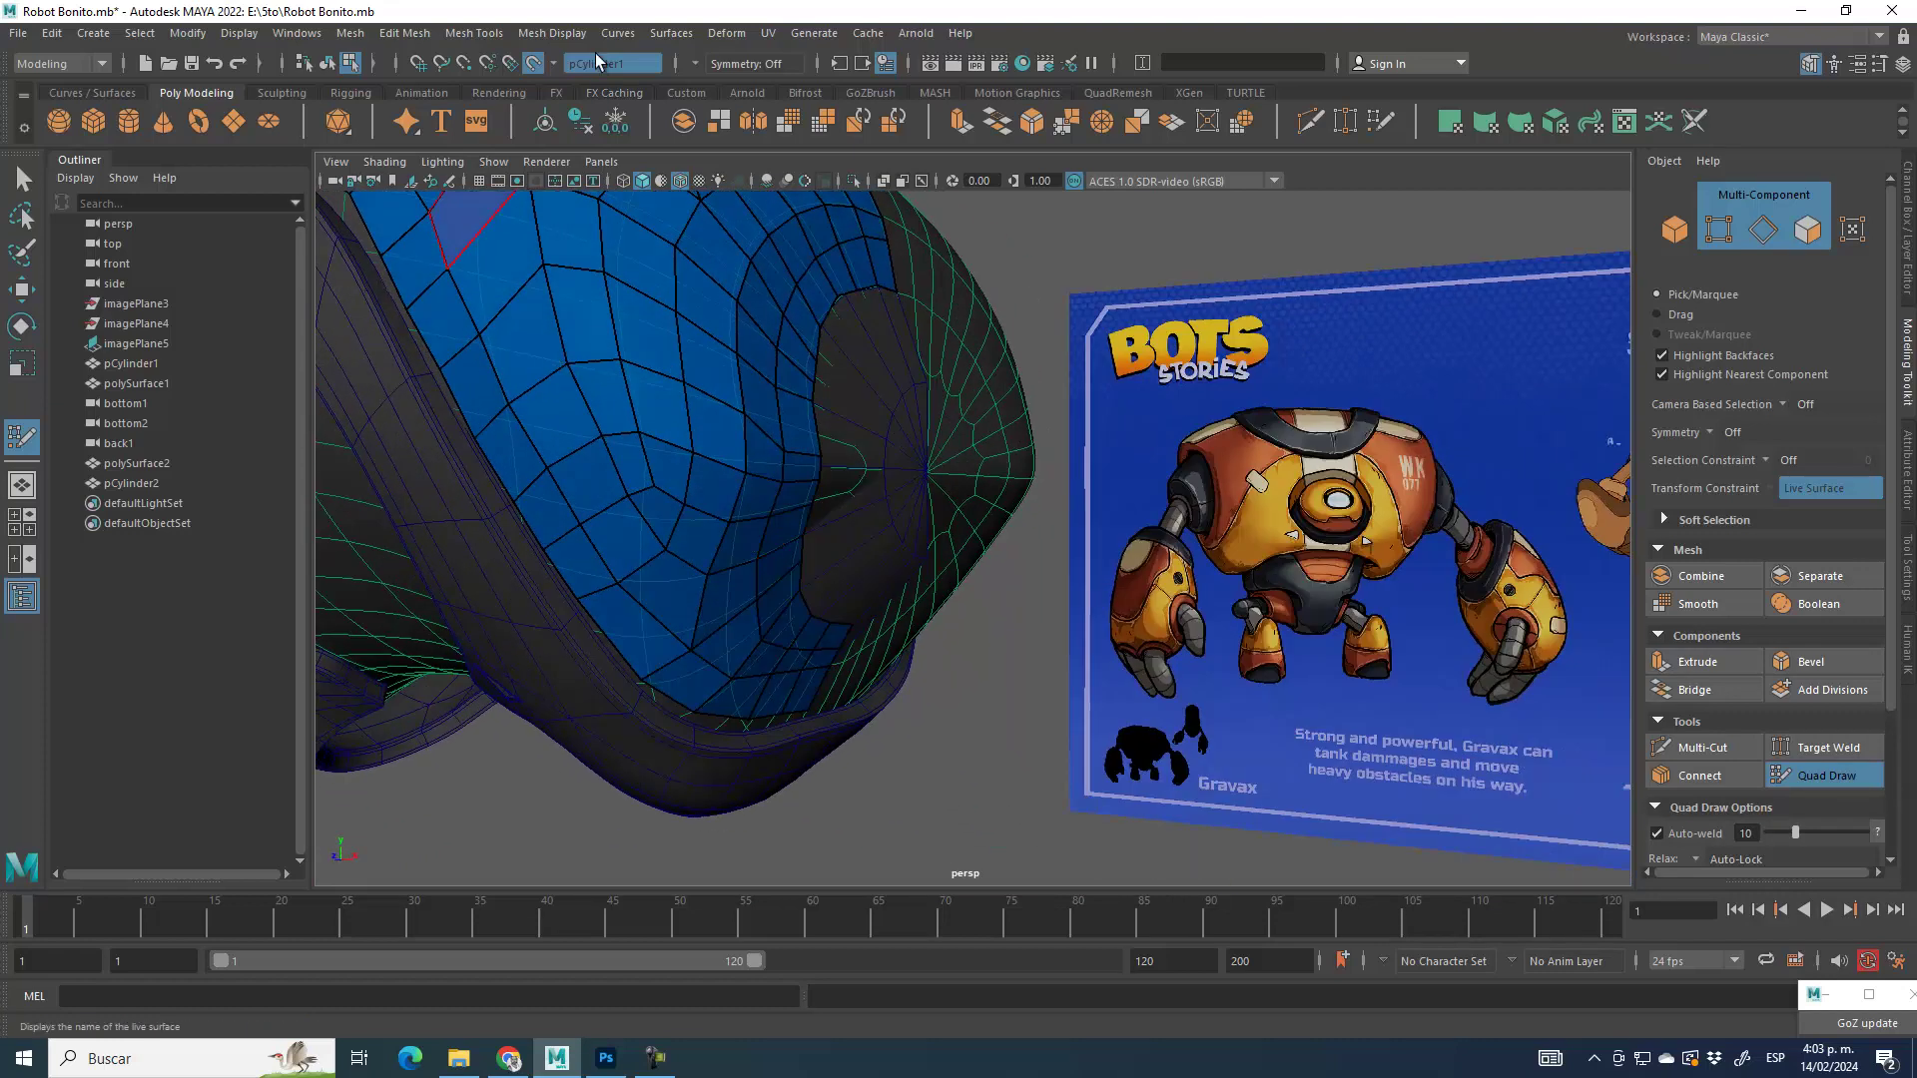
# Step: Release the live surface, leave Quad Draw and return to object selection
pyautogui.click(532, 64)
pyautogui.click(1825, 774)
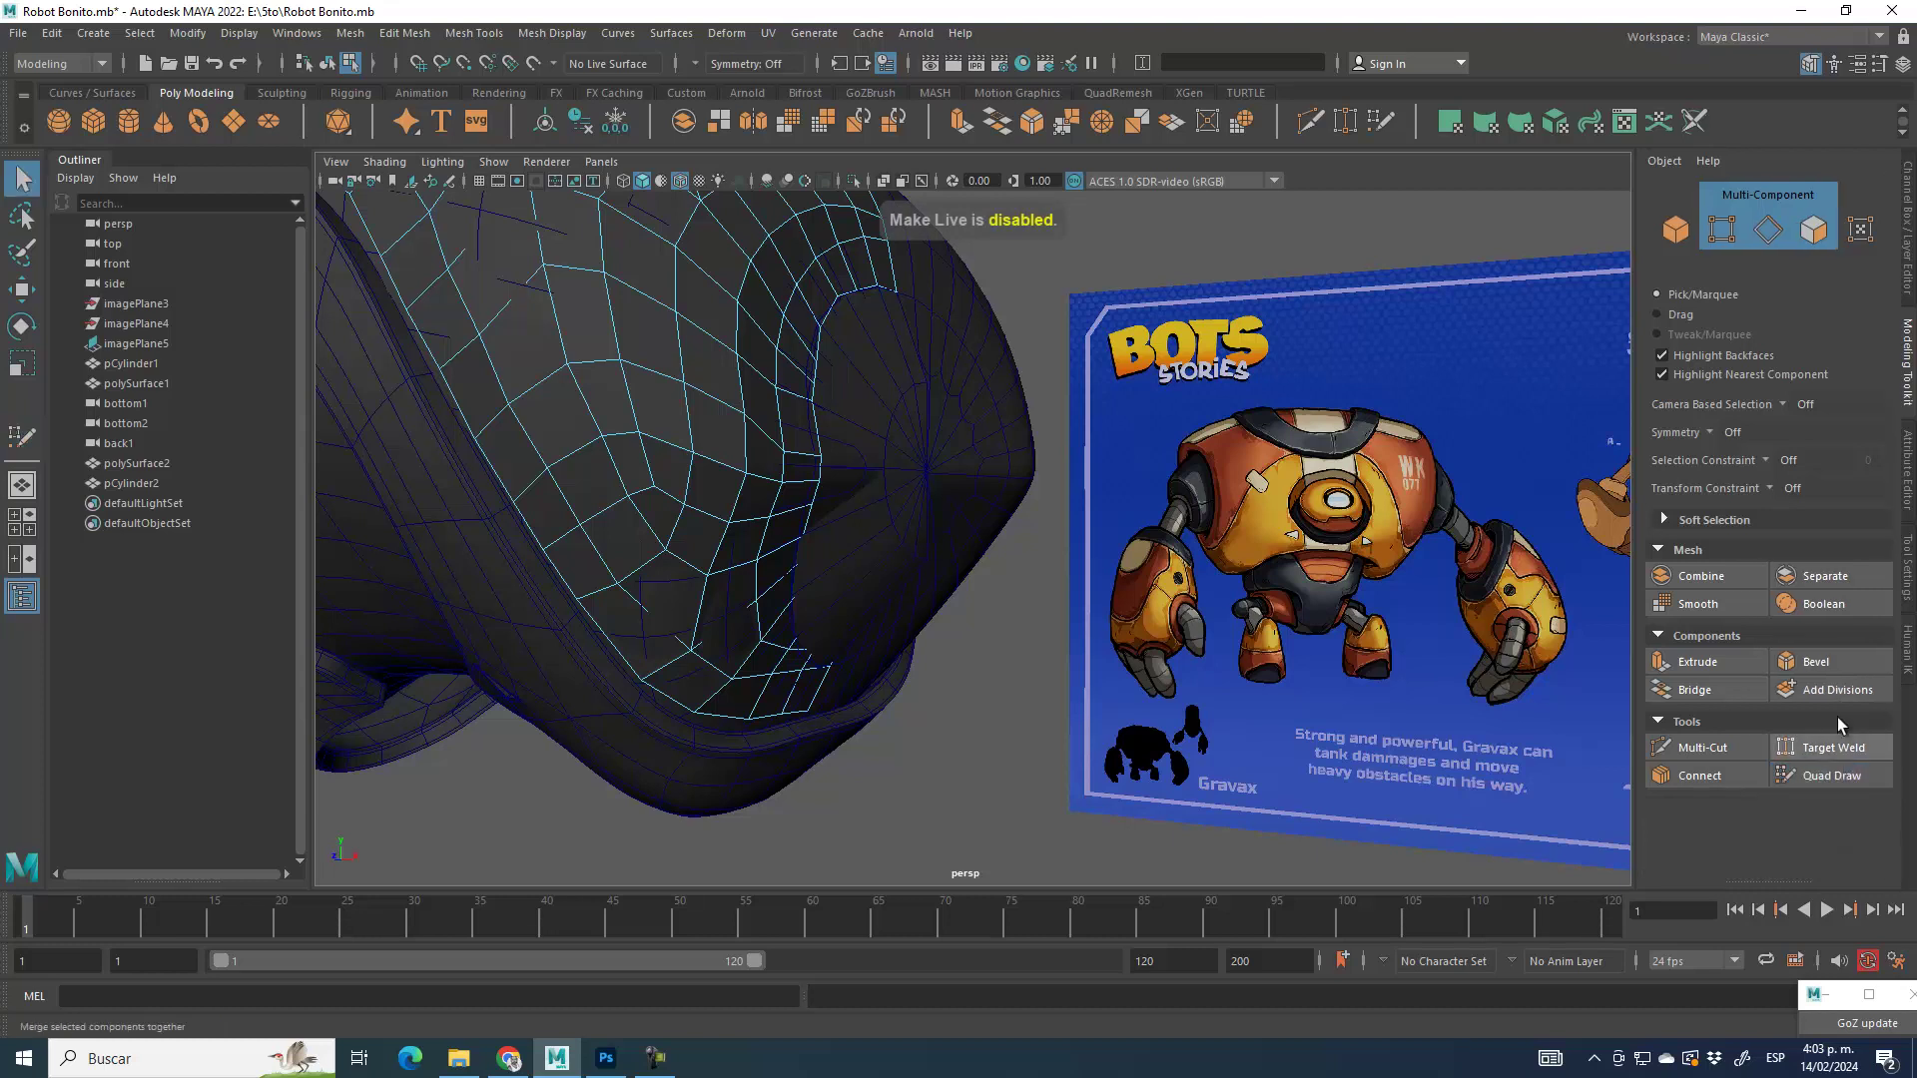
pyautogui.click(1677, 231)
pyautogui.scroll(-3, 779, 517)
pyautogui.keyDown('alt'); pyautogui.moveTo(779, 517); pyautogui.dragTo(878, 539); pyautogui.keyUp('alt')
# Step: Hide the reference image plane and isolate the retopologized patch mesh by hiding all other objects
pyautogui.click(1075, 449)
pyautogui.hotkey('ctrl', 'h')
pyautogui.click(909, 400)
pyautogui.click(851, 372)
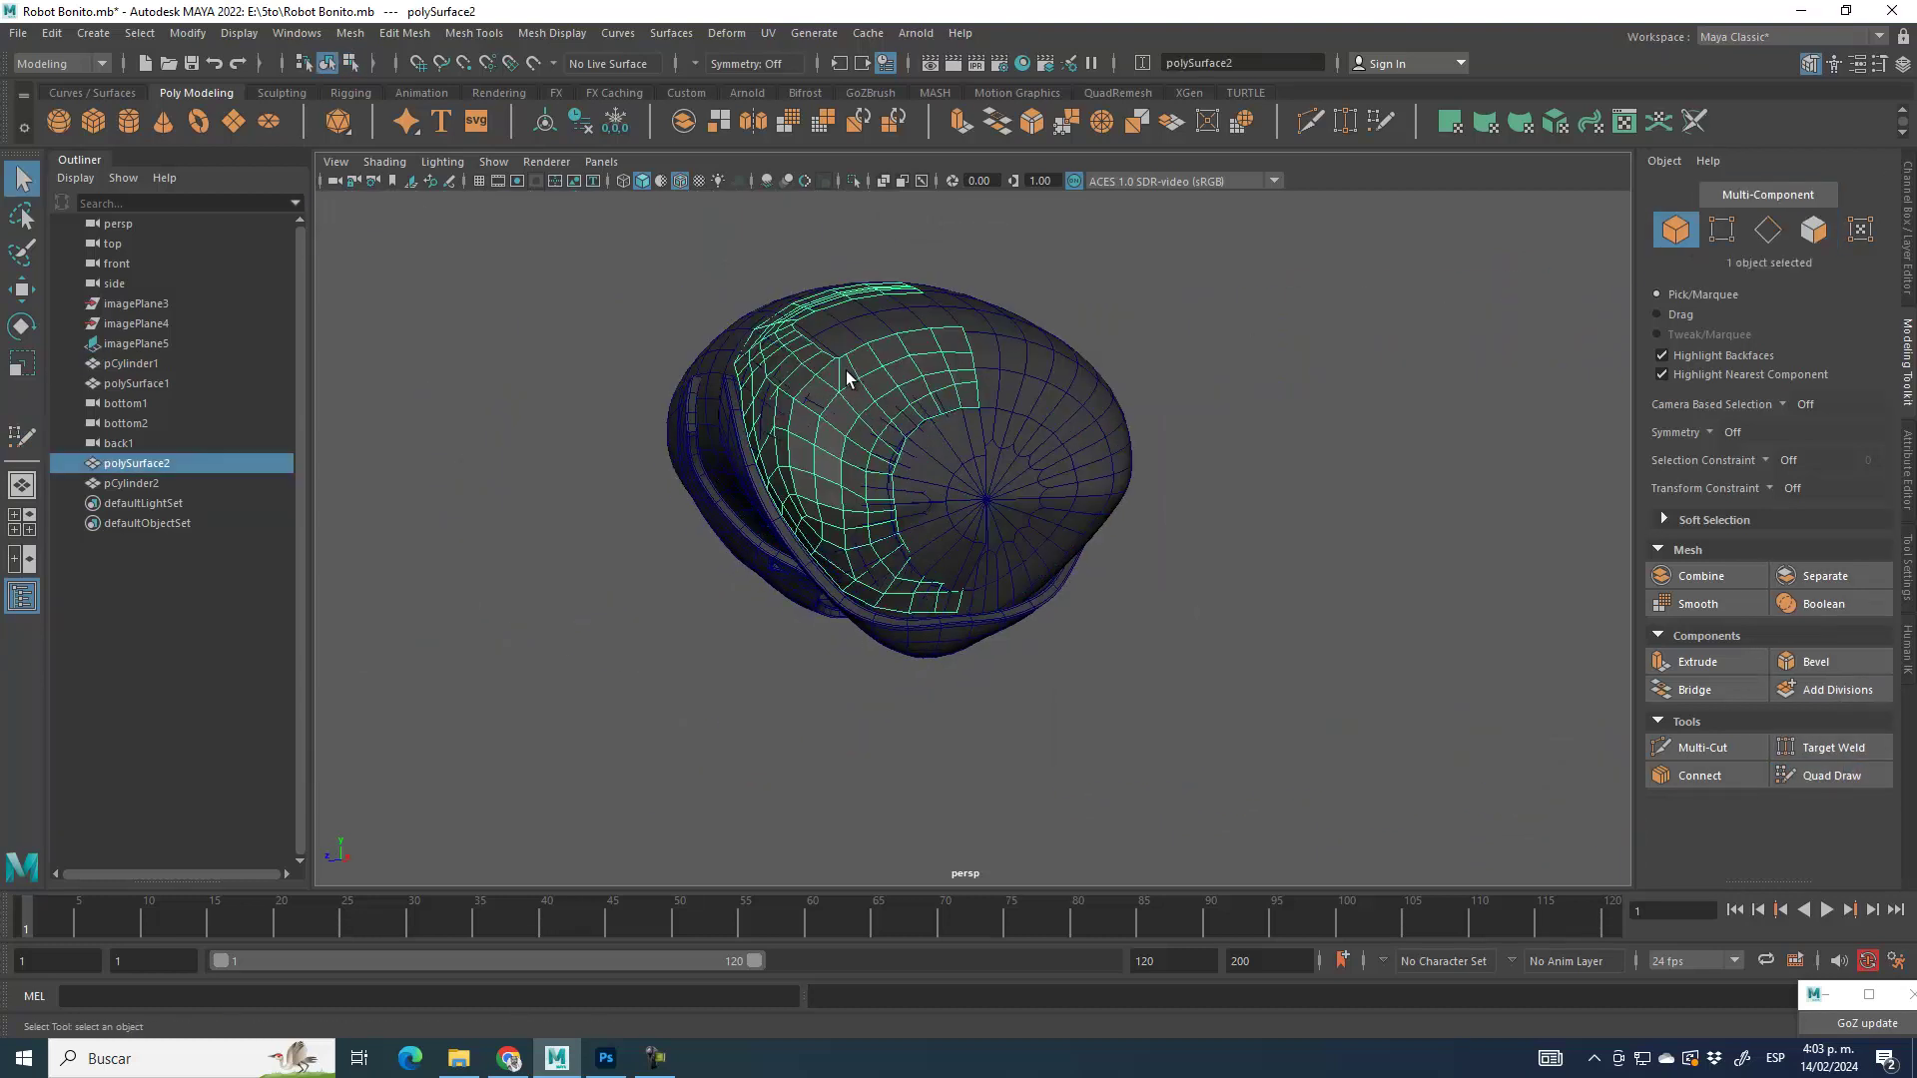
pyautogui.hotkey('alt', 'h')
# Step: In the front view, select the vertices at the patch's protruding outer corner and enable Soft Select
pyautogui.keyDown('alt'); pyautogui.moveTo(865, 429); pyautogui.dragTo(968, 470); pyautogui.keyUp('alt')
pyautogui.press('space')
pyautogui.press('space')
pyautogui.keyDown('alt'); pyautogui.moveTo(1075, 625); pyautogui.dragTo(1065, 400, button='middle'); pyautogui.keyUp('alt')
pyautogui.scroll(-5, 1068, 619)
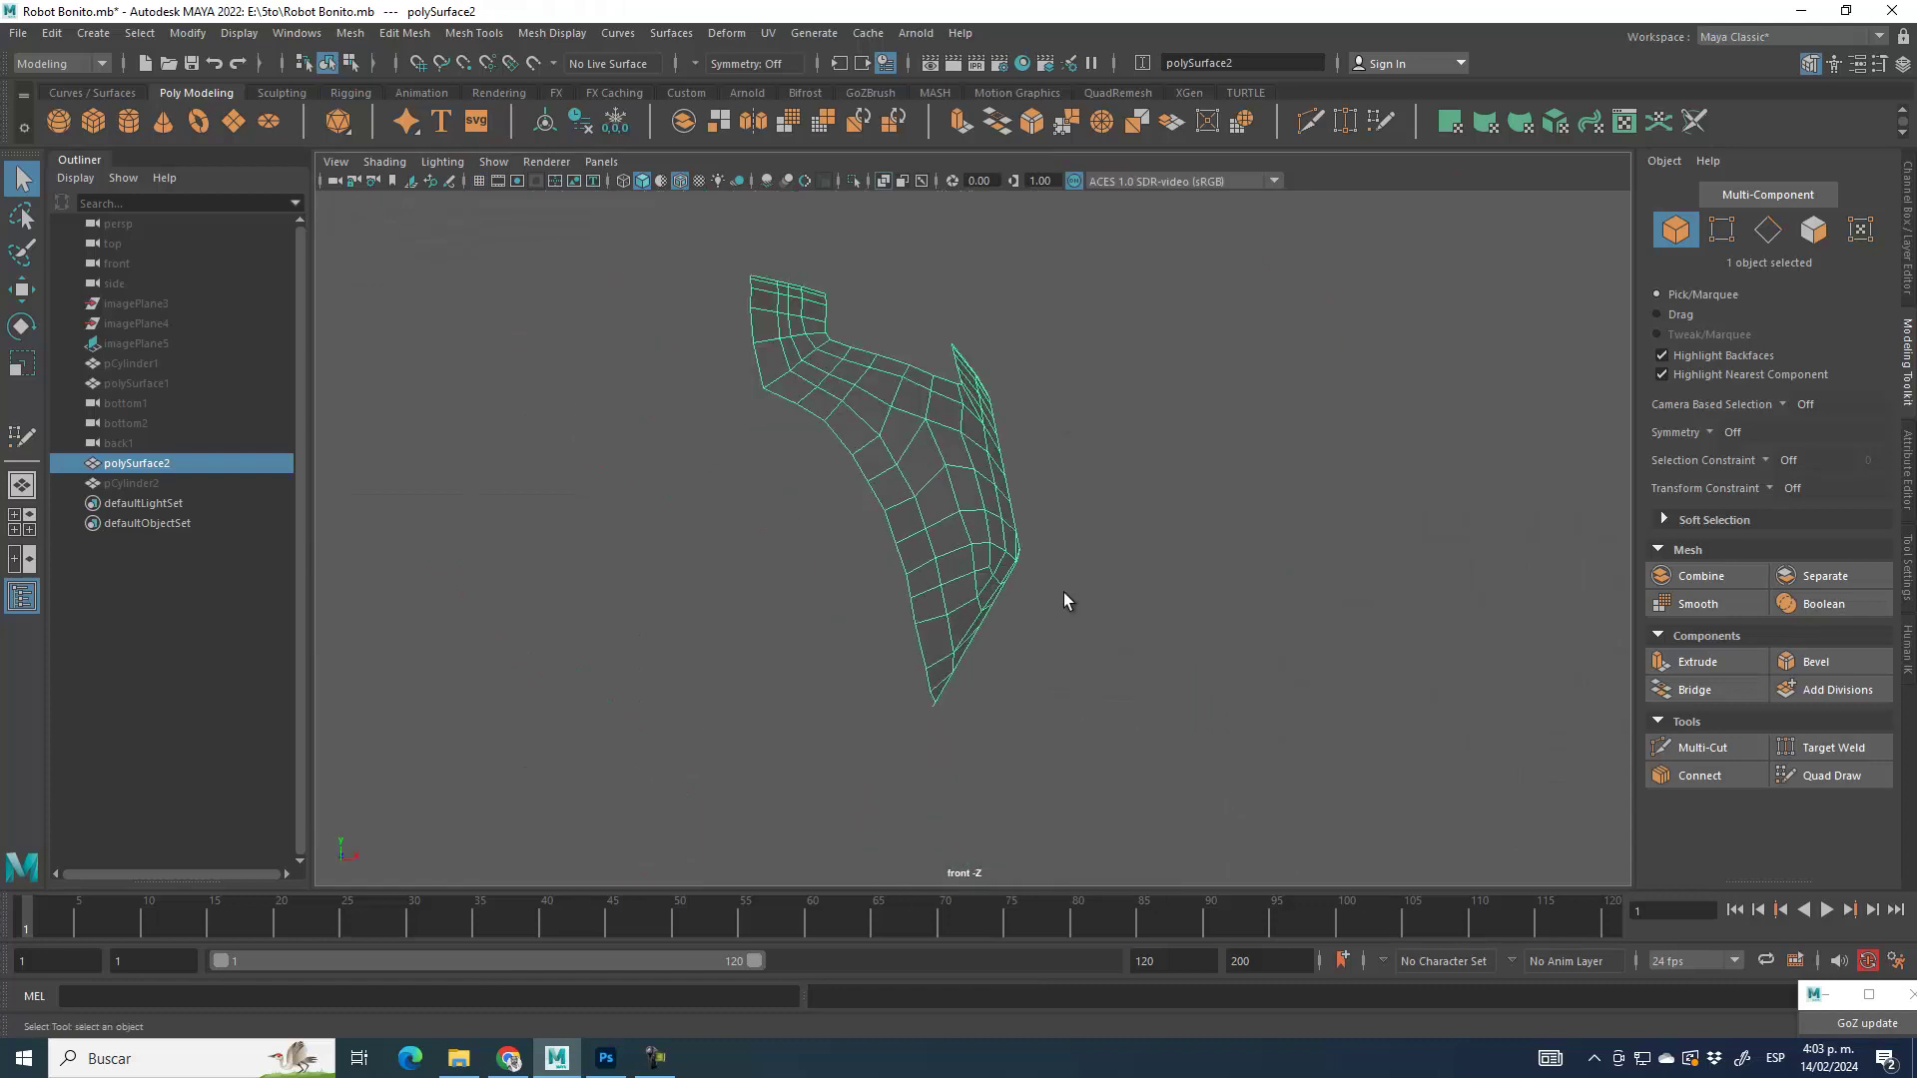
pyautogui.click(1727, 239)
pyautogui.scroll(6, 1204, 834)
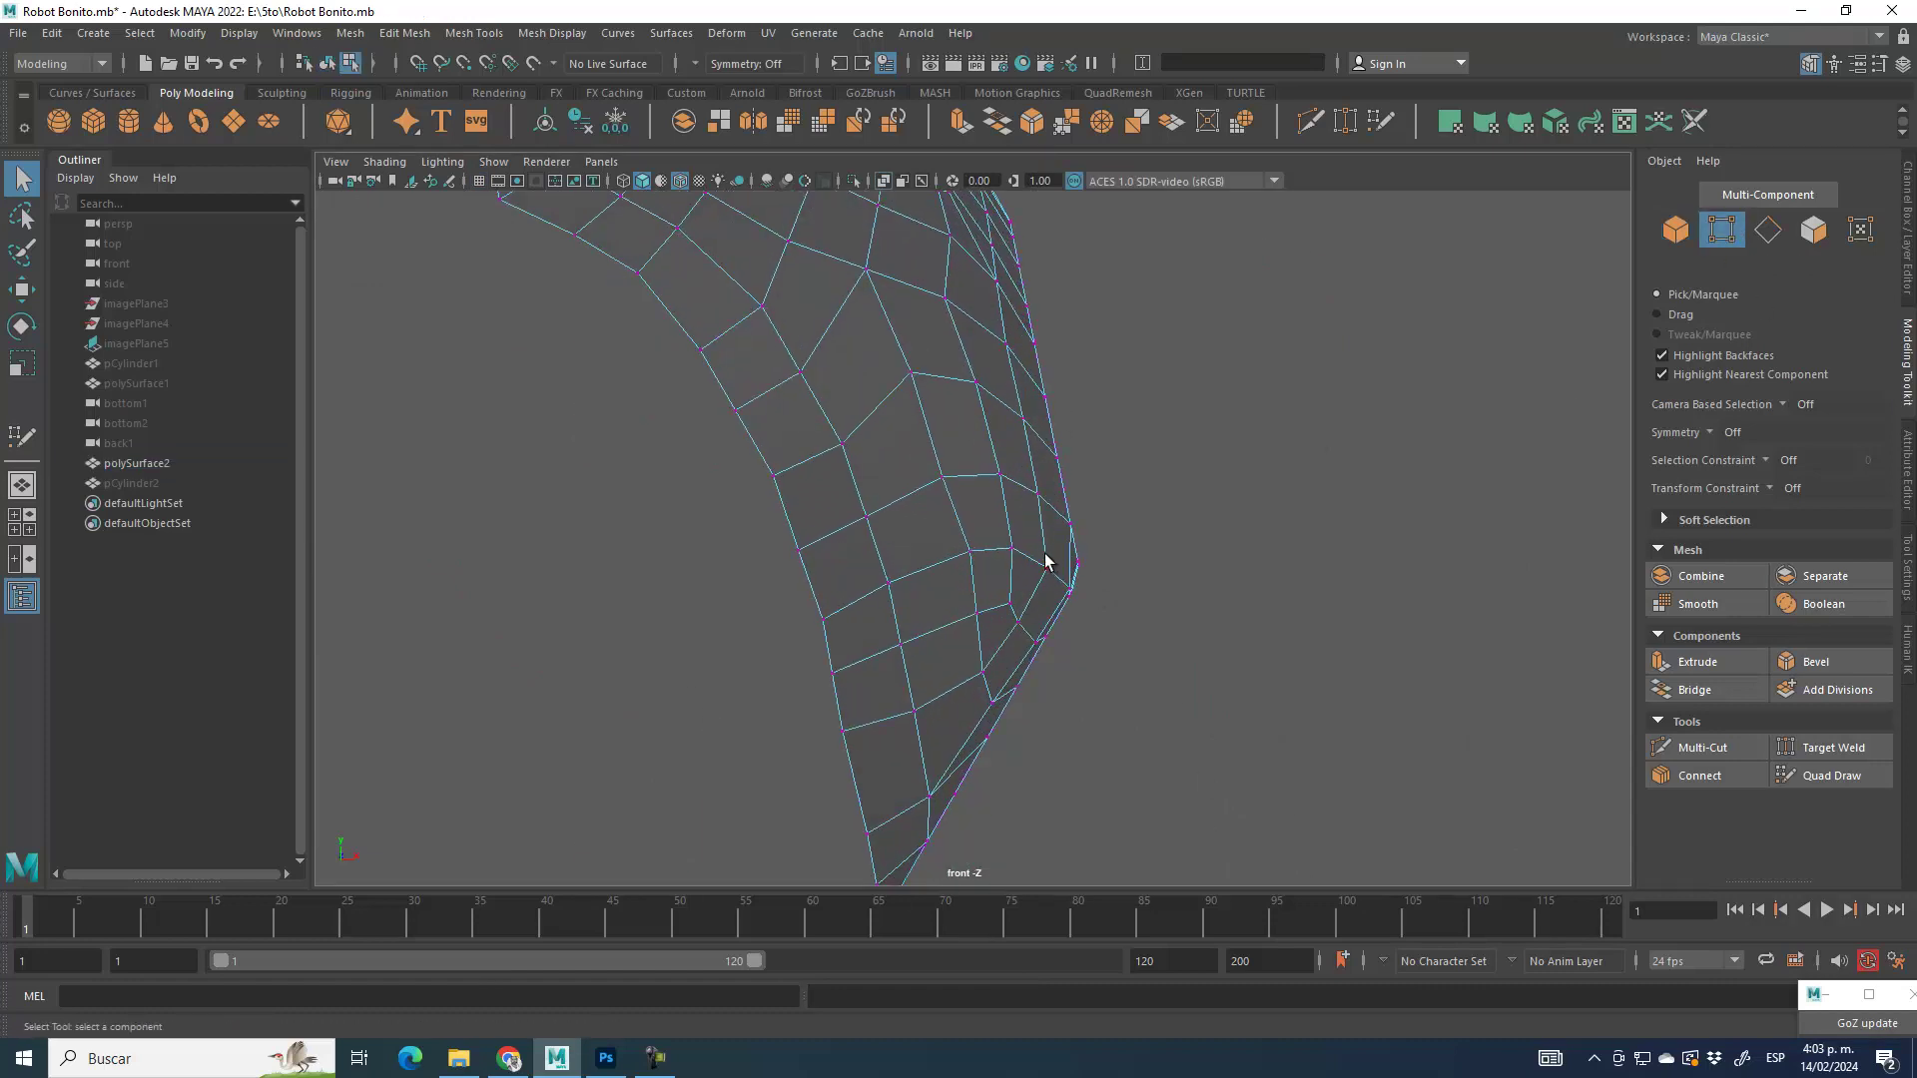
pyautogui.moveTo(1038, 552); pyautogui.dragTo(1129, 629)
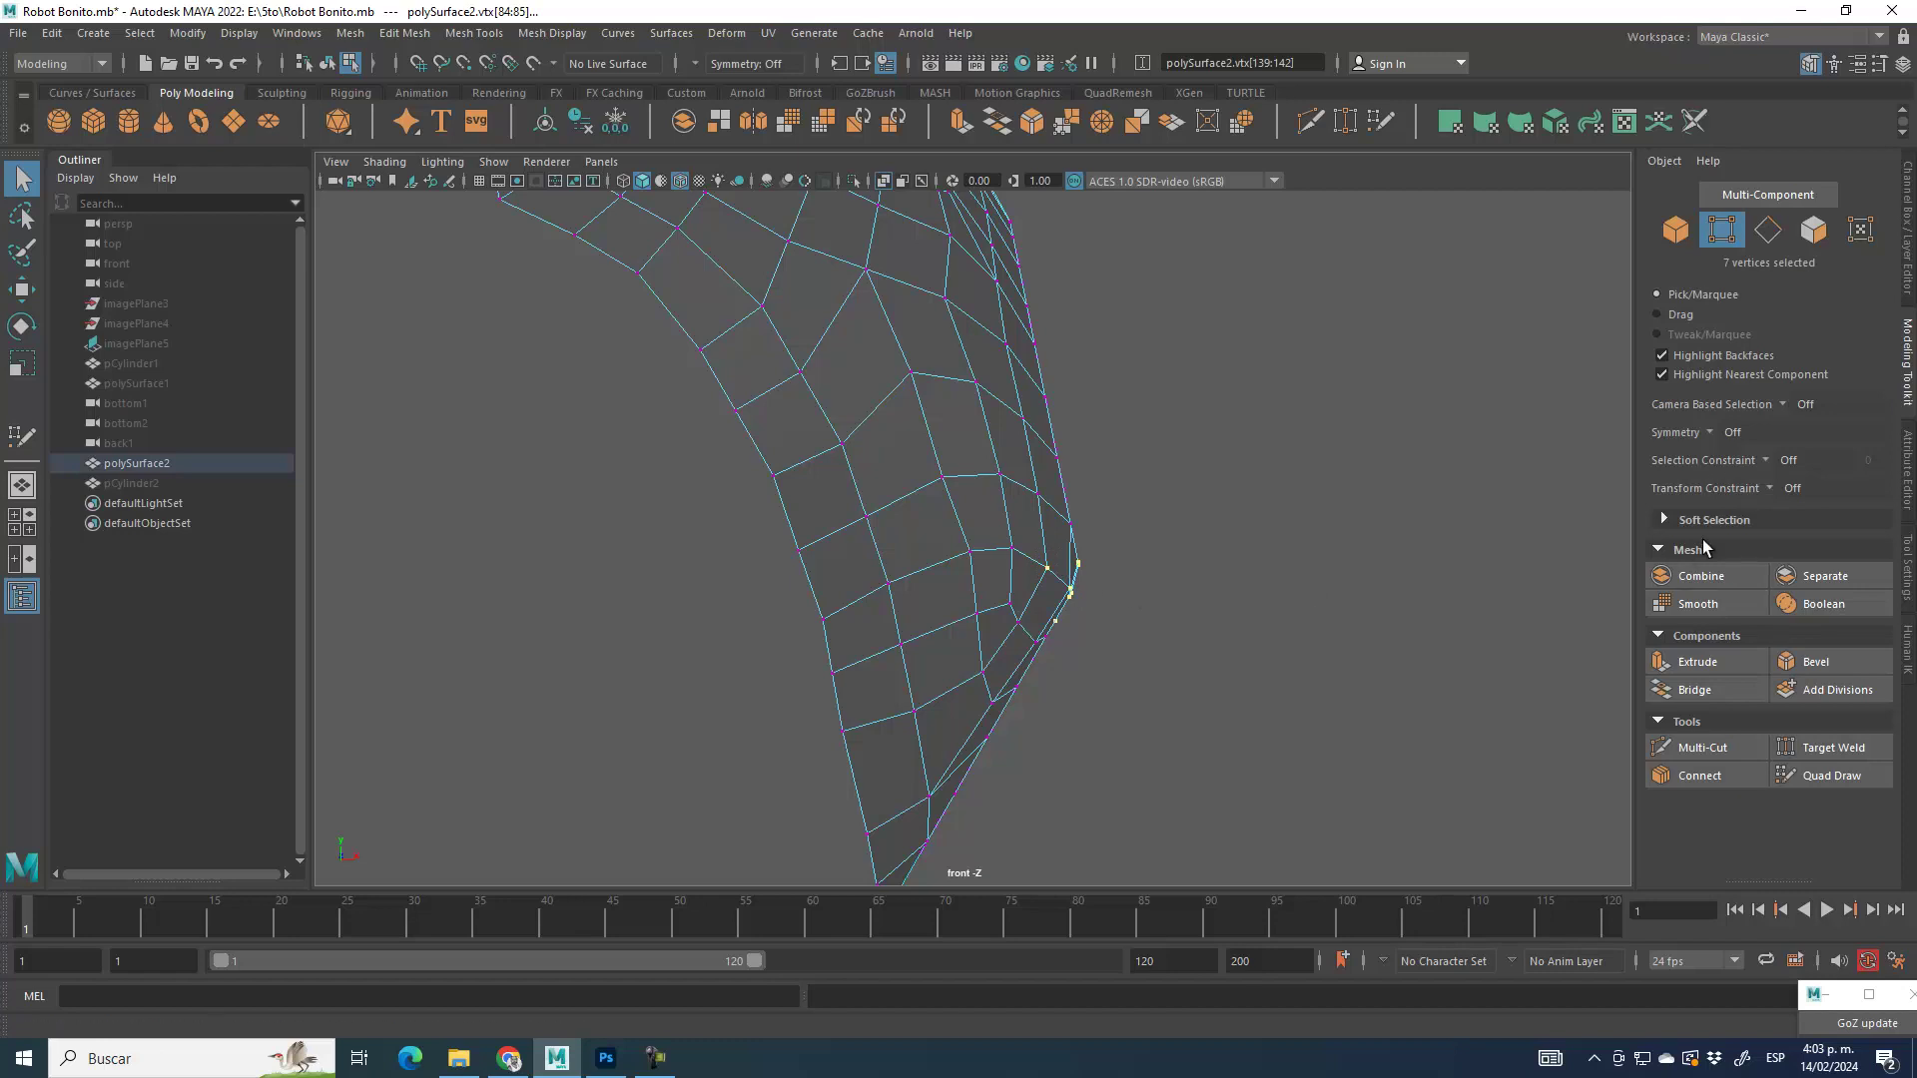
pyautogui.click(1668, 519)
pyautogui.click(1737, 546)
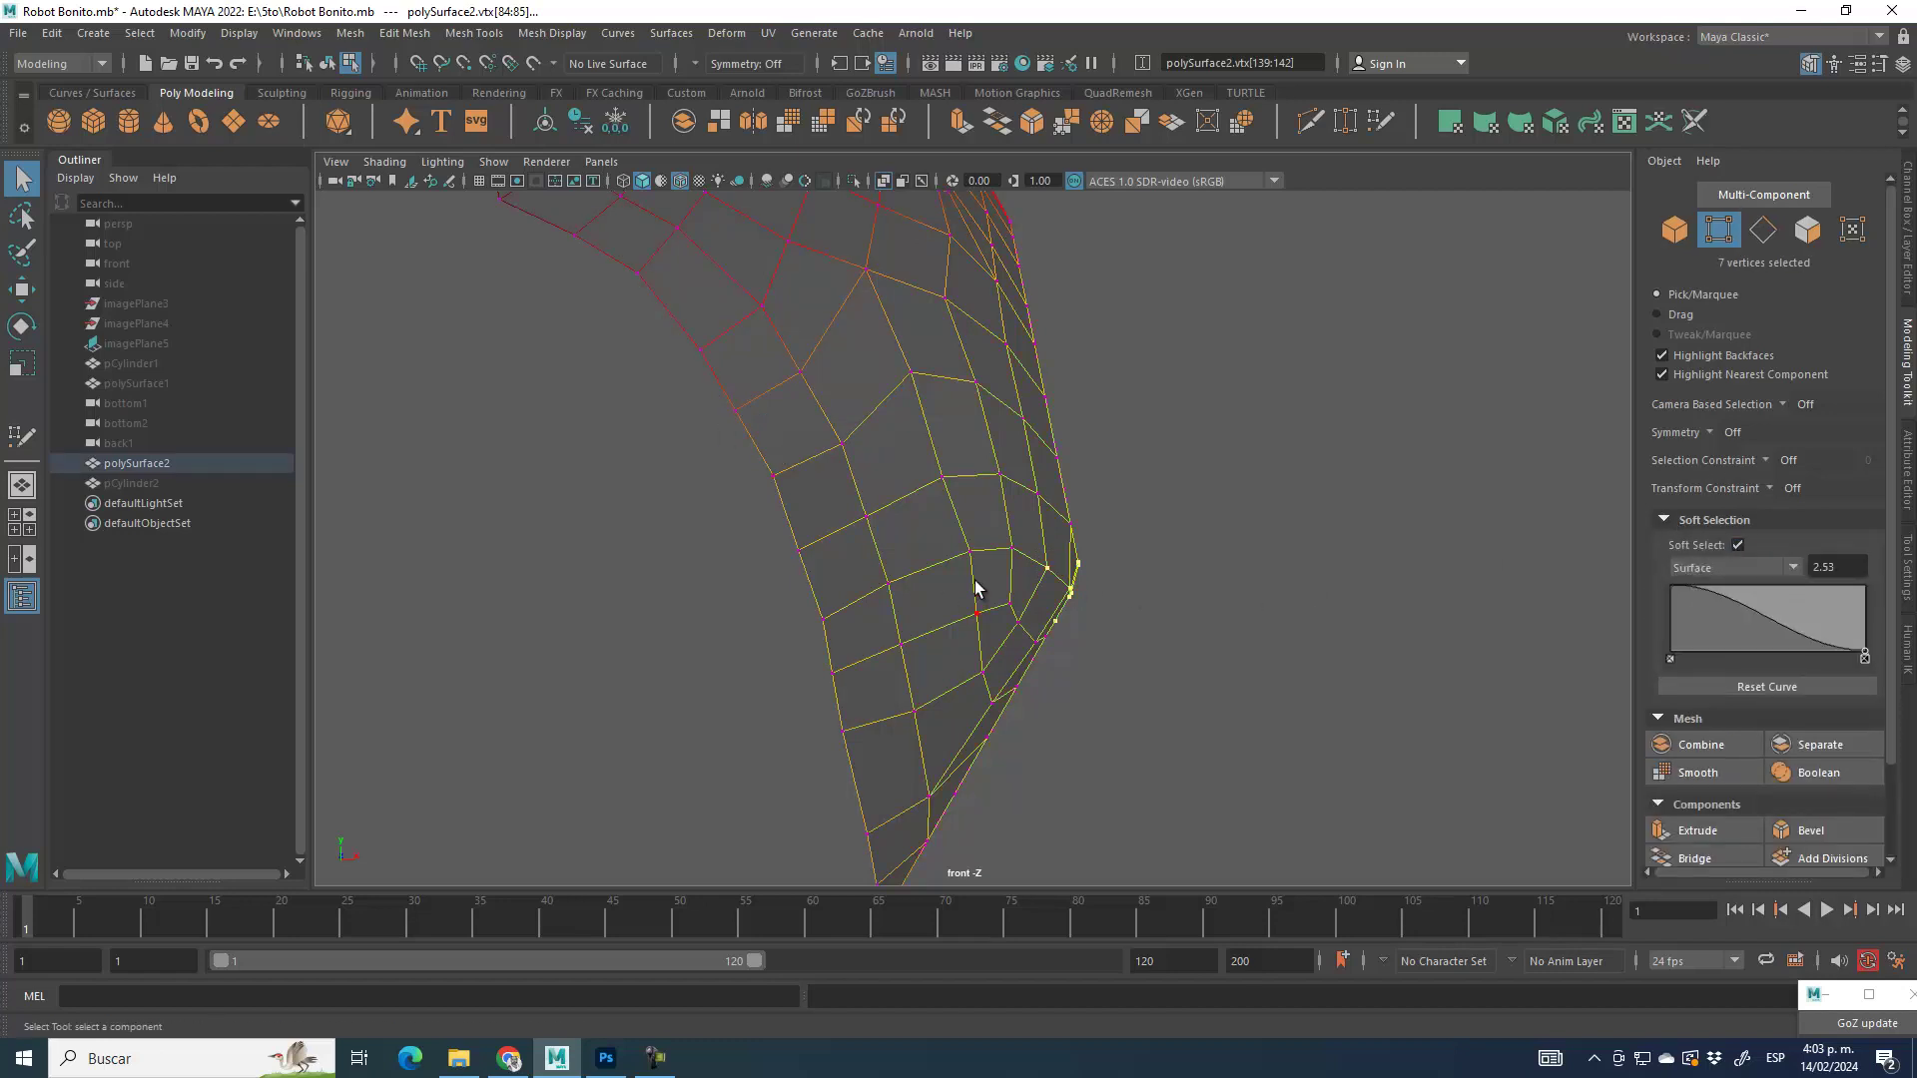
# Step: Reduce the soft selection radius to 0.41 and move the protruding corner vertices slightly inward along X
pyautogui.scroll(-5, 1040, 531)
pyautogui.scroll(2, 984, 539)
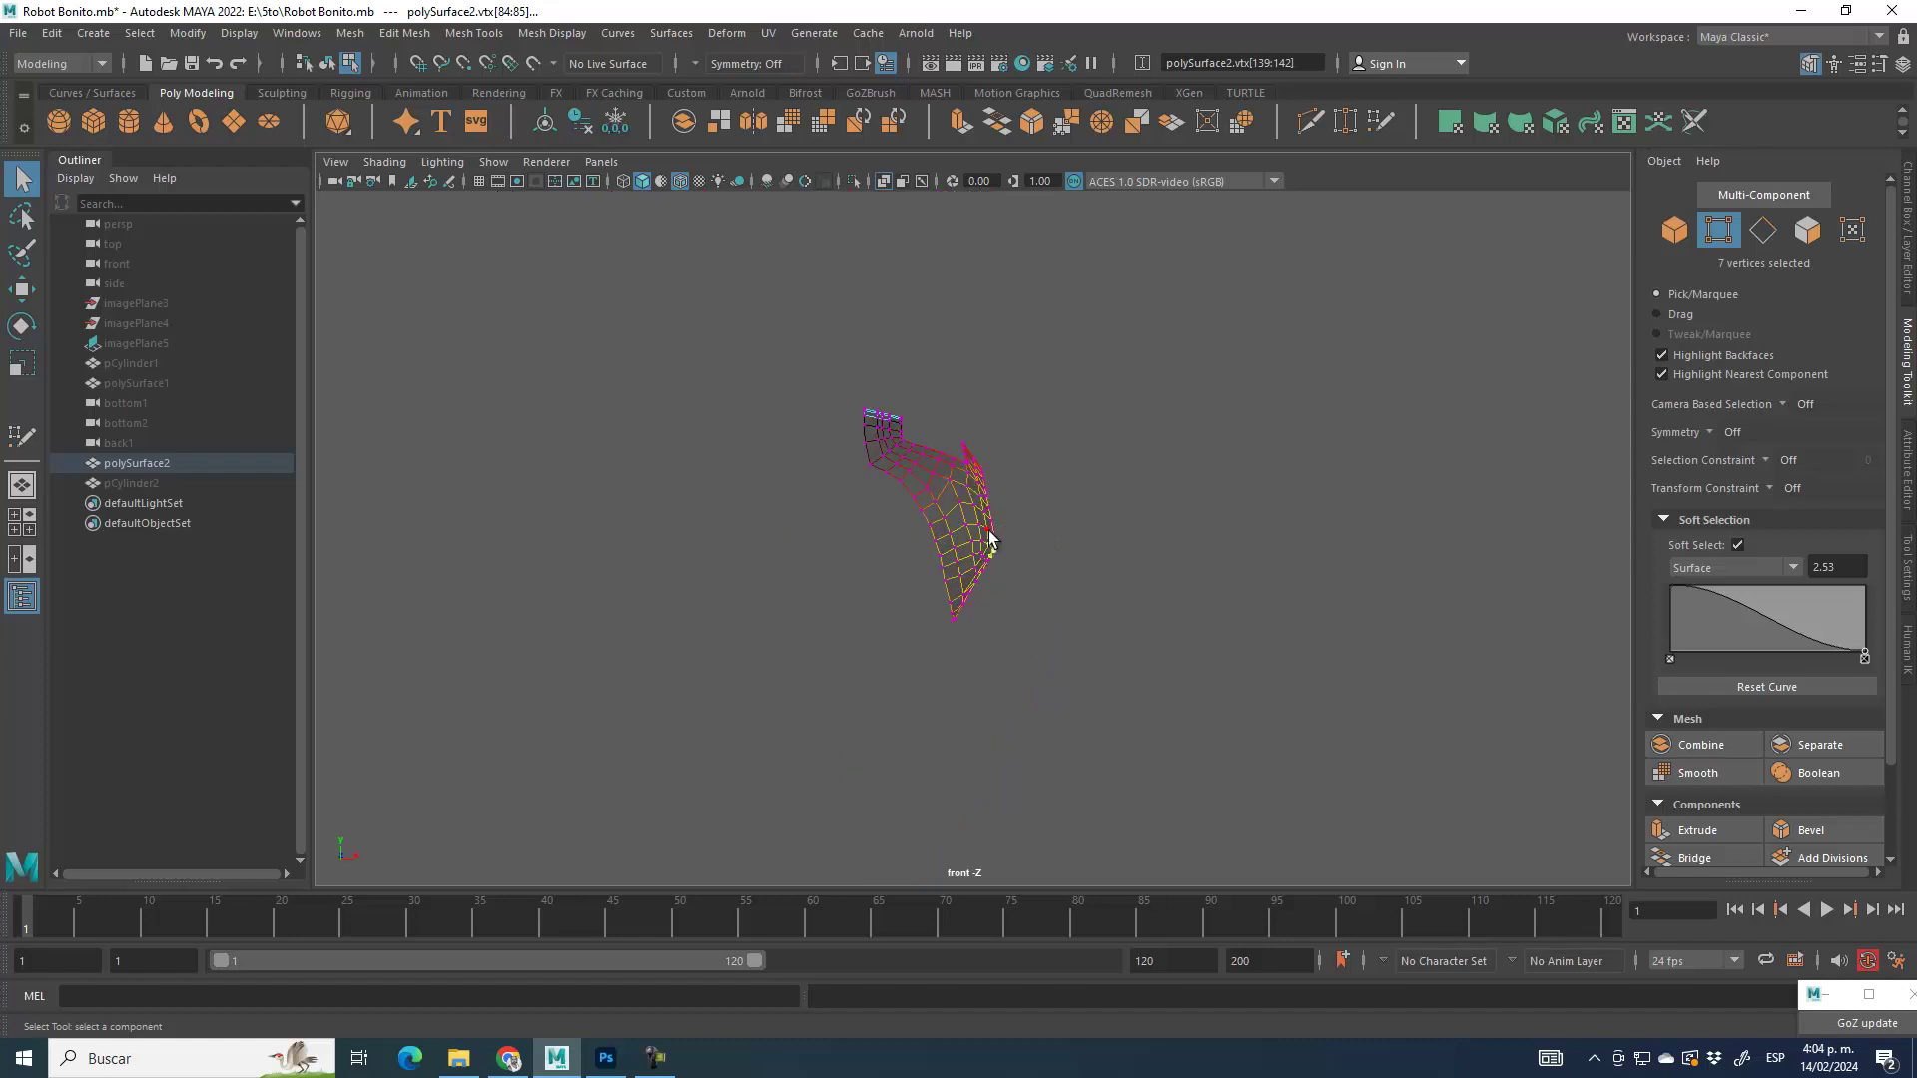
pyautogui.moveTo(988, 539); pyautogui.dragTo(828, 536)
pyautogui.scroll(5, 1003, 528)
pyautogui.press('w')
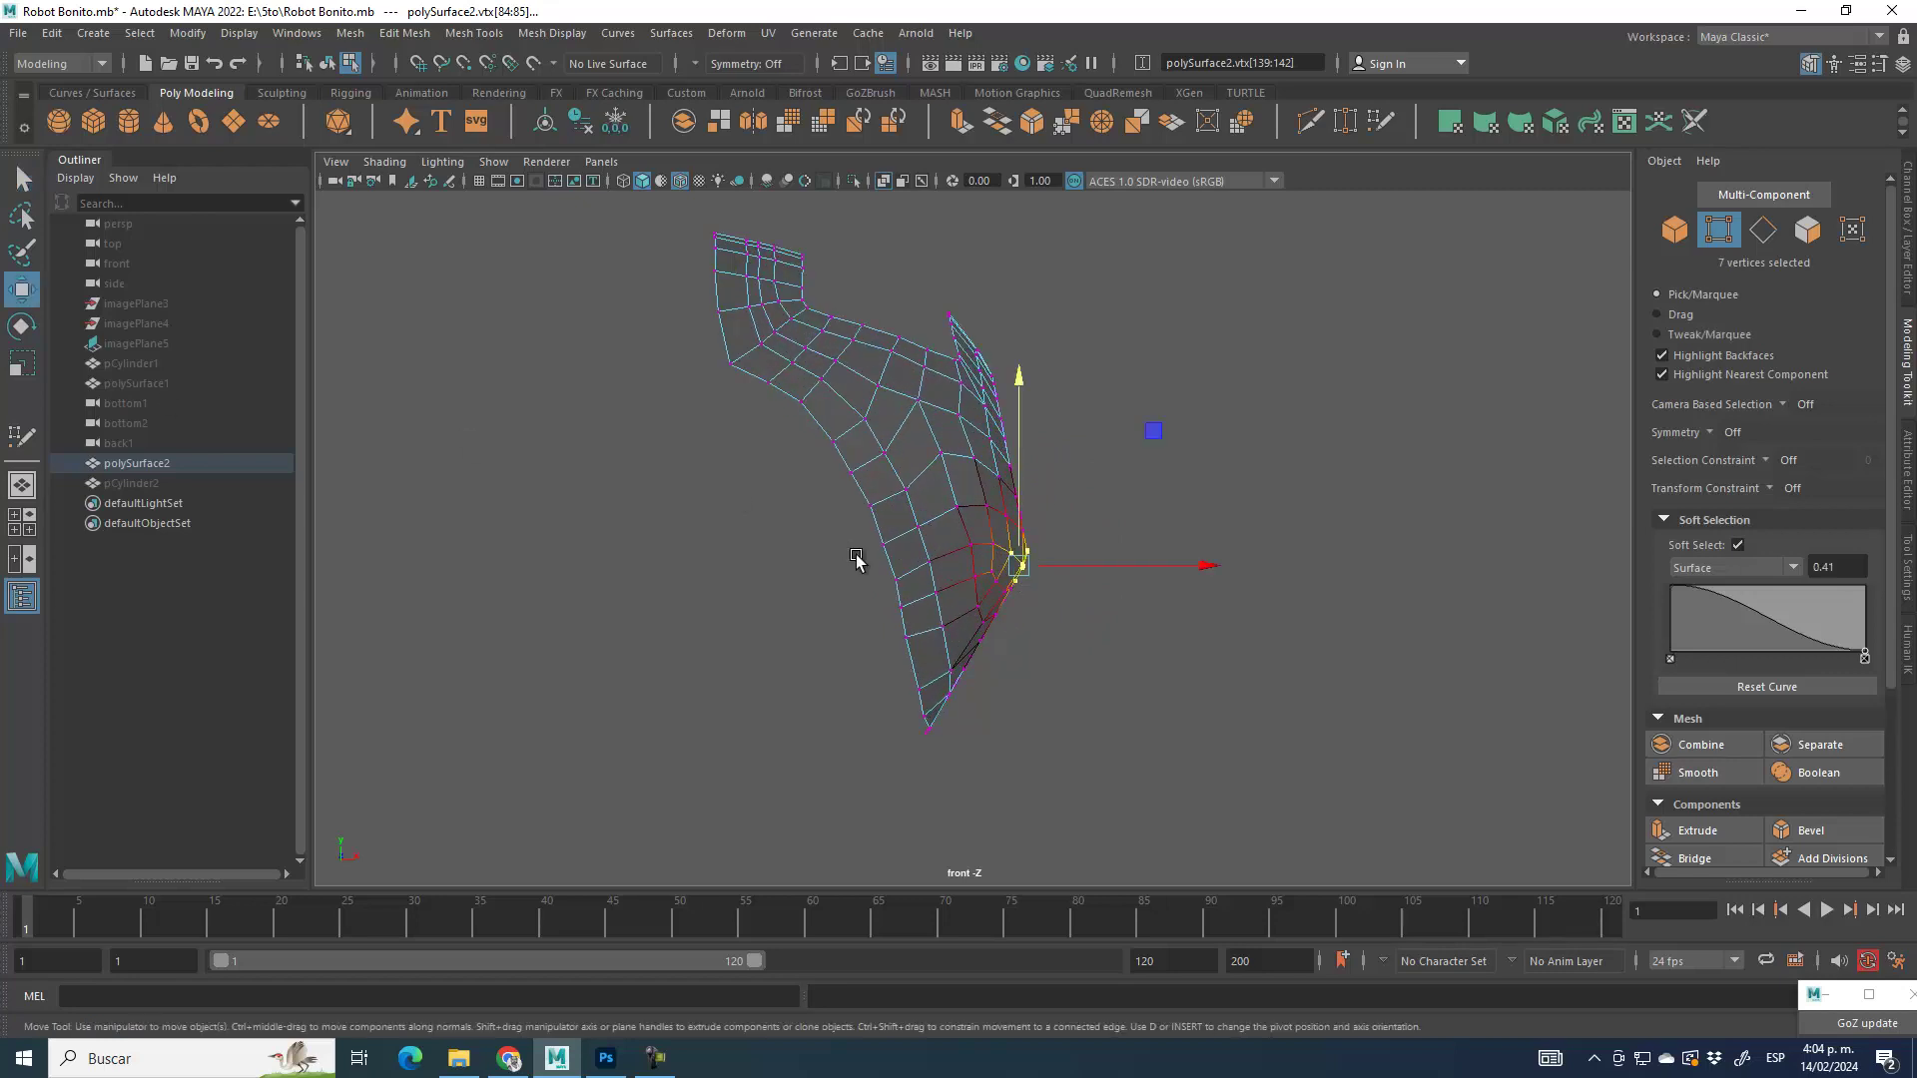
pyautogui.moveTo(1126, 569); pyautogui.dragTo(1110, 567)
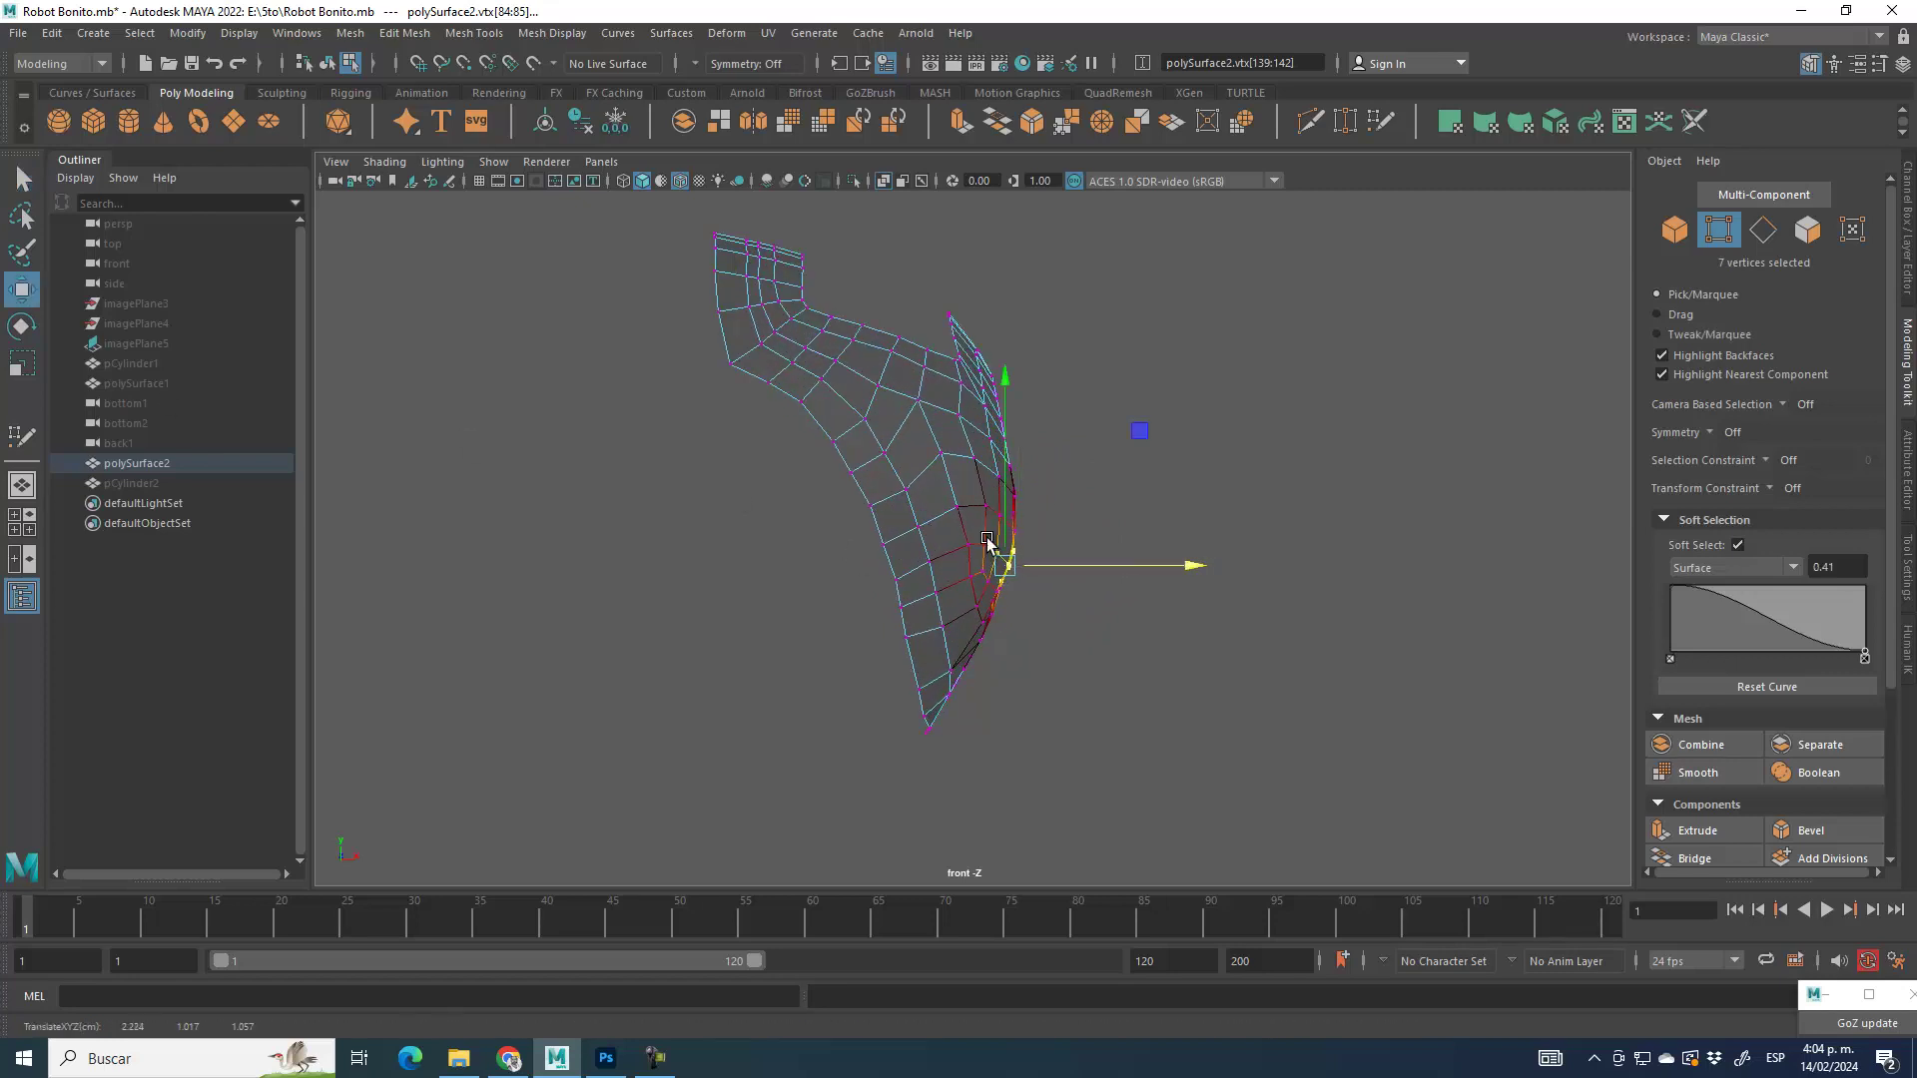
# Step: Set the soft selection radius to 0.38 and shift the profile vertex just below the corner slightly outward along X
pyautogui.scroll(3, 986, 546)
pyautogui.click(1036, 635)
pyautogui.press('b')
pyautogui.moveTo(1036, 635)
pyautogui.mouseDown()
pyautogui.moveTo(1062, 637)
pyautogui.moveTo(1020, 637)
pyautogui.mouseUp()
pyautogui.moveTo(1142, 637); pyautogui.dragTo(1149, 639)
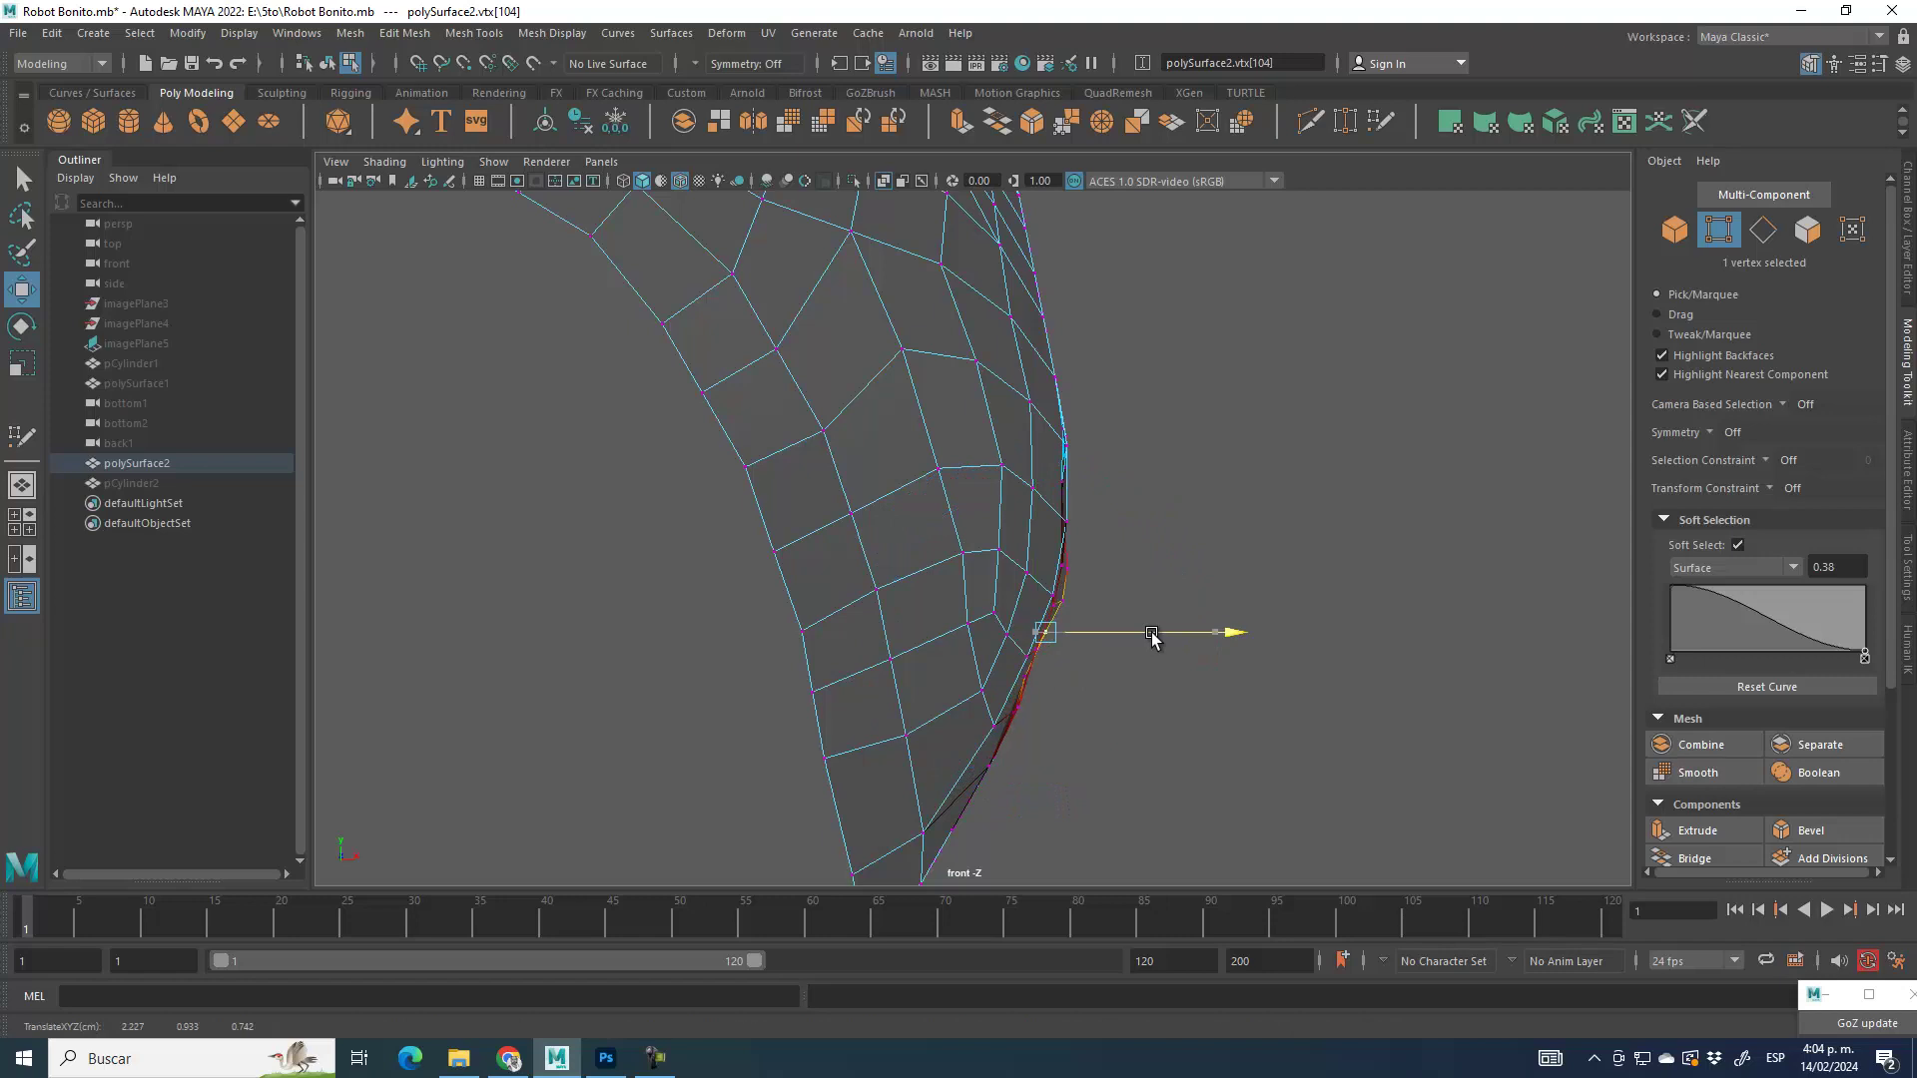
# Step: Turn off Soft Select and nudge single vertices on the lower outer profile outward along X
pyautogui.scroll(3, 1079, 664)
pyautogui.press('b')
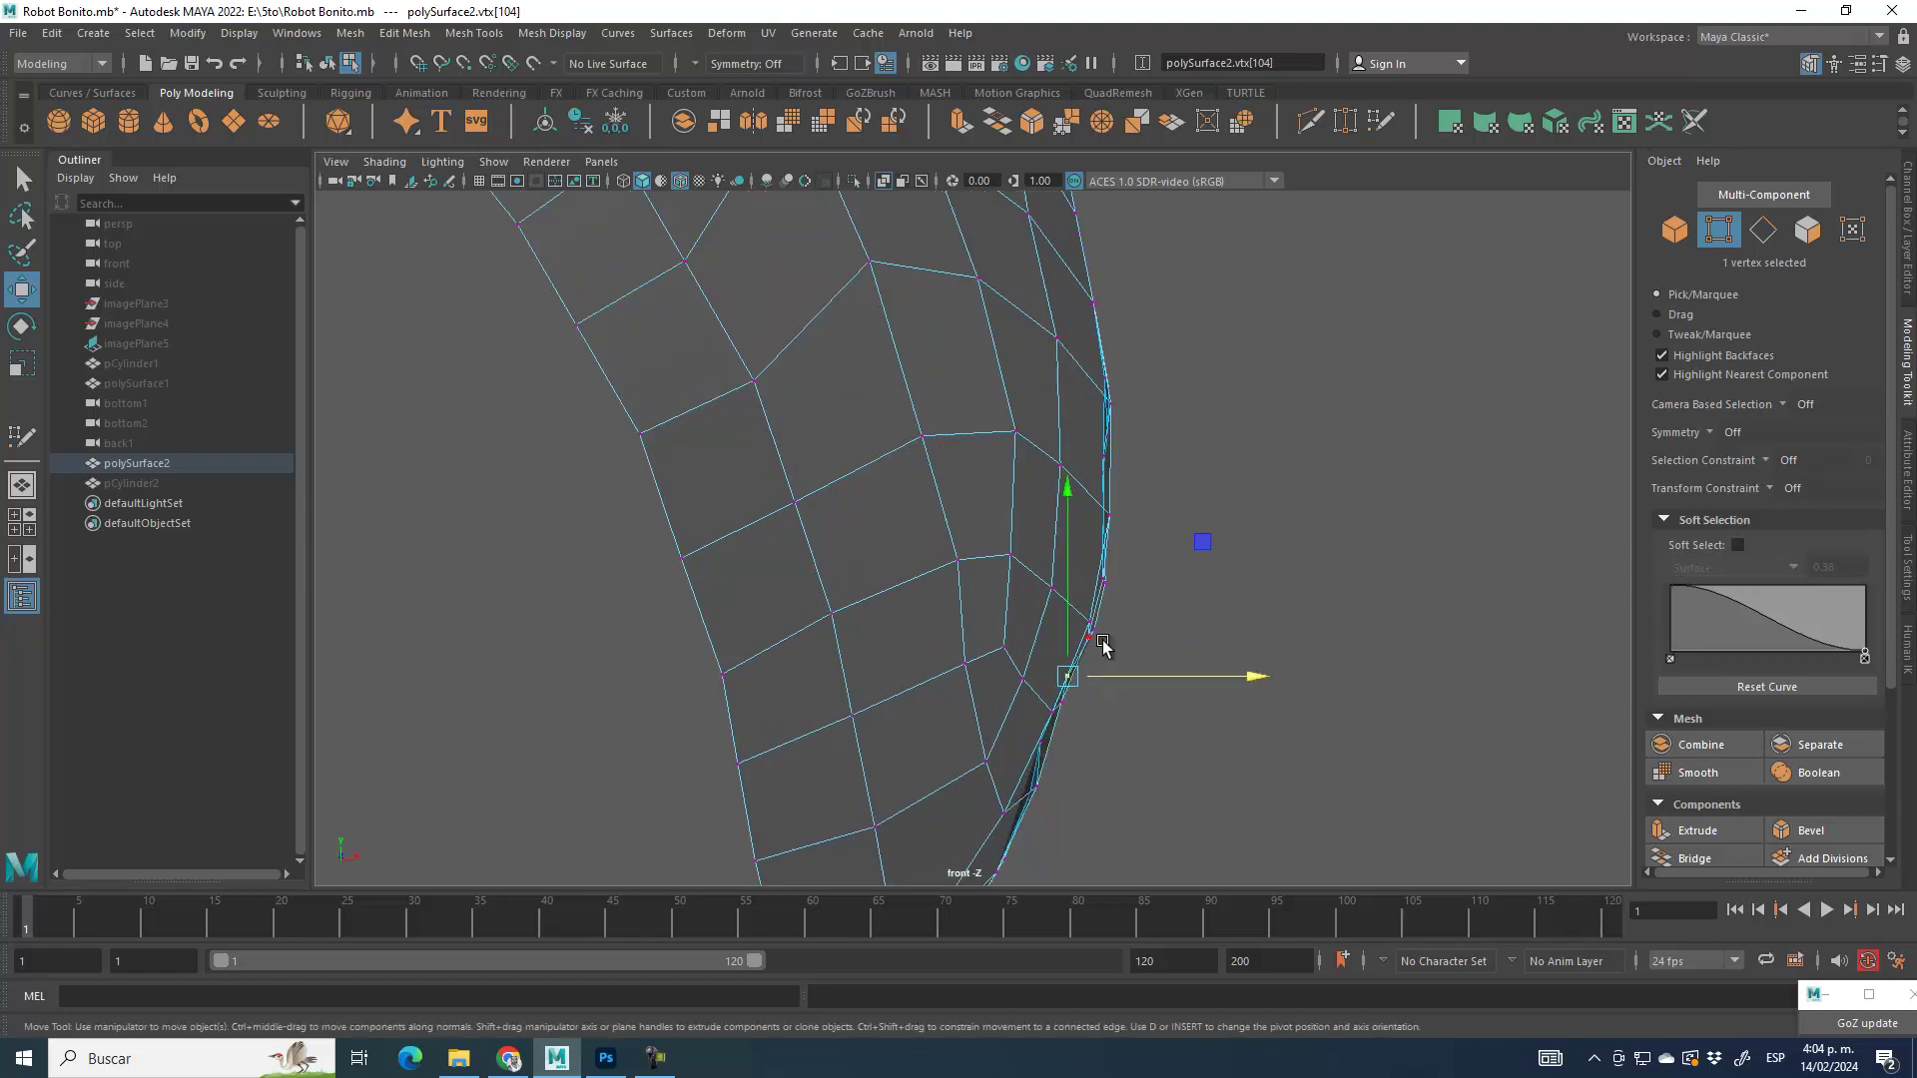
pyautogui.scroll(3, 1169, 787)
pyautogui.click(1001, 552)
pyautogui.click(888, 663)
pyautogui.moveTo(984, 663); pyautogui.dragTo(1002, 661)
pyautogui.click(877, 744)
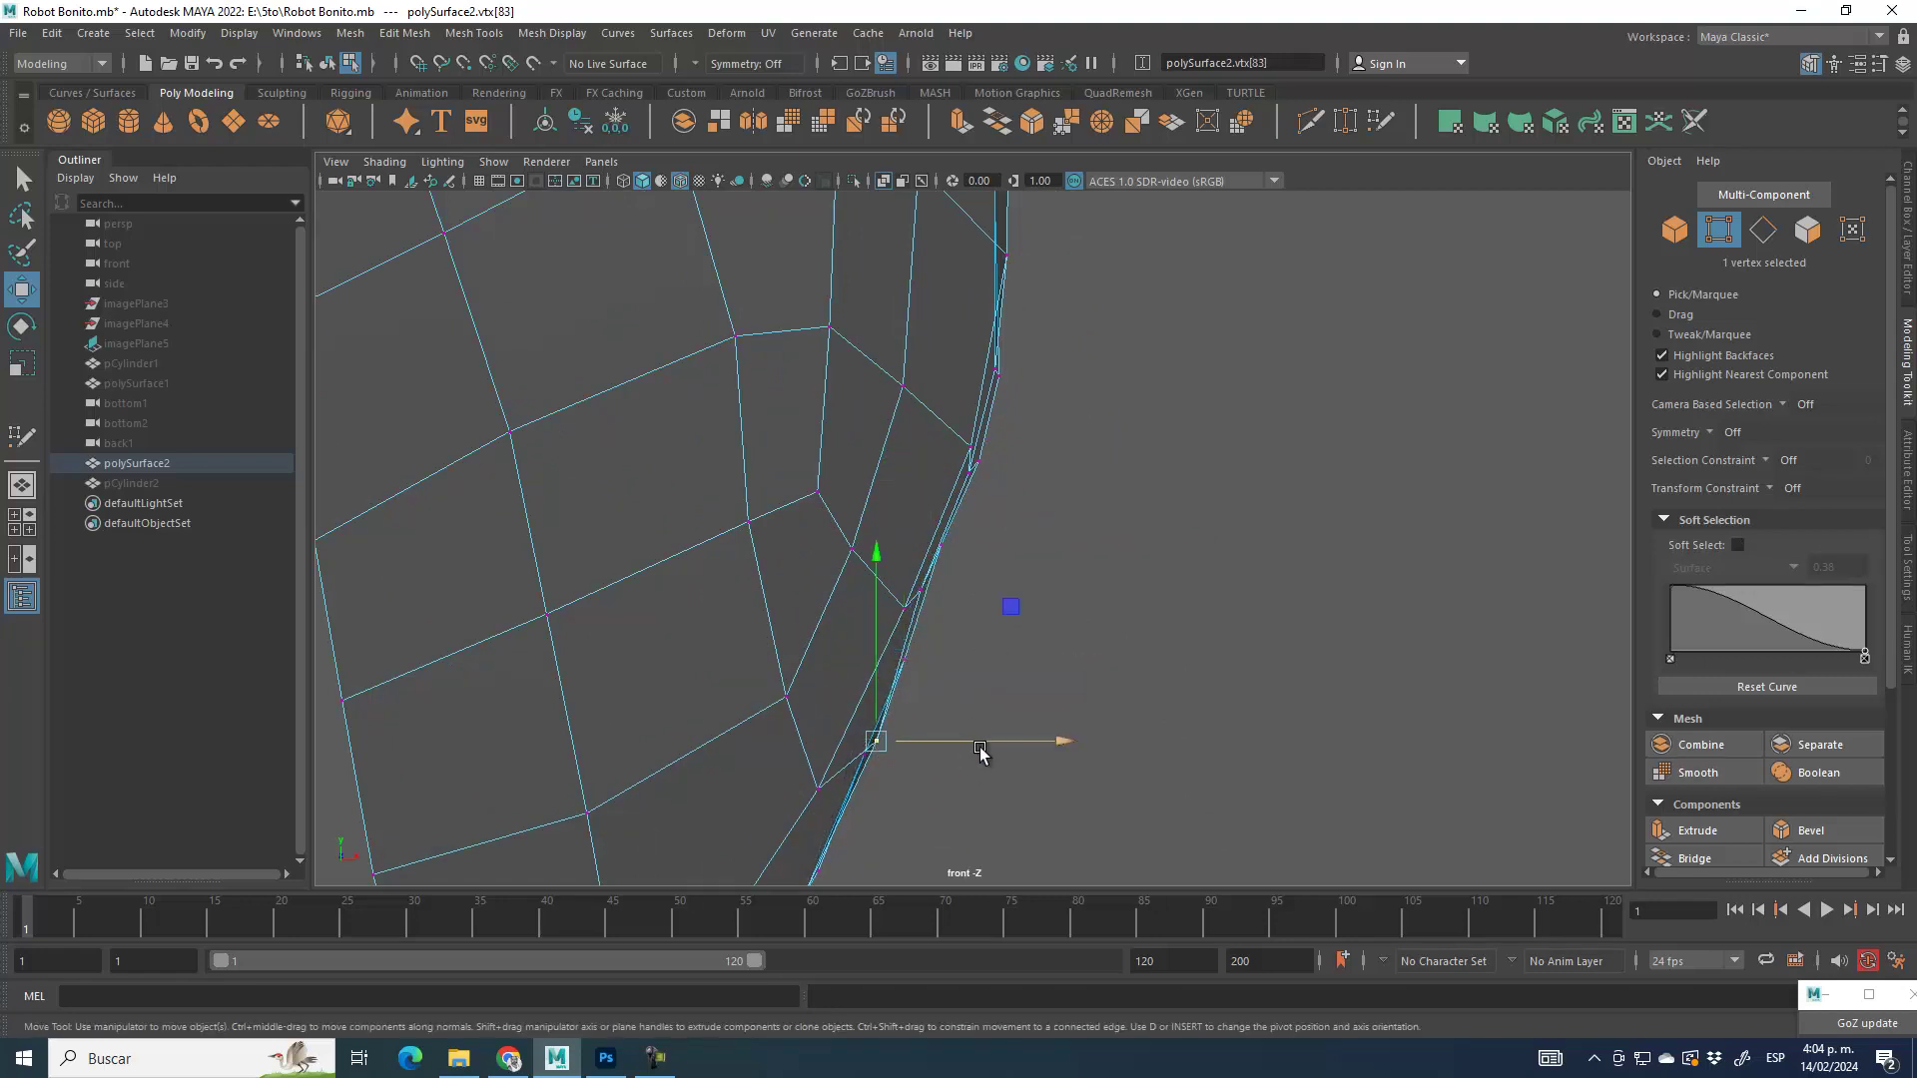
# Step: Adjust the neighbouring vertices along the middle of the patch's outer profile to even out its curve
pyautogui.keyDown('alt'); pyautogui.moveTo(1019, 582); pyautogui.dragTo(1014, 771, button='middle'); pyautogui.keyUp('alt')
pyautogui.moveTo(940, 613); pyautogui.dragTo(1028, 655)
pyautogui.moveTo(974, 540); pyautogui.dragTo(1056, 563)
pyautogui.moveTo(976, 401); pyautogui.dragTo(1084, 443)
pyautogui.moveTo(961, 527); pyautogui.dragTo(1058, 565)
# Step: Examine the patch's smoothed profile in the front view and its quad flow in the perspective view
pyautogui.scroll(-10, 1012, 497)
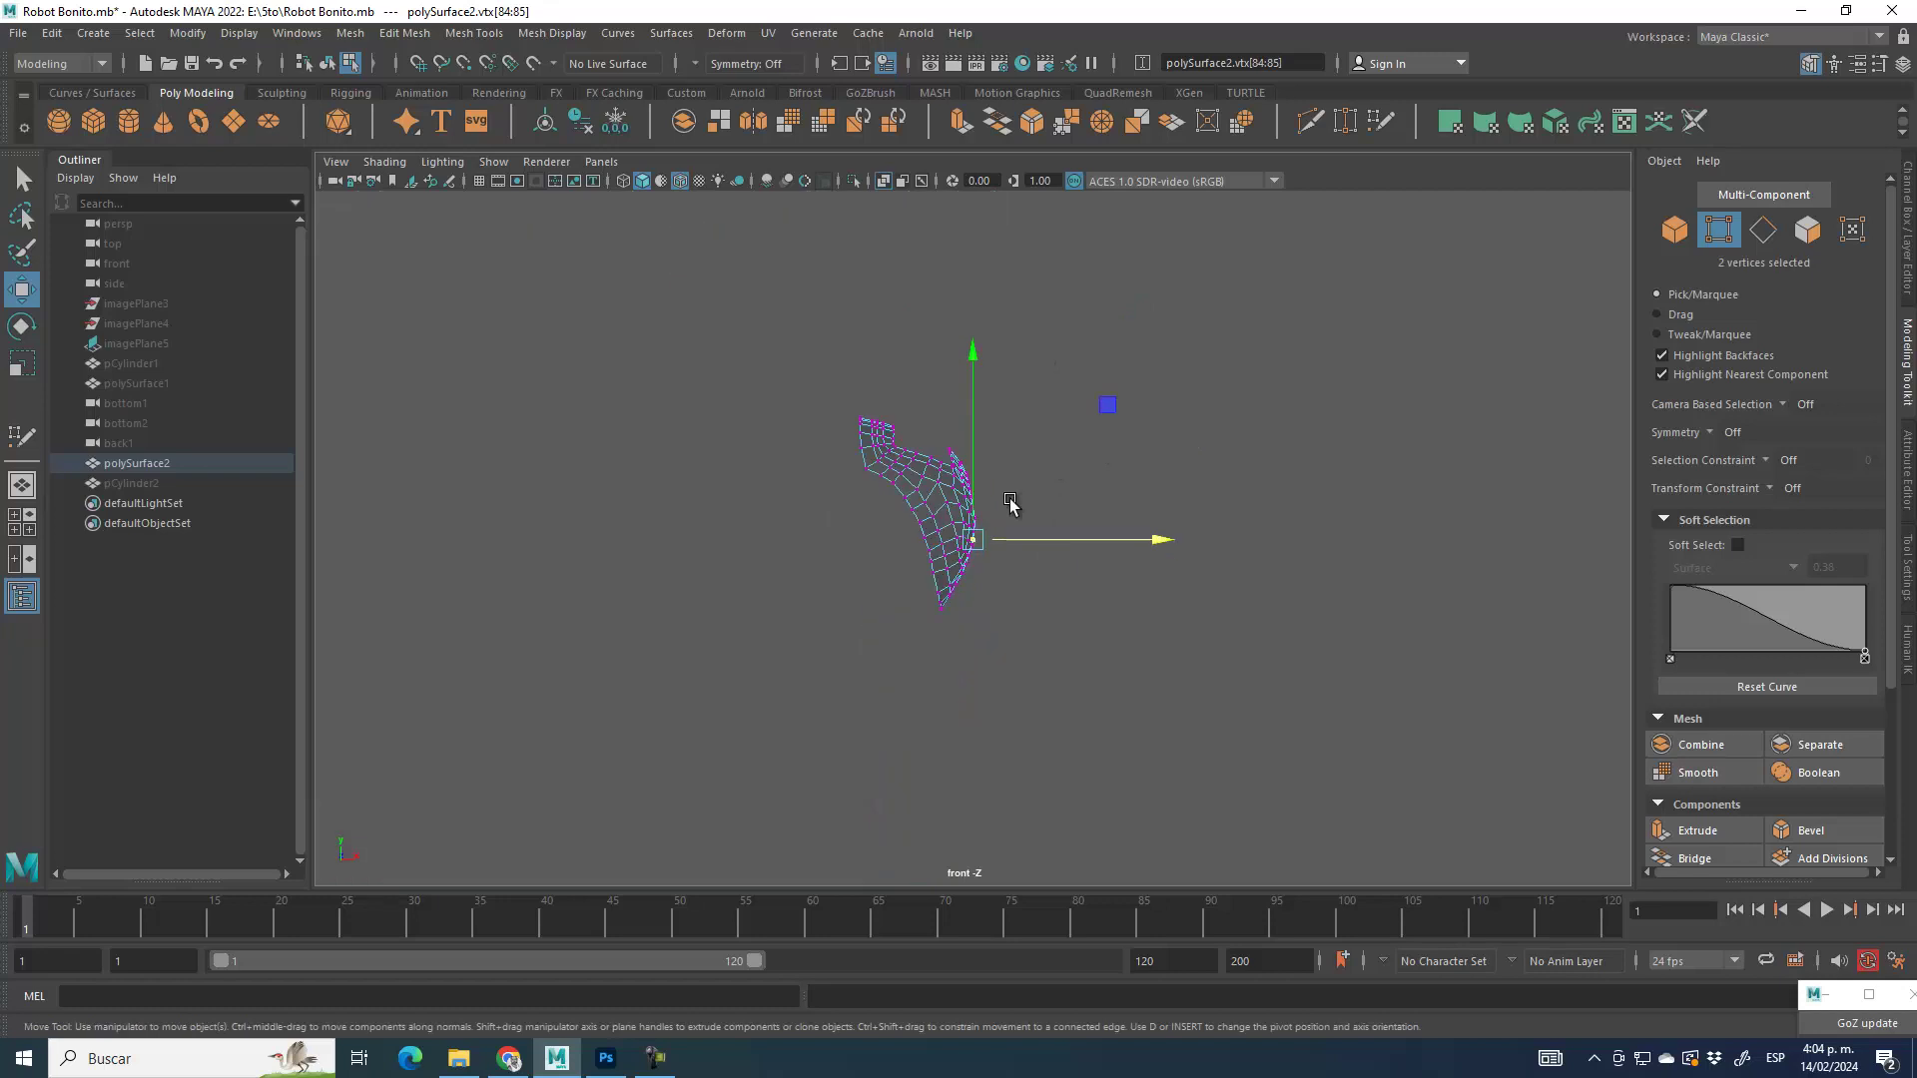
pyautogui.keyDown('alt'); pyautogui.moveTo(978, 526); pyautogui.dragTo(1259, 895, button='right'); pyautogui.keyUp('alt')
pyautogui.scroll(1, 1071, 659)
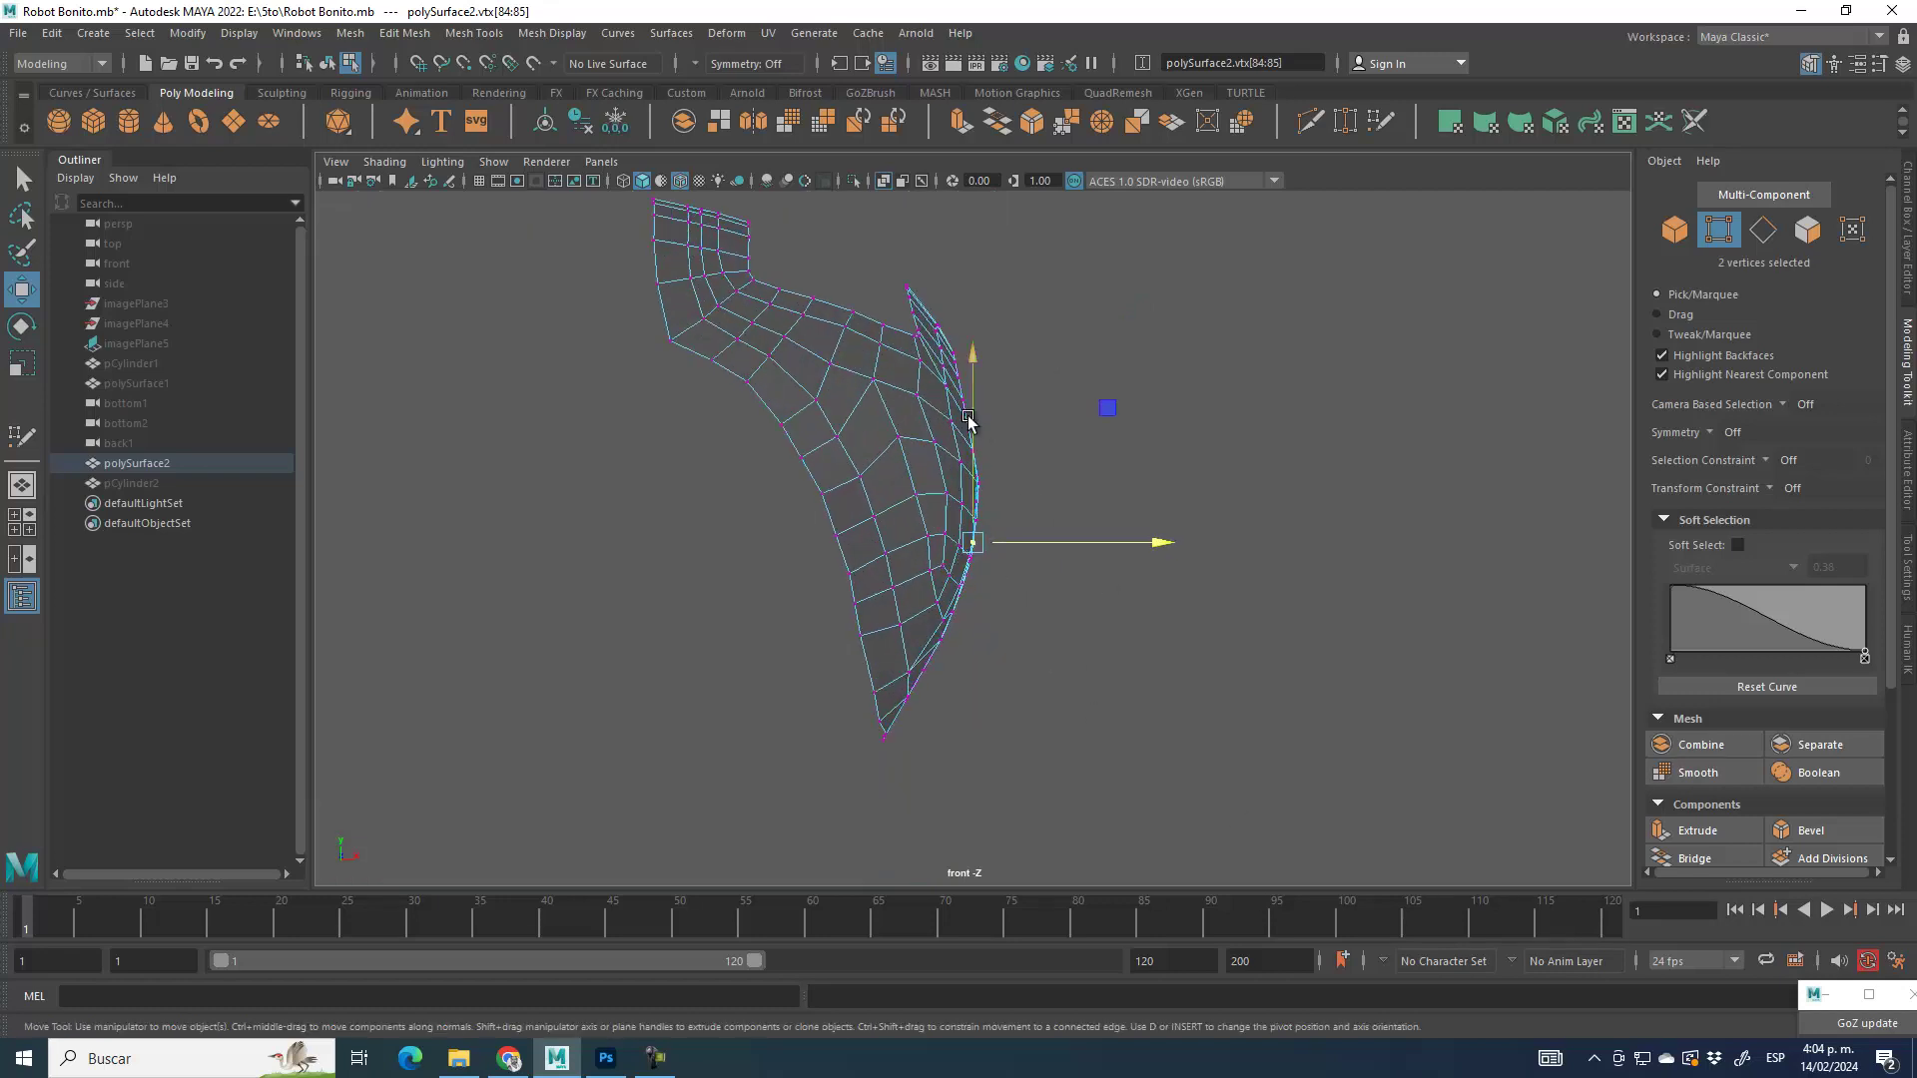
pyautogui.keyDown('alt'); pyautogui.moveTo(986, 604); pyautogui.dragTo(1000, 689, button='middle'); pyautogui.keyUp('alt')
pyautogui.press('space')
pyautogui.press('space')
pyautogui.keyDown('alt'); pyautogui.moveTo(1164, 462); pyautogui.dragTo(941, 488); pyautogui.keyUp('alt')
pyautogui.keyDown('alt'); pyautogui.moveTo(941, 488); pyautogui.dragTo(1333, 903, button='right'); pyautogui.keyUp('alt')
pyautogui.keyDown('alt'); pyautogui.moveTo(968, 420); pyautogui.dragTo(983, 574, button='middle'); pyautogui.keyUp('alt')
pyautogui.keyDown('alt'); pyautogui.moveTo(984, 574); pyautogui.dragTo(966, 467, button='right'); pyautogui.keyUp('alt')
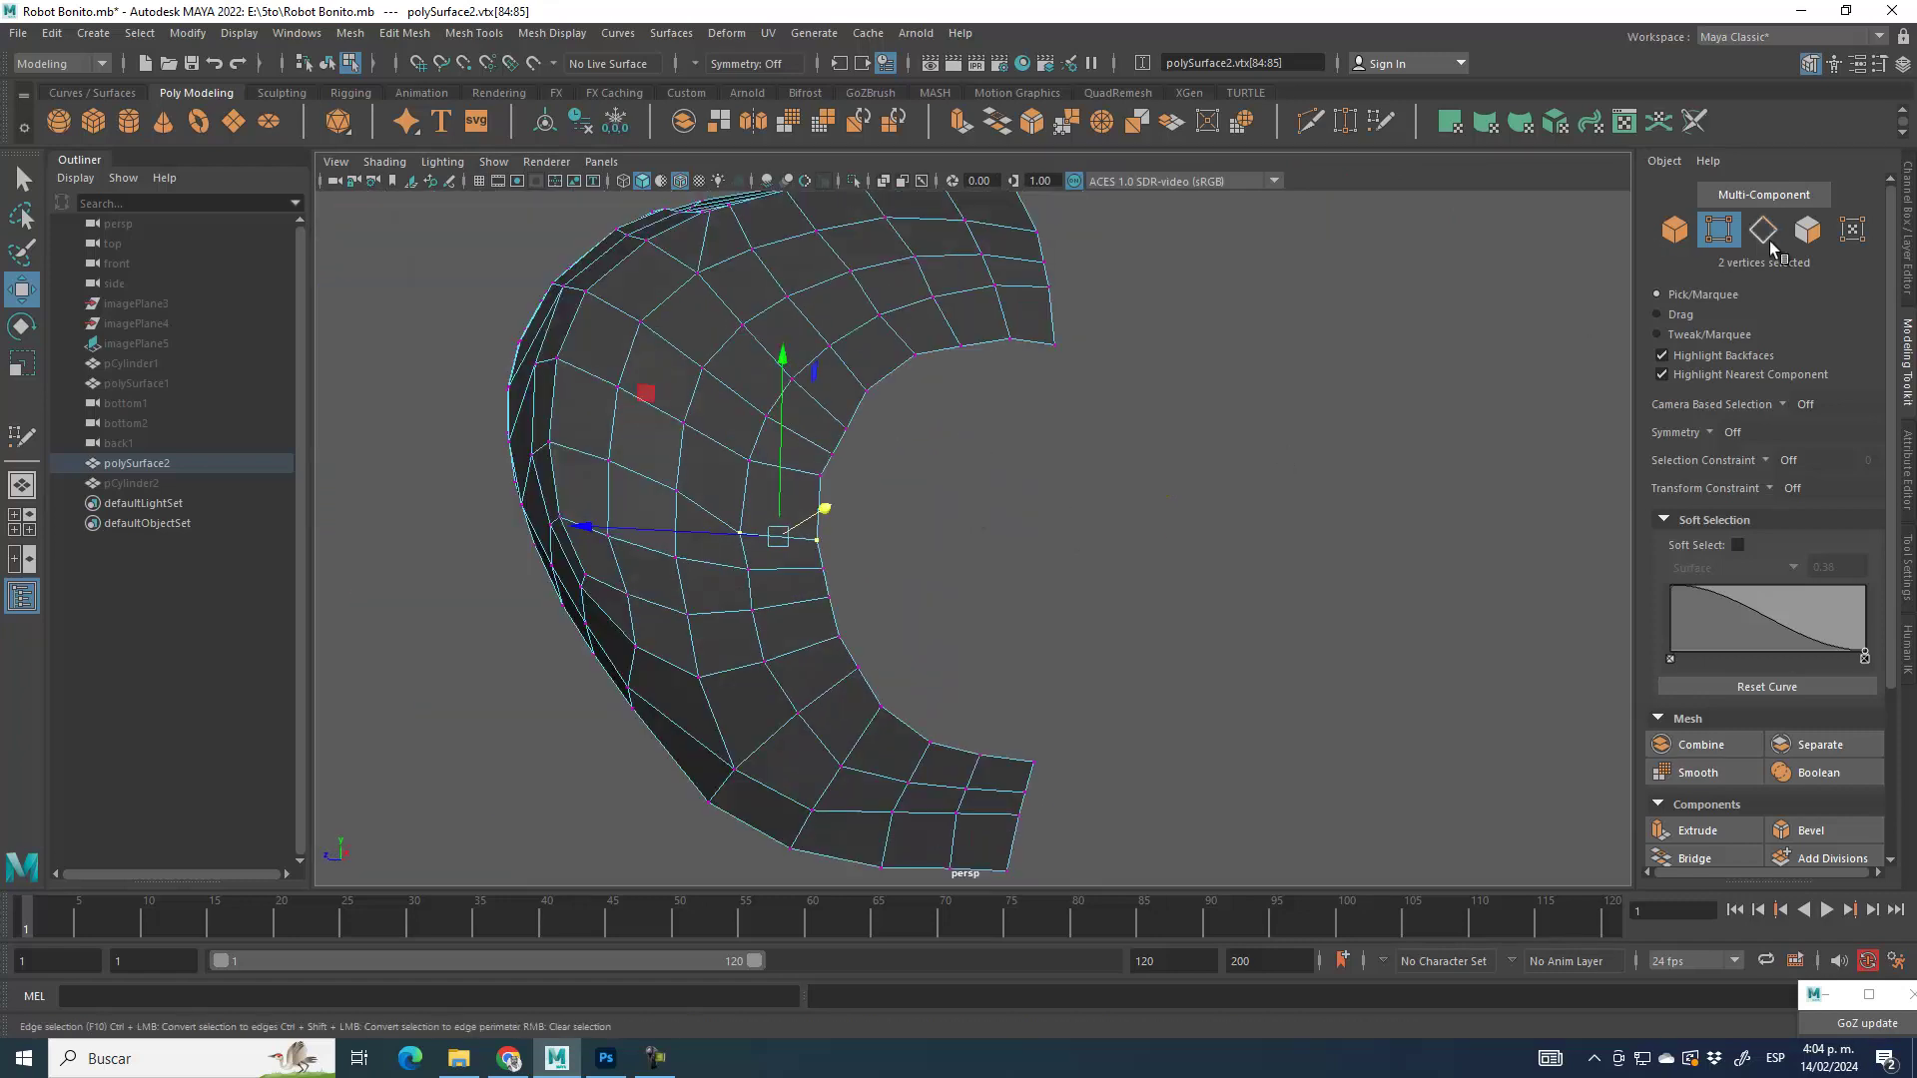
pyautogui.click(1674, 229)
pyautogui.keyDown('alt'); pyautogui.moveTo(1029, 564); pyautogui.dragTo(1039, 618); pyautogui.keyUp('alt')
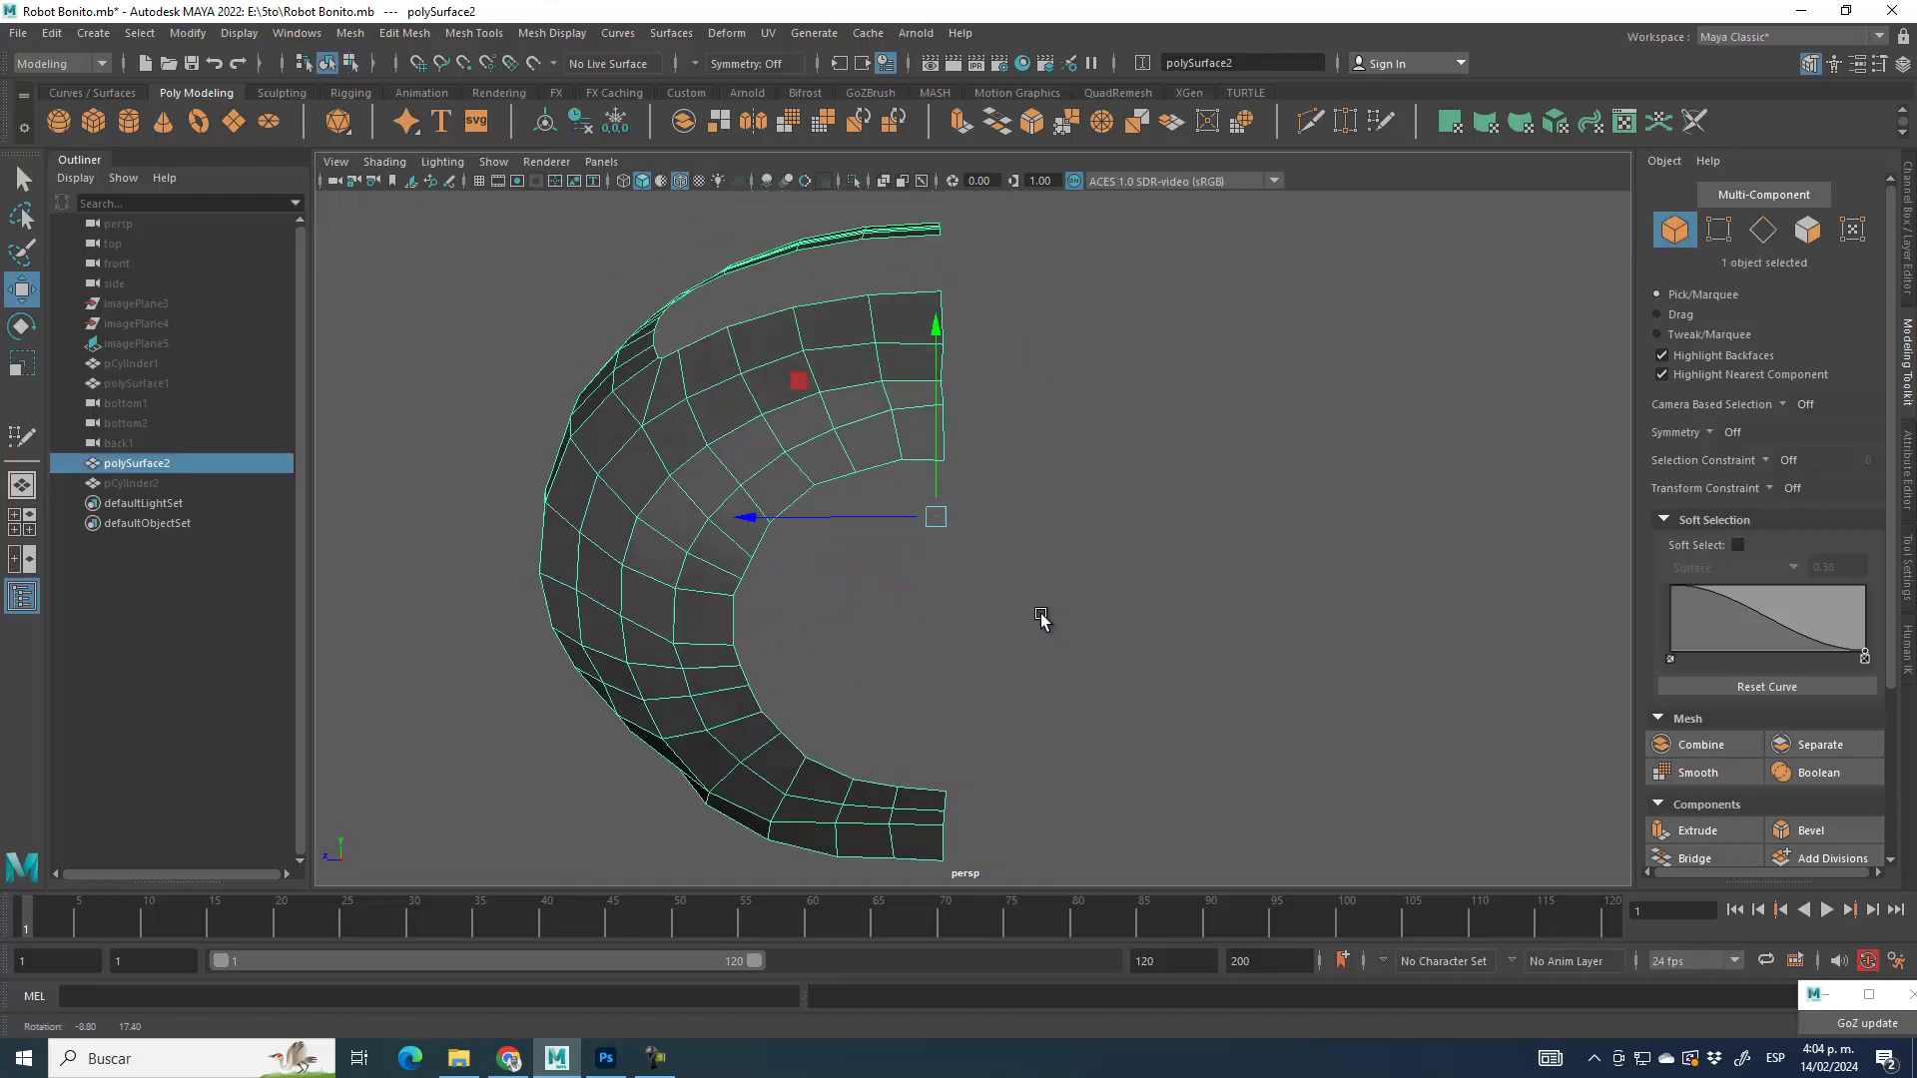
# Step: Select all vertices on the half patch's centre border, scale them flat along Z into one plane, and return to object selection
pyautogui.click(1718, 229)
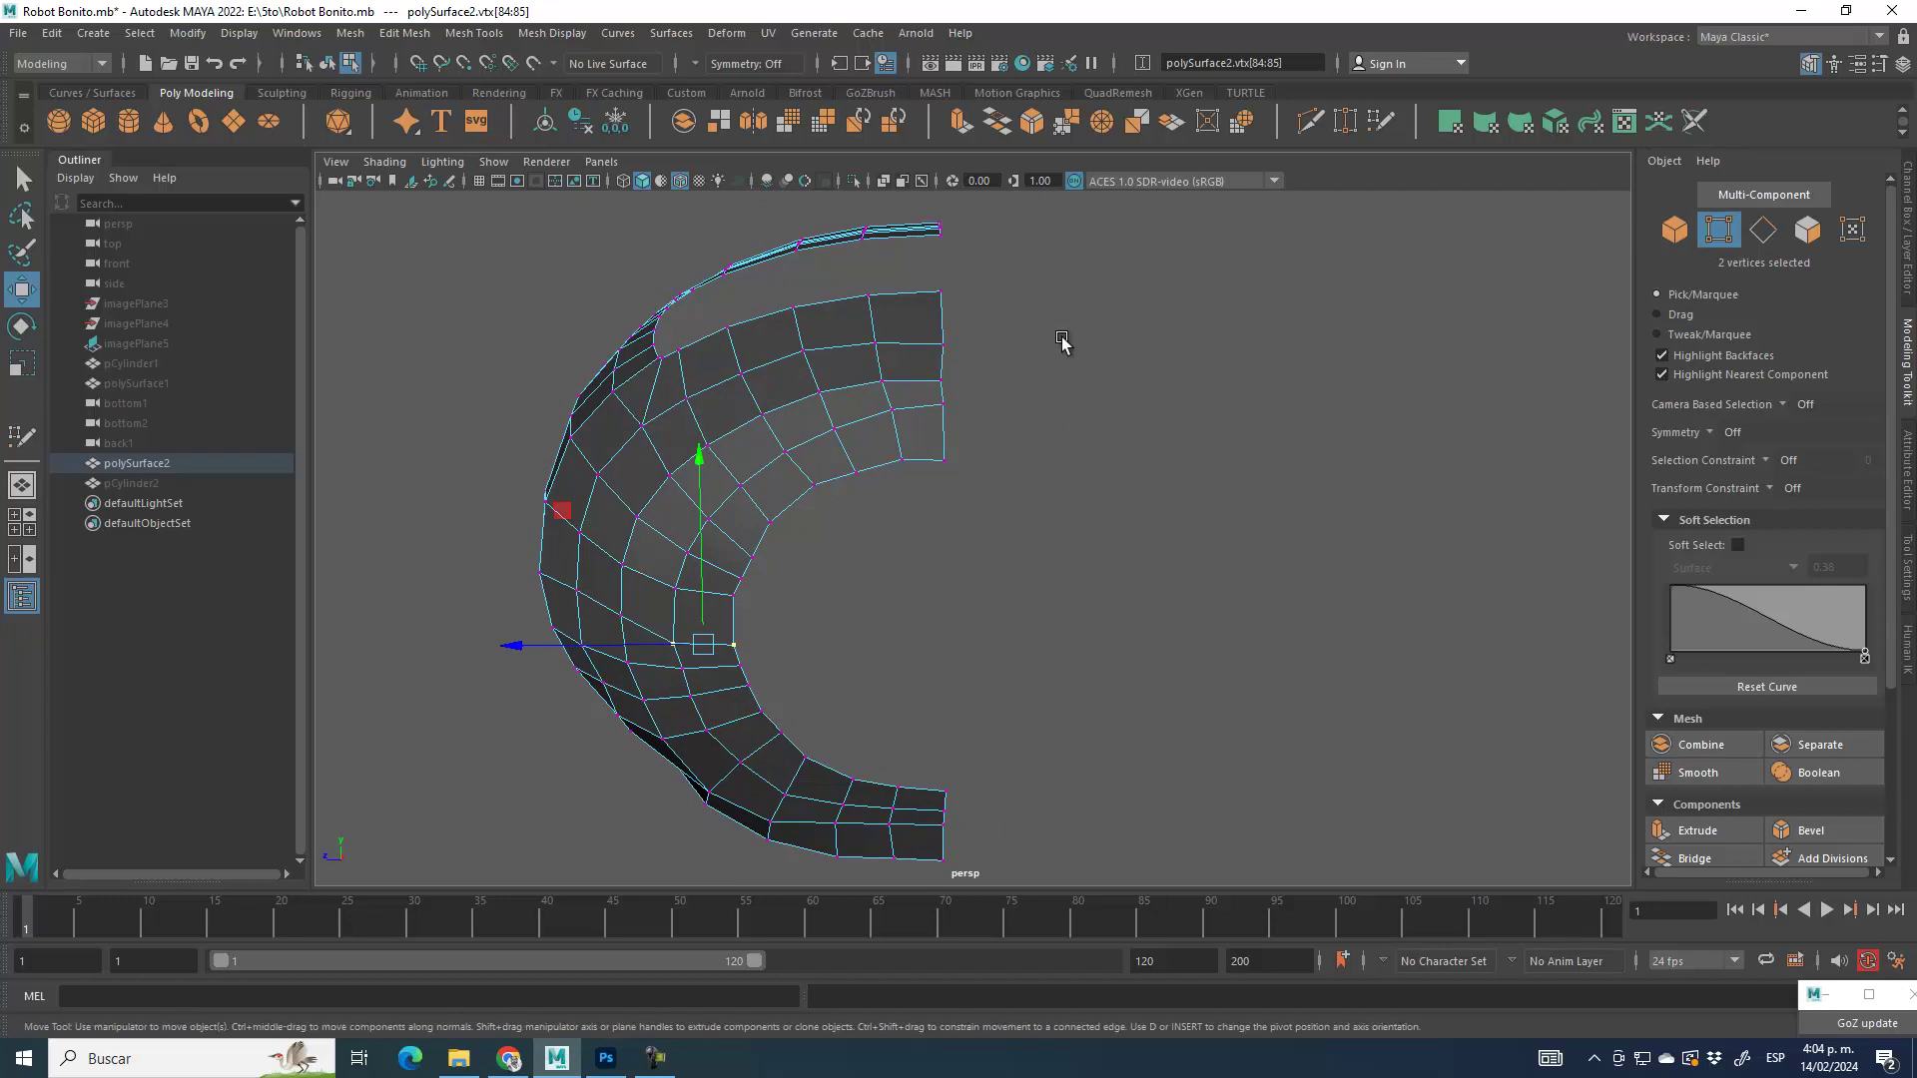
pyautogui.keyDown('alt'); pyautogui.moveTo(989, 307); pyautogui.dragTo(969, 409, button='middle'); pyautogui.keyUp('alt')
pyautogui.moveTo(903, 287); pyautogui.dragTo(994, 674)
pyautogui.keyDown('alt'); pyautogui.moveTo(1057, 766); pyautogui.dragTo(932, 465); pyautogui.keyUp('alt')
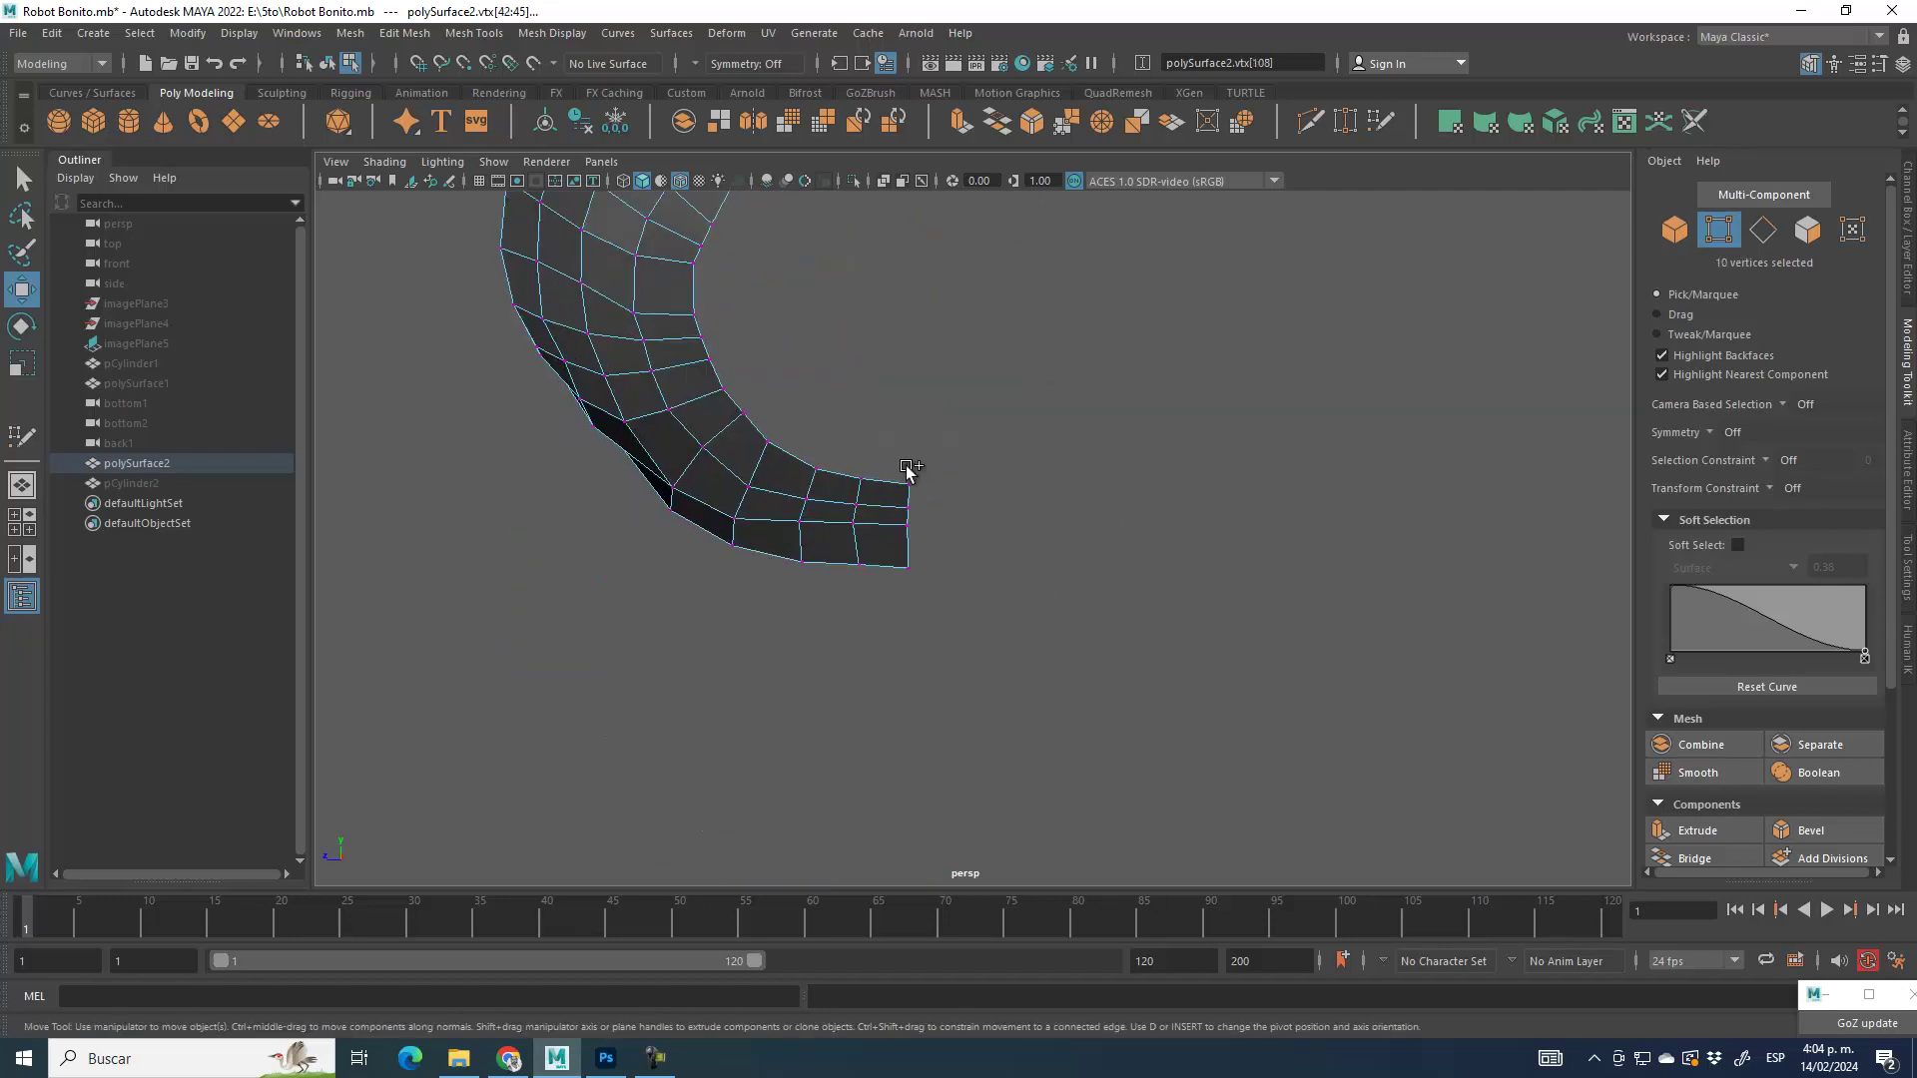
pyautogui.click(21, 363)
pyautogui.keyDown('alt'); pyautogui.moveTo(975, 317); pyautogui.dragTo(944, 518, button='middle'); pyautogui.keyUp('alt')
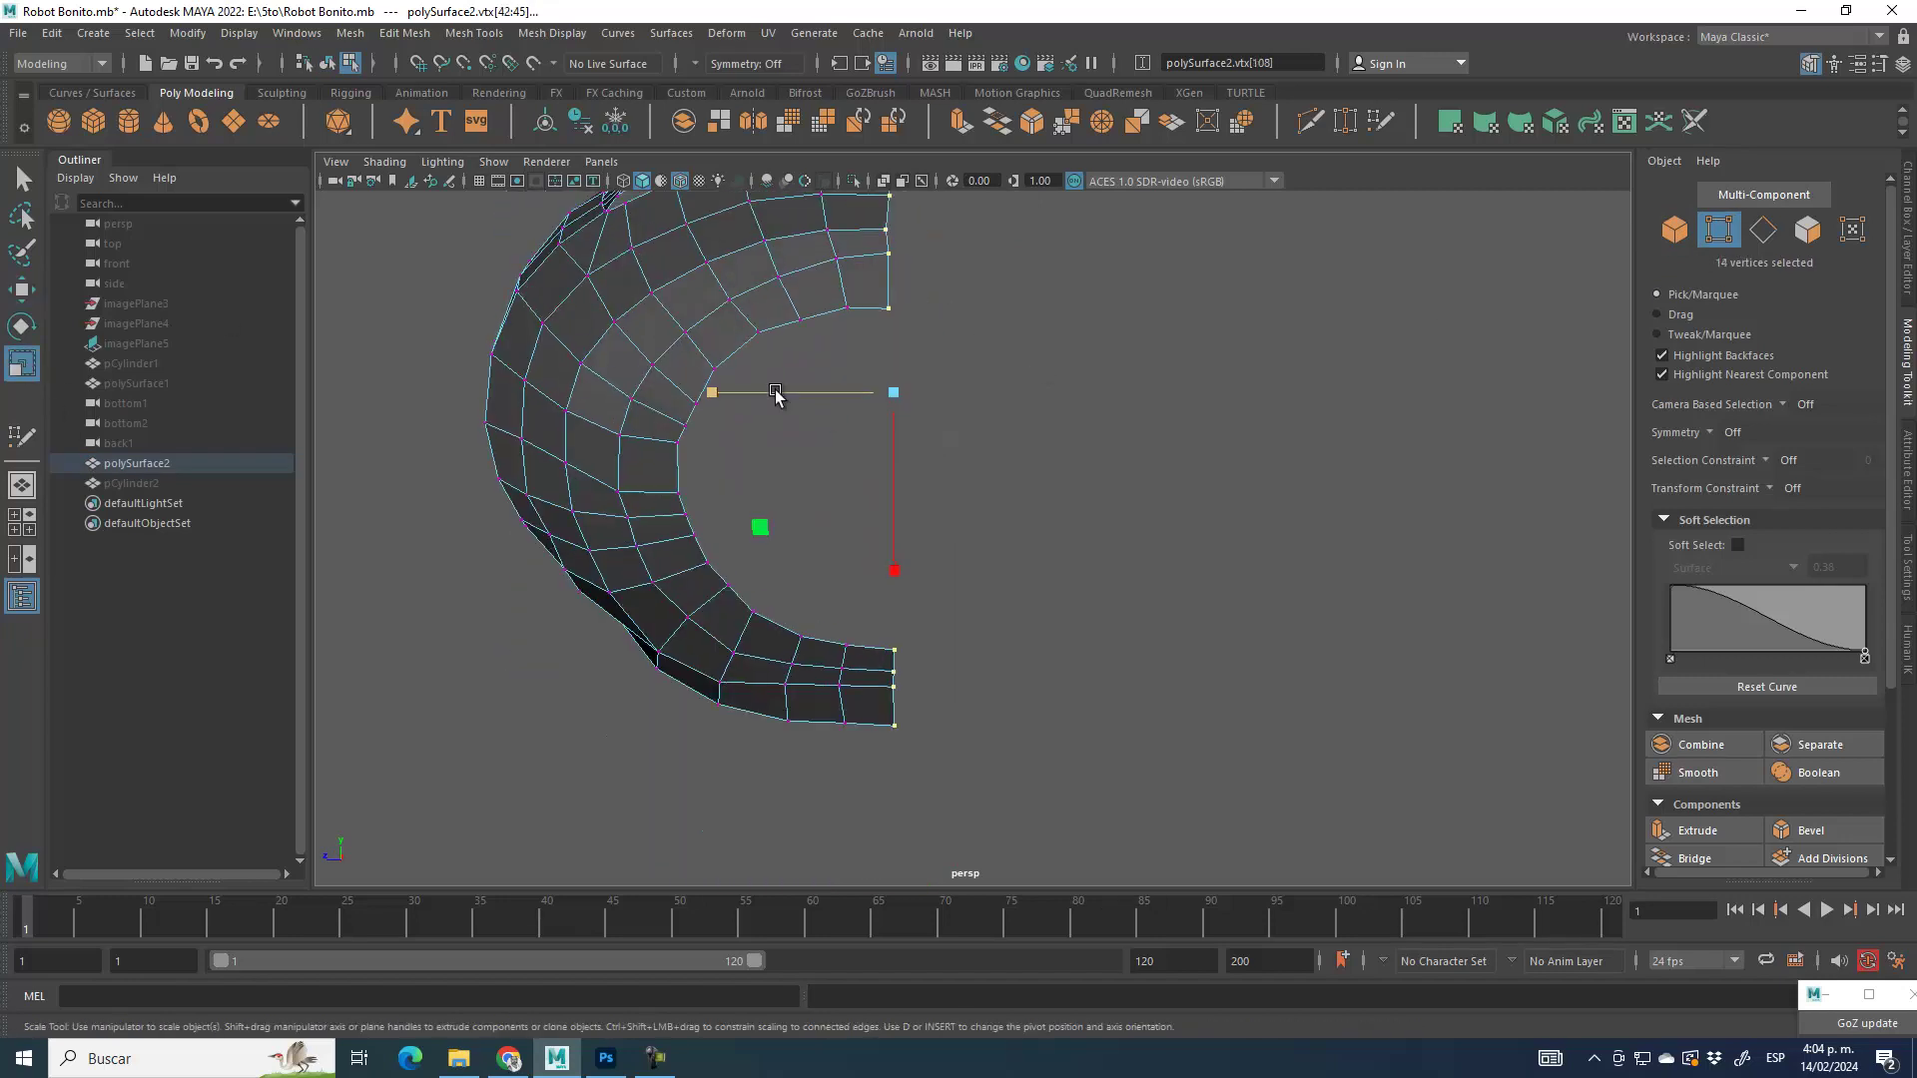
pyautogui.click(22, 292)
pyautogui.moveTo(973, 614)
pyautogui.keyDown('alt'); pyautogui.mouseDown()
pyautogui.moveTo(979, 629)
pyautogui.moveTo(988, 569)
pyautogui.moveTo(977, 624)
pyautogui.mouseUp(); pyautogui.keyUp('alt')
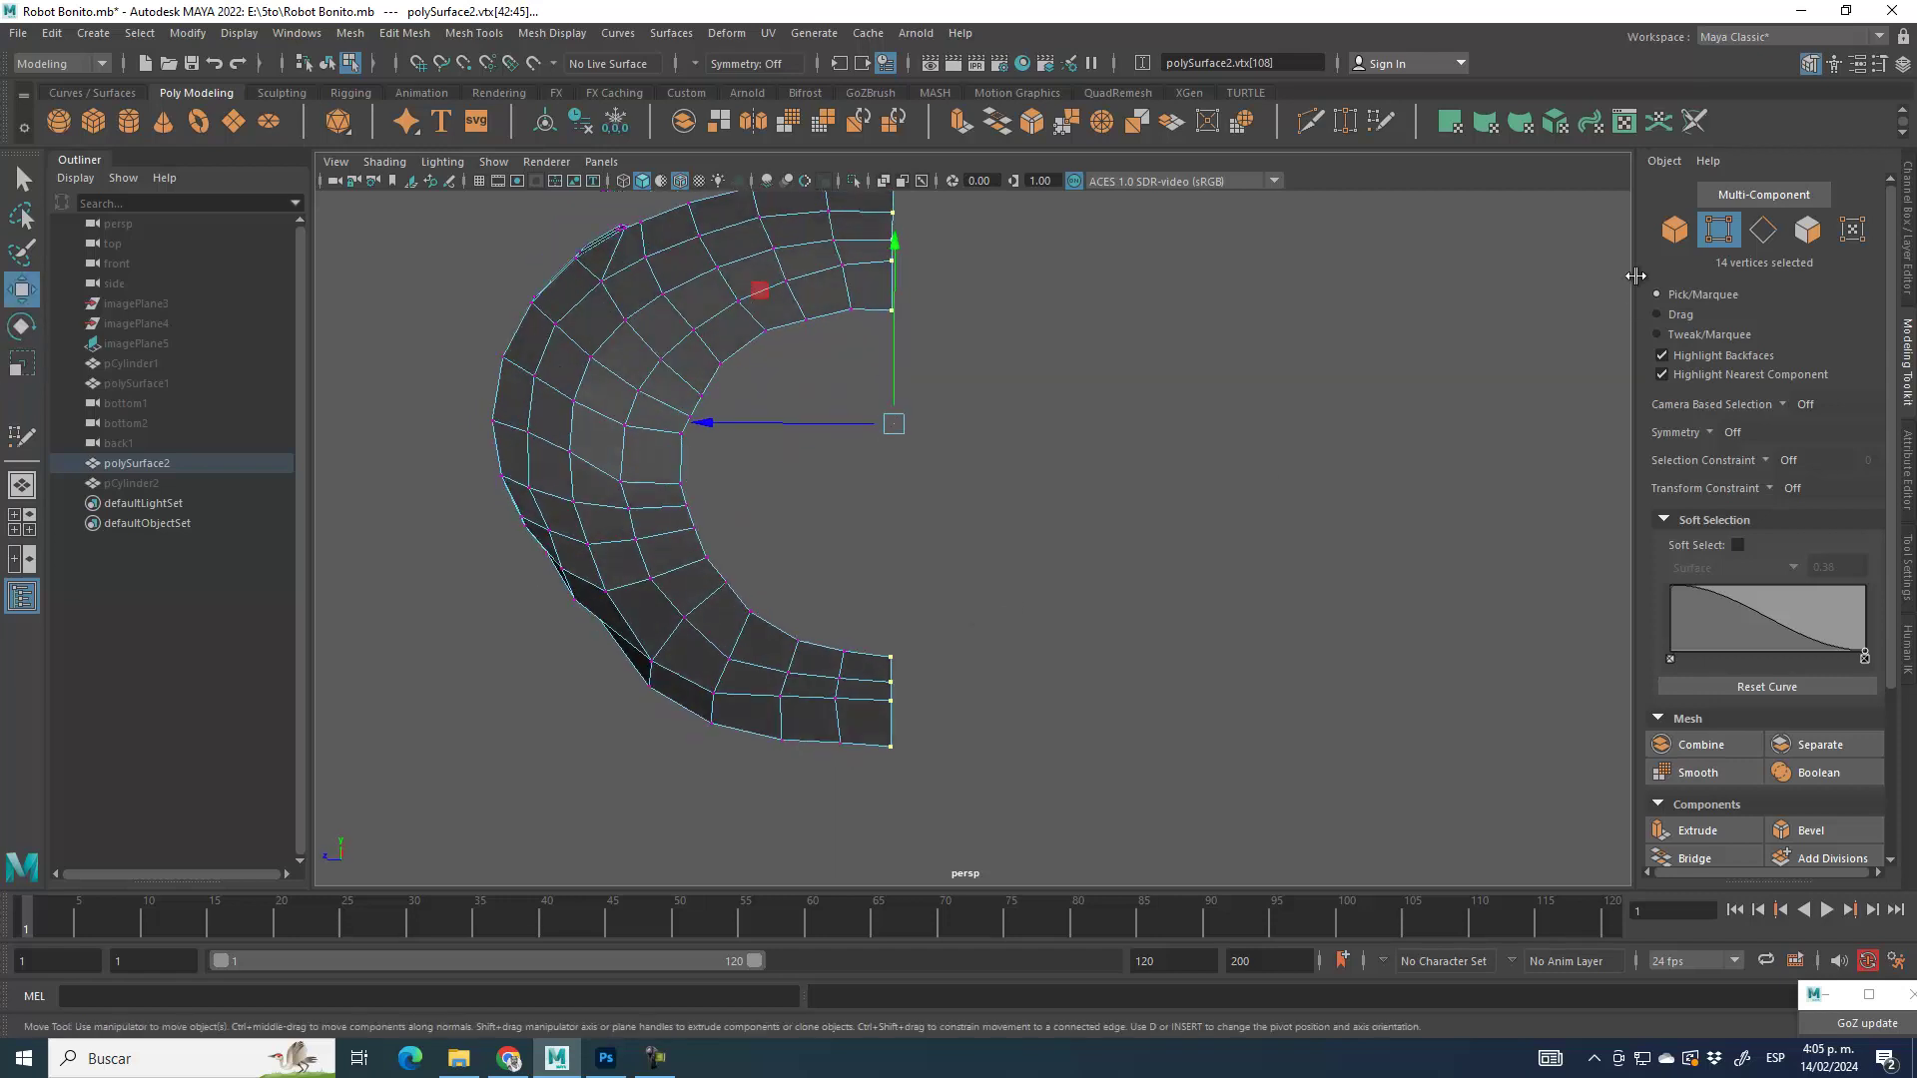
pyautogui.click(1680, 236)
pyautogui.keyDown('alt'); pyautogui.moveTo(914, 503); pyautogui.dragTo(896, 561); pyautogui.keyUp('alt')
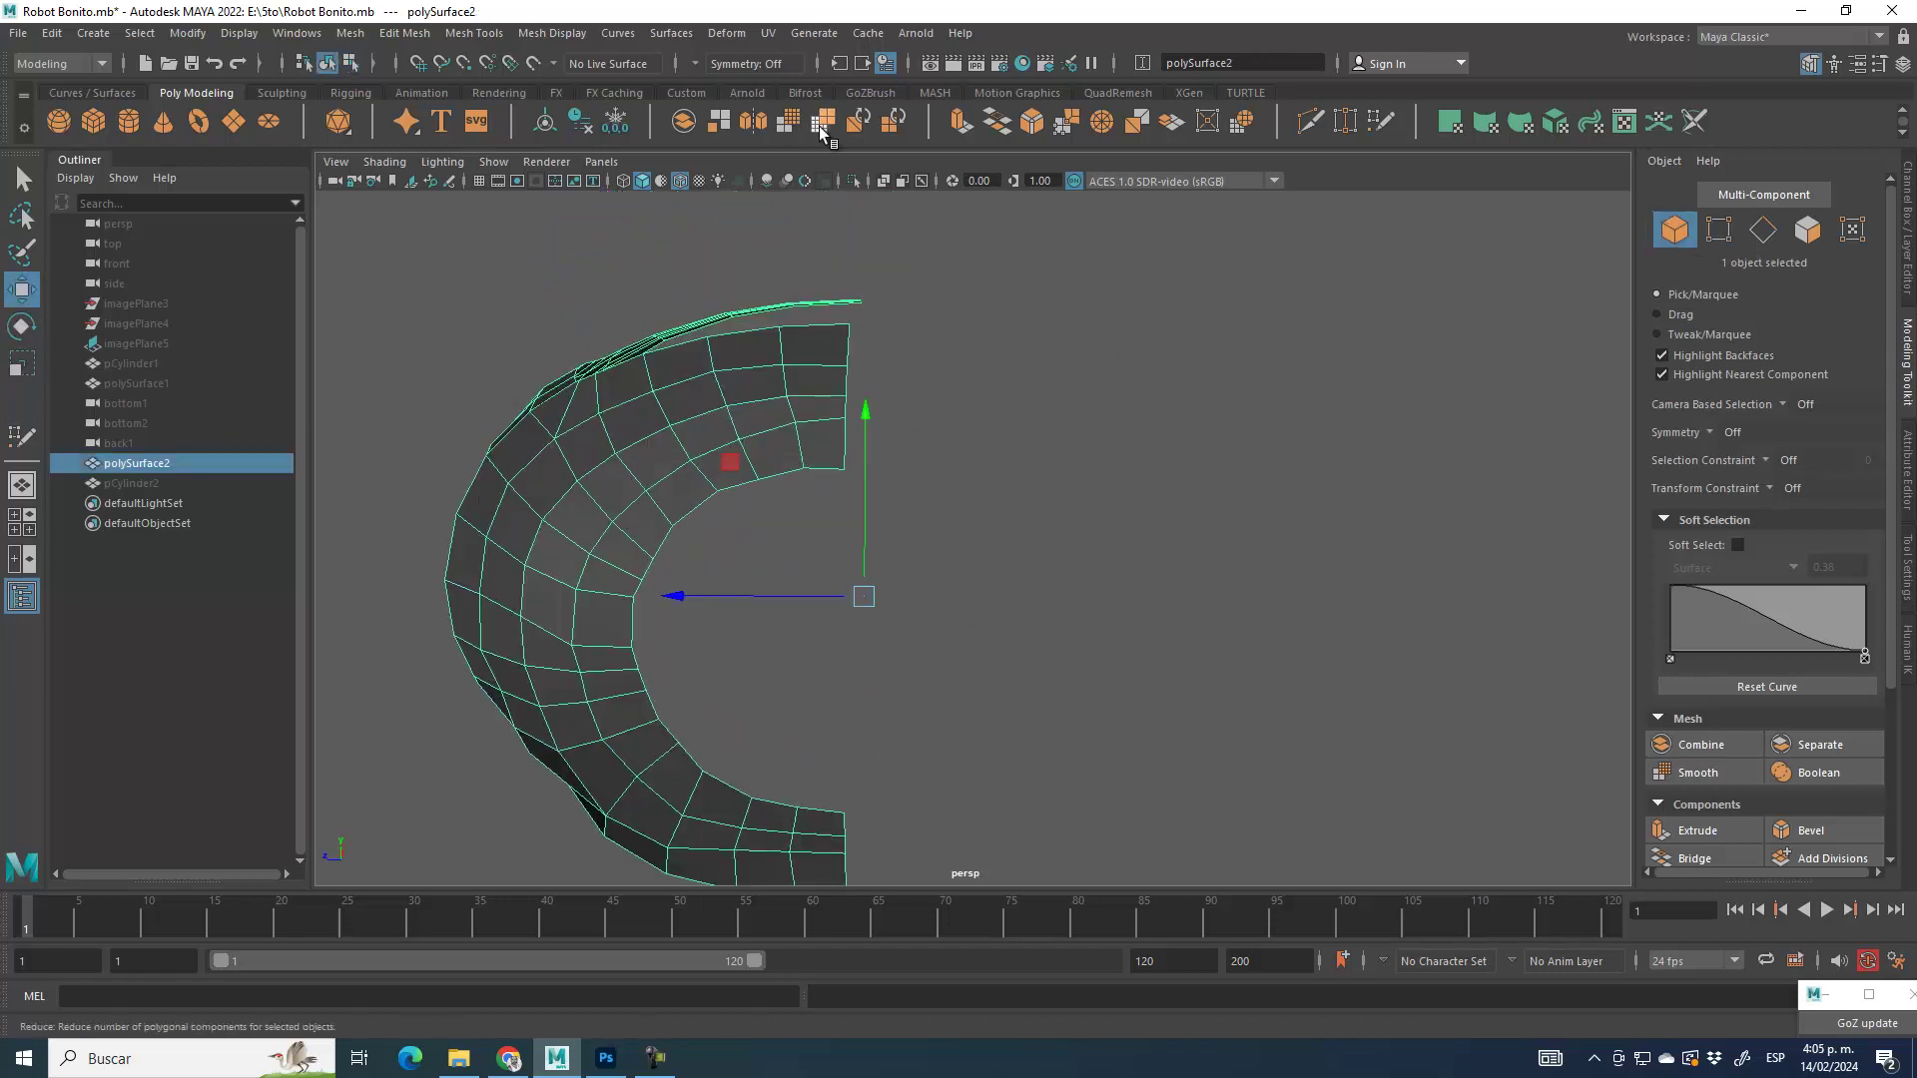
pyautogui.click(755, 126)
pyautogui.scroll(-7, 962, 579)
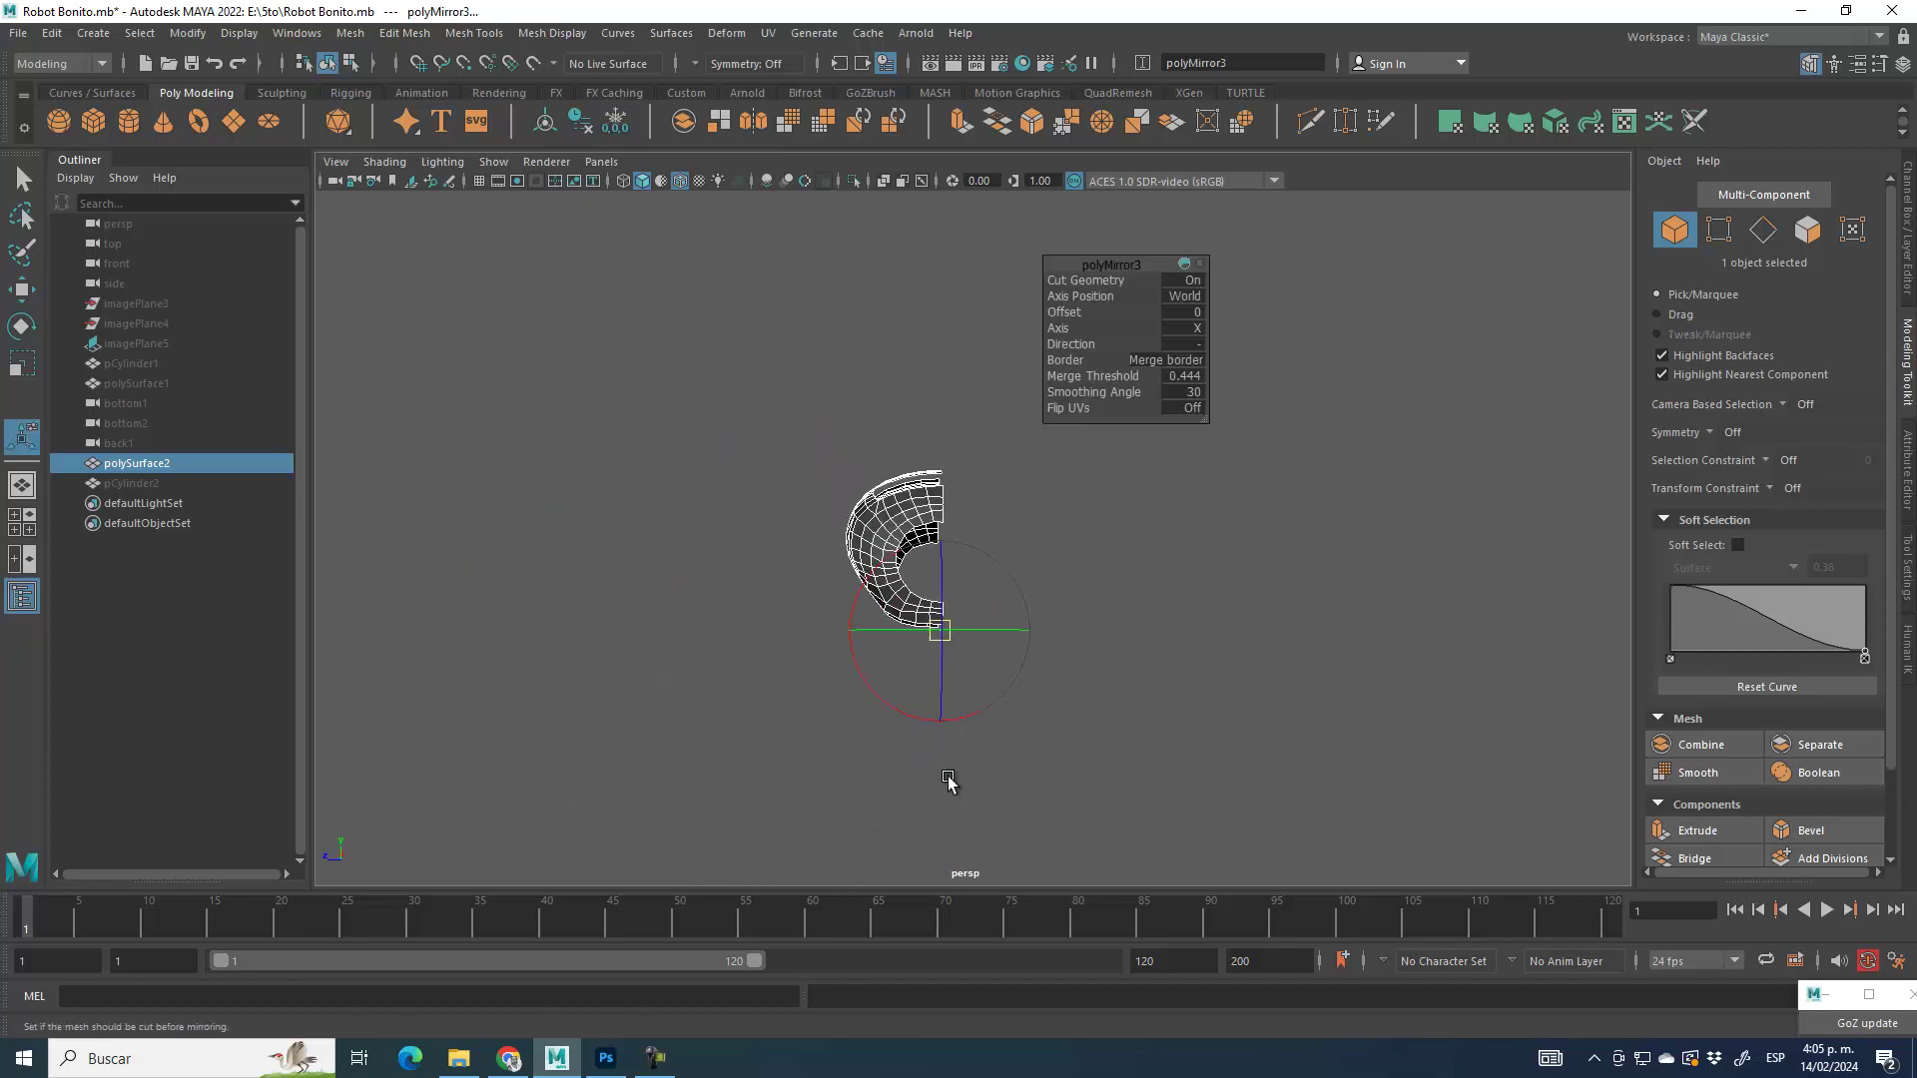
pyautogui.scroll(5, 932, 682)
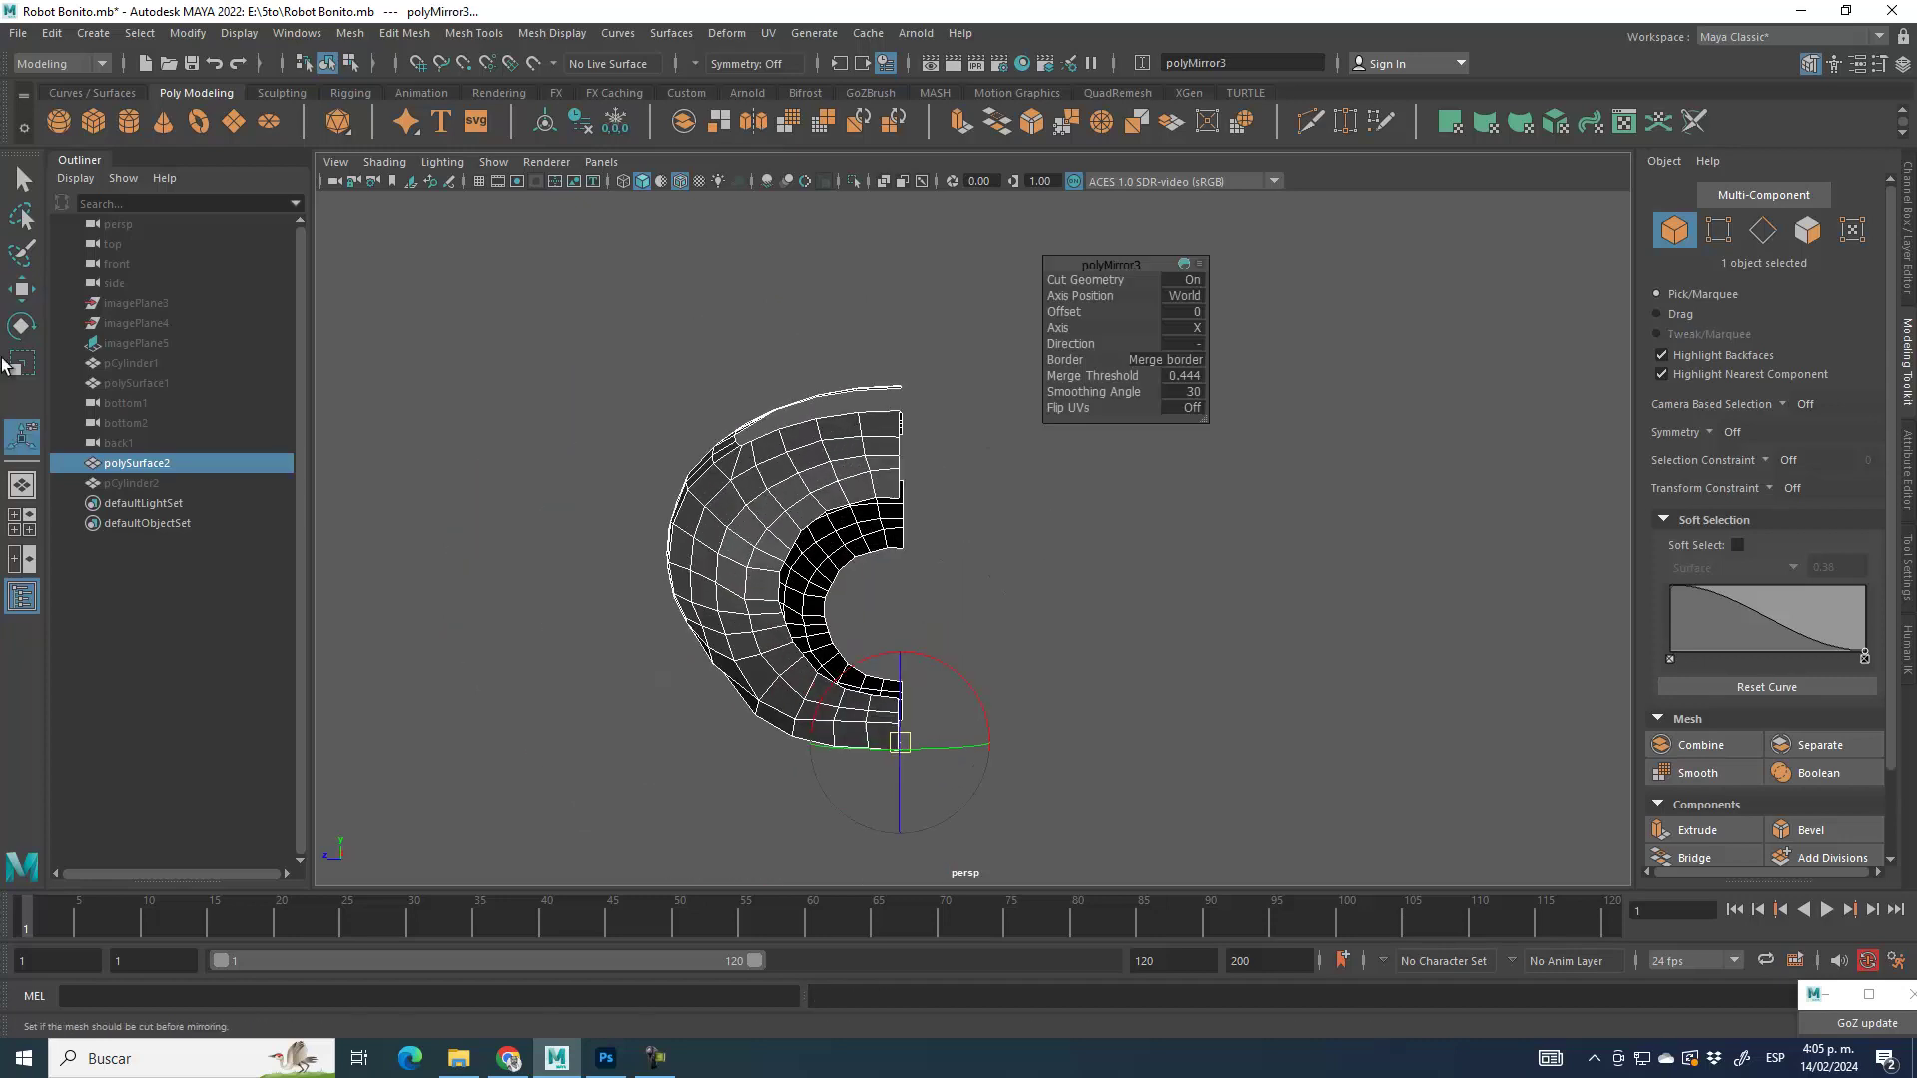
pyautogui.click(22, 291)
pyautogui.hotkey('ctrl', 'z')
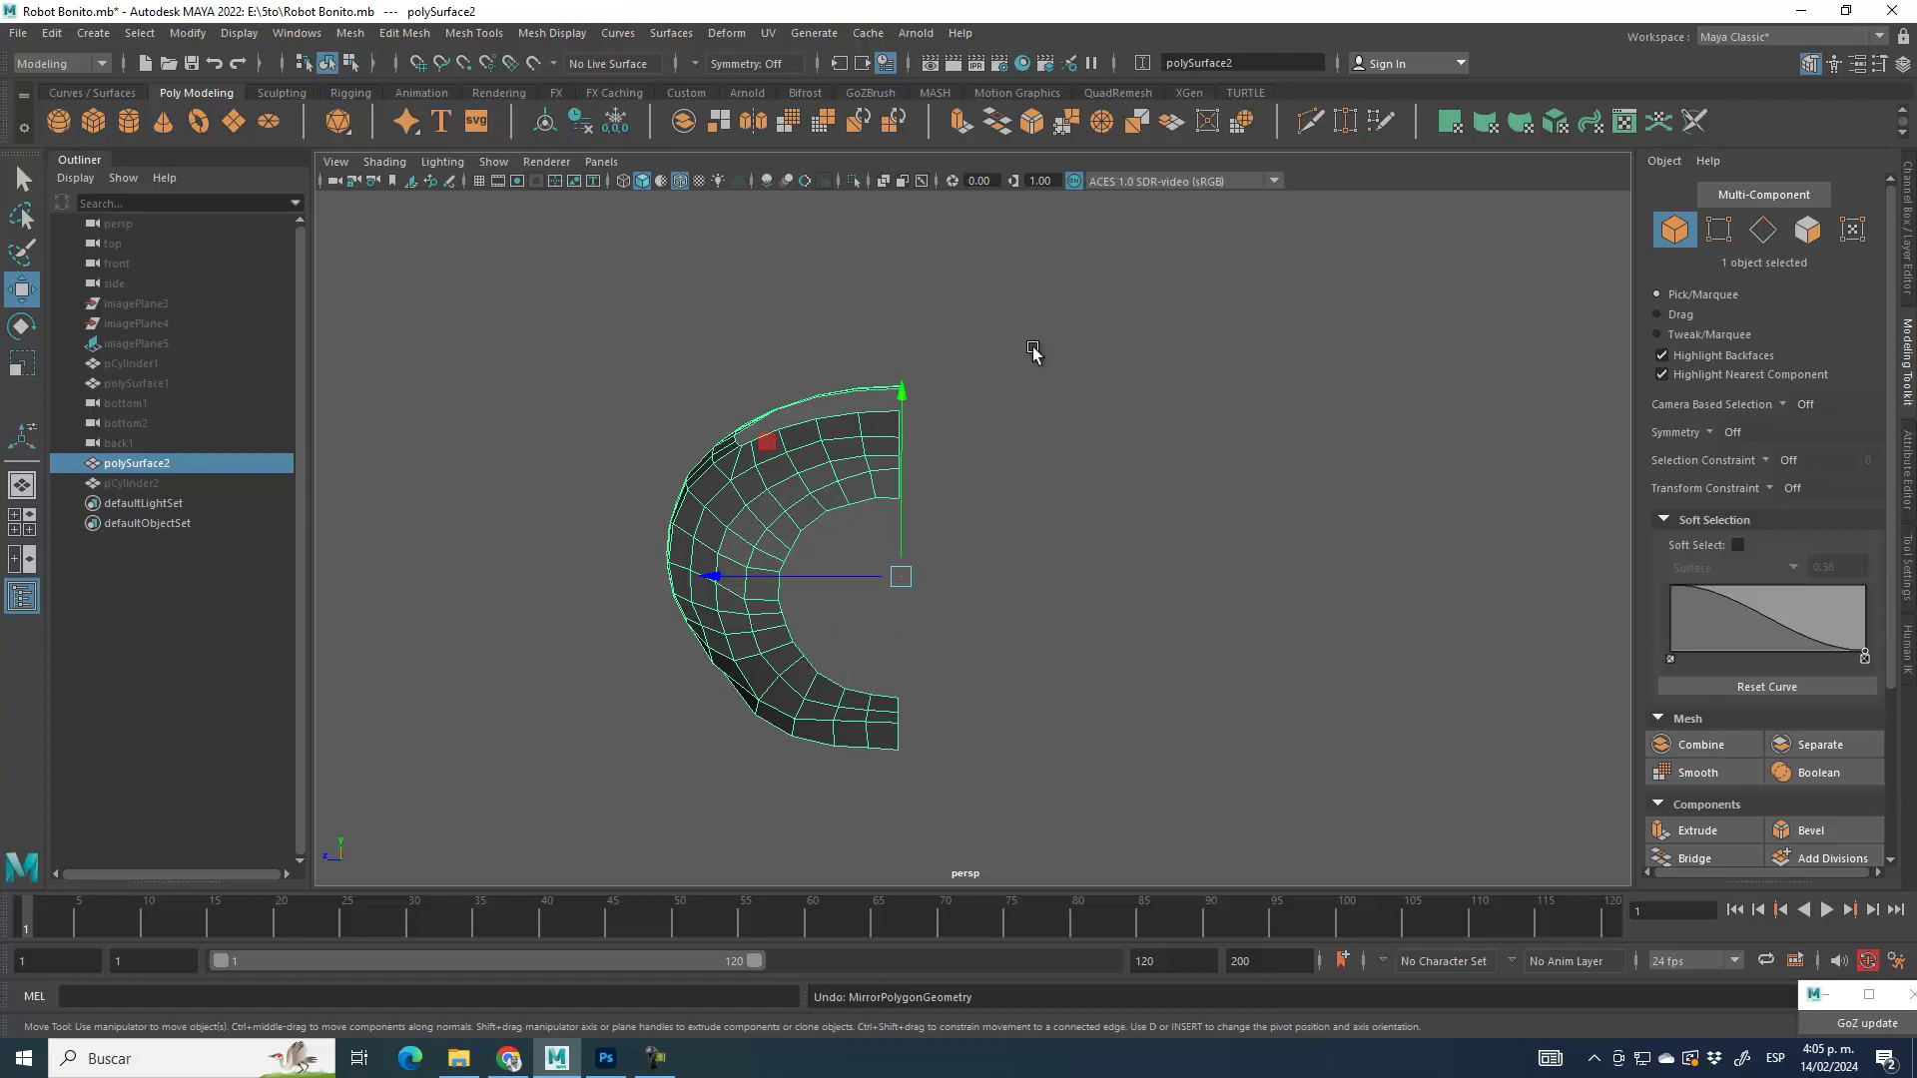
# Step: Mirror the half patch across the world Z axis to form the complete body ring
pyautogui.click(752, 120)
pyautogui.keyDown('alt'); pyautogui.moveTo(900, 573); pyautogui.dragTo(1048, 640); pyautogui.keyUp('alt')
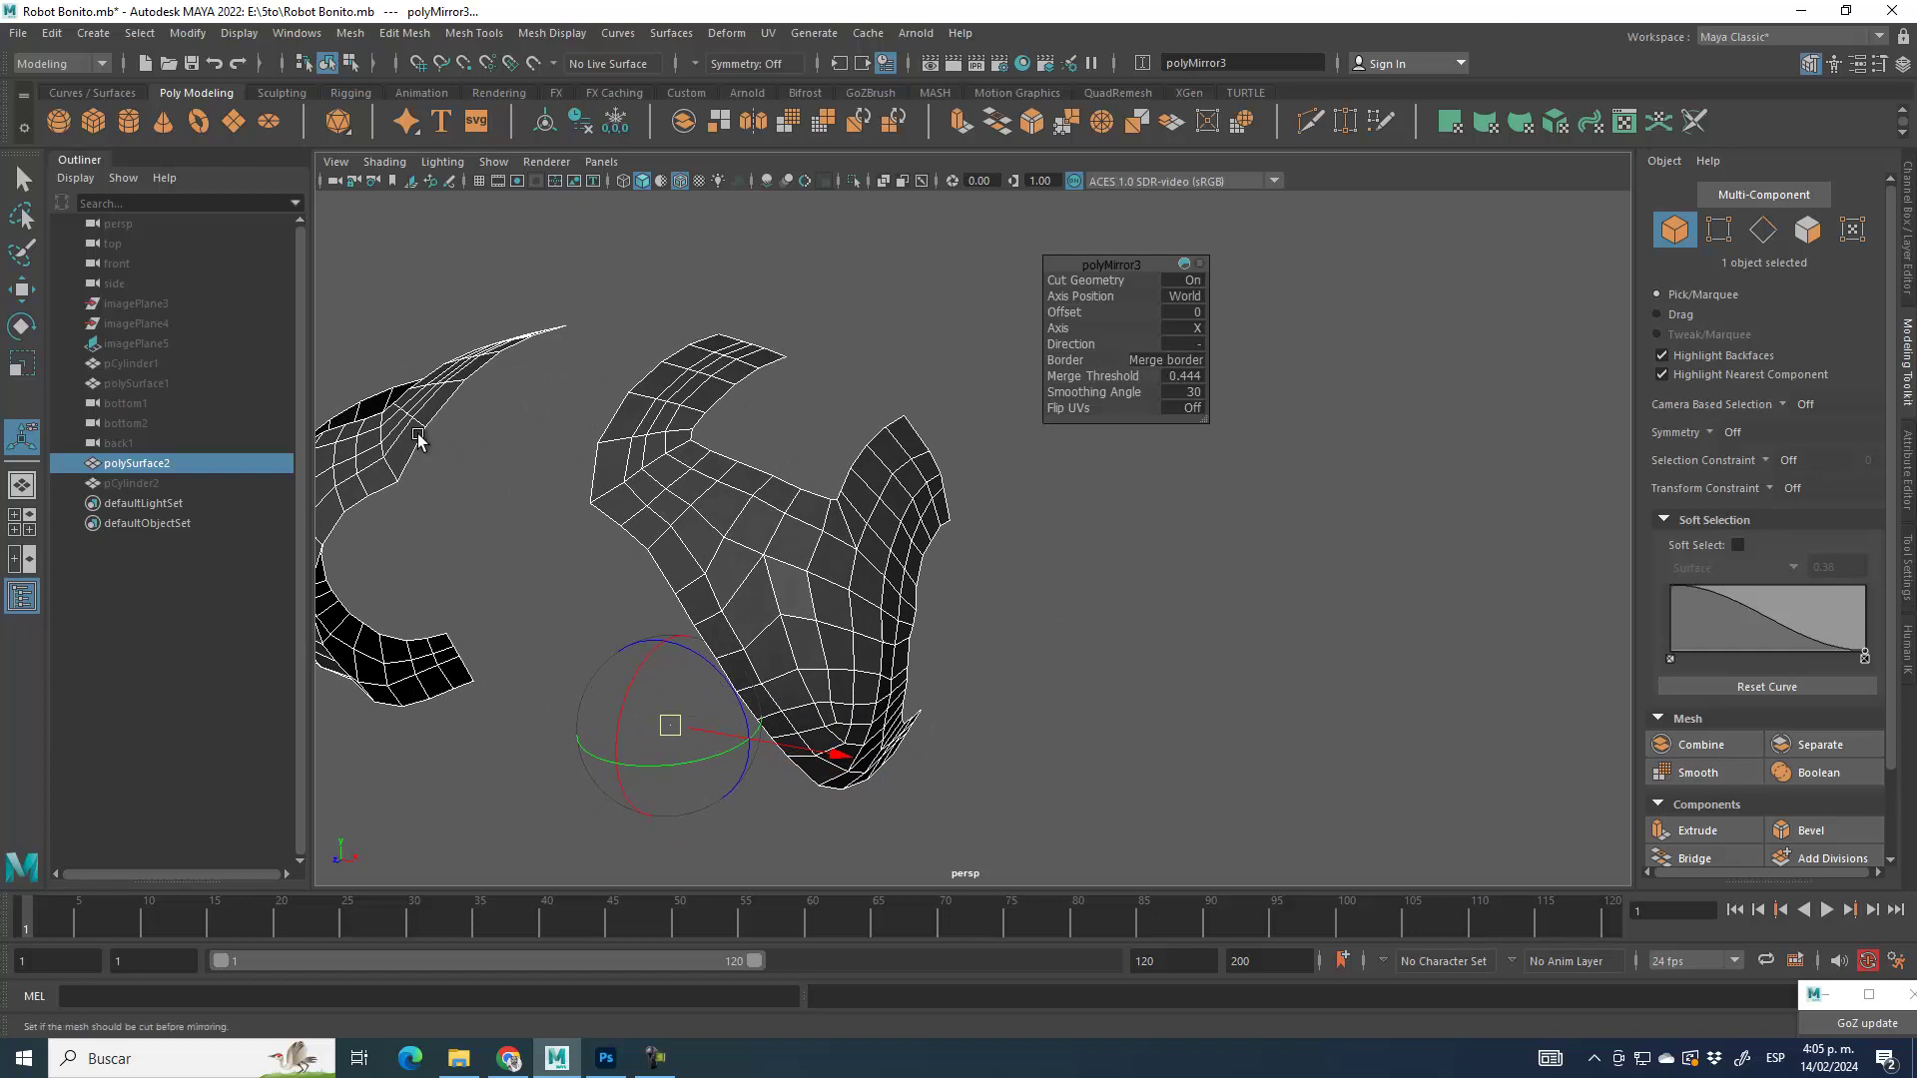
pyautogui.keyDown('alt'); pyautogui.moveTo(1110, 706); pyautogui.dragTo(1007, 656); pyautogui.keyUp('alt')
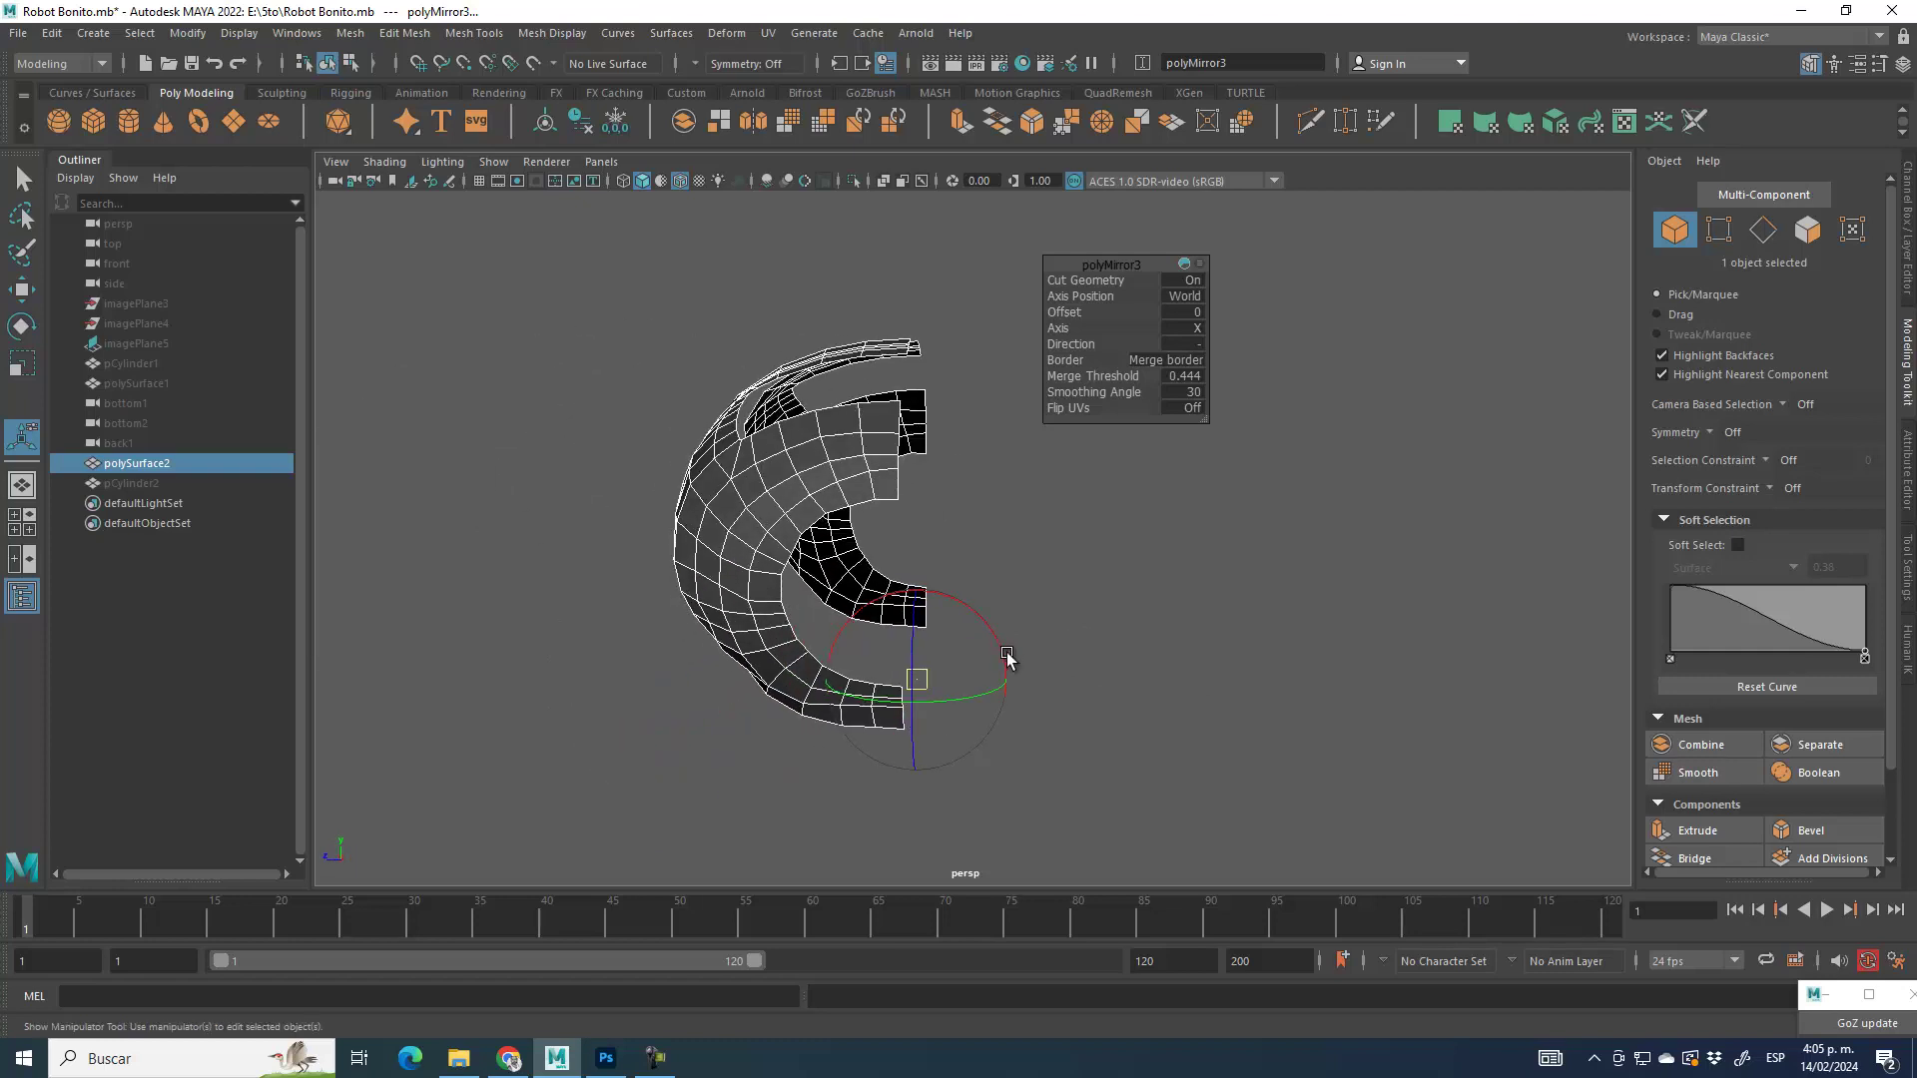
pyautogui.click(1193, 327)
pyautogui.click(1266, 362)
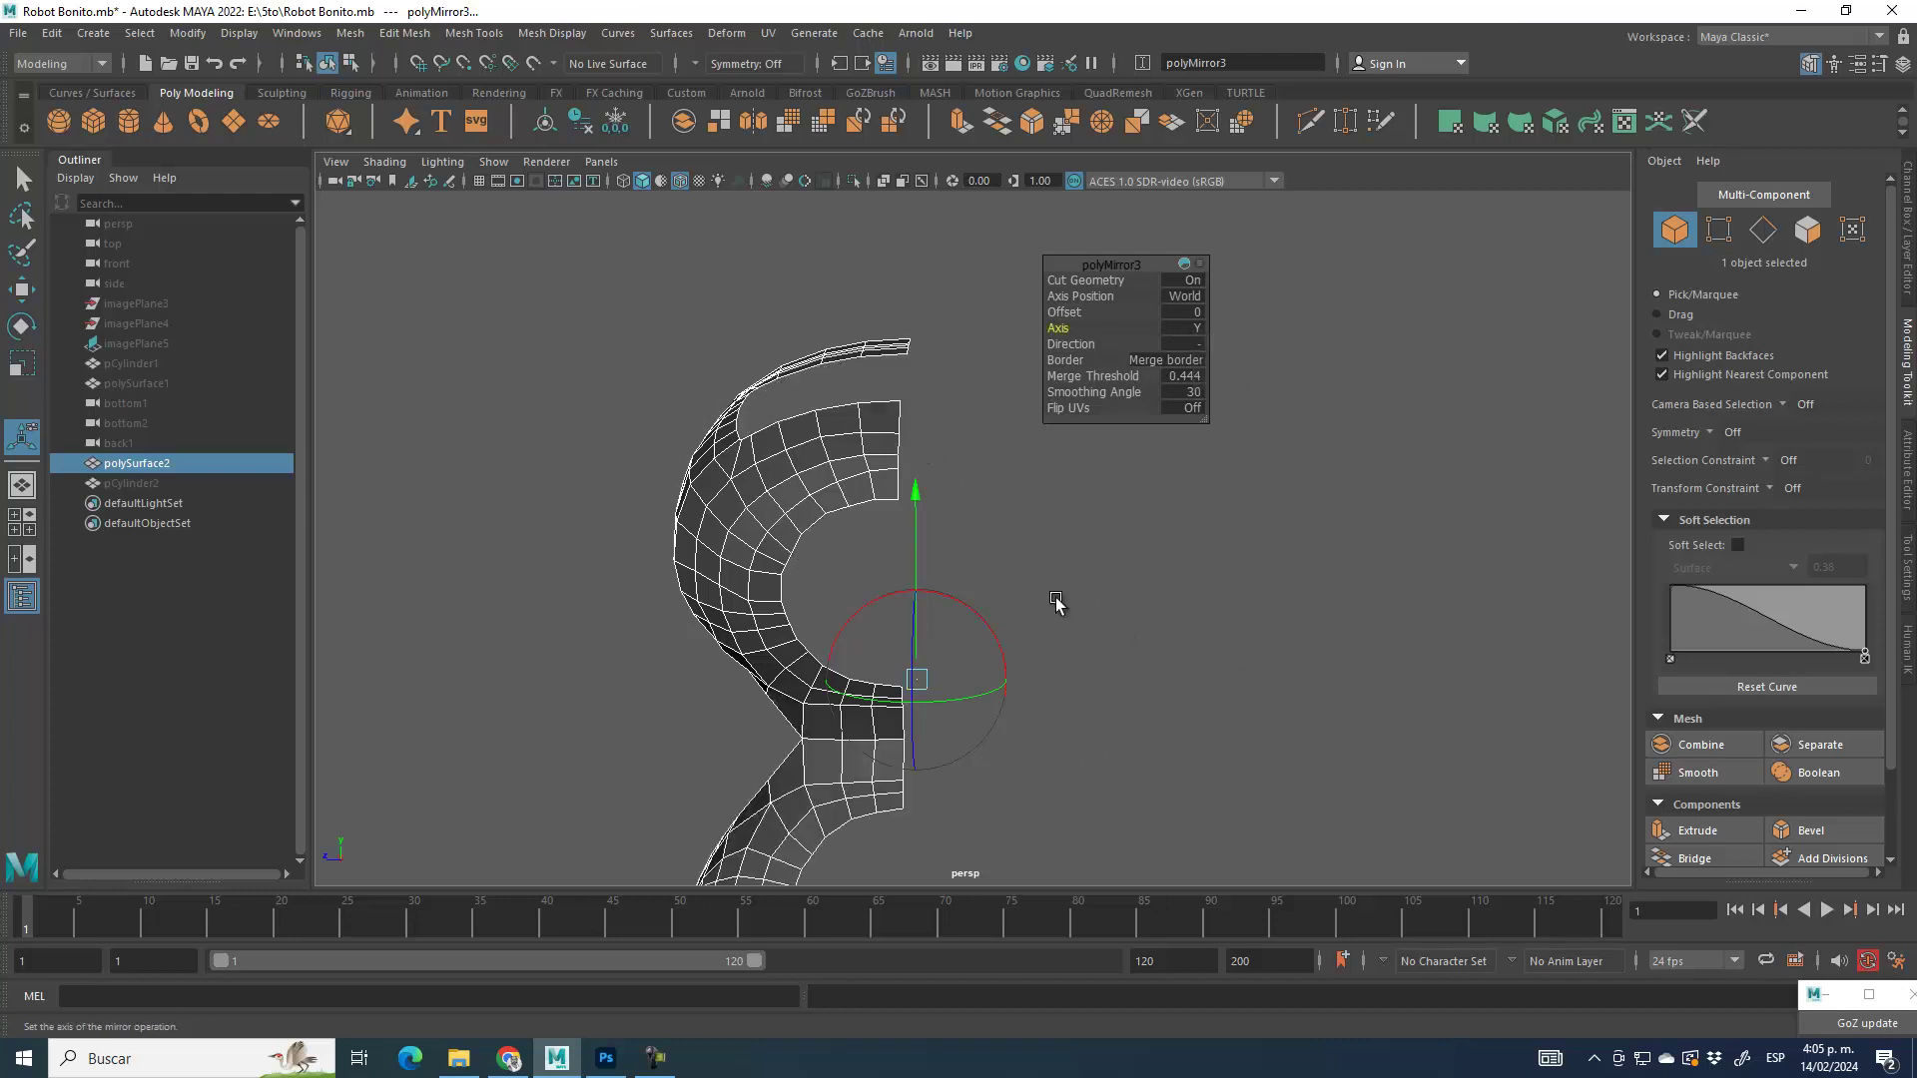
pyautogui.click(1196, 326)
pyautogui.click(1278, 382)
pyautogui.keyDown('alt'); pyautogui.moveTo(1133, 695); pyautogui.dragTo(1061, 458); pyautogui.keyUp('alt')
pyautogui.keyDown('alt'); pyautogui.moveTo(877, 611); pyautogui.dragTo(781, 627); pyautogui.keyUp('alt')
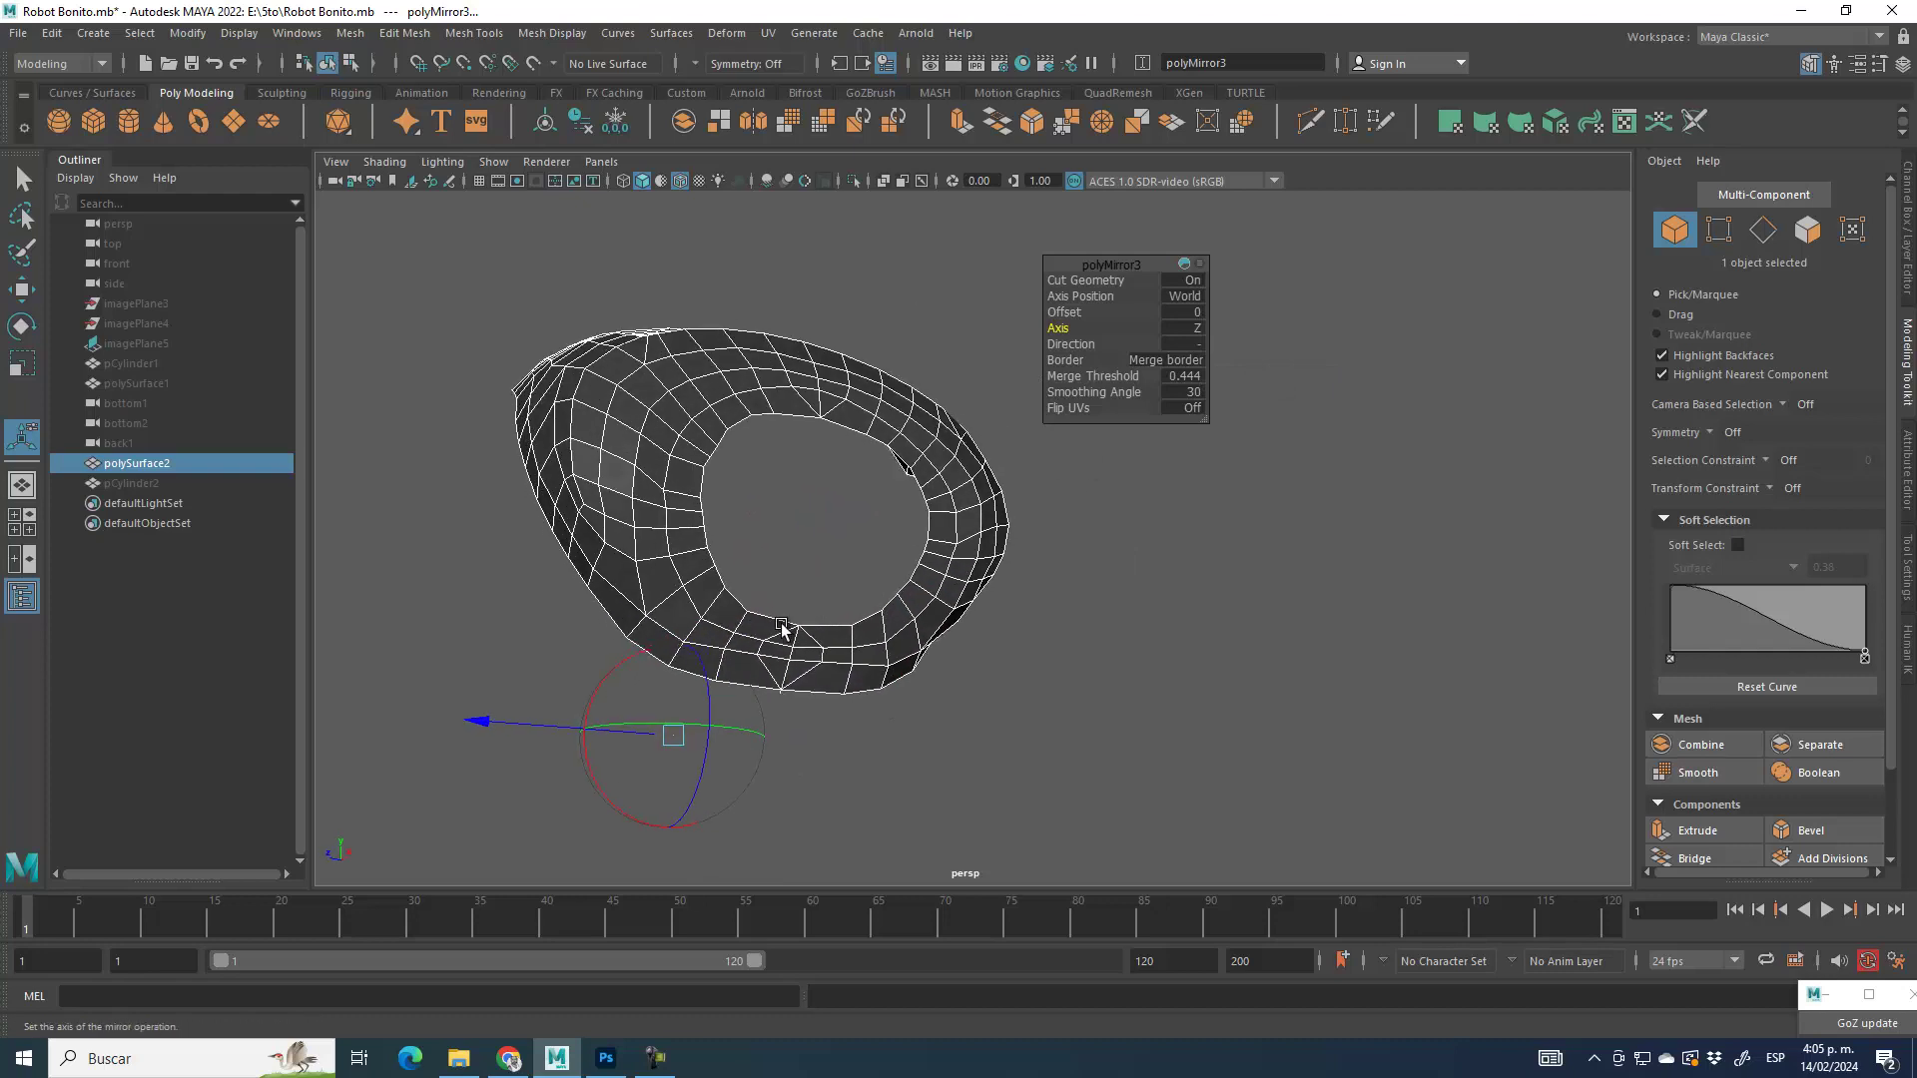
# Step: Set the mirror's merge threshold to 0.1 and finish the mirror operation
pyautogui.doubleClick(1182, 376)
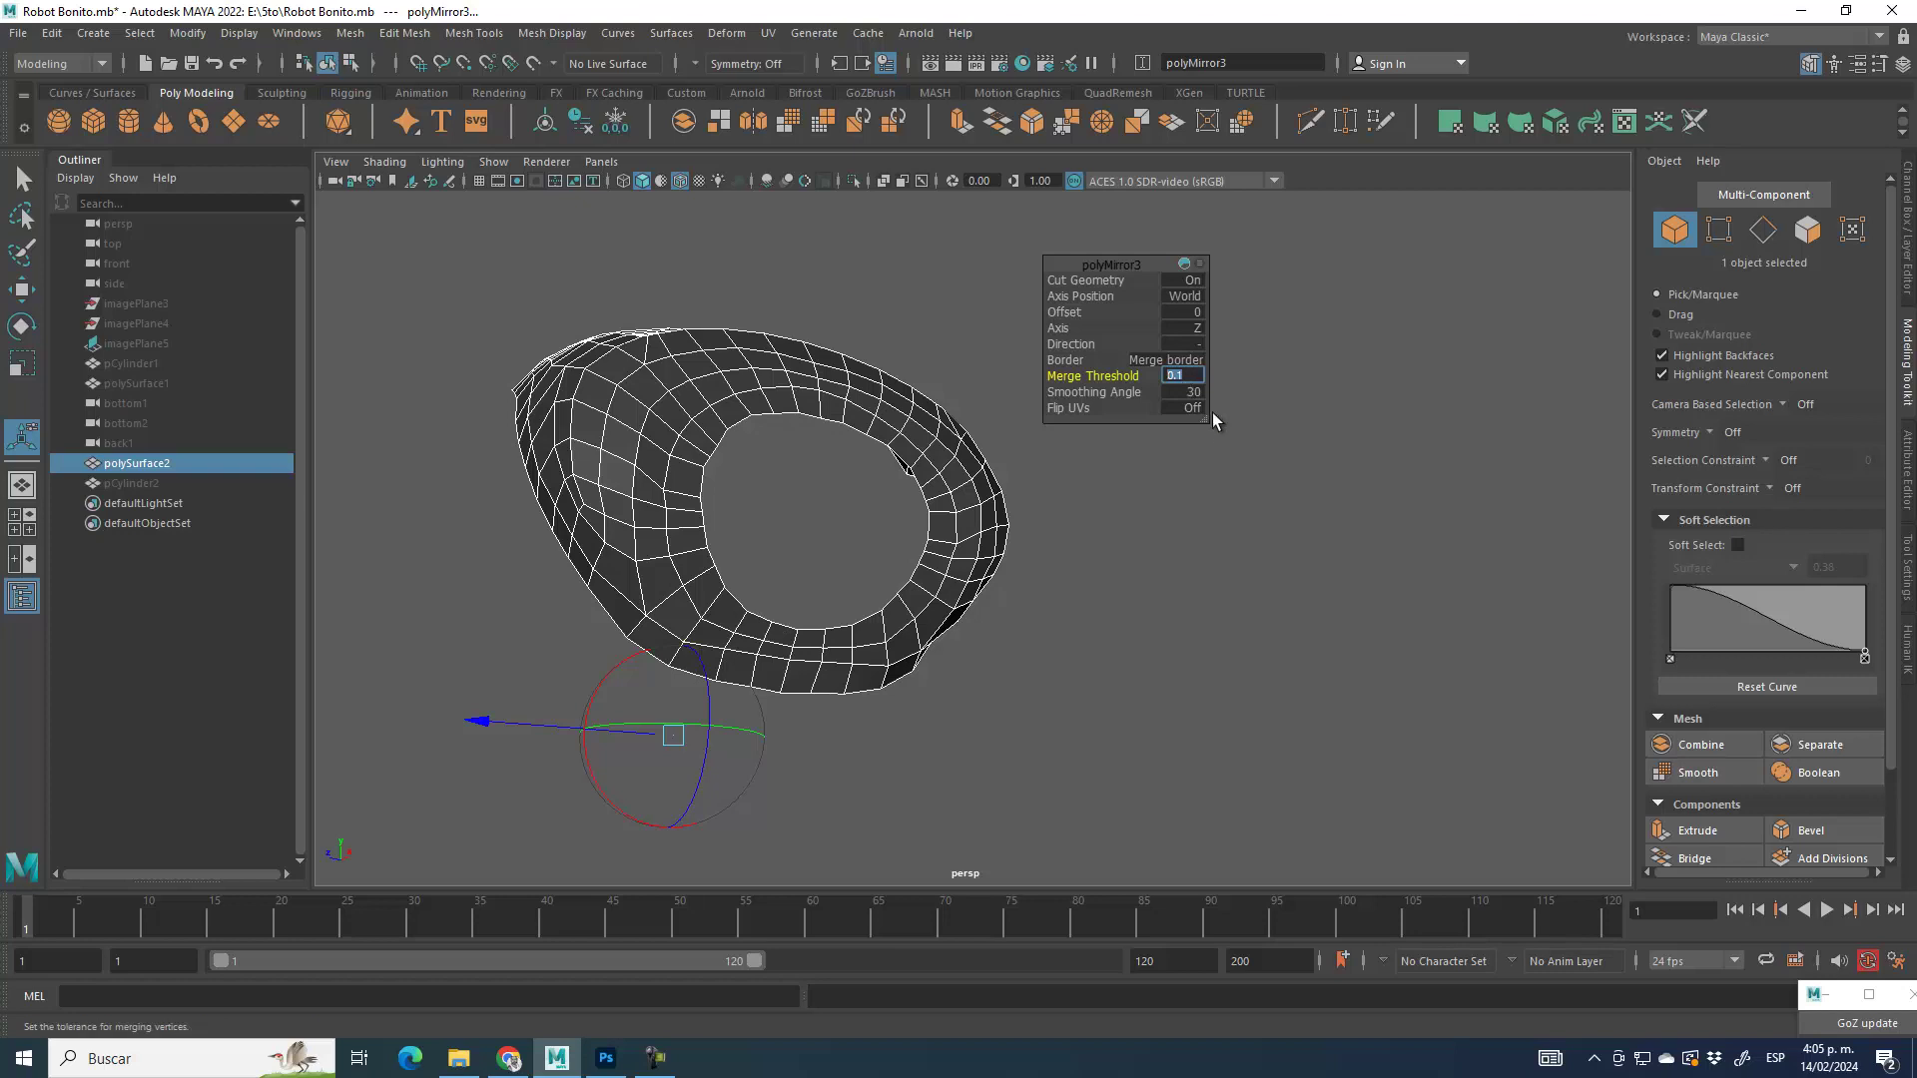
pyautogui.keyDown('alt'); pyautogui.moveTo(860, 430); pyautogui.dragTo(921, 509); pyautogui.keyUp('alt')
pyautogui.click(25, 295)
pyautogui.keyDown('alt'); pyautogui.moveTo(830, 572); pyautogui.dragTo(788, 525, button='middle'); pyautogui.keyUp('alt')
pyautogui.keyDown('alt'); pyautogui.moveTo(787, 526); pyautogui.dragTo(826, 619, button='right'); pyautogui.keyUp('alt')
pyautogui.keyDown('alt'); pyautogui.moveTo(827, 621); pyautogui.dragTo(1459, 449); pyautogui.keyUp('alt')
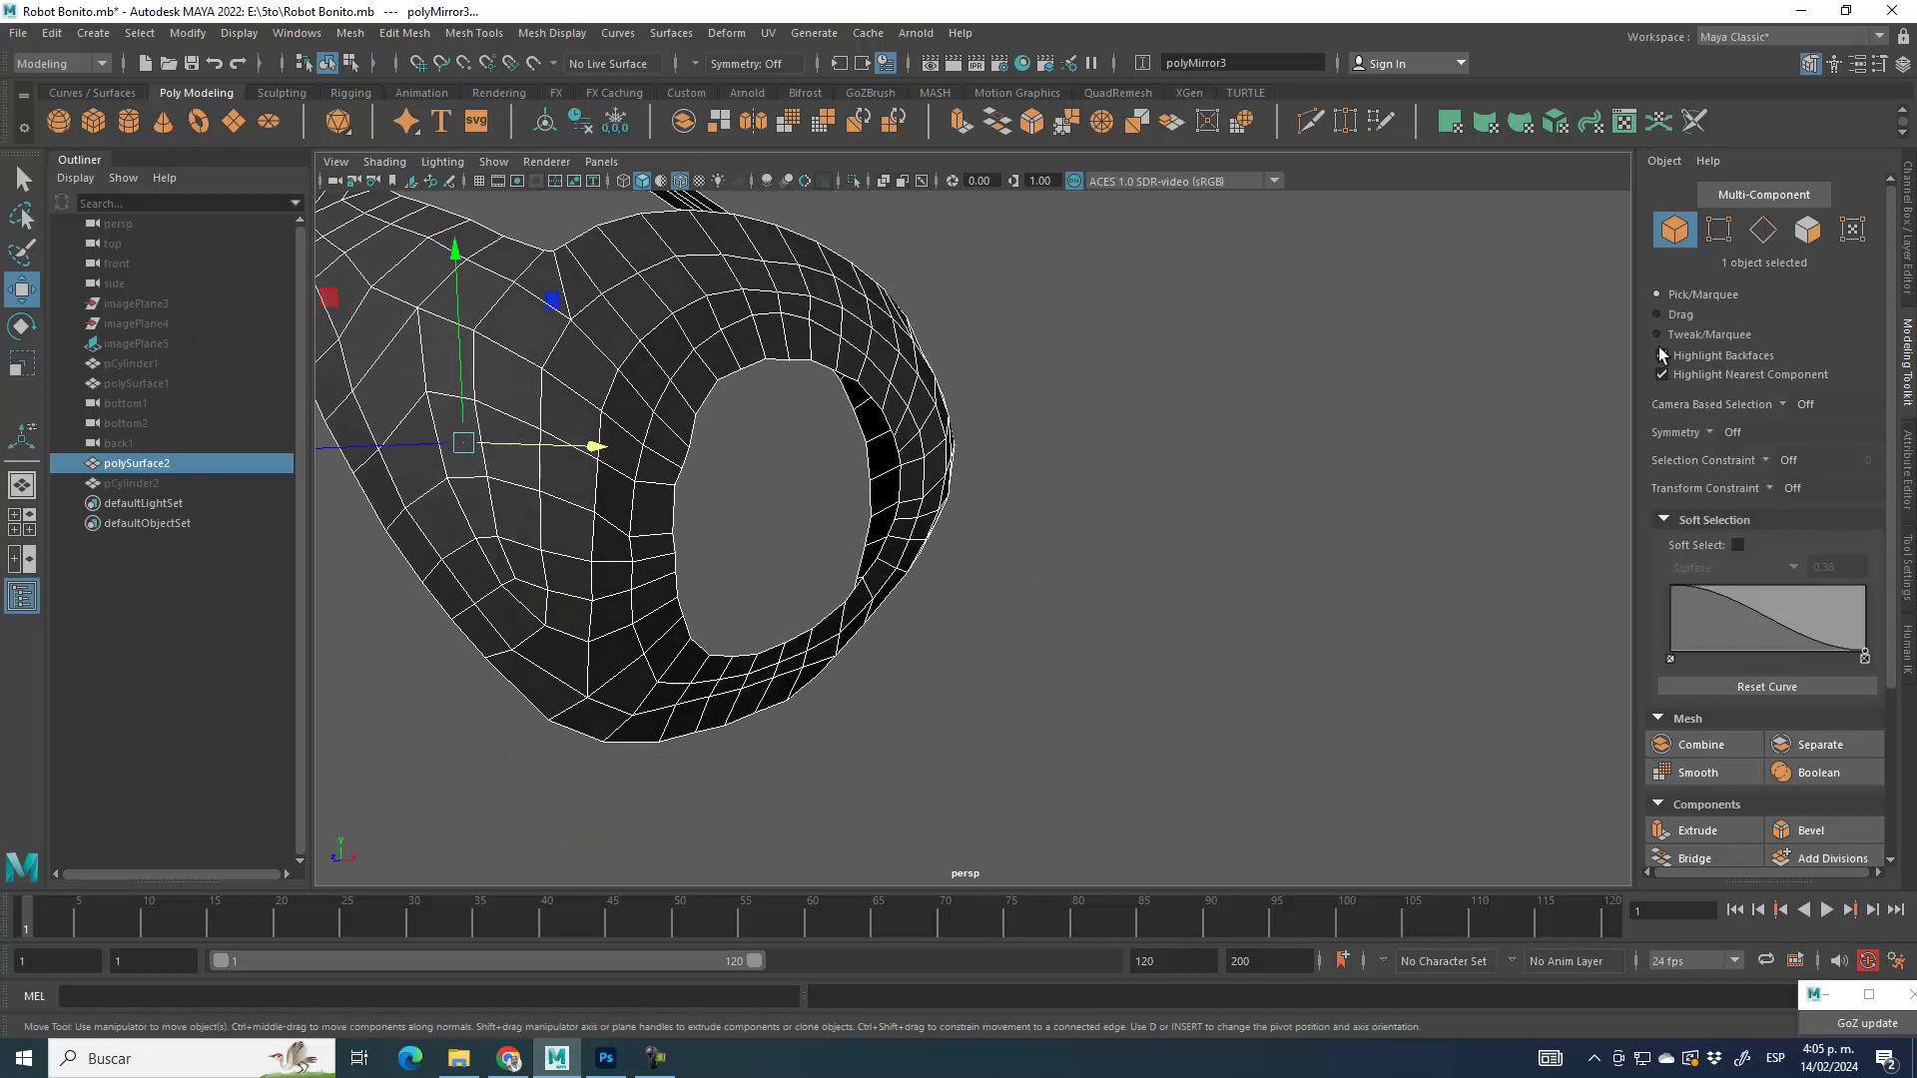
# Step: Select the border edge loop of the round side opening and scale it flat along X
pyautogui.click(1763, 231)
pyautogui.press('space')
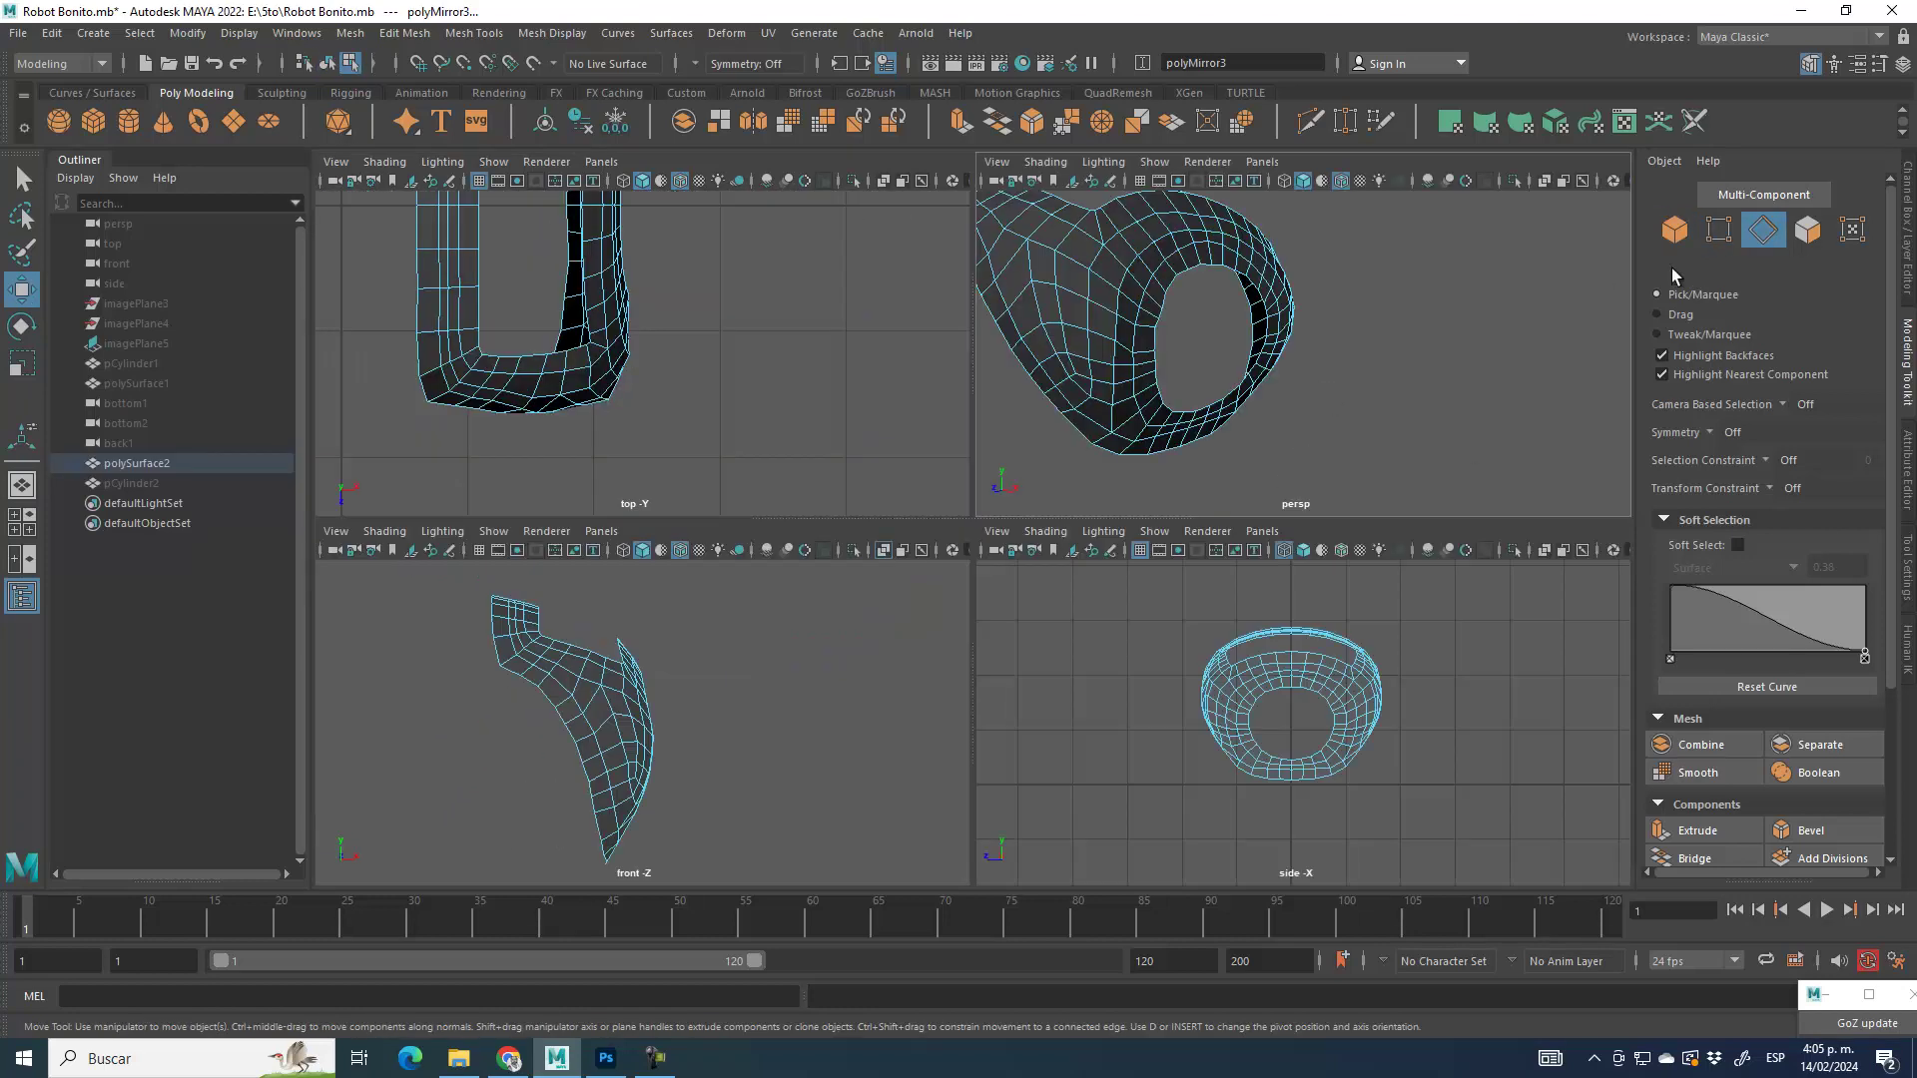
pyautogui.press('space')
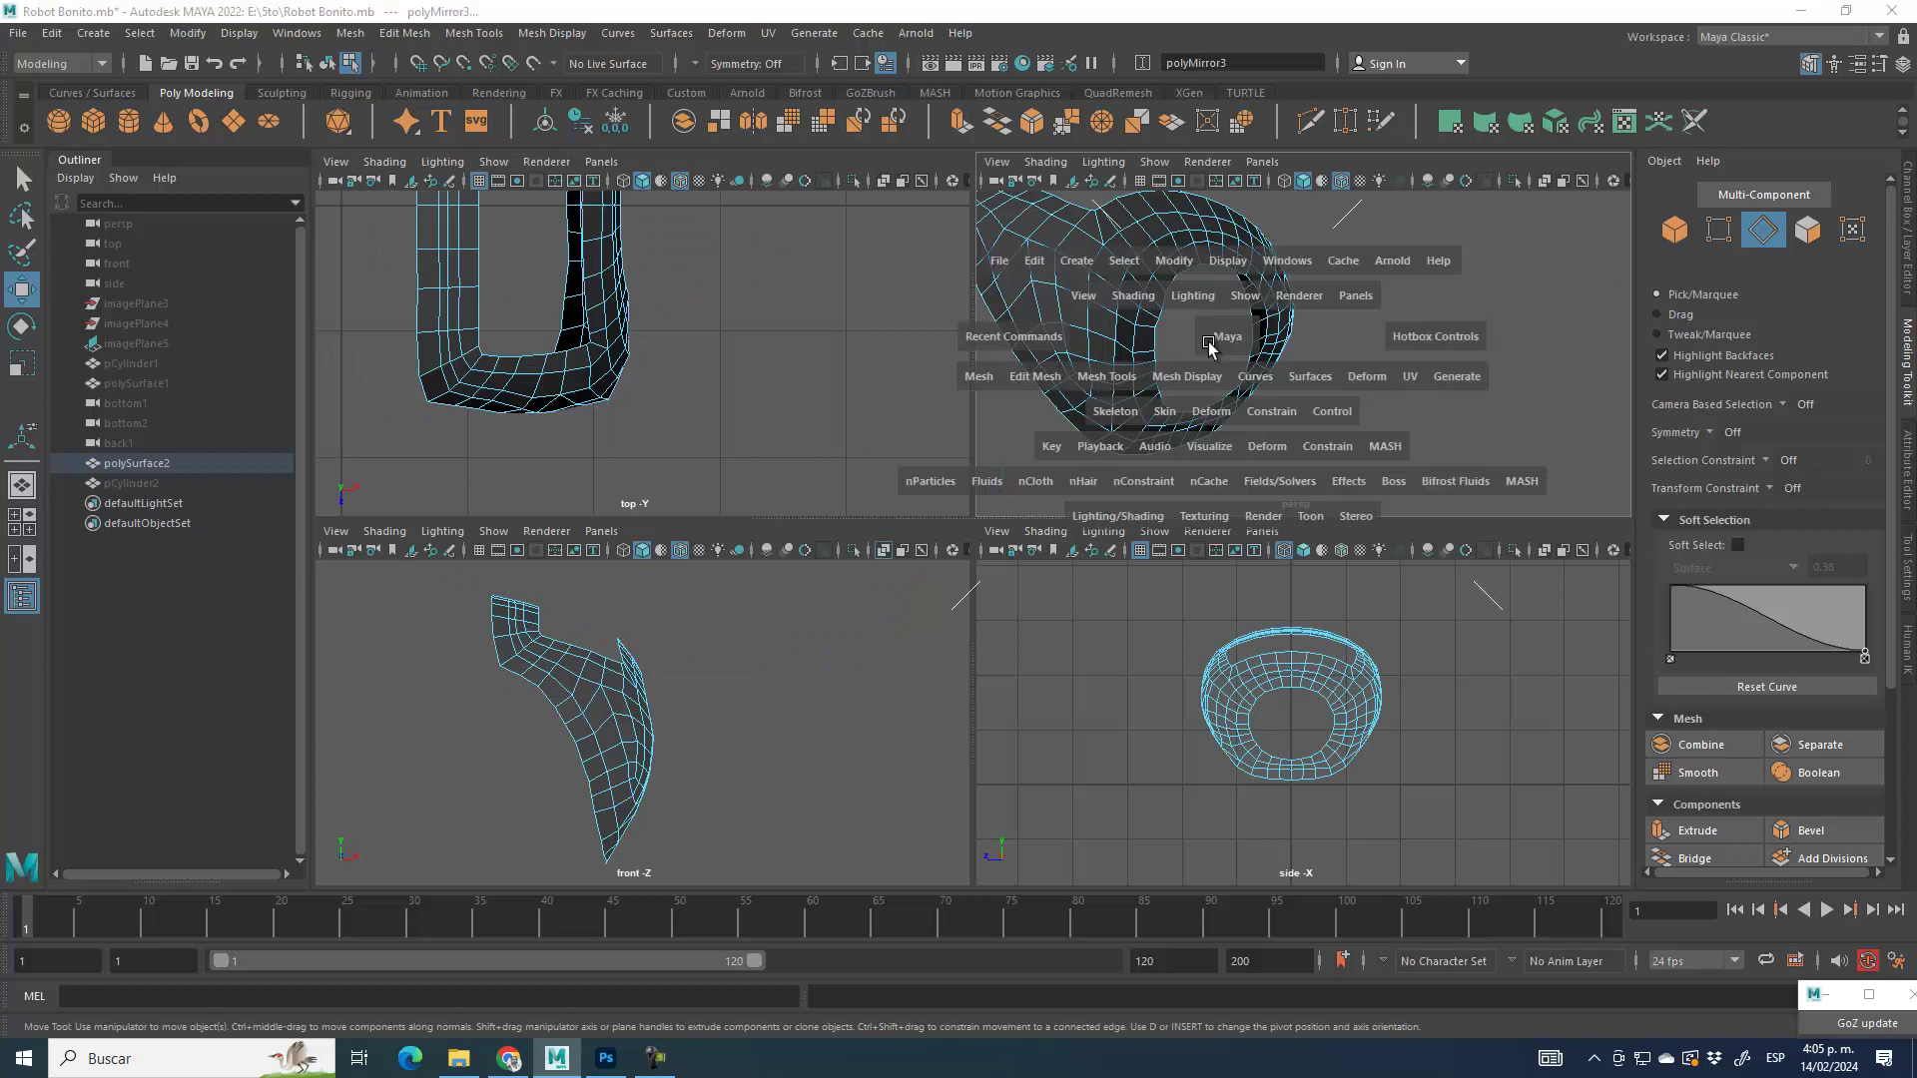
pyautogui.doubleClick(801, 357)
pyautogui.keyDown('alt'); pyautogui.moveTo(1087, 683); pyautogui.dragTo(1126, 697); pyautogui.keyUp('alt')
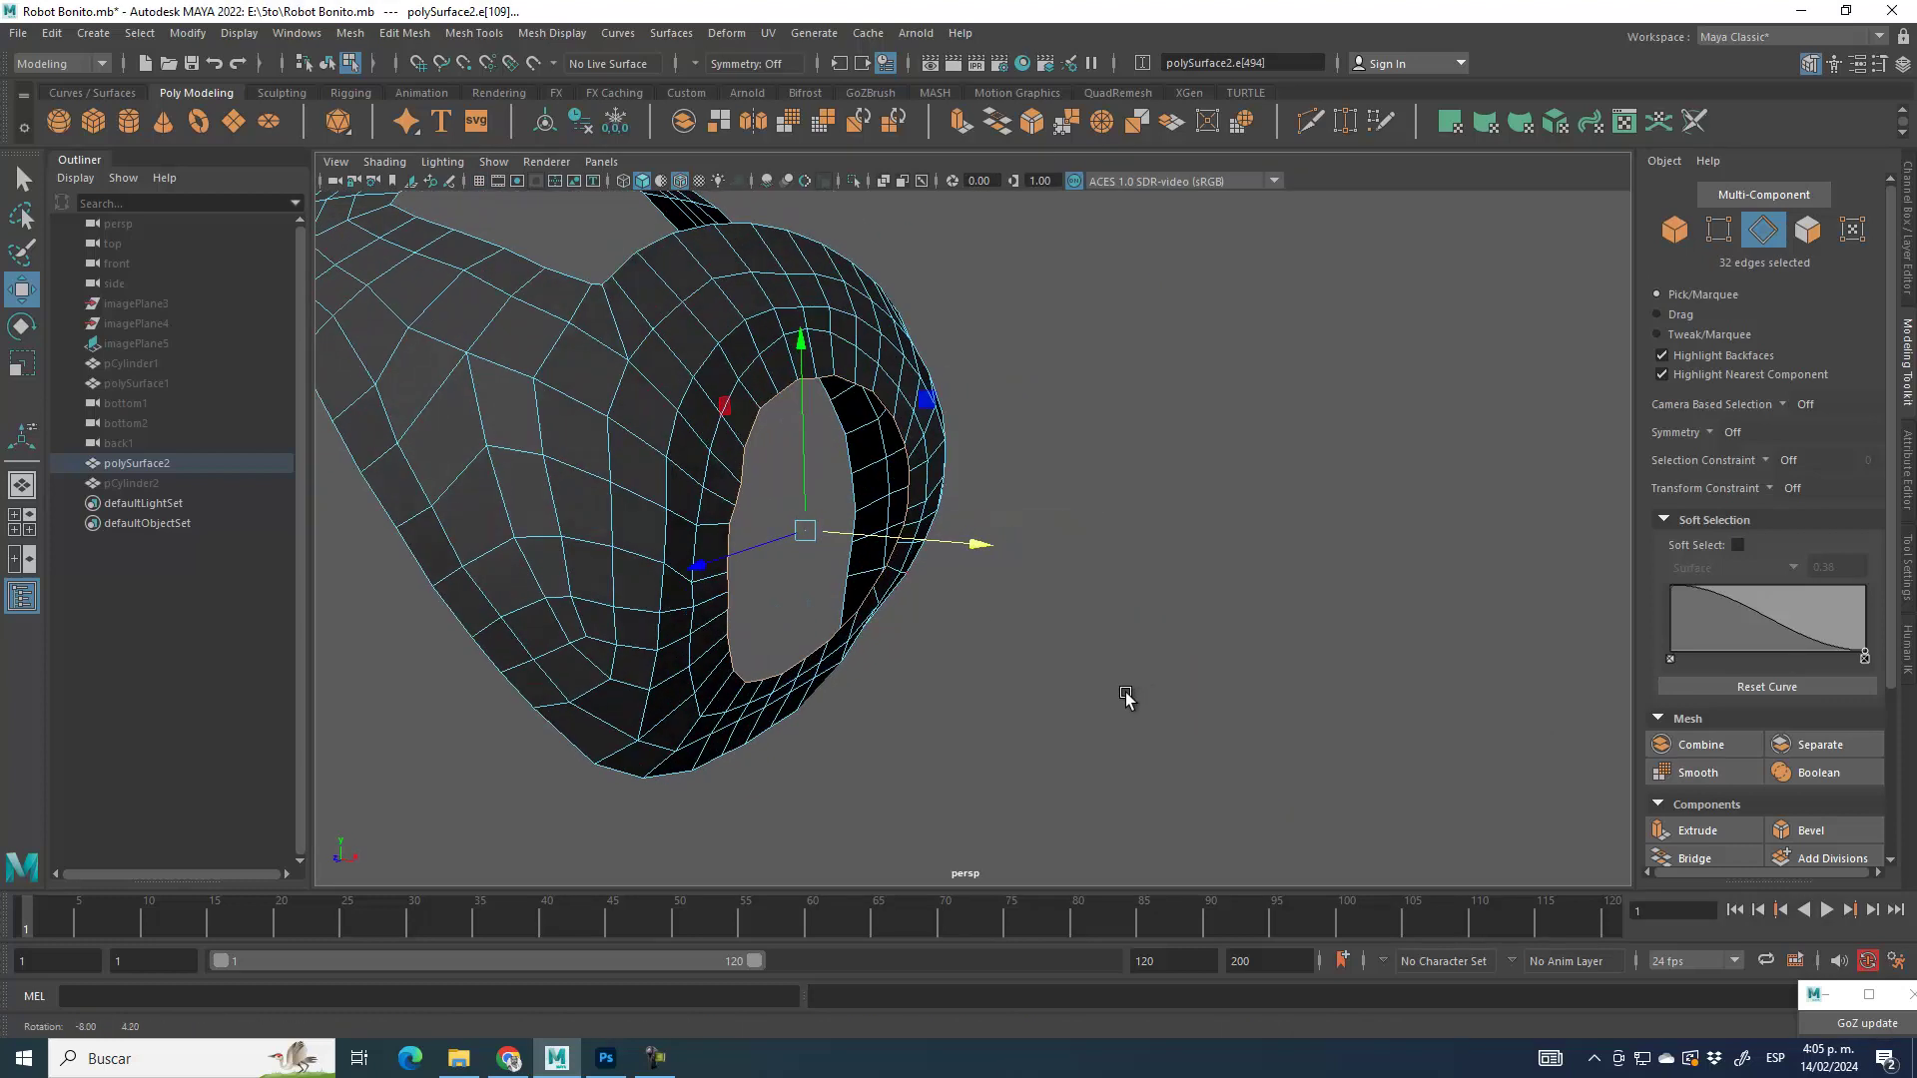
pyautogui.click(22, 364)
pyautogui.moveTo(962, 548); pyautogui.dragTo(496, 476)
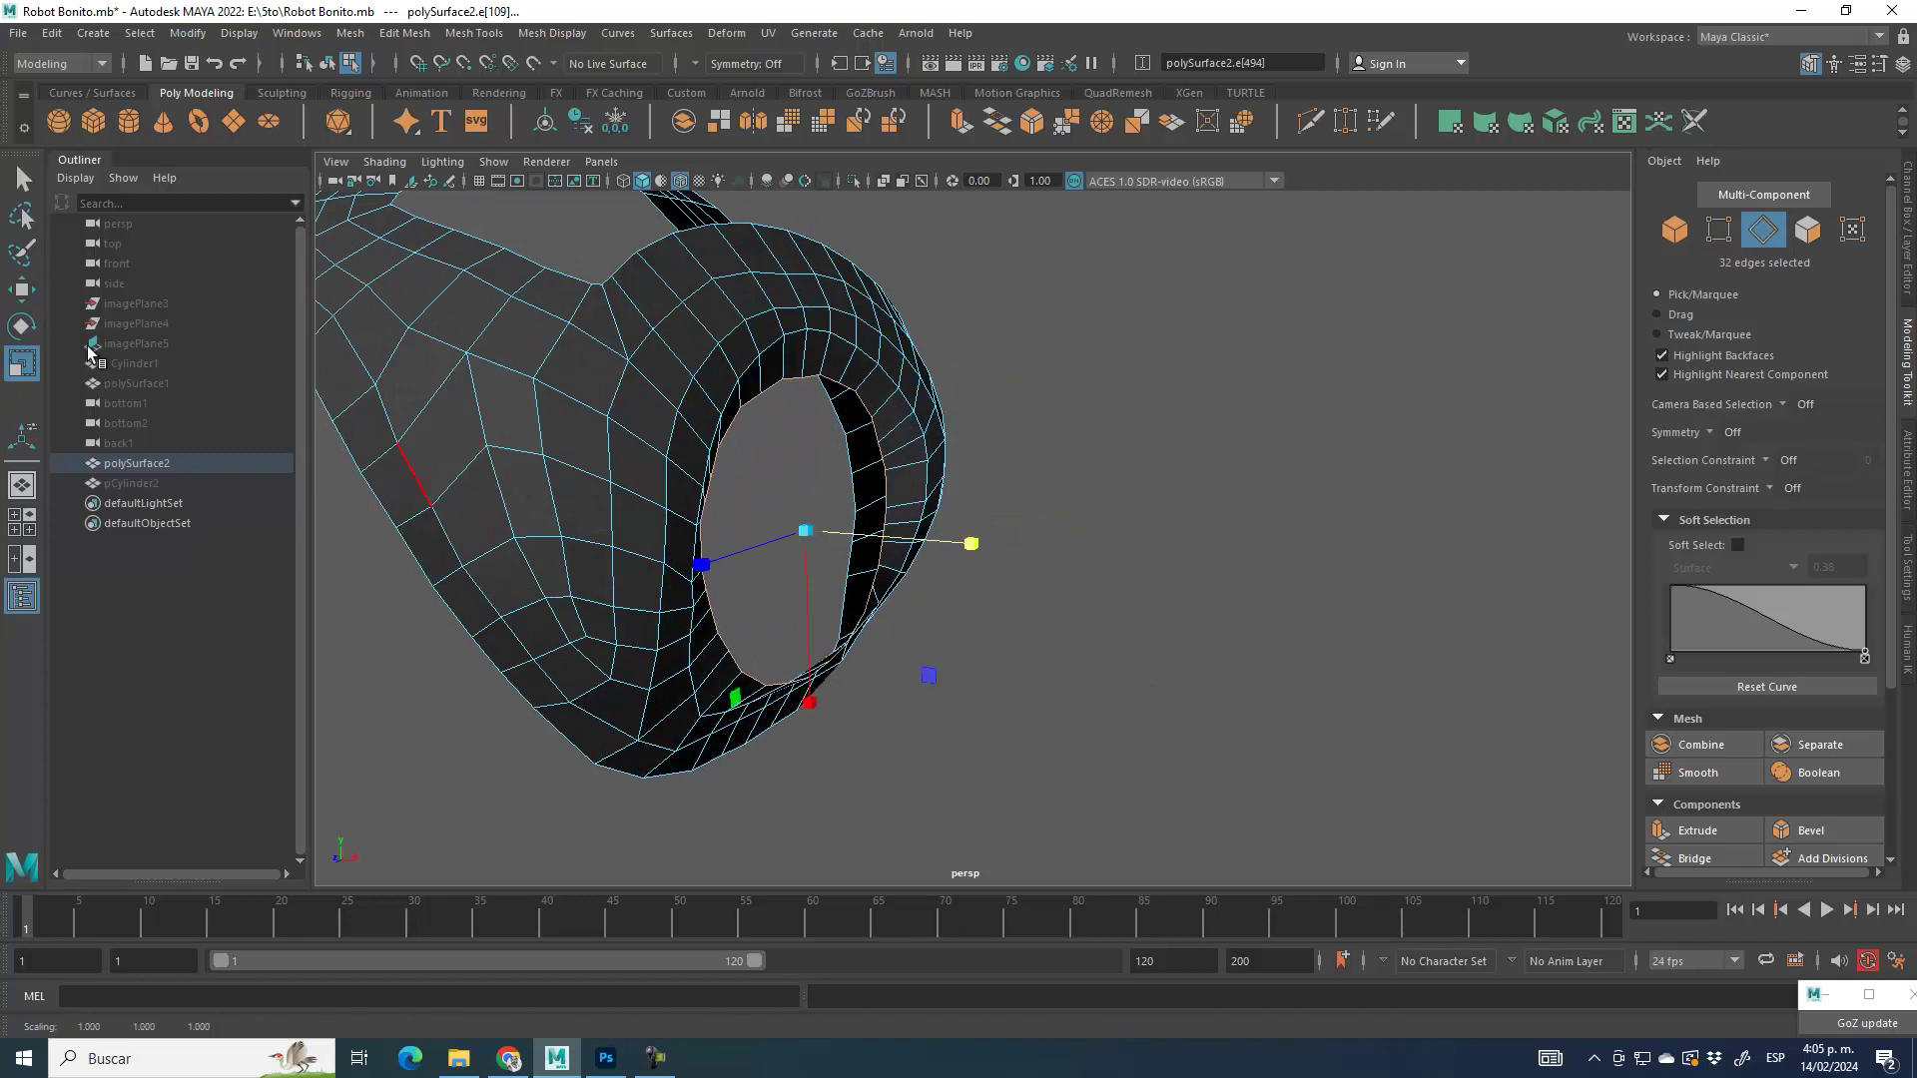
# Step: Move the opening's flattened border loop outward along X and return to object selection
pyautogui.click(21, 291)
pyautogui.keyDown('alt'); pyautogui.moveTo(885, 596); pyautogui.dragTo(955, 588); pyautogui.keyUp('alt')
pyautogui.moveTo(1031, 514); pyautogui.dragTo(1086, 523)
pyautogui.keyDown('alt'); pyautogui.moveTo(1020, 693); pyautogui.dragTo(653, 542); pyautogui.keyUp('alt')
pyautogui.keyDown('alt'); pyautogui.moveTo(844, 597); pyautogui.dragTo(1101, 699); pyautogui.keyUp('alt')
pyautogui.press('F8')
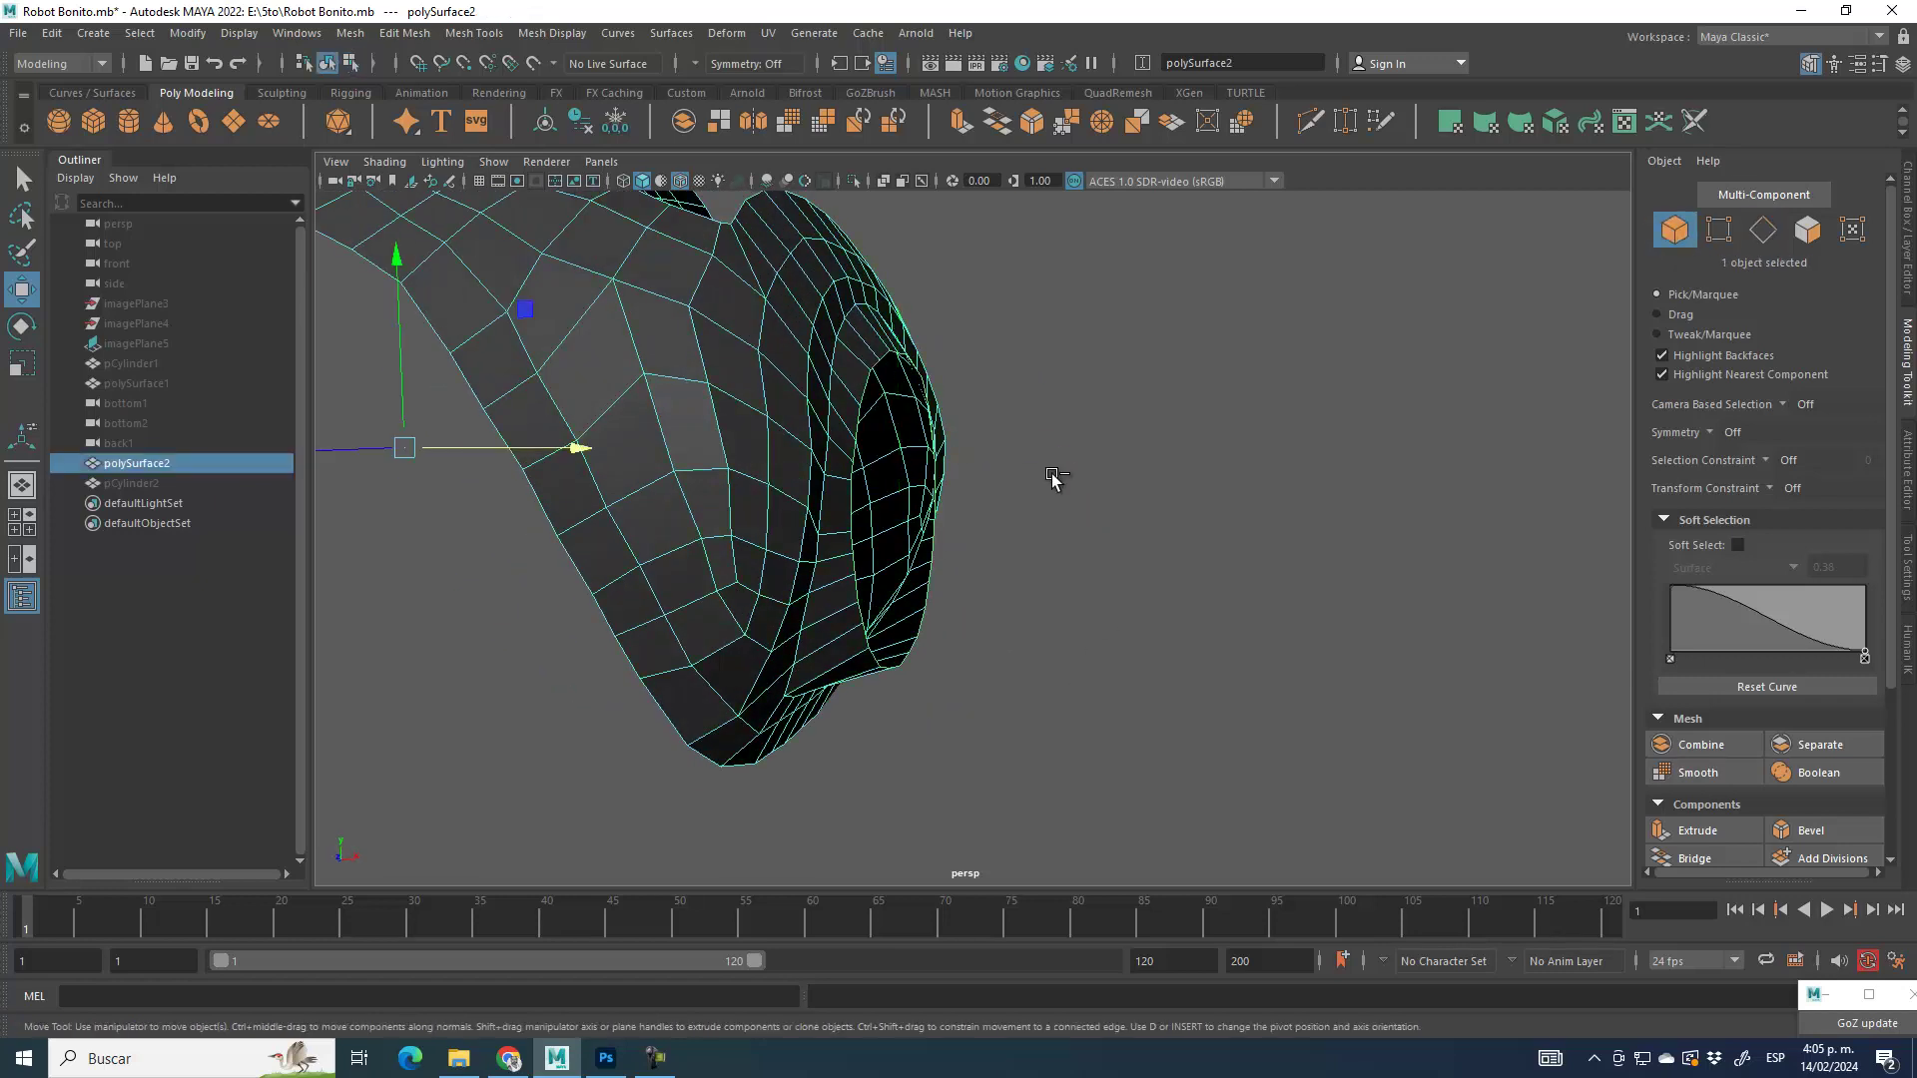
# Step: Unhide the other objects, compare the side opening with the shoulder in the robot artwork, and isolate the retopology mesh again
pyautogui.hotkey('ctrl', 'shift', 'h')
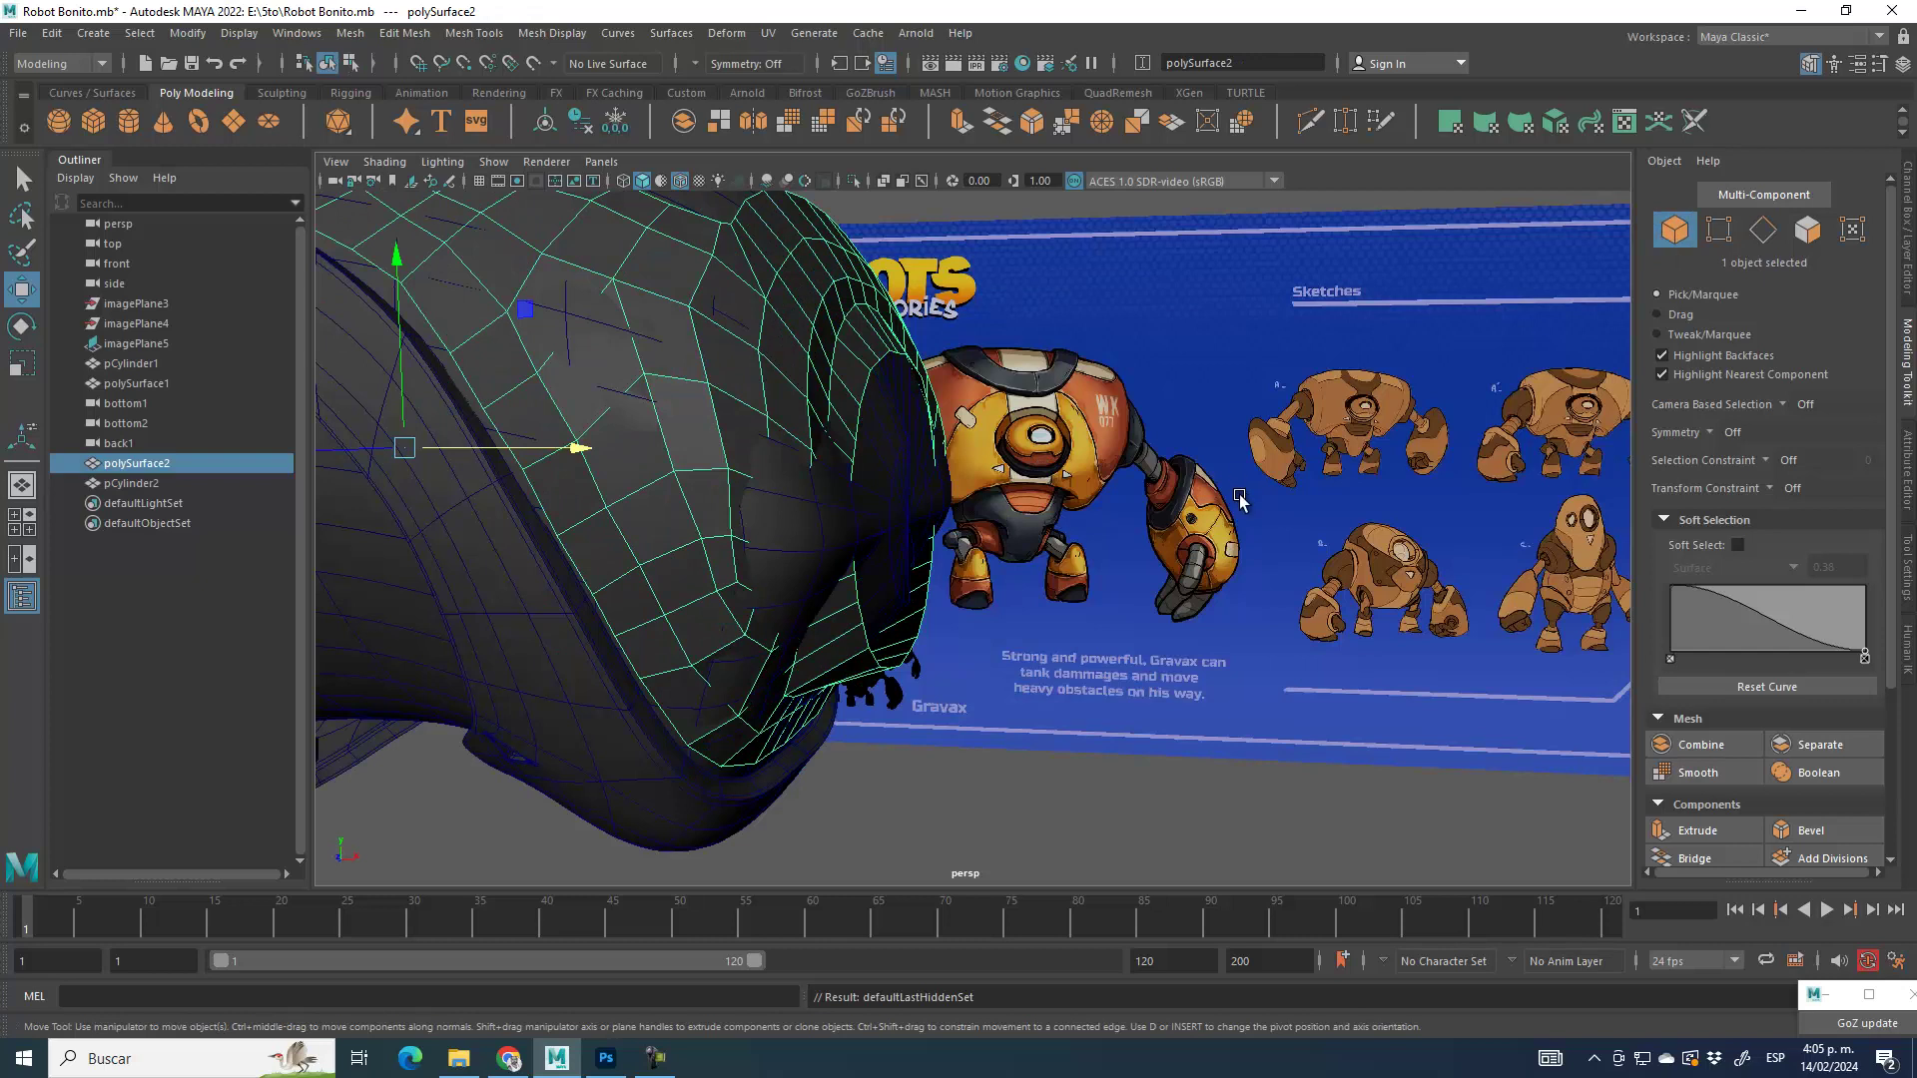
pyautogui.scroll(10, 1166, 476)
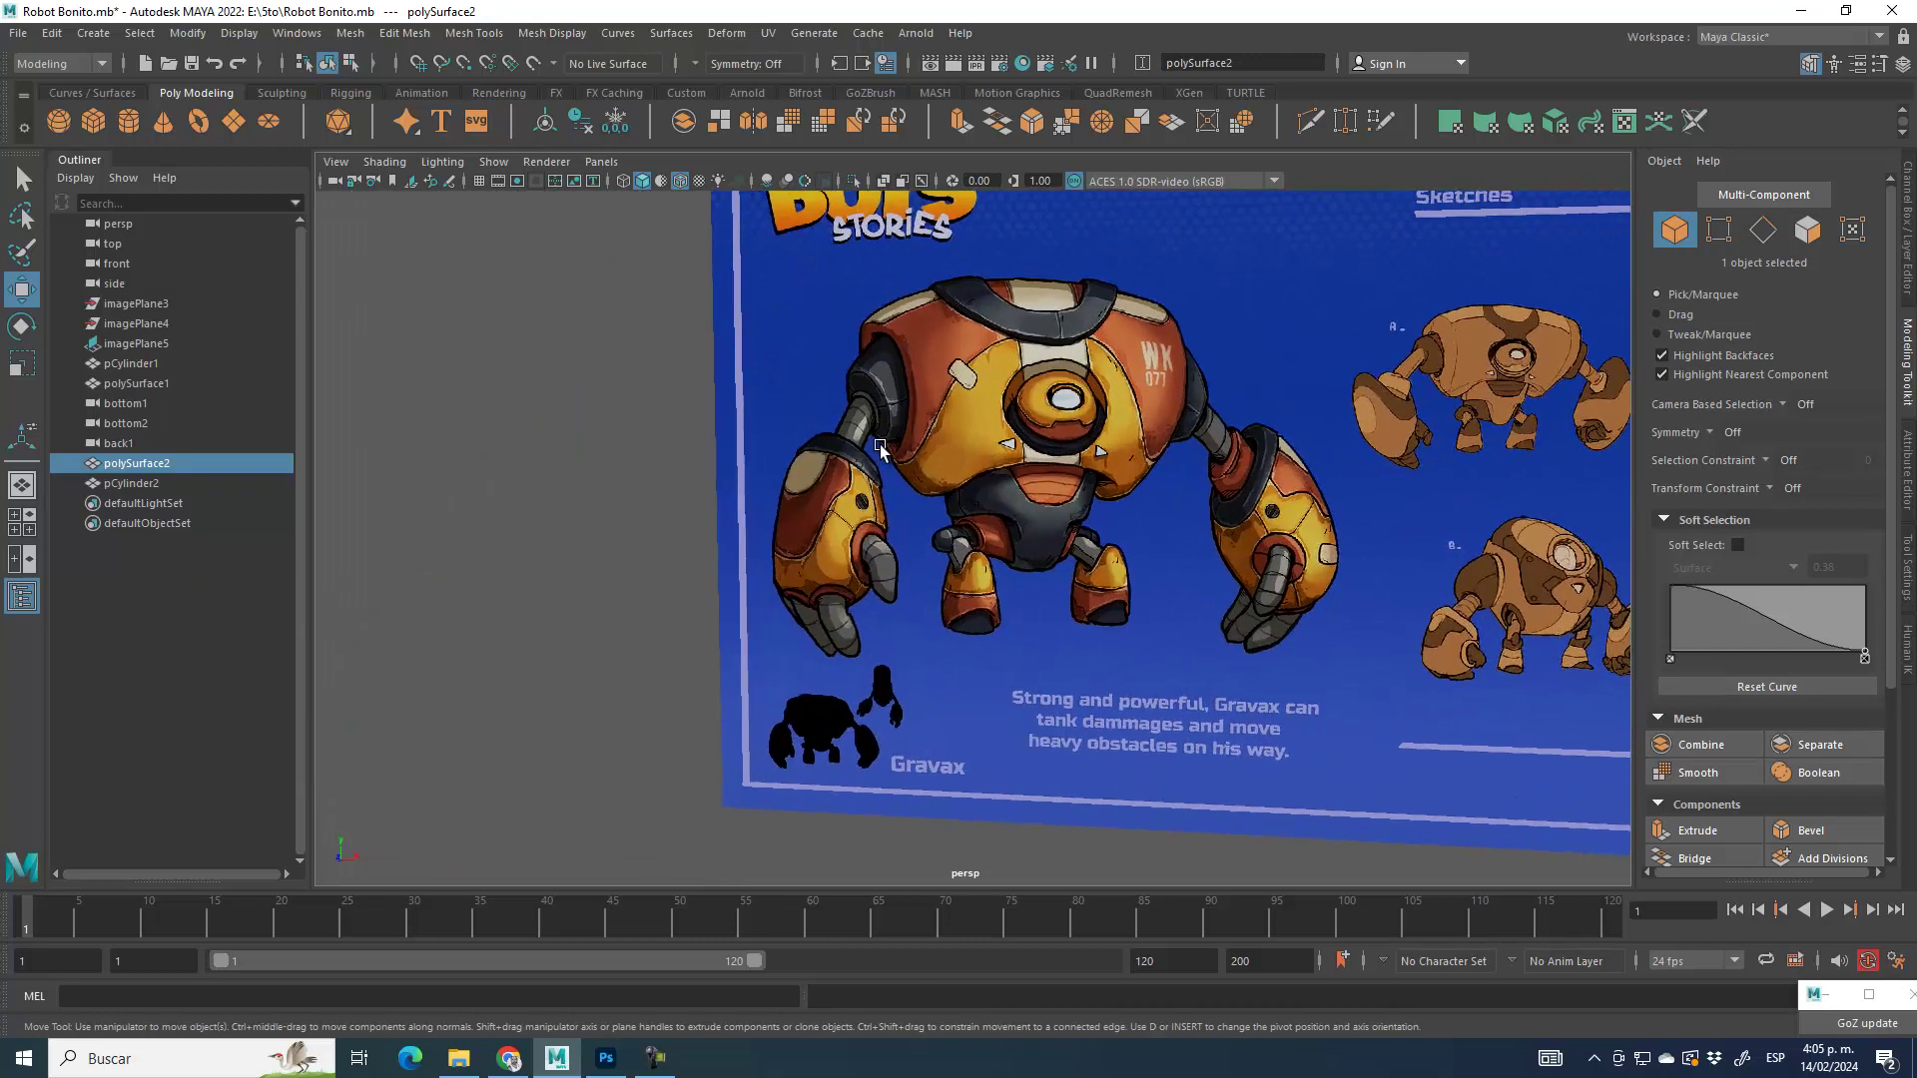
pyautogui.scroll(-5, 902, 393)
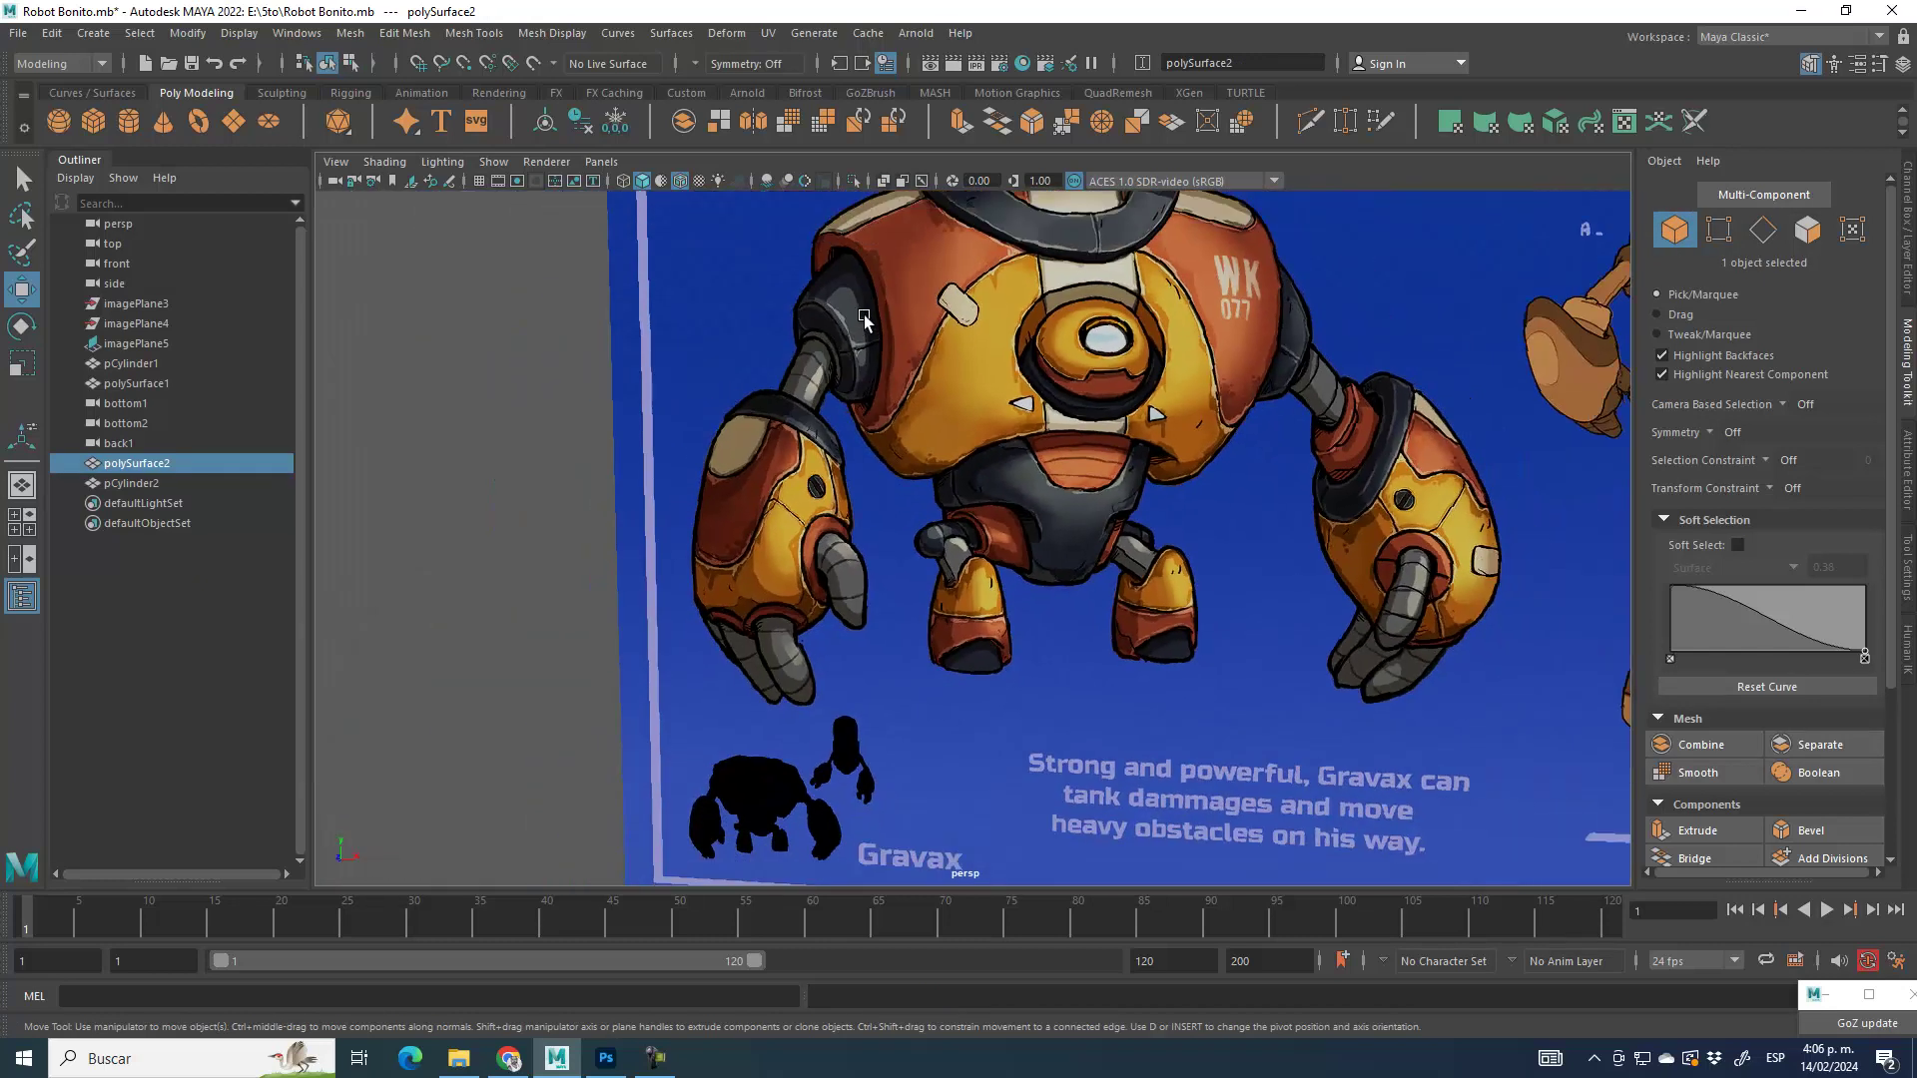
pyautogui.scroll(-8, 782, 534)
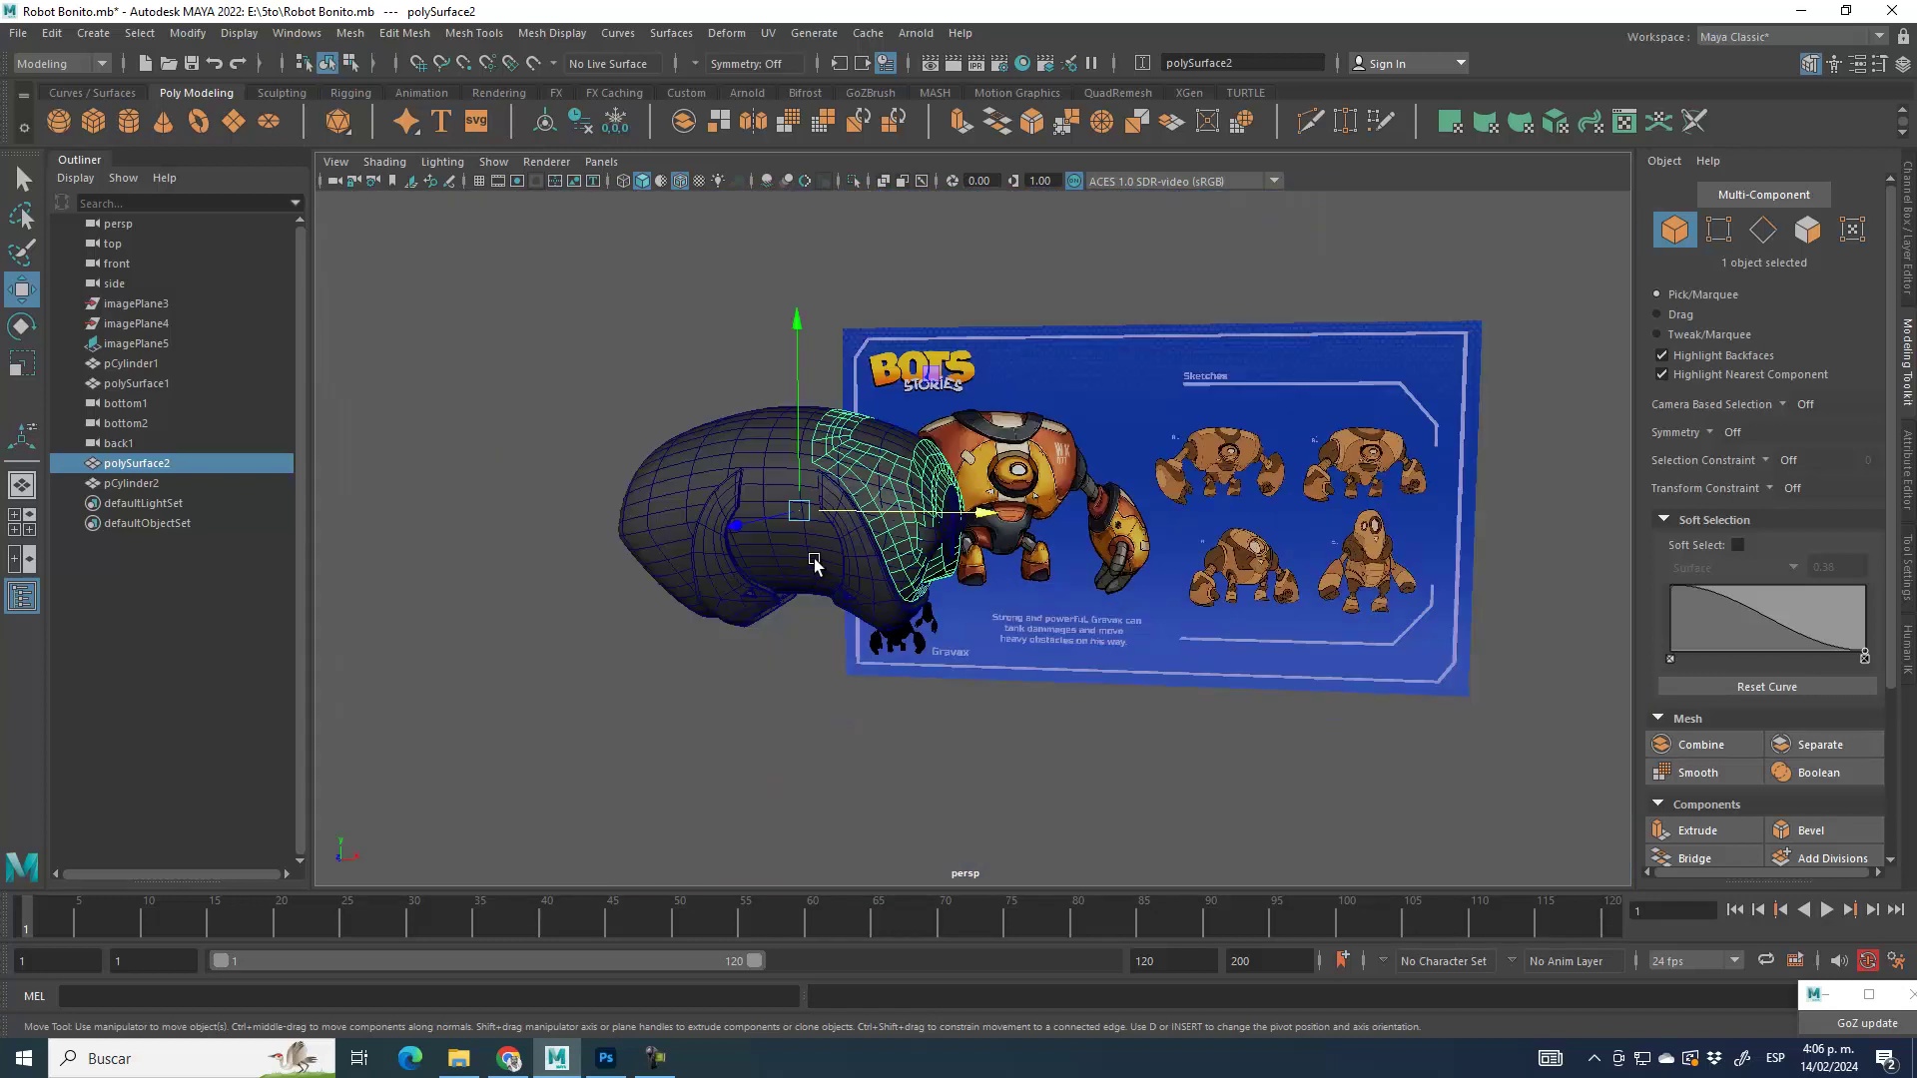
pyautogui.scroll(6, 849, 469)
pyautogui.scroll(-3, 871, 446)
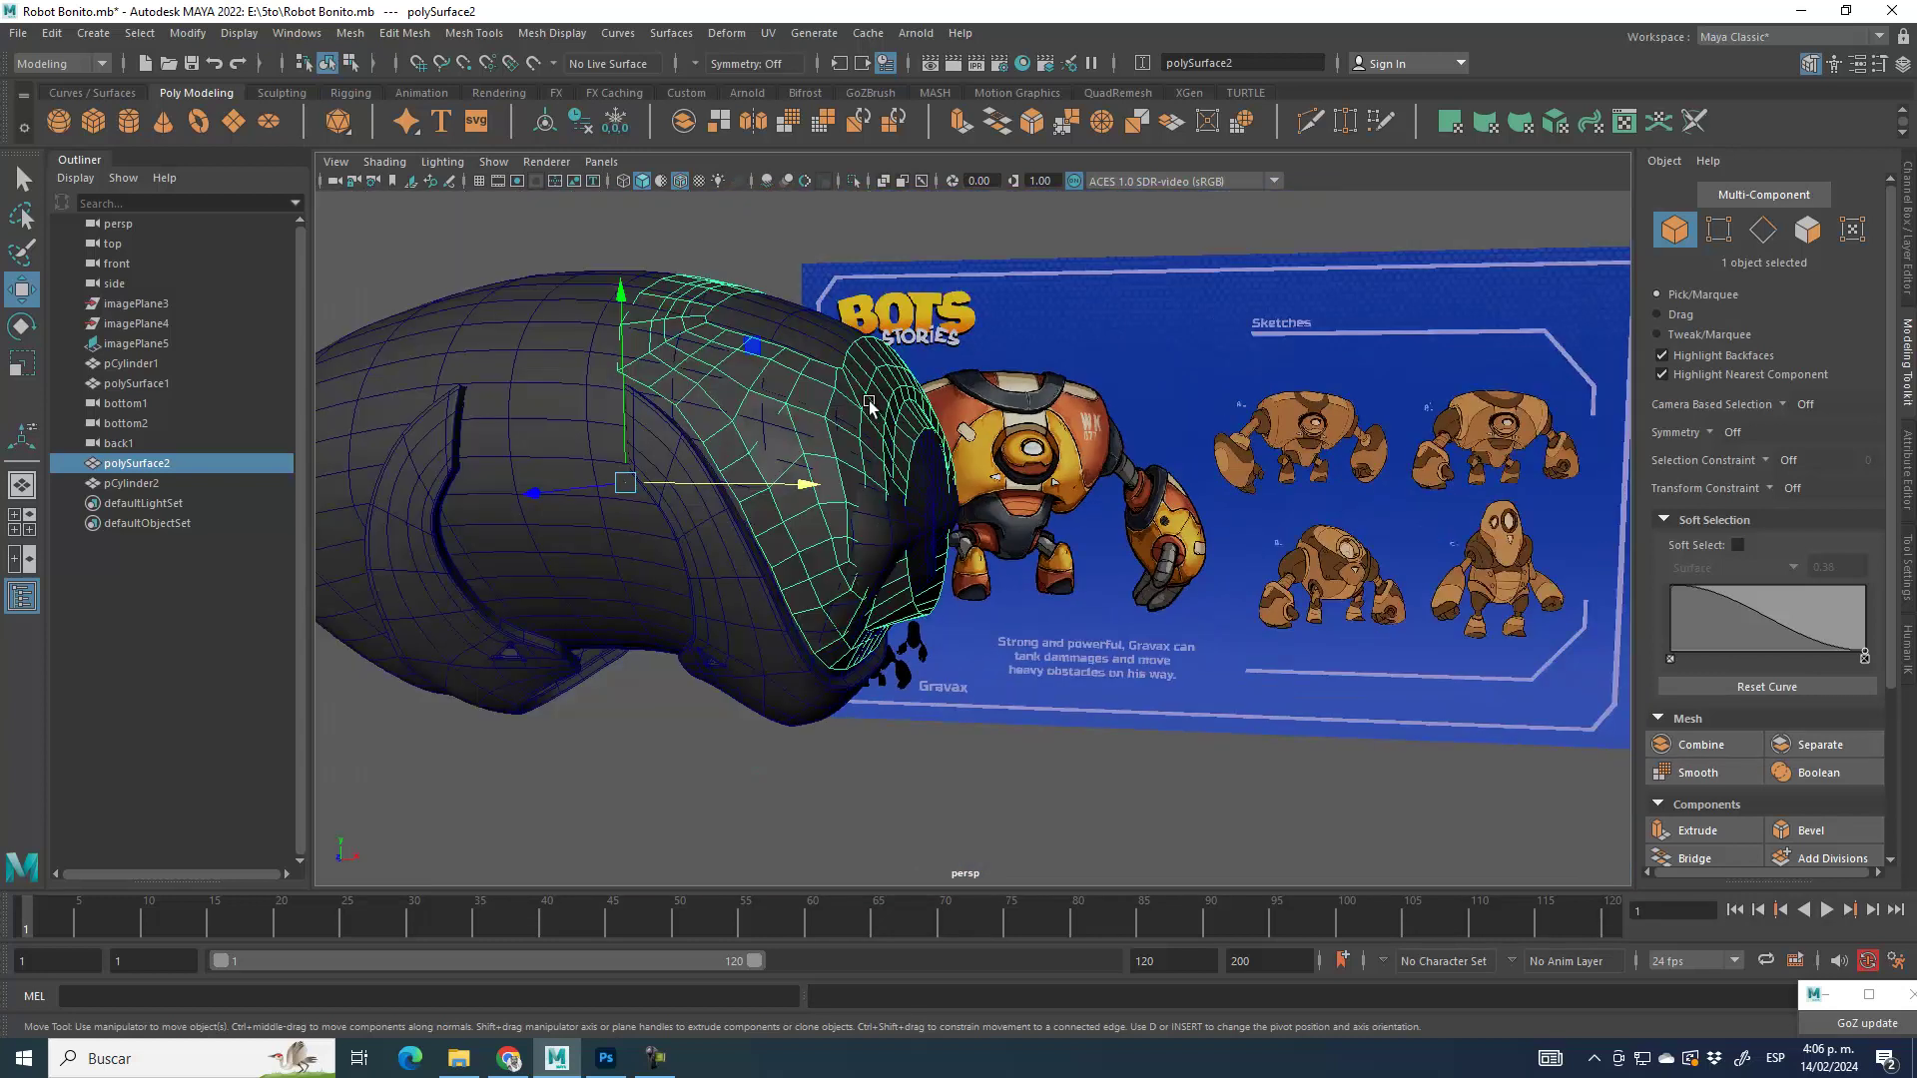
pyautogui.hotkey('alt', 'h')
# Step: Delete the edge loop directly next to the round opening's border
pyautogui.scroll(6, 878, 629)
pyautogui.keyDown('alt'); pyautogui.moveTo(843, 629); pyautogui.dragTo(758, 659); pyautogui.keyUp('alt')
pyautogui.scroll(-5, 799, 584)
pyautogui.keyDown('alt'); pyautogui.moveTo(907, 569); pyautogui.dragTo(998, 591); pyautogui.keyUp('alt')
pyautogui.scroll(2, 969, 564)
pyautogui.scroll(3, 1009, 499)
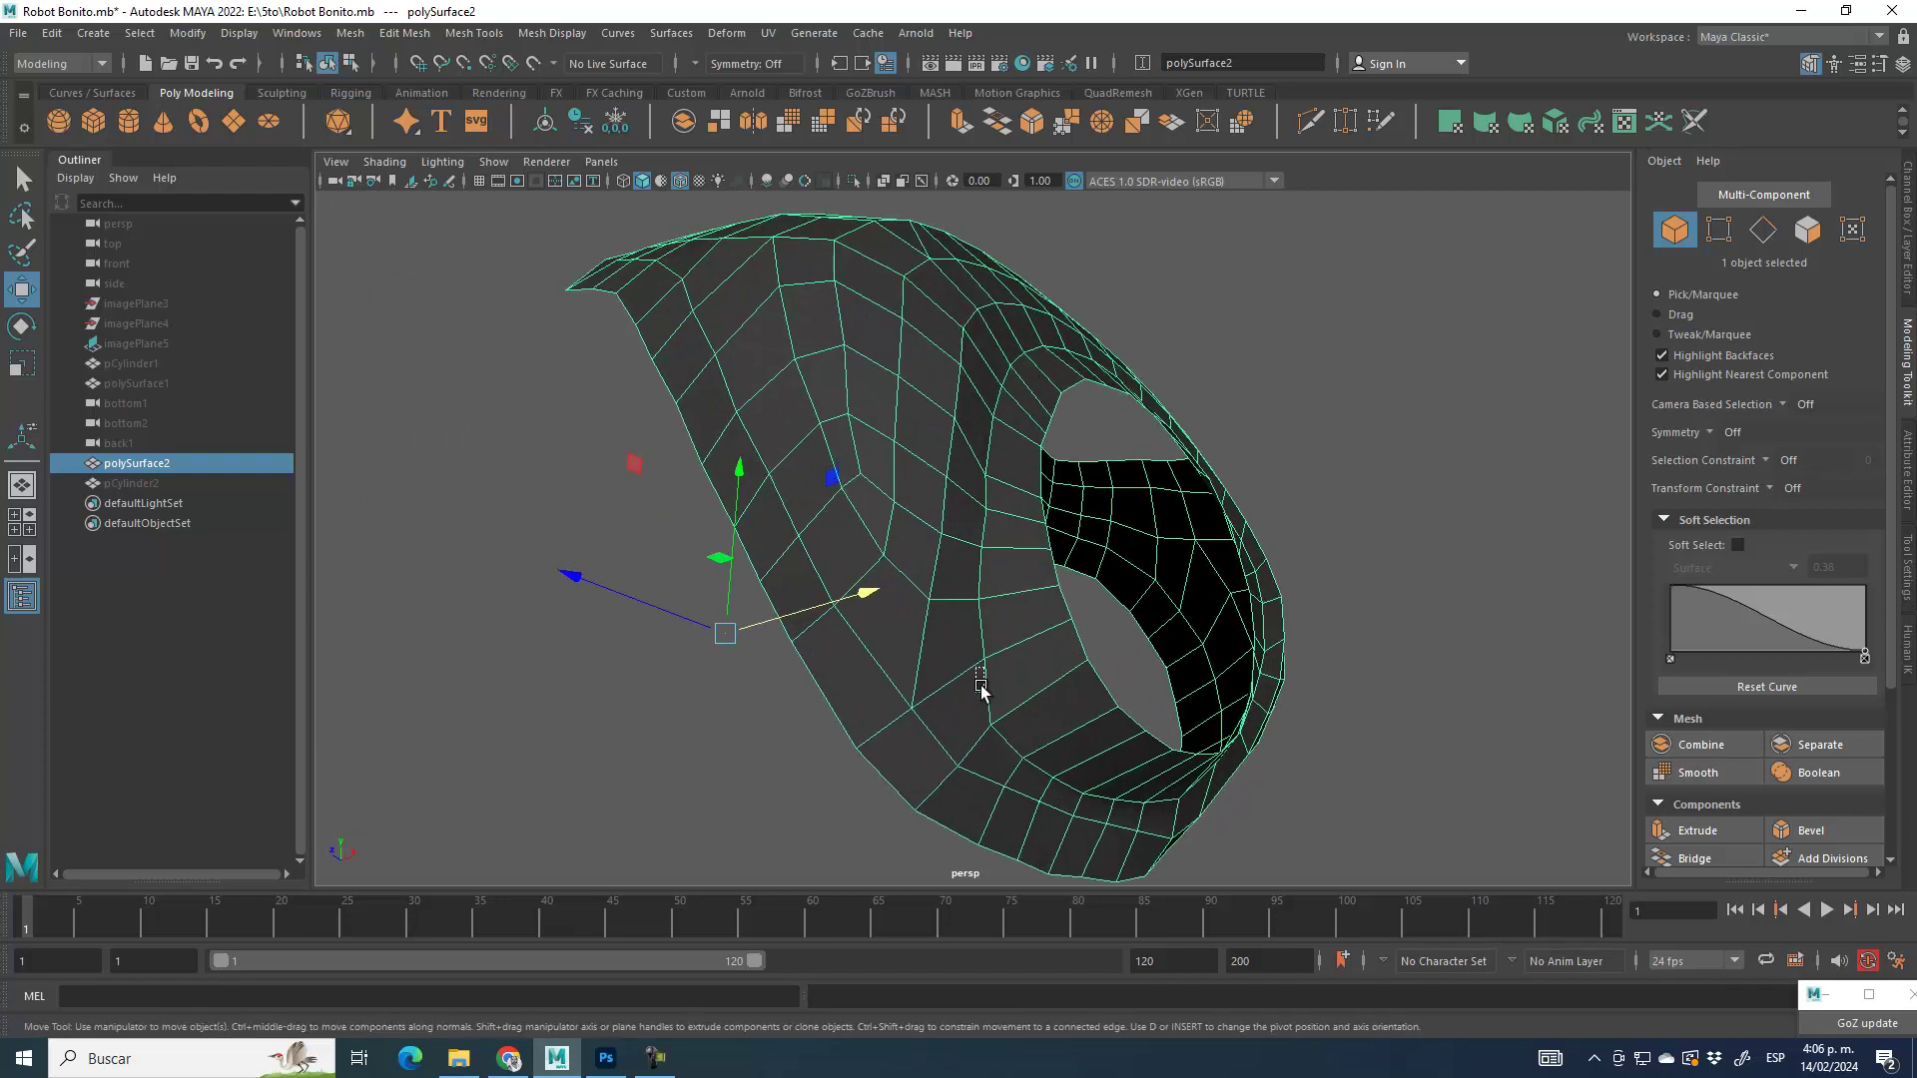
pyautogui.keyDown('alt'); pyautogui.moveTo(1146, 773); pyautogui.dragTo(1363, 539); pyautogui.keyUp('alt')
pyautogui.click(1763, 231)
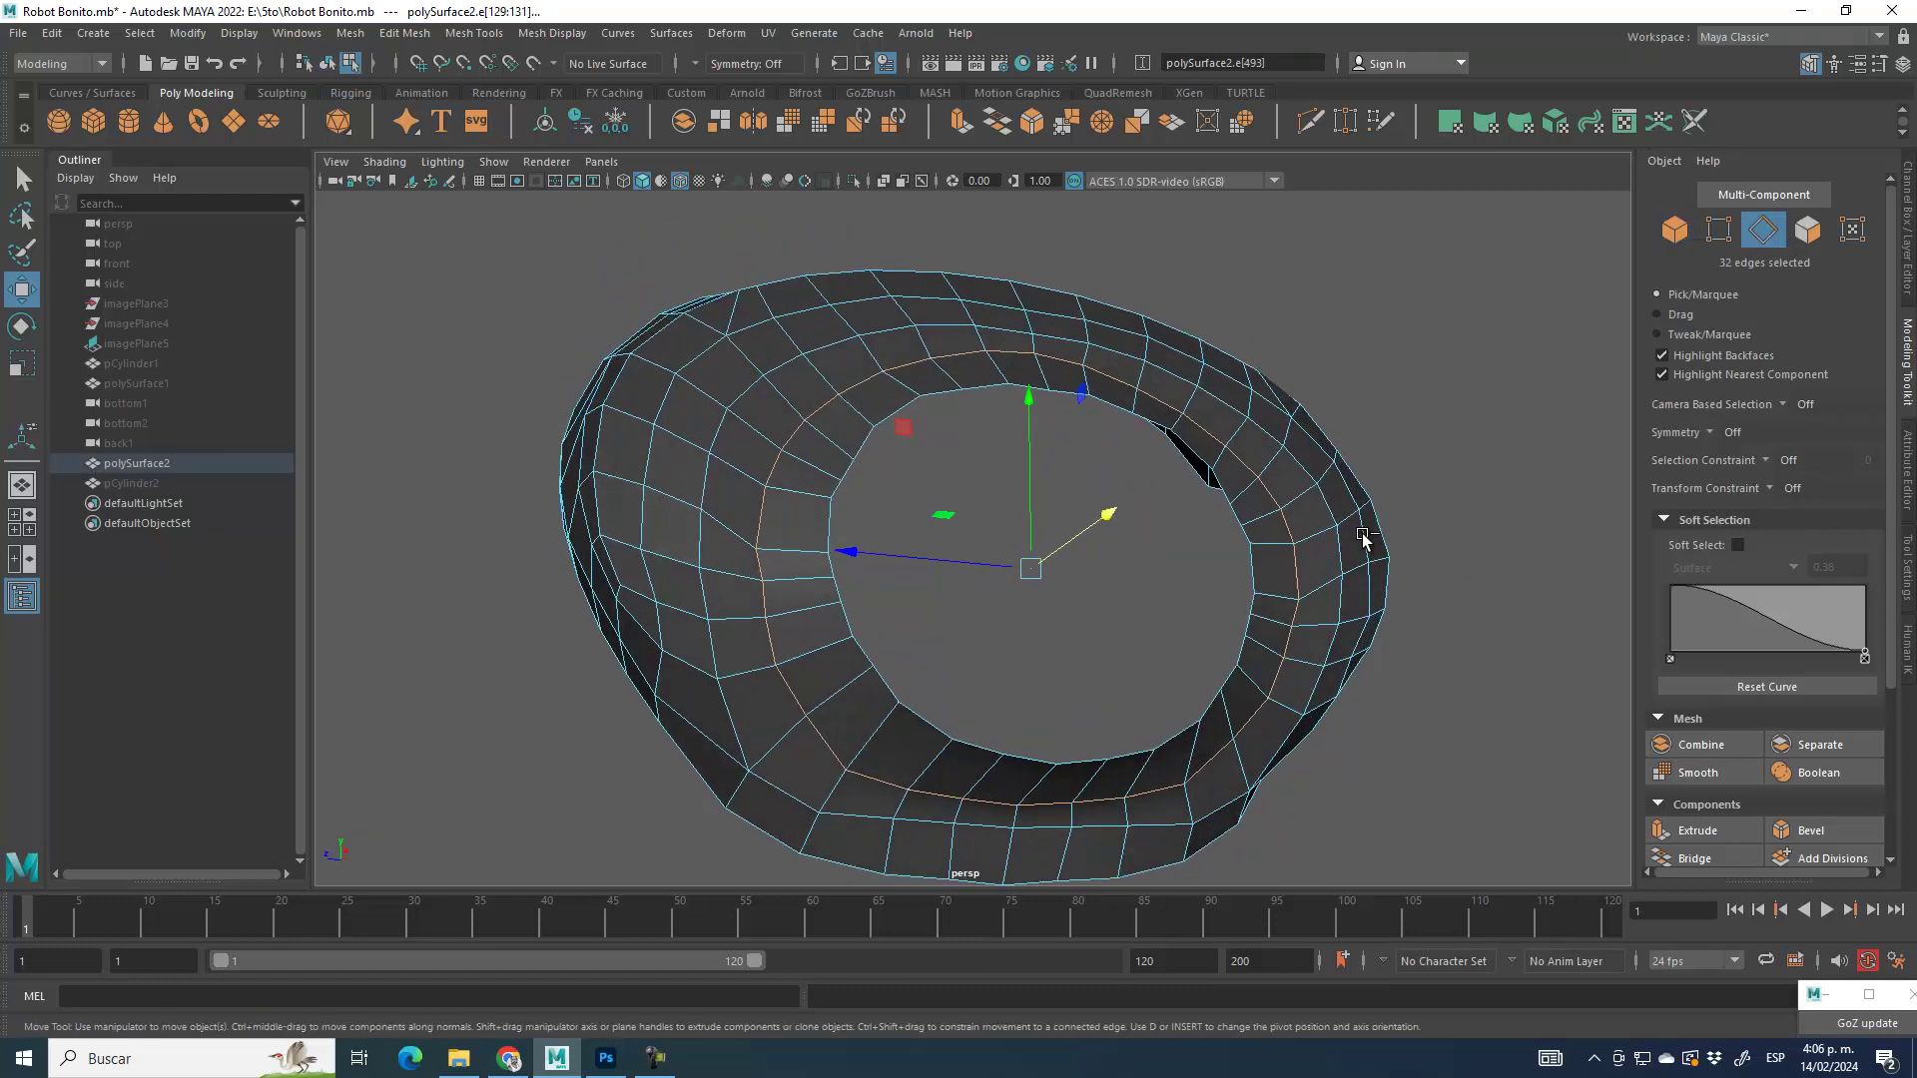
pyautogui.hotkey('ctrl', 'Delete')
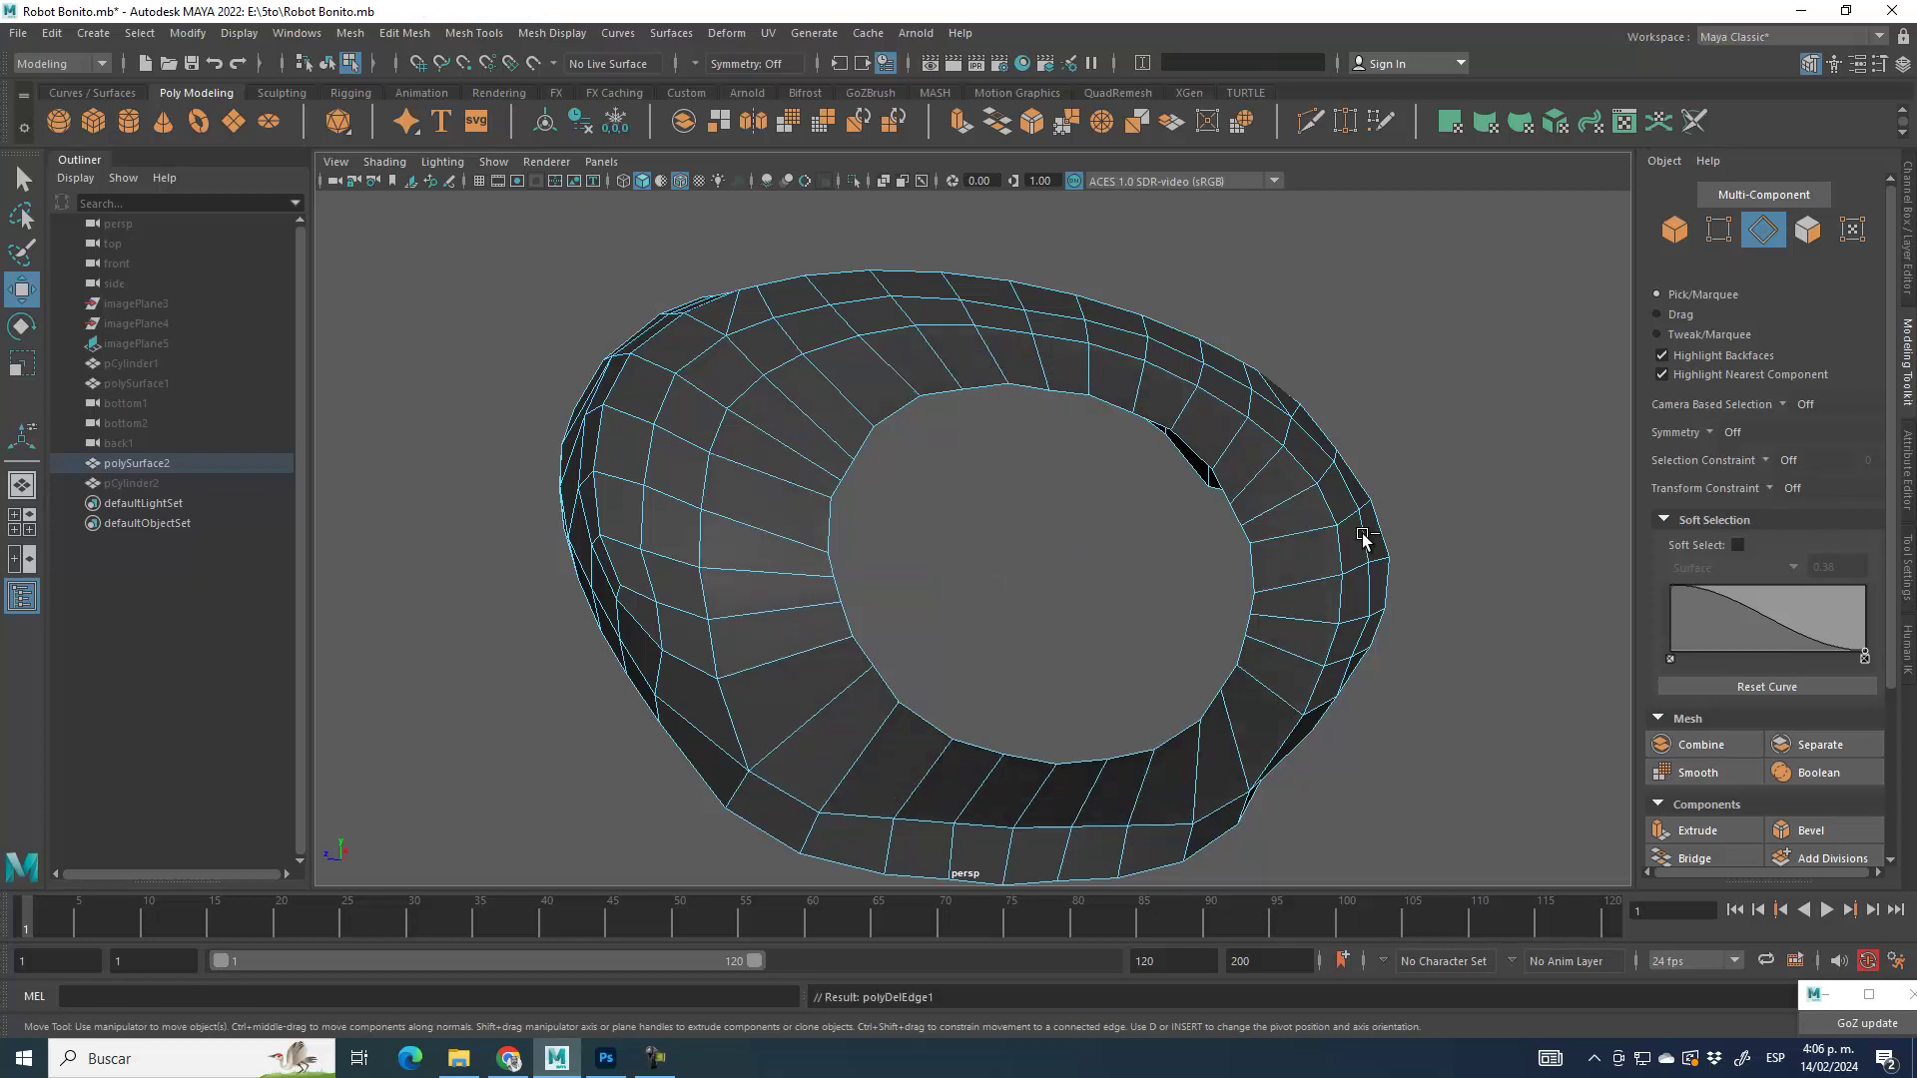
# Step: In the front view, lower the bunched vertices beside the mesh's bottom tip and space them out in a vertical column
pyautogui.keyDown('alt'); pyautogui.moveTo(1053, 664); pyautogui.dragTo(1232, 770); pyautogui.keyUp('alt')
pyautogui.press('space')
pyautogui.press('space')
pyautogui.keyDown('alt'); pyautogui.moveTo(988, 799); pyautogui.dragTo(1131, 898, button='right'); pyautogui.keyUp('alt')
pyautogui.keyDown('alt'); pyautogui.moveTo(871, 629); pyautogui.dragTo(1021, 626, button='middle'); pyautogui.keyUp('alt')
pyautogui.keyDown('alt'); pyautogui.moveTo(1002, 750); pyautogui.dragTo(1049, 472, button='middle'); pyautogui.keyUp('alt')
pyautogui.keyDown('alt'); pyautogui.moveTo(869, 389); pyautogui.dragTo(1164, 761, button='right'); pyautogui.keyUp('alt')
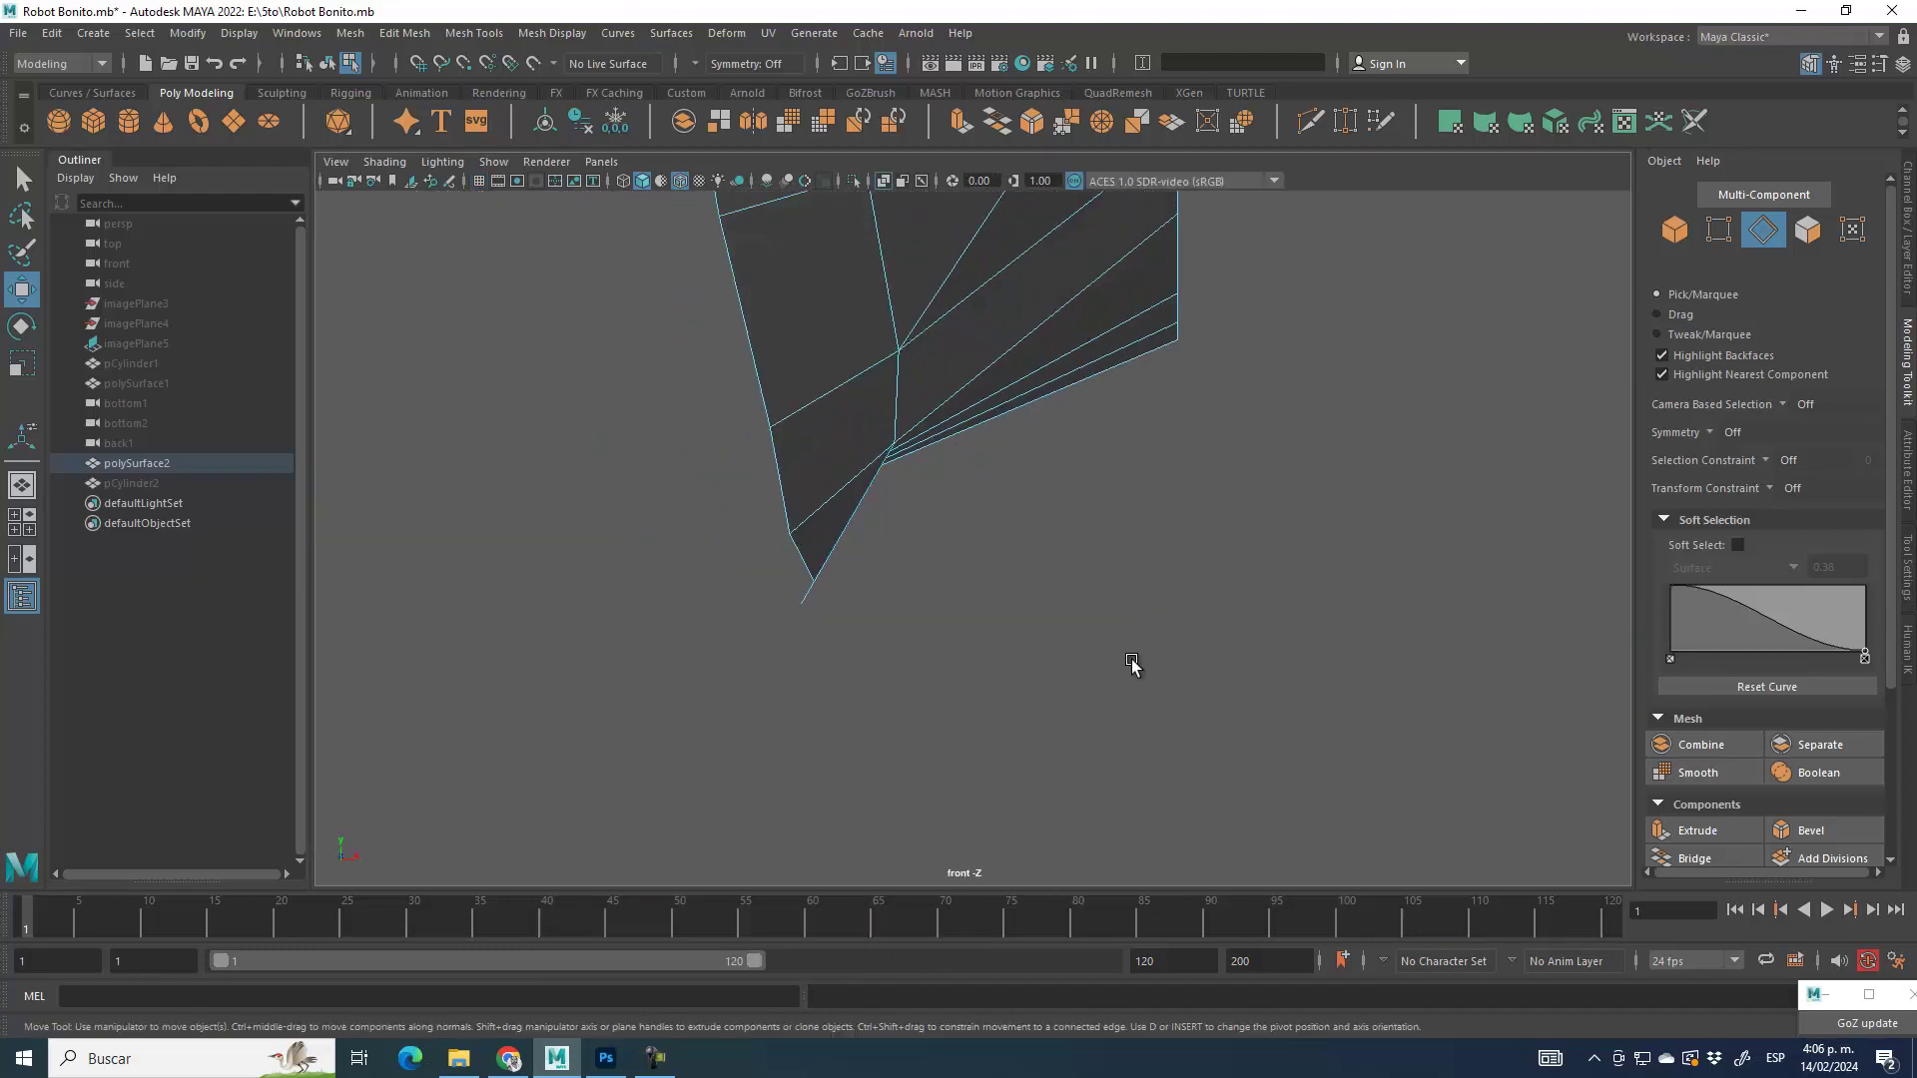
pyautogui.keyDown('alt'); pyautogui.moveTo(833, 420); pyautogui.dragTo(1018, 654, button='right'); pyautogui.keyUp('alt')
pyautogui.keyDown('alt'); pyautogui.moveTo(795, 369); pyautogui.dragTo(1020, 649, button='right'); pyautogui.keyUp('alt')
pyautogui.click(1719, 230)
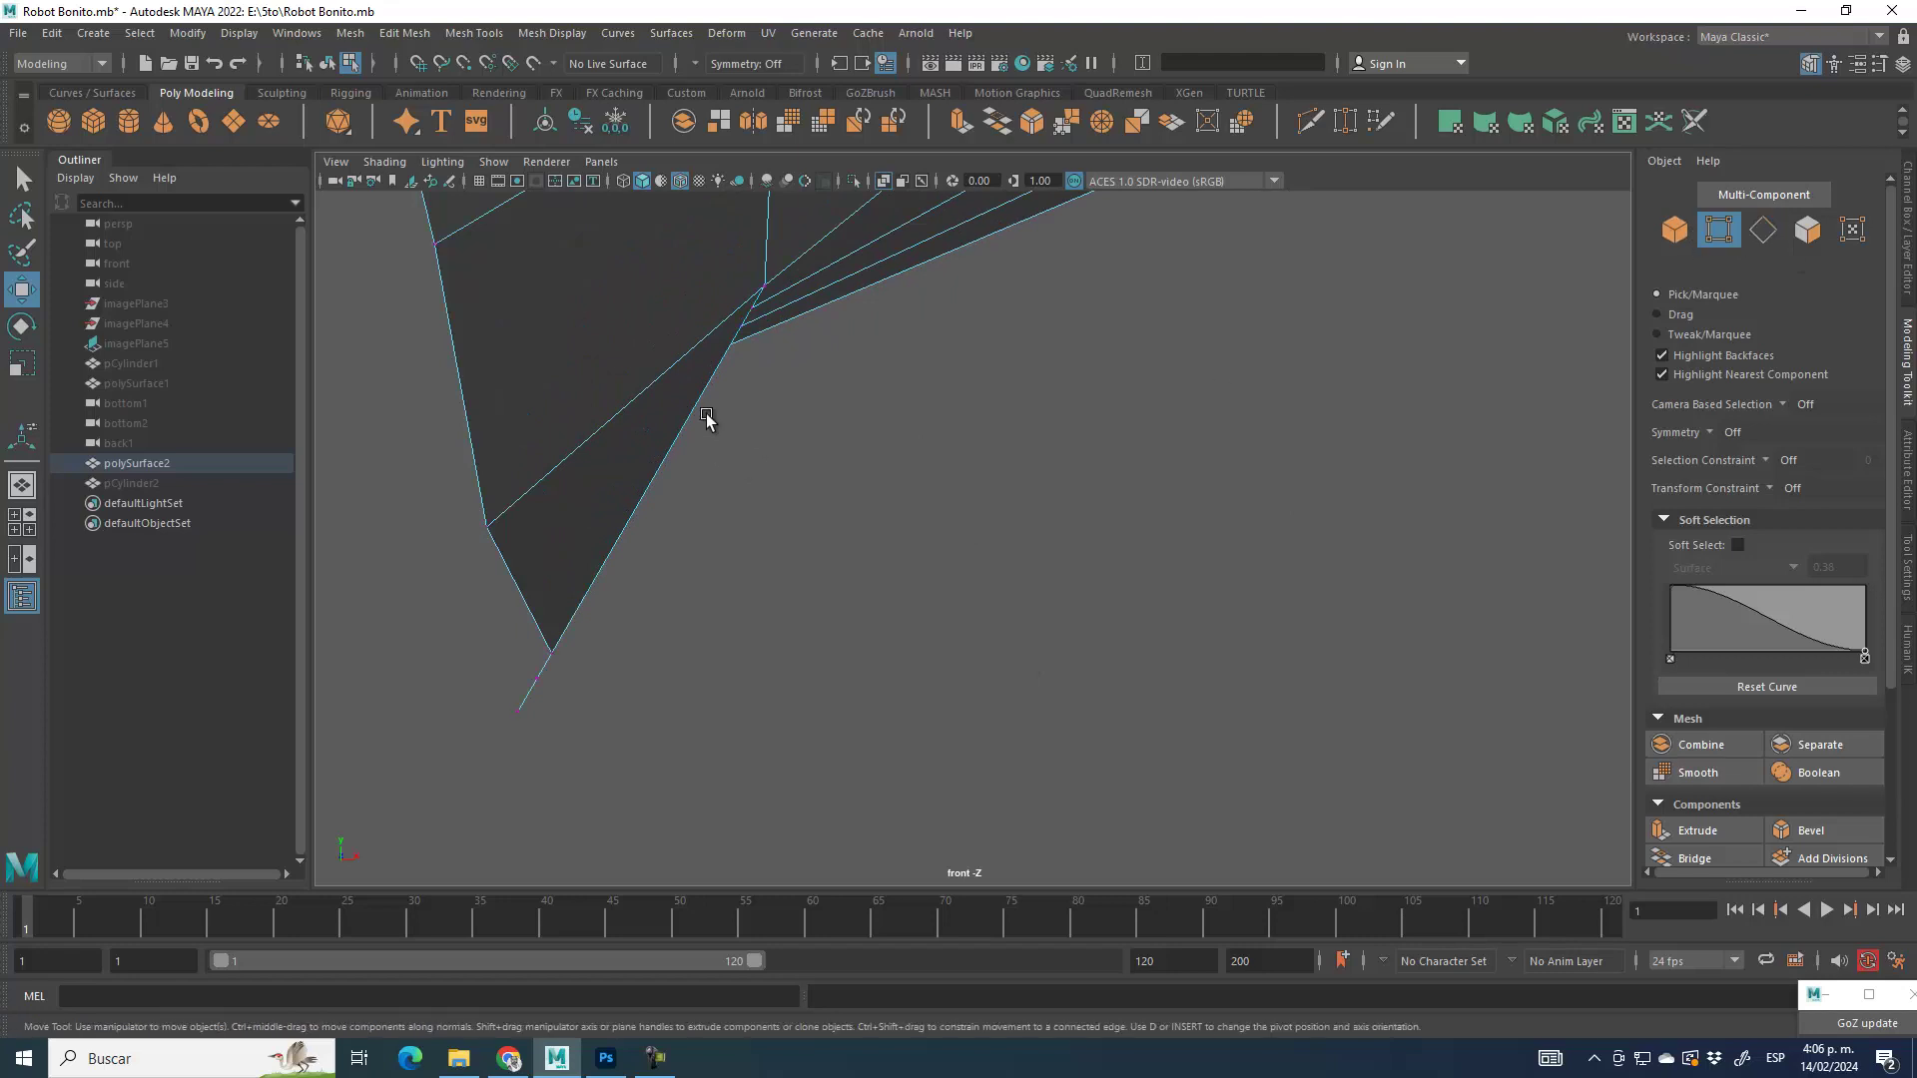
pyautogui.moveTo(710, 301); pyautogui.dragTo(785, 395)
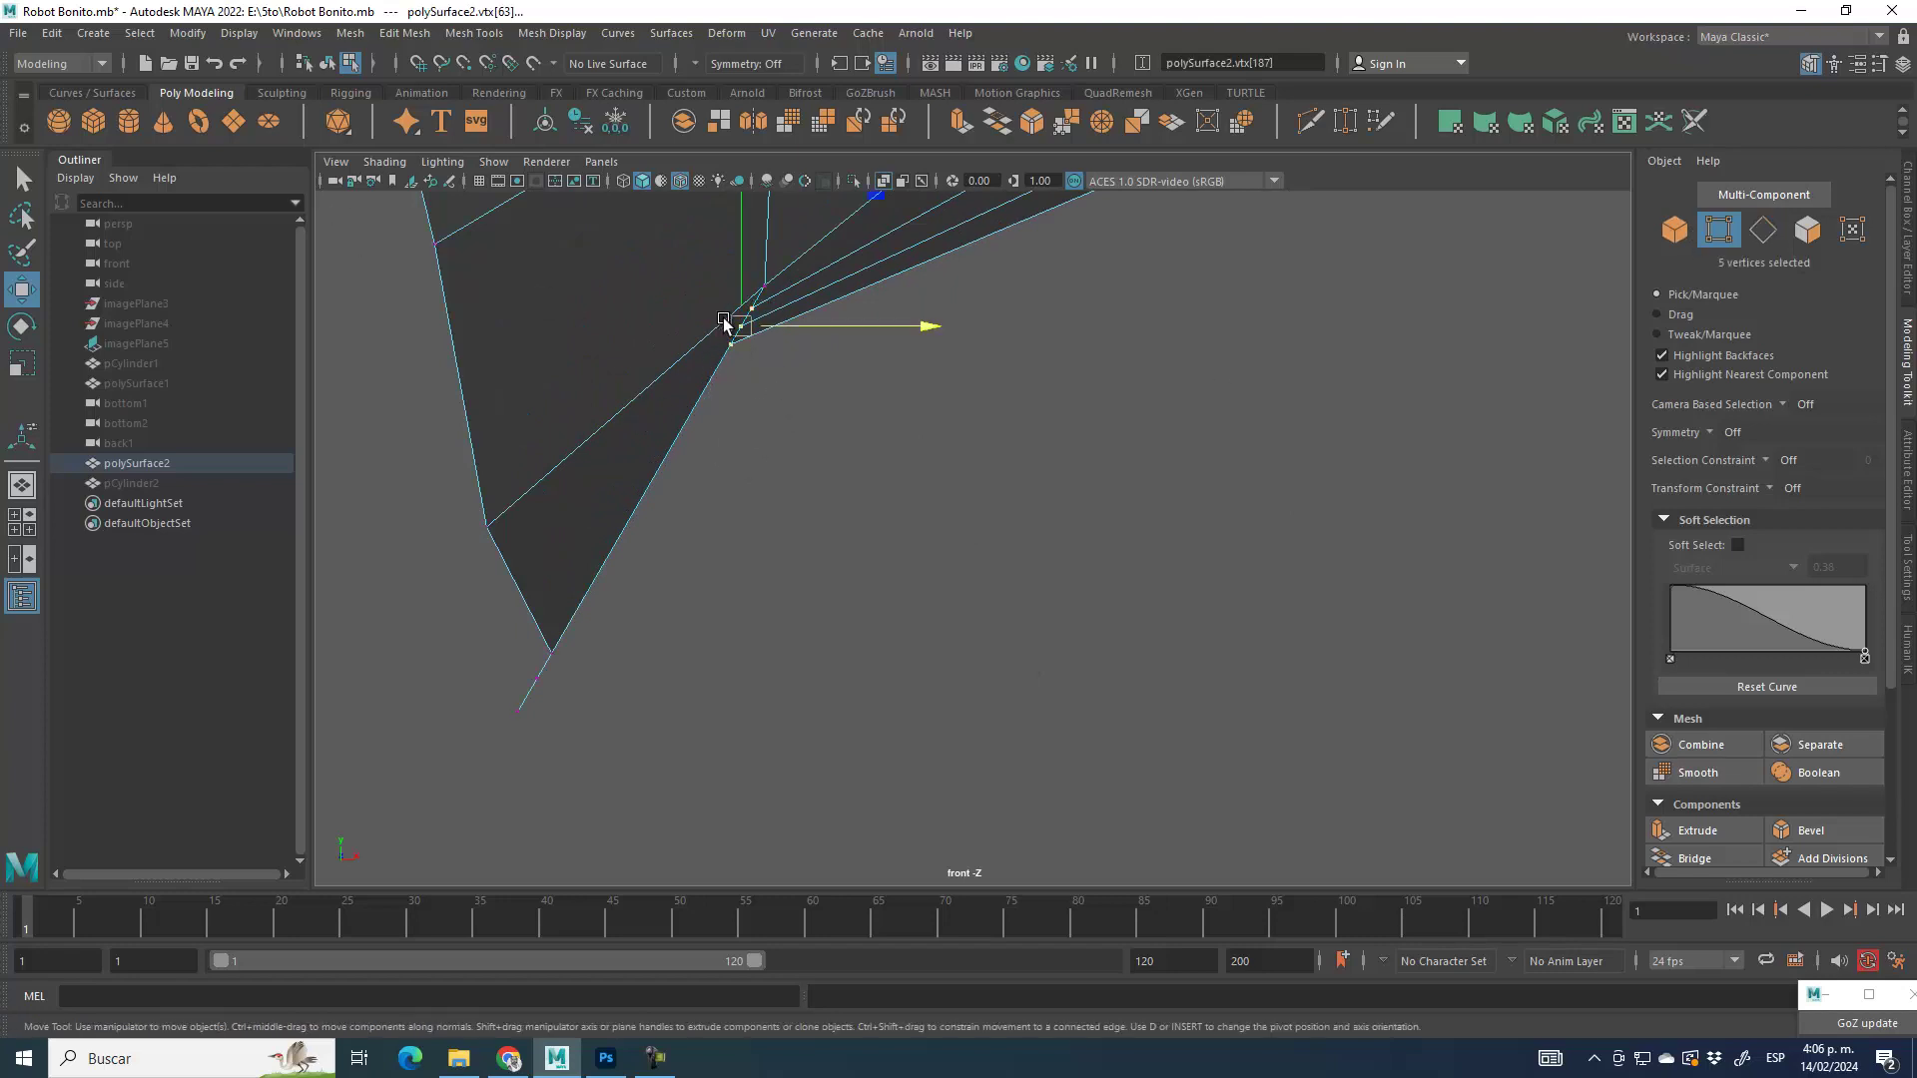
pyautogui.moveTo(743, 326); pyautogui.dragTo(796, 446)
pyautogui.click(756, 456)
pyautogui.moveTo(752, 361); pyautogui.dragTo(802, 438)
# Step: Scale the spaced vertex column flat along X so it forms a straight vertical line
pyautogui.moveTo(761, 403); pyautogui.dragTo(741, 284)
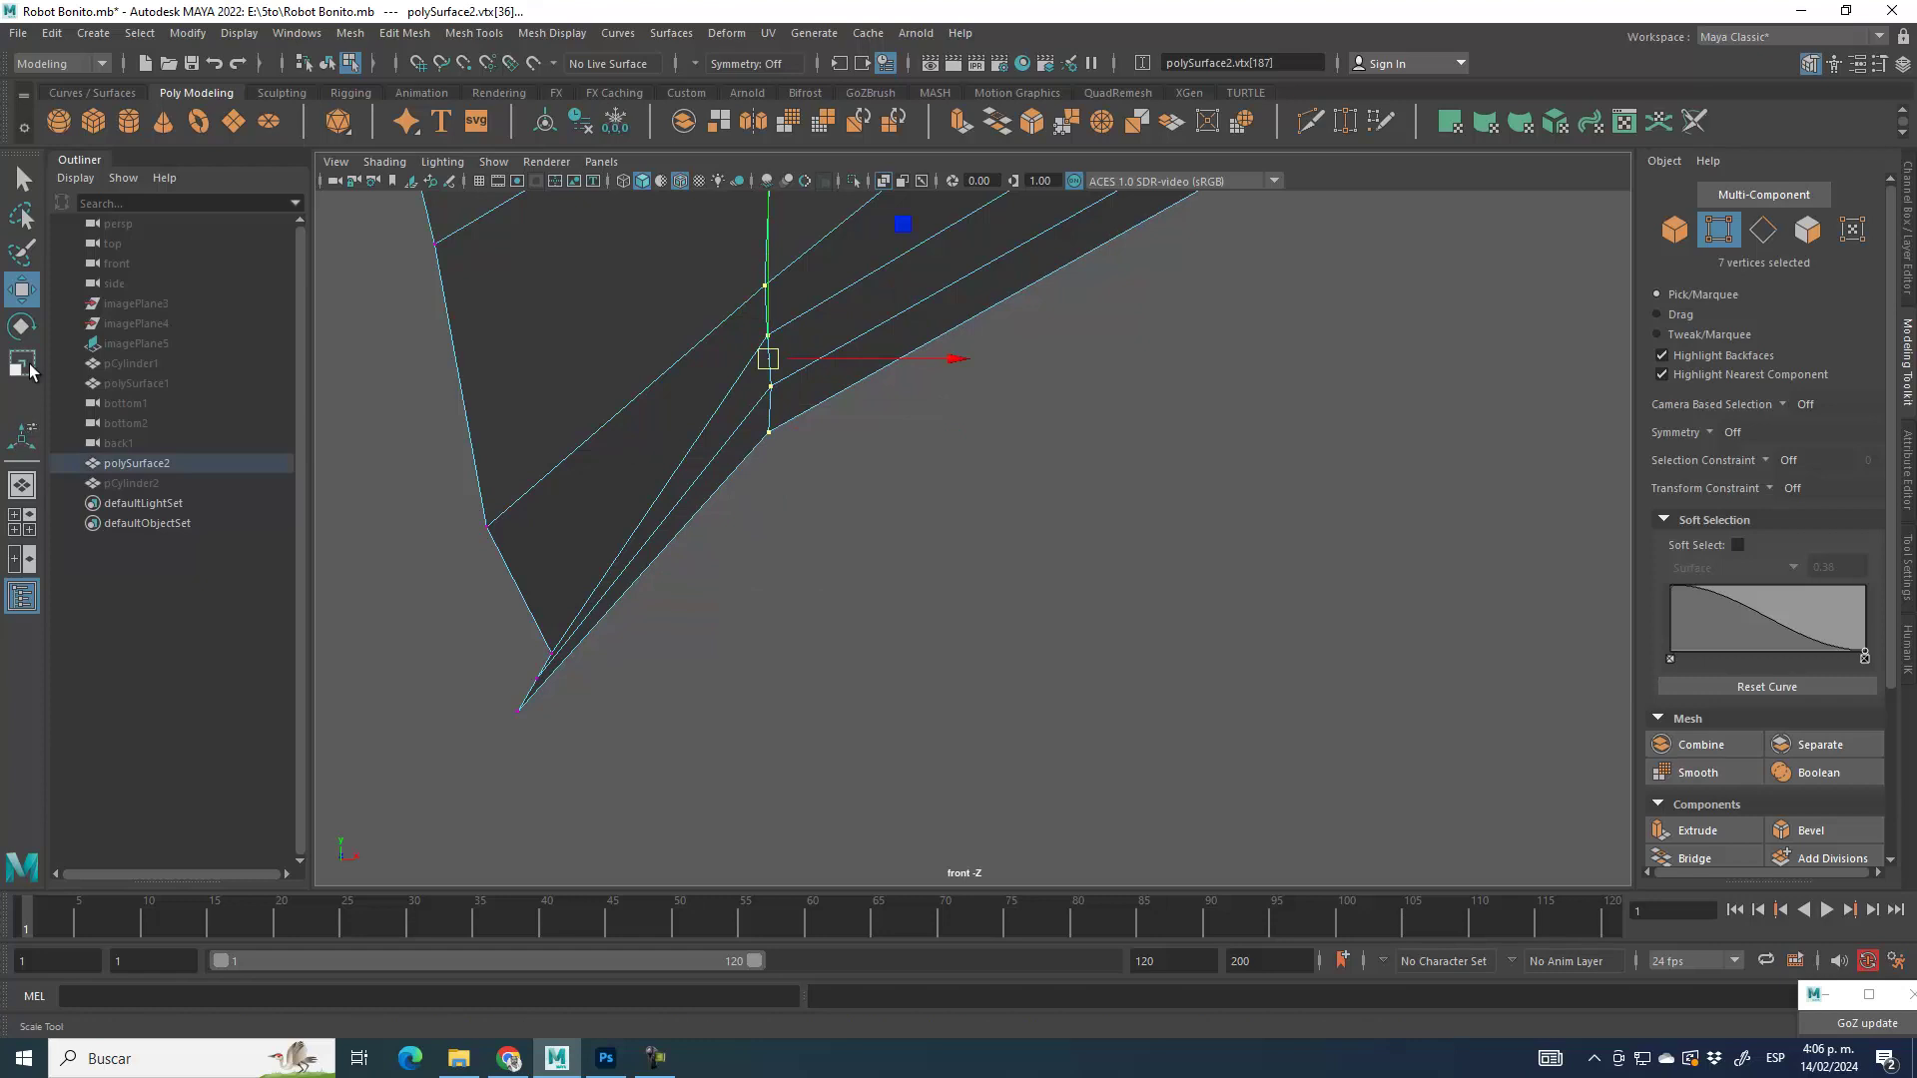
pyautogui.press('r')
pyautogui.moveTo(920, 362); pyautogui.dragTo(450, 381)
pyautogui.click(645, 665)
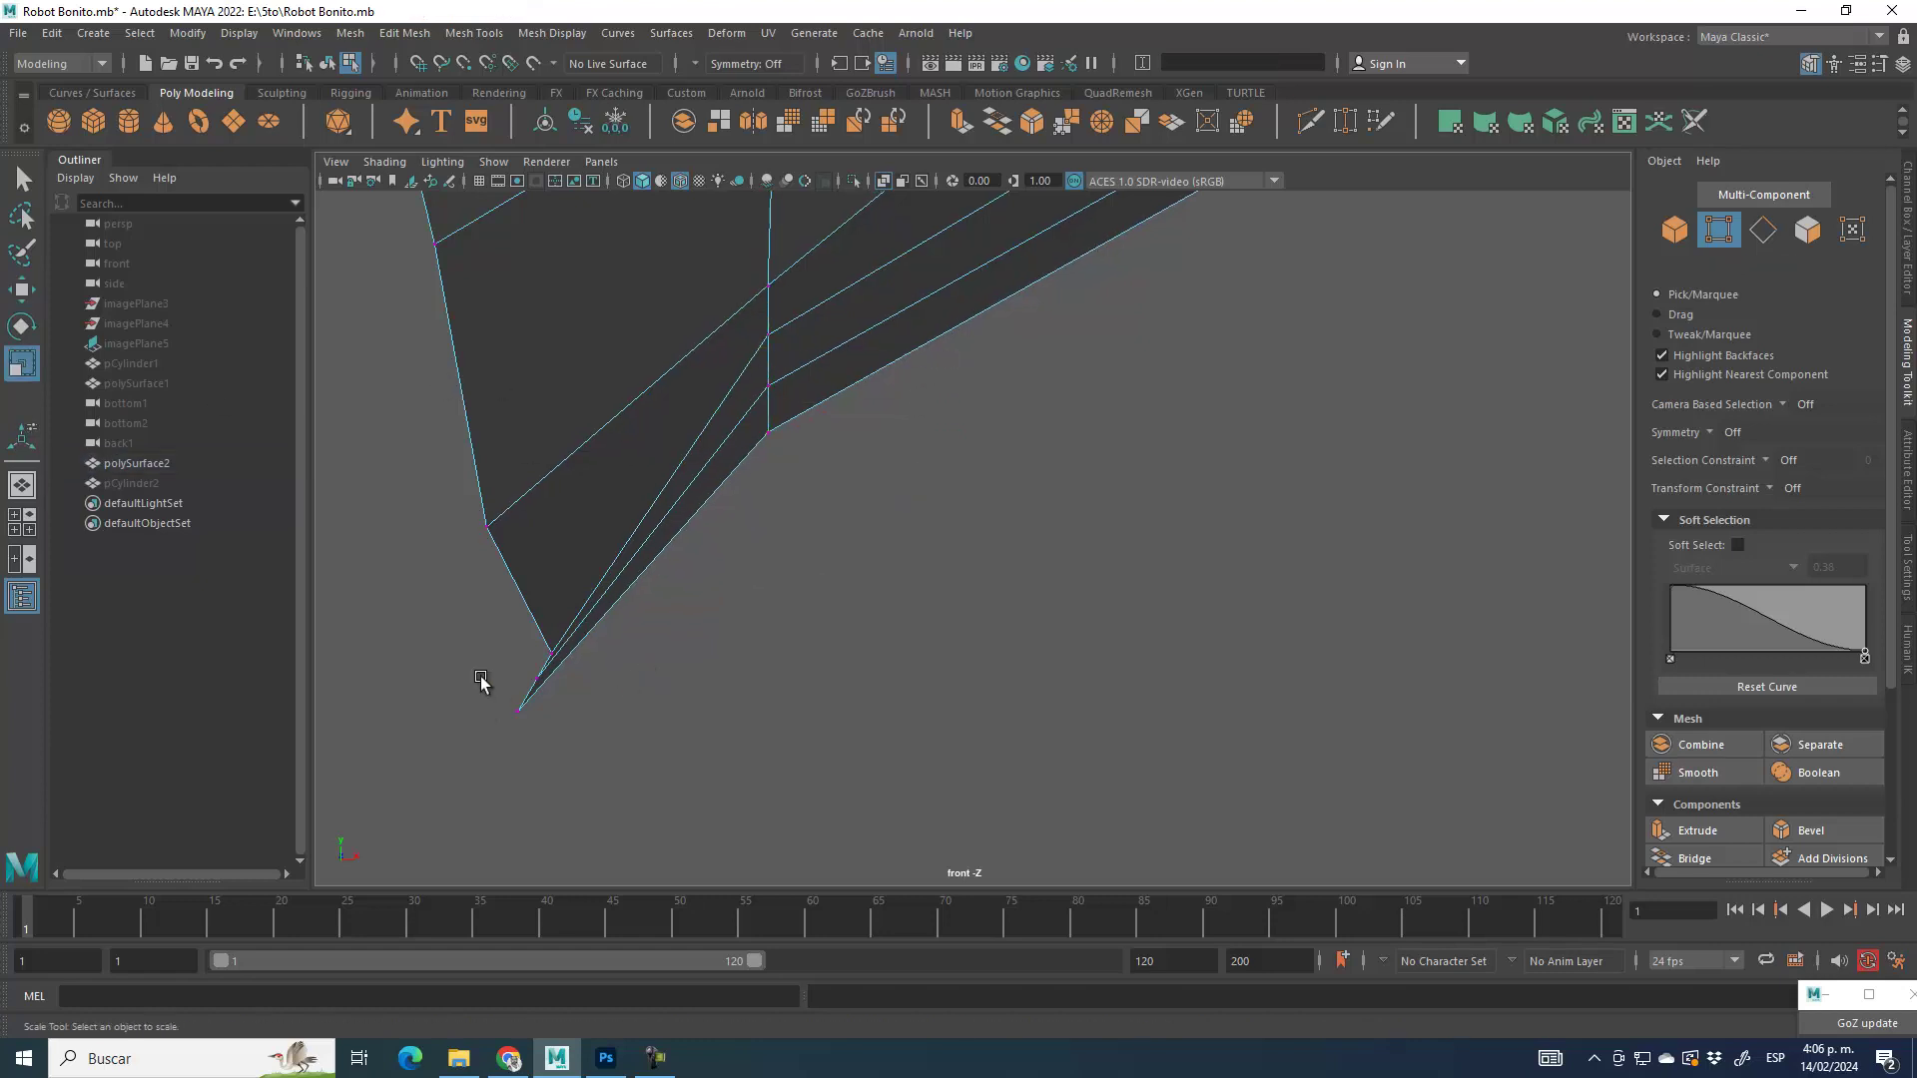
# Step: Select the vertices at the mesh's bottom tip and shift them along X away from the round opening
pyautogui.keyDown('alt'); pyautogui.moveTo(542, 660); pyautogui.dragTo(1374, 974, button='right'); pyautogui.keyUp('alt')
pyautogui.keyDown('alt'); pyautogui.moveTo(636, 361); pyautogui.dragTo(964, 682, button='right'); pyautogui.keyUp('alt')
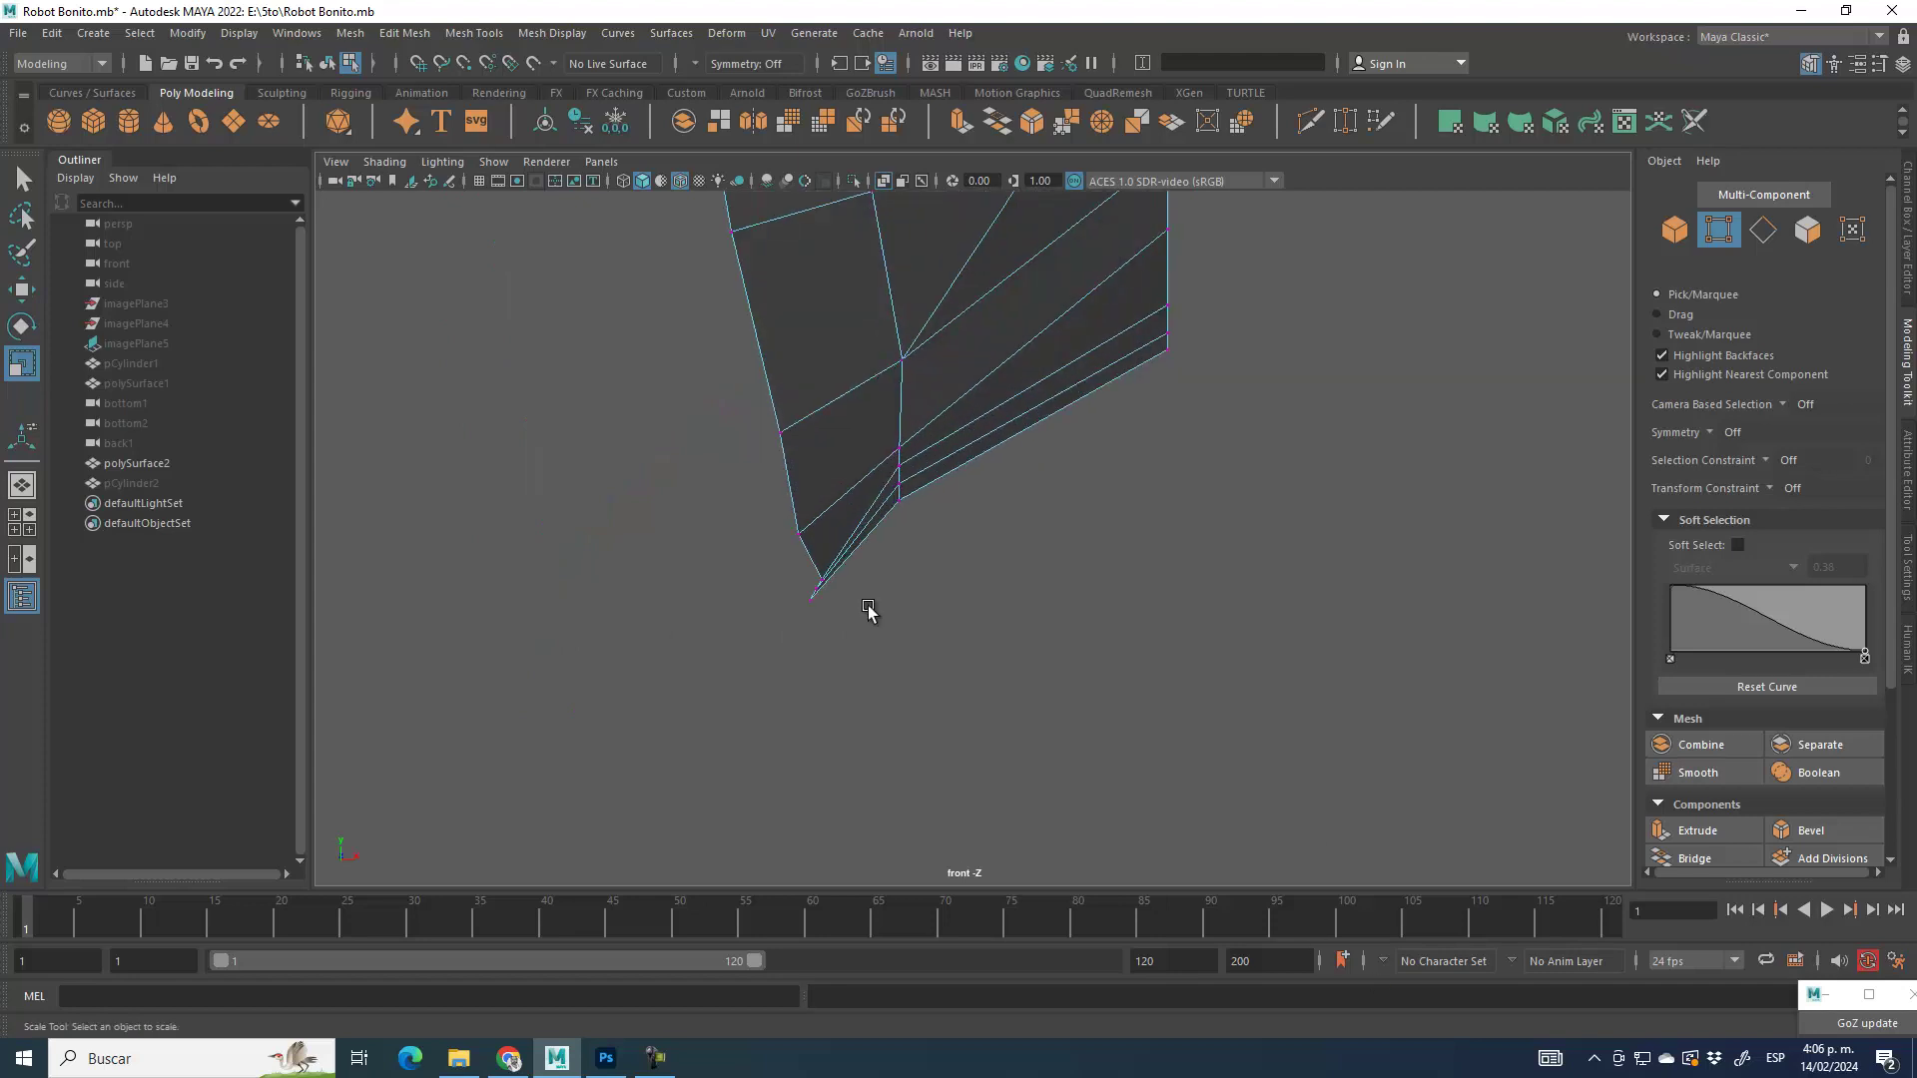
pyautogui.scroll(2, 963, 680)
pyautogui.moveTo(604, 595); pyautogui.dragTo(787, 735)
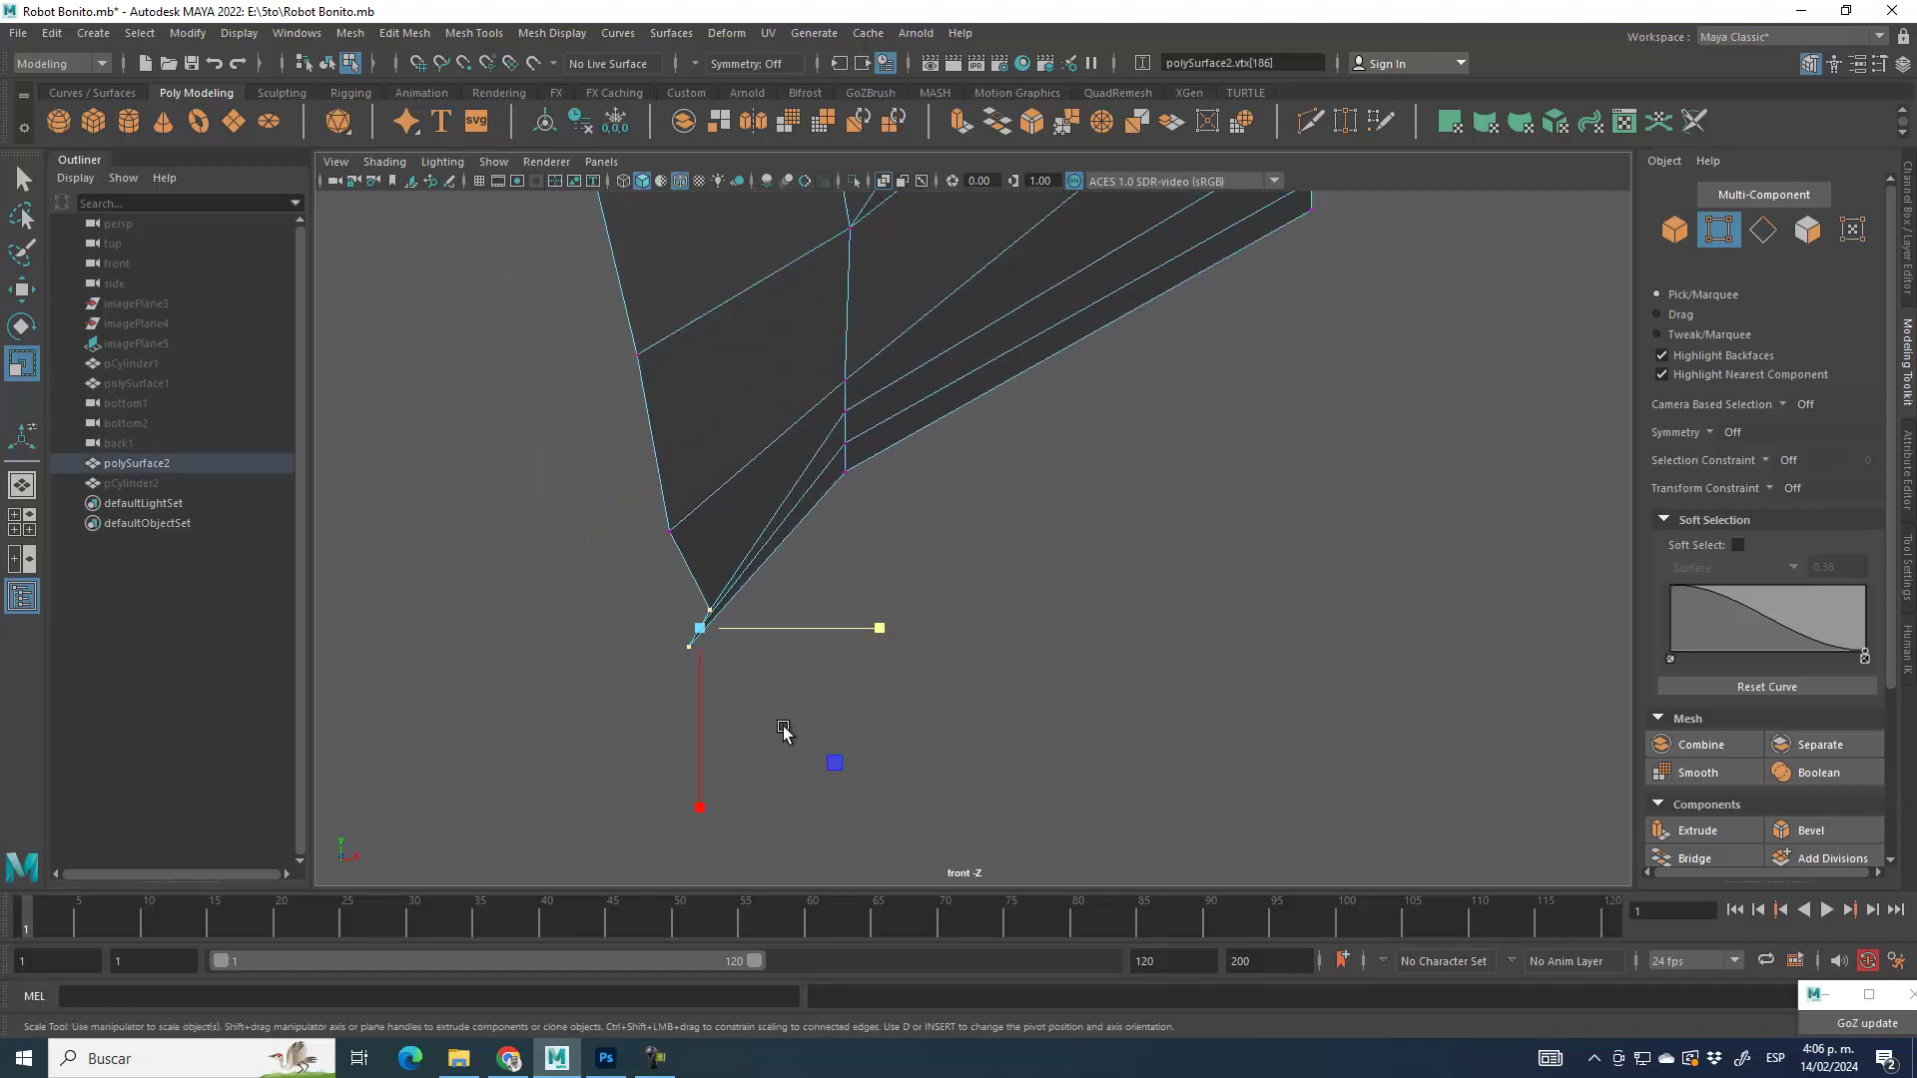
pyautogui.click(22, 290)
pyautogui.moveTo(824, 621); pyautogui.dragTo(795, 634)
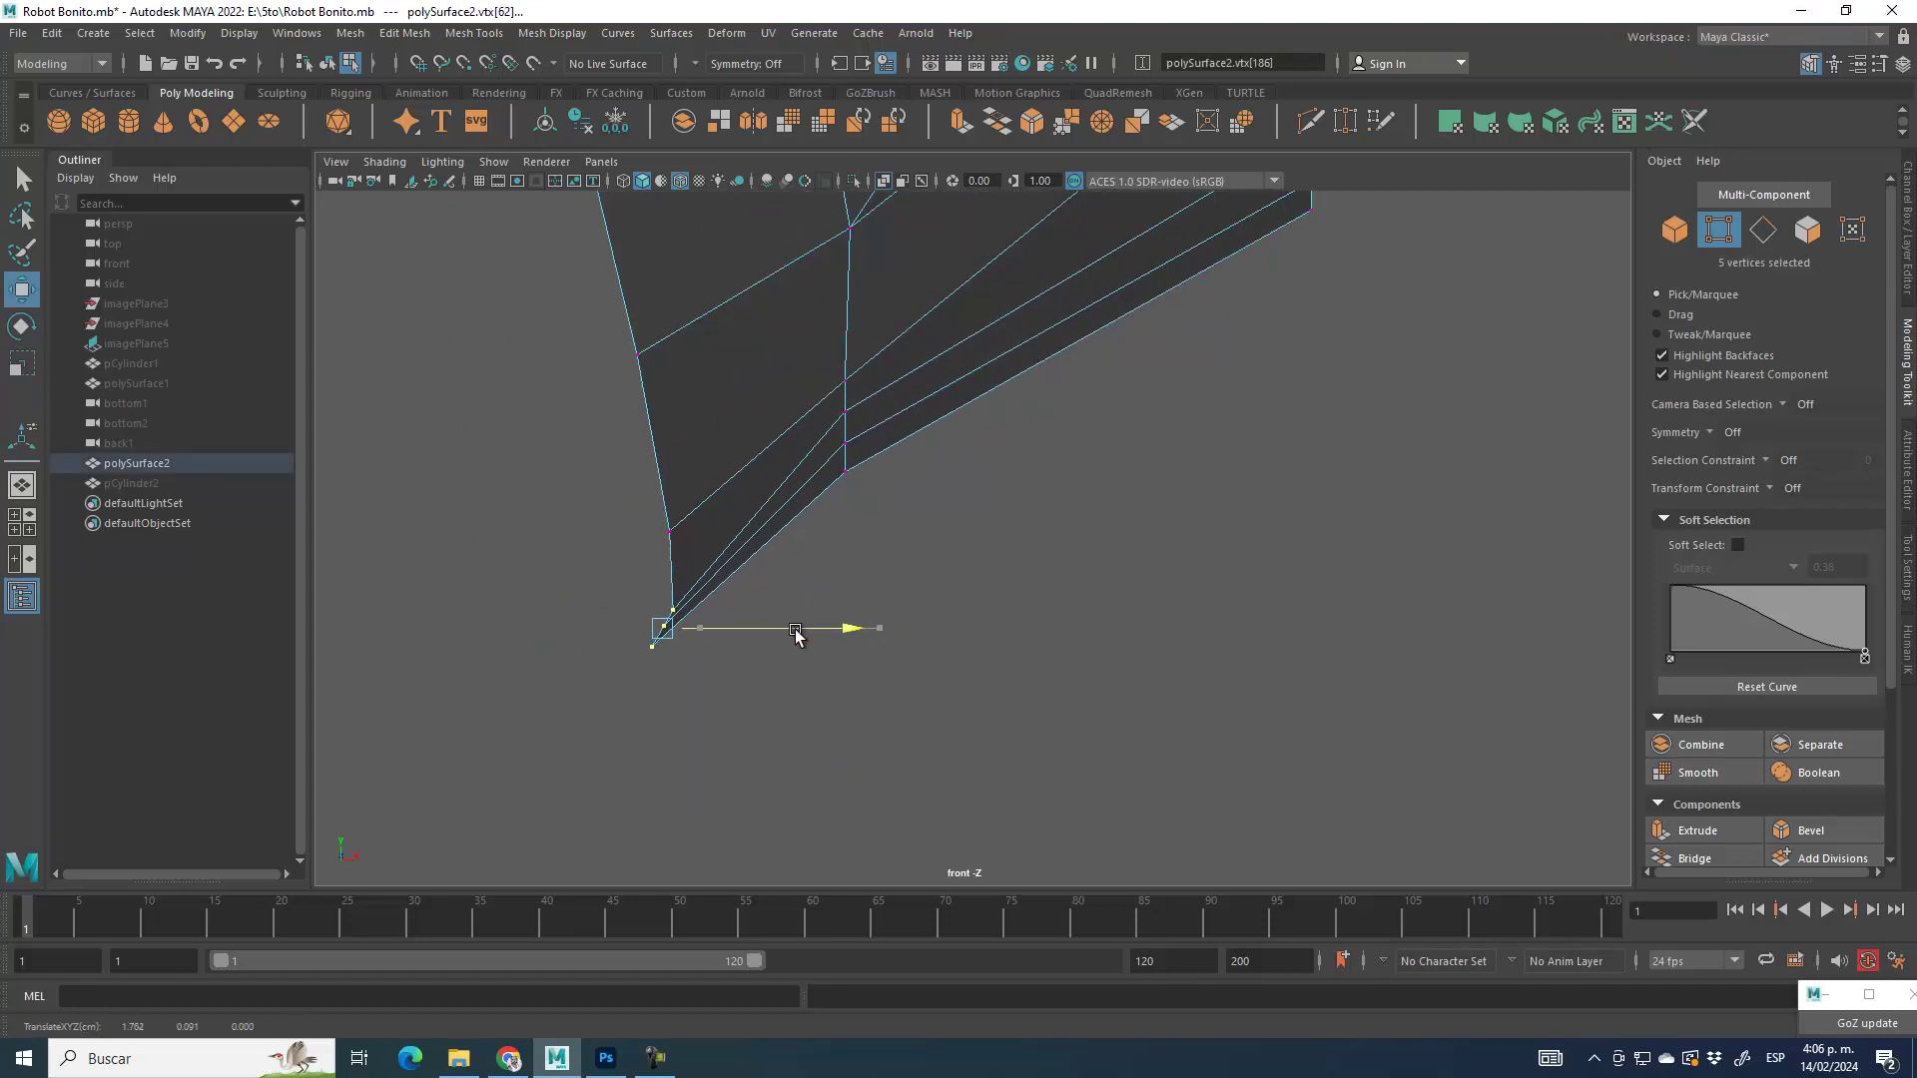
# Step: Scale the vertices at the bottom end of the side opening's curved edge flat along X and shift the column slightly along X
pyautogui.click(739, 741)
pyautogui.moveTo(621, 331); pyautogui.dragTo(751, 781)
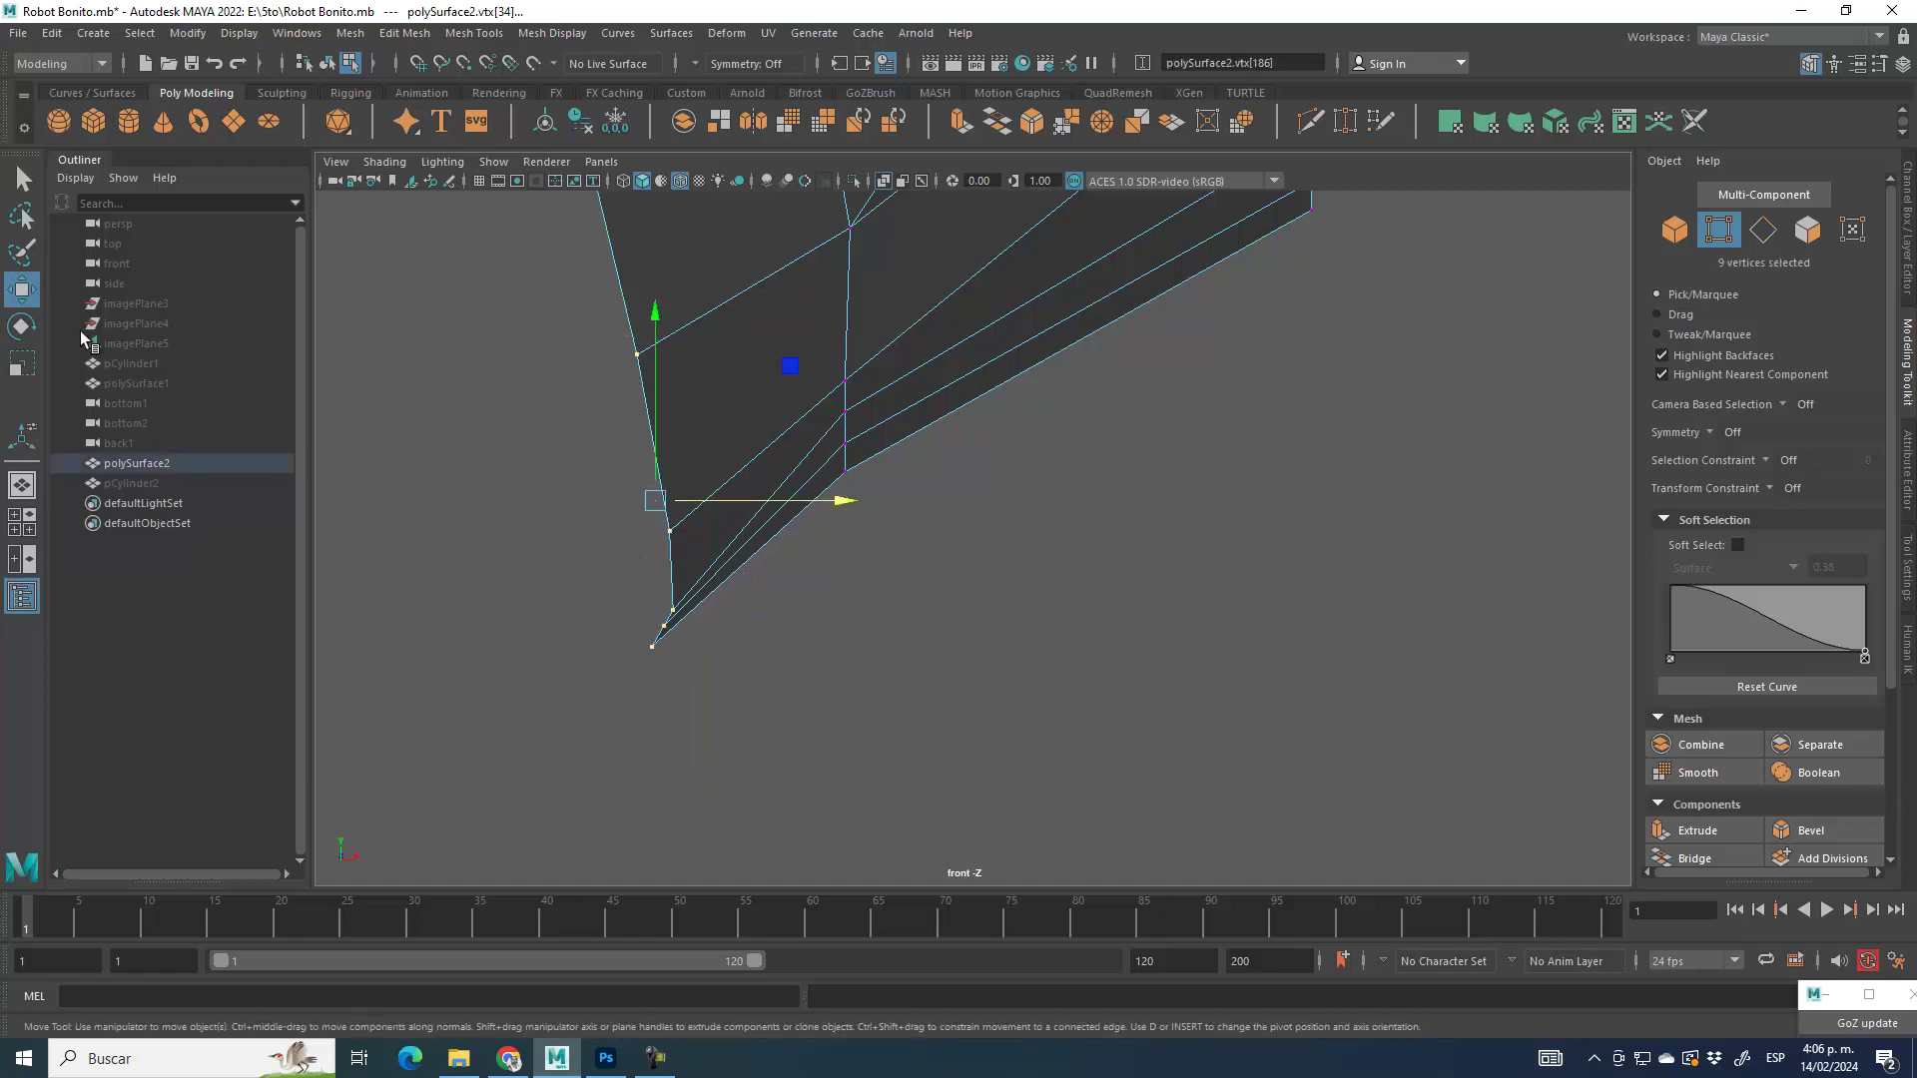
pyautogui.press('r')
pyautogui.moveTo(833, 500); pyautogui.dragTo(384, 500)
pyautogui.click(26, 283)
pyautogui.scroll(-5, 730, 399)
pyautogui.keyDown('alt'); pyautogui.moveTo(894, 510); pyautogui.dragTo(847, 574, button='middle'); pyautogui.keyUp('alt')
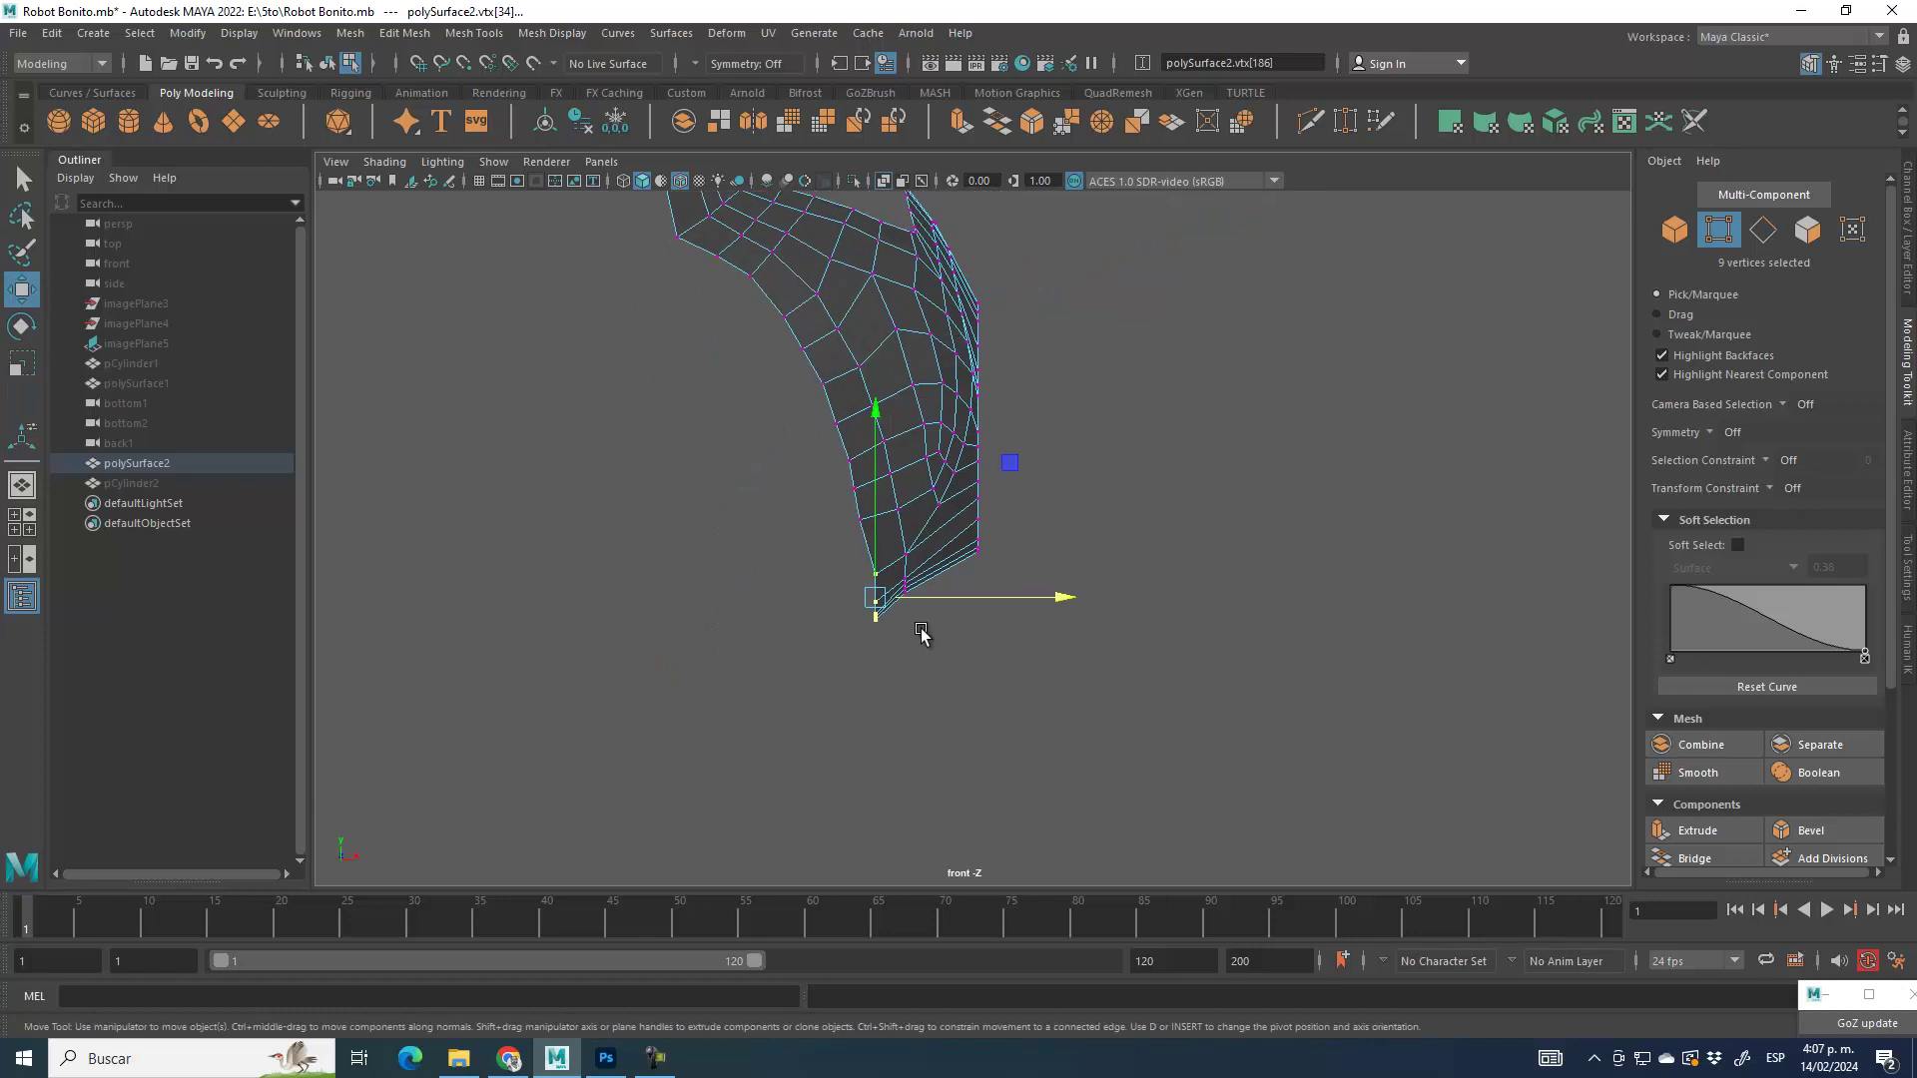
pyautogui.moveTo(998, 599); pyautogui.dragTo(985, 604)
# Step: Select the round opening's border edge loop in the front view and shift it along X, away from the rest of the mesh
pyautogui.keyDown('alt'); pyautogui.moveTo(844, 429); pyautogui.dragTo(825, 508, button='middle'); pyautogui.keyUp('alt')
pyautogui.keyDown('alt'); pyautogui.moveTo(971, 612); pyautogui.dragTo(918, 617, button='middle'); pyautogui.keyUp('alt')
pyautogui.keyDown('alt'); pyautogui.moveTo(874, 410); pyautogui.dragTo(1088, 754, button='right'); pyautogui.keyUp('alt')
pyautogui.keyDown('alt'); pyautogui.moveTo(955, 406); pyautogui.dragTo(967, 651, button='right'); pyautogui.keyUp('alt')
pyautogui.click(1763, 231)
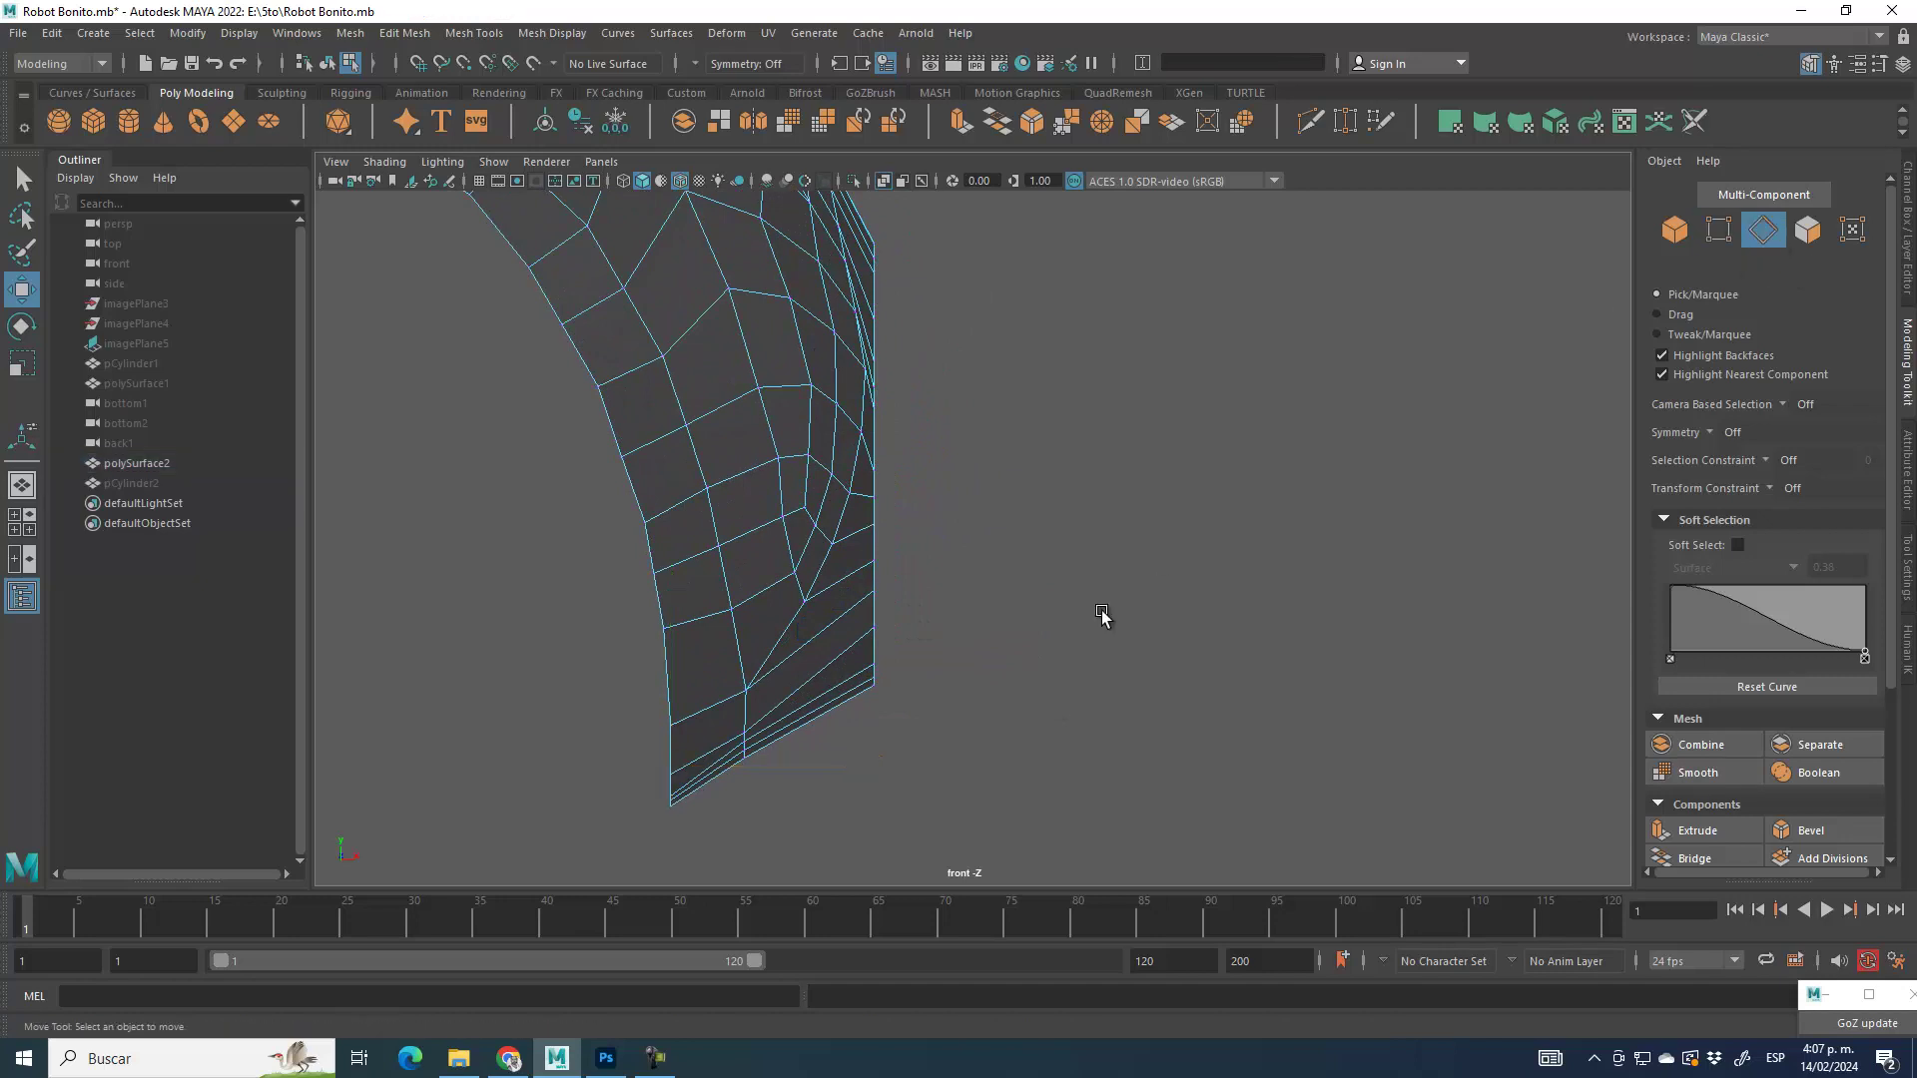
pyautogui.doubleClick(877, 605)
pyautogui.moveTo(993, 463); pyautogui.dragTo(1019, 475)
# Step: Select the upper vertices of the column beside the round opening's border and shift them along X toward that border
pyautogui.press('f')
pyautogui.press('F9')
pyautogui.keyDown('alt'); pyautogui.moveTo(839, 371); pyautogui.dragTo(1015, 467, button='right'); pyautogui.keyUp('alt')
pyautogui.keyDown('alt'); pyautogui.moveTo(787, 207); pyautogui.dragTo(944, 482, button='middle'); pyautogui.keyUp('alt')
pyautogui.moveTo(936, 474); pyautogui.dragTo(1000, 658)
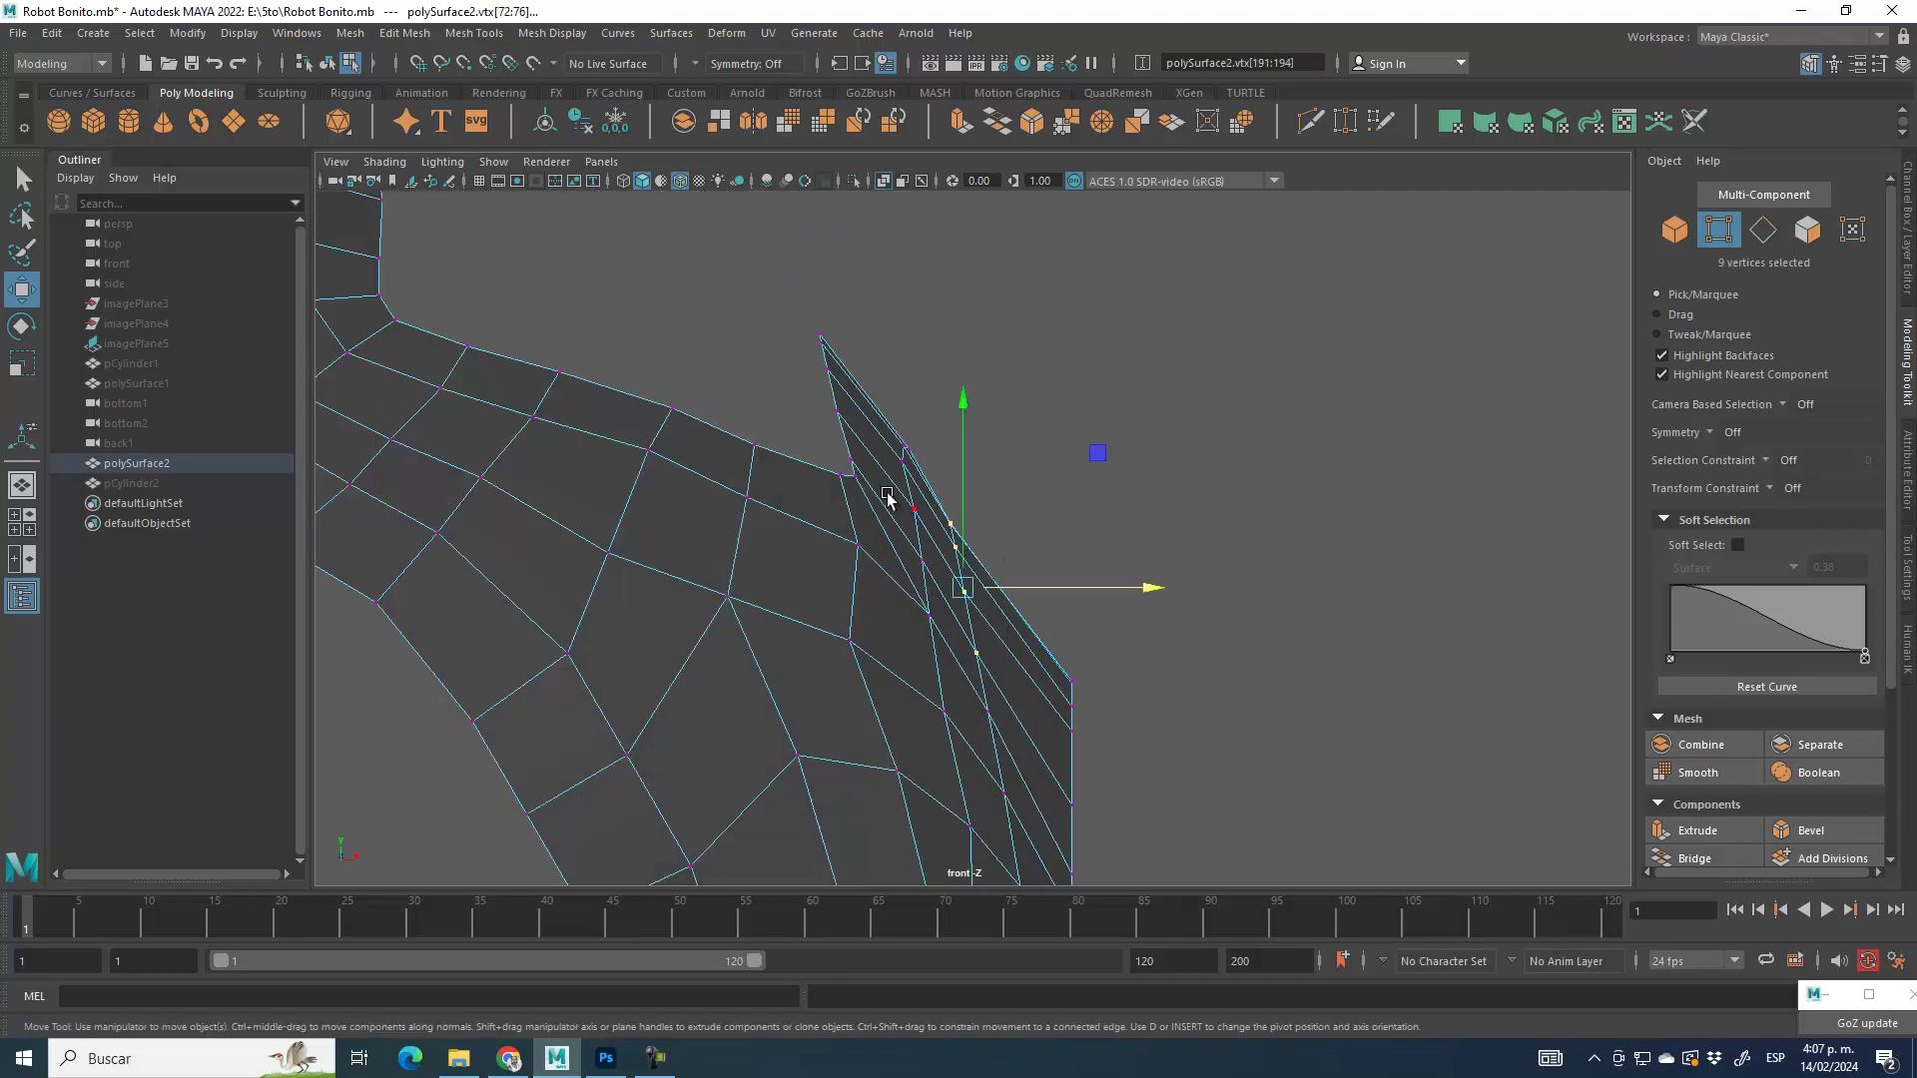
pyautogui.scroll(-5, 1093, 678)
pyautogui.scroll(5, 1168, 768)
pyautogui.moveTo(1098, 453); pyautogui.dragTo(1120, 462)
pyautogui.hotkey('ctrl', 'z')
pyautogui.keyDown('alt'); pyautogui.moveTo(1017, 681); pyautogui.dragTo(968, 408, button='middle'); pyautogui.keyUp('alt')
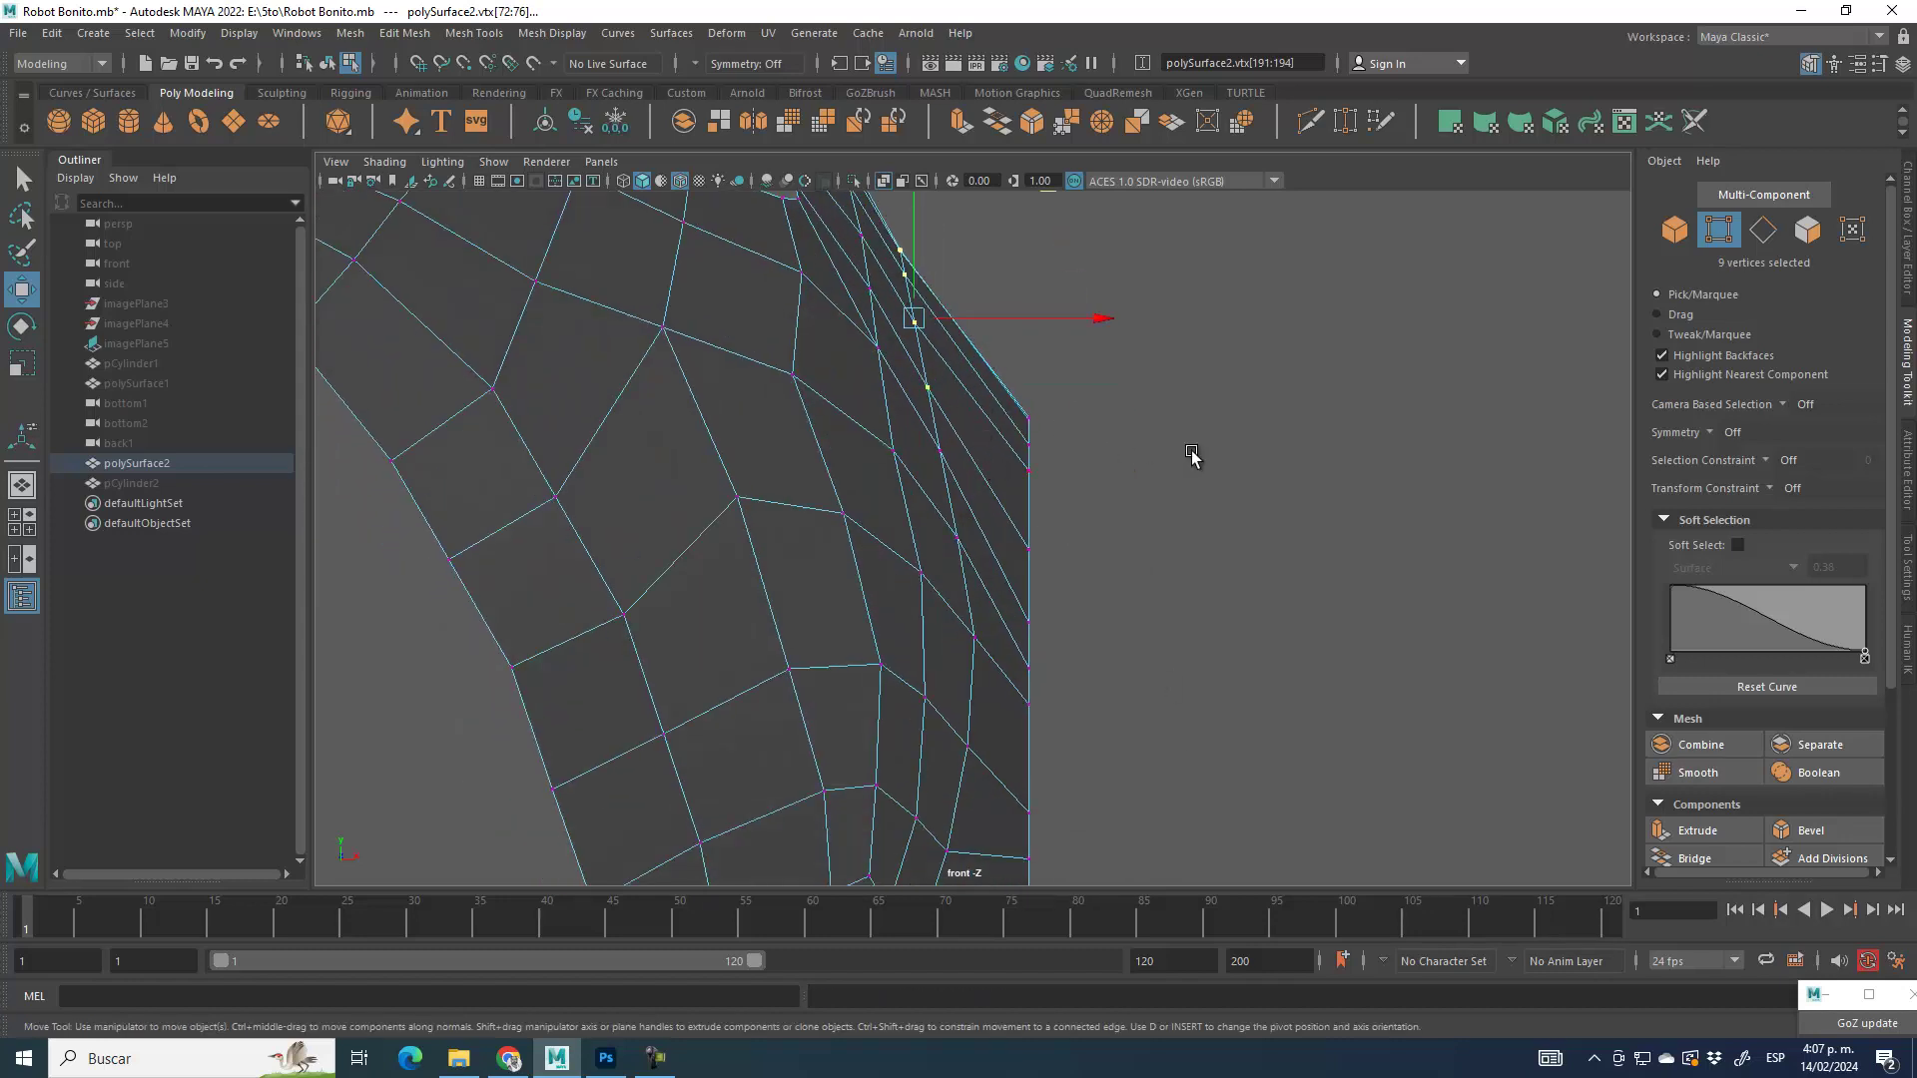
pyautogui.keyDown('alt'); pyautogui.moveTo(1227, 341); pyautogui.dragTo(1228, 441, button='middle'); pyautogui.keyUp('alt')
pyautogui.moveTo(1051, 285); pyautogui.dragTo(1104, 294)
# Step: Shift the next vertex pairs further down the column beside the round opening's border along X toward the border
pyautogui.keyDown('alt'); pyautogui.moveTo(956, 556); pyautogui.dragTo(908, 359, button='middle'); pyautogui.keyUp('alt')
pyautogui.moveTo(915, 437); pyautogui.dragTo(915, 445)
pyautogui.moveTo(1015, 405); pyautogui.dragTo(1061, 405)
pyautogui.moveTo(925, 440); pyautogui.dragTo(1026, 461)
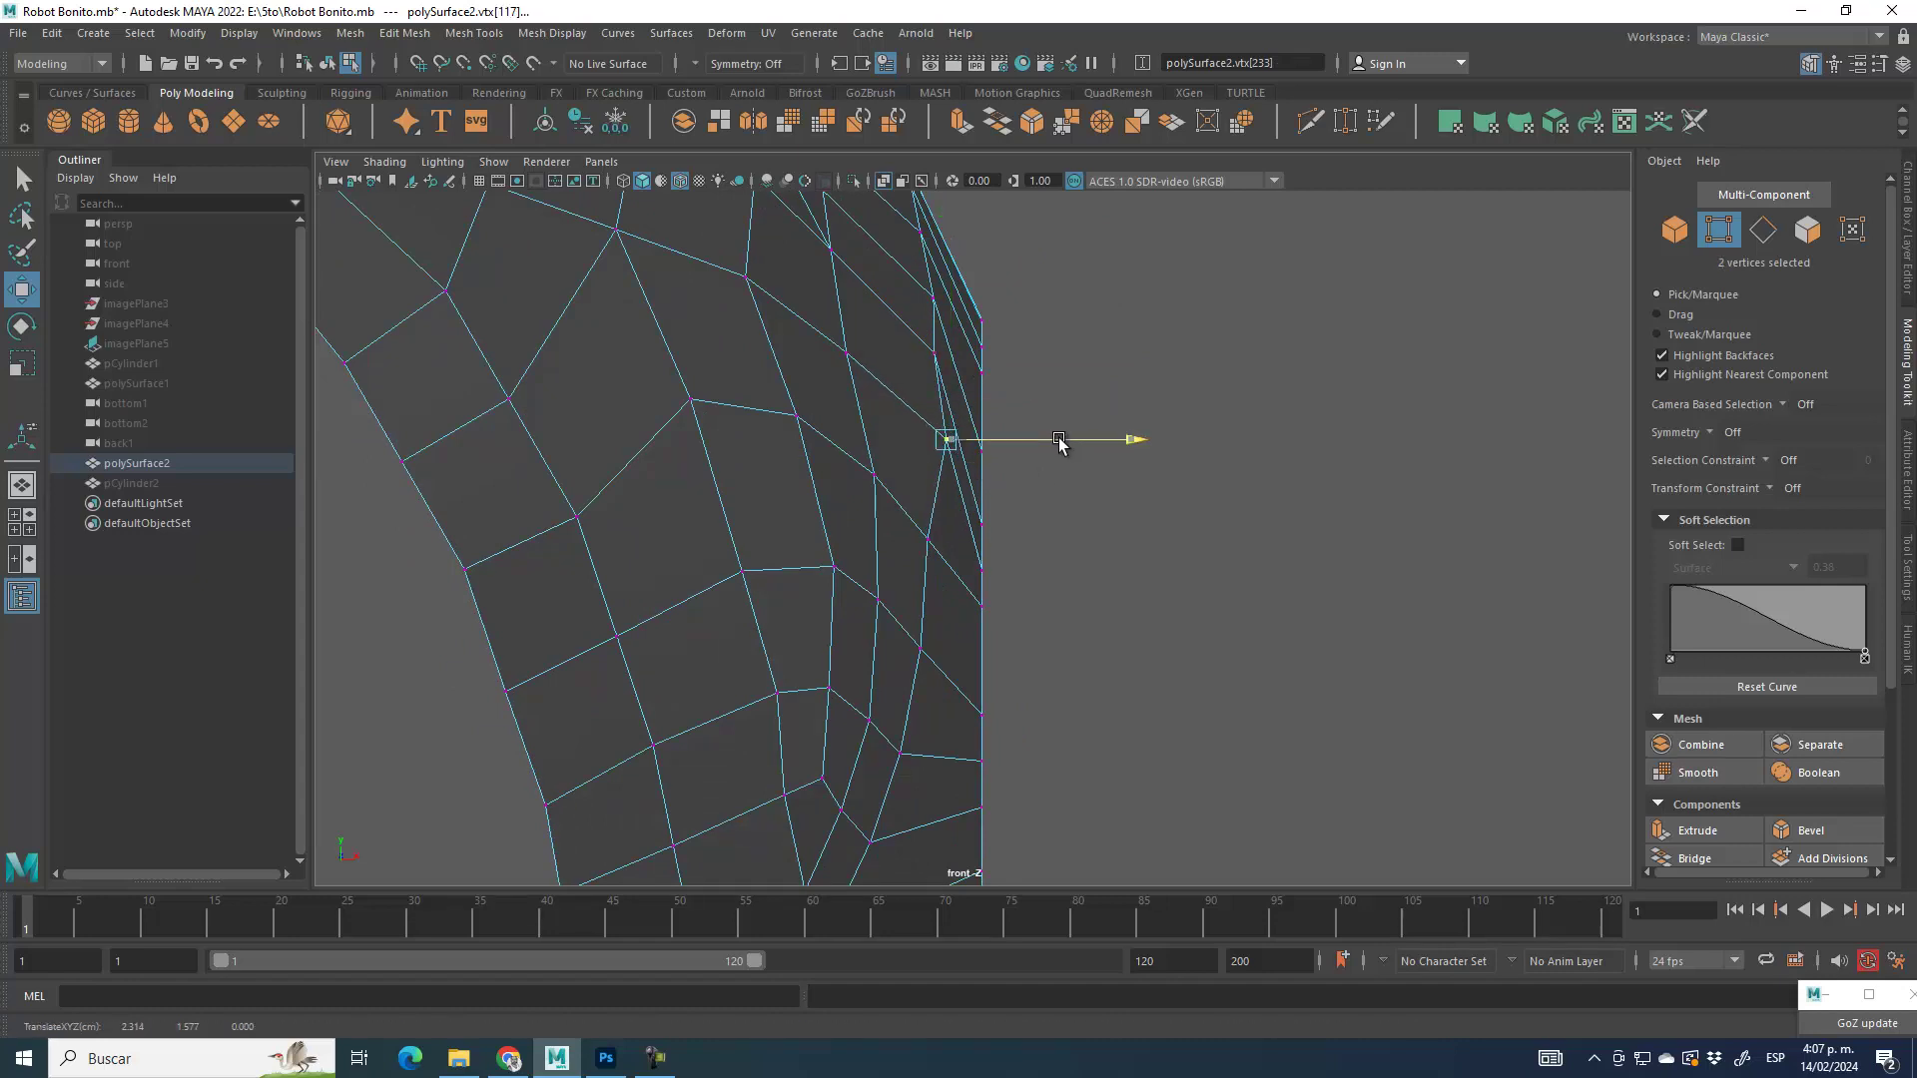
pyautogui.keyDown('alt'); pyautogui.moveTo(981, 717); pyautogui.dragTo(959, 454, button='middle'); pyautogui.keyUp('alt')
pyautogui.keyDown('alt'); pyautogui.moveTo(1033, 754); pyautogui.dragTo(1015, 684, button='right'); pyautogui.keyUp('alt')
pyautogui.keyDown('alt'); pyautogui.moveTo(1004, 492); pyautogui.dragTo(986, 564, button='middle'); pyautogui.keyUp('alt')
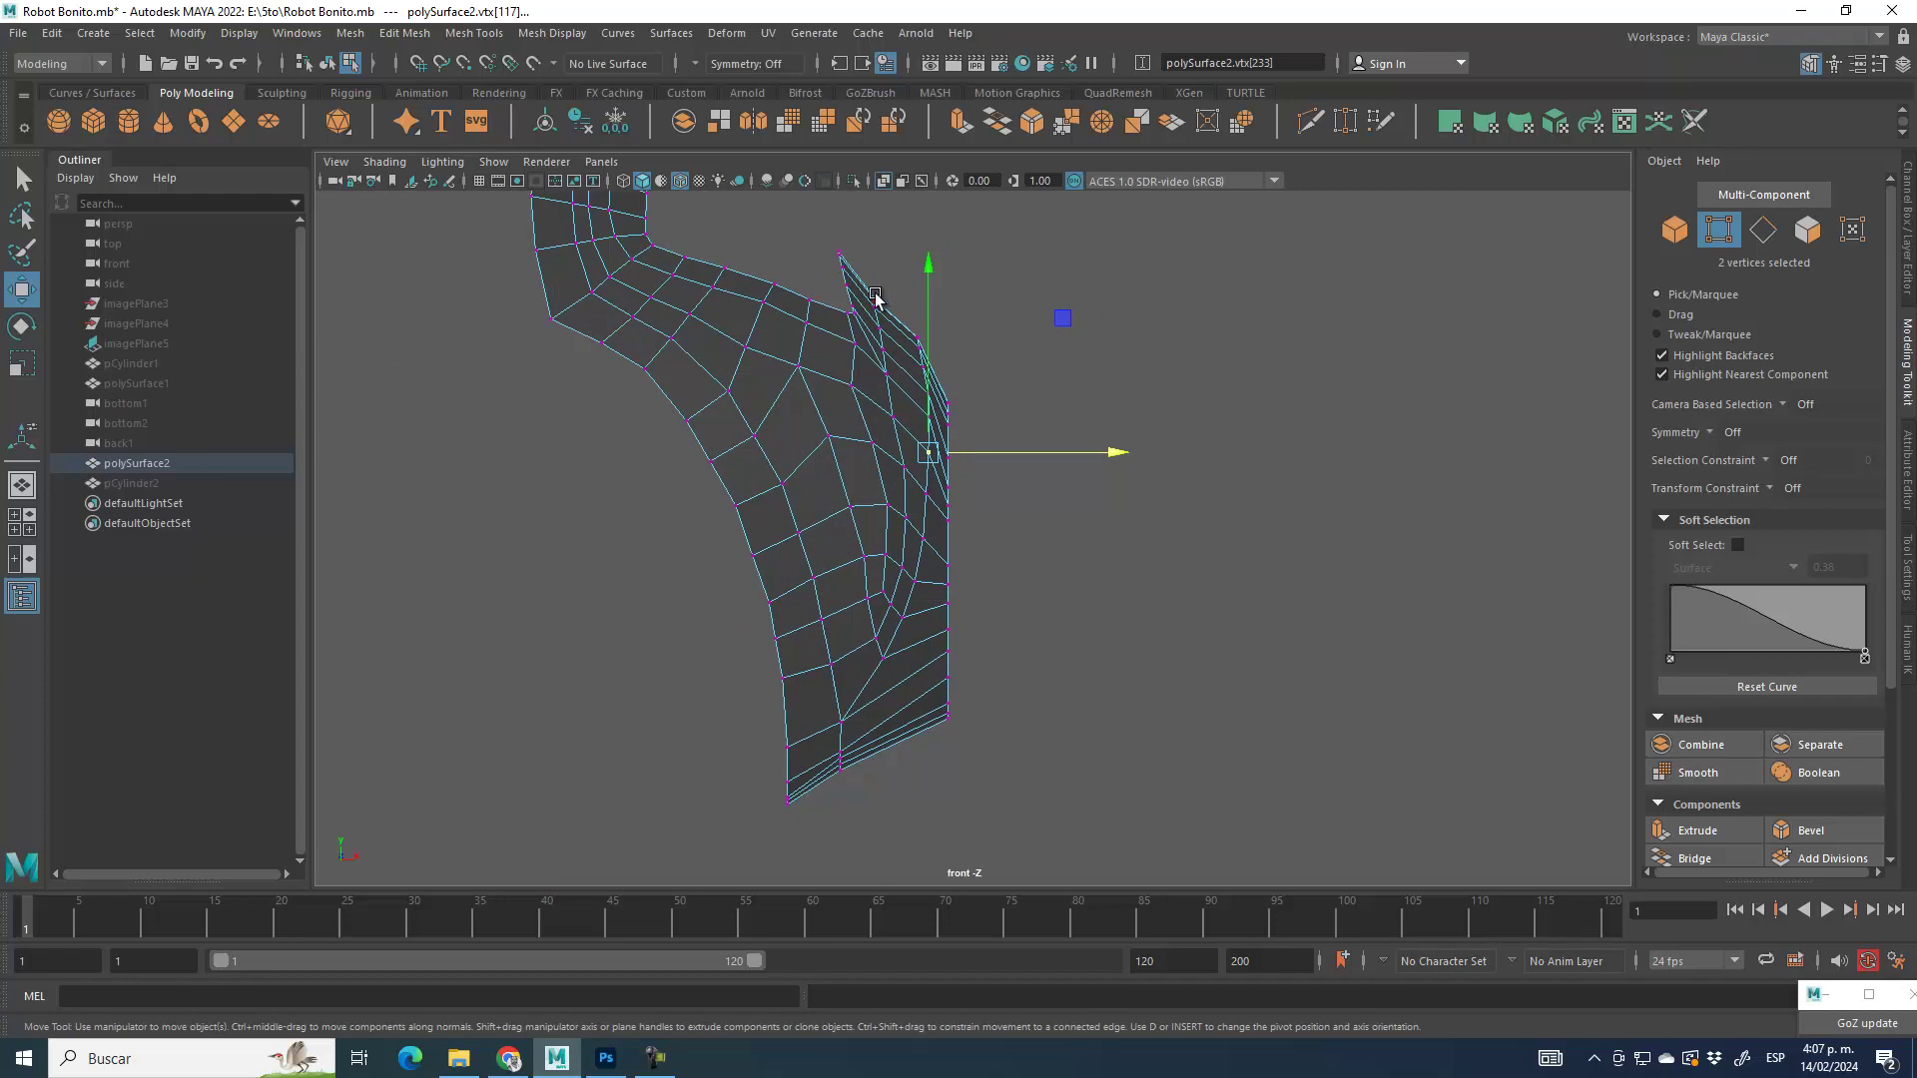
# Step: Shift the upper vertices in the second and third columns from the round opening's border along X to even out their spacing
pyautogui.moveTo(900, 398); pyautogui.dragTo(902, 385)
pyautogui.moveTo(980, 337); pyautogui.dragTo(990, 336)
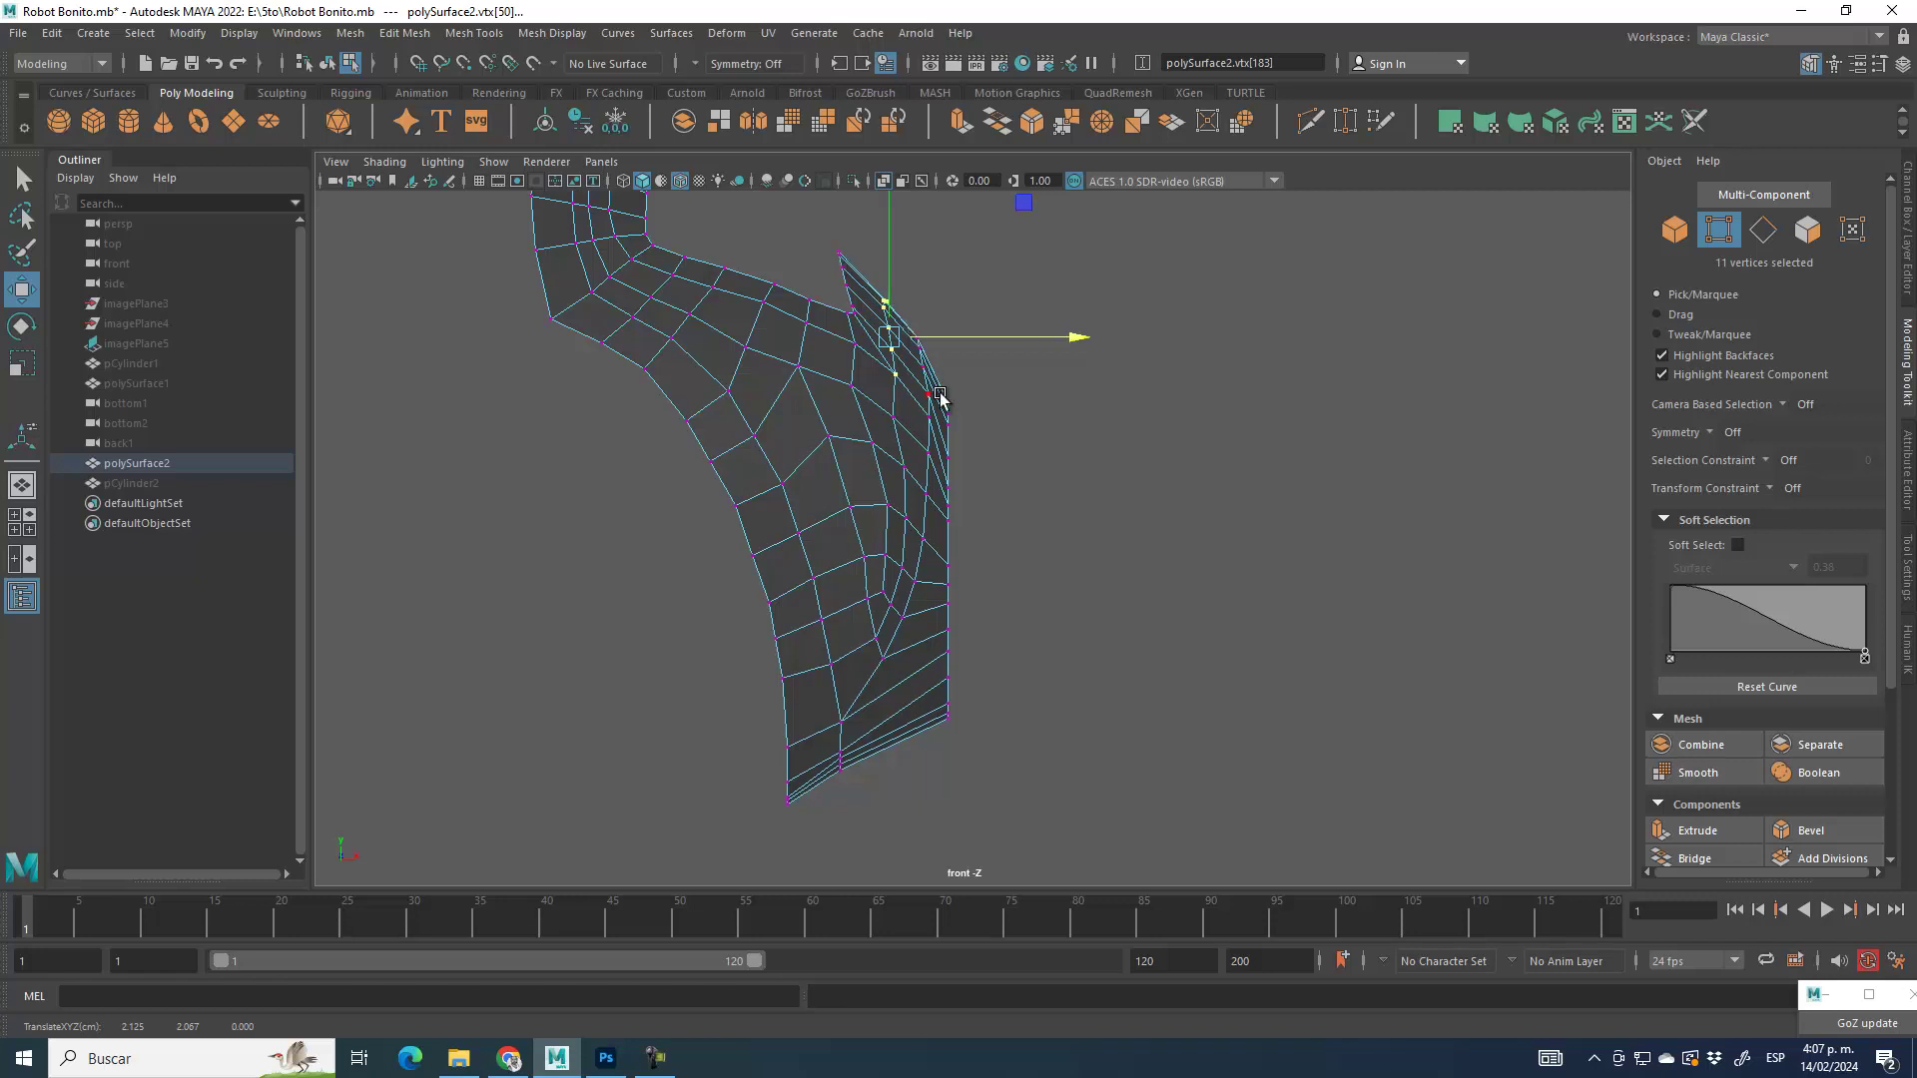
pyautogui.moveTo(882, 409); pyautogui.dragTo(909, 423)
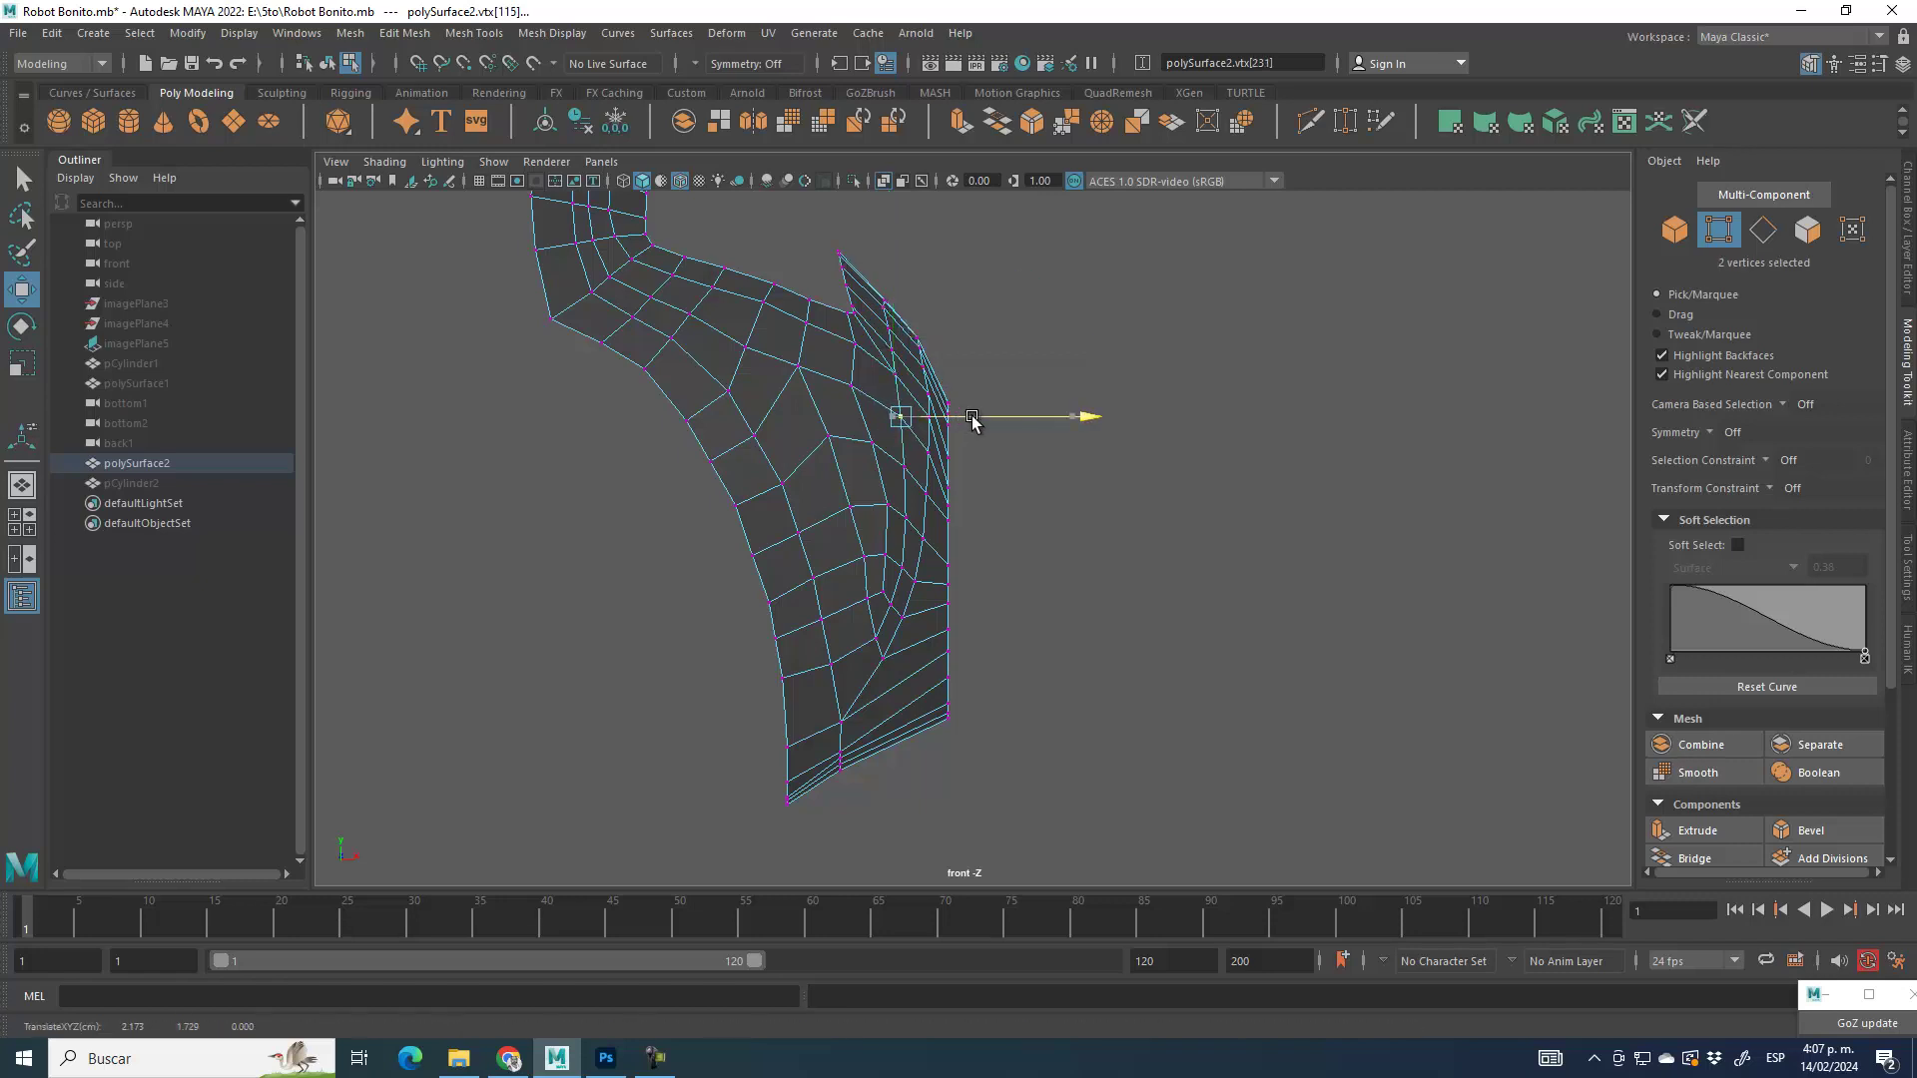
pyautogui.scroll(2, 939, 639)
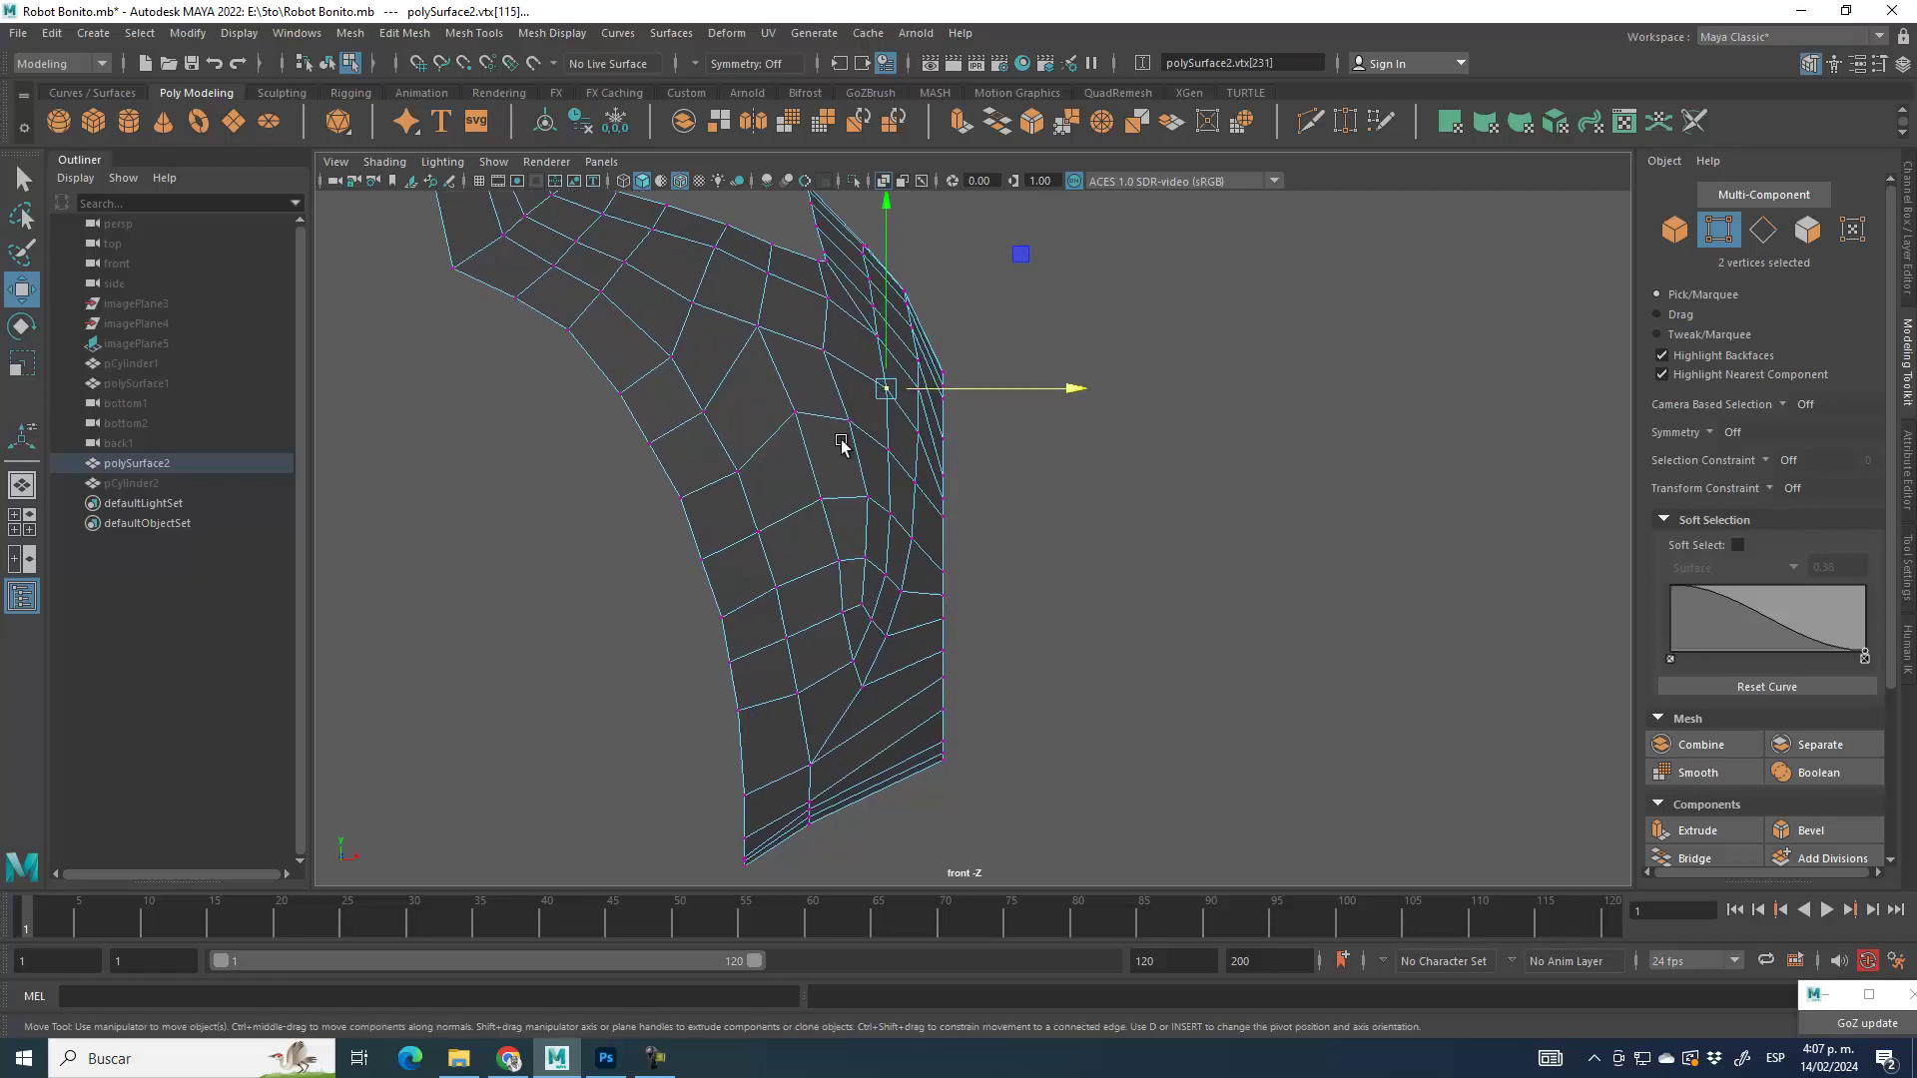
pyautogui.moveTo(849, 367); pyautogui.dragTo(910, 352)
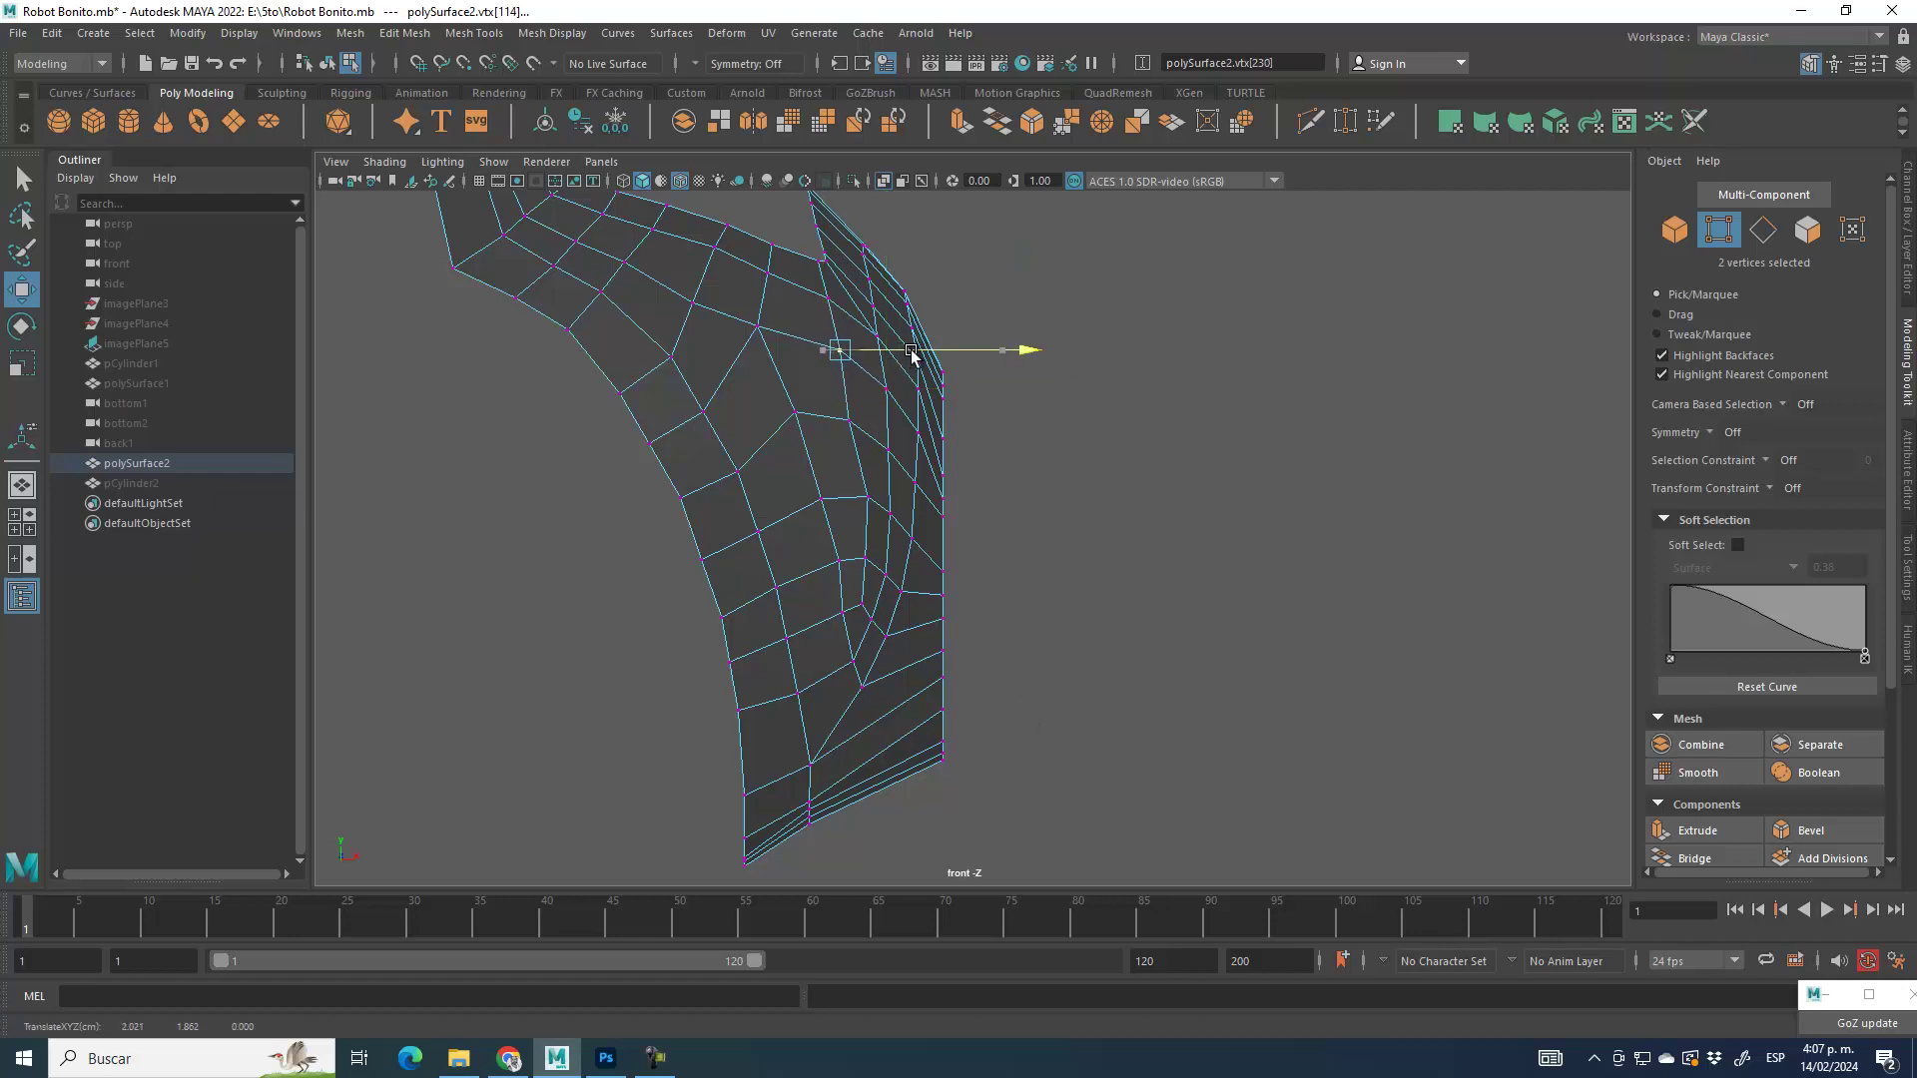
pyautogui.moveTo(832, 407); pyautogui.dragTo(878, 434)
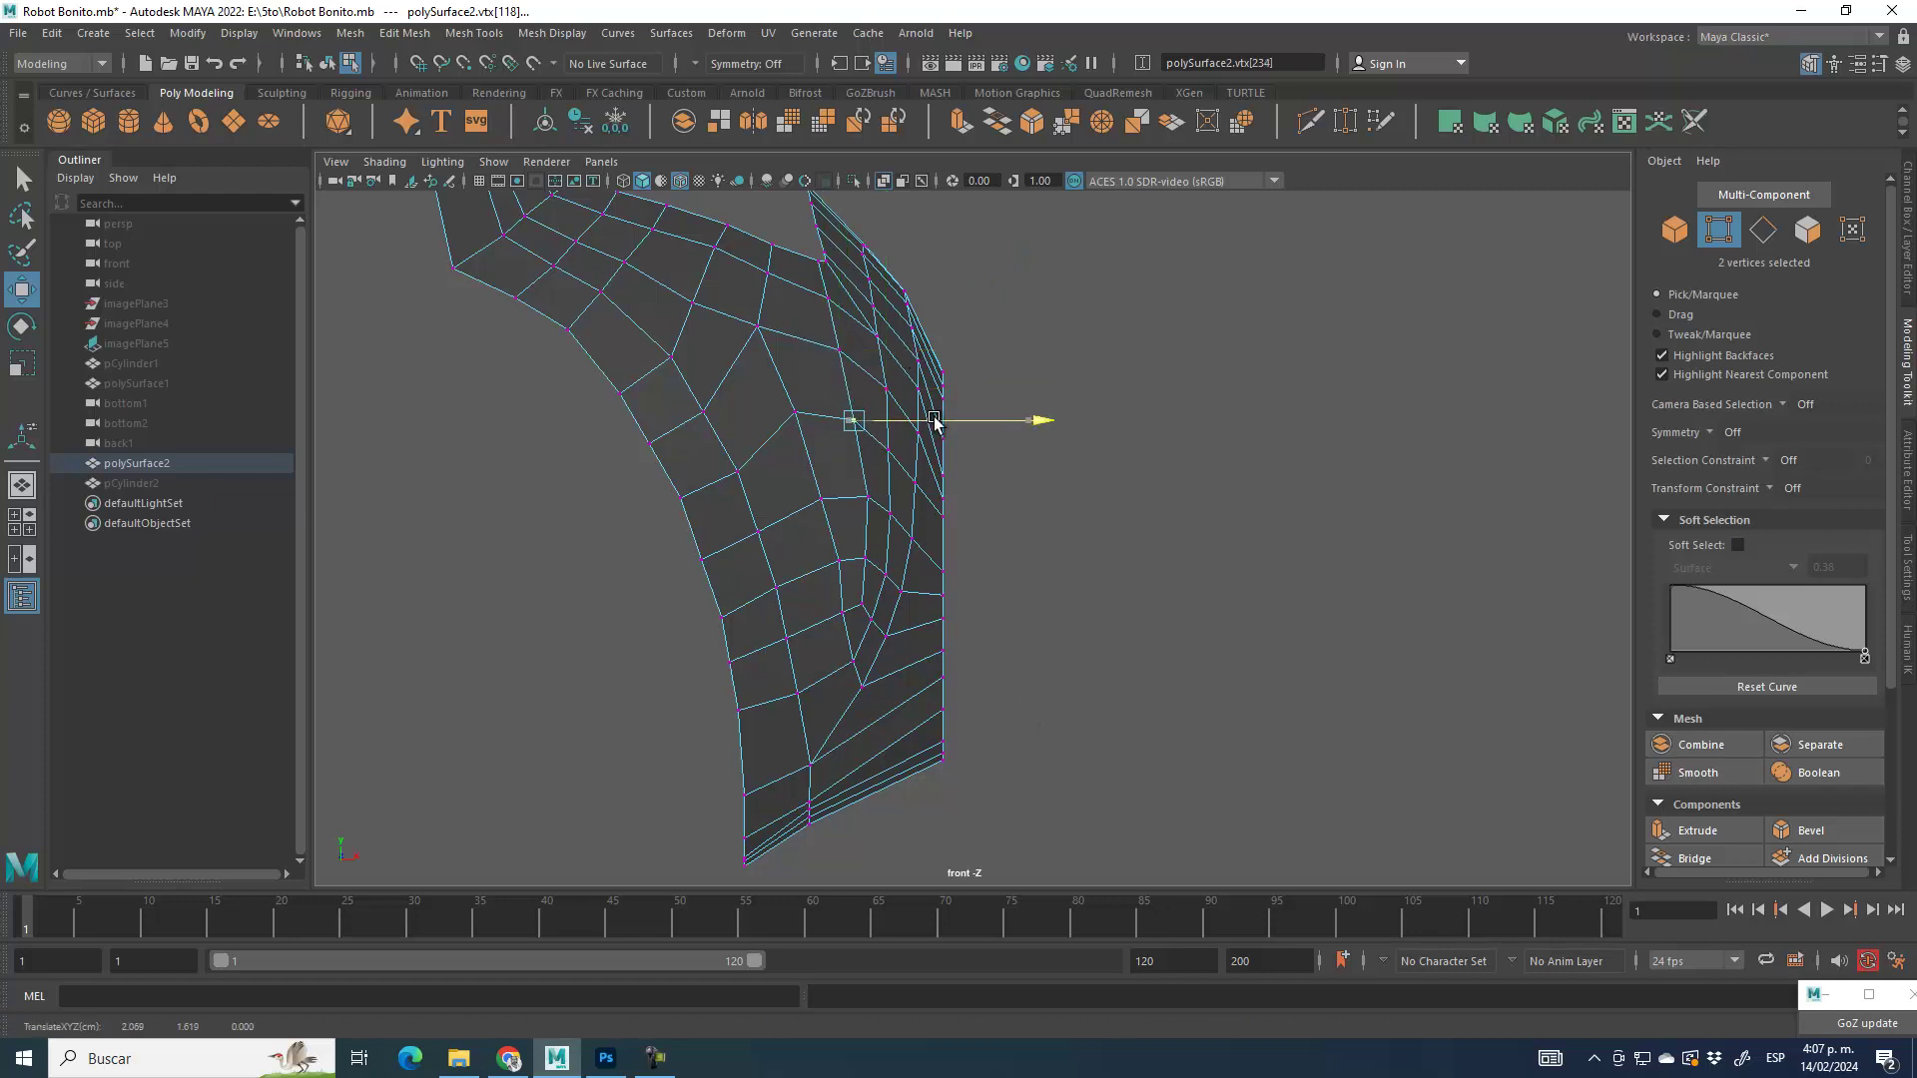
# Step: Adjust a vertex pair on the slanted upper edge and shift a pair on the top end's short vertical edge along X
pyautogui.keyDown('alt'); pyautogui.moveTo(911, 543); pyautogui.dragTo(1027, 774, button='middle'); pyautogui.keyUp('alt')
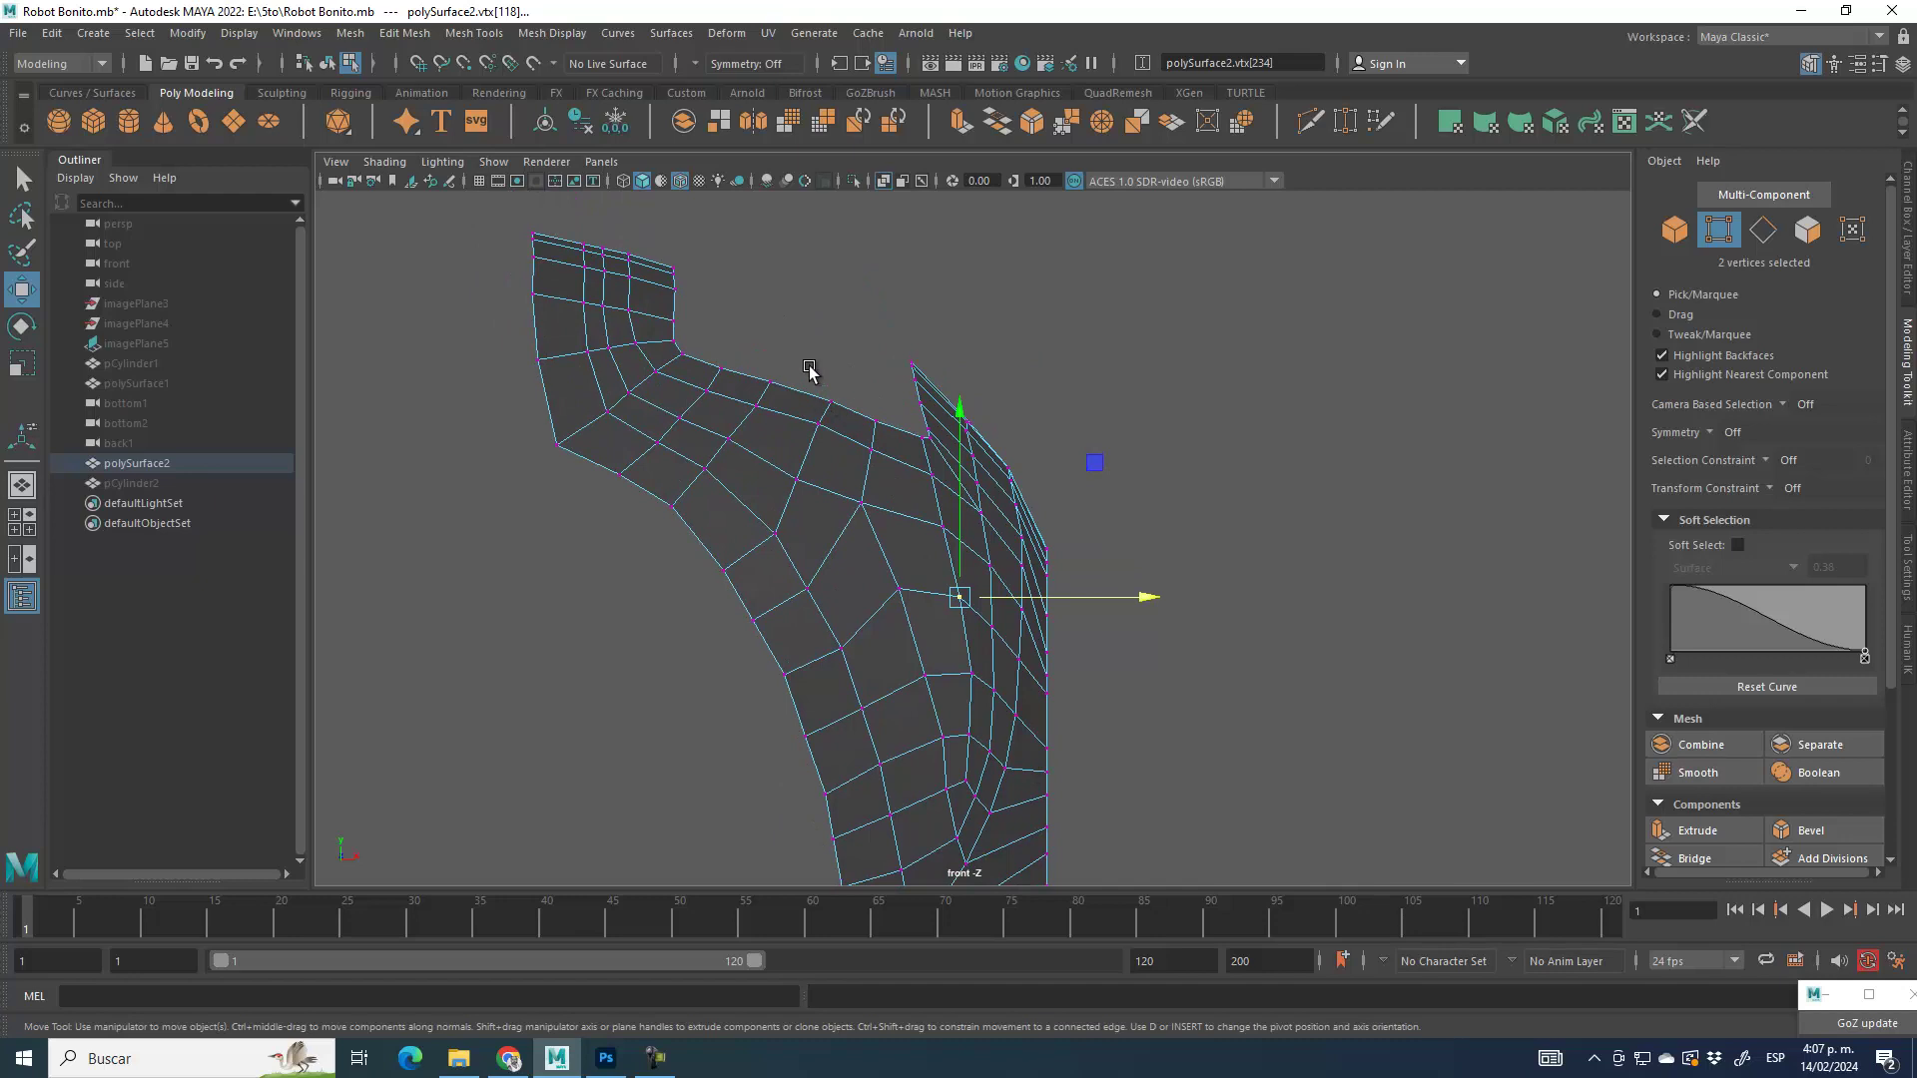
pyautogui.scroll(2, 809, 371)
pyautogui.moveTo(772, 321)
pyautogui.mouseDown()
pyautogui.moveTo(828, 402)
pyautogui.moveTo(777, 355)
pyautogui.mouseUp()
pyautogui.keyDown('alt'); pyautogui.moveTo(716, 333); pyautogui.dragTo(785, 474, button='middle'); pyautogui.keyUp('alt')
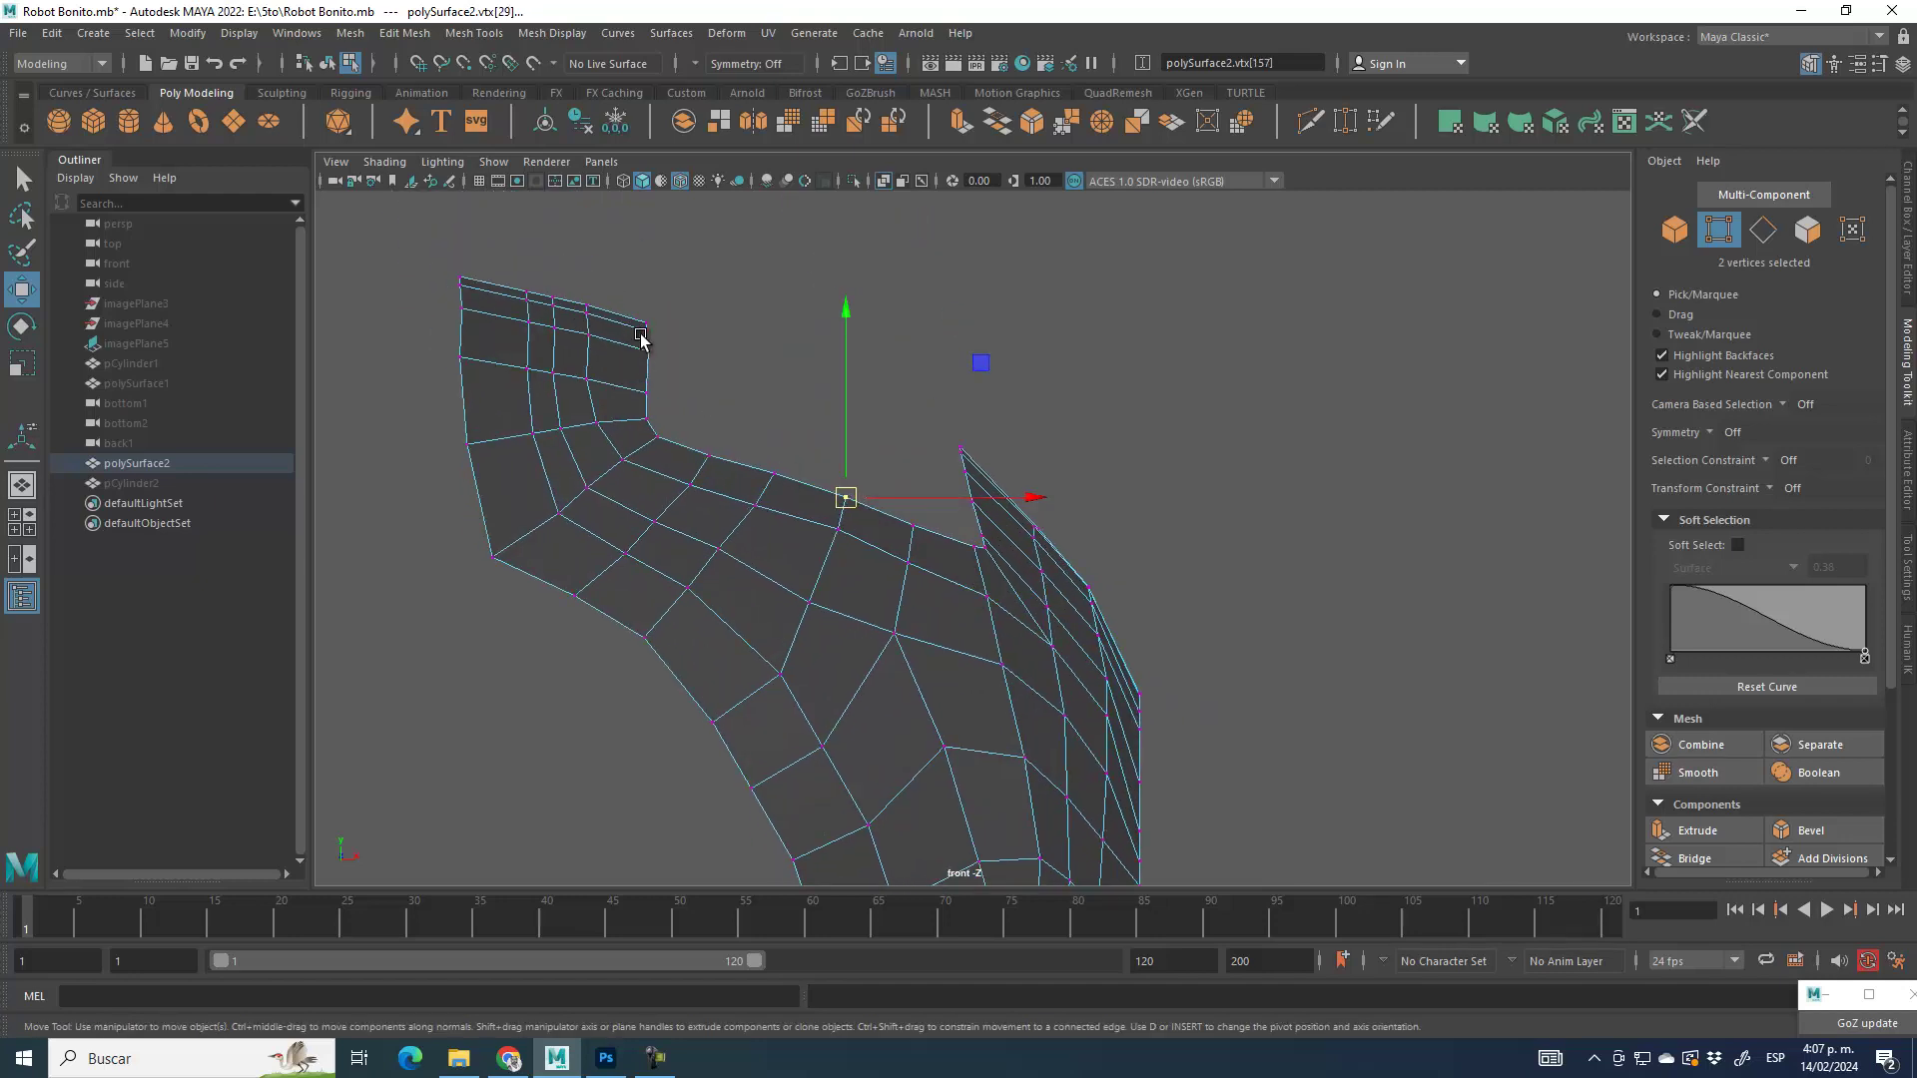
pyautogui.moveTo(686, 360); pyautogui.dragTo(696, 354)
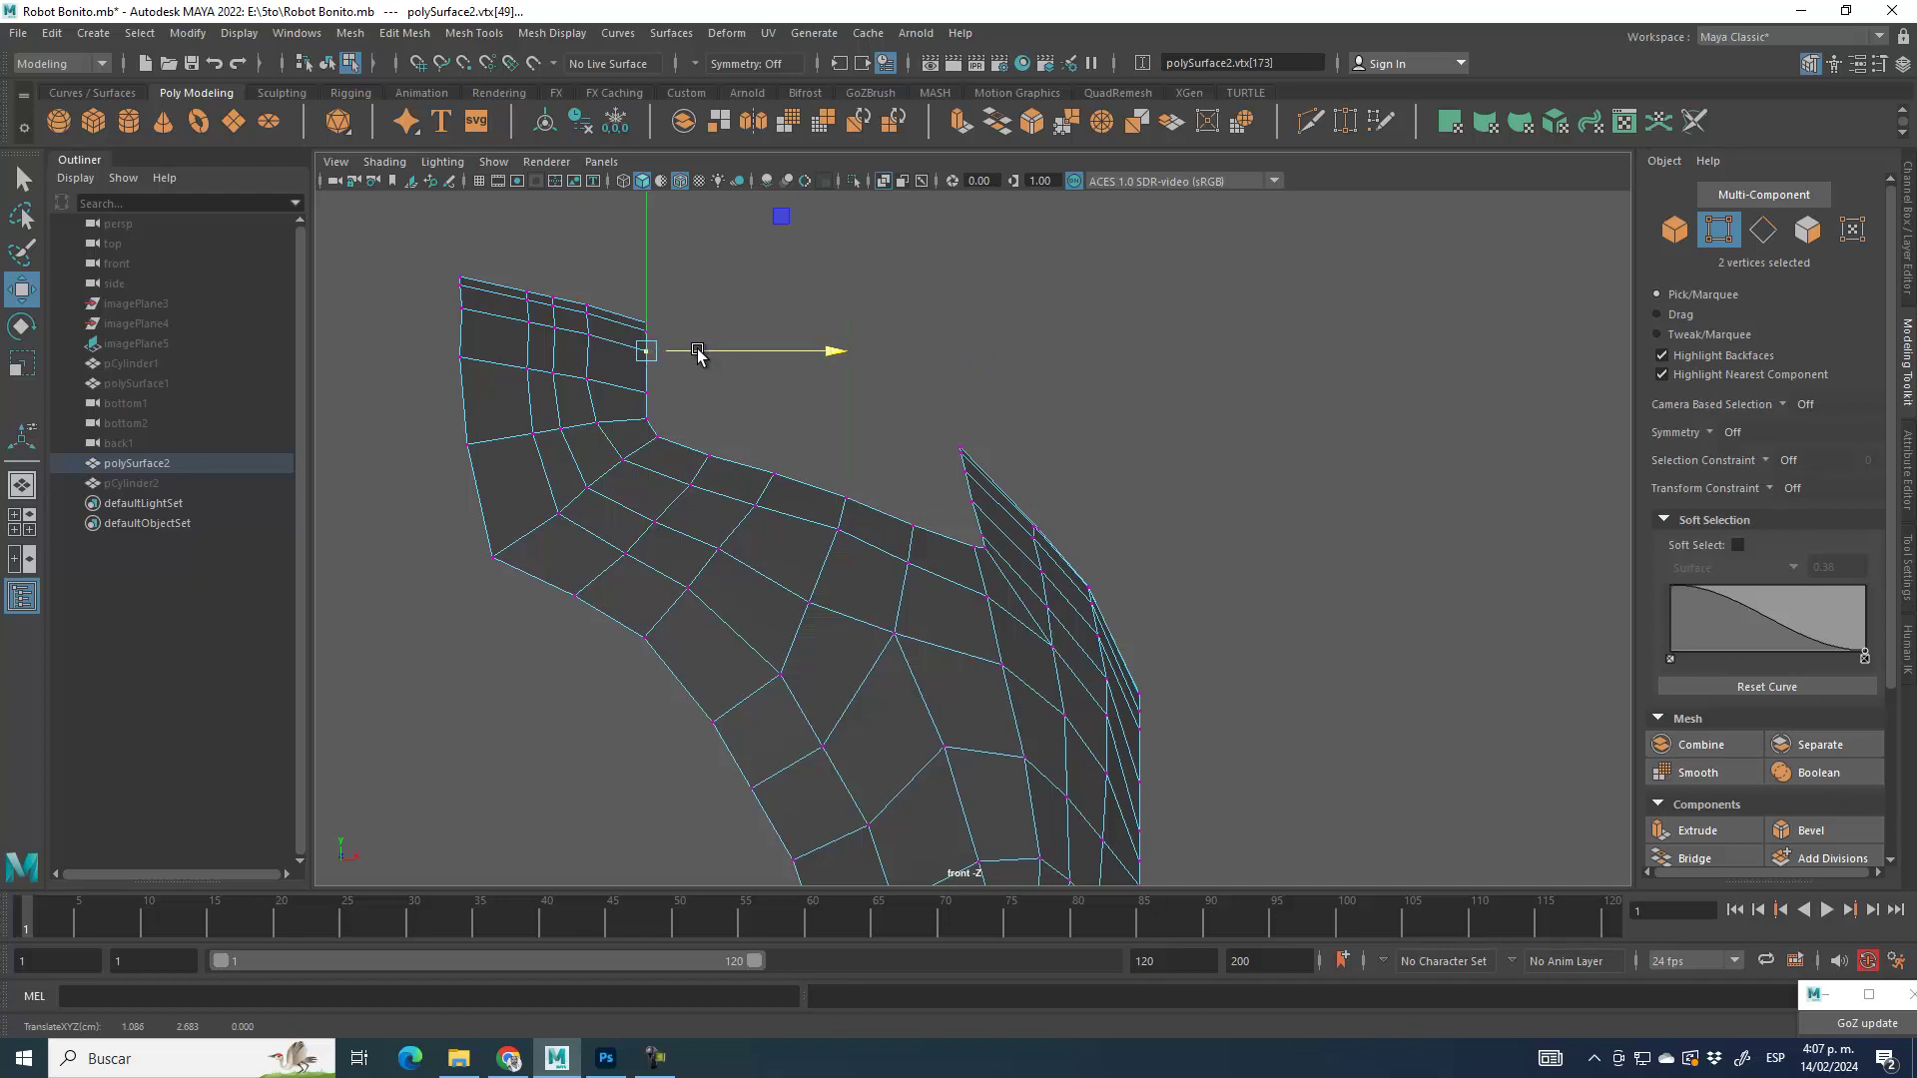
# Step: Scale the vertices along the top end's outer vertical edge flat along X
pyautogui.click(848, 428)
pyautogui.scroll(1, 902, 710)
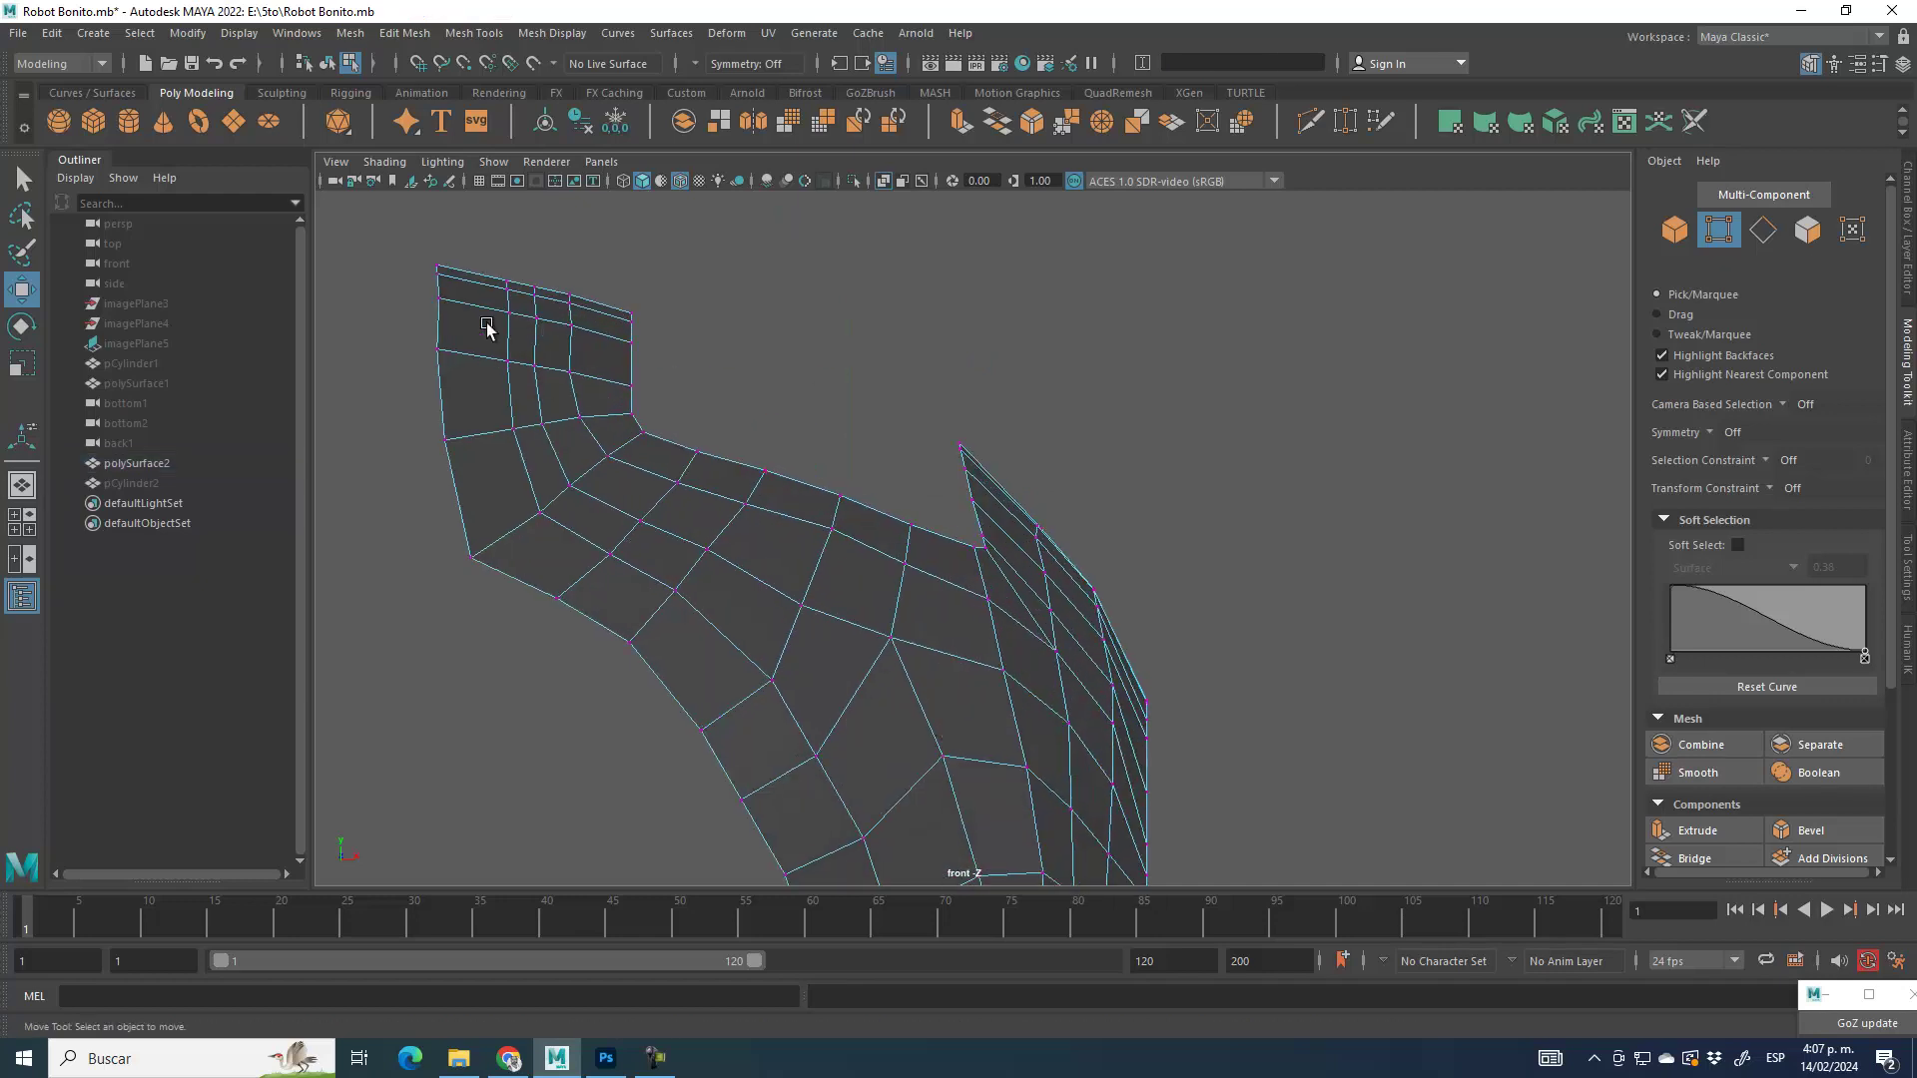
pyautogui.moveTo(420, 271); pyautogui.dragTo(458, 376)
pyautogui.press('r')
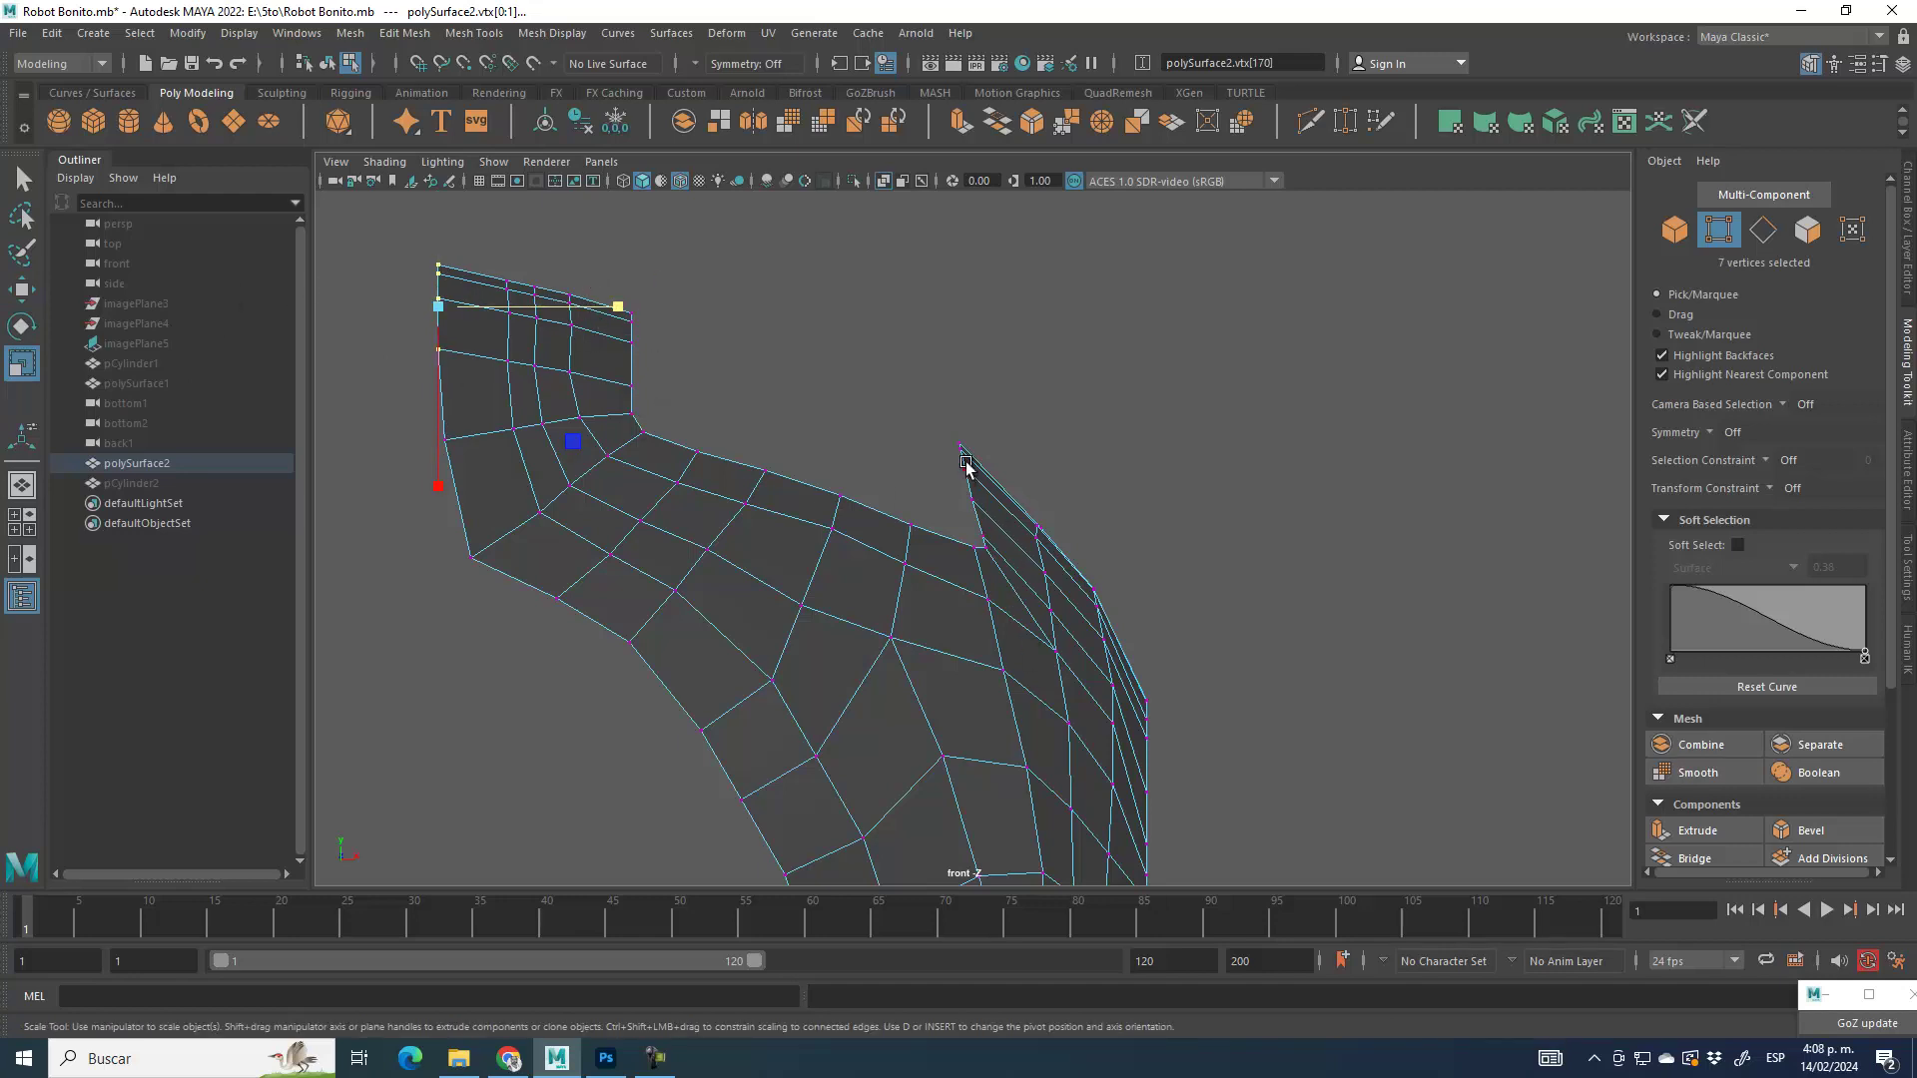
# Step: Scale the vertices along the pointed tip's short edge flat along X and shift the column toward the round opening
pyautogui.moveTo(1000, 516); pyautogui.dragTo(772, 434)
pyautogui.click(21, 290)
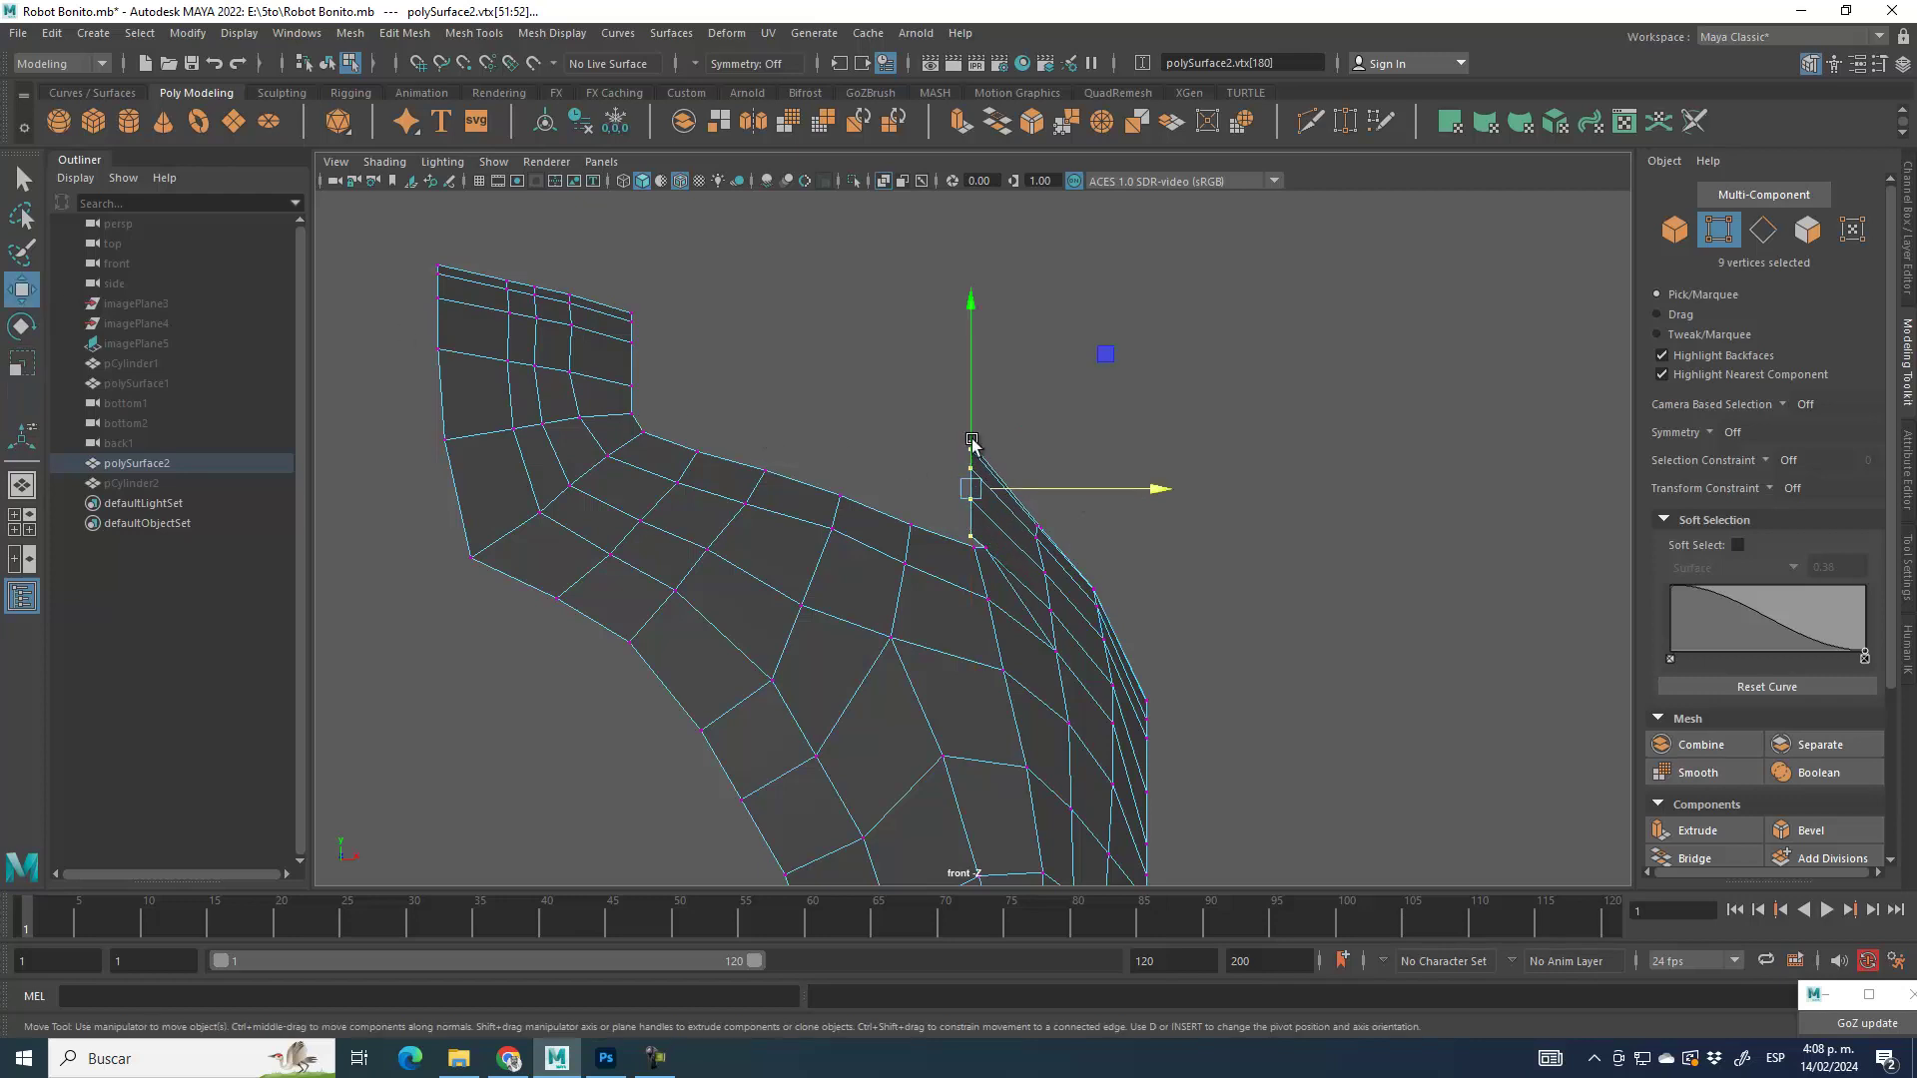
pyautogui.moveTo(1091, 496); pyautogui.dragTo(1065, 649)
pyautogui.click(1096, 376)
pyautogui.click(1130, 632)
pyautogui.click(1101, 528)
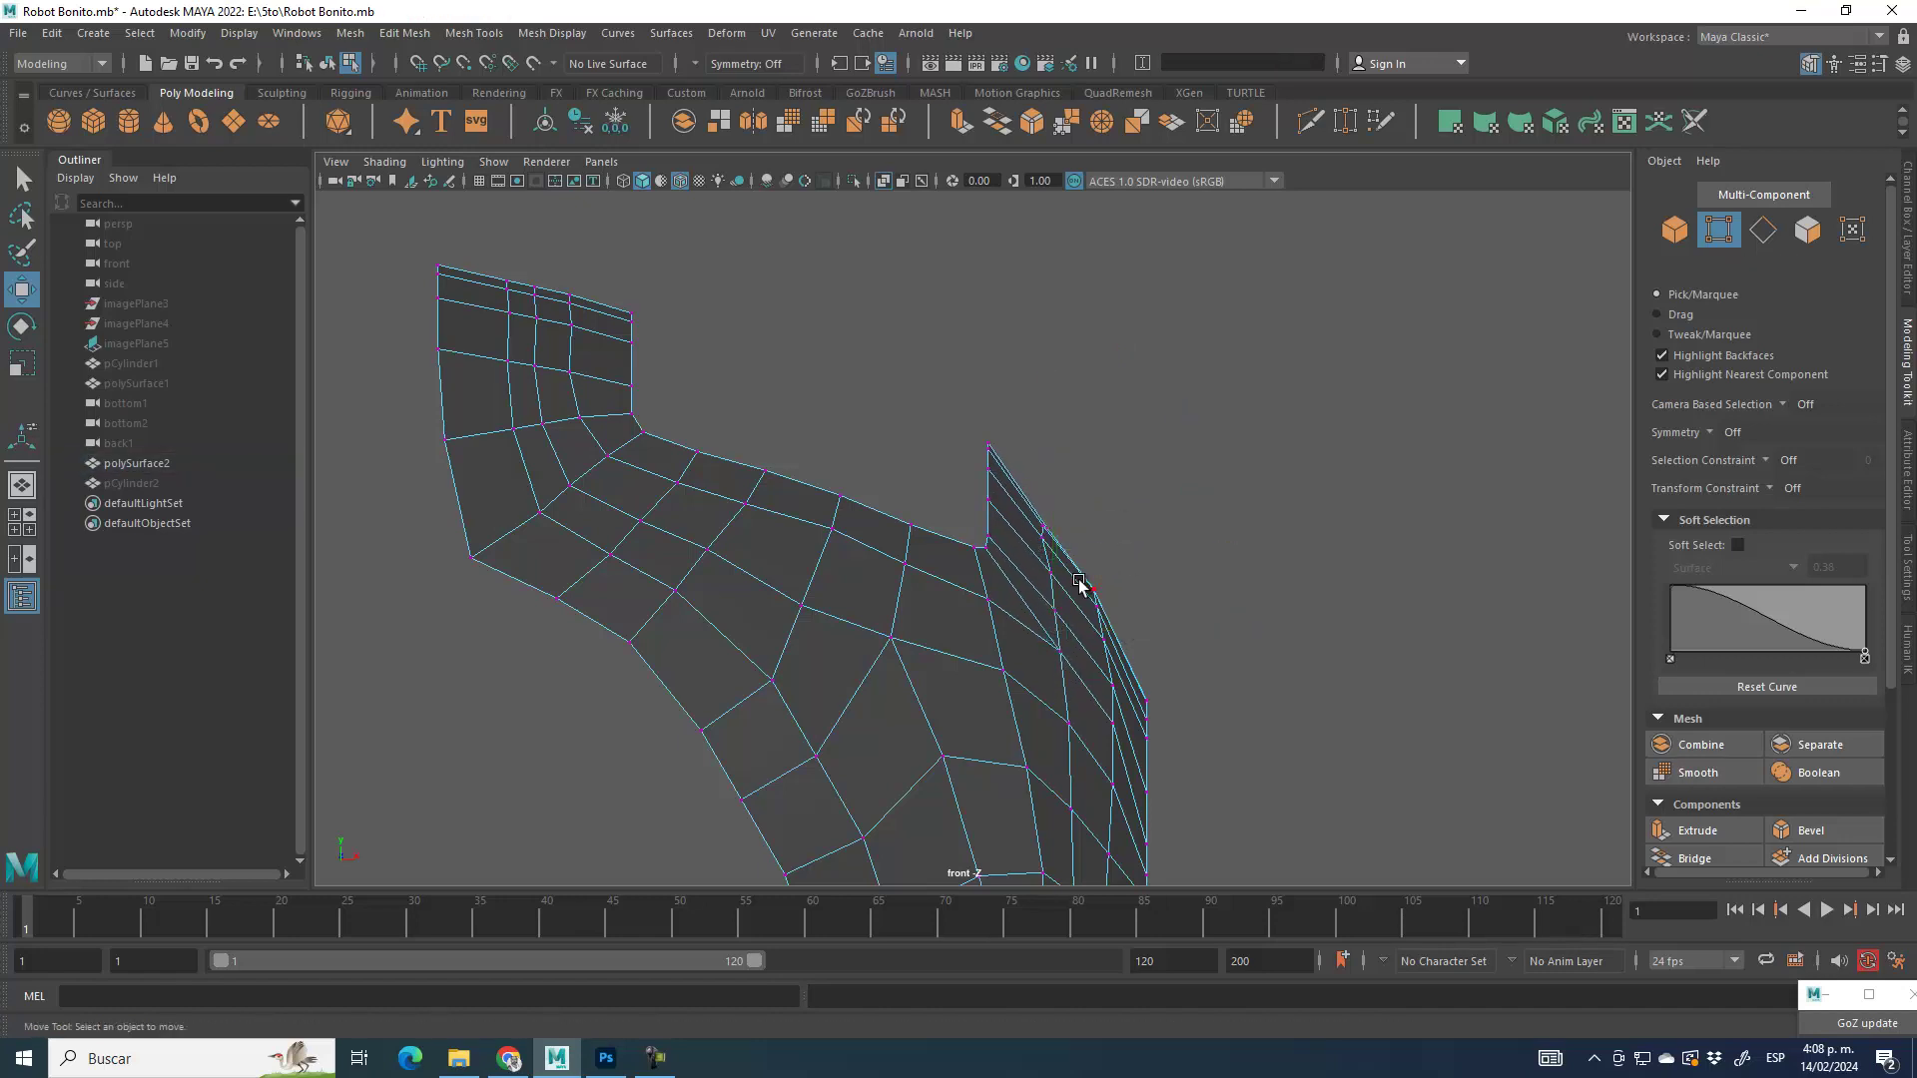
# Step: Nudge three vertex pairs in the column just beyond the pointed tip's short edge along X to smooth its curve
pyautogui.click(1035, 540)
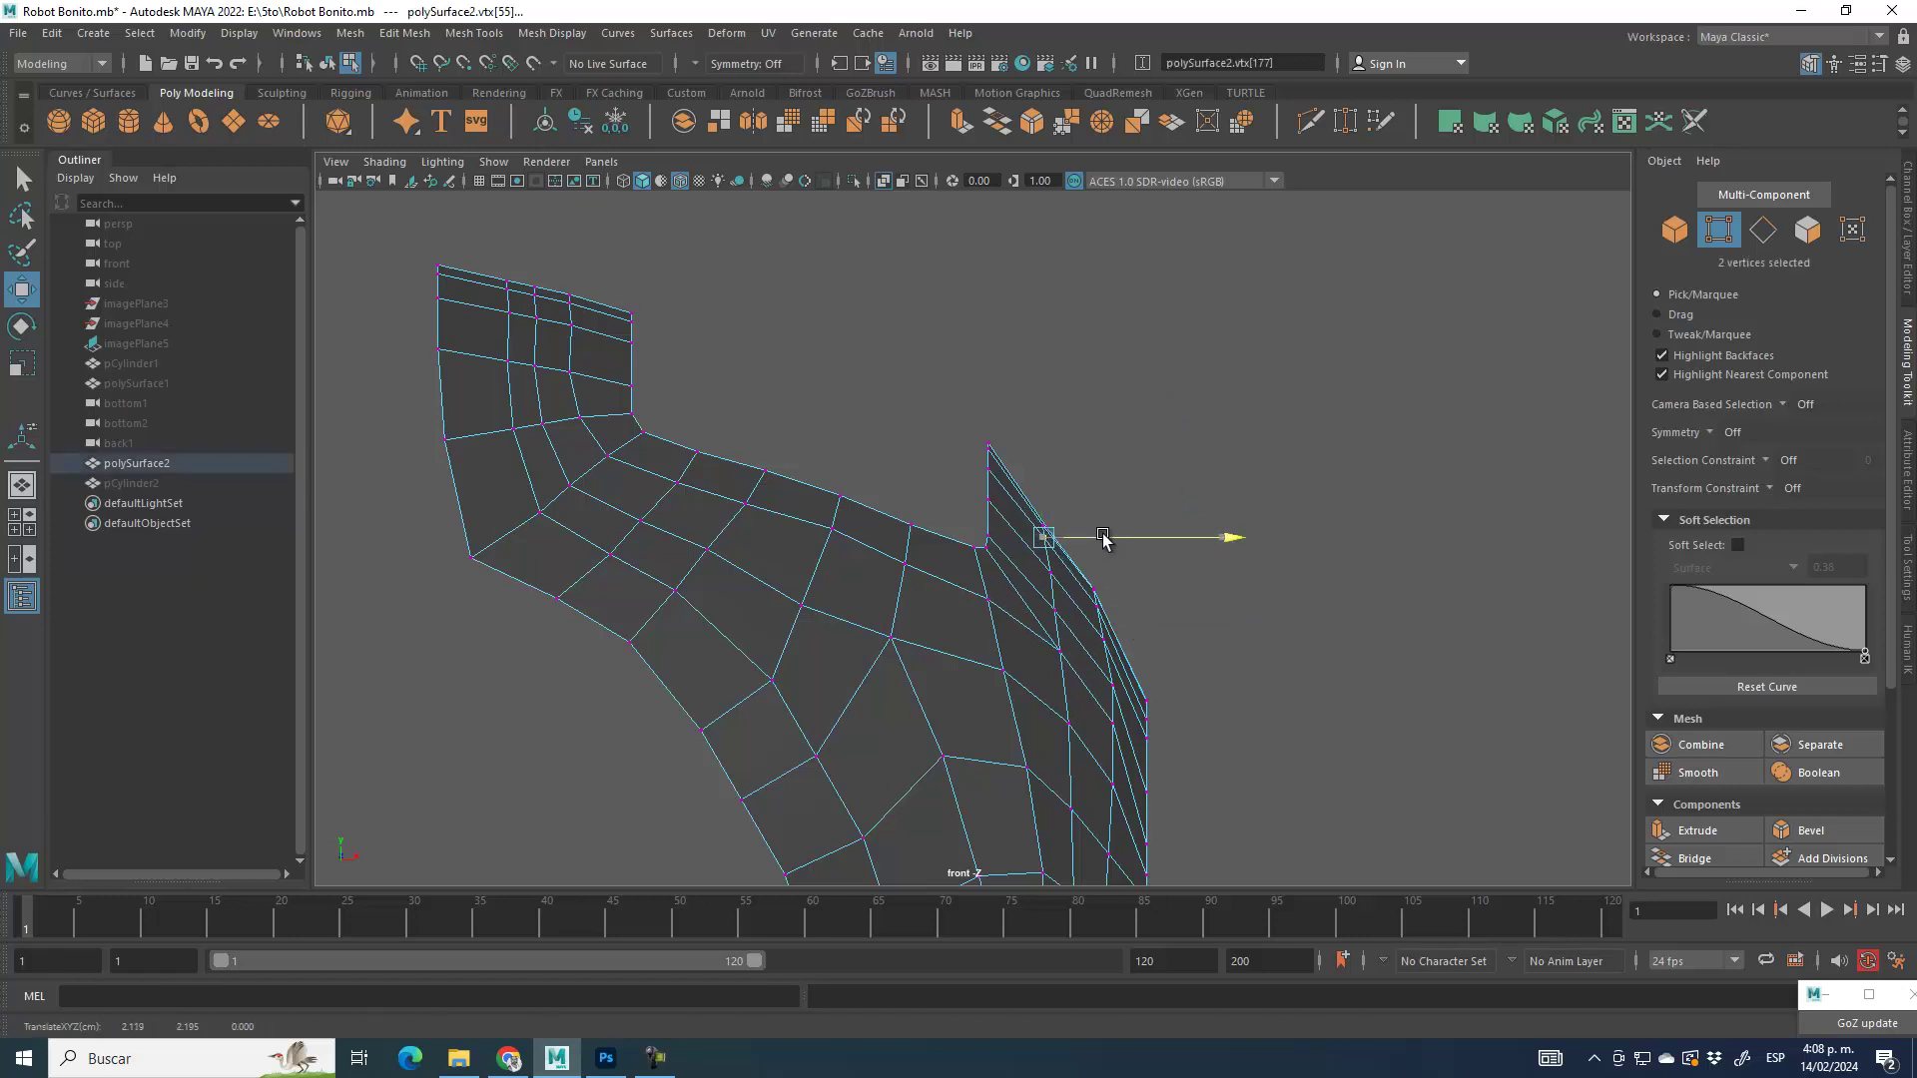
pyautogui.click(1055, 613)
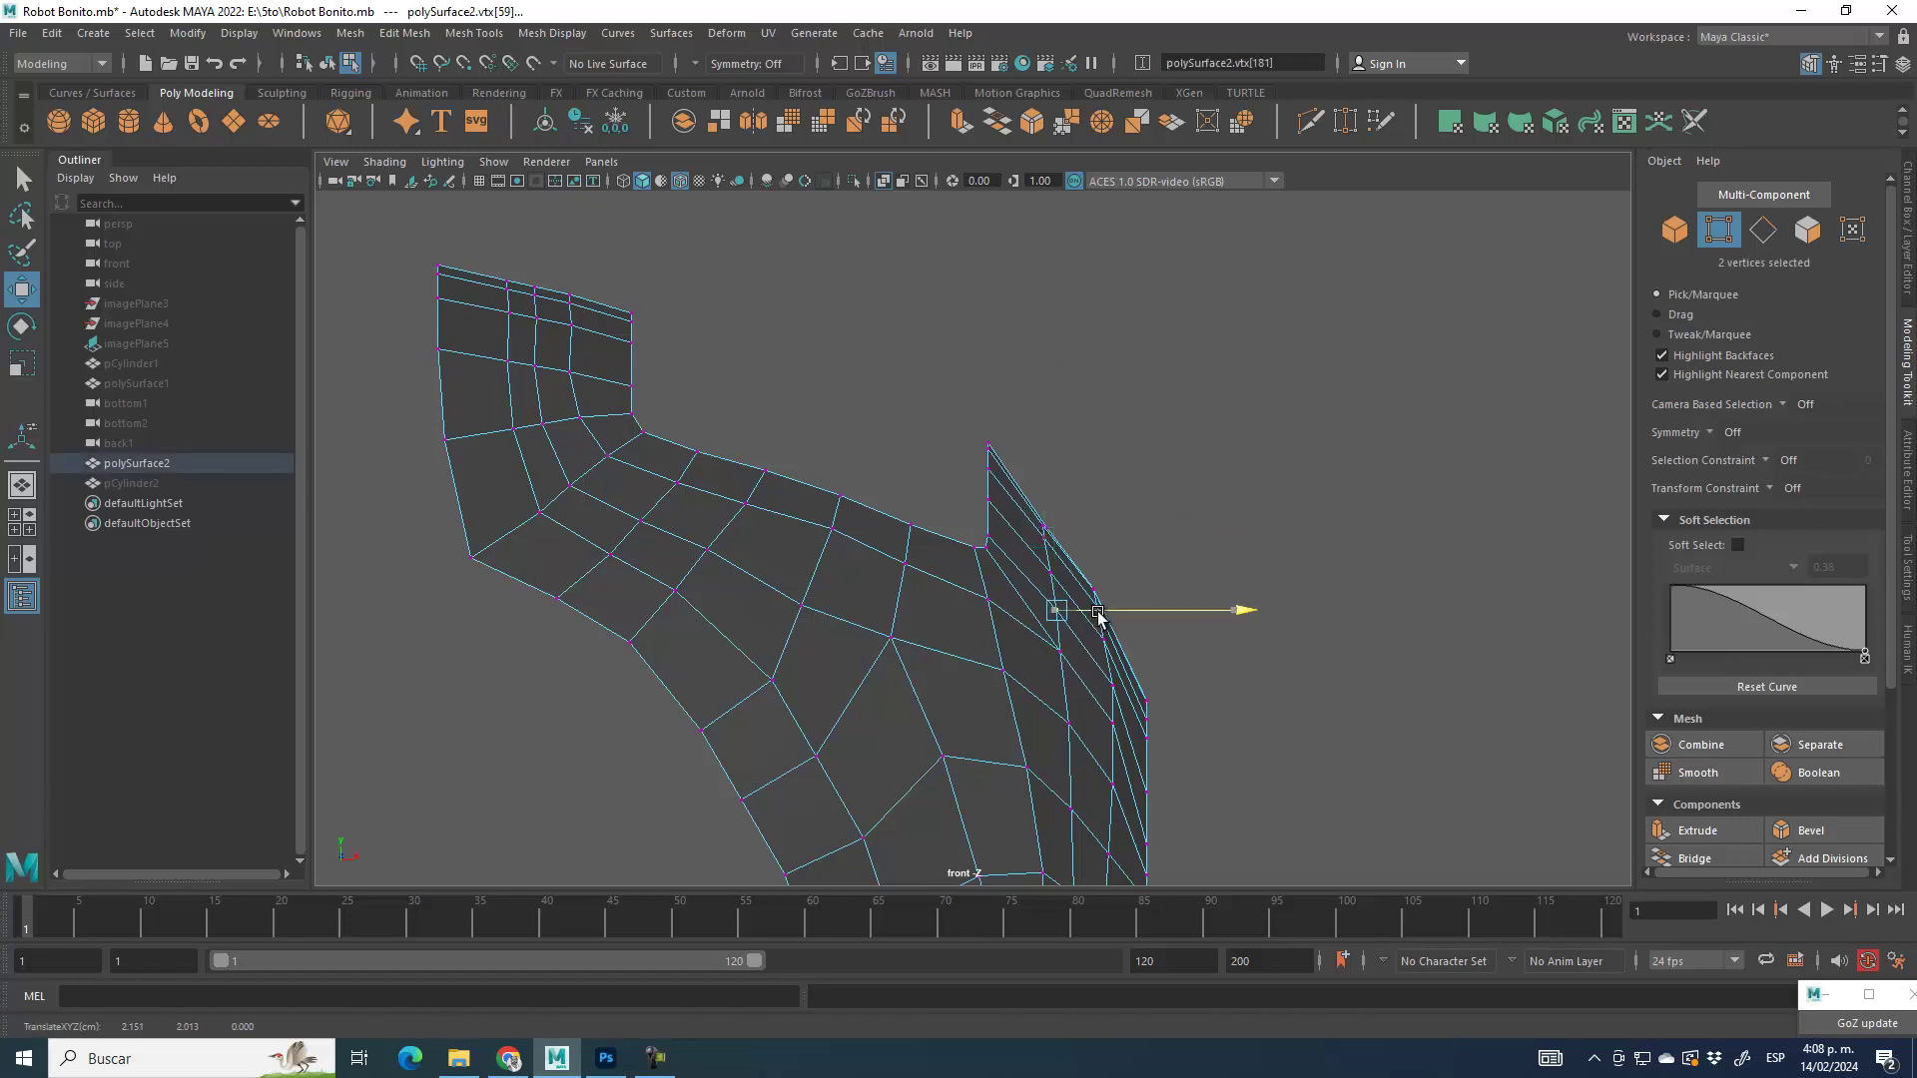
pyautogui.click(1054, 651)
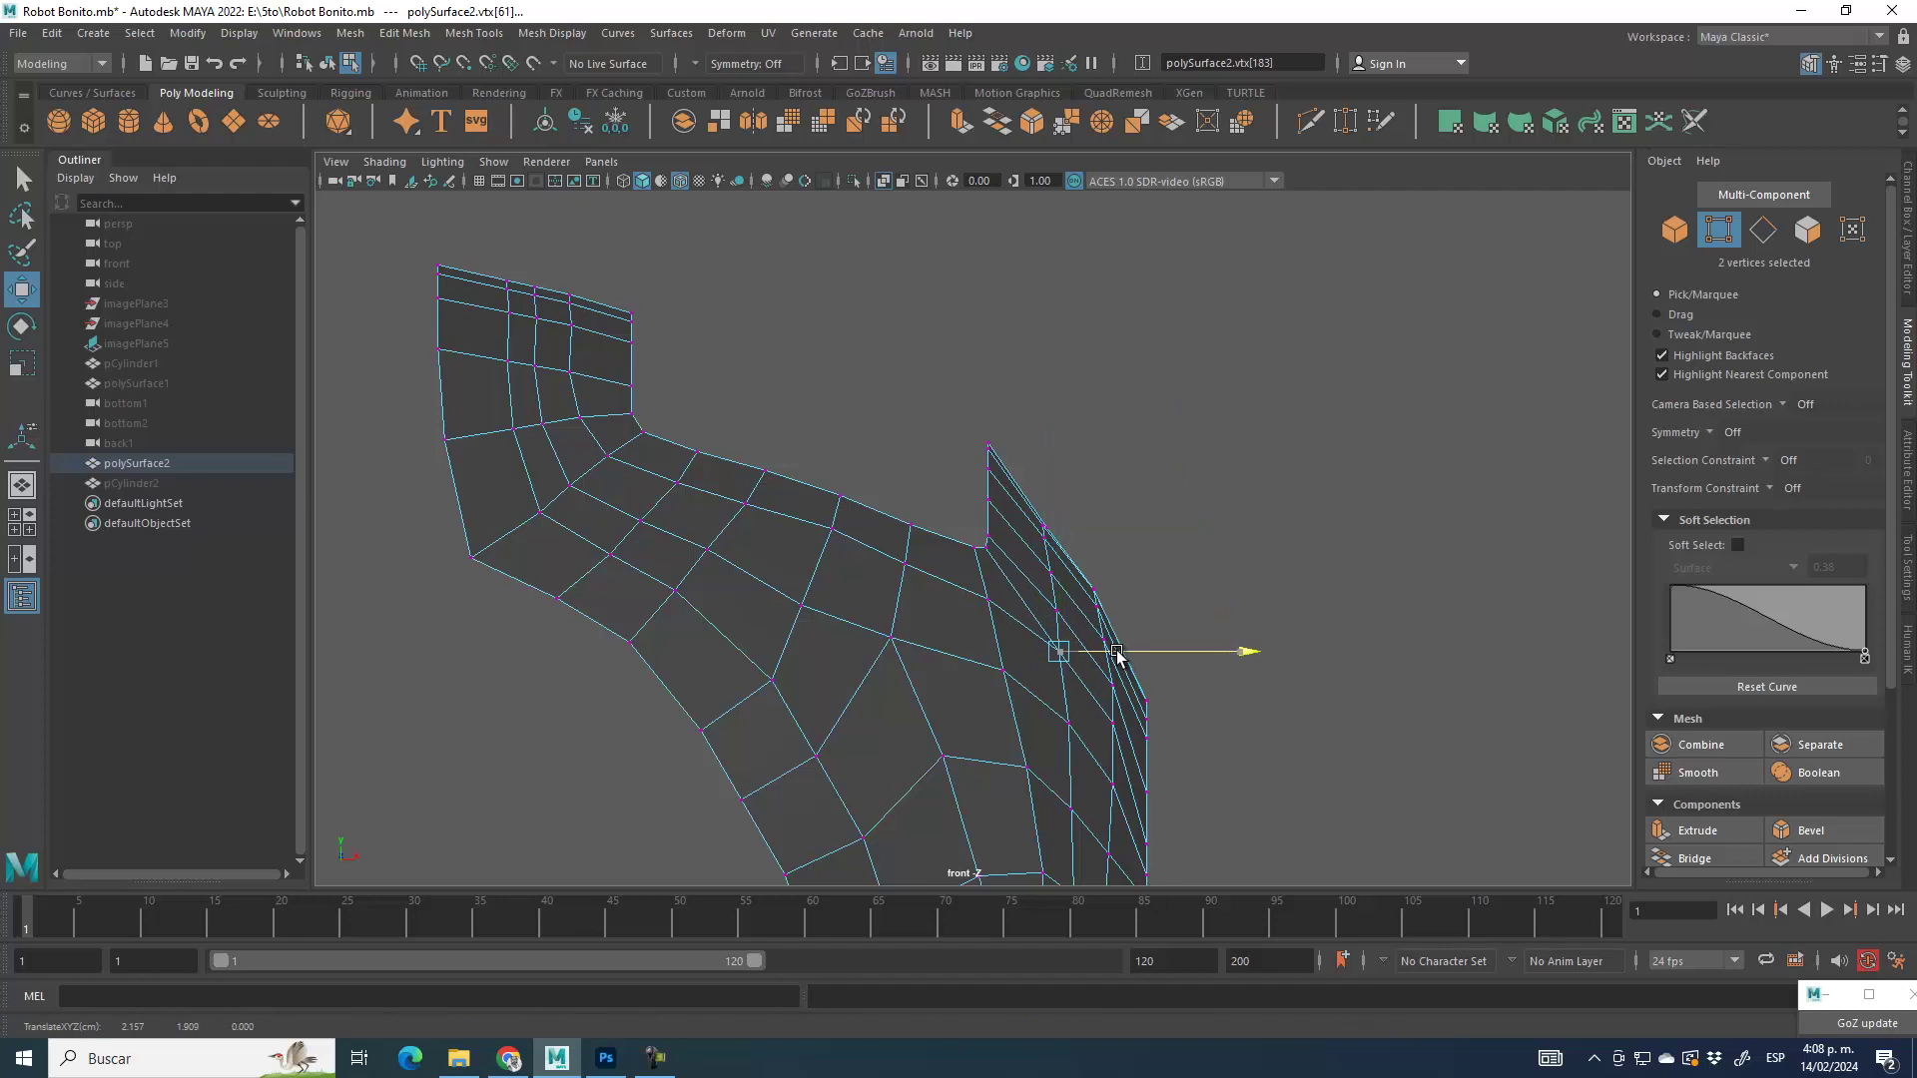
# Step: Nudge two vertex pairs in the column next to the round opening's border along X to straighten the column
pyautogui.click(1111, 685)
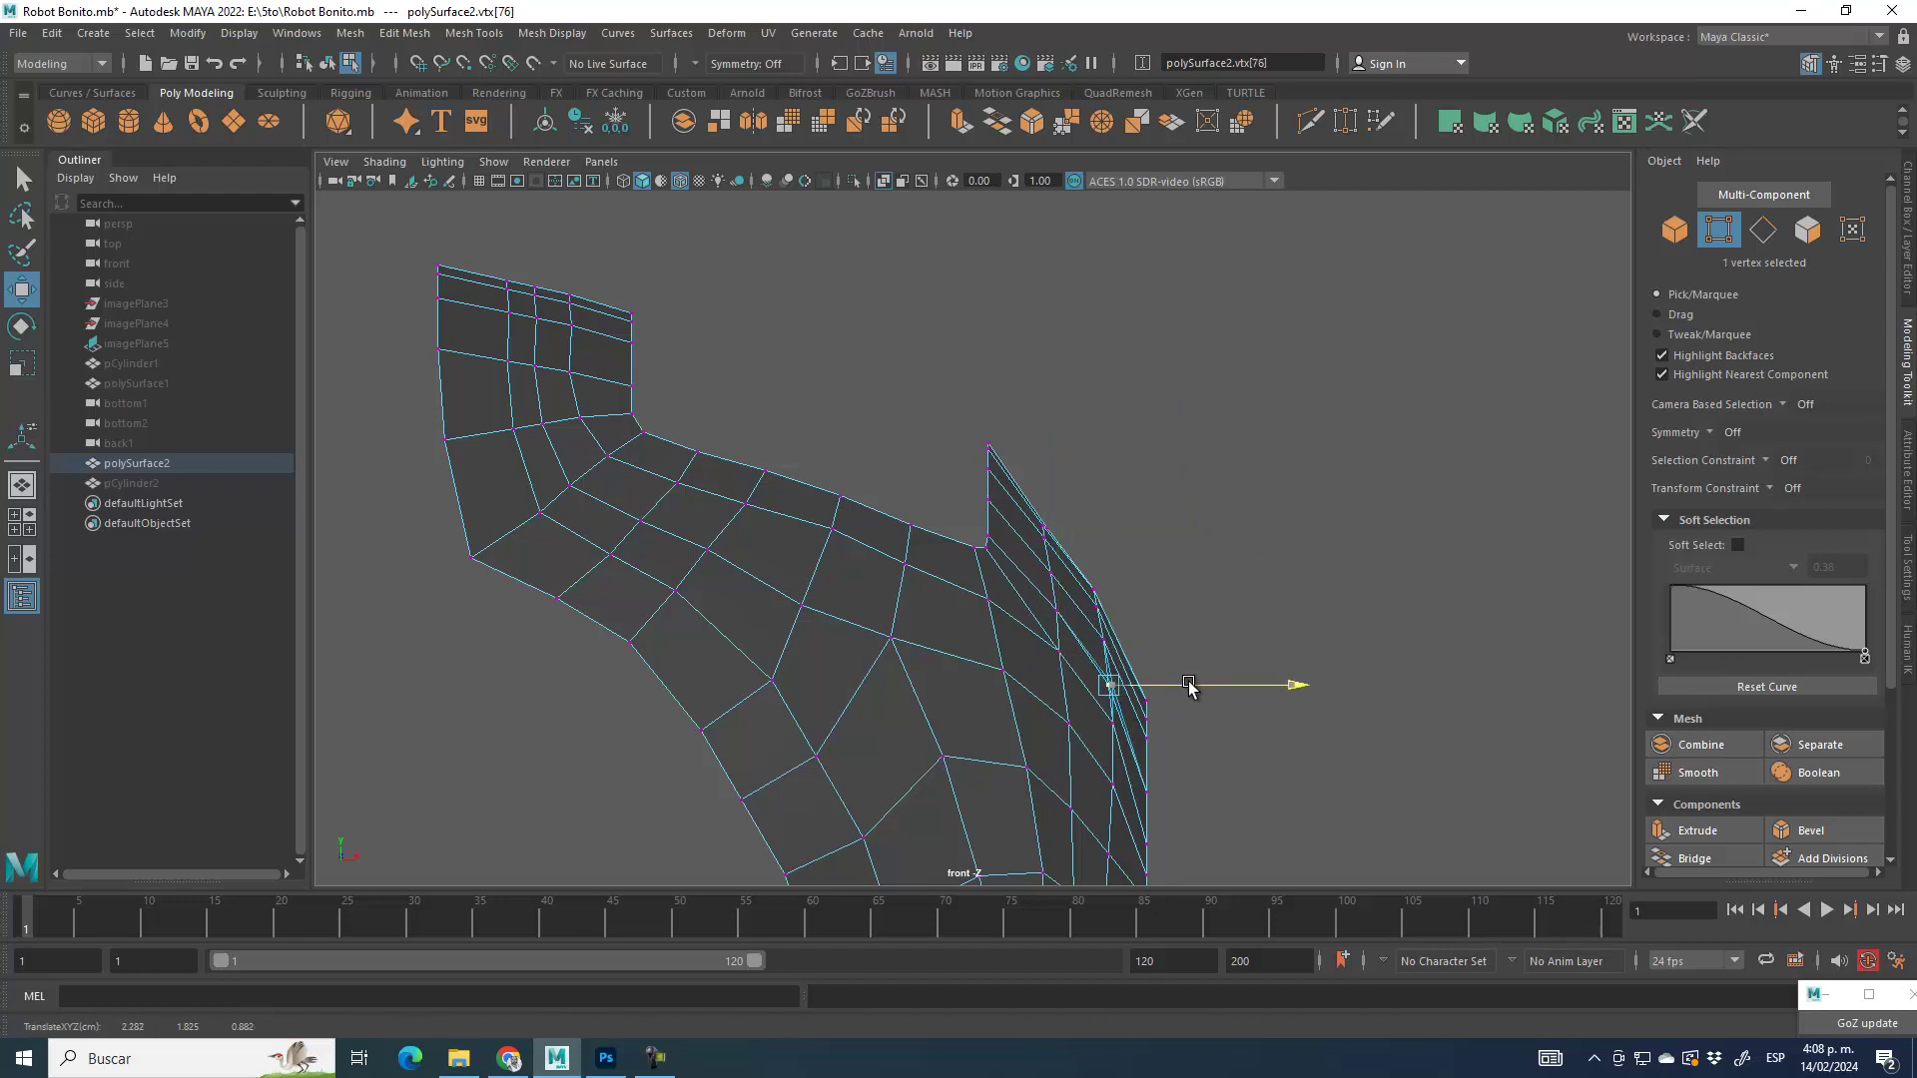
pyautogui.scroll(5, 1203, 624)
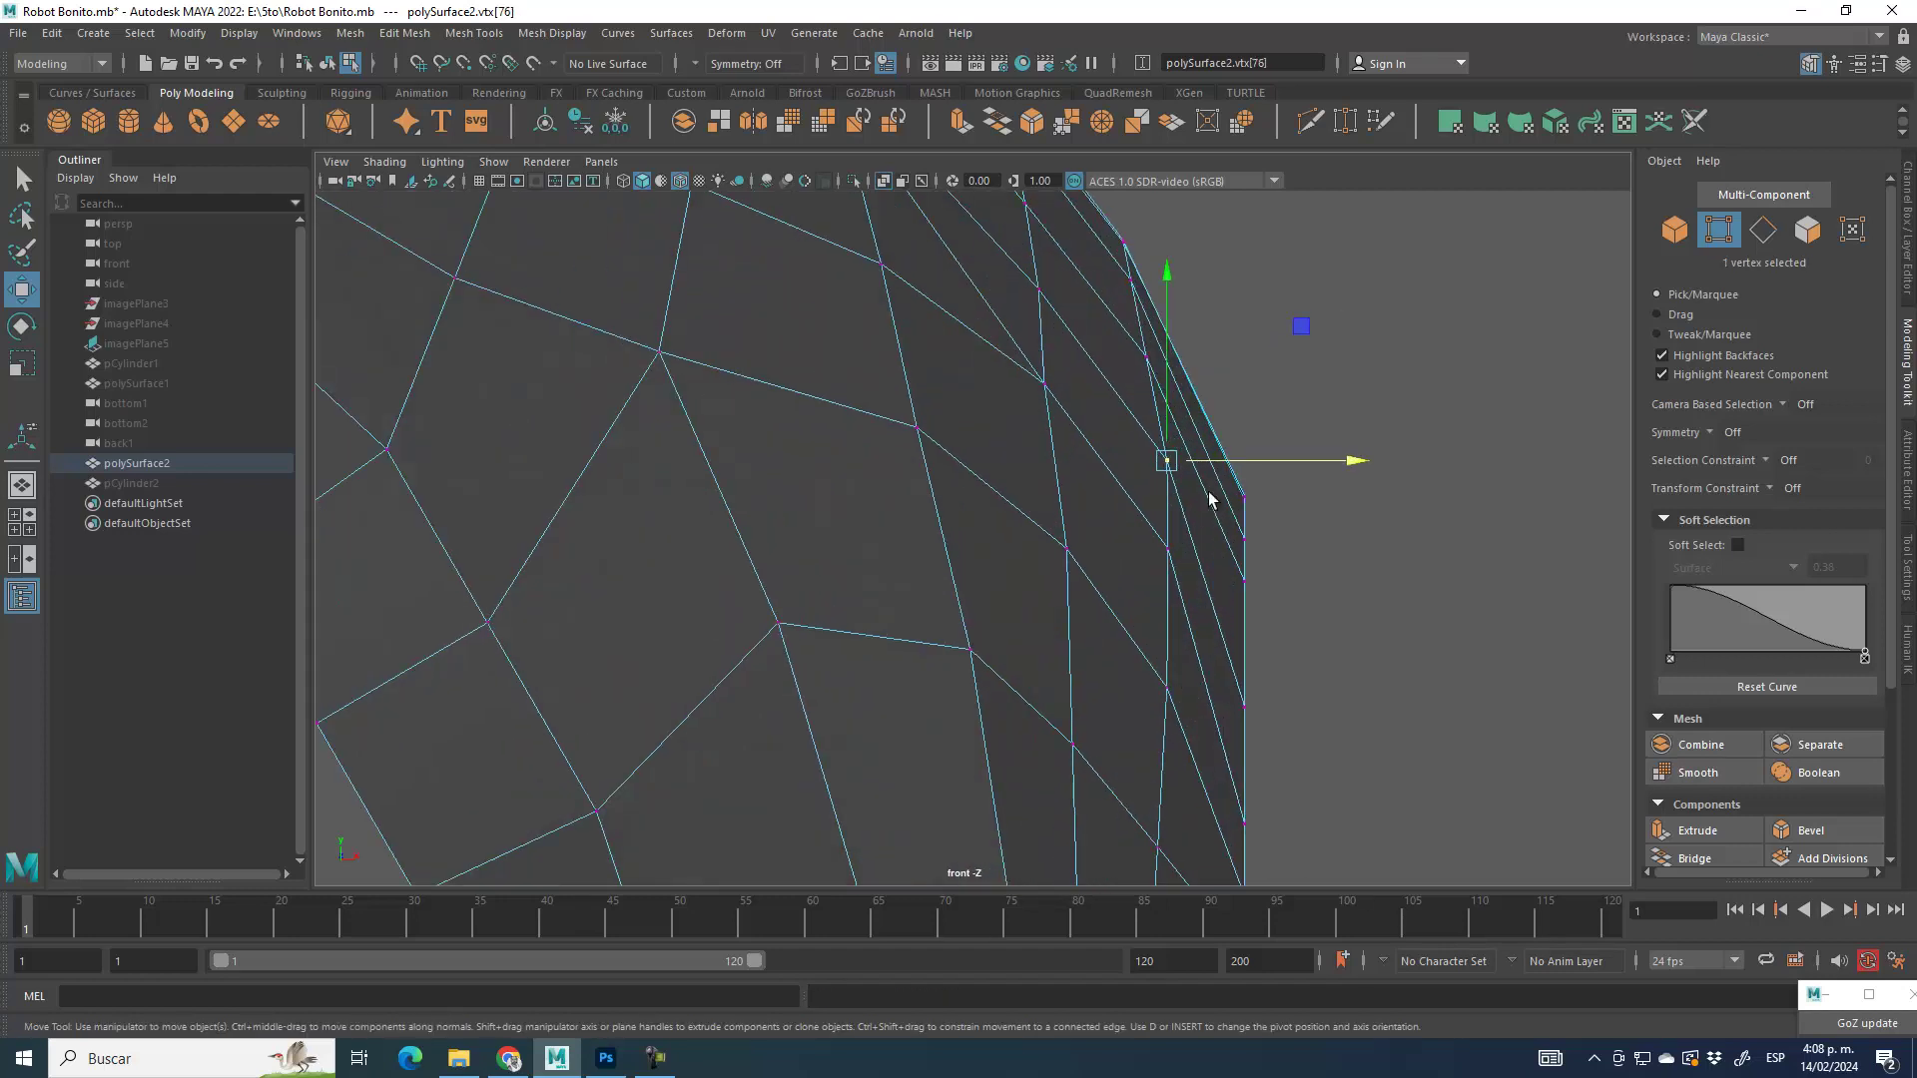
pyautogui.moveTo(1236, 461); pyautogui.dragTo(1230, 463)
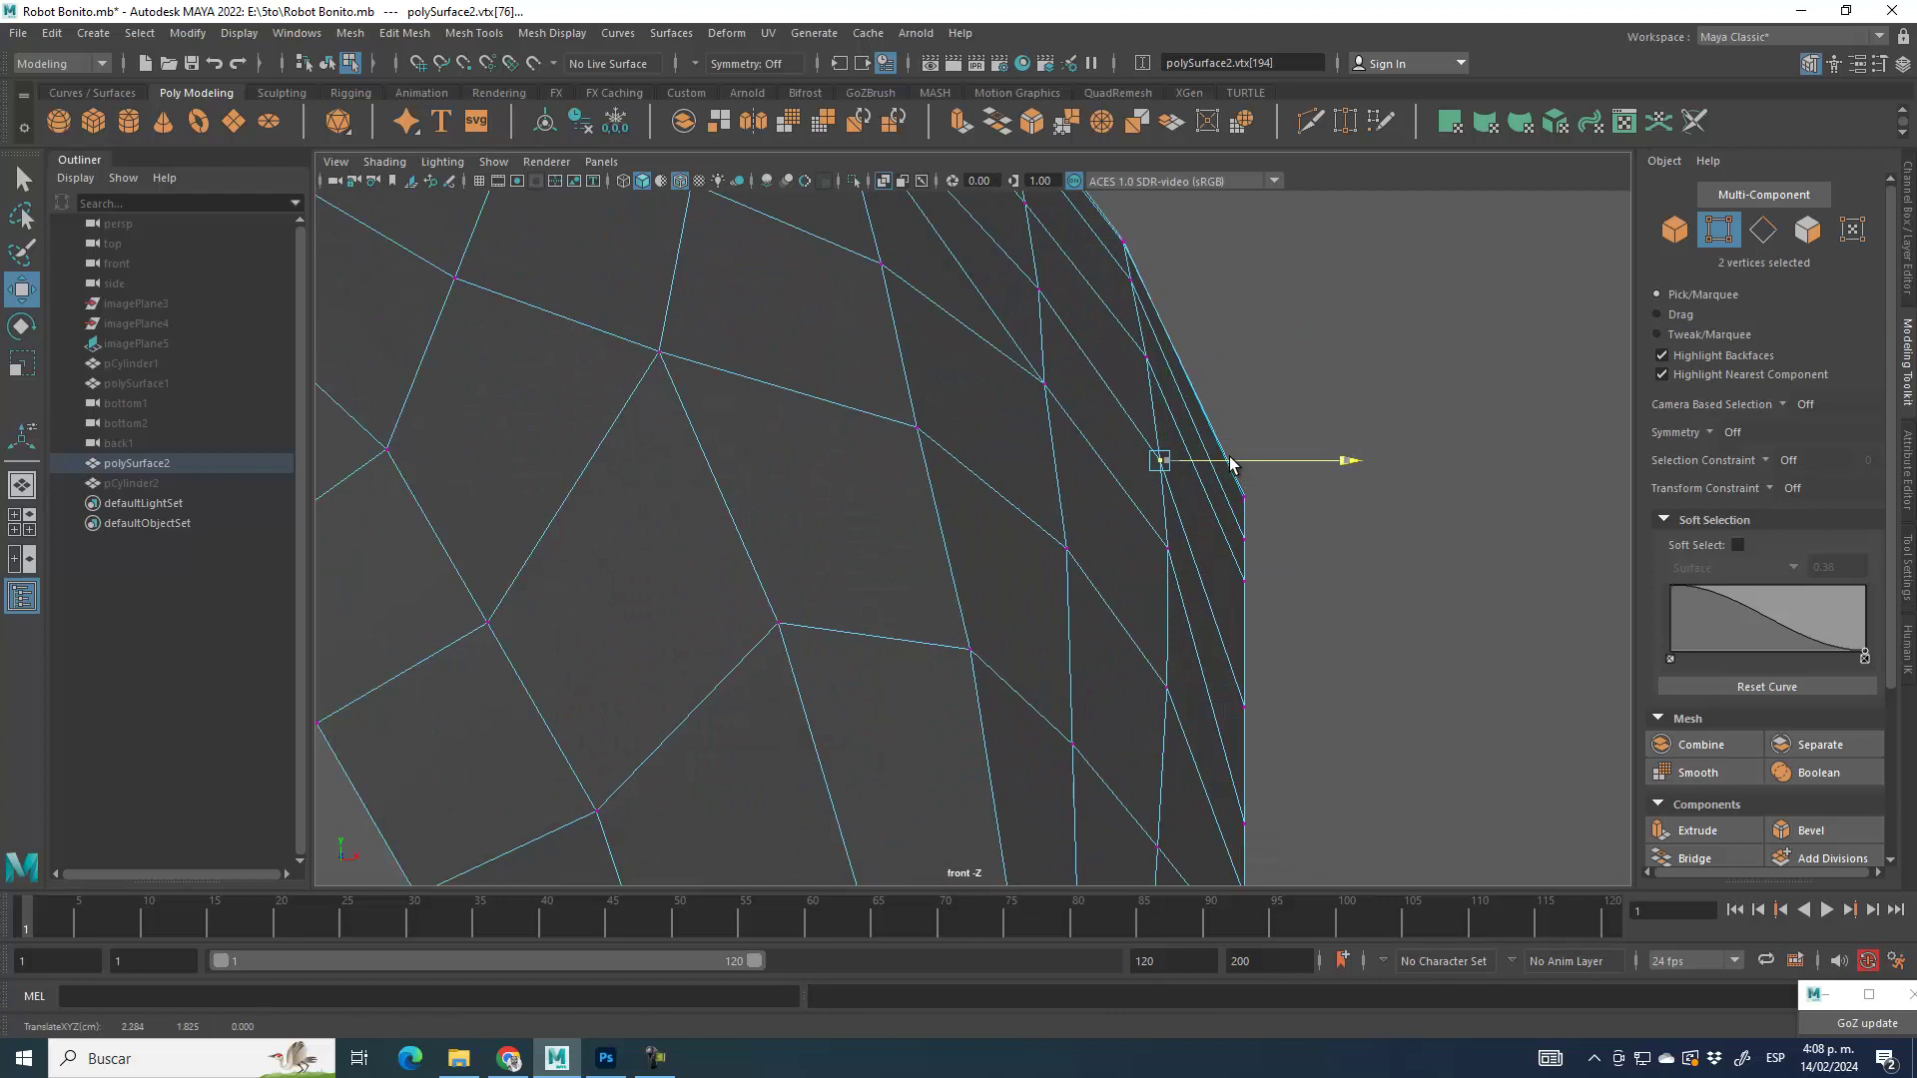
pyautogui.click(1167, 548)
pyautogui.moveTo(1220, 548); pyautogui.dragTo(1218, 544)
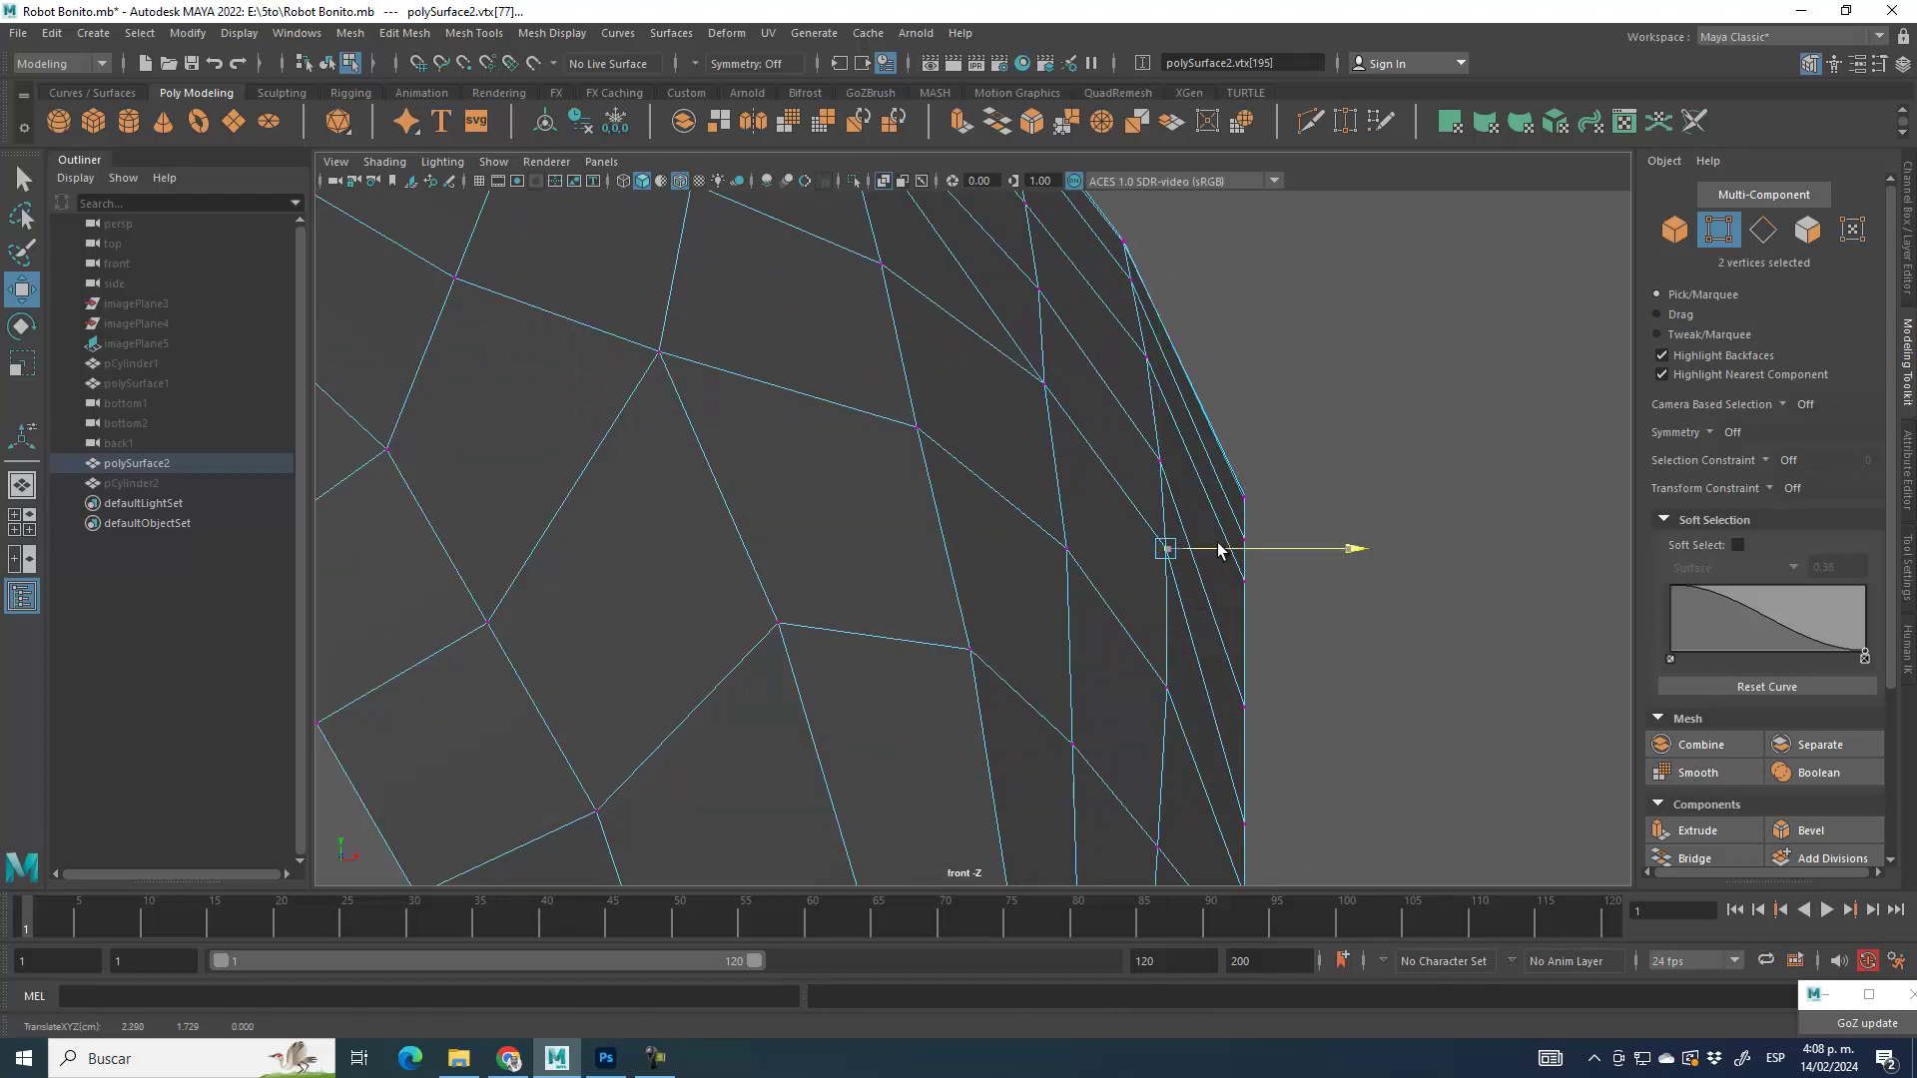
# Step: Return to object mode and examine the mesh's edge flow in the front and perspective views
pyautogui.scroll(-8, 965, 567)
pyautogui.press('F8')
pyautogui.scroll(5, 964, 571)
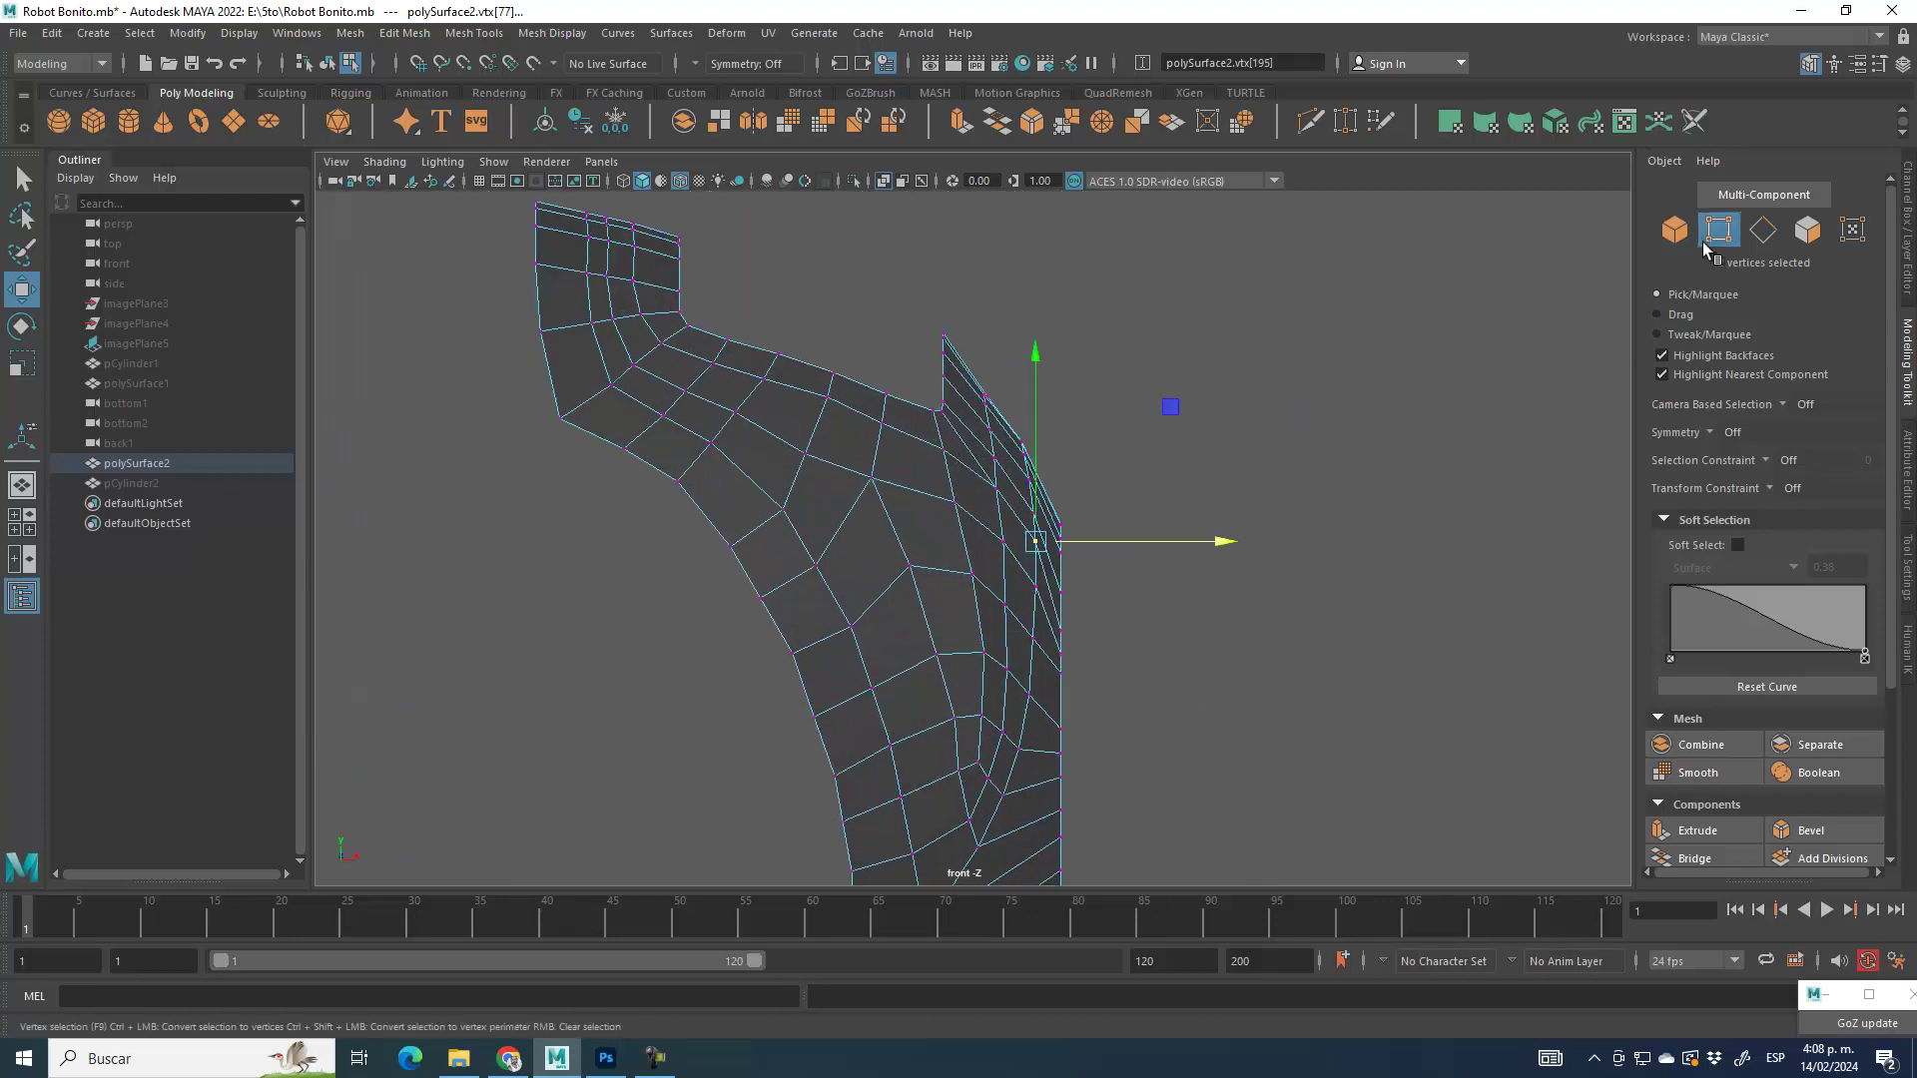
pyautogui.keyDown('alt'); pyautogui.moveTo(1110, 717); pyautogui.dragTo(1132, 555, button='middle'); pyautogui.keyUp('alt')
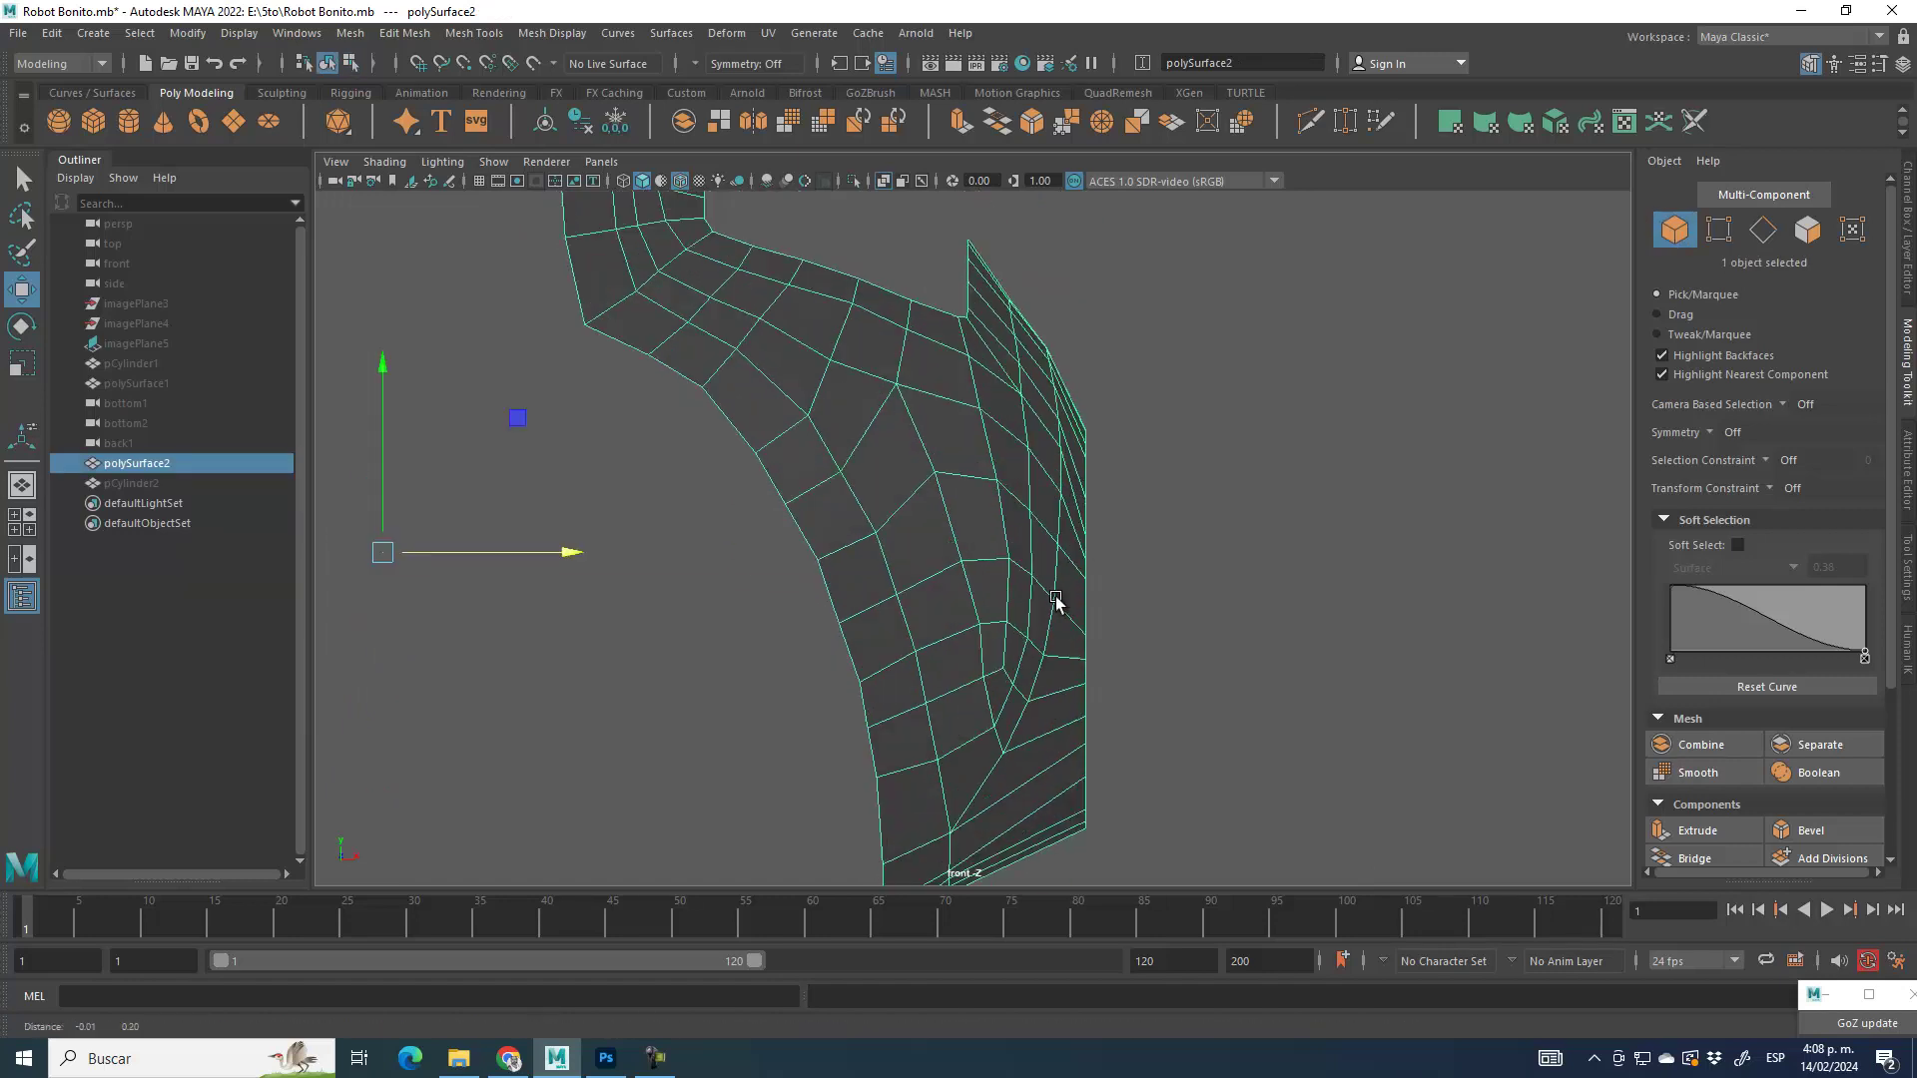
pyautogui.press('space')
pyautogui.press('space')
pyautogui.keyDown('alt'); pyautogui.moveTo(996, 427); pyautogui.dragTo(999, 542); pyautogui.keyUp('alt')
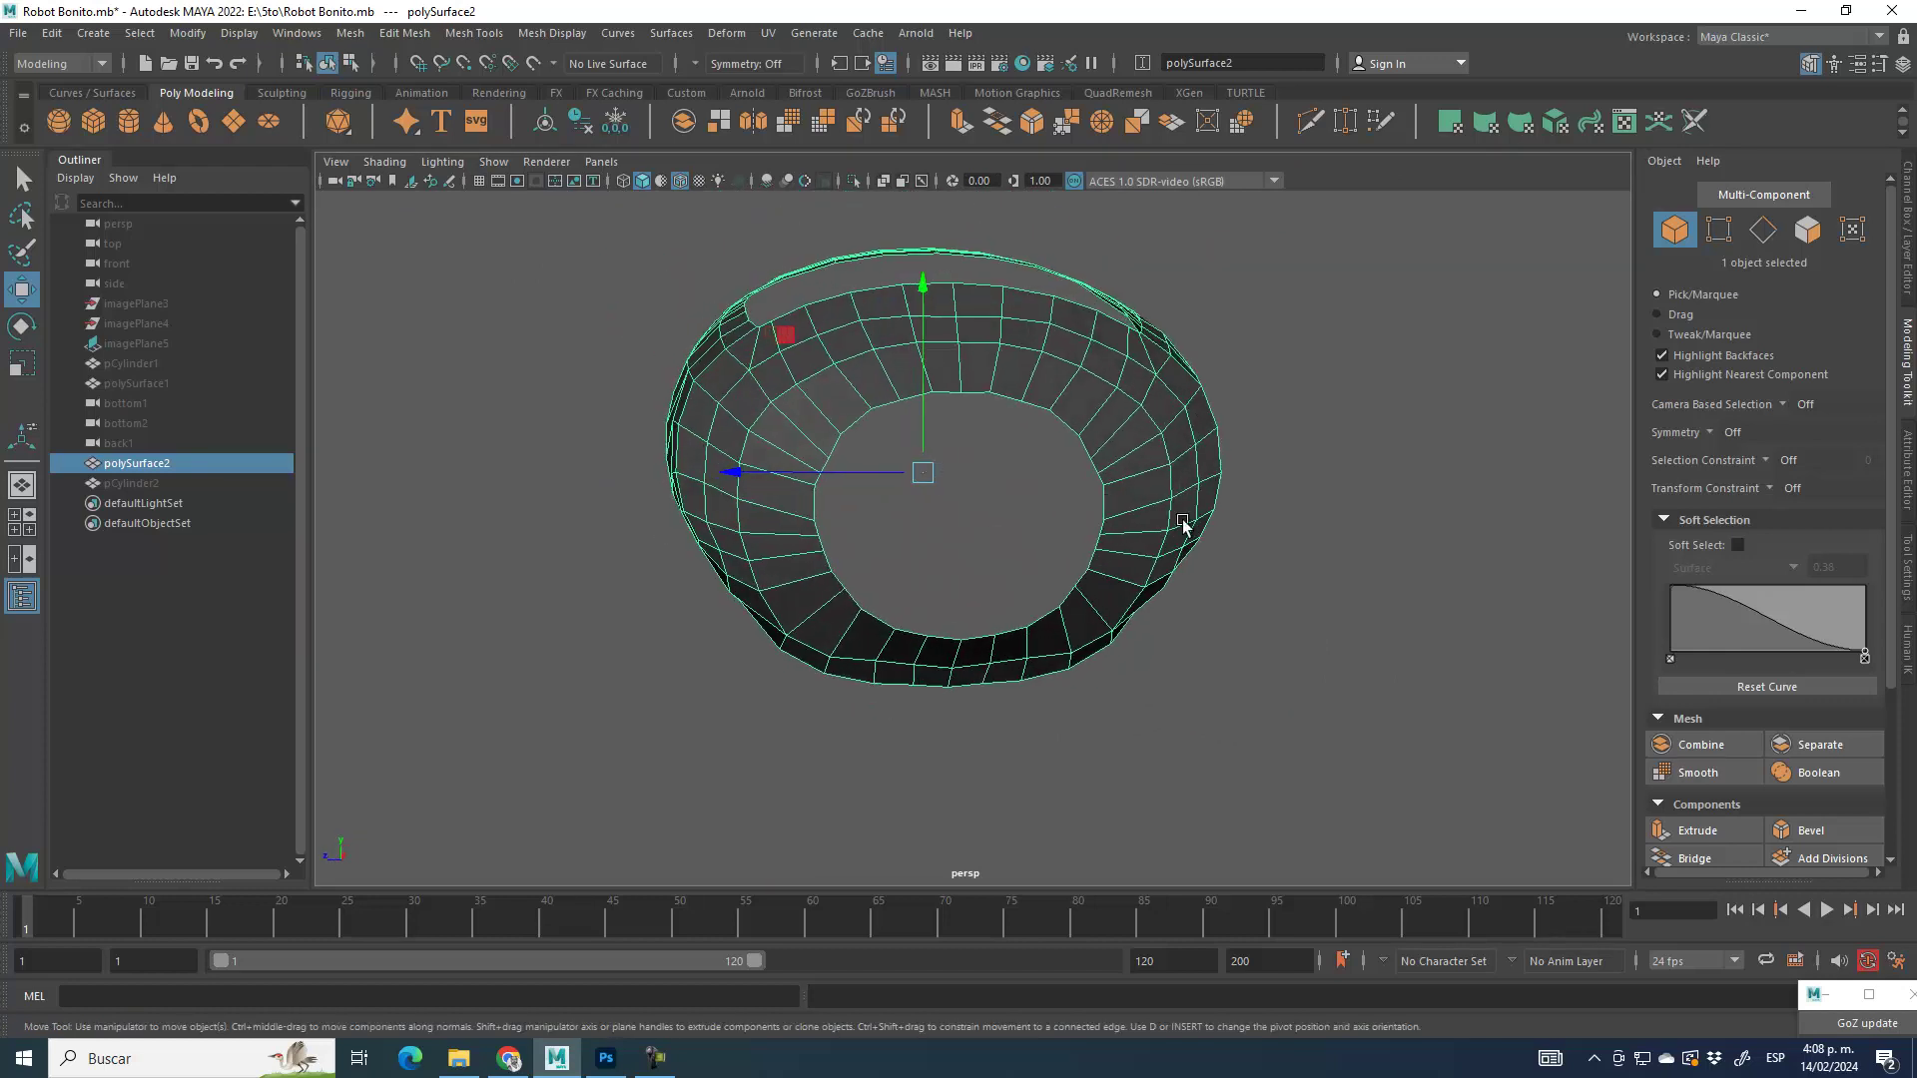
# Step: Select the round opening's border edge loop in the perspective view, adjust it with the Scale tool, and return to object mode
pyautogui.click(1762, 230)
pyautogui.doubleClick(1022, 397)
pyautogui.keyDown('alt'); pyautogui.moveTo(878, 555); pyautogui.dragTo(933, 479); pyautogui.keyUp('alt')
pyautogui.press('r')
pyautogui.click(22, 296)
pyautogui.keyDown('alt'); pyautogui.moveTo(1038, 555); pyautogui.dragTo(1220, 670); pyautogui.keyUp('alt')
pyautogui.press('F8')
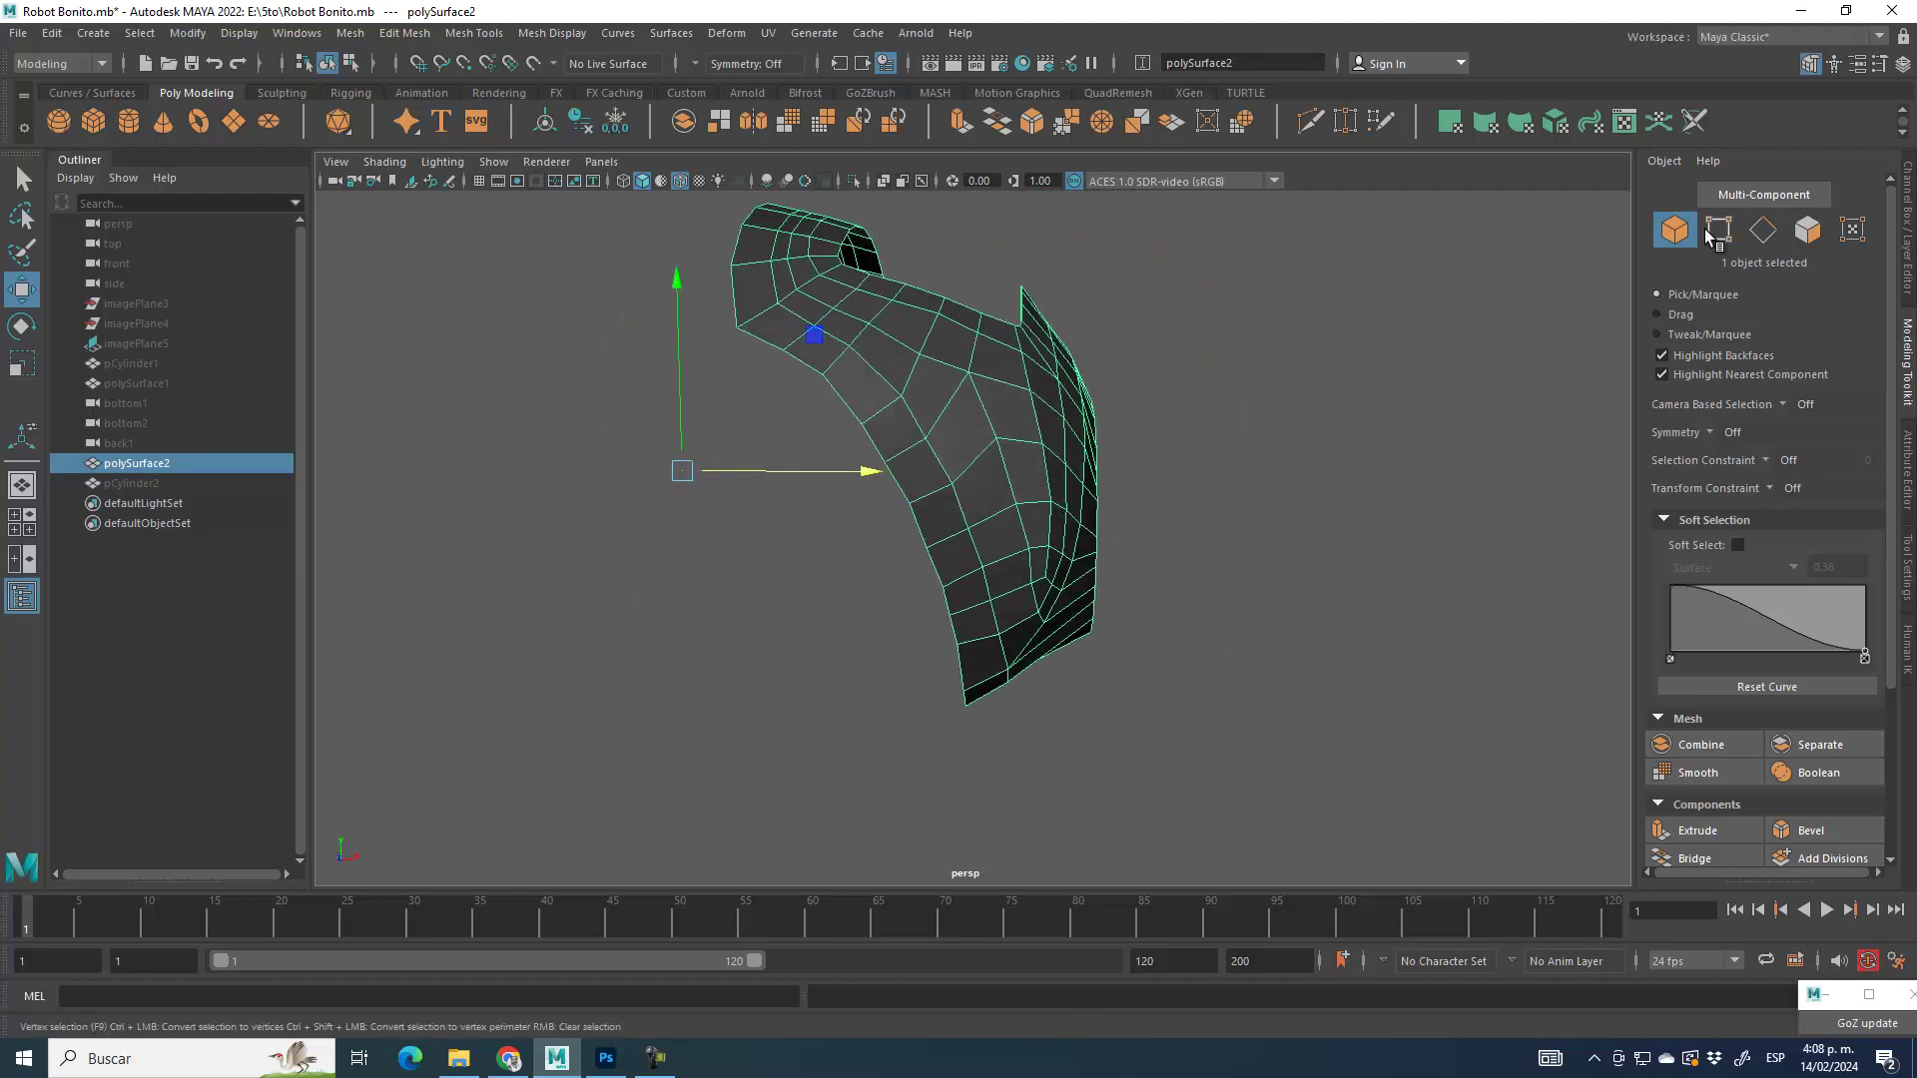
# Step: Show the last hidden objects again and hide the large body cylinder pCylinder1
pyautogui.hotkey('ctrl', 'shift', 'h')
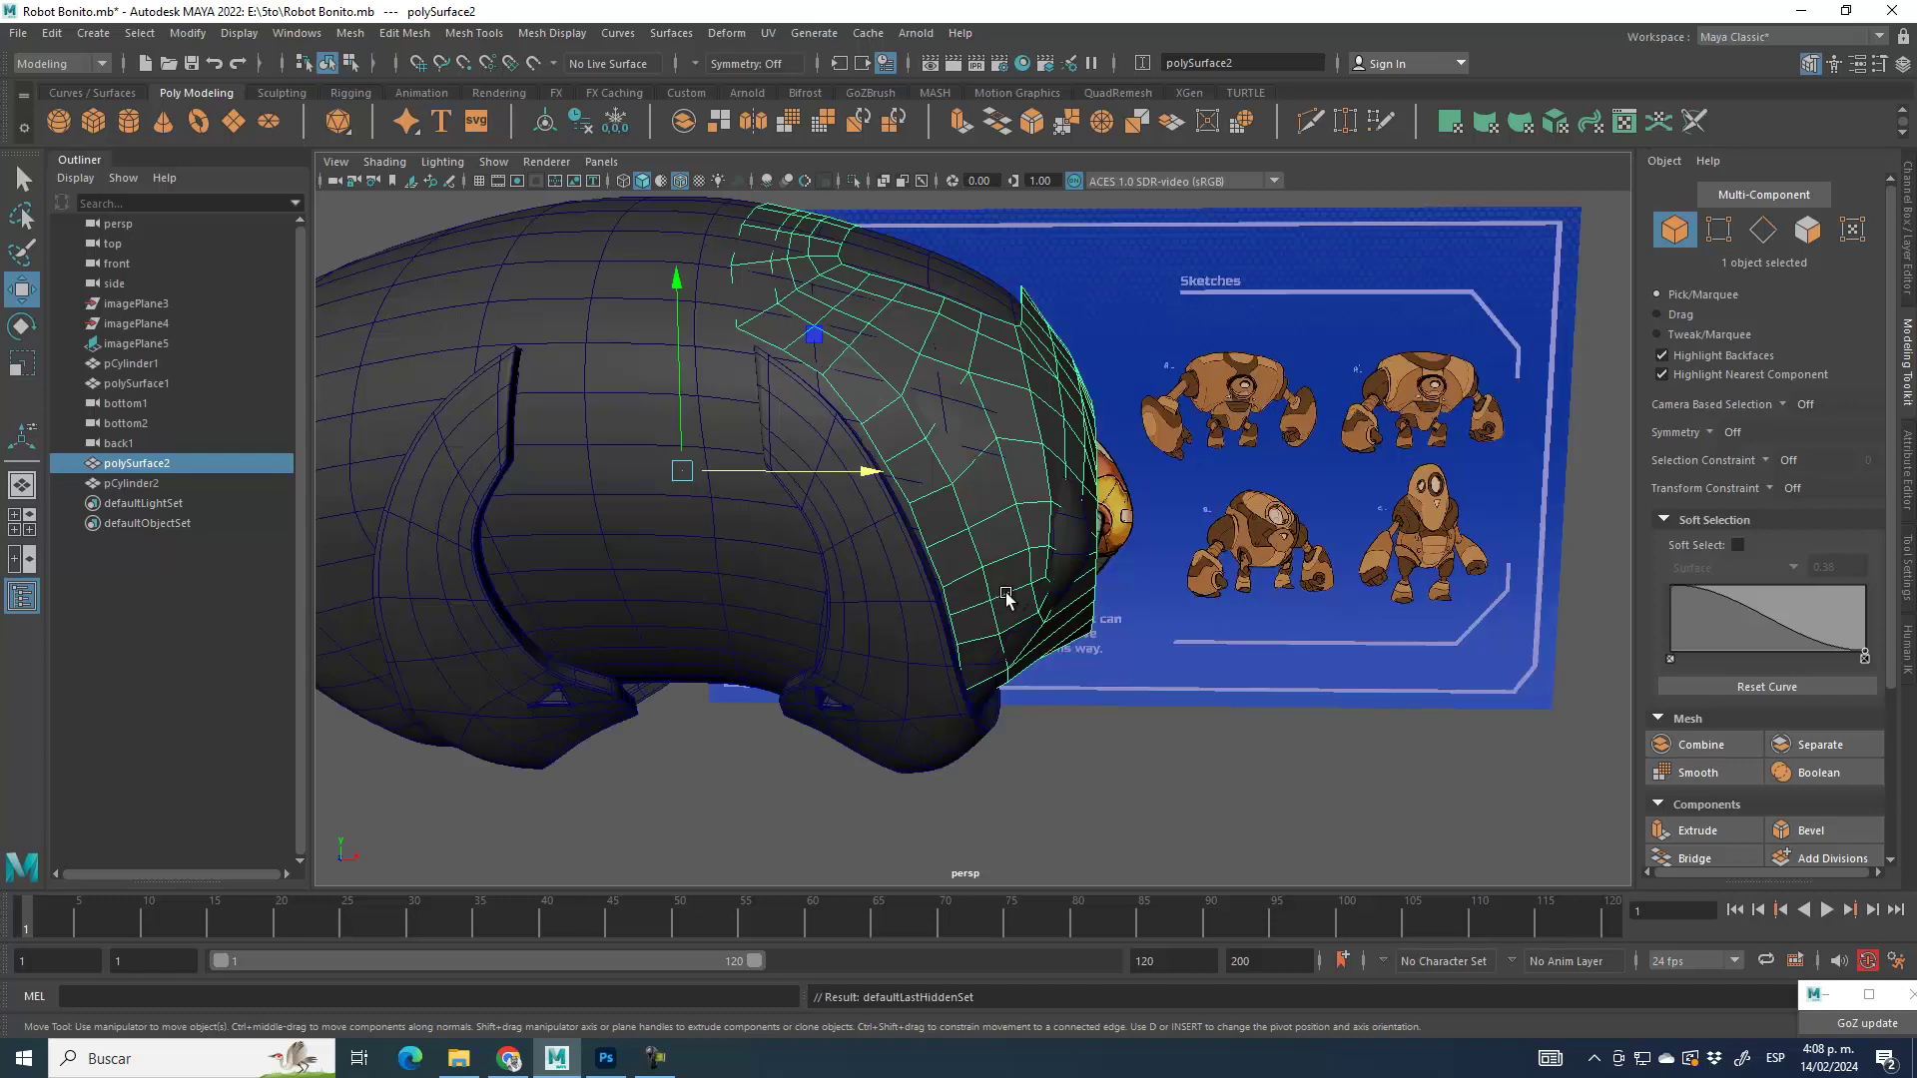
pyautogui.keyDown('alt'); pyautogui.moveTo(994, 597); pyautogui.dragTo(639, 255); pyautogui.keyUp('alt')
pyautogui.click(656, 239)
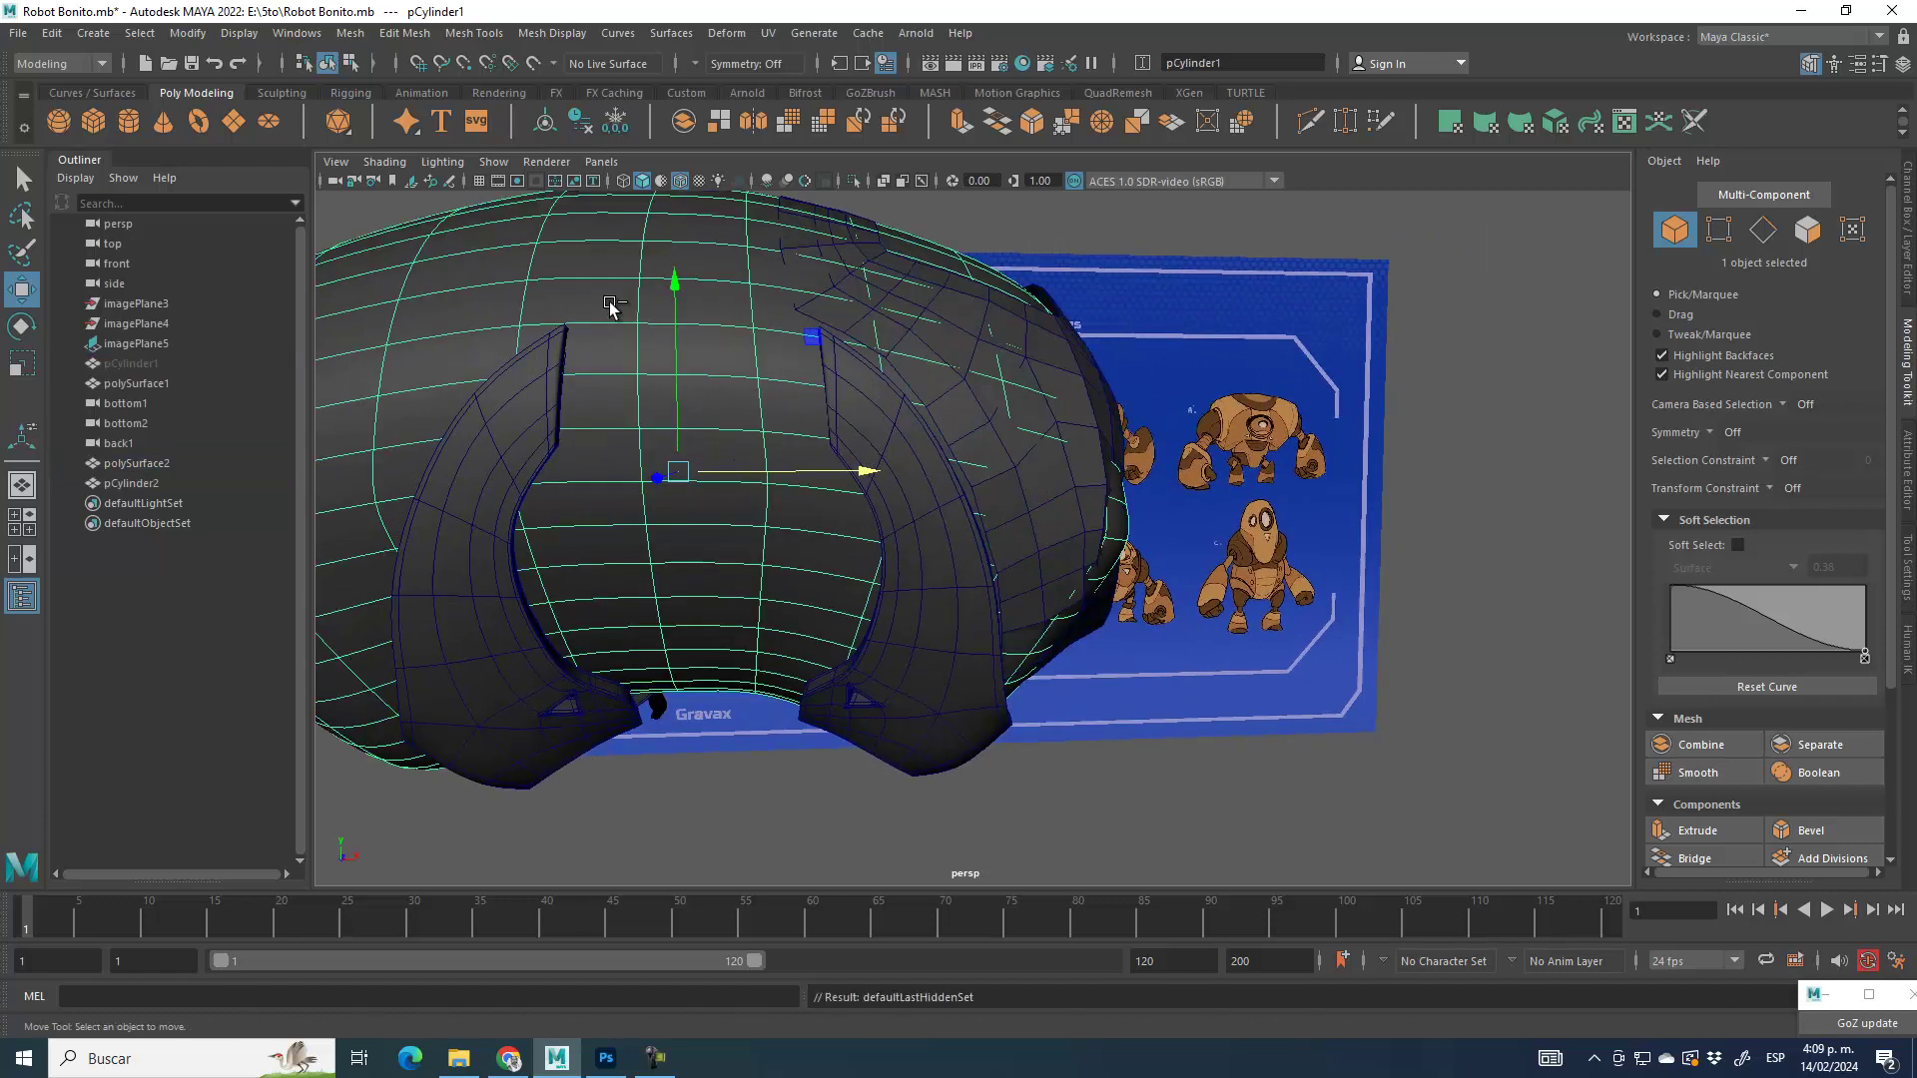
pyautogui.hotkey('ctrl', 'h')
# Step: Switch to the front view and hide the reference image plane imagePlane5
pyautogui.press('space')
pyautogui.press('space')
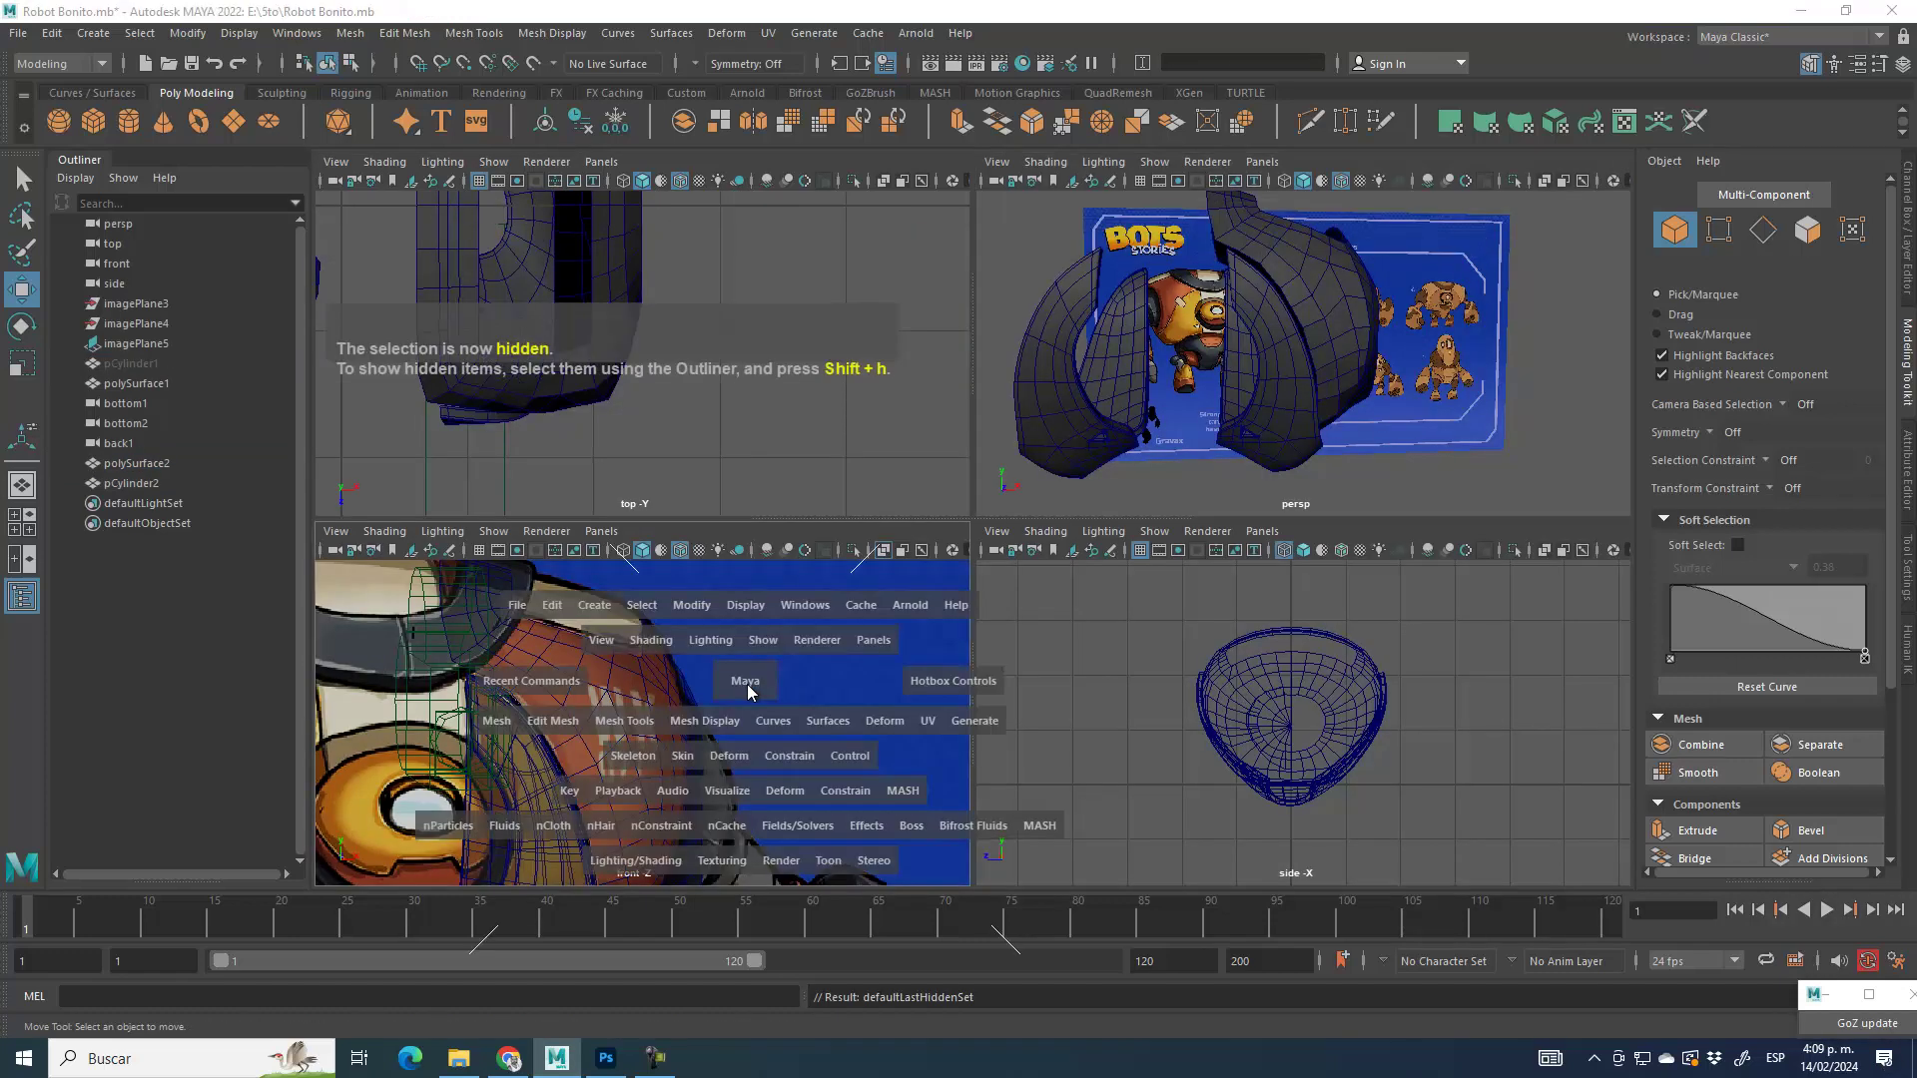
pyautogui.scroll(-8, 868, 548)
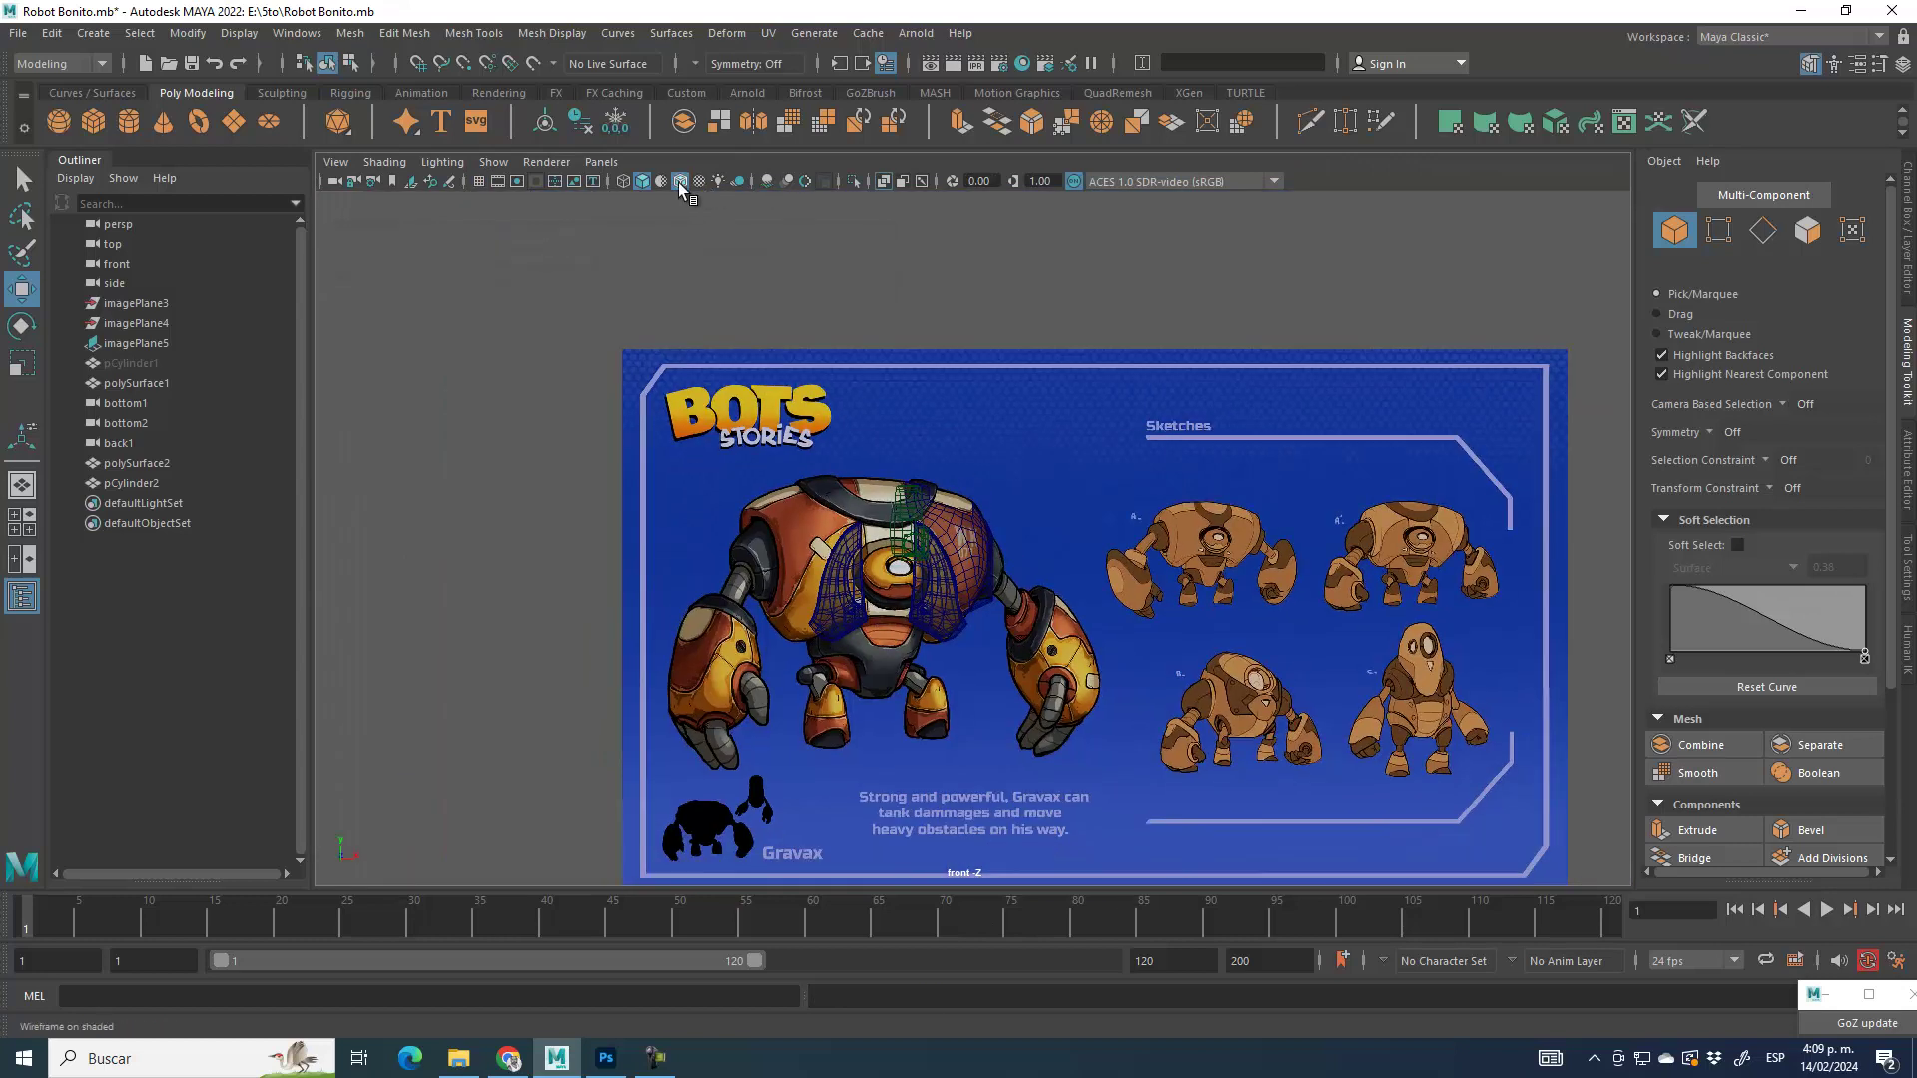
pyautogui.click(1201, 457)
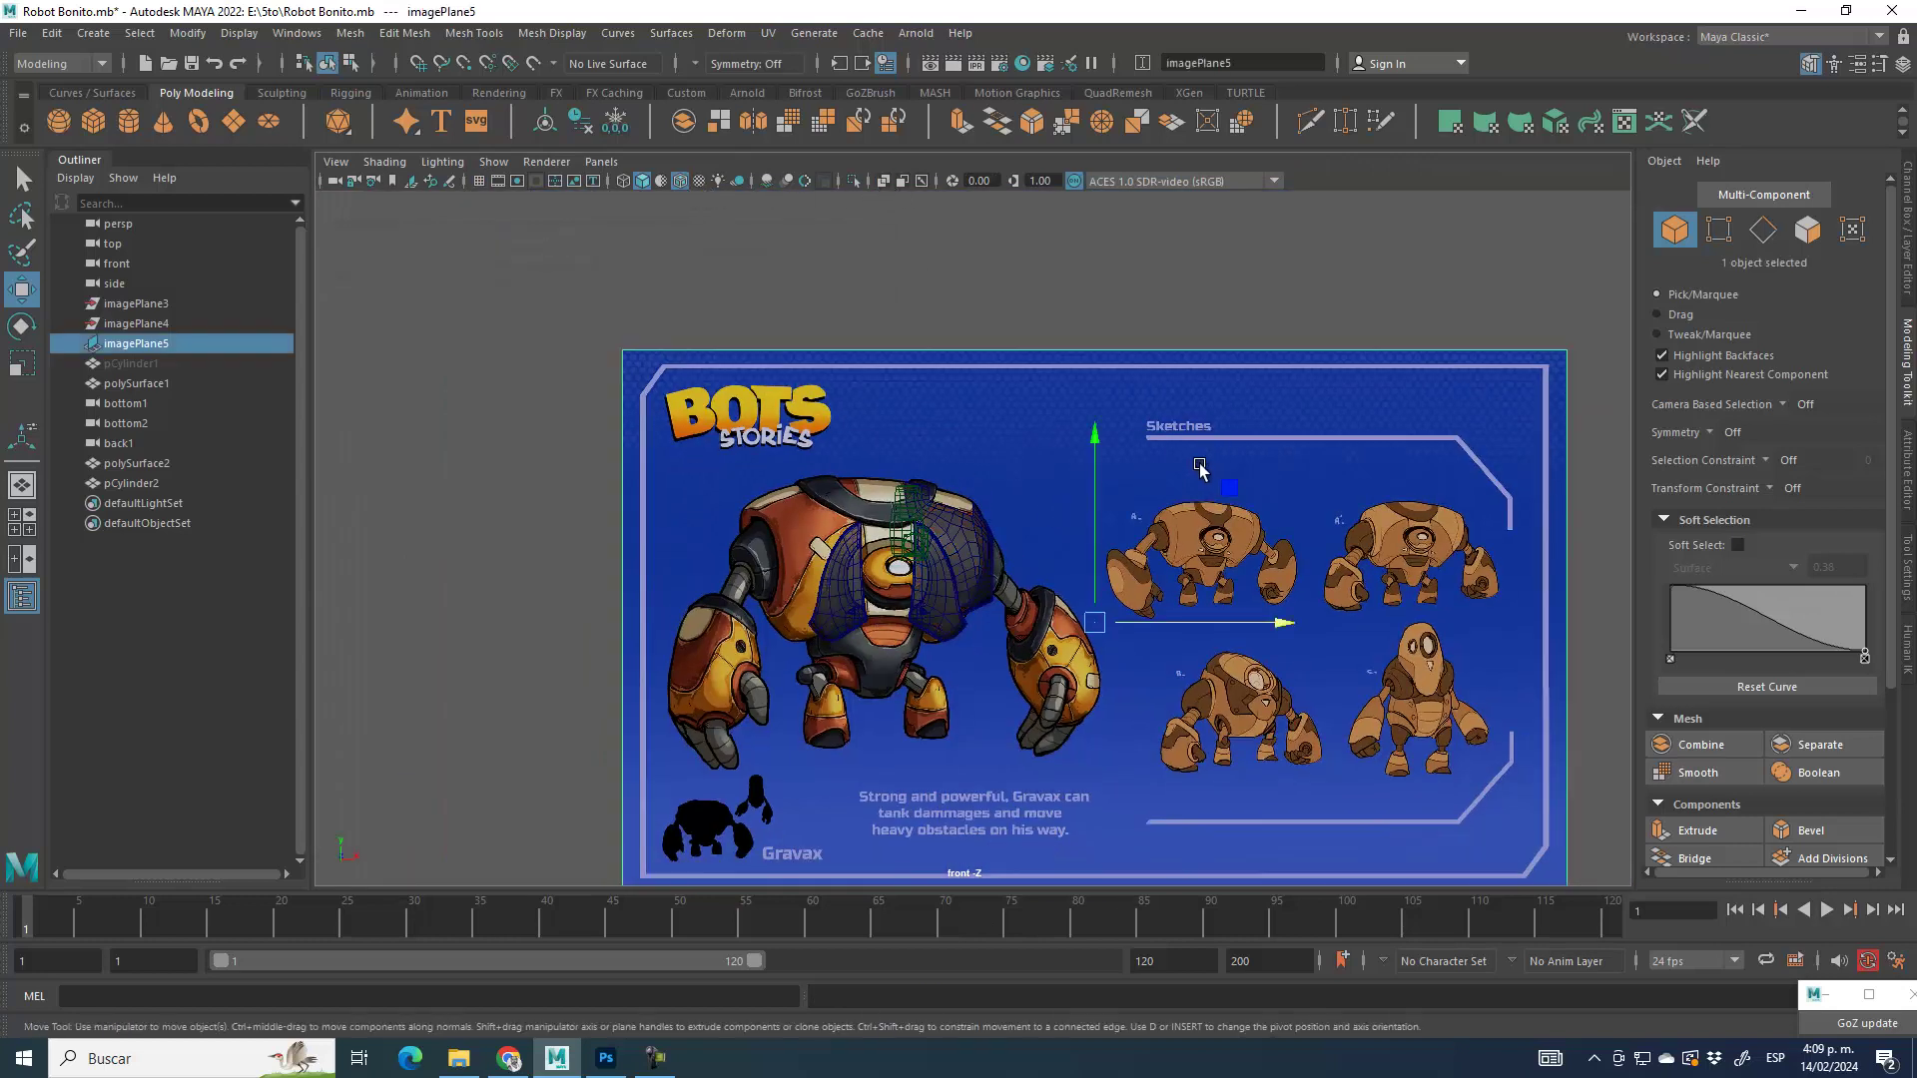
pyautogui.hotkey('ctrl', 'h')
# Step: Select the body mesh polySurface2 in vertex mode and move the upper border vertices onto the curved front piece's outer edge
pyautogui.scroll(6, 960, 535)
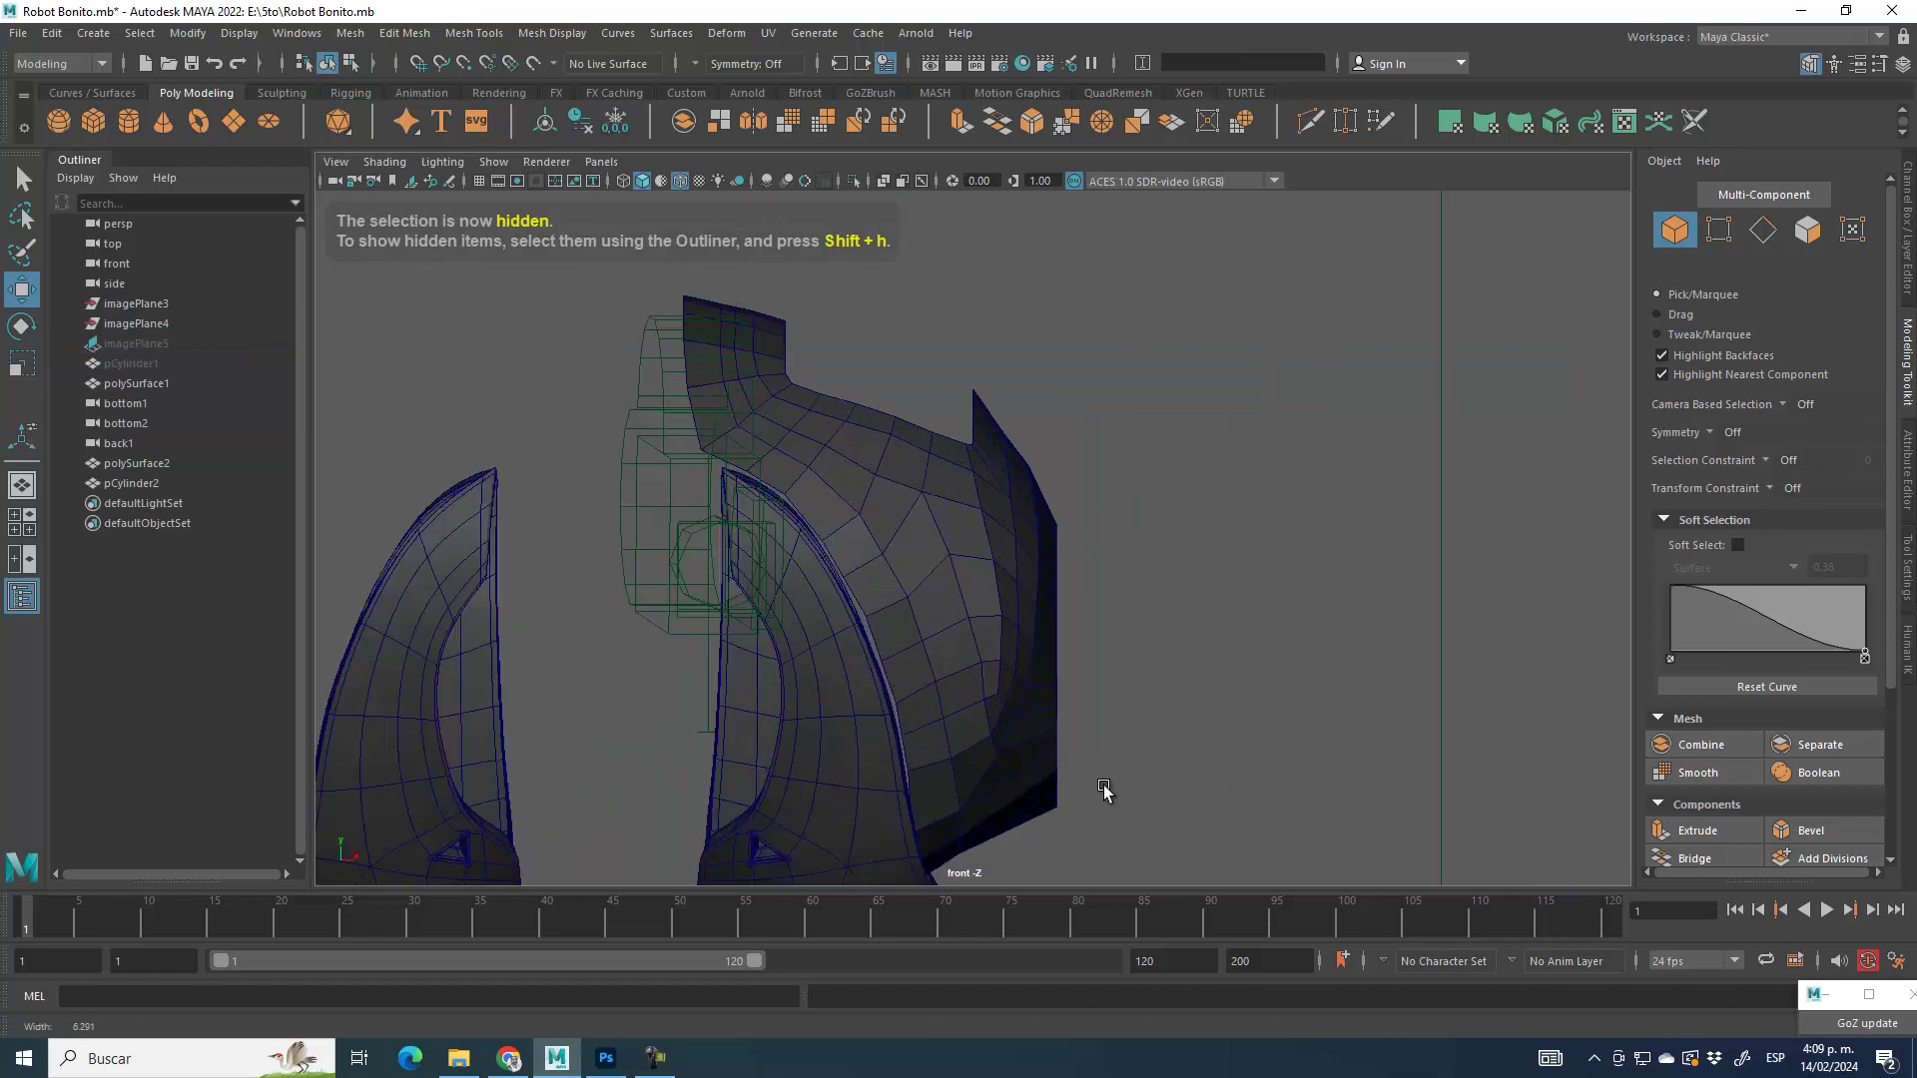
pyautogui.click(929, 553)
pyautogui.scroll(5, 1082, 662)
pyautogui.keyDown('alt'); pyautogui.moveTo(1039, 690); pyautogui.dragTo(1170, 899, button='middle'); pyautogui.keyUp('alt')
pyautogui.keyDown('alt'); pyautogui.moveTo(885, 487); pyautogui.dragTo(1522, 320, button='right'); pyautogui.keyUp('alt')
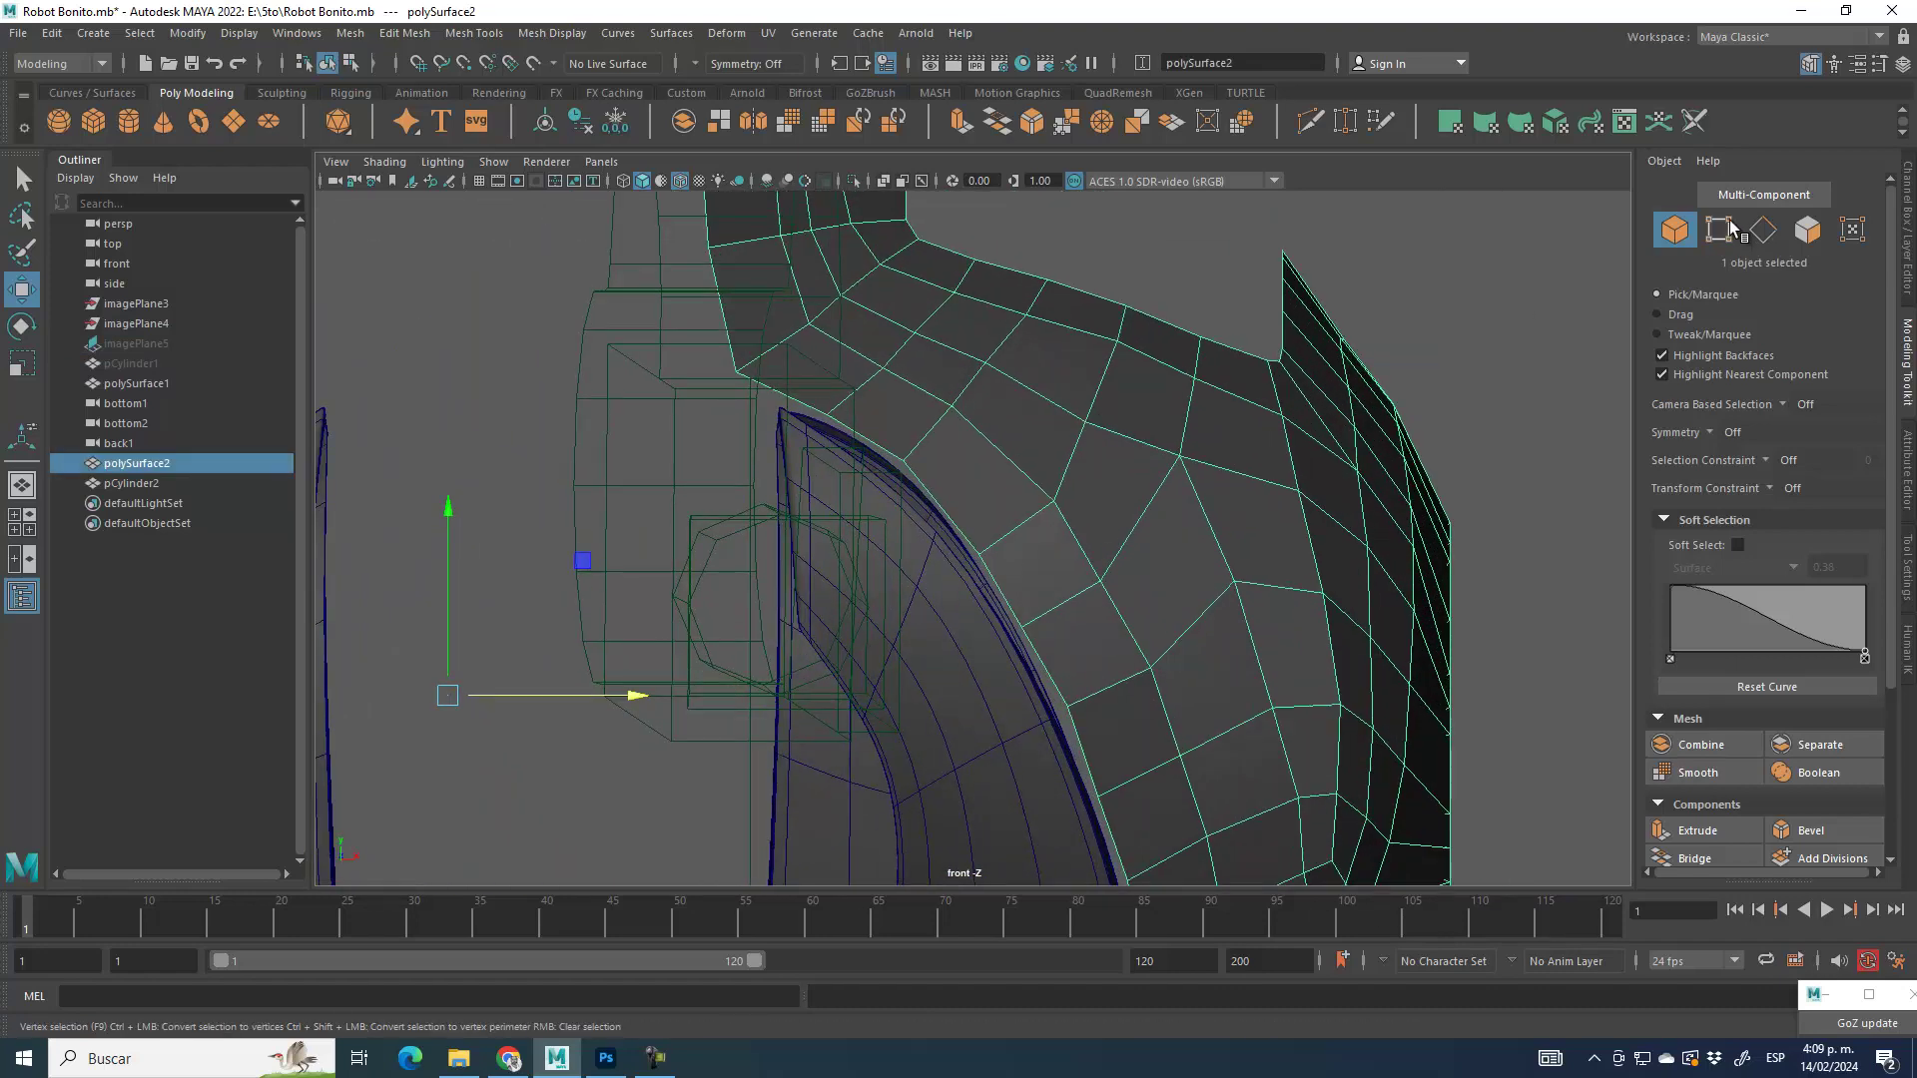
pyautogui.press('F9')
pyautogui.click(904, 462)
pyautogui.moveTo(904, 462); pyautogui.dragTo(901, 477)
pyautogui.moveTo(968, 541); pyautogui.dragTo(1064, 656)
pyautogui.moveTo(1022, 628); pyautogui.dragTo(1016, 630)
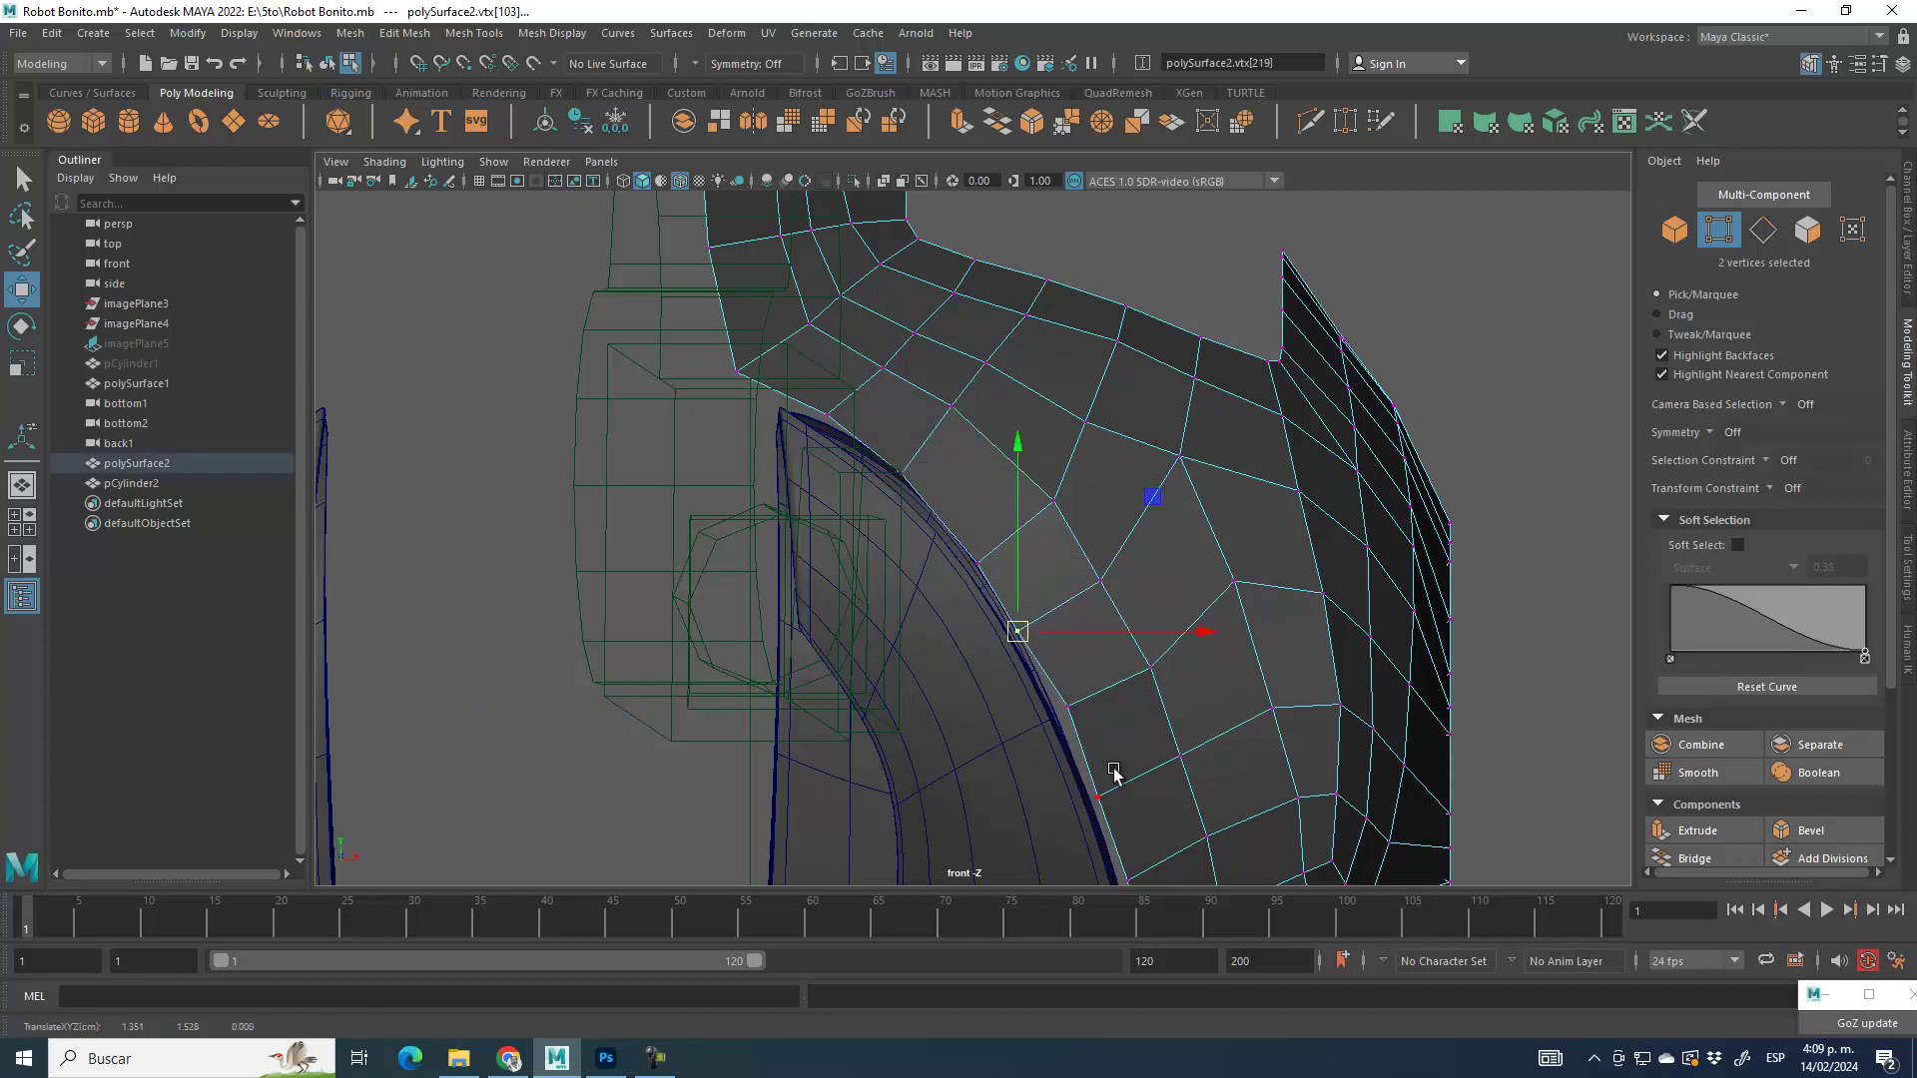
# Step: Move the vertex pairs farther down the border so they follow the curved front piece's outer edge
pyautogui.keyDown('alt'); pyautogui.moveTo(1088, 742); pyautogui.dragTo(1021, 483, button='middle'); pyautogui.keyUp('alt')
pyautogui.moveTo(1004, 450); pyautogui.dragTo(1052, 619)
pyautogui.keyDown('alt'); pyautogui.moveTo(1105, 696); pyautogui.dragTo(1057, 396, button='middle'); pyautogui.keyUp('alt')
pyautogui.moveTo(996, 379)
pyautogui.mouseDown()
pyautogui.moveTo(1046, 402)
pyautogui.moveTo(1015, 386)
pyautogui.mouseUp()
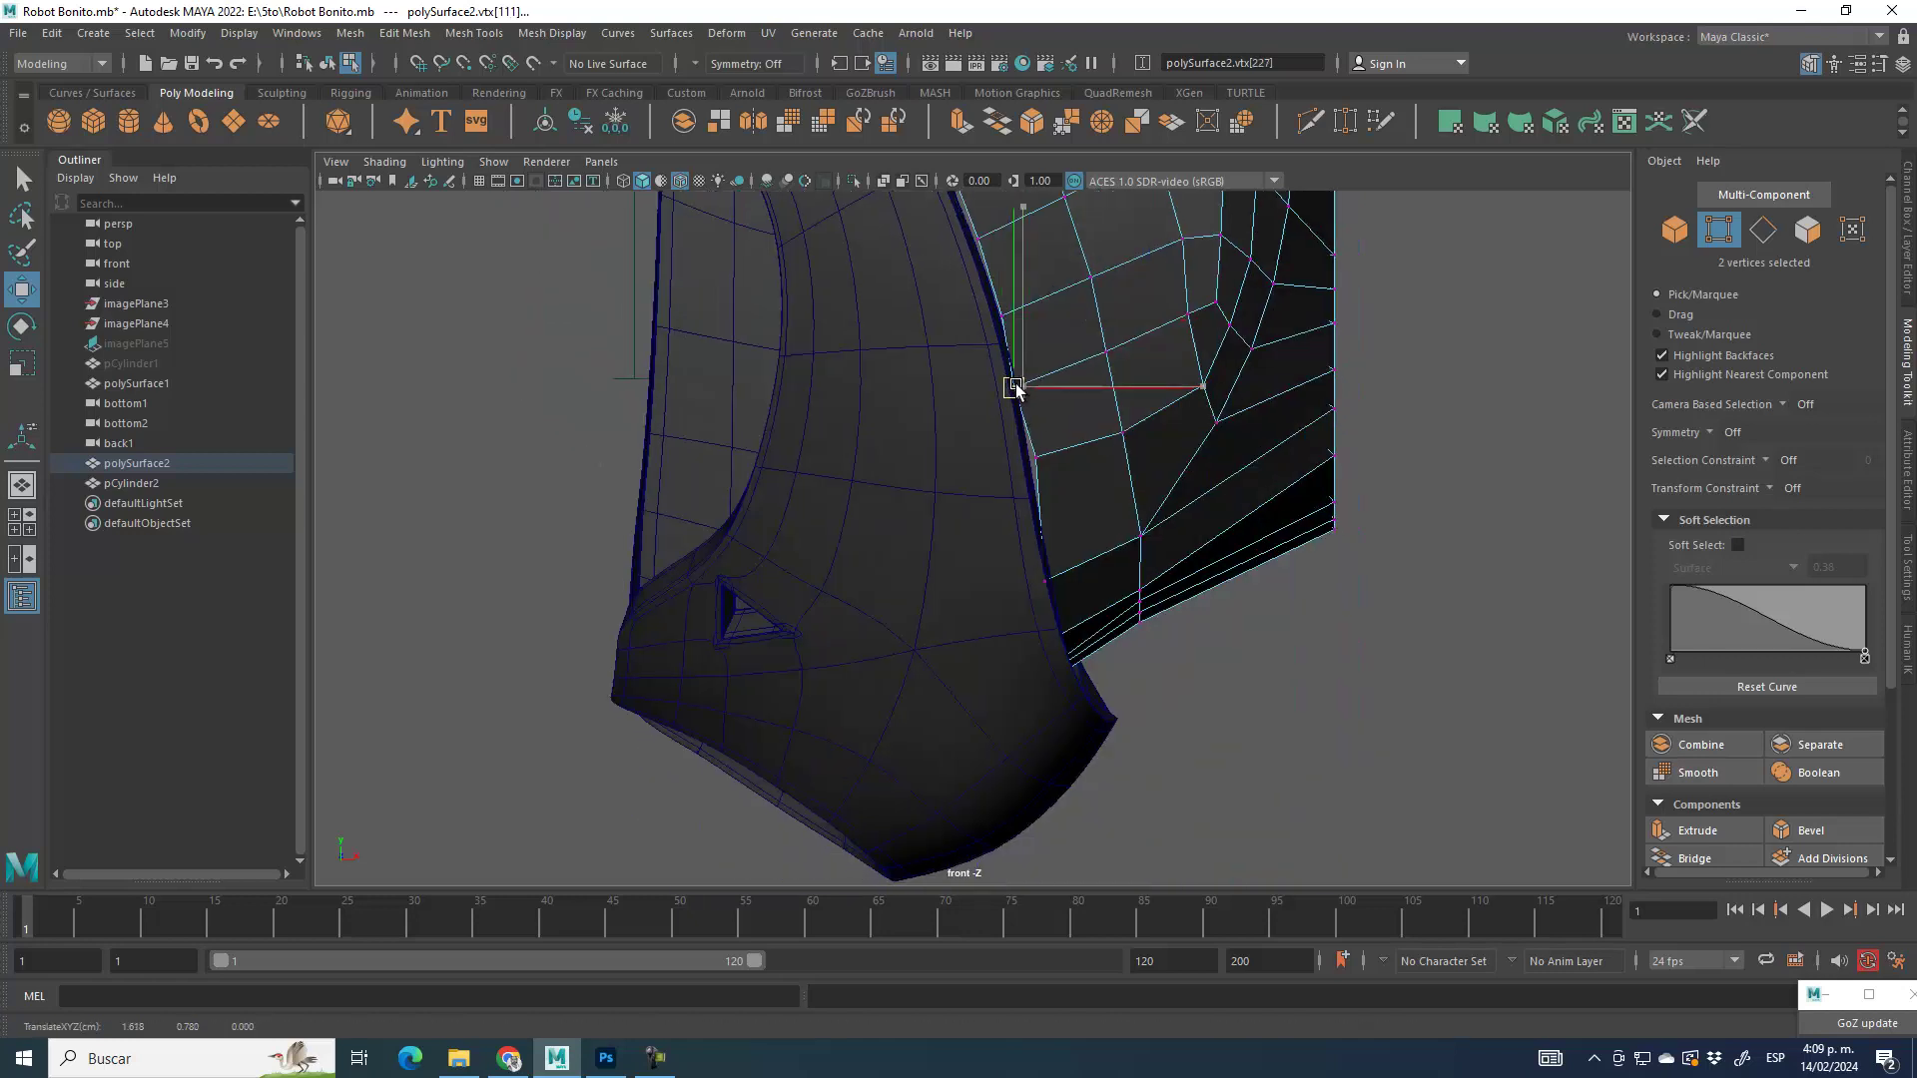
pyautogui.click(1034, 460)
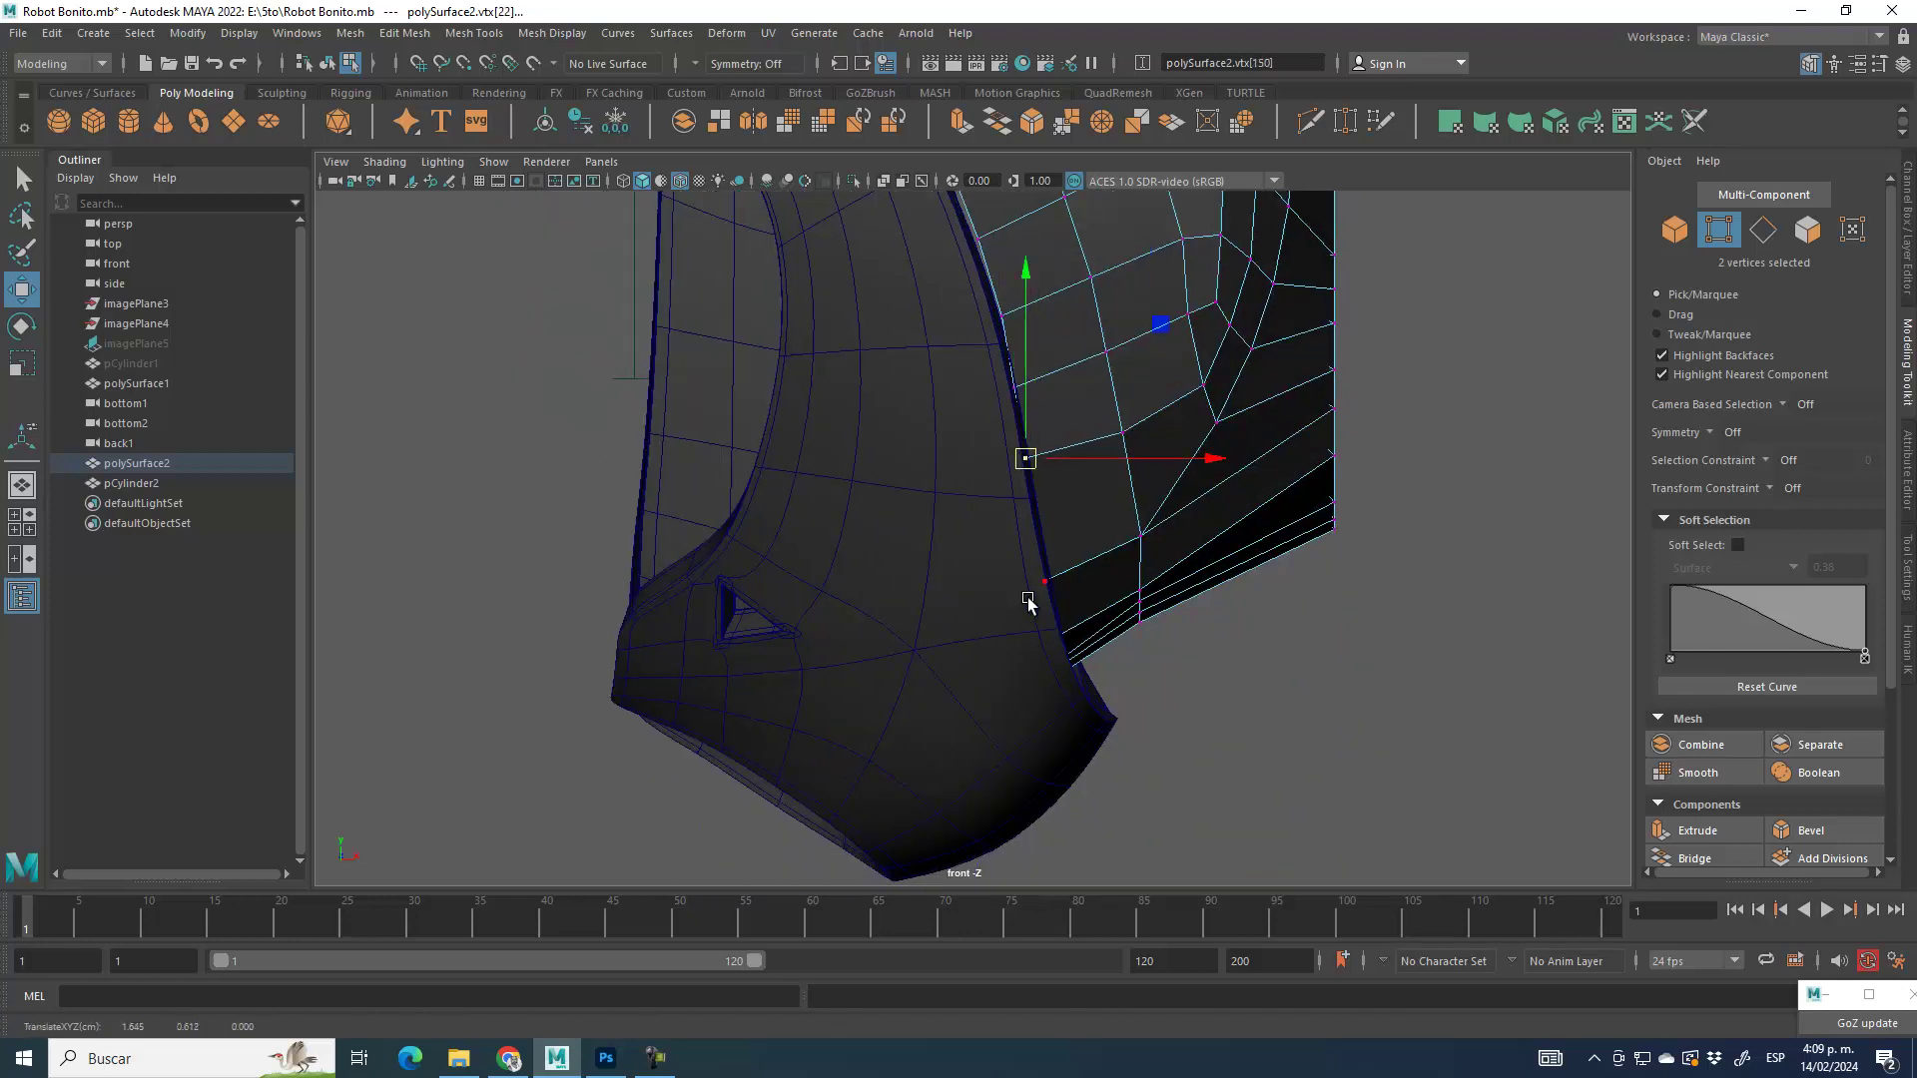
pyautogui.keyDown('alt'); pyautogui.moveTo(1144, 725); pyautogui.dragTo(1095, 613, button='middle'); pyautogui.keyUp('alt')
pyautogui.keyDown('alt'); pyautogui.moveTo(1188, 734); pyautogui.dragTo(1284, 793, button='right'); pyautogui.keyUp('alt')
pyautogui.keyDown('alt'); pyautogui.moveTo(1288, 799); pyautogui.dragTo(1010, 564, button='middle'); pyautogui.keyUp('alt')
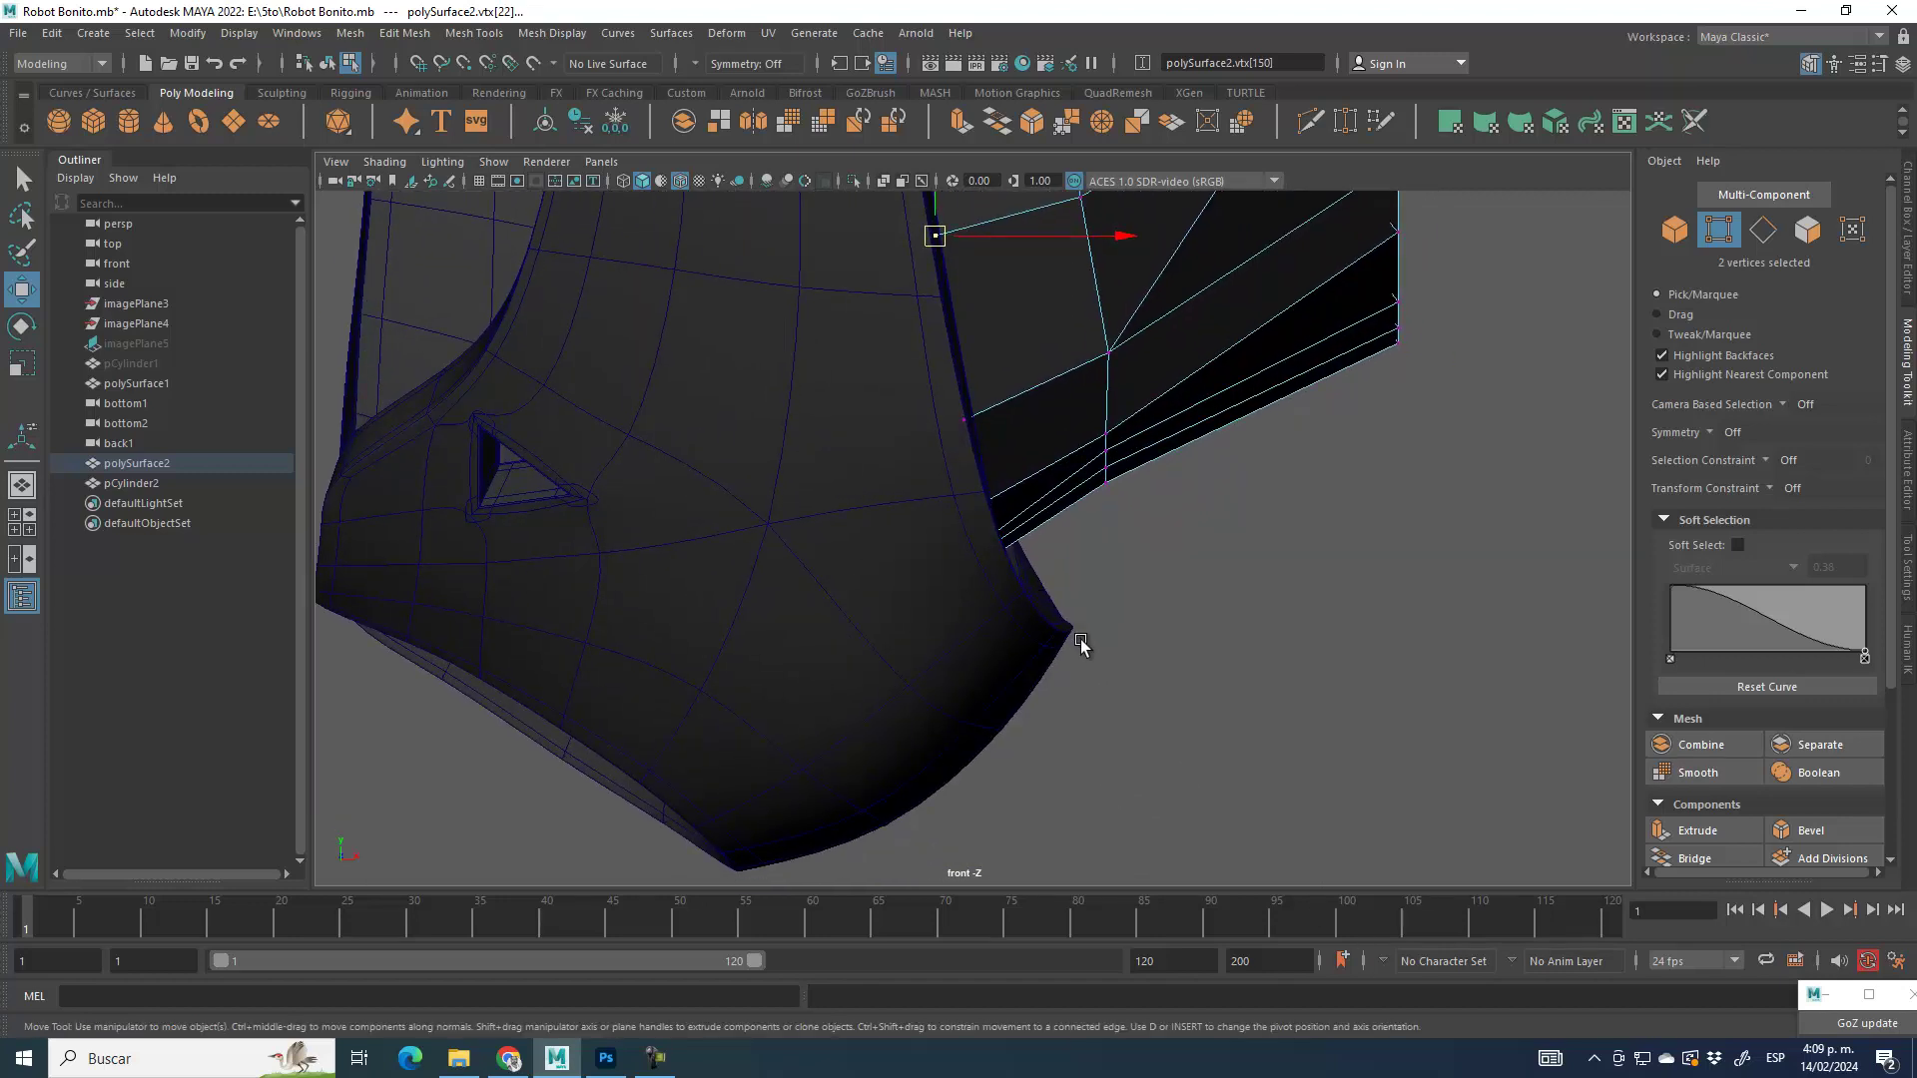
# Step: Pull the body mesh's lower corner vertices down toward the front piece's bottom tip and fit the neighbouring border pair to its edge
pyautogui.moveTo(1004, 616); pyautogui.dragTo(1007, 619)
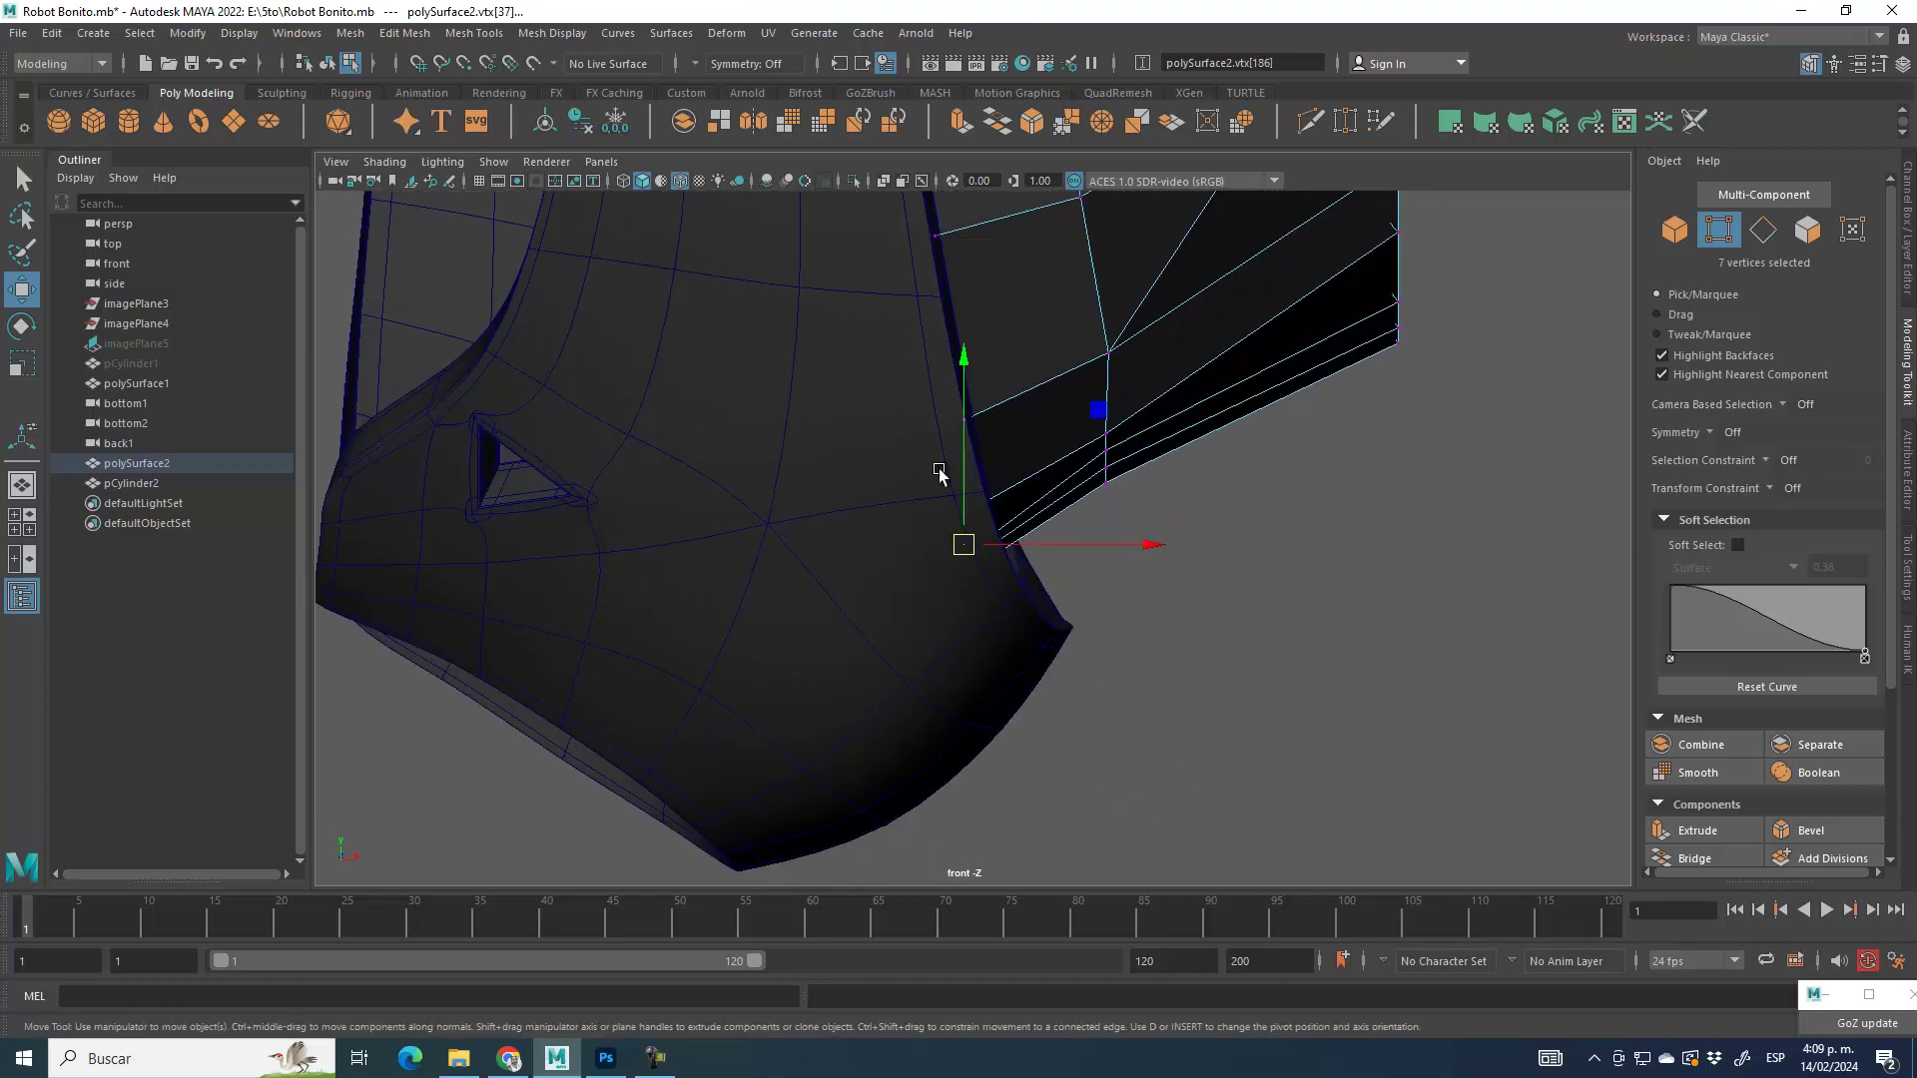
pyautogui.moveTo(968, 548); pyautogui.dragTo(1075, 589)
pyautogui.keyDown('alt'); pyautogui.moveTo(1193, 711); pyautogui.dragTo(1426, 806, button='right'); pyautogui.keyUp('alt')
pyautogui.moveTo(1162, 561); pyautogui.dragTo(1008, 423)
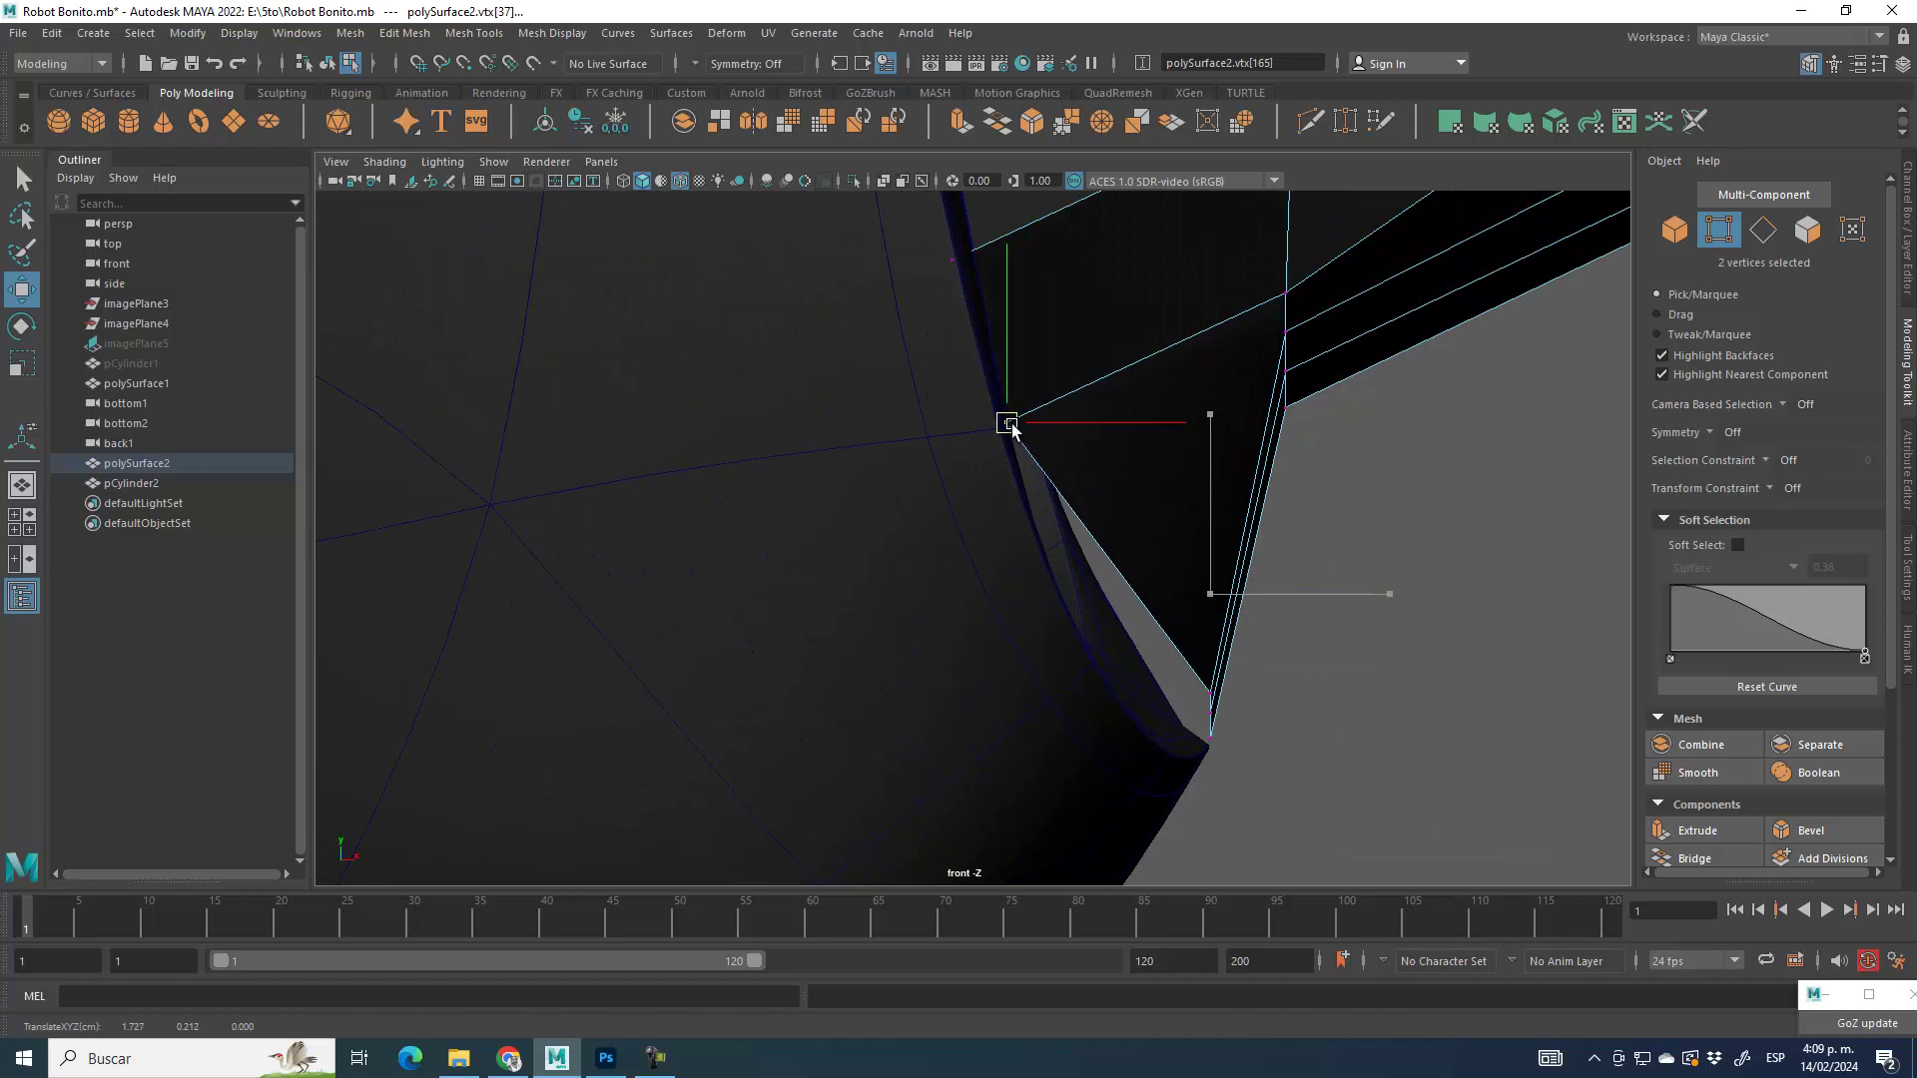
pyautogui.moveTo(1181, 656); pyautogui.dragTo(1089, 647)
pyautogui.moveTo(1188, 696)
pyautogui.mouseDown()
pyautogui.moveTo(1226, 723)
pyautogui.moveTo(1149, 730)
pyautogui.moveTo(1160, 718)
pyautogui.mouseUp()
# Step: Reposition the border and adjacent column vertices just above the lower corner to even out the bottom rows
pyautogui.keyDown('alt'); pyautogui.moveTo(1247, 533); pyautogui.dragTo(1126, 654, button='middle'); pyautogui.keyUp('alt')
pyautogui.click(1066, 624)
pyautogui.moveTo(1078, 633); pyautogui.dragTo(1153, 769)
pyautogui.moveTo(1052, 579); pyautogui.dragTo(1153, 739)
pyautogui.moveTo(1038, 545)
pyautogui.mouseDown()
pyautogui.moveTo(1090, 574)
pyautogui.moveTo(1138, 677)
pyautogui.mouseUp()
pyautogui.moveTo(1035, 466); pyautogui.dragTo(1138, 579)
pyautogui.moveTo(1077, 517); pyautogui.dragTo(1102, 472)
# Step: Lower the border vertex pair beside the front piece's upper tip onto that piece's edge
pyautogui.scroll(-6, 1138, 639)
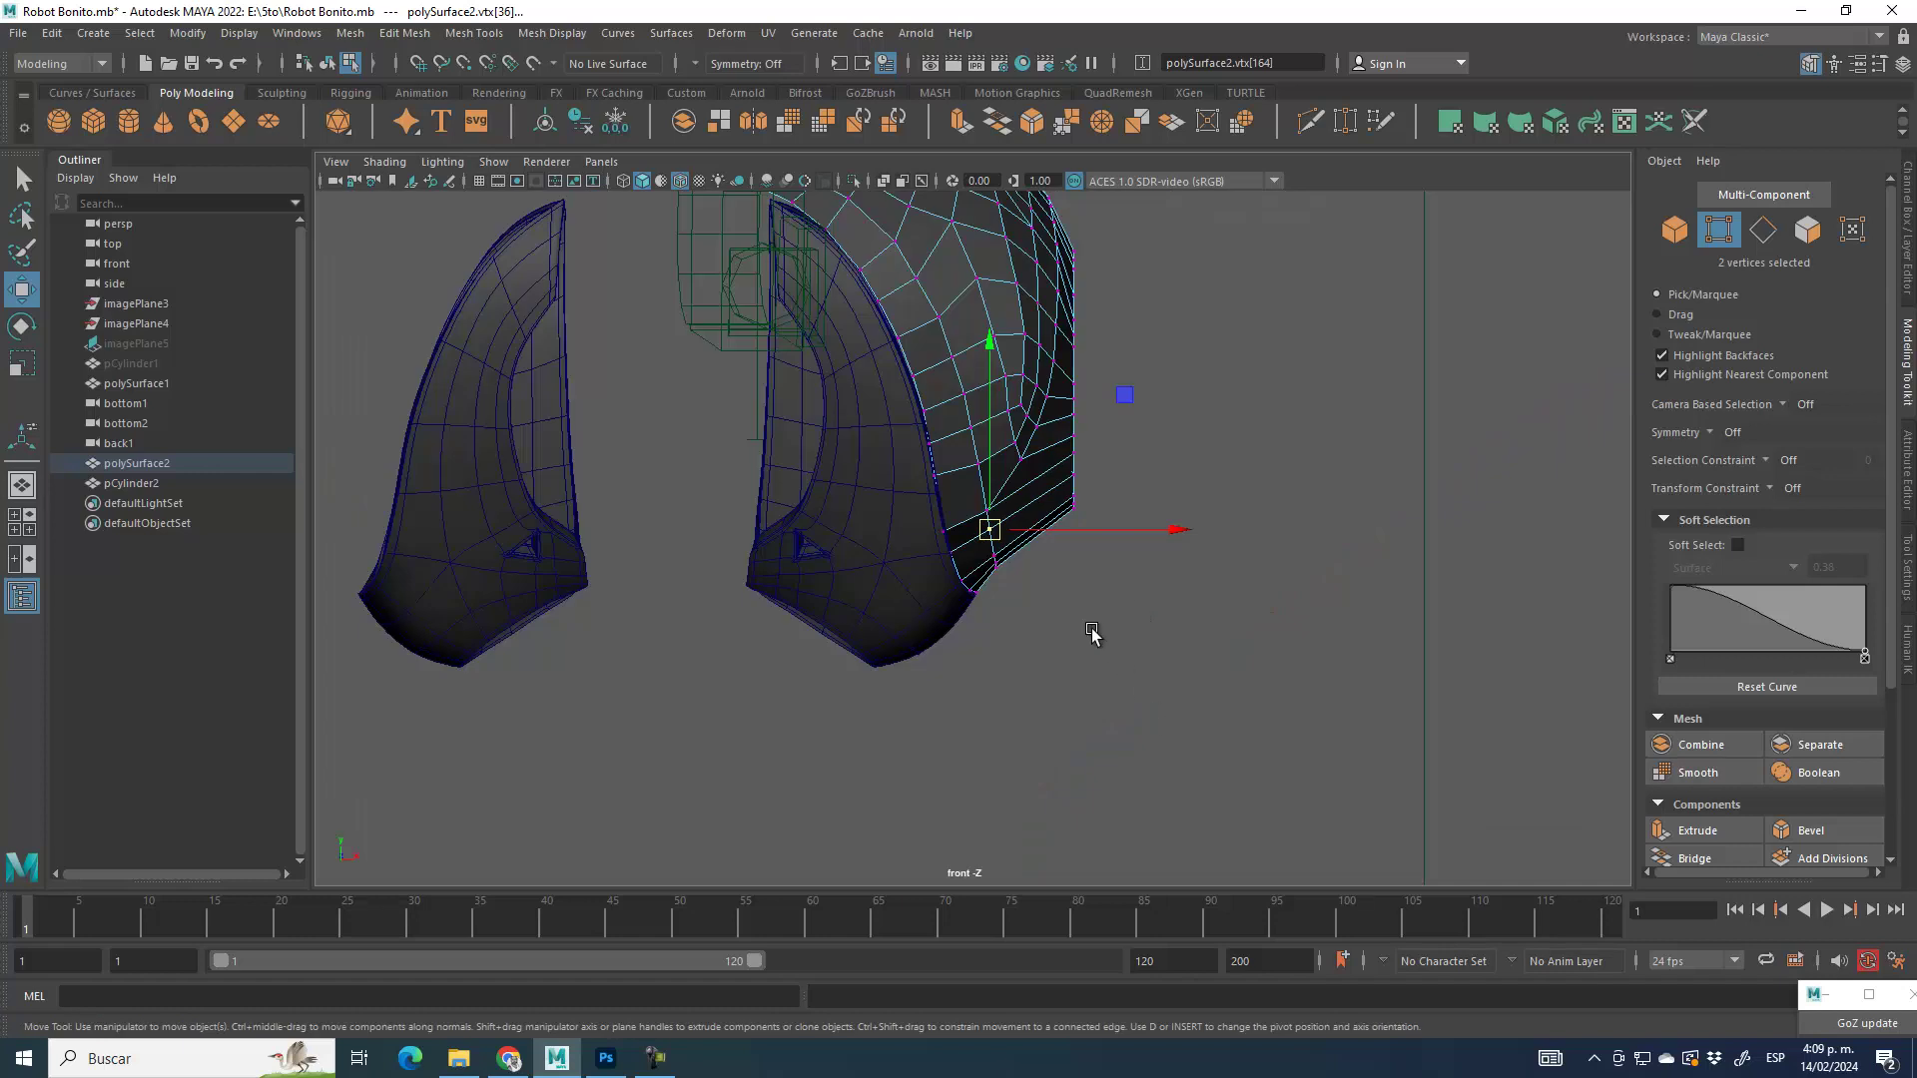
pyautogui.scroll(1, 1138, 679)
pyautogui.scroll(-3, 1148, 685)
pyautogui.scroll(2, 1158, 718)
pyautogui.scroll(3, 1069, 662)
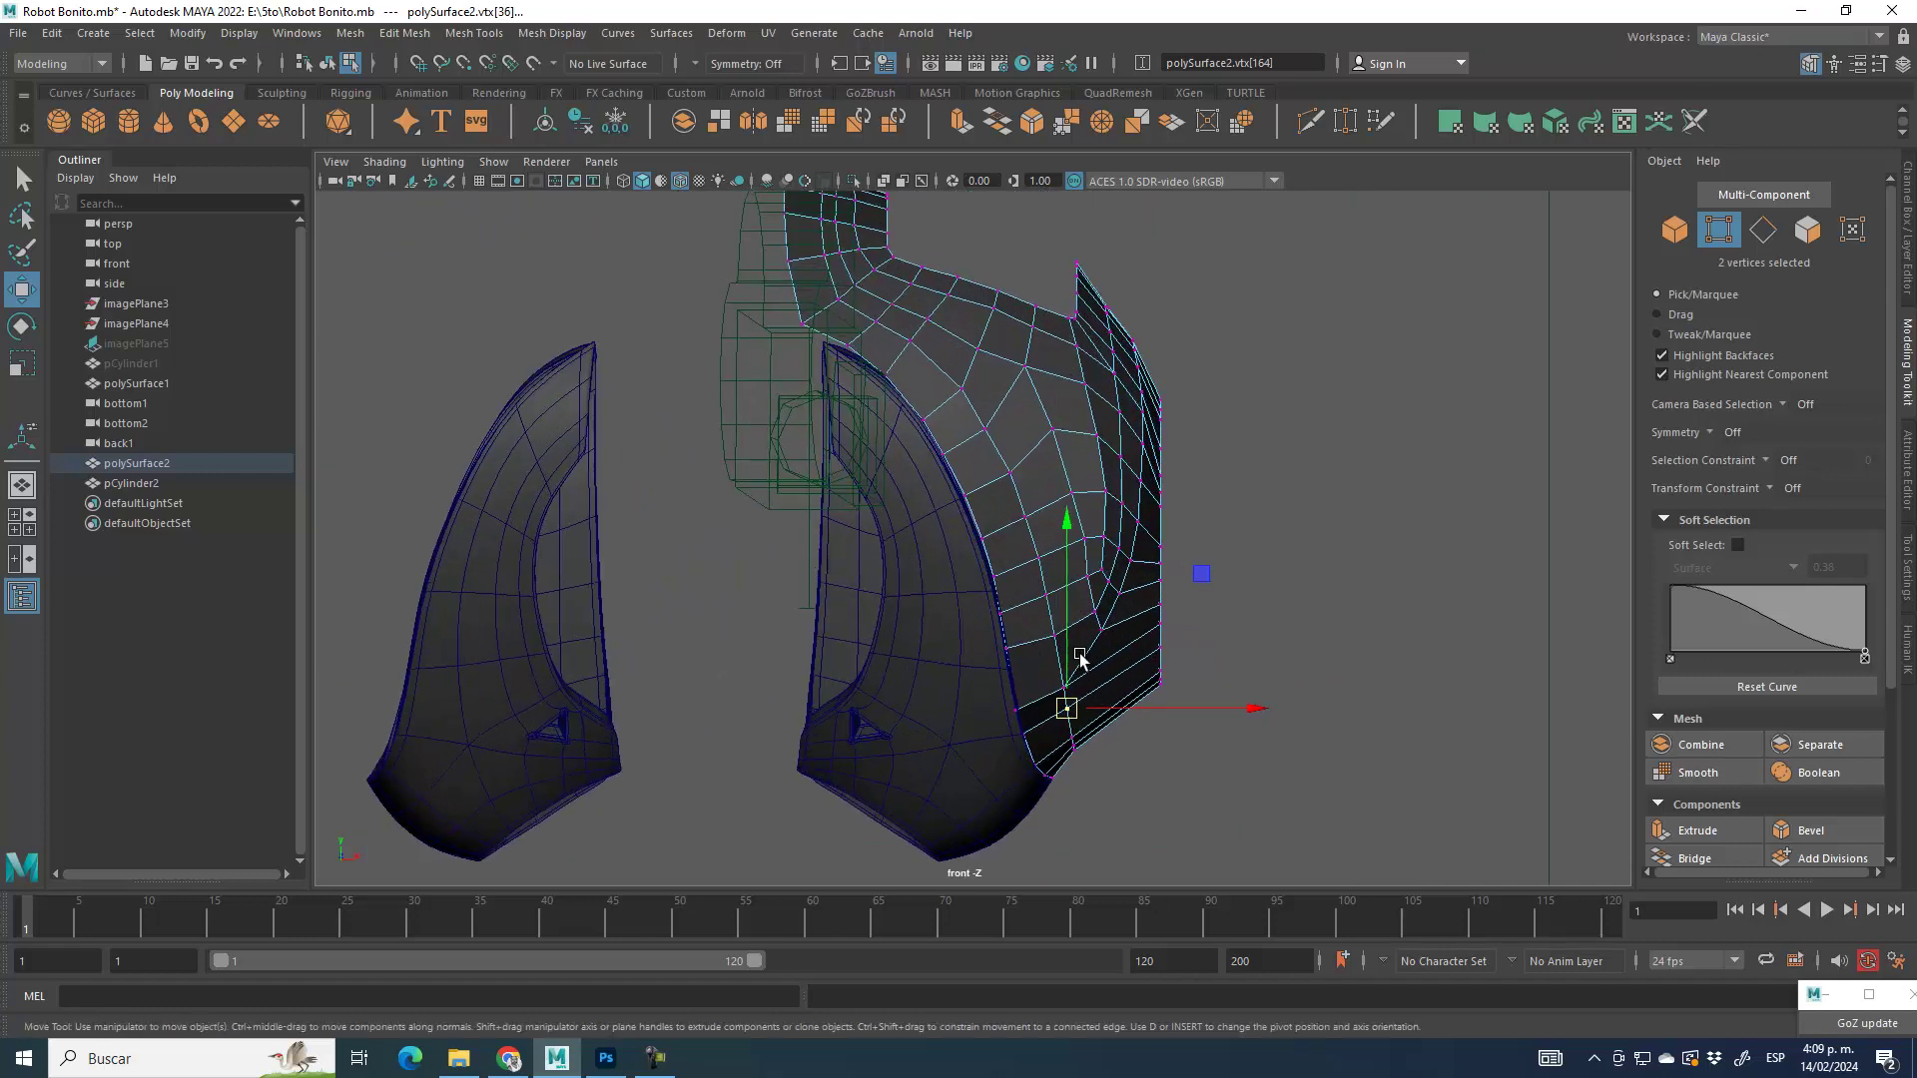
pyautogui.scroll(4, 933, 441)
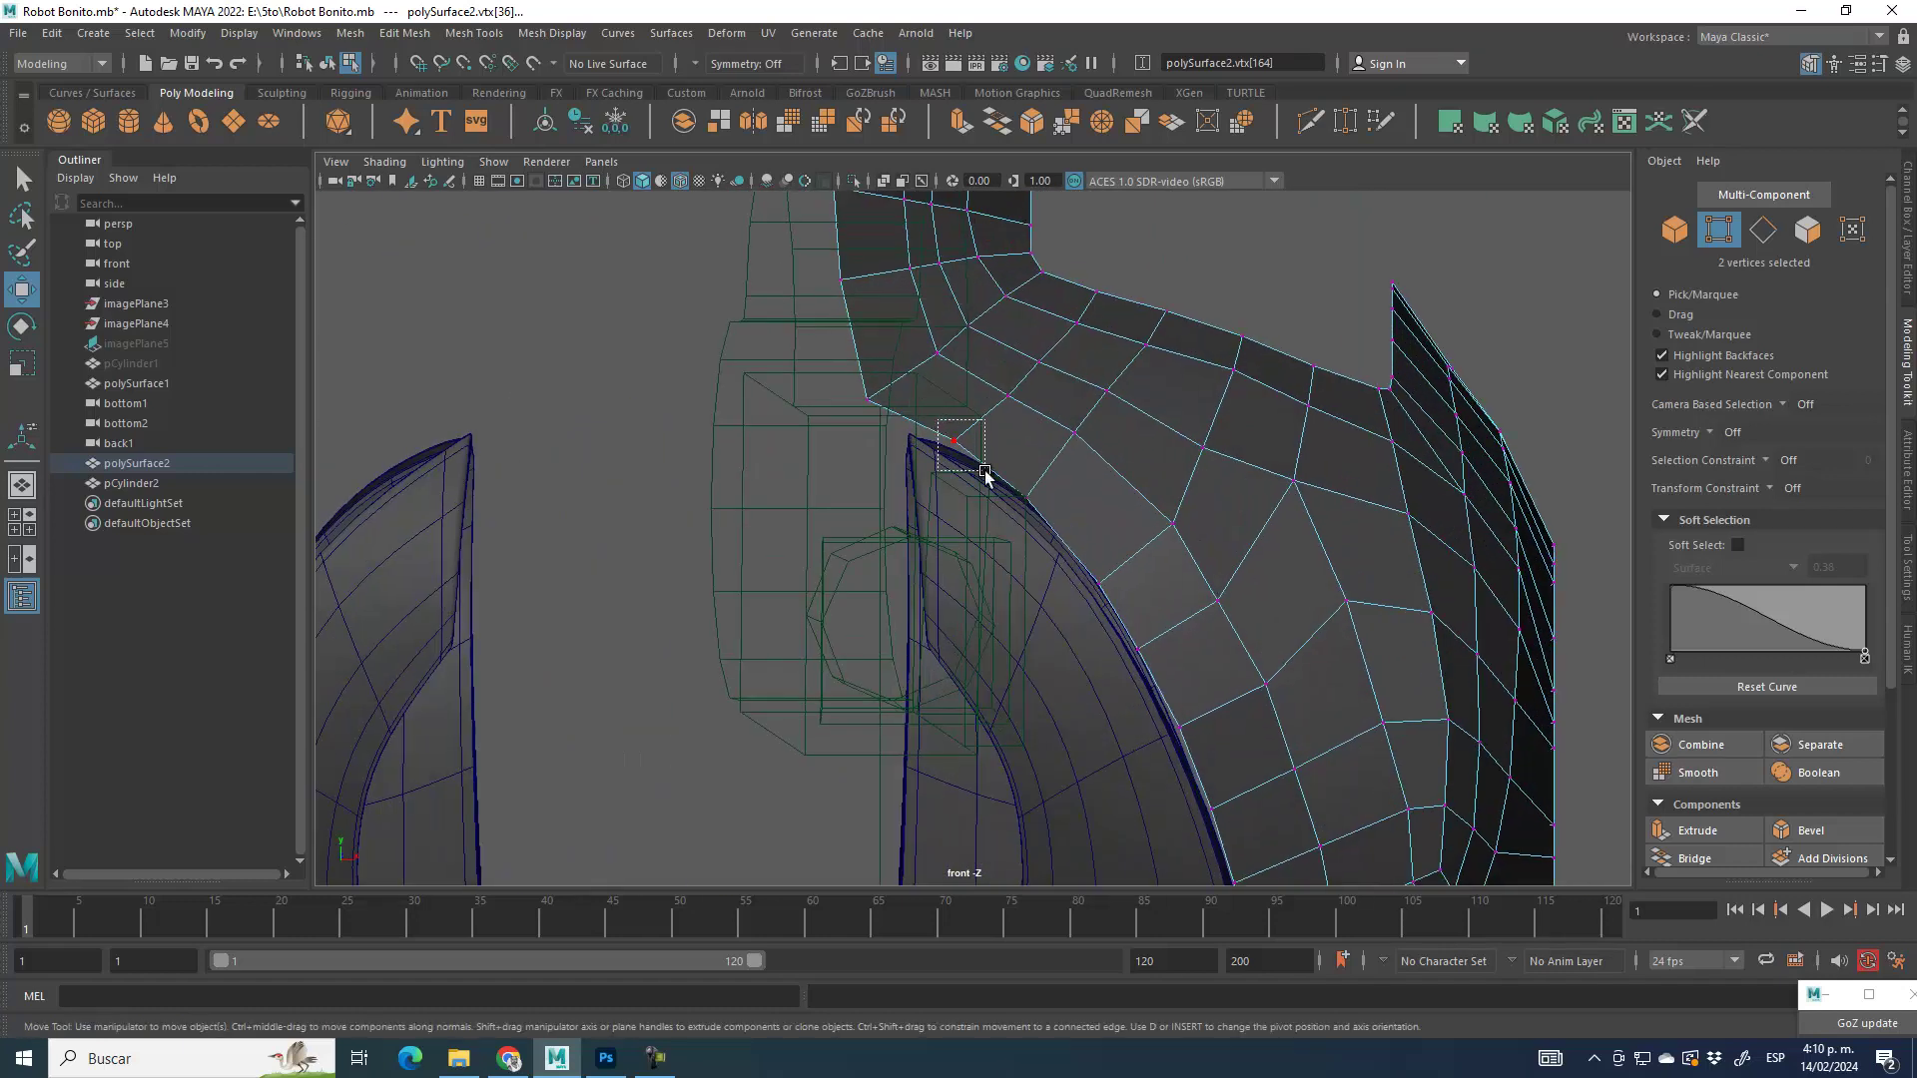
pyautogui.moveTo(956, 444); pyautogui.dragTo(951, 456)
# Step: Select the vertex column on the upper section's inner border and shift it along X toward the mesh
pyautogui.keyDown('alt'); pyautogui.moveTo(955, 454); pyautogui.dragTo(976, 685, button='middle'); pyautogui.keyUp('alt')
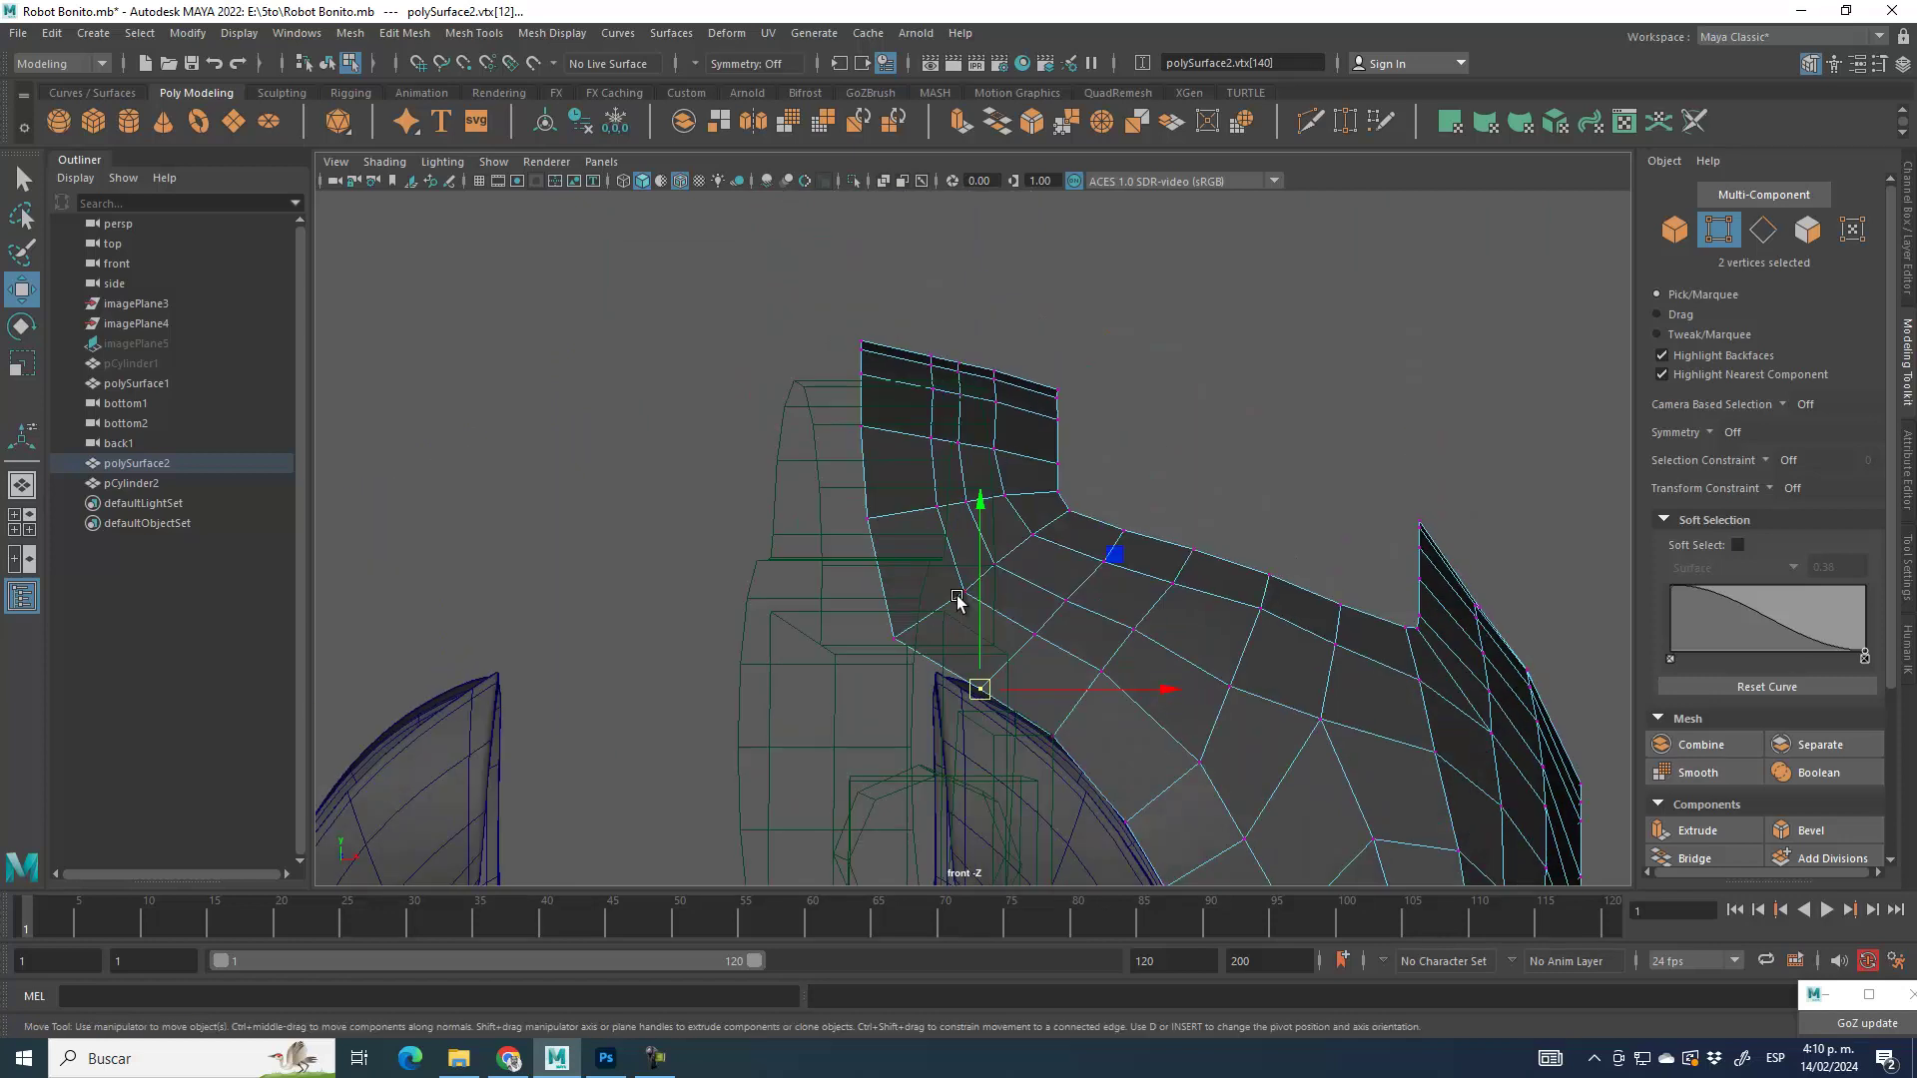
pyautogui.moveTo(834, 318); pyautogui.dragTo(936, 679)
pyautogui.moveTo(959, 495); pyautogui.dragTo(993, 502)
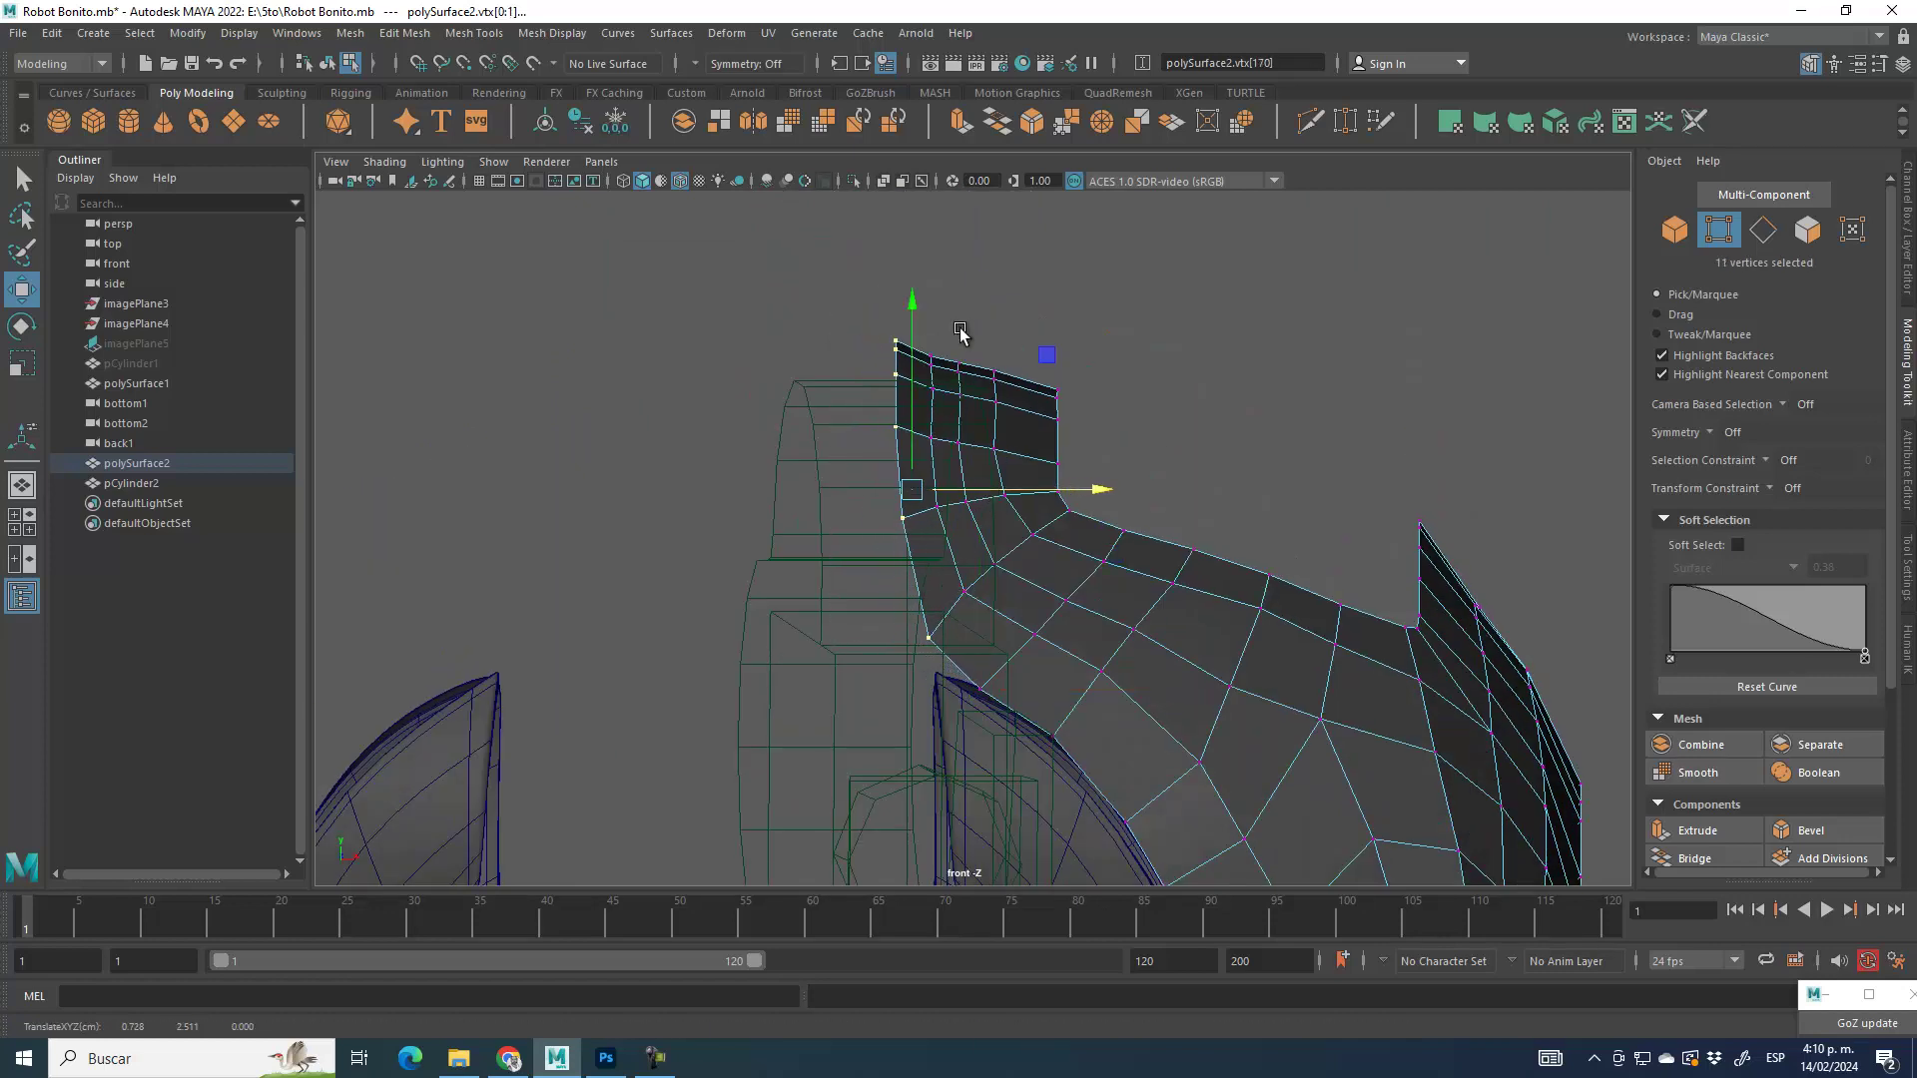
pyautogui.scroll(3, 964, 328)
# Step: Flatten the three vertex columns inside the upper section along X with the Scale tool so each is vertical
pyautogui.moveTo(950, 503); pyautogui.dragTo(951, 504)
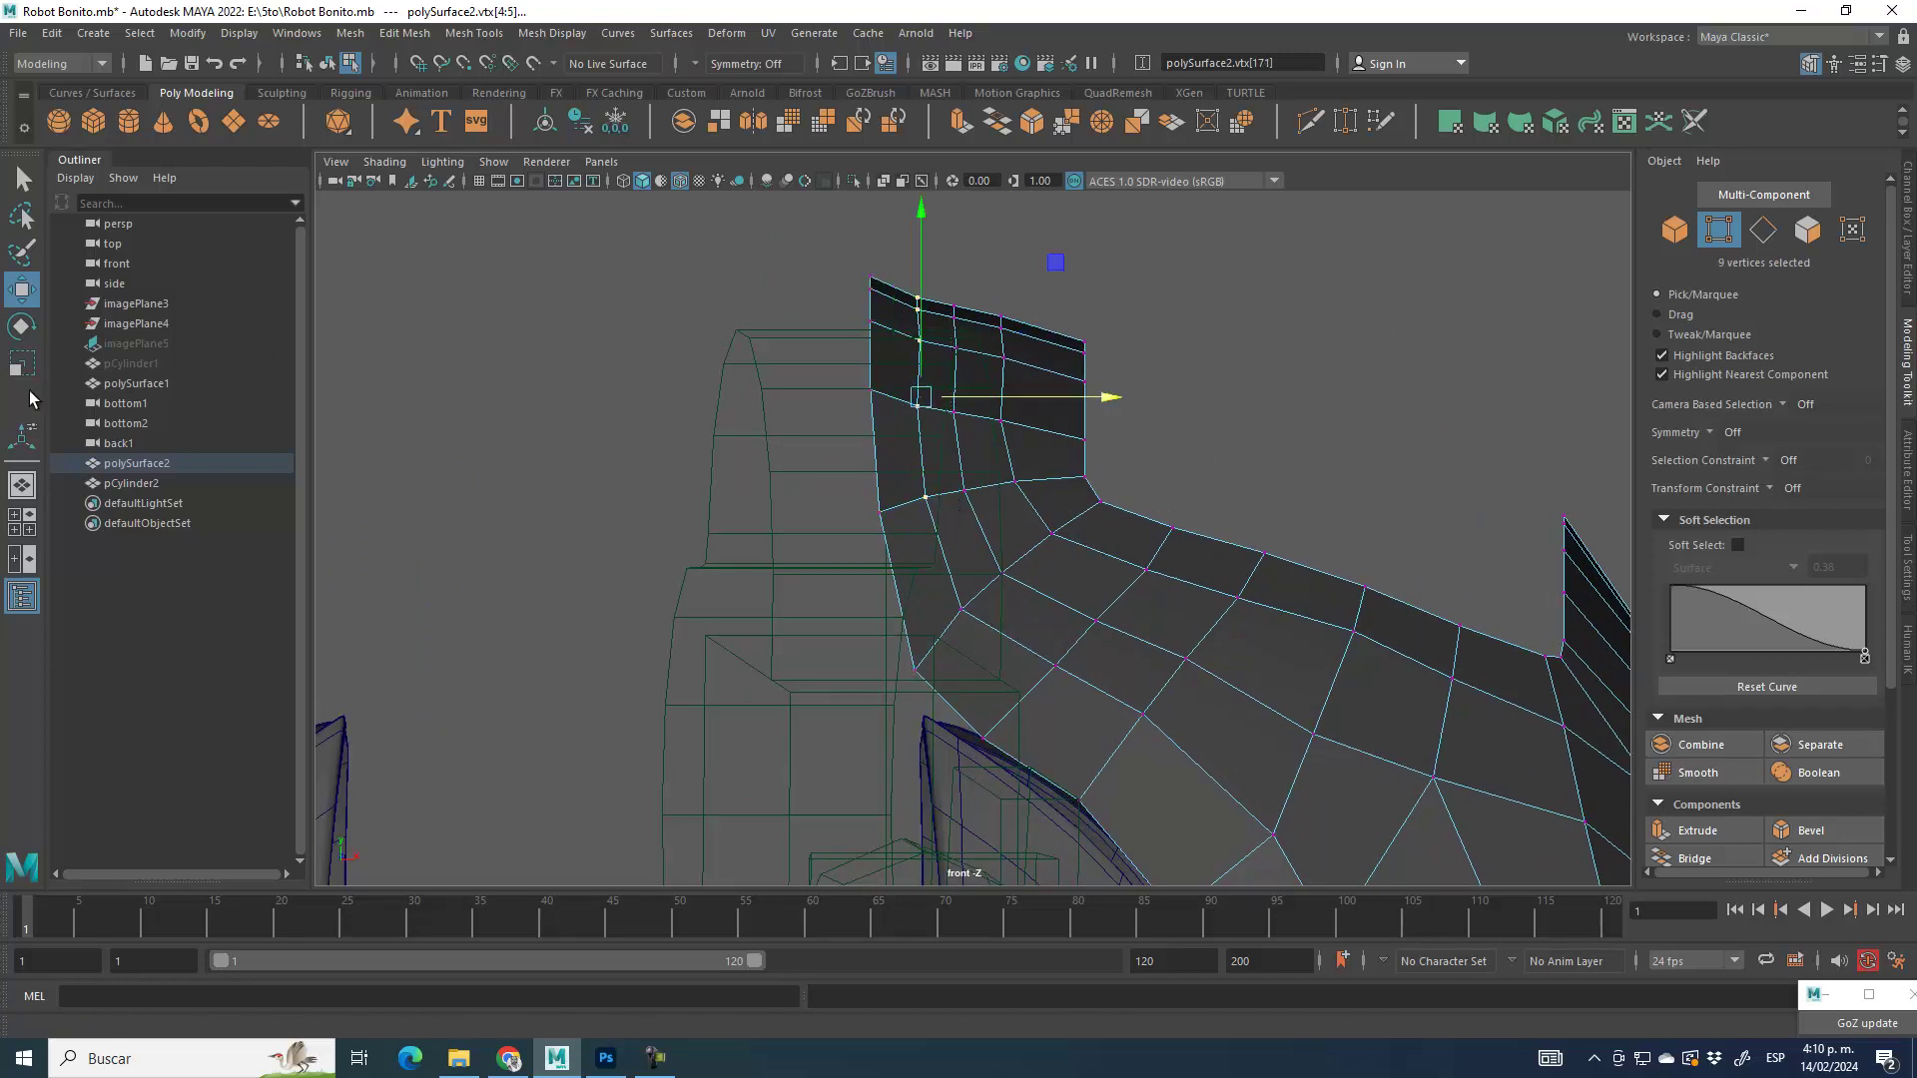
pyautogui.press('r')
pyautogui.moveTo(938, 267); pyautogui.dragTo(980, 521)
pyautogui.moveTo(1065, 398); pyautogui.dragTo(962, 397)
pyautogui.moveTo(995, 275); pyautogui.dragTo(1027, 519)
pyautogui.moveTo(1141, 404); pyautogui.dragTo(361, 344)
# Step: Set the transform constraint to Edge Slide and slide the upper section's three inner columns along X to space them evenly
pyautogui.click(20, 290)
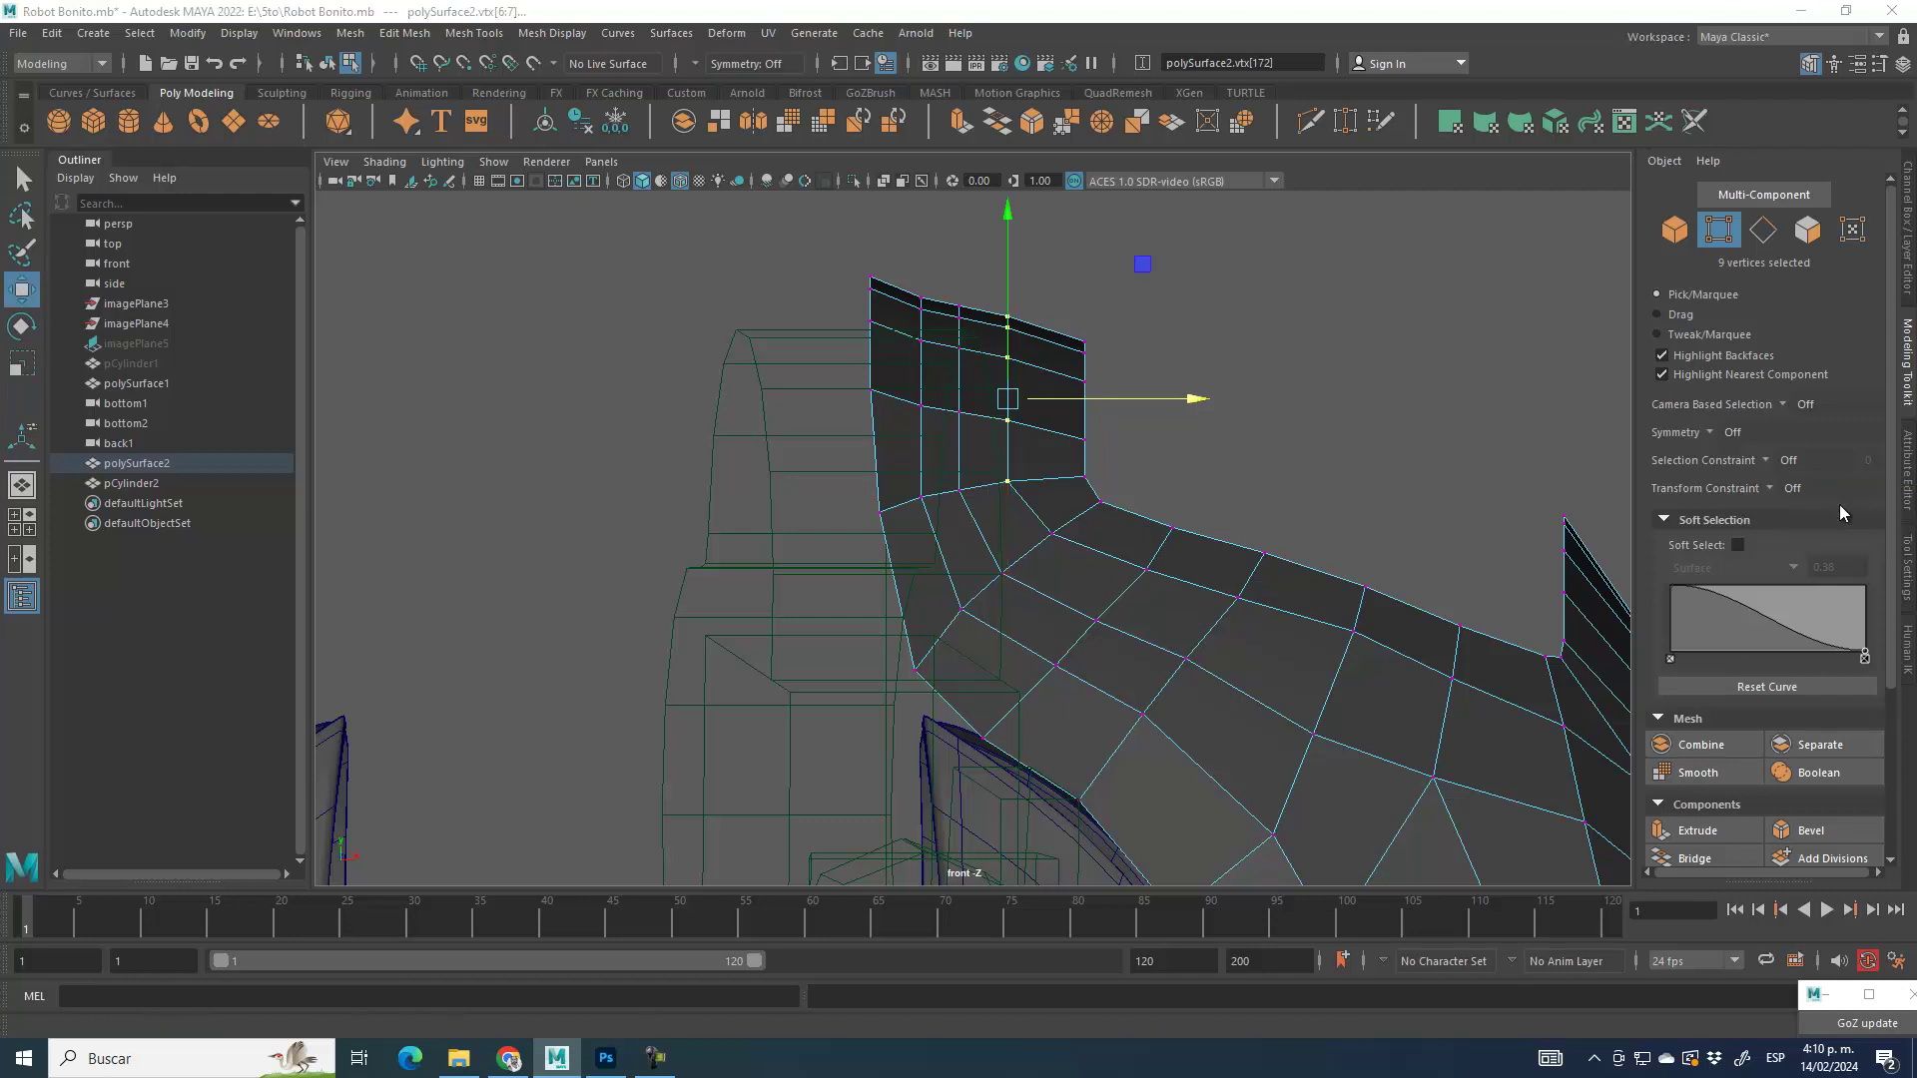
pyautogui.click(1038, 464)
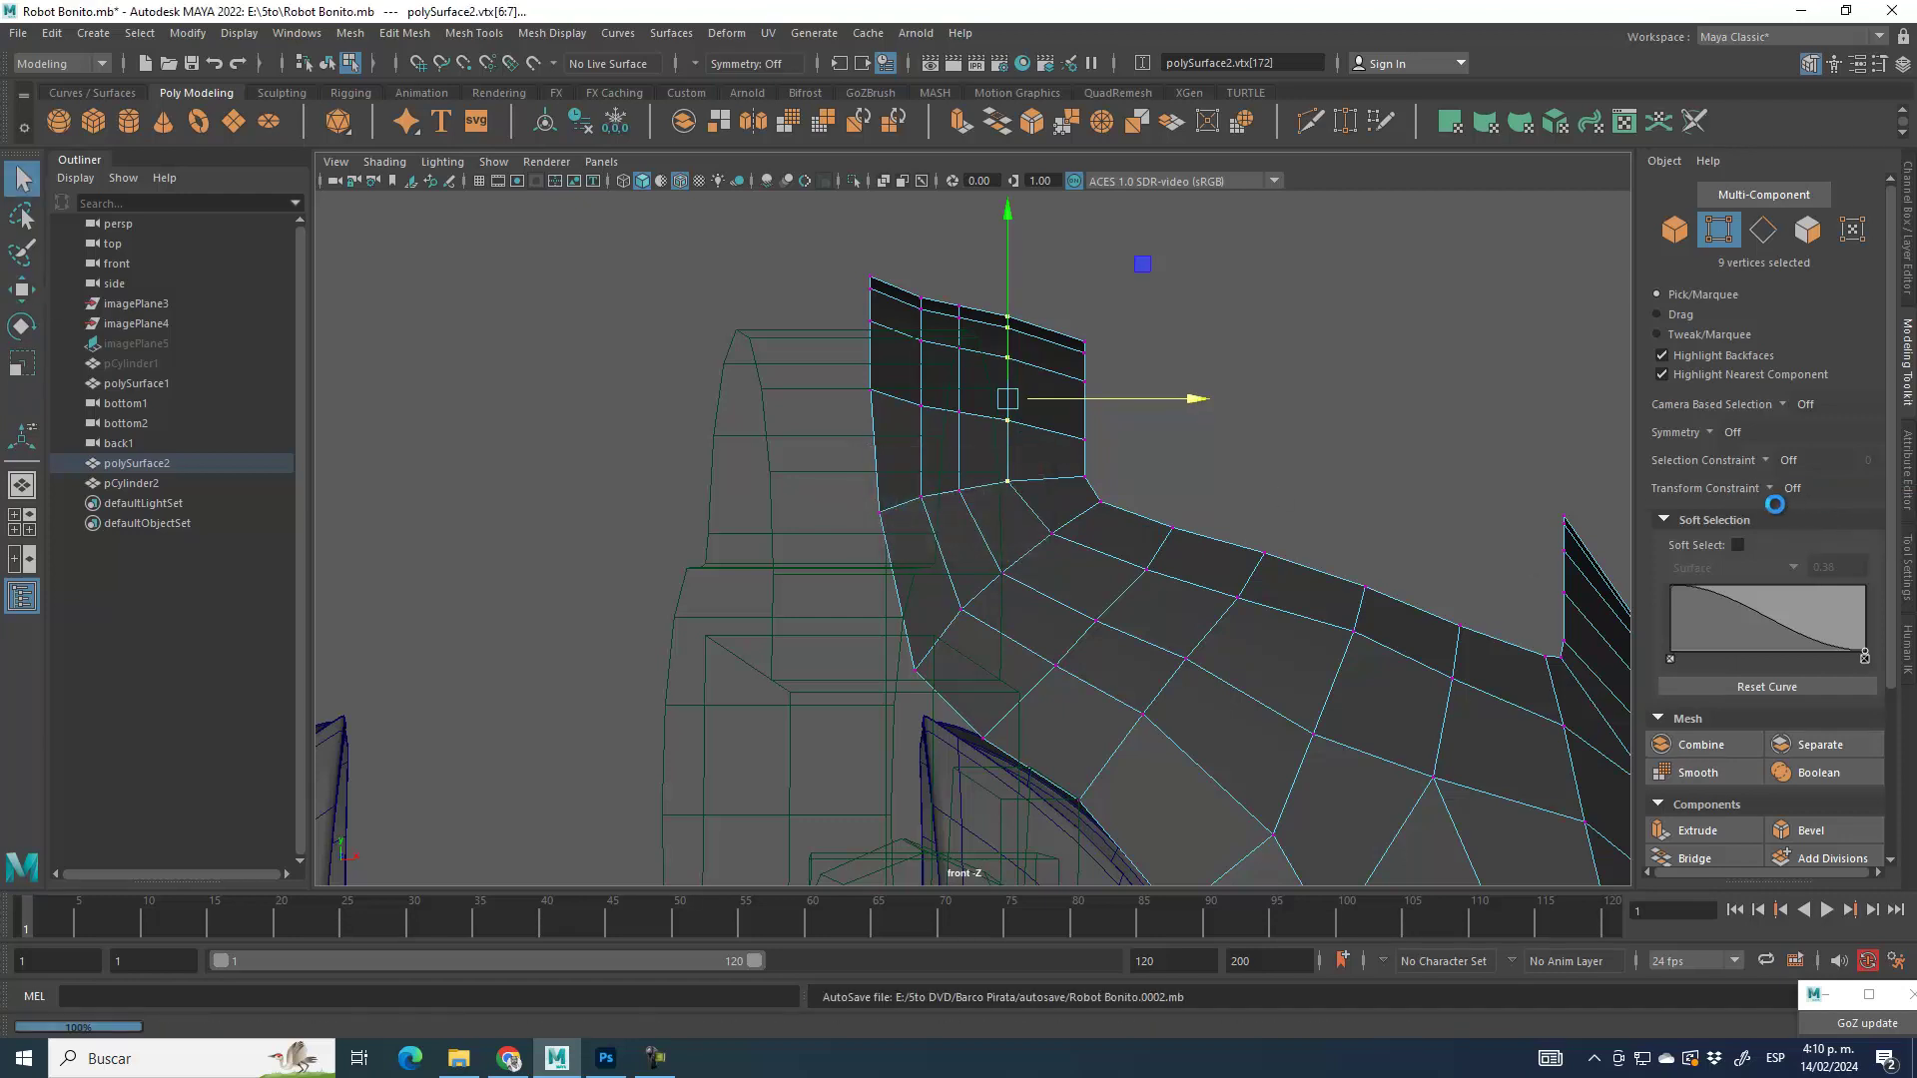
pyautogui.press('w')
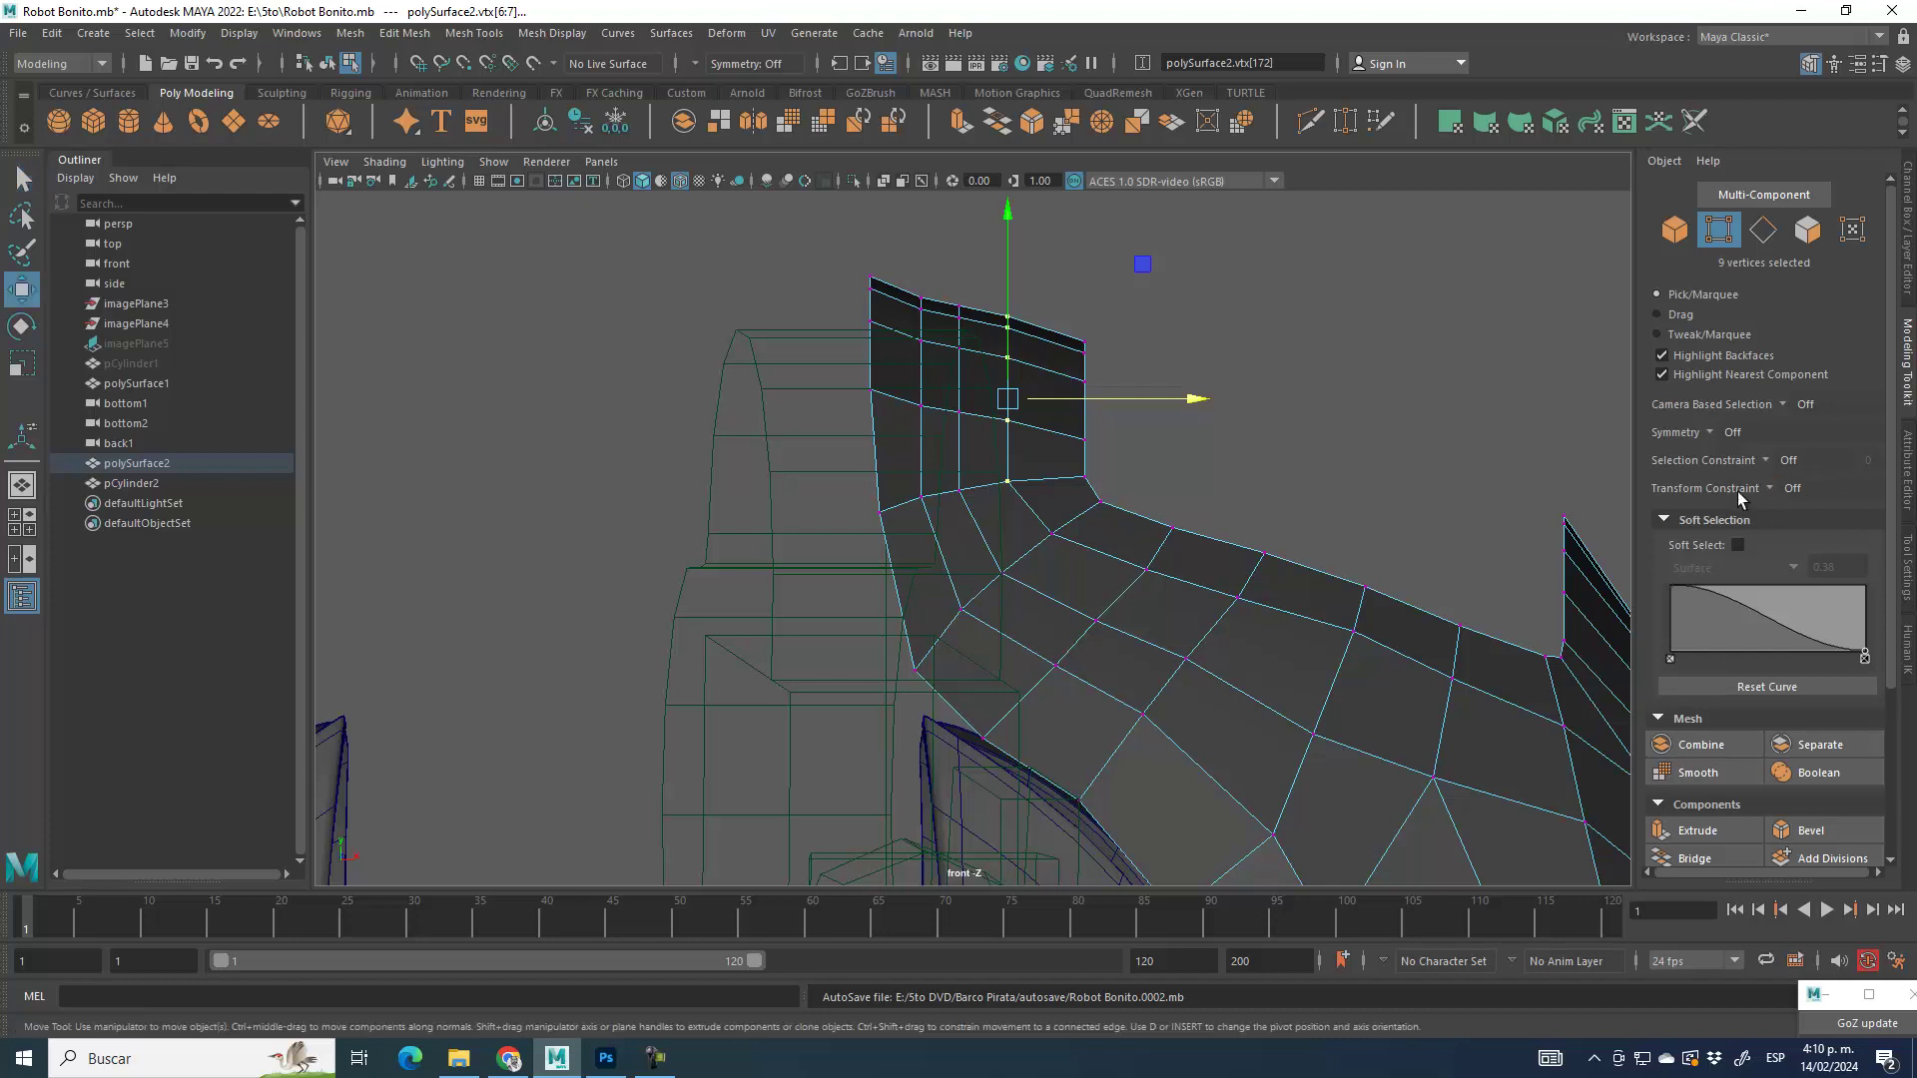
pyautogui.click(1759, 488)
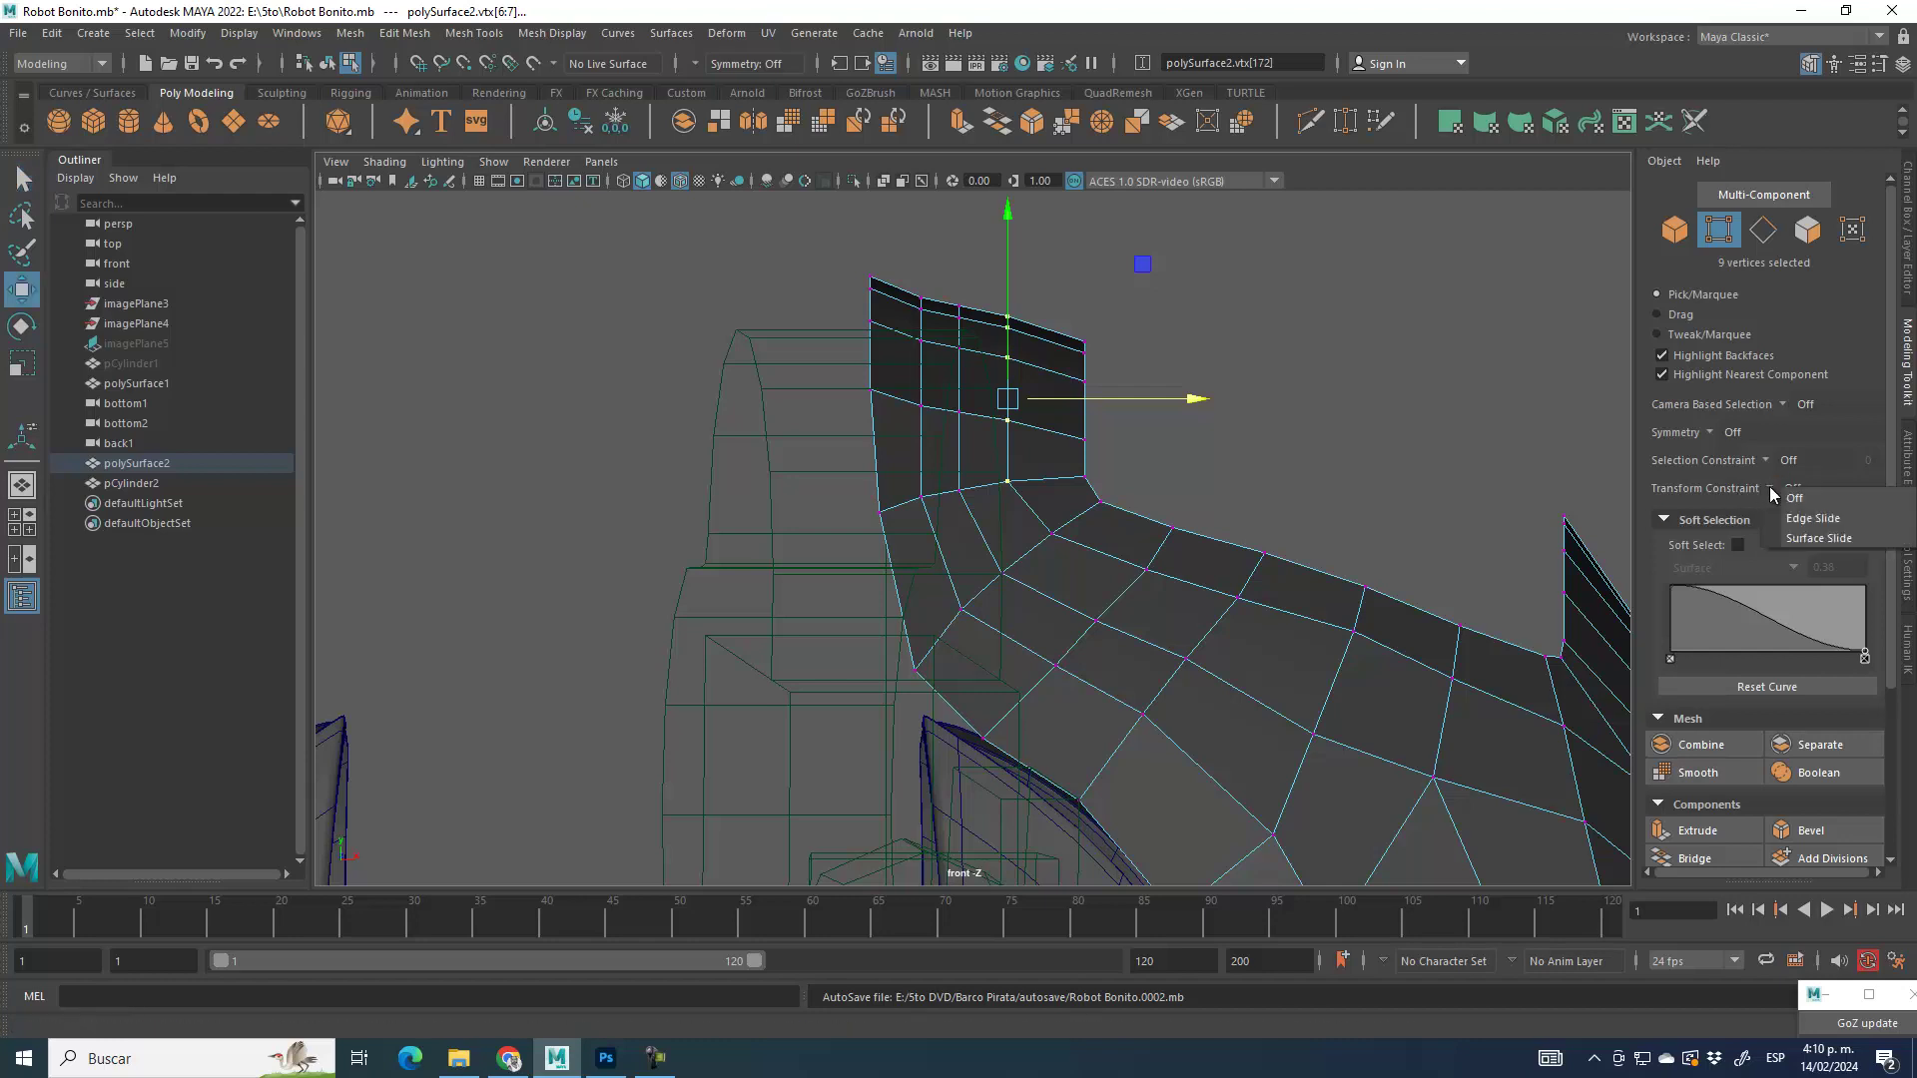
pyautogui.click(1824, 519)
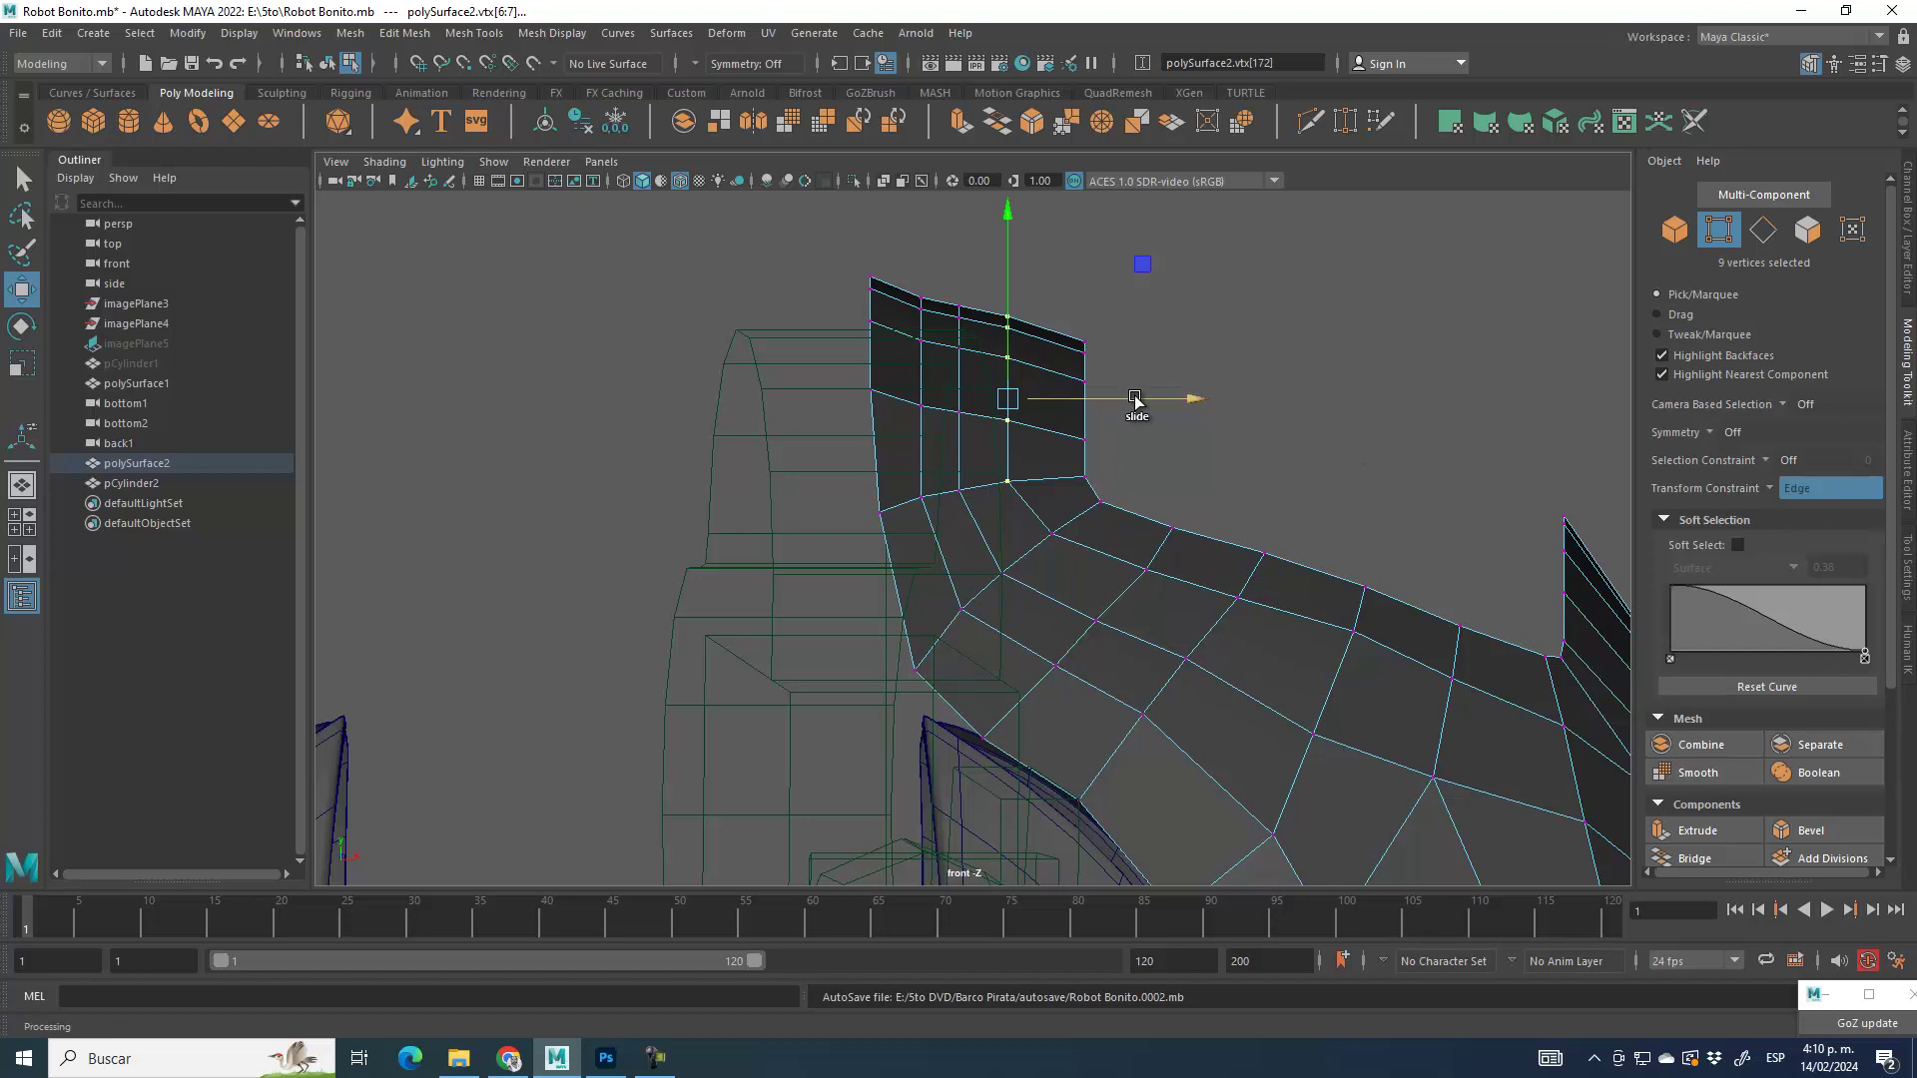
pyautogui.moveTo(1136, 399); pyautogui.dragTo(1164, 402)
pyautogui.moveTo(946, 287); pyautogui.dragTo(994, 513)
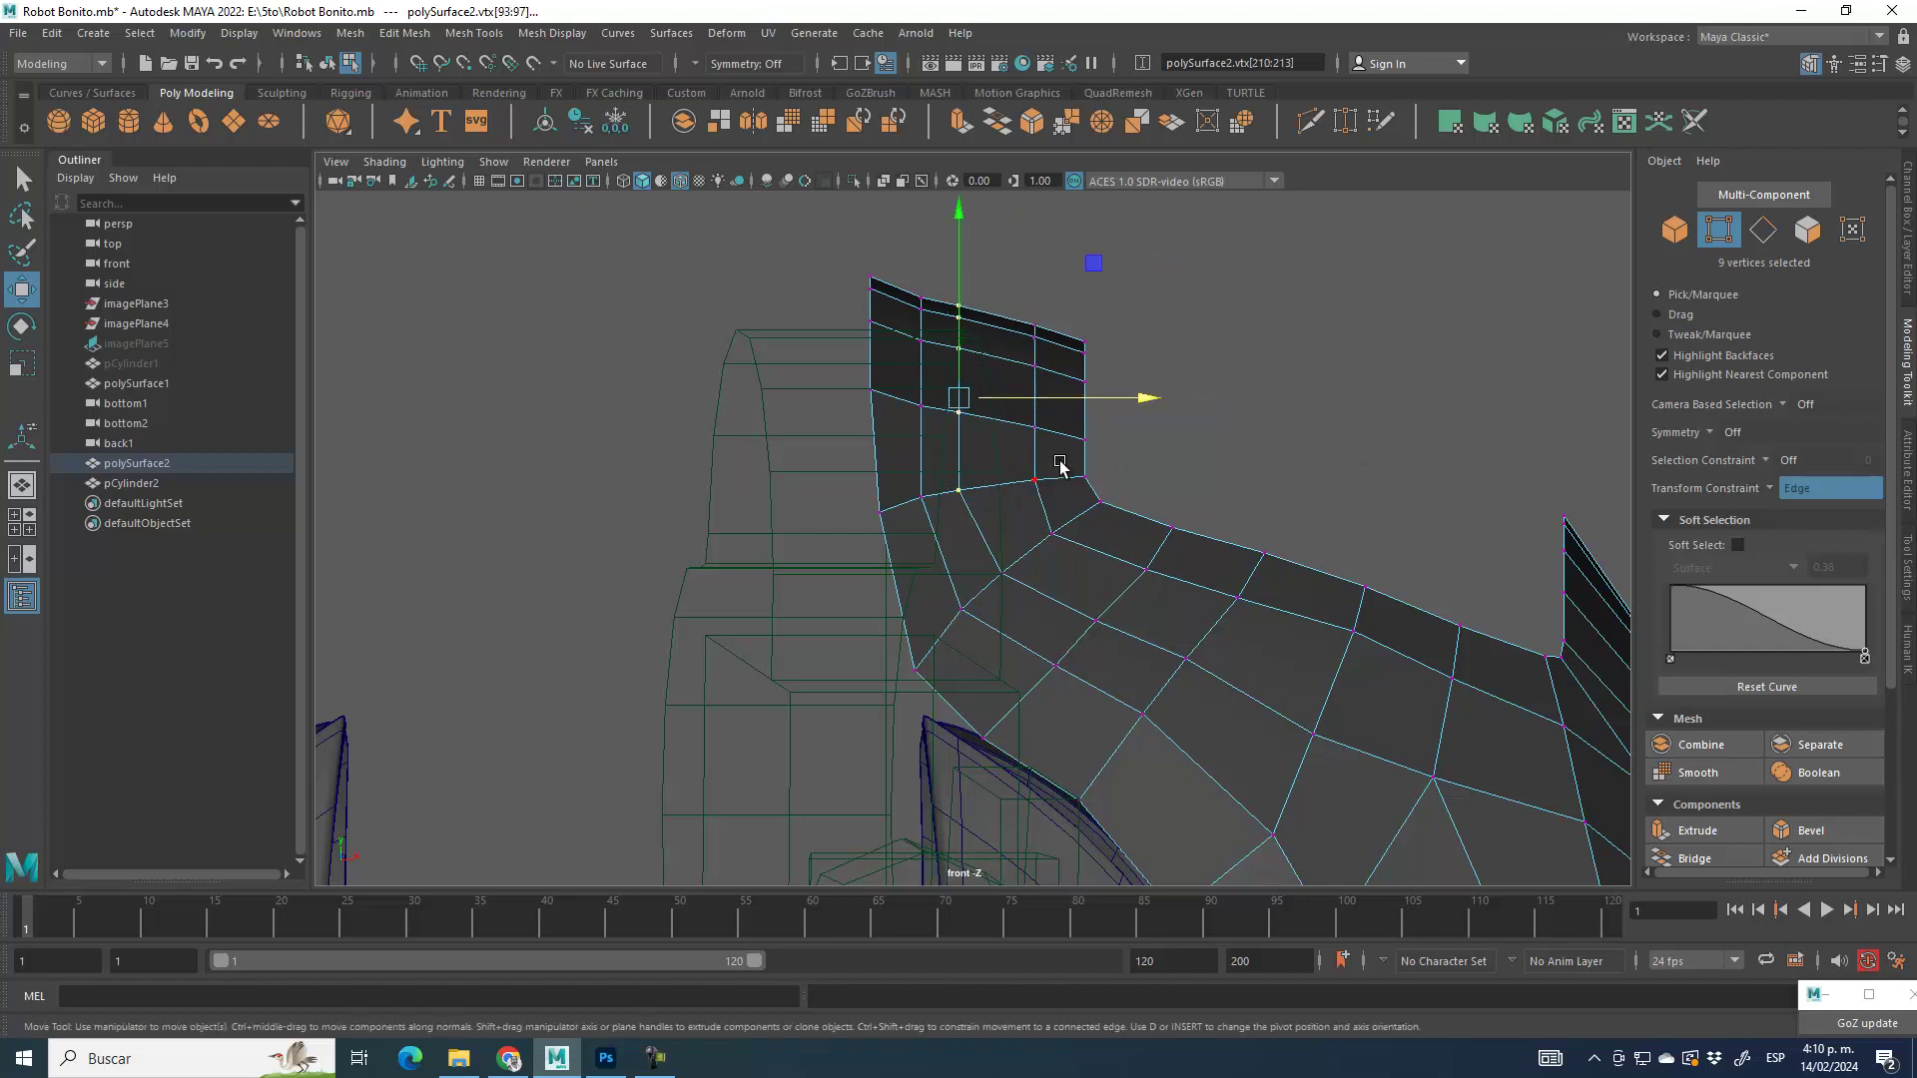
pyautogui.moveTo(1061, 399); pyautogui.dragTo(1085, 400)
pyautogui.moveTo(907, 271); pyautogui.dragTo(952, 505)
pyautogui.moveTo(1010, 358); pyautogui.dragTo(1025, 359)
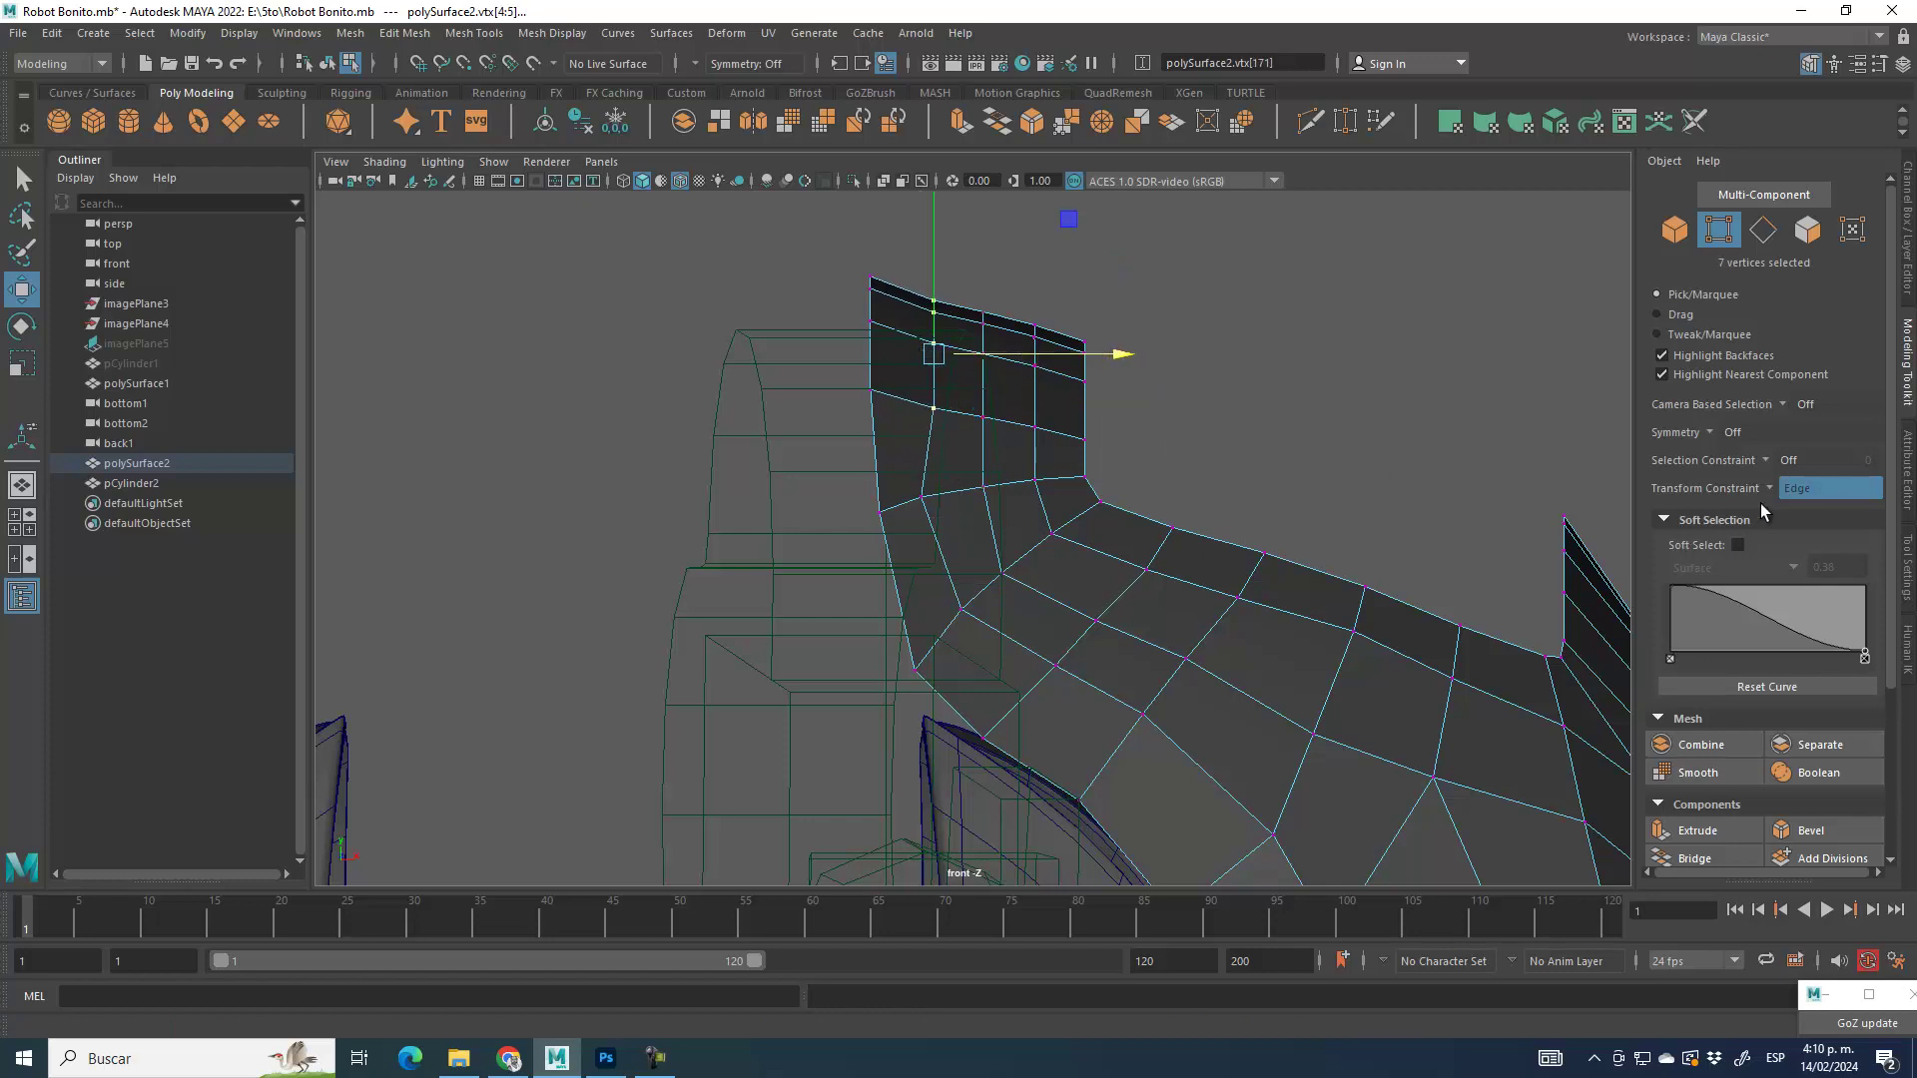
# Step: Edge-slide the vertex pair at the base of the upper section's second column along X to align it with the column
pyautogui.click(1821, 497)
pyautogui.moveTo(919, 488); pyautogui.dragTo(926, 504)
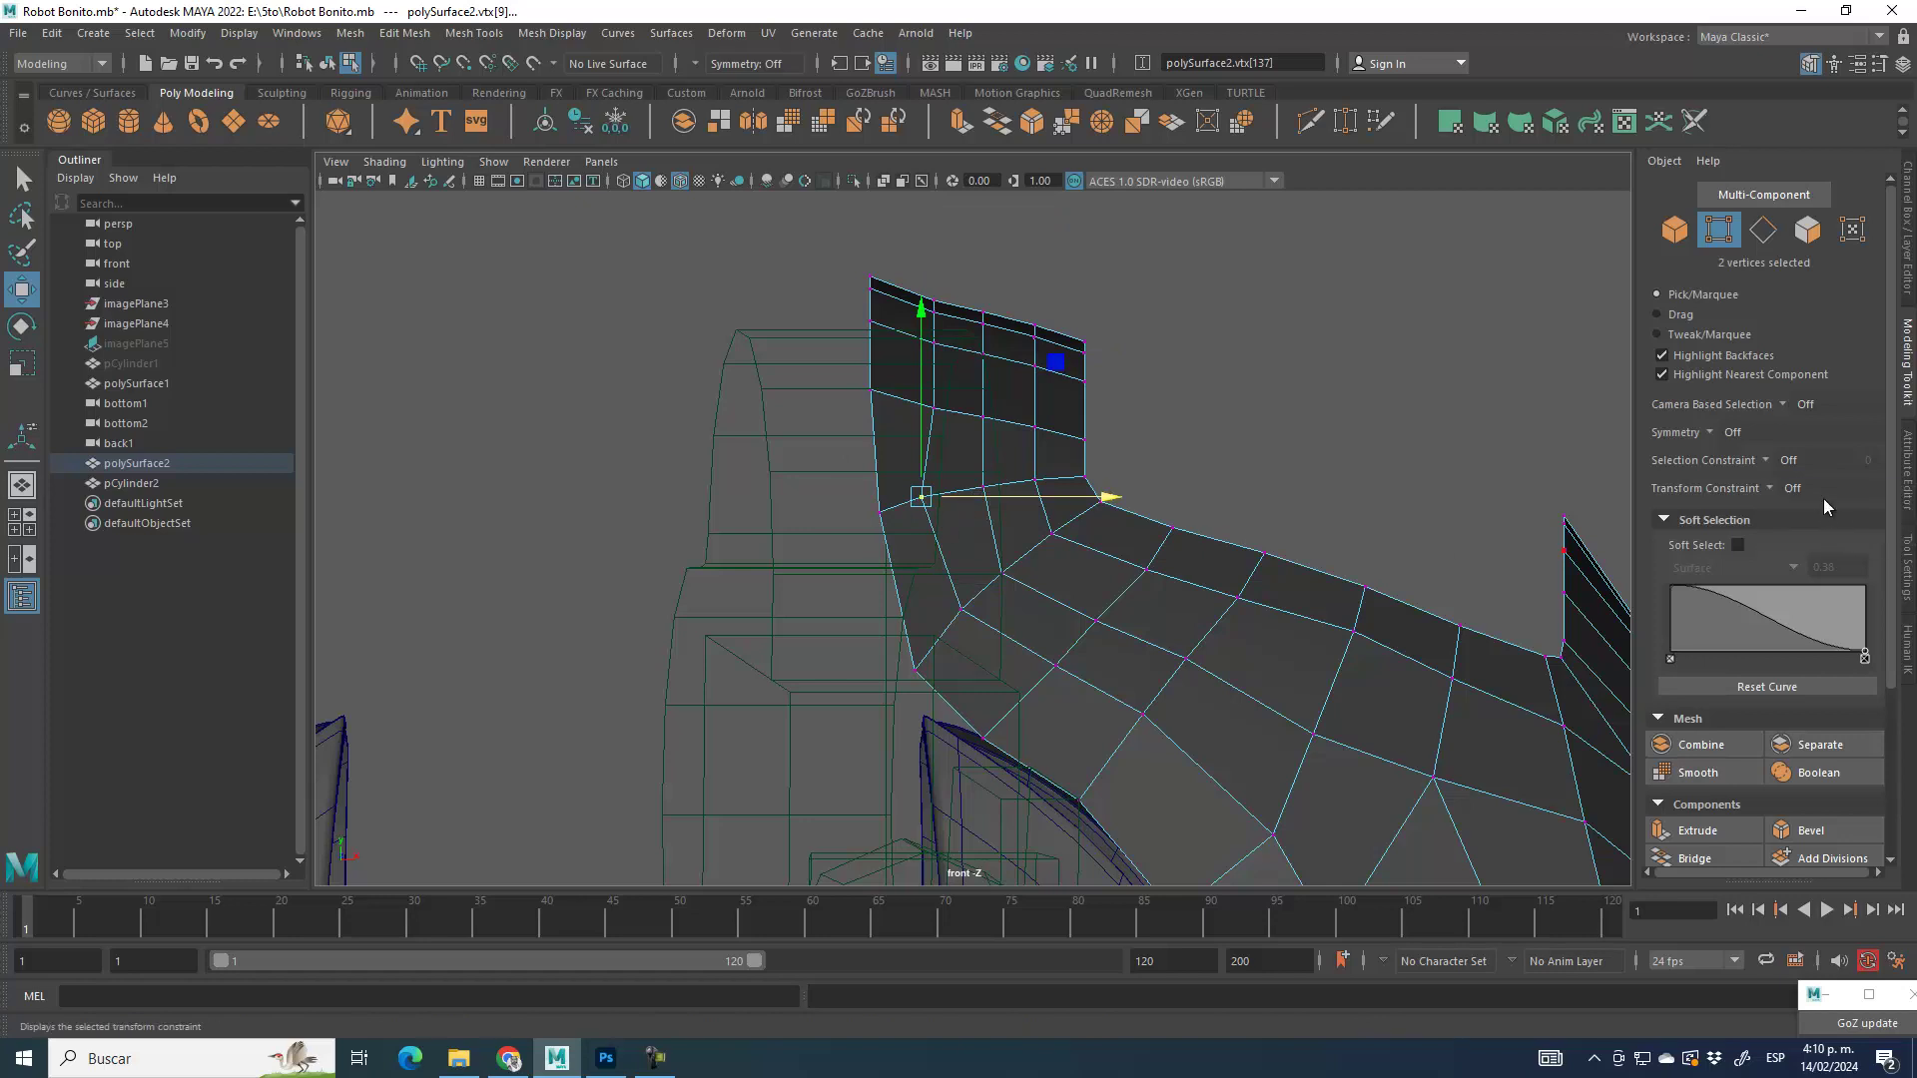
pyautogui.click(1764, 488)
pyautogui.click(1829, 505)
pyautogui.moveTo(1024, 500); pyautogui.dragTo(1046, 502)
# Step: Turn the transform constraint off and adjust the top vertices of the upper section's second and third columns along Y
pyautogui.click(1773, 489)
pyautogui.click(1833, 495)
pyautogui.moveTo(951, 369); pyautogui.dragTo(955, 364)
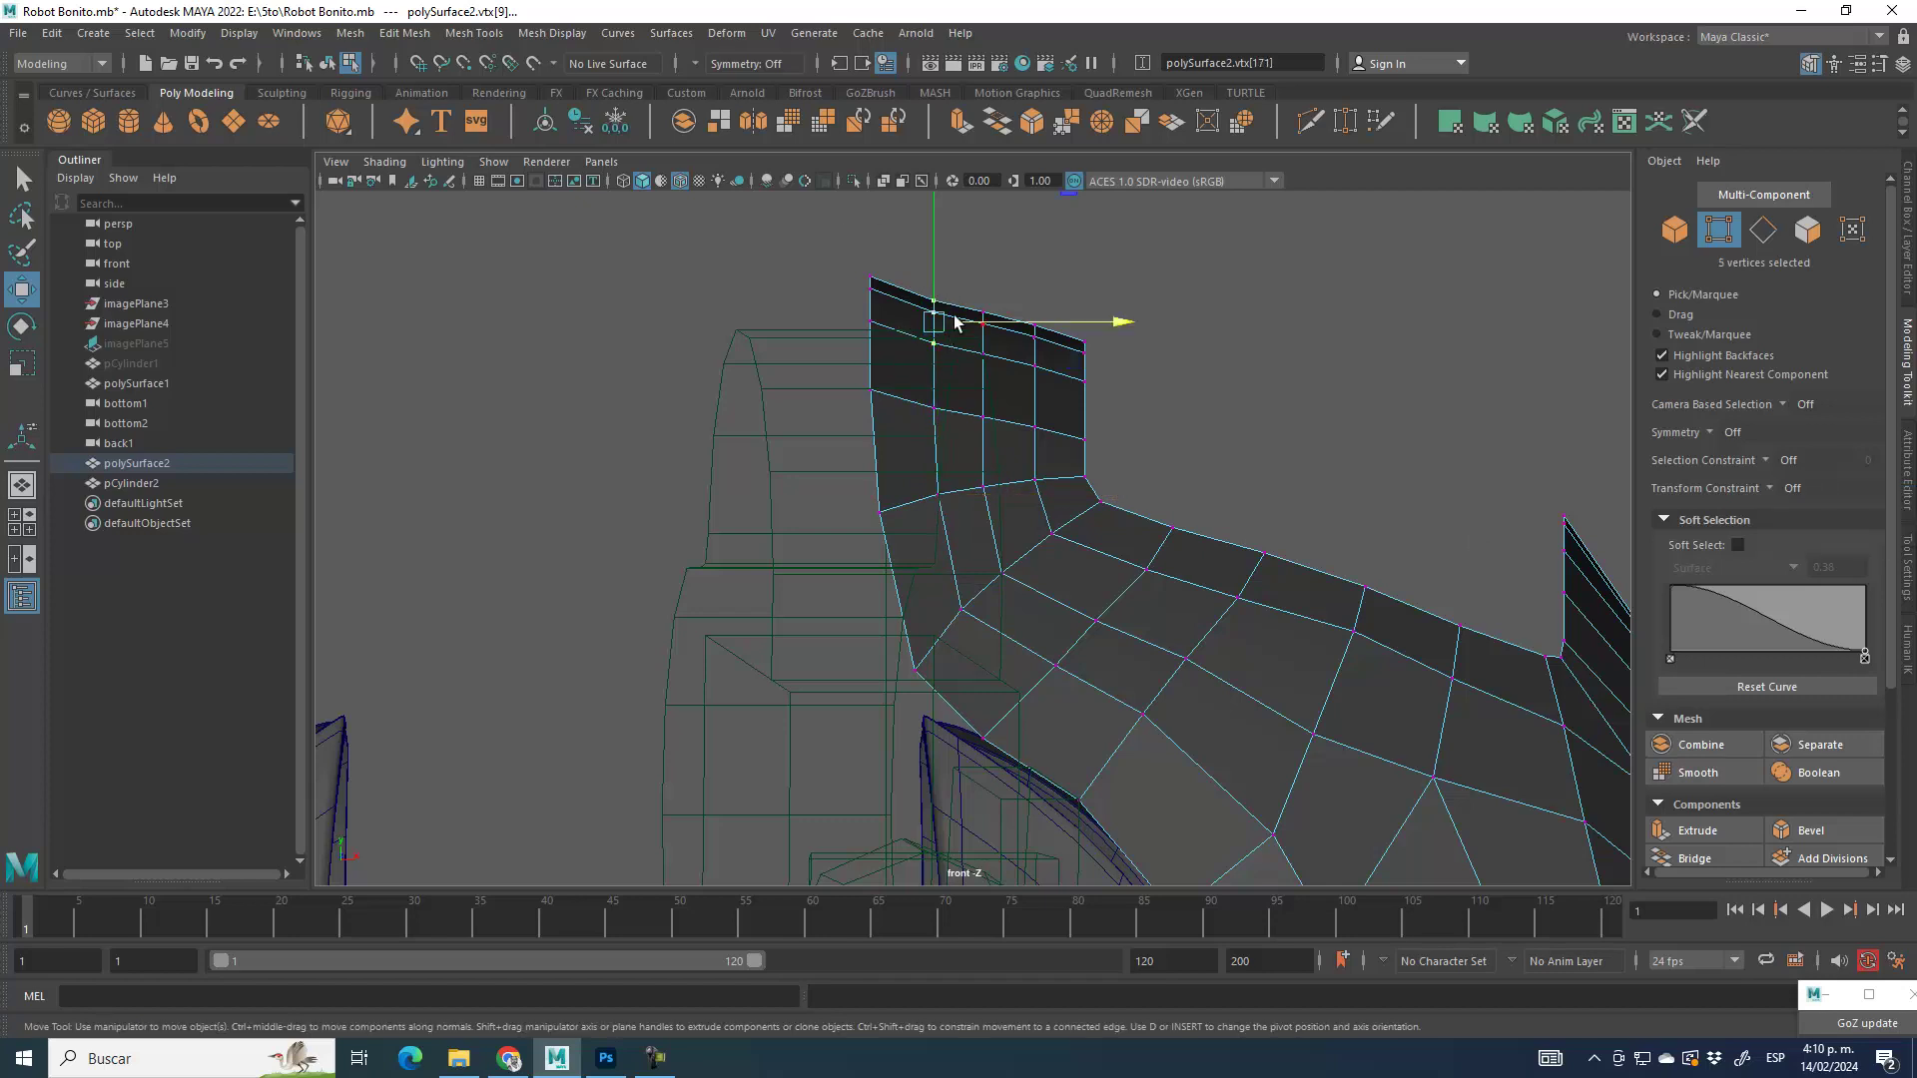
pyautogui.moveTo(930, 243); pyautogui.dragTo(1002, 379)
pyautogui.moveTo(979, 265); pyautogui.dragTo(978, 261)
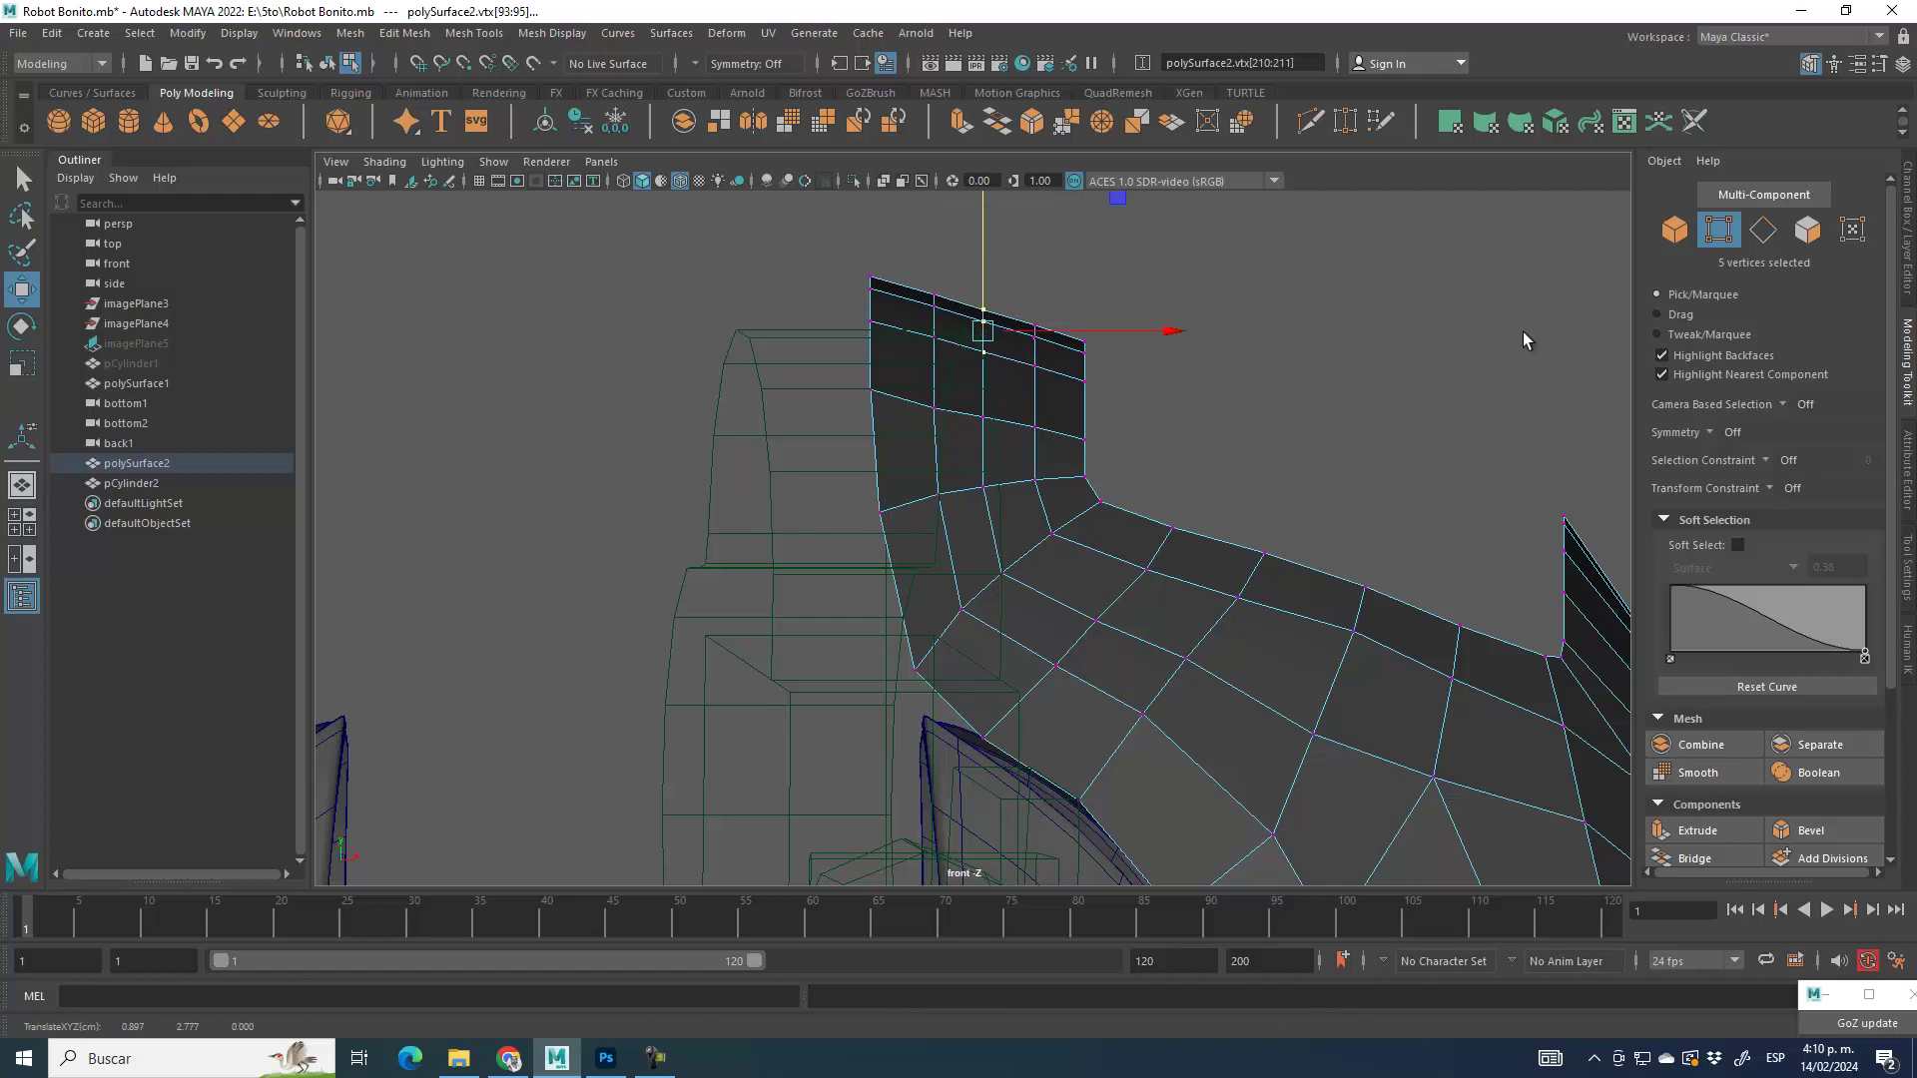
# Step: Lower the vertex pair at the inner border's bottom corner toward the front piece's upper tip and return to object mode
pyautogui.click(1671, 237)
pyautogui.scroll(-5, 1014, 635)
pyautogui.scroll(5, 1016, 639)
pyautogui.keyDown('alt'); pyautogui.moveTo(1050, 702); pyautogui.dragTo(1051, 553, button='middle'); pyautogui.keyUp('alt')
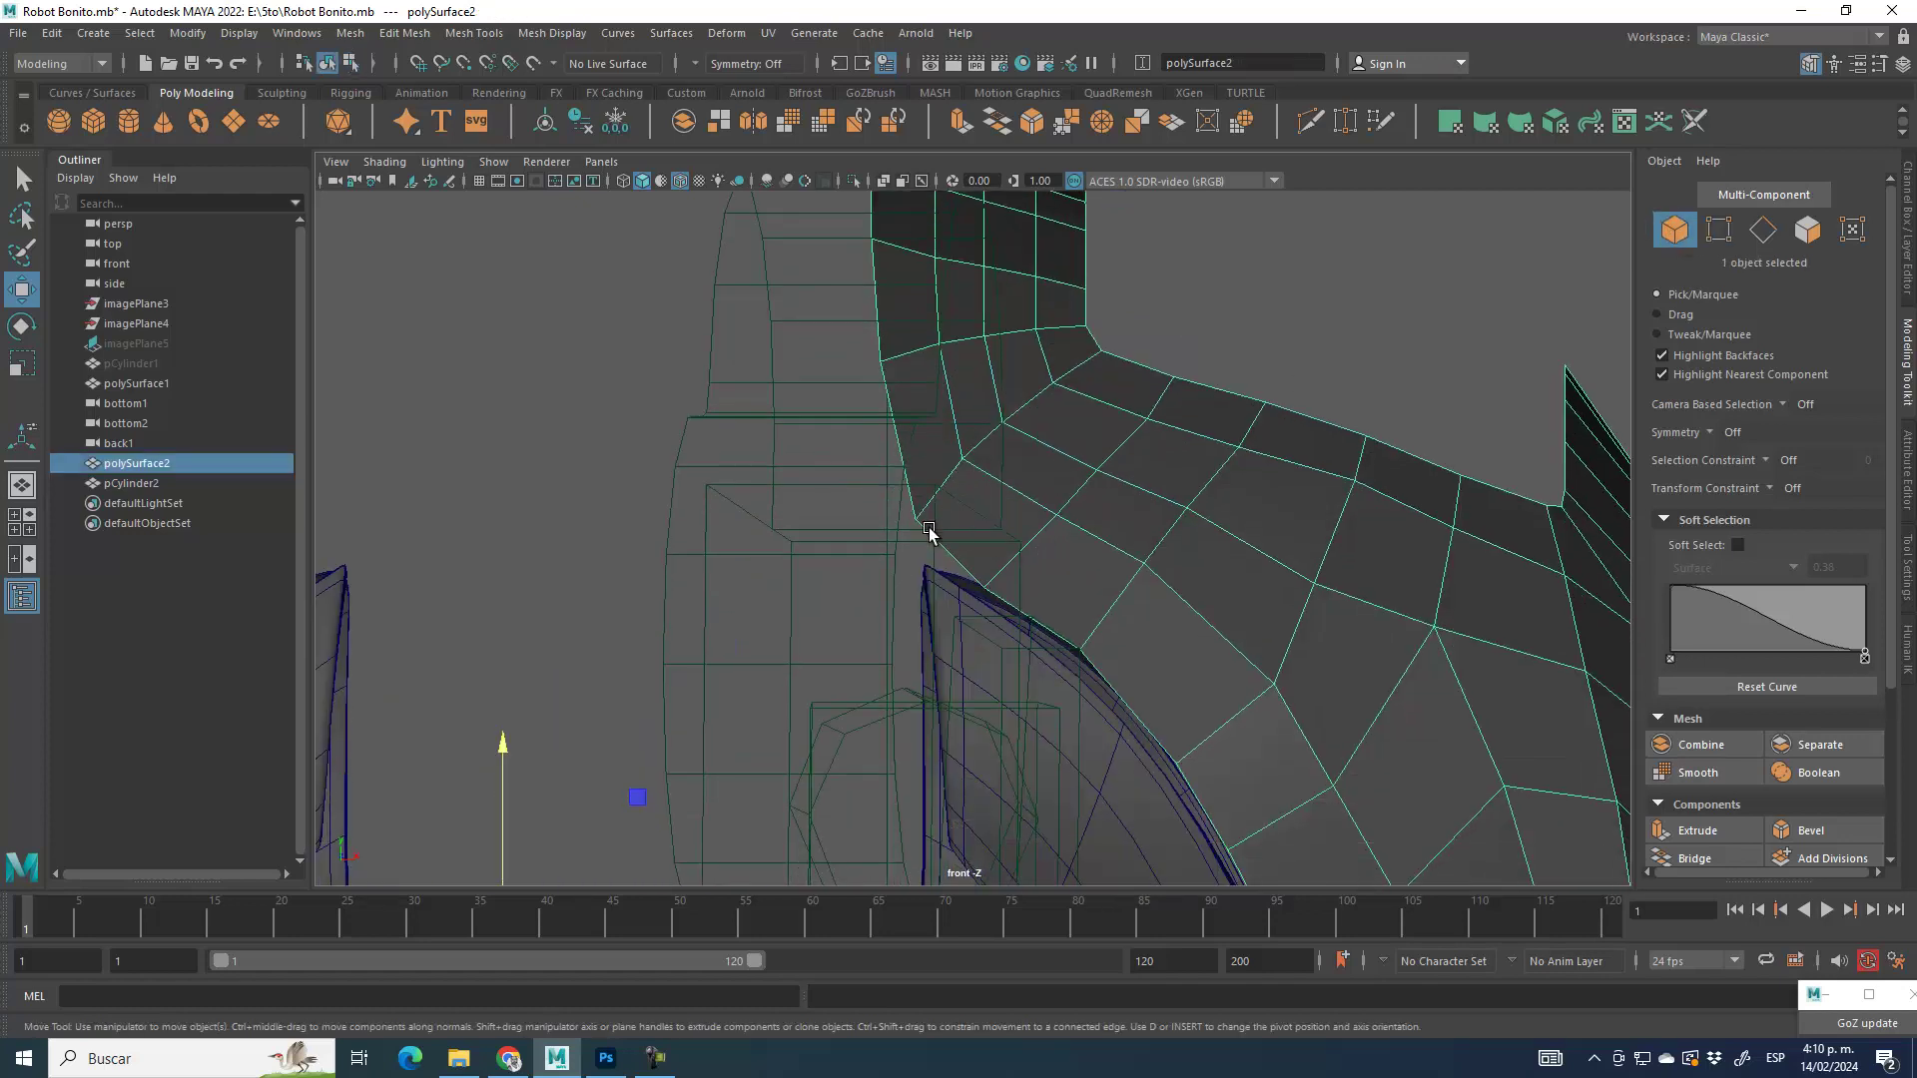
pyautogui.click(1718, 230)
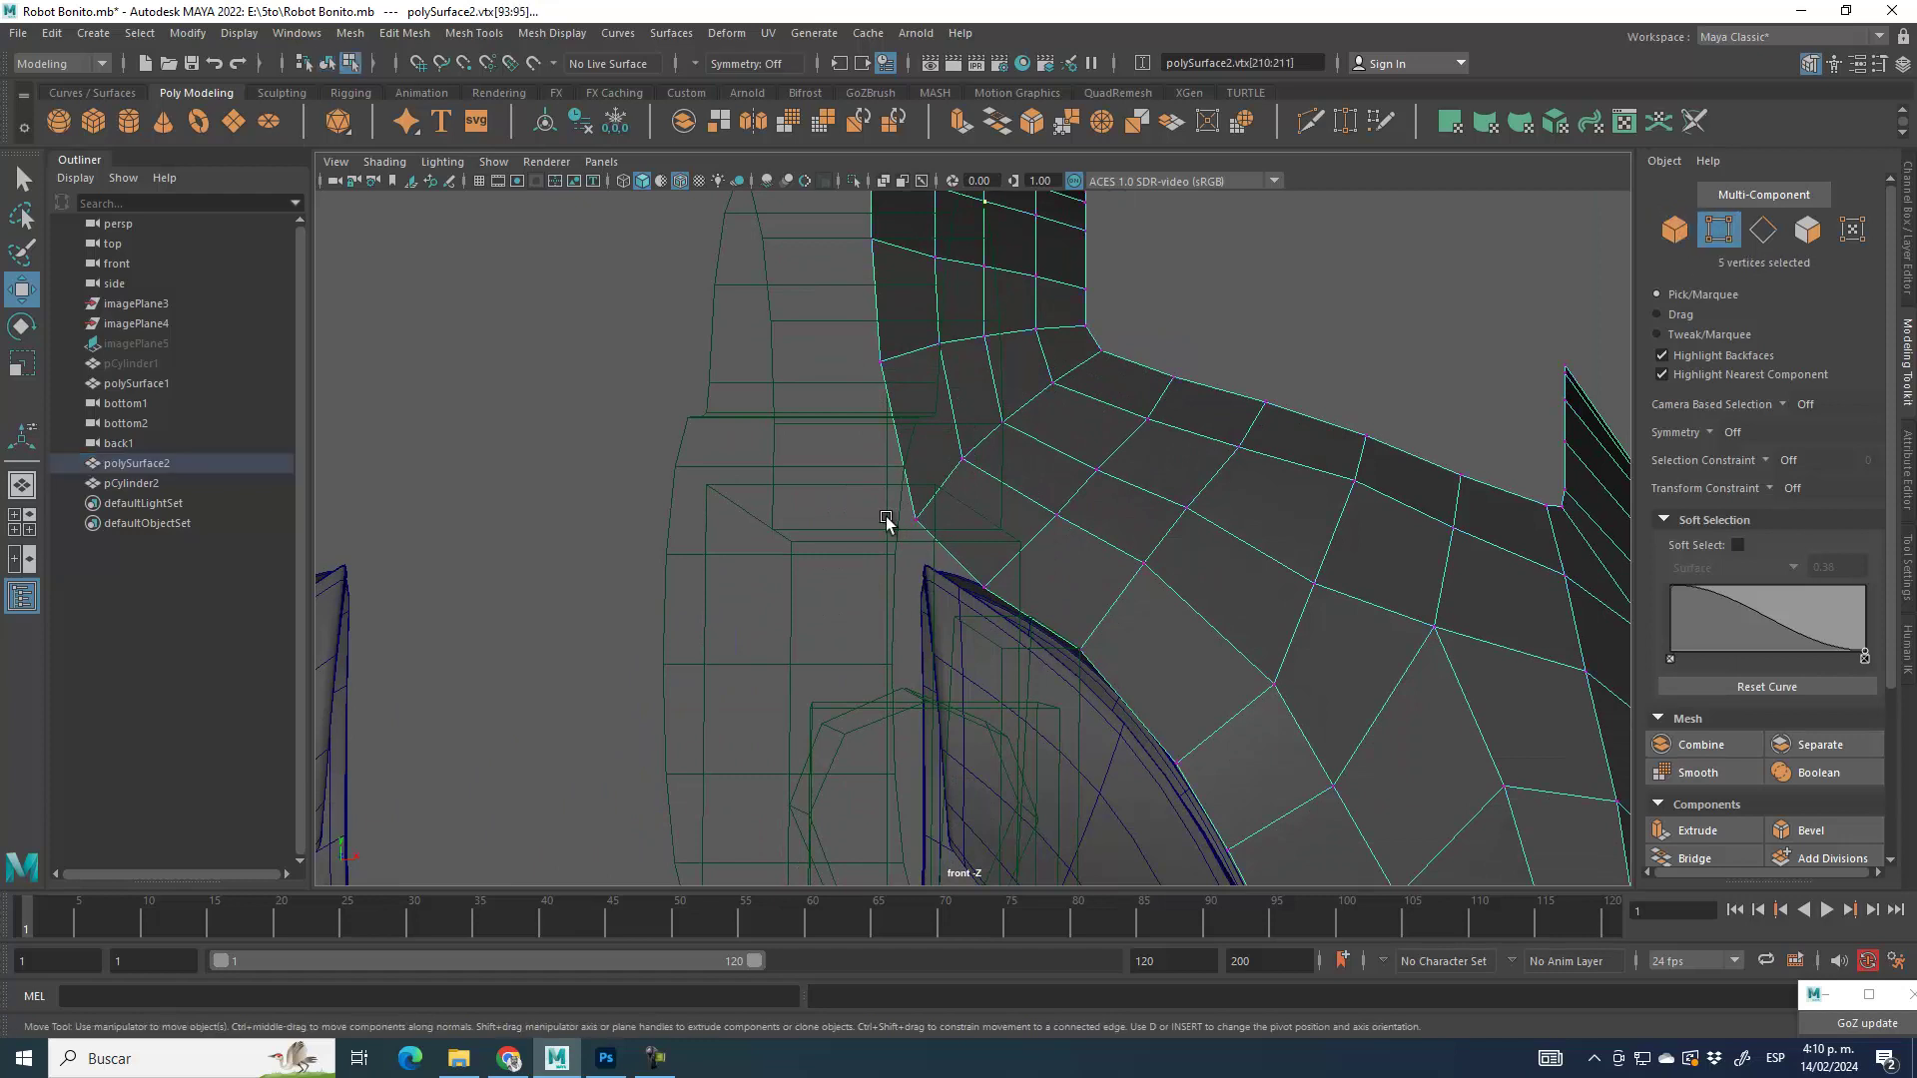
pyautogui.moveTo(921, 527); pyautogui.dragTo(919, 552)
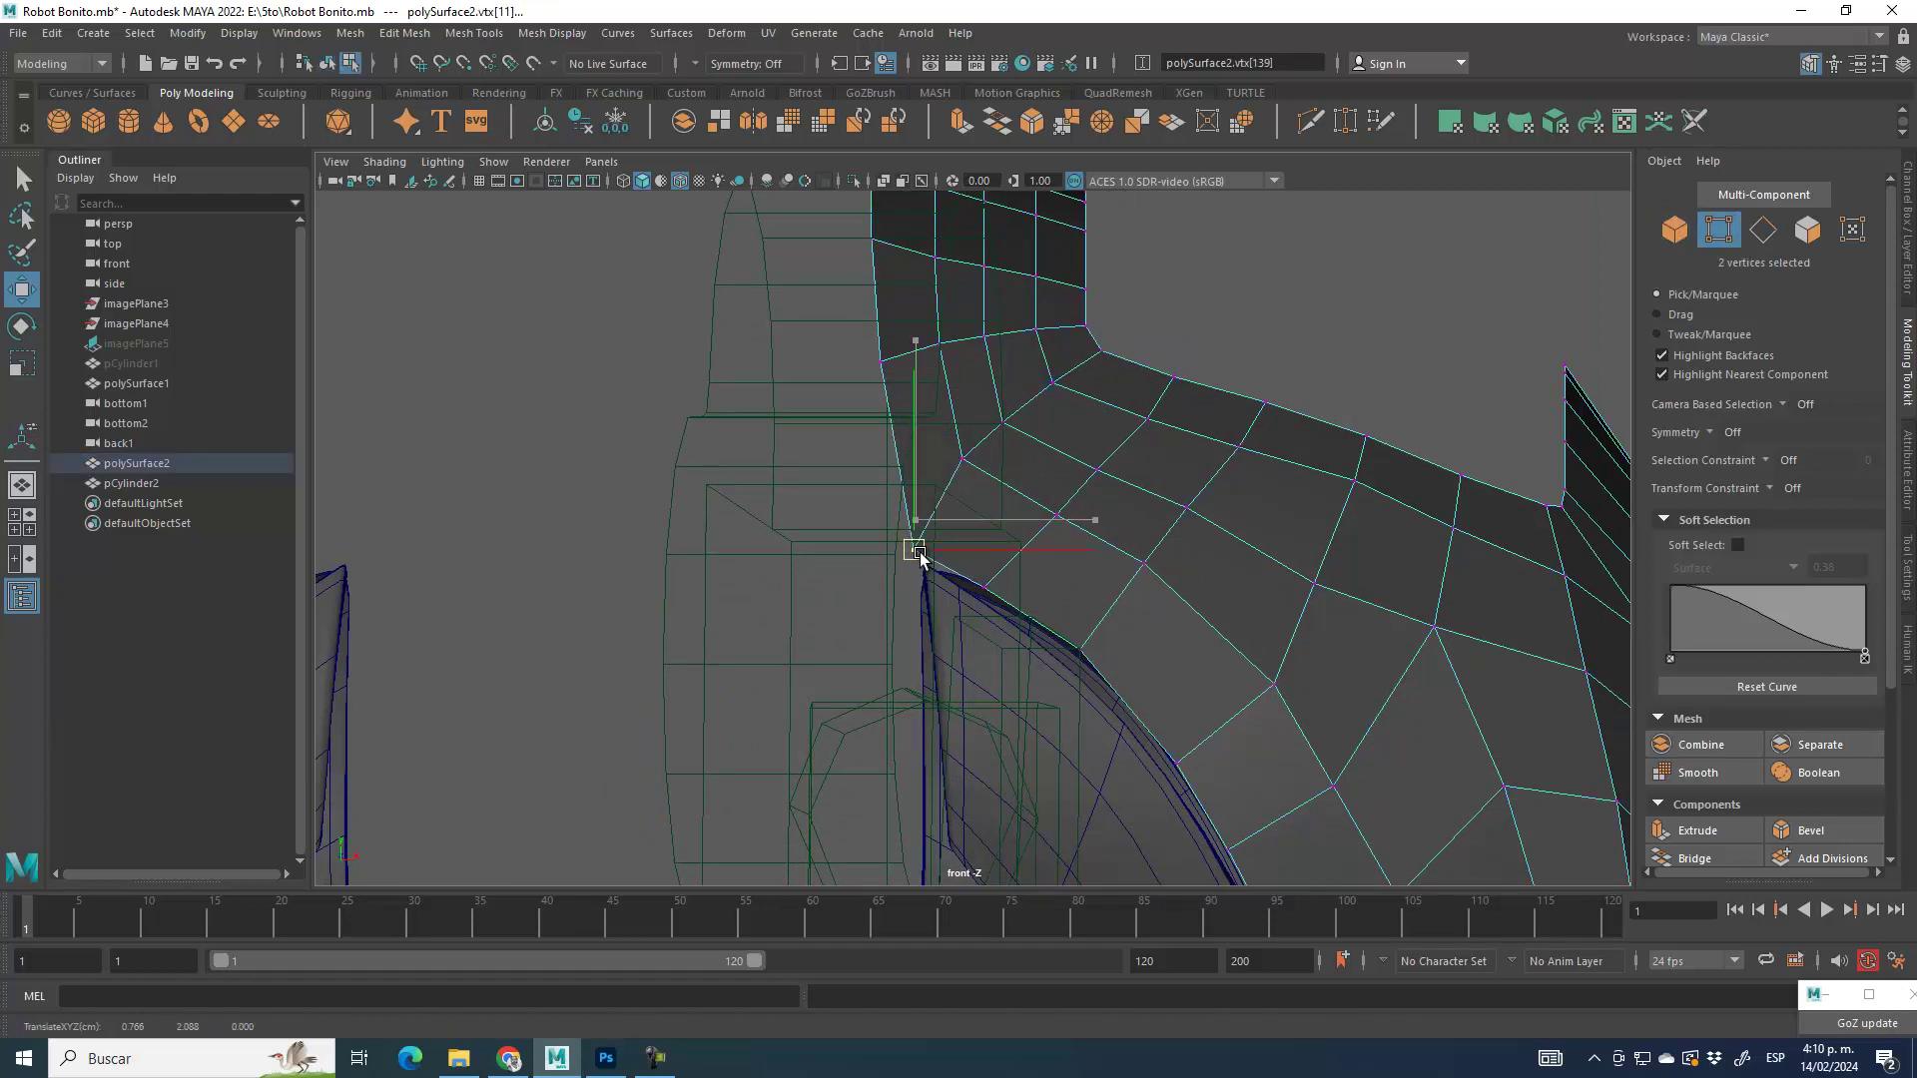
pyautogui.click(1675, 230)
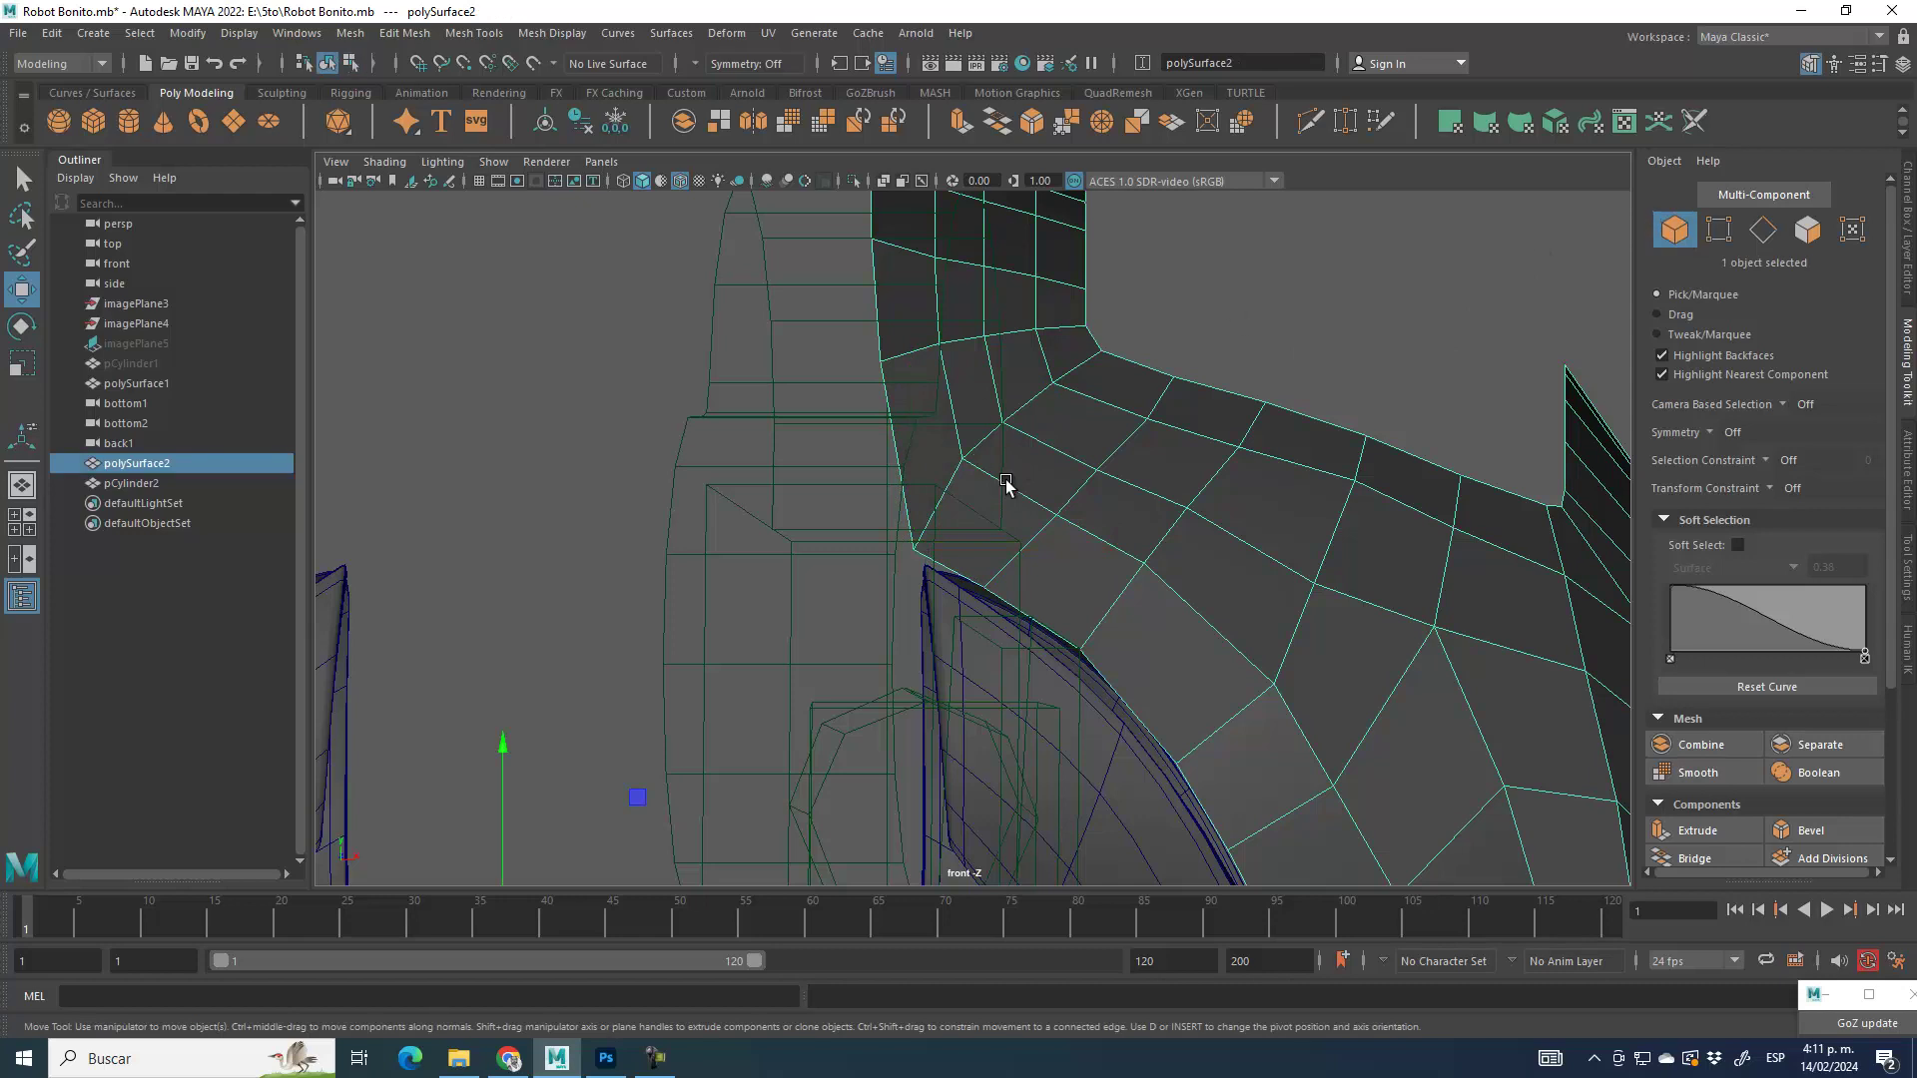
# Step: In the perspective view, select the two mirrored vertices on the mesh's lower border and scale them apart along Z
pyautogui.press('space')
pyautogui.press('space')
pyautogui.keyDown('alt'); pyautogui.moveTo(1236, 334); pyautogui.dragTo(1018, 492); pyautogui.keyUp('alt')
pyautogui.scroll(4, 1018, 492)
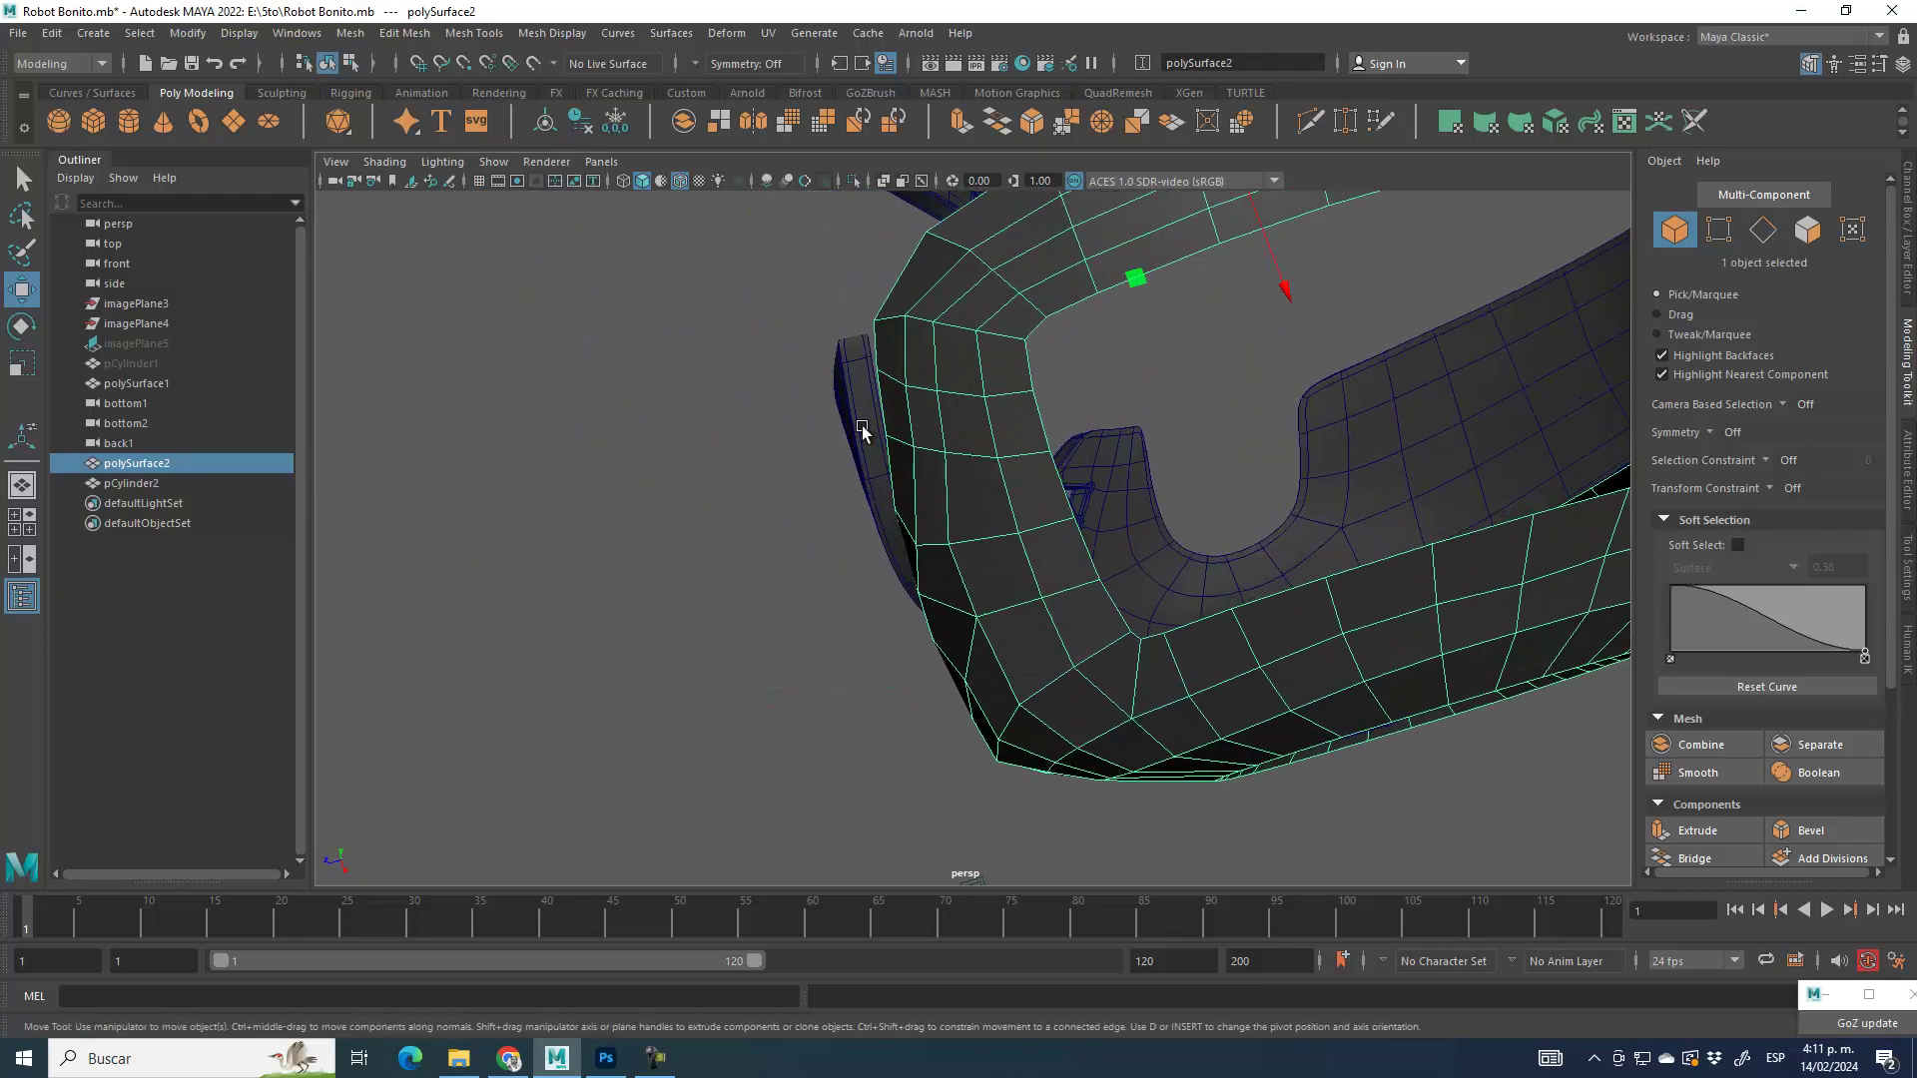
pyautogui.keyDown('alt'); pyautogui.moveTo(923, 424); pyautogui.dragTo(979, 543, button='middle'); pyautogui.keyUp('alt')
pyautogui.click(1719, 227)
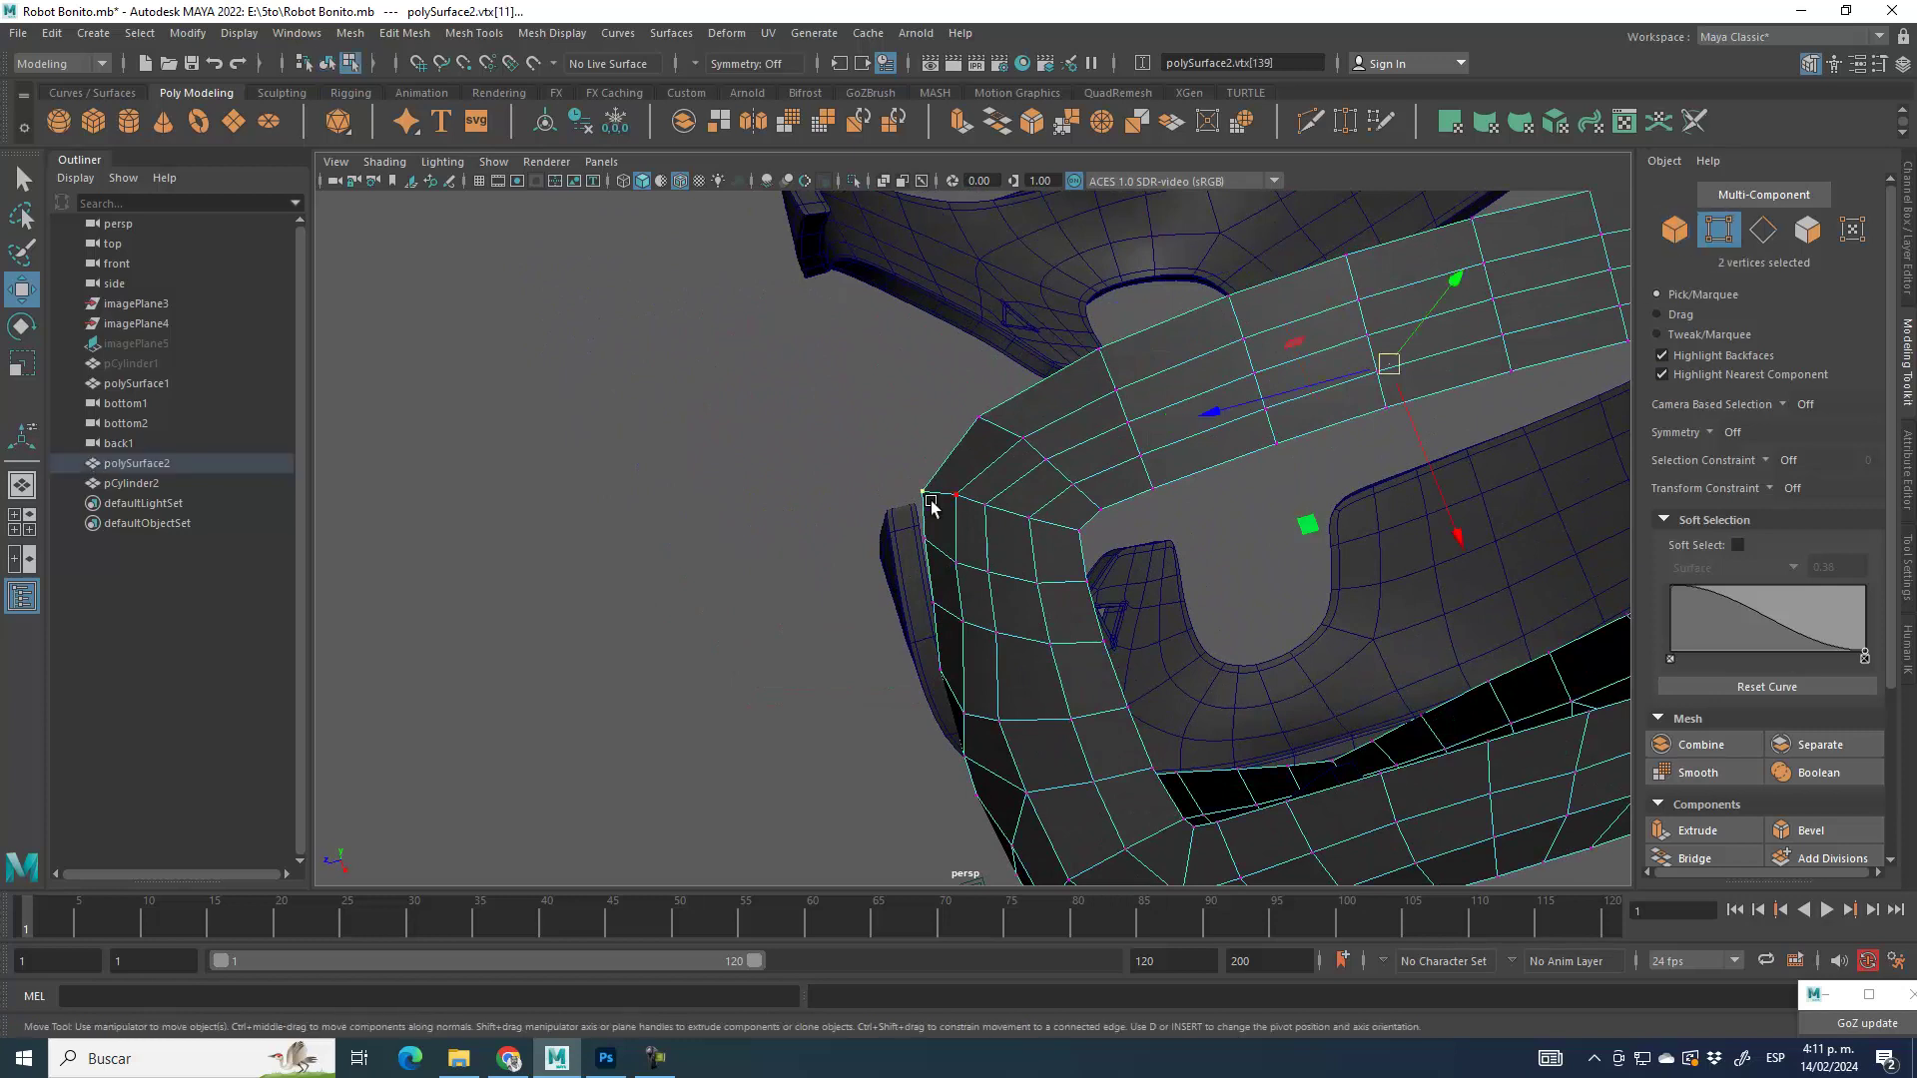
pyautogui.moveTo(932, 520); pyautogui.dragTo(971, 515)
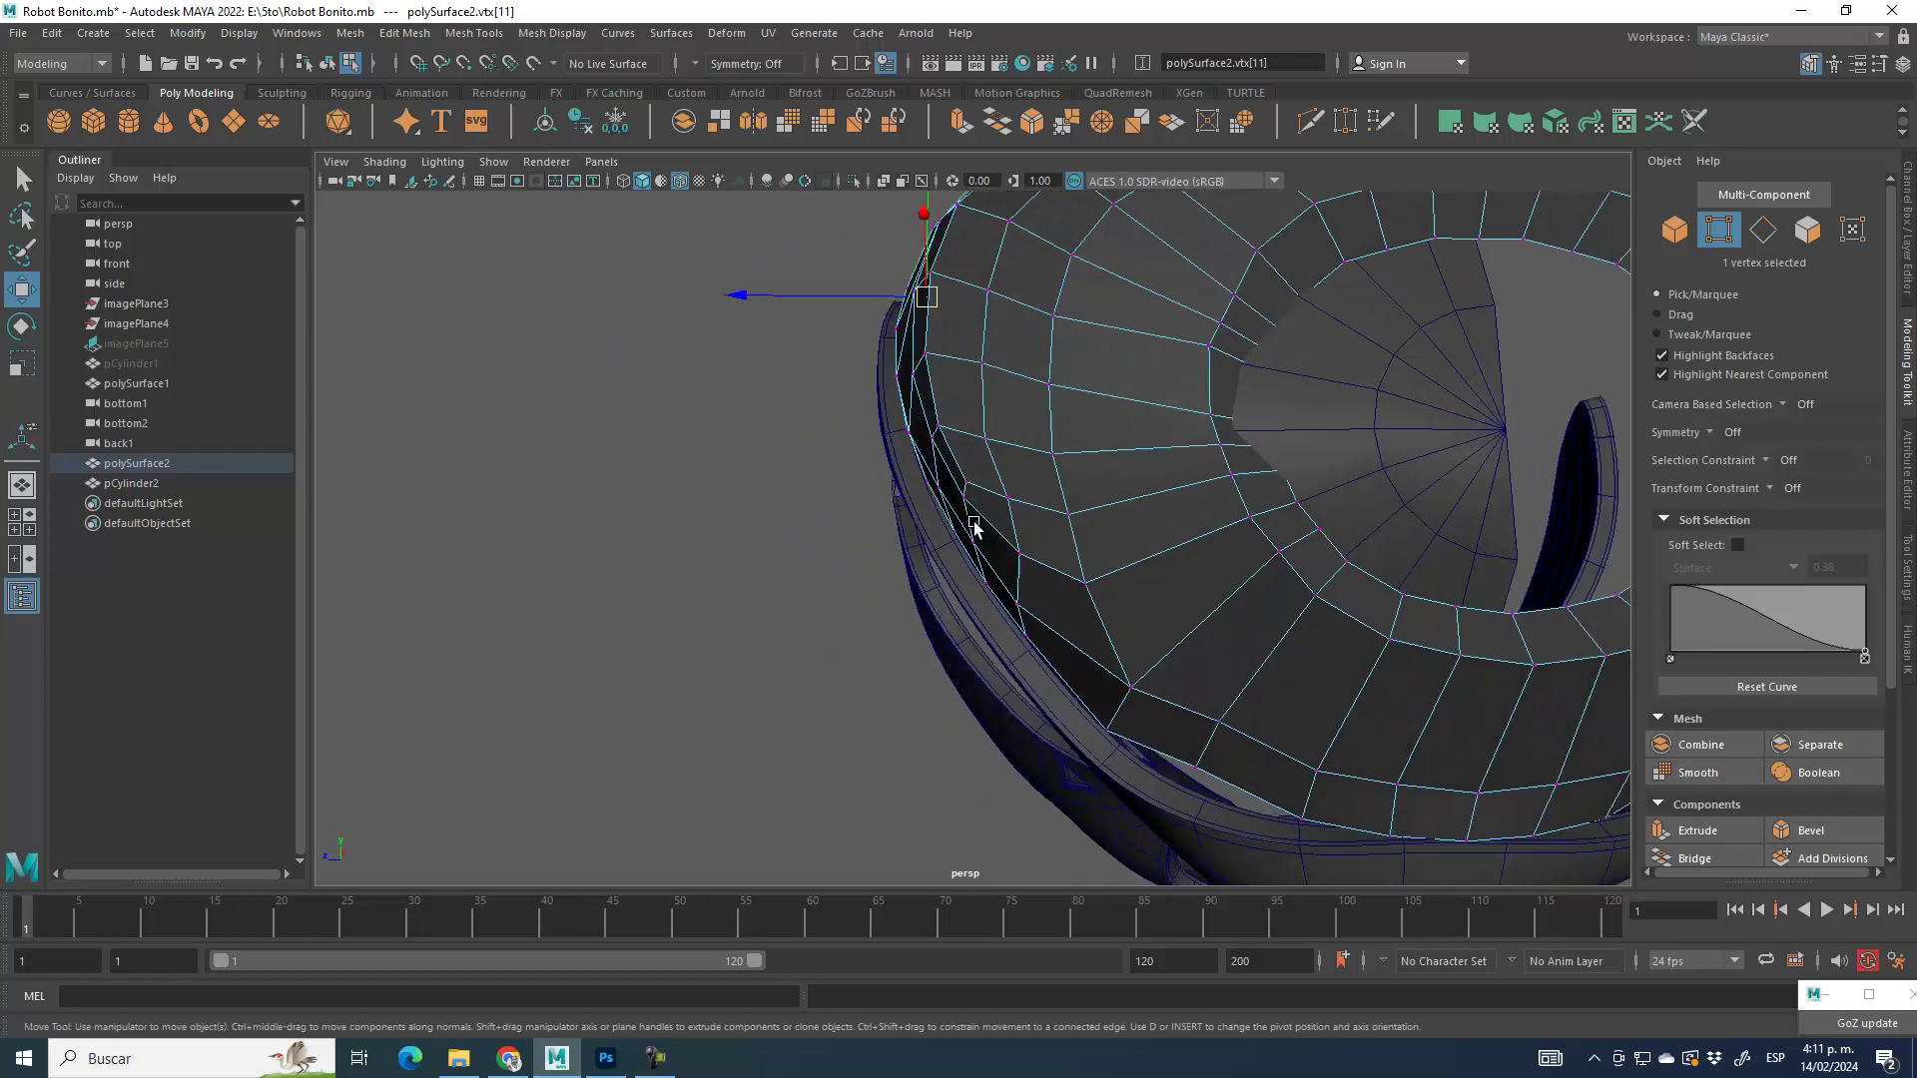
pyautogui.click(1198, 767)
pyautogui.keyDown('alt'); pyautogui.moveTo(1198, 769); pyautogui.dragTo(1174, 632); pyautogui.keyUp('alt')
pyautogui.keyDown('shift'); pyautogui.click(1173, 629); pyautogui.keyUp('shift')
pyautogui.click(18, 357)
pyautogui.moveTo(823, 620); pyautogui.dragTo(809, 623)
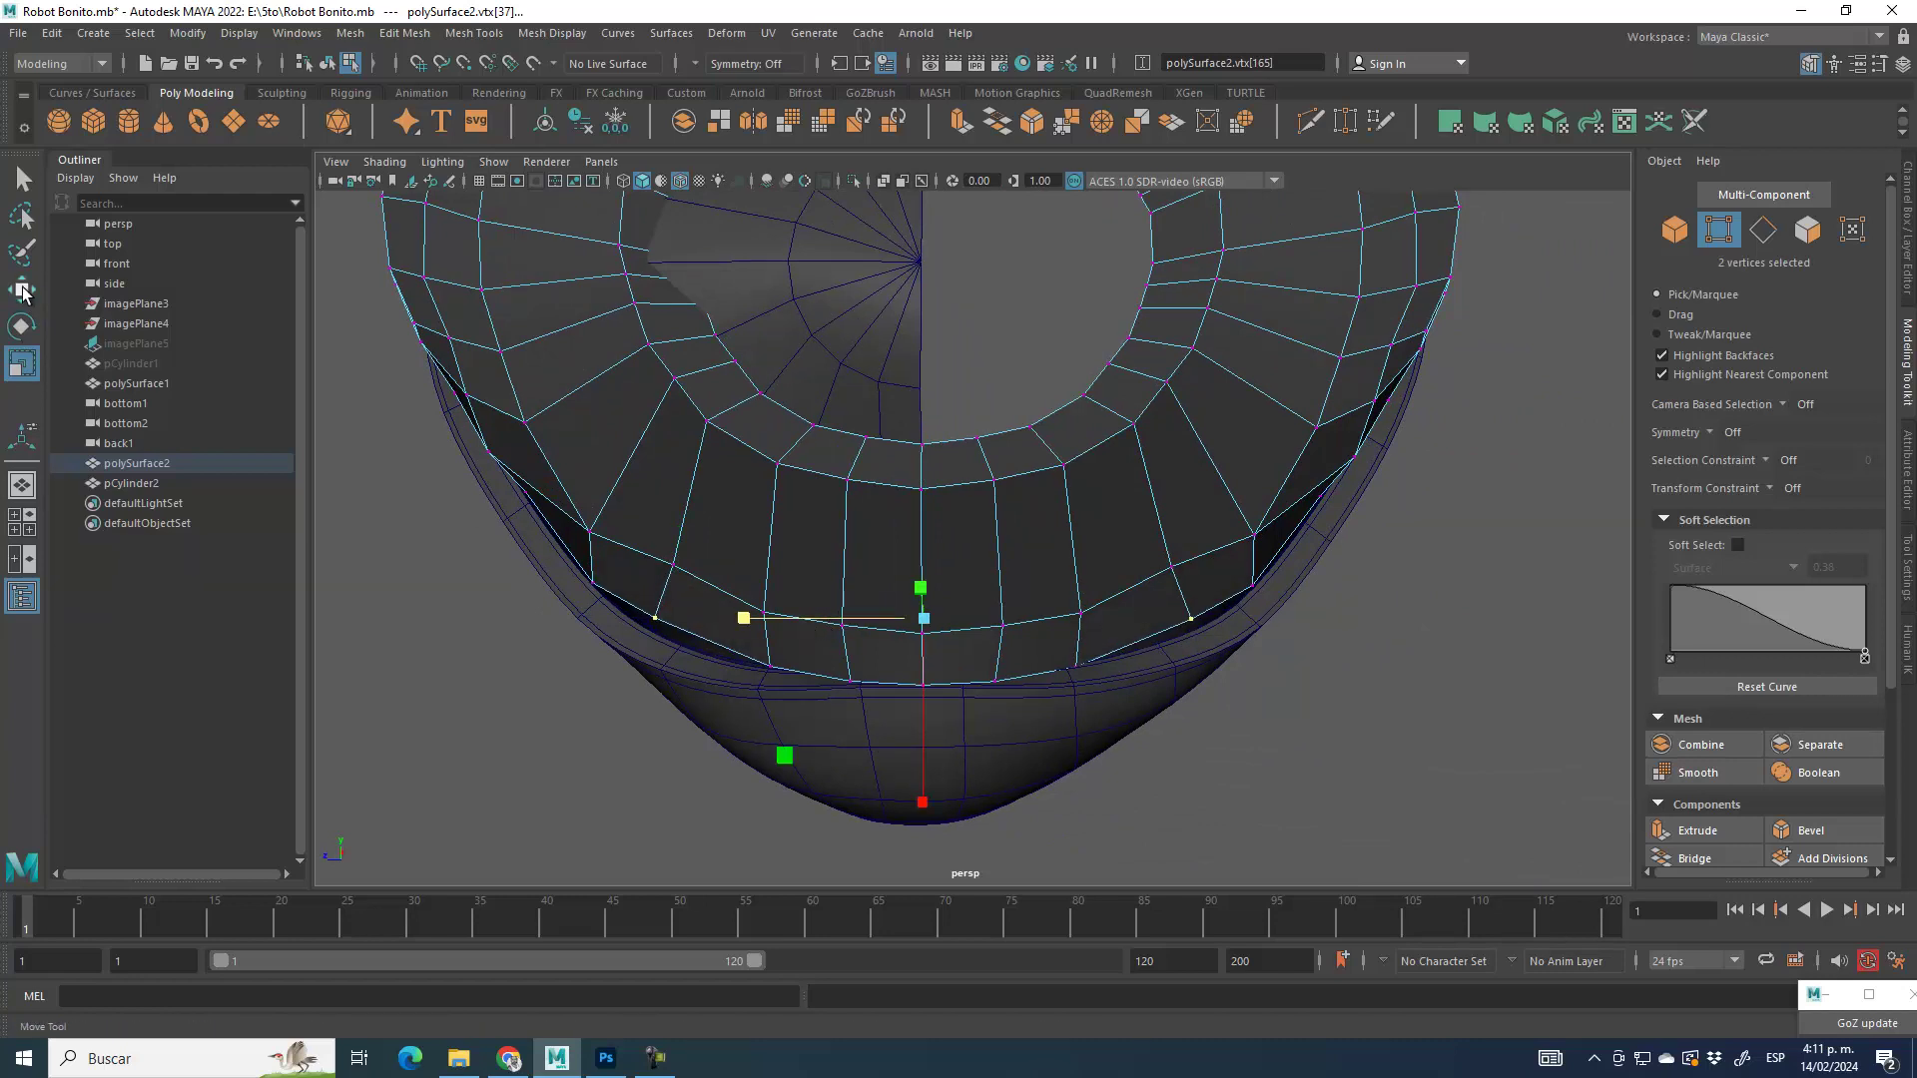
# Step: Lower the two mirrored vertices on the mesh's lower border and a neighbouring mirrored vertex pair slightly along Y
pyautogui.click(22, 290)
pyautogui.keyDown('alt'); pyautogui.moveTo(1001, 537); pyautogui.dragTo(864, 539); pyautogui.keyUp('alt')
pyautogui.keyDown('alt'); pyautogui.moveTo(749, 709); pyautogui.dragTo(861, 654); pyautogui.keyUp('alt')
pyautogui.click(22, 363)
pyautogui.press('w')
pyautogui.moveTo(986, 518); pyautogui.dragTo(995, 524)
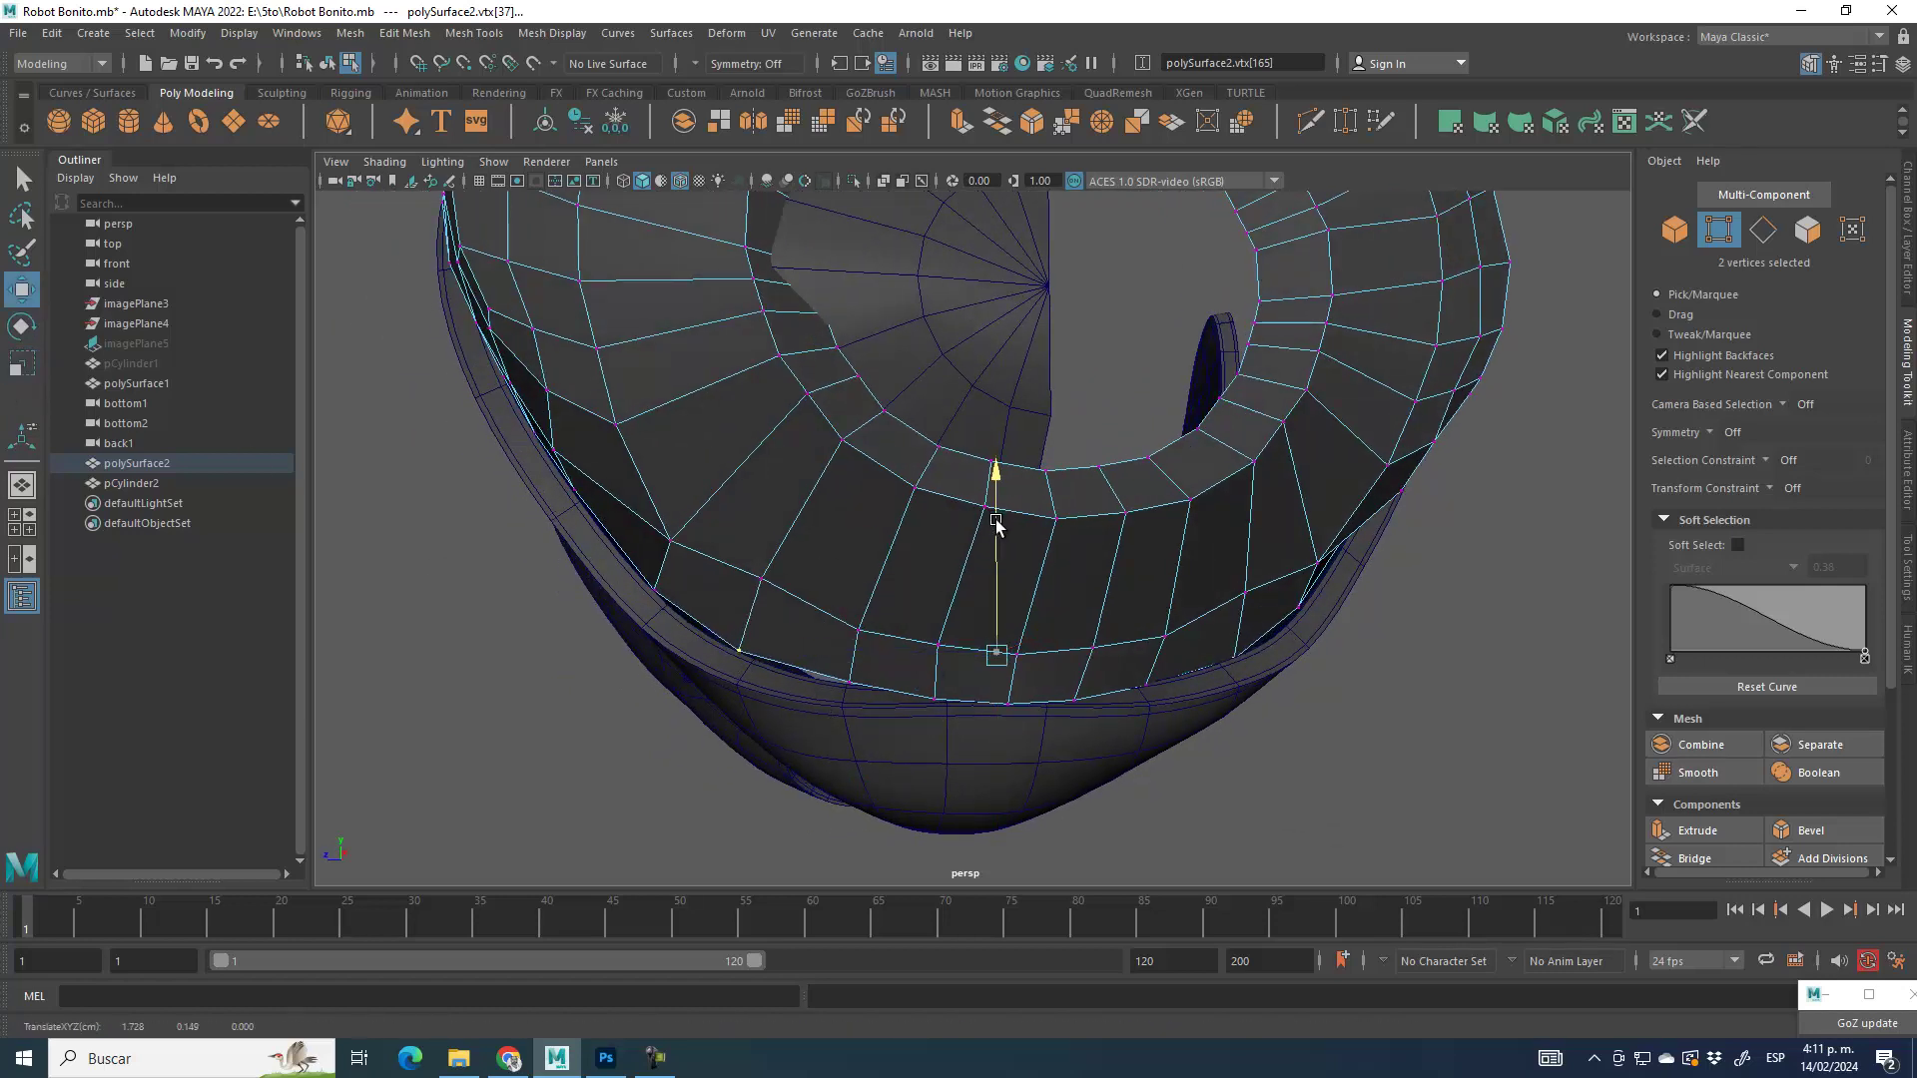
pyautogui.click(766, 579)
pyautogui.keyDown('shift'); pyautogui.click(1247, 594); pyautogui.keyUp('shift')
pyautogui.moveTo(1013, 419); pyautogui.dragTo(1018, 459)
# Step: Shift the individual side border vertices in the XY plane to fit the body's edge to the curved front piece
pyautogui.keyDown('alt'); pyautogui.moveTo(589, 584); pyautogui.dragTo(671, 604); pyautogui.keyUp('alt')
pyautogui.click(854, 603)
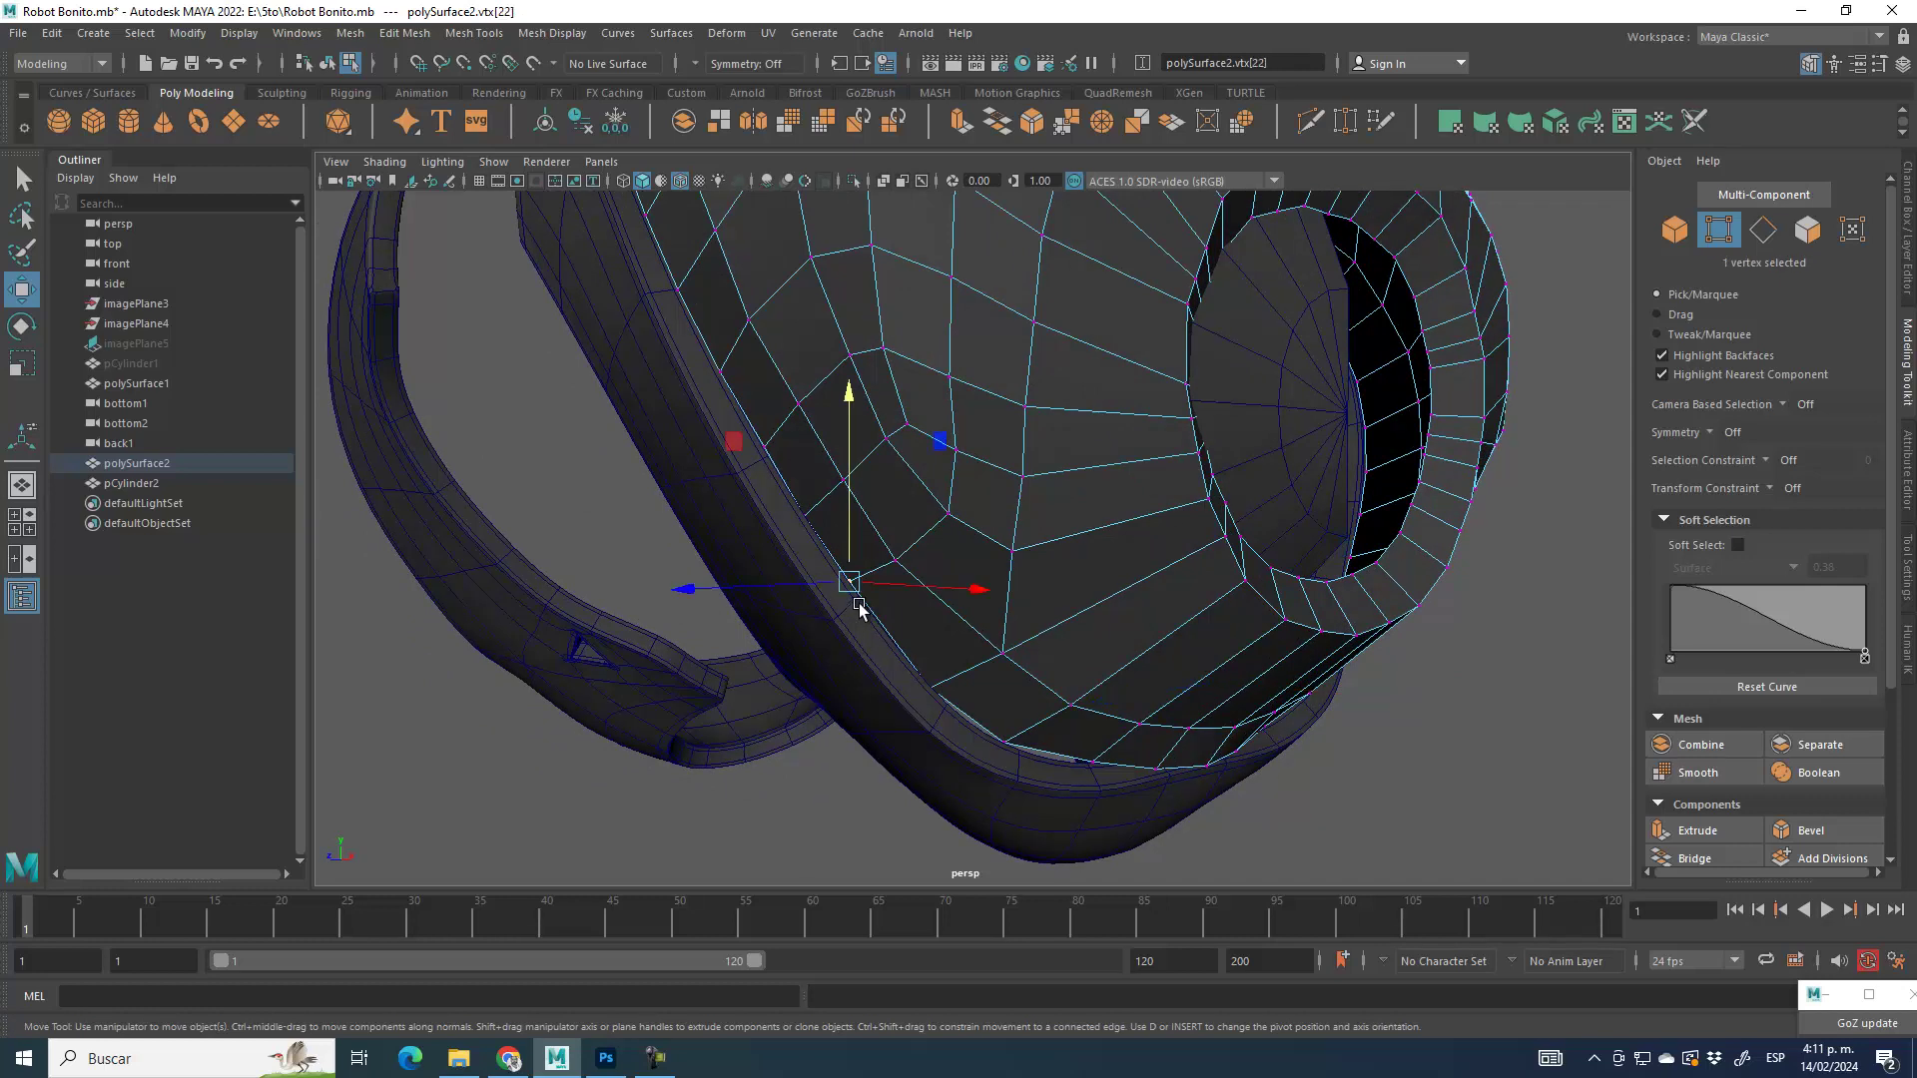
pyautogui.keyDown('alt'); pyautogui.moveTo(913, 624); pyautogui.dragTo(981, 643); pyautogui.keyUp('alt')
pyautogui.click(882, 562)
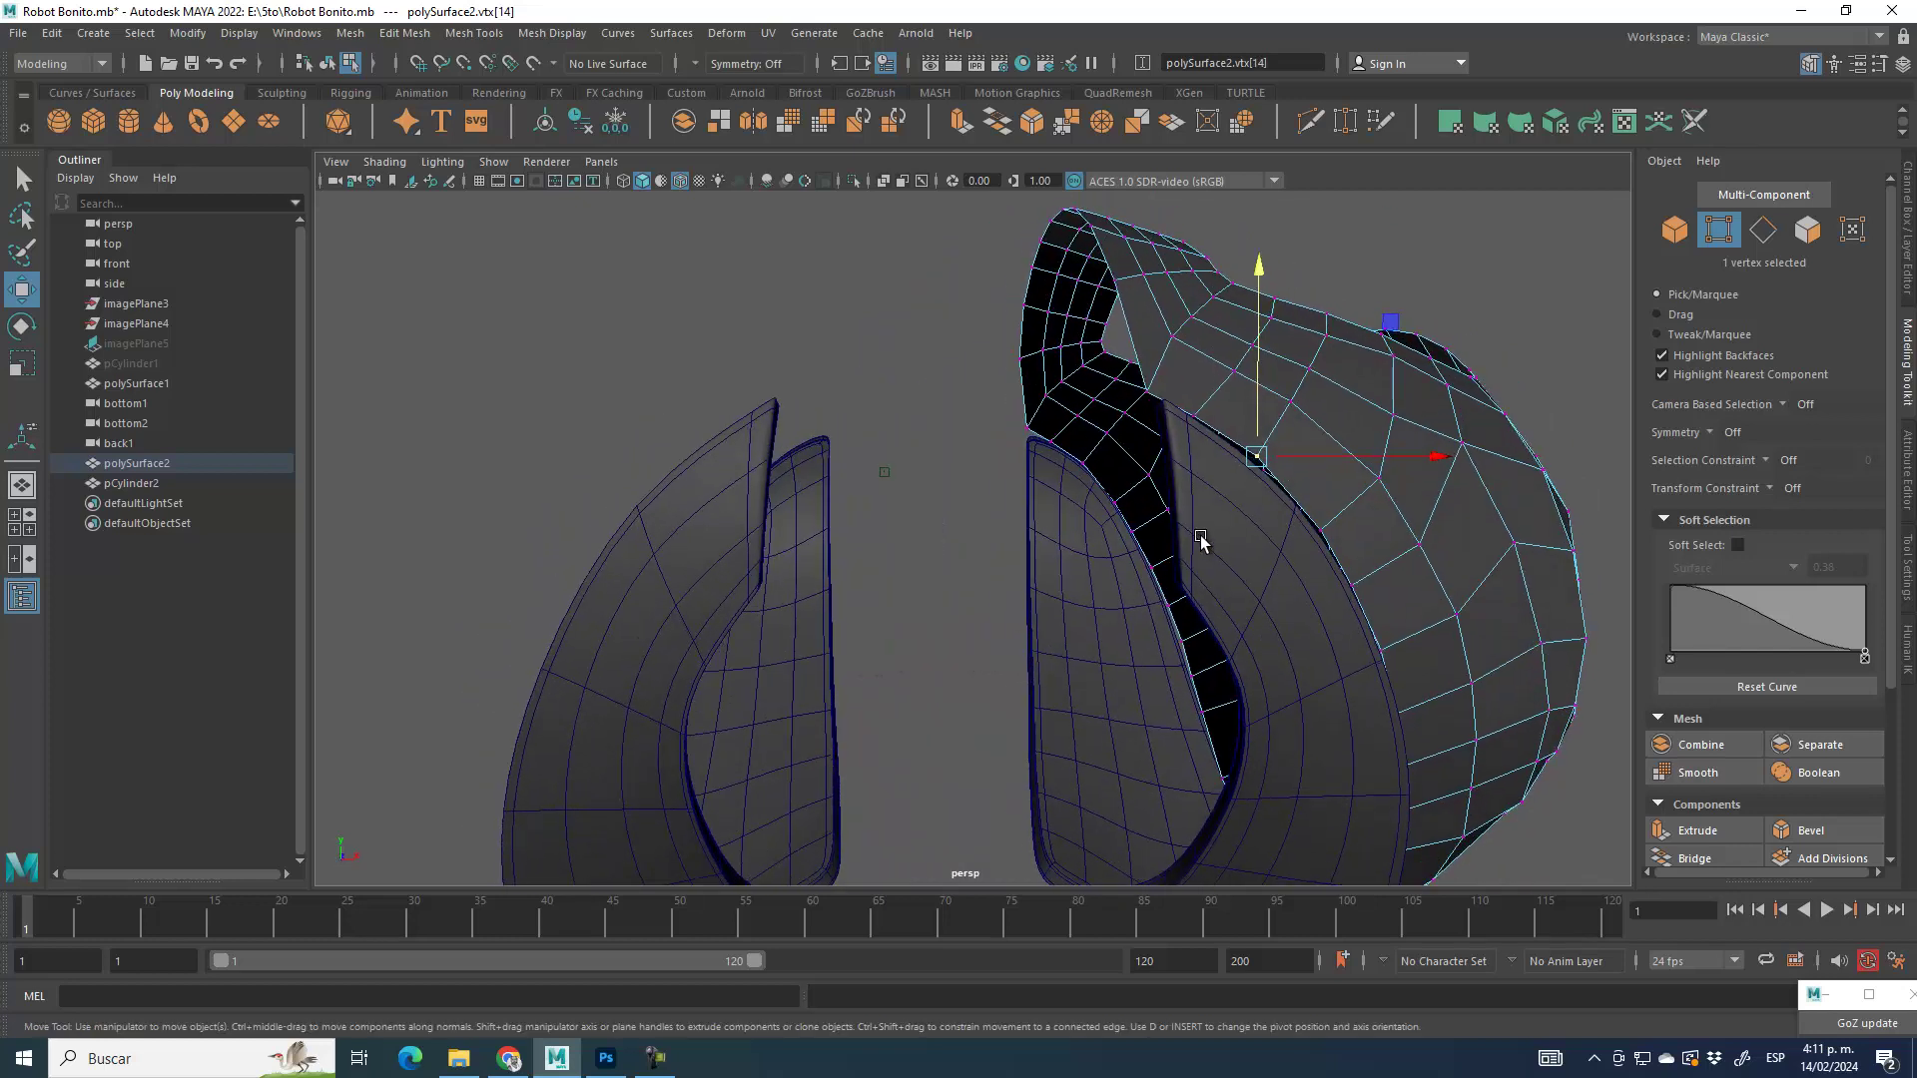
pyautogui.keyDown('alt'); pyautogui.moveTo(1296, 474); pyautogui.dragTo(1233, 579); pyautogui.keyUp('alt')
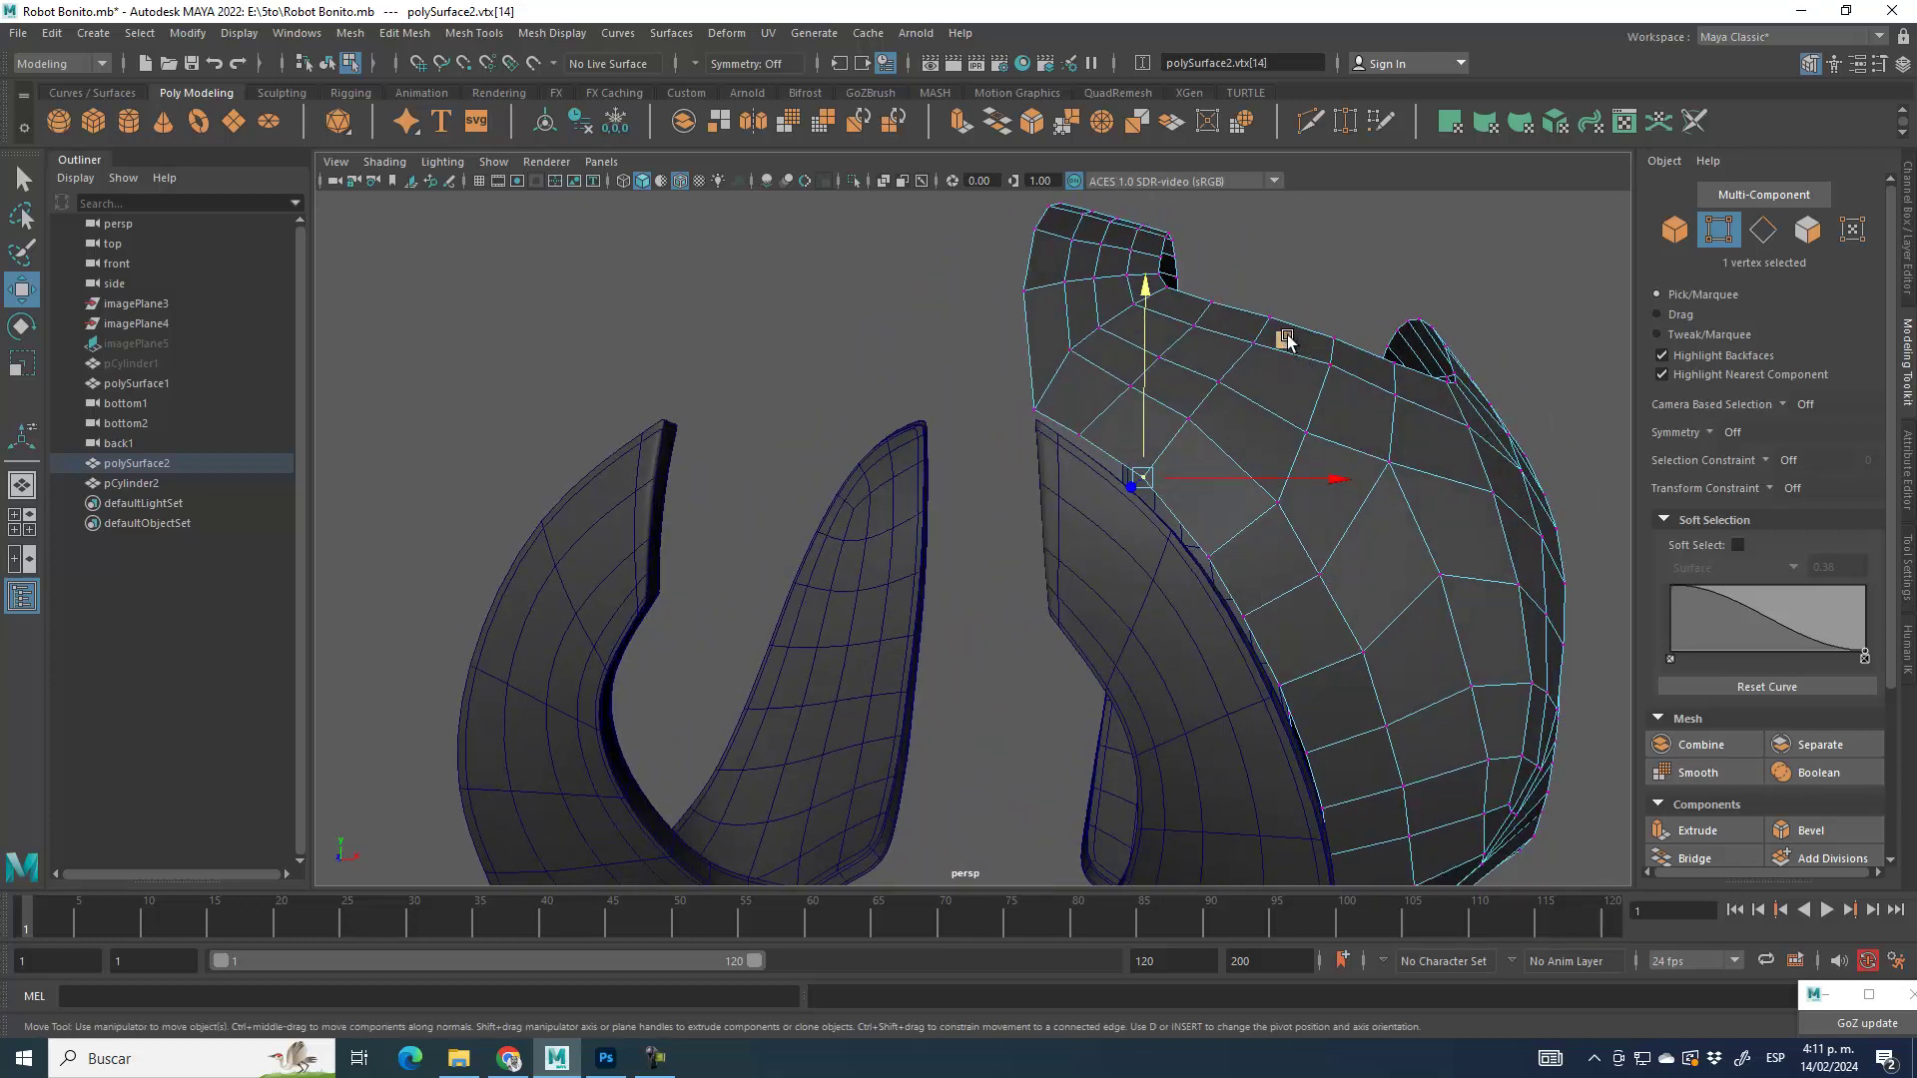
pyautogui.click(1213, 546)
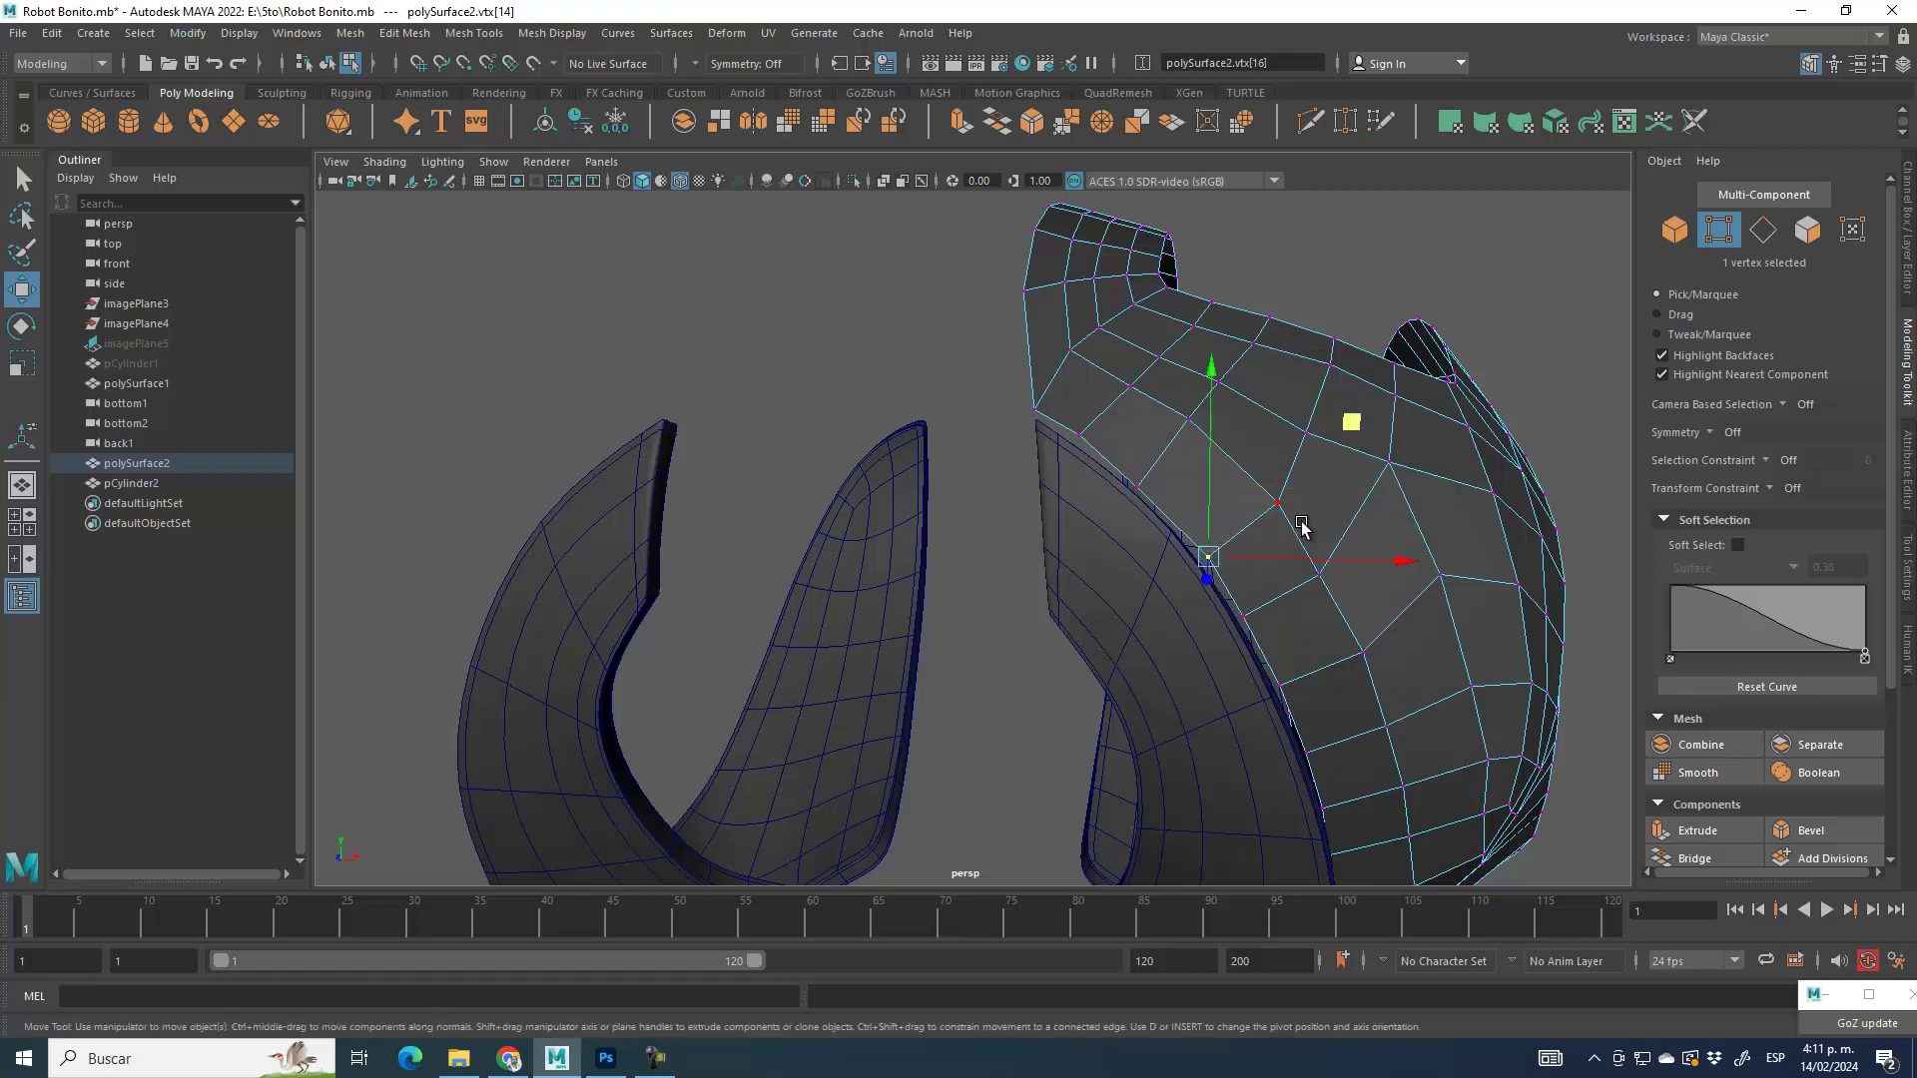
pyautogui.moveTo(1350, 416); pyautogui.dragTo(1382, 482)
pyautogui.click(1244, 611)
pyautogui.moveTo(1381, 482); pyautogui.dragTo(1376, 485, button='middle')
pyautogui.click(1089, 441)
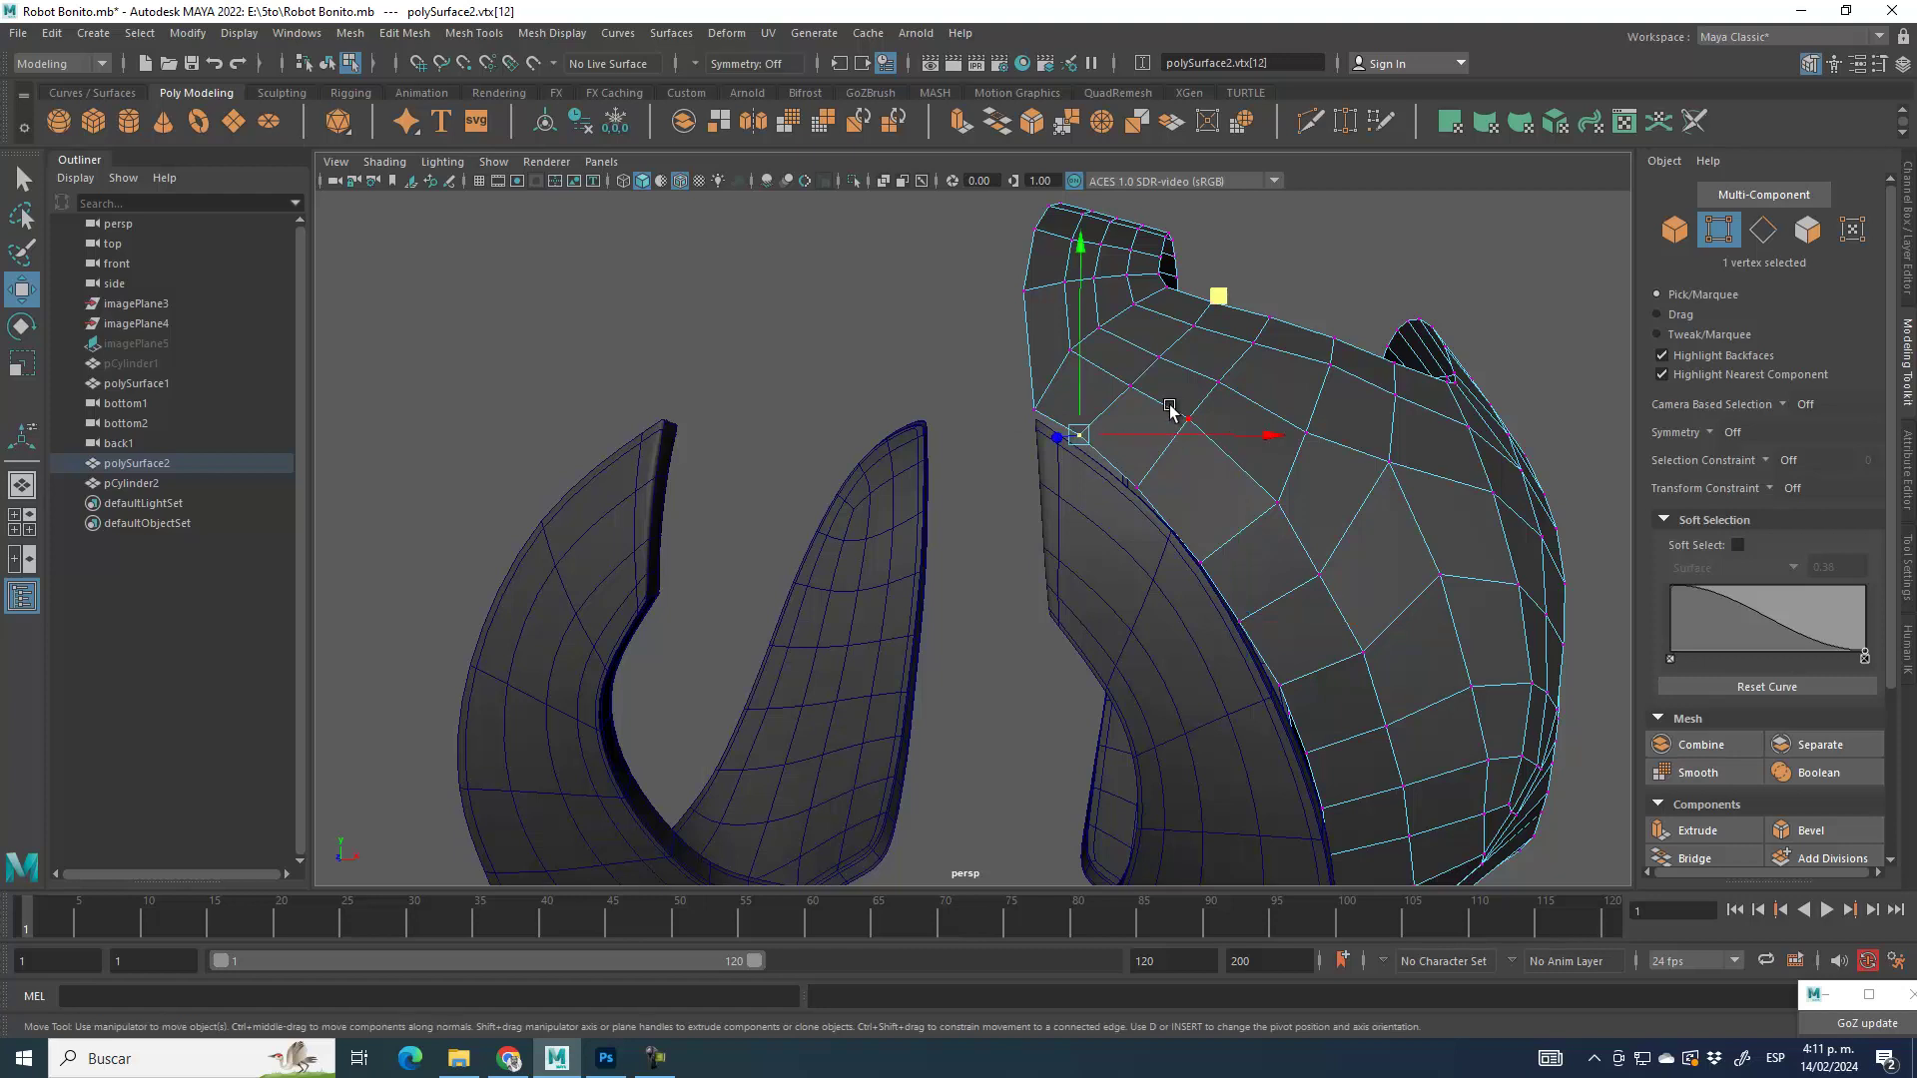
pyautogui.moveTo(1219, 298); pyautogui.dragTo(1095, 606)
pyautogui.click(1035, 414)
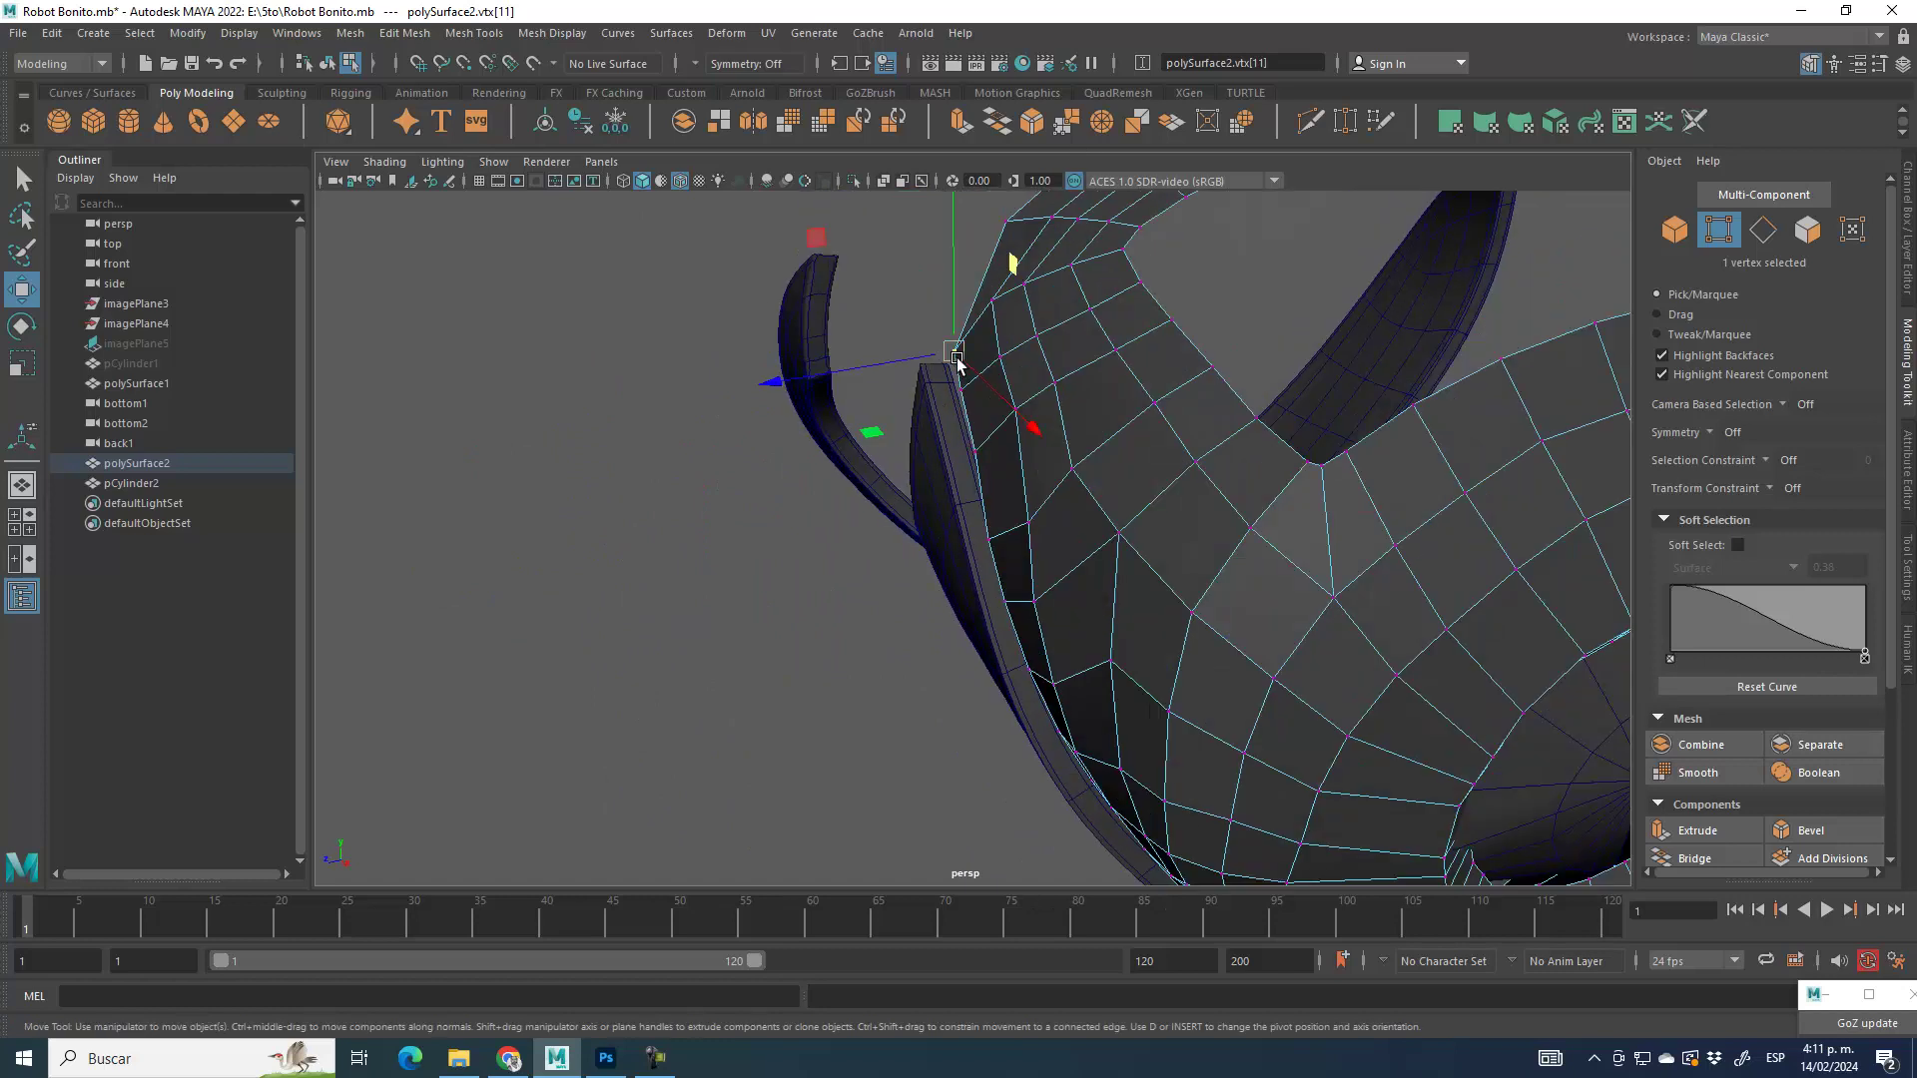
# Step: Extrude all faces of the body mesh with a local translate Z of about 0.075 and return to object mode
pyautogui.keyDown('alt'); pyautogui.moveTo(1020, 715); pyautogui.dragTo(1177, 500); pyautogui.keyUp('alt')
pyautogui.keyDown('alt'); pyautogui.moveTo(1331, 481); pyautogui.dragTo(1318, 542); pyautogui.keyUp('alt')
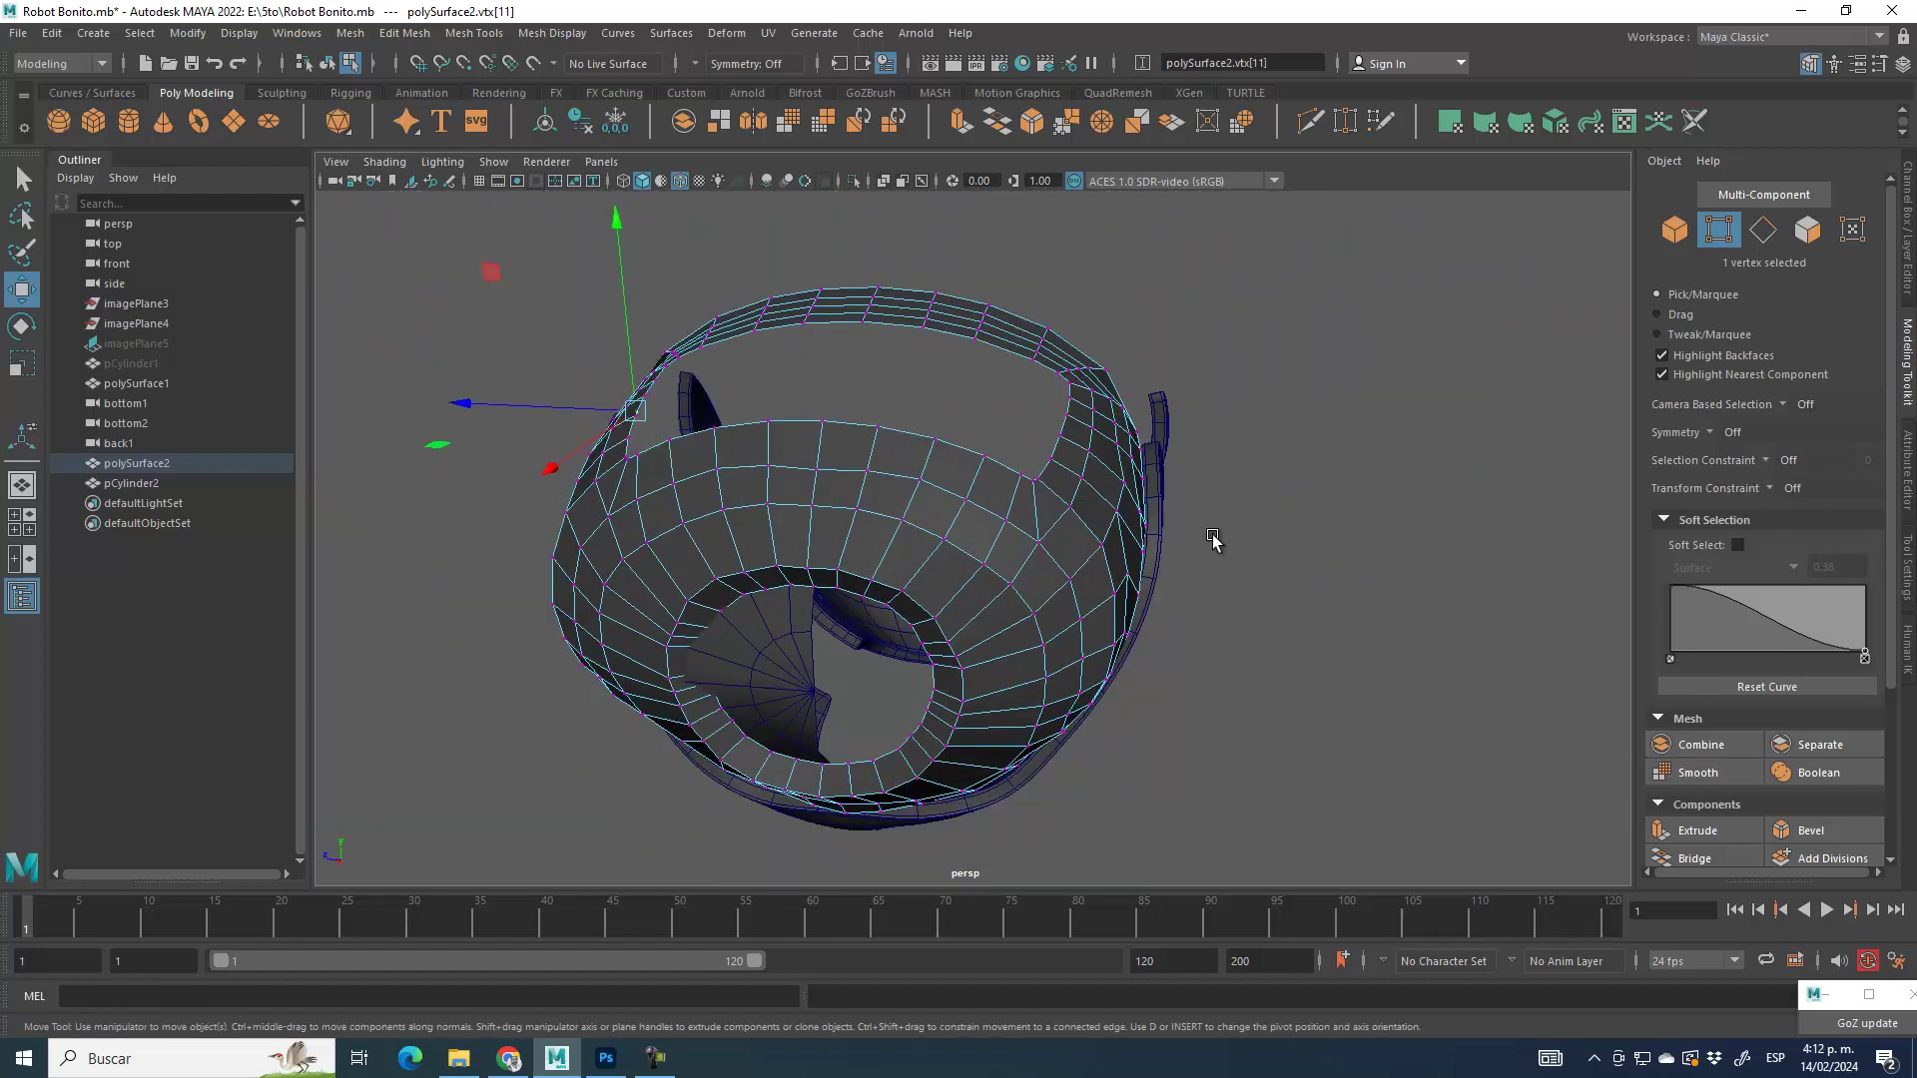
pyautogui.keyDown('alt'); pyautogui.moveTo(1168, 584); pyautogui.dragTo(1080, 572); pyautogui.keyUp('alt')
pyautogui.click(1676, 231)
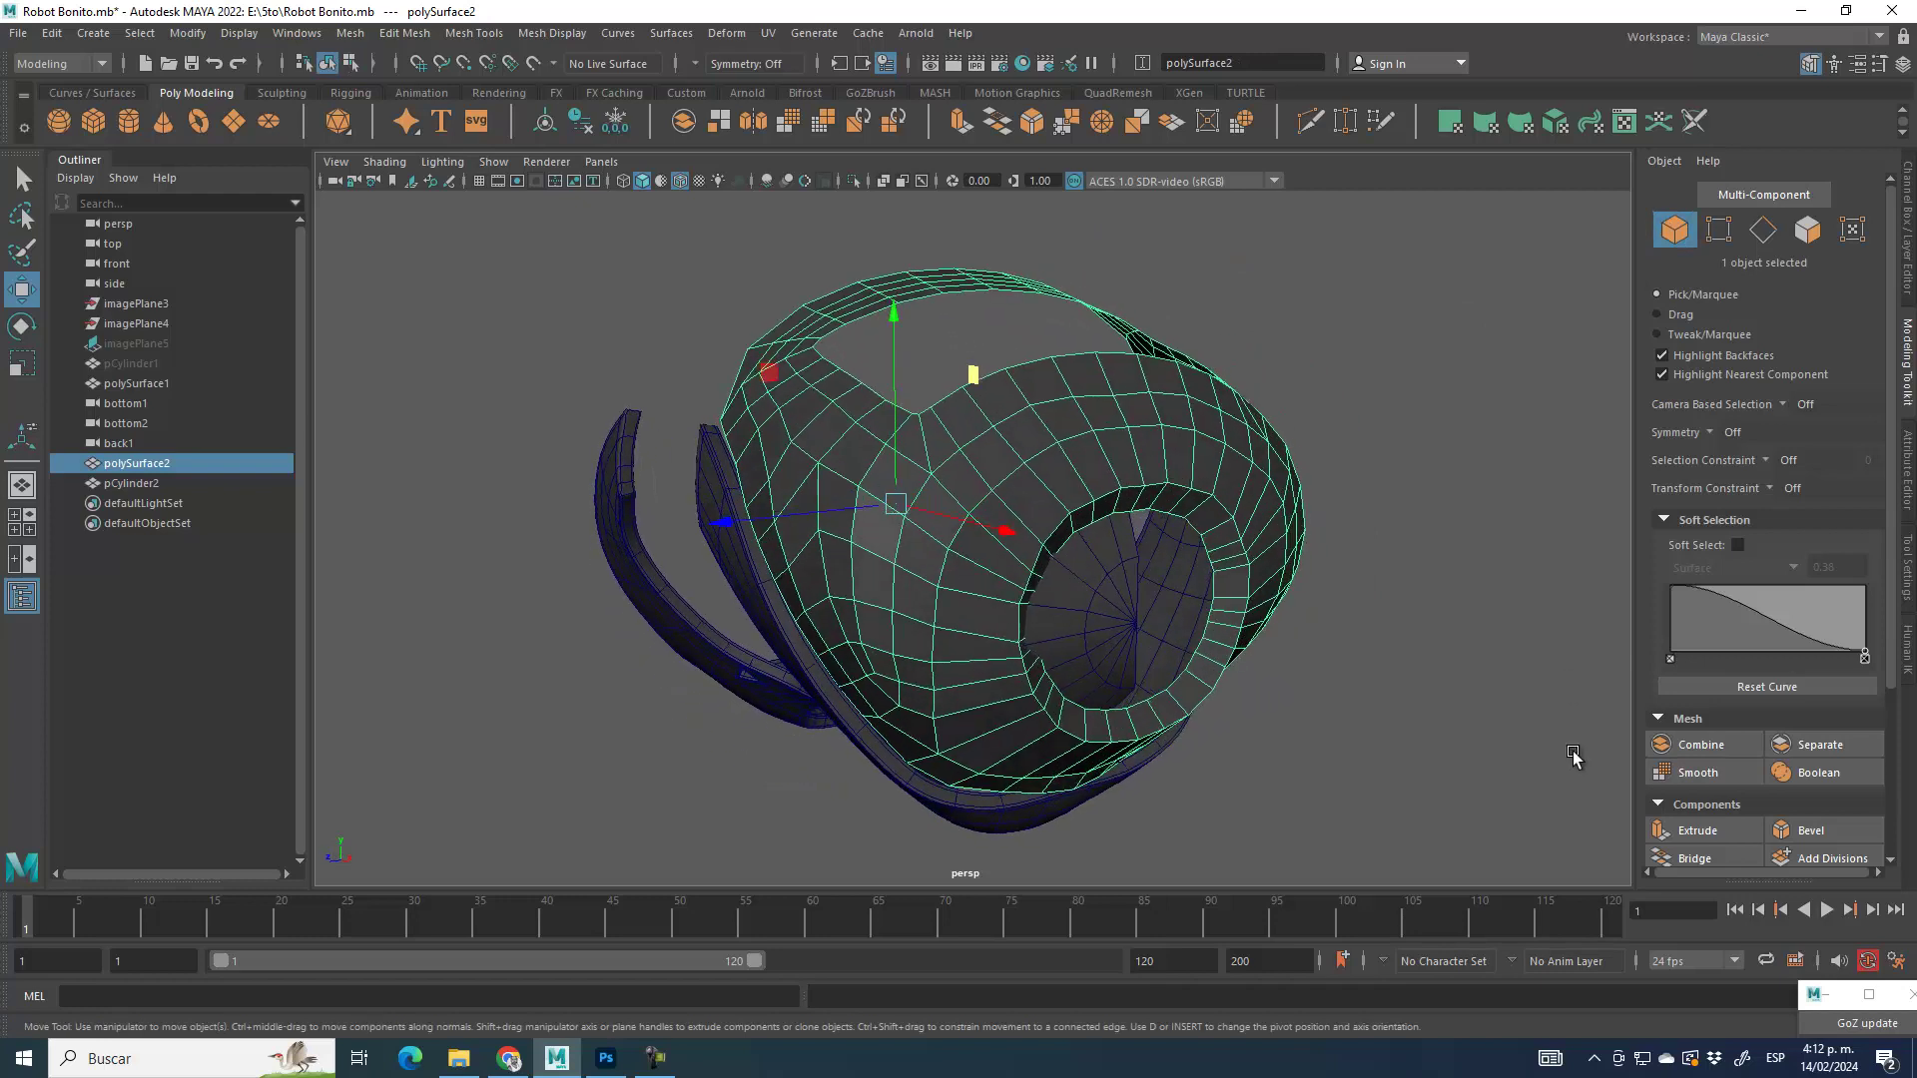
pyautogui.click(1708, 830)
pyautogui.keyDown('alt'); pyautogui.moveTo(1003, 487); pyautogui.dragTo(1148, 427); pyautogui.keyUp('alt')
pyautogui.moveTo(865, 276); pyautogui.dragTo(961, 706)
pyautogui.moveTo(777, 320); pyautogui.dragTo(780, 300)
pyautogui.keyDown('alt'); pyautogui.moveTo(1118, 759); pyautogui.dragTo(1254, 602); pyautogui.keyUp('alt')
pyautogui.keyDown('alt'); pyautogui.moveTo(1062, 683); pyautogui.dragTo(970, 698); pyautogui.keyUp('alt')
pyautogui.keyDown('alt'); pyautogui.moveTo(1095, 708); pyautogui.dragTo(699, 547); pyautogui.keyUp('alt')
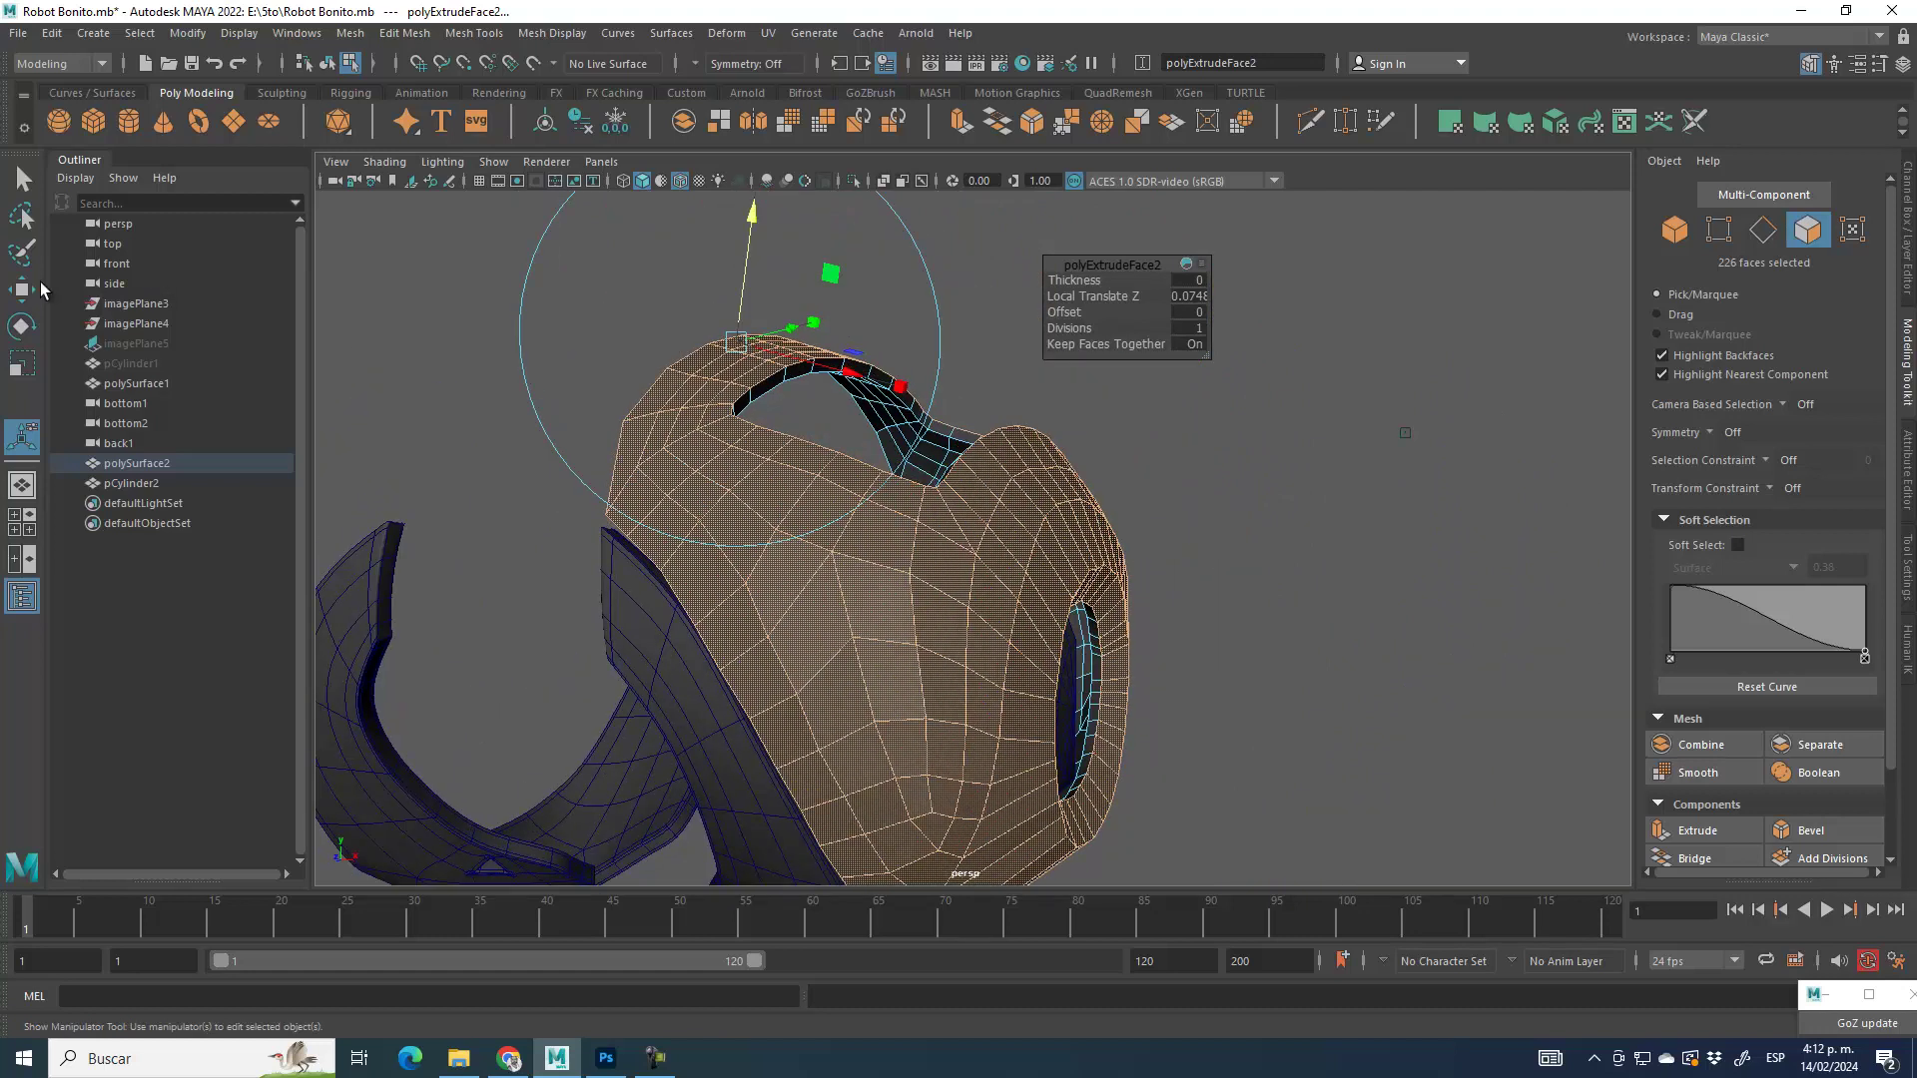
pyautogui.click(21, 290)
pyautogui.click(1675, 230)
# Step: Examine the extruded body and its fit against the front pieces from the side, rear and three-quarter views
pyautogui.keyDown('alt'); pyautogui.moveTo(1240, 593); pyautogui.dragTo(1266, 493, button='middle'); pyautogui.keyUp('alt')
pyautogui.keyDown('alt'); pyautogui.moveTo(1265, 493); pyautogui.dragTo(986, 611, button='right'); pyautogui.keyUp('alt')
pyautogui.keyDown('alt'); pyautogui.moveTo(1013, 619); pyautogui.dragTo(1130, 641); pyautogui.keyUp('alt')
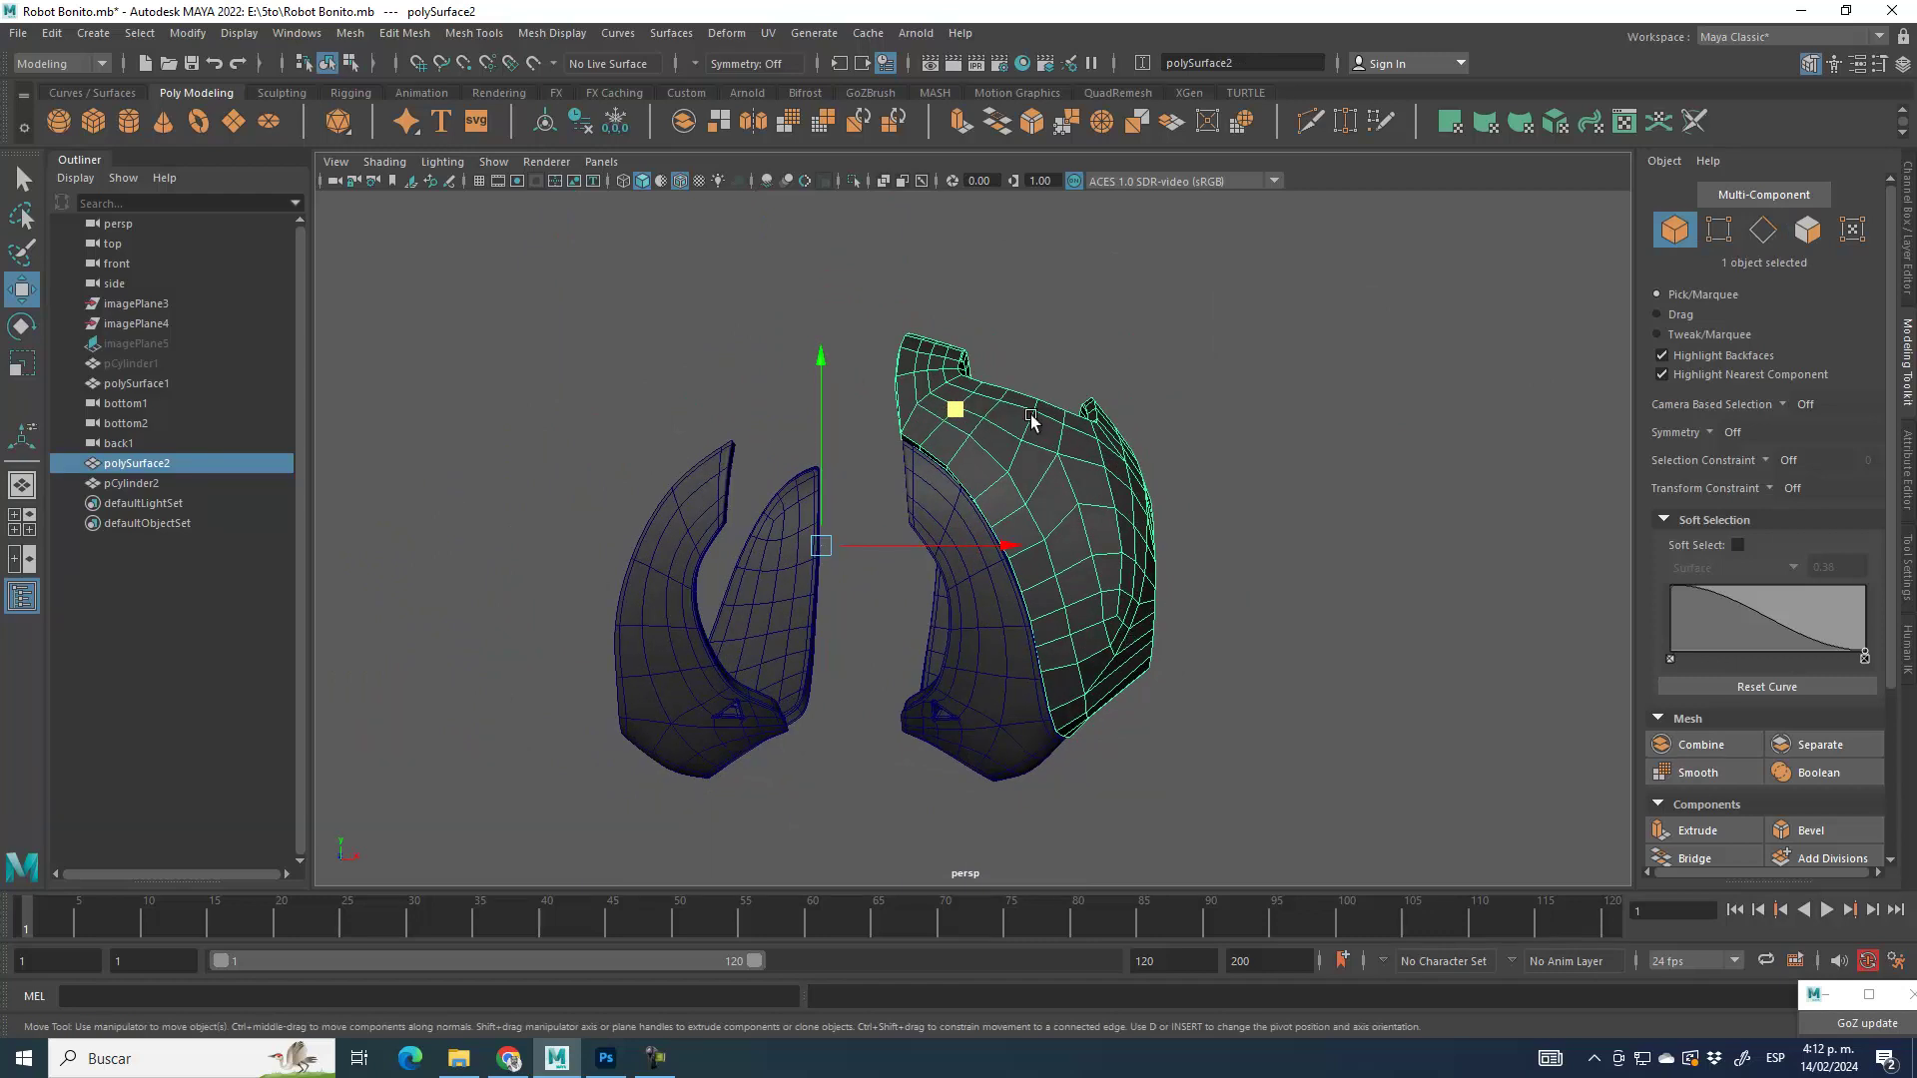
pyautogui.keyDown('alt'); pyautogui.moveTo(986, 425); pyautogui.dragTo(890, 453); pyautogui.keyUp('alt')
pyautogui.keyDown('alt'); pyautogui.moveTo(1105, 688); pyautogui.dragTo(1051, 637); pyautogui.keyUp('alt')
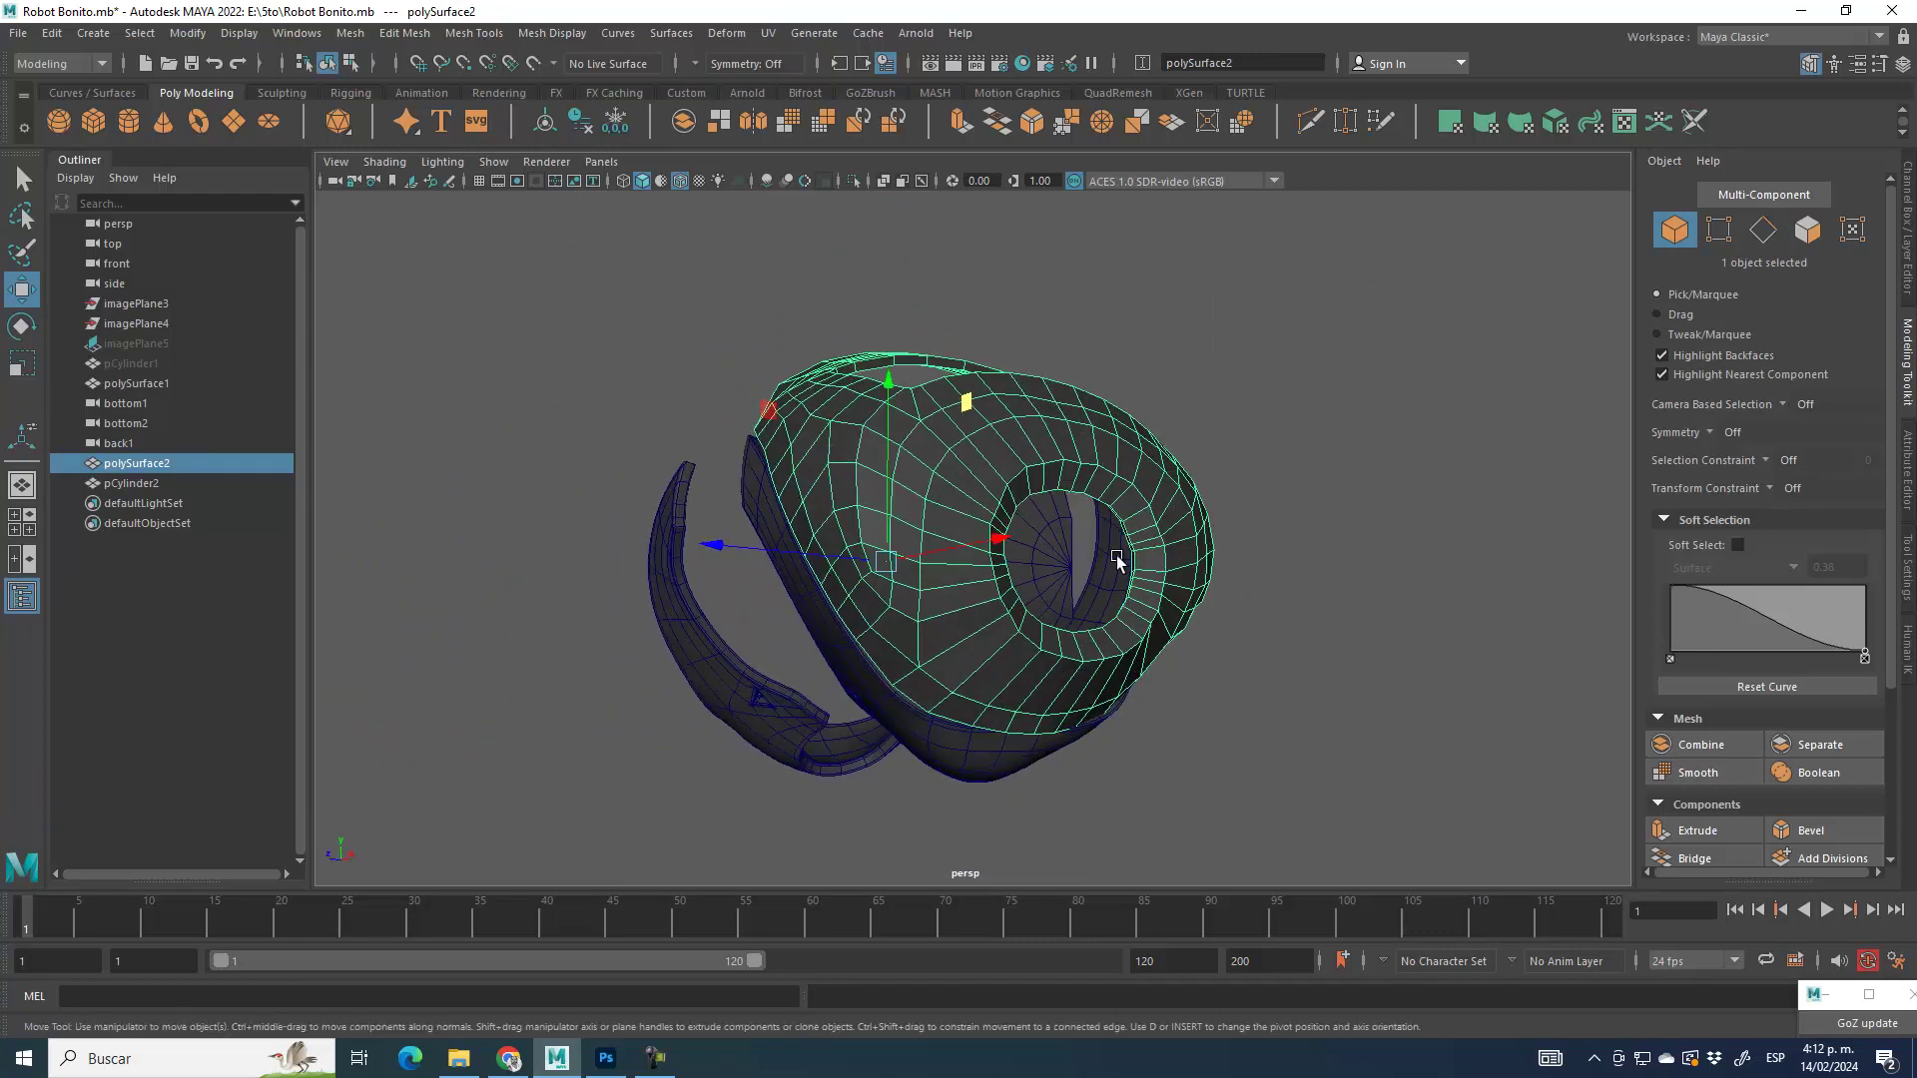
pyautogui.keyDown('alt'); pyautogui.moveTo(905, 689); pyautogui.dragTo(1062, 510); pyautogui.keyUp('alt')
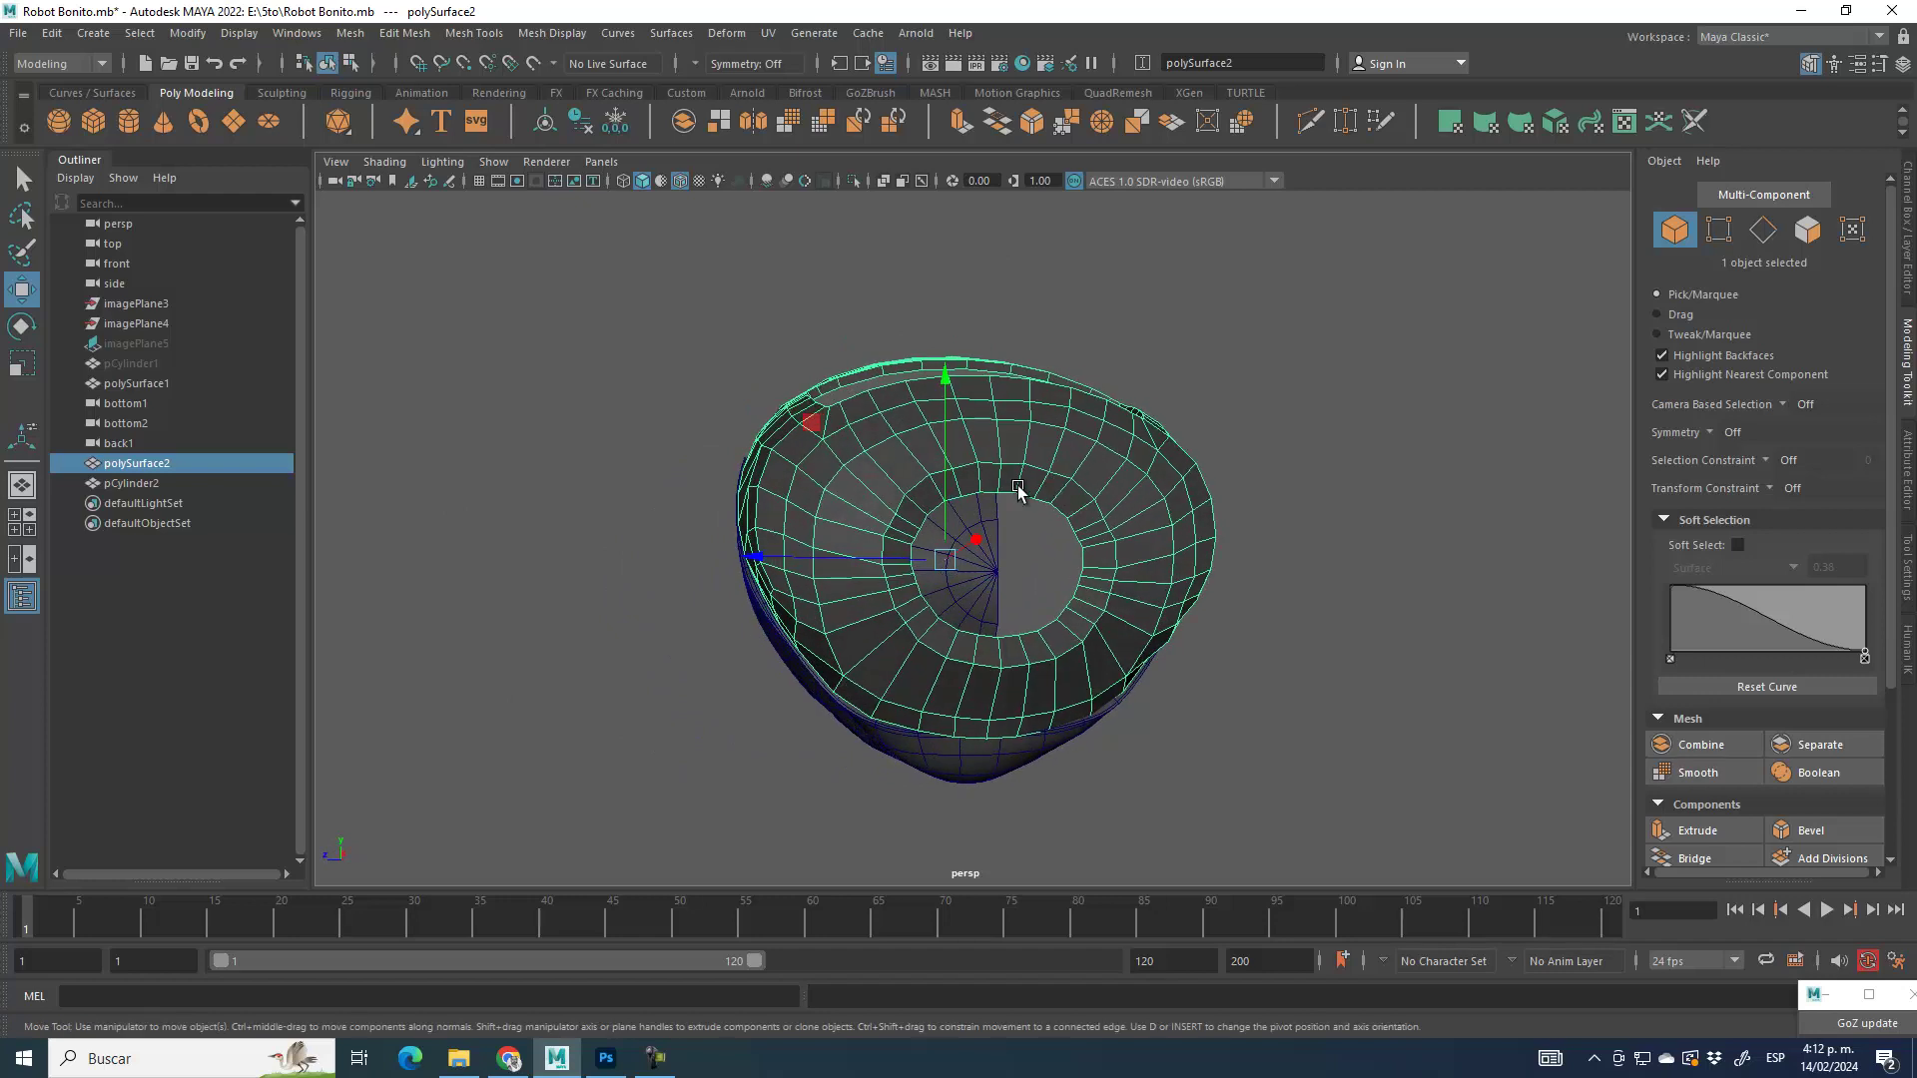
pyautogui.moveTo(1021, 620)
pyautogui.keyDown('alt'); pyautogui.mouseDown()
pyautogui.moveTo(879, 639)
pyautogui.moveTo(1078, 642)
pyautogui.moveTo(1043, 623)
pyautogui.mouseUp(); pyautogui.keyUp('alt')
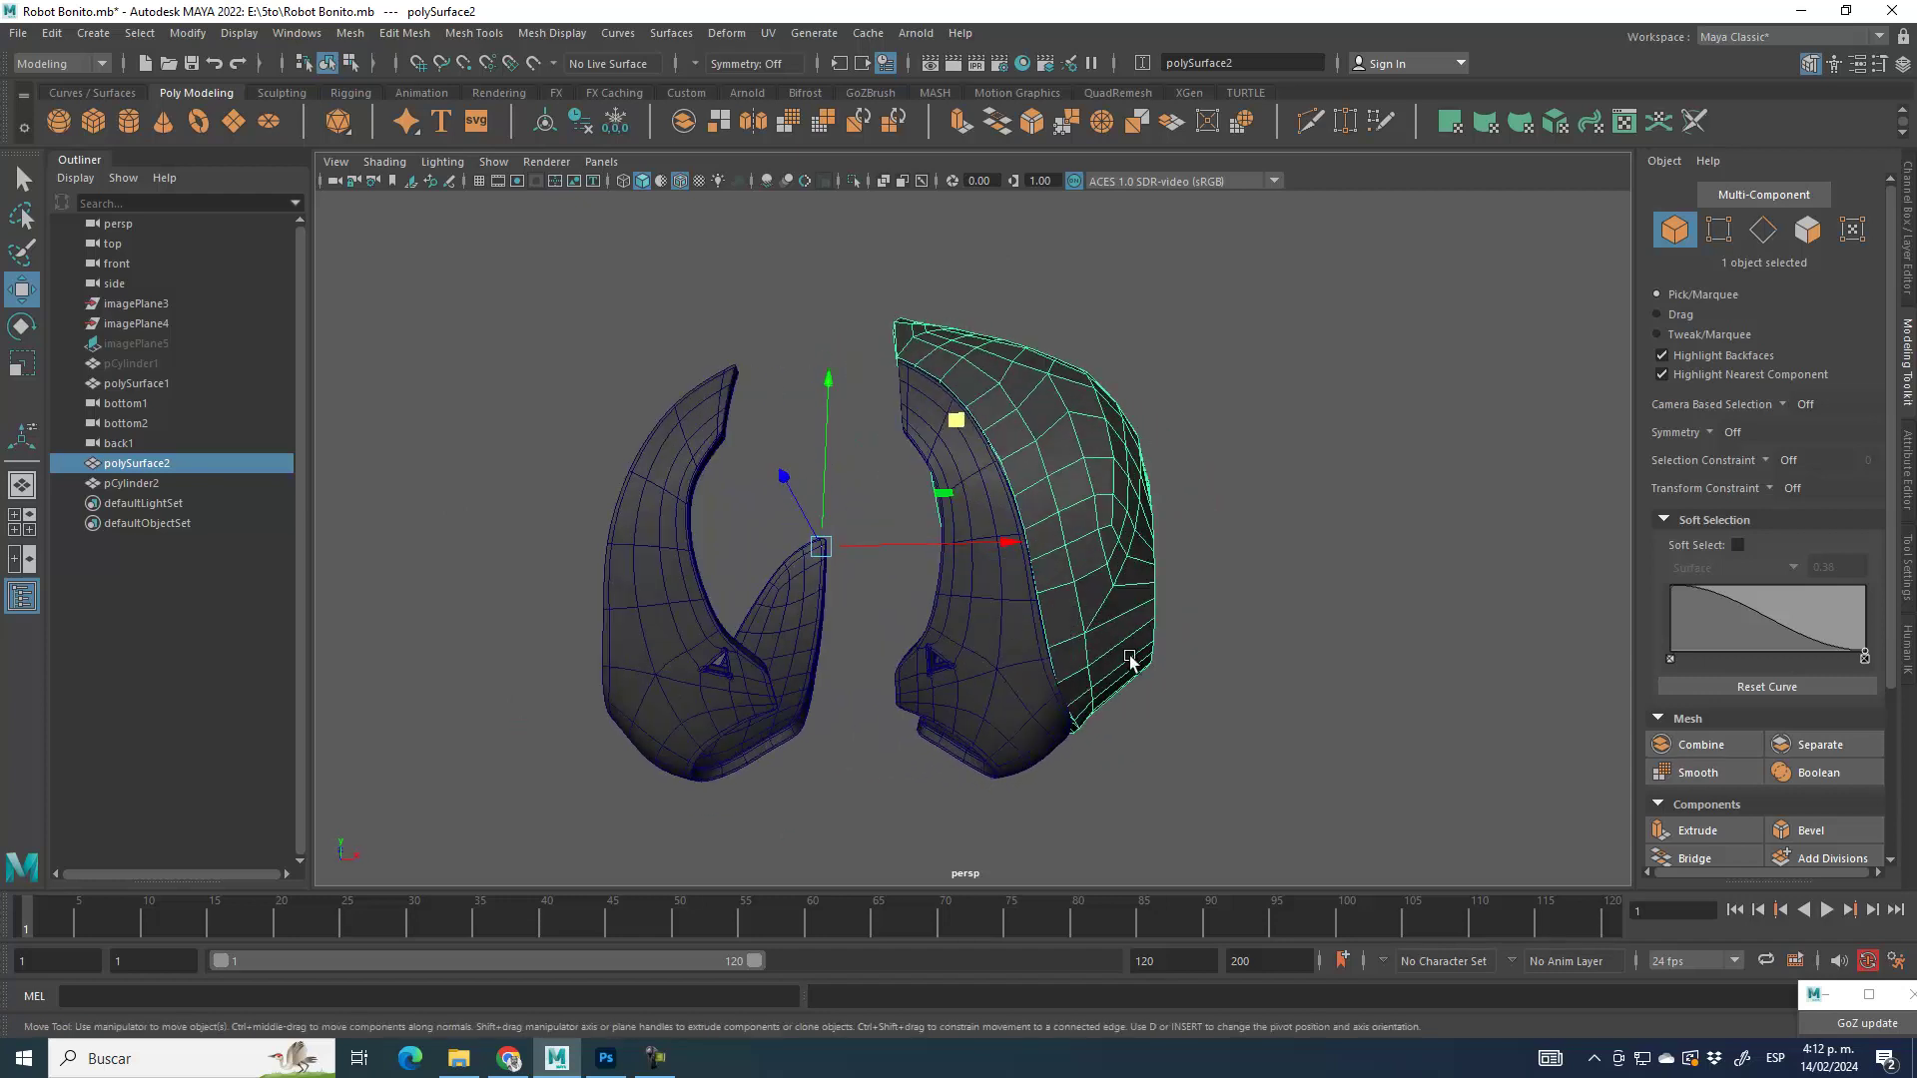
pyautogui.click(655, 1058)
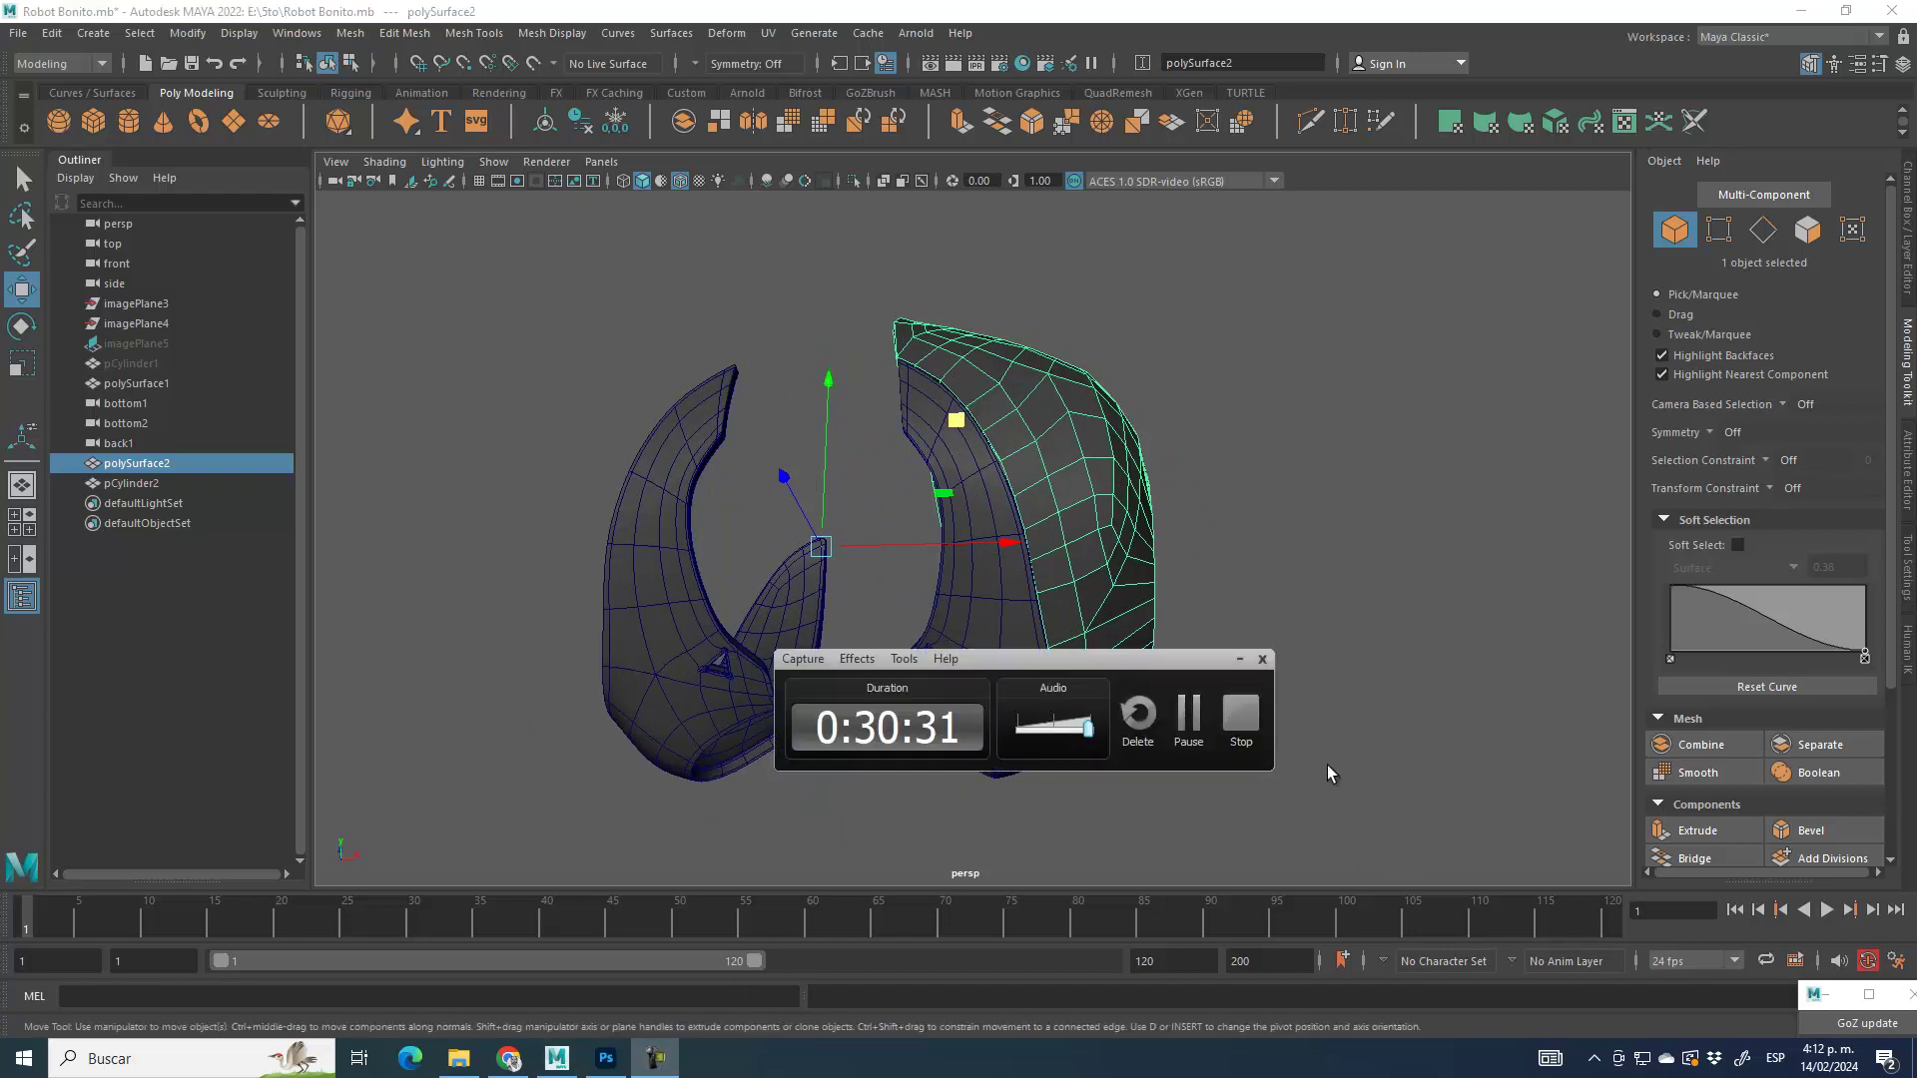